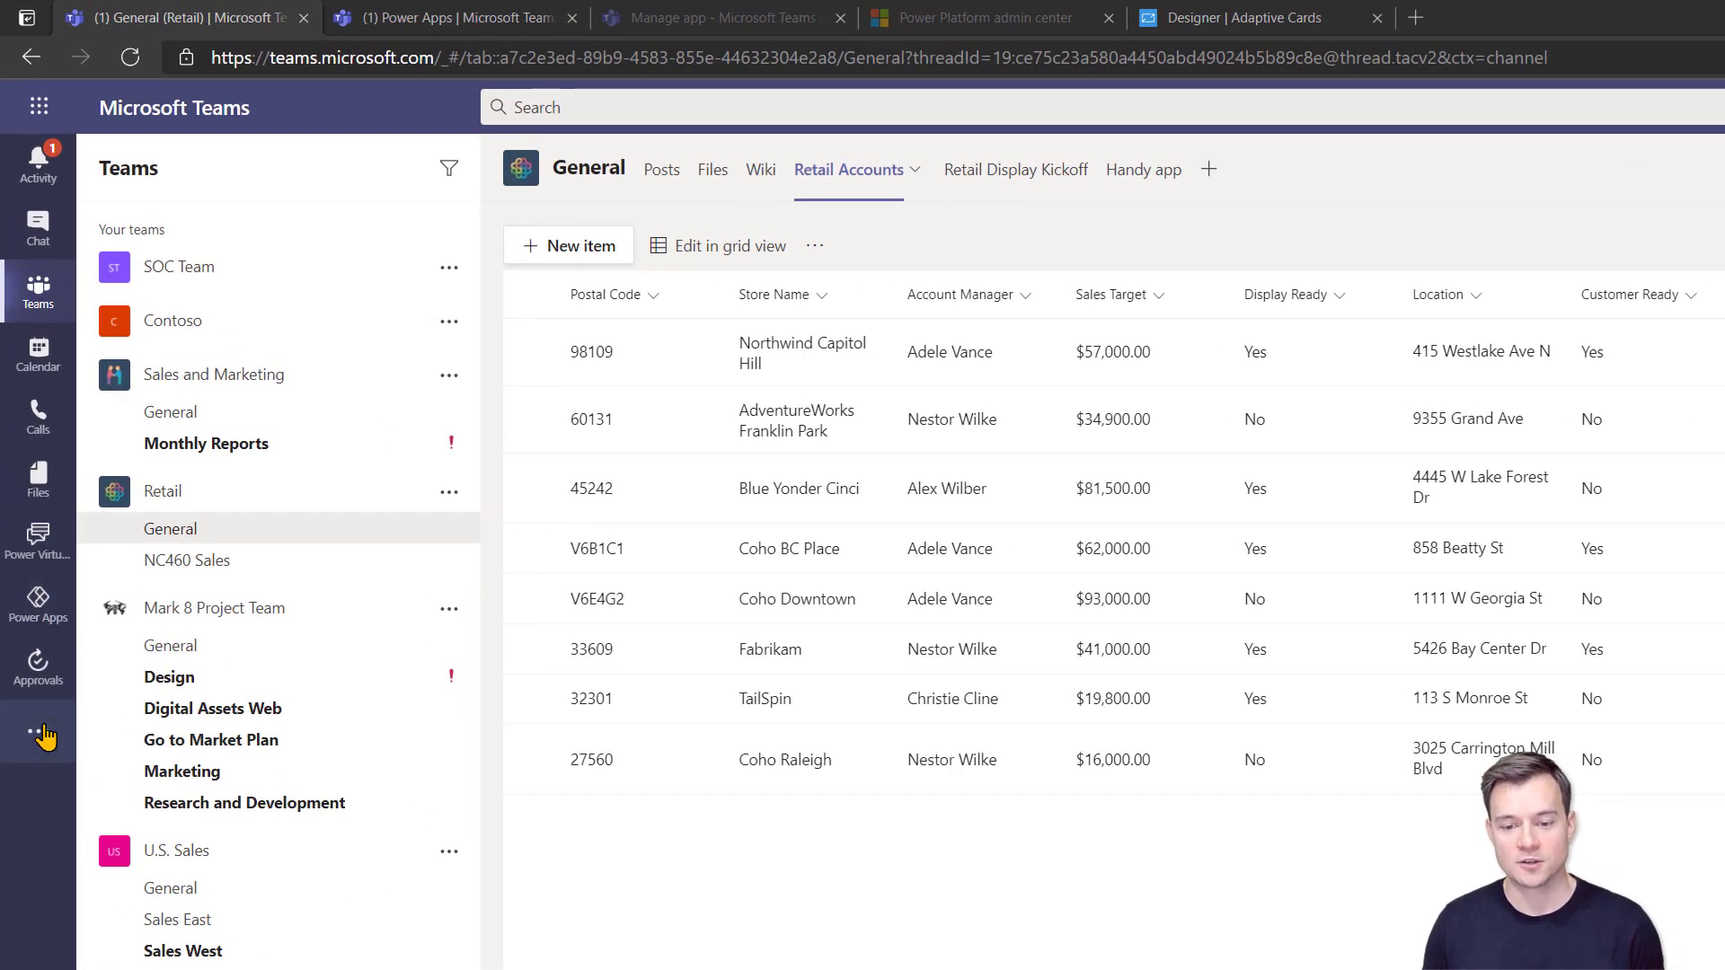
Find the Power Apps app among the available Teams apps and open it.
{"action": "left_click", "coordinate": [41, 734]}
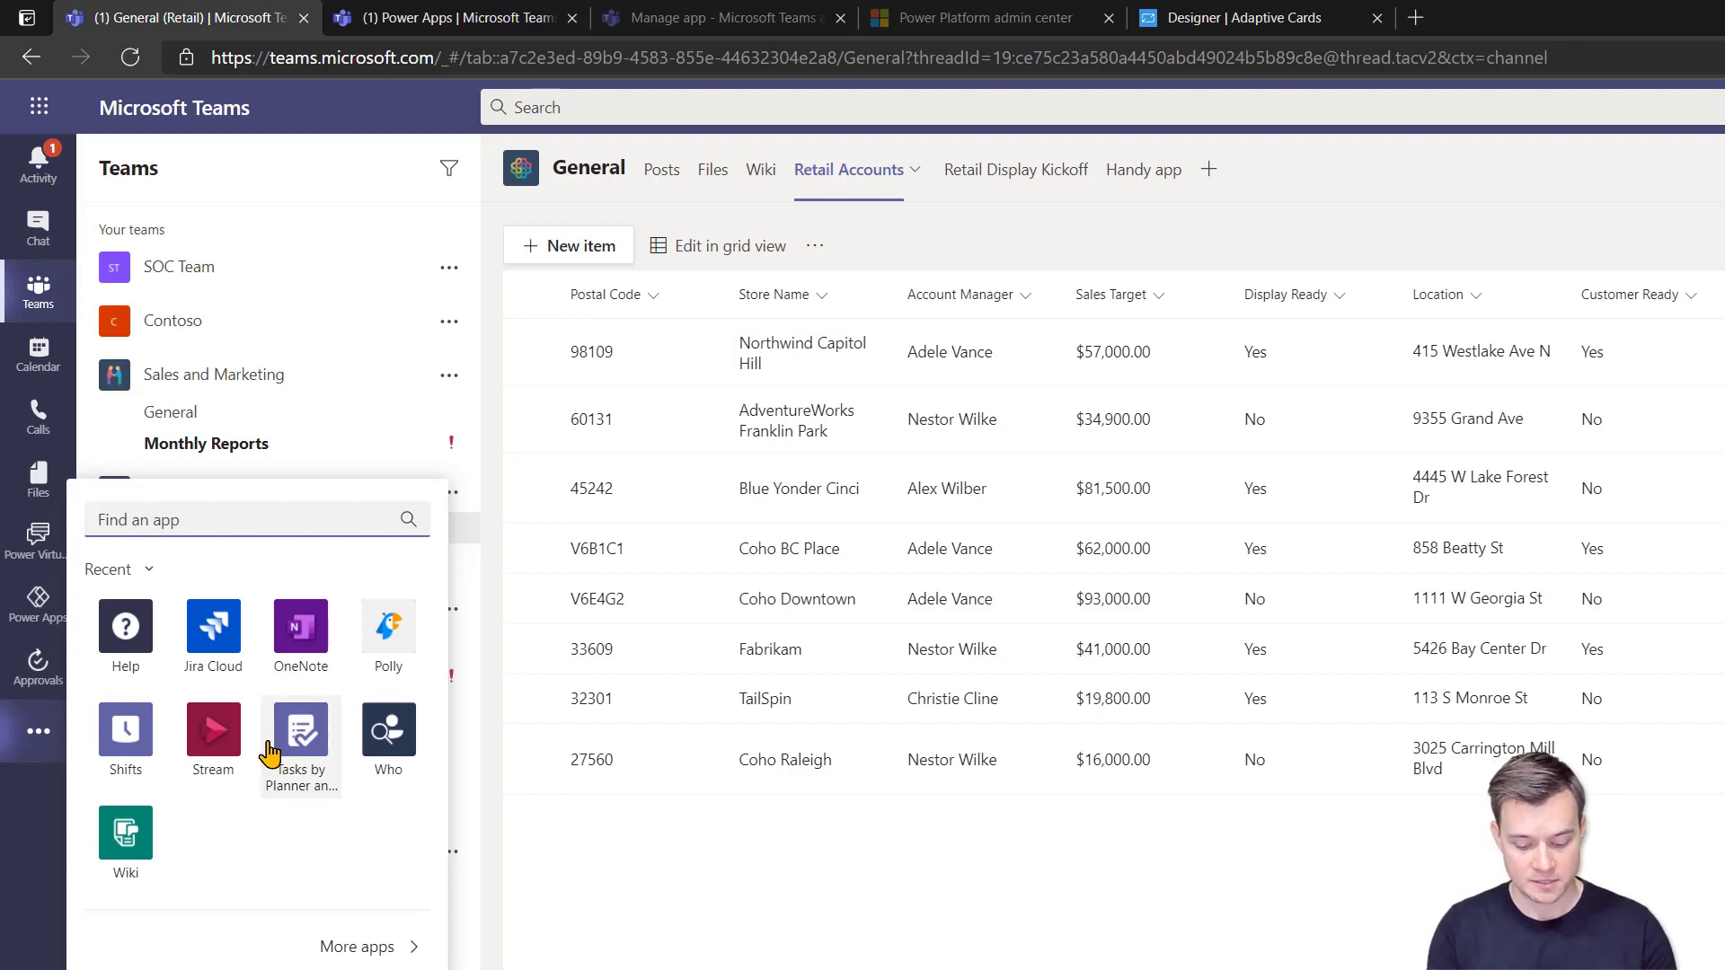
{"action": "type", "text": "powqer"}
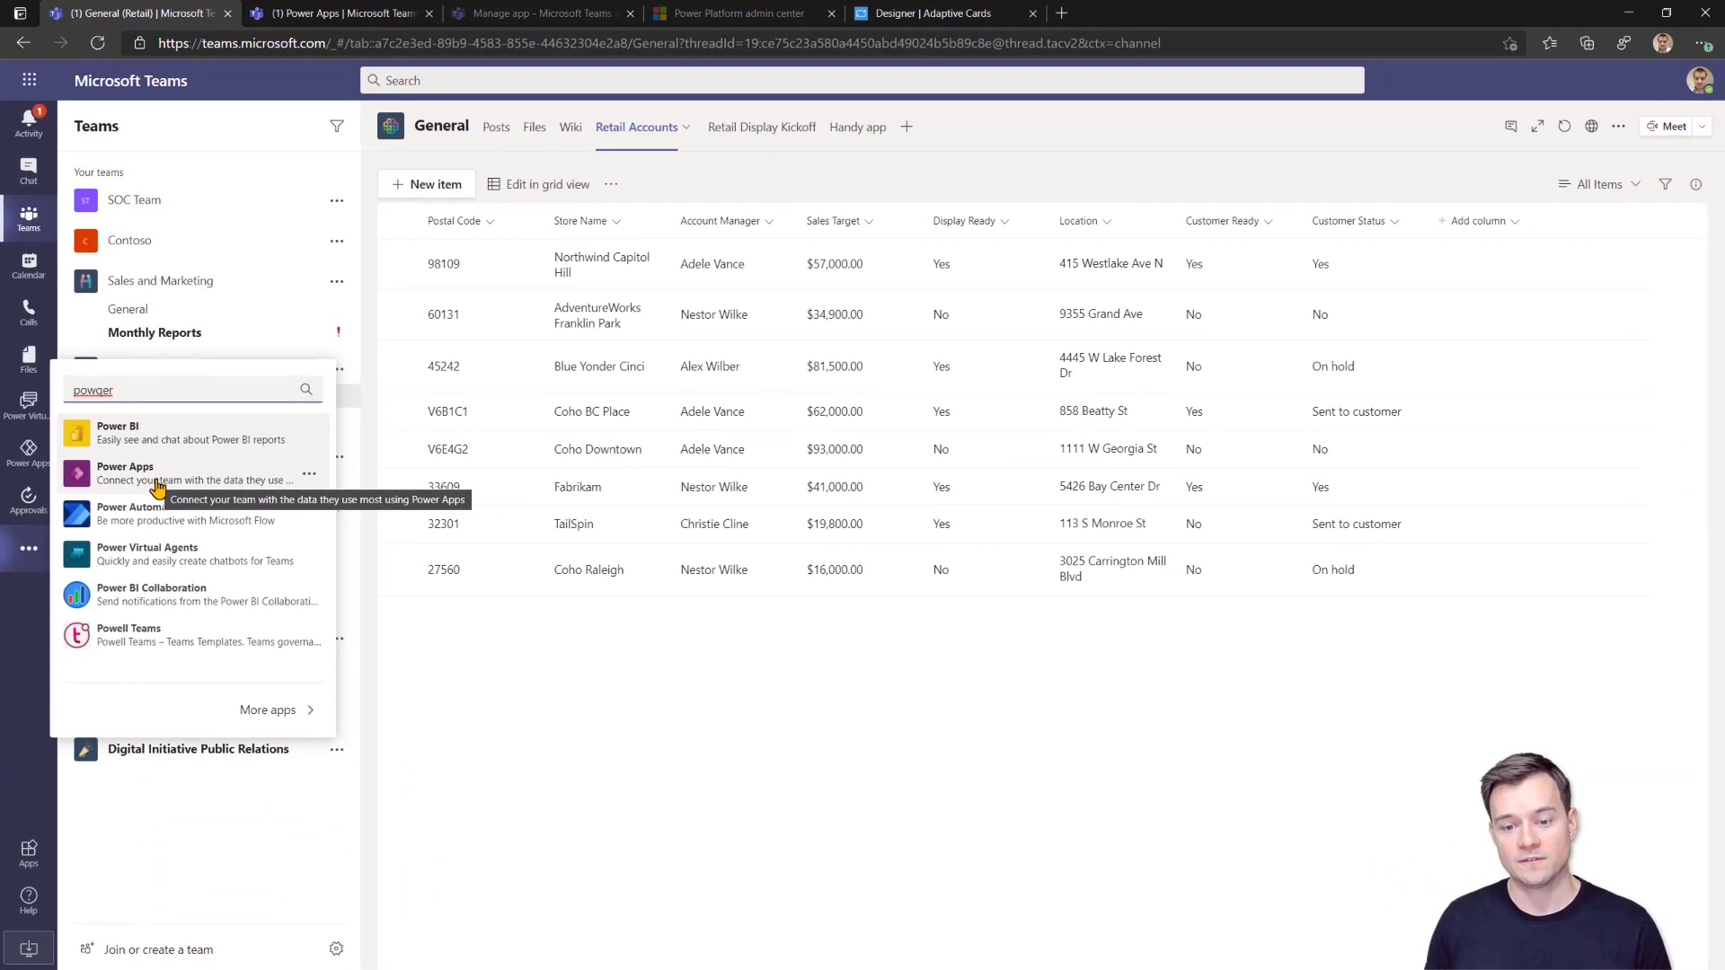
{"action": "left_click", "coordinate": [30, 613]}
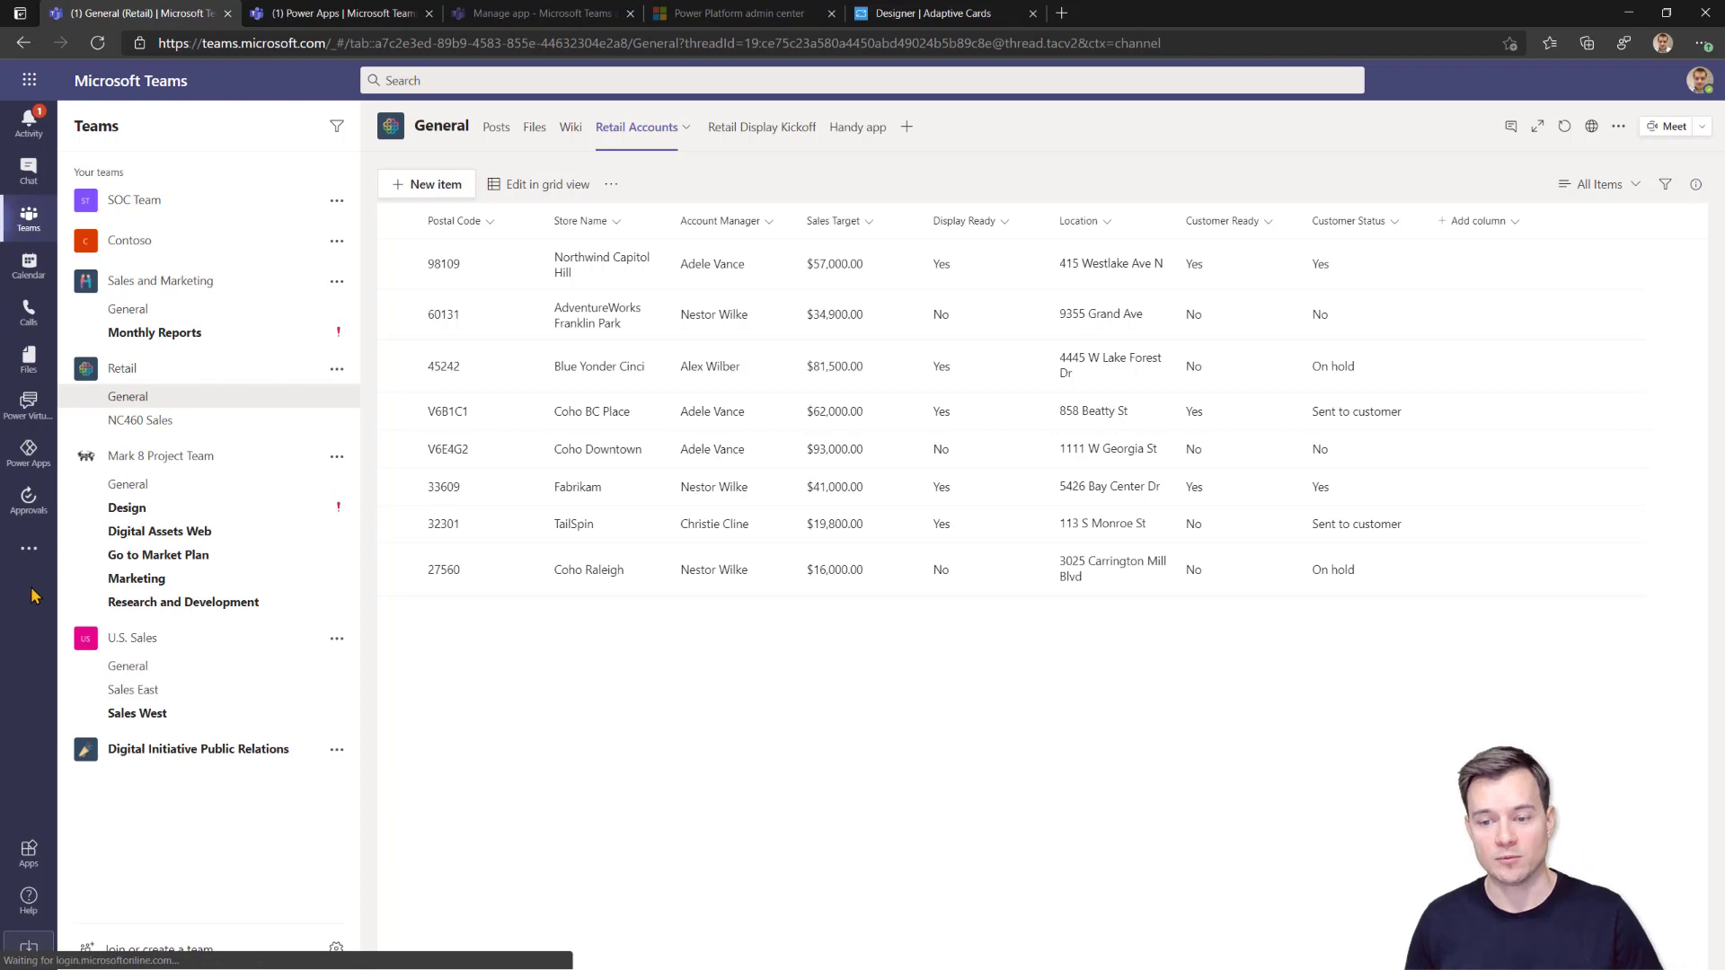
{"action": "left_click", "coordinate": [29, 454]}
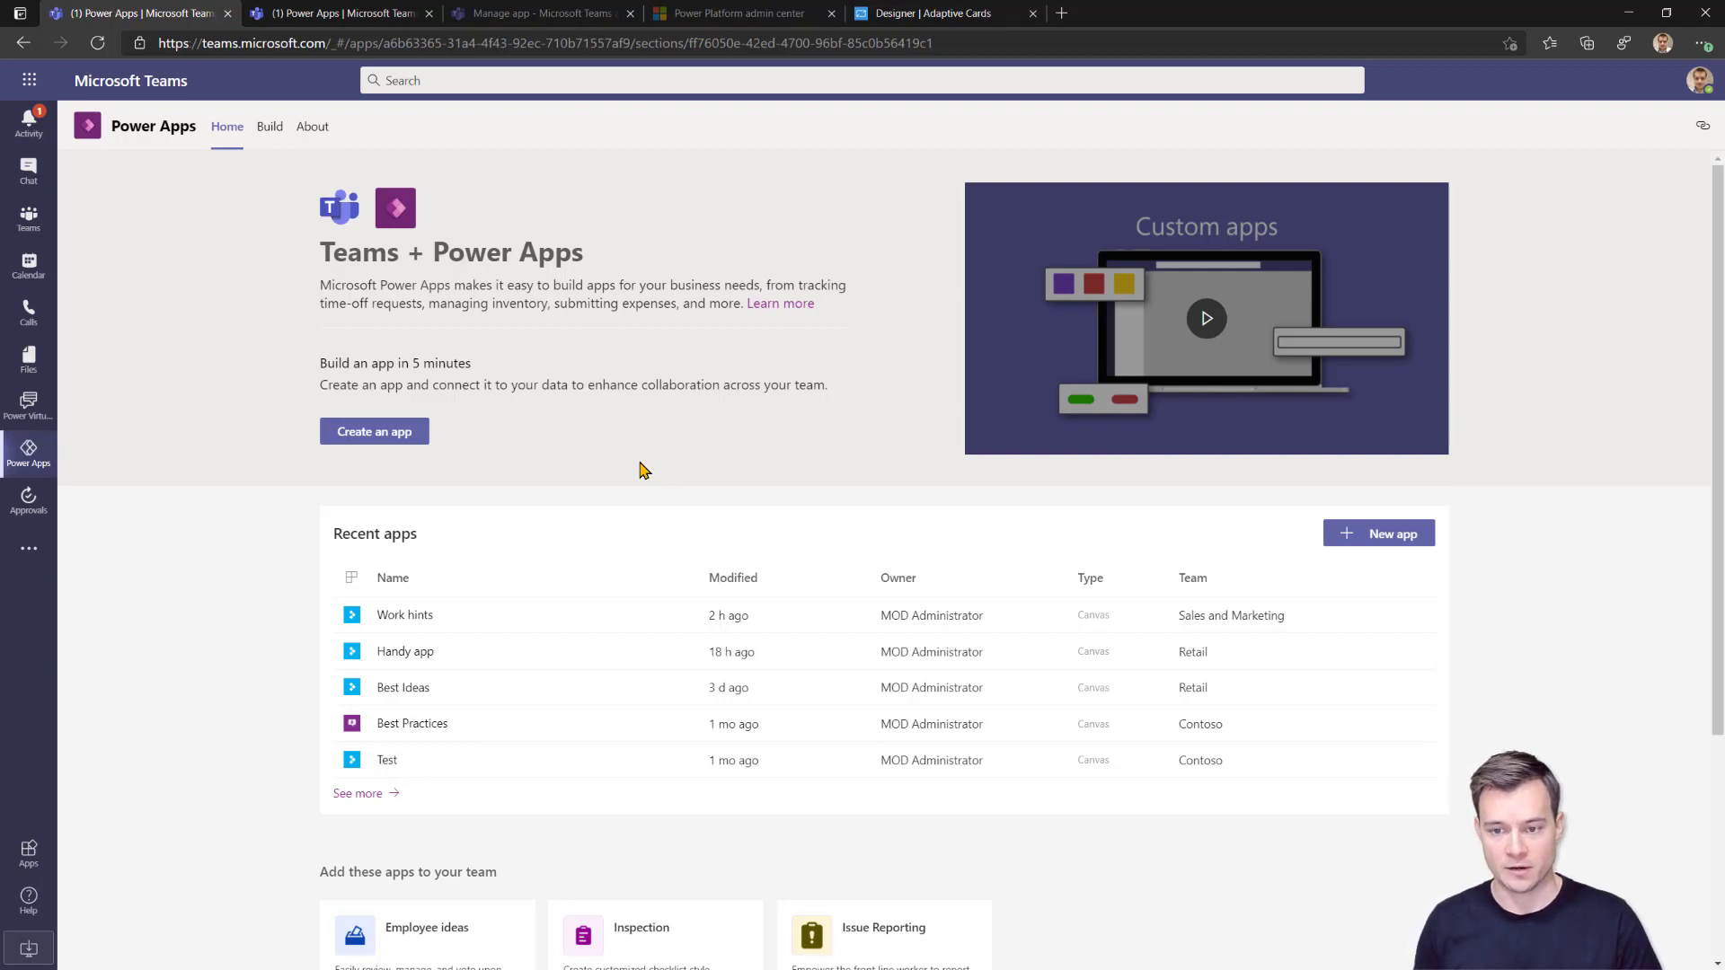
Review the items built in Power Apps for the Retail, Contoso, and Sales and Marketing teams.
{"action": "left_click", "coordinate": [270, 133]}
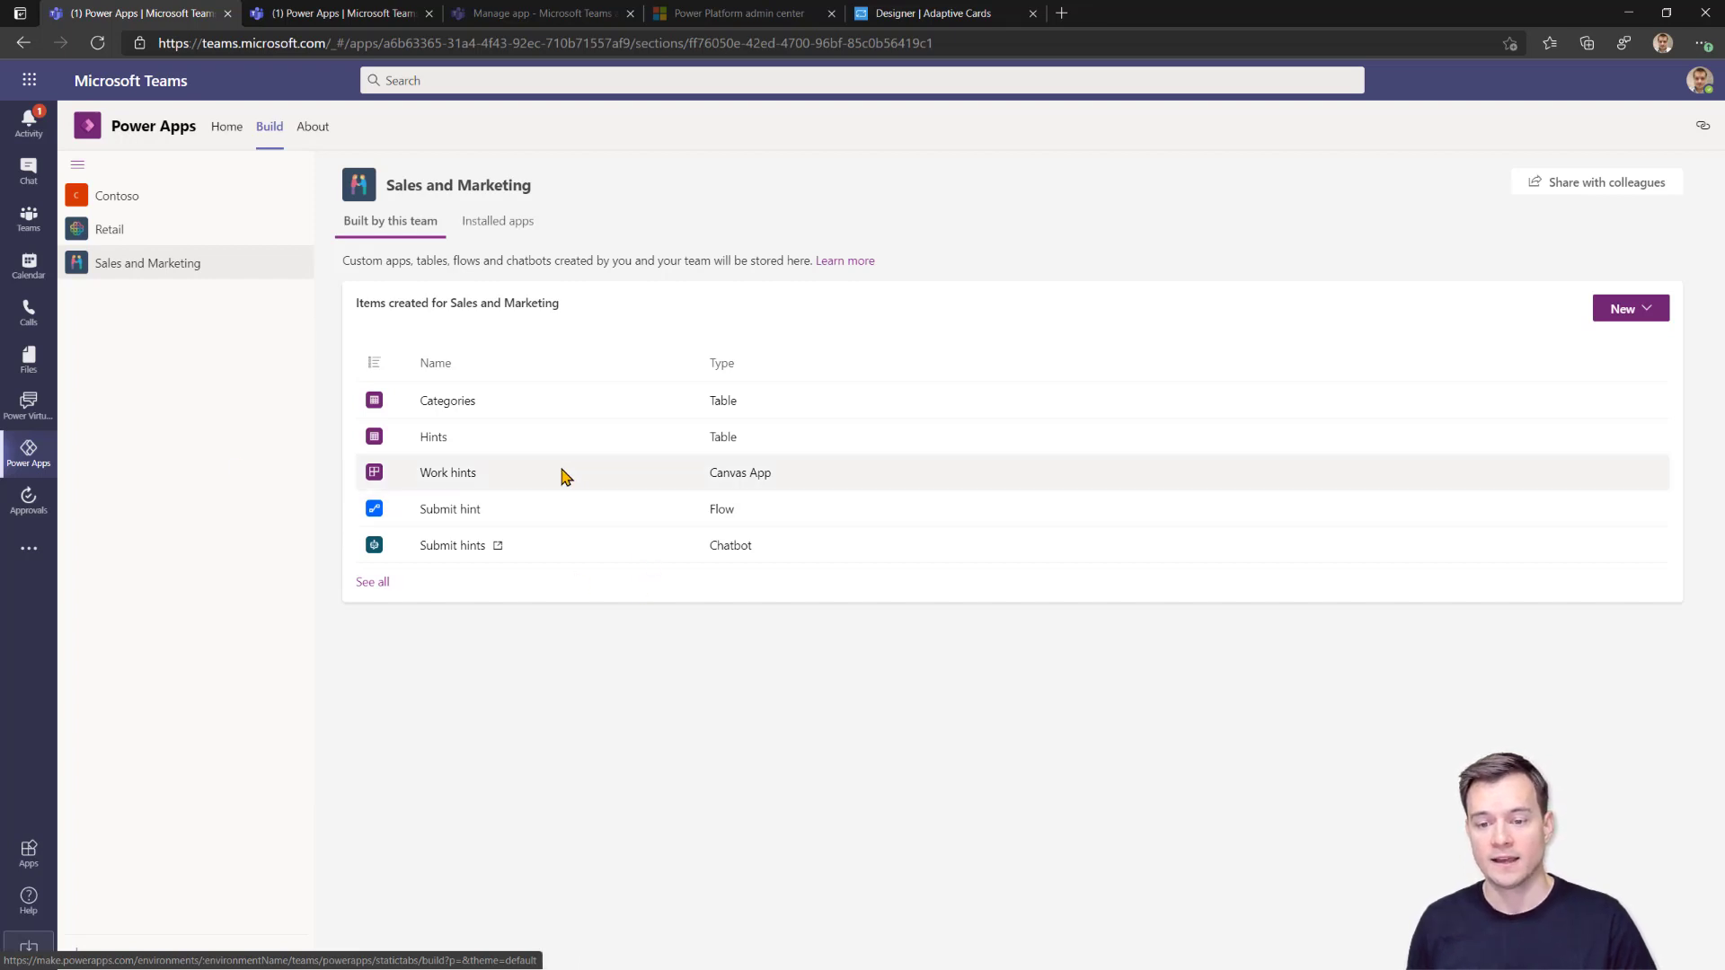
{"action": "left_click", "coordinate": [146, 232]}
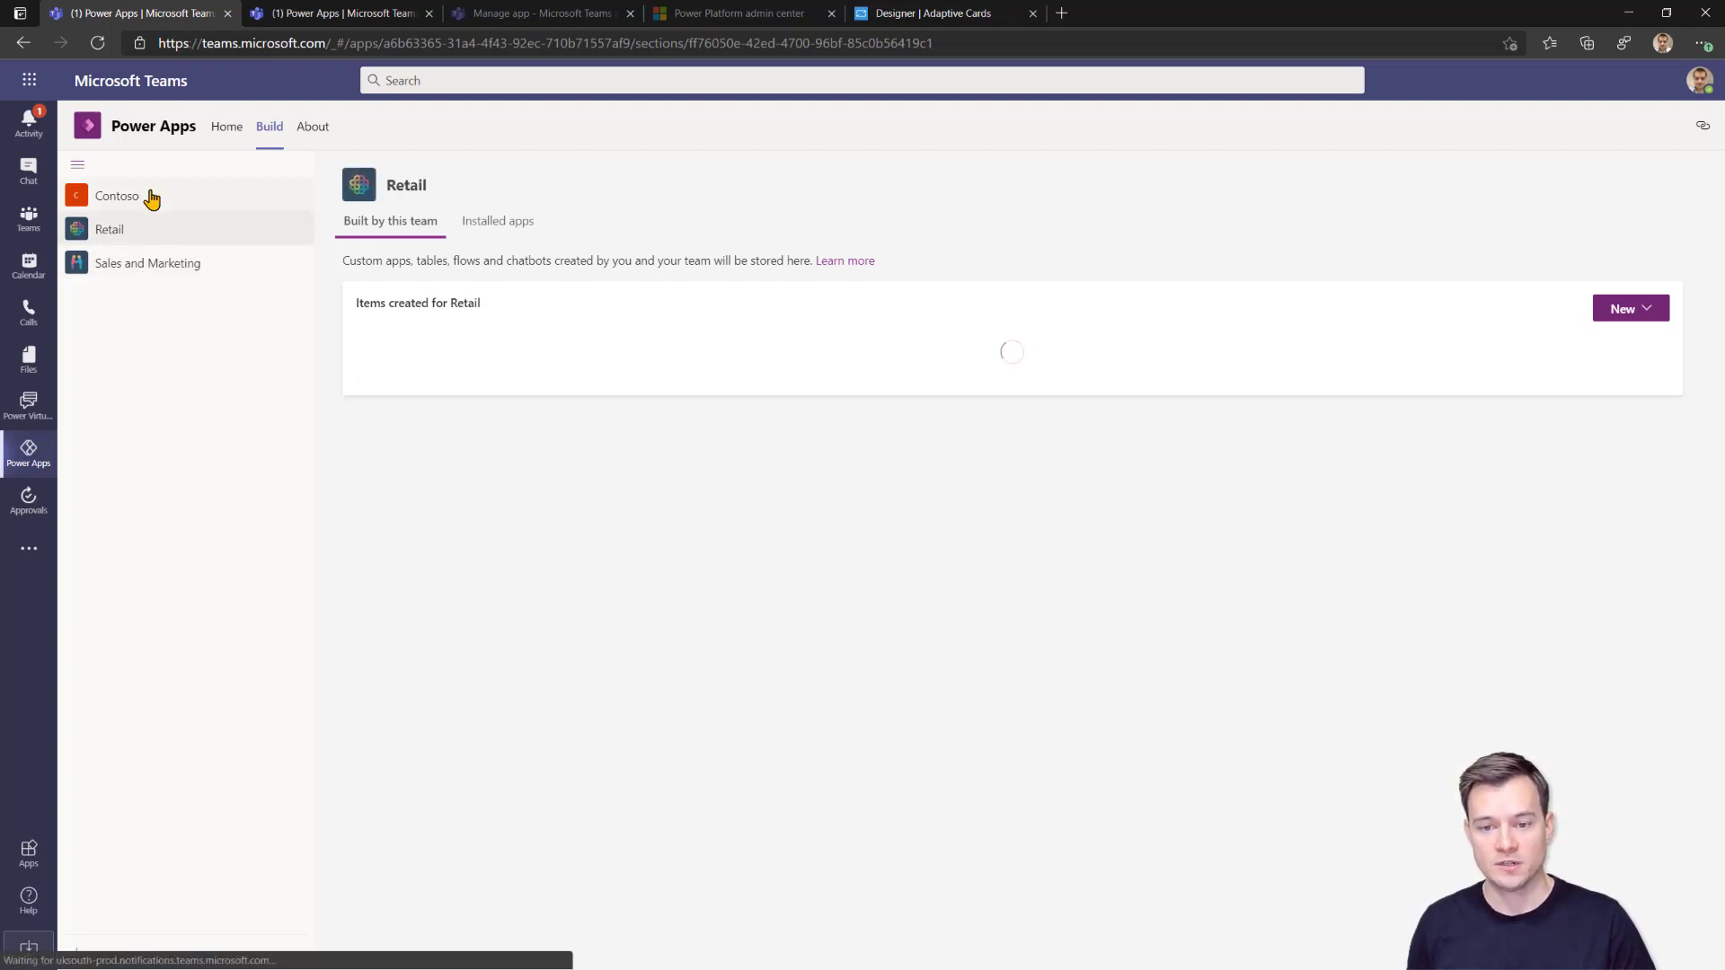
{"action": "left_click", "coordinate": [150, 194]}
{"action": "left_click", "coordinate": [149, 235]}
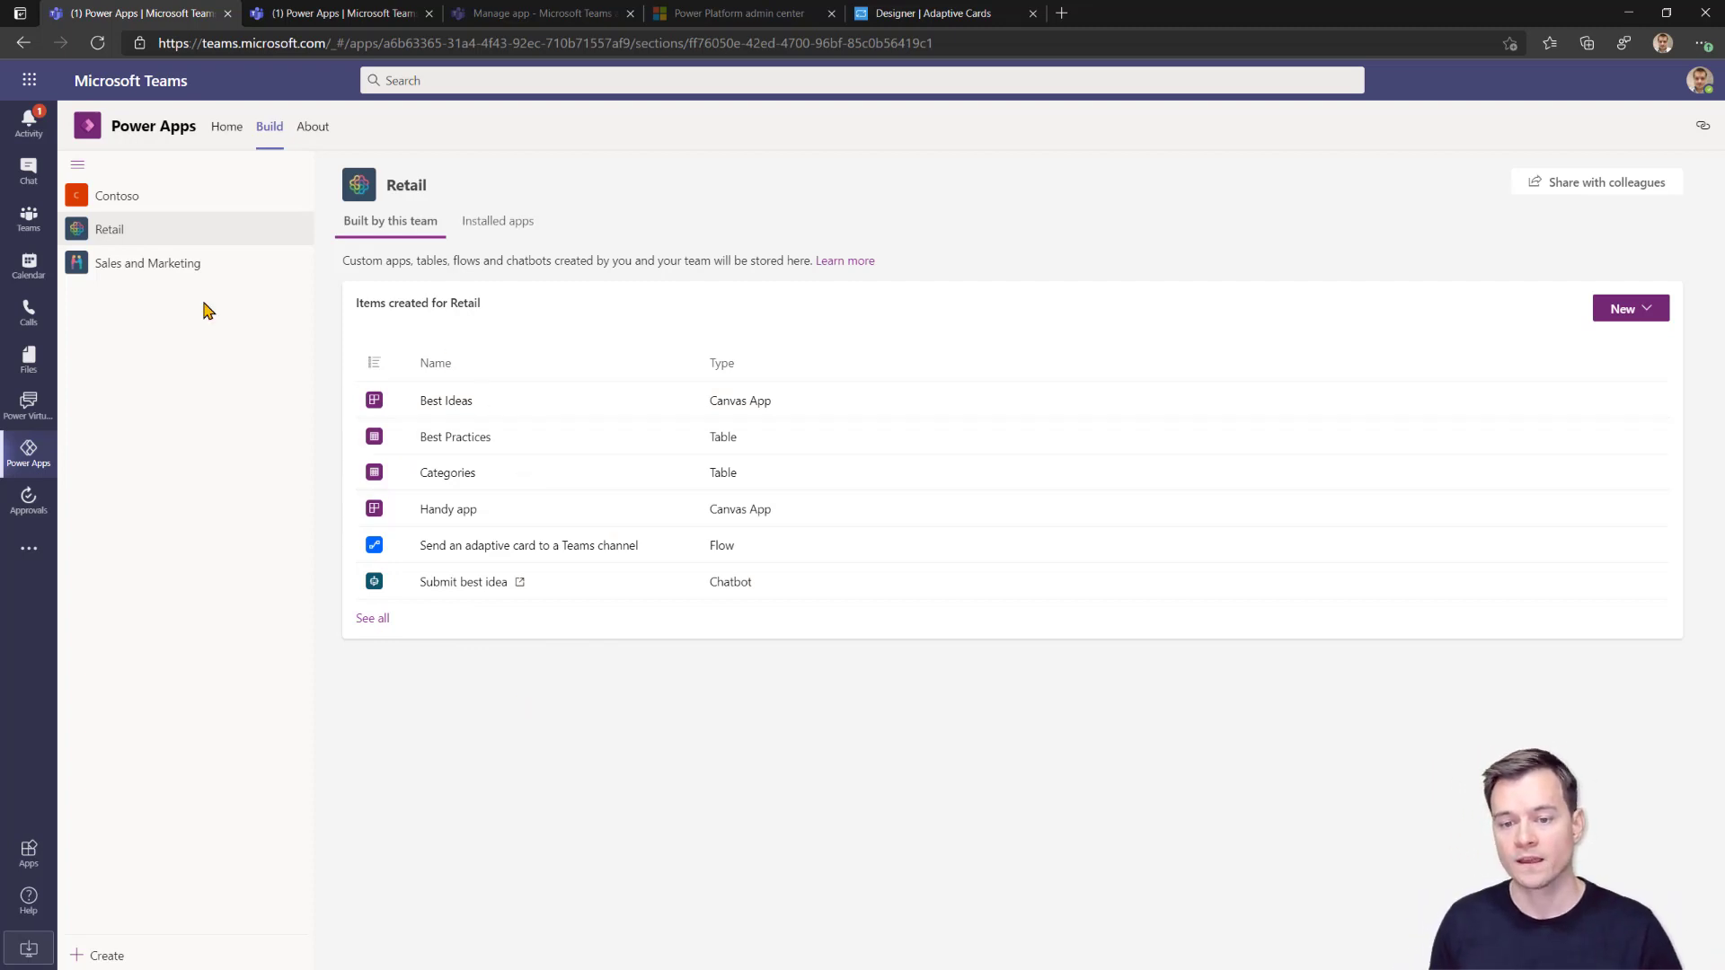
{"action": "left_click", "coordinate": [127, 275]}
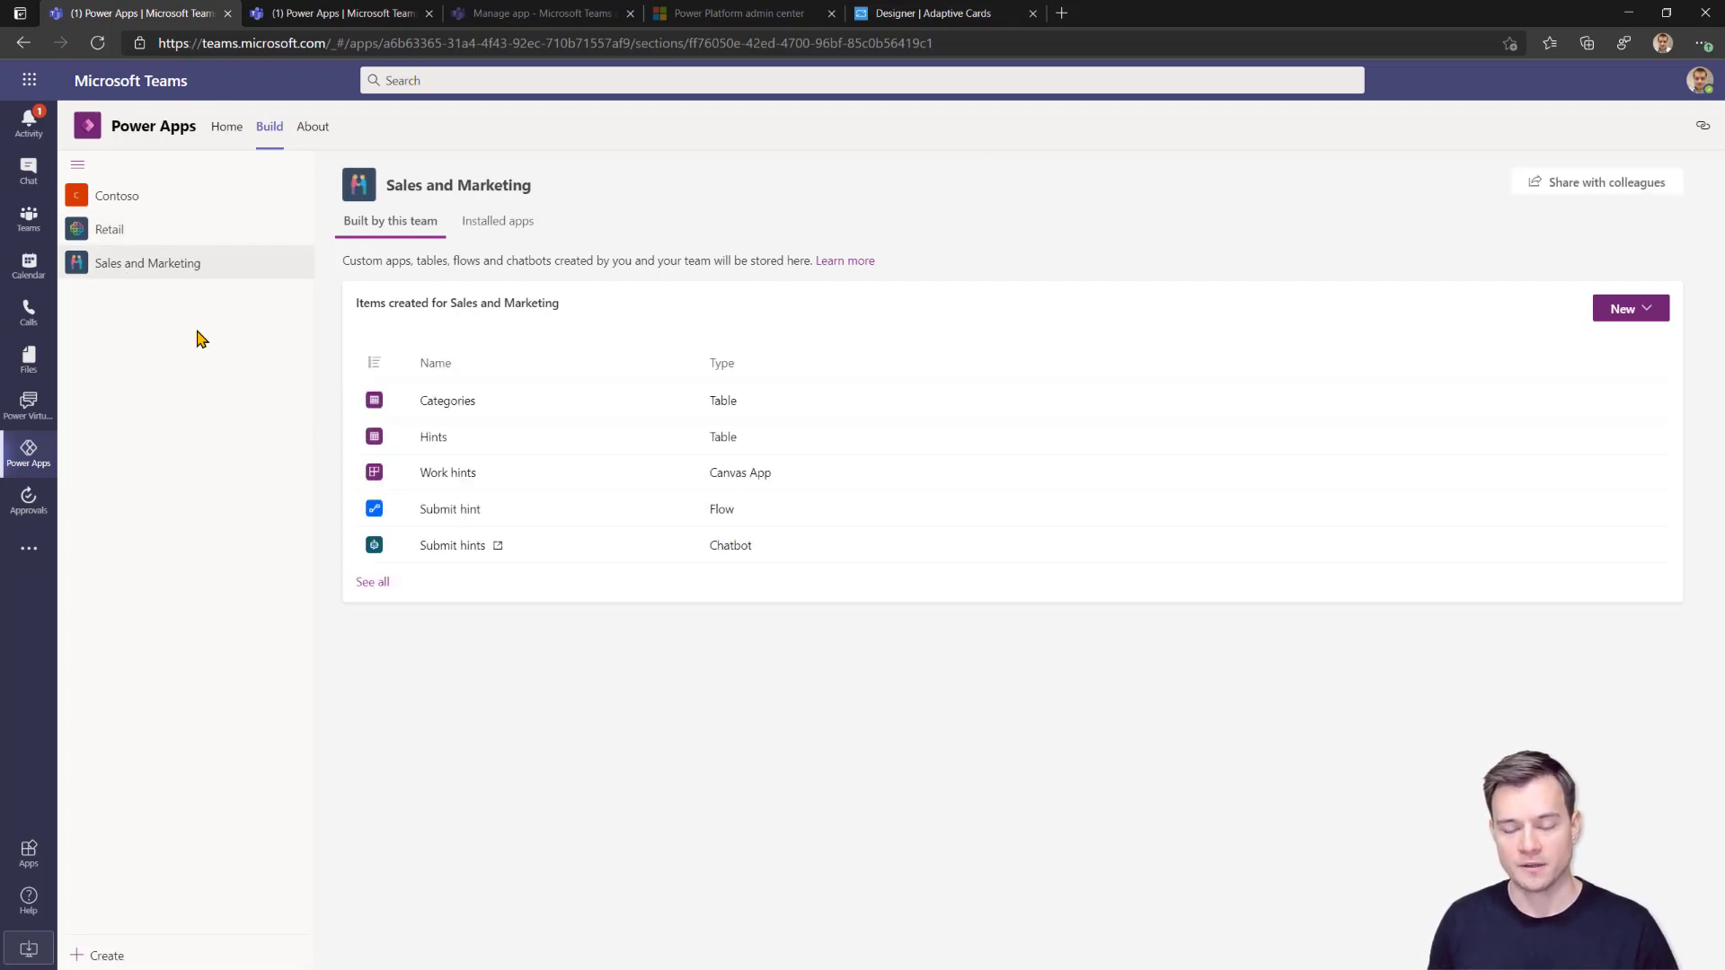
Start creating an app from the Power Apps home page and choose SOC Team as its team.
{"action": "left_click", "coordinate": [229, 128]}
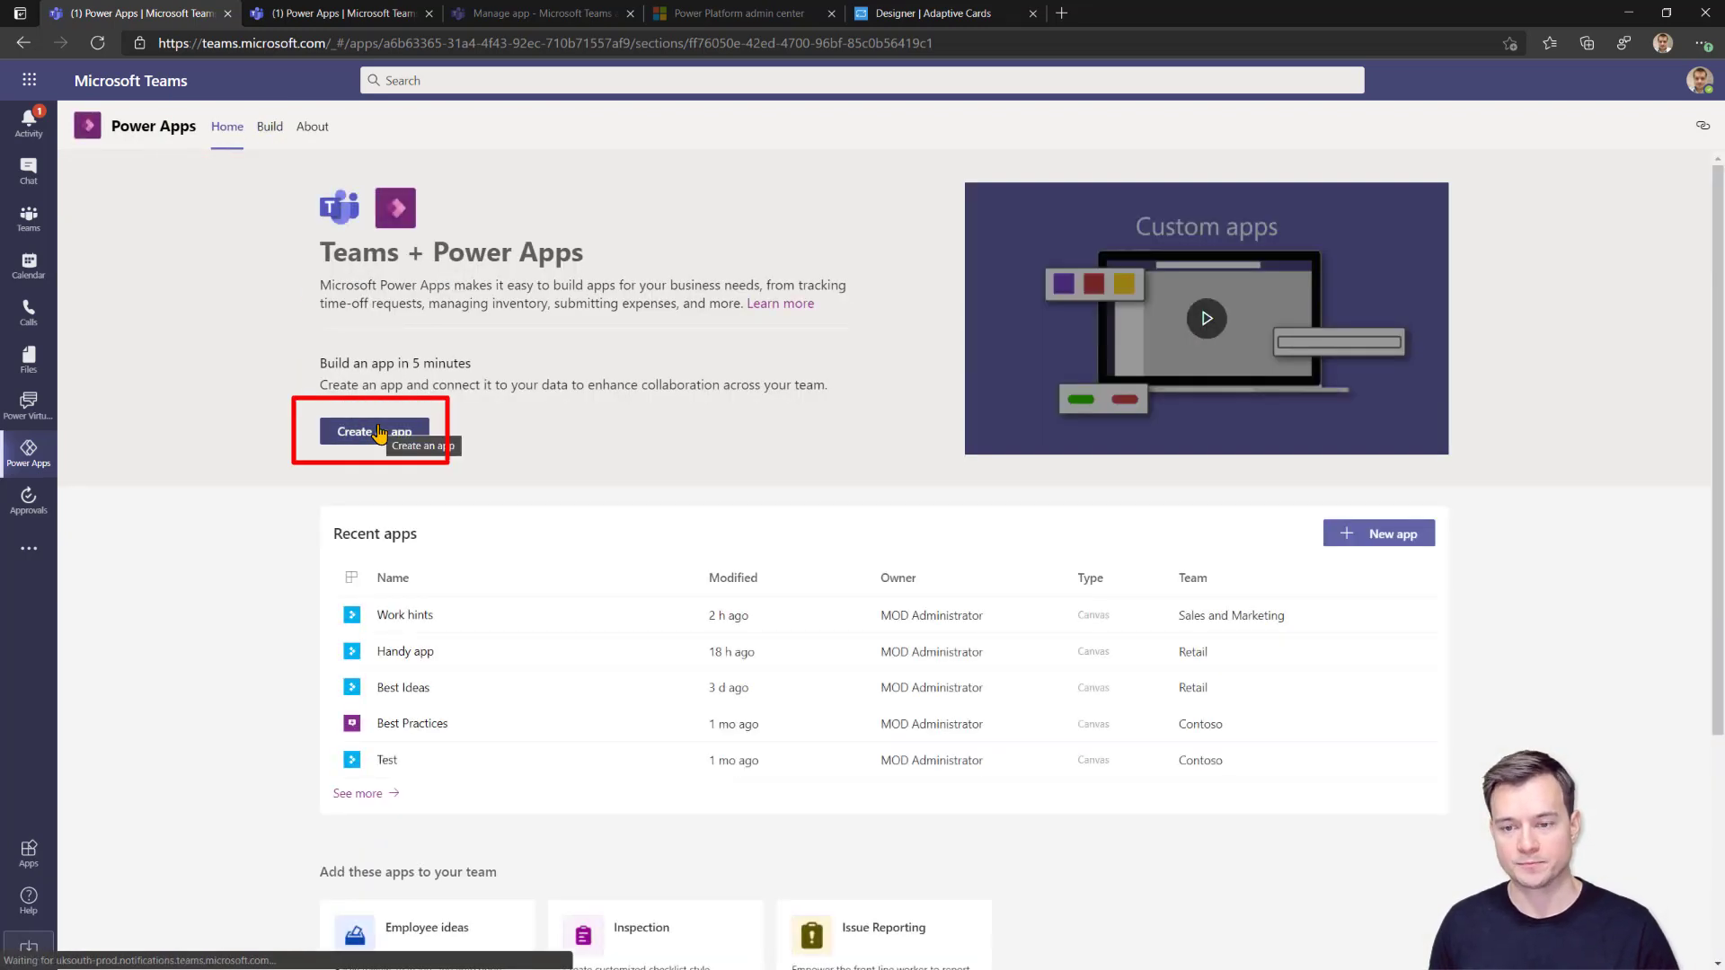
{"action": "left_click", "coordinate": [379, 433]}
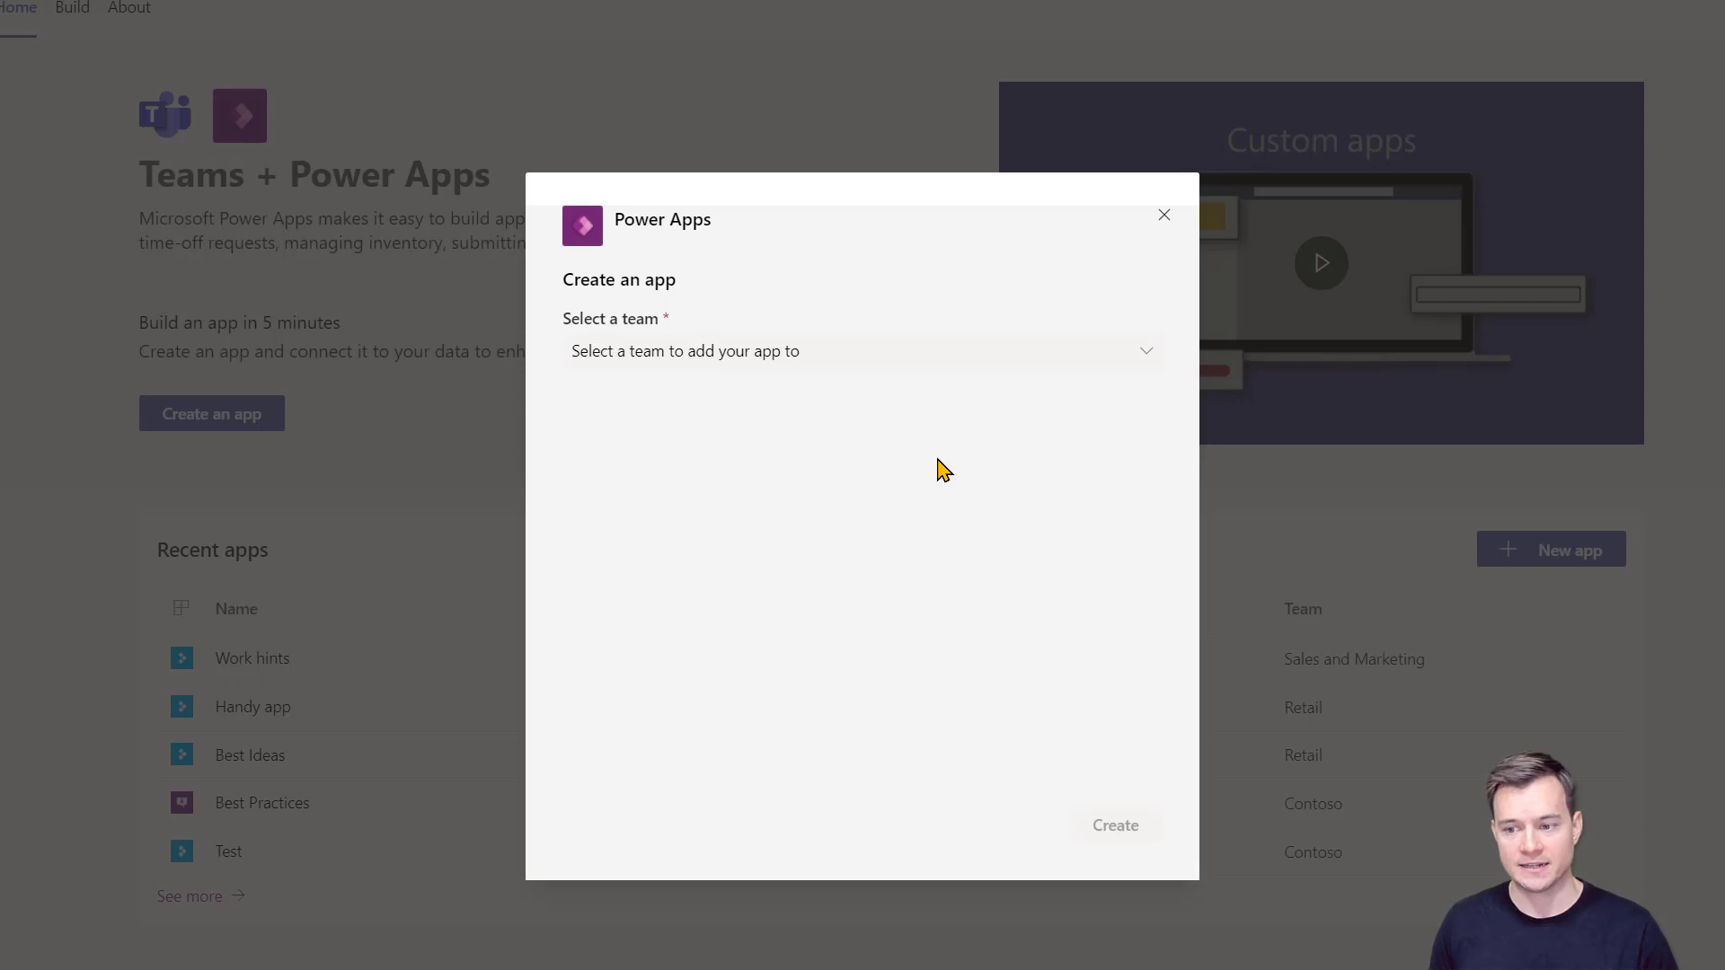
{"action": "left_click", "coordinate": [868, 363]}
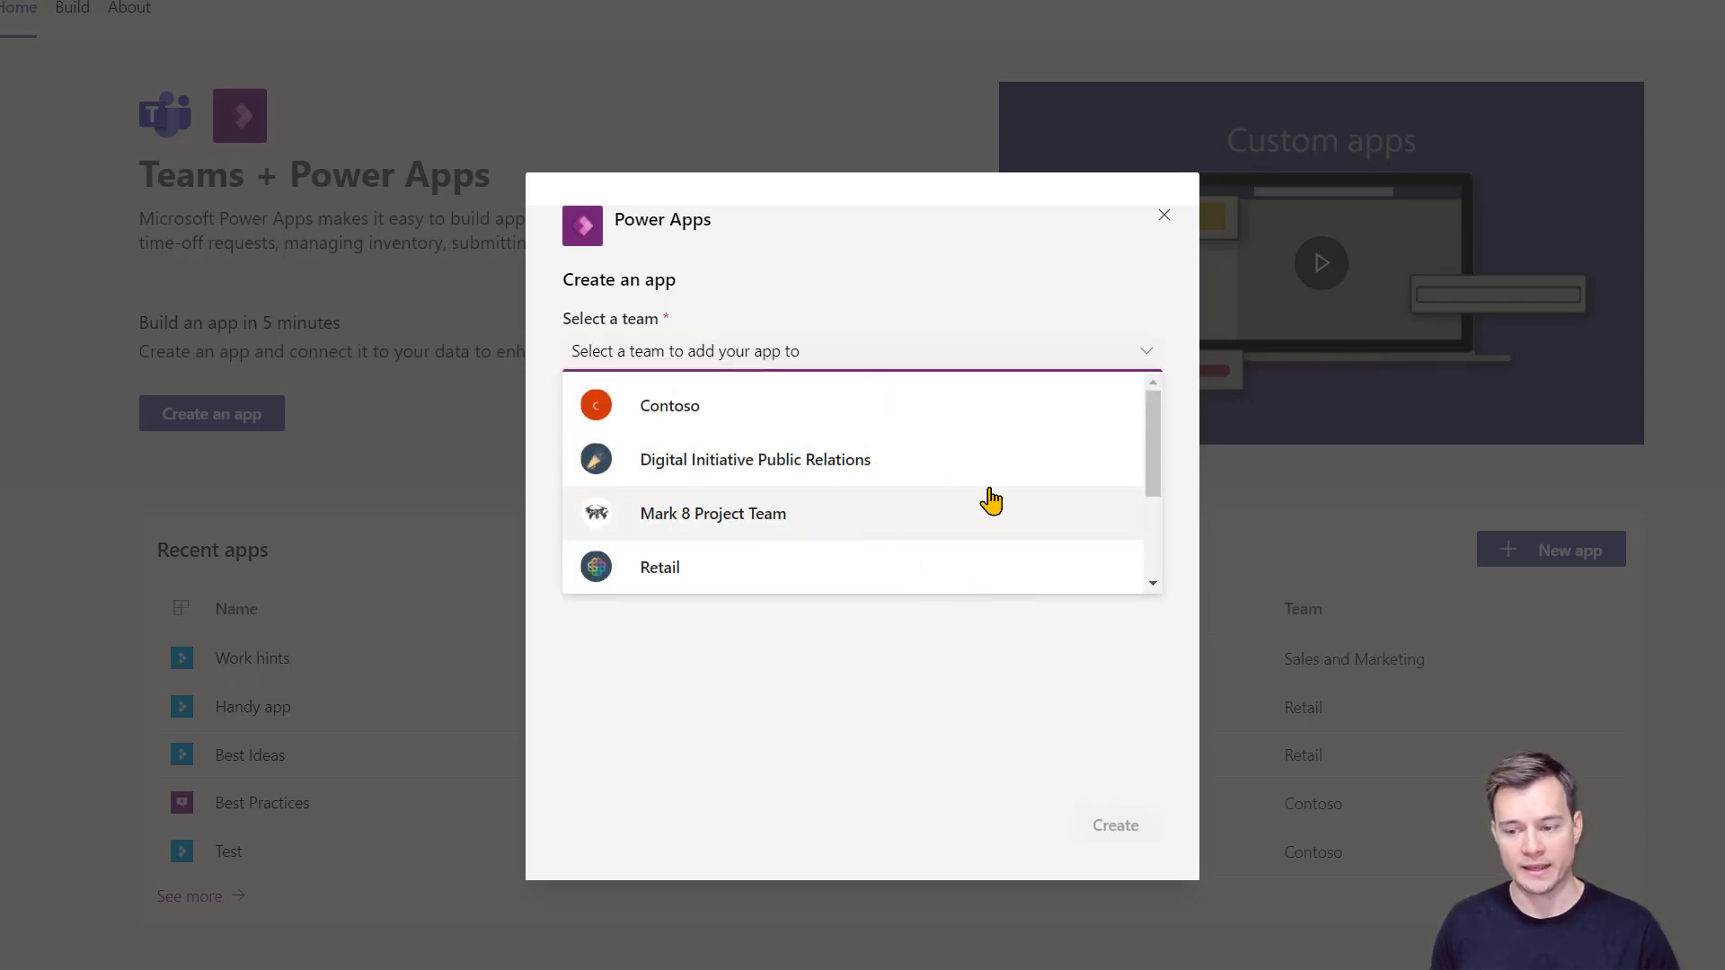
{"action": "left_click", "coordinate": [716, 578]}
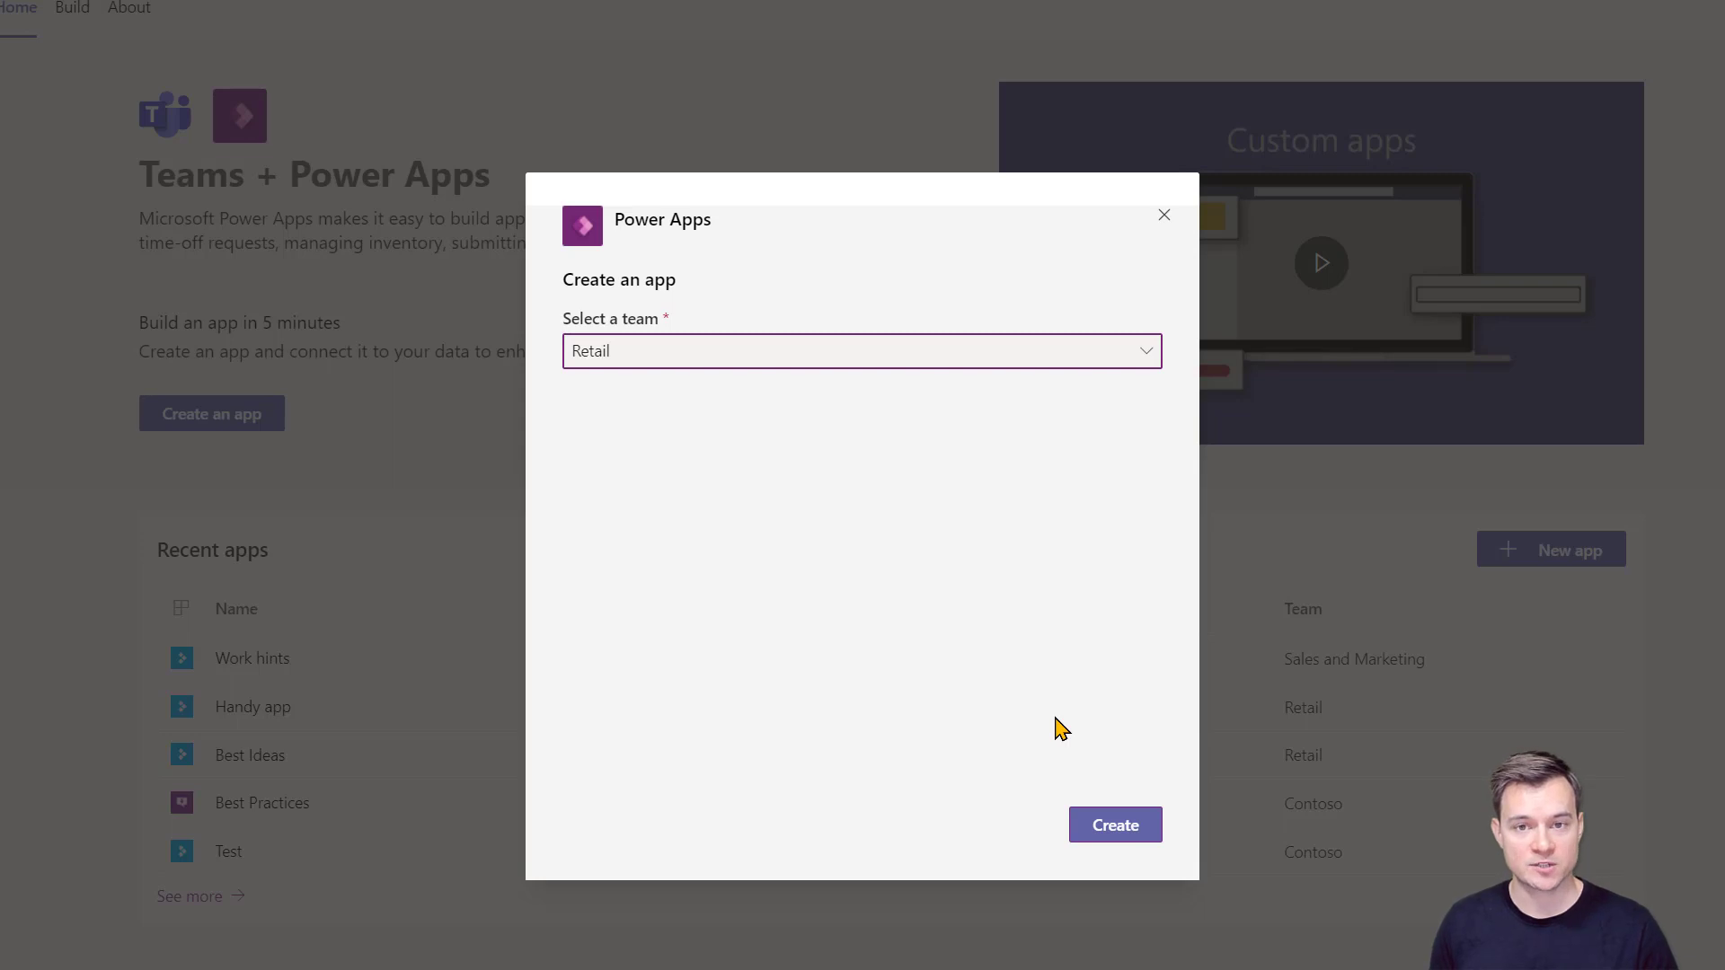
{"action": "left_click", "coordinate": [863, 352]}
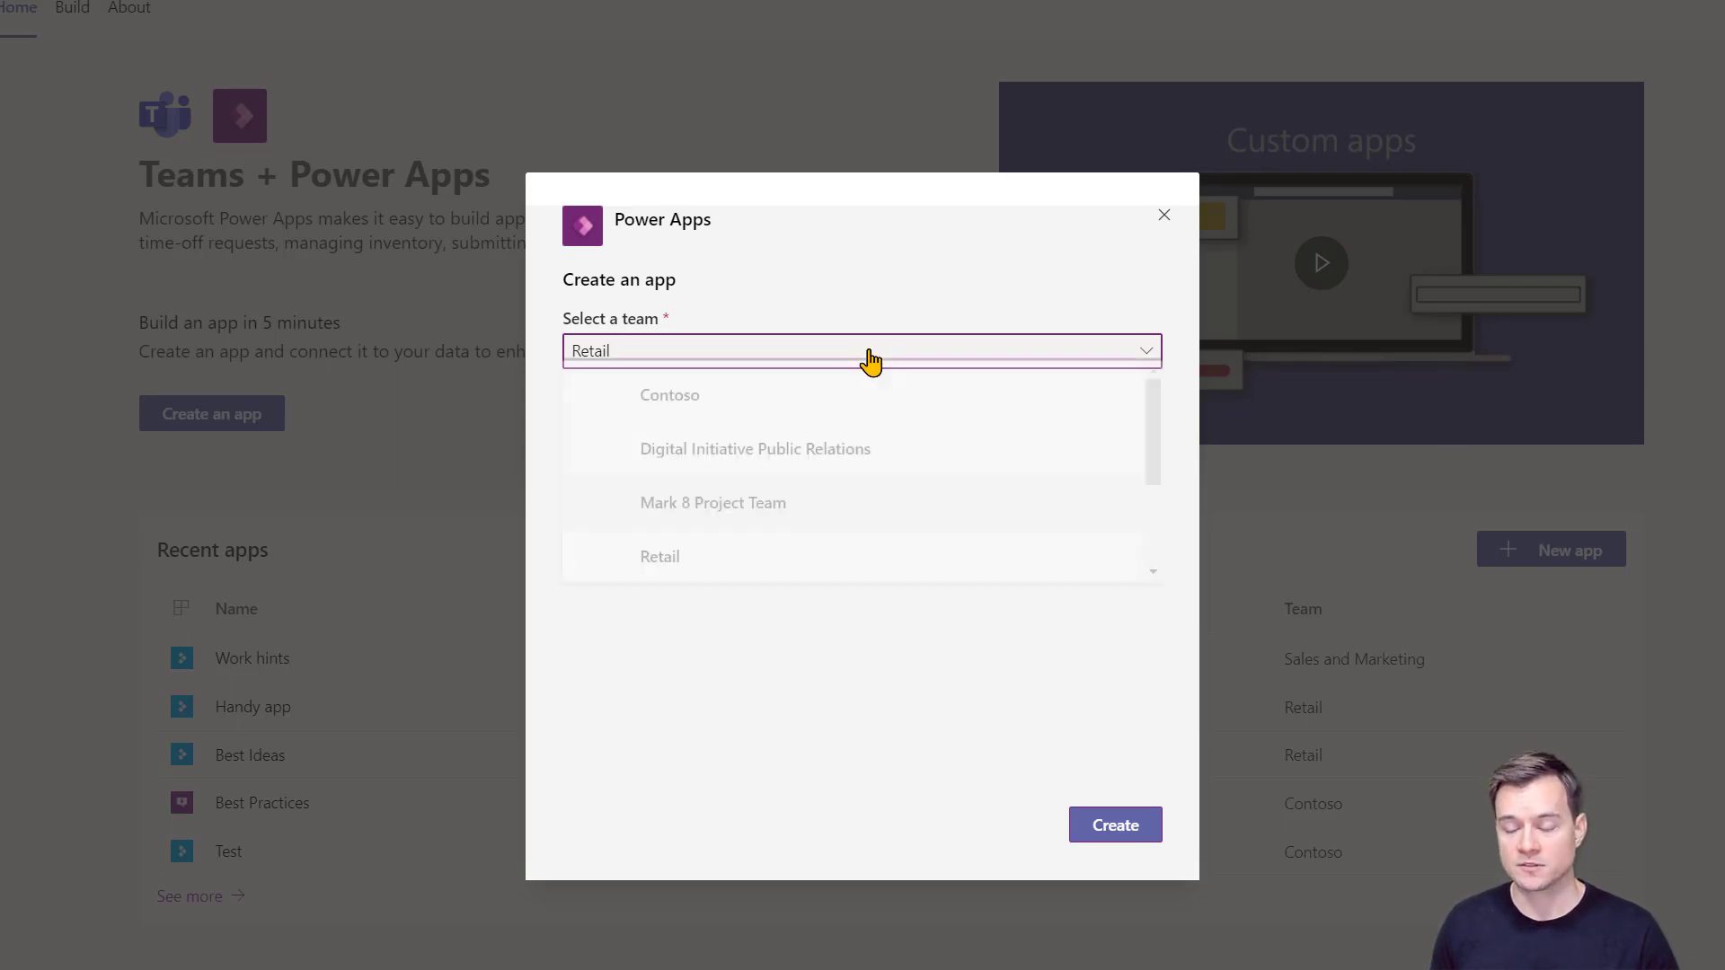
{"action": "scroll", "coordinate": [882, 511], "scroll_direction": "down", "scroll_amount": 2}
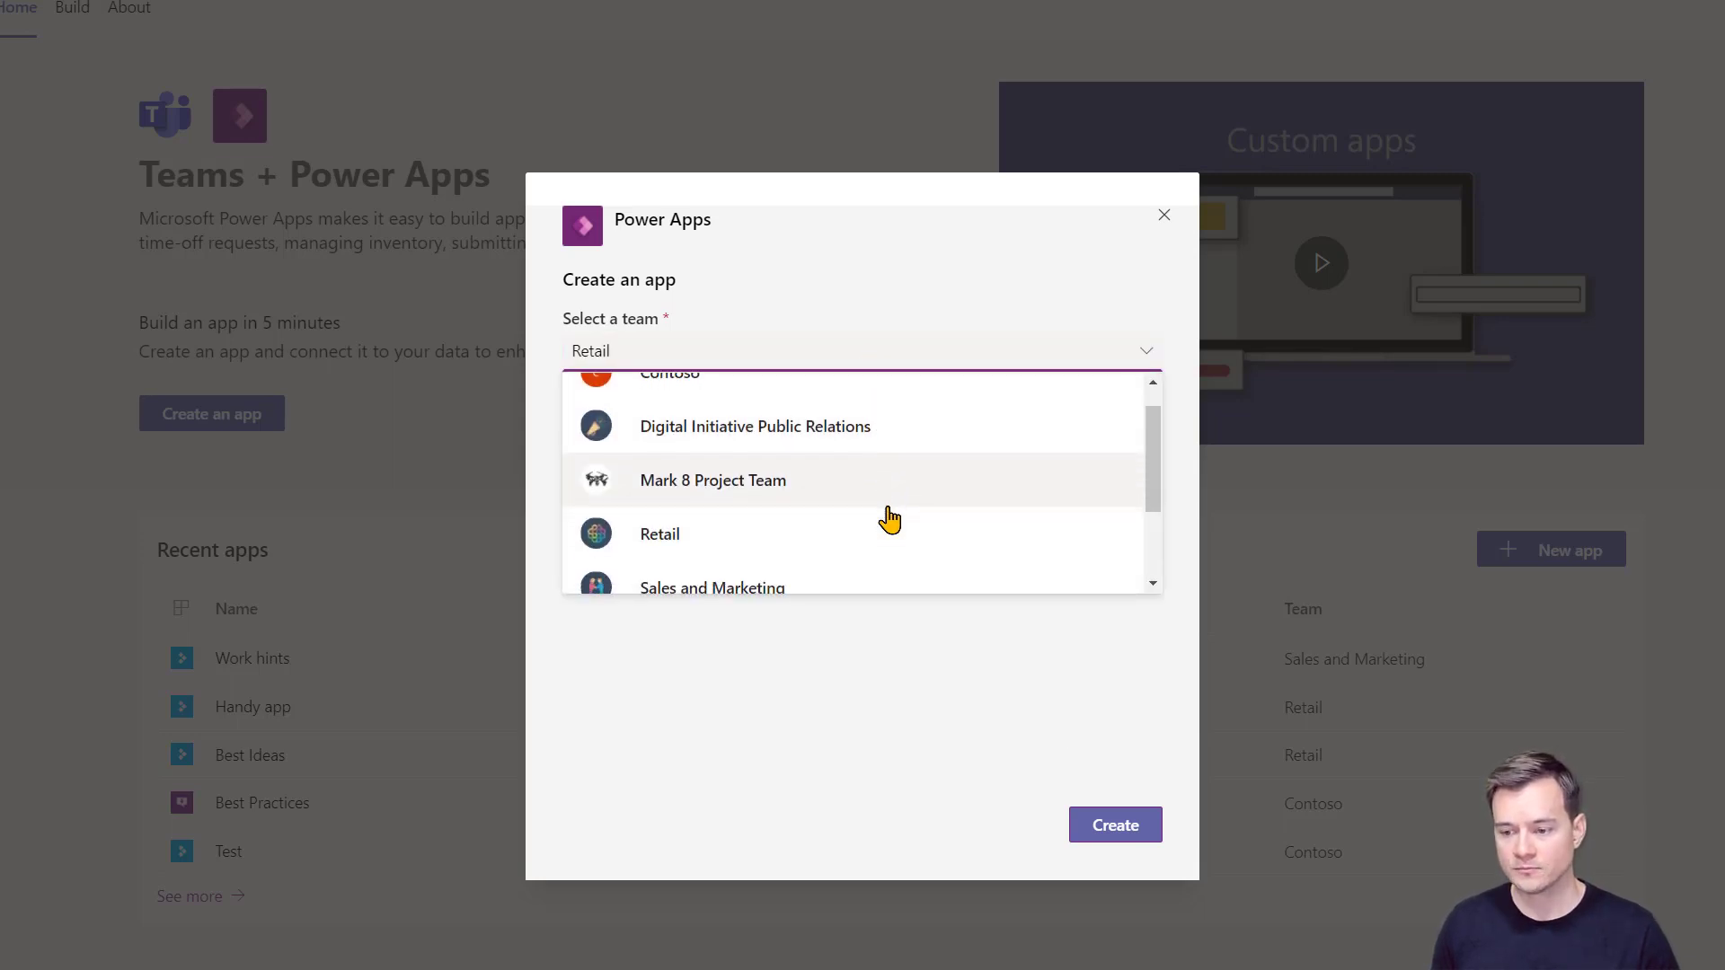
{"action": "scroll", "coordinate": [882, 516], "scroll_direction": "down", "scroll_amount": 1}
{"action": "left_click", "coordinate": [821, 541]}
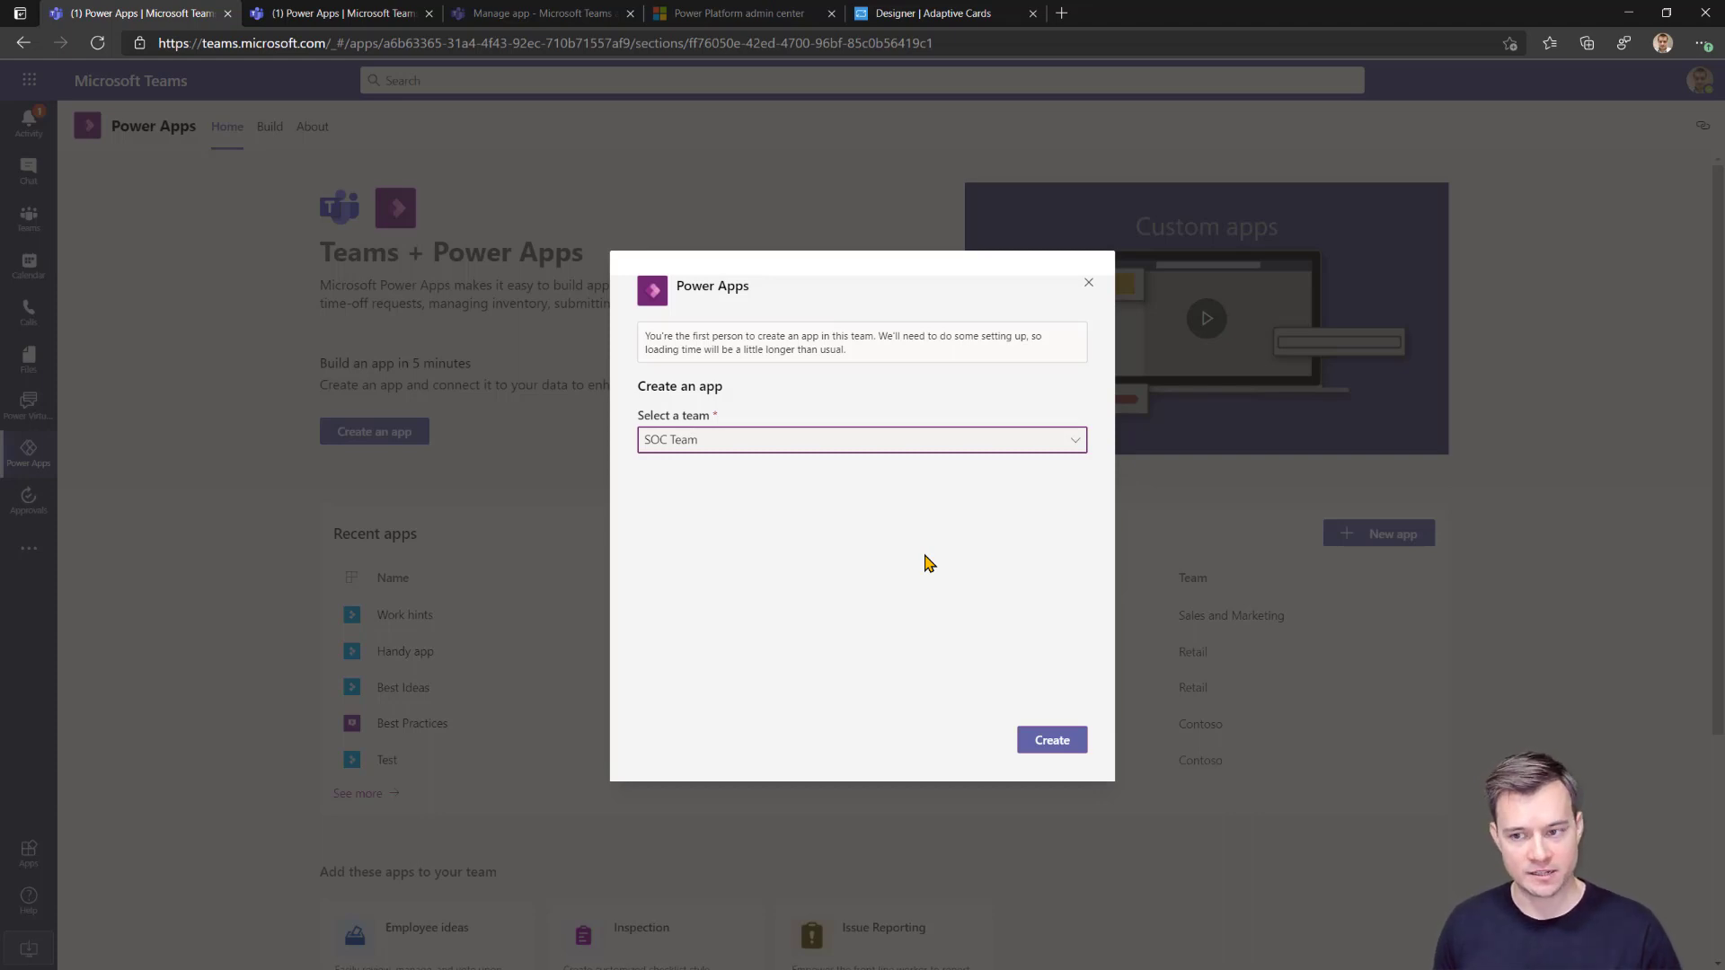
Check the existing environments in the Power Platform admin center, then return to Teams and create the app for SOC Team.
{"action": "left_click", "coordinate": [753, 16]}
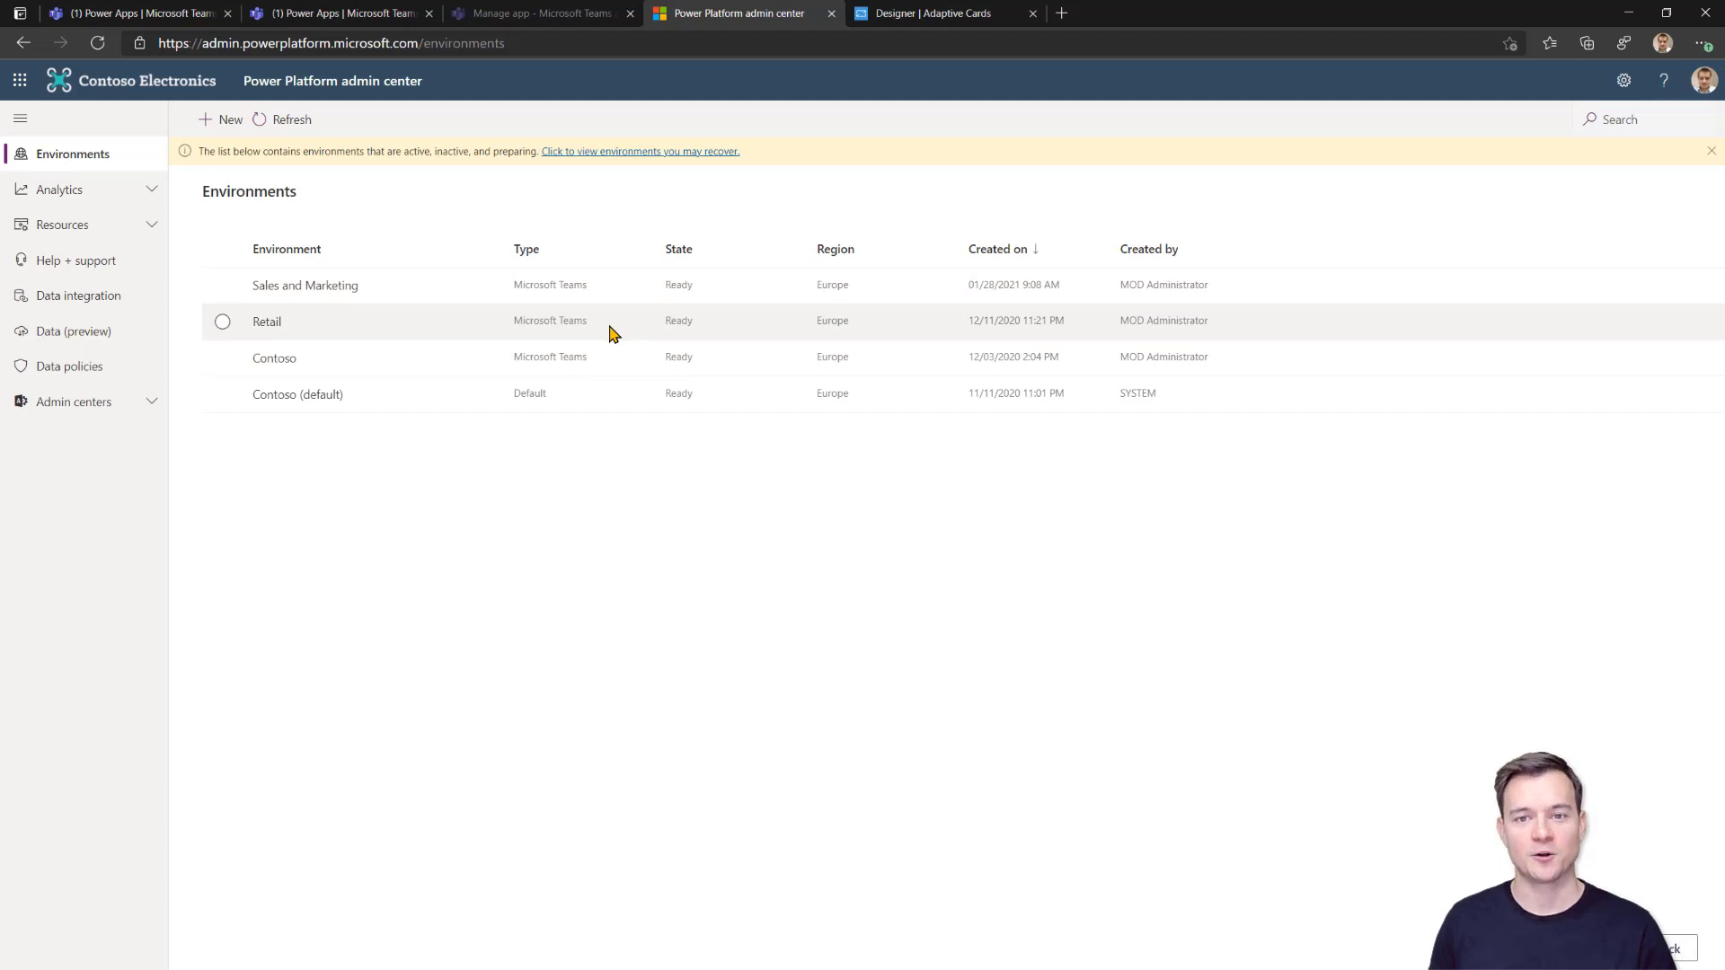
{"action": "left_click", "coordinate": [139, 13]}
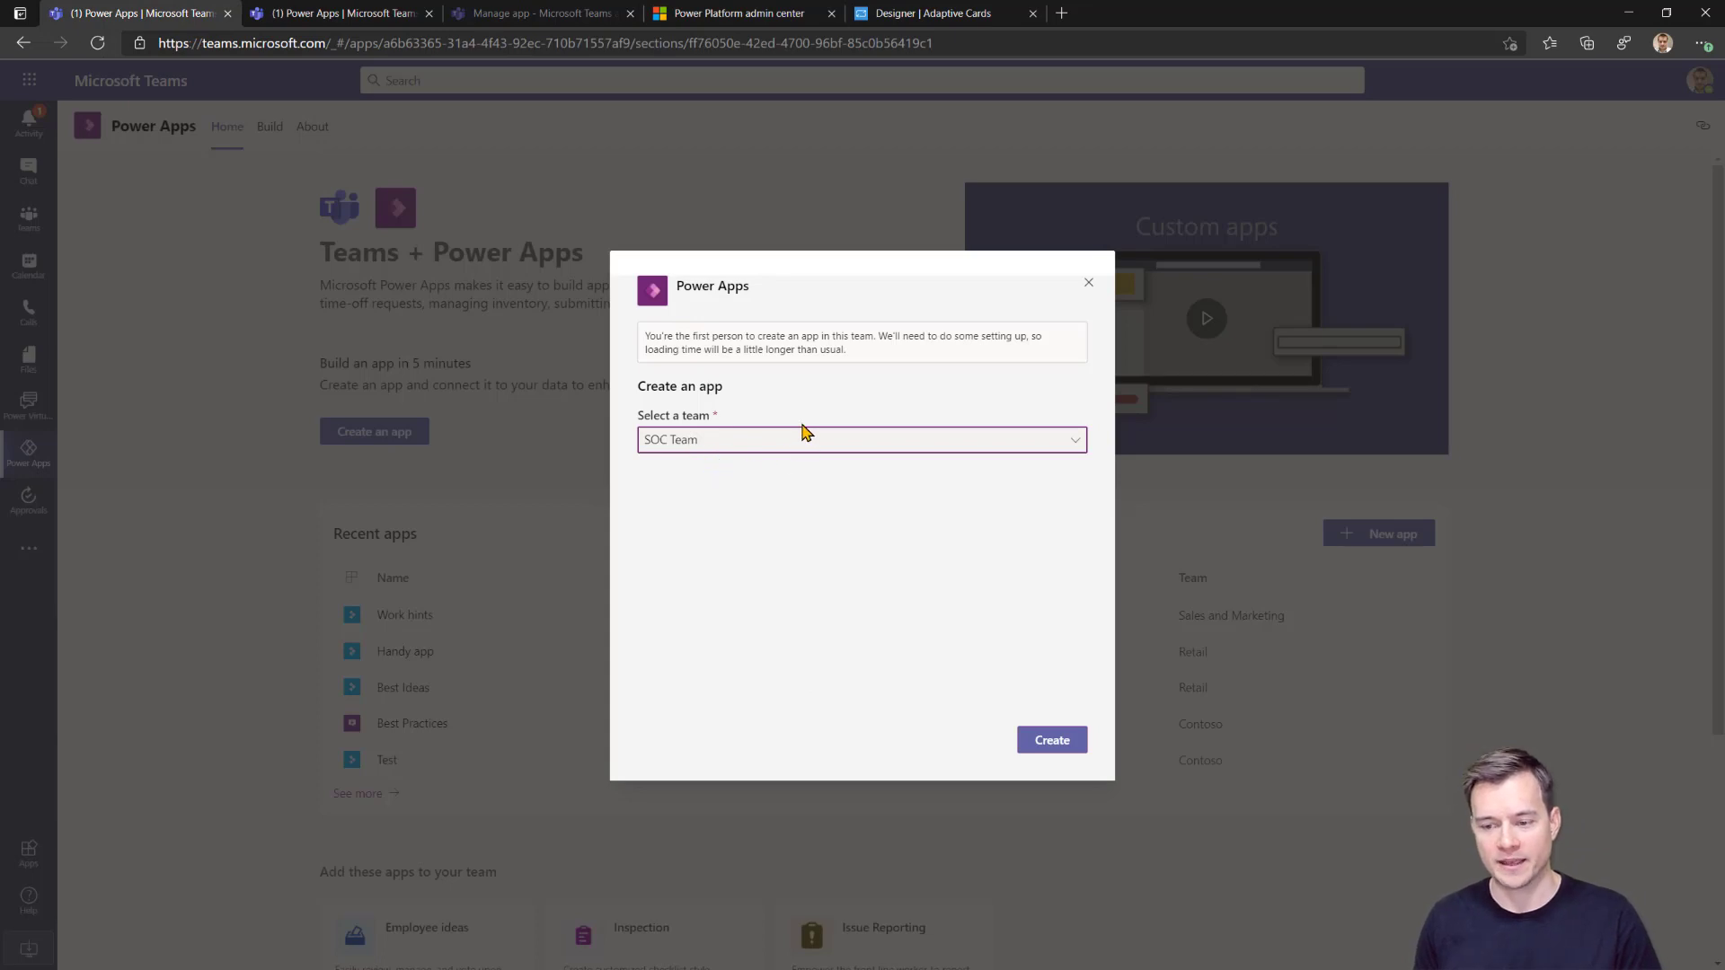
{"action": "left_click", "coordinate": [1069, 754]}
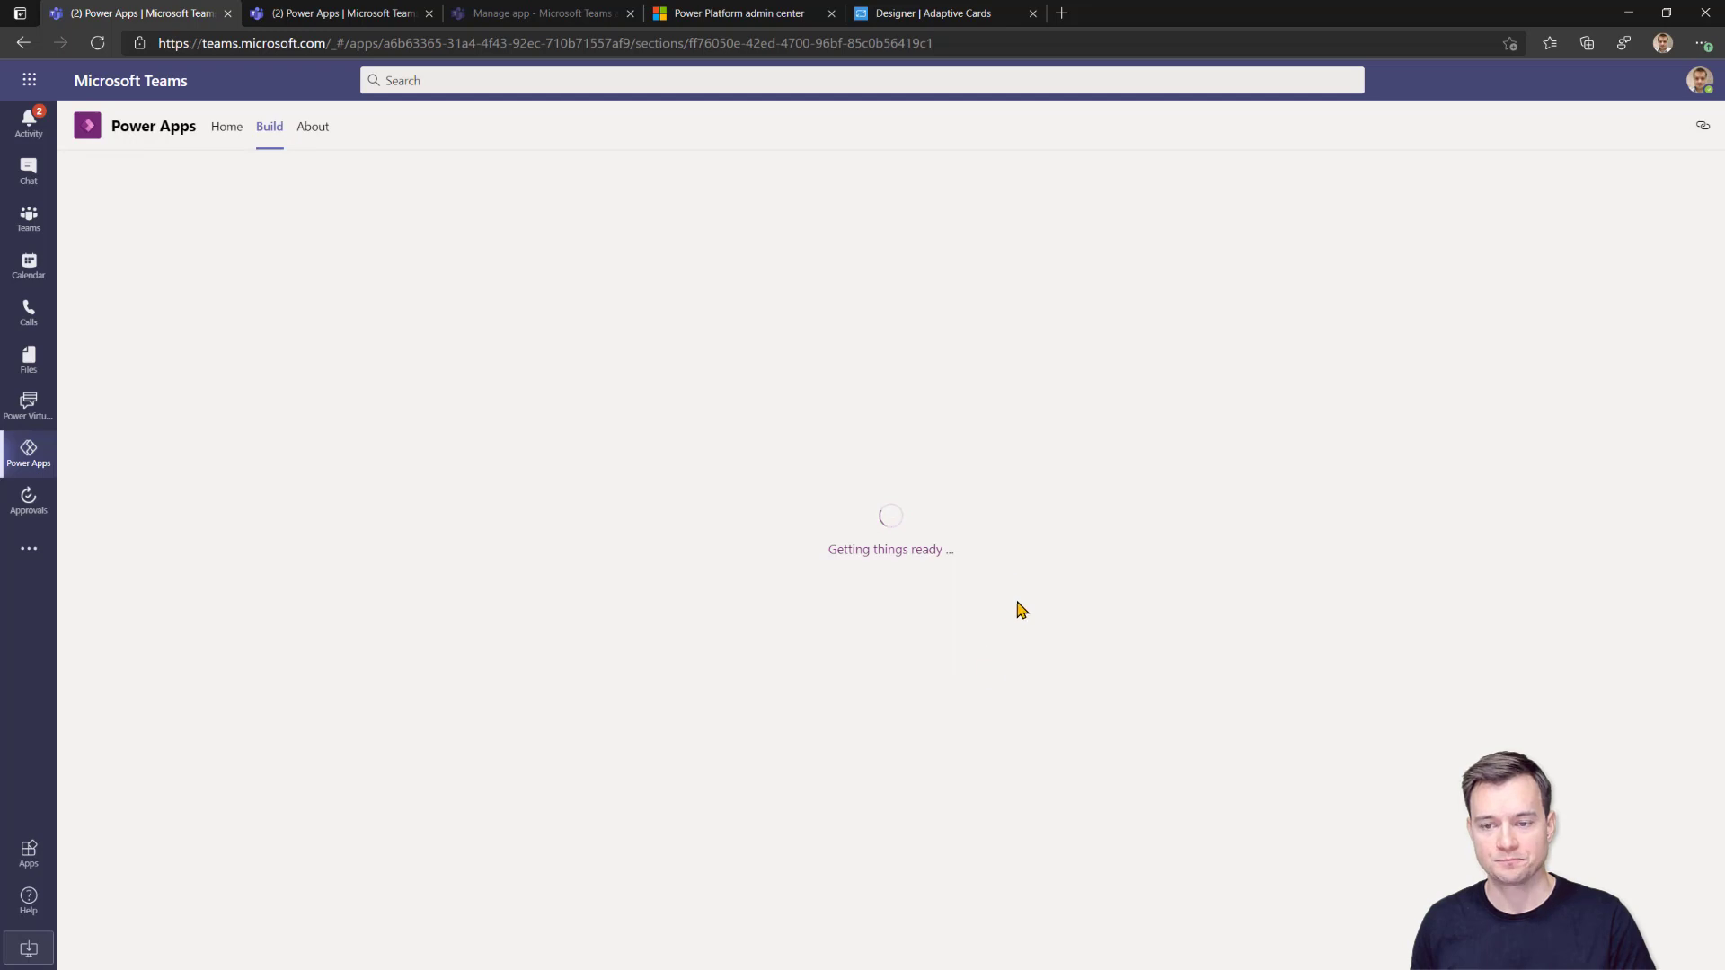
Switch to the Power Platform admin center, reload the environments list and select the SOC Team environment.
{"action": "left_click", "coordinate": [732, 14]}
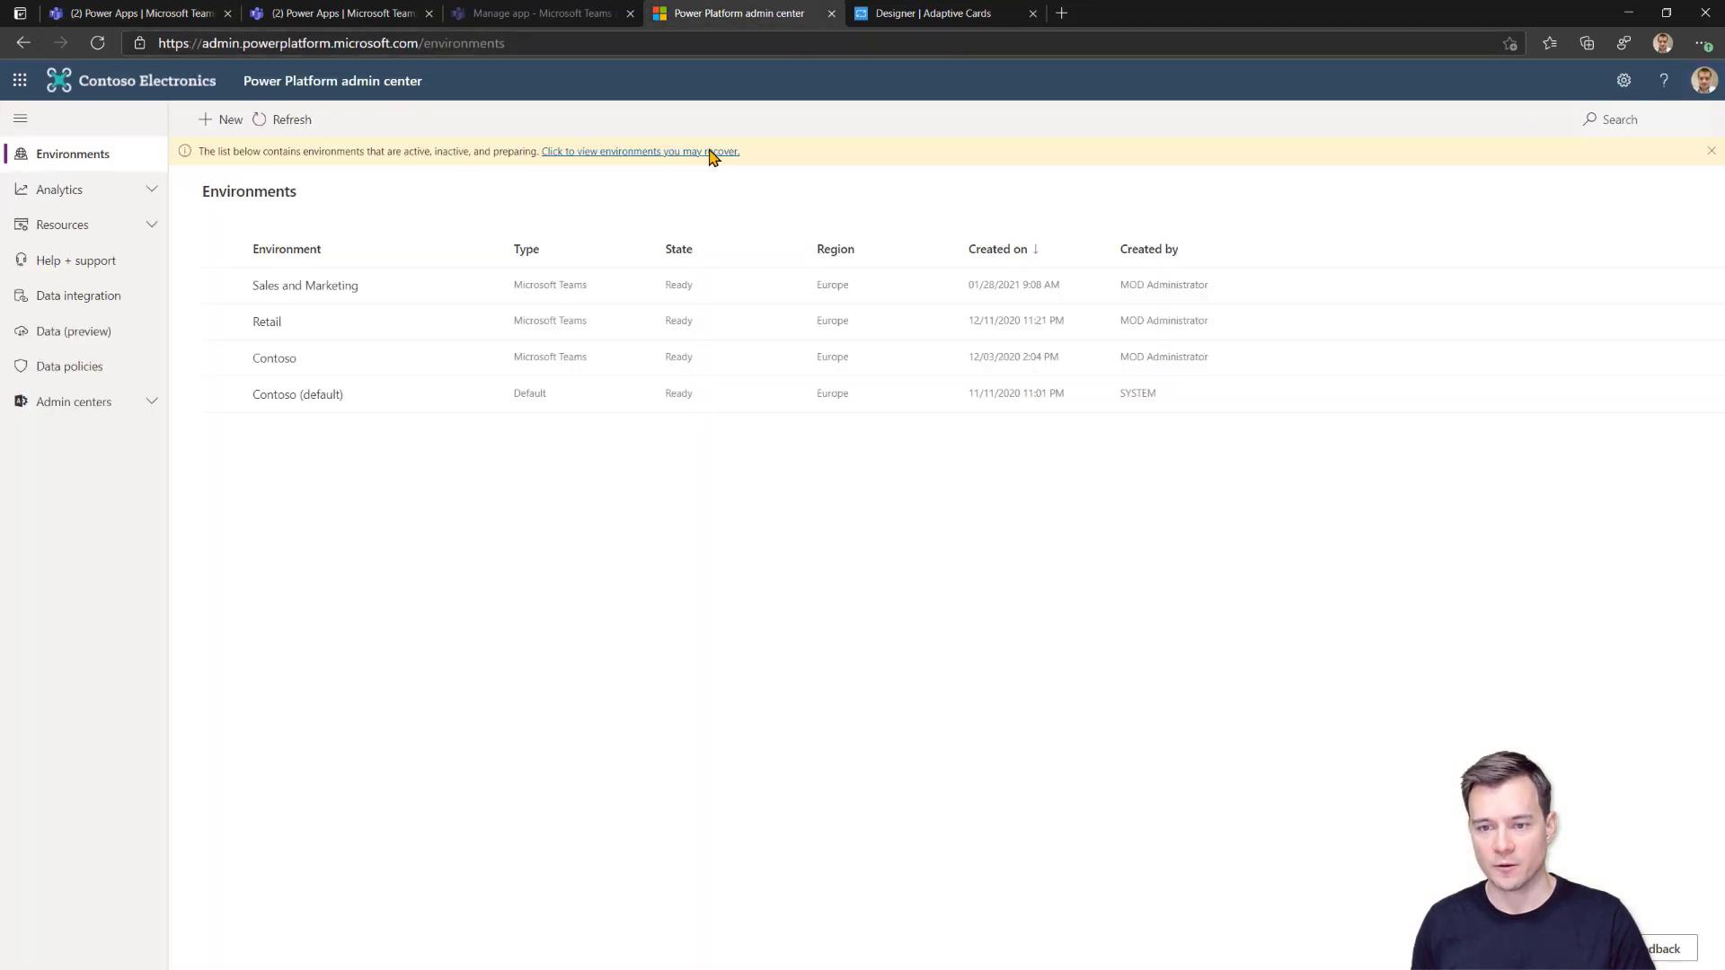
{"action": "left_click", "coordinate": [97, 43]}
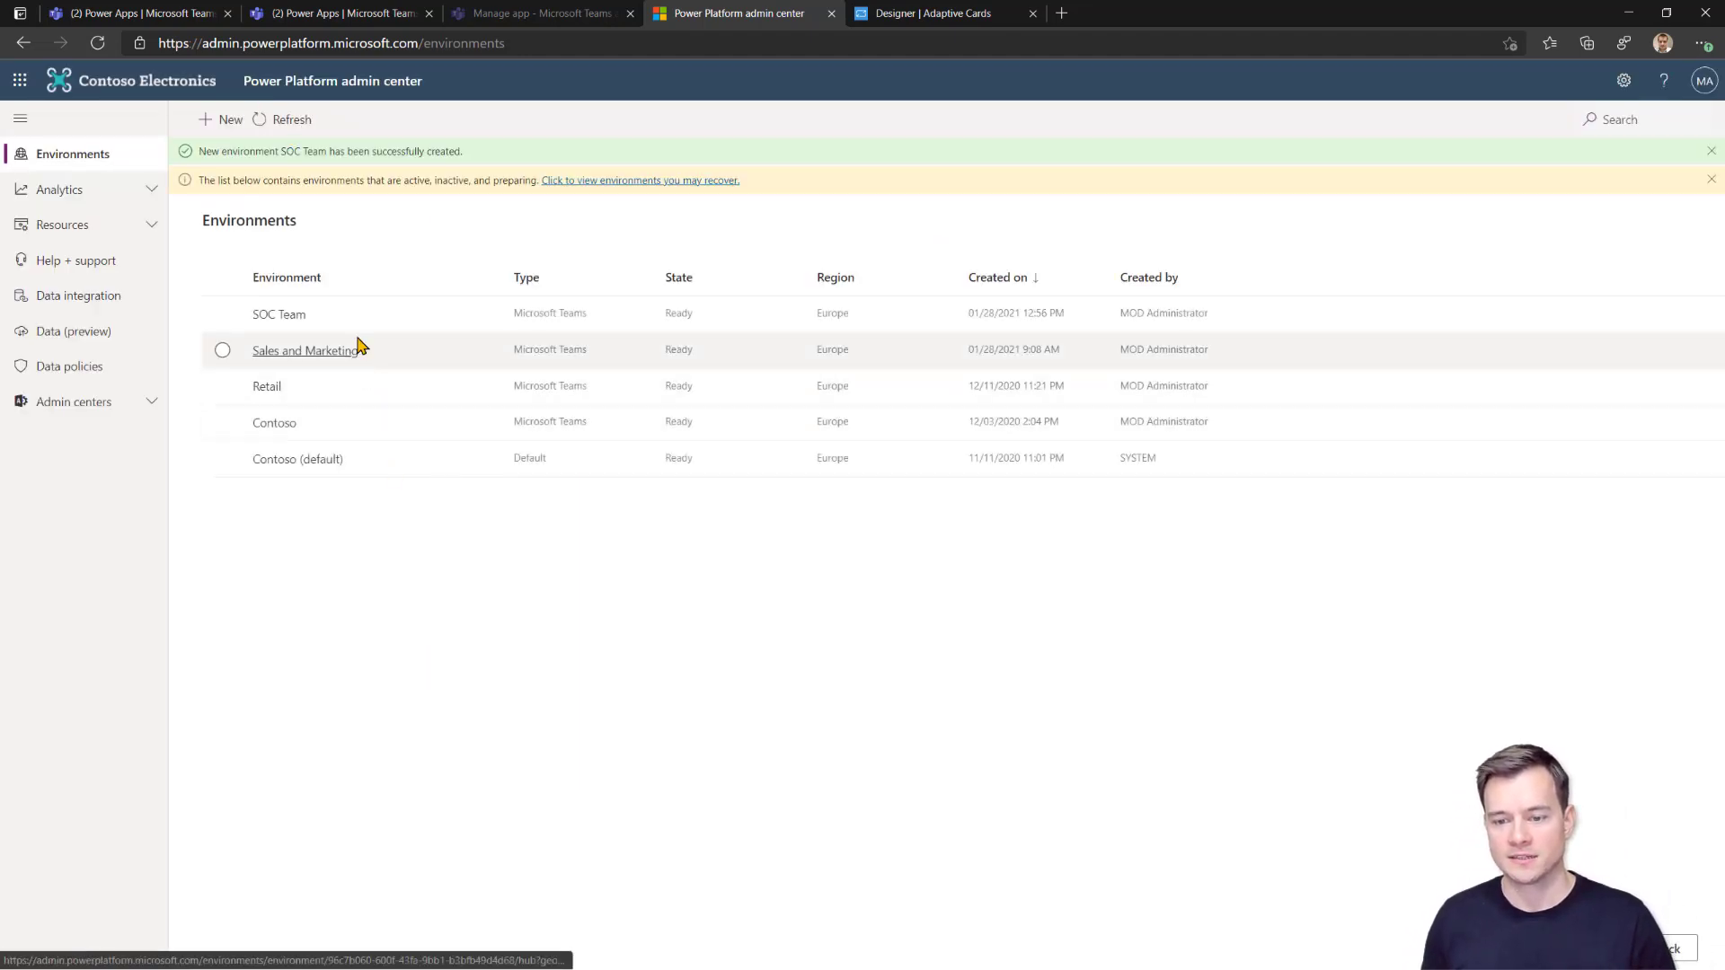
{"action": "left_click", "coordinate": [357, 324]}
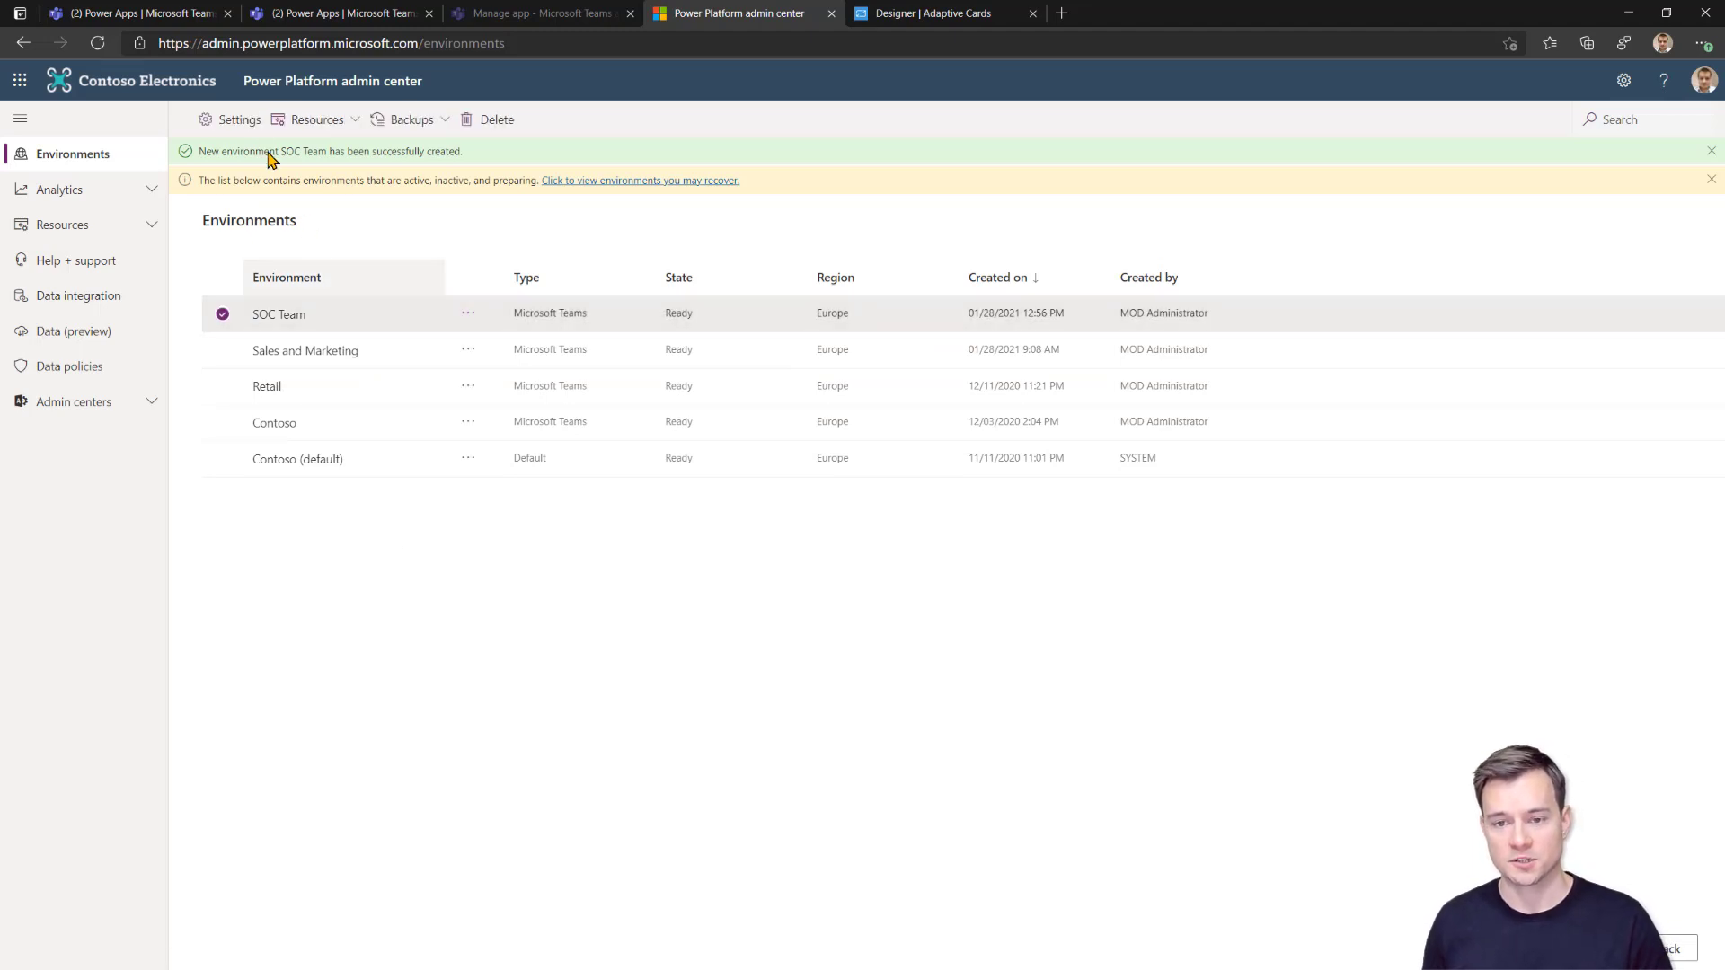
Return to Power Apps in Teams and save the new app under the name "Submitted hints".
{"action": "left_click", "coordinate": [153, 13]}
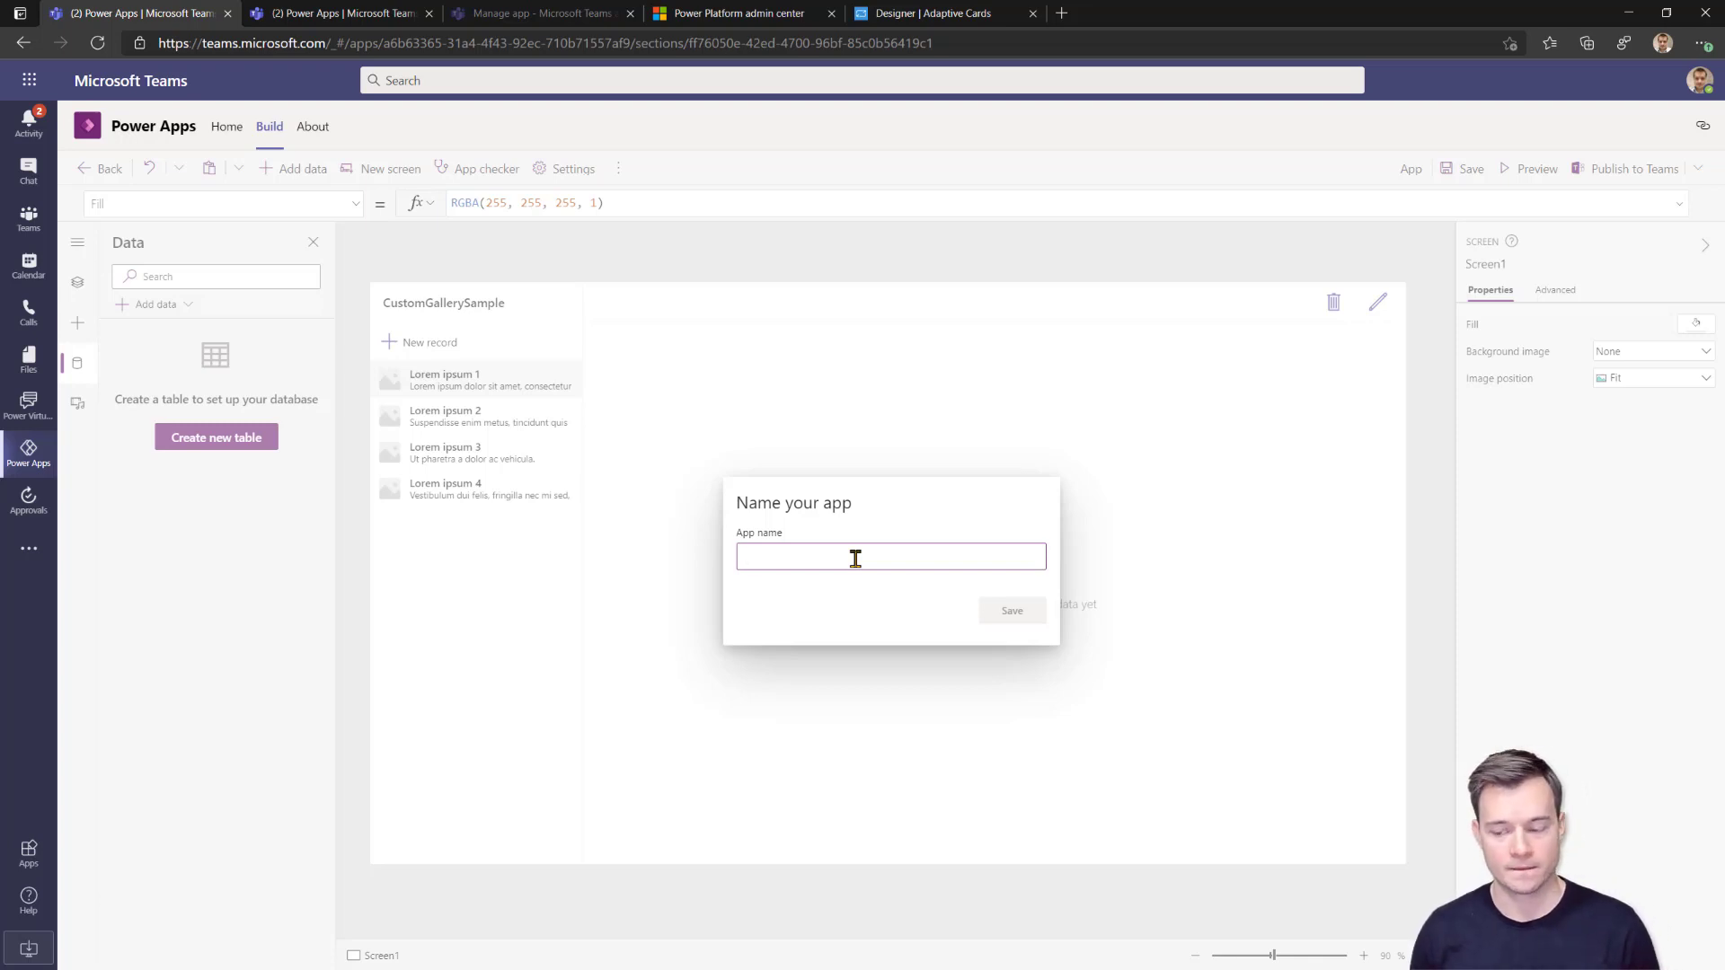
{"action": "type", "text": "Submitted hin"}
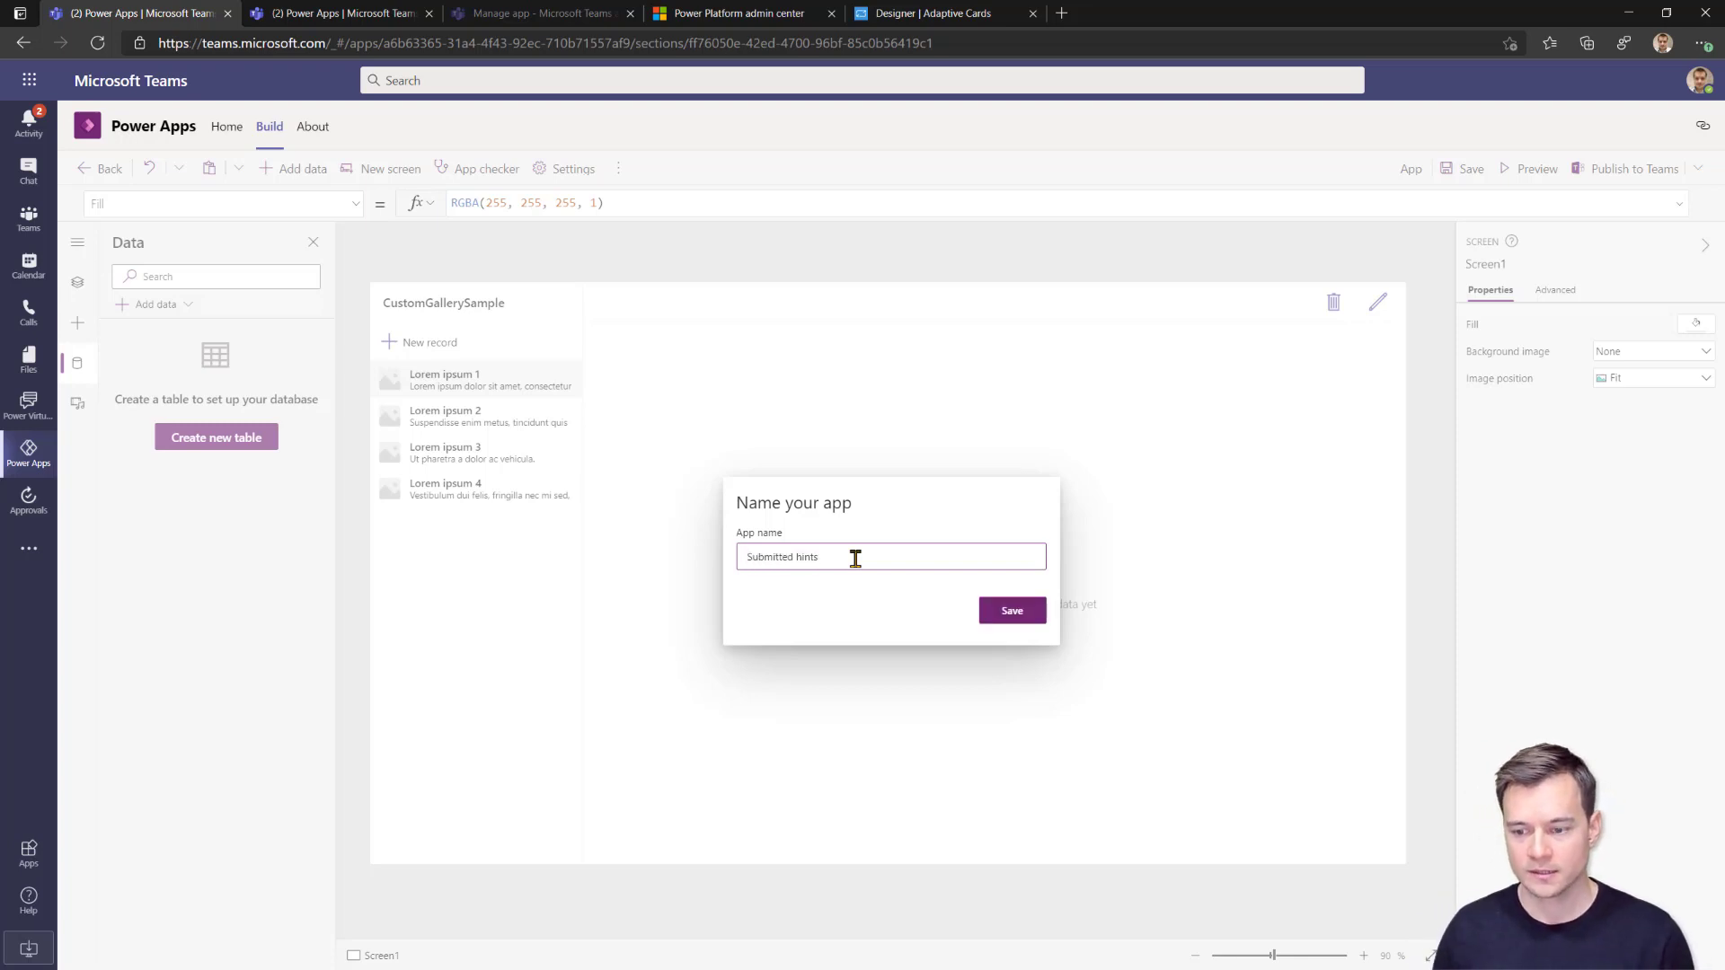
{"action": "type", "text": "ts"}
{"action": "left_click", "coordinate": [1023, 616]}
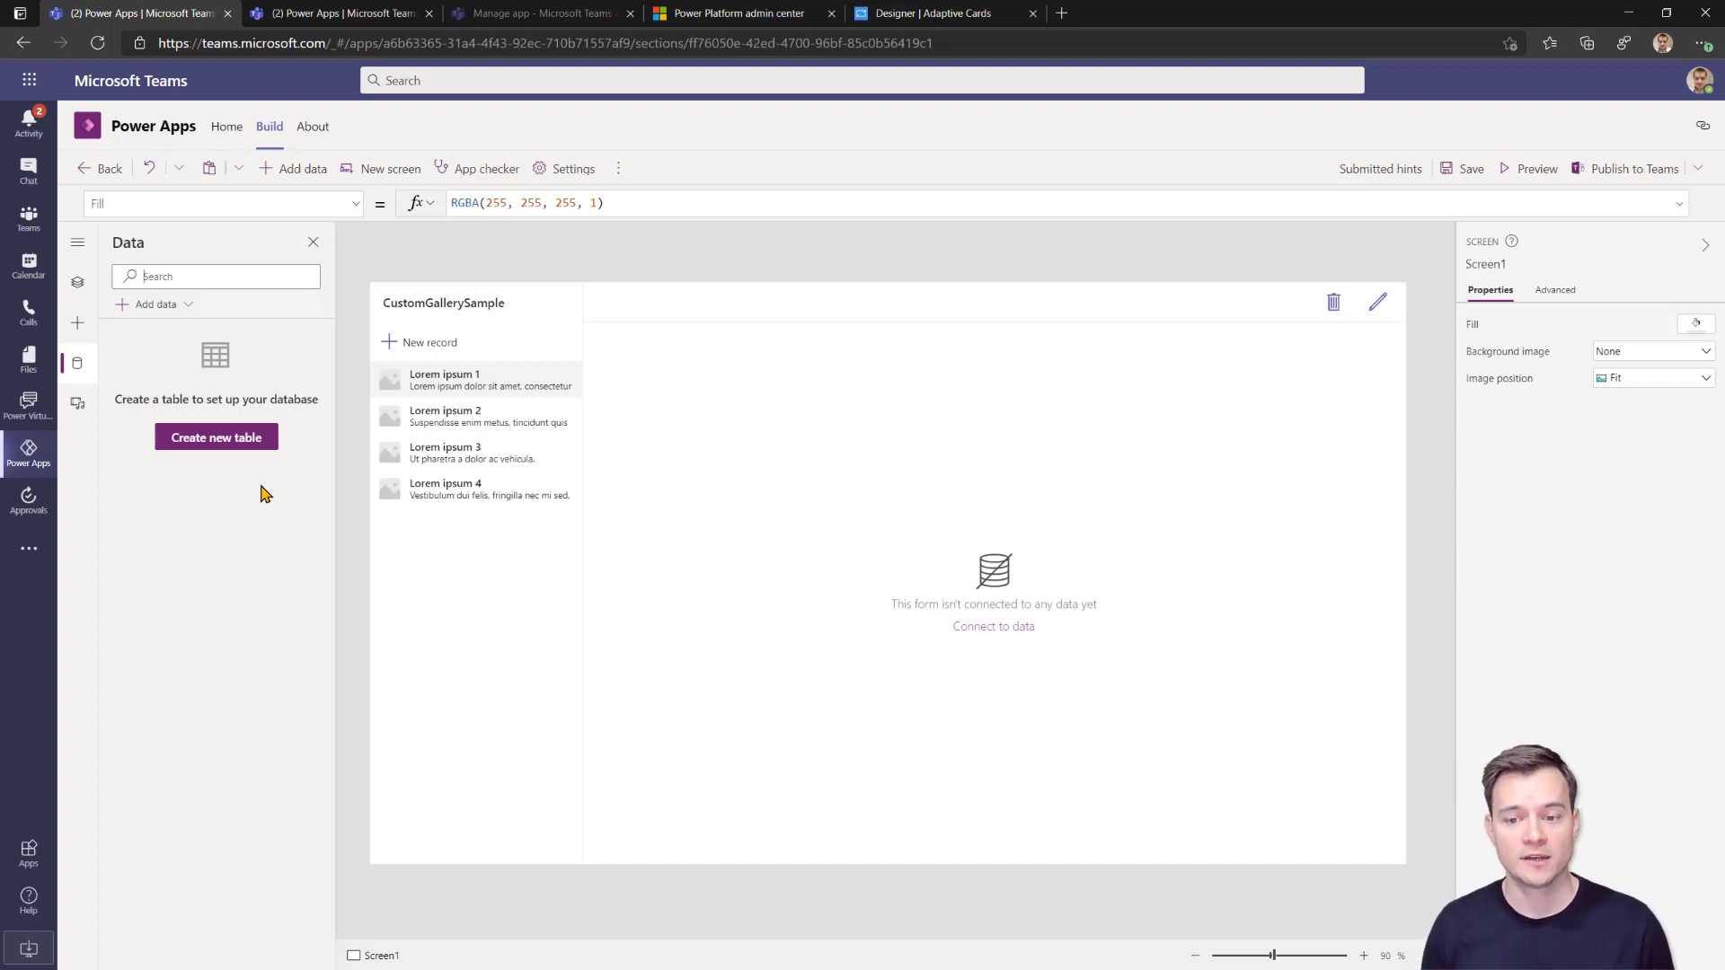
Create a new data table named "Categories" for the app.
{"action": "left_click", "coordinate": [227, 443]}
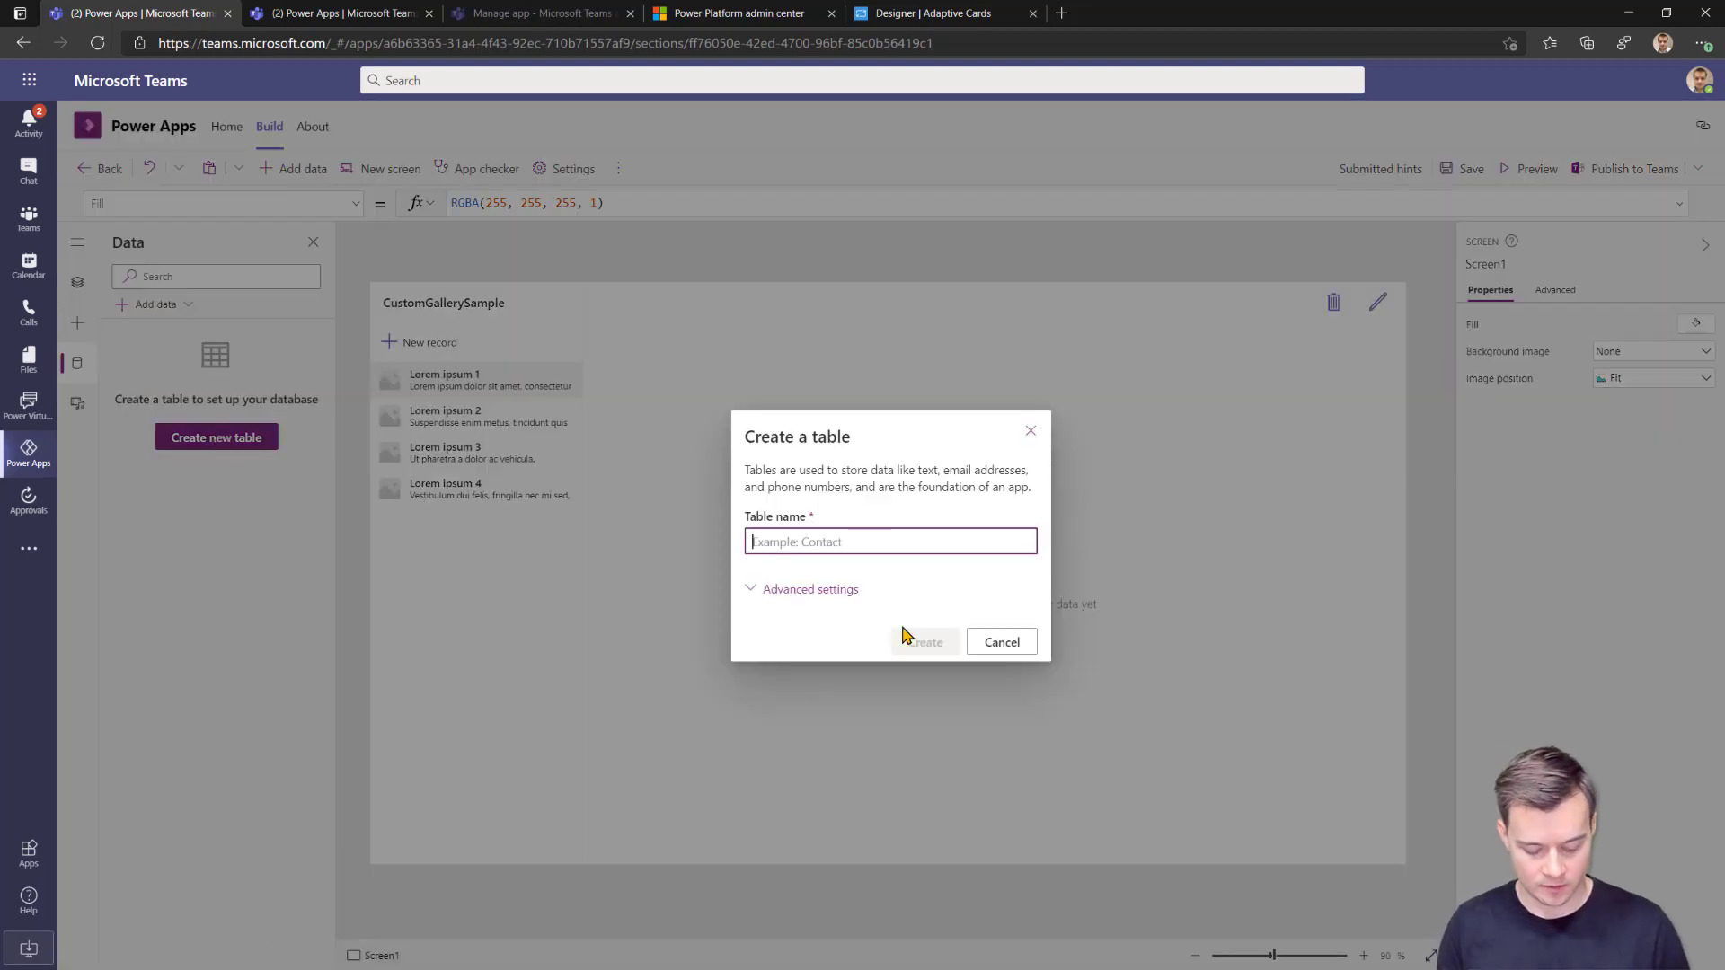
{"action": "type", "text": "Categories"}
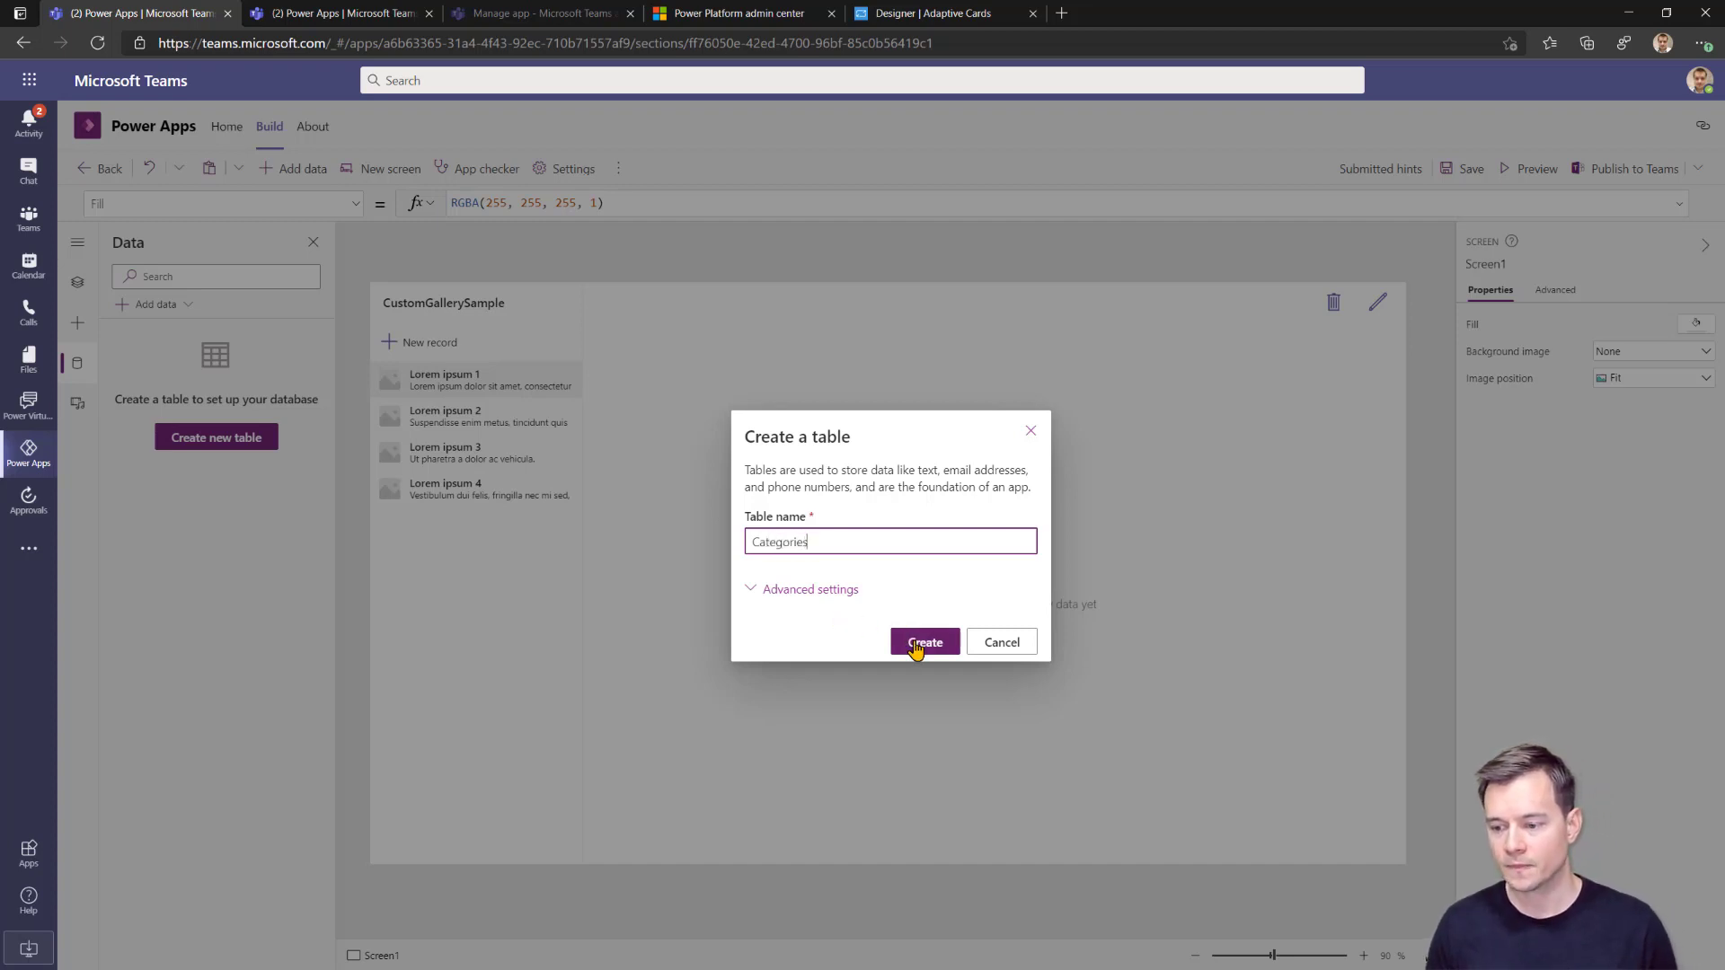
{"action": "left_click", "coordinate": [915, 645]}
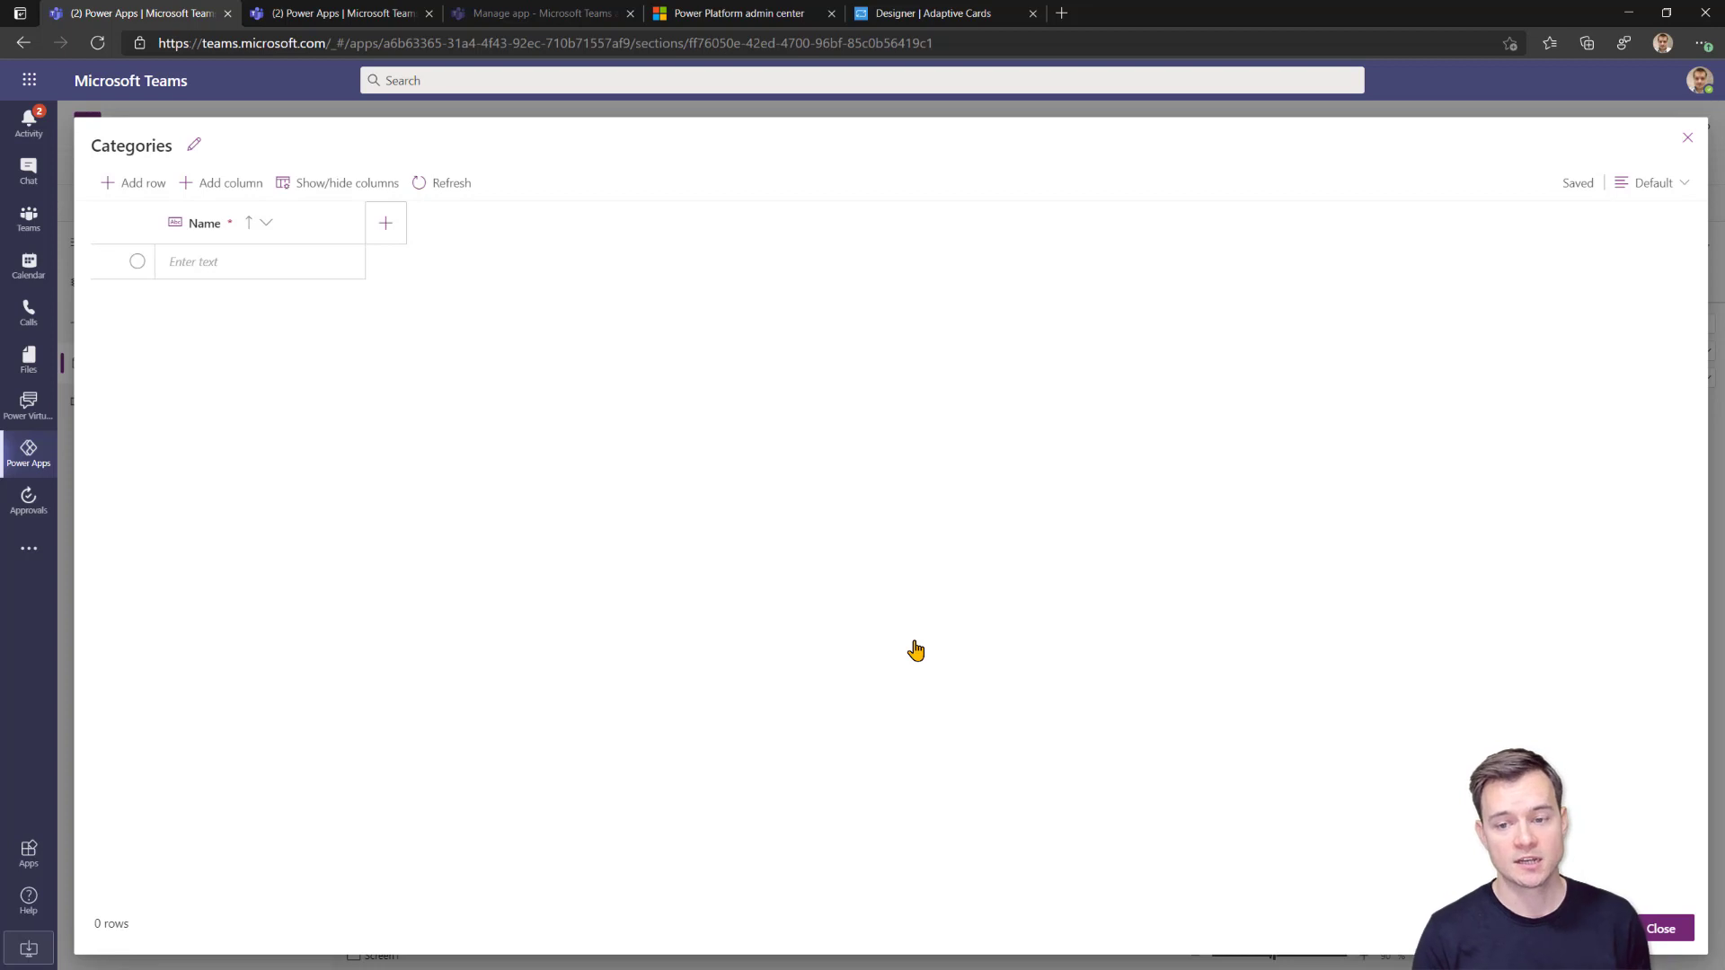
Add an Email-type column named "Approver" to the Categories table.
{"action": "left_click", "coordinate": [400, 245]}
{"action": "left_click", "coordinate": [503, 410]}
{"action": "left_click", "coordinate": [502, 410]}
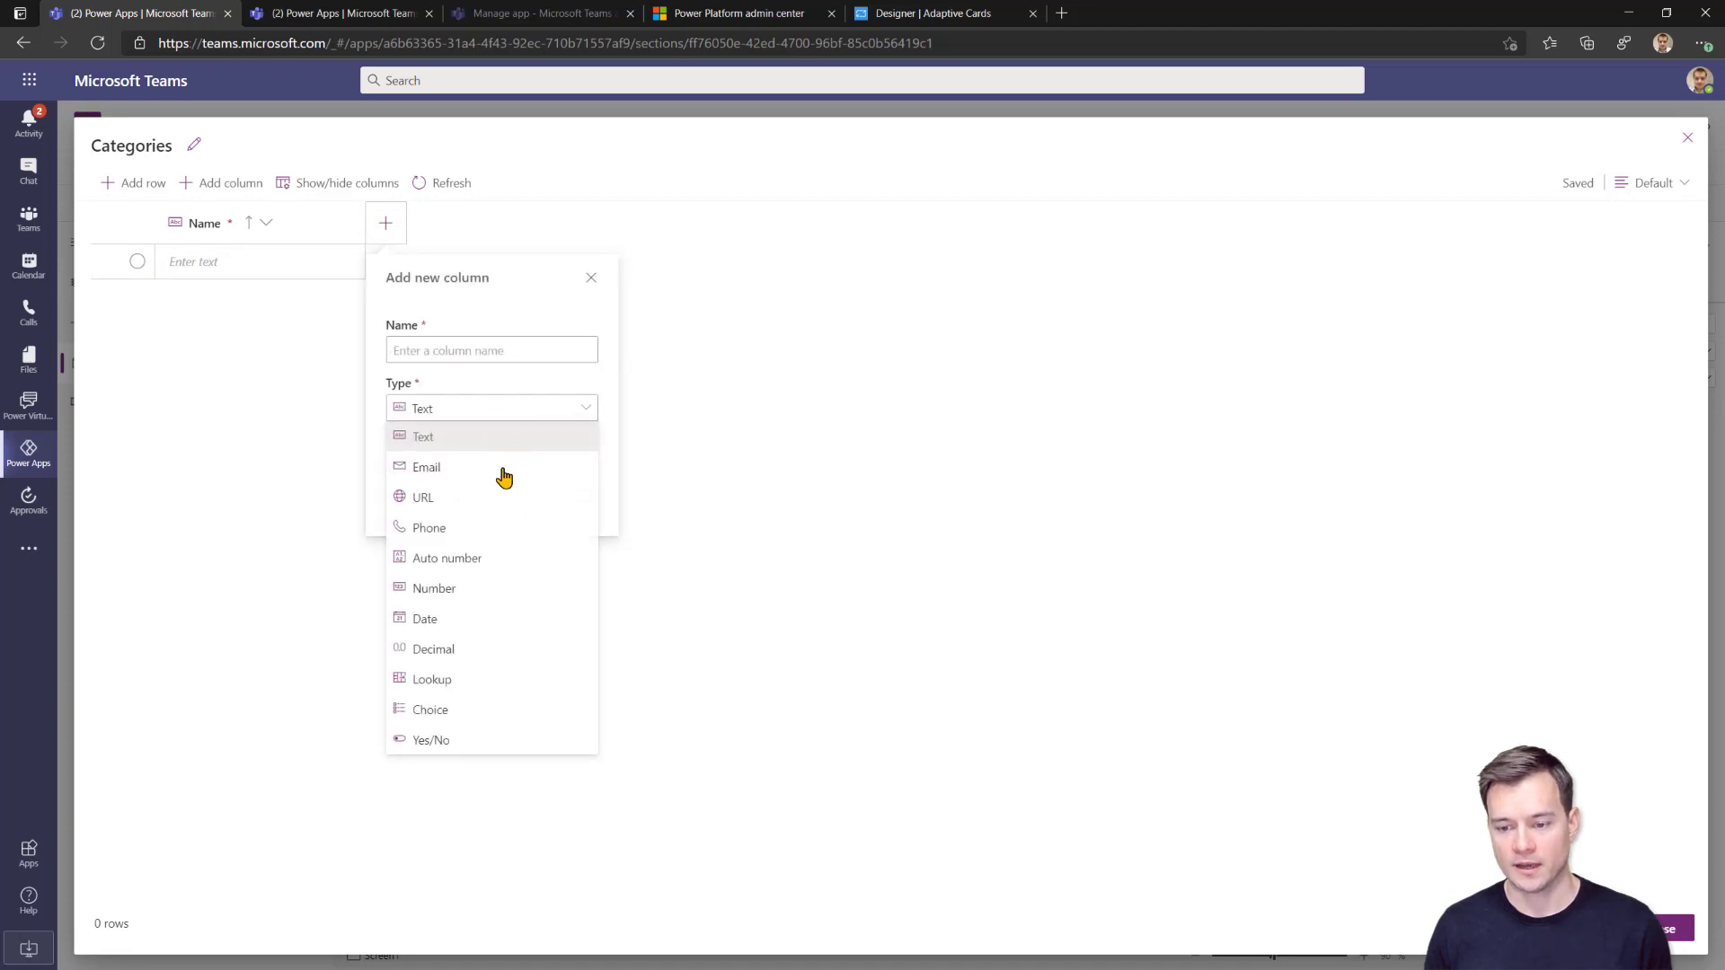
{"action": "left_click", "coordinate": [494, 469]}
{"action": "left_click", "coordinate": [494, 352]}
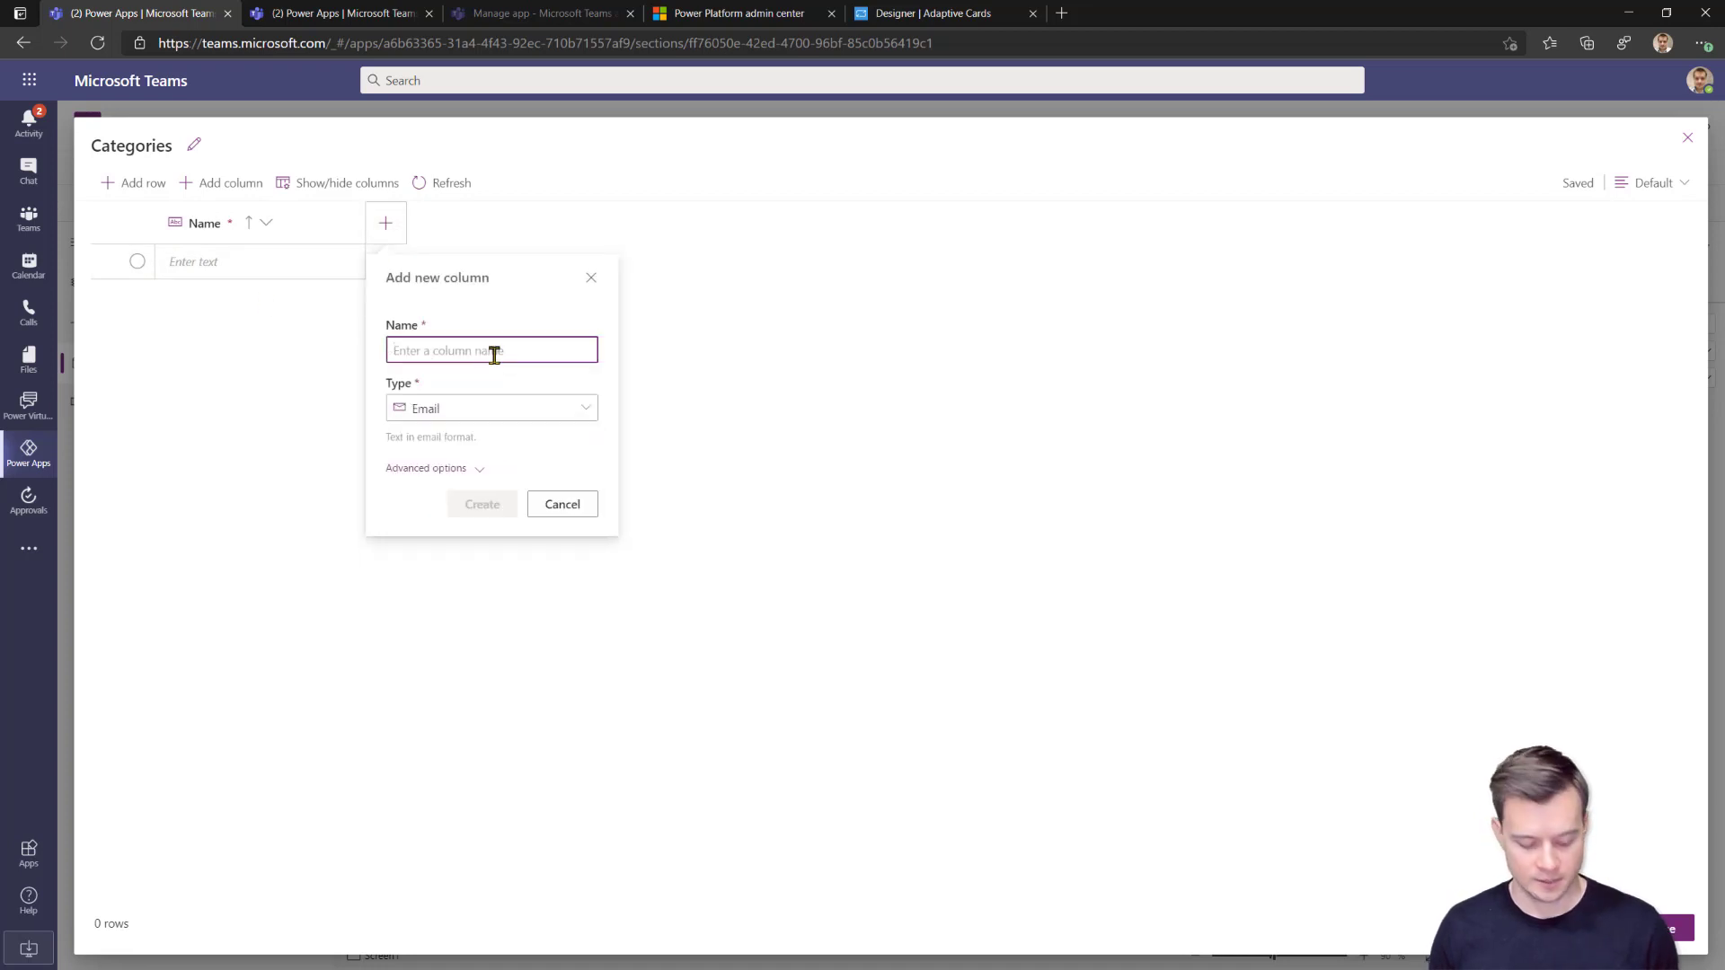
{"action": "type", "text": "Approver"}
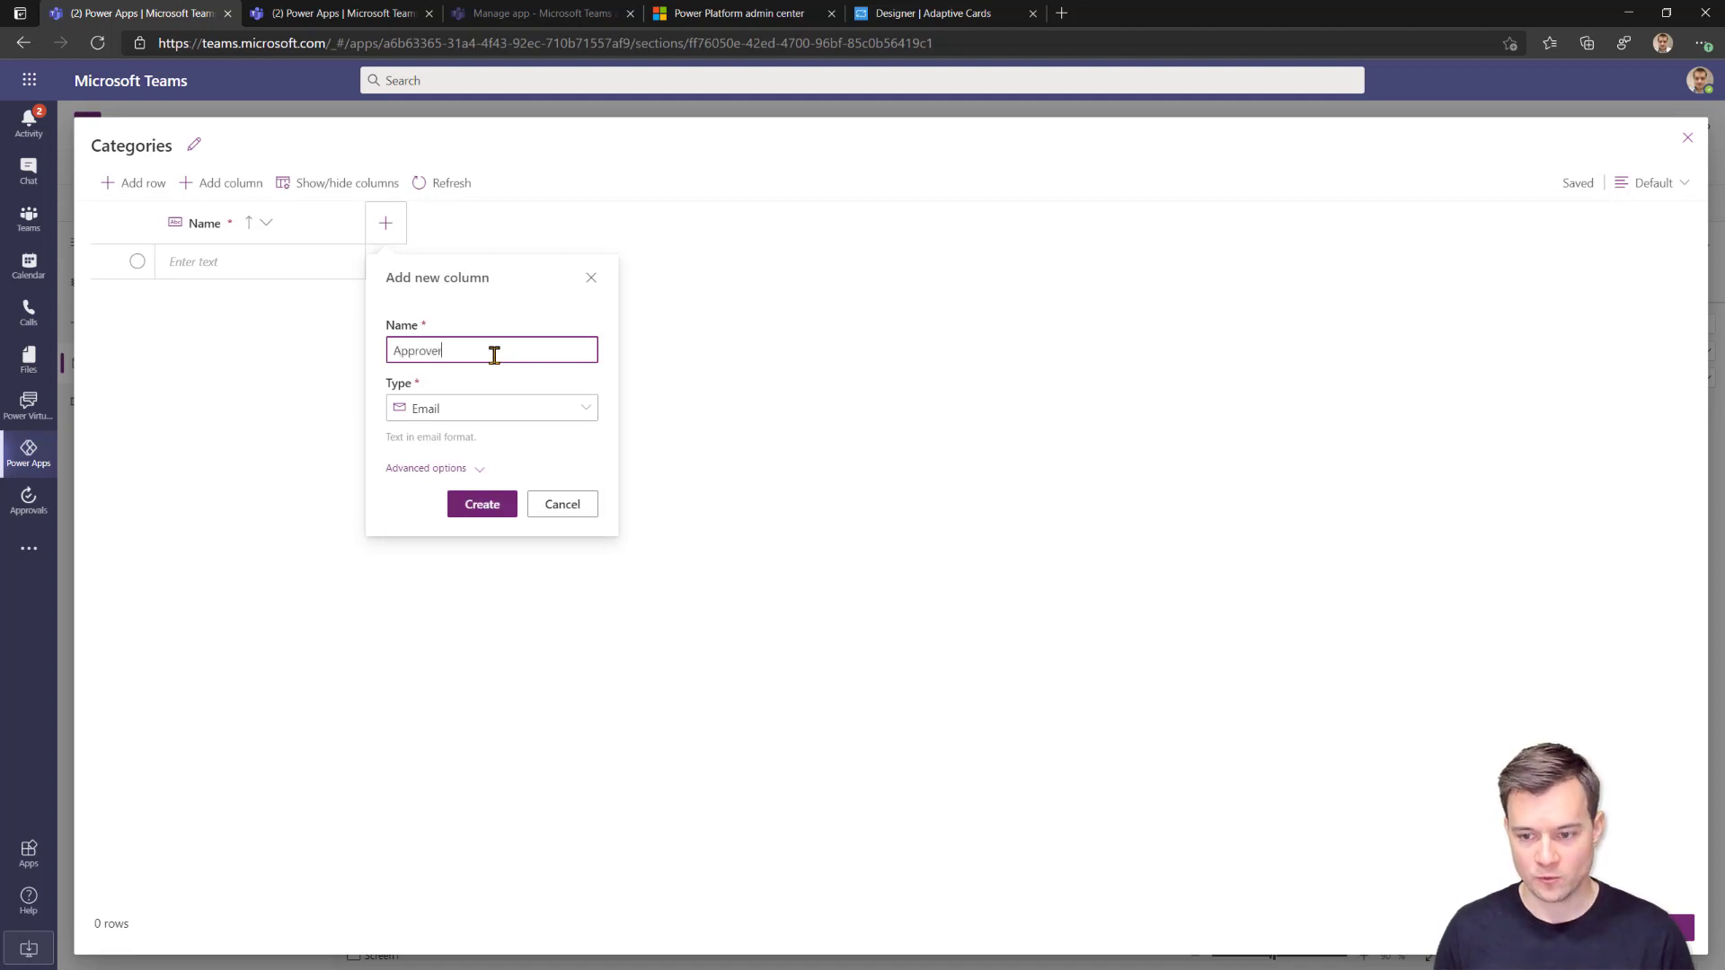
{"action": "left_click", "coordinate": [473, 501]}
Add three rows named "IT", "HR" and "Well-being" to the Categories table.
{"action": "left_click", "coordinate": [198, 267]}
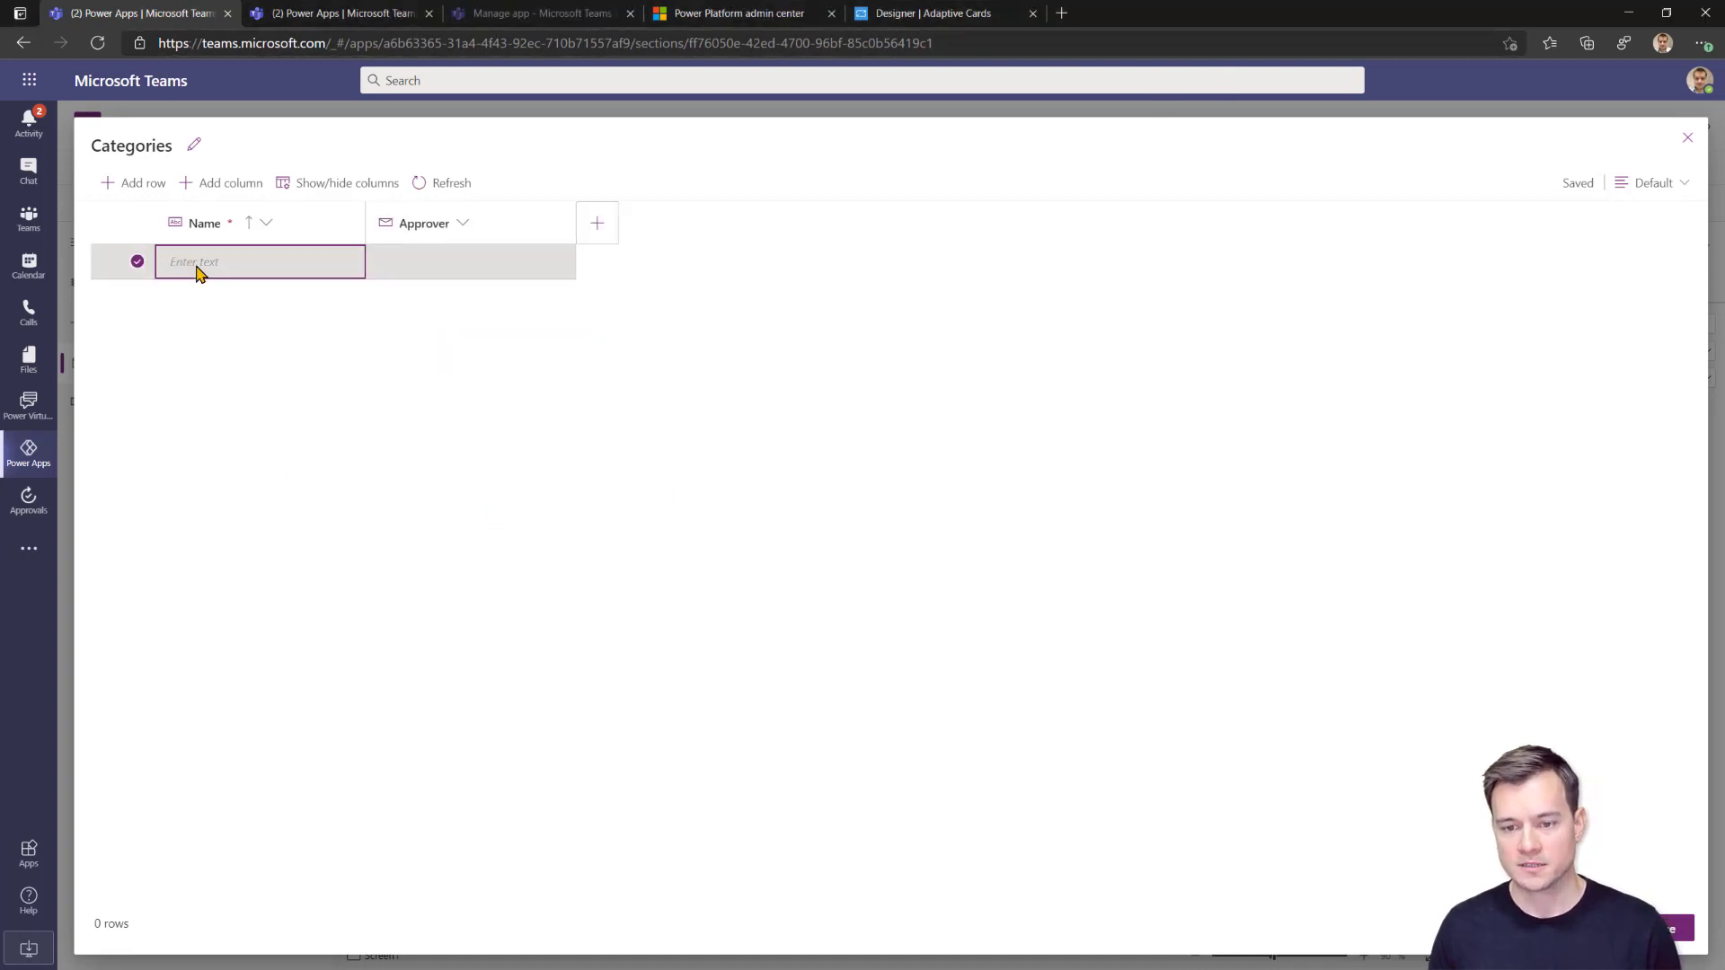
{"action": "key", "text": "Return"}
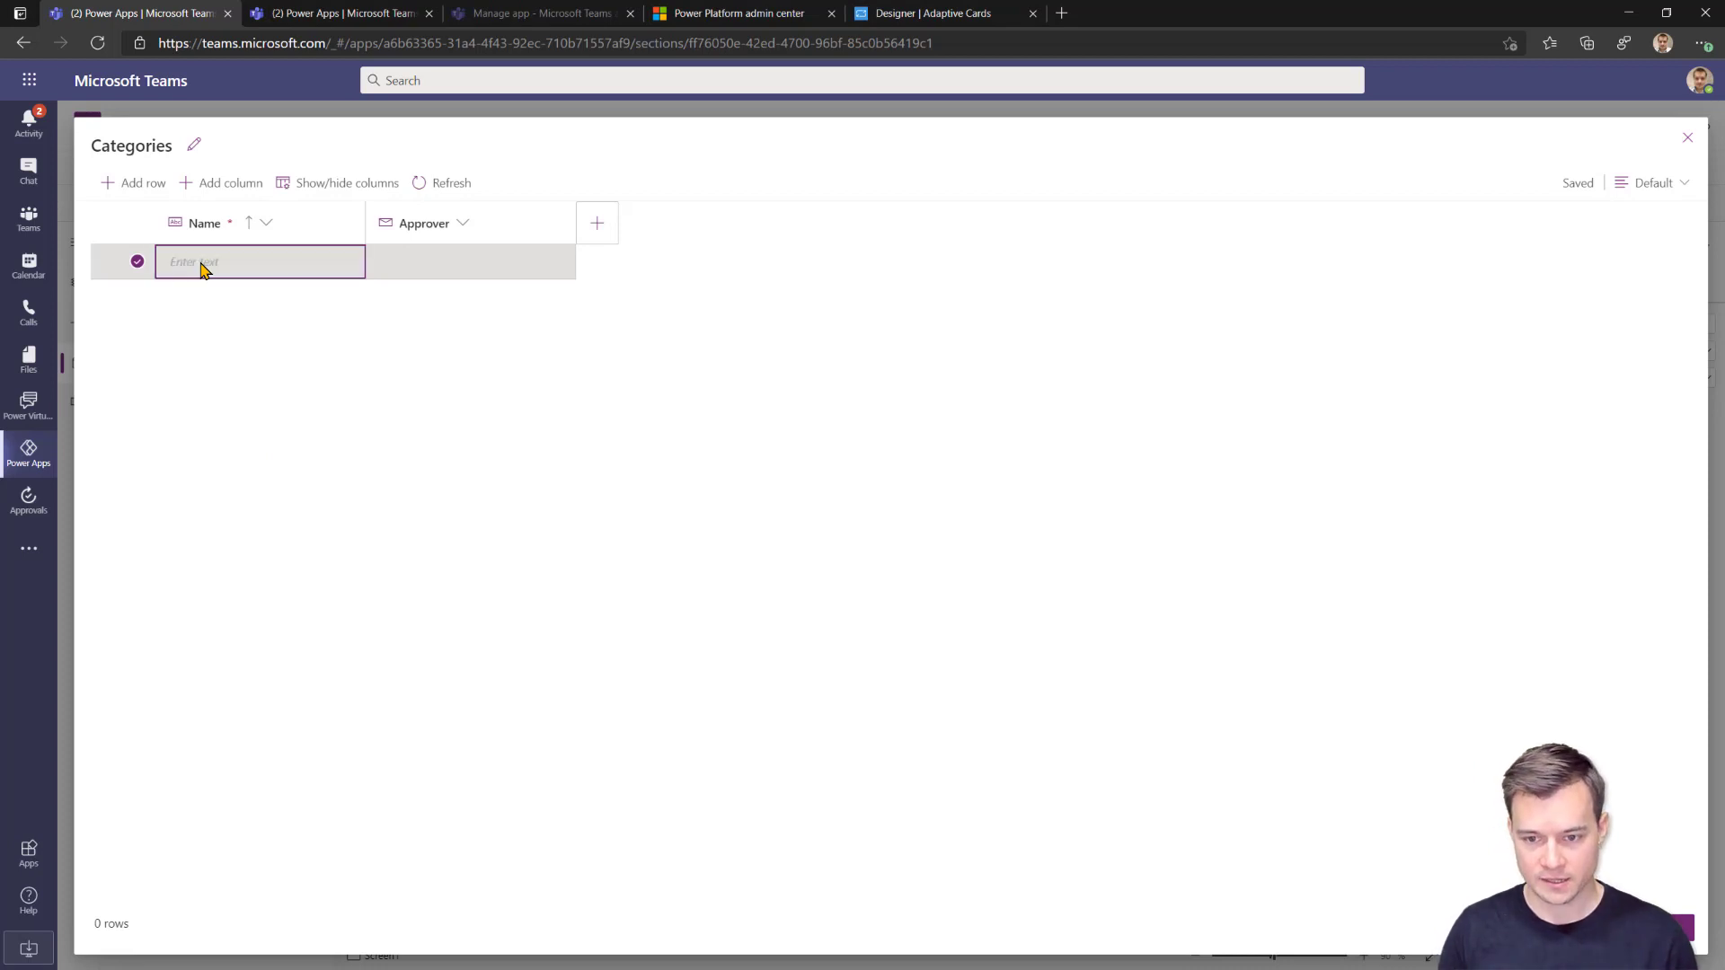
{"action": "left_click", "coordinate": [212, 310]}
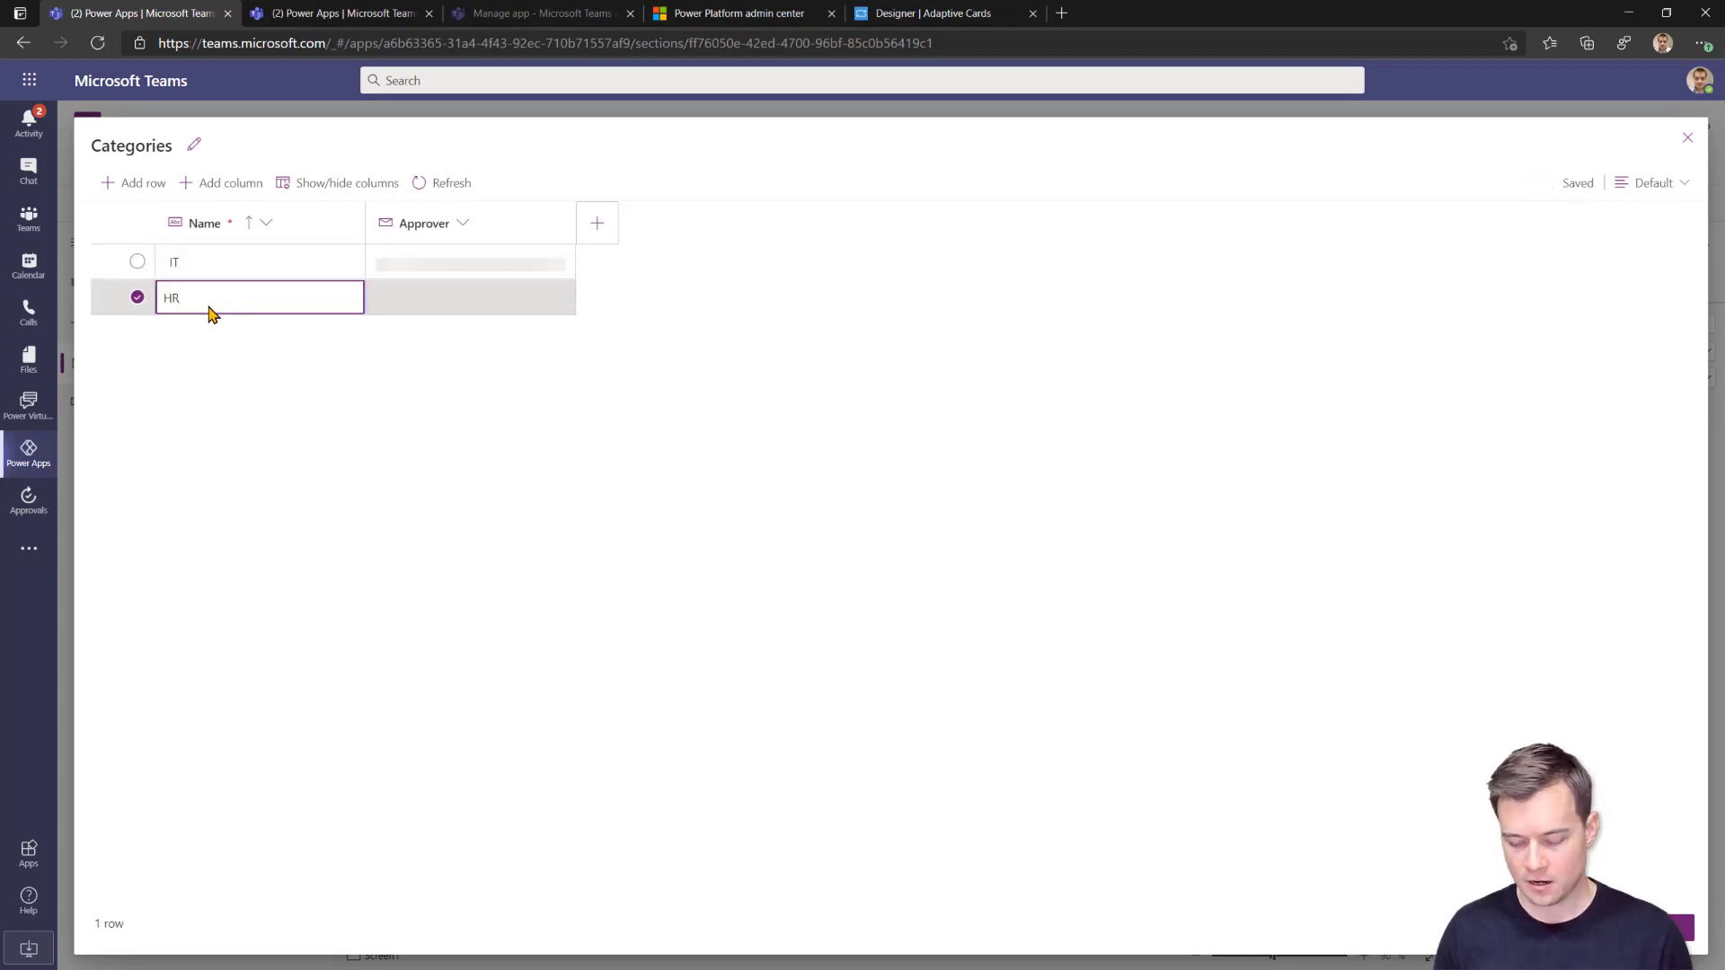
{"action": "type", "text": "HR"}
{"action": "key", "text": "Return"}
{"action": "left_click", "coordinate": [250, 346]}
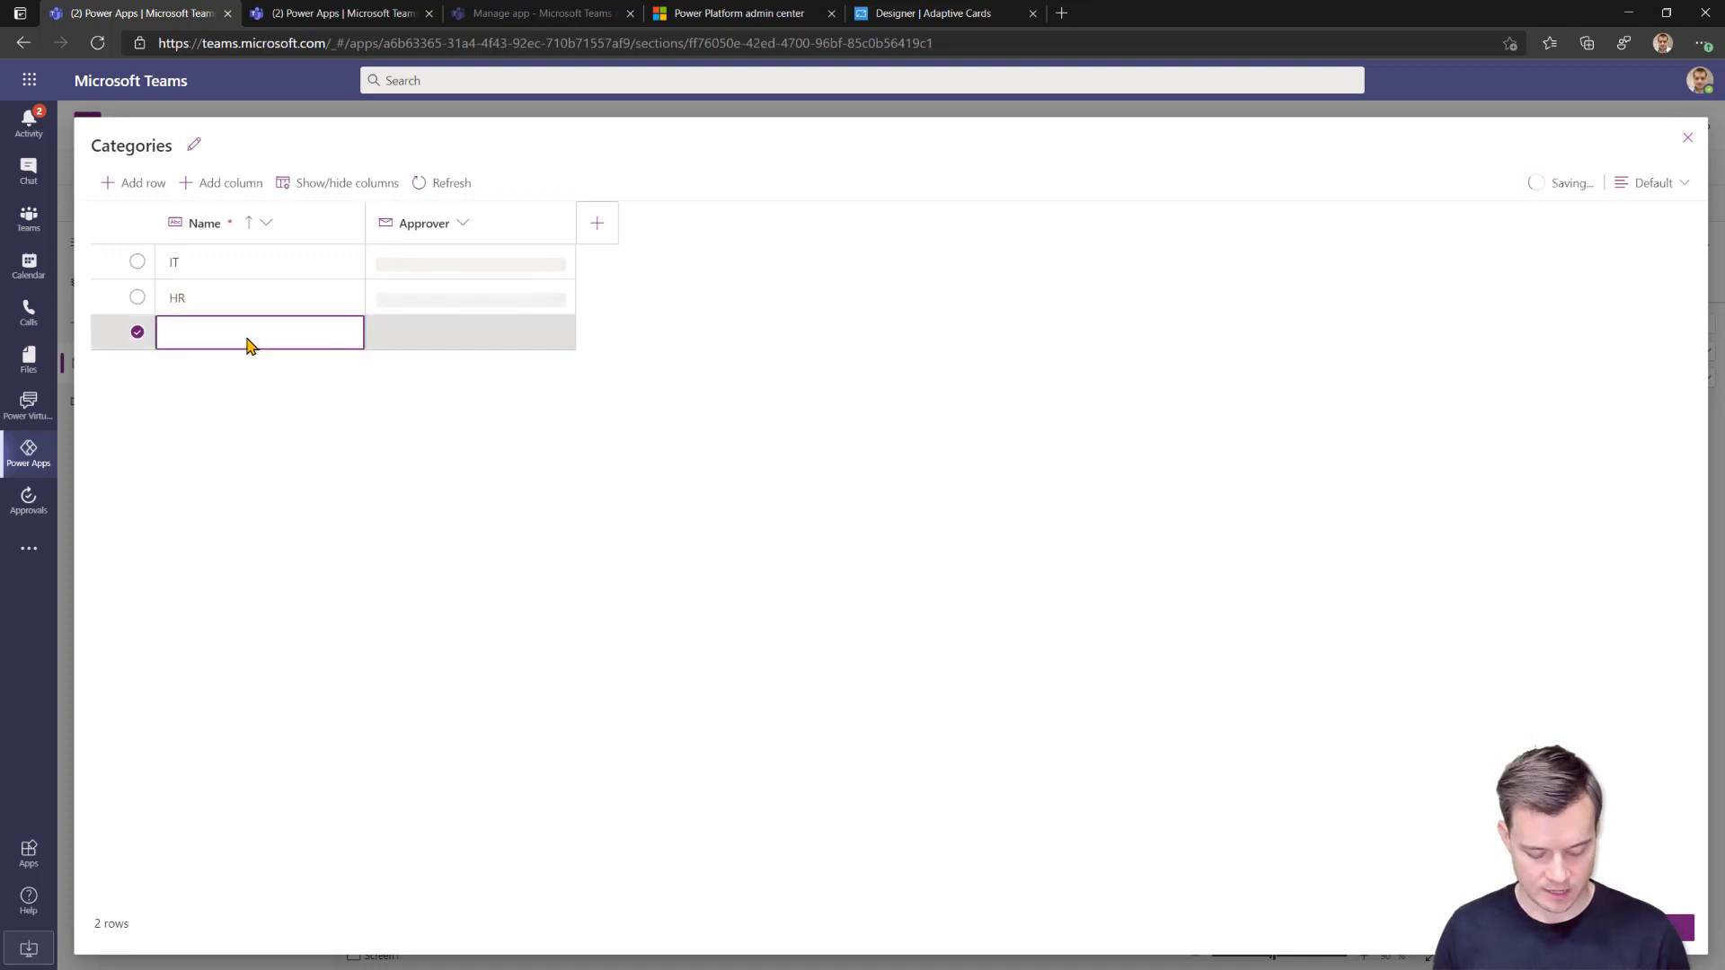
{"action": "type", "text": "eng"}
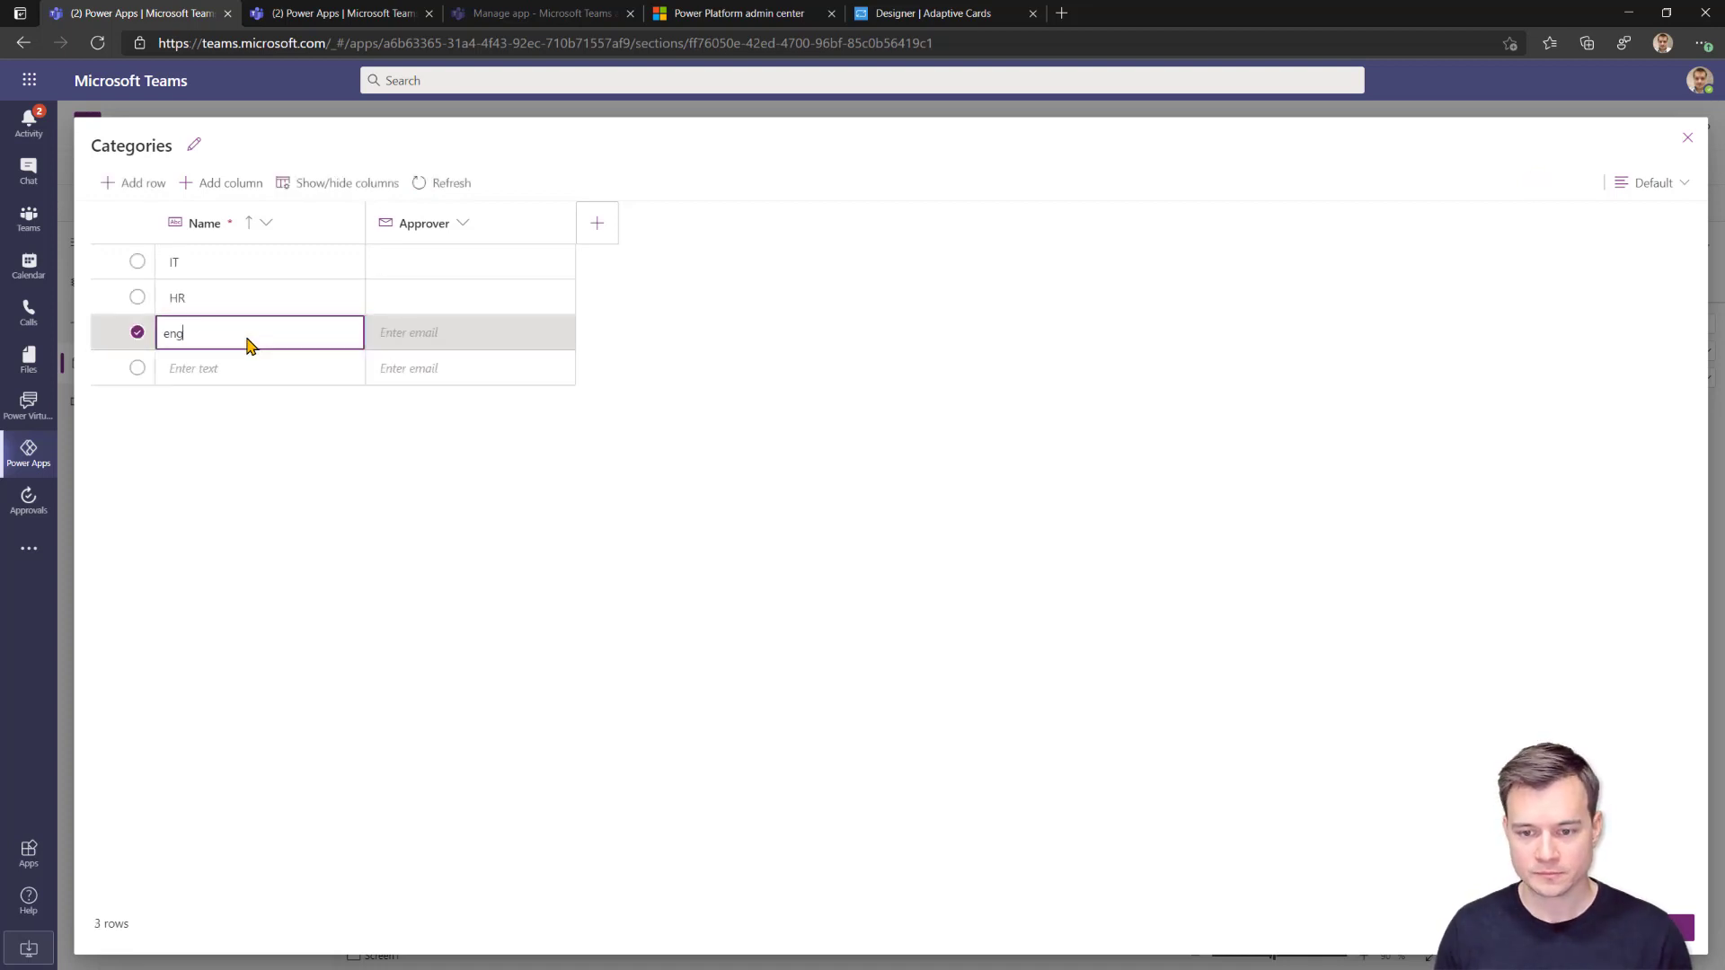
{"action": "key", "text": "BackSpace"}
{"action": "key", "text": "BackSpace"}
{"action": "key", "text": "BackSpace"}
{"action": "type", "text": "Well-being"}
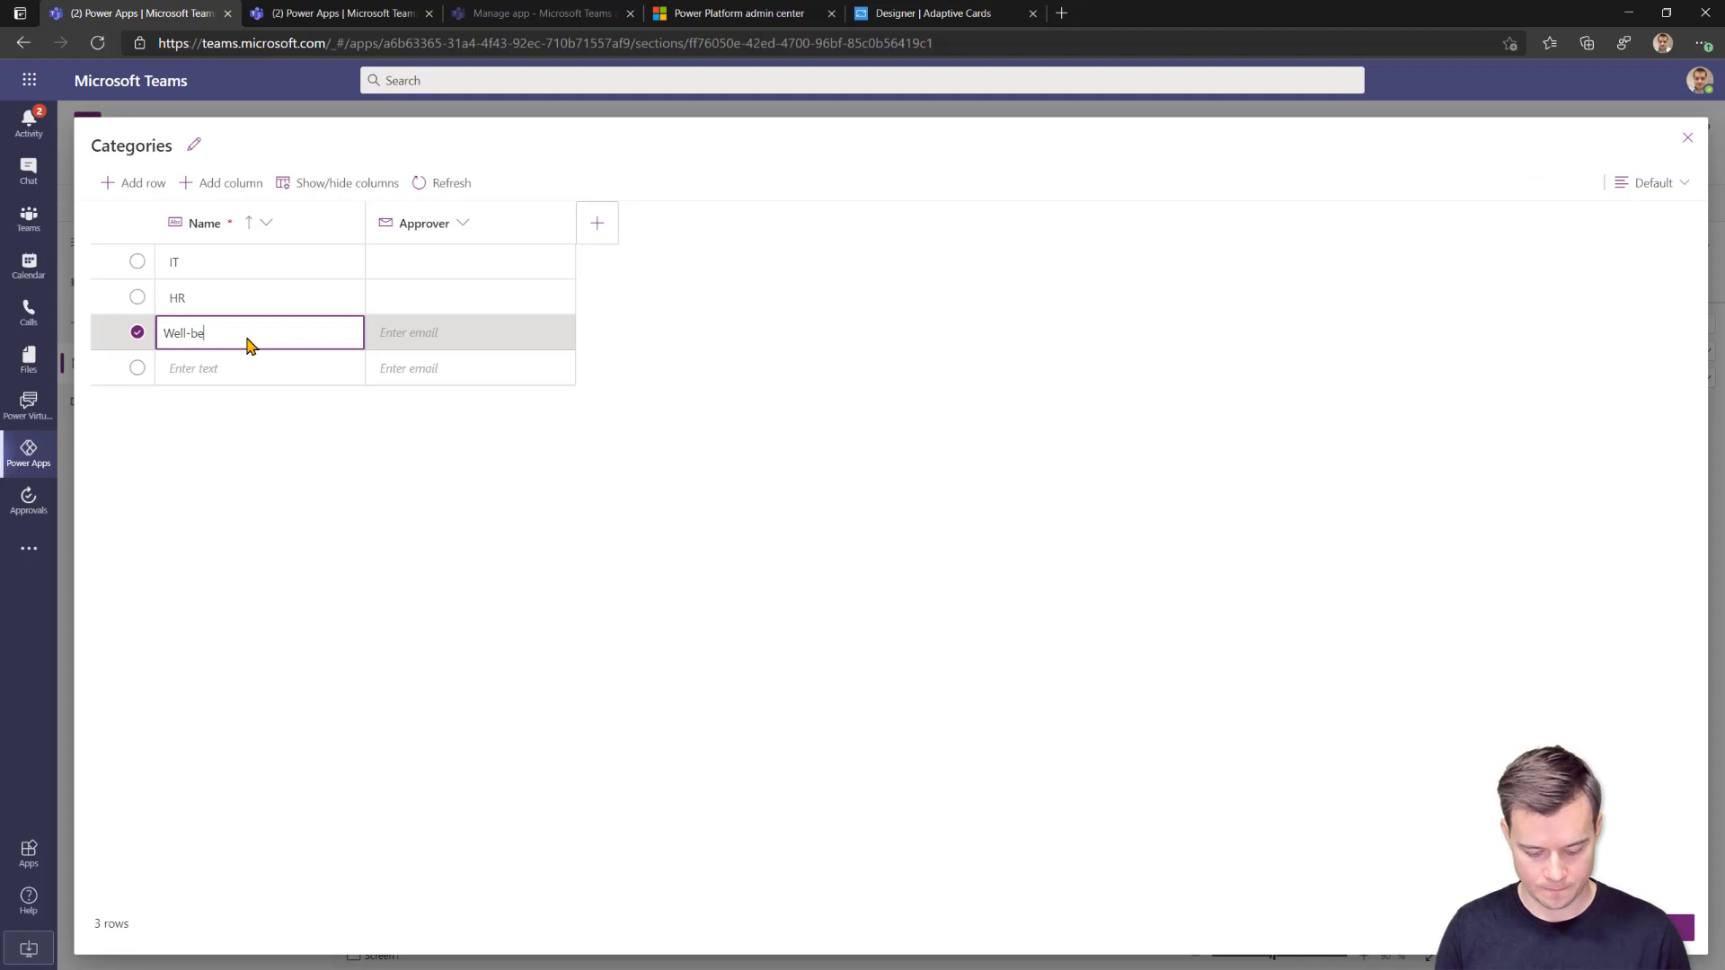
Fill in the approver's email for the IT, HR and Well-being rows and close the Categories table.
{"action": "double_click", "coordinate": [442, 266]}
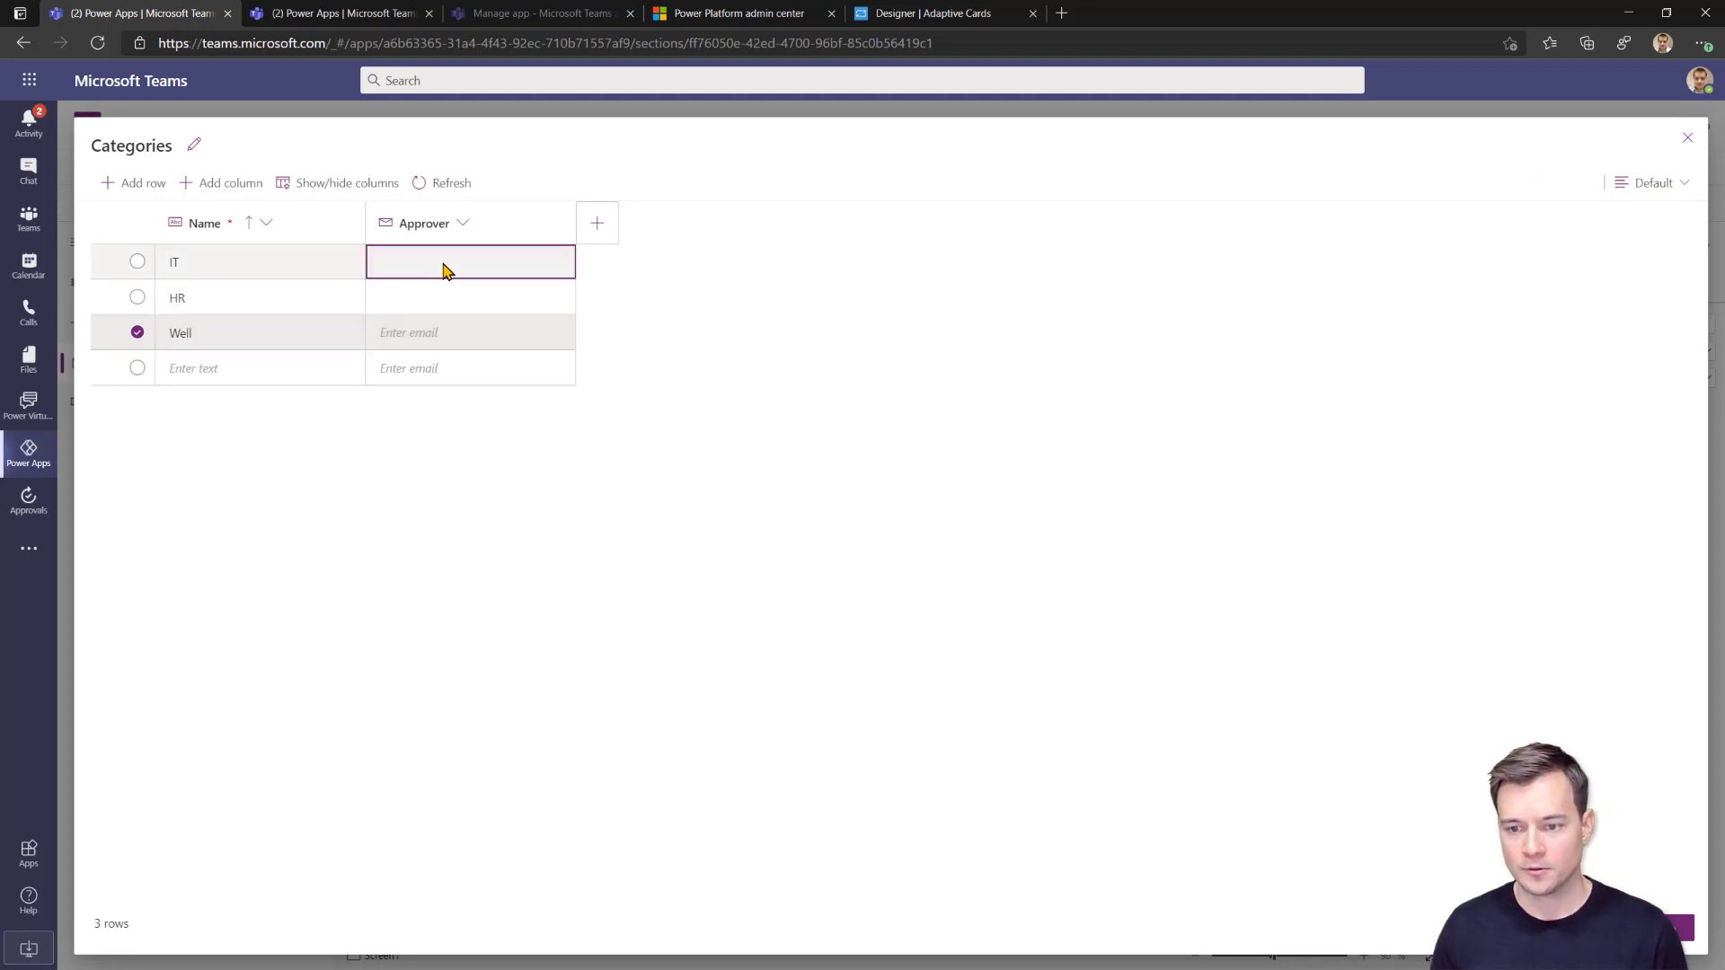
{"action": "key", "text": "ctrl+v"}
{"action": "left_click", "coordinate": [324, 300]}
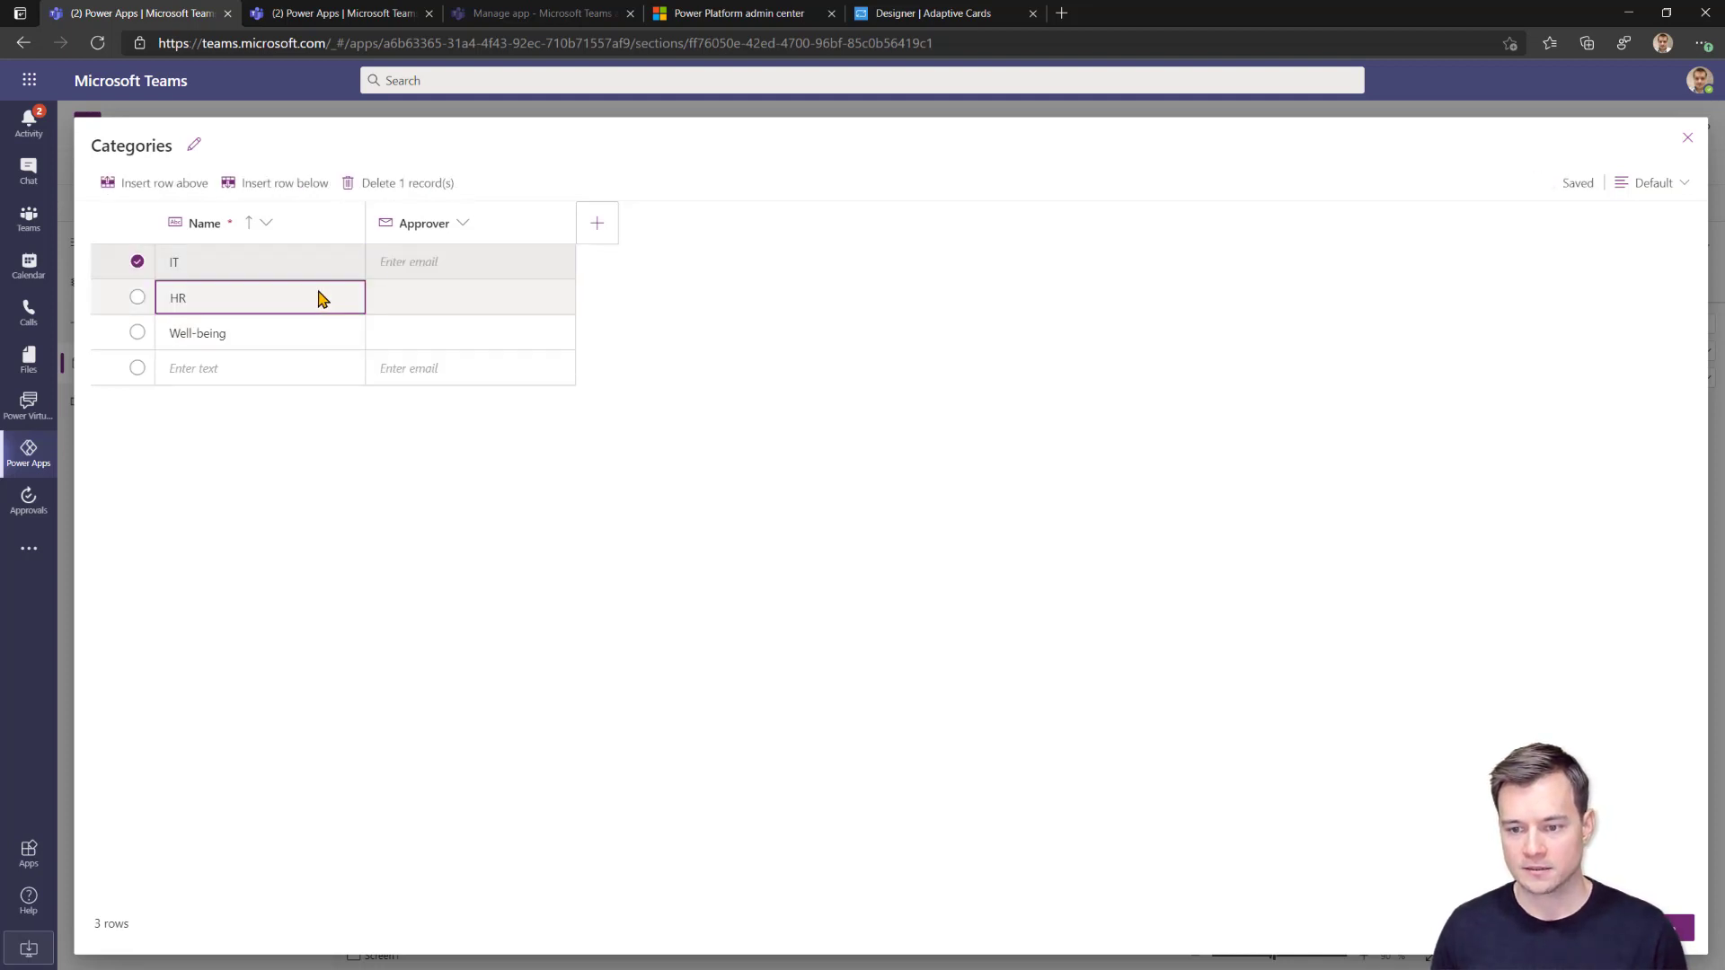
{"action": "left_click", "coordinate": [384, 298]}
{"action": "left_click", "coordinate": [385, 297]}
{"action": "key", "text": "ctrl+v"}
{"action": "left_click", "coordinate": [391, 342]}
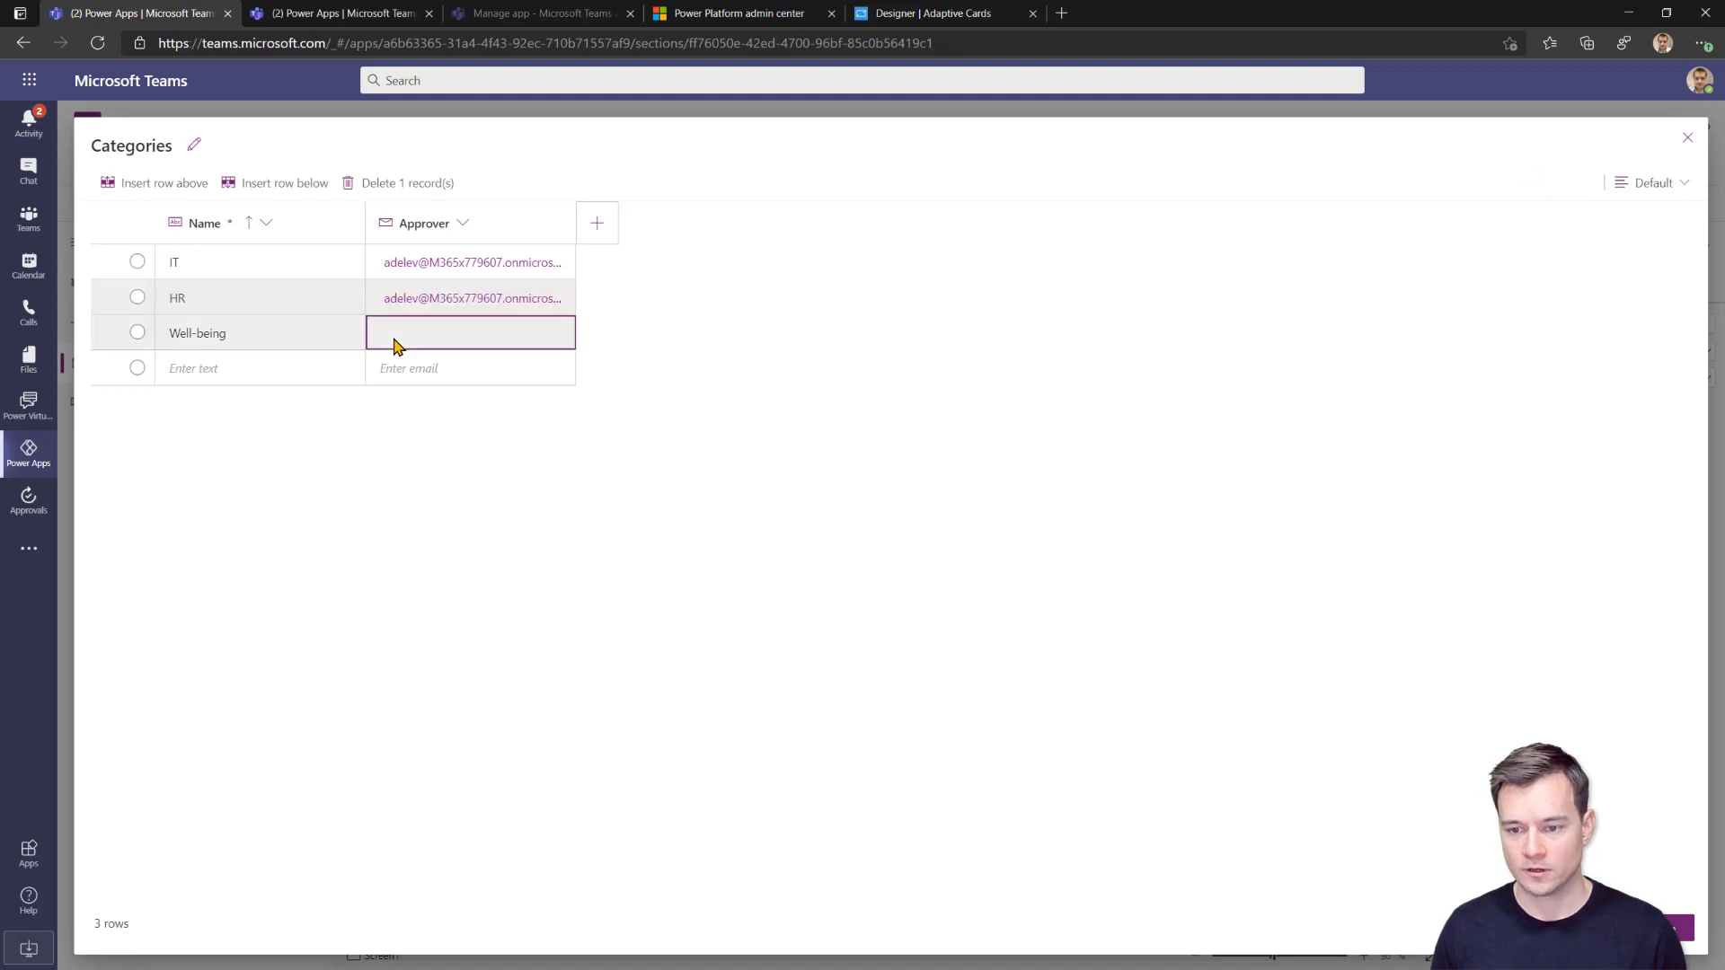
{"action": "left_click", "coordinate": [391, 342]}
{"action": "key", "text": "ctrl+v"}
{"action": "left_click", "coordinate": [416, 375]}
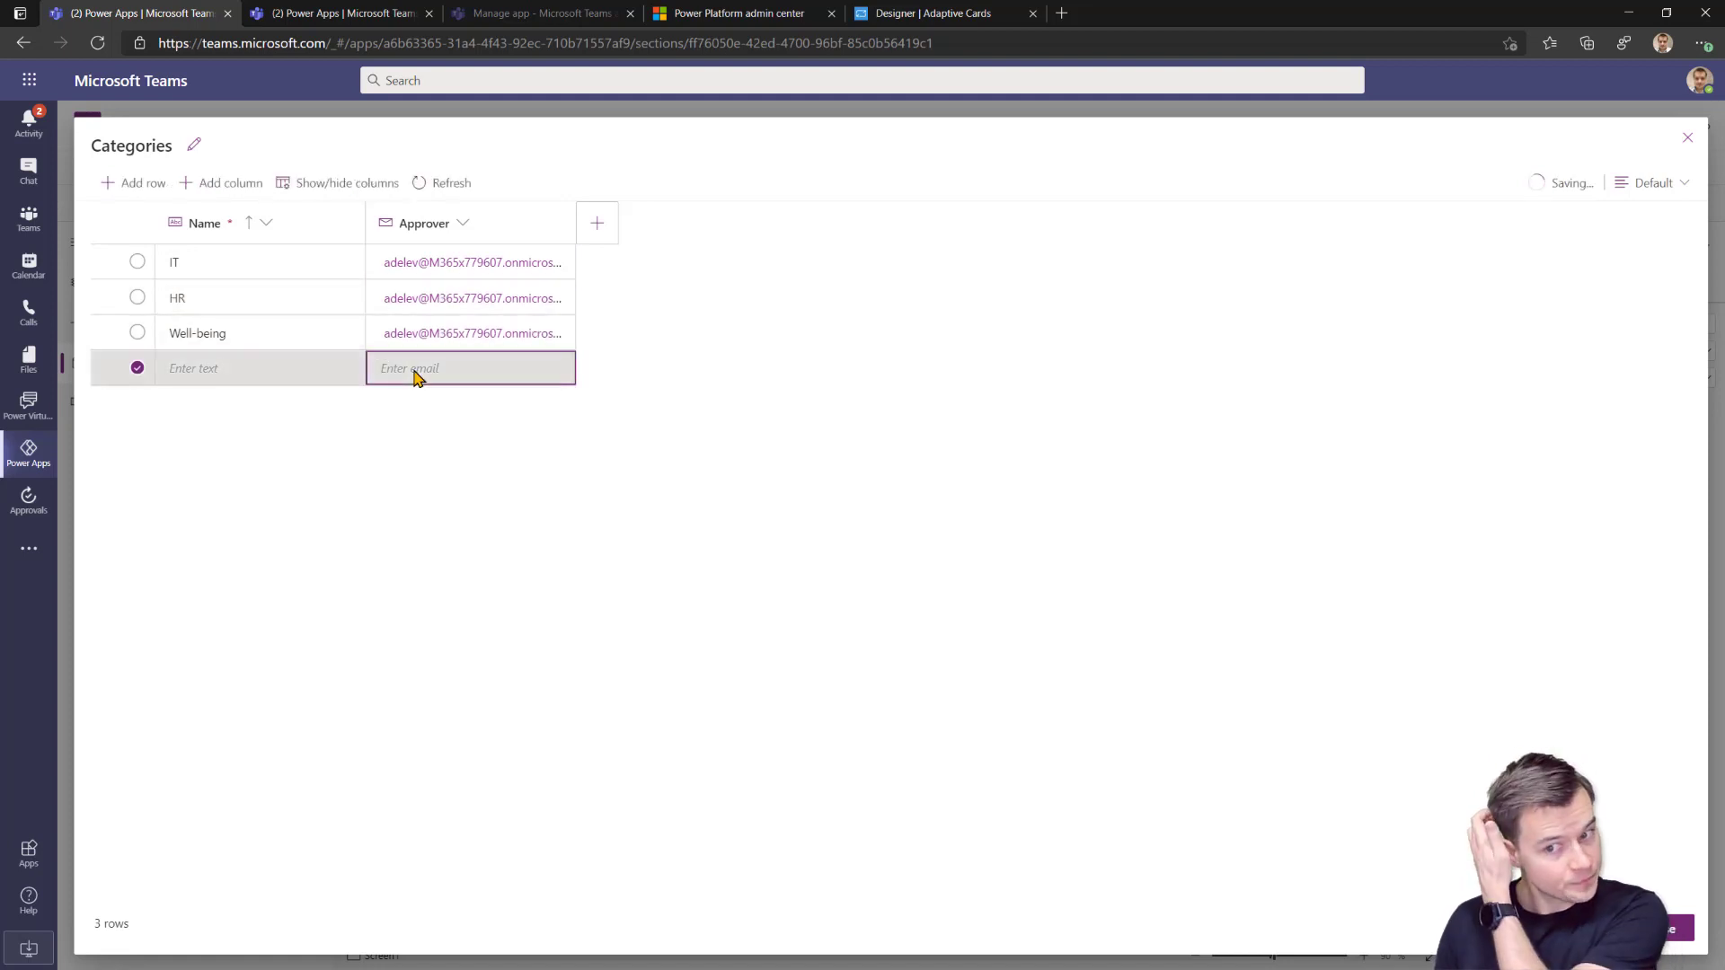
{"action": "left_click", "coordinate": [1677, 935]}
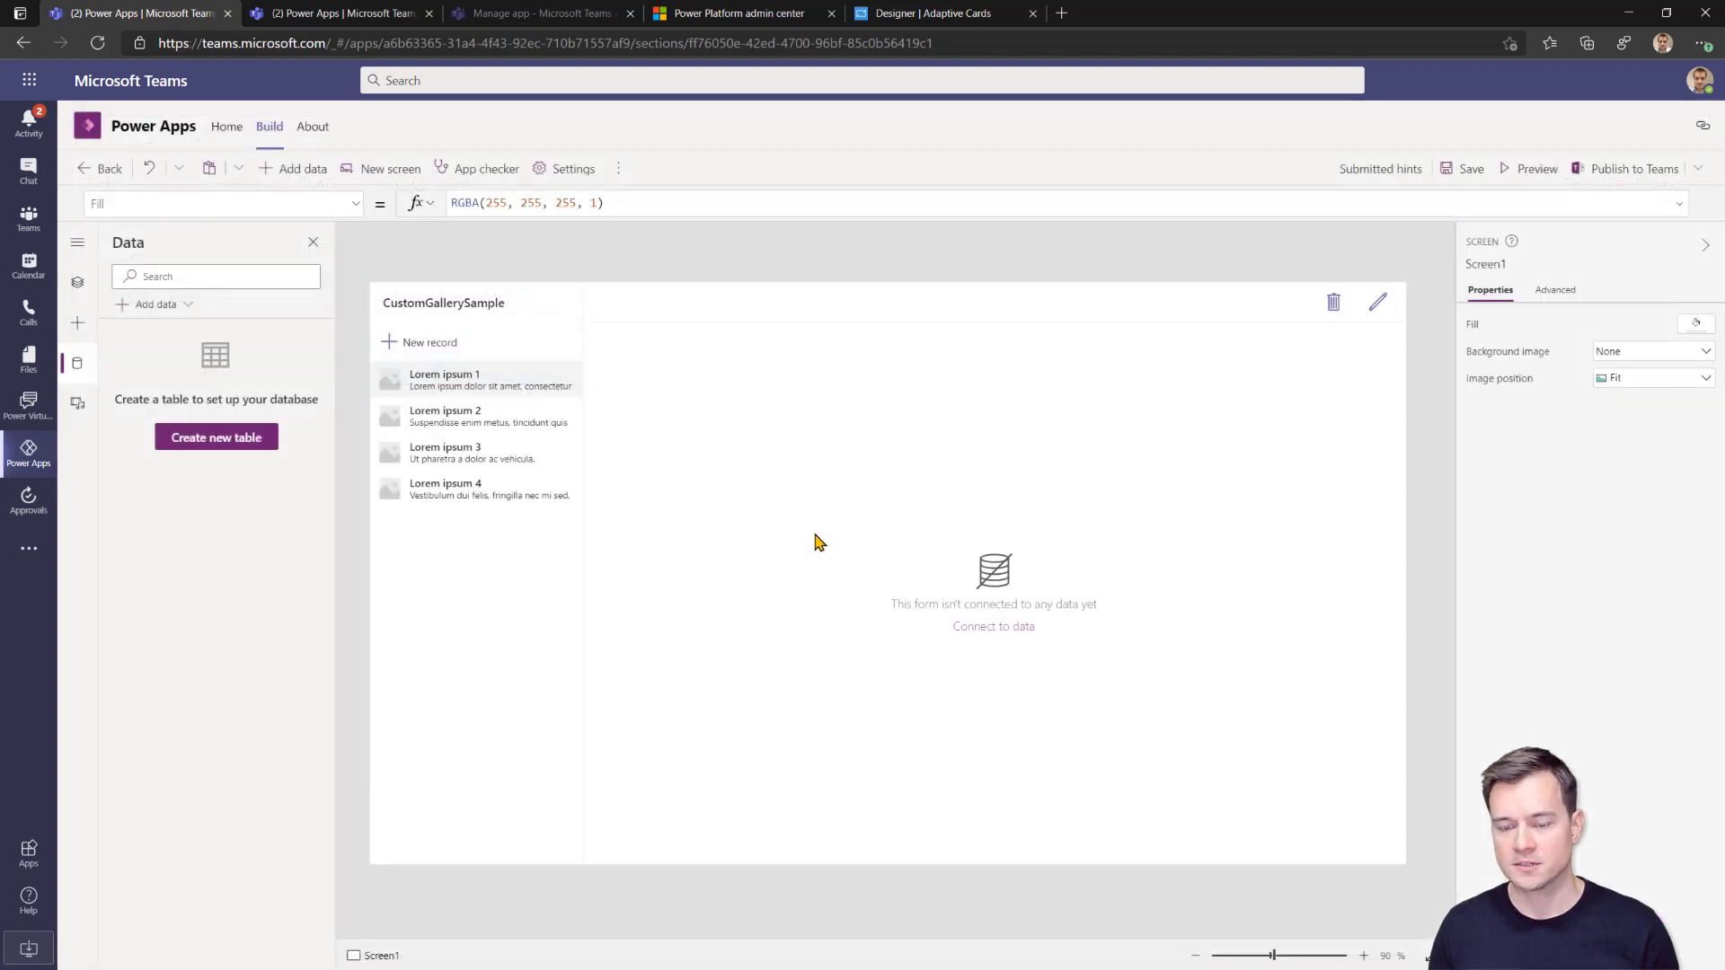
Create a new data table named "Hints" for the app.
{"action": "left_click", "coordinate": [231, 442]}
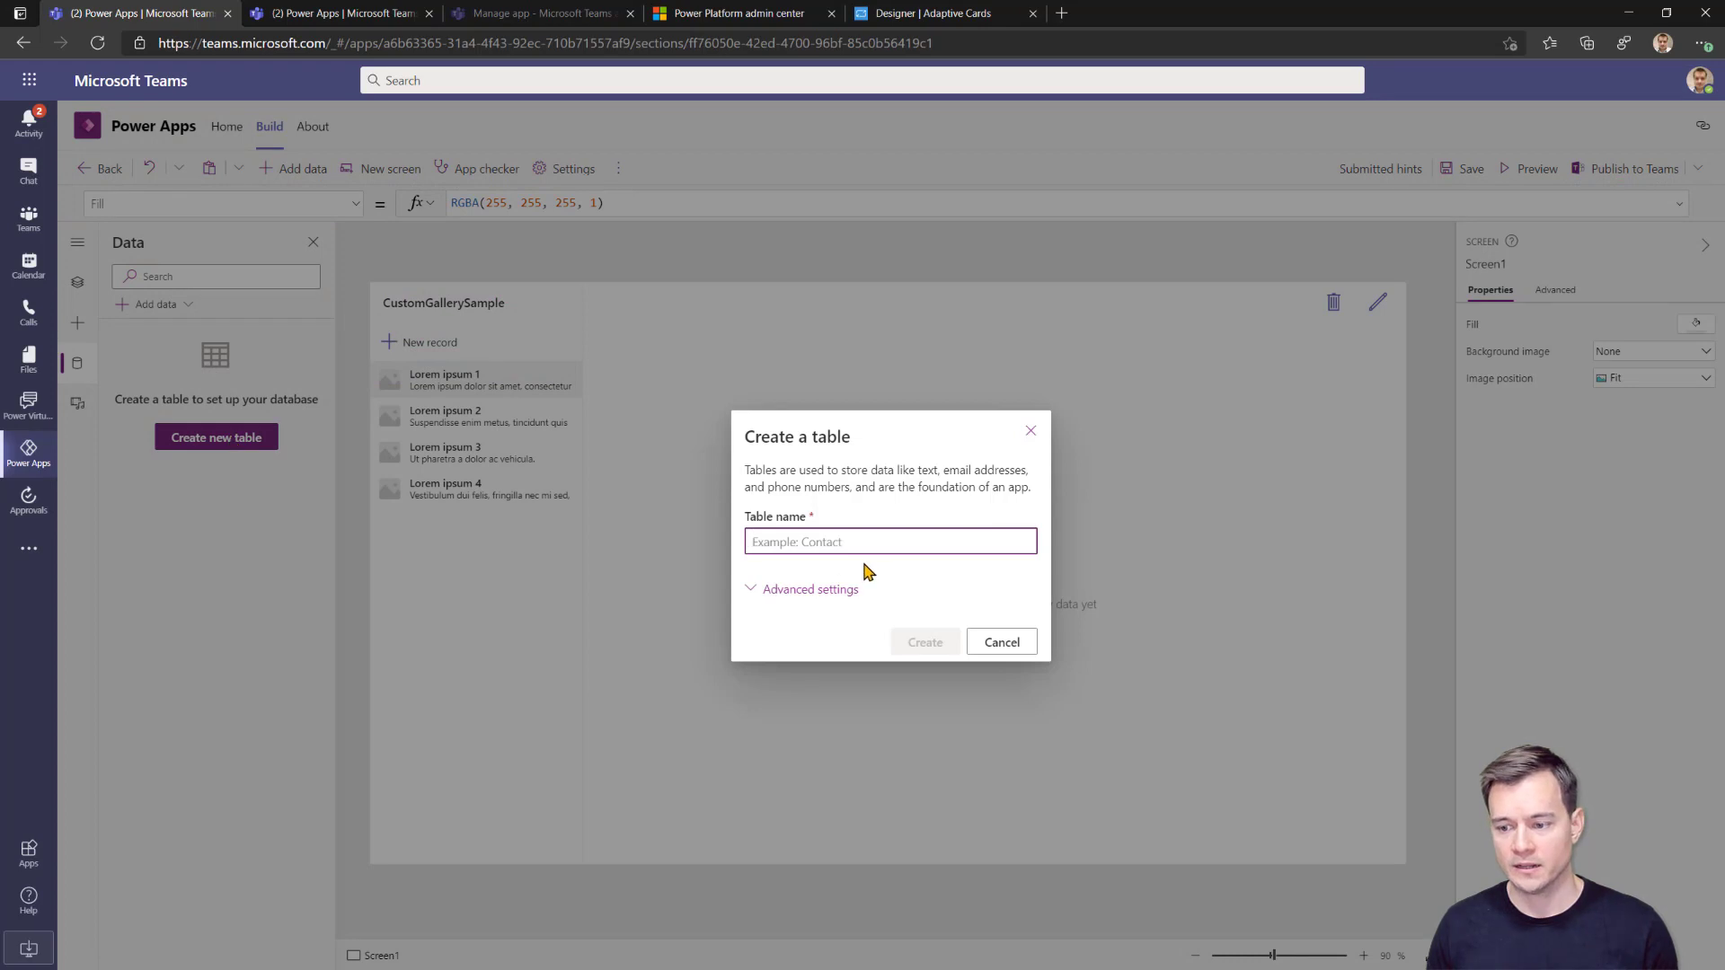
{"action": "type", "text": "Hints"}
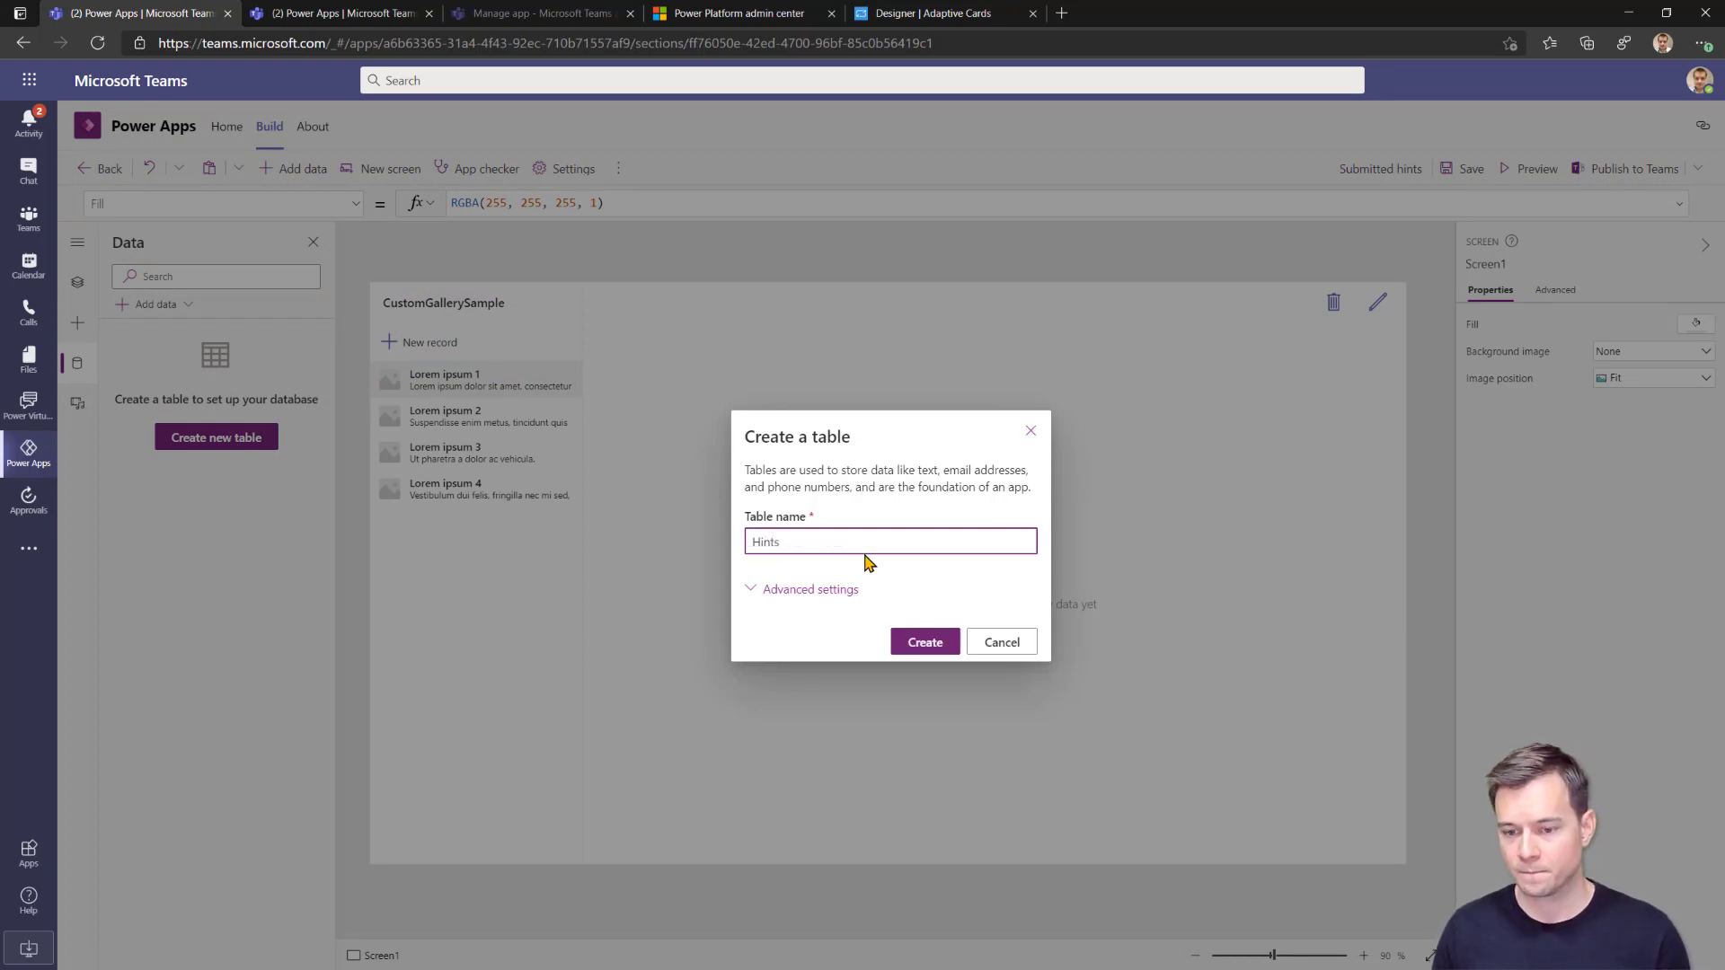
{"action": "left_click", "coordinate": [923, 643]}
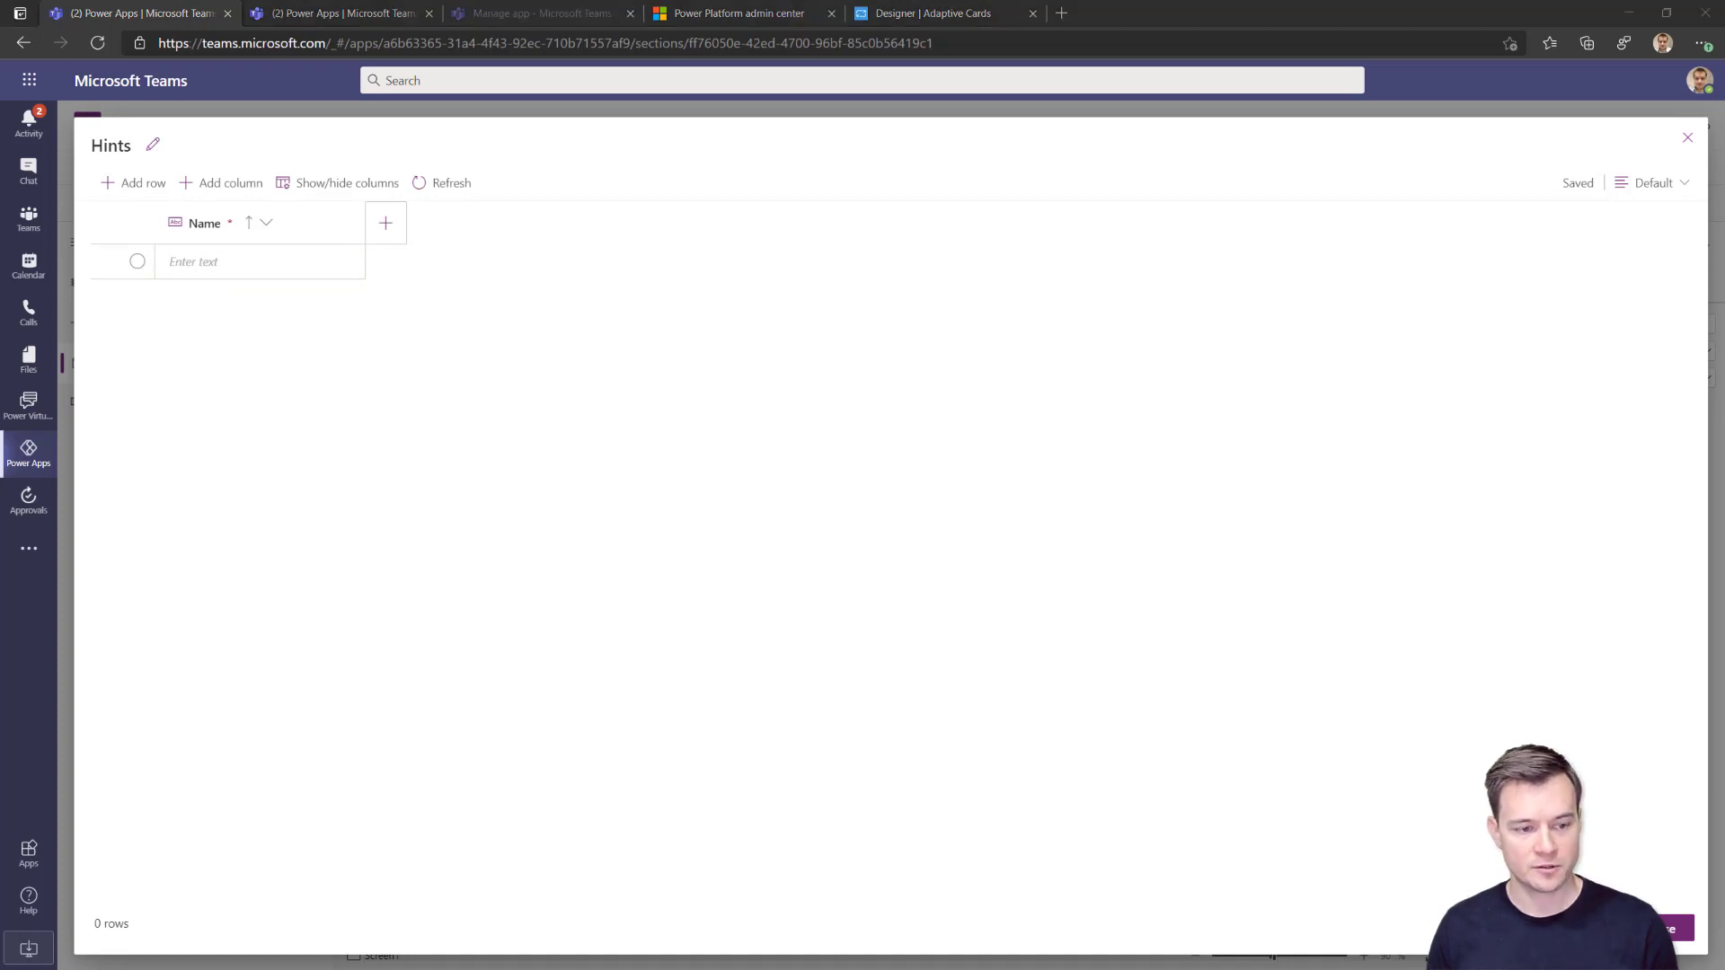
Add a Text-type column named "Description" with a maximum length of 1000 to the Hints table.
{"action": "left_click", "coordinate": [385, 223]}
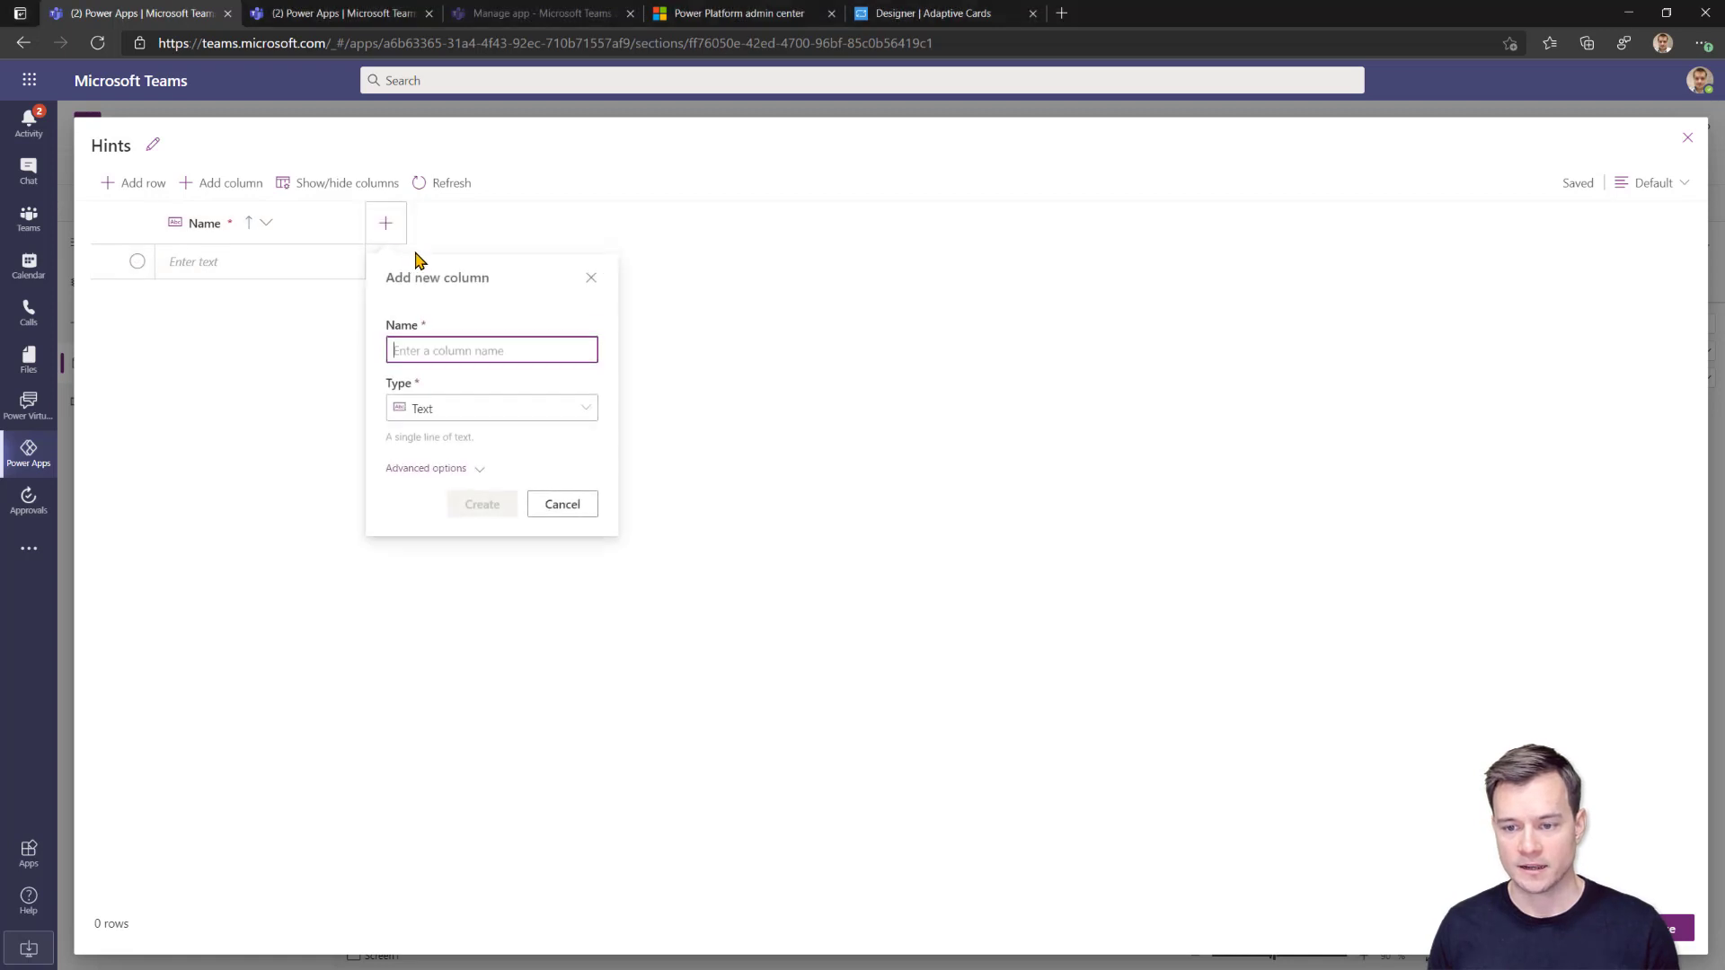
{"action": "left_click", "coordinate": [452, 347]}
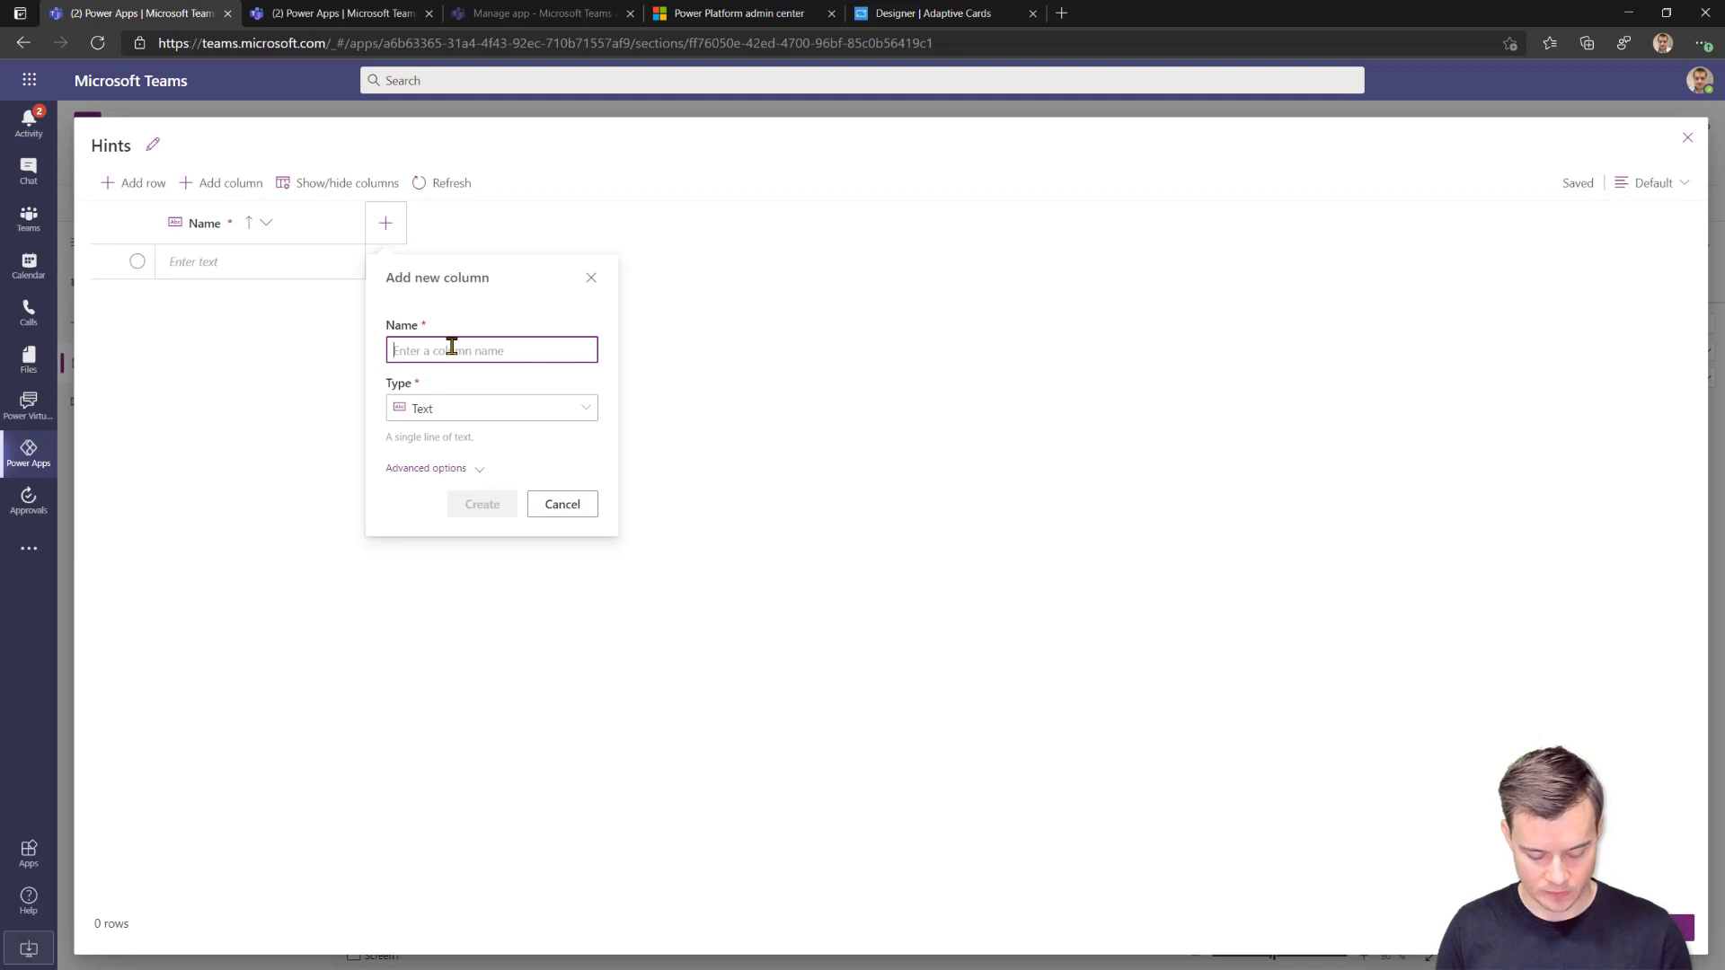
{"action": "type", "text": "Description"}
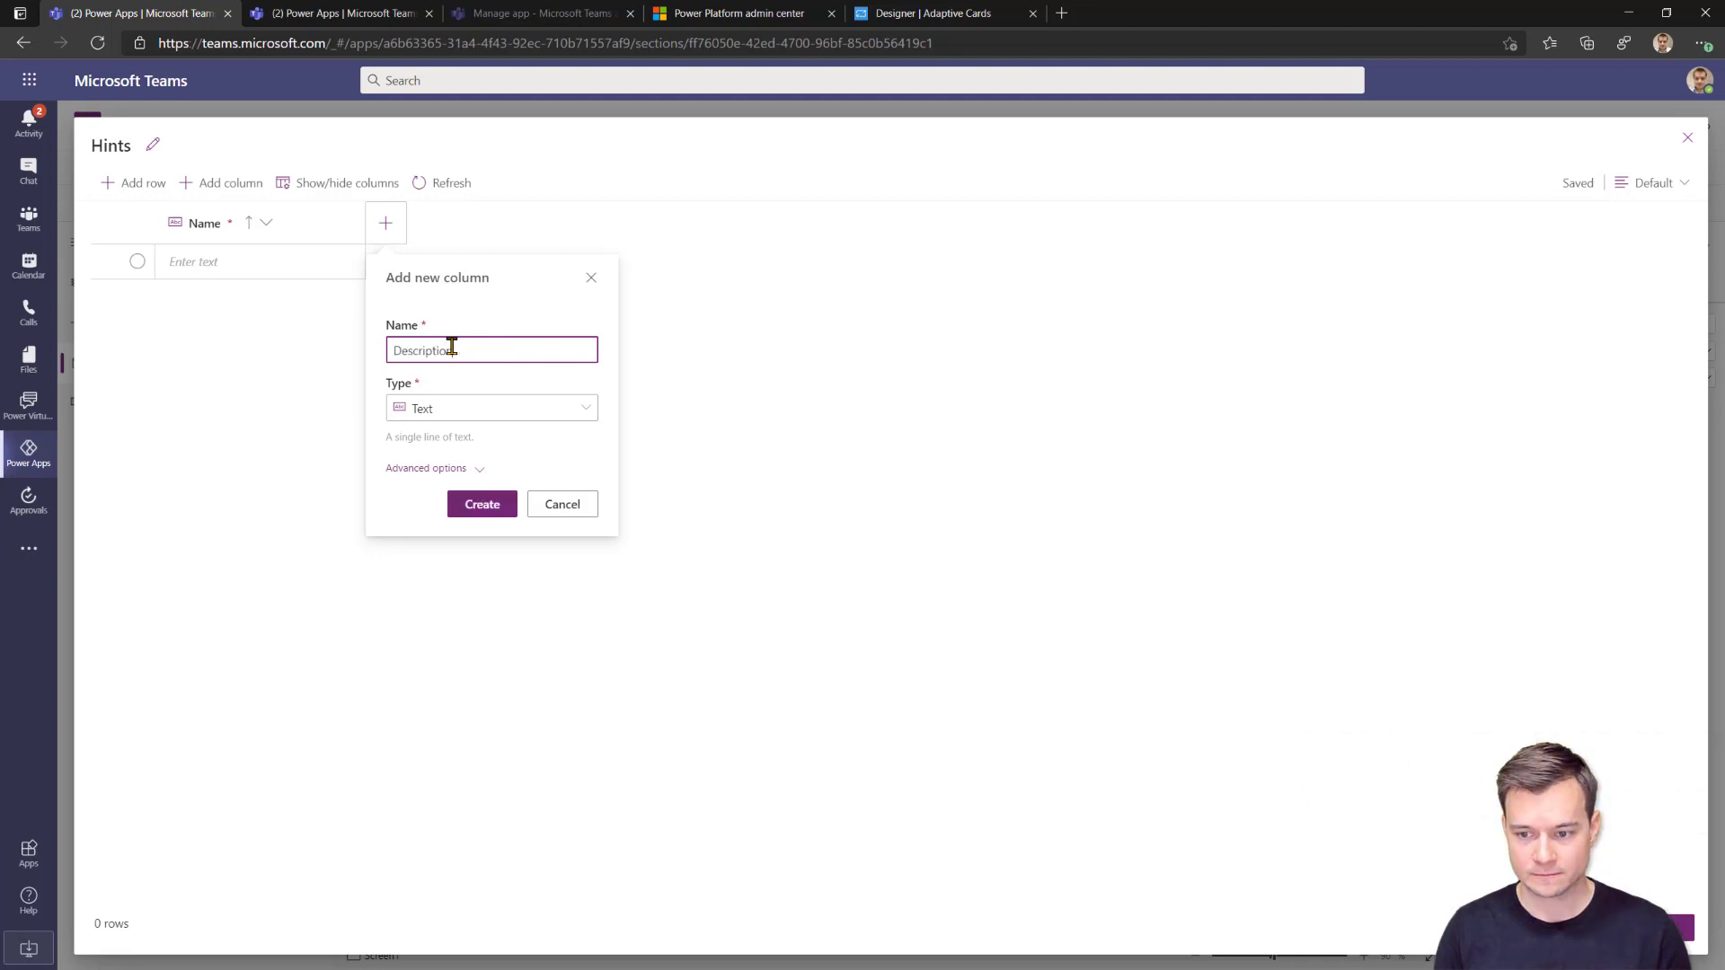
{"action": "left_click", "coordinate": [442, 470]}
{"action": "left_click", "coordinate": [468, 520]}
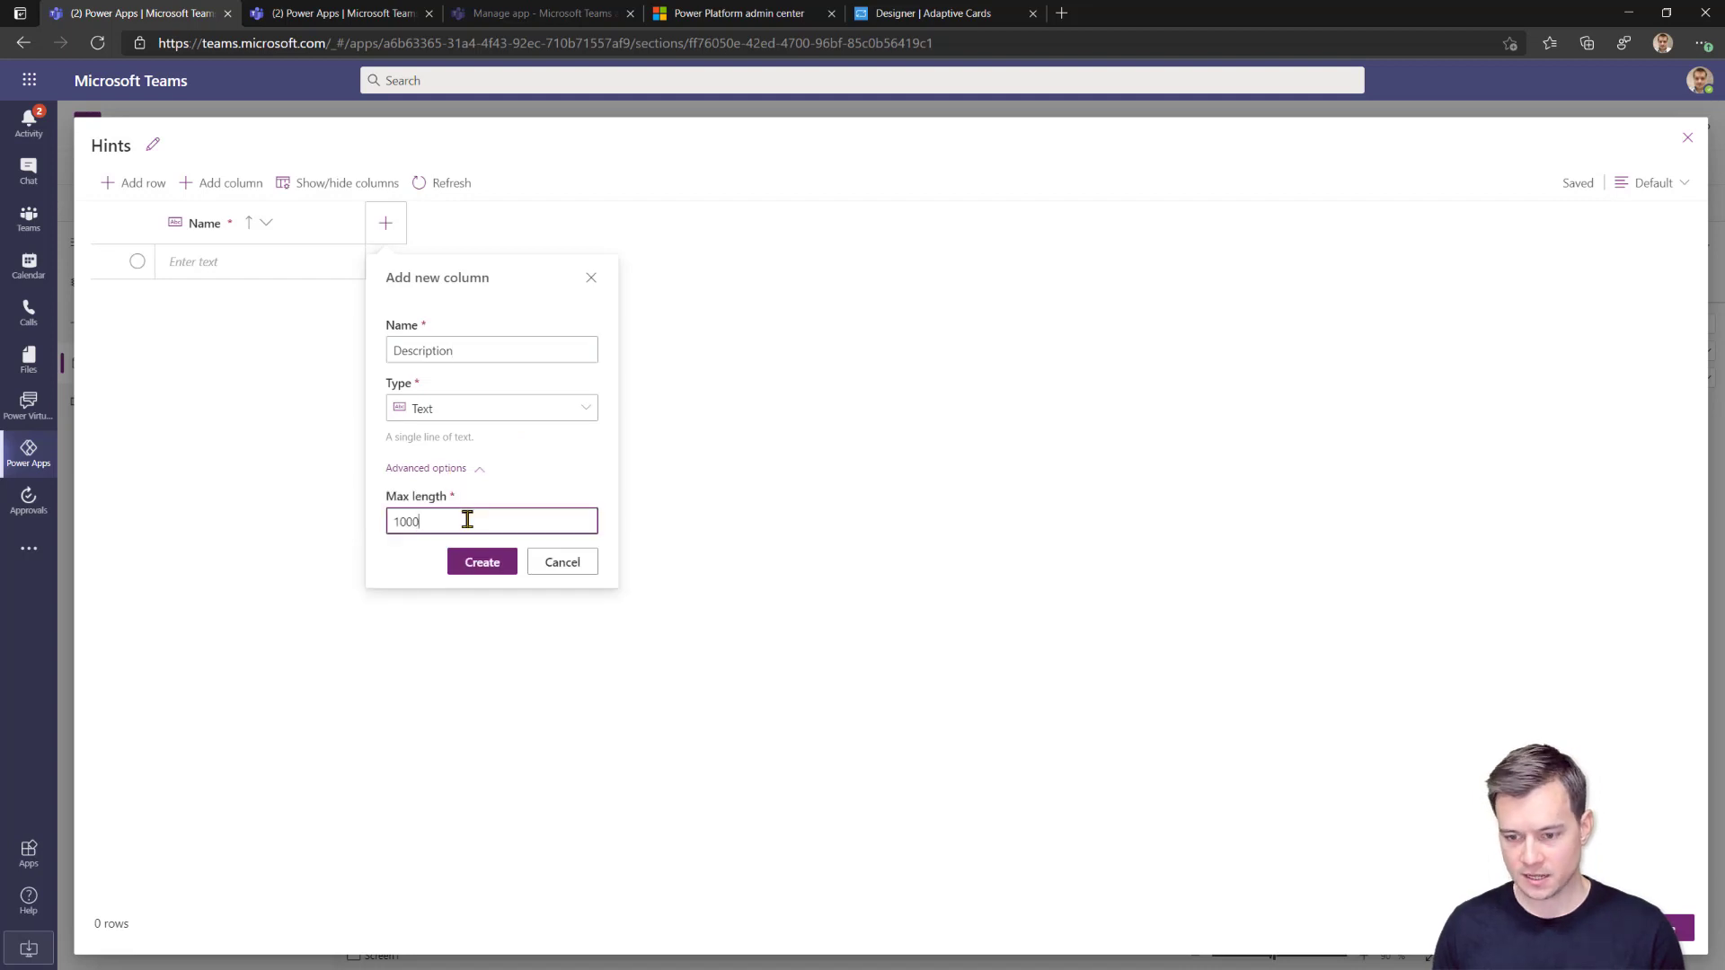
{"action": "left_click", "coordinate": [485, 568]}
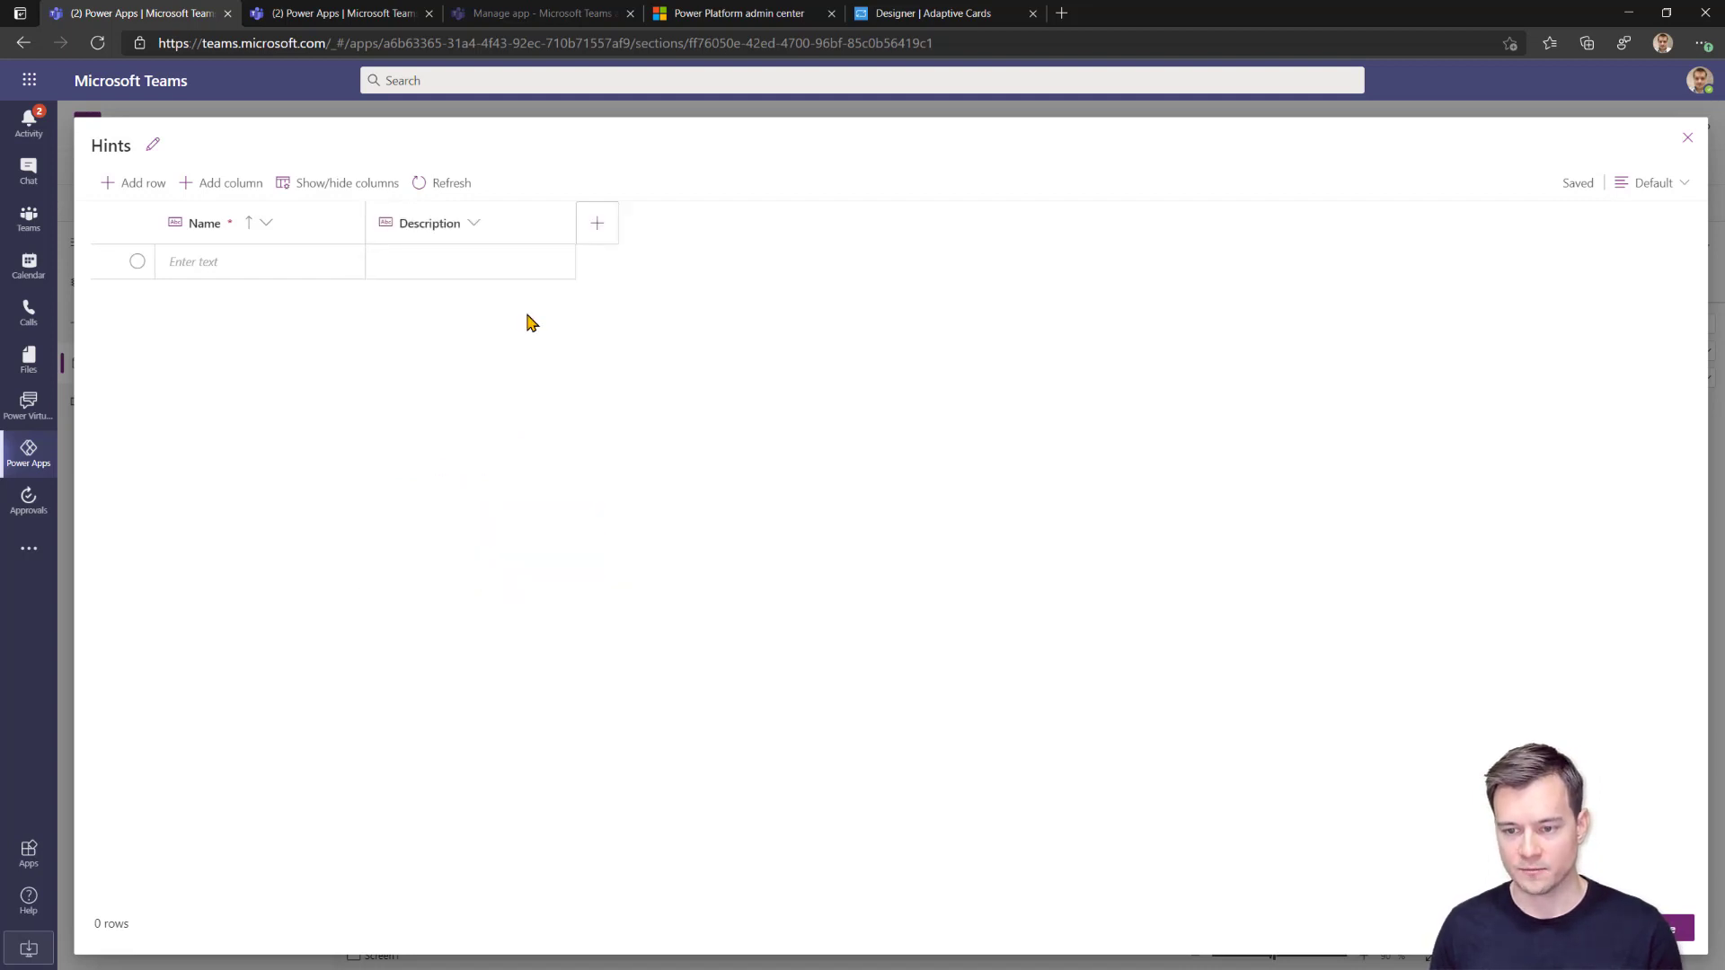
Add a Text-type column named "Approval_comments" with a maximum length of 1000 to the Hints table.
{"action": "left_click", "coordinate": [597, 232]}
{"action": "type", "text": "Approva"}
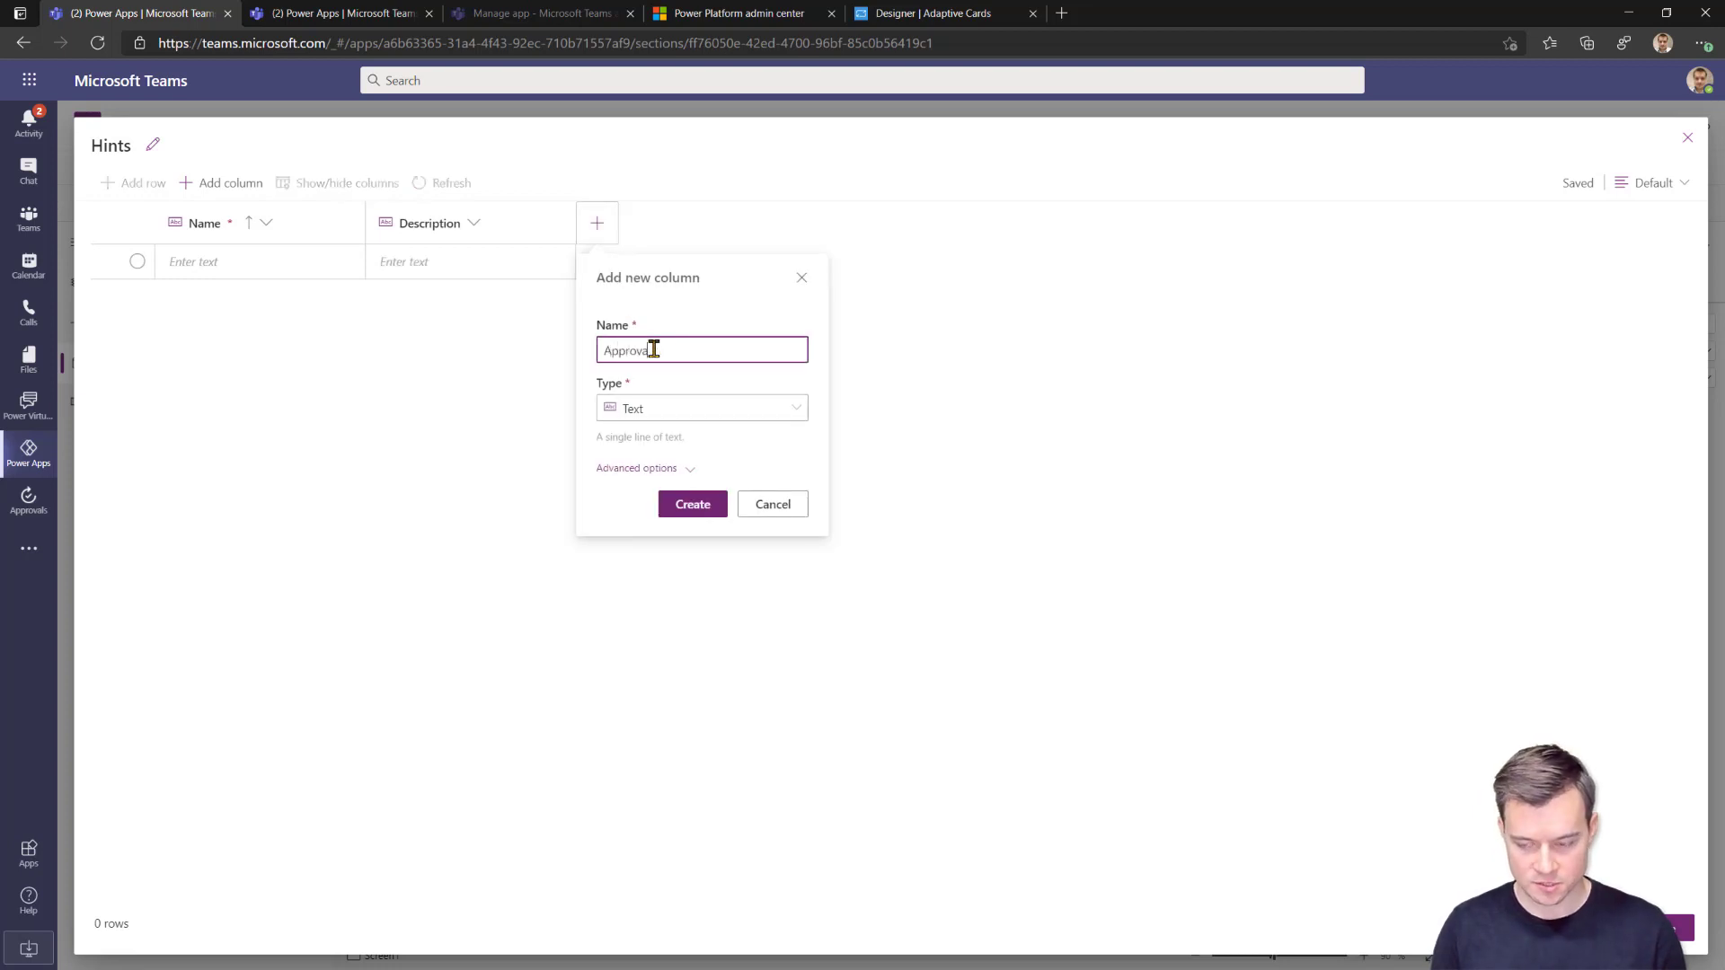
{"action": "type", "text": " comme"}
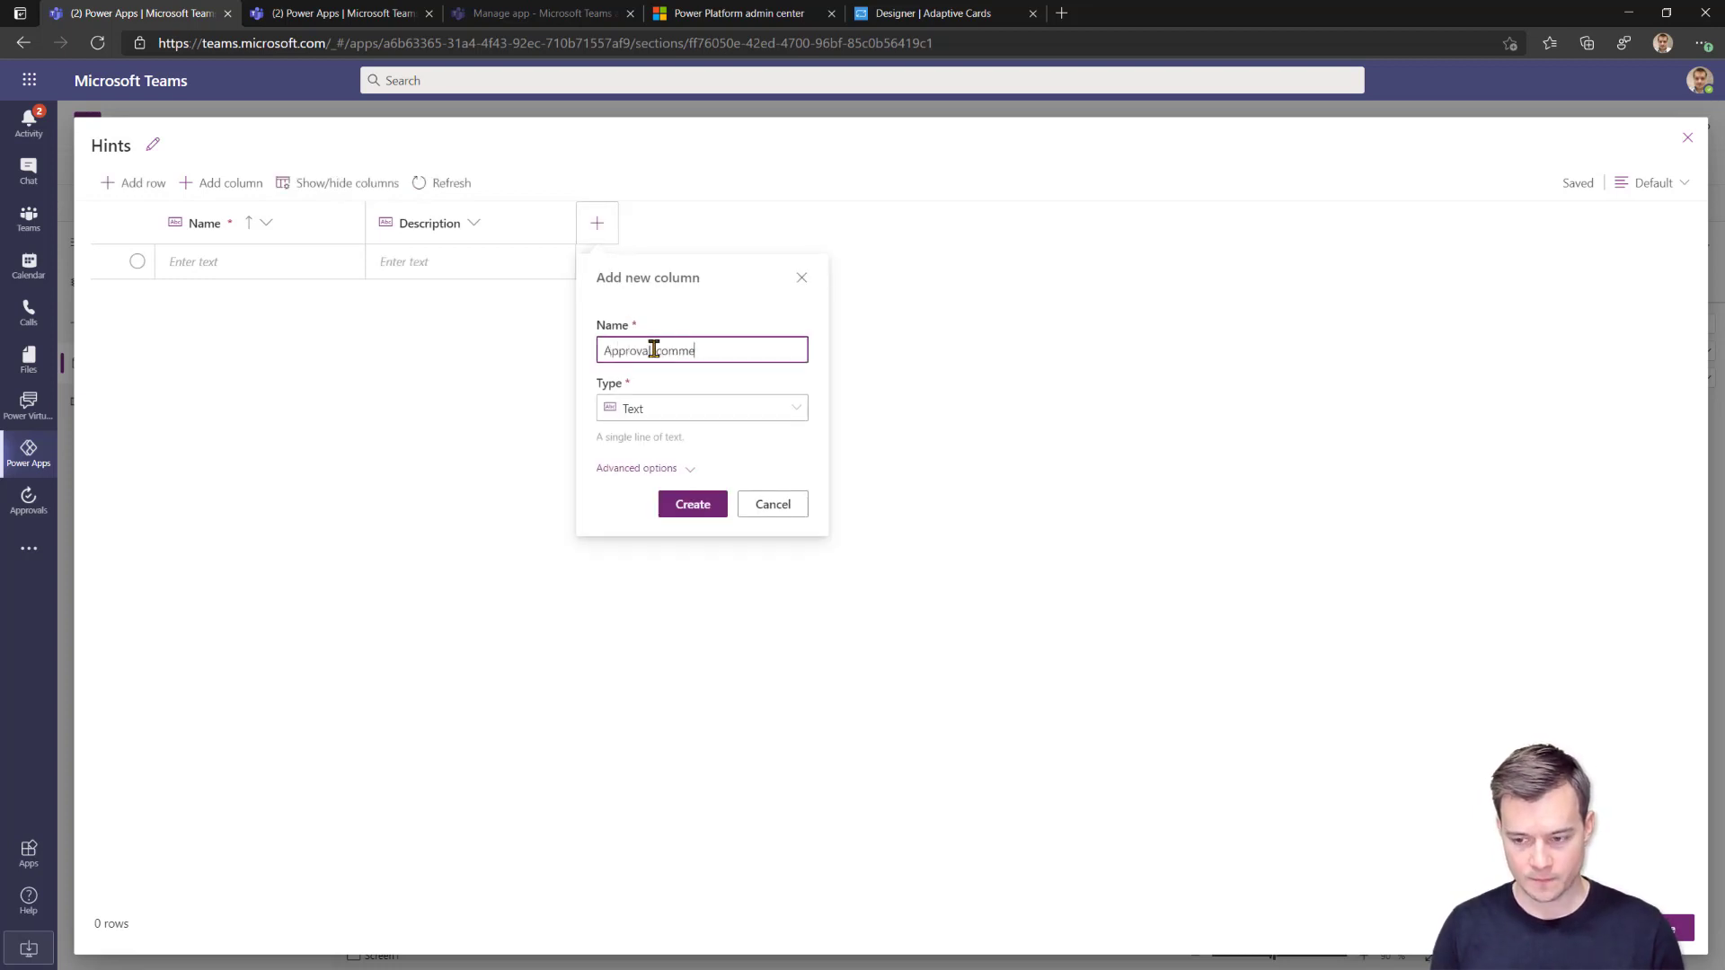
{"action": "type", "text": "nts"}
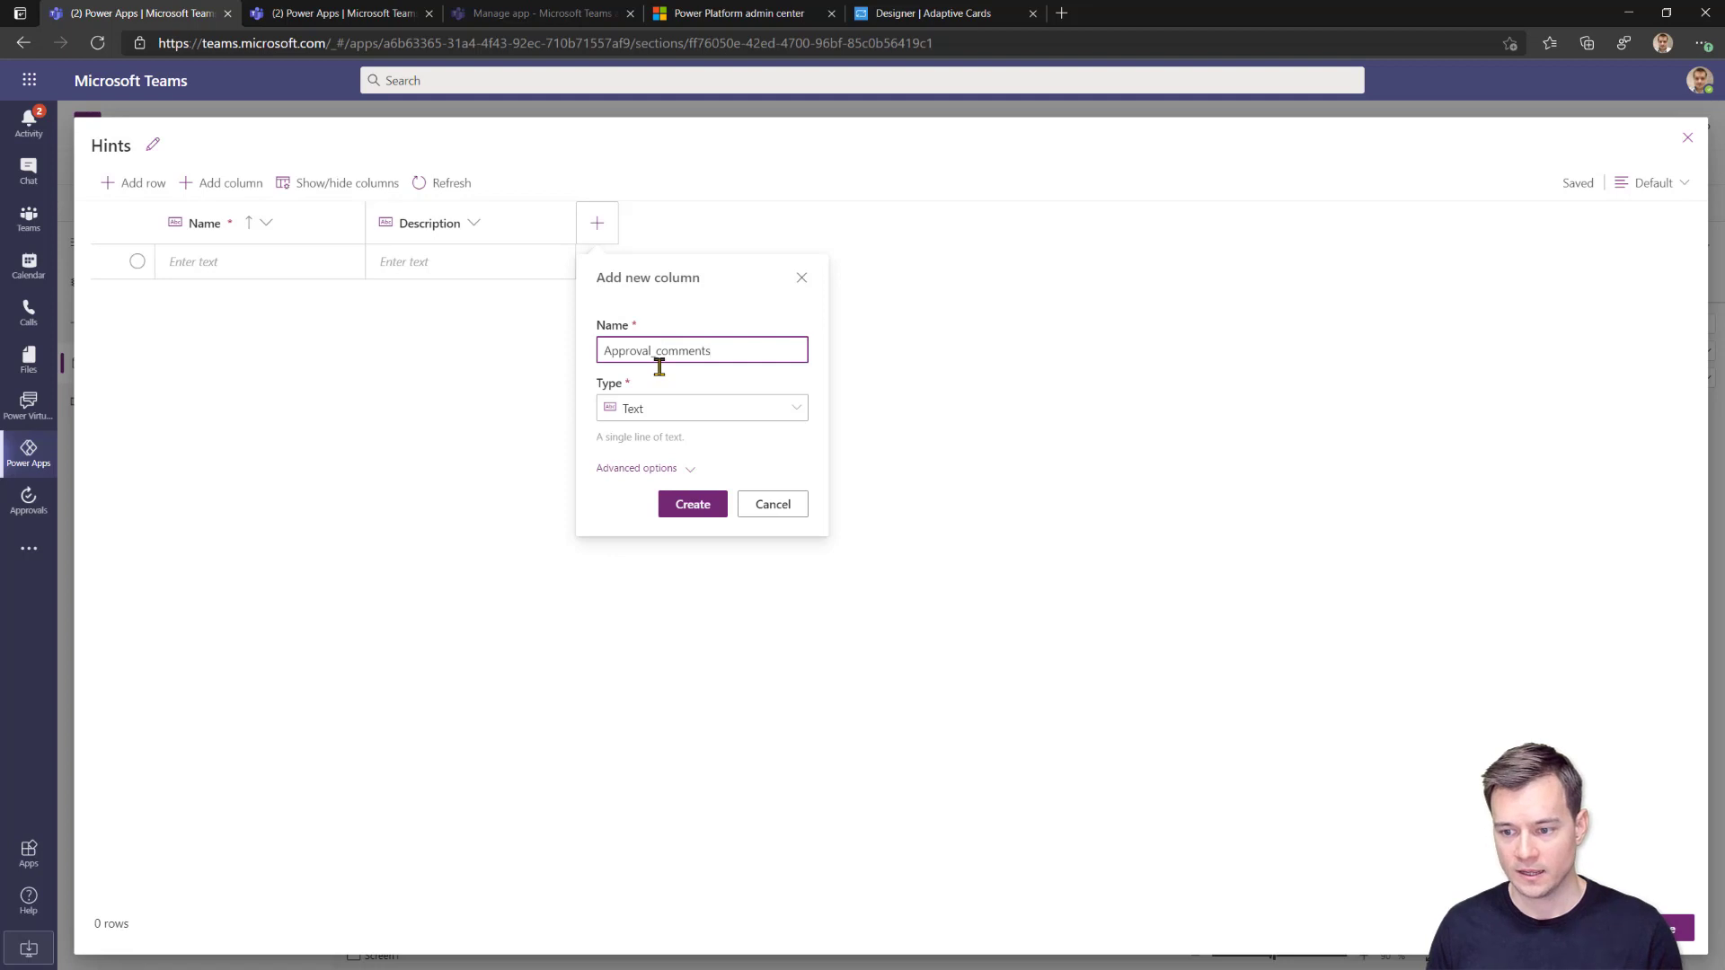
{"action": "left_click", "coordinate": [689, 469]}
{"action": "left_click", "coordinate": [695, 521]}
{"action": "type", "text": "000"}
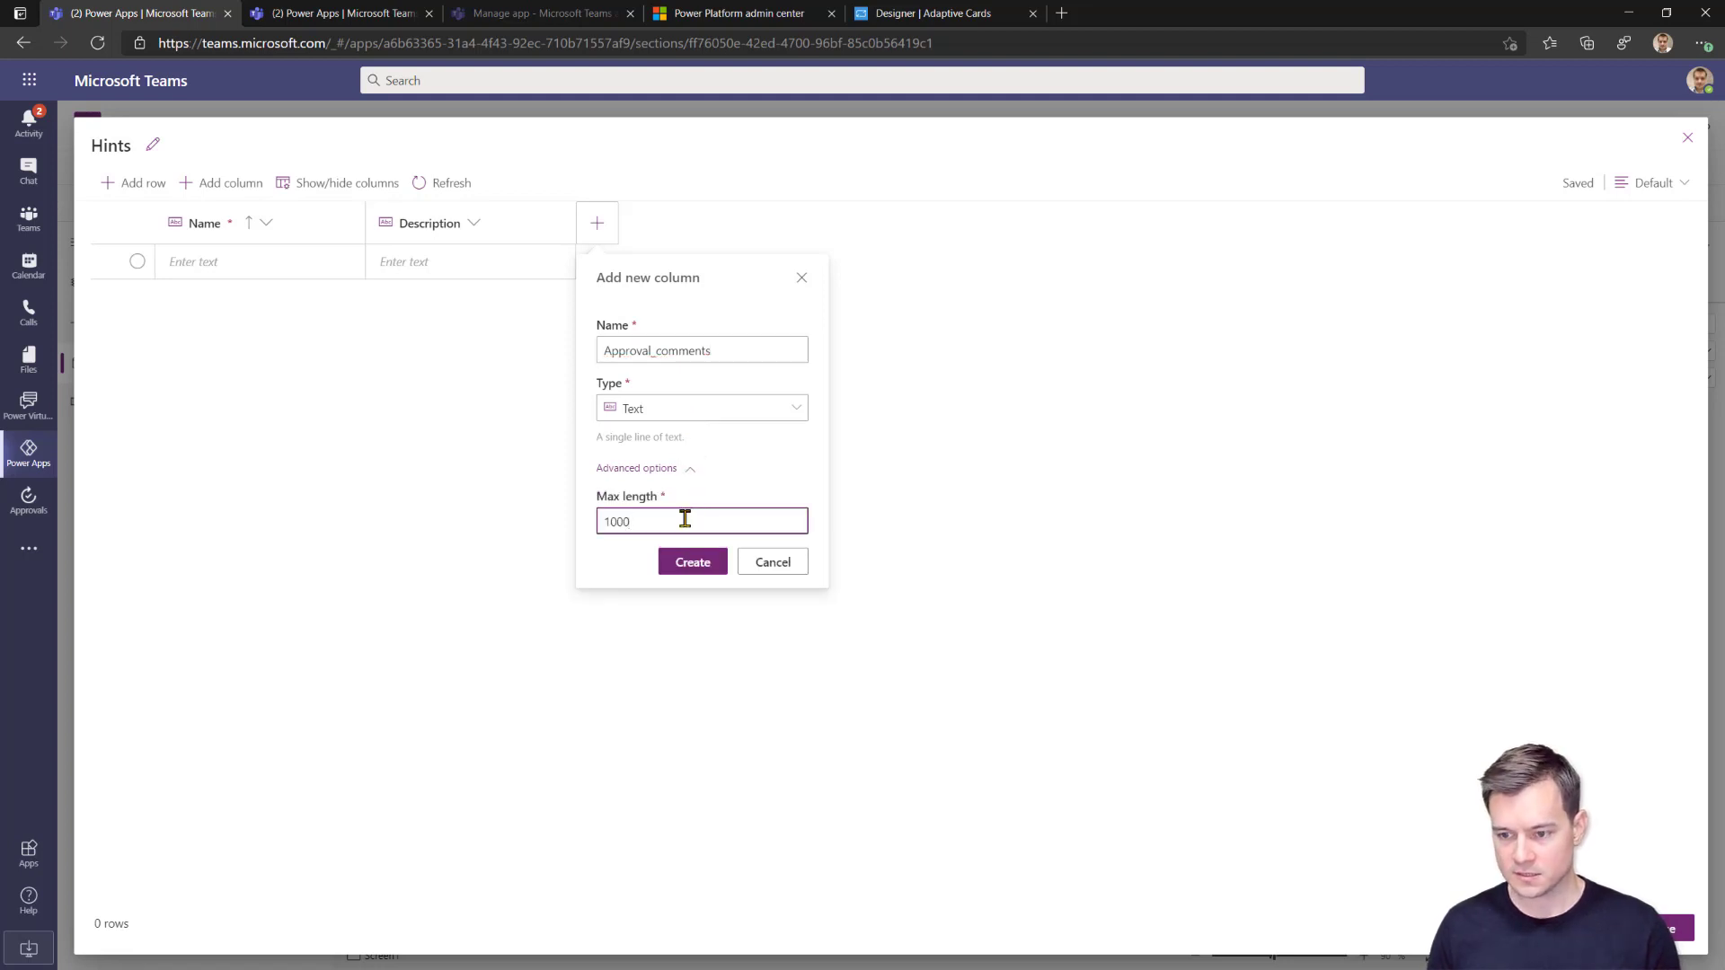
{"action": "left_click", "coordinate": [691, 564]}
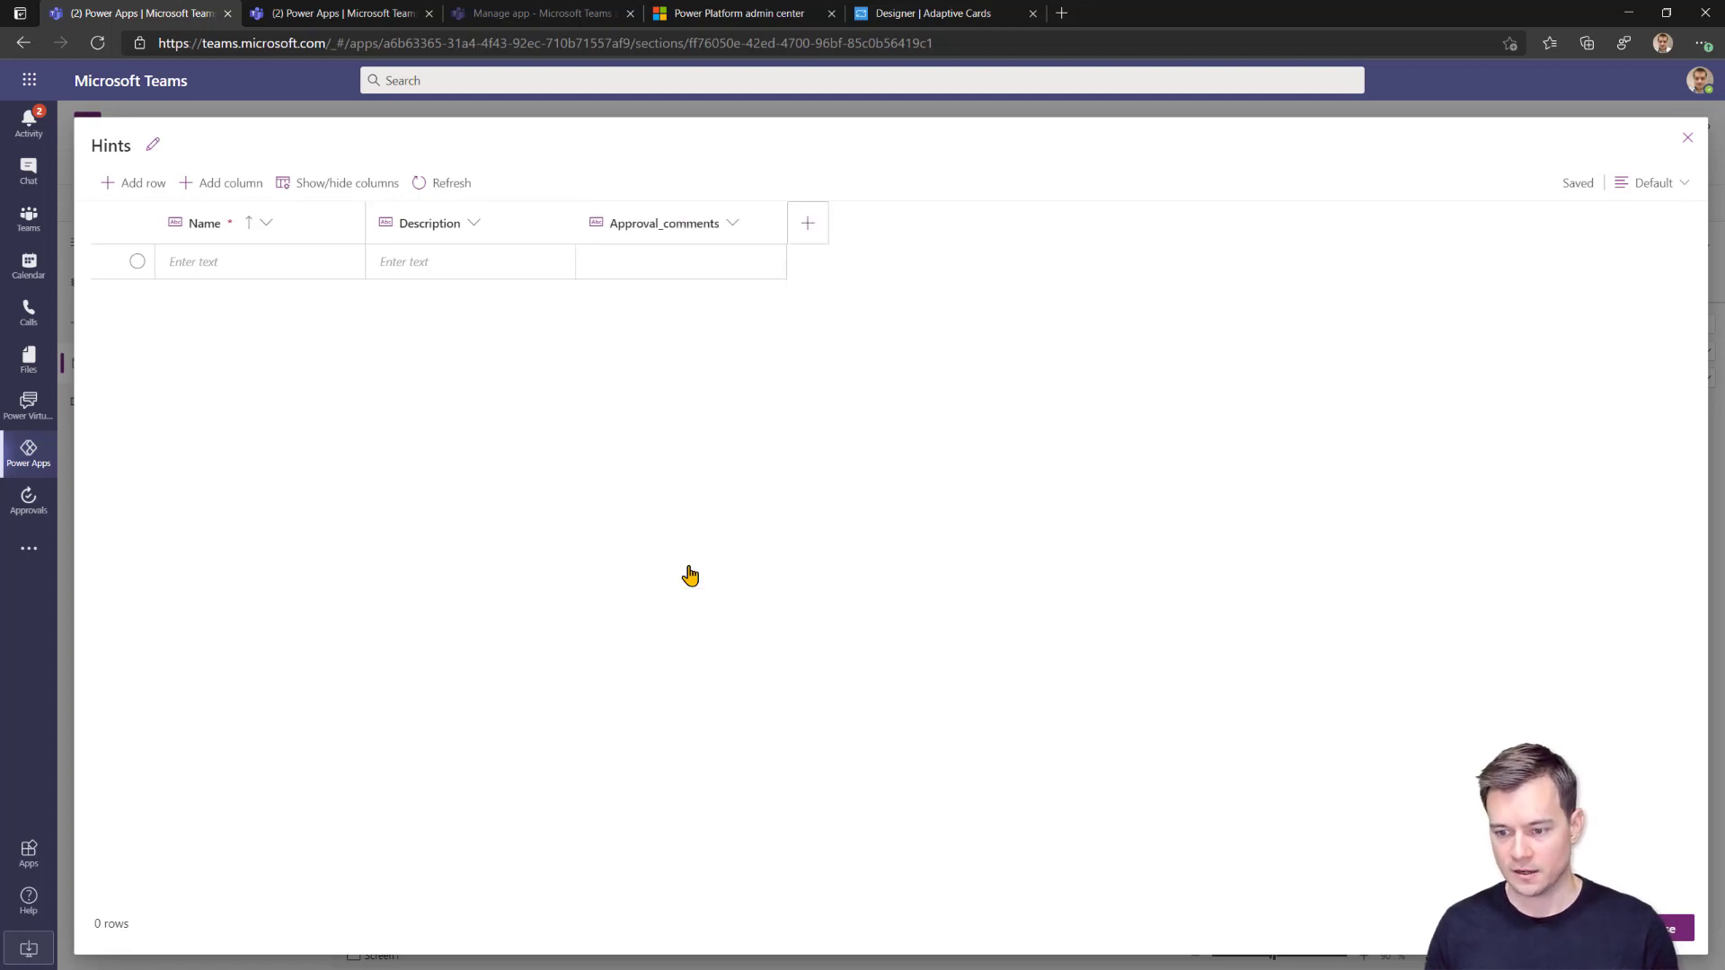
Add an Email-type column named "Approver" with a maximum length of 300 to the Hints table.
{"action": "left_click", "coordinate": [808, 225]}
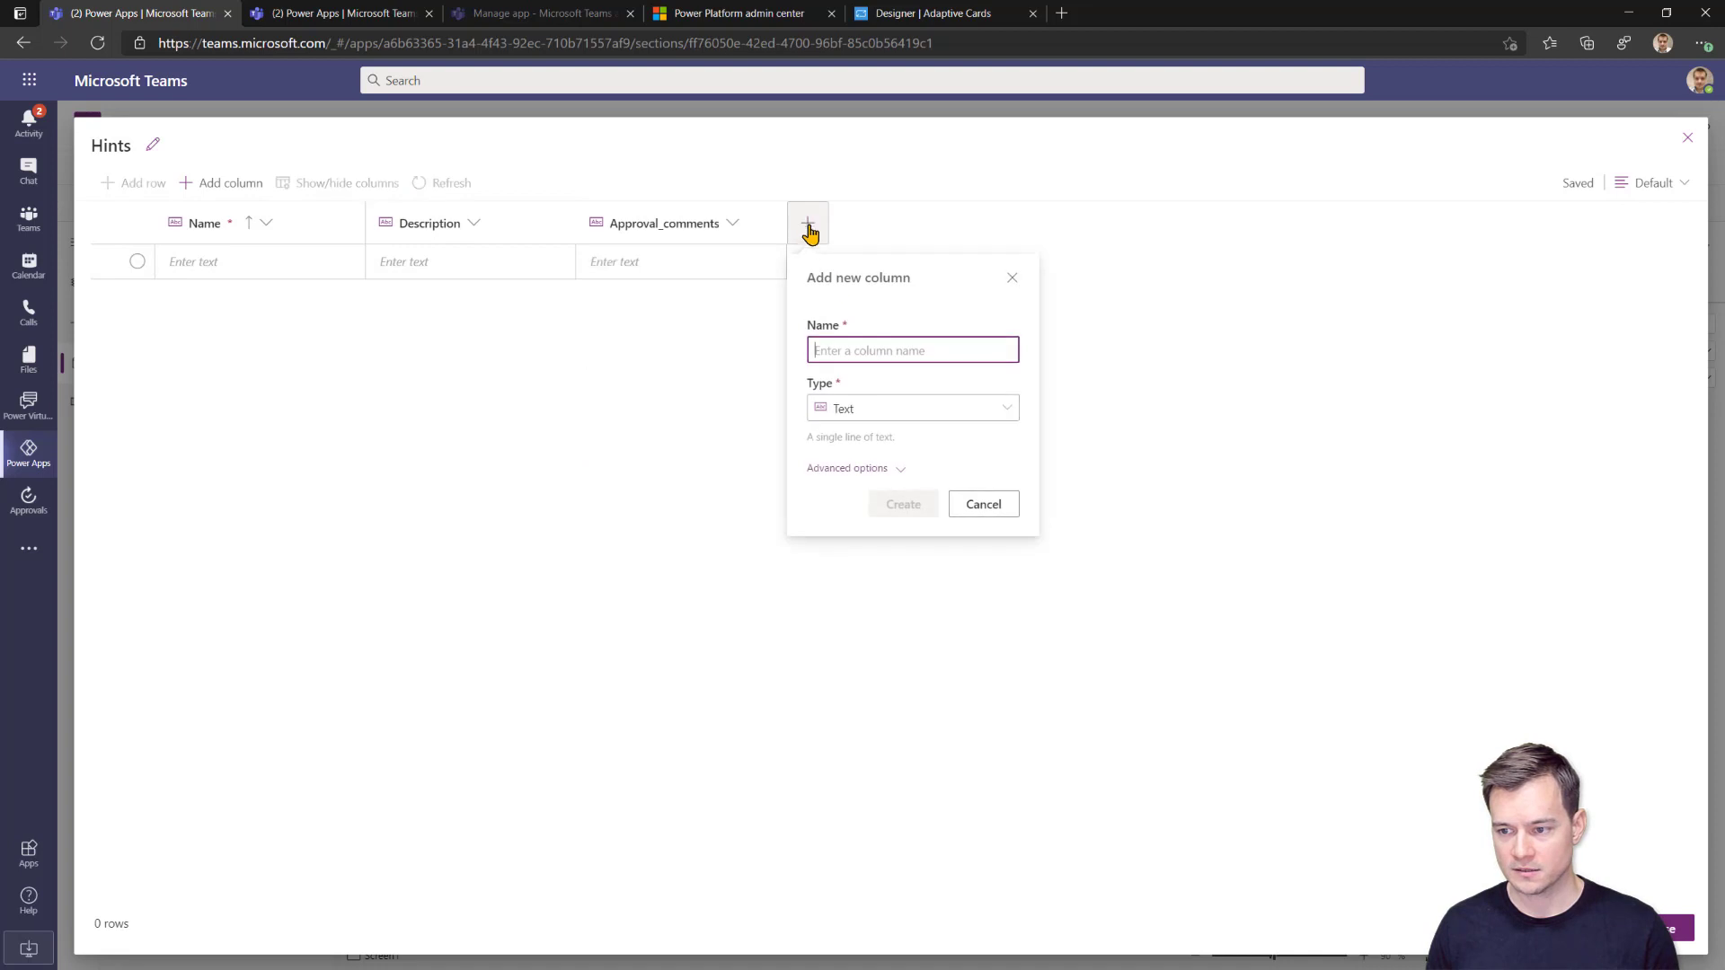
{"action": "left_click", "coordinate": [891, 418]}
{"action": "left_click", "coordinate": [909, 469]}
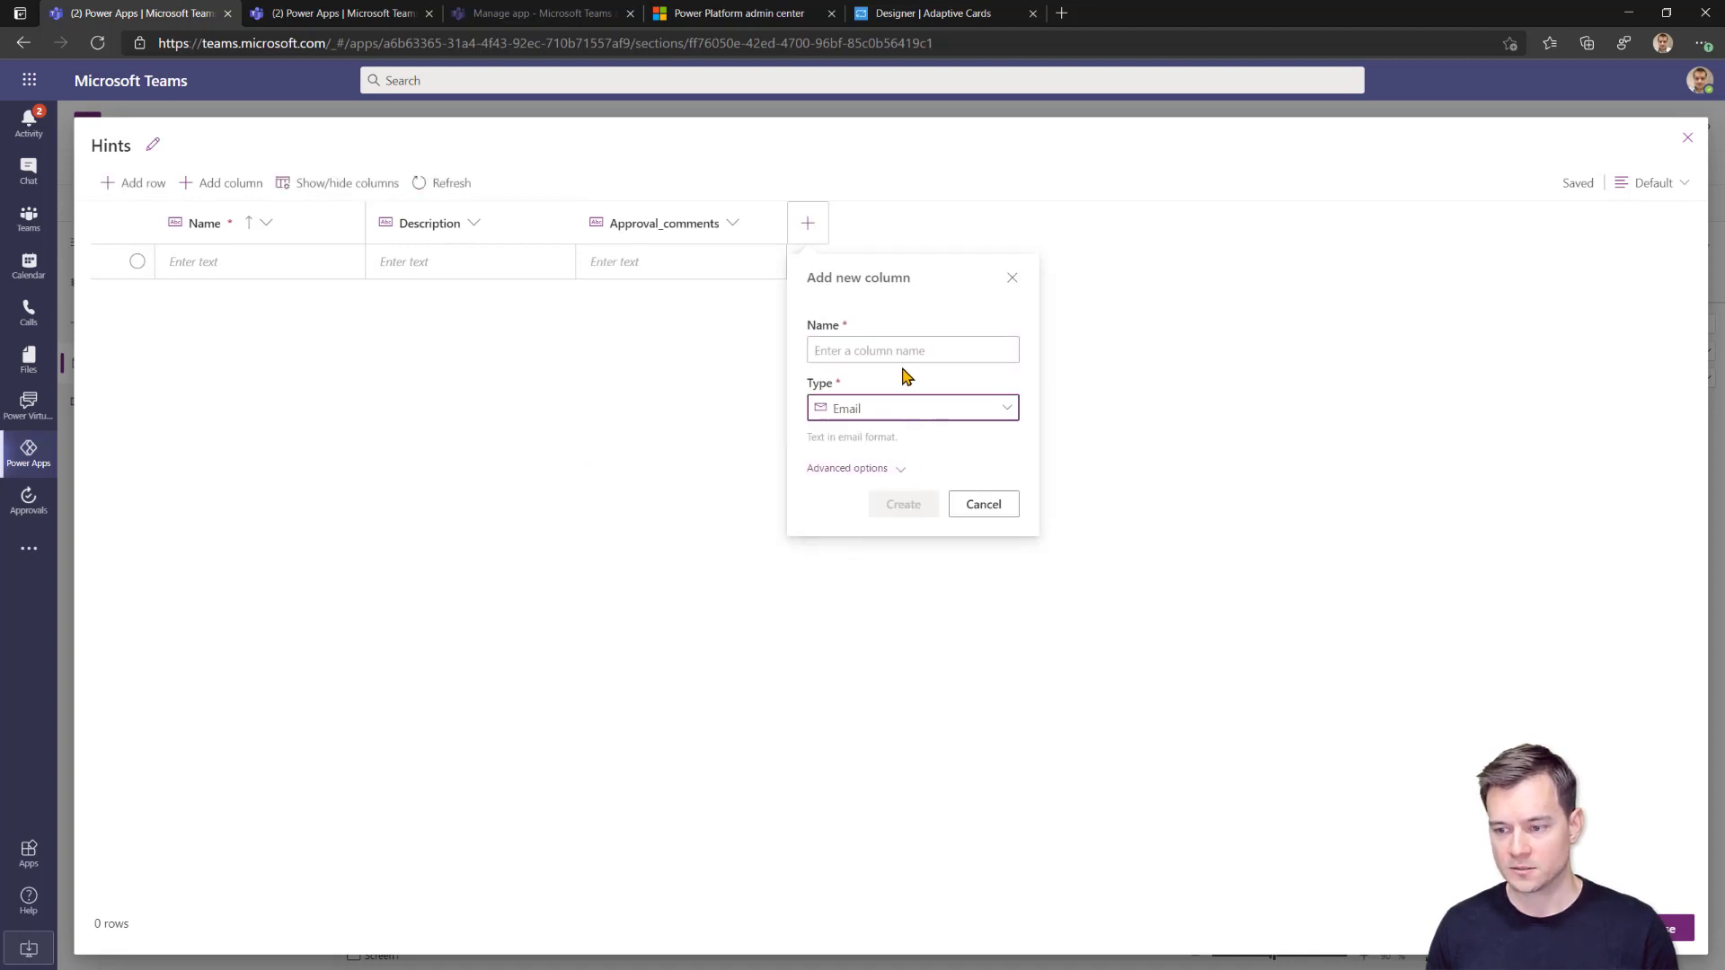
{"action": "left_click", "coordinate": [900, 351]}
{"action": "type", "text": "Approver"}
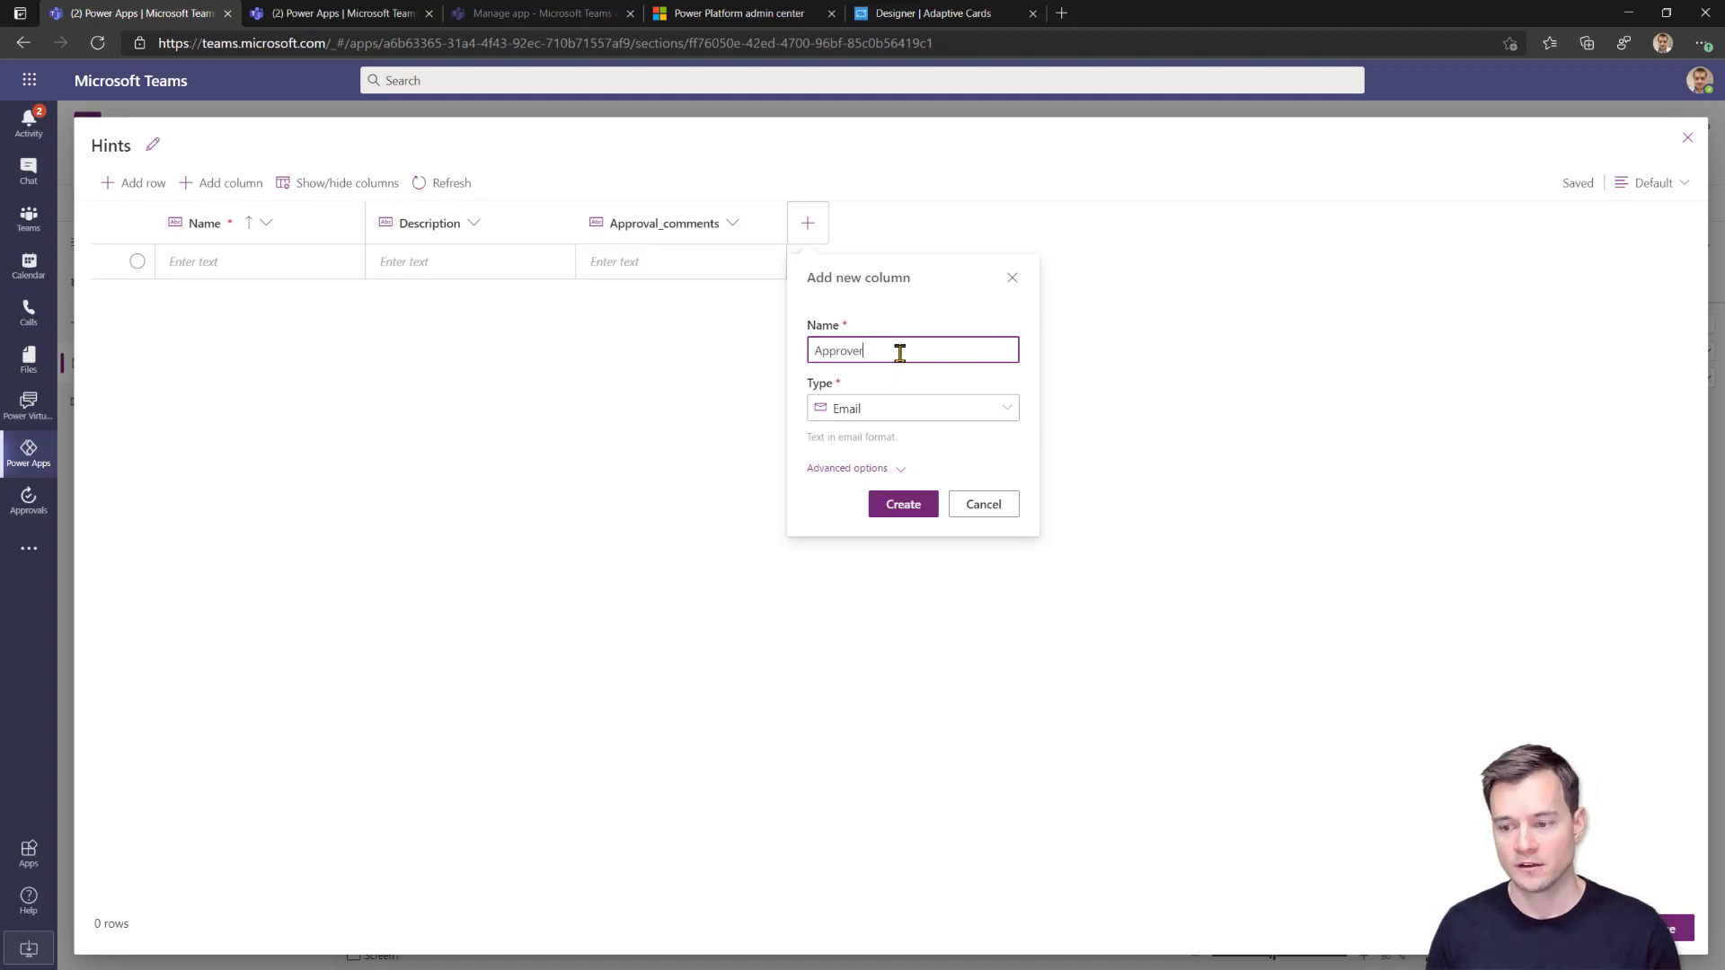
{"action": "left_click", "coordinate": [903, 469]}
{"action": "left_click", "coordinate": [909, 528]}
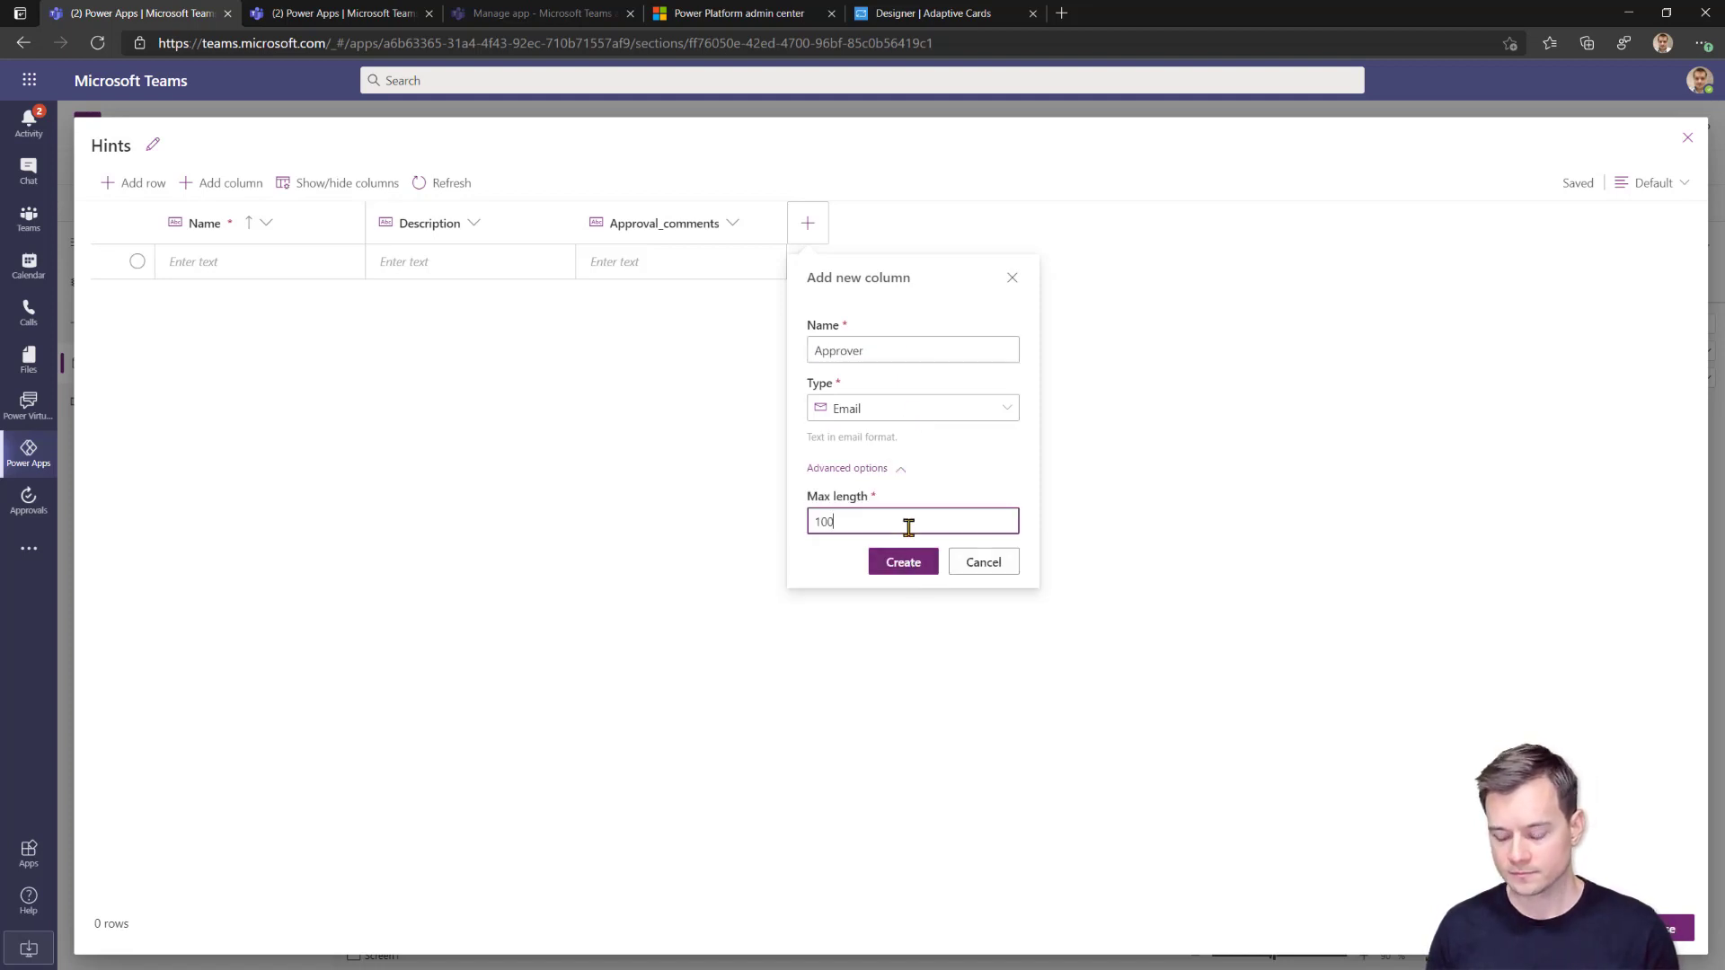
{"action": "double_click", "coordinate": [909, 529]}
{"action": "type", "text": "300"}
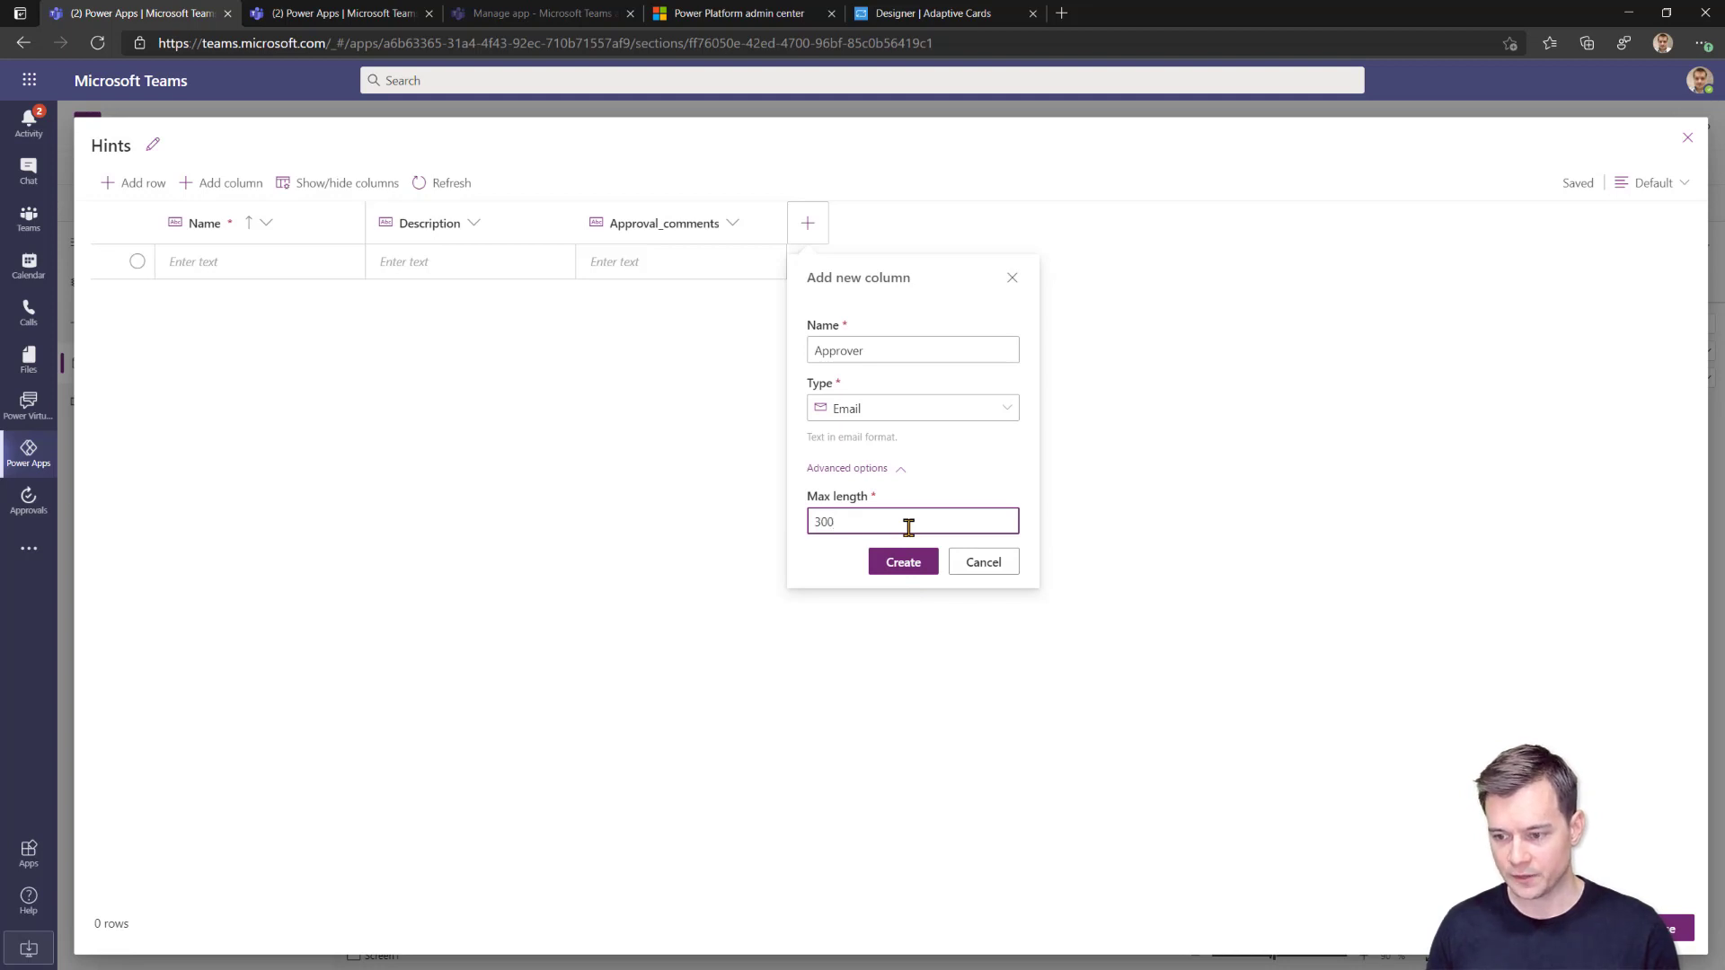
{"action": "left_click", "coordinate": [906, 563]}
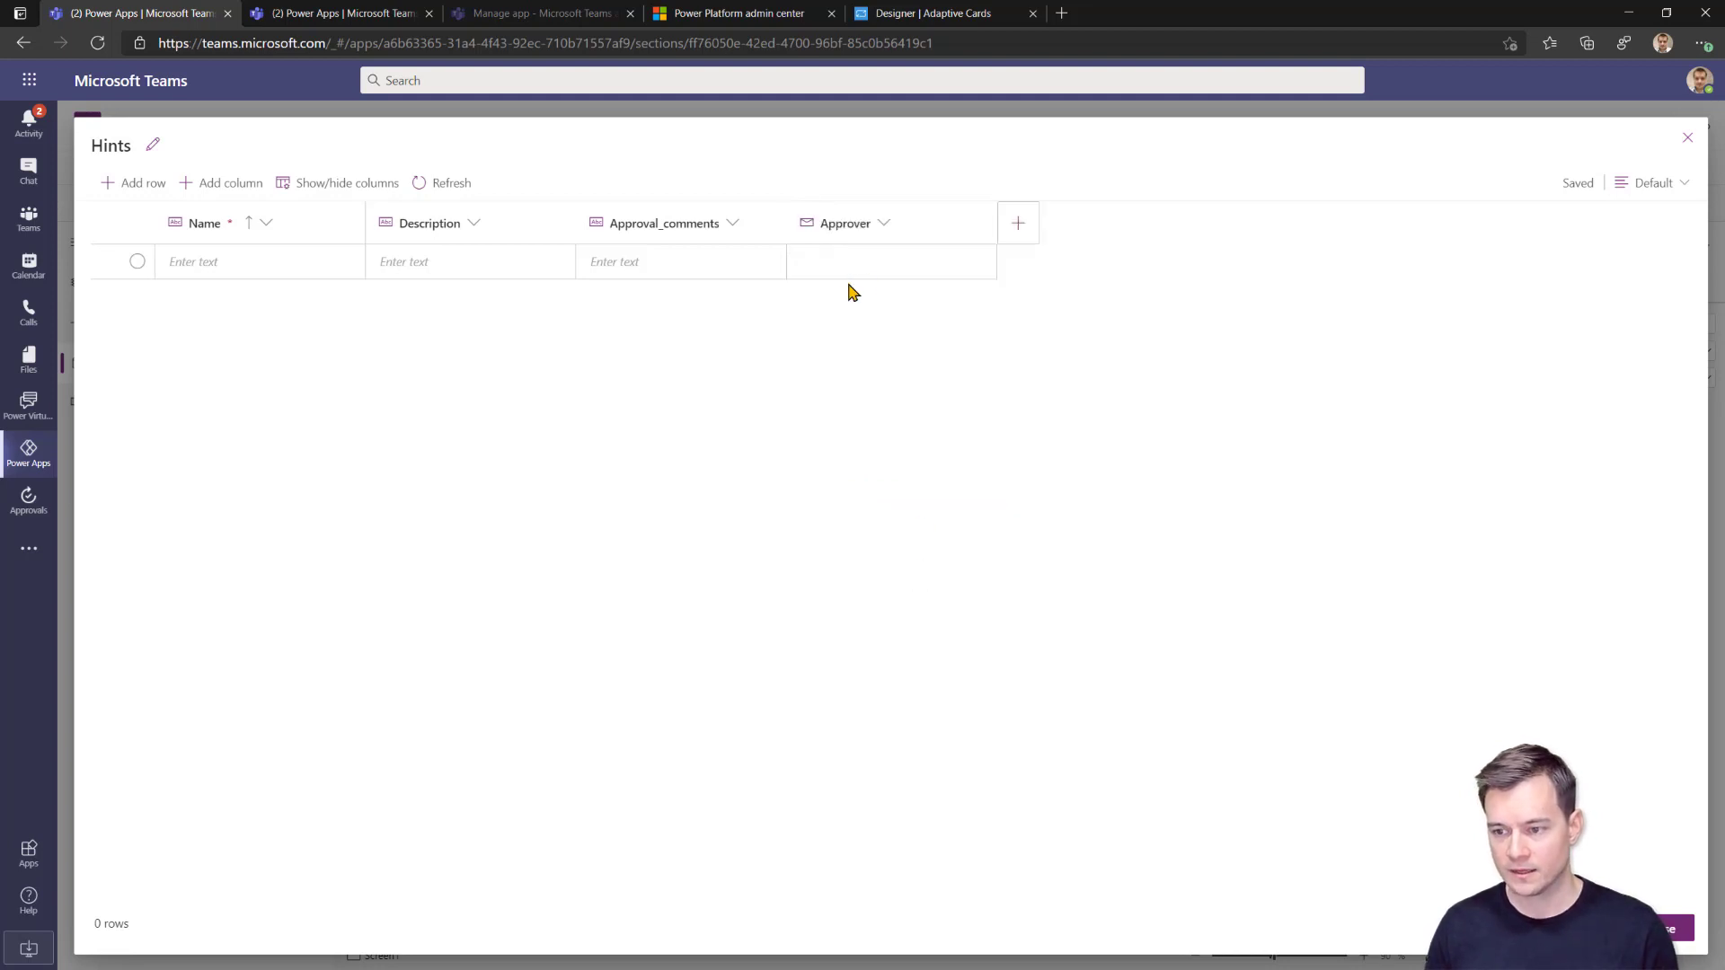
Define a new Auto number column named "HintID" in the Hints table, using a string prefixed number with the prefix "ID".
{"action": "left_click", "coordinate": [1020, 226]}
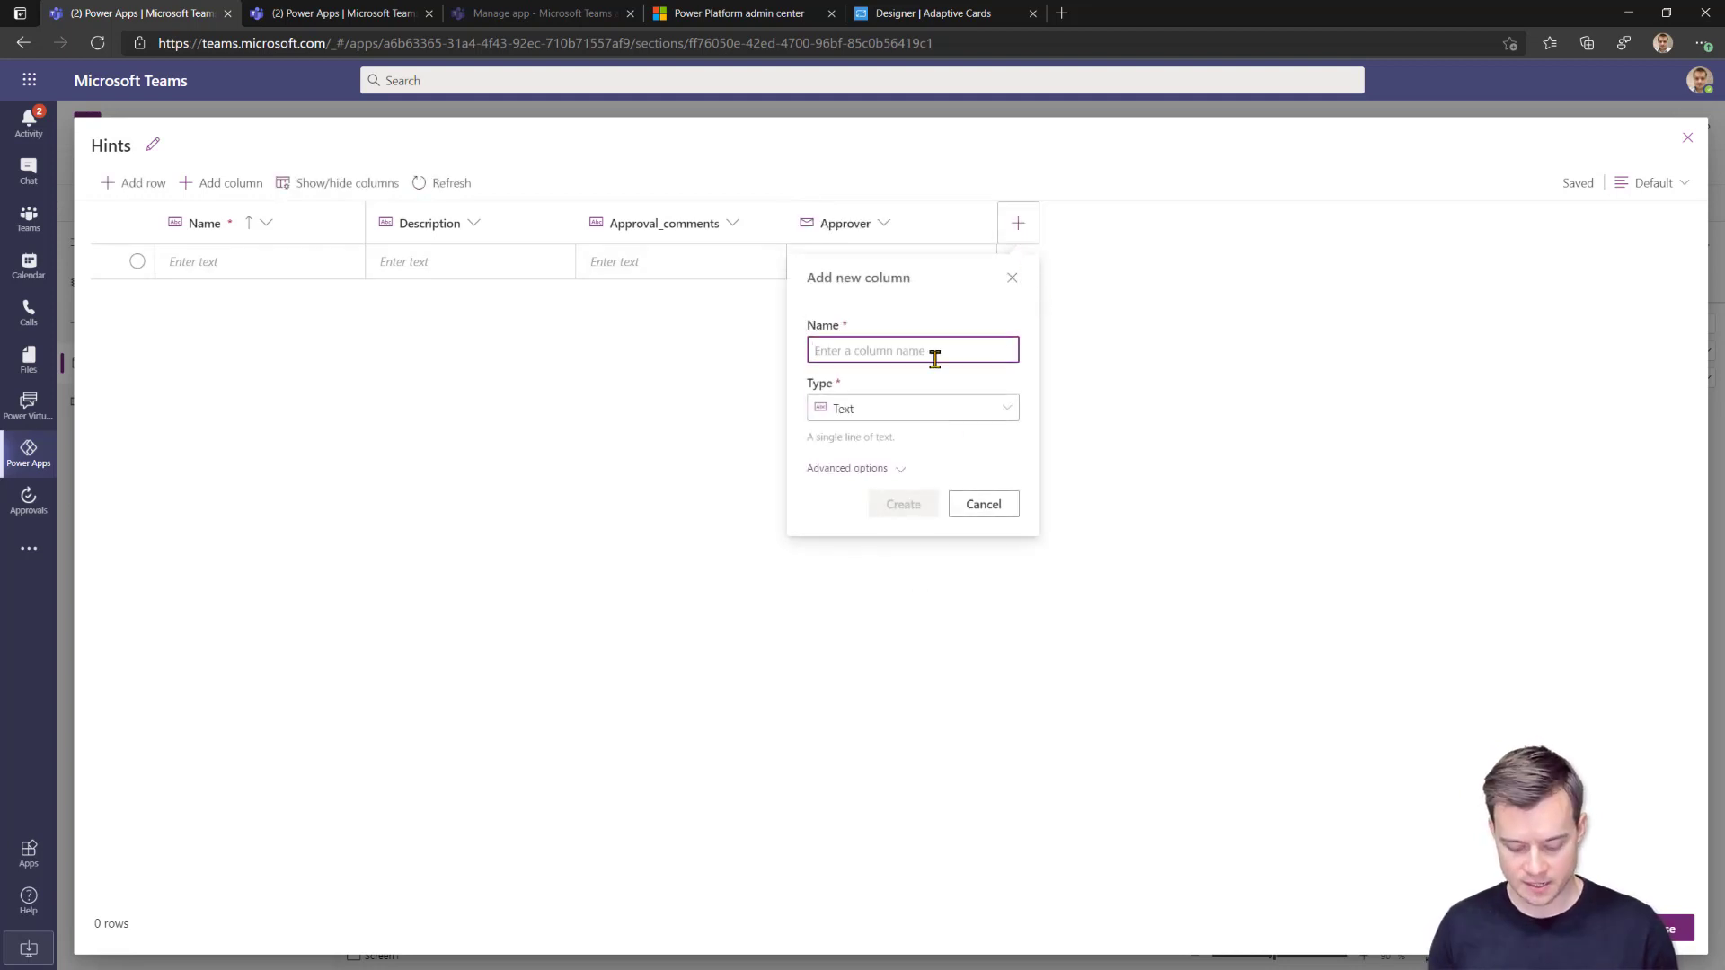
{"action": "type", "text": "Hintl"}
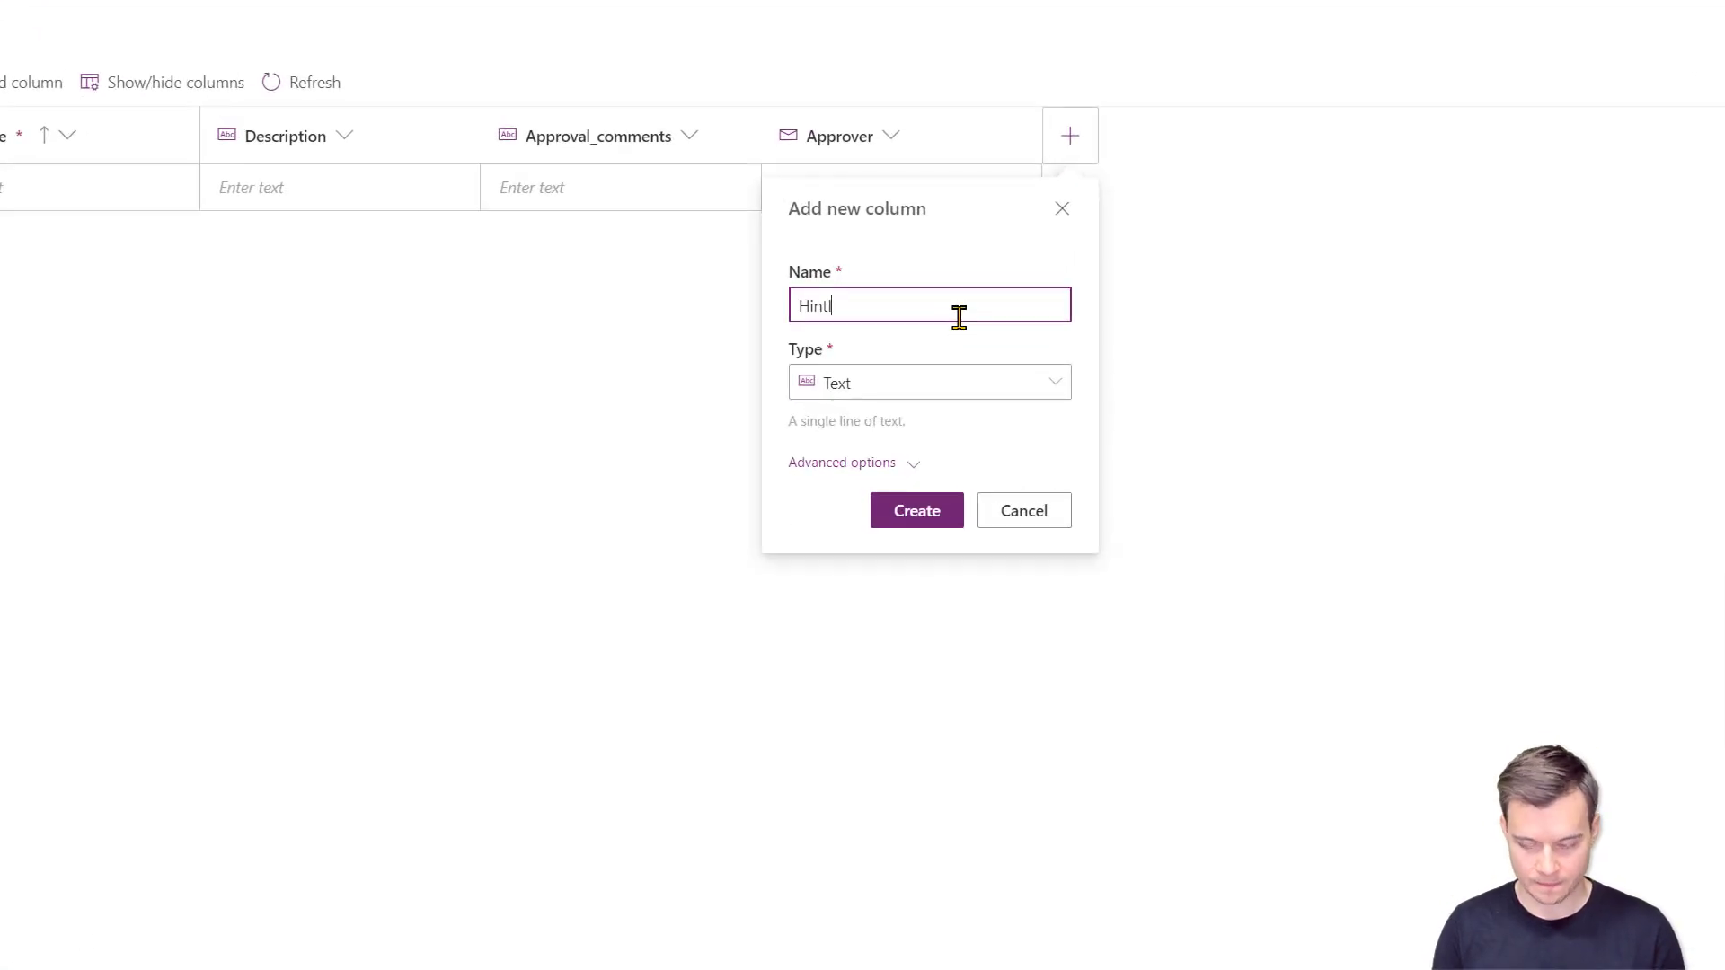
{"action": "type", "text": "D"}
{"action": "left_click", "coordinate": [988, 386]}
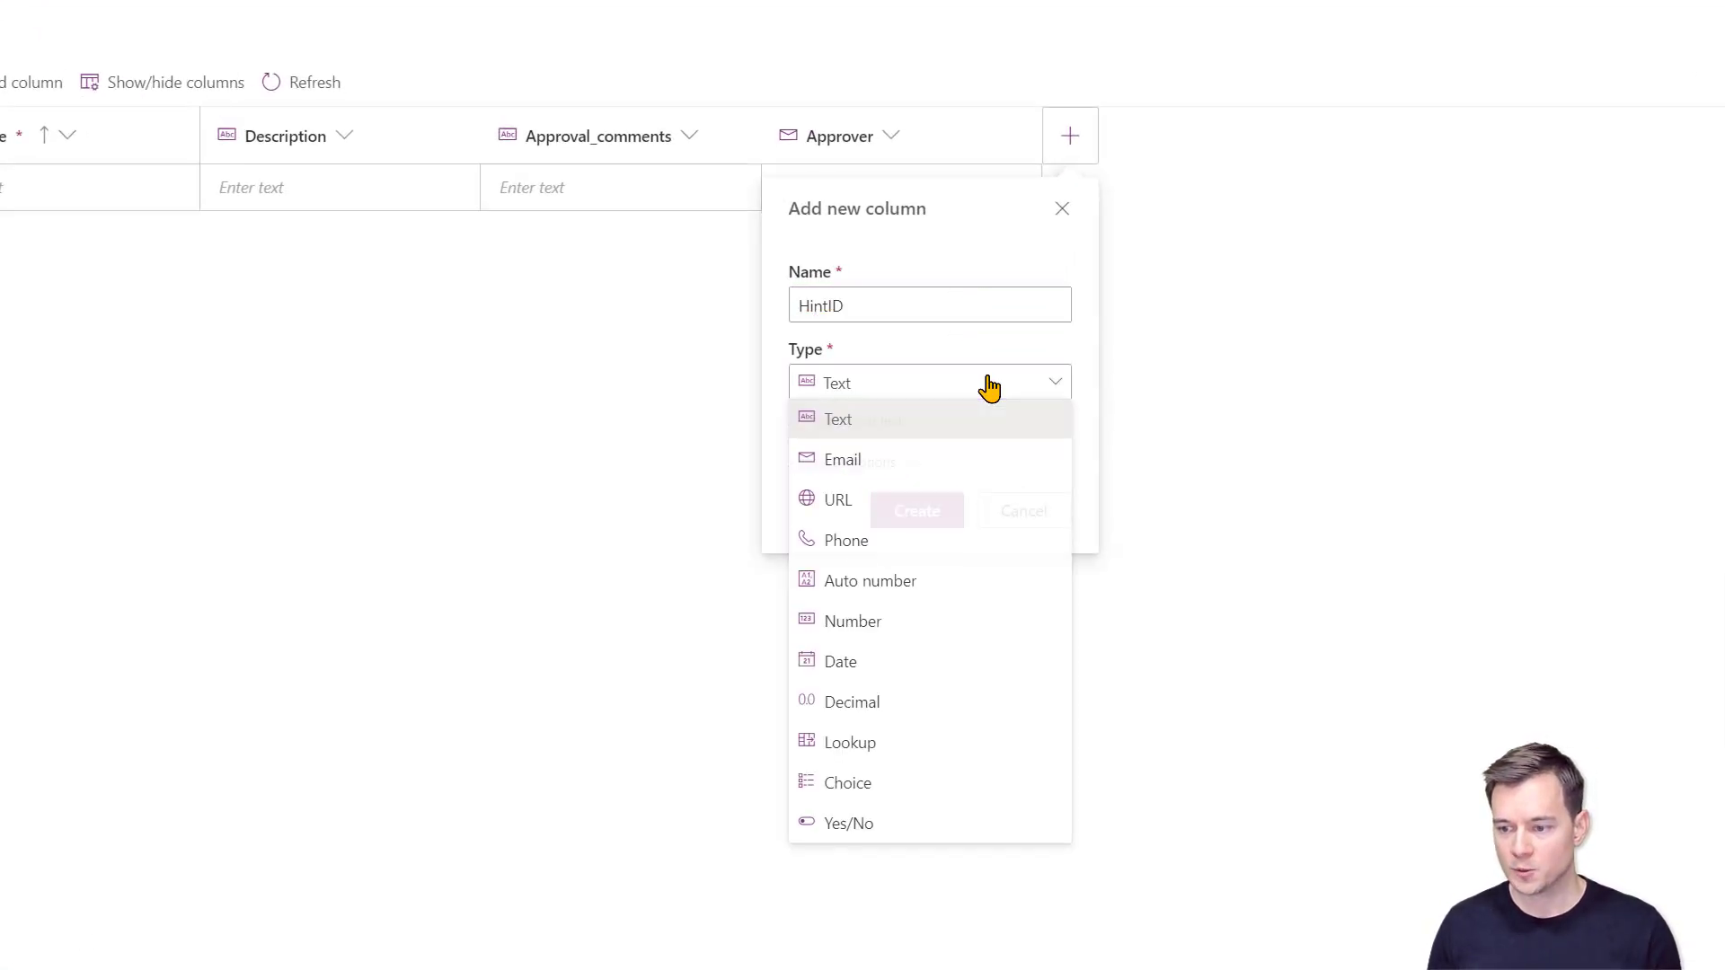
{"action": "left_click", "coordinate": [935, 582]}
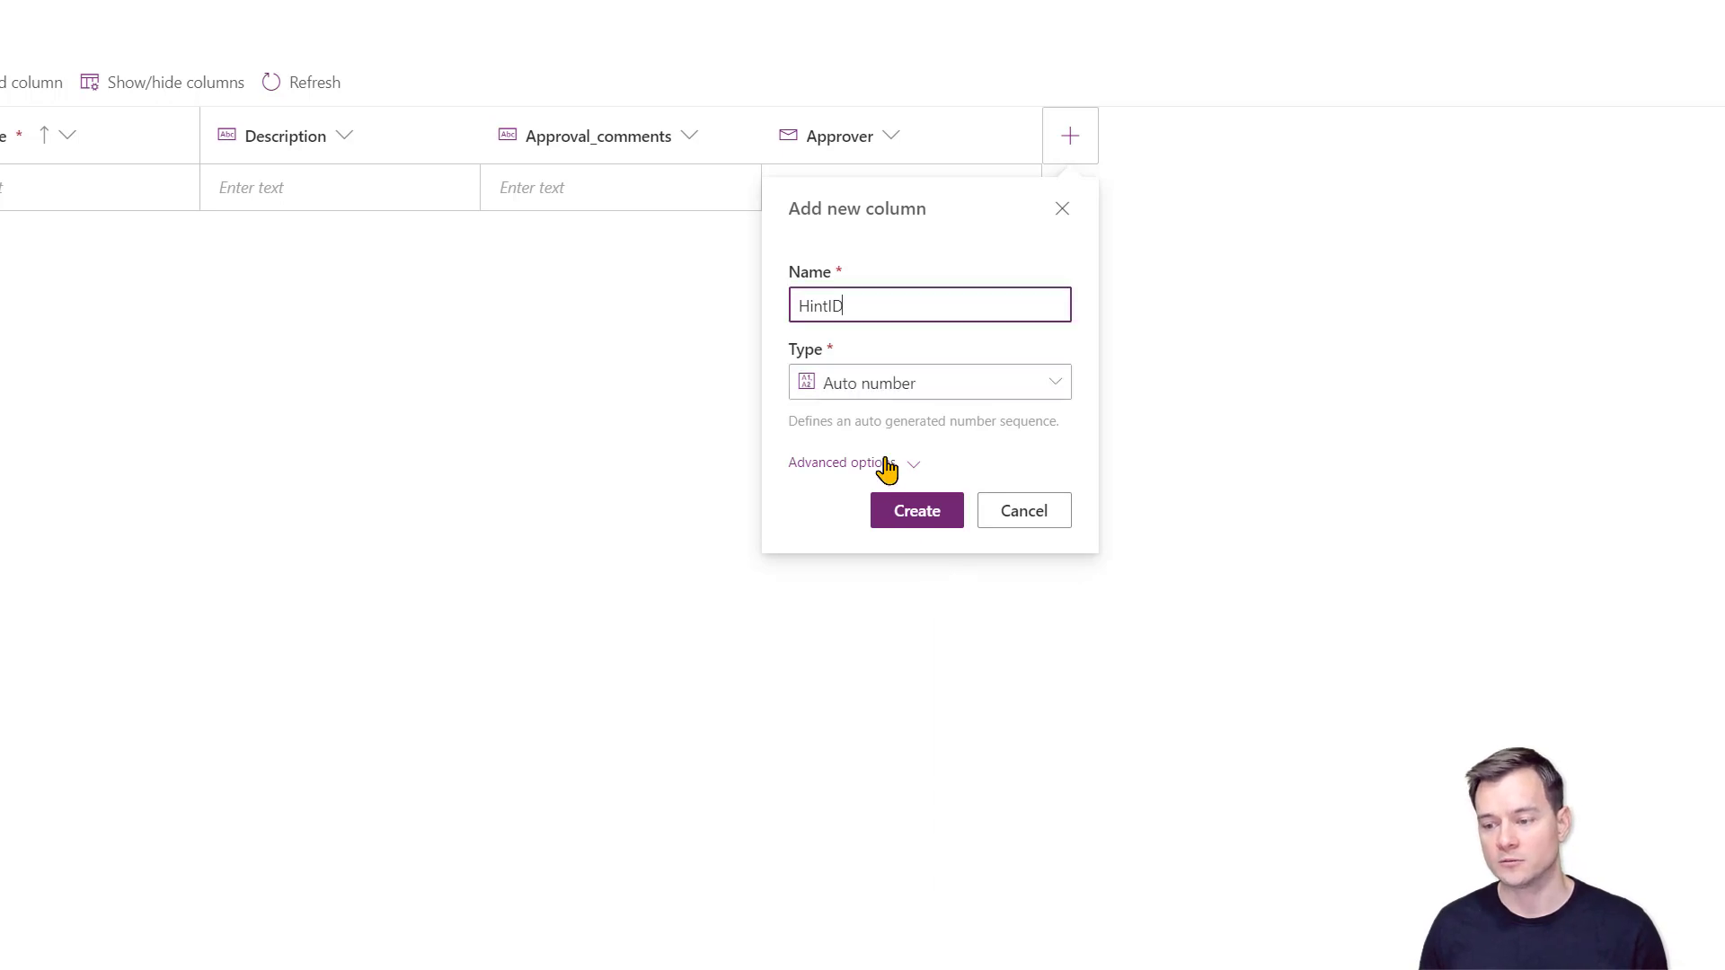
{"action": "left_click", "coordinate": [886, 463]}
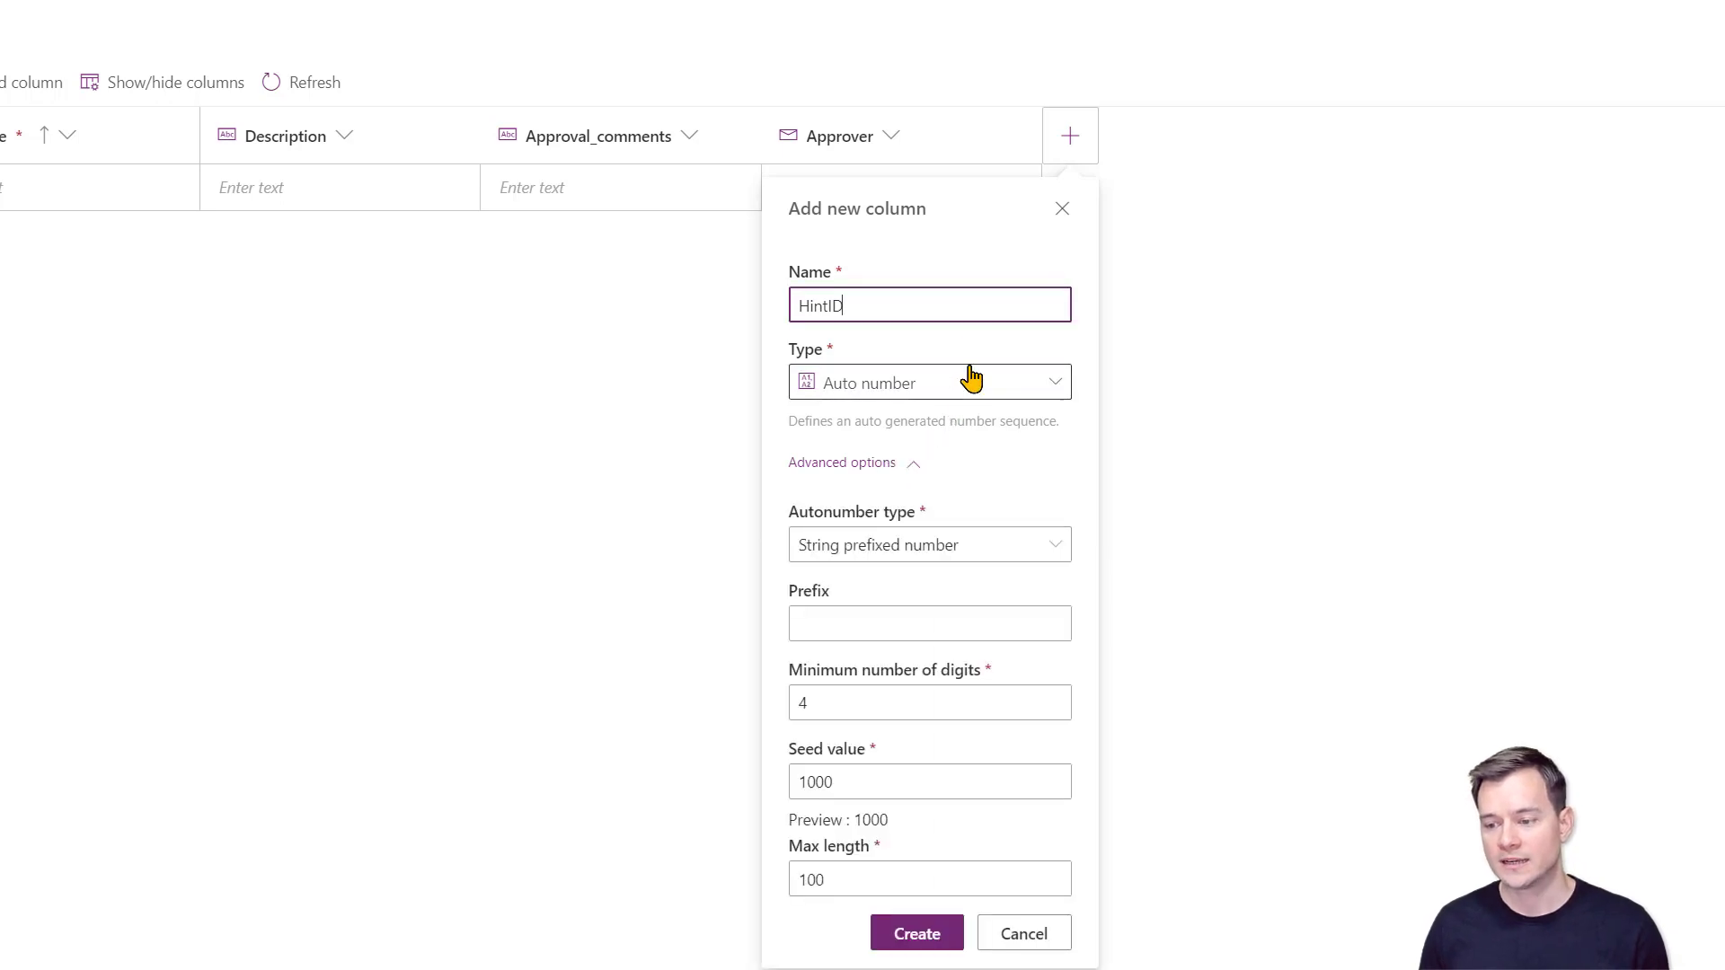
{"action": "left_click", "coordinate": [920, 629]}
{"action": "type", "text": "ID"}
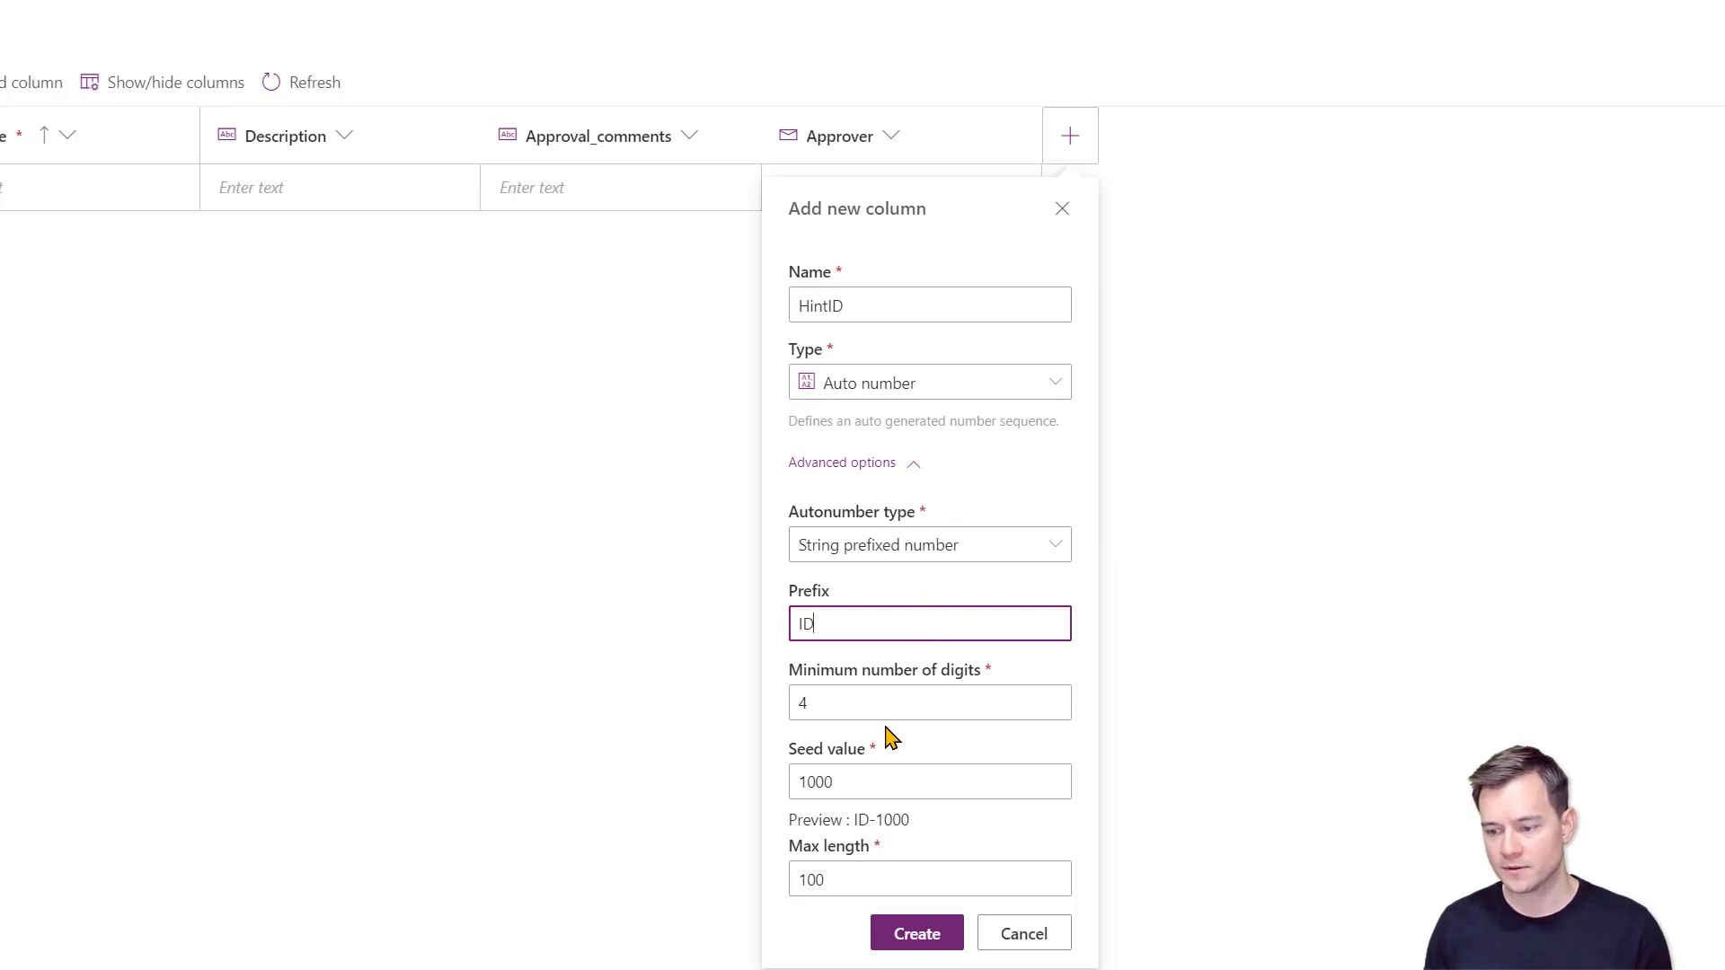
Set the HintID column's seed value to 1 and create the column.
{"action": "left_click_drag", "start_coordinate": [844, 781], "coordinate": [748, 775]}
{"action": "type", "text": "0"}
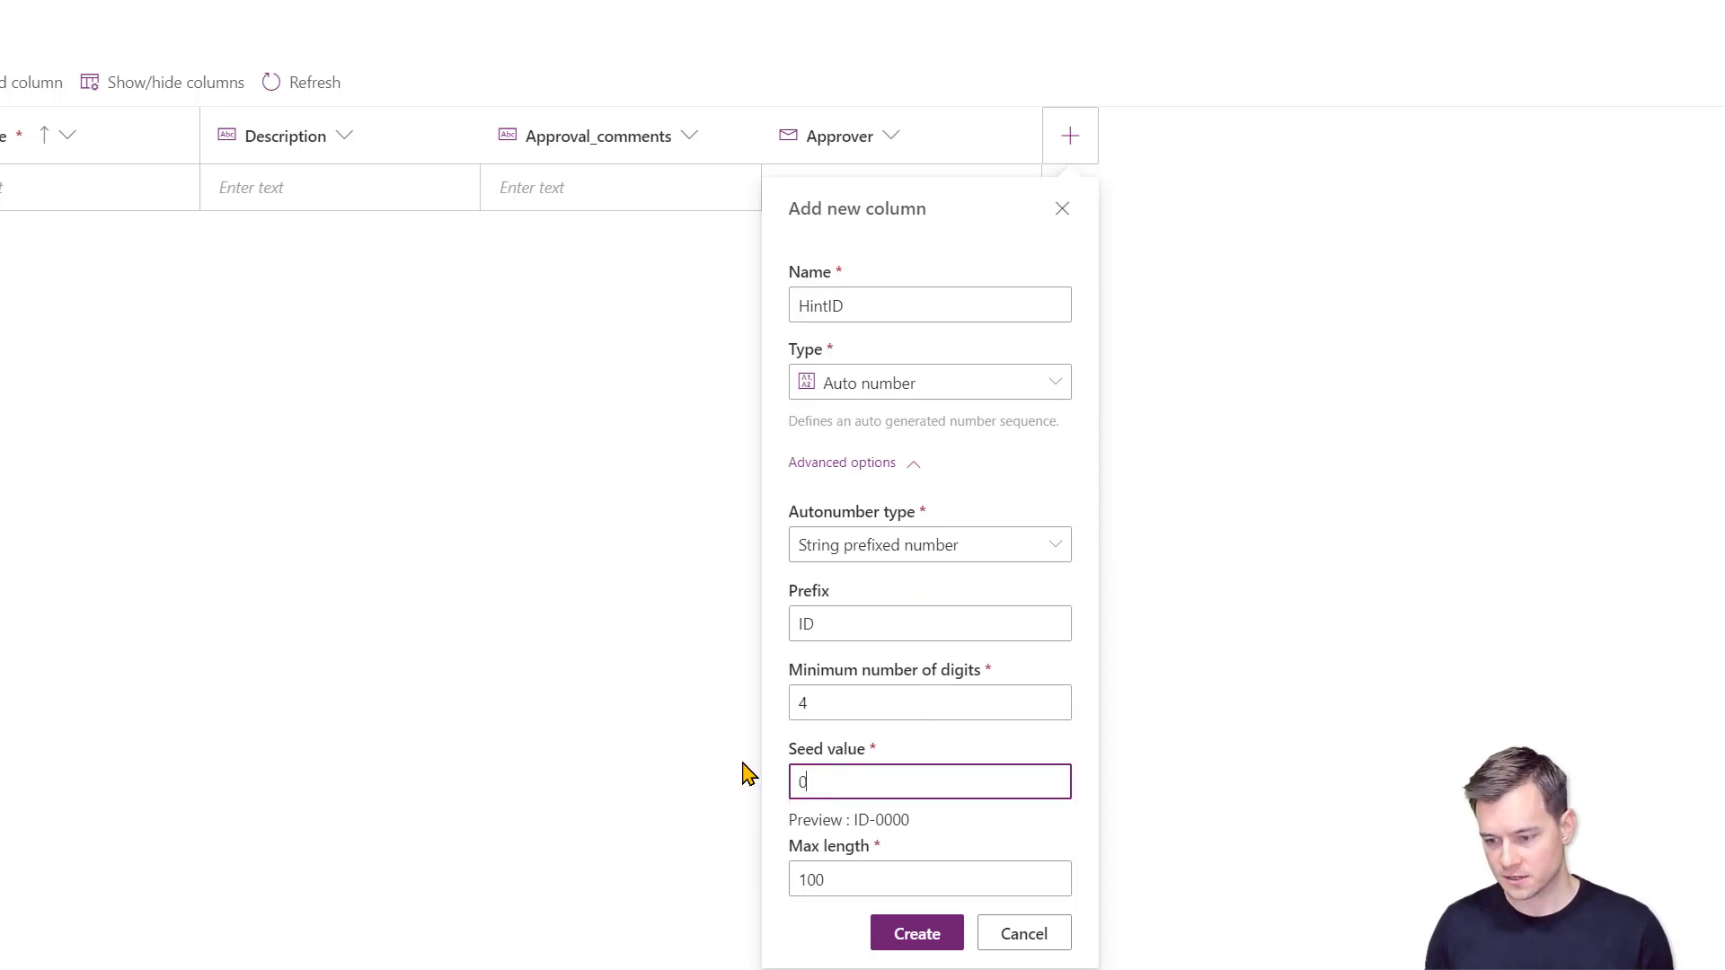
{"action": "left_click", "coordinate": [885, 876]}
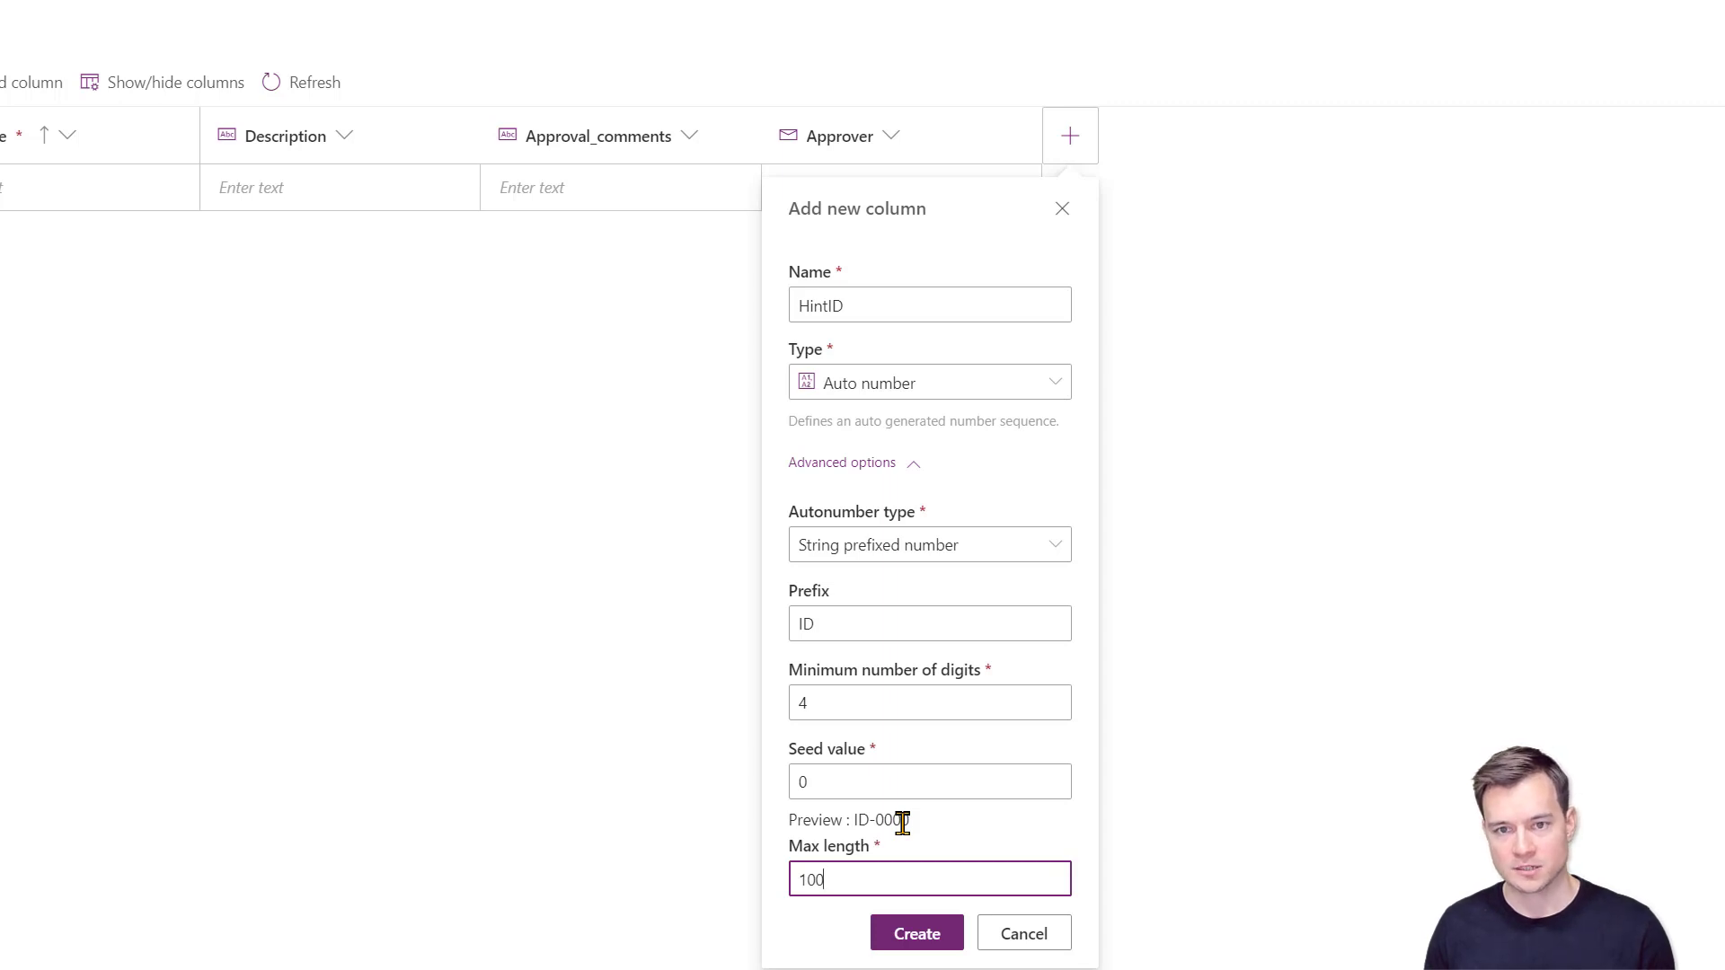
{"action": "key", "text": "shift+Tab"}
{"action": "type", "text": "1"}
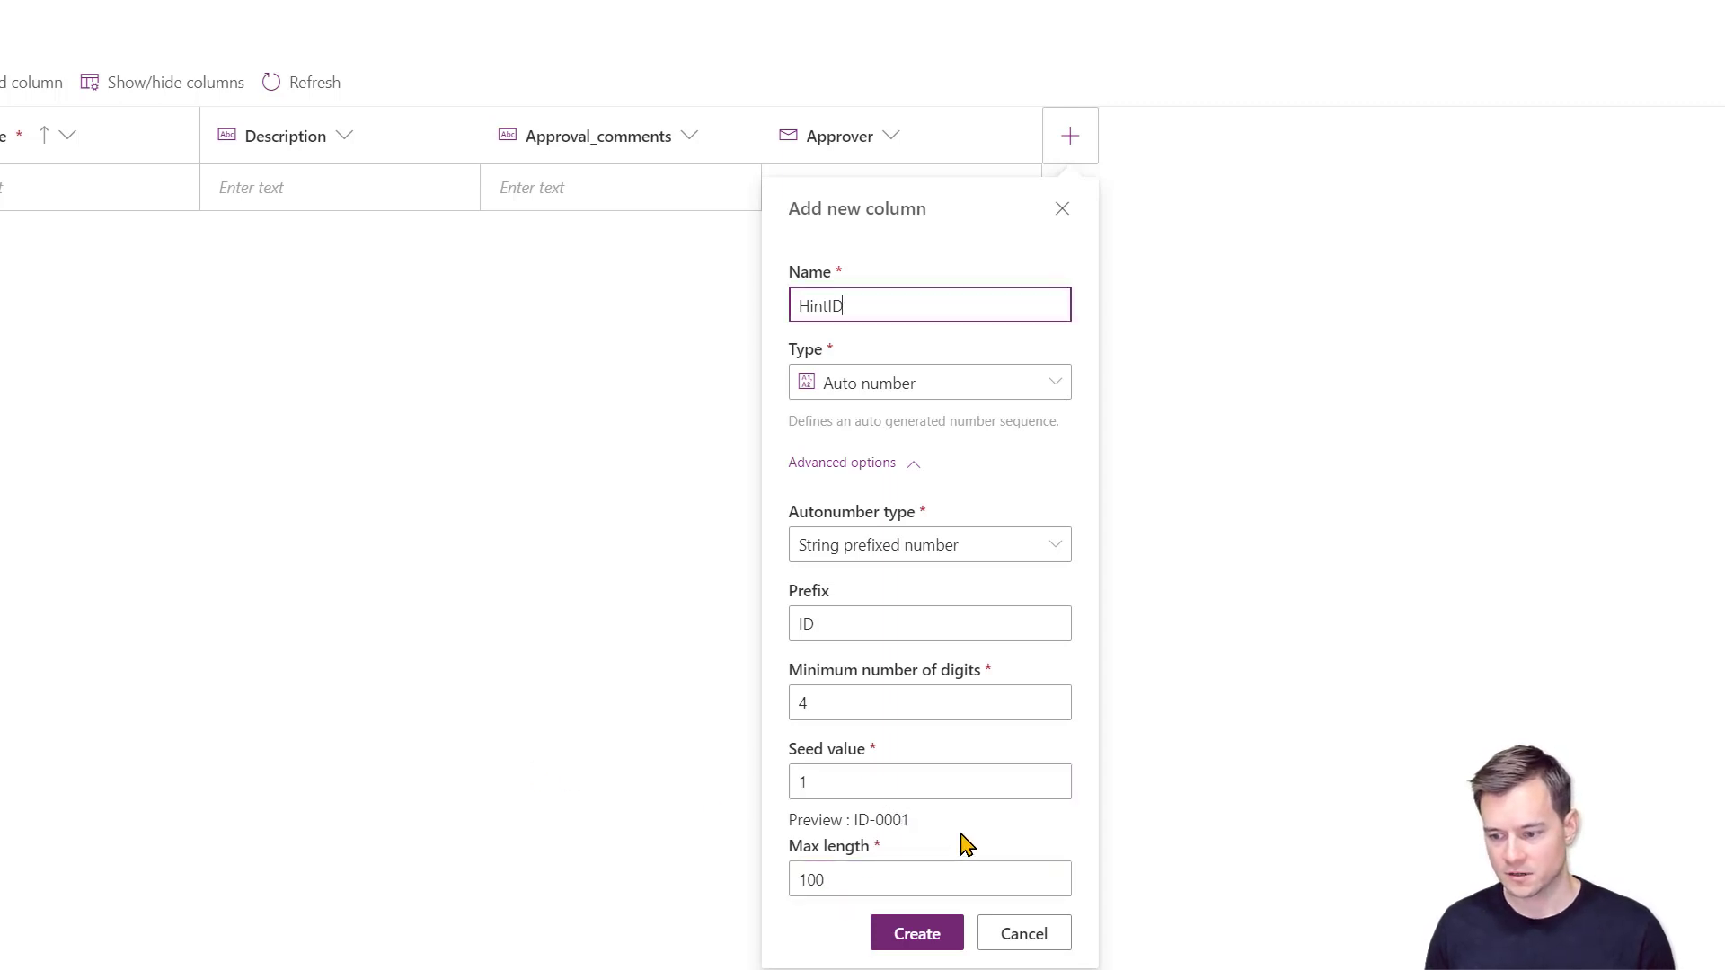
{"action": "left_click", "coordinate": [935, 934]}
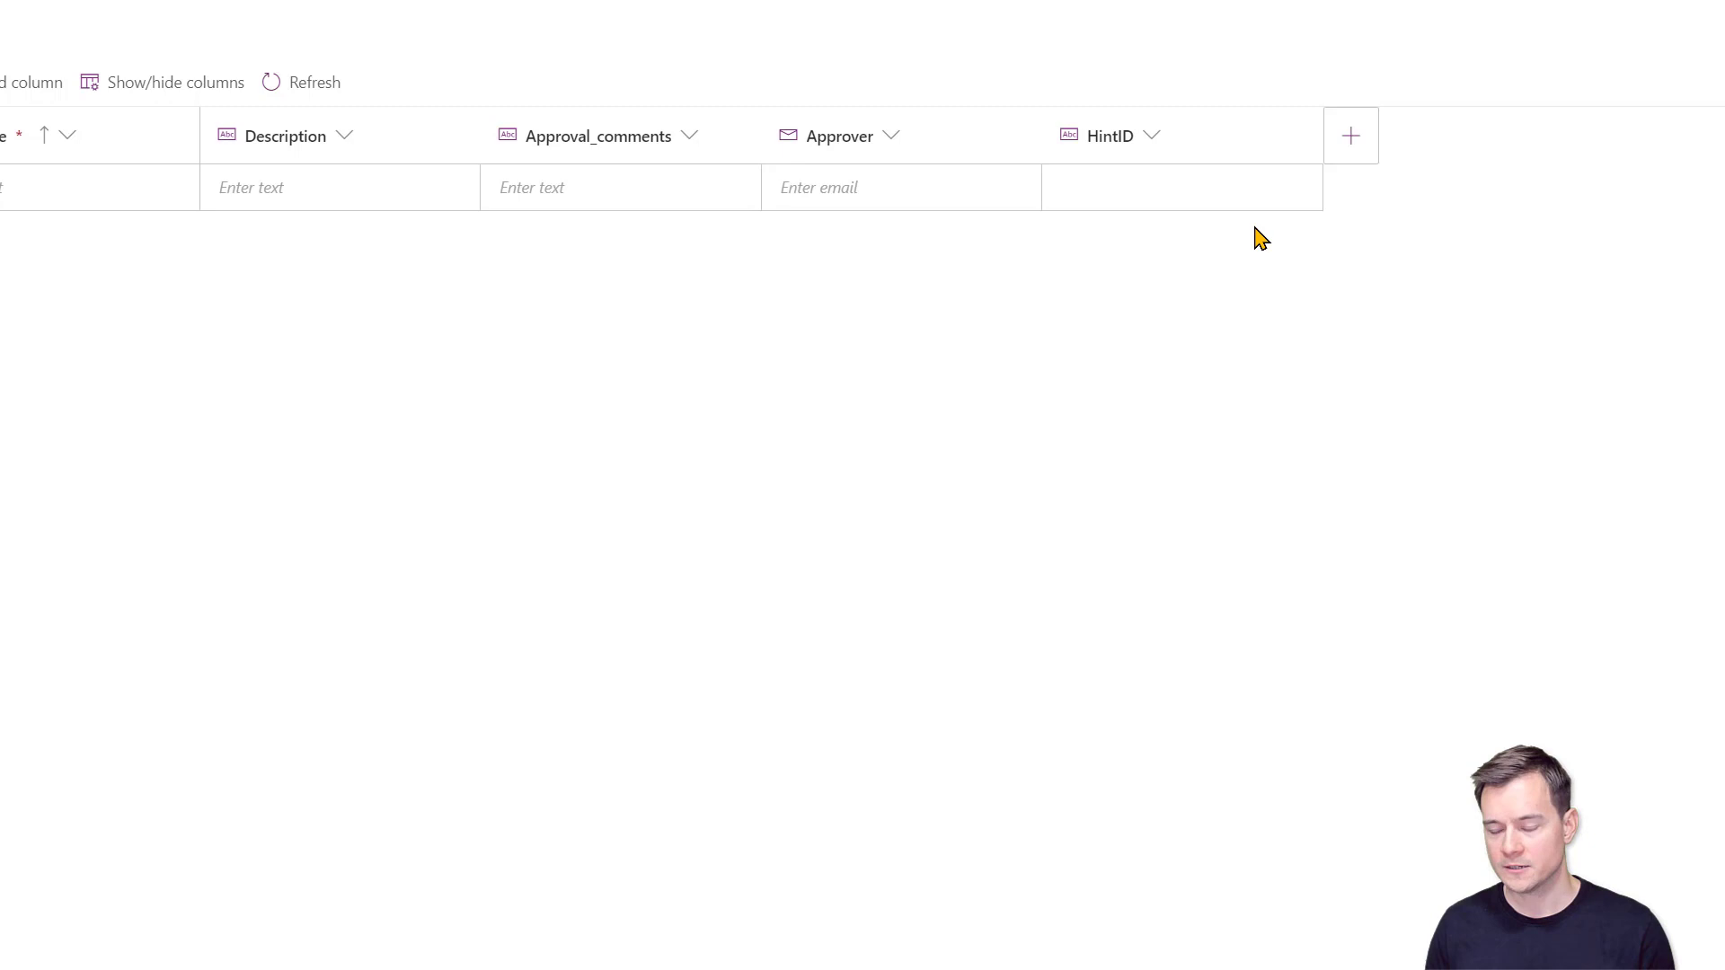
Define a new Choice-type column named "Status" in the Hints table, with a green first choice named "Approved".
{"action": "left_click", "coordinate": [1352, 149]}
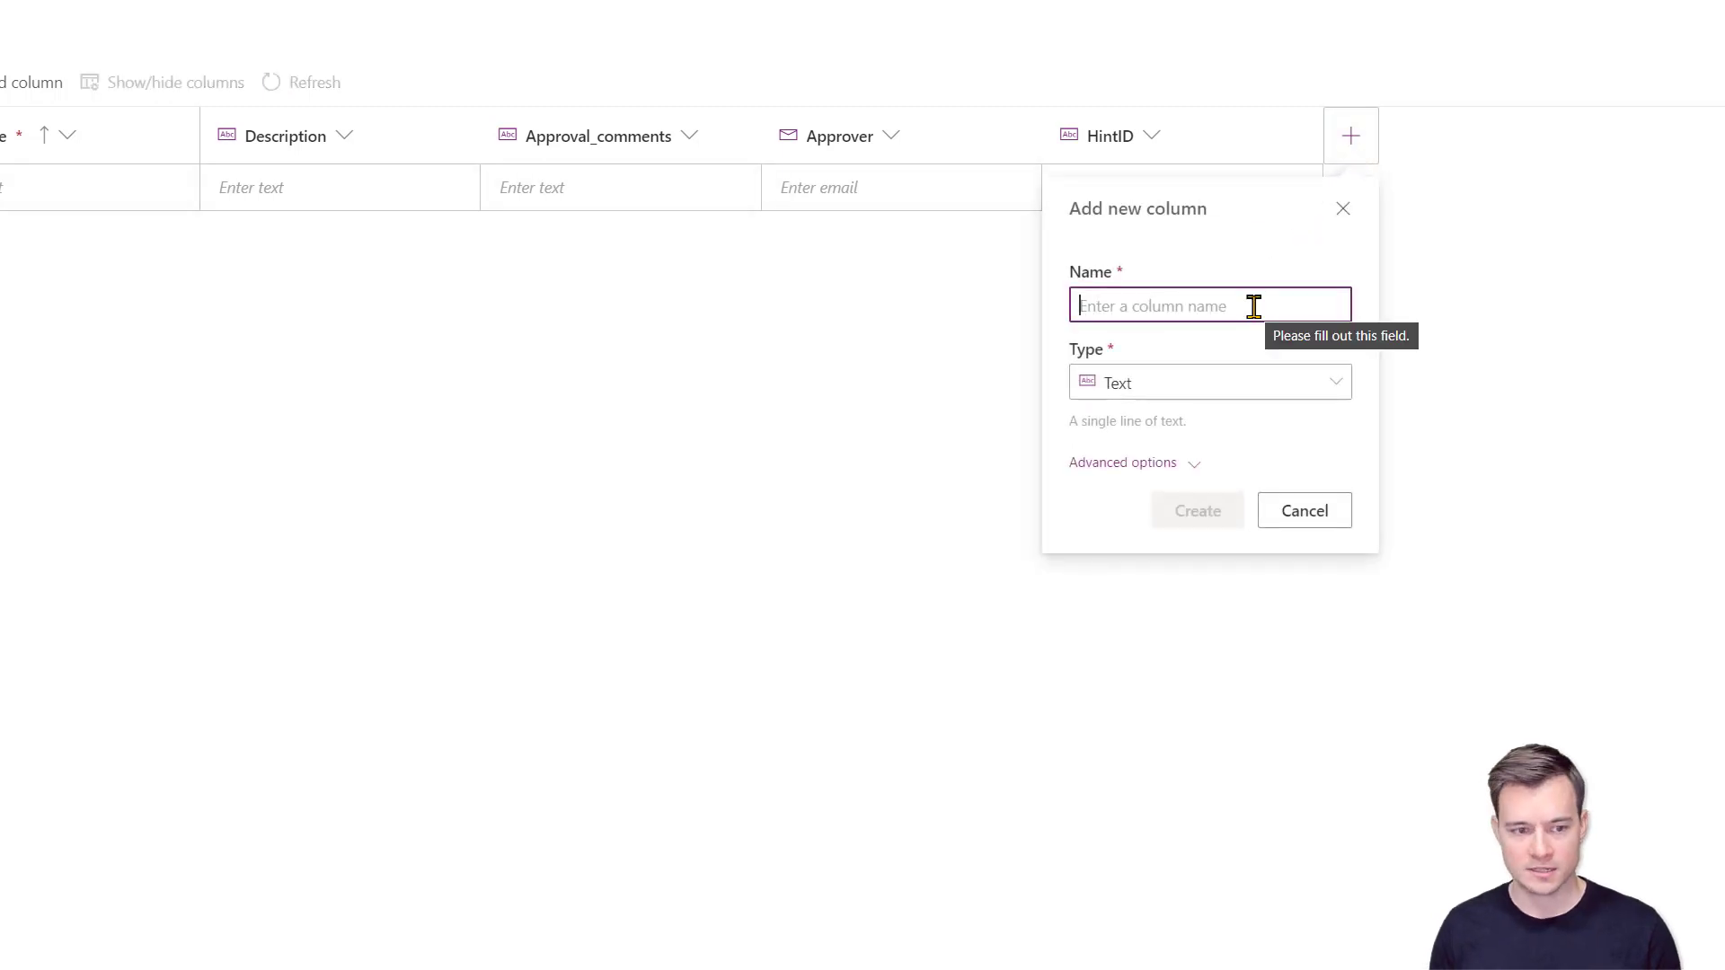
{"action": "type", "text": "Status"}
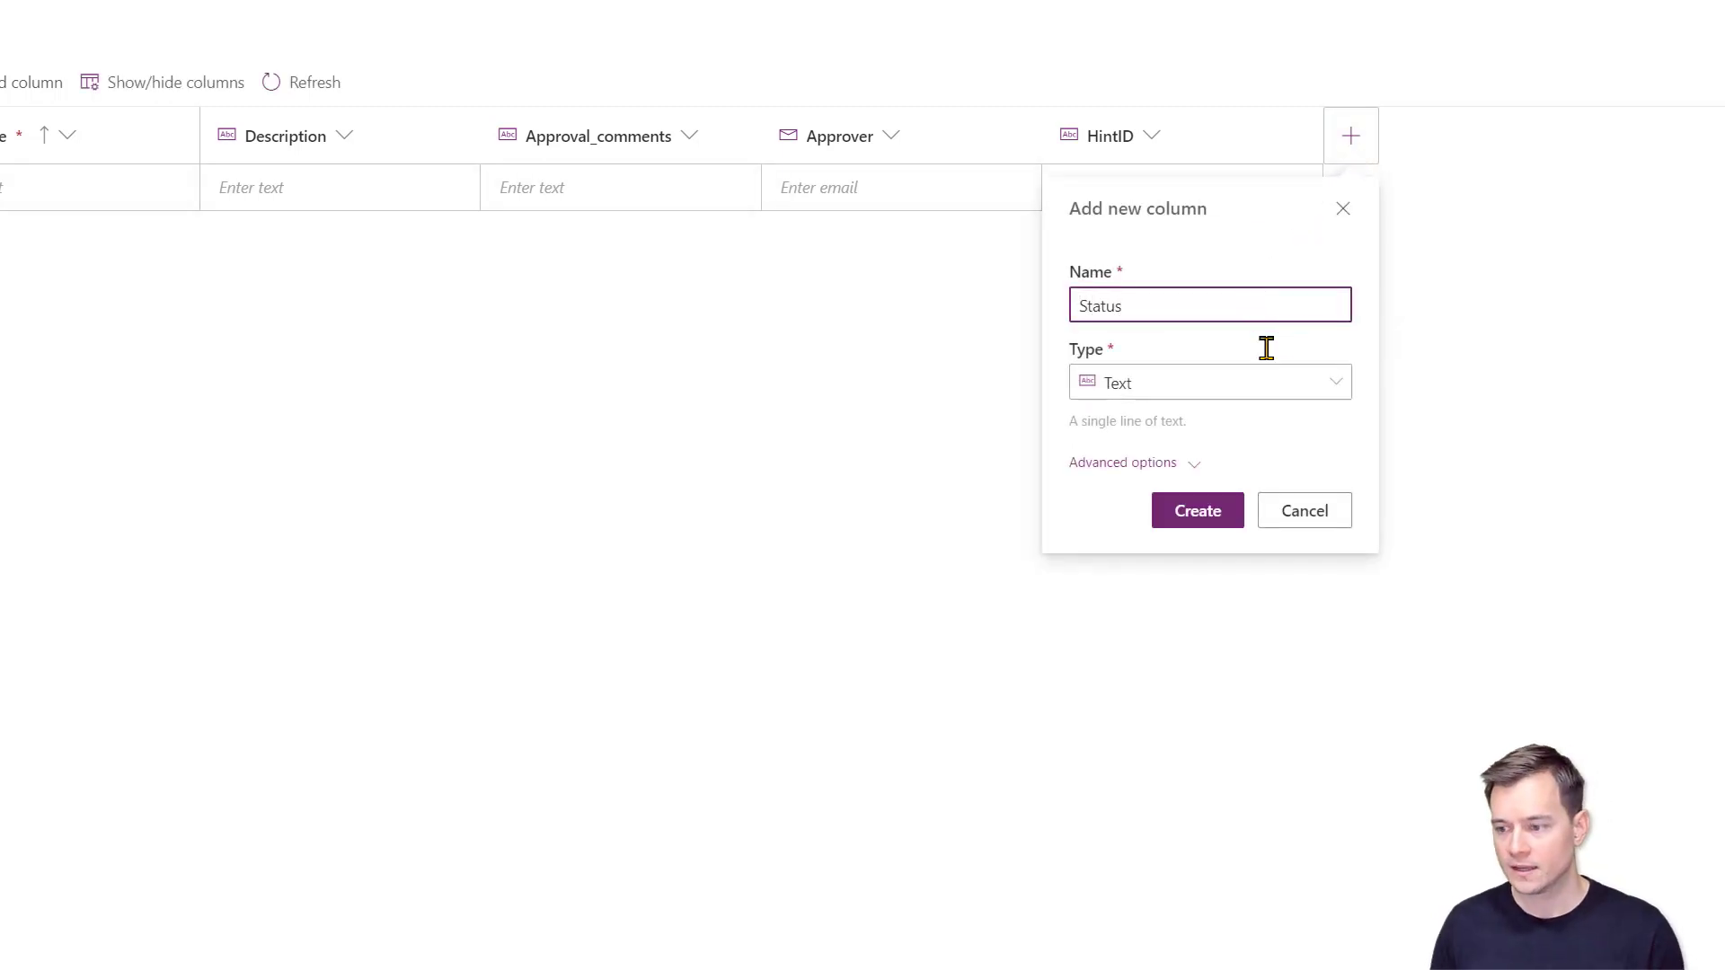
{"action": "left_click", "coordinate": [1267, 384]}
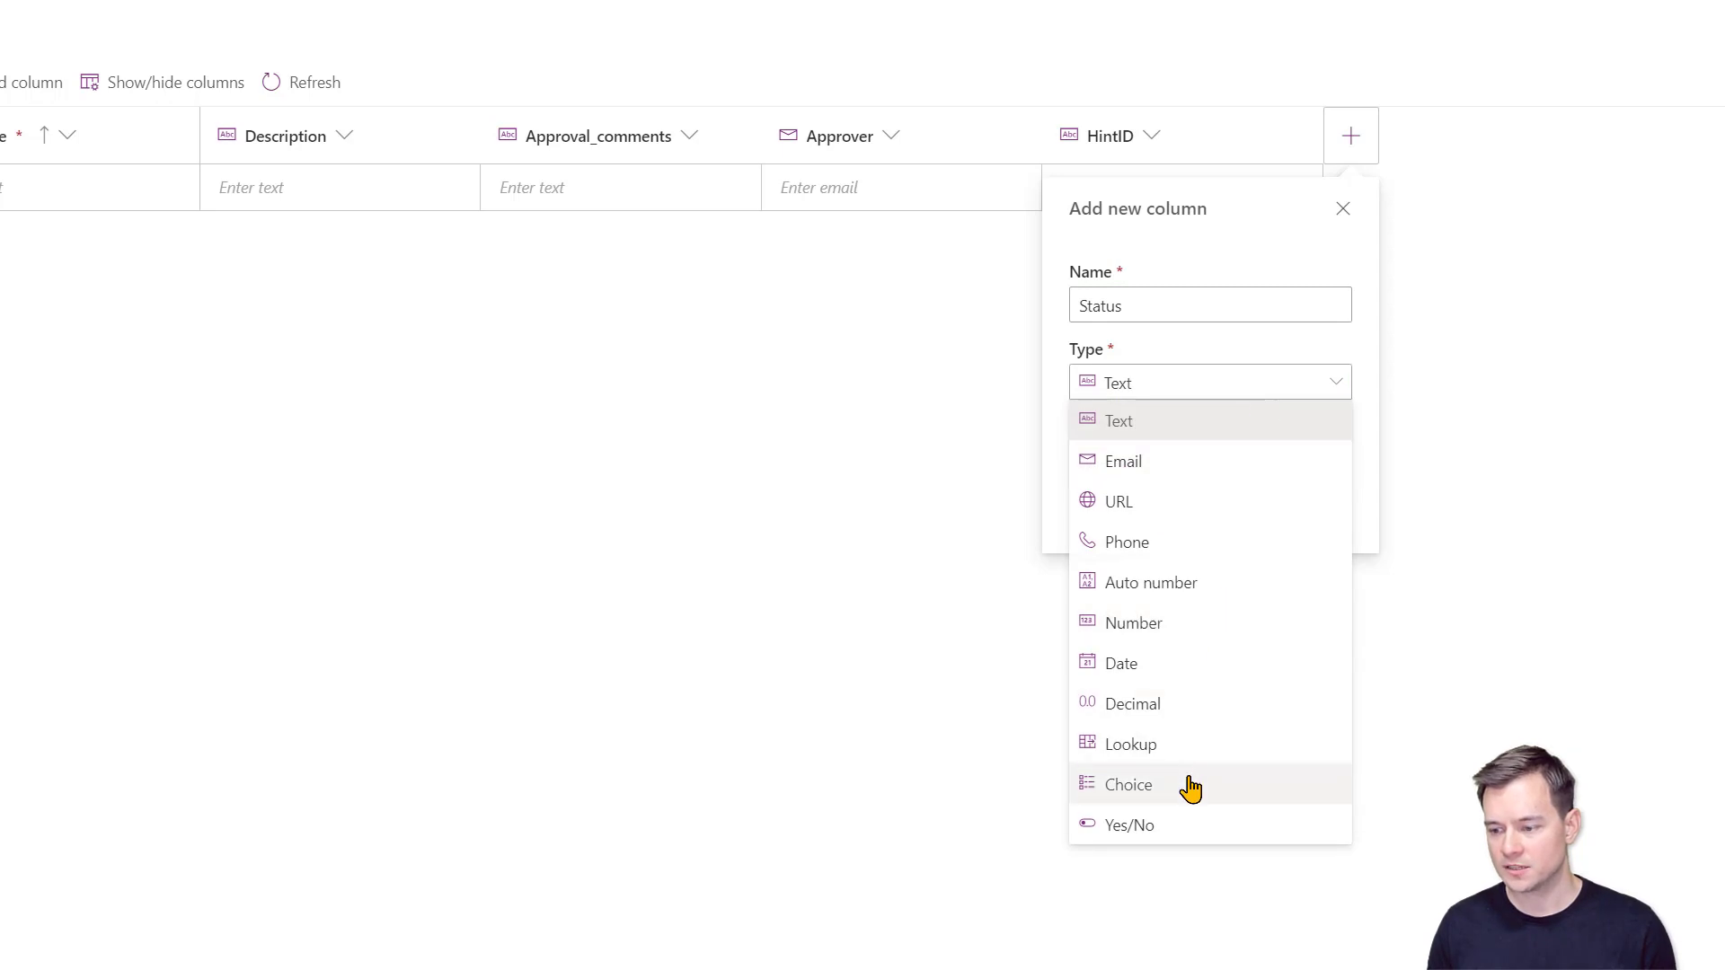
{"action": "left_click", "coordinate": [1191, 788]}
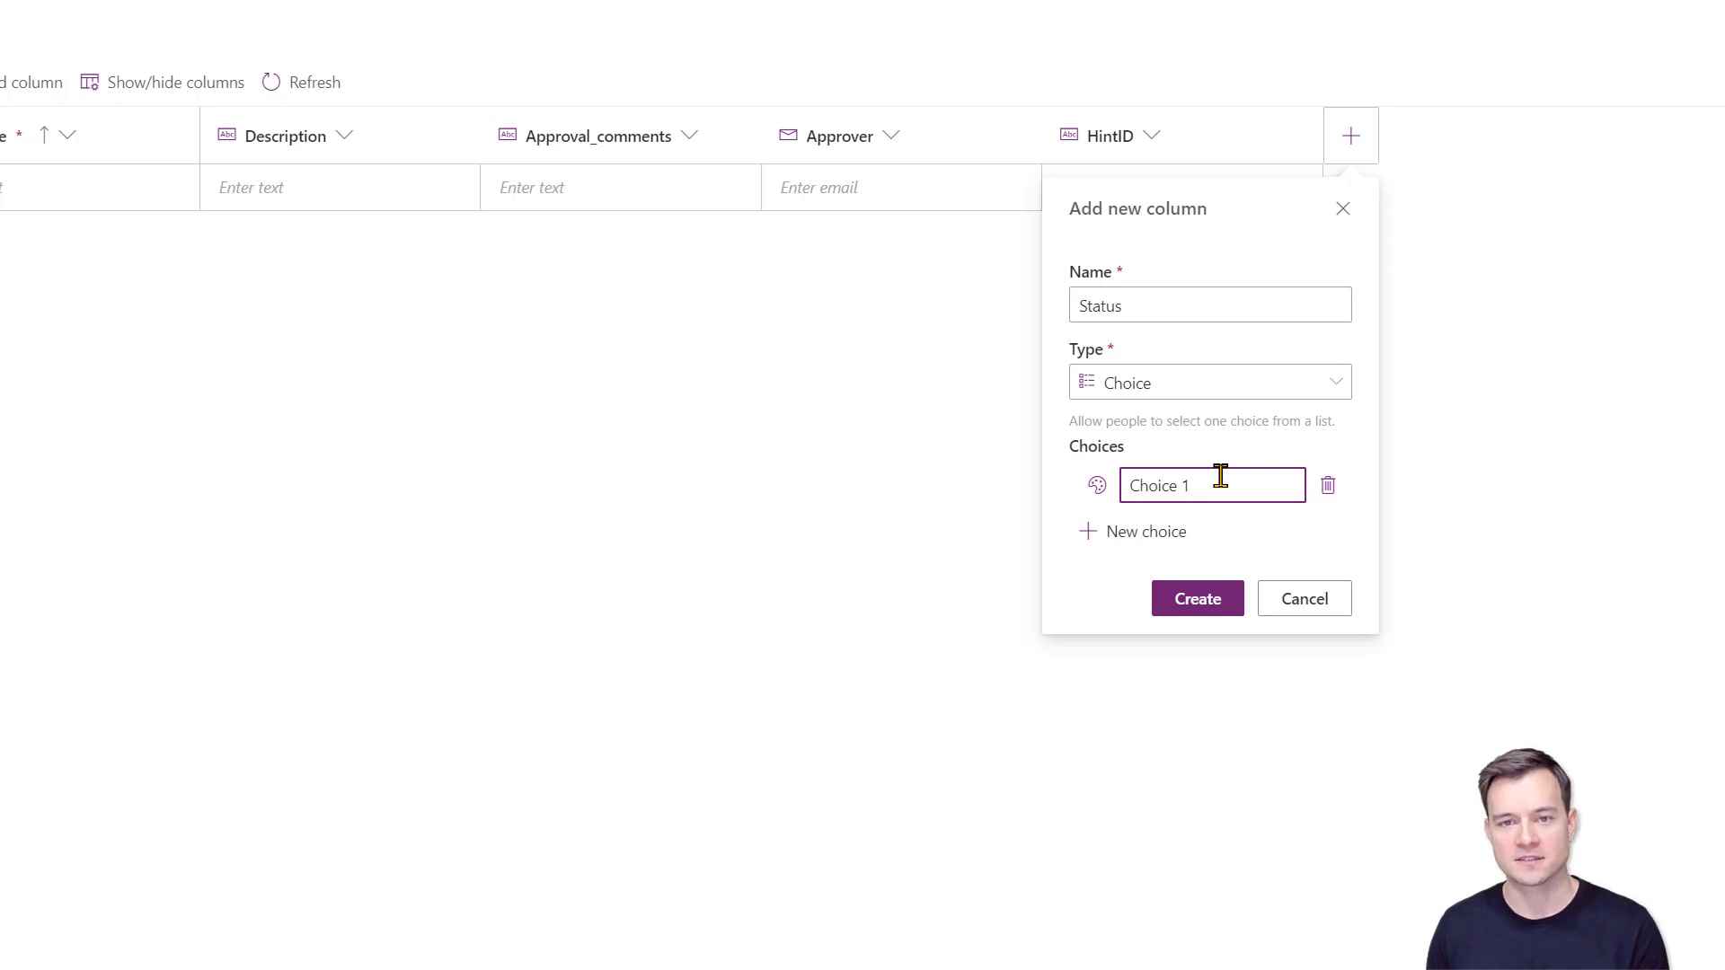
{"action": "left_click", "coordinate": [1096, 490]}
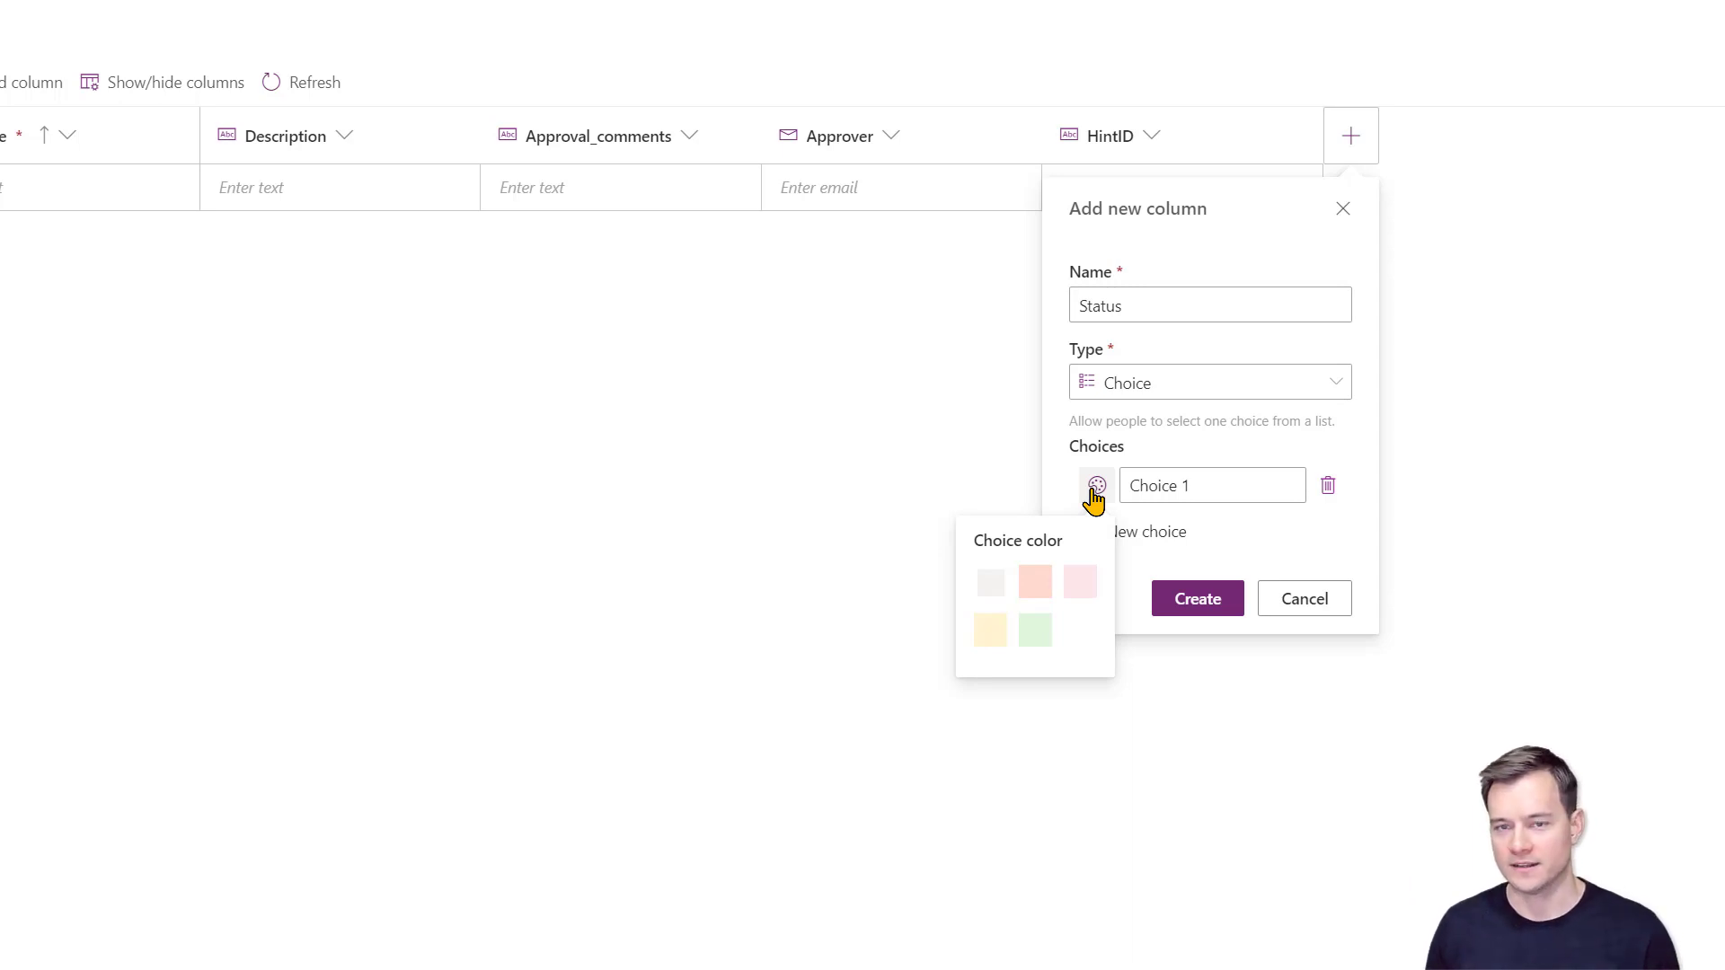
{"action": "left_click", "coordinate": [1036, 632]}
{"action": "left_click", "coordinate": [1228, 474]}
{"action": "type", "text": "Approved"}
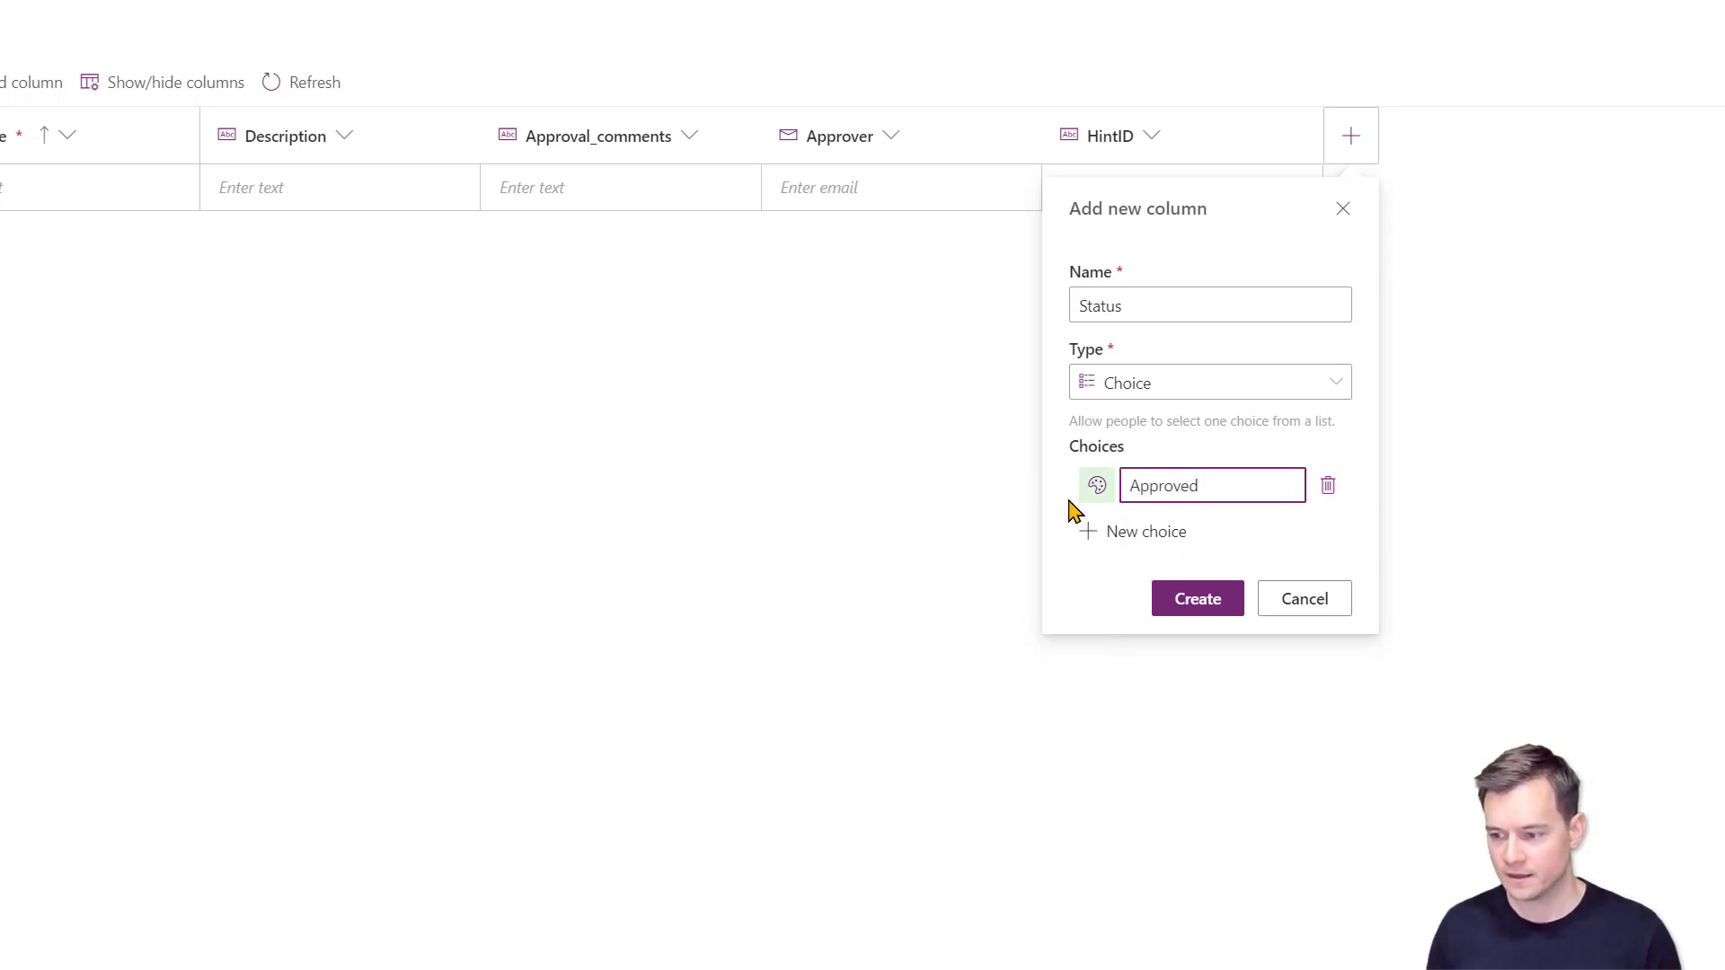
Add a second choice named "Rejected" to the Status column and colour it red.
{"action": "left_click", "coordinate": [1123, 532]}
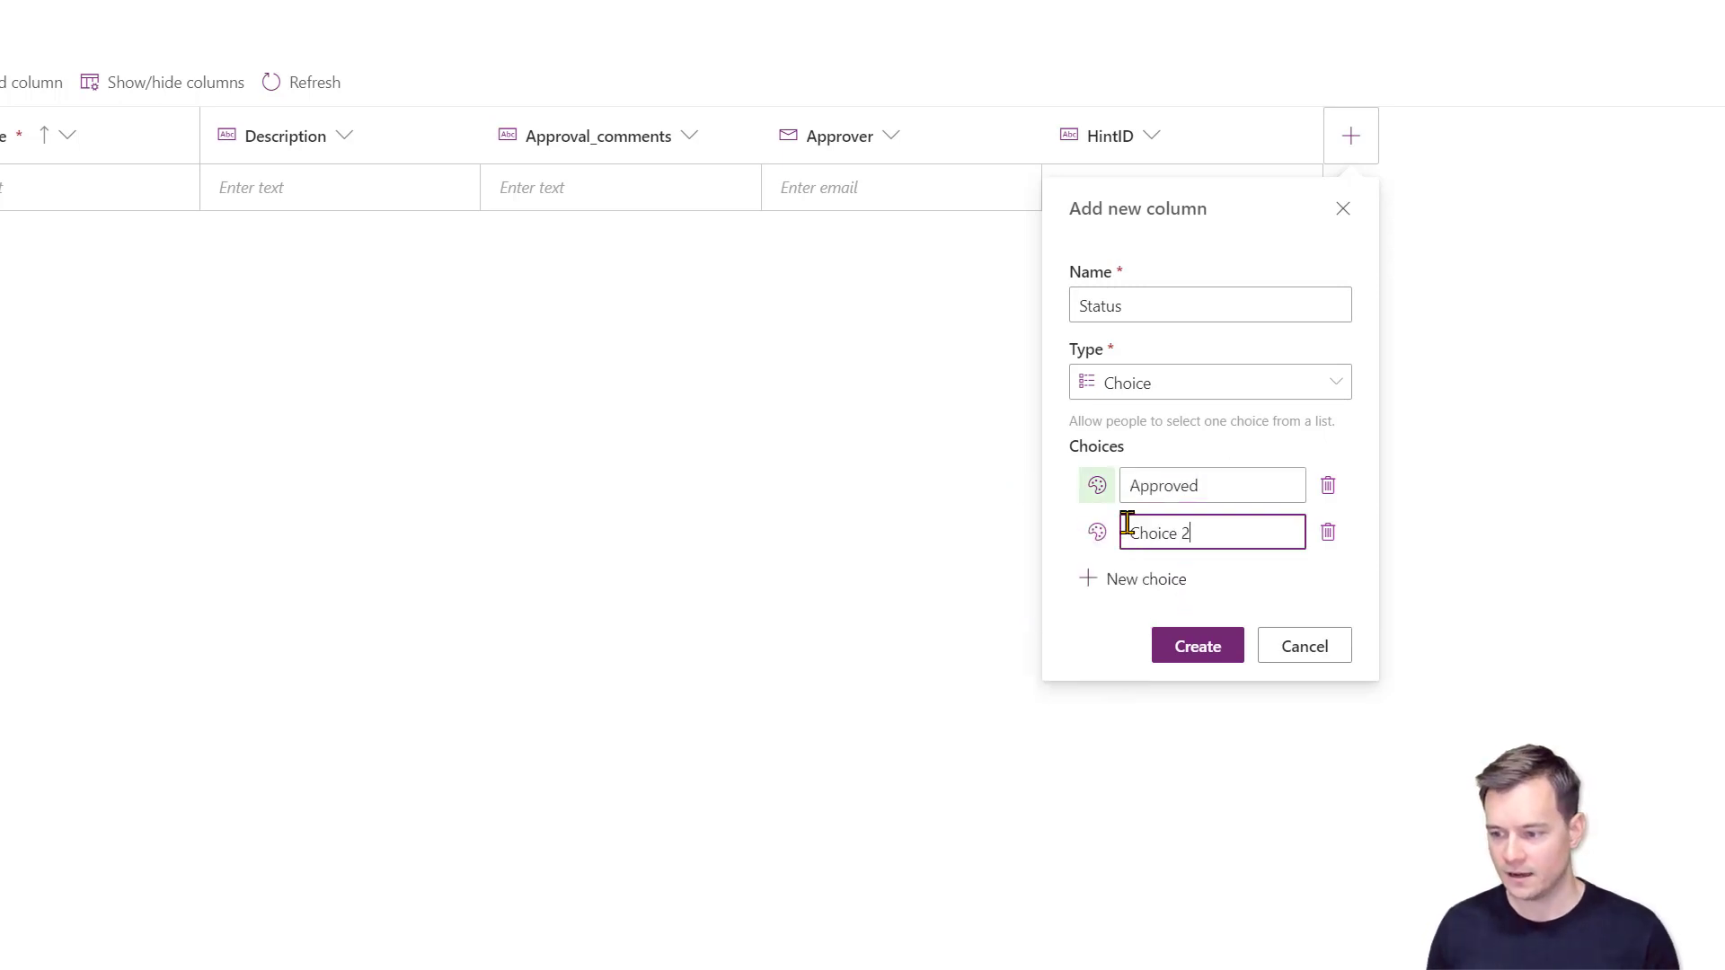
{"action": "left_click", "coordinate": [1096, 534]}
{"action": "left_click", "coordinate": [1035, 629]}
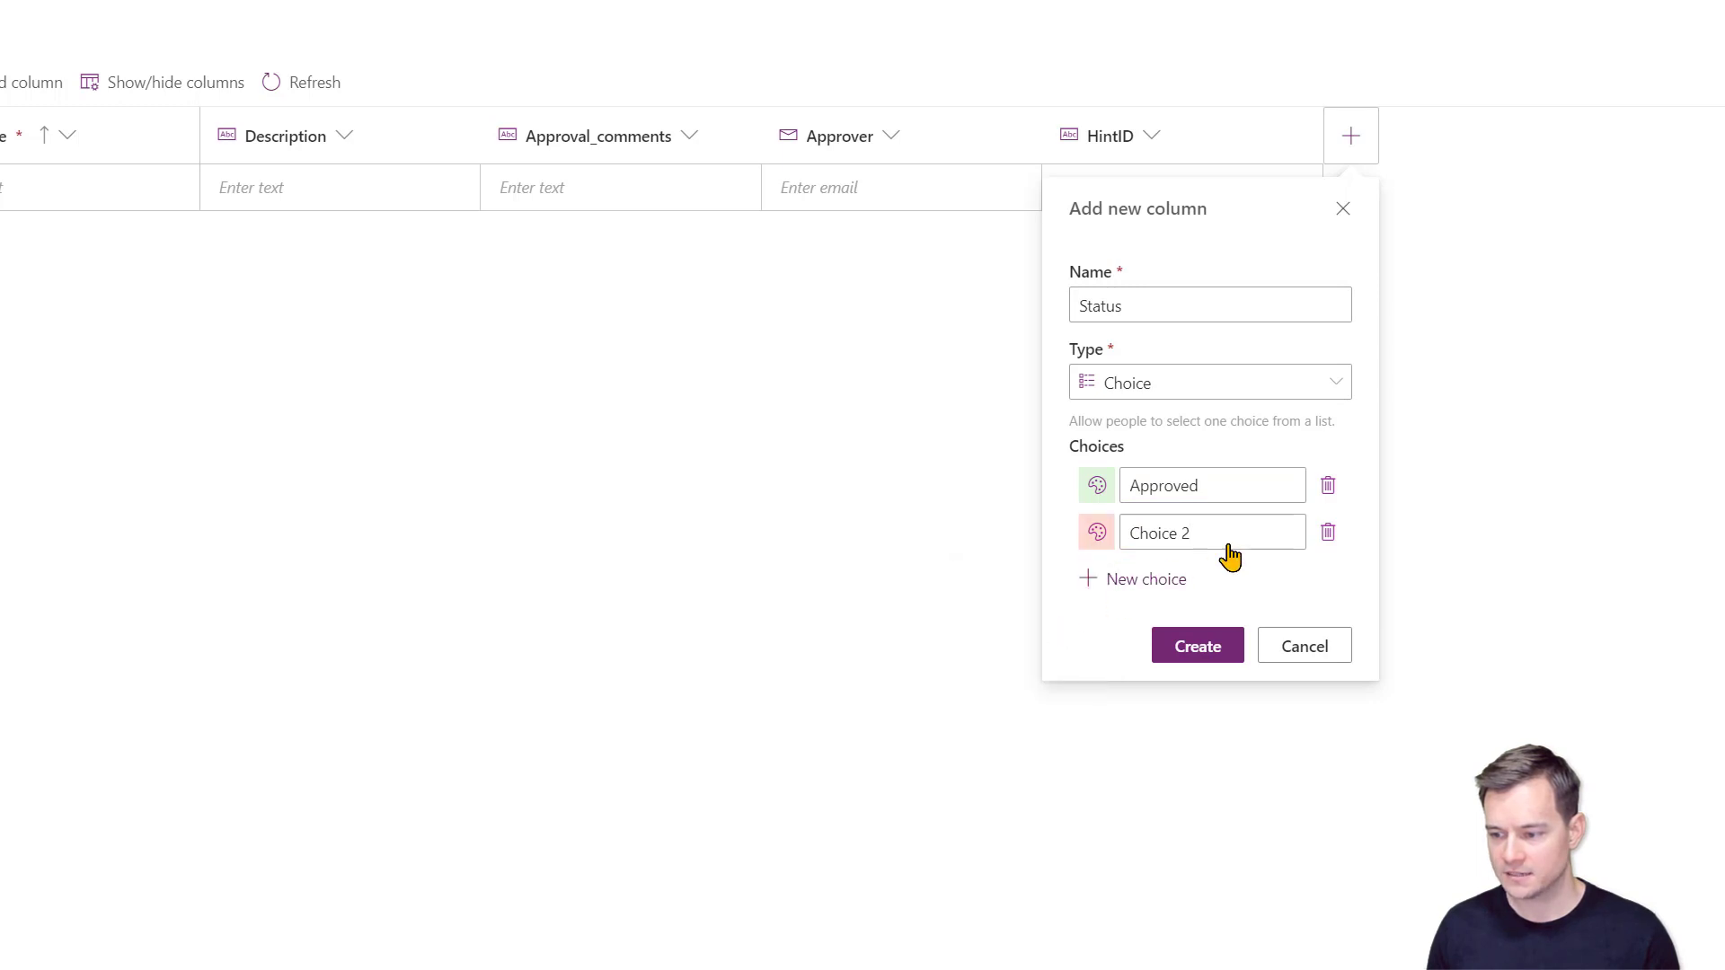
{"action": "left_click_drag", "start_coordinate": [1195, 534], "coordinate": [1075, 542]}
{"action": "type", "text": "ted"}
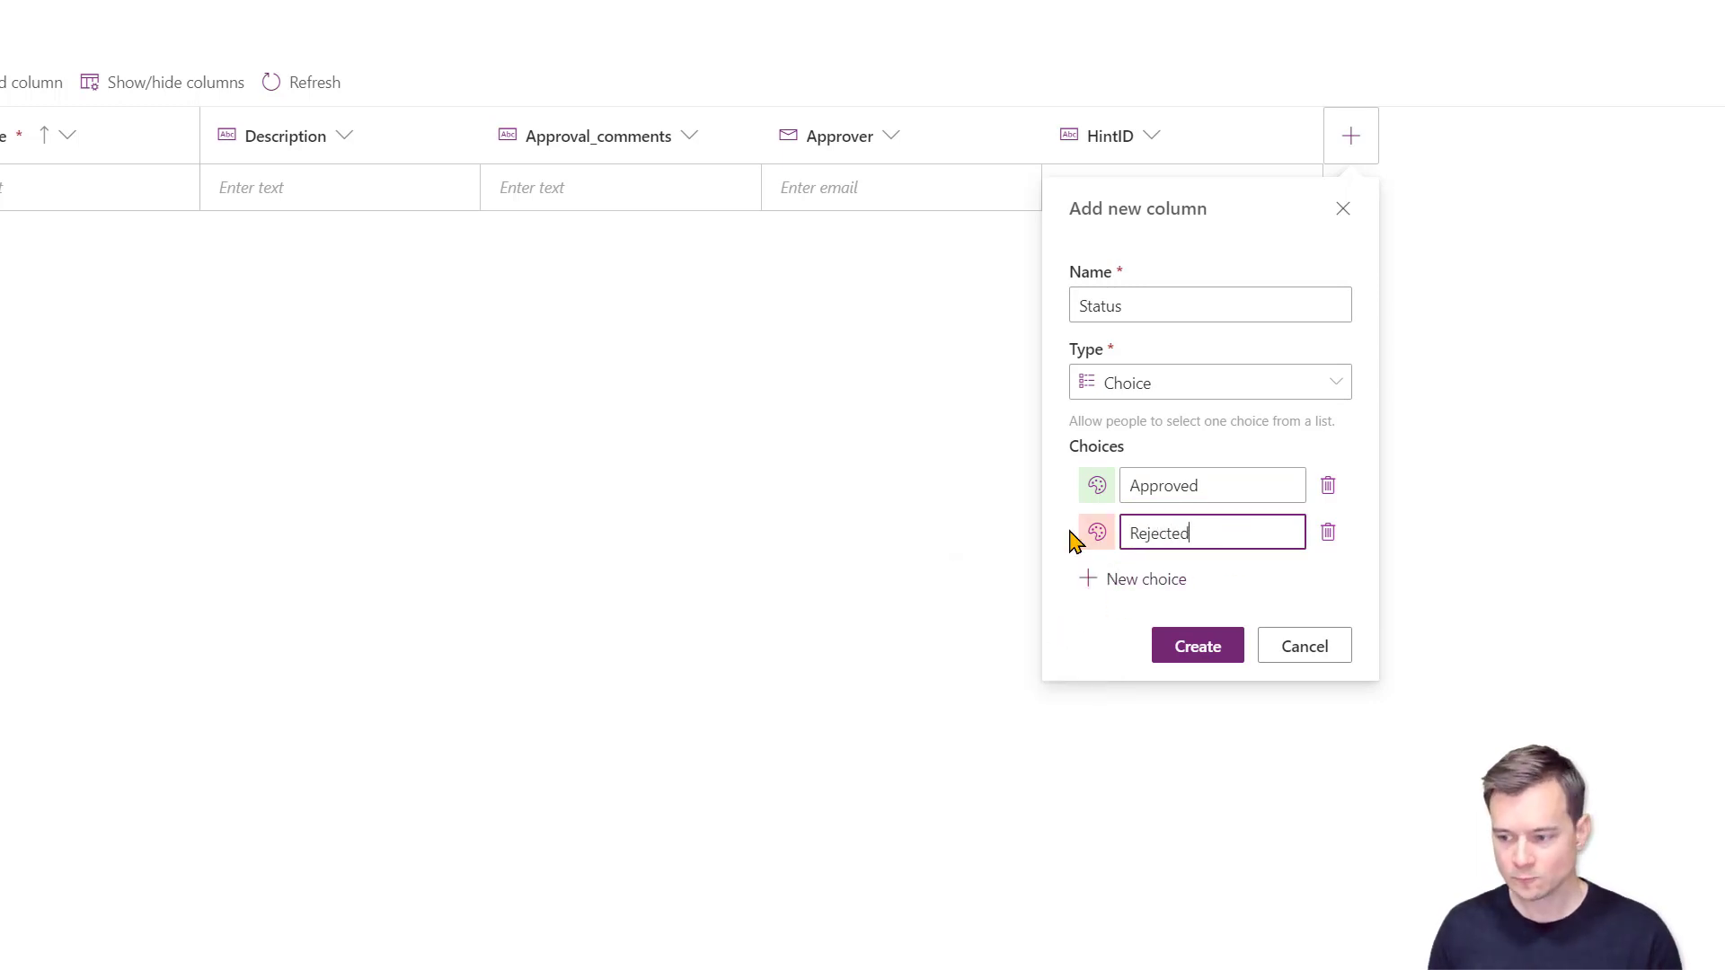
Add a third, grey choice named "New" to the Status column and create the column.
{"action": "left_click", "coordinate": [1117, 581]}
{"action": "left_click", "coordinate": [1098, 583]}
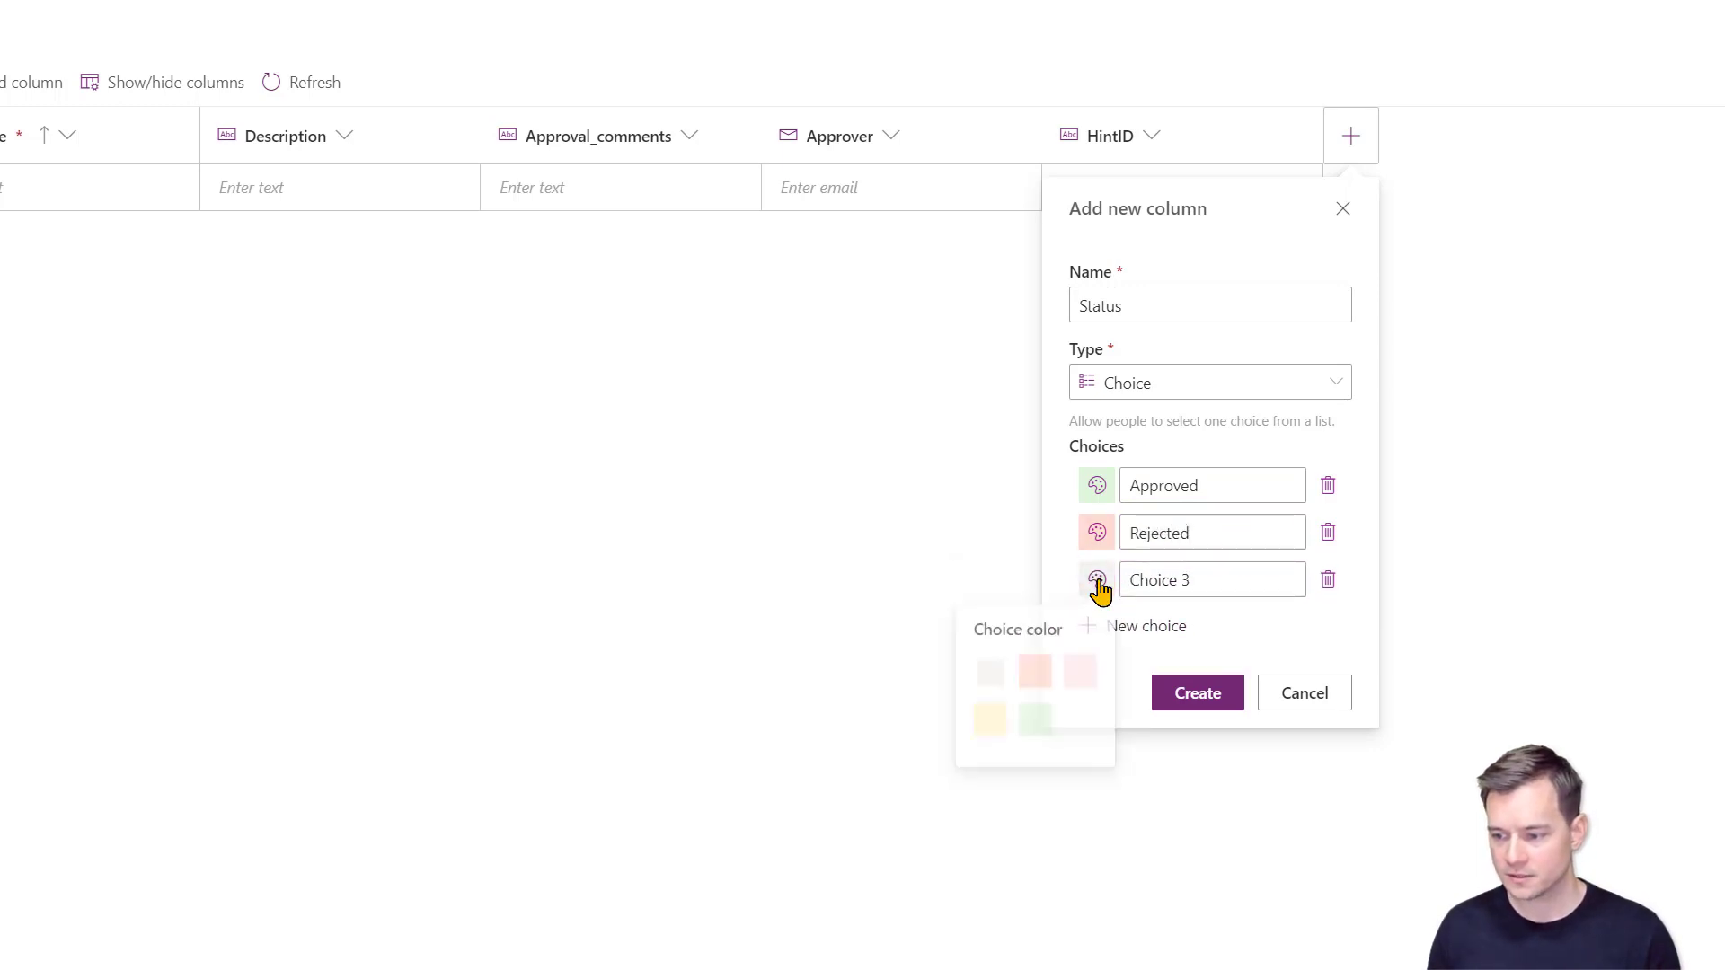
{"action": "left_click", "coordinate": [992, 670]}
{"action": "left_click_drag", "start_coordinate": [1226, 586], "coordinate": [1097, 584]}
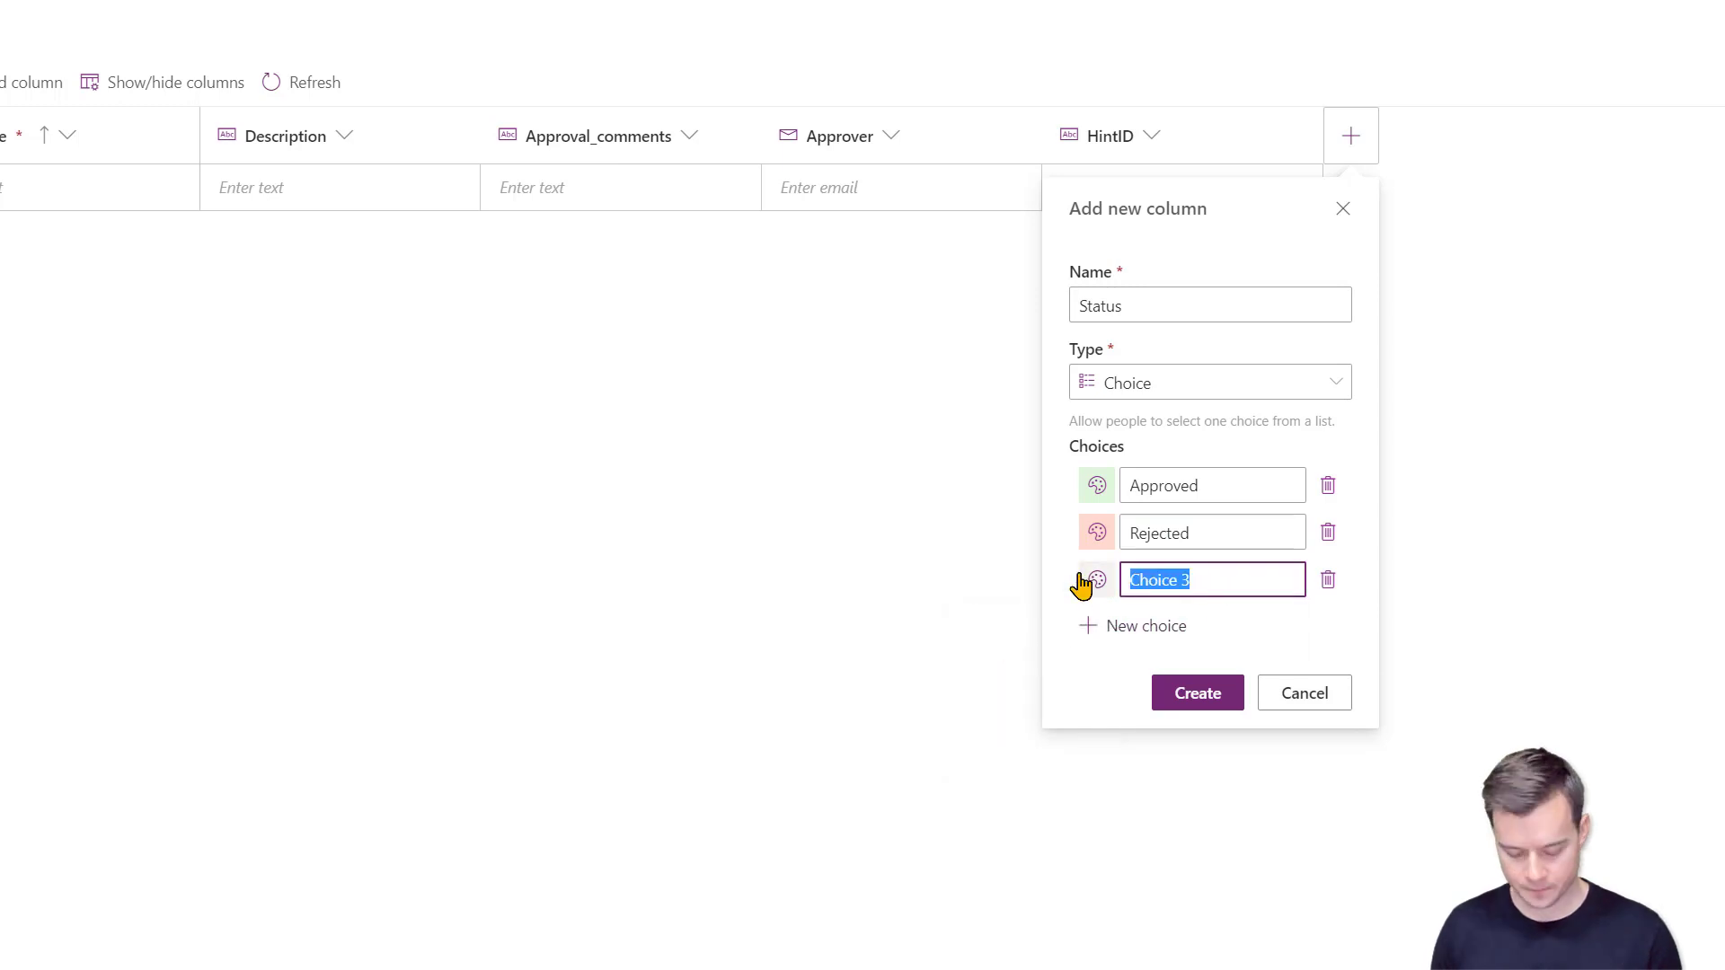
{"action": "type", "text": "New"}
{"action": "left_click", "coordinate": [1201, 695]}
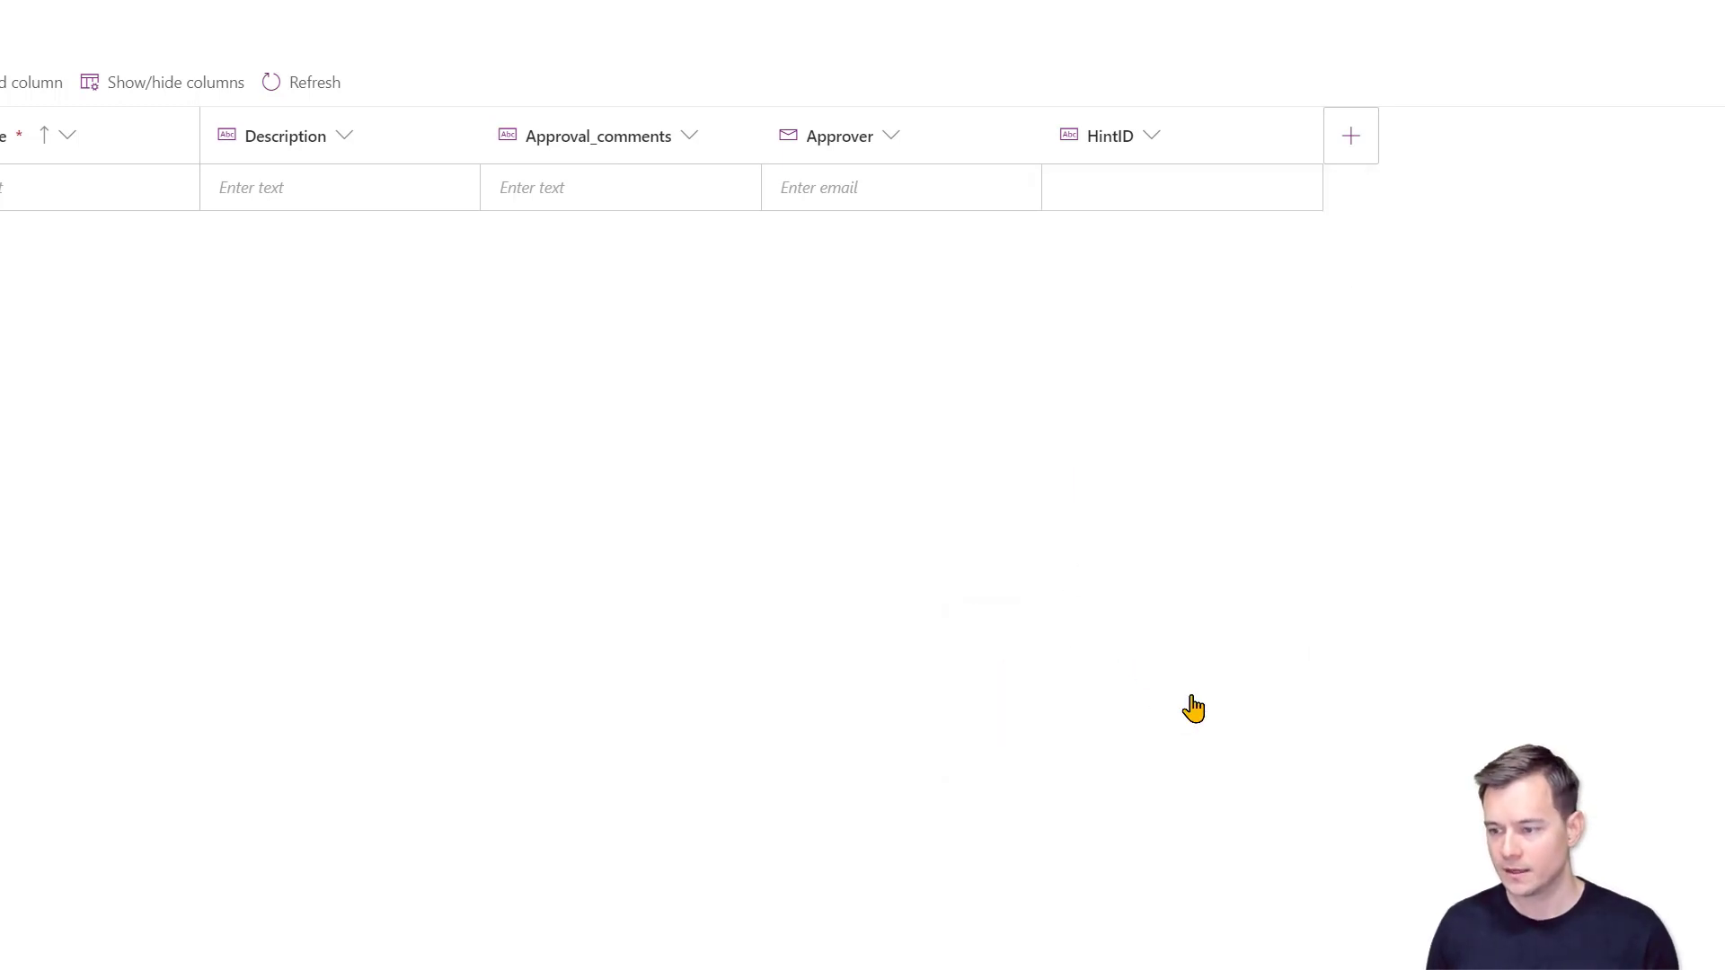
Add a Lookup-type column named "Category" to the Hints table, related to the Categories table.
{"action": "left_click", "coordinate": [1521, 139]}
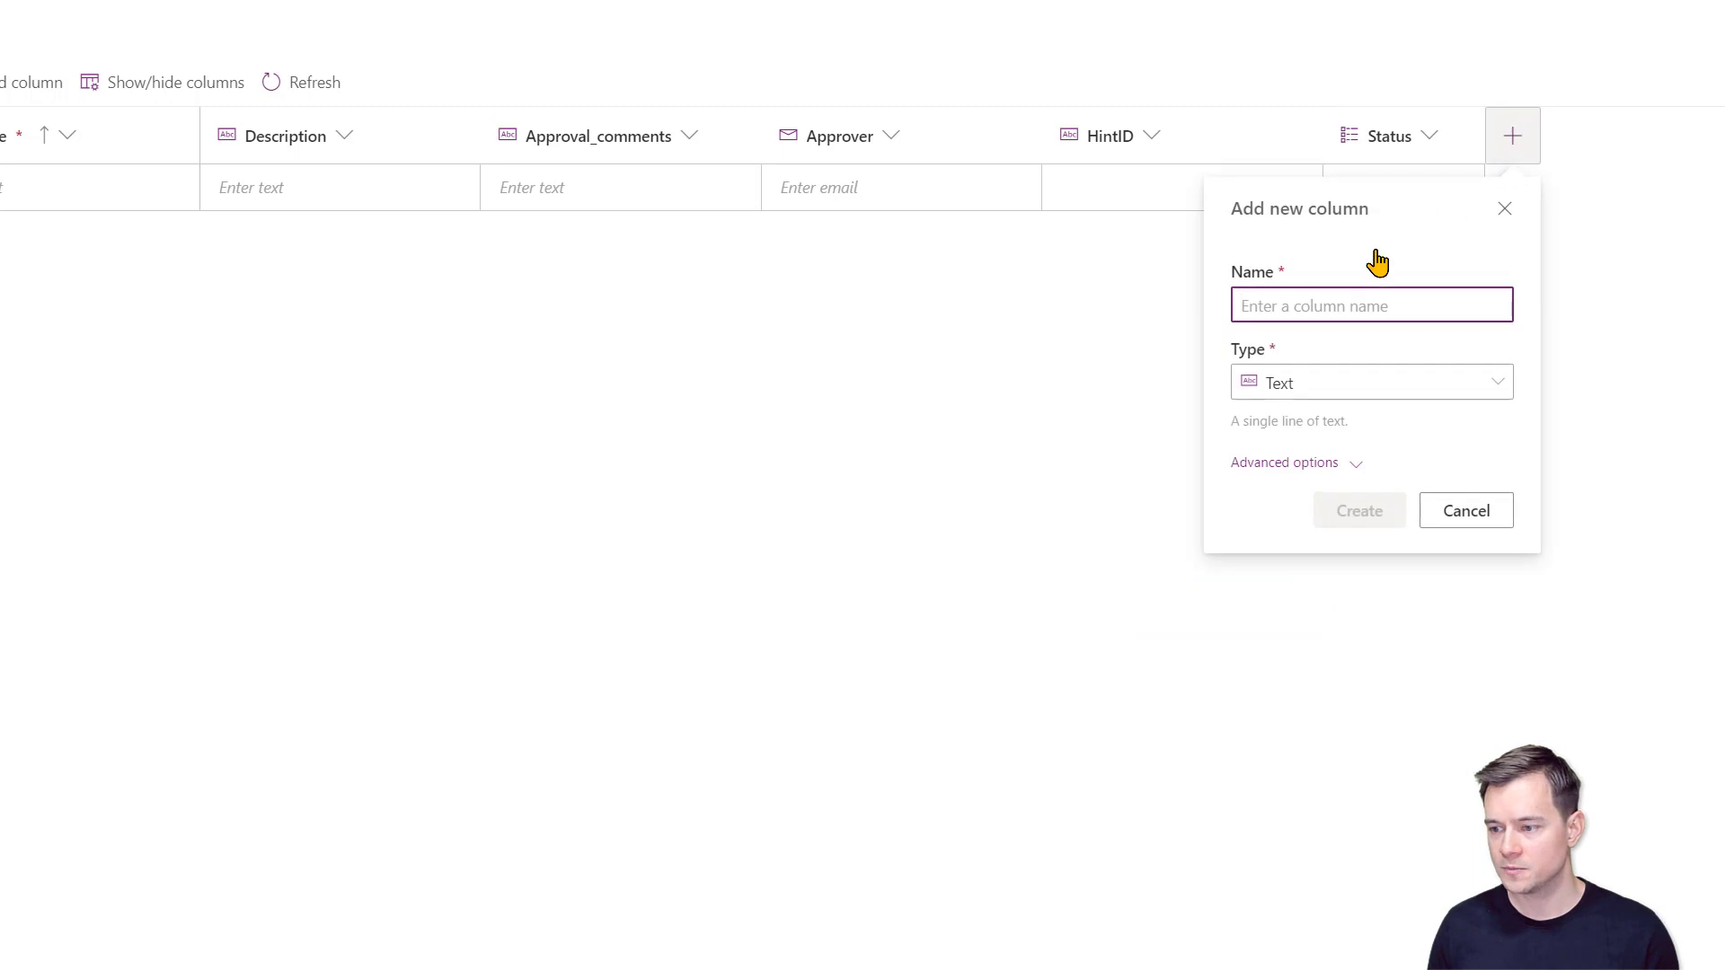
{"action": "type", "text": "Category"}
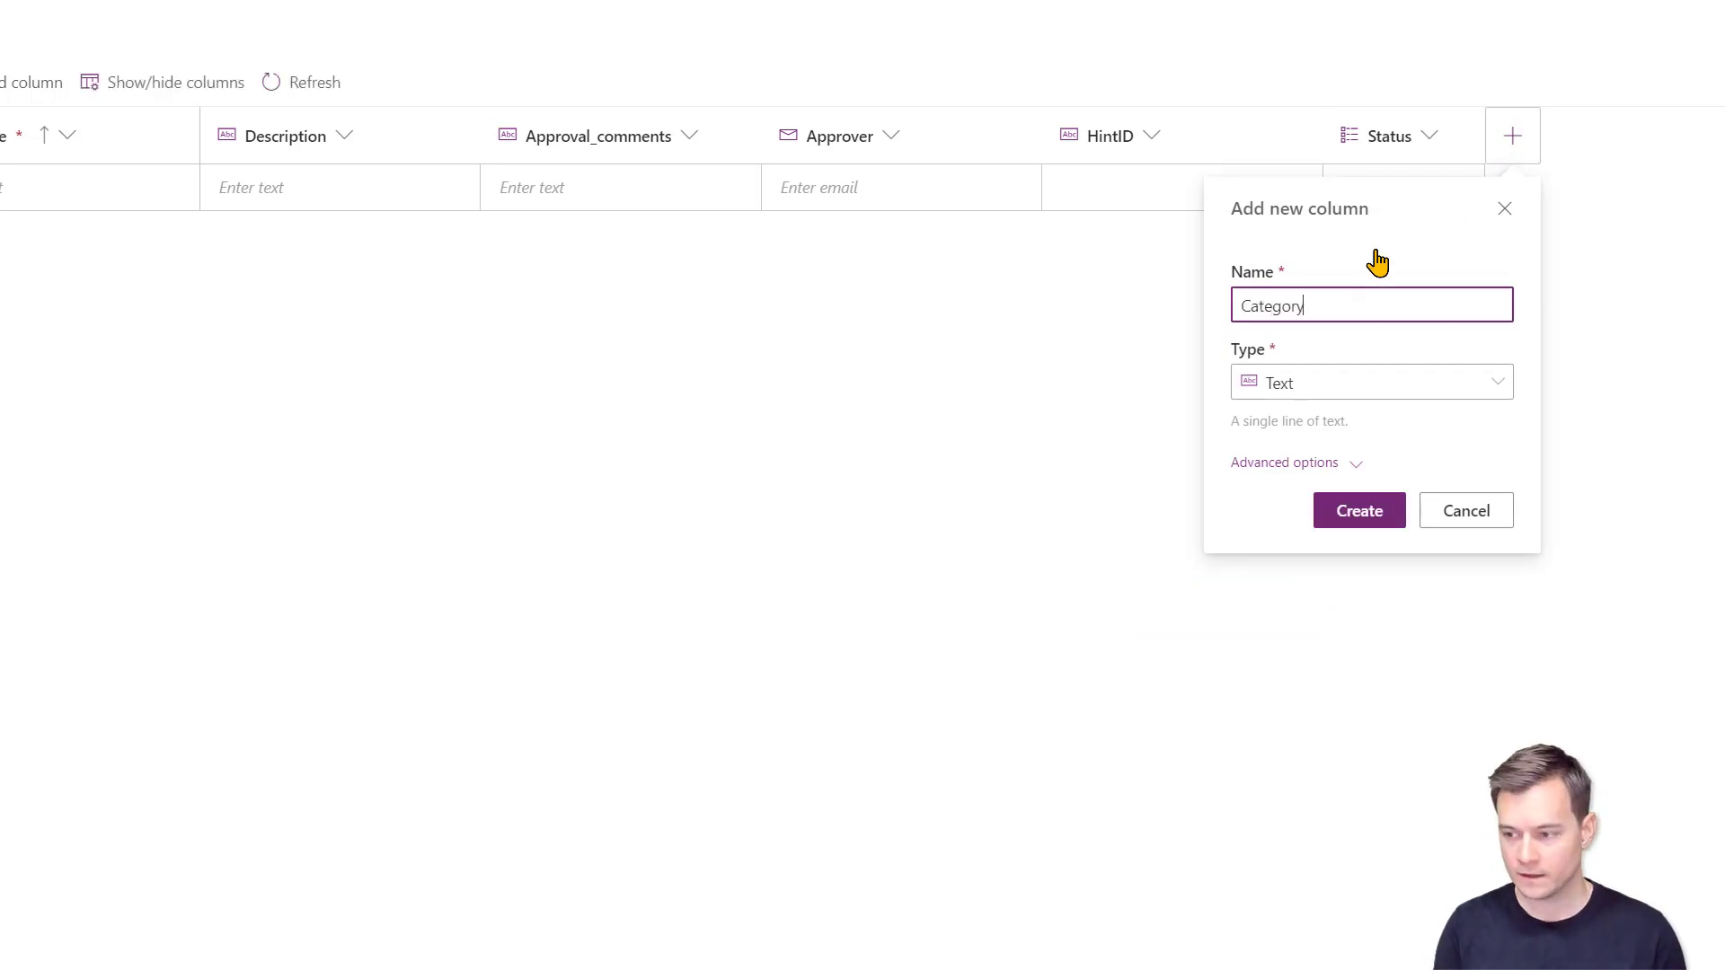
{"action": "left_click", "coordinate": [1388, 384]}
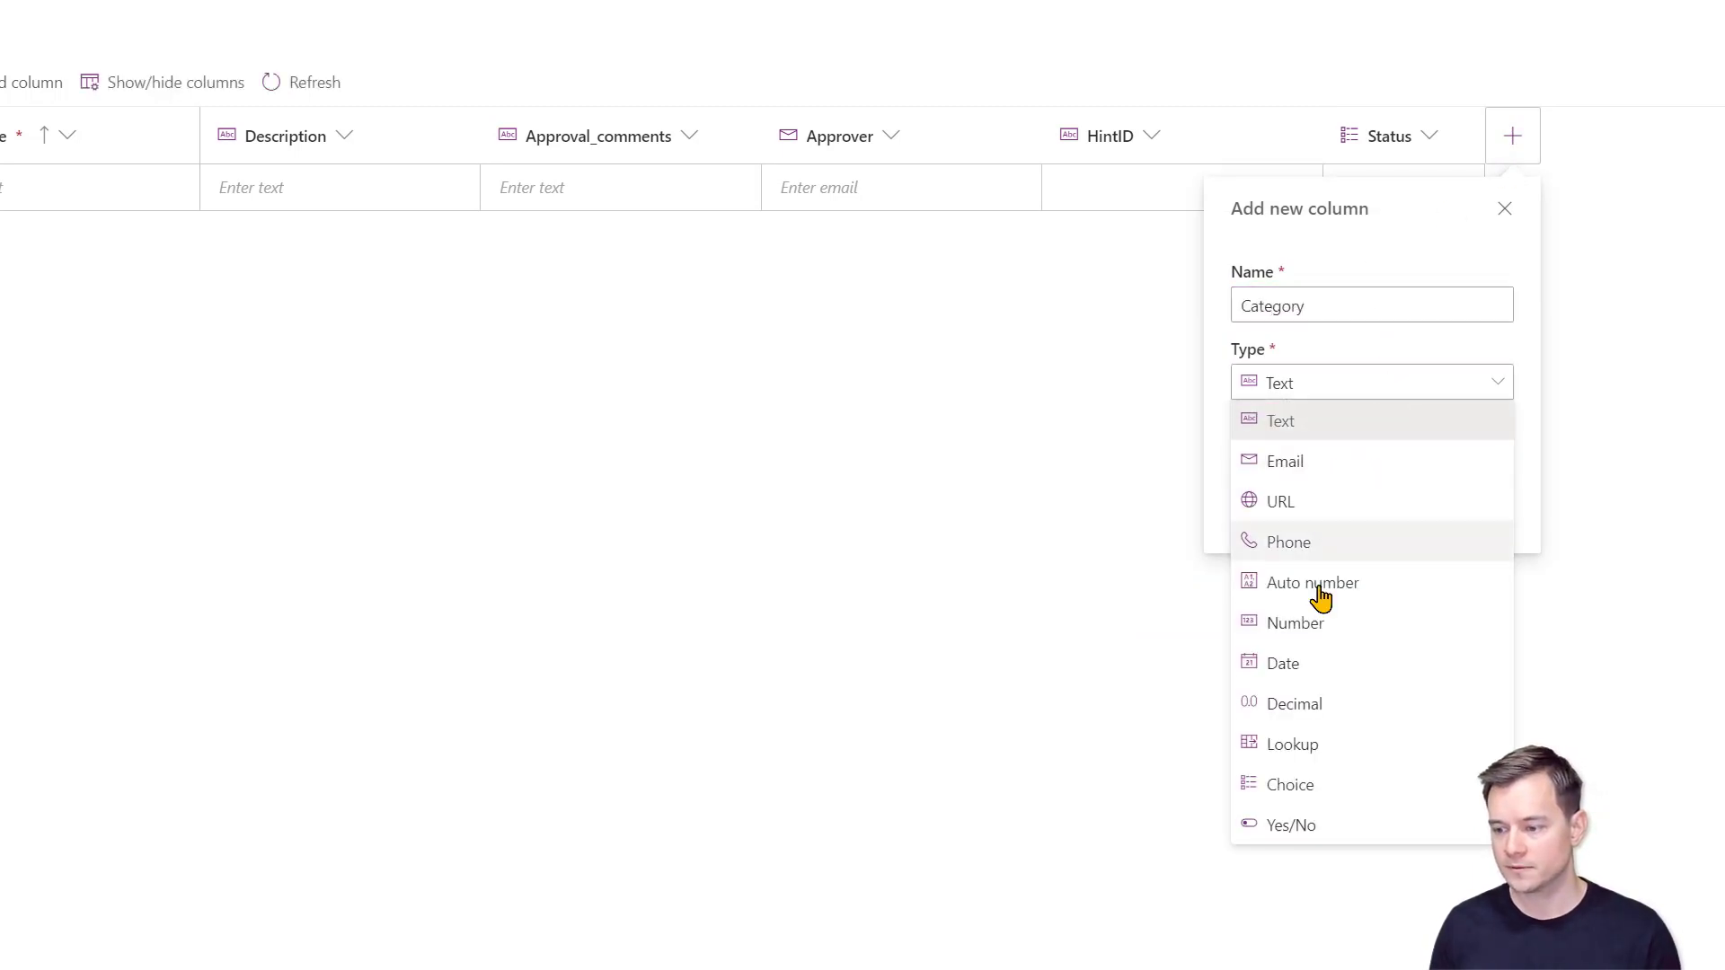
{"action": "left_click", "coordinate": [1302, 742]}
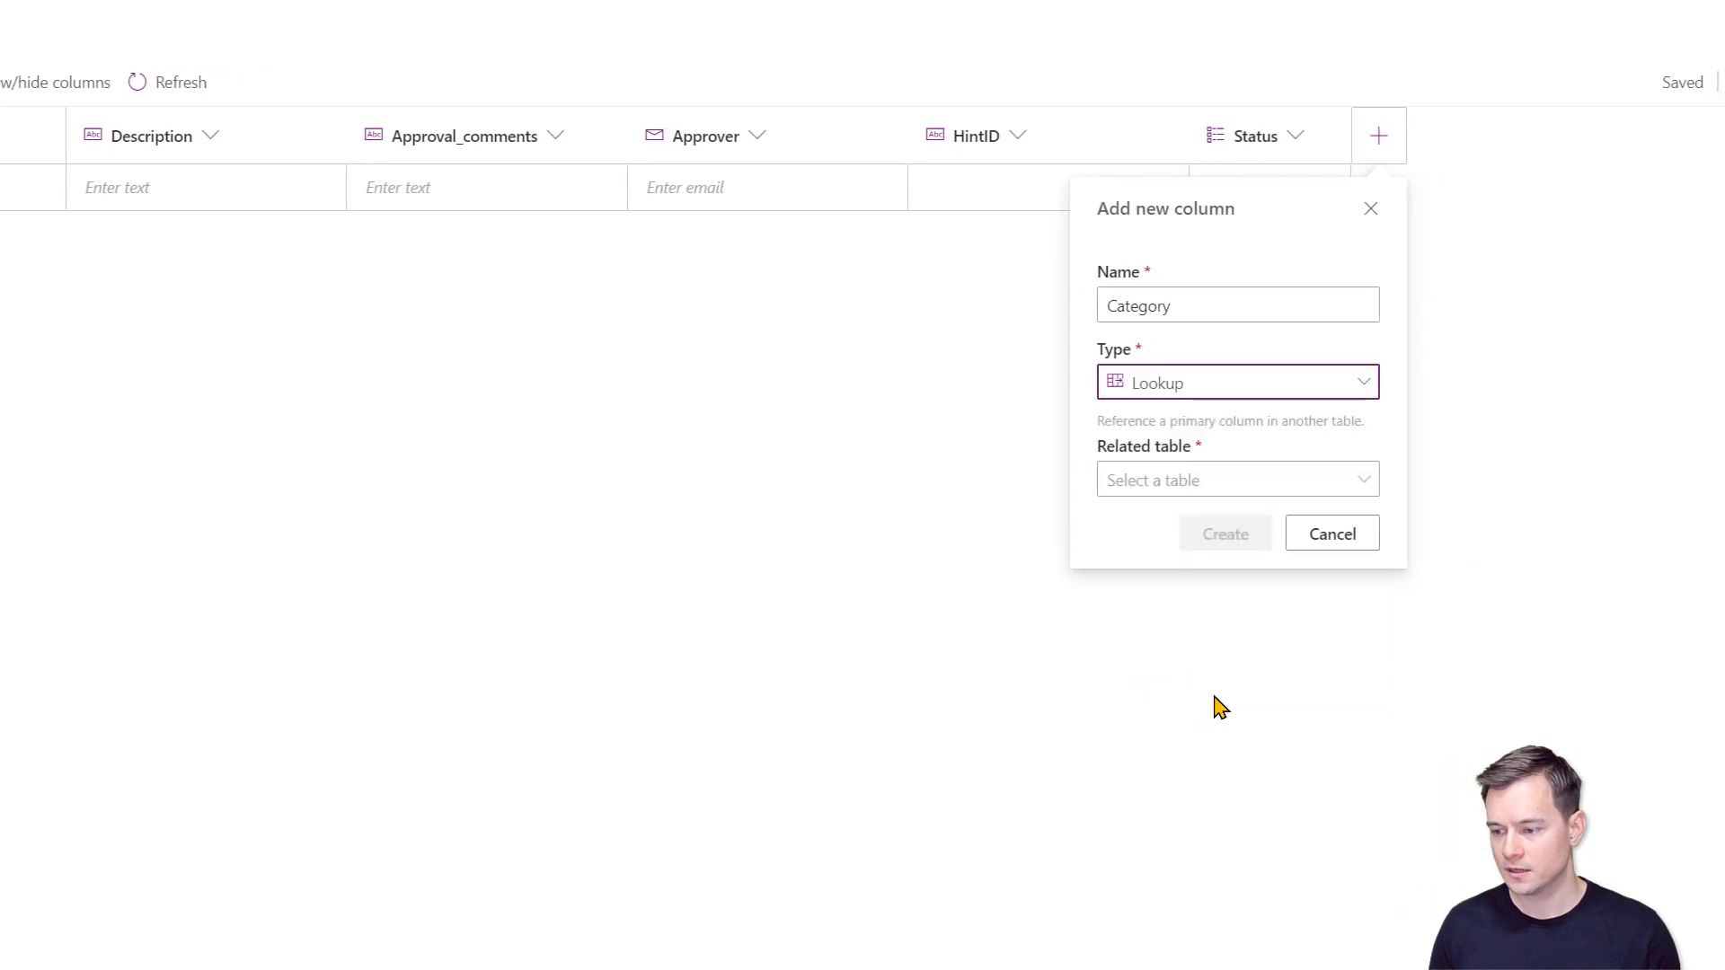
{"action": "left_click", "coordinate": [1258, 491]}
{"action": "left_click", "coordinate": [1416, 120]}
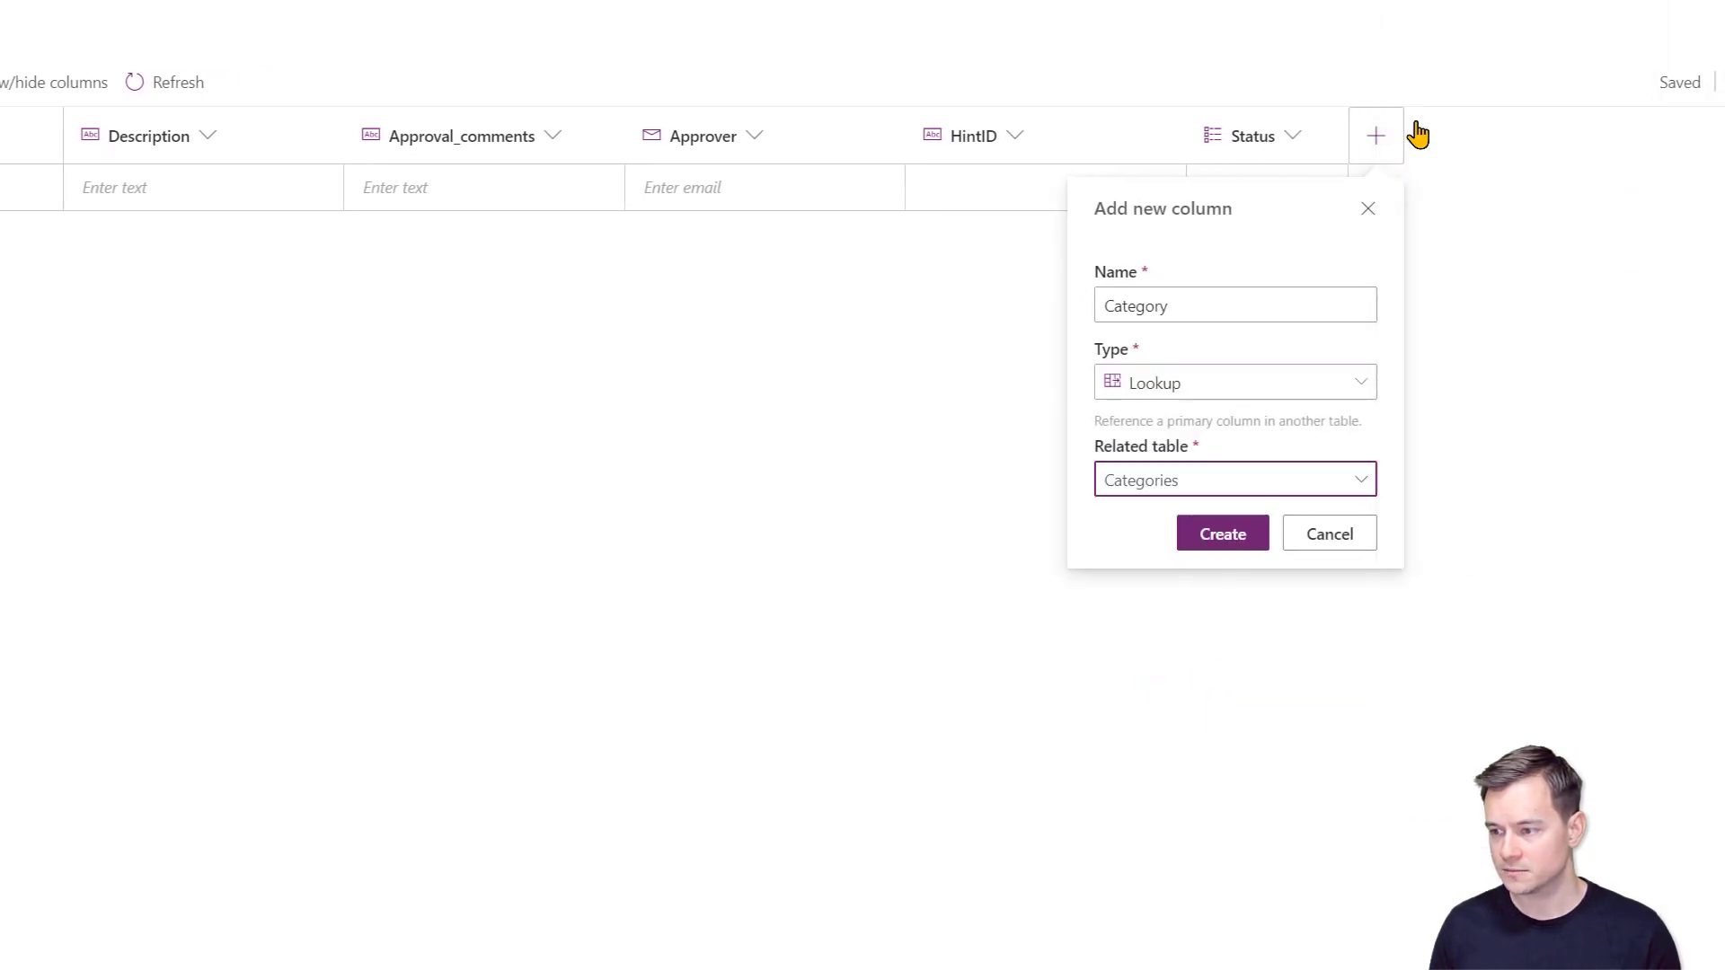
{"action": "left_click", "coordinate": [1220, 532]}
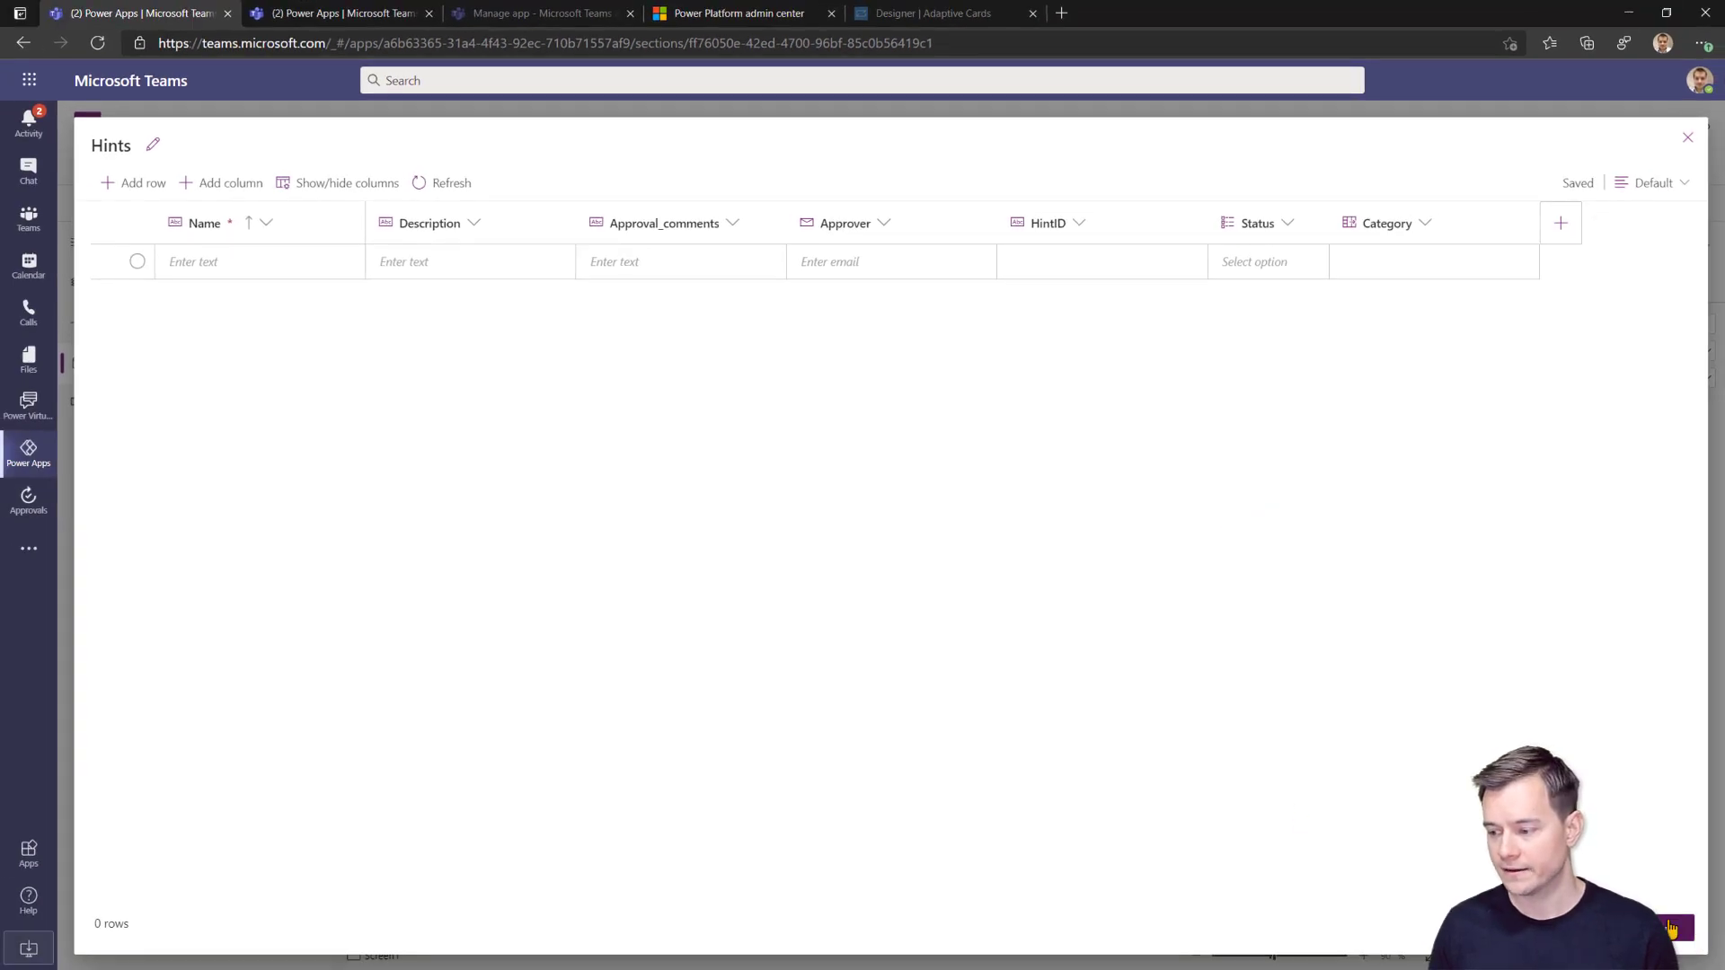
Close the Hints table, leave the app editor and open the list of items built for the SOC Team.
{"action": "left_click", "coordinate": [1672, 929]}
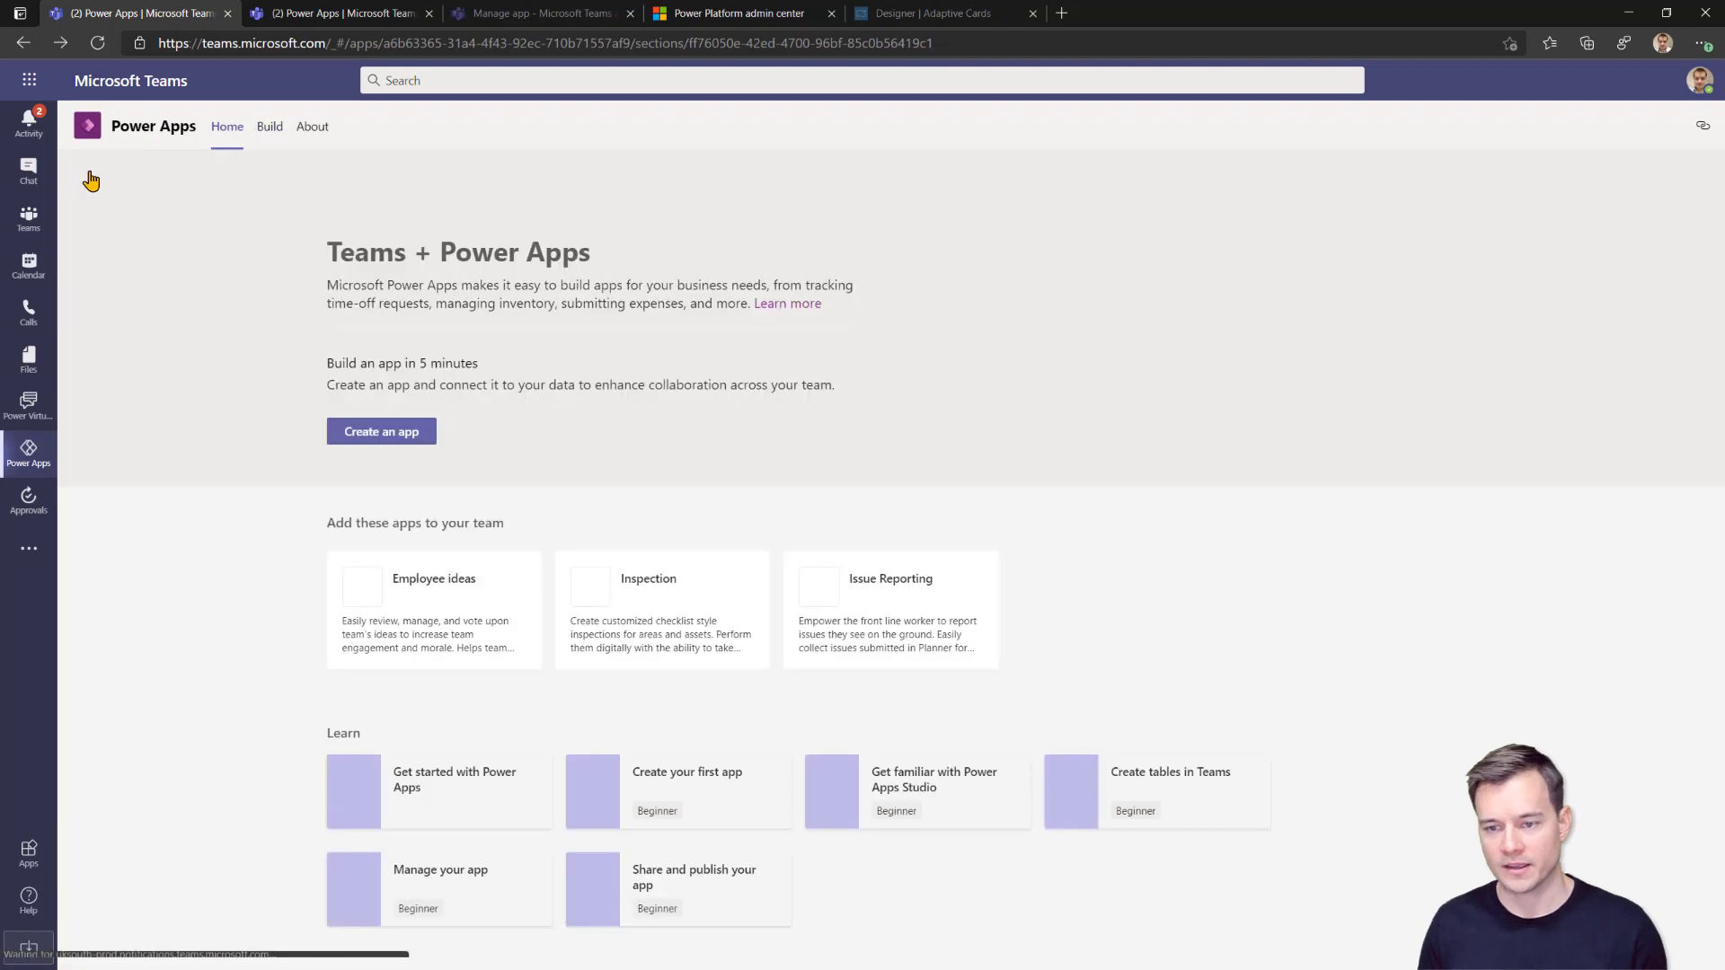
{"action": "left_click", "coordinate": [89, 172]}
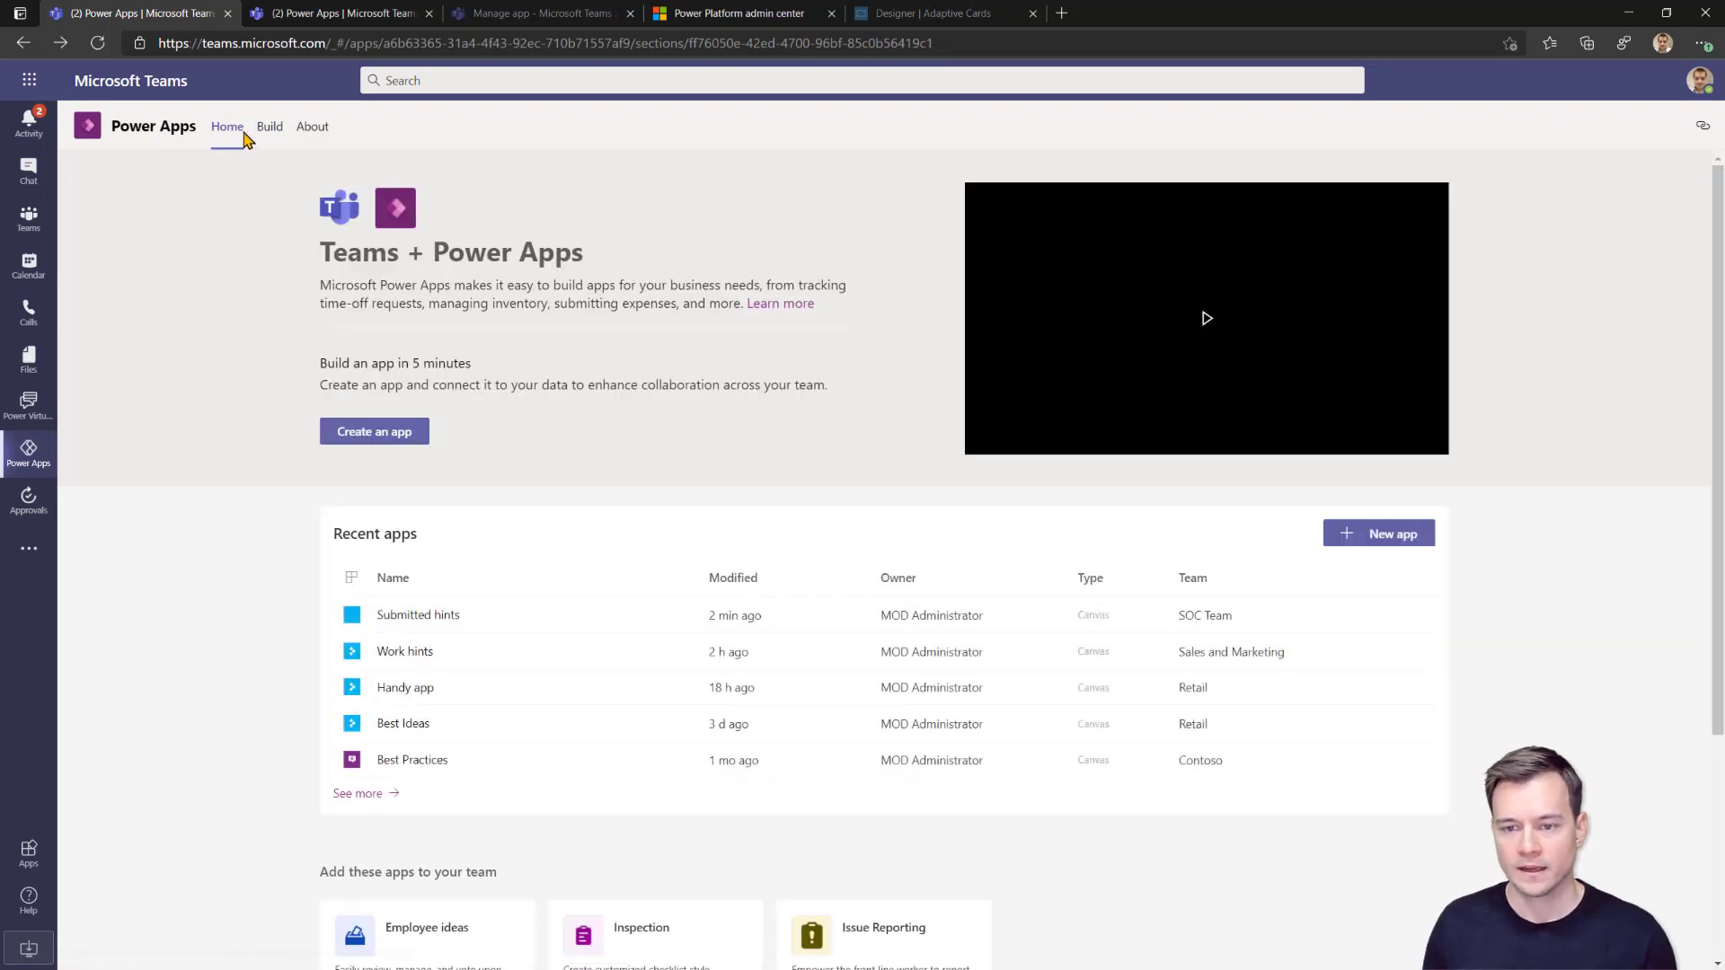
{"action": "left_click", "coordinate": [270, 135]}
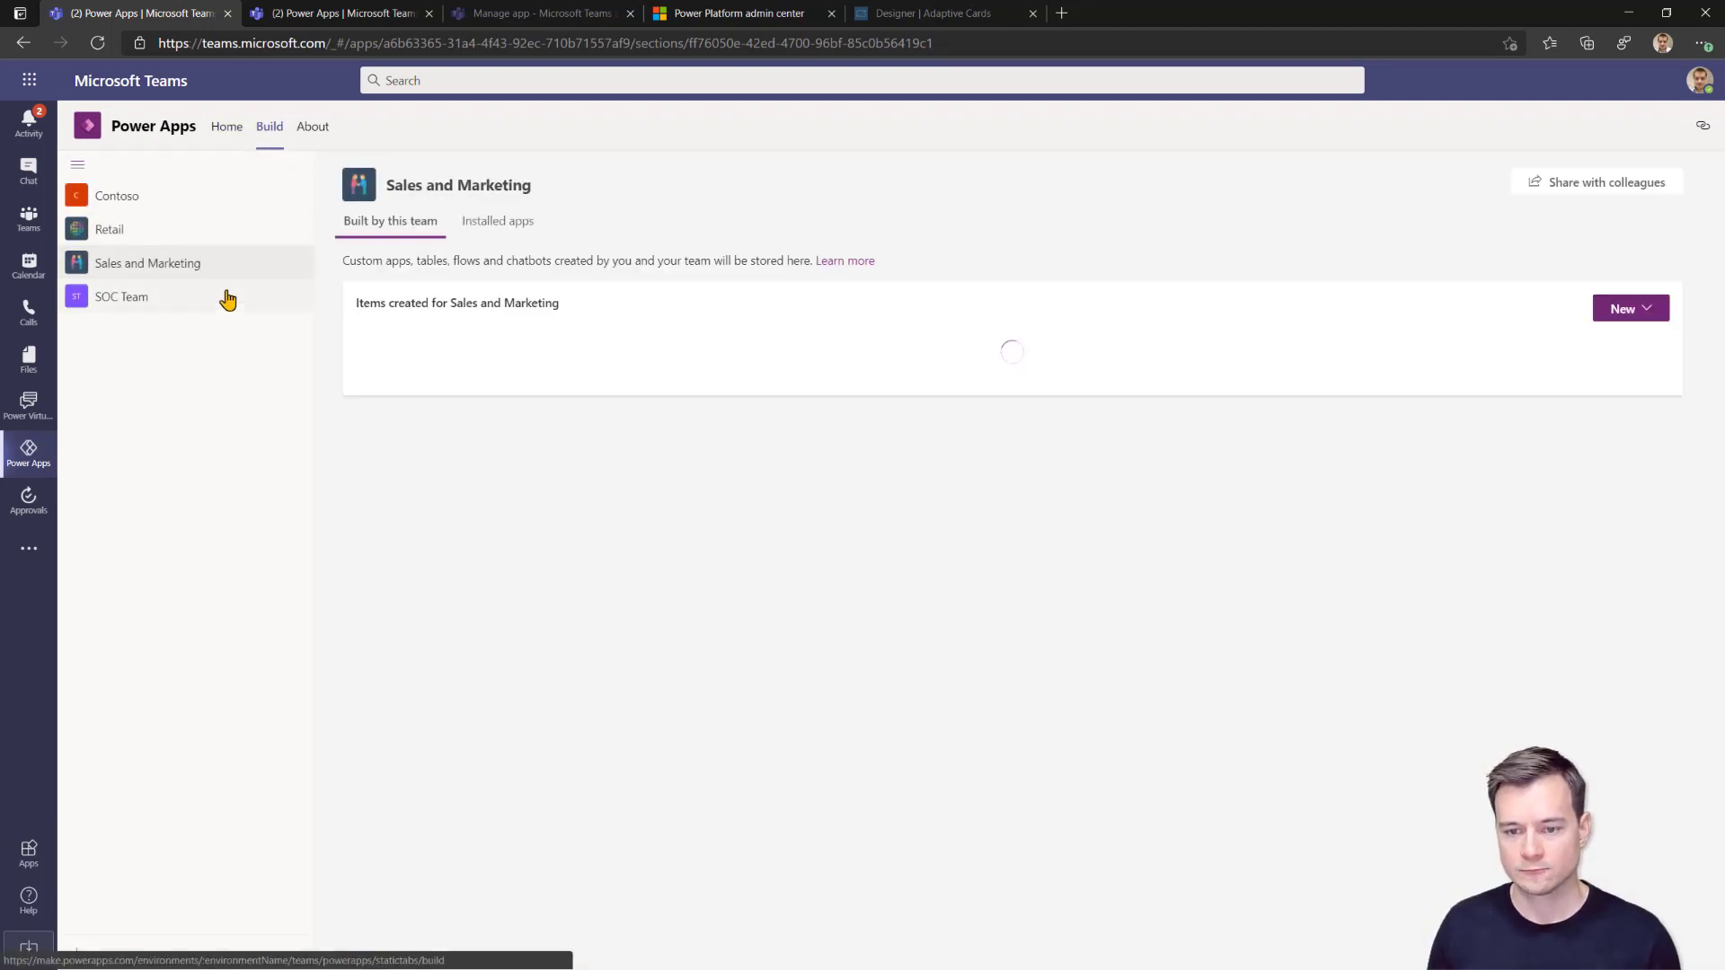
{"action": "left_click", "coordinate": [175, 310]}
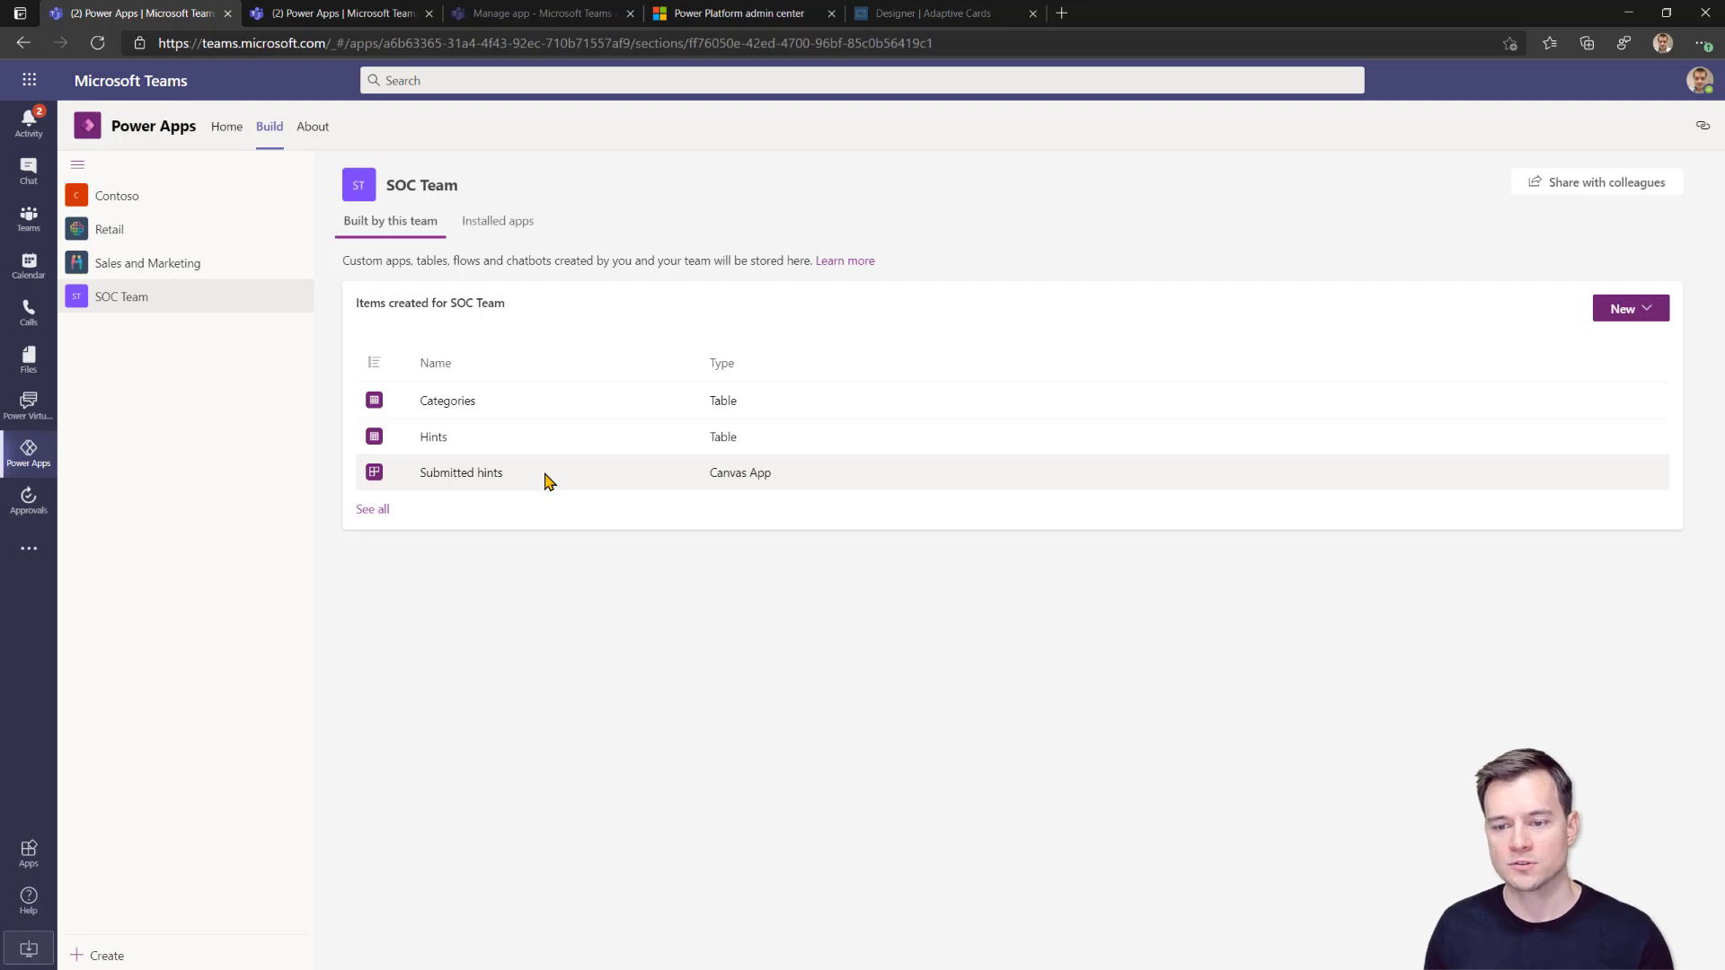
Create a new English (US) chatbot named "Submit hint" for the SOC Team.
{"action": "left_click", "coordinate": [1652, 314]}
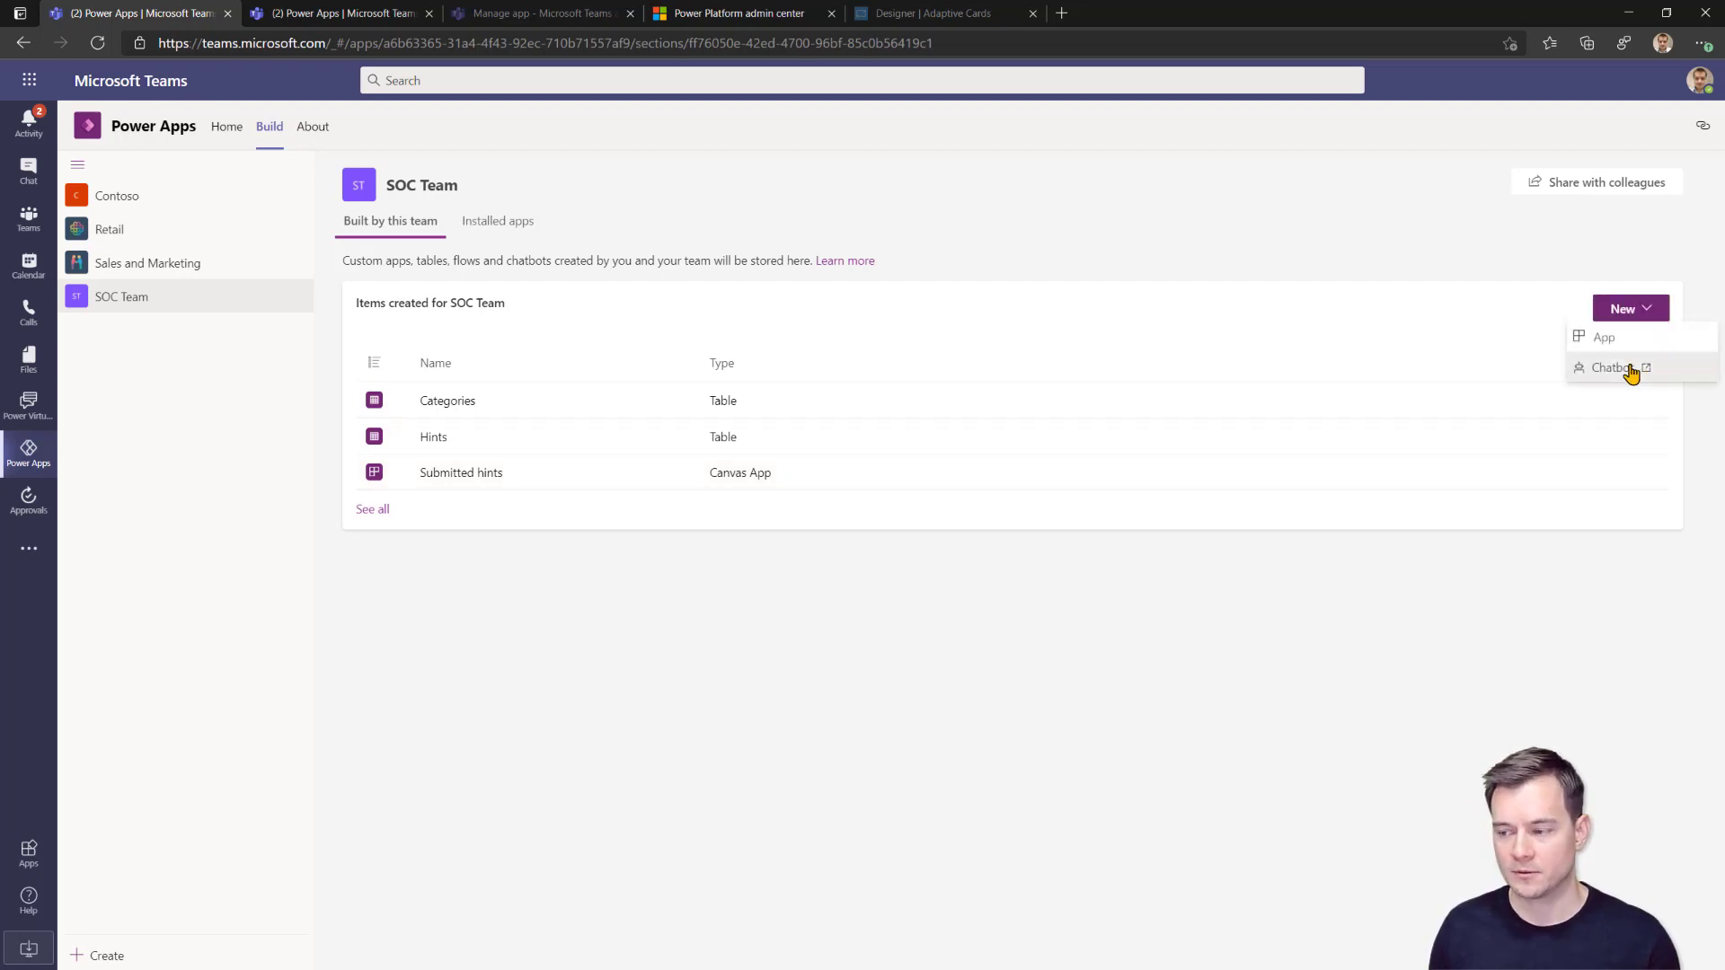
{"action": "left_click", "coordinate": [1608, 369]}
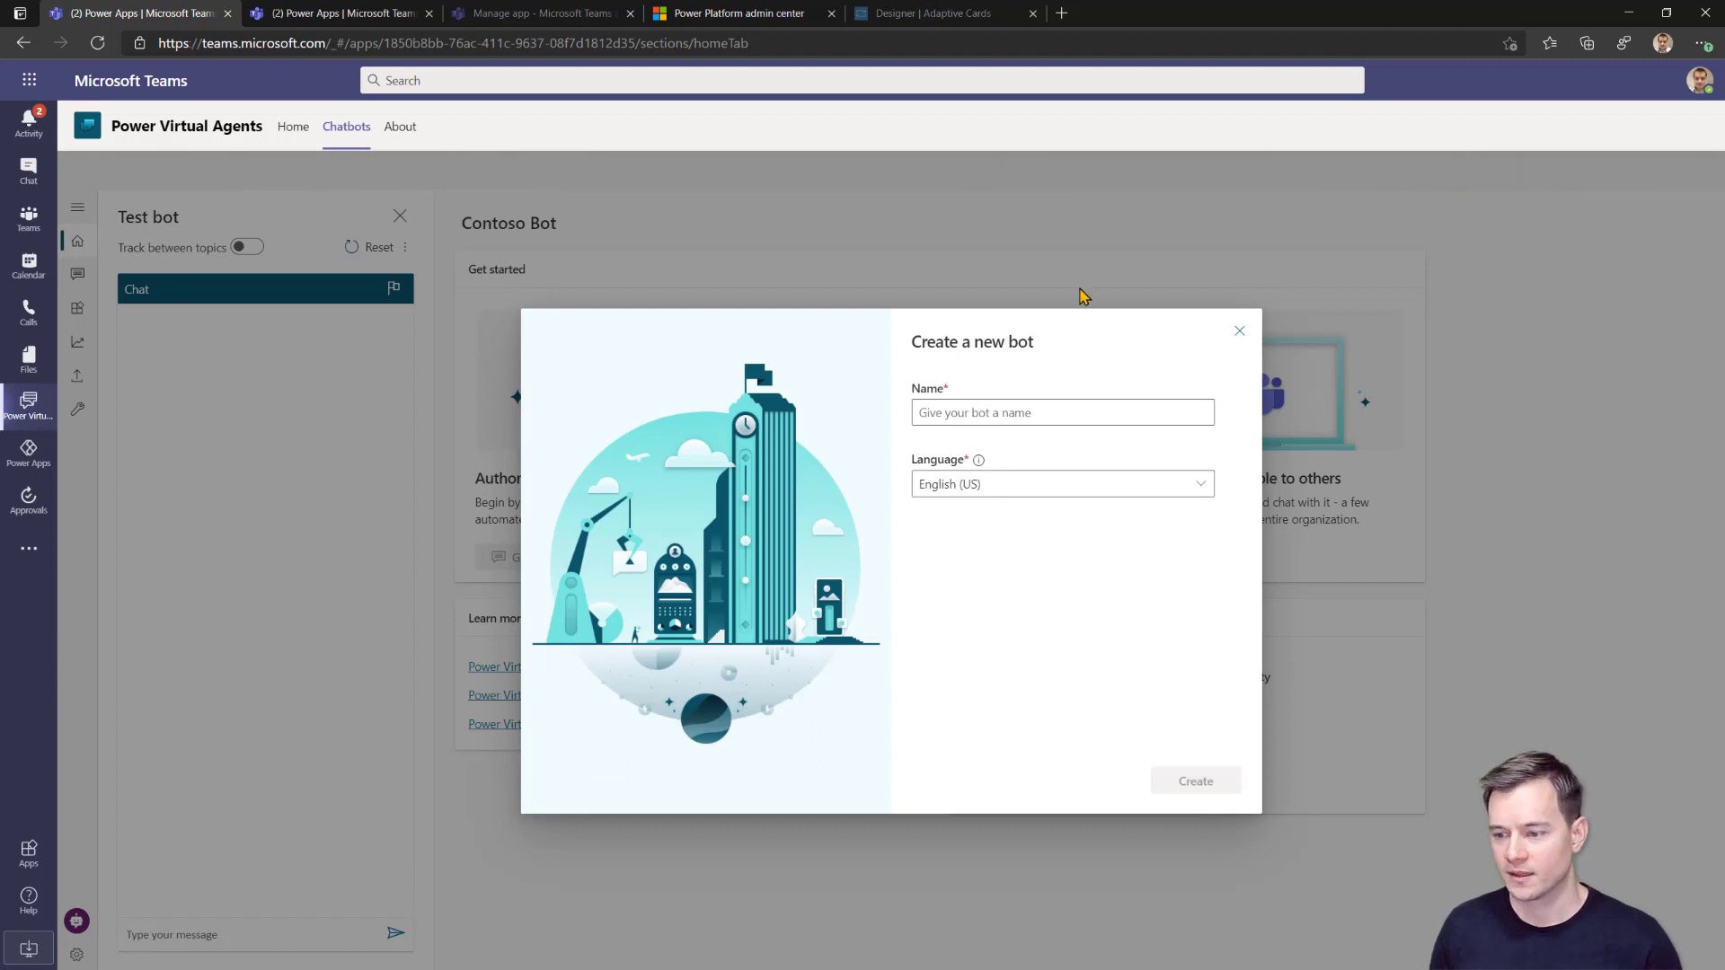
{"action": "left_click", "coordinate": [1141, 411]}
{"action": "type", "text": "Submit hints"}
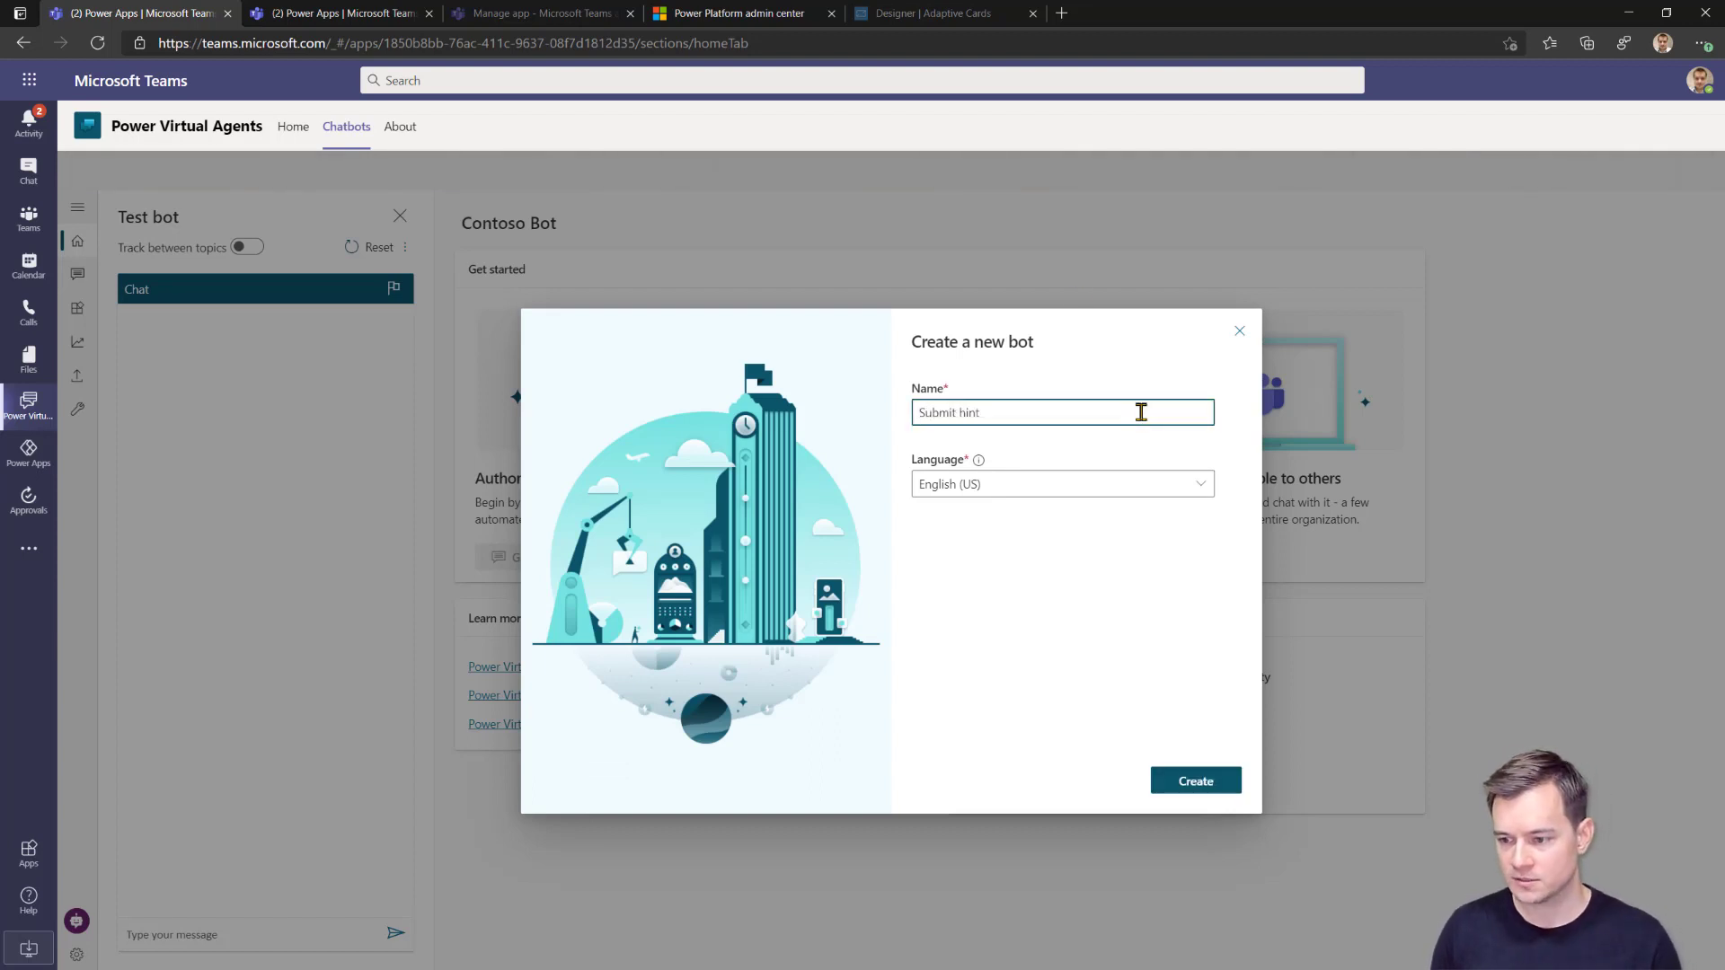
{"action": "left_click", "coordinate": [1222, 782]}
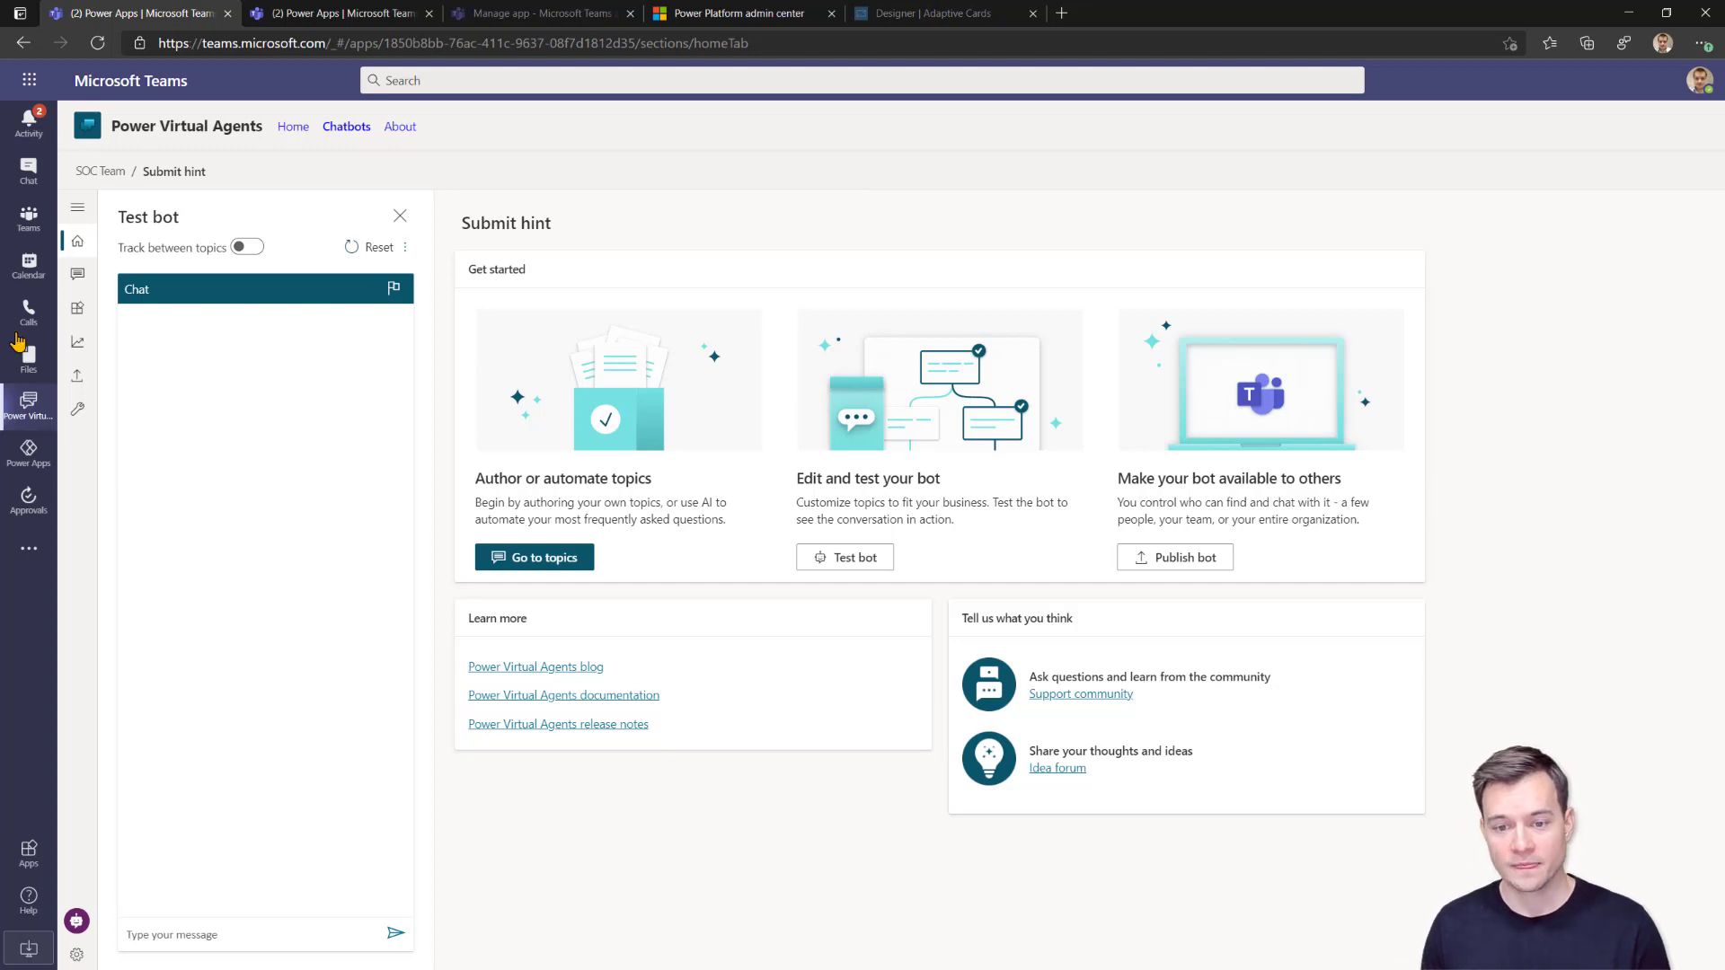
Start a new topic in the chatbot and name it "Submit a hint".
{"action": "left_click", "coordinate": [75, 284]}
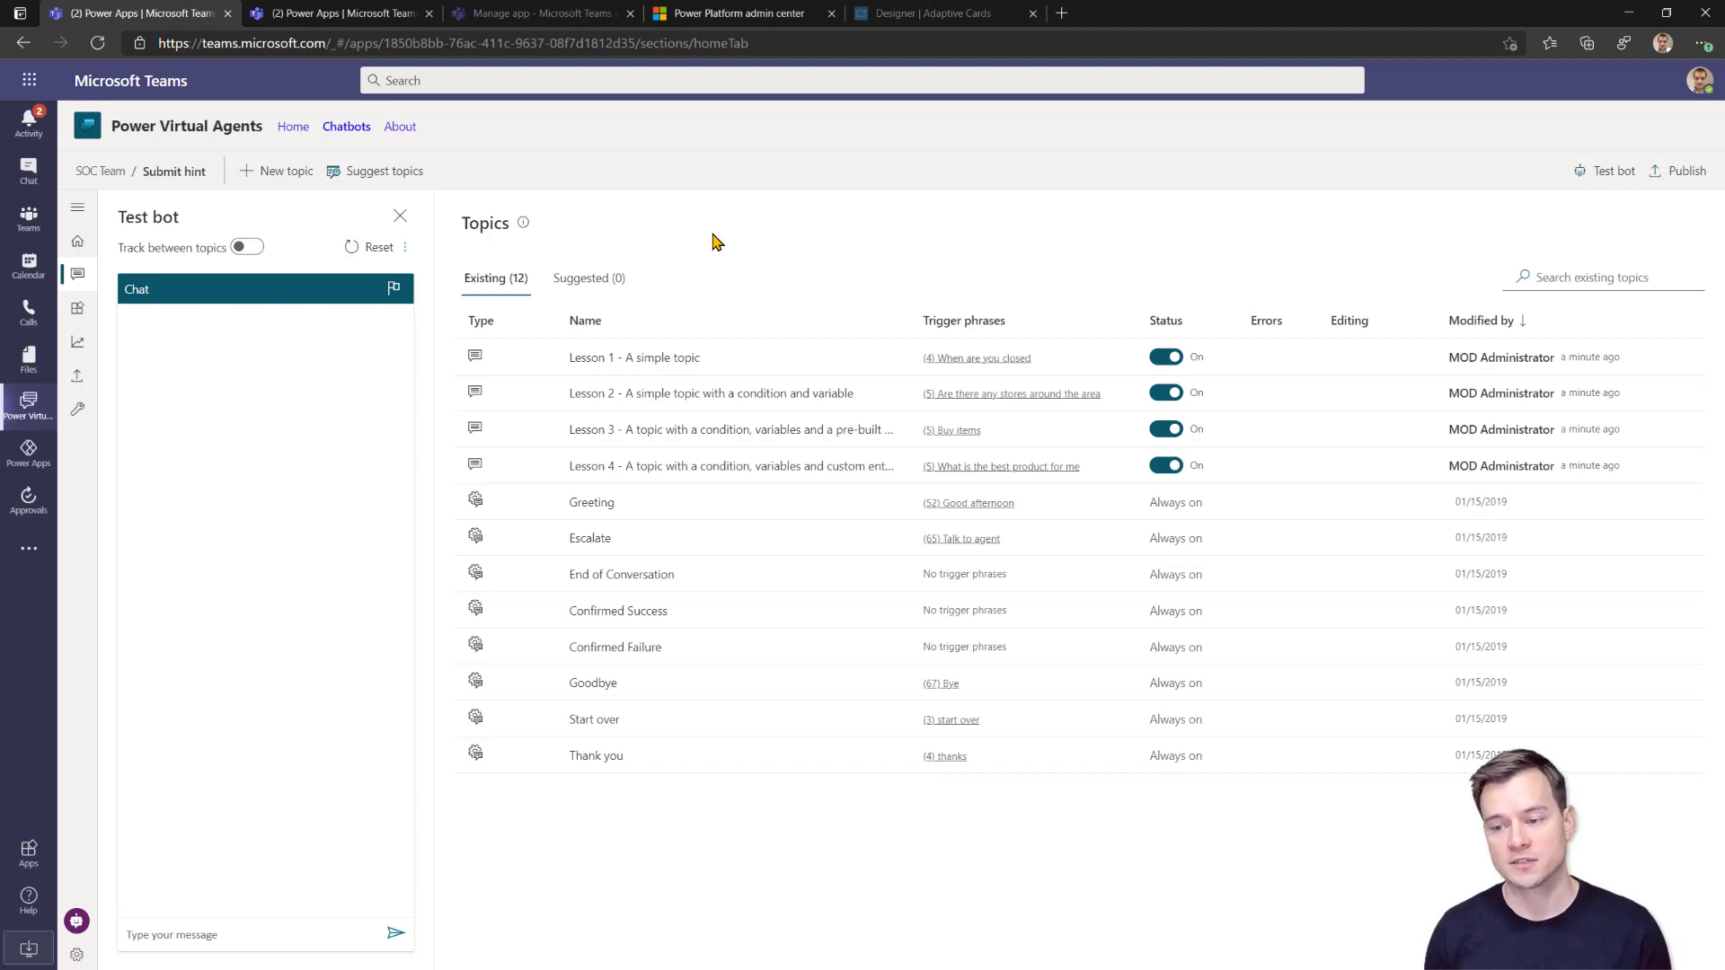
{"action": "left_click", "coordinate": [296, 171]}
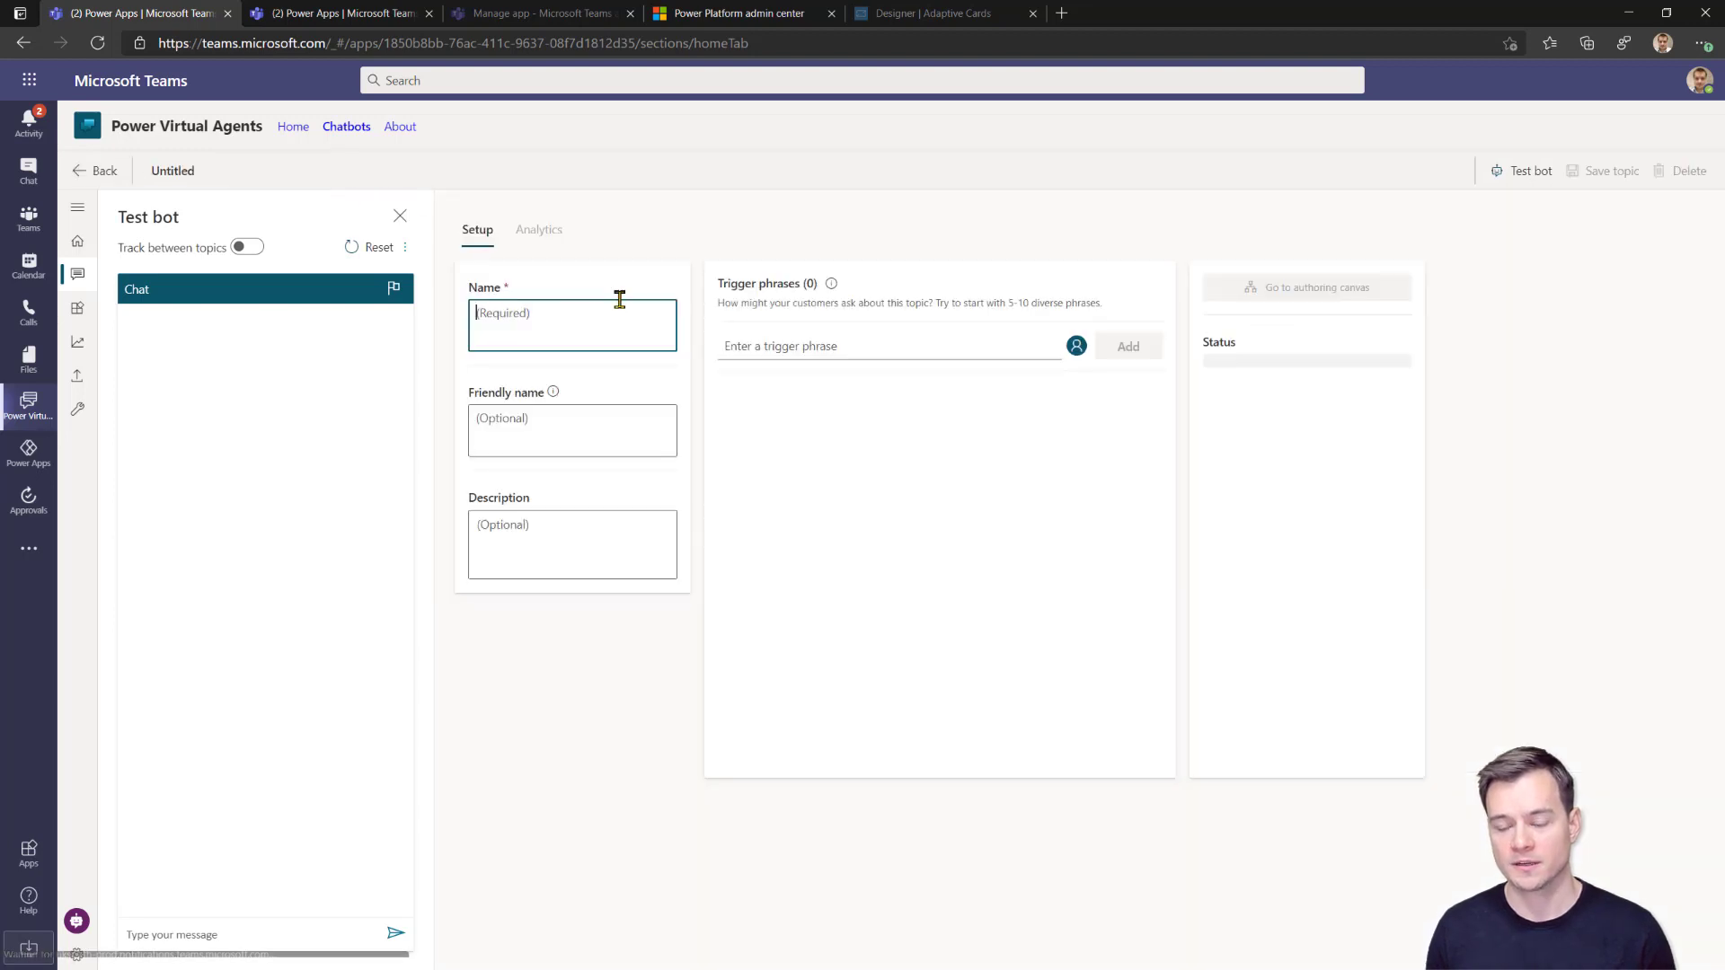
{"action": "left_click", "coordinate": [761, 341]}
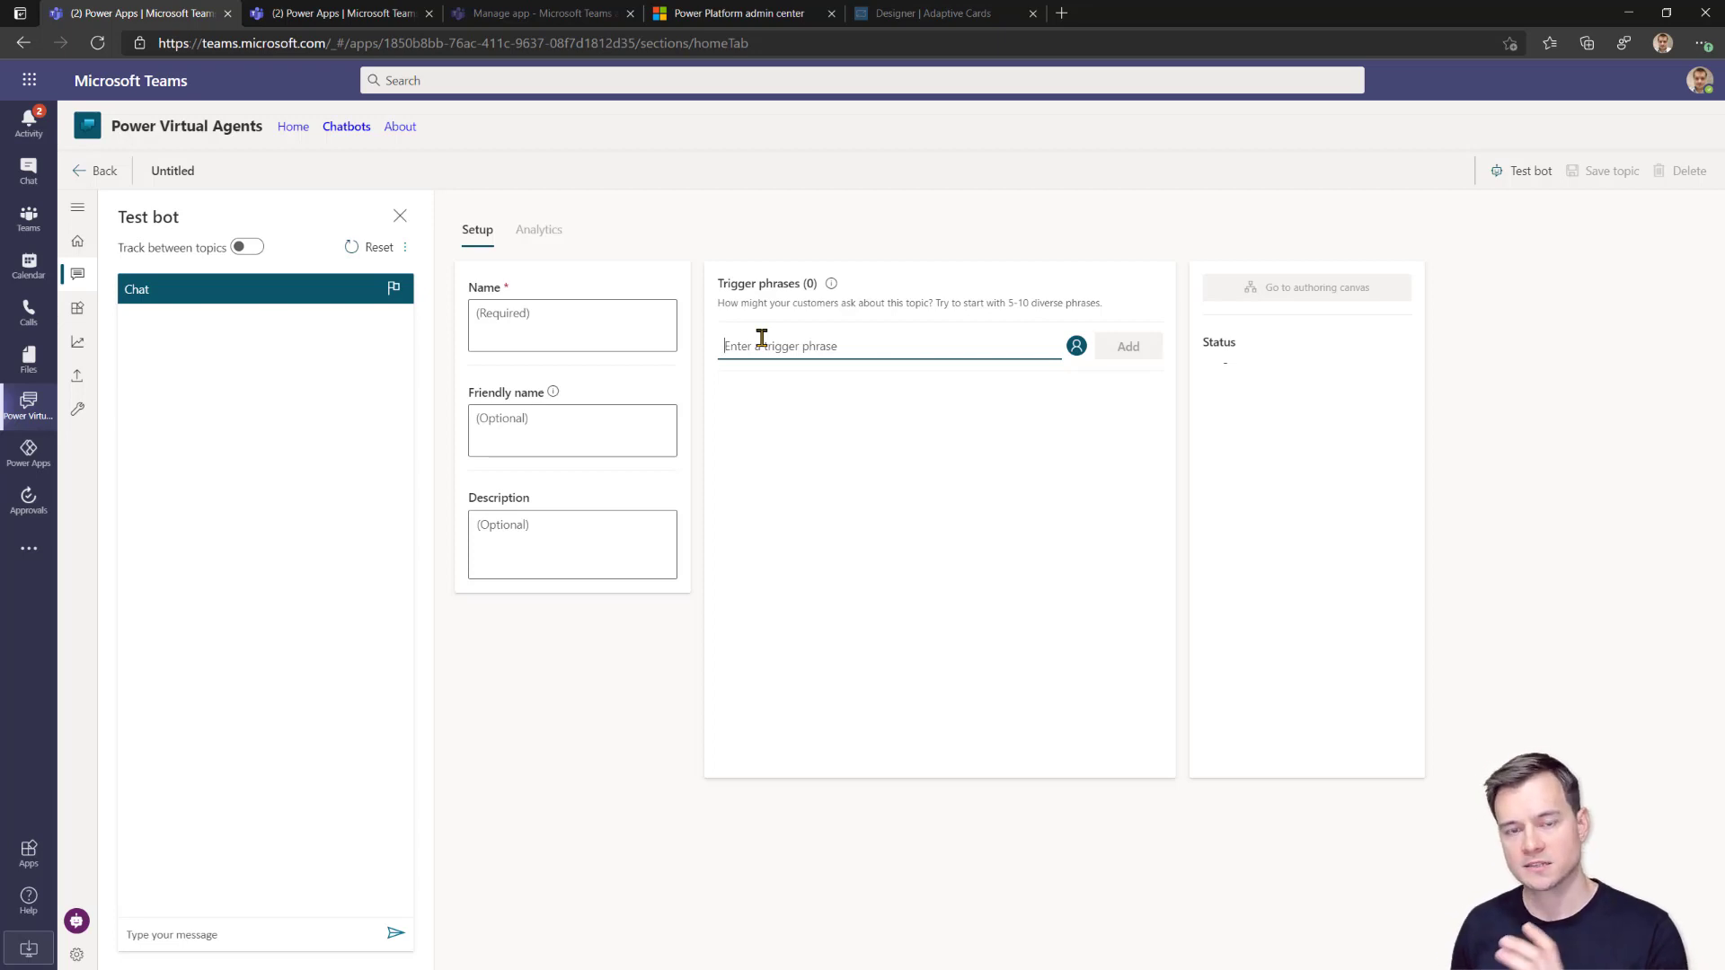
{"action": "left_click", "coordinate": [620, 324]}
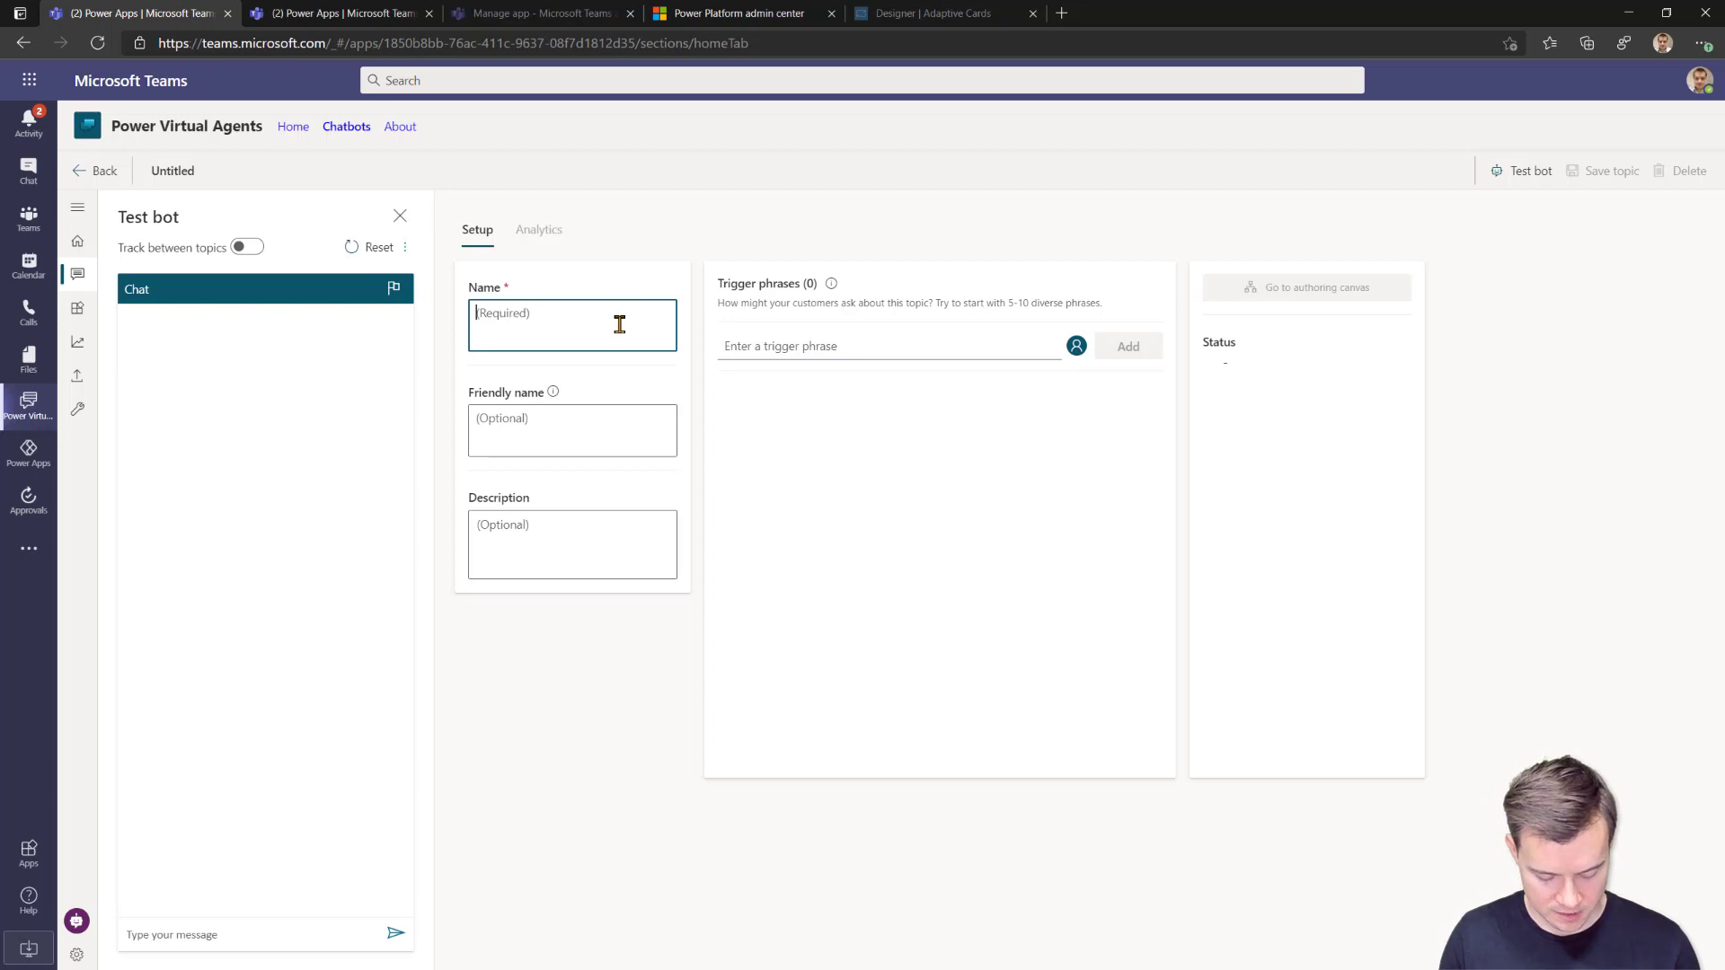
{"action": "type", "text": "Submit a h"}
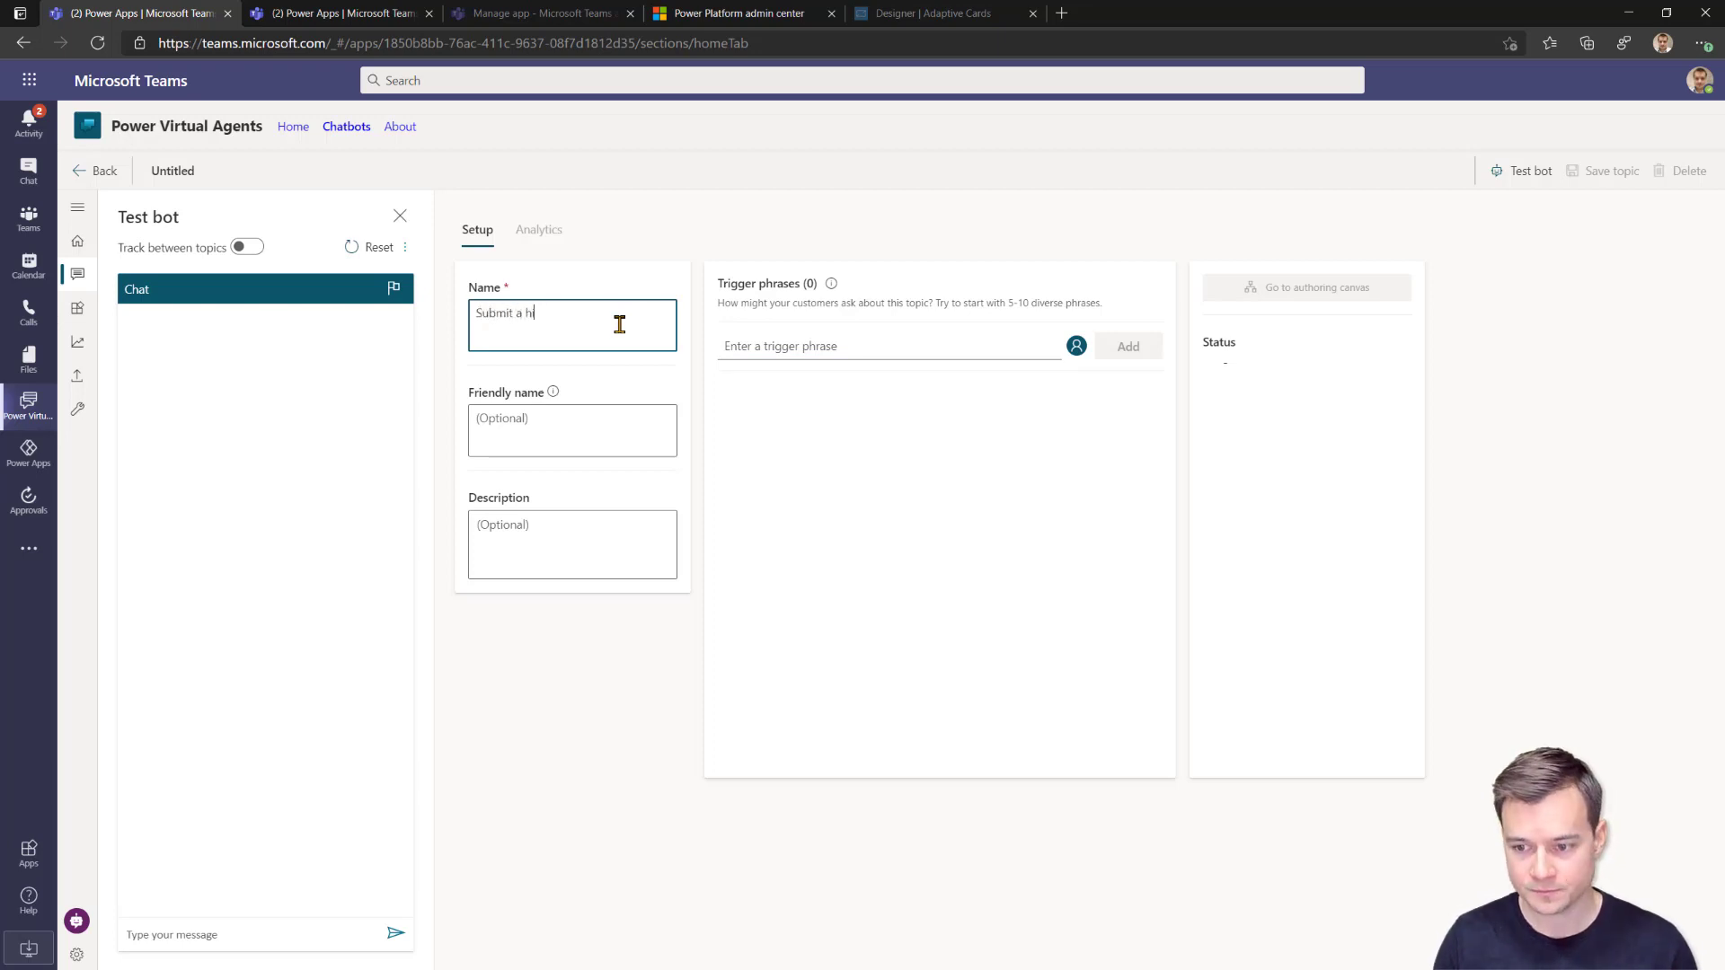
{"action": "type", "text": "int"}
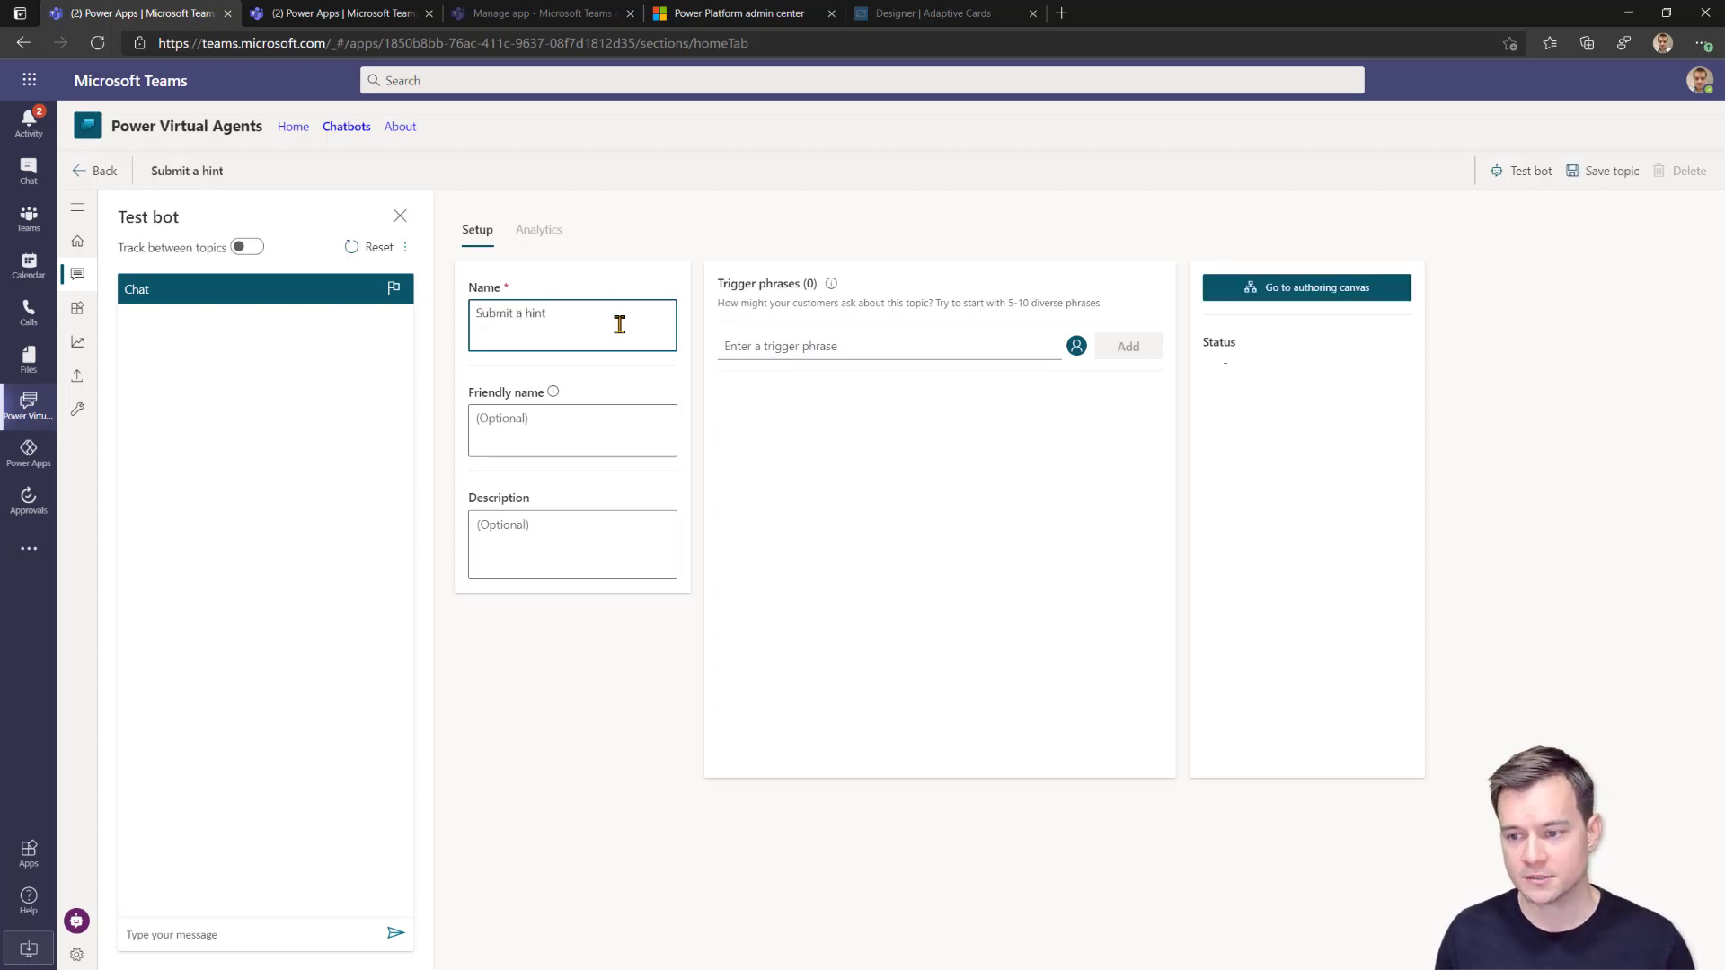
Add the trigger phrases "I have a good idea to submit" and "I would like to share a hint" to the topic.
{"action": "left_click", "coordinate": [860, 349]}
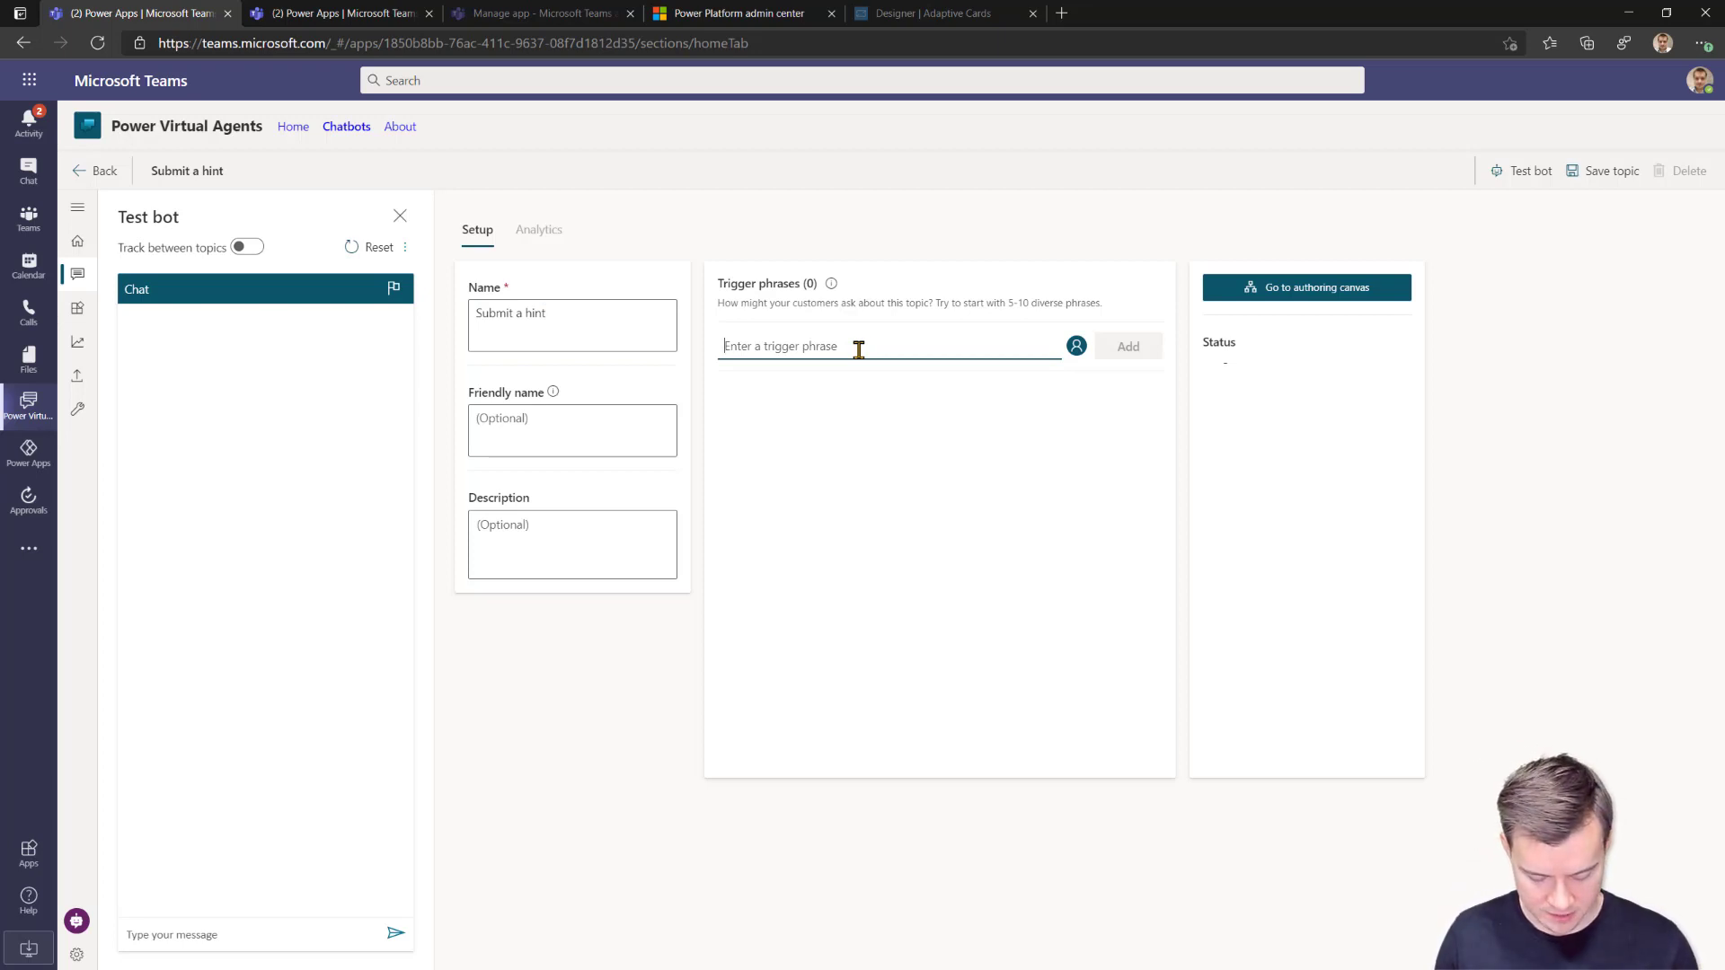
{"action": "type", "text": "I ahve a"}
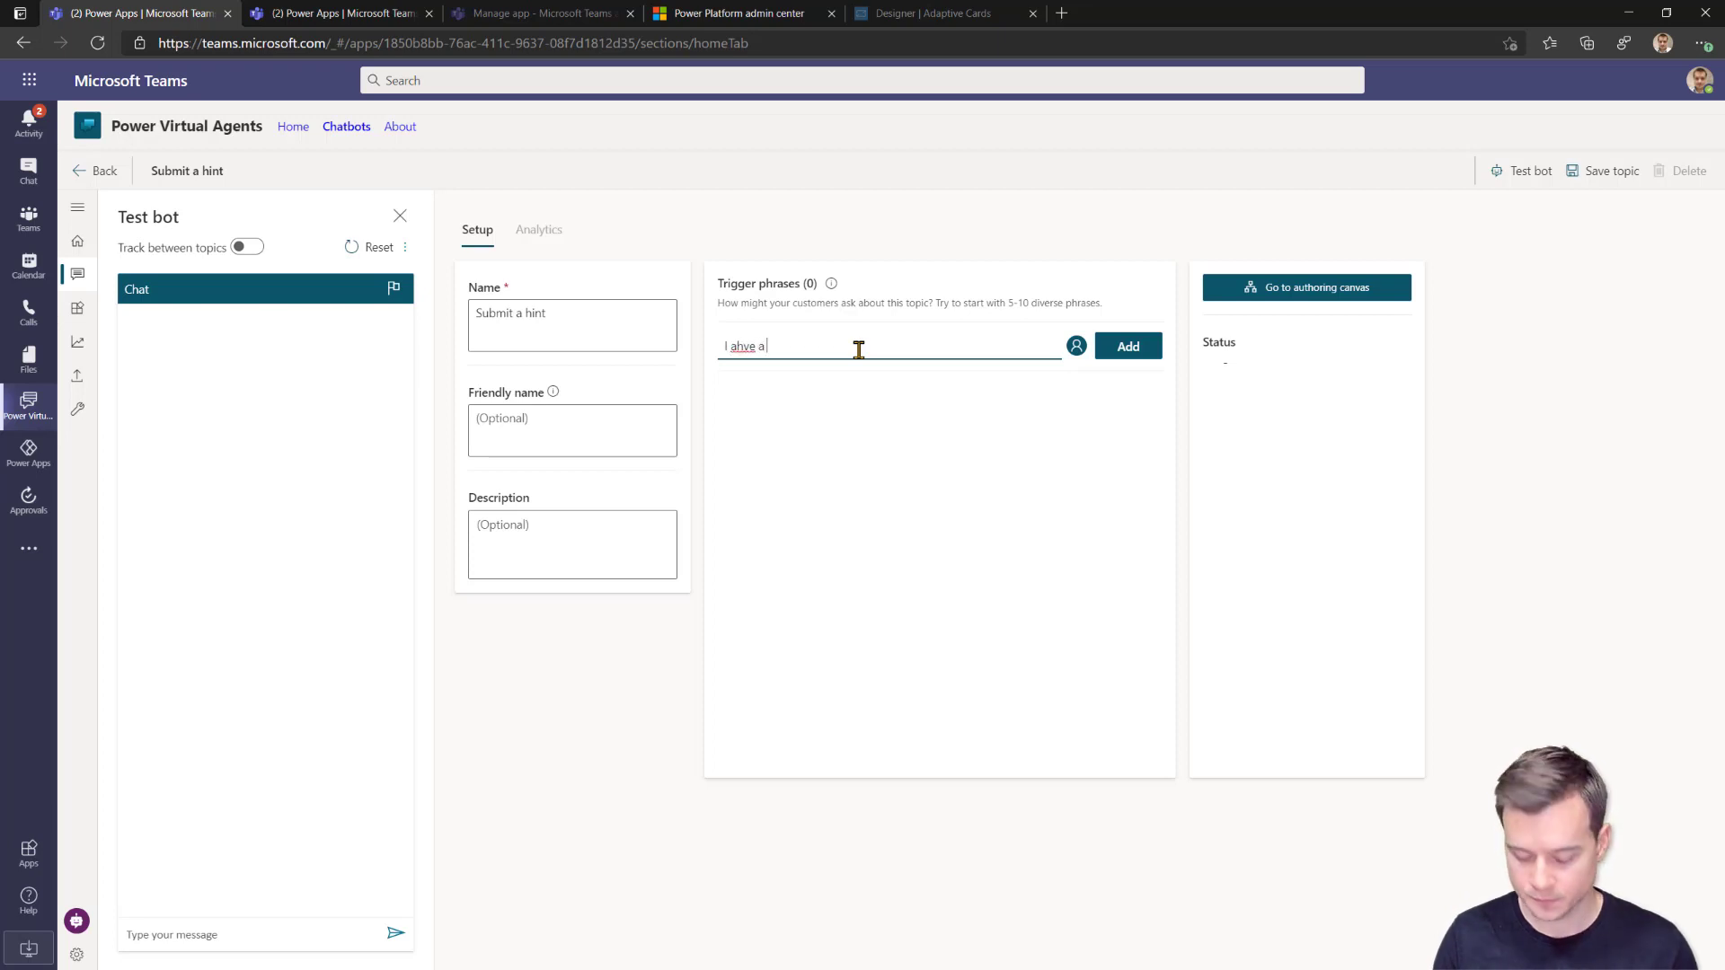
{"action": "key", "text": "ctrl+a"}
{"action": "type", "text": "I have a g"}
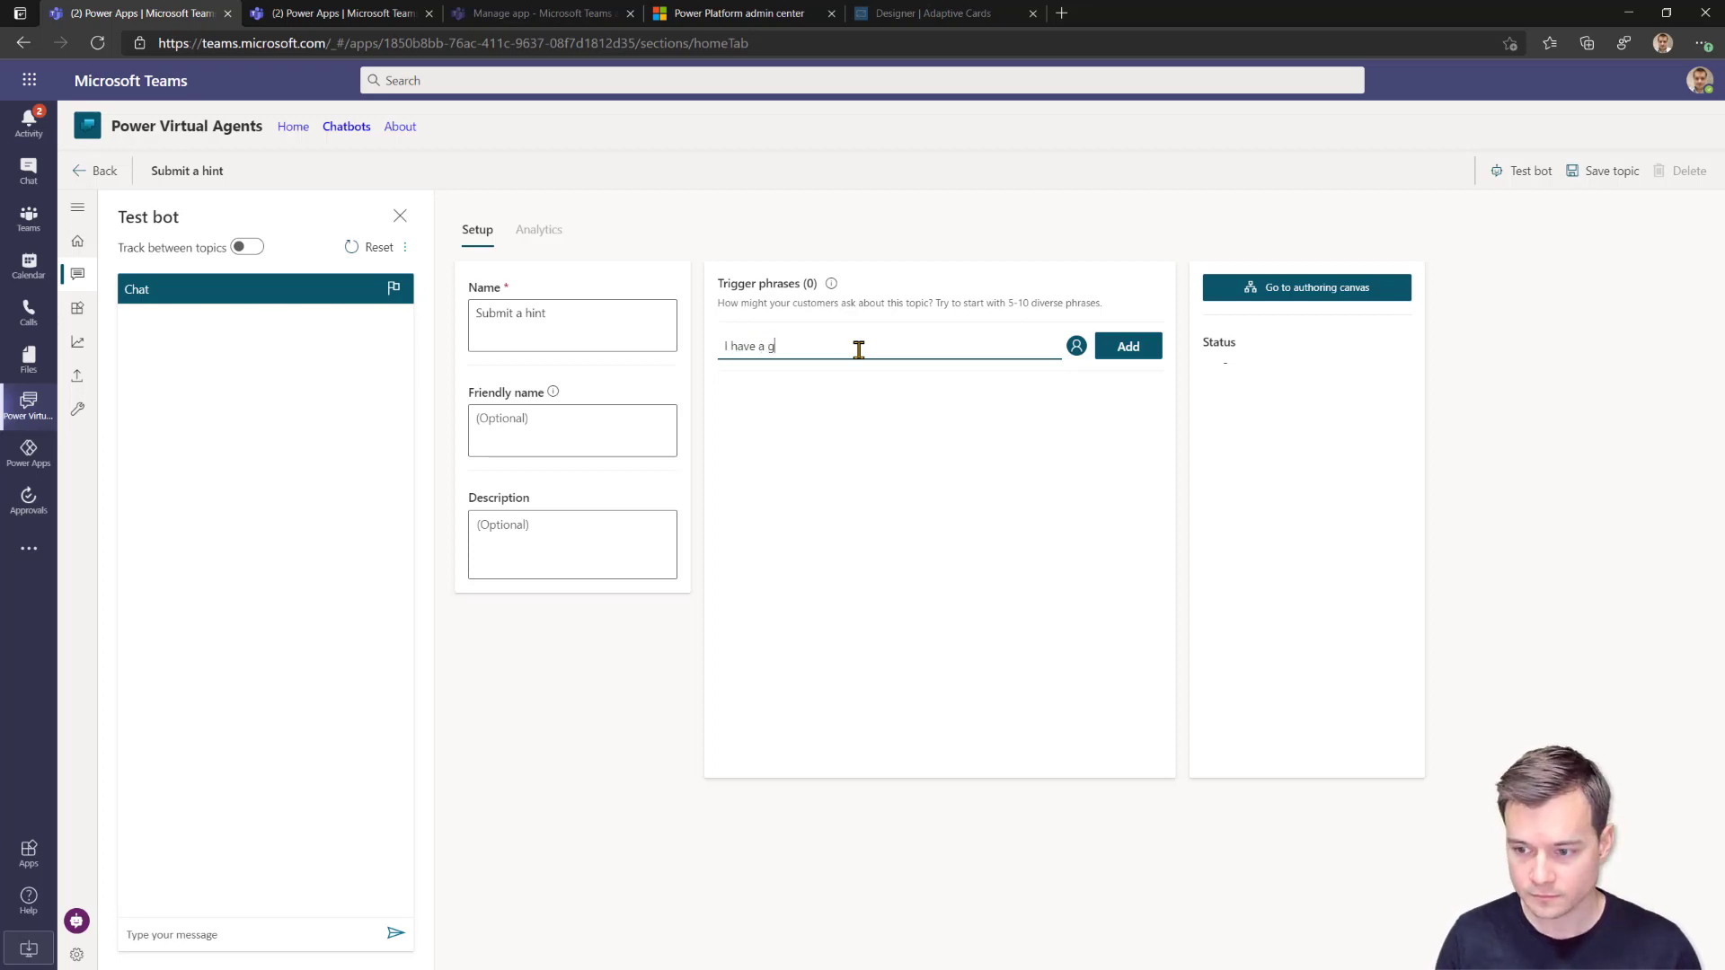
{"action": "type", "text": "ood idea to submit"}
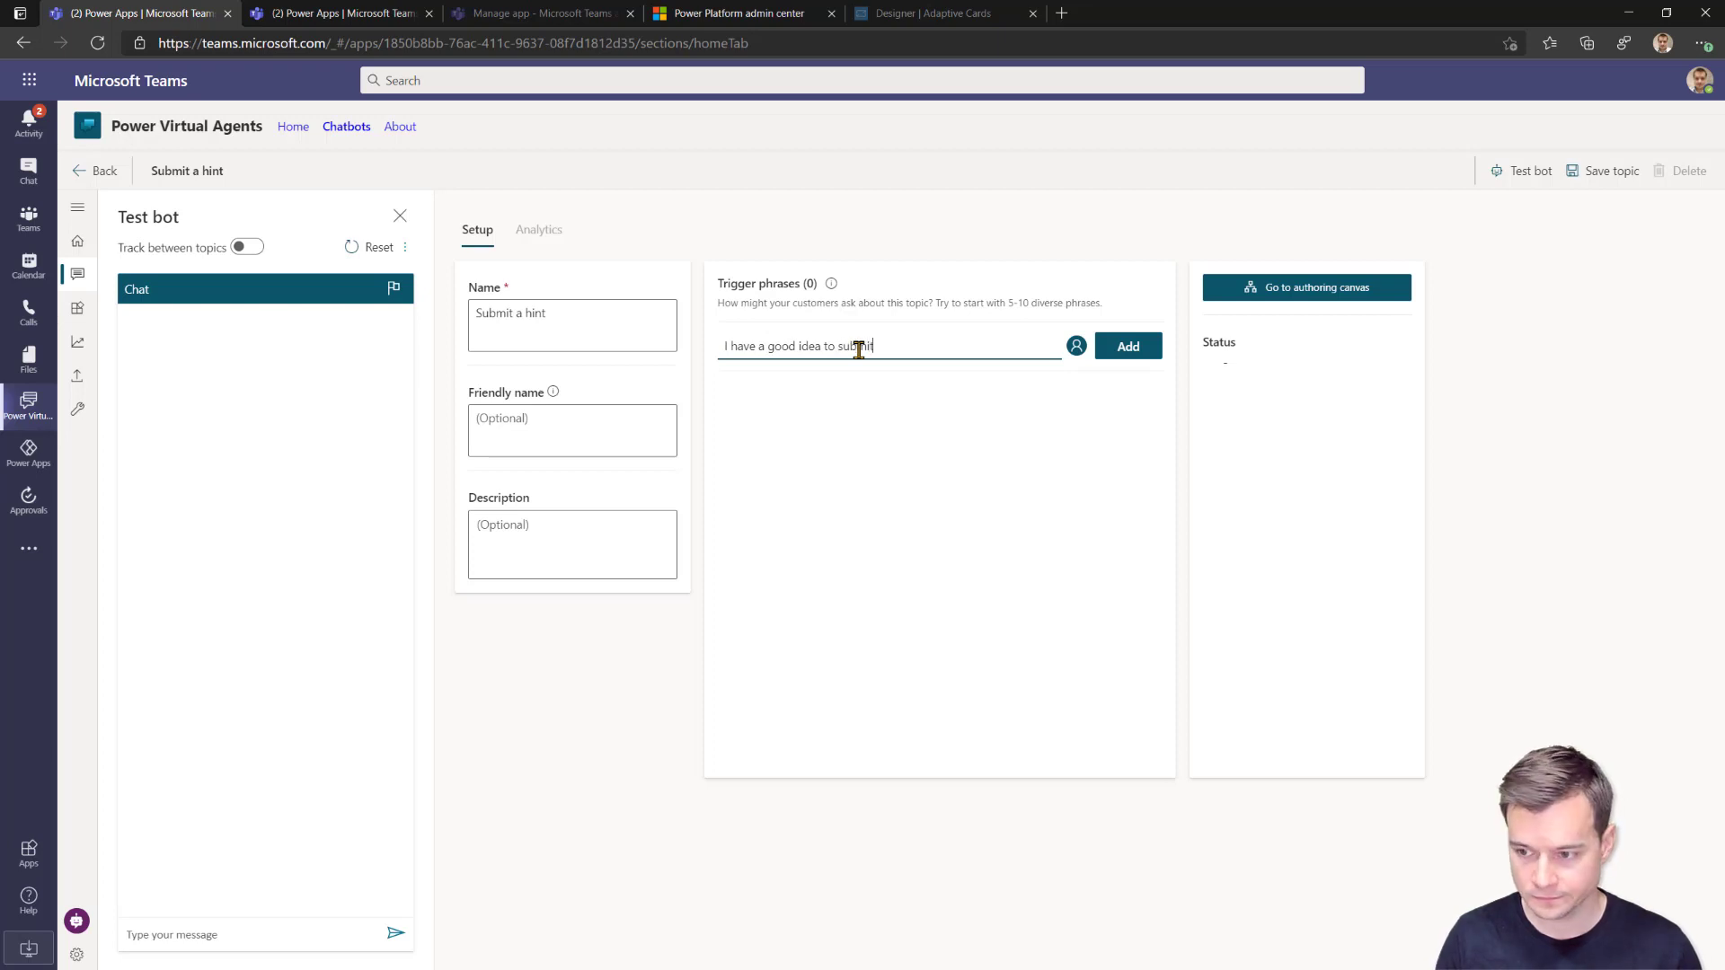
{"action": "key", "text": "Return"}
{"action": "type", "text": "I w"}
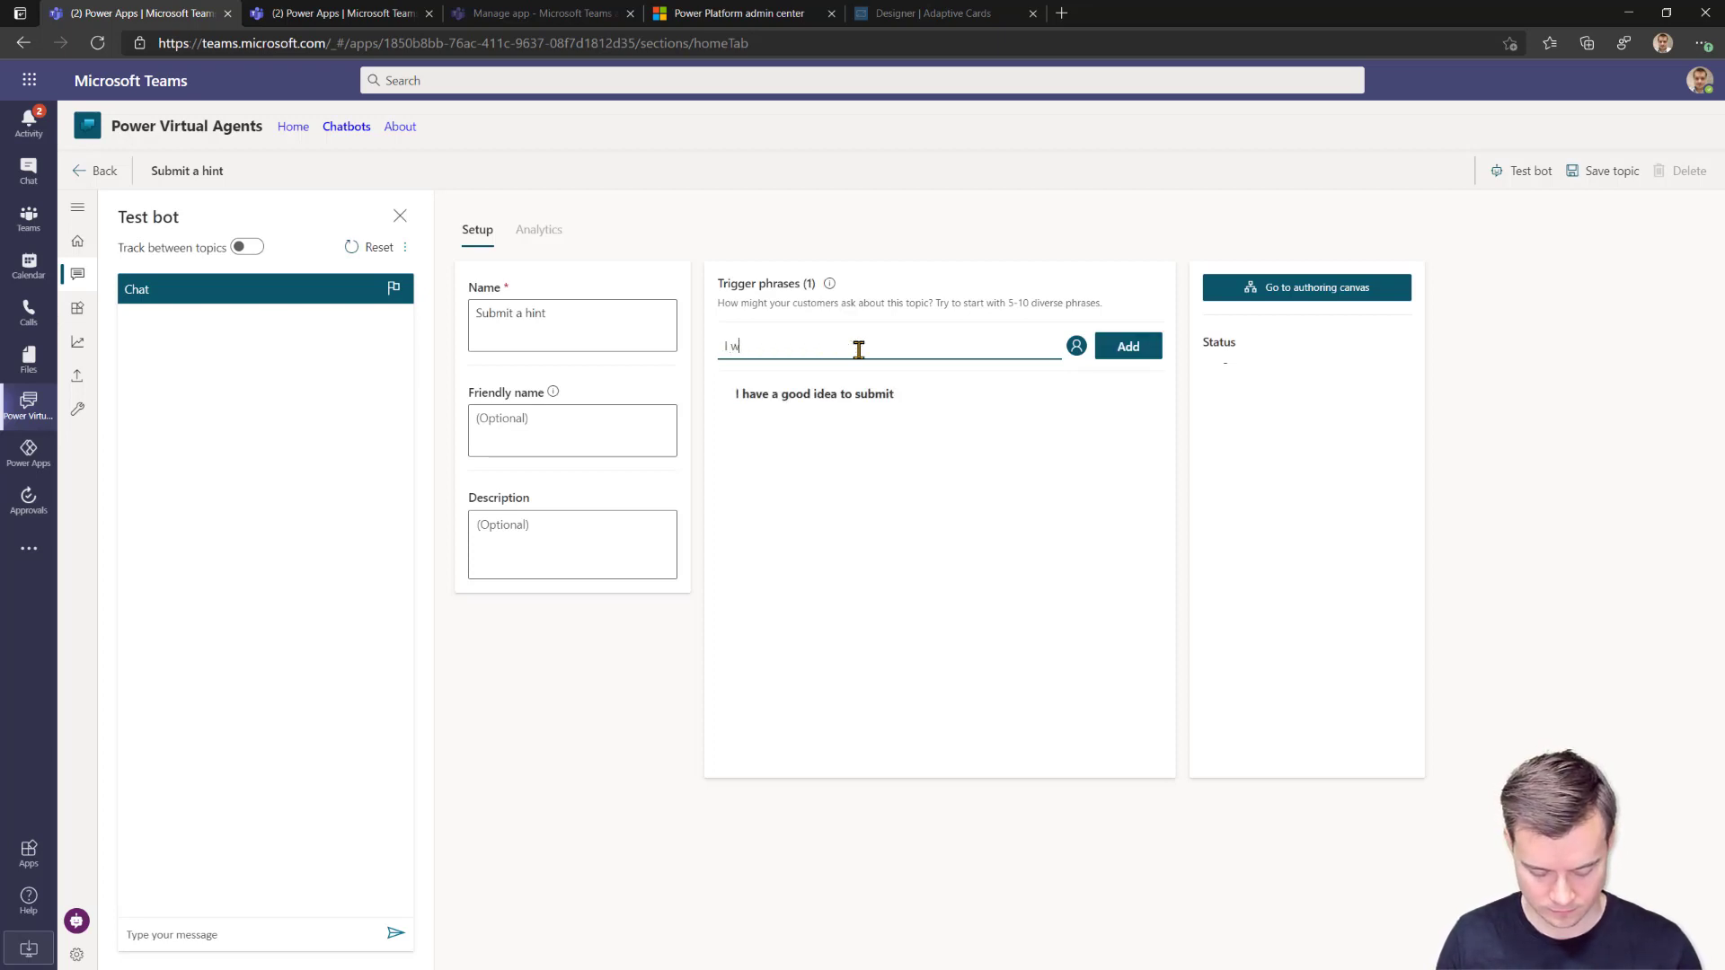
{"action": "type", "text": "ould like to "}
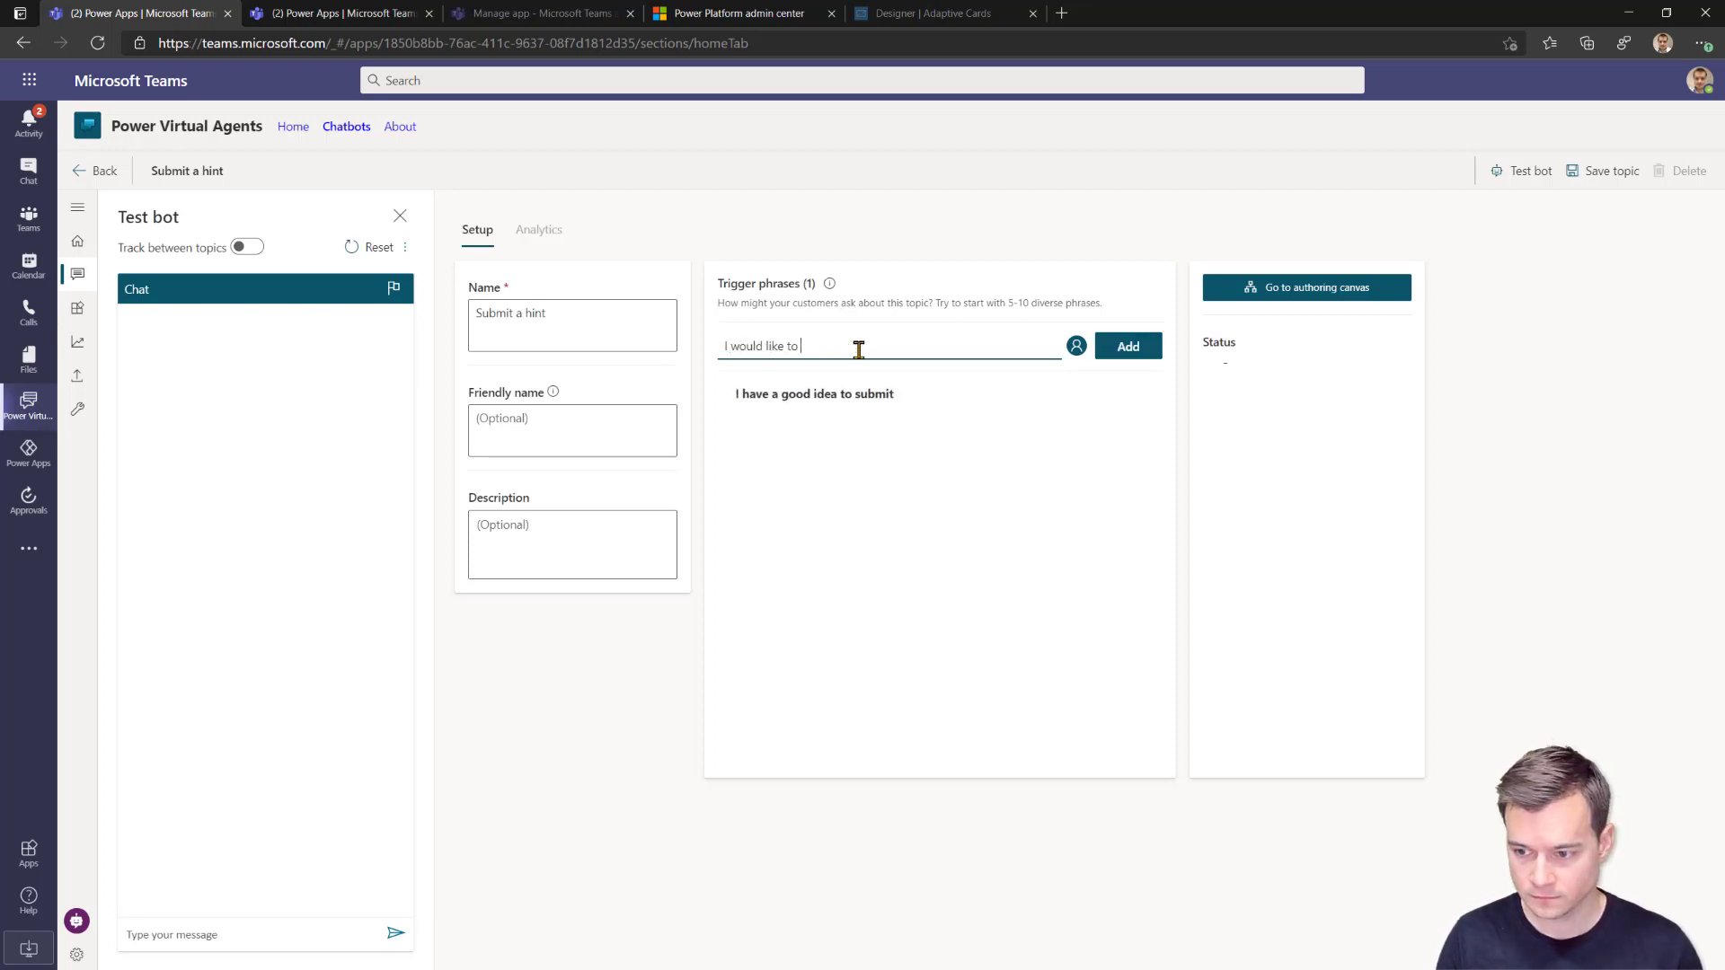
{"action": "type", "text": "share a hint"}
{"action": "key", "text": "Return"}
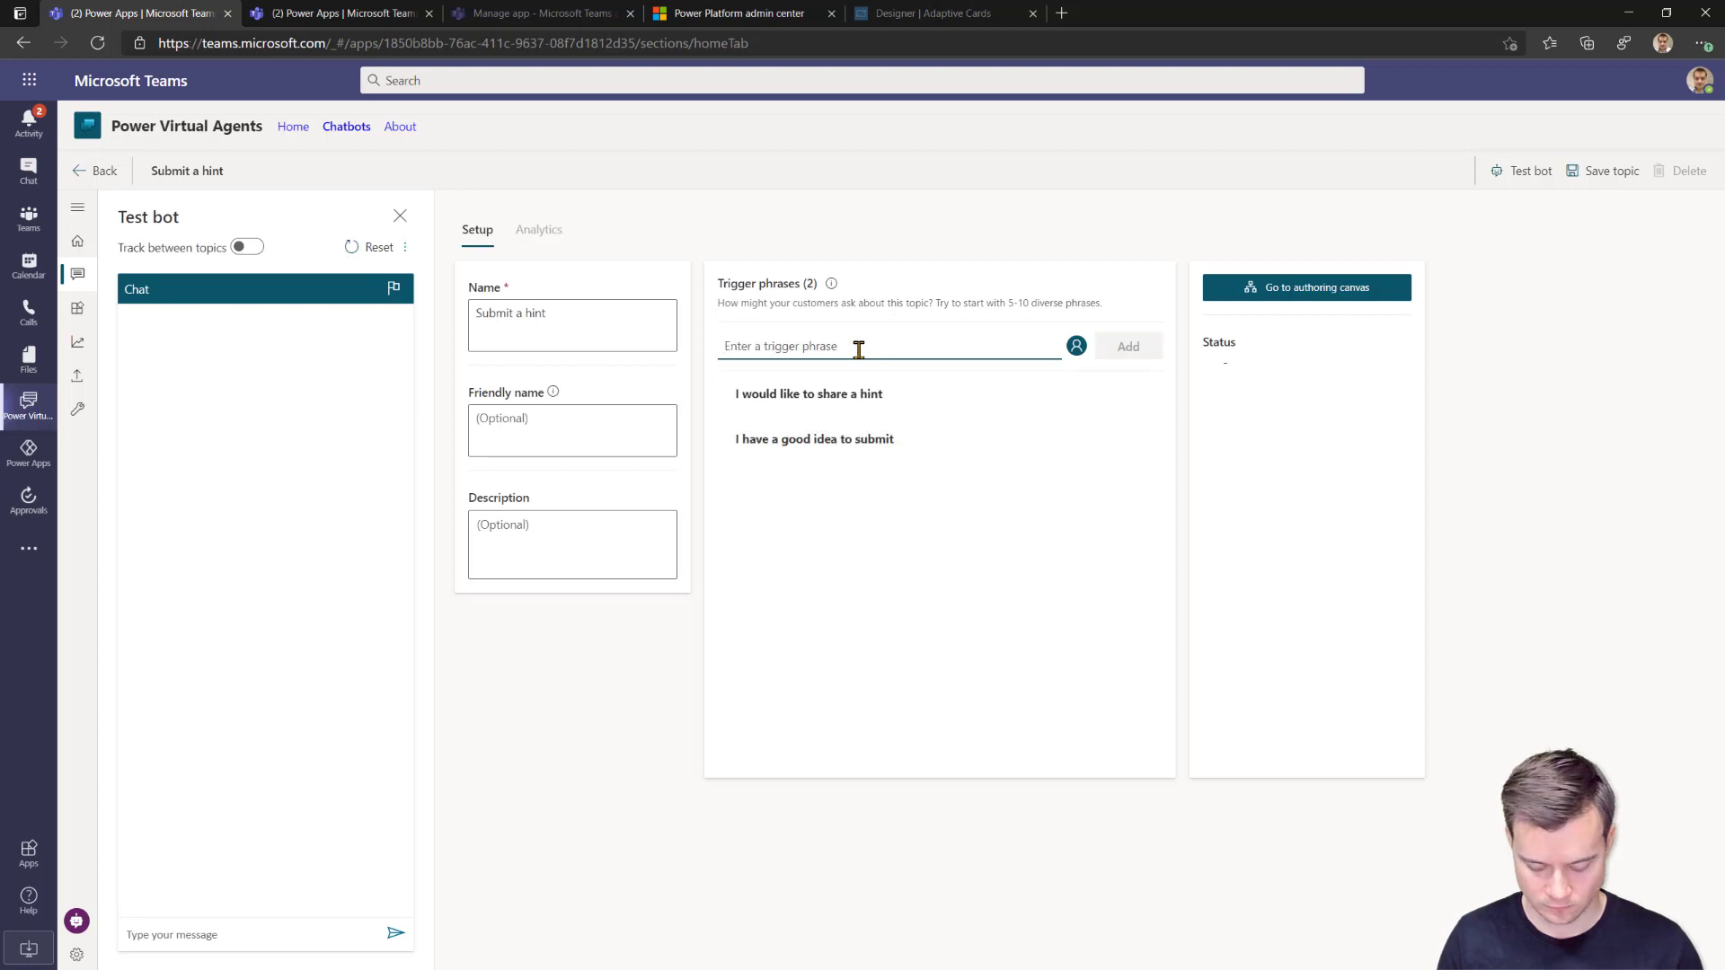
Add three more trigger phrases: "I have hint", "Good practice to share" and "Best idea to show".
{"action": "type", "text": "I have hint"}
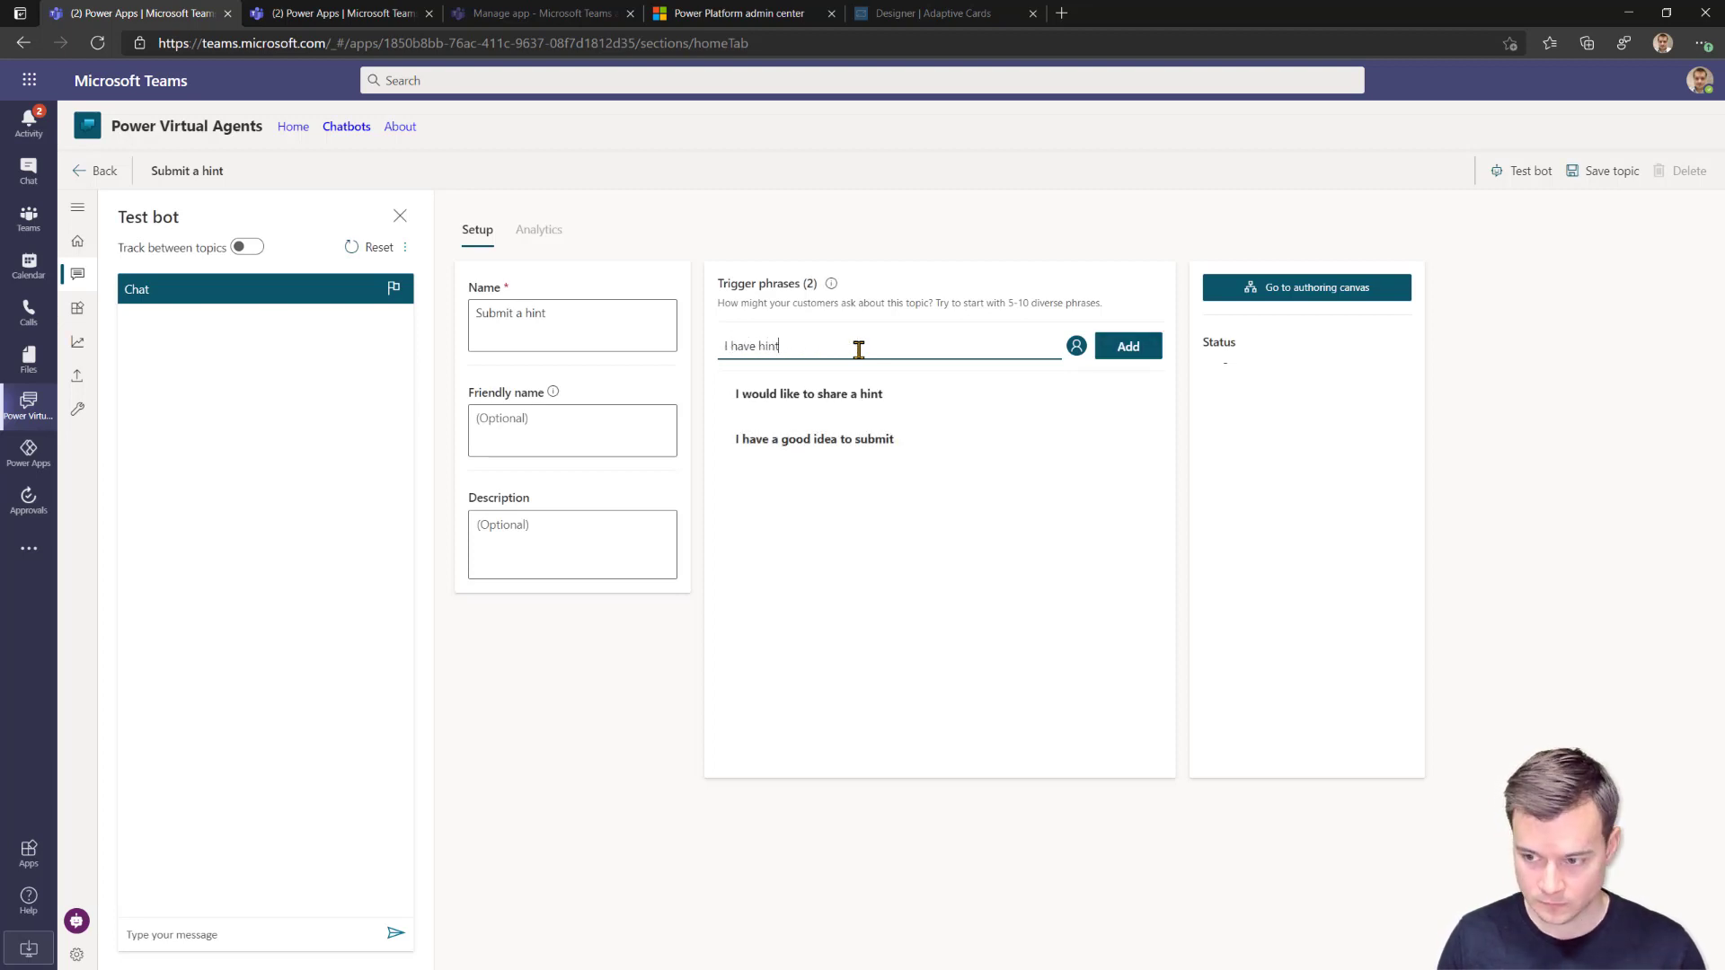
{"action": "key", "text": "Return"}
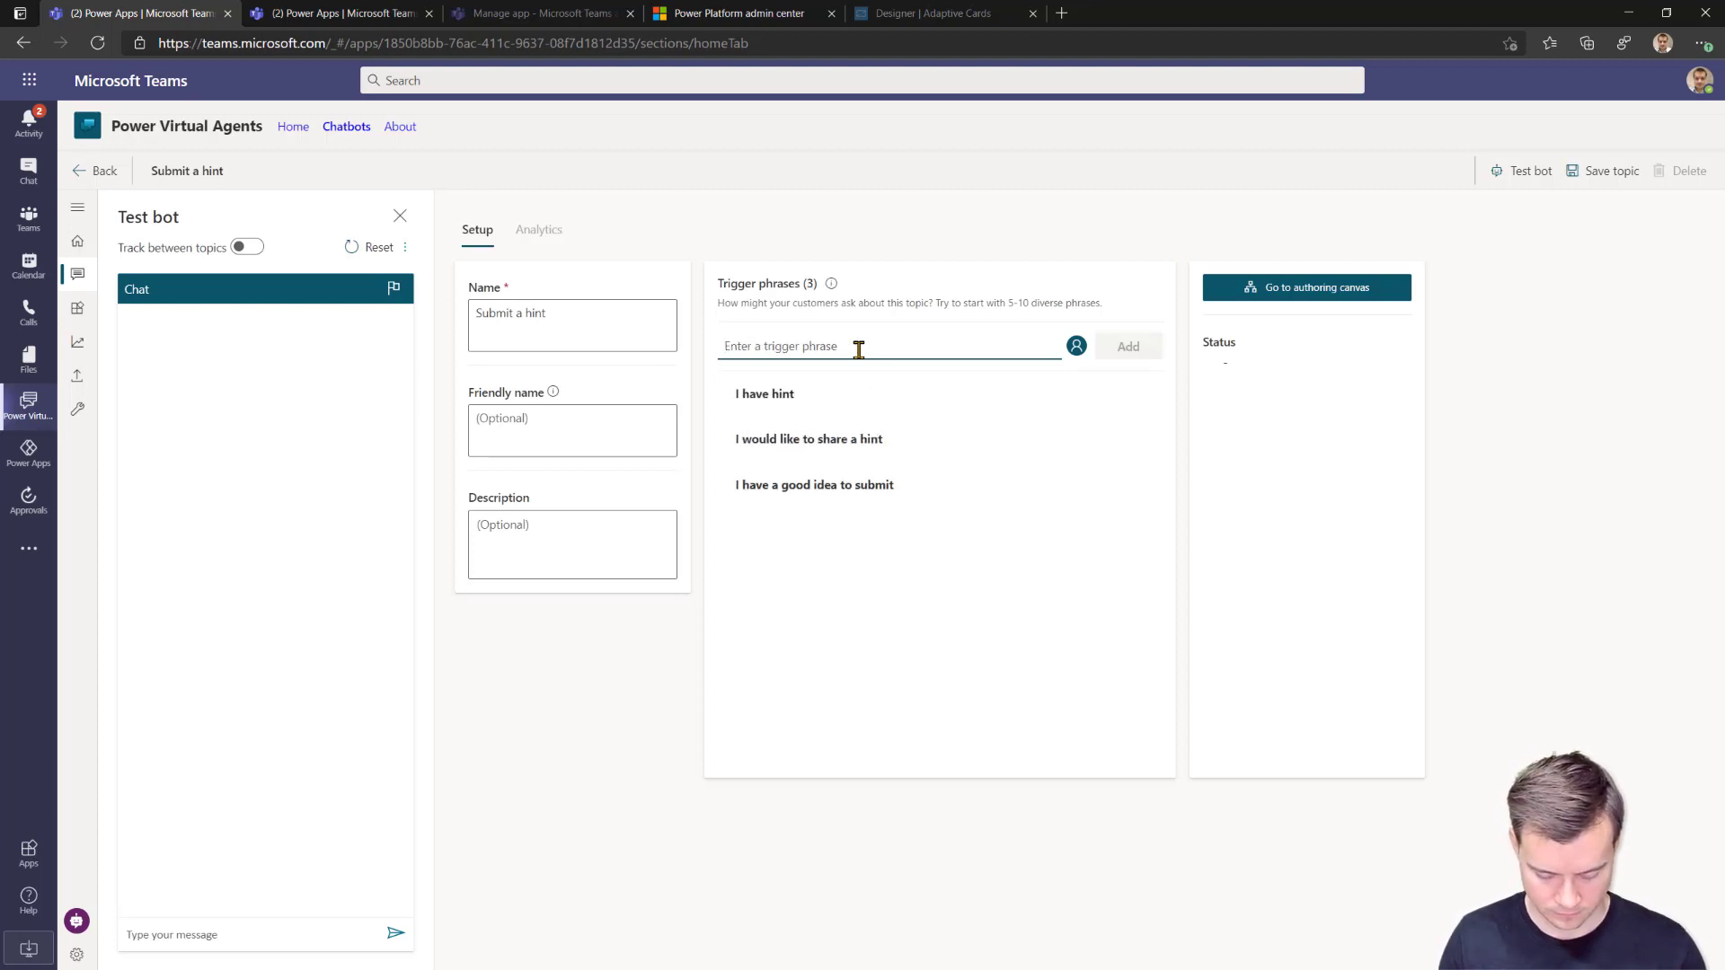
{"action": "type", "text": "Good pract"}
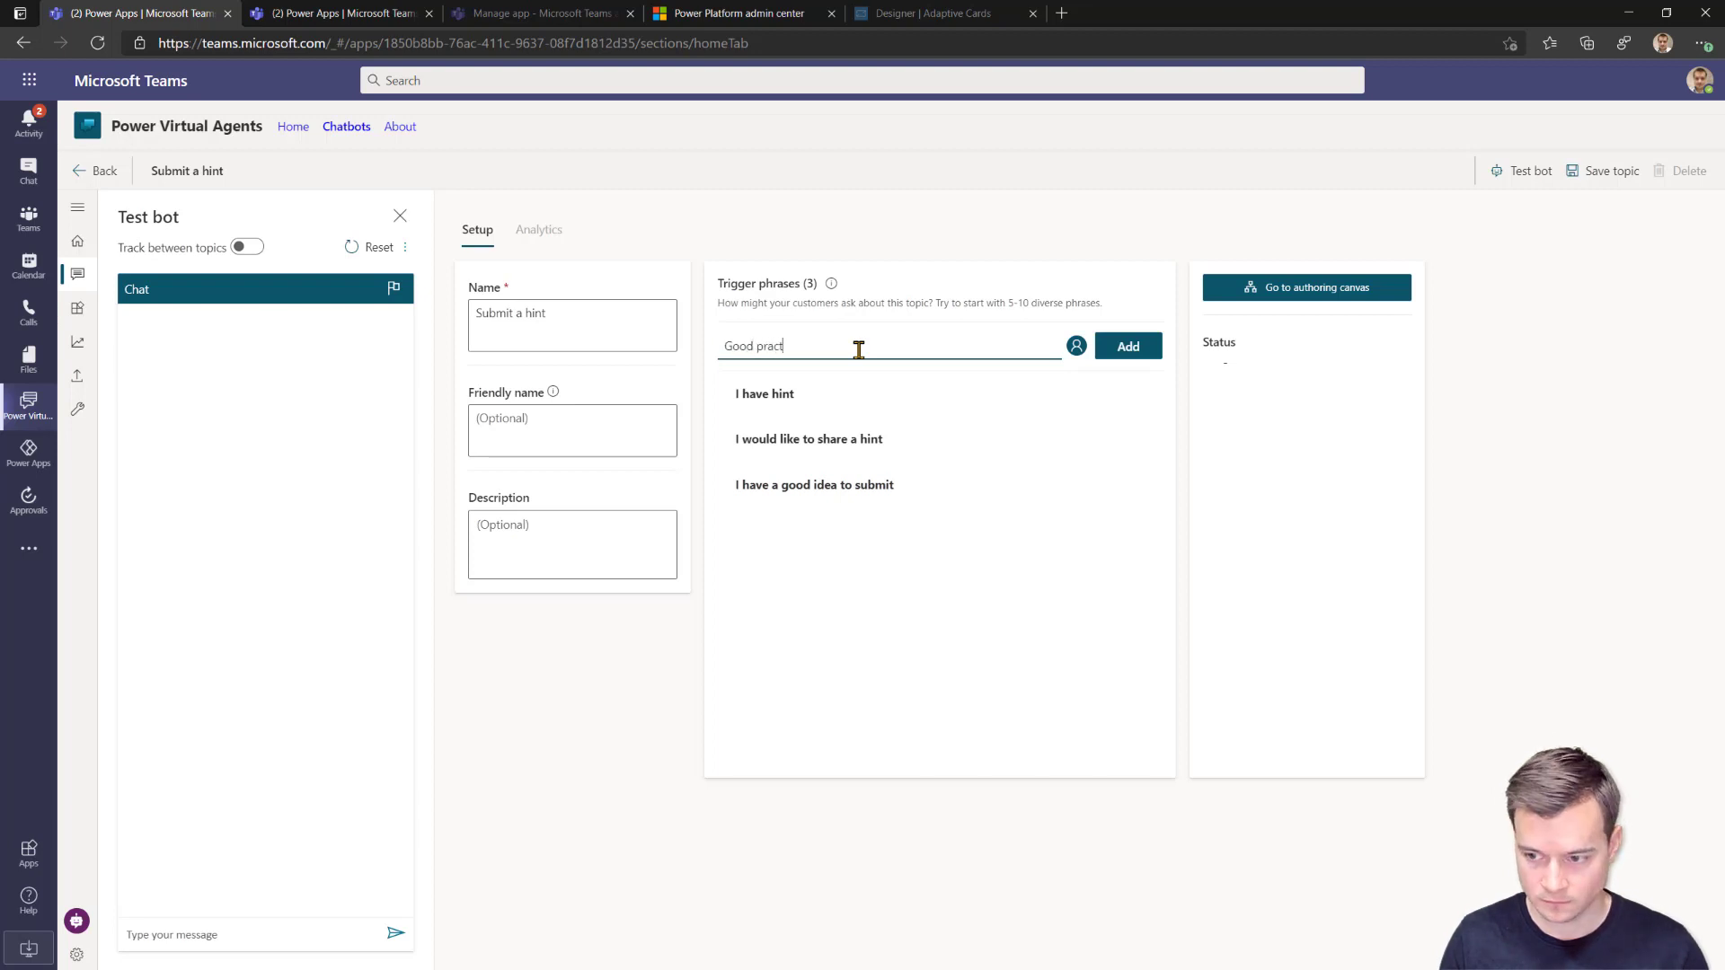
{"action": "type", "text": "ice to share"}
{"action": "key", "text": "Return"}
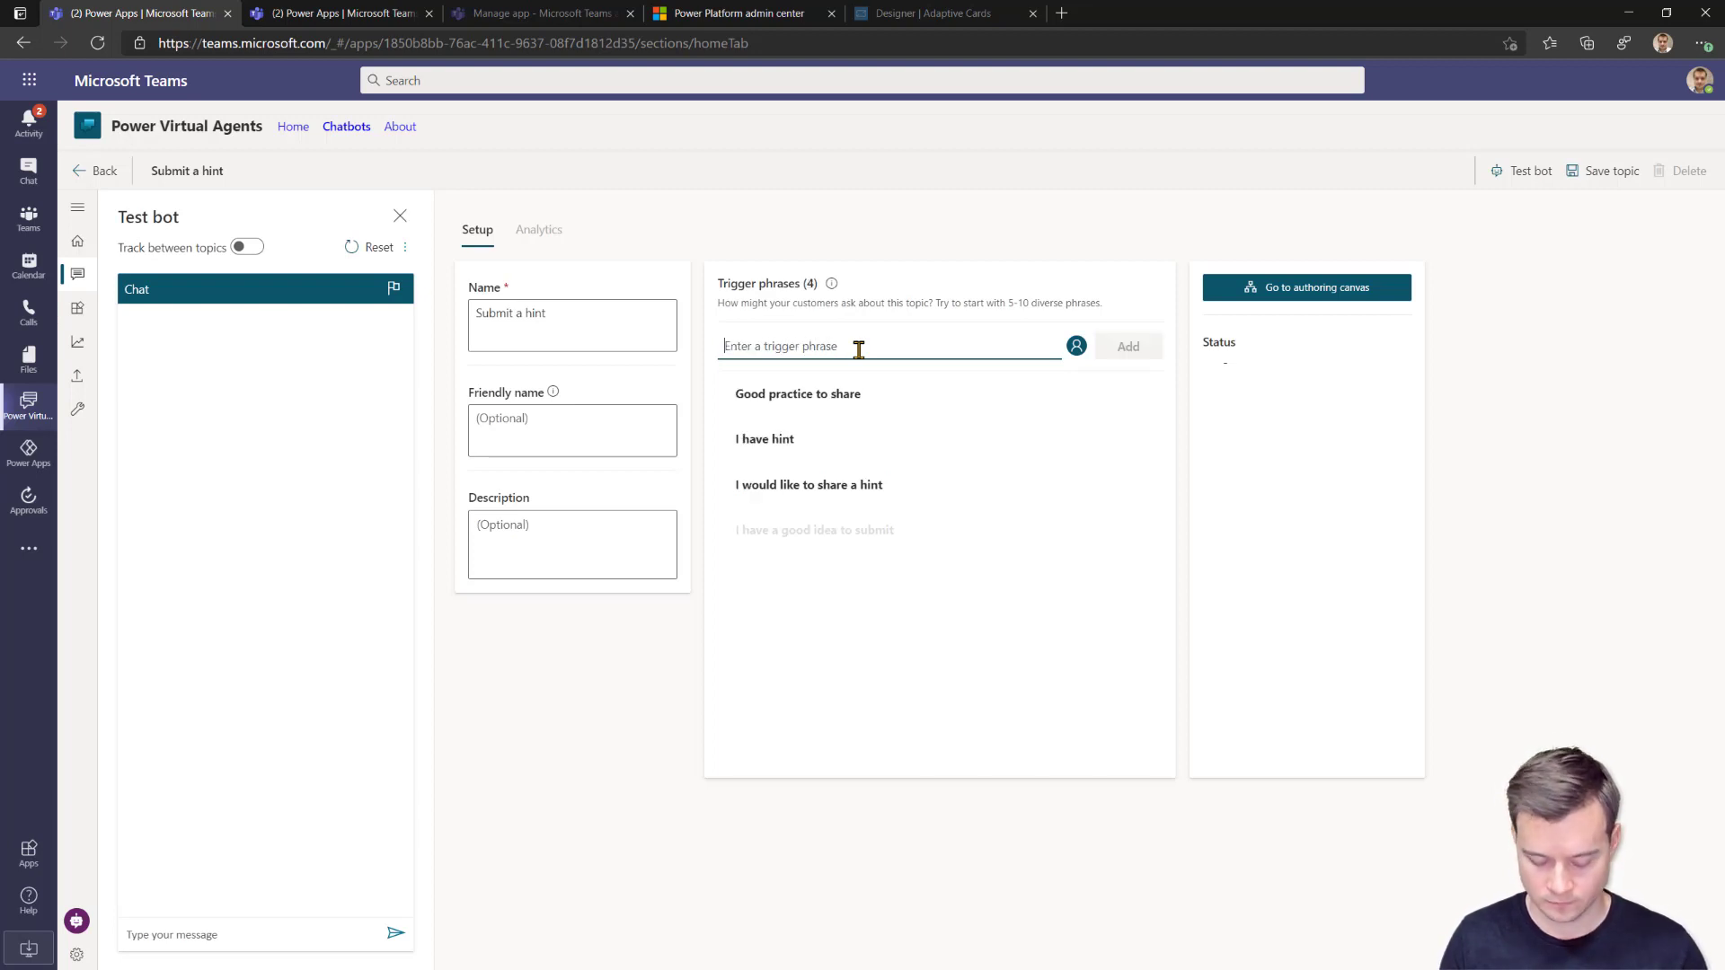
{"action": "type", "text": "Best i"}
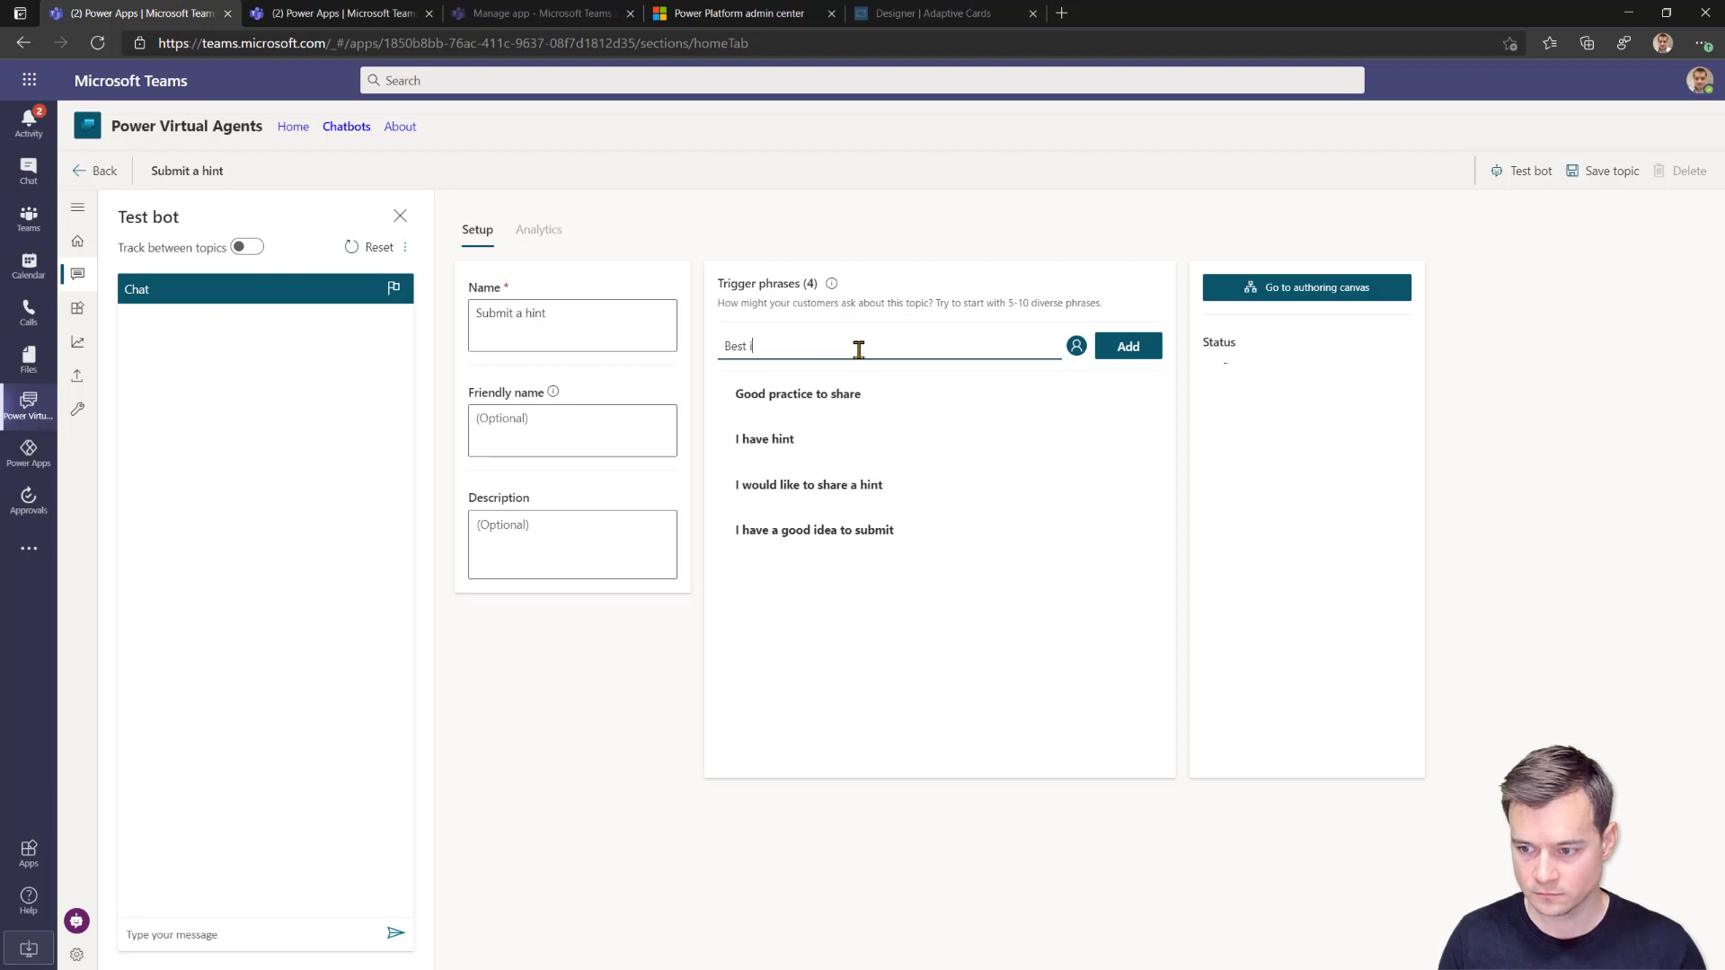
{"action": "type", "text": "dea to swow"}
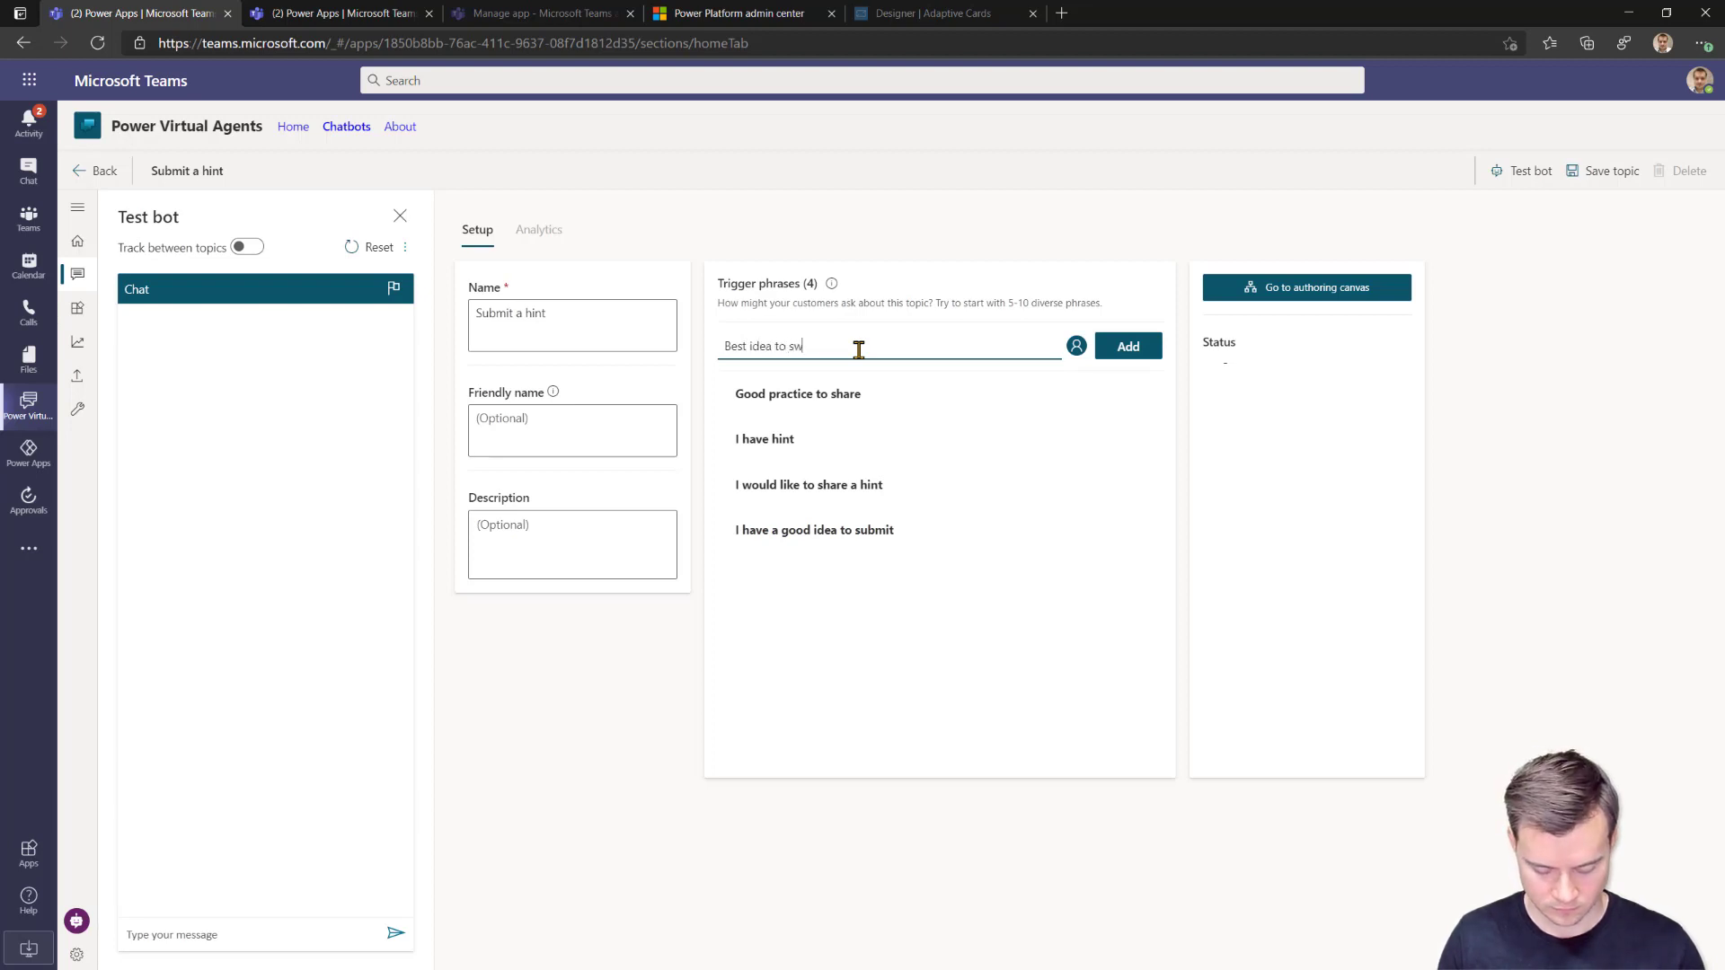
{"action": "key", "text": "BackSpace"}
{"action": "key", "text": "BackSpace"}
{"action": "key", "text": "BackSpace"}
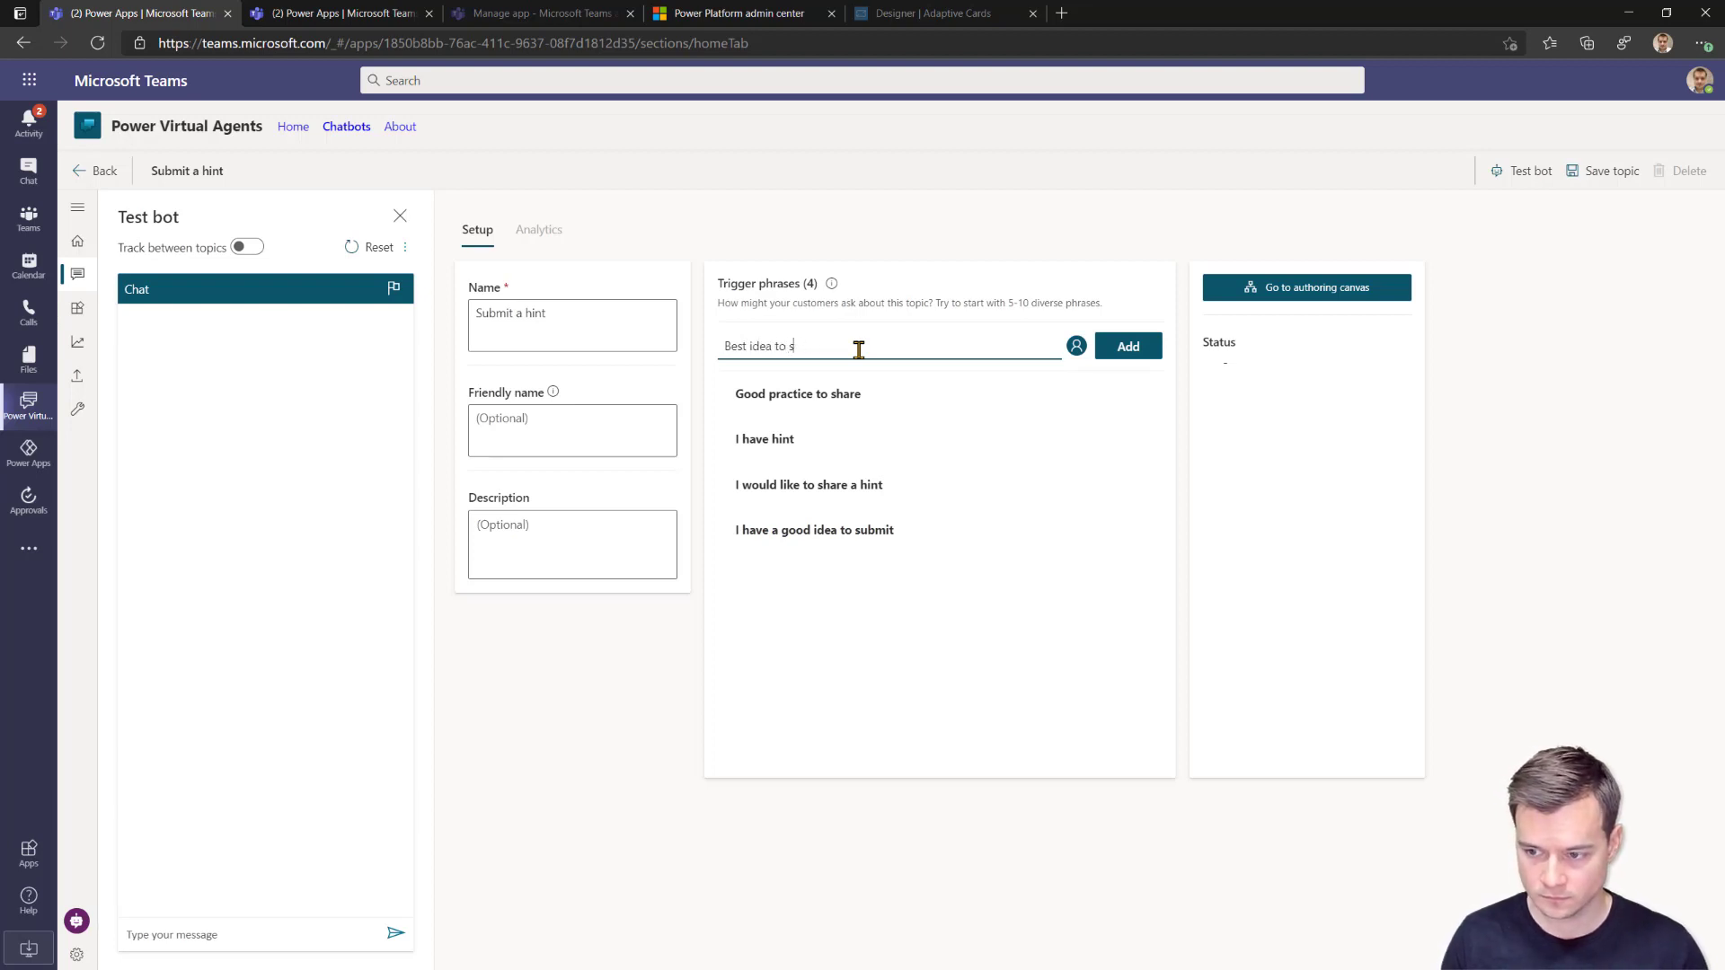
{"action": "type", "text": "how"}
{"action": "key", "text": "Return"}
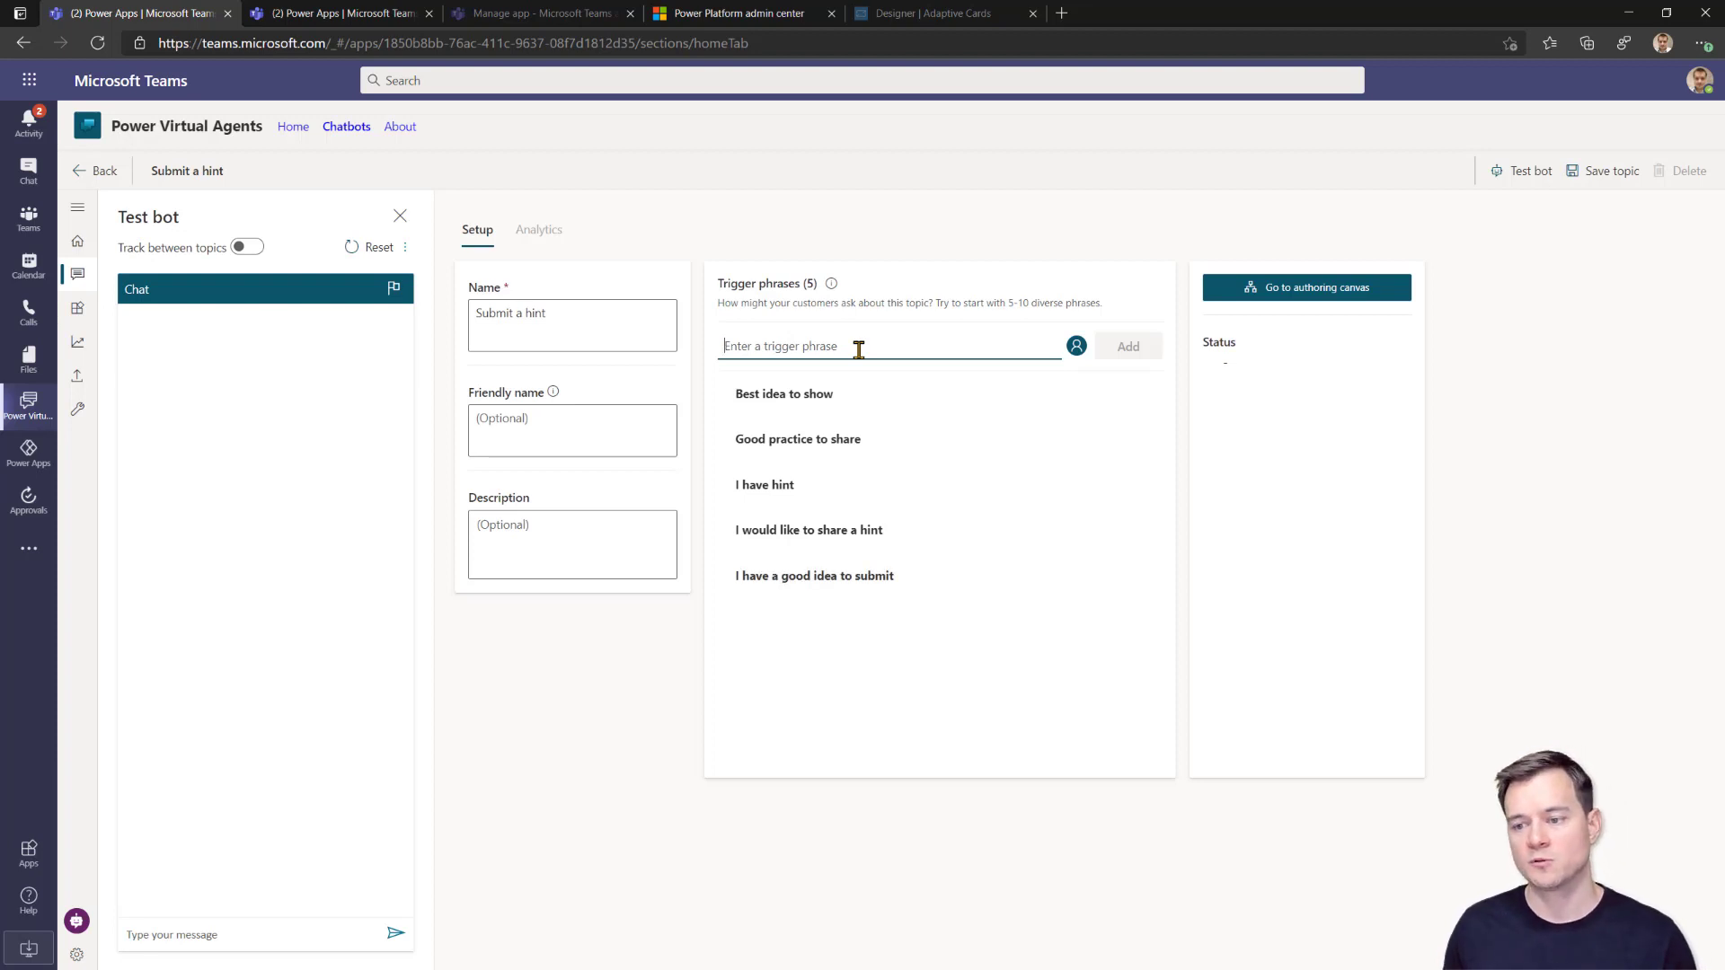
Open the topic's authoring canvas and write the message "Hi {bot.UserDisplayName}. So you want to submit a tip?", inserting the display name as a variable.
{"action": "left_click", "coordinate": [1319, 298]}
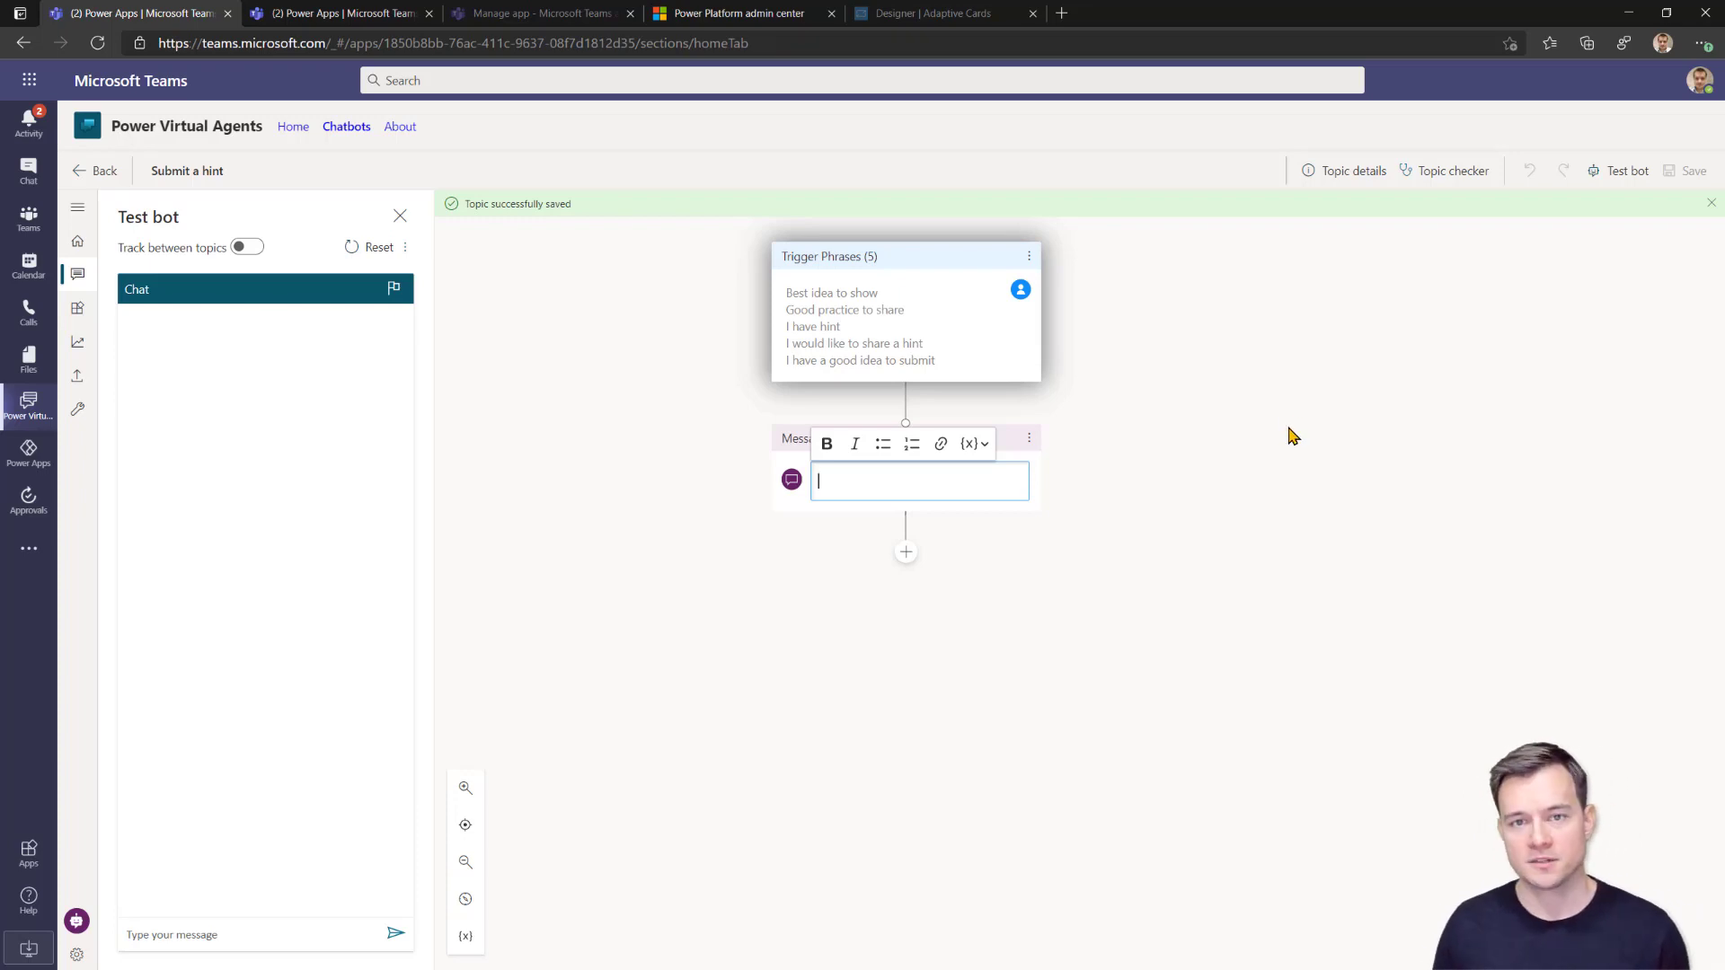
{"action": "type", "text": "Hi"}
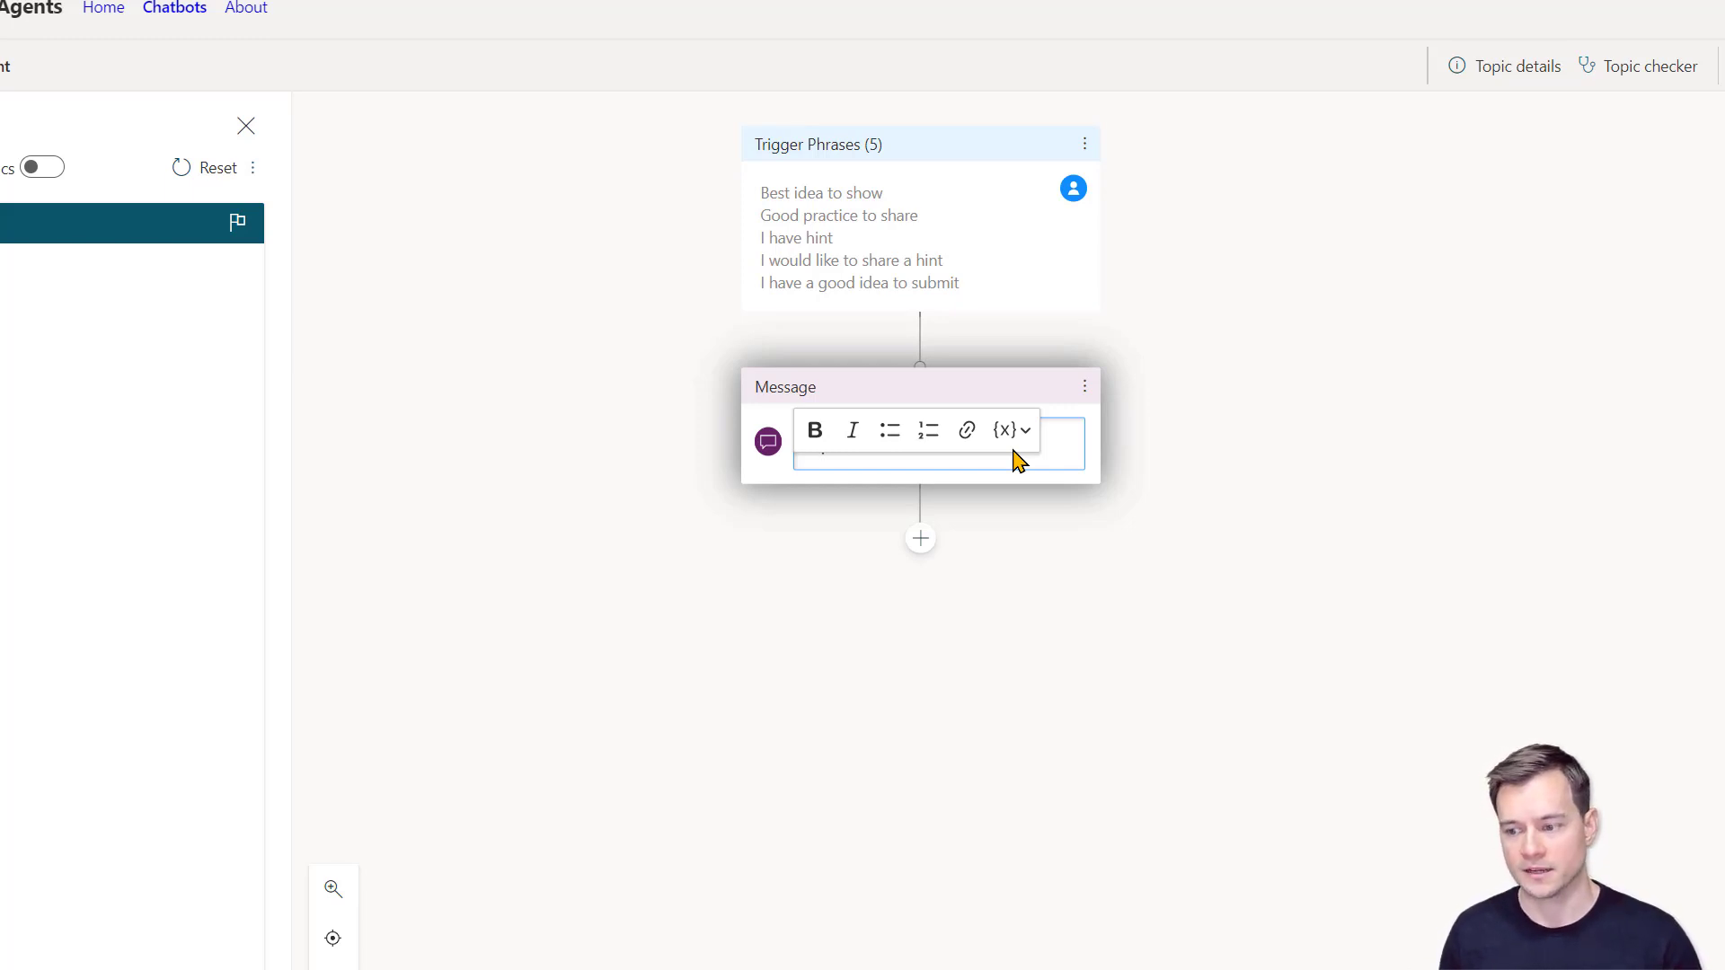
{"action": "left_click", "coordinate": [1020, 435]}
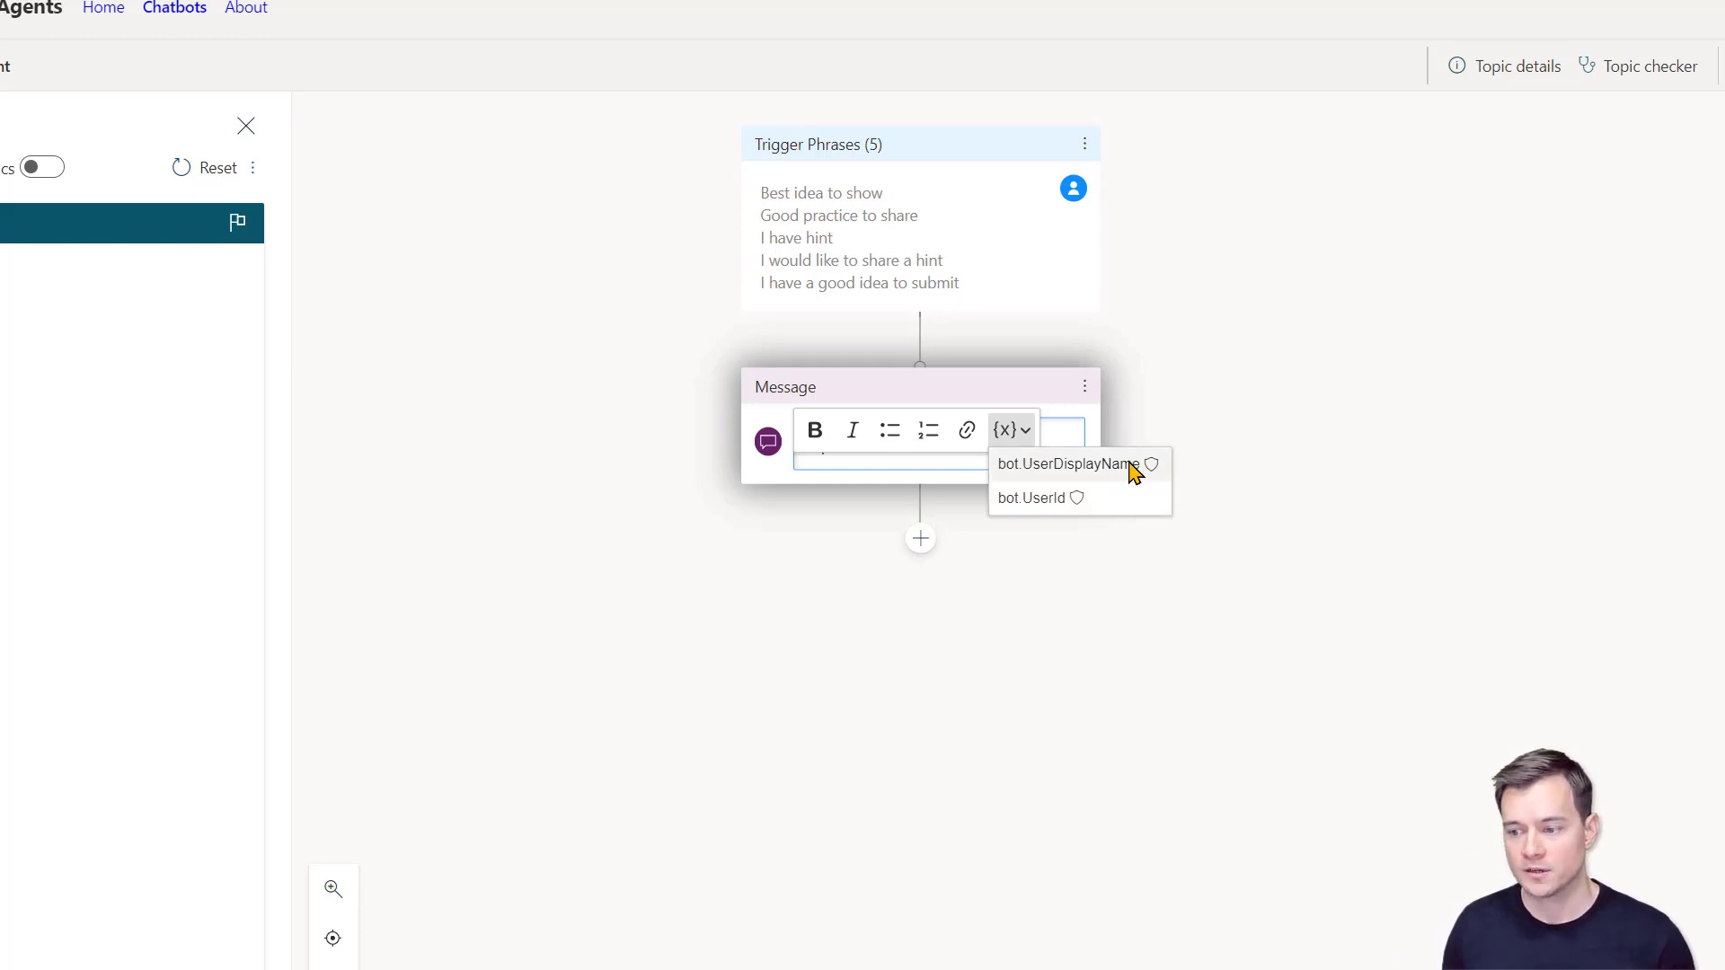
{"action": "left_click", "coordinate": [1132, 465]}
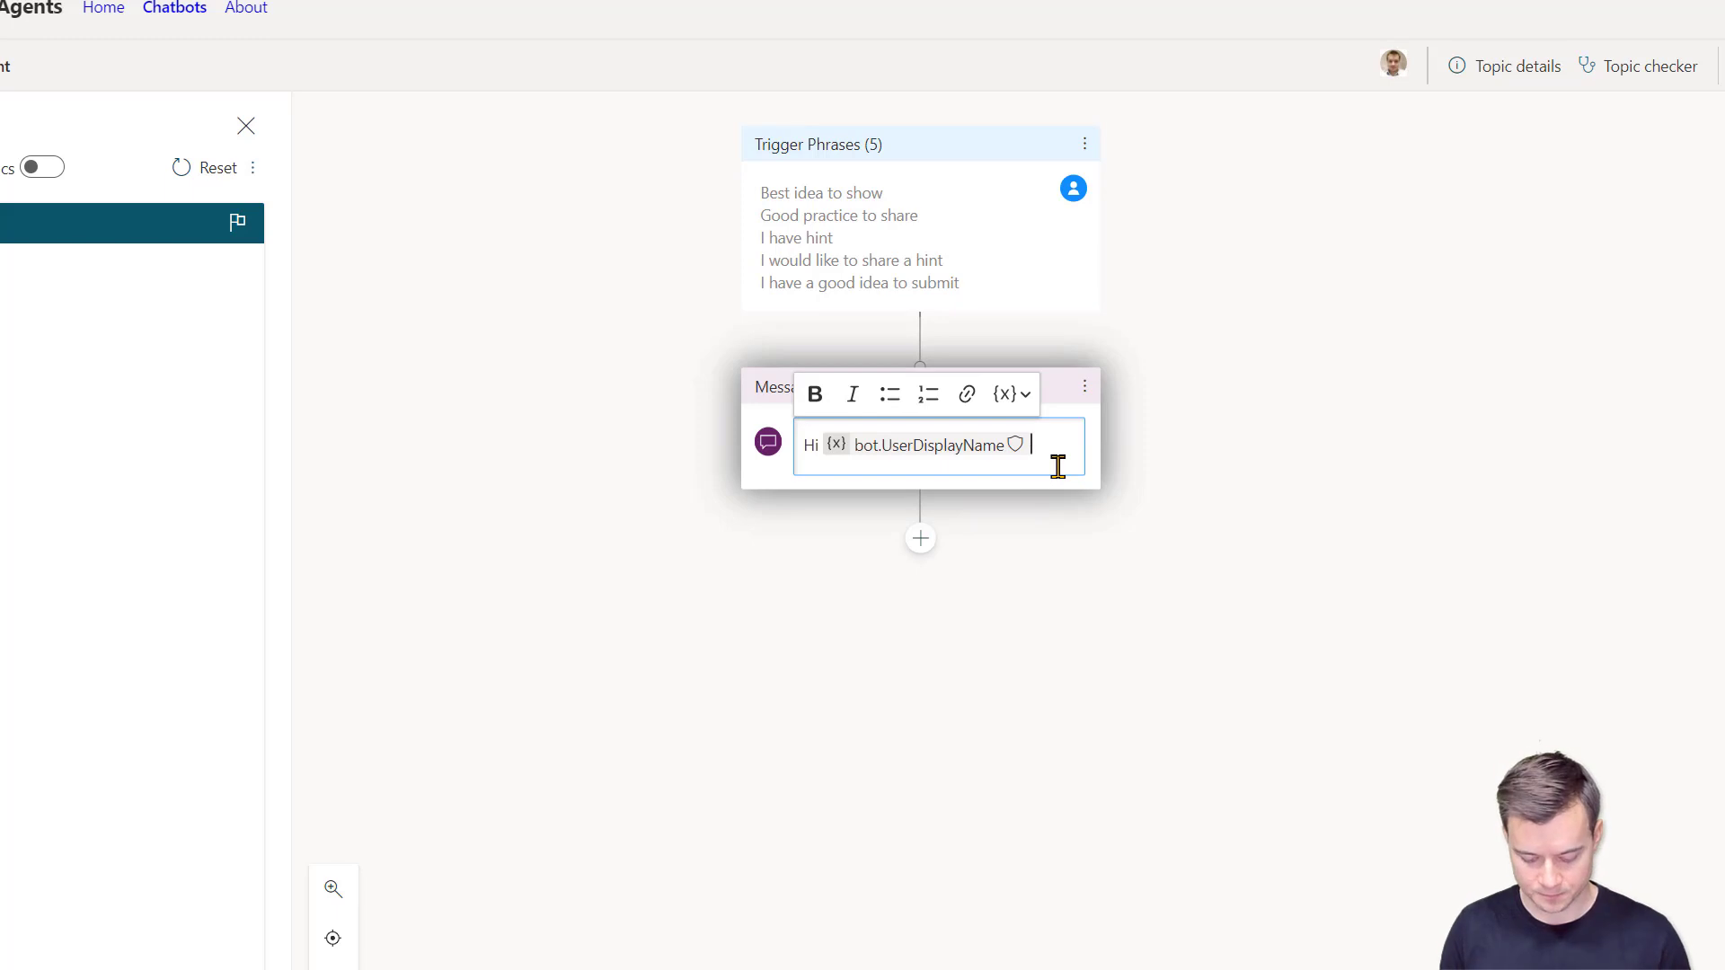
{"action": "type", "text": ". S"}
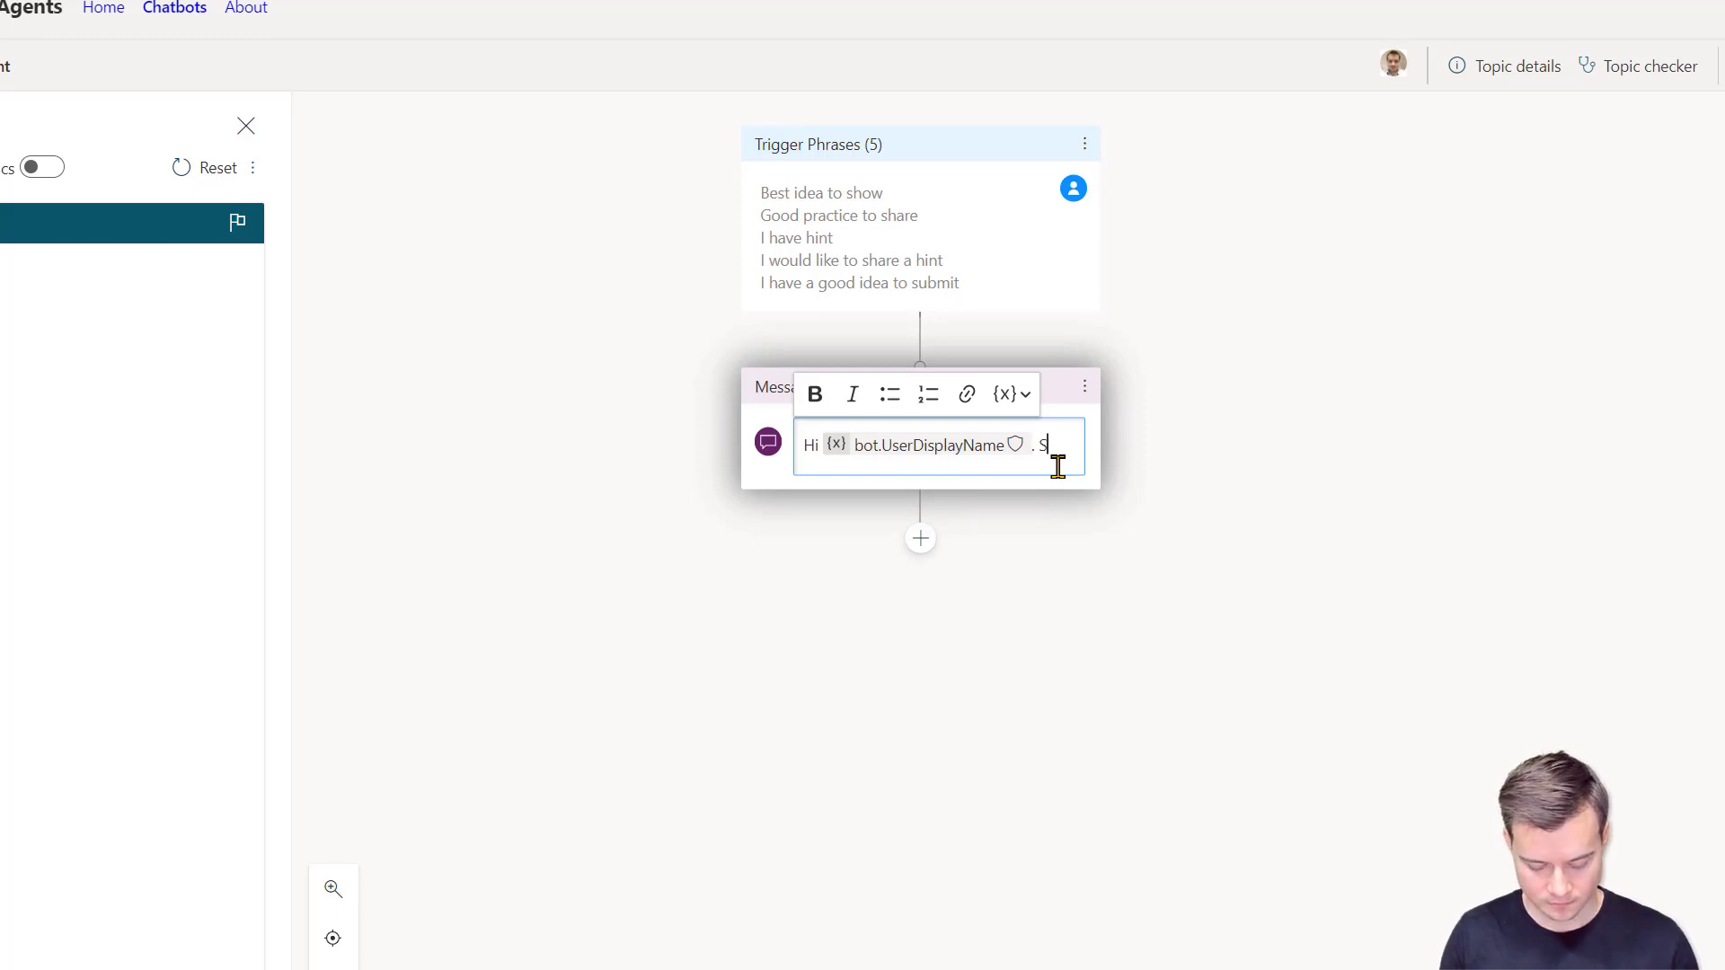
{"action": "type", "text": "o you want to submit a "}
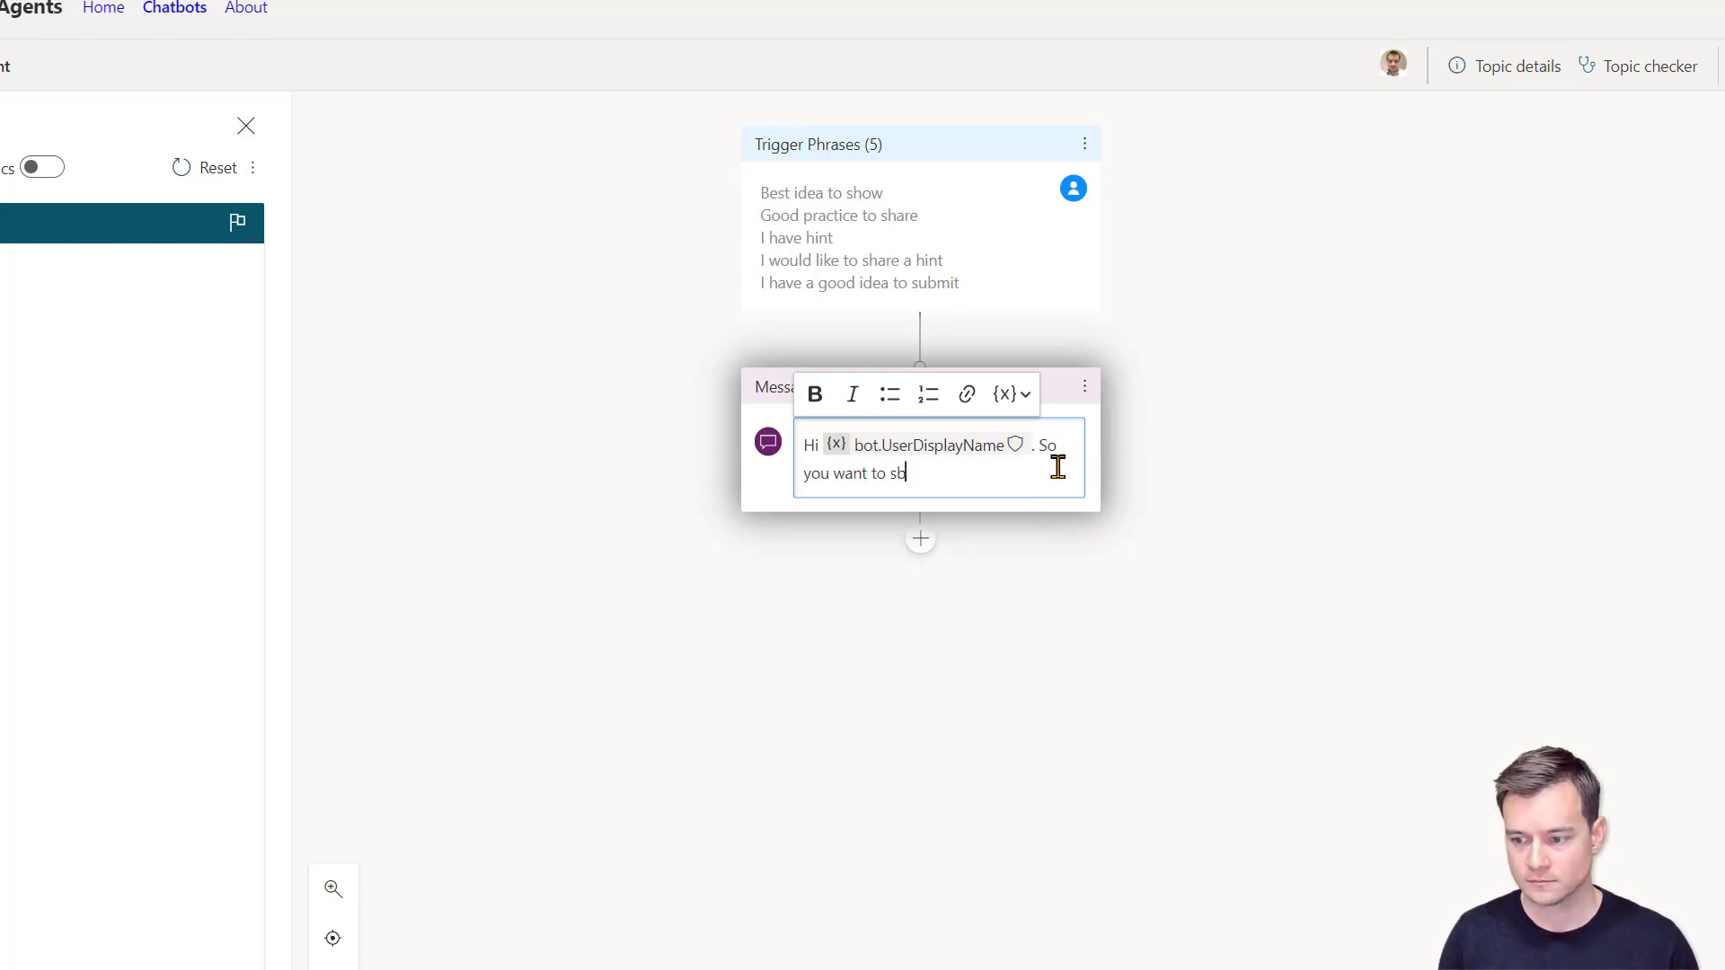
{"action": "type", "text": "tip?"}
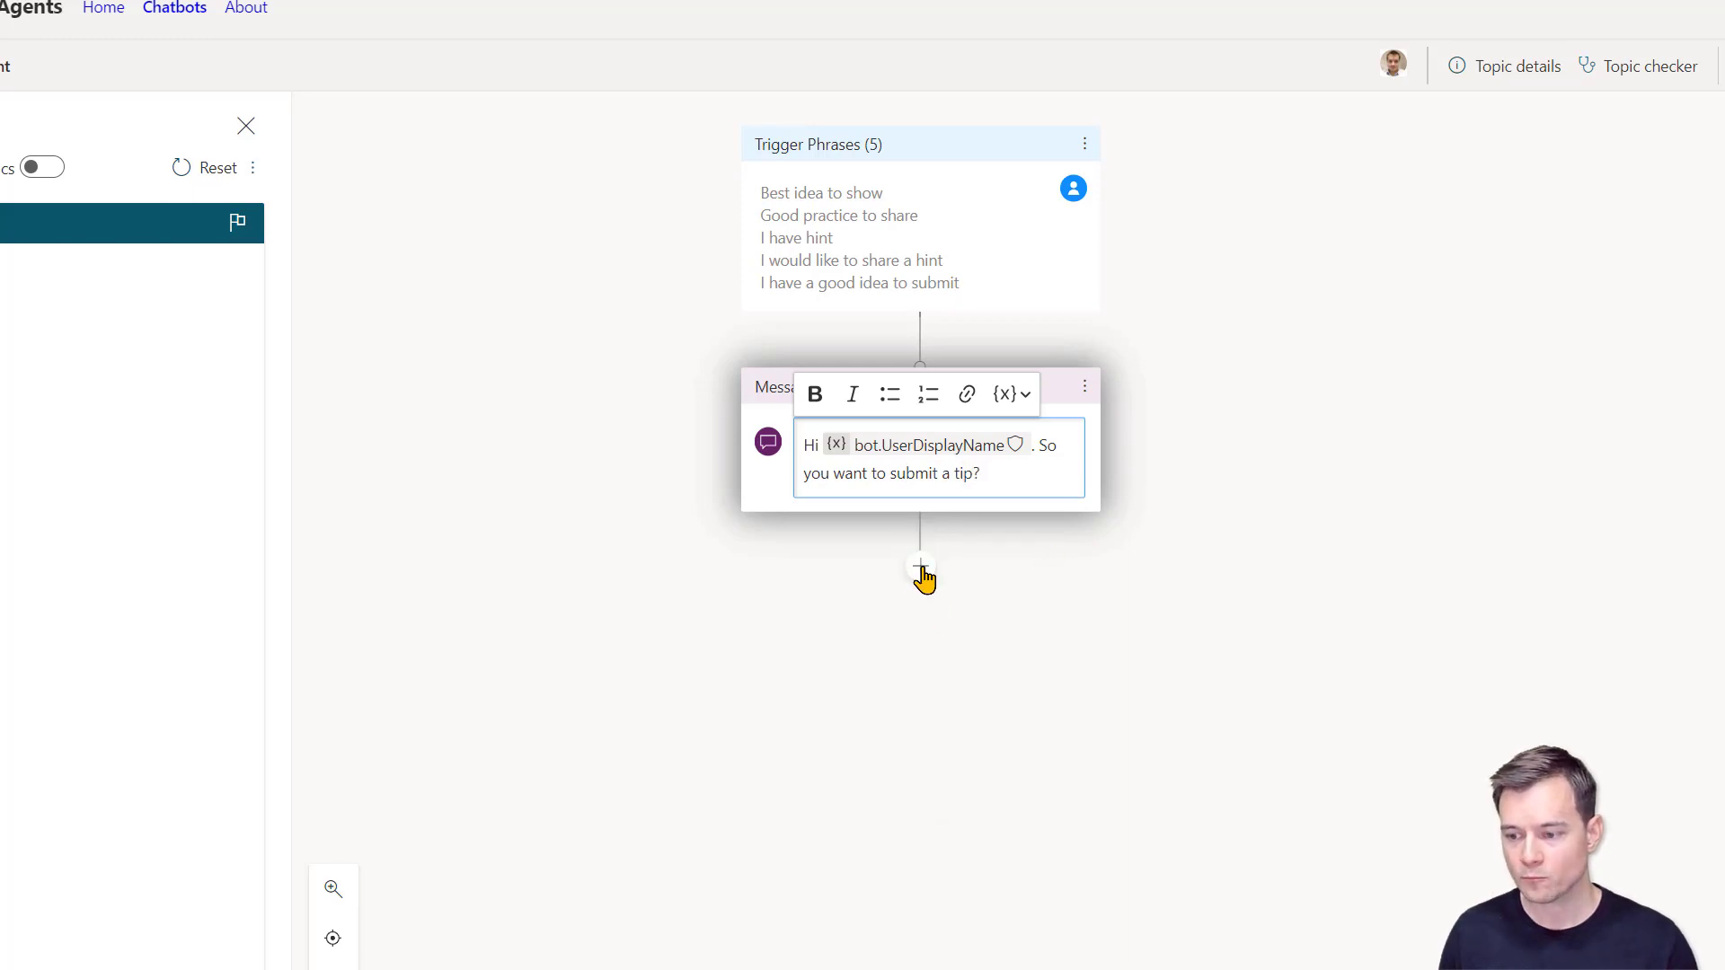
Add a question after the greeting message that asks "Please share the title of the tip.".
{"action": "left_click", "coordinate": [921, 571]}
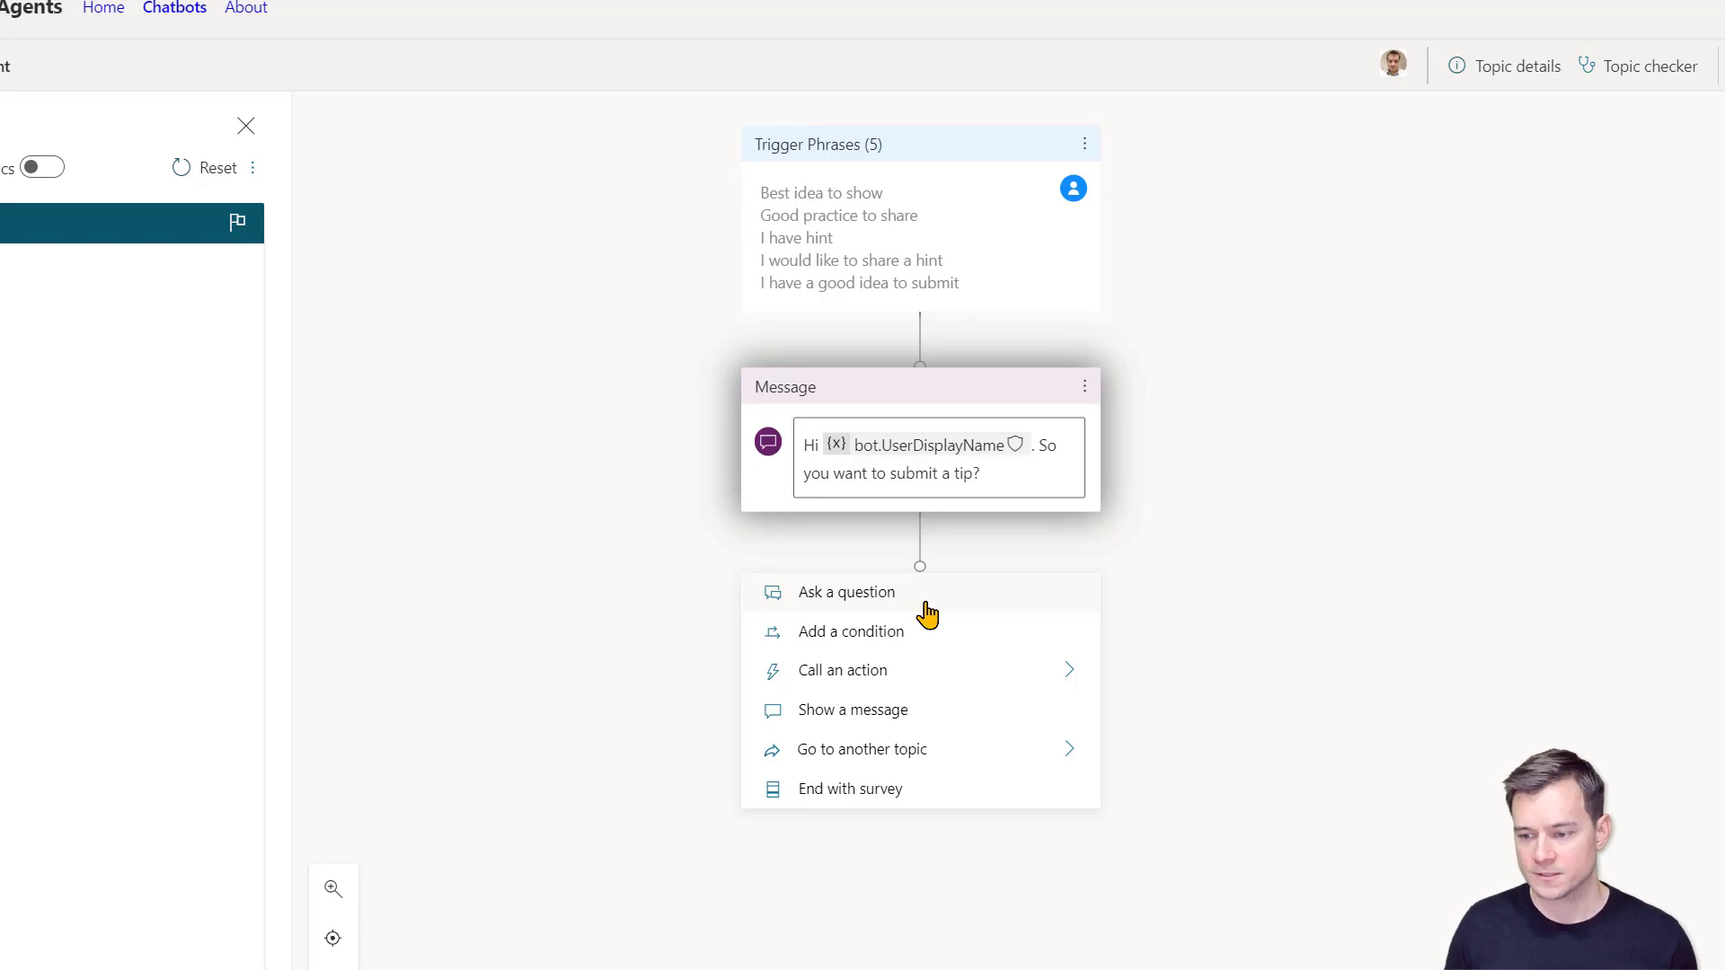
{"action": "left_click", "coordinate": [925, 602]}
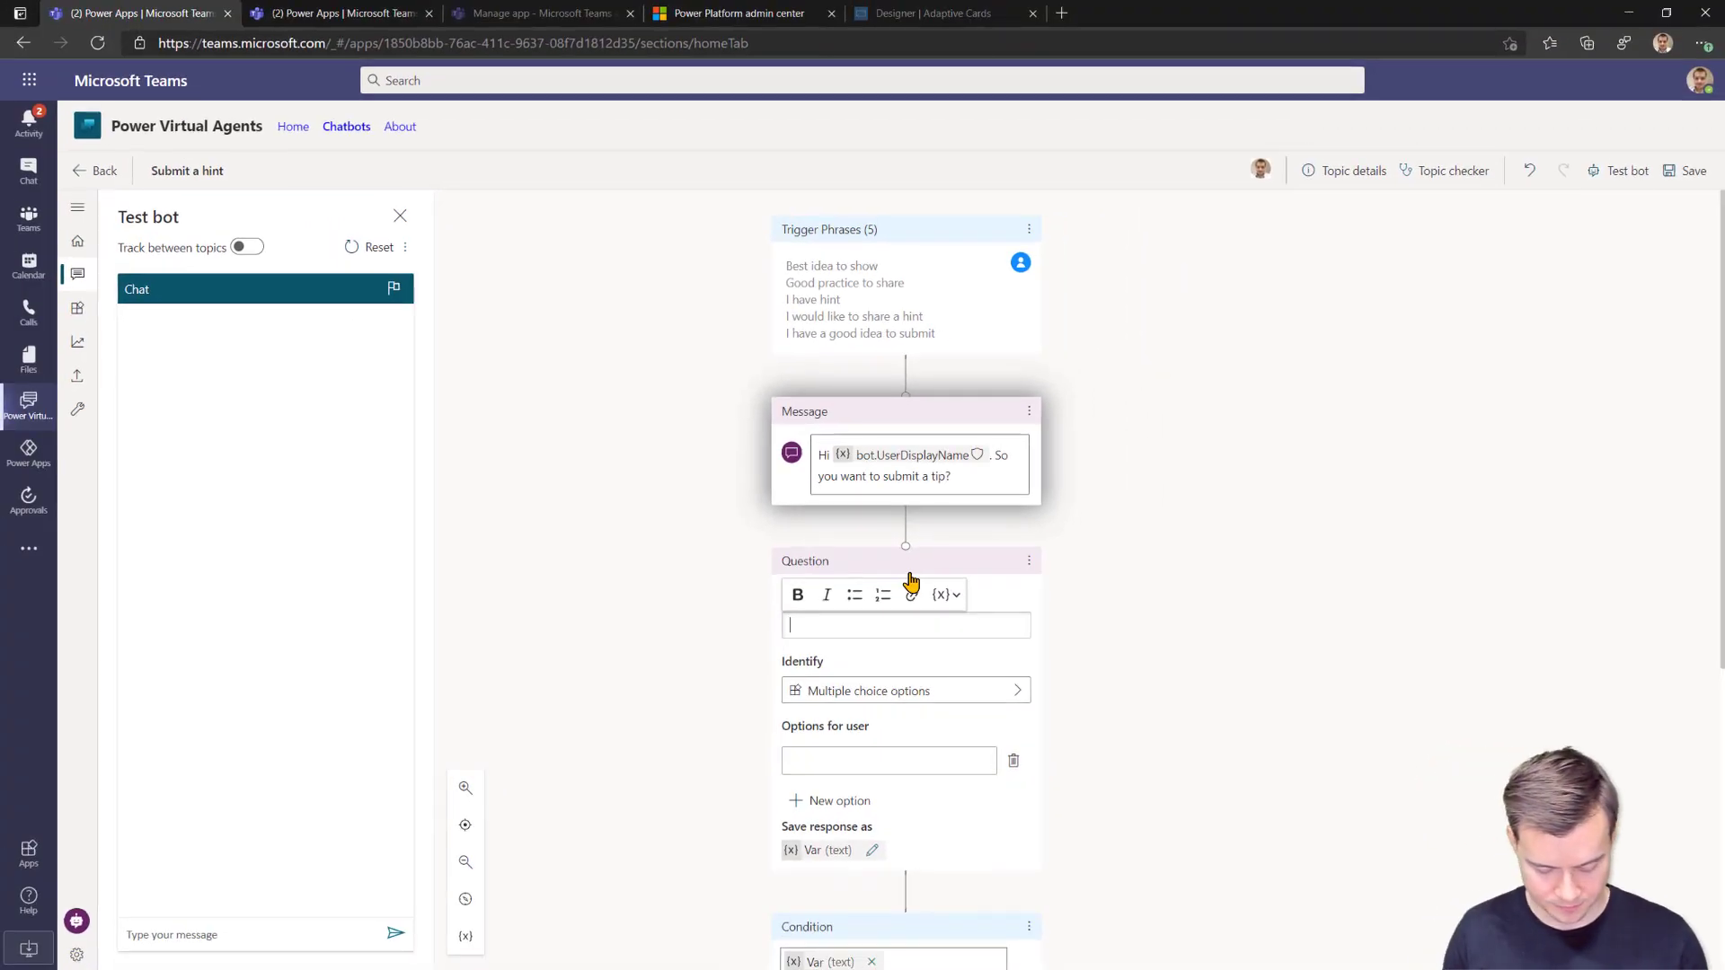
{"action": "type", "text": "Please share "}
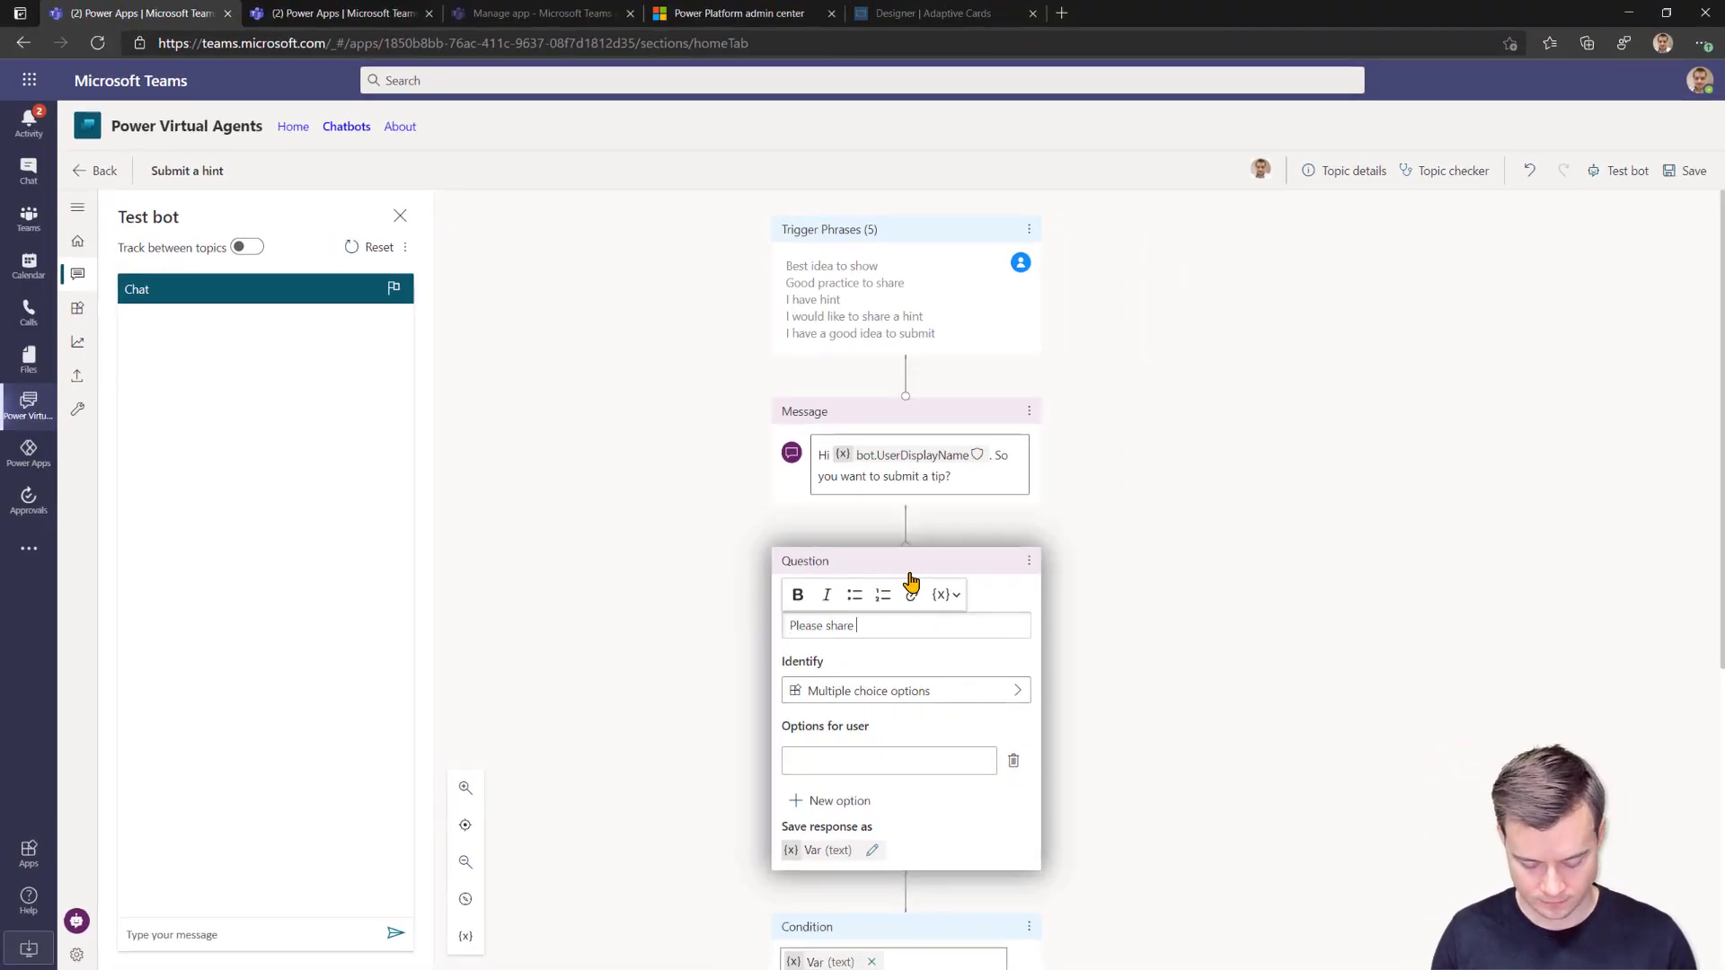
{"action": "type", "text": "the tilte of th"}
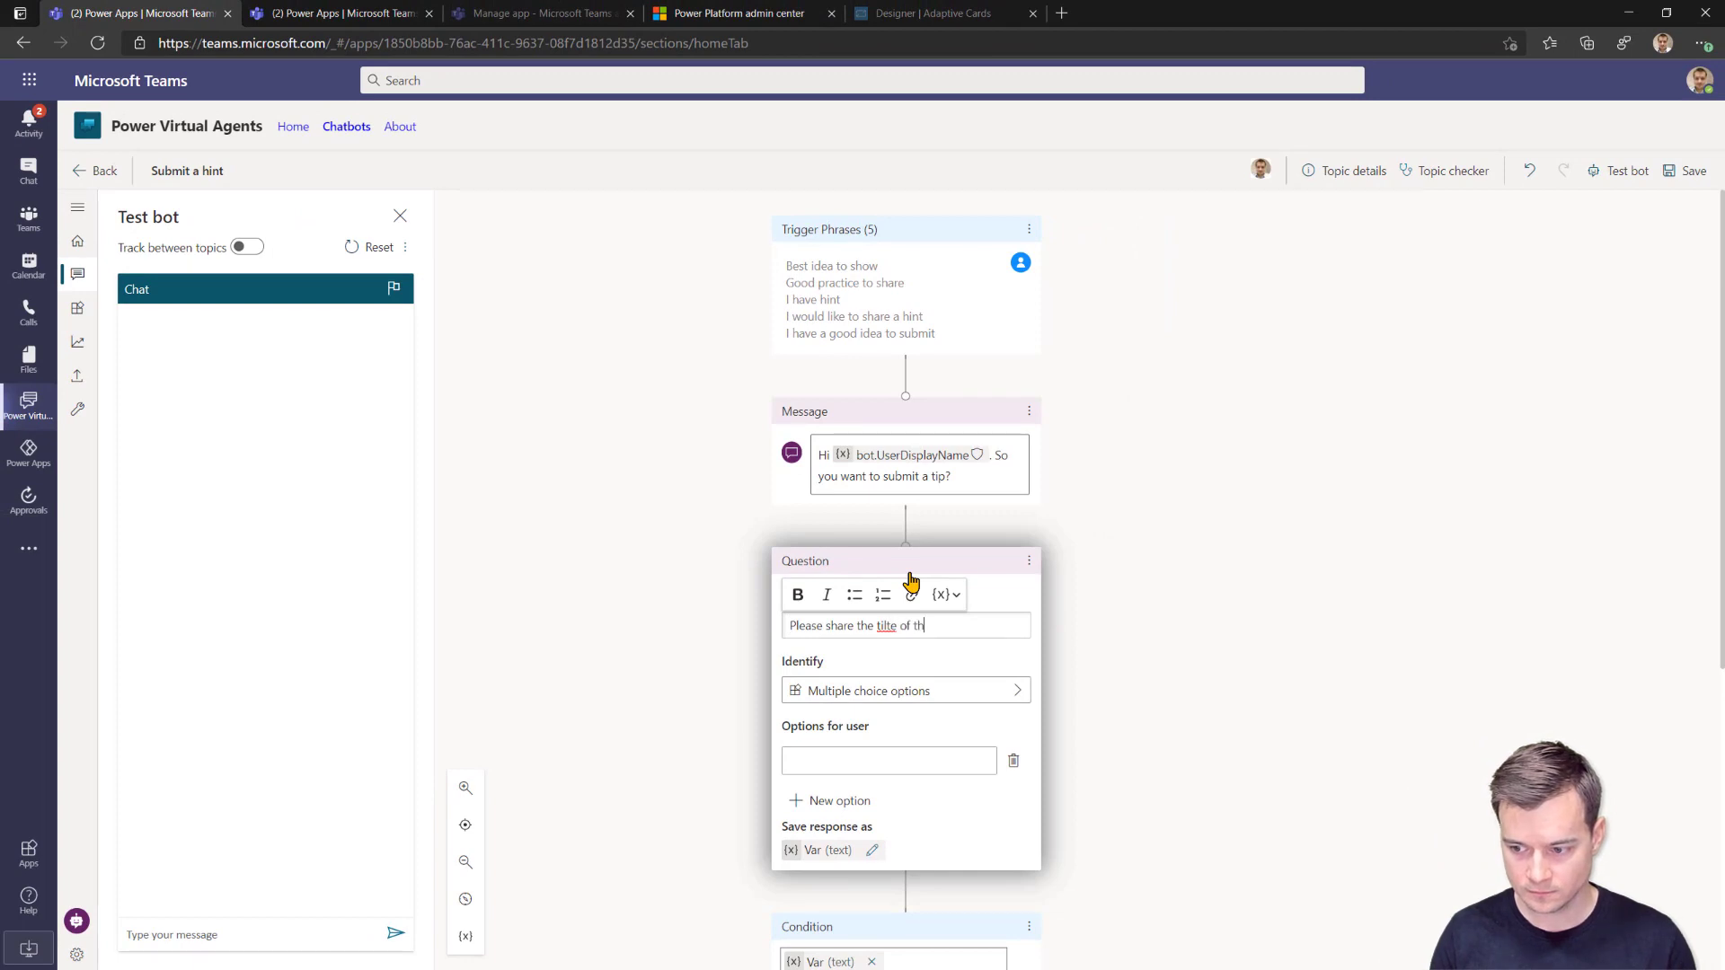
{"action": "type", "text": "e tip."}
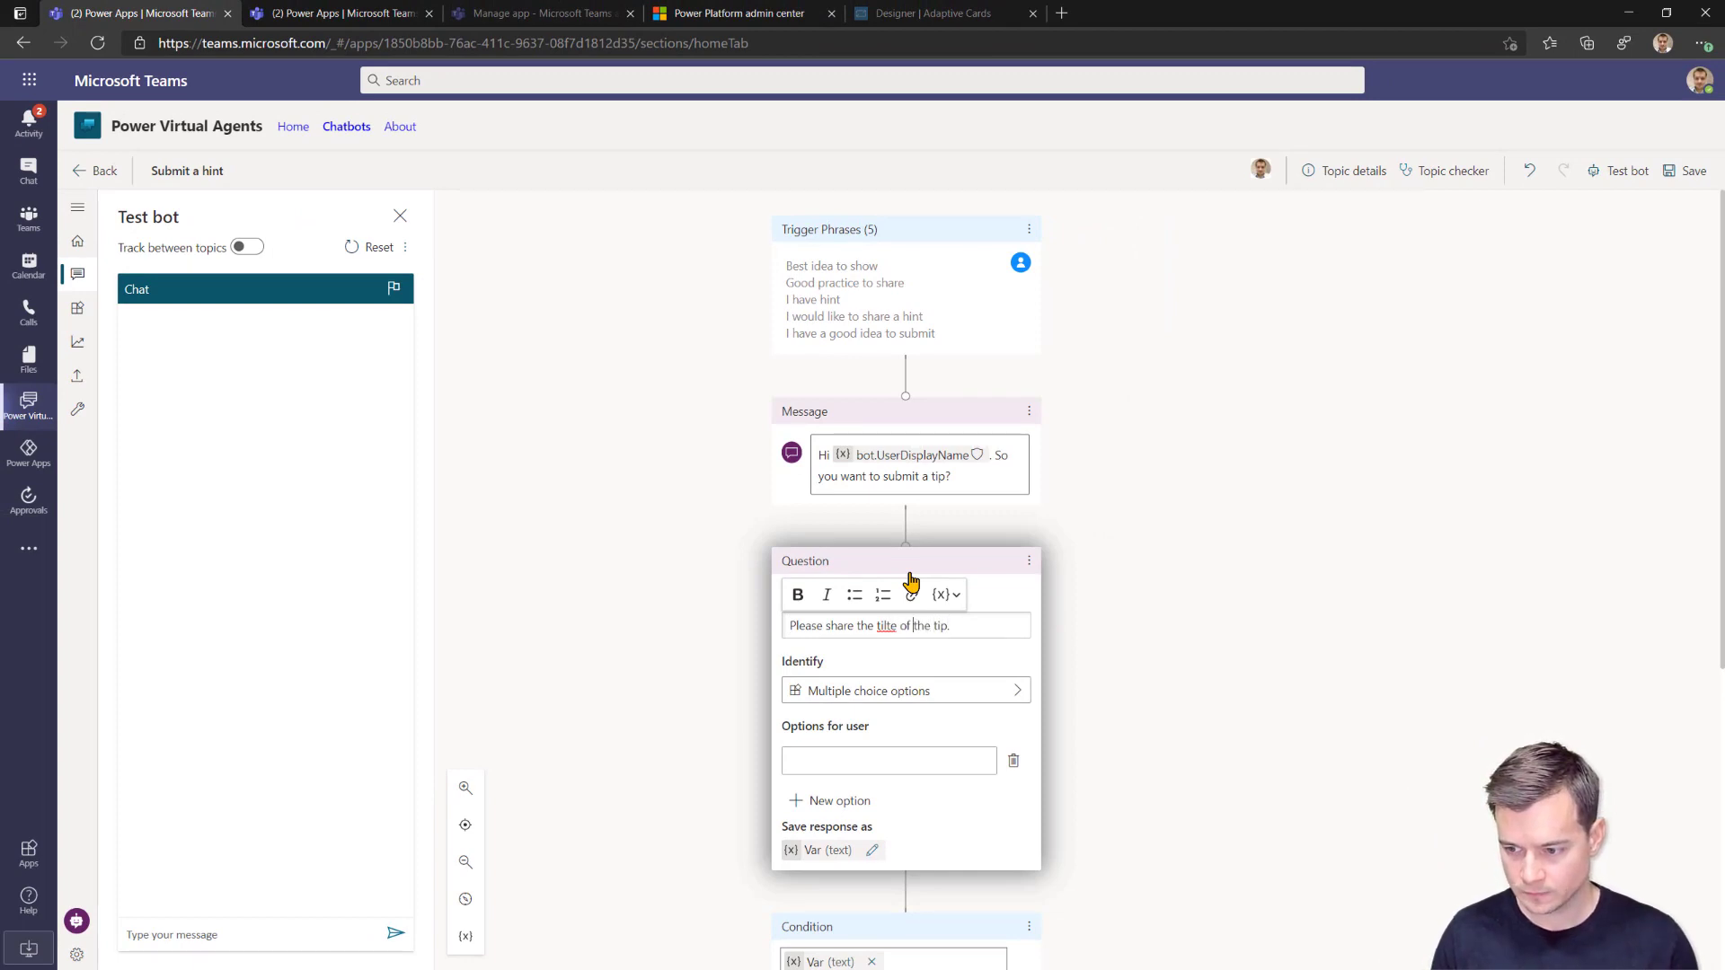
{"action": "key", "text": "ctrl+Left"}
{"action": "key", "text": "ctrl+shift+Left"}
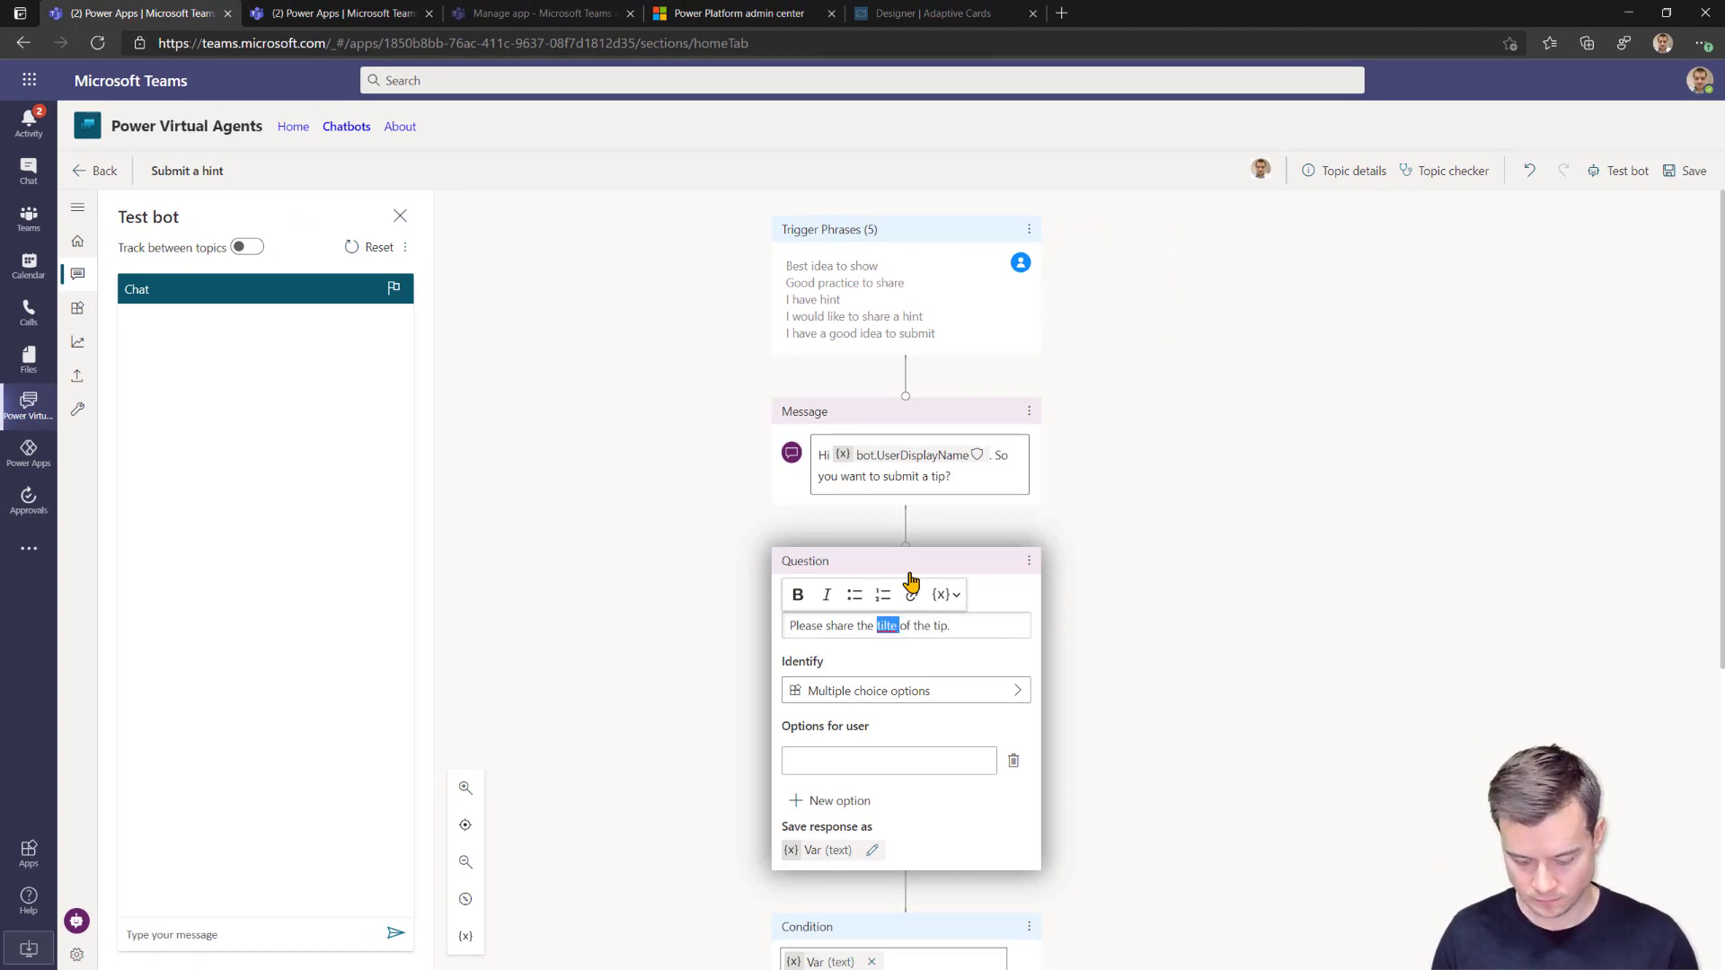
{"action": "type", "text": "title"}
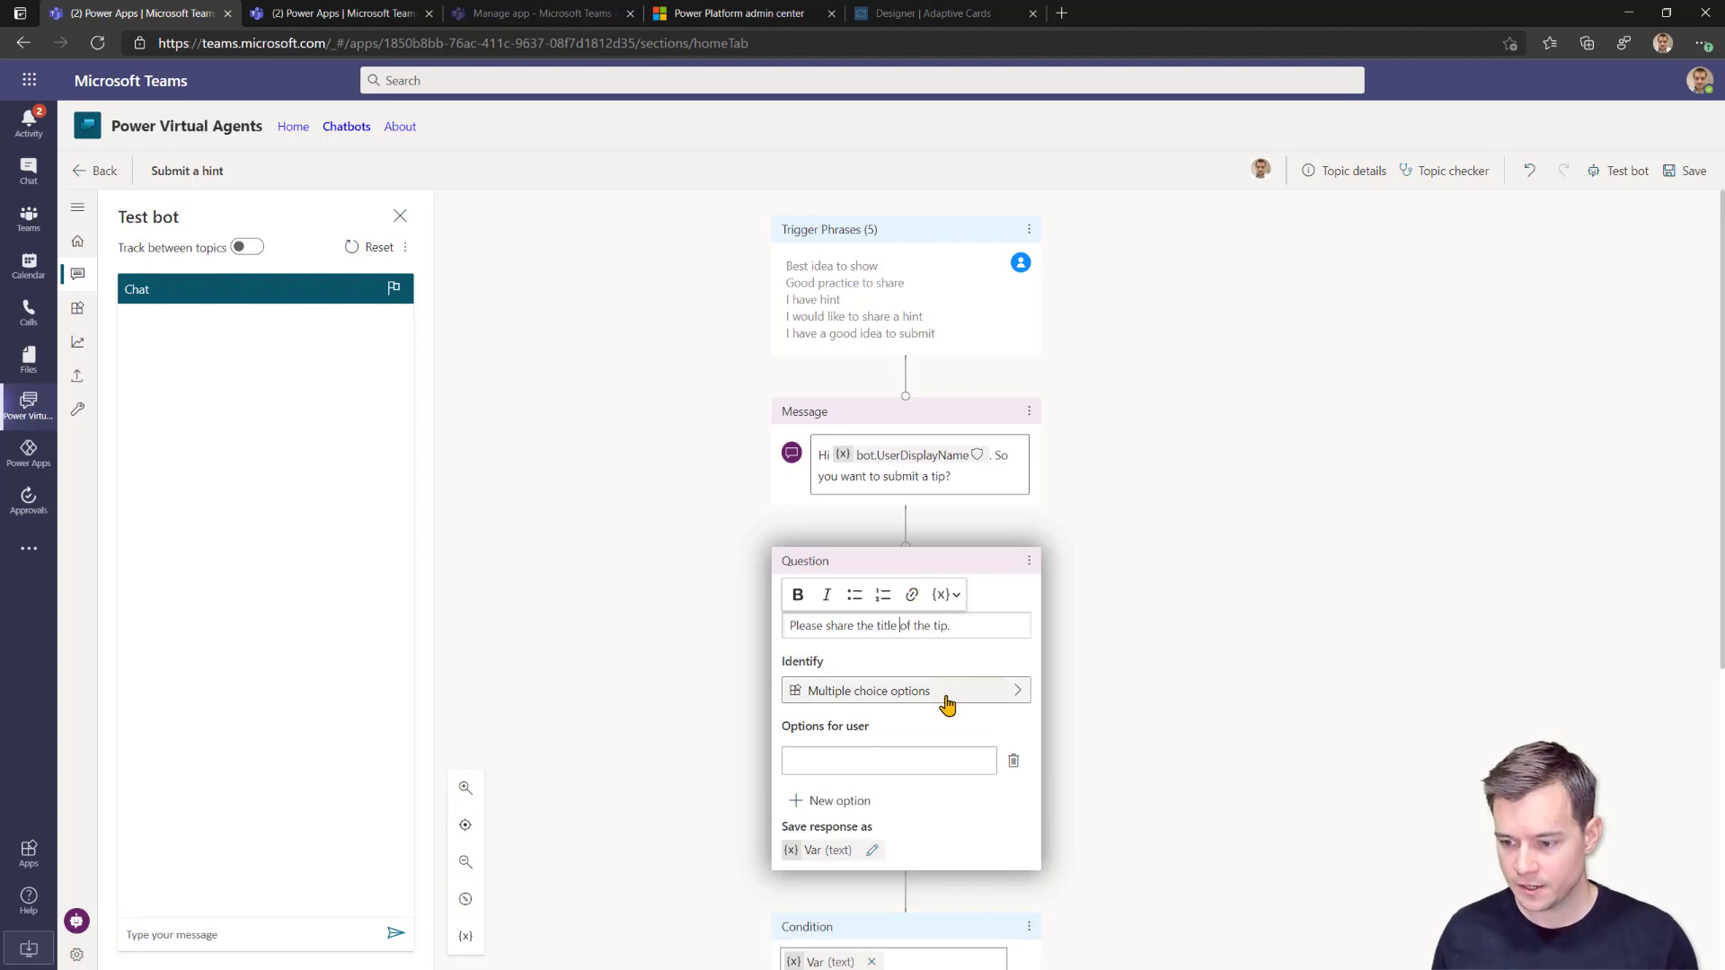
Have the title question identify the user's entire response and name its response variable Var_Title.
{"action": "left_click", "coordinate": [948, 705]}
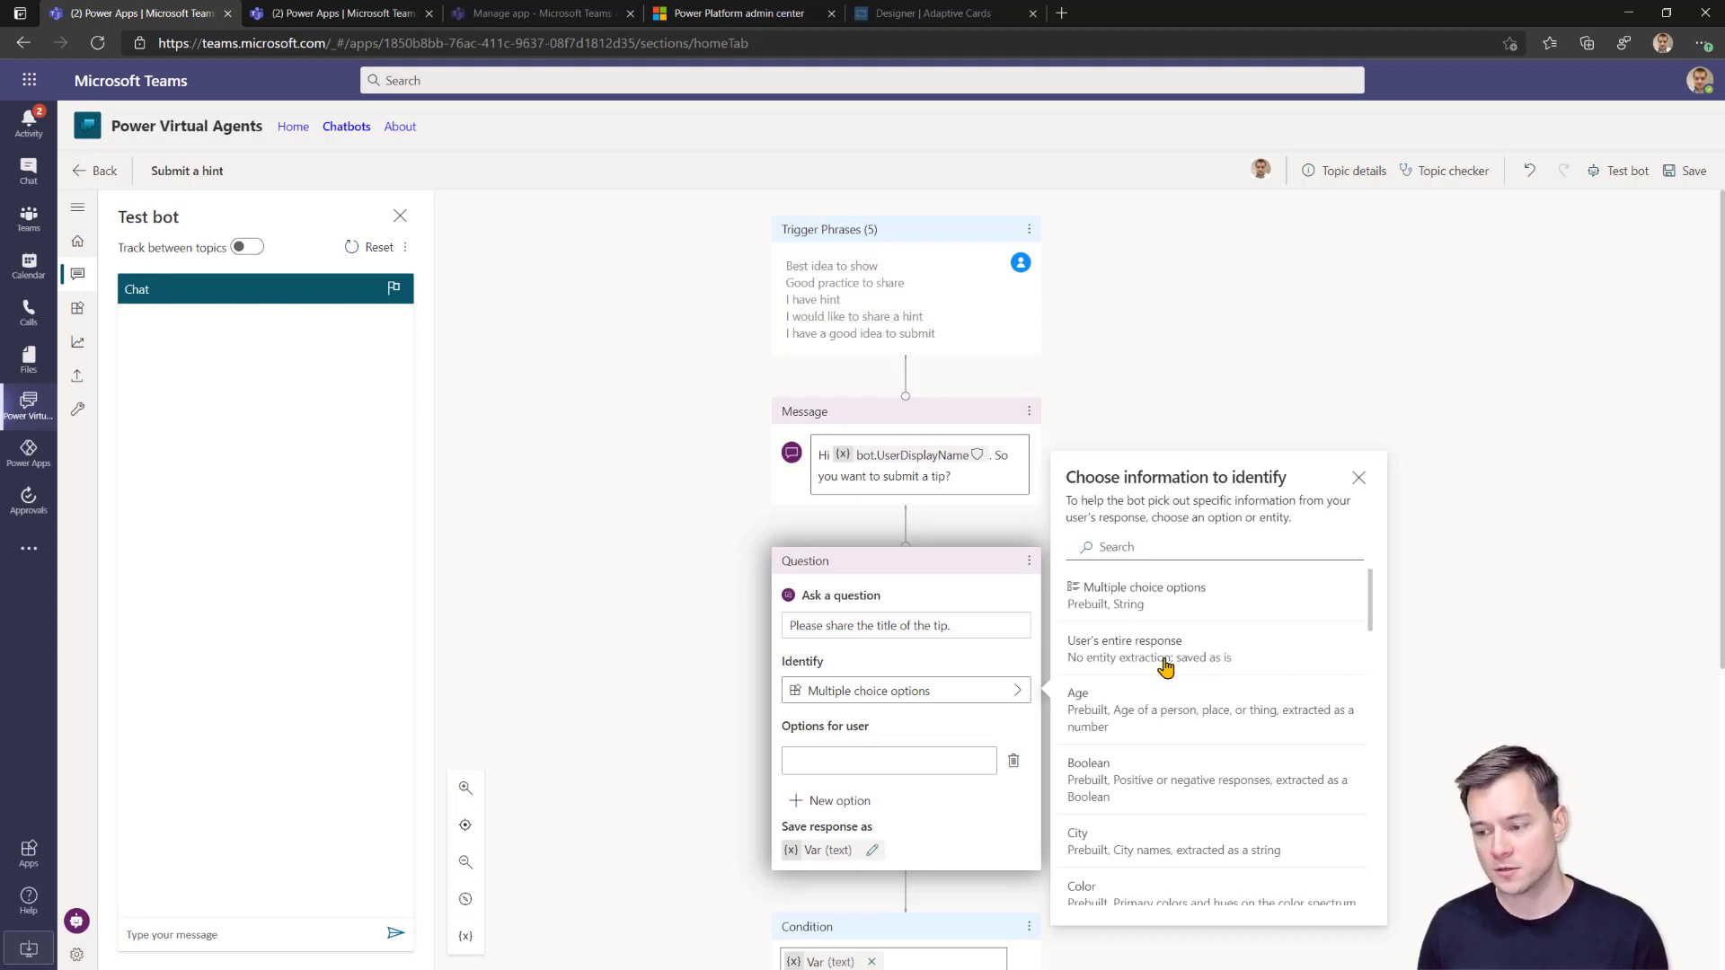
{"action": "left_click", "coordinate": [1165, 668]}
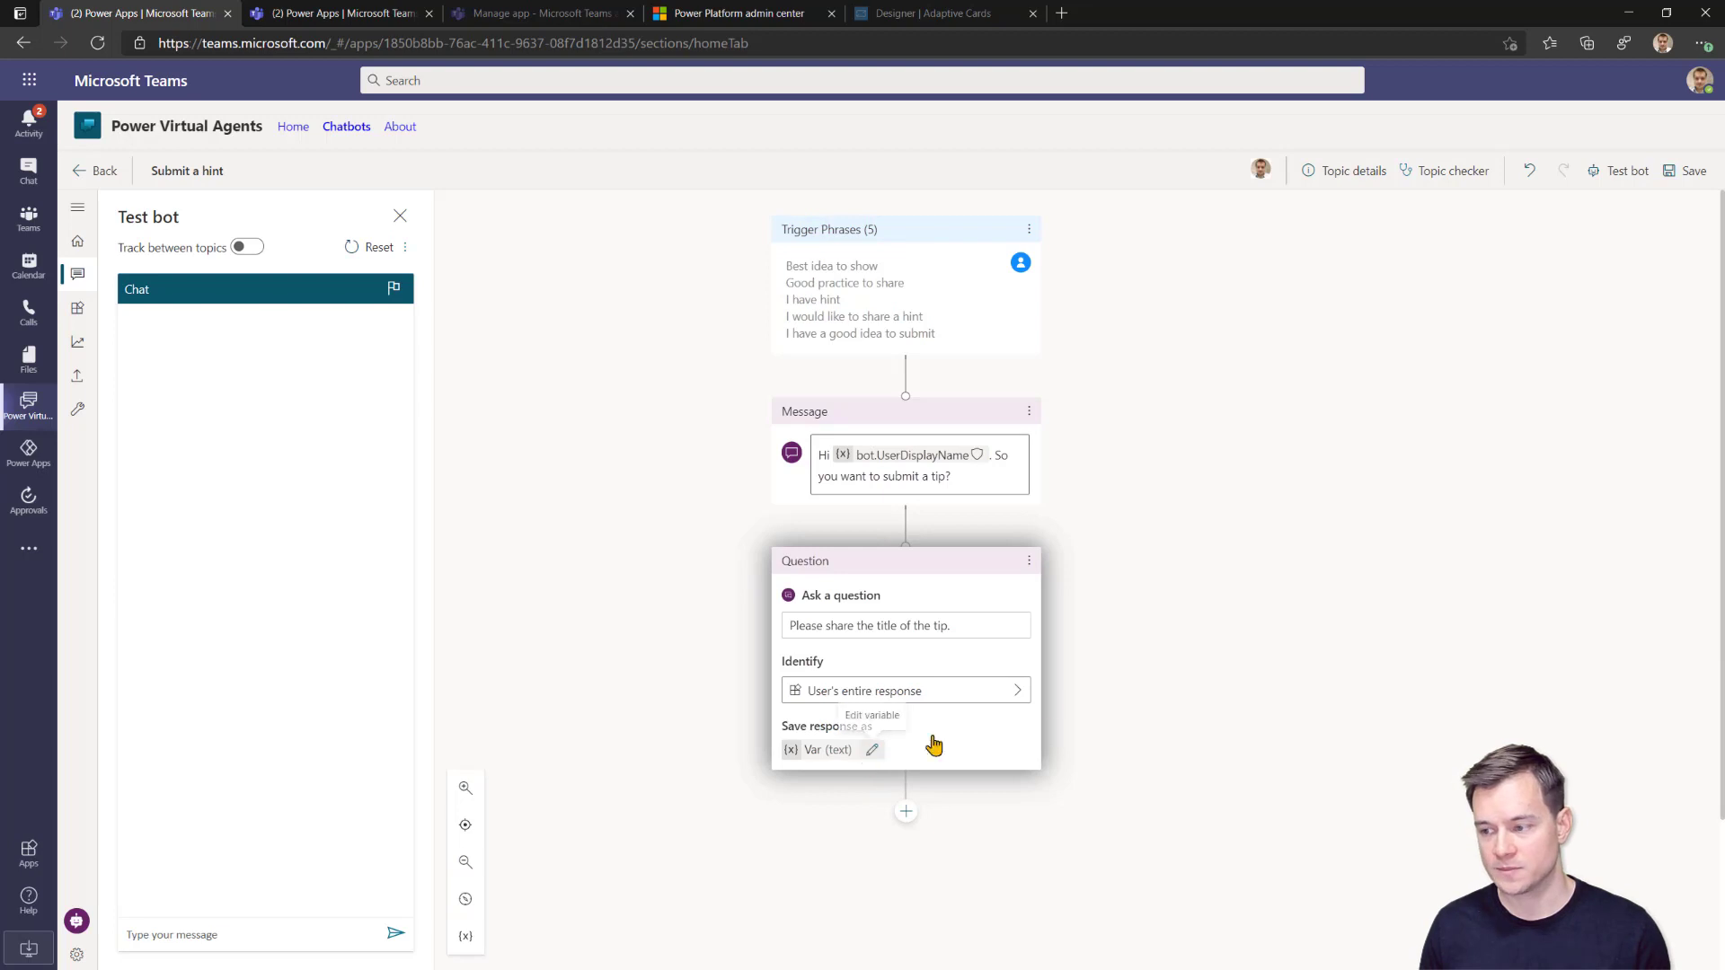
{"action": "left_click", "coordinate": [872, 750]}
{"action": "left_click", "coordinate": [1502, 277]}
{"action": "type", "text": "_Title"}
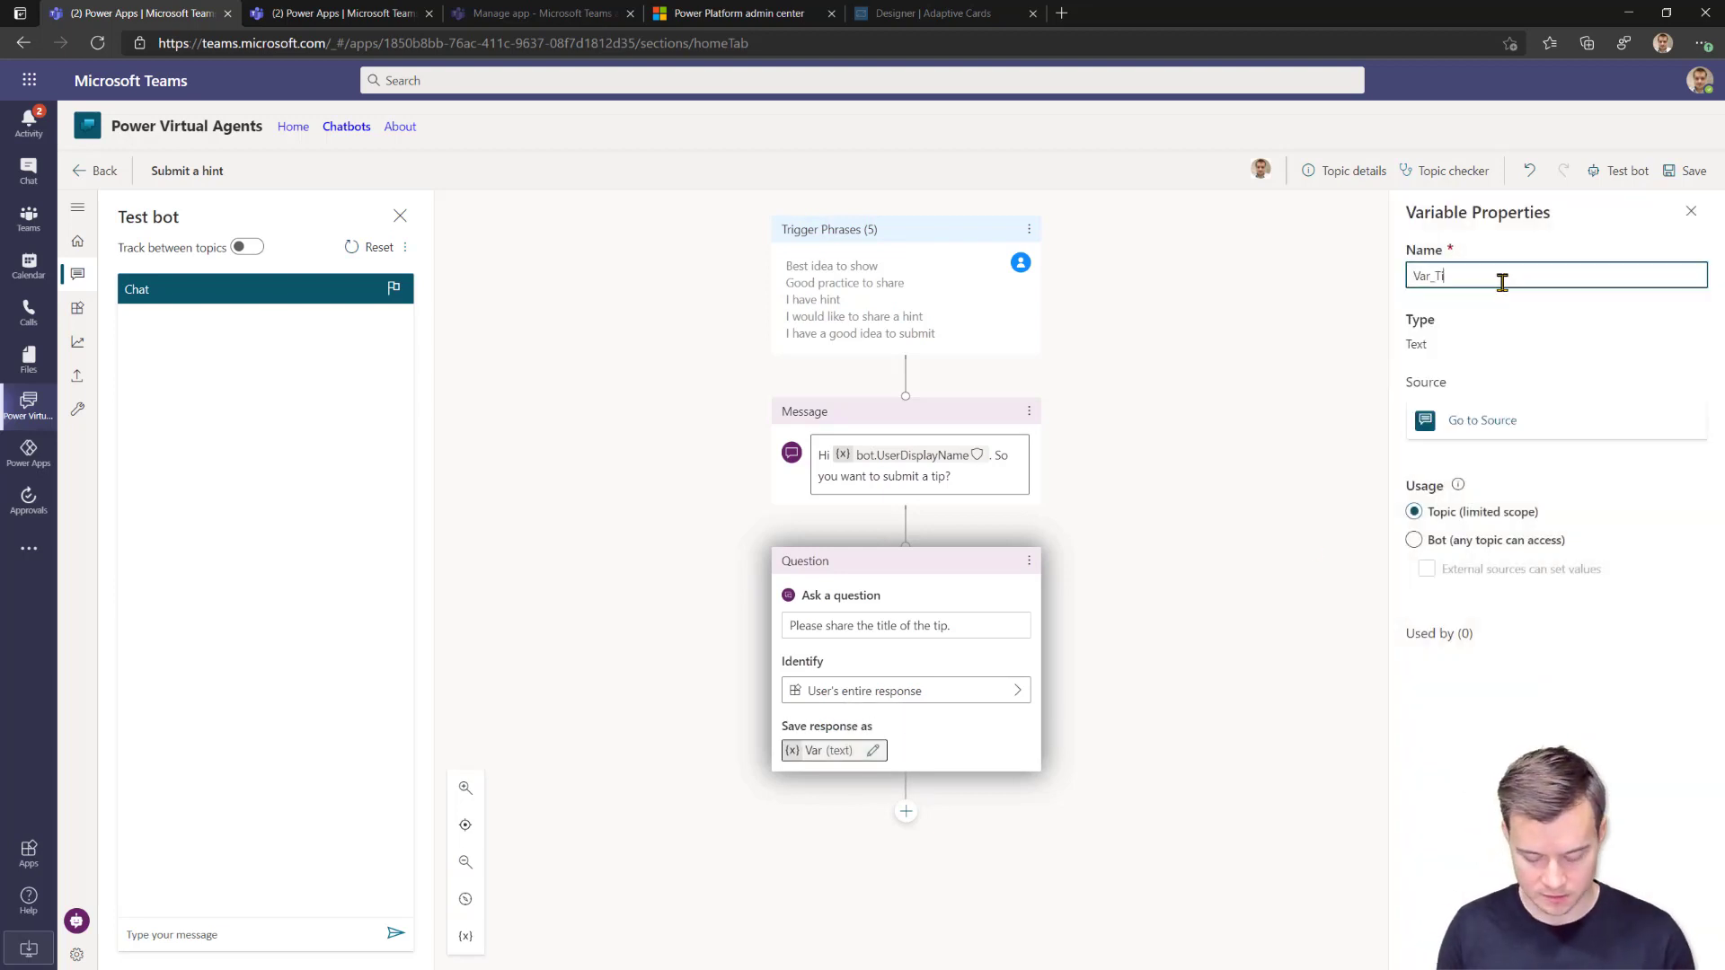
Add a question after the title question that asks "Please share the description of the tip.".
{"action": "left_click", "coordinate": [906, 812]}
{"action": "left_click", "coordinate": [896, 836]}
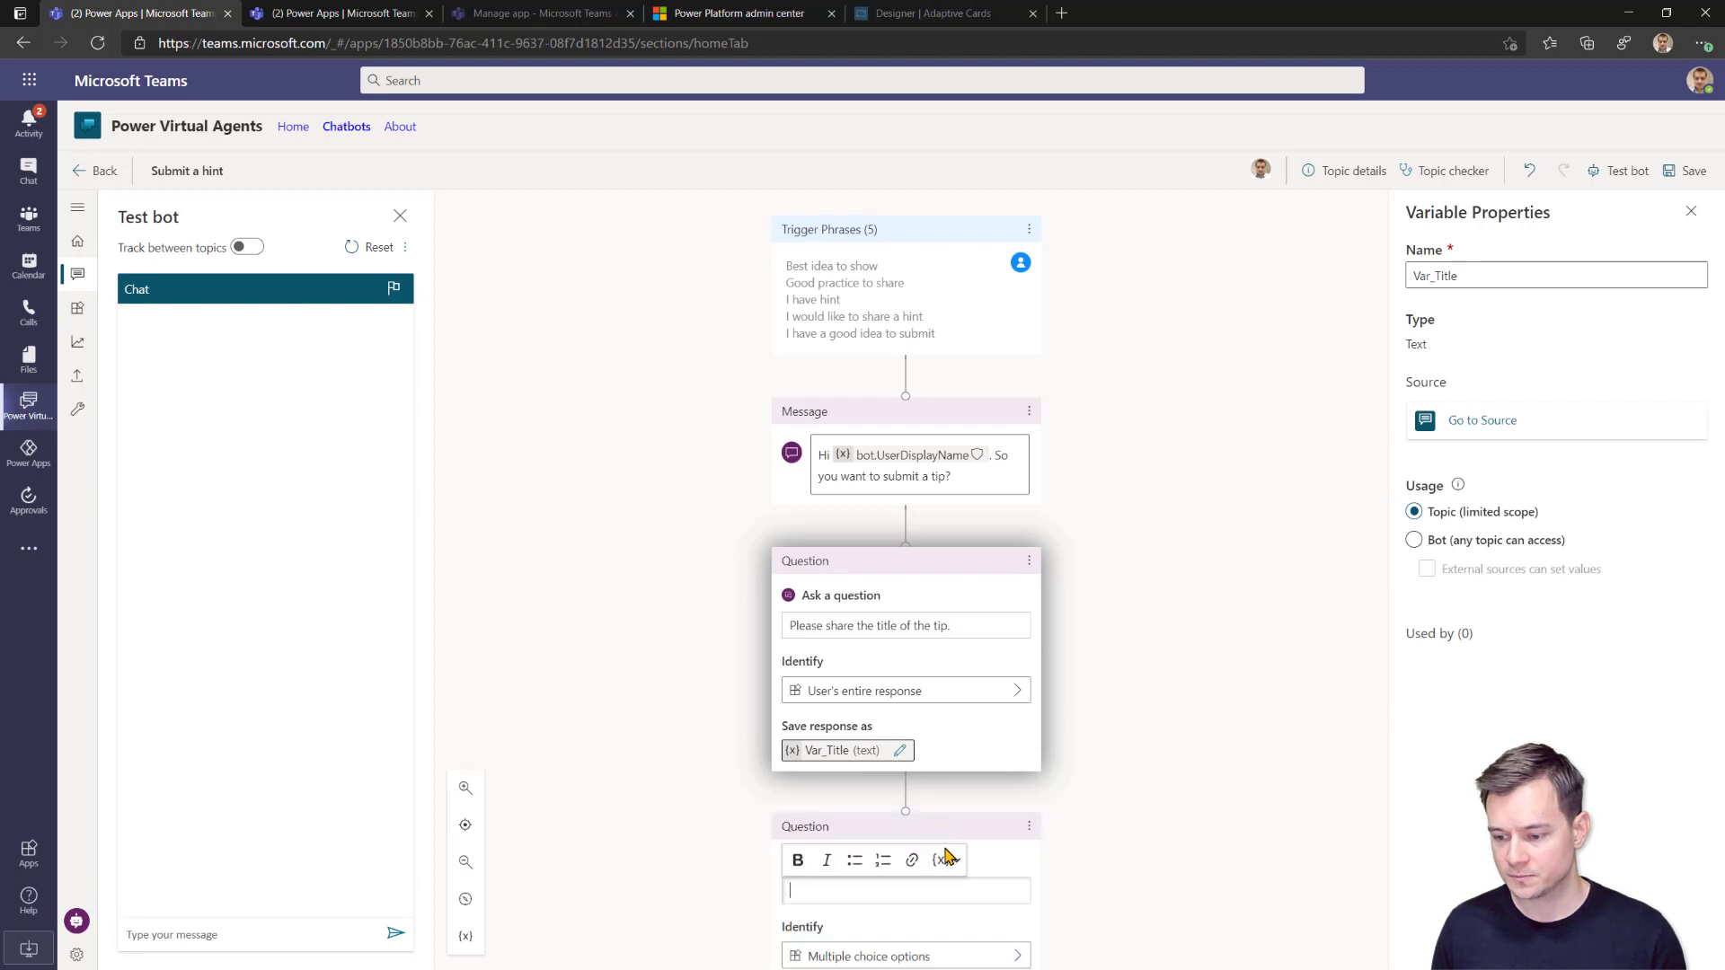
{"action": "type", "text": "P"}
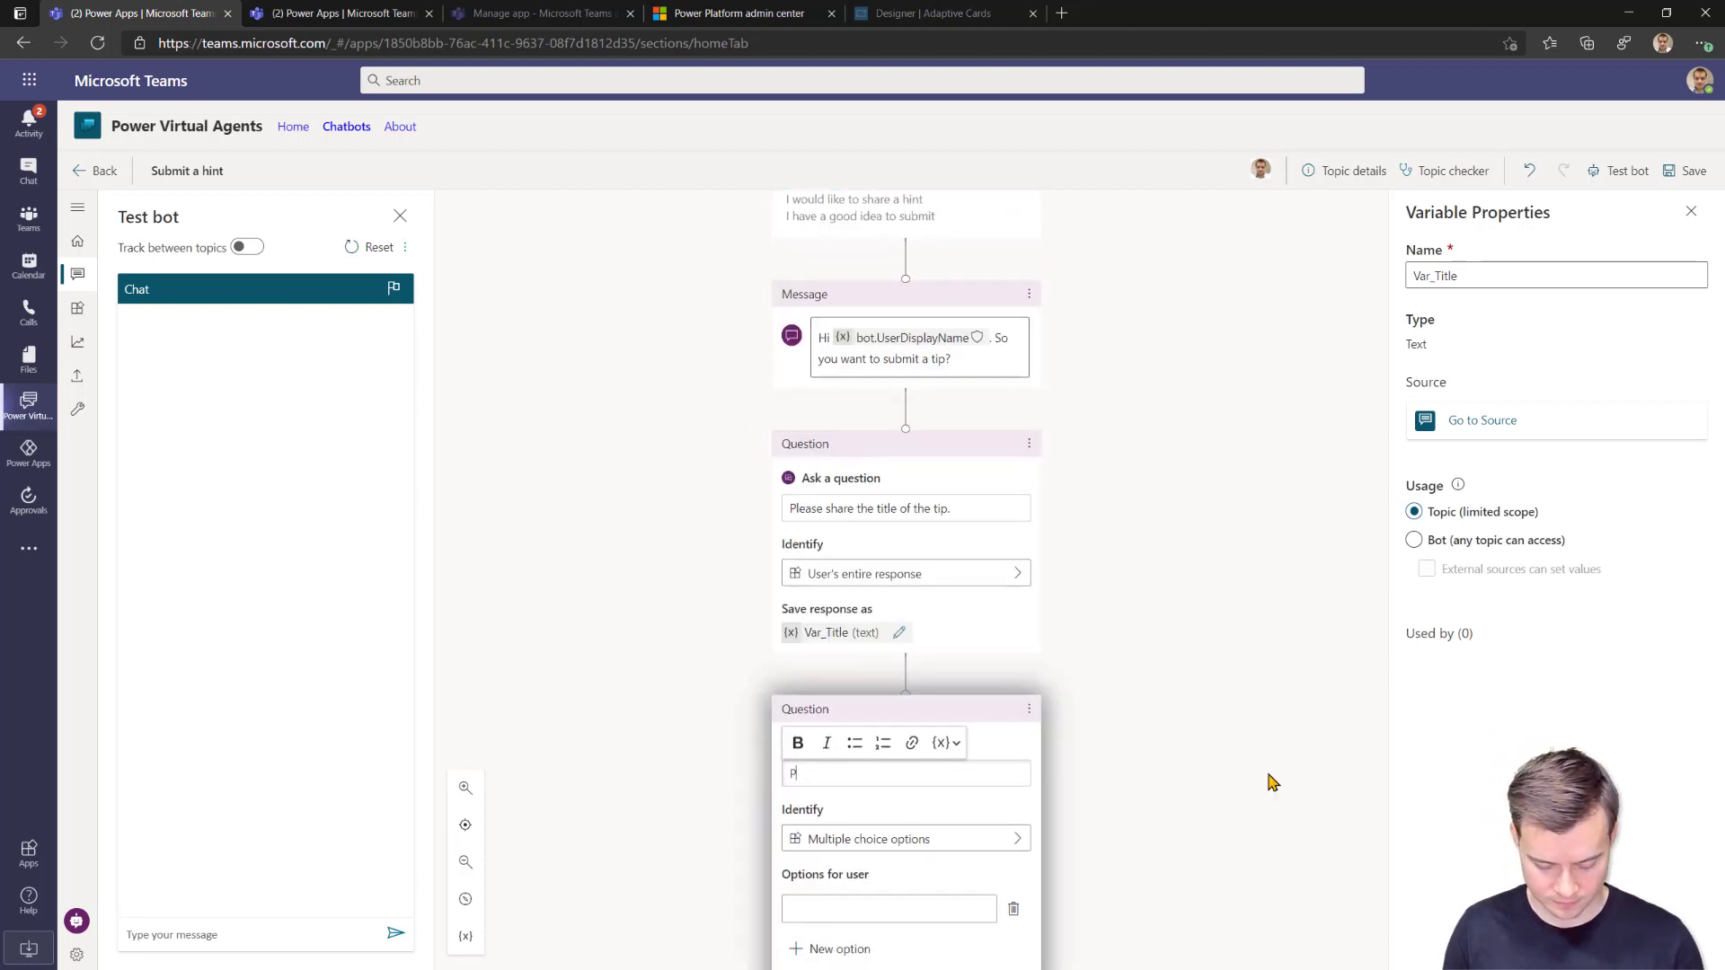
{"action": "type", "text": "lease sha"}
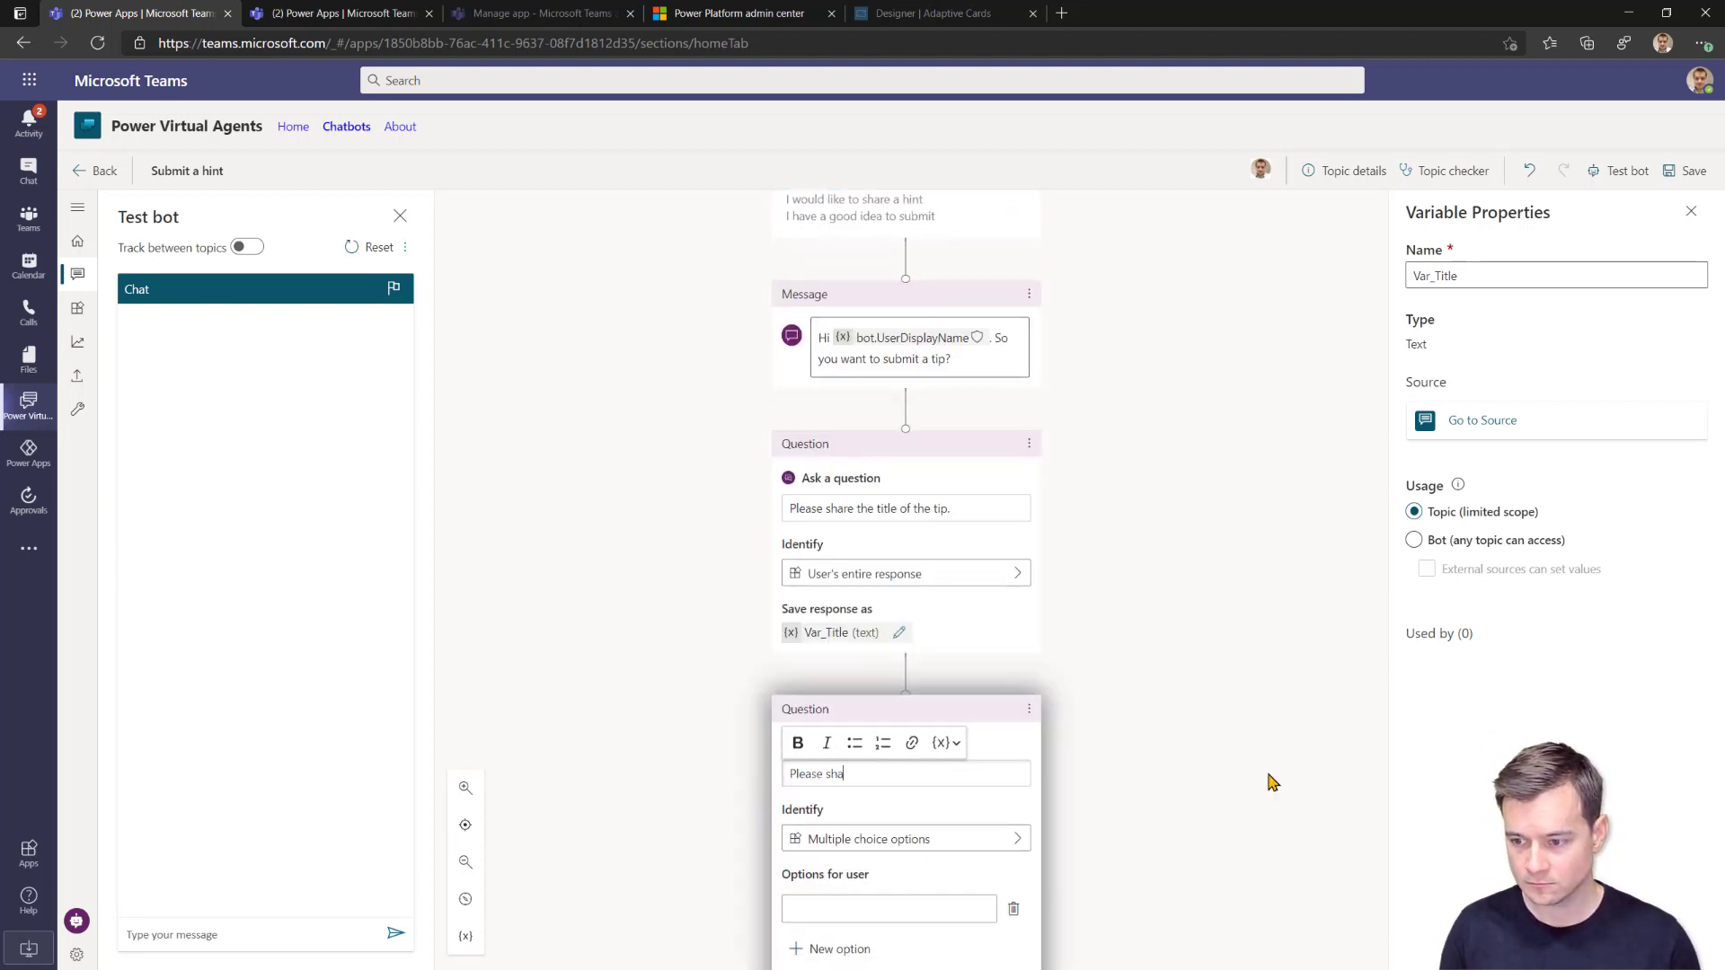
{"action": "type", "text": "re the descrip"}
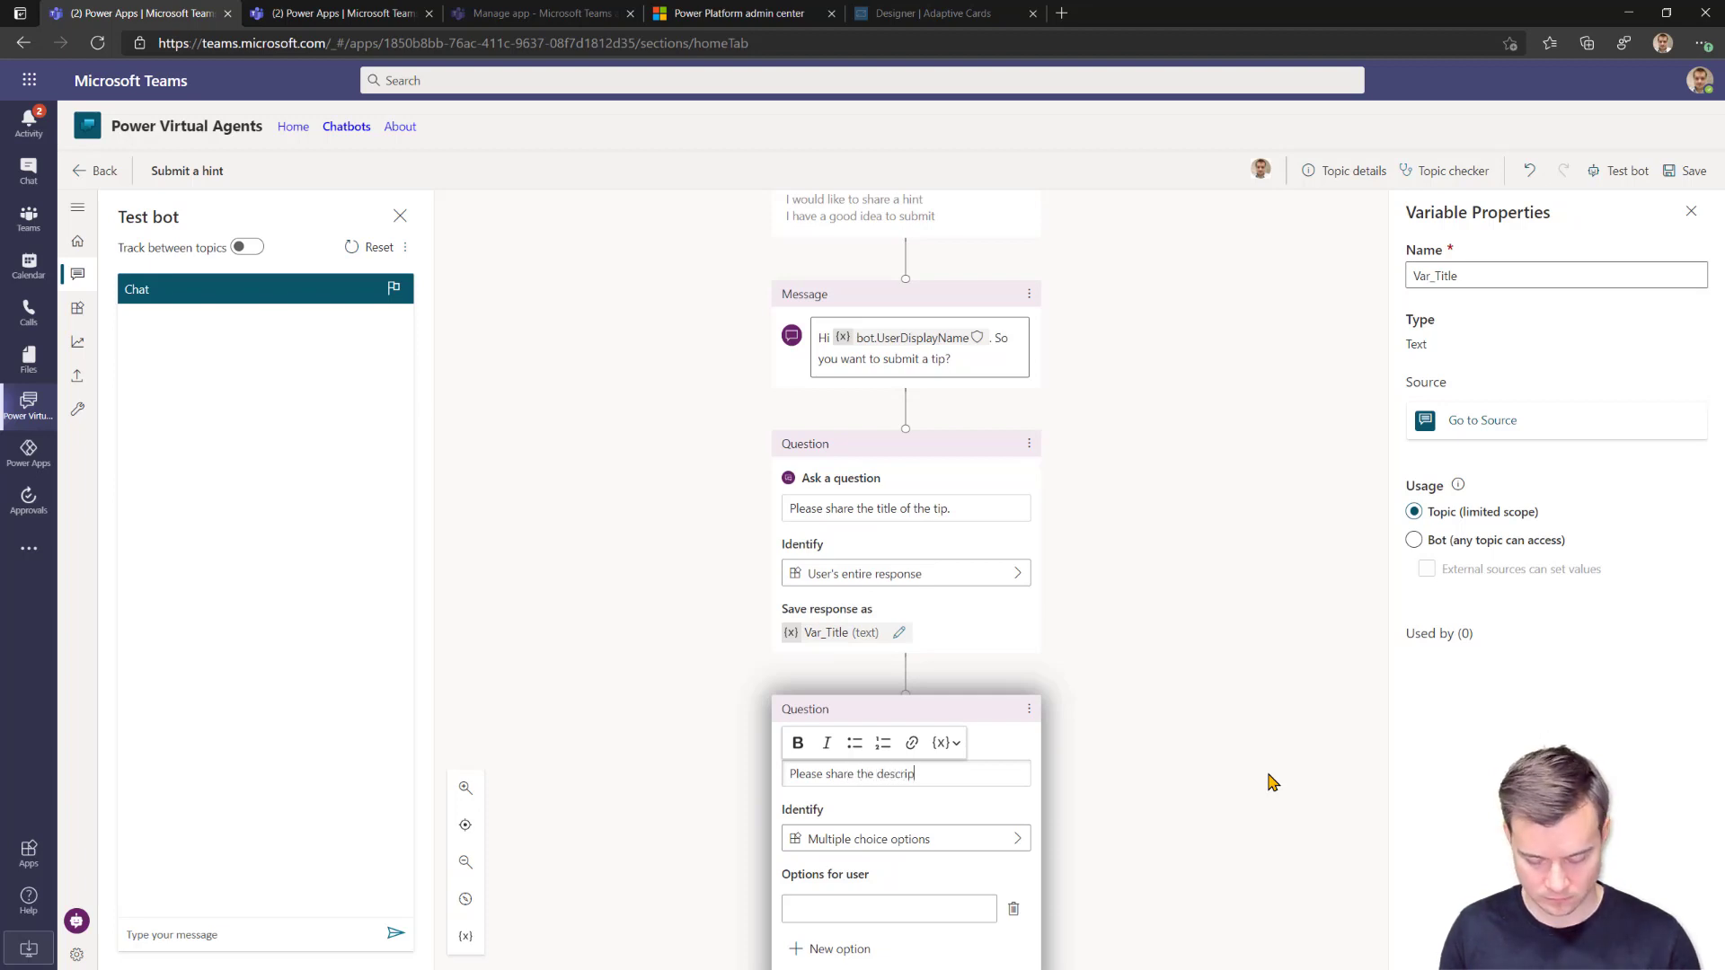
{"action": "type", "text": "tion of the tip."}
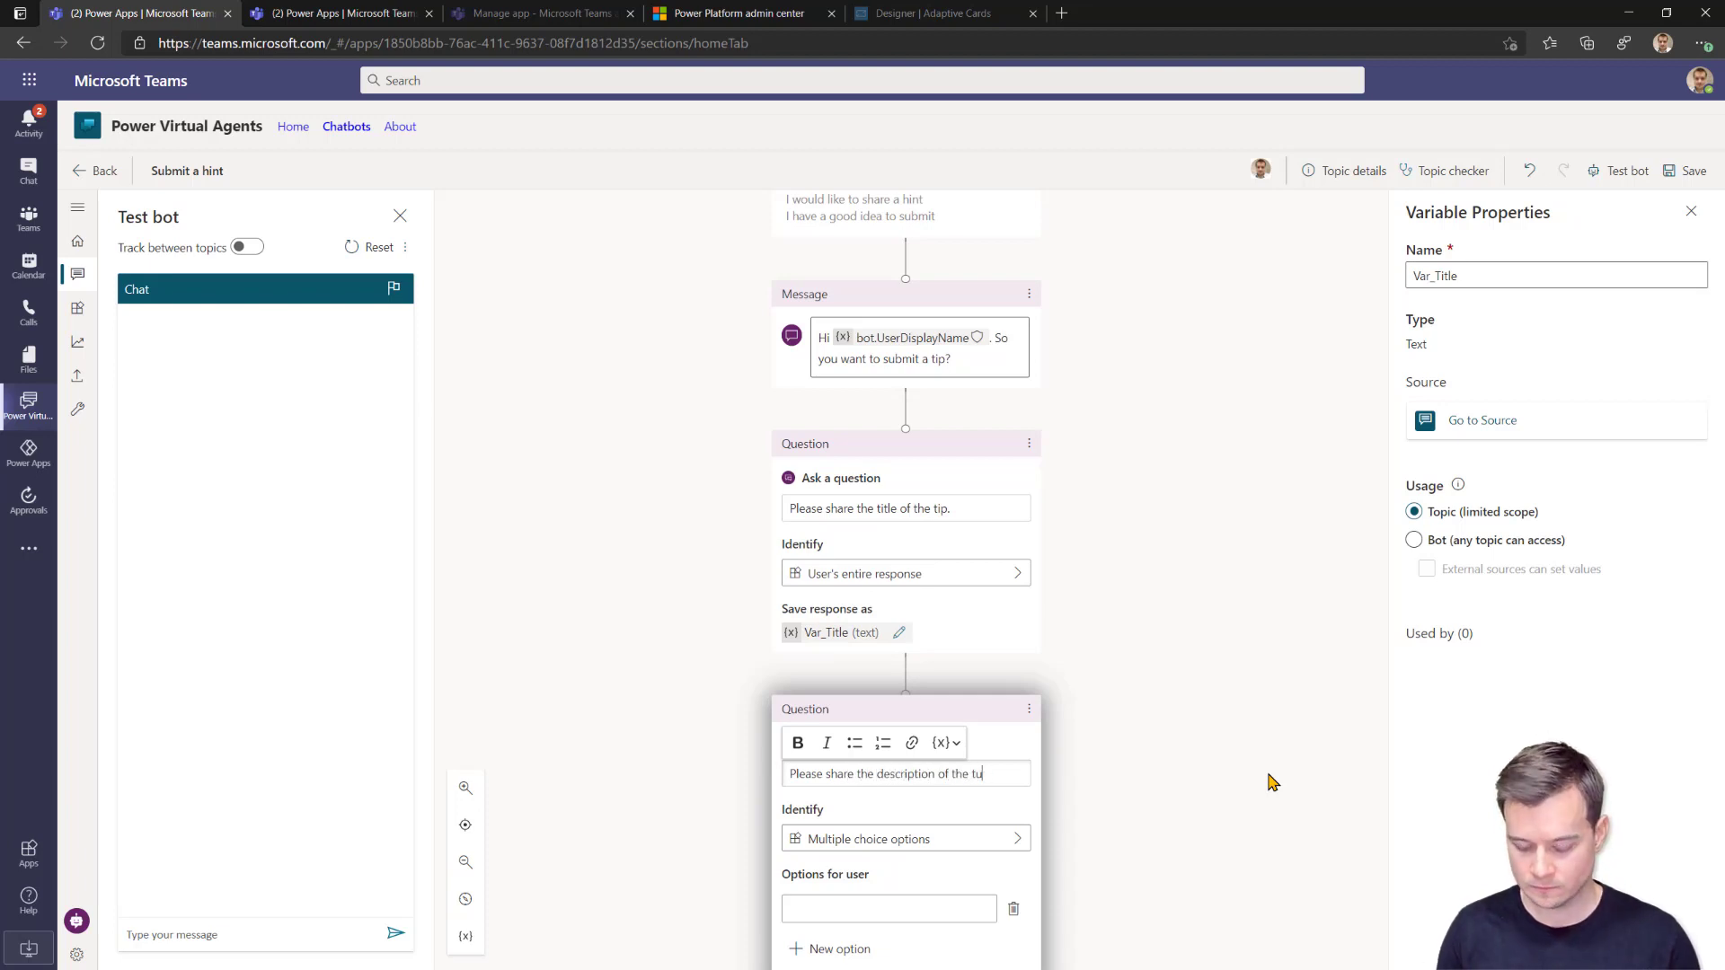
Have the description question identify the user's entire response and name its response variable Var_Description.
{"action": "left_click", "coordinate": [880, 840]}
{"action": "left_click", "coordinate": [1177, 694]}
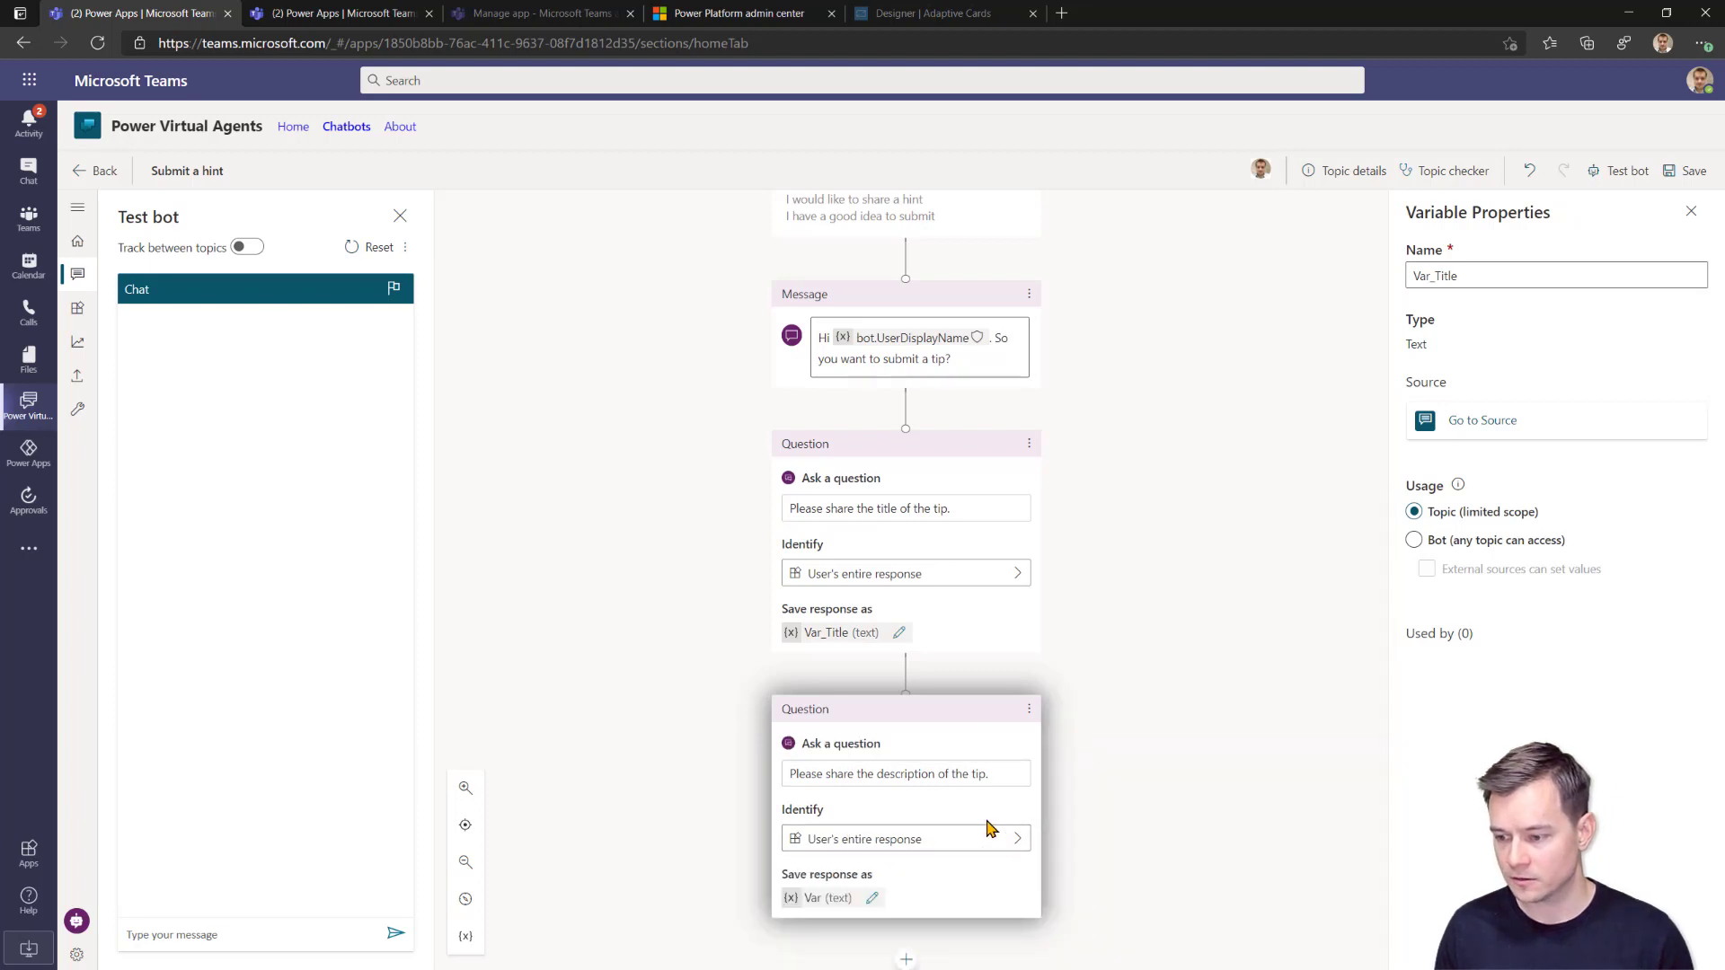
{"action": "scroll", "coordinate": [898, 831], "scroll_direction": "down", "scroll_amount": 3}
{"action": "left_click", "coordinate": [872, 665]}
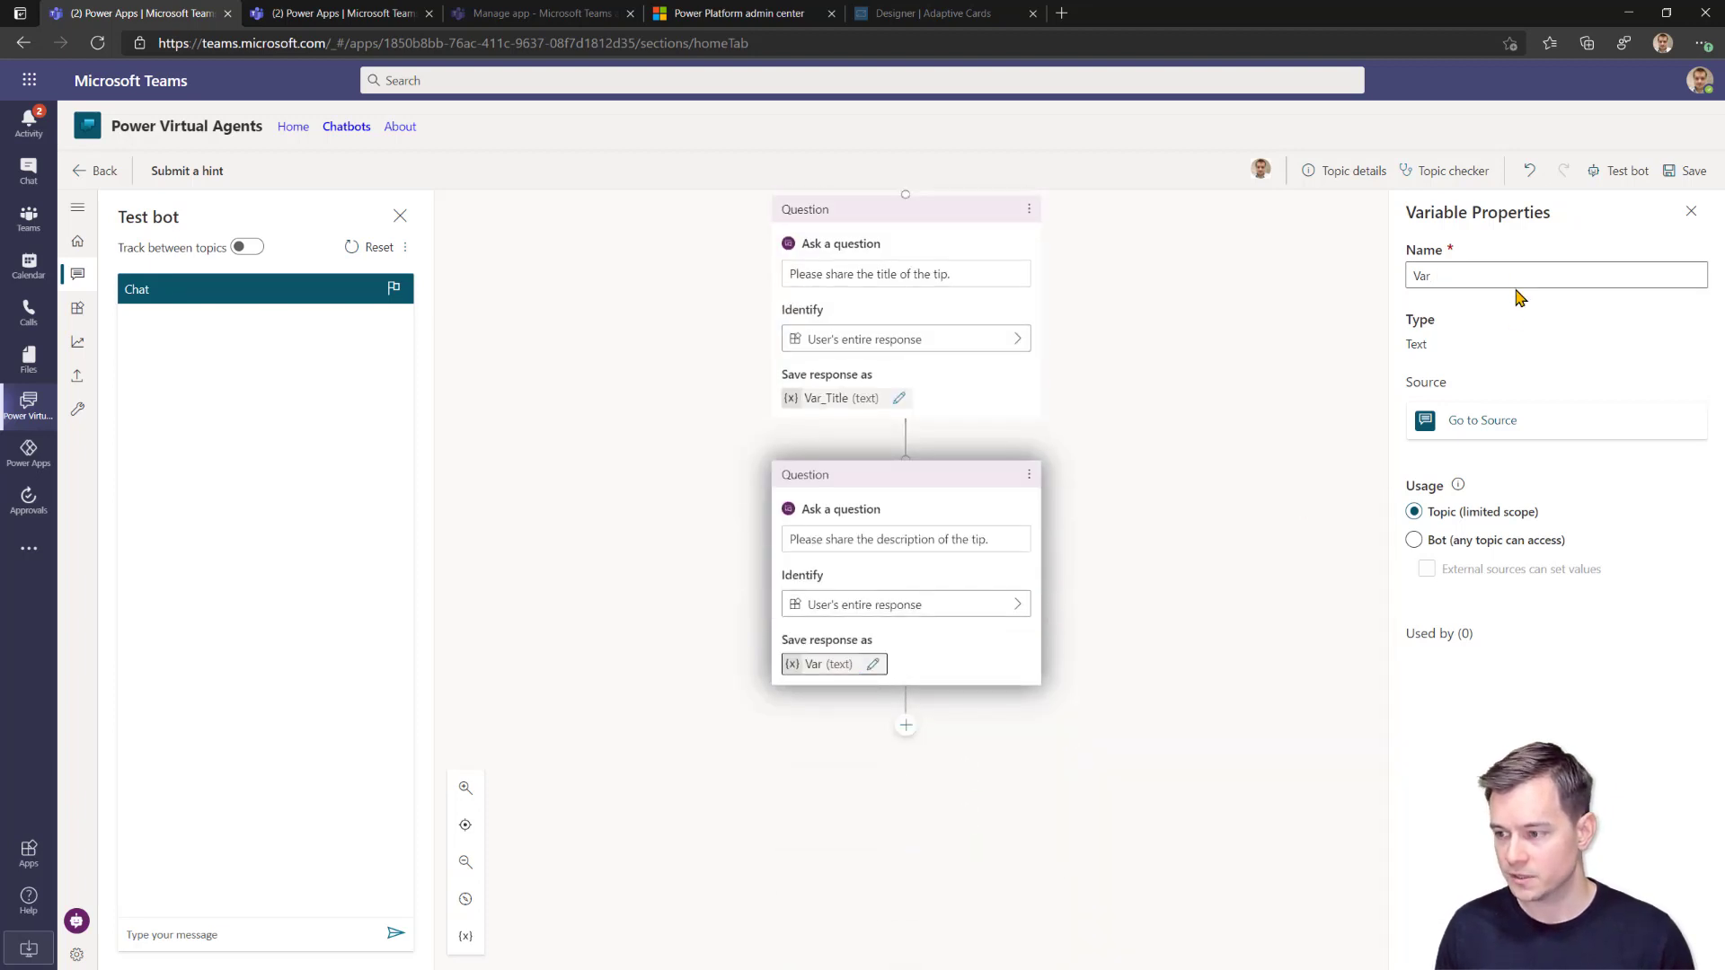
{"action": "left_click", "coordinate": [1517, 279]}
{"action": "type", "text": "_Description"}
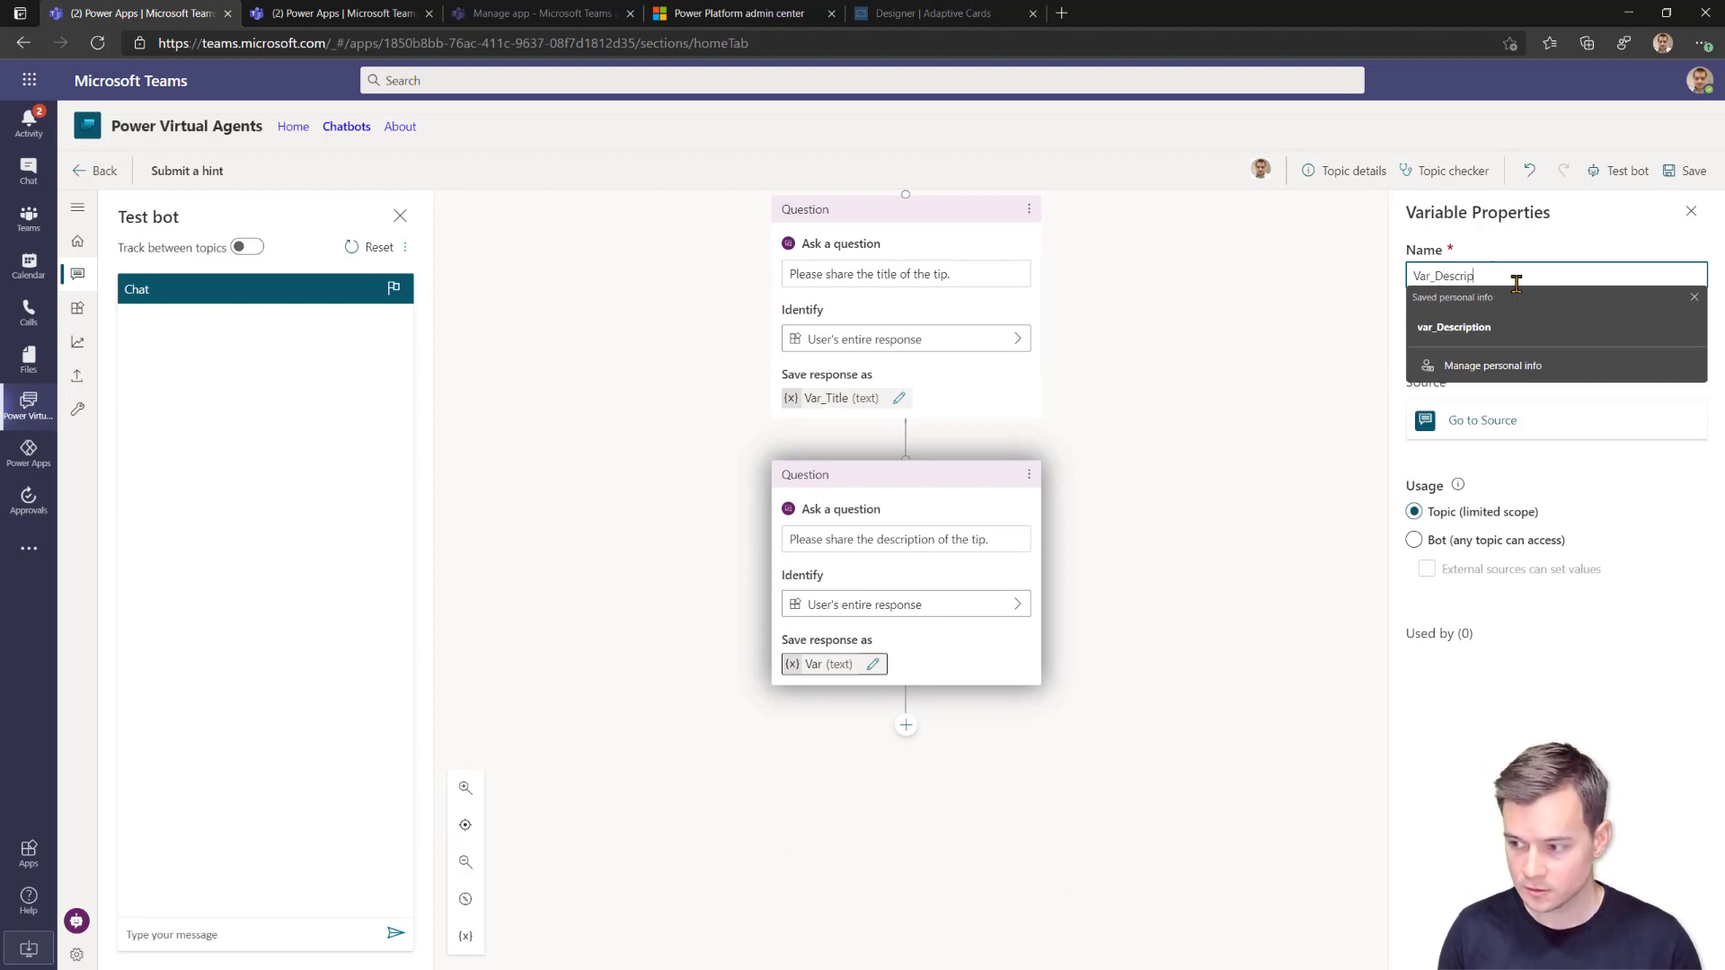
Add a question after the description question that asks "Please choose the category for your tip.".
{"action": "left_click", "coordinate": [906, 725]}
{"action": "left_click", "coordinate": [908, 751]}
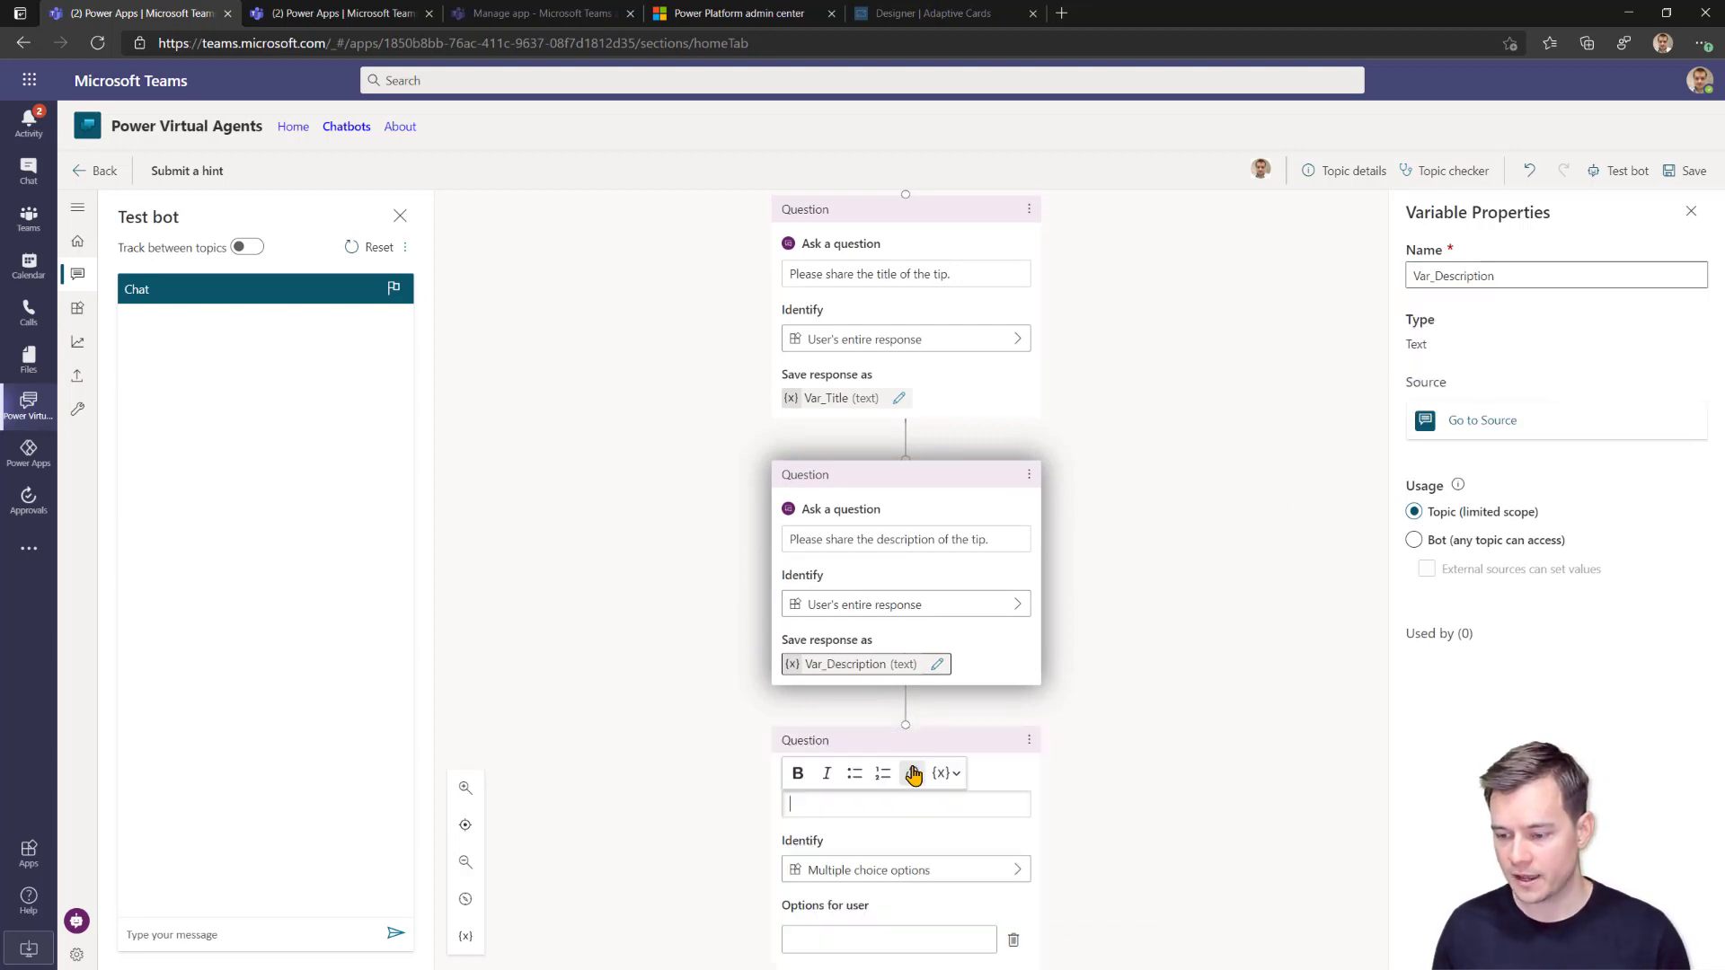
{"action": "type", "text": "Please choose the category for your tip."}
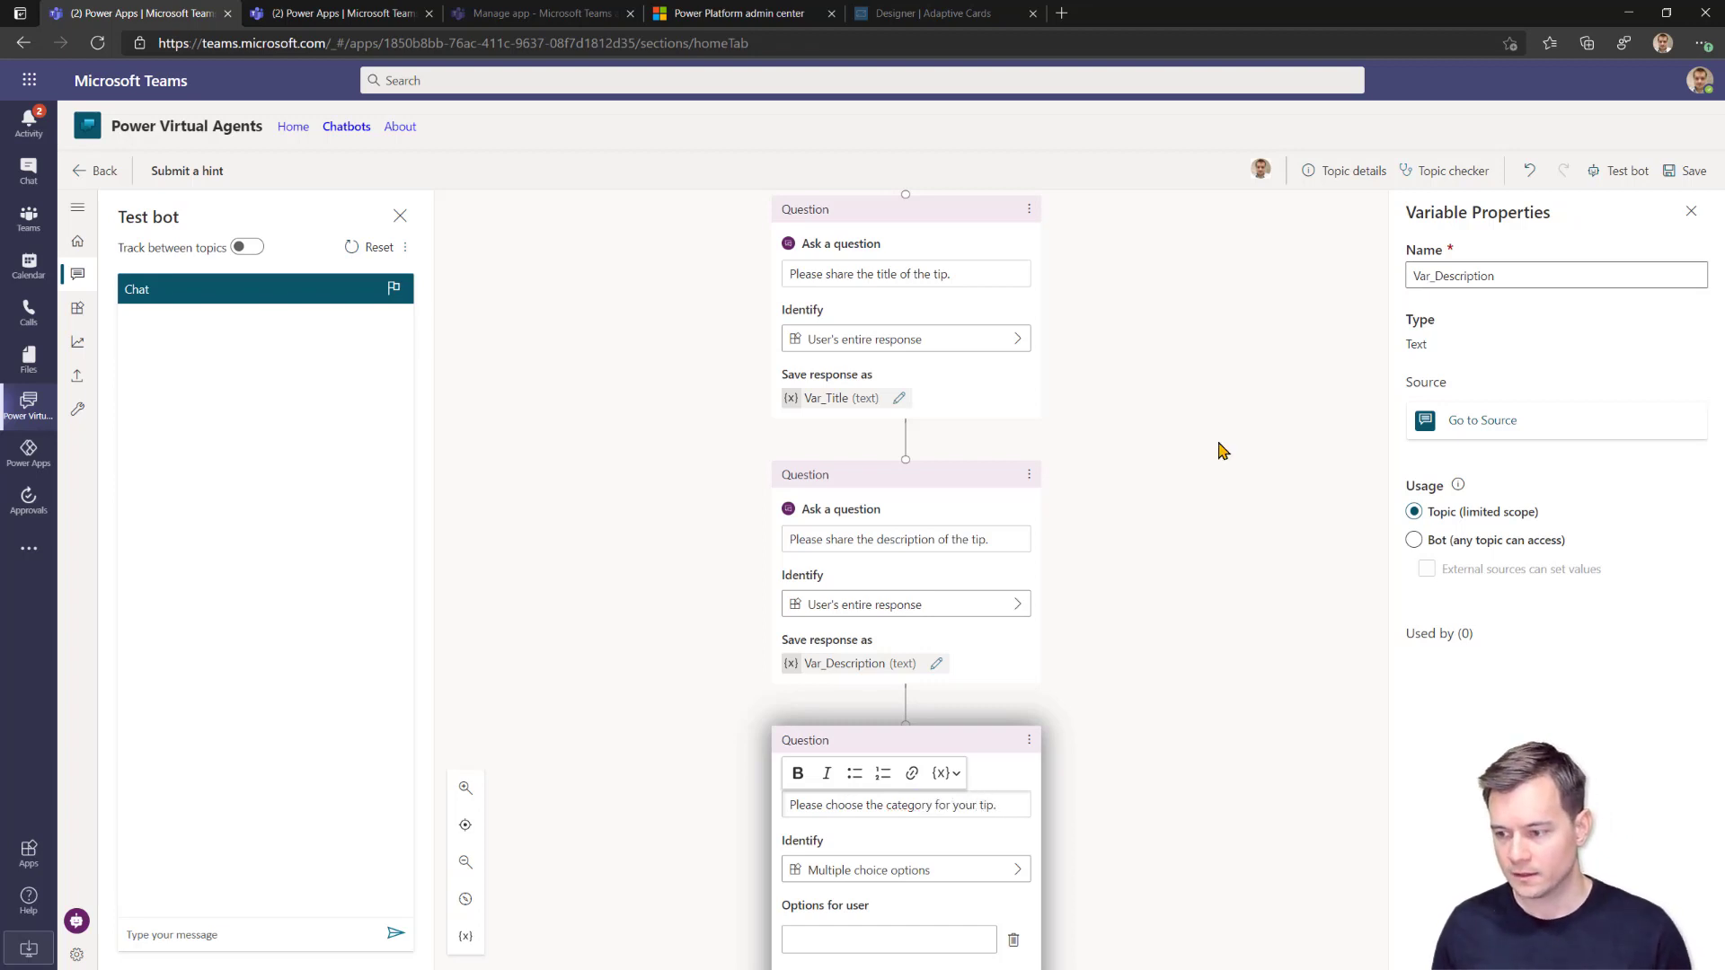
Give the category question the multiple choice options HR, IT and Well-being.
{"action": "scroll", "coordinate": [1223, 450], "scroll_direction": "down", "scroll_amount": 5}
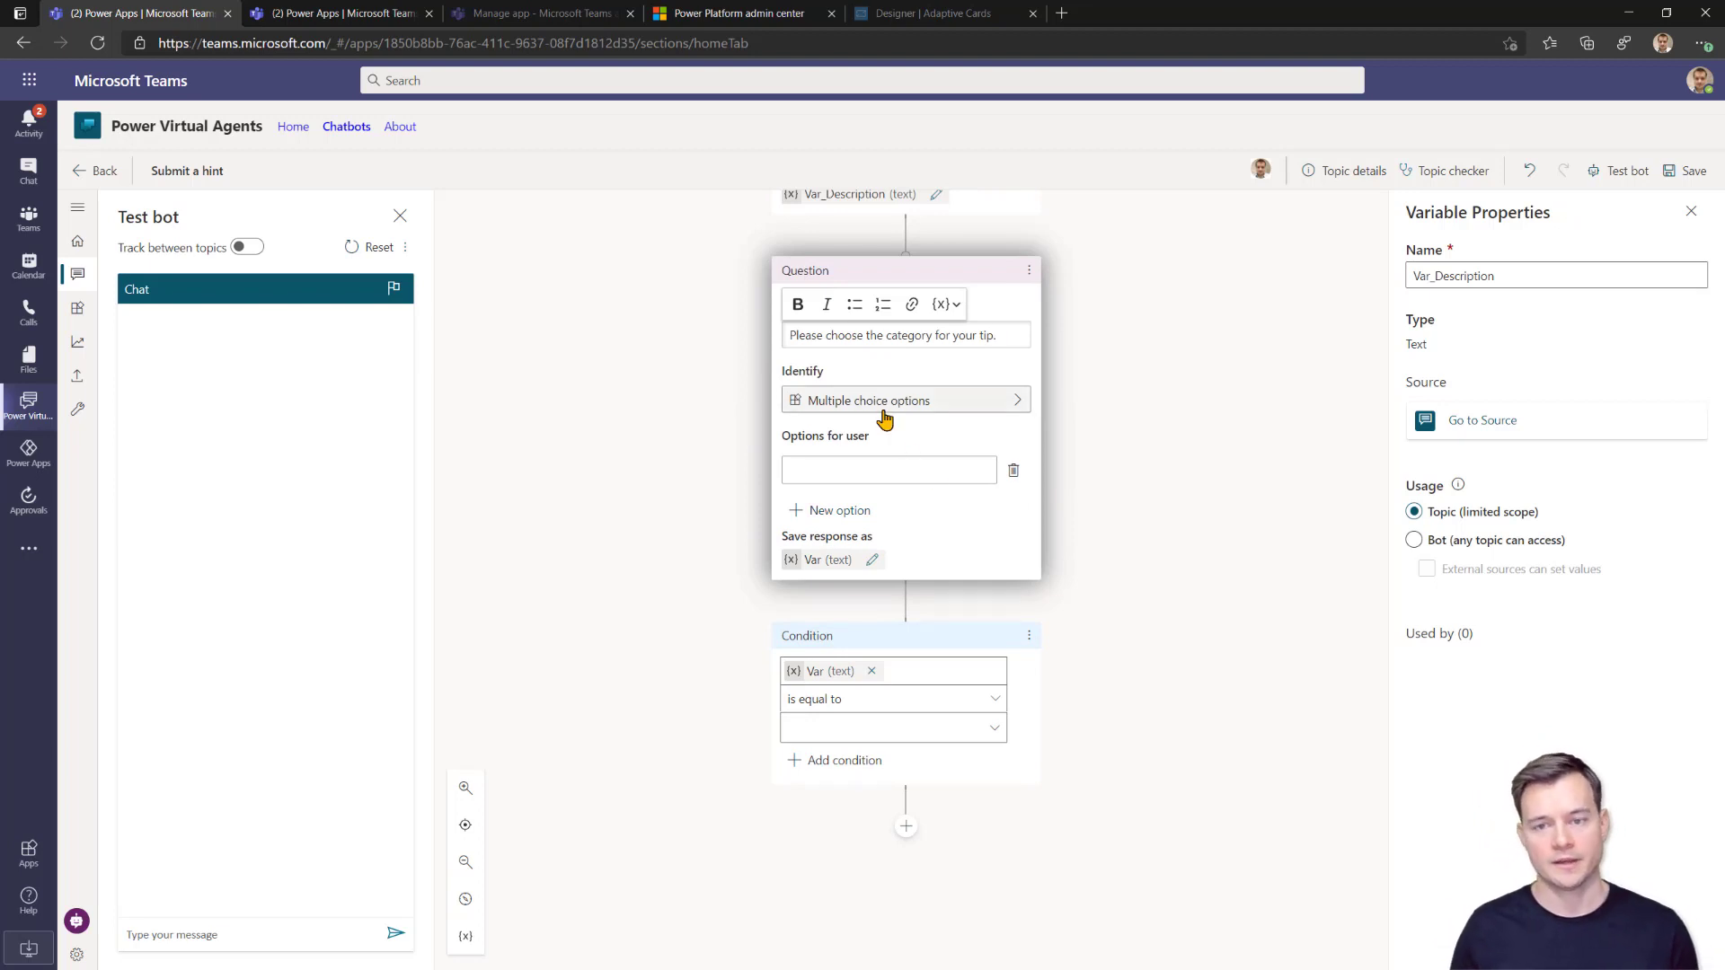
{"action": "left_click", "coordinate": [903, 461]}
{"action": "type", "text": "HR"}
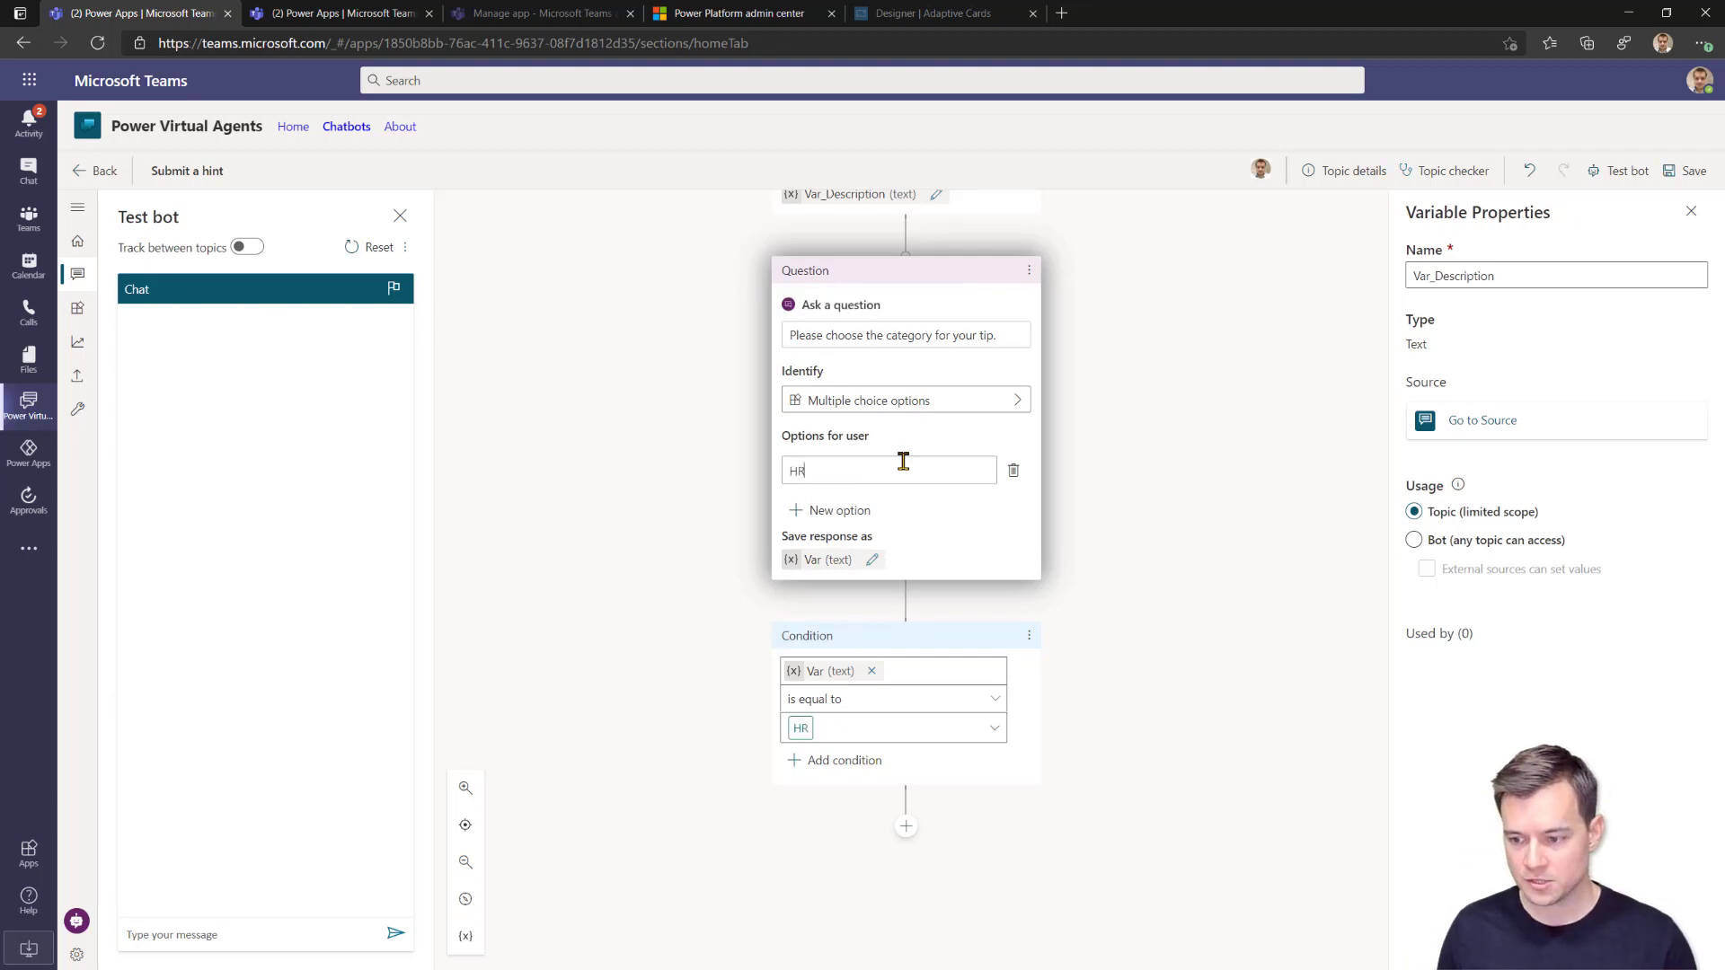
{"action": "left_click", "coordinate": [838, 510]}
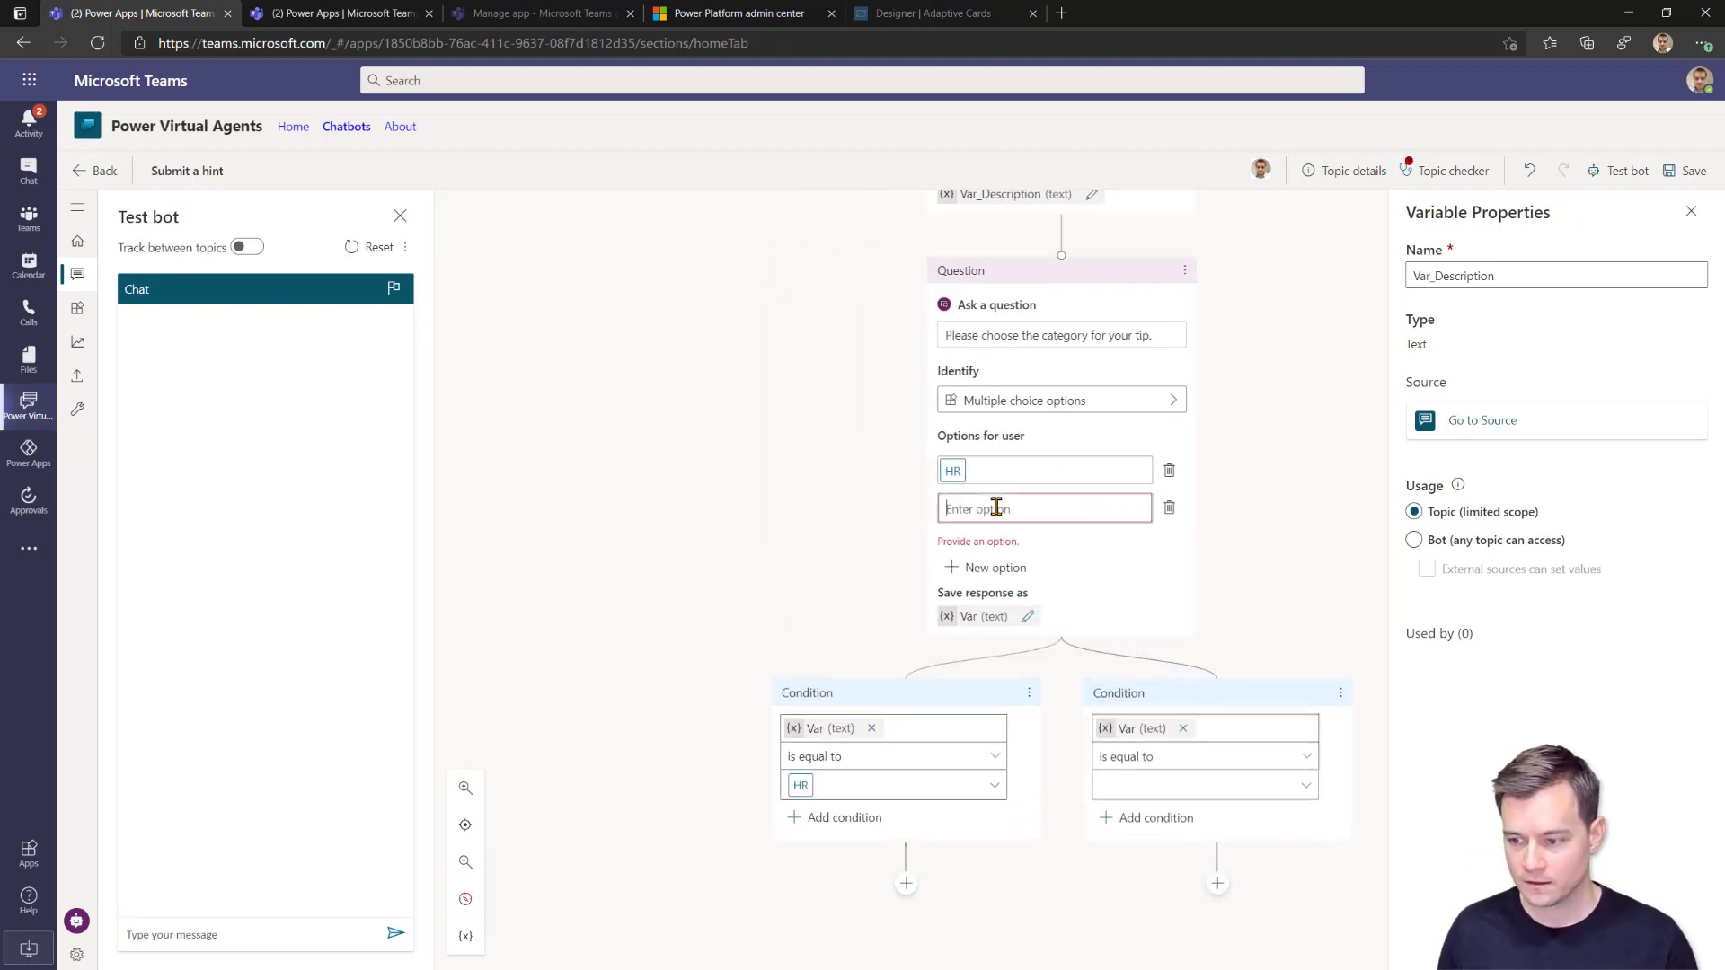
{"action": "type", "text": "IT"}
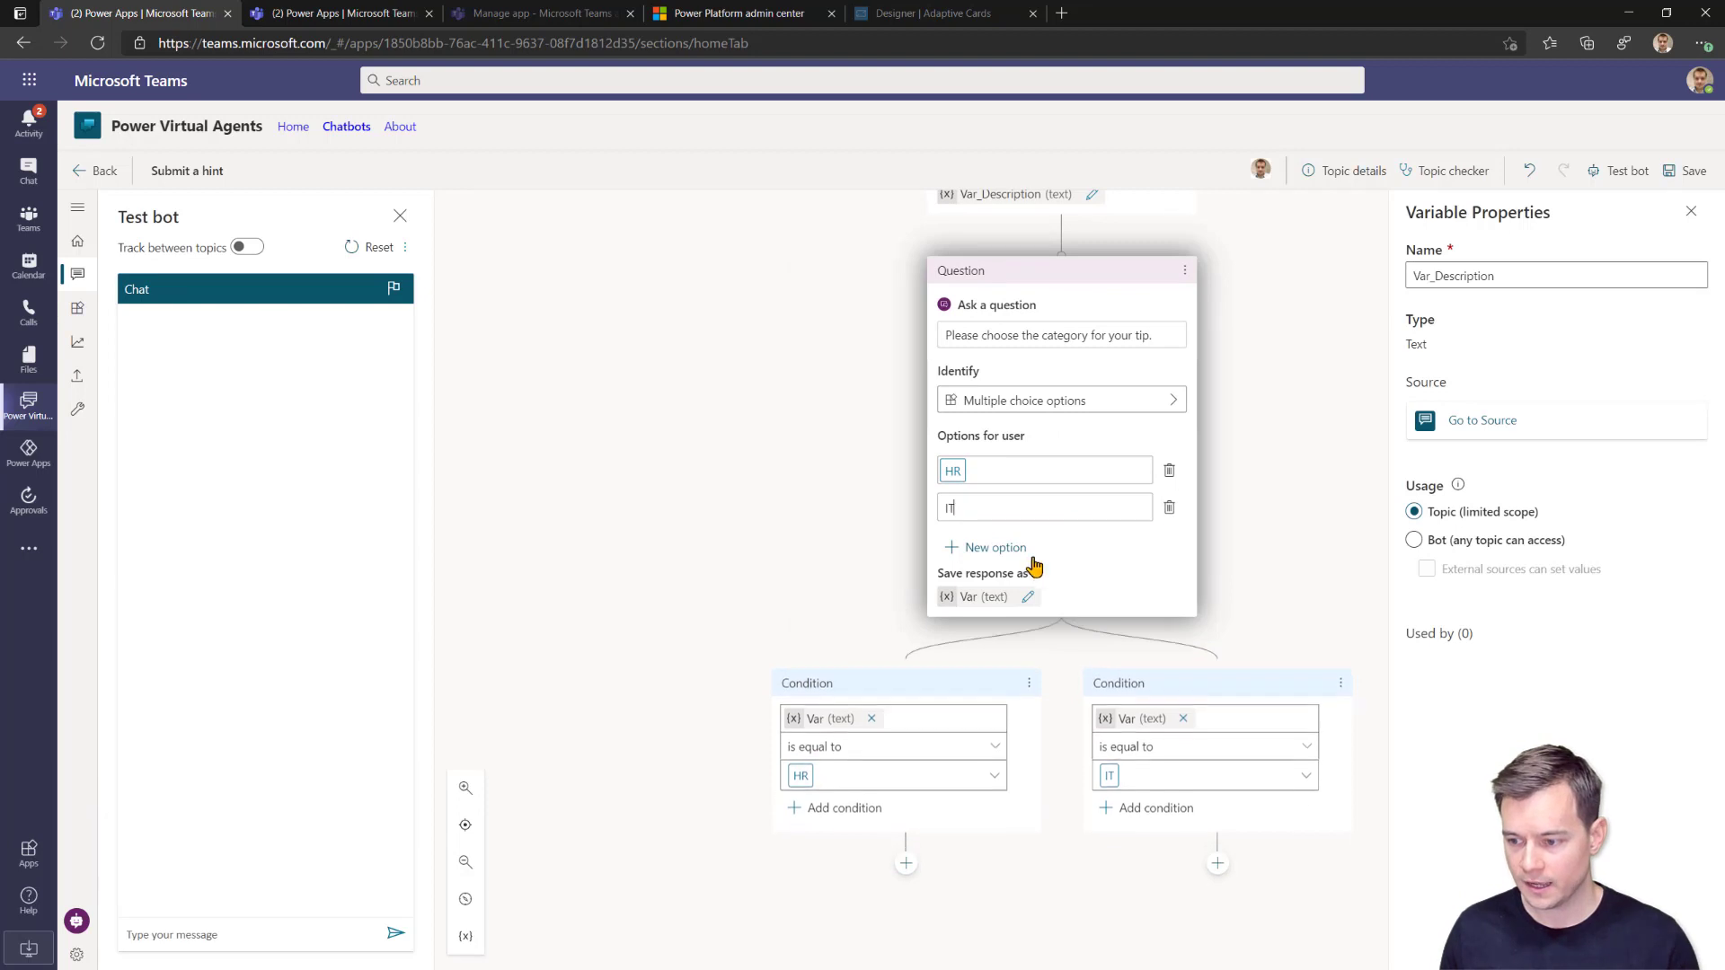
{"action": "left_click", "coordinate": [1008, 550]}
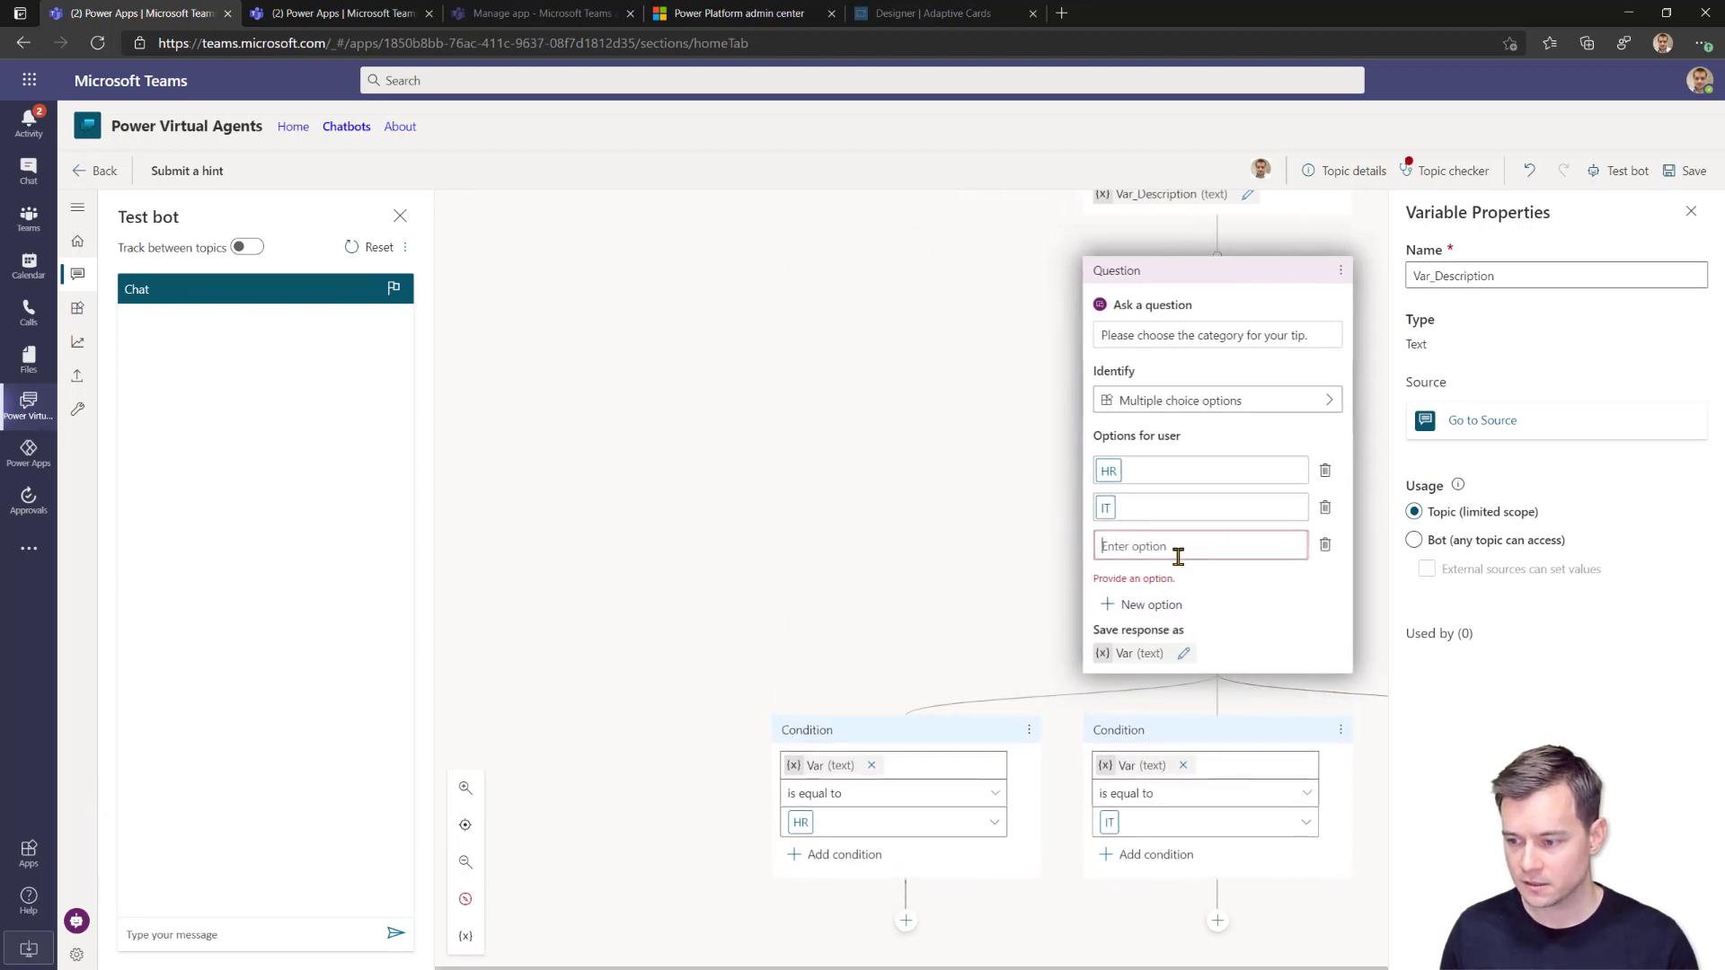
{"action": "type", "text": "Well-being"}
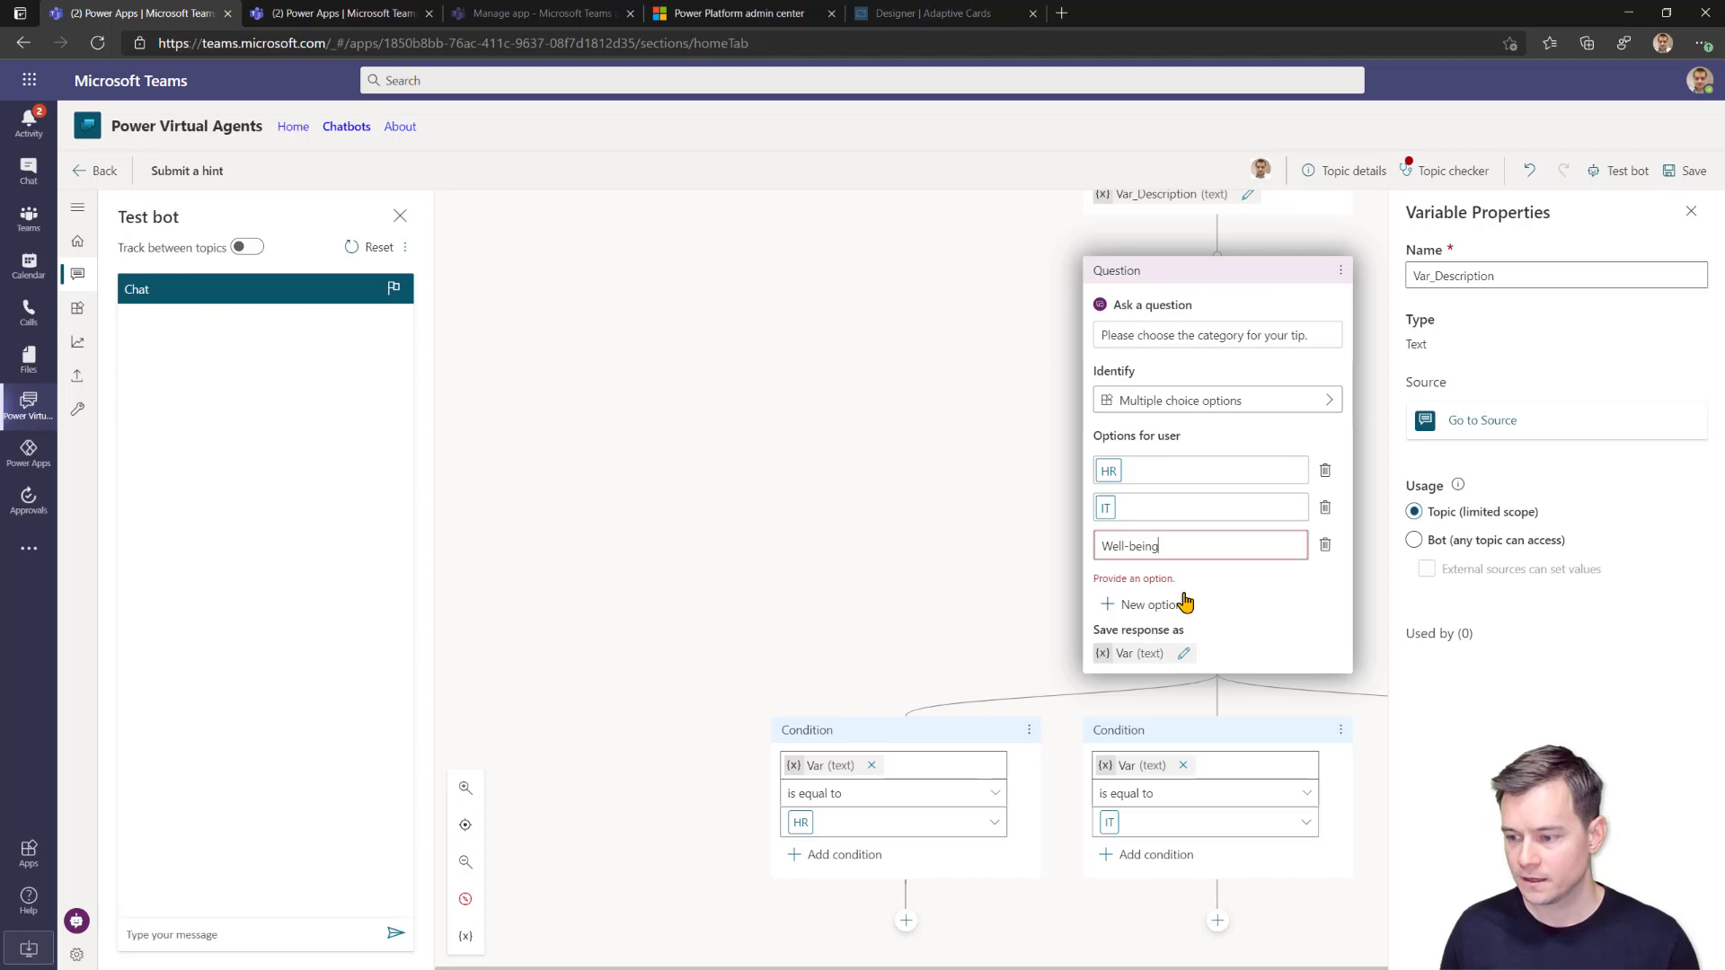
Name the category question's response variable Var_Category.
{"action": "left_click", "coordinate": [1168, 653]}
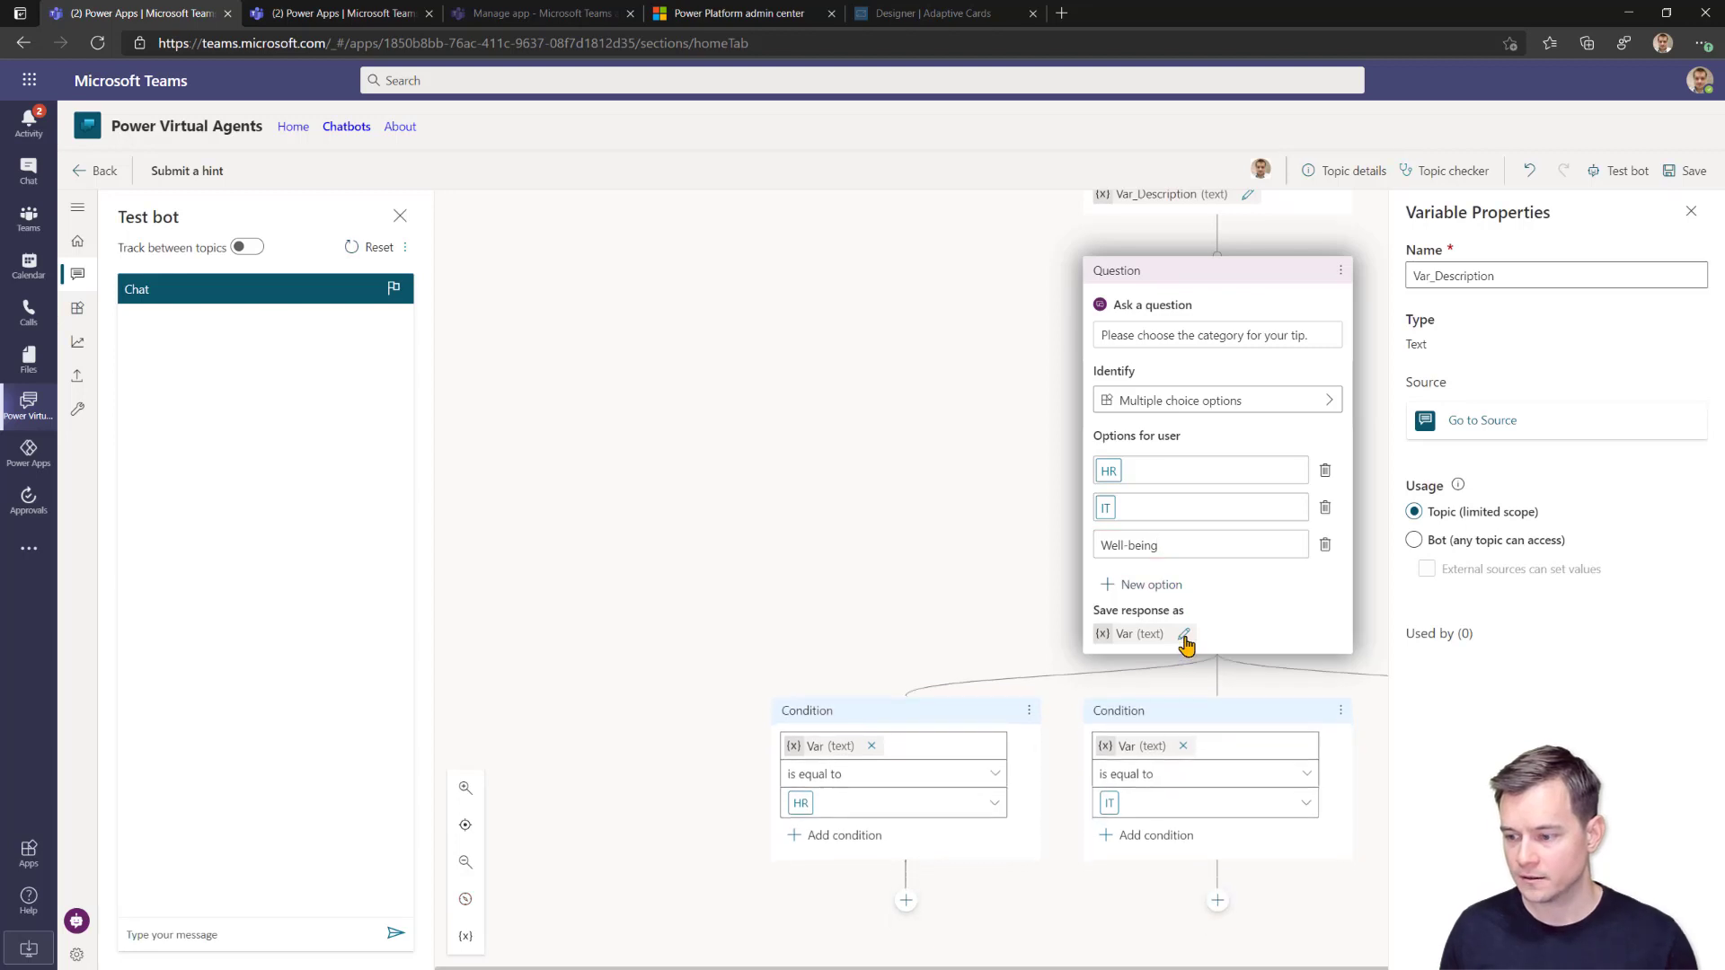
{"action": "left_click", "coordinate": [1560, 277]}
{"action": "type", "text": "_Ca"}
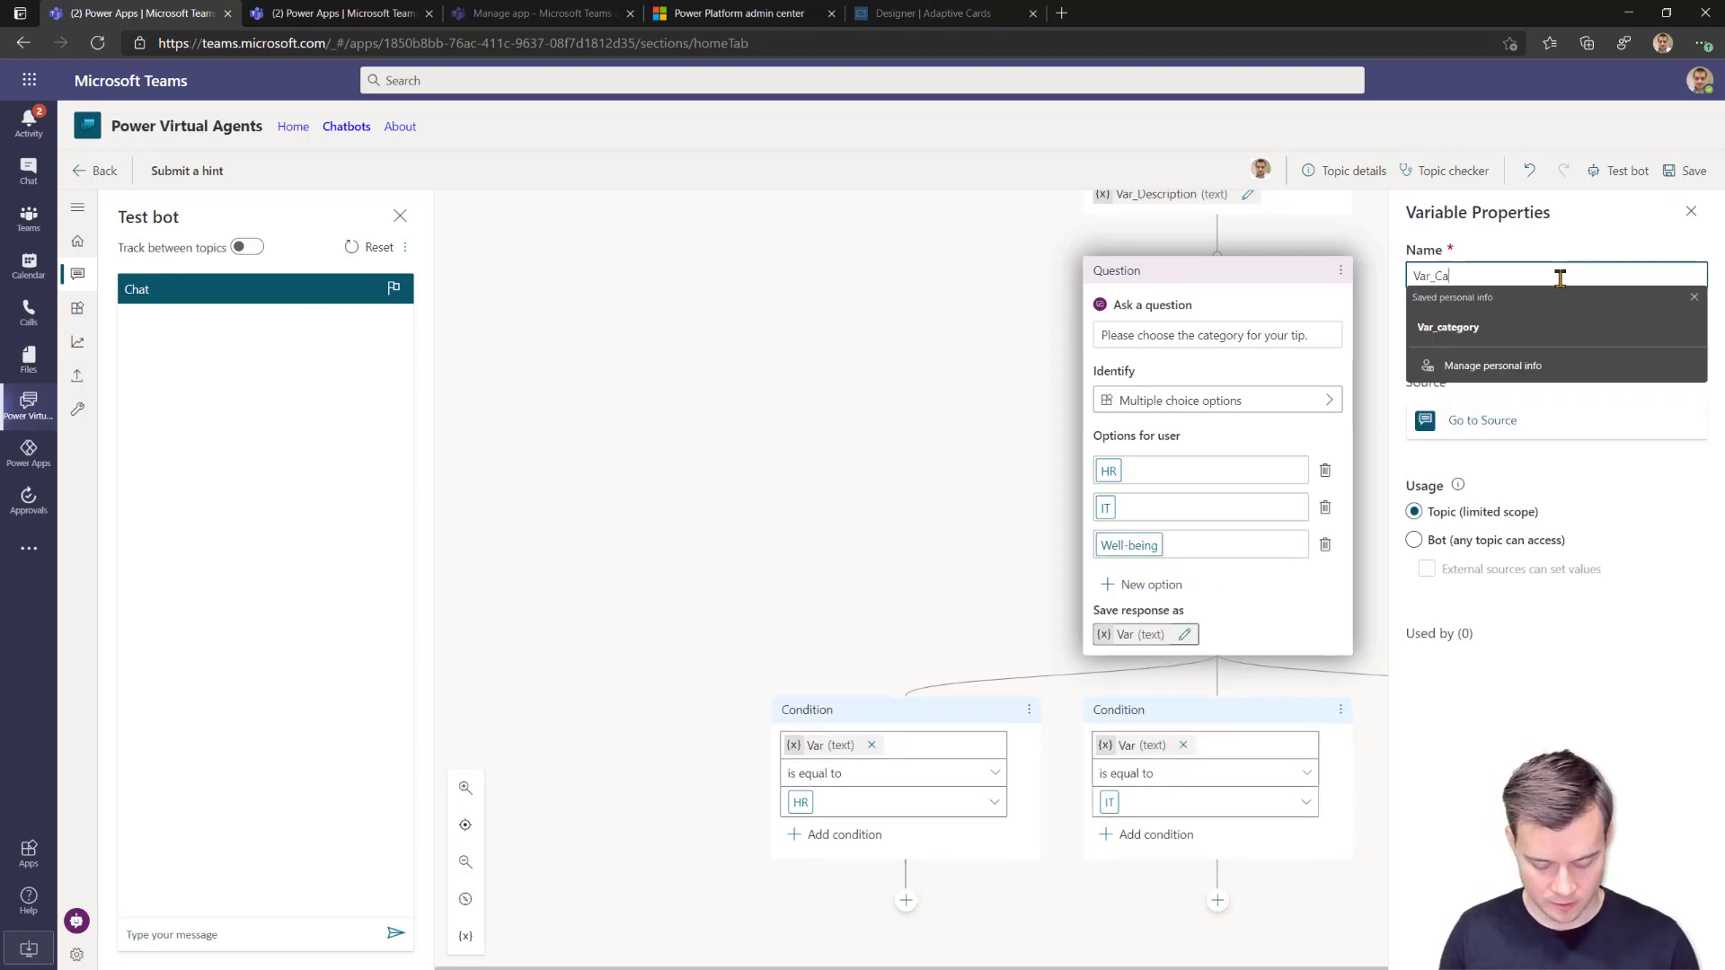
{"action": "type", "text": "tegory"}
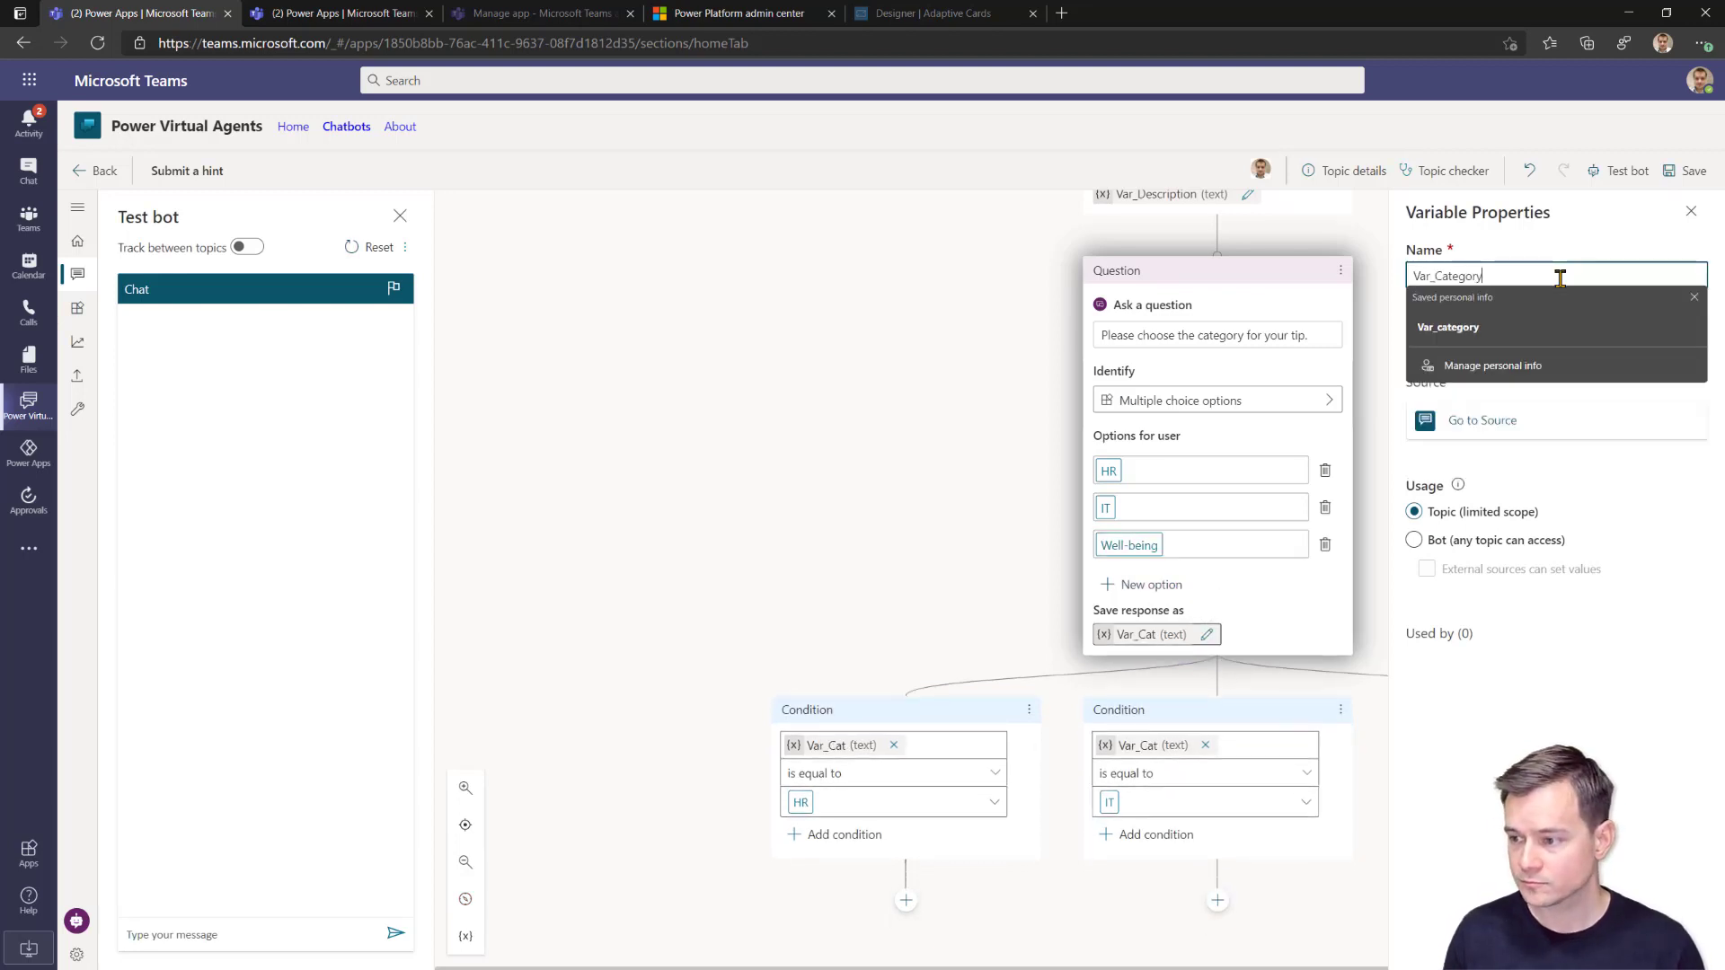
{"action": "left_click", "coordinate": [1556, 755]}
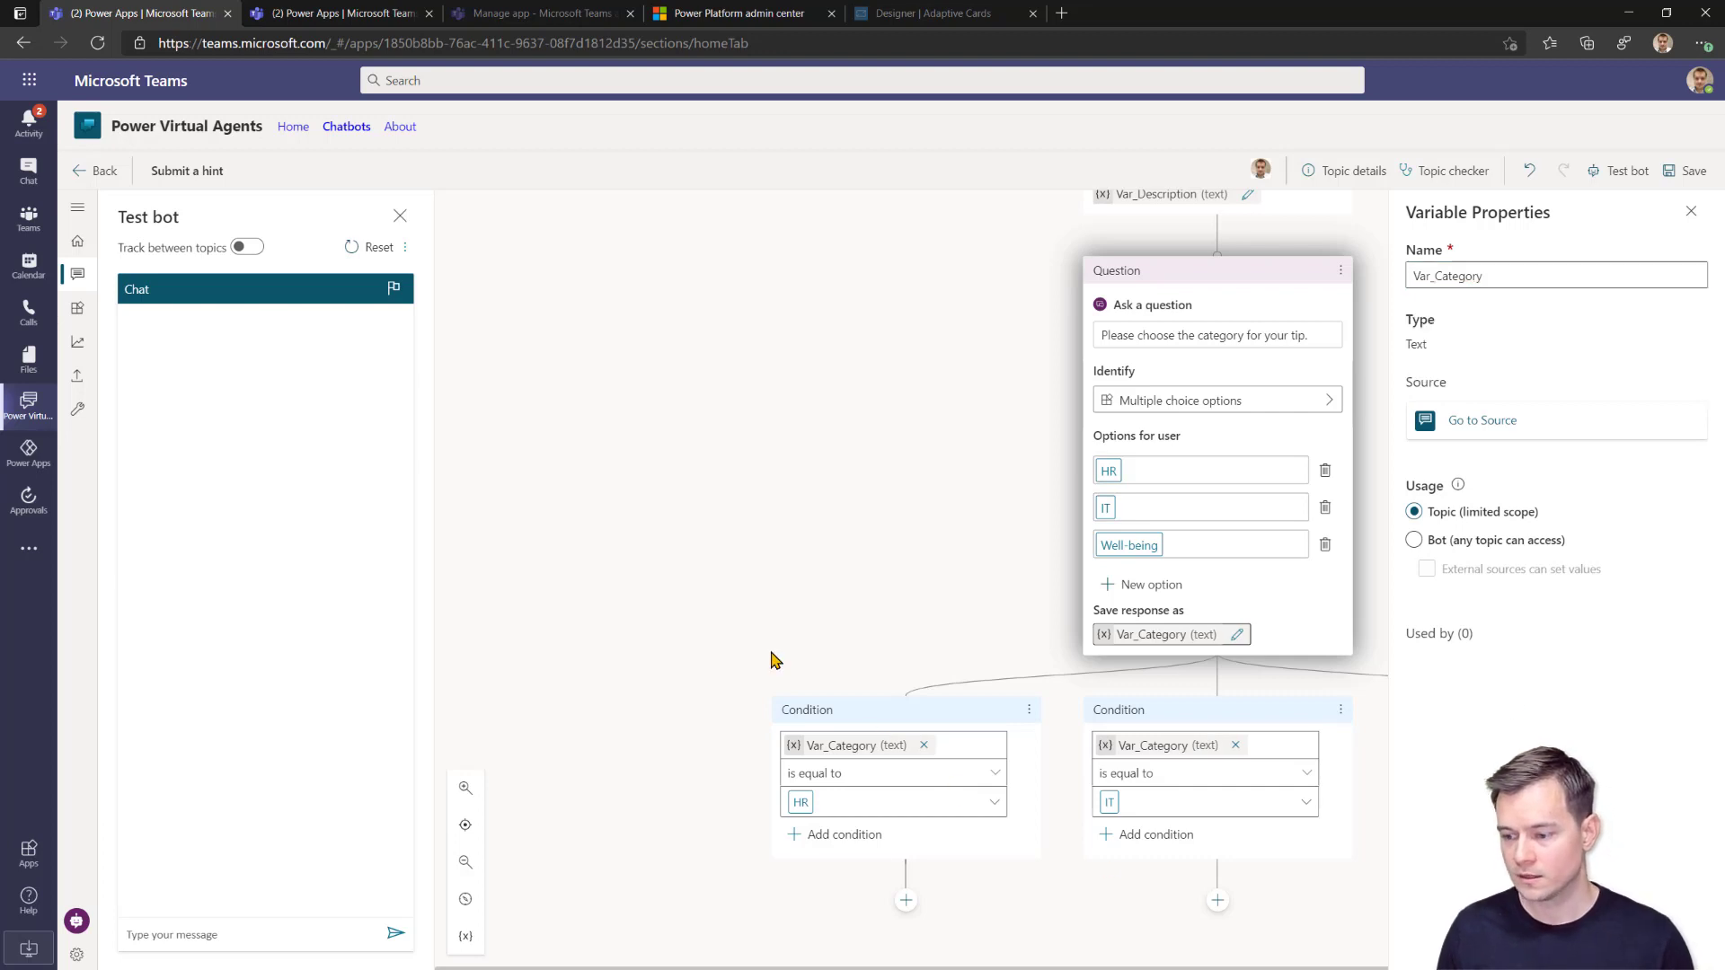
Add a question under the HR condition whose text starts with the line "Please confirm your inputs:".
{"action": "scroll", "coordinate": [773, 662], "scroll_direction": "down", "scroll_amount": 2}
{"action": "left_click", "coordinate": [907, 786]}
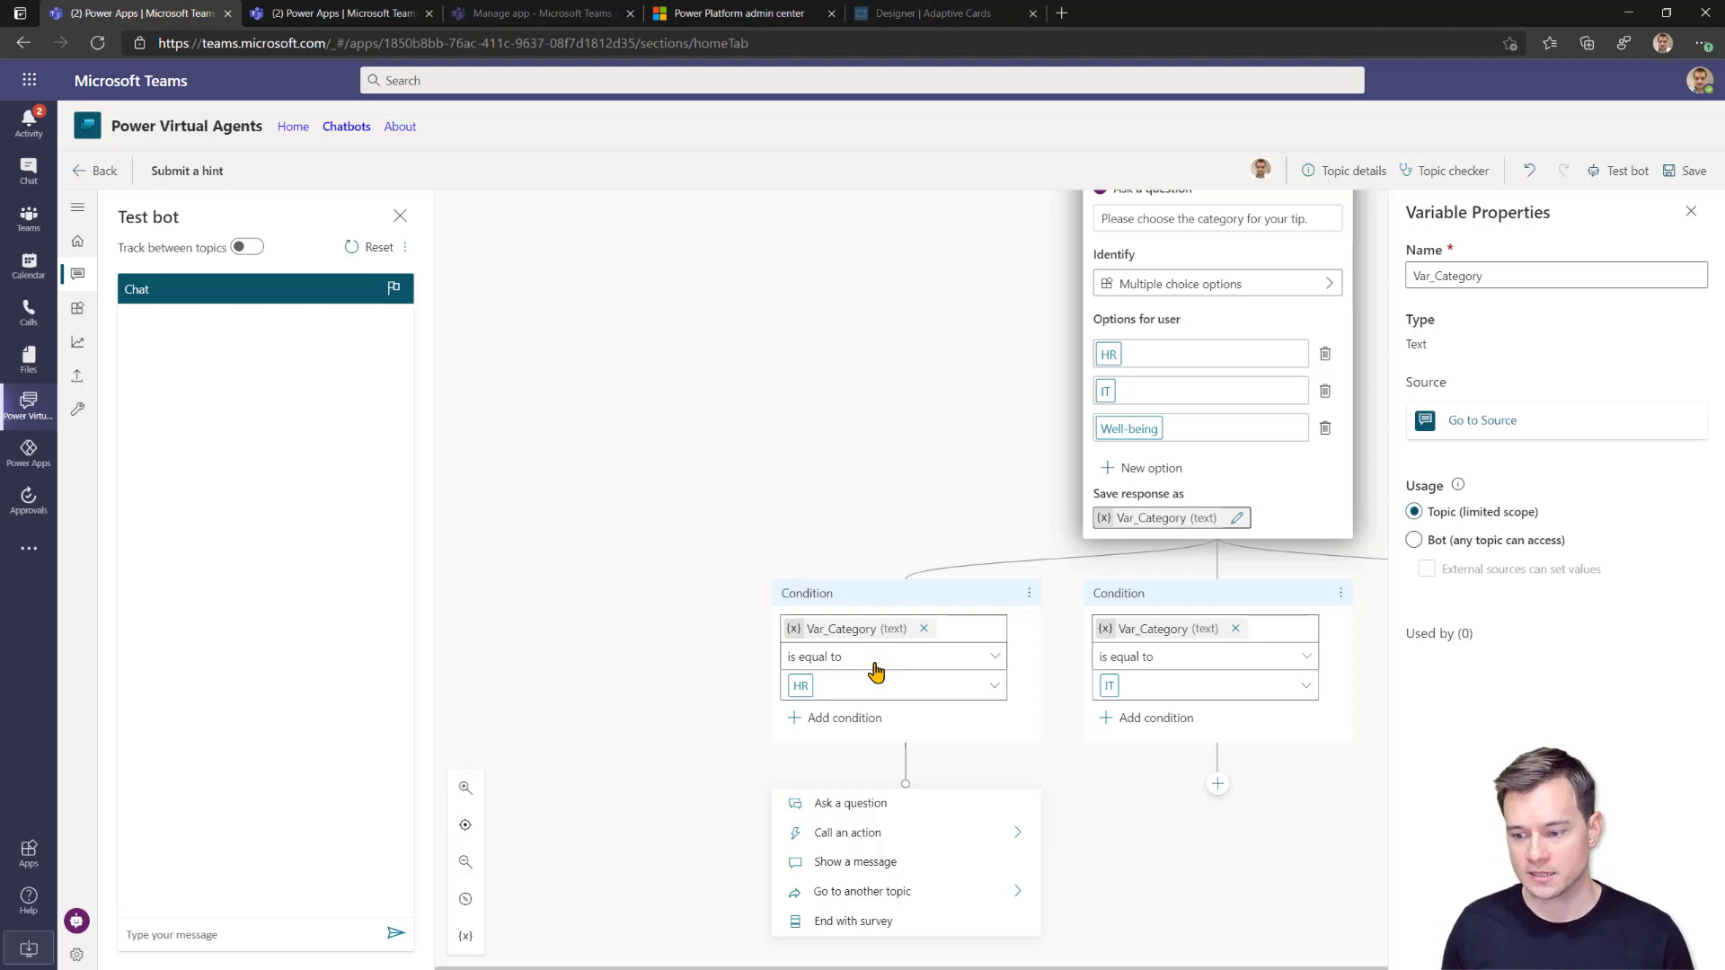
{"action": "left_click", "coordinate": [896, 809]}
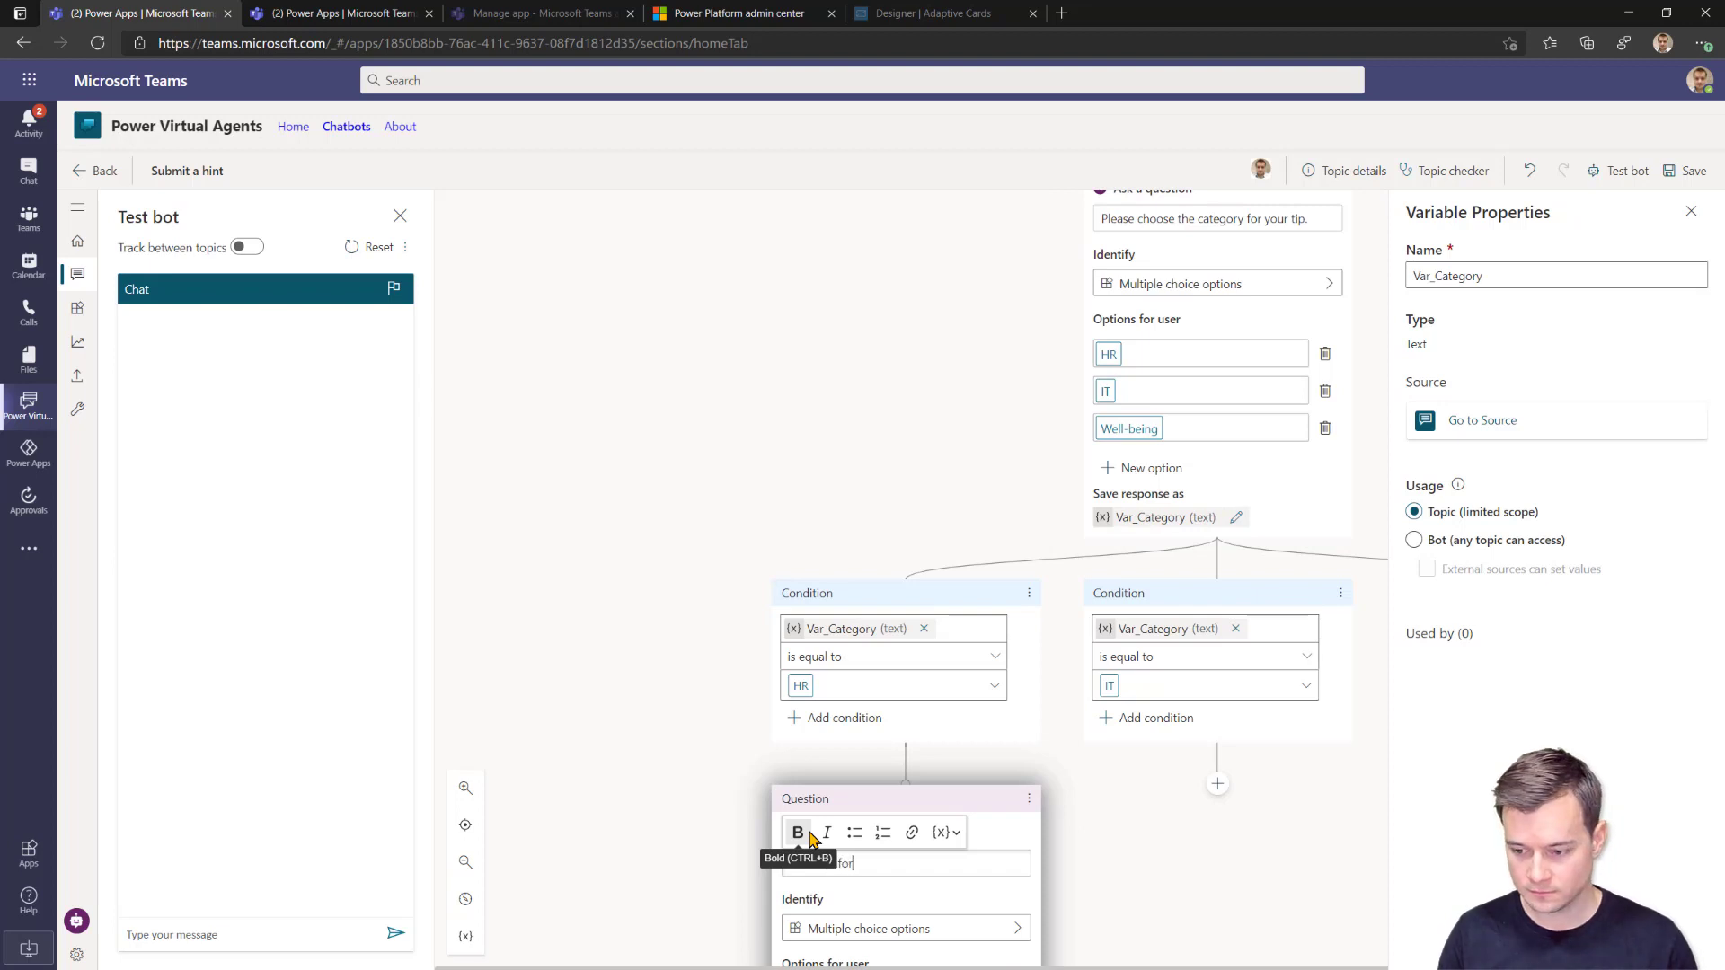
{"action": "type", "text": "Please cofor"}
{"action": "key", "text": "ctrl+shift+Left"}
{"action": "type", "text": "confirm your inp"}
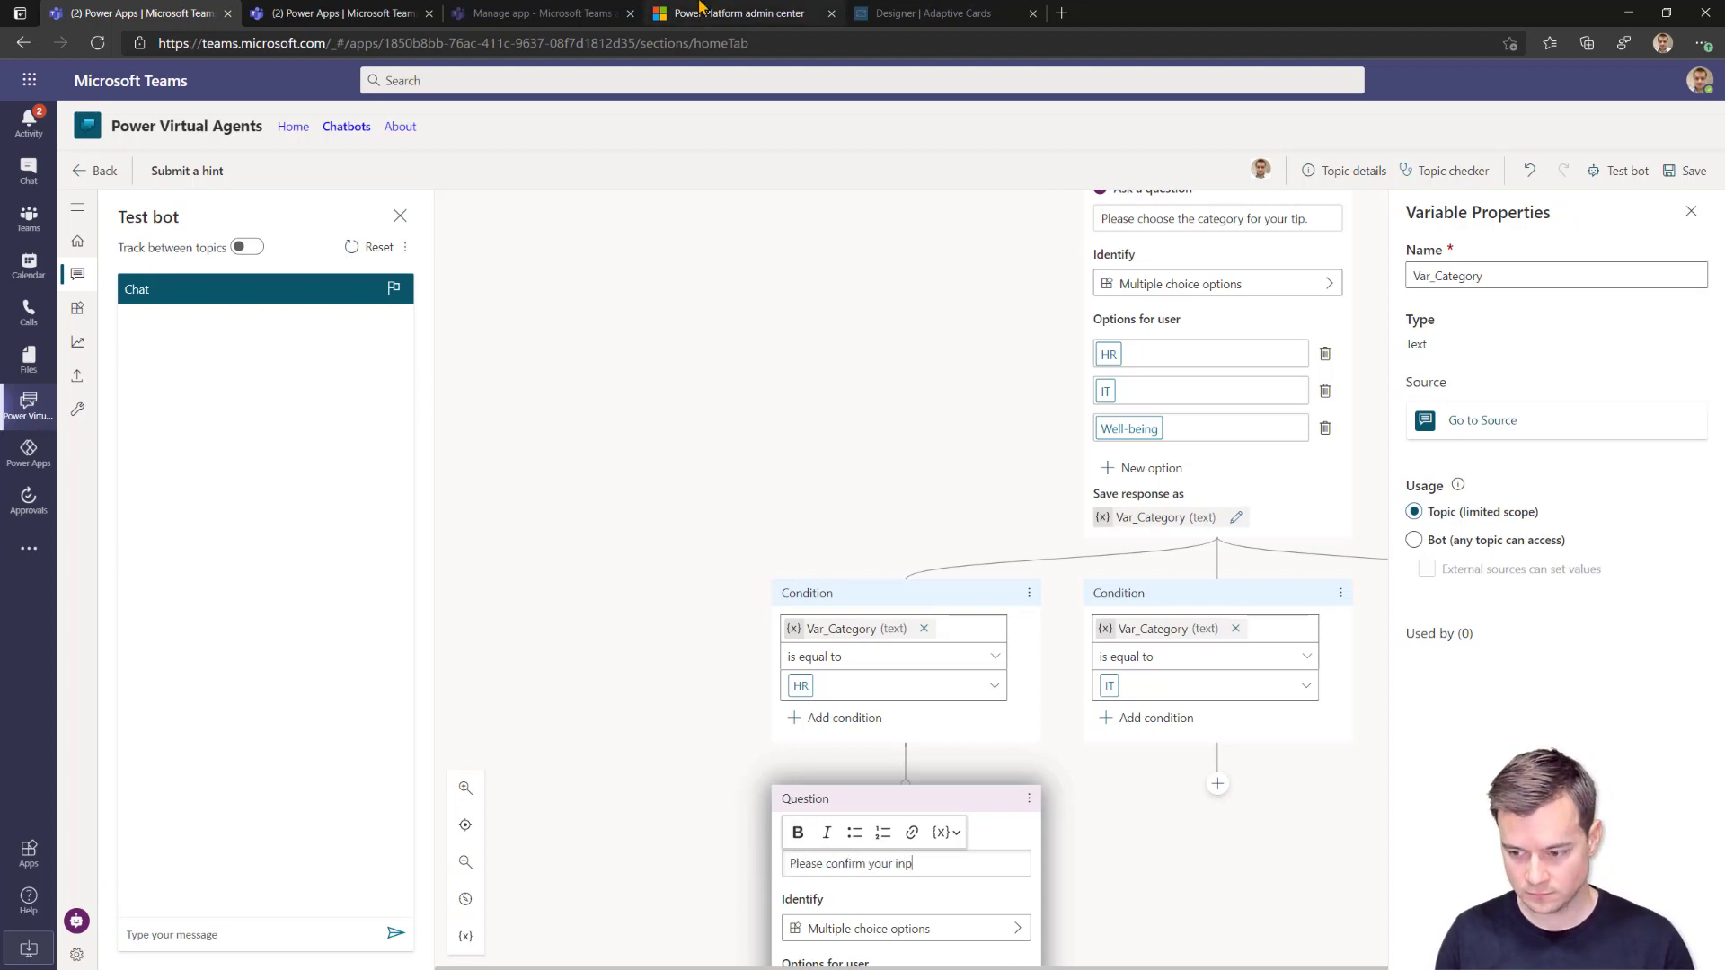
{"action": "type", "text": "uts:"}
{"action": "key", "text": "Return"}
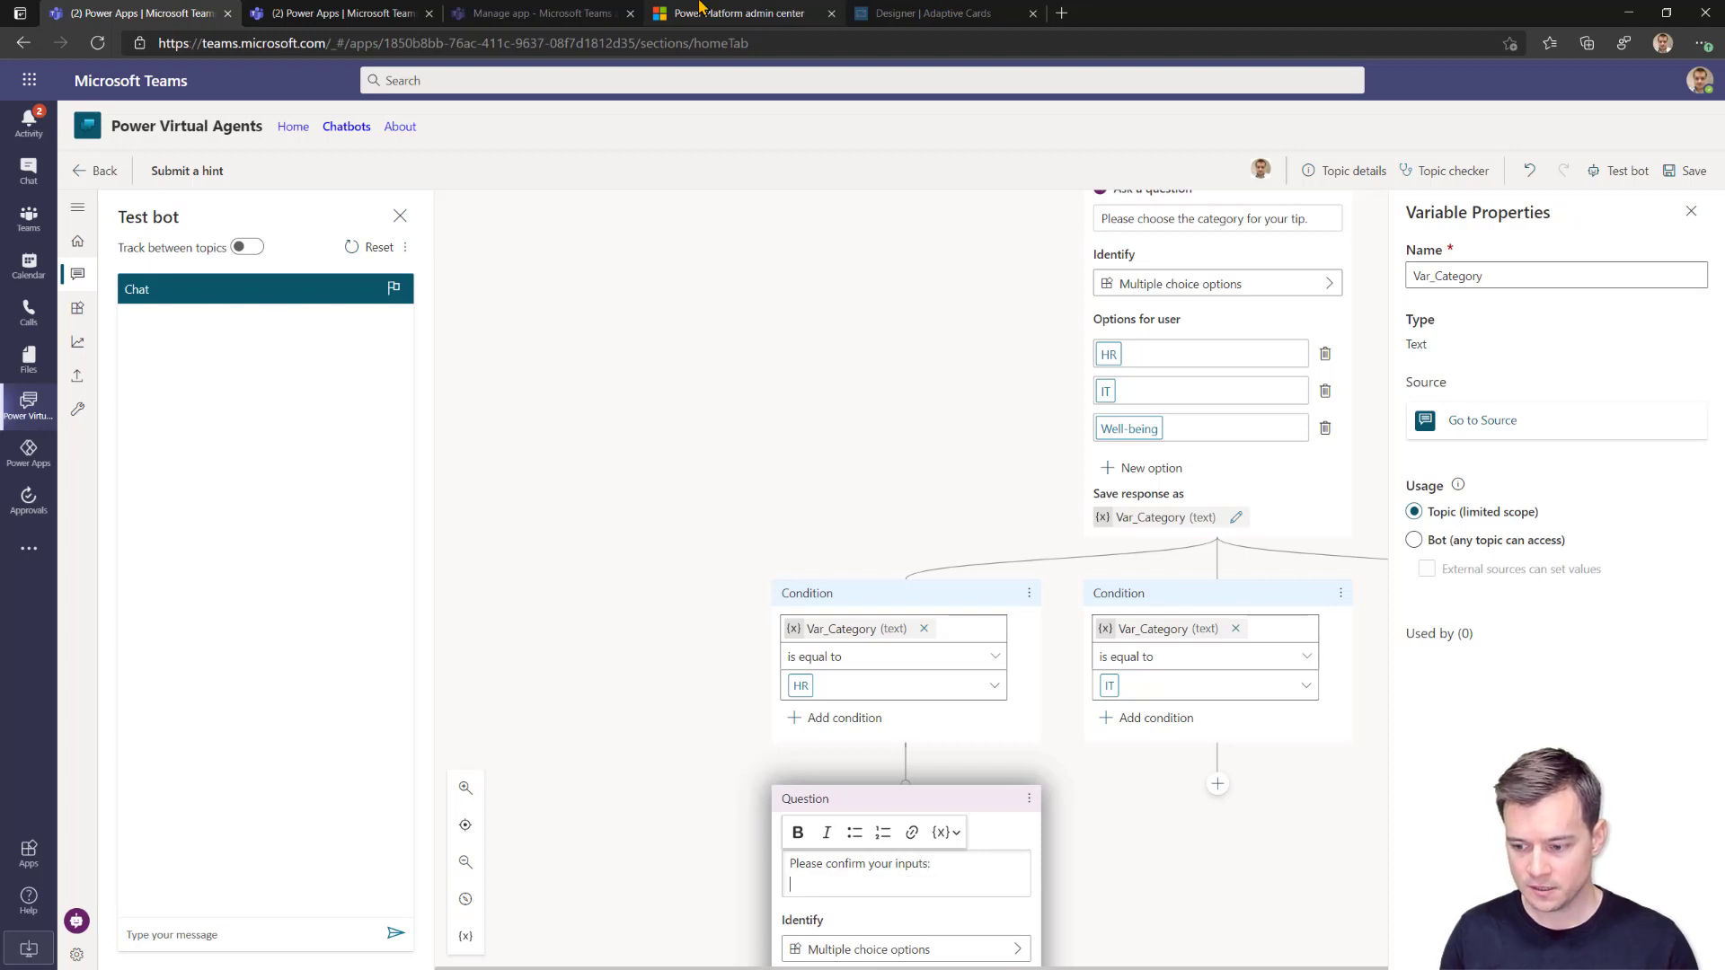
Insert the variables Var_Title, Var_Description and Var_Category on separate lines below the confirmation question's text.
{"action": "left_click", "coordinate": [945, 832]}
{"action": "left_click", "coordinate": [975, 807]}
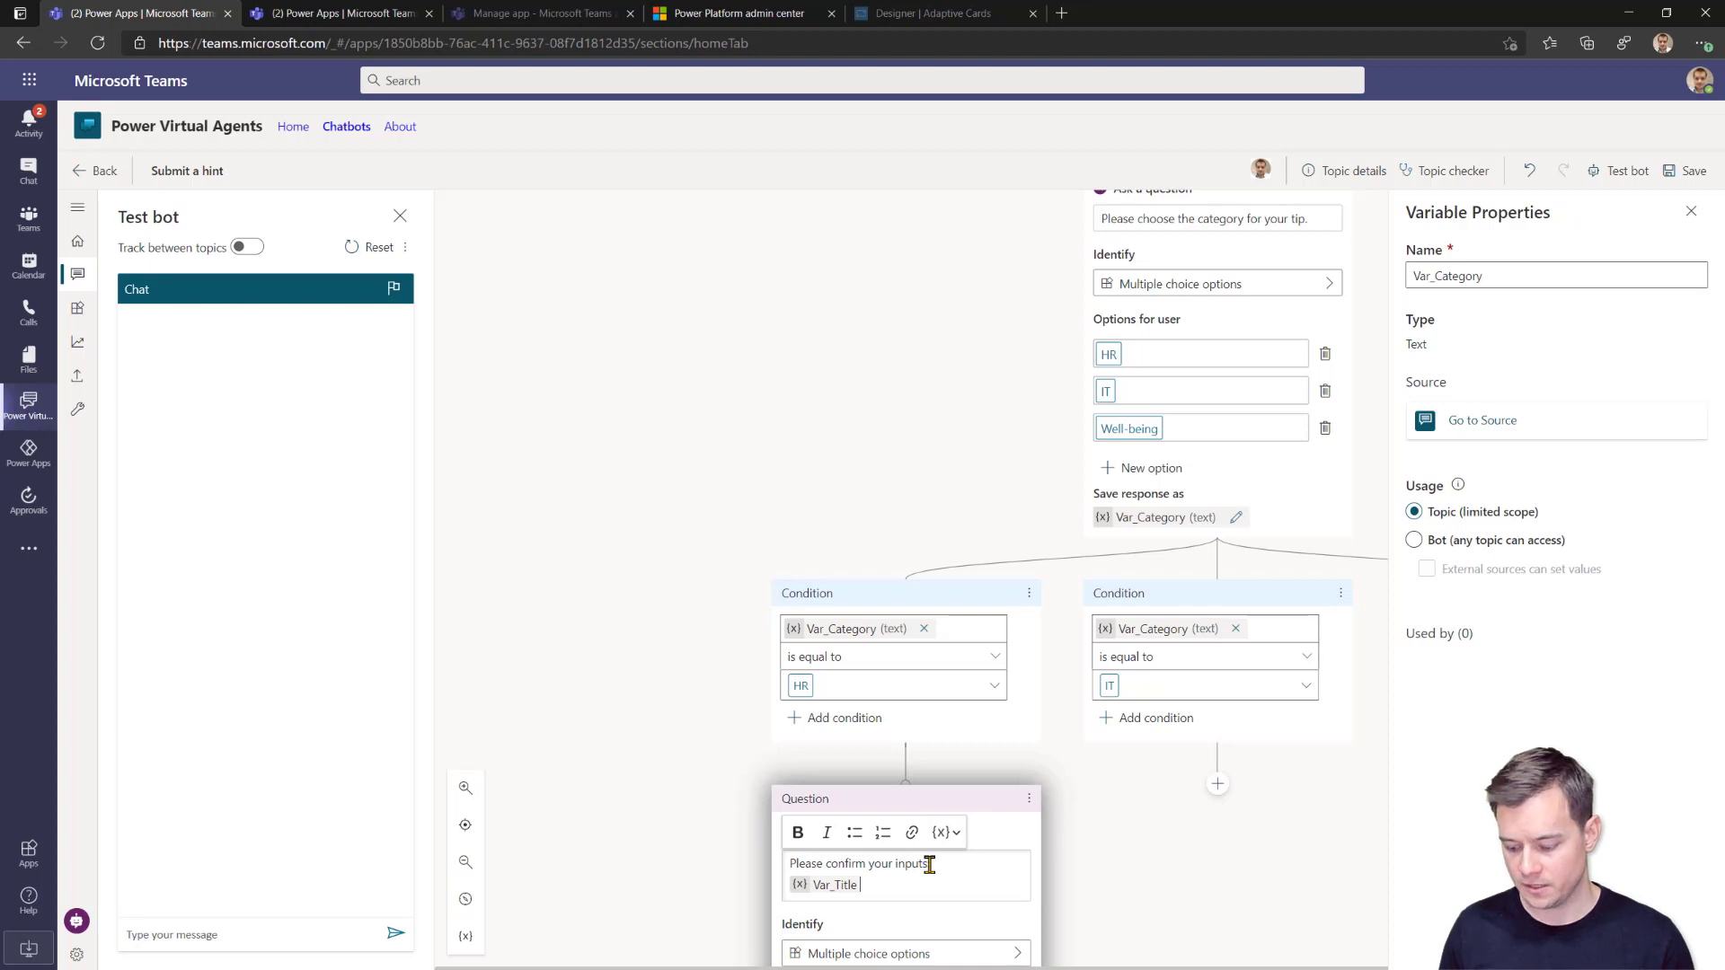
{"action": "left_click", "coordinate": [946, 832]}
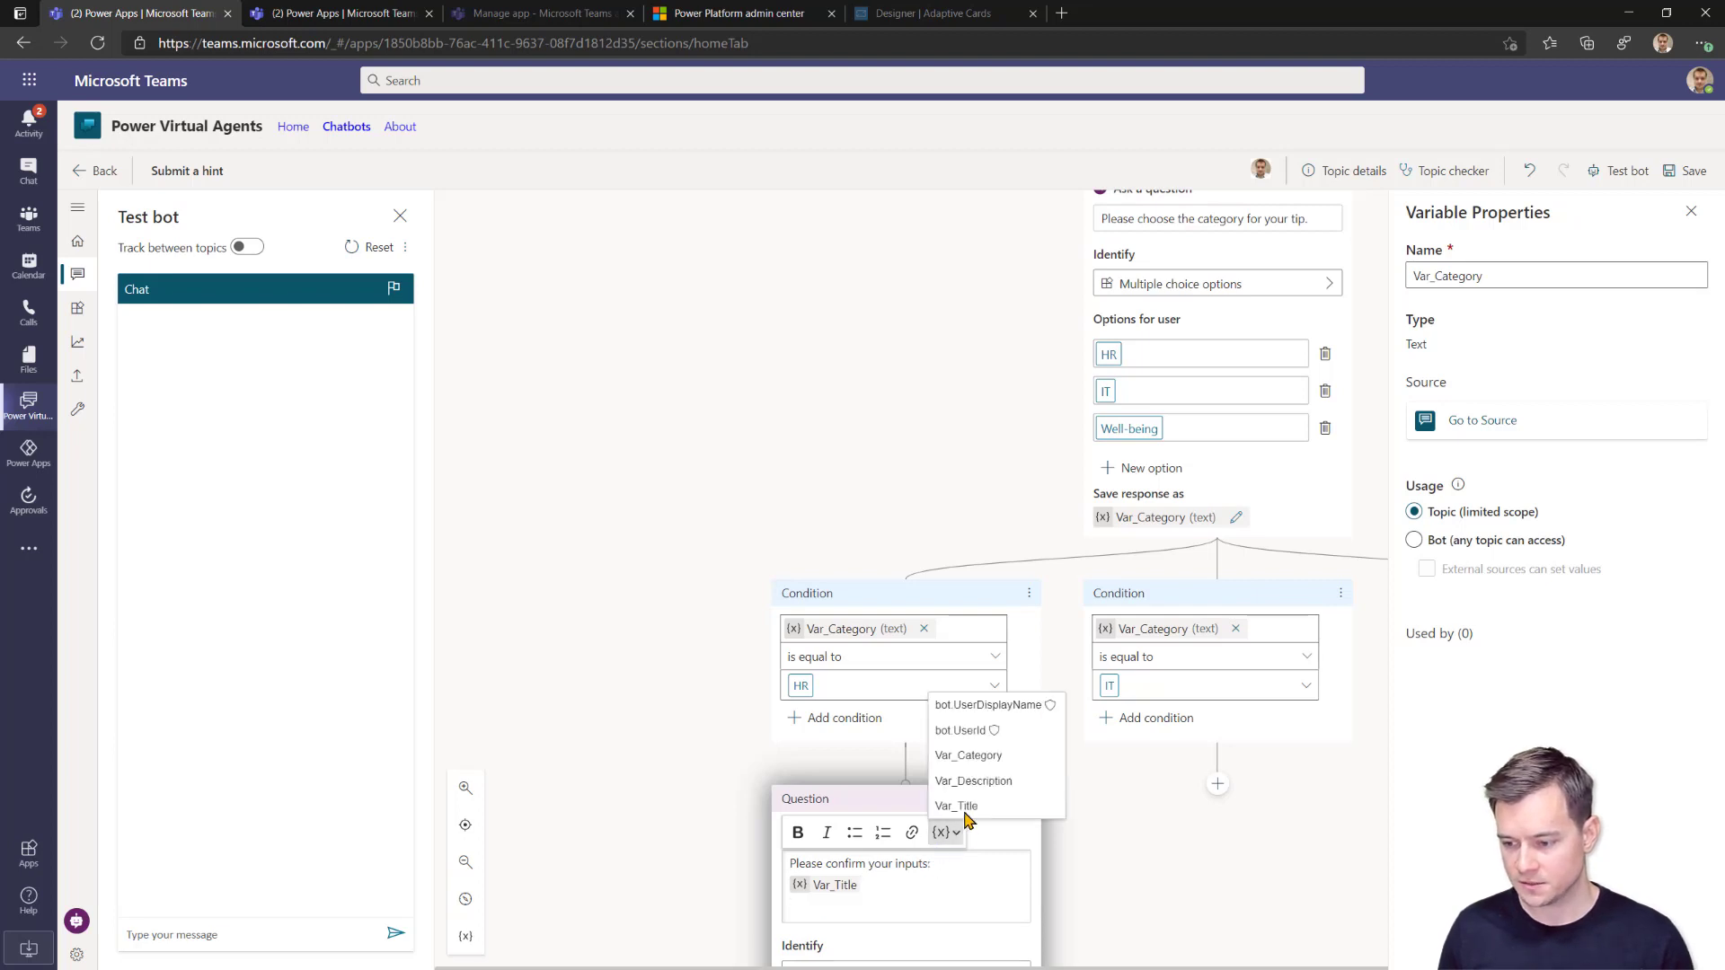
{"action": "left_click", "coordinate": [971, 779]}
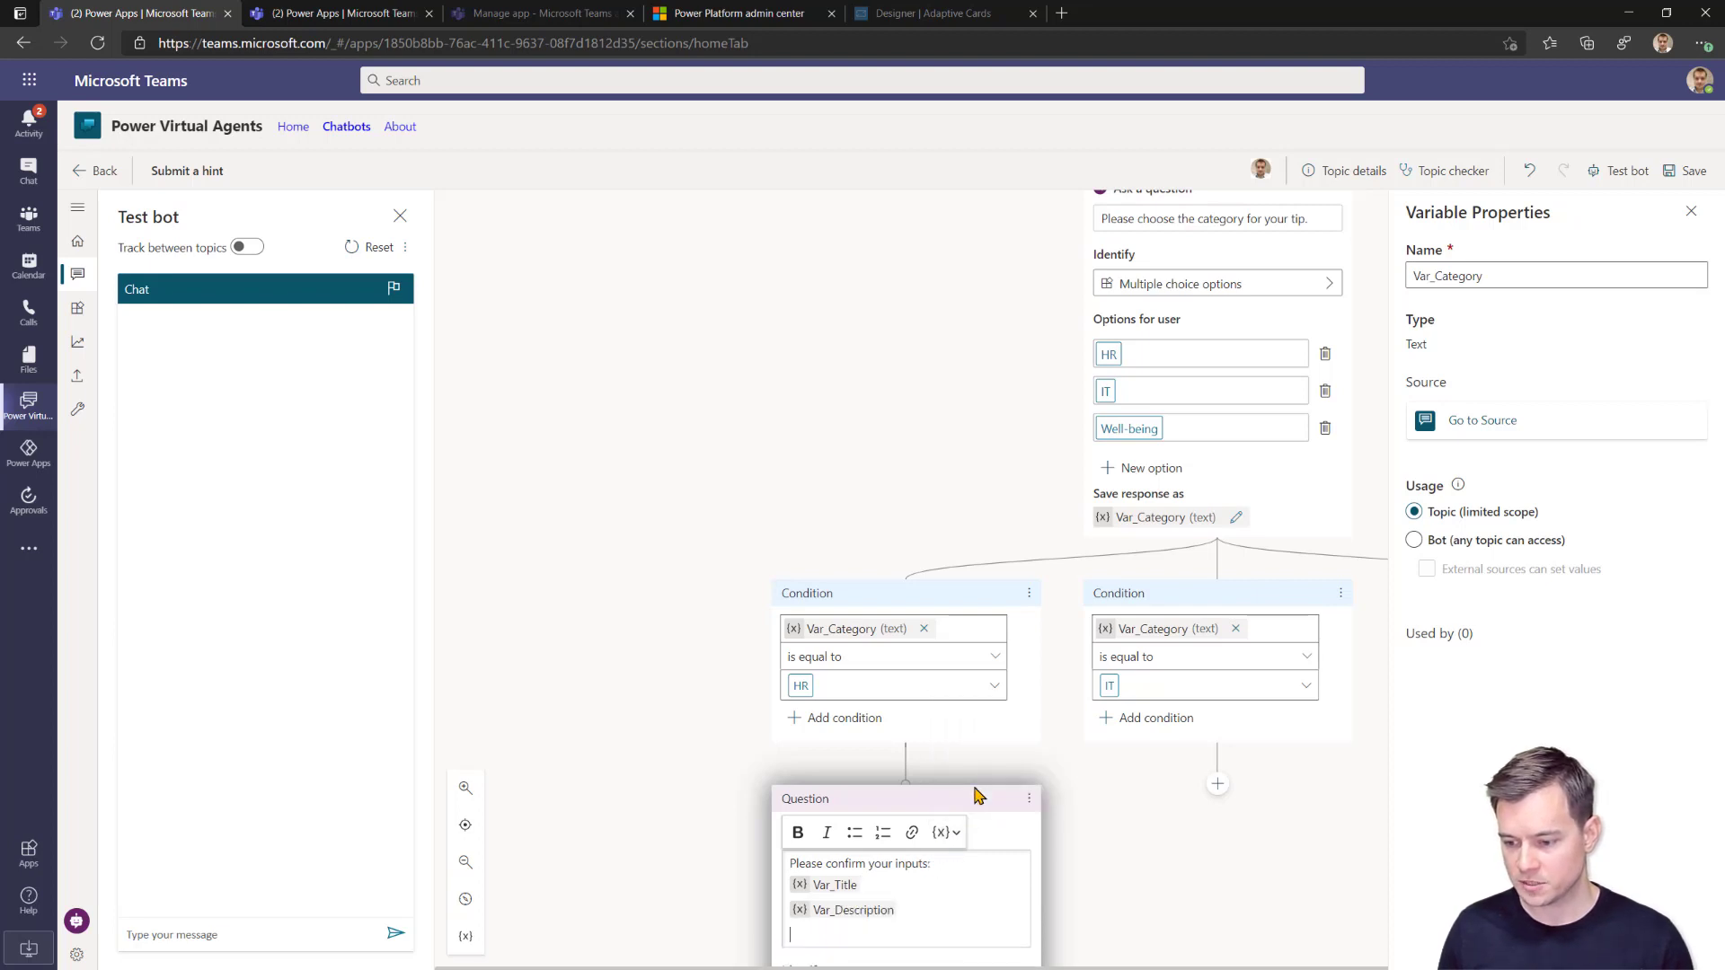
{"action": "left_click", "coordinate": [942, 832]}
{"action": "left_click", "coordinate": [989, 760]}
{"action": "scroll", "coordinate": [899, 719], "scroll_direction": "down", "scroll_amount": 3}
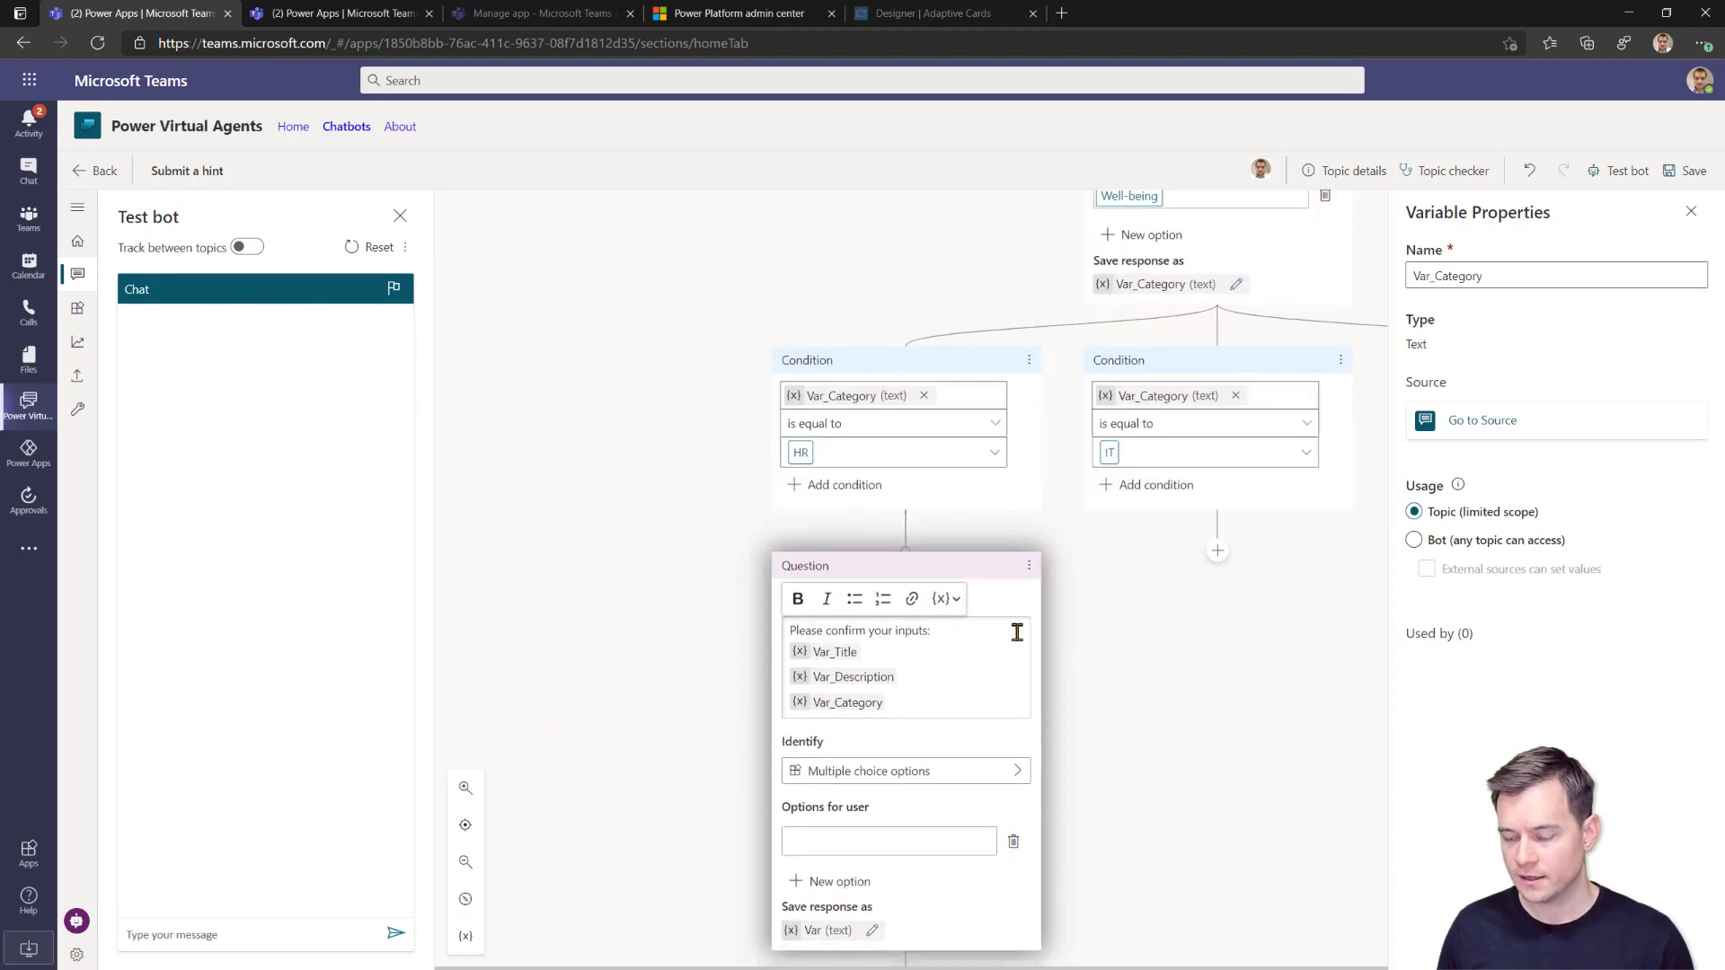
{"action": "left_click", "coordinate": [1169, 632]}
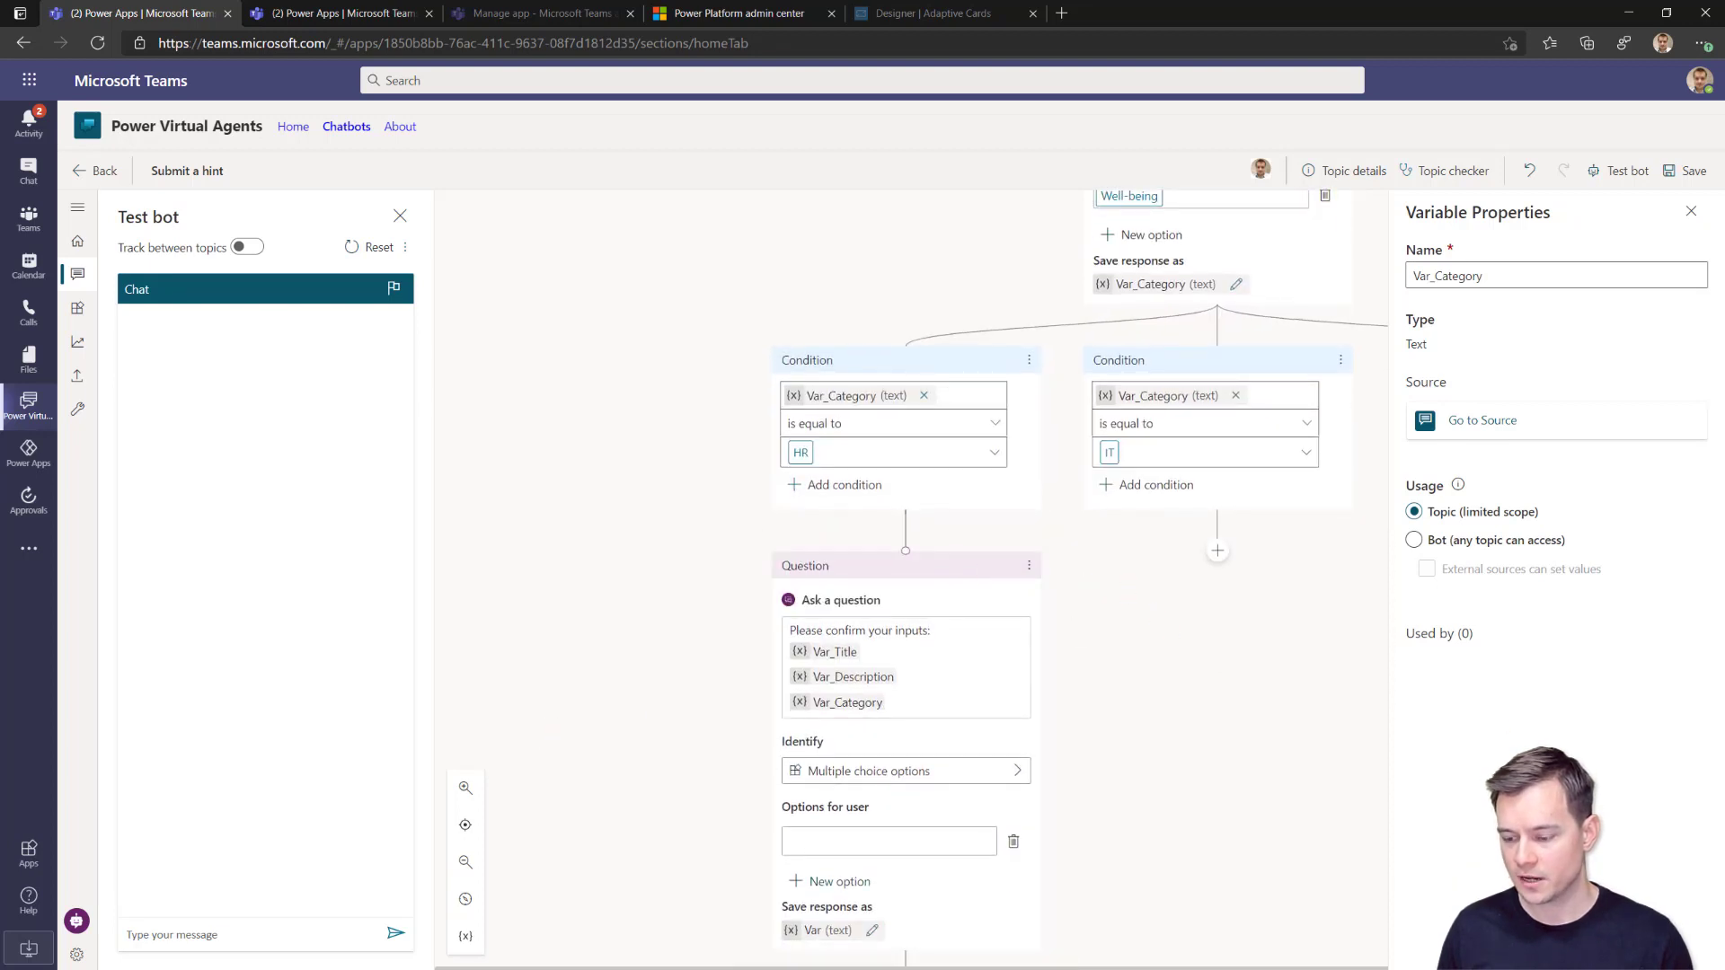
Connect the IT condition's branch to the existing confirmation question under the HR condition.
{"action": "left_click", "coordinate": [465, 862]}
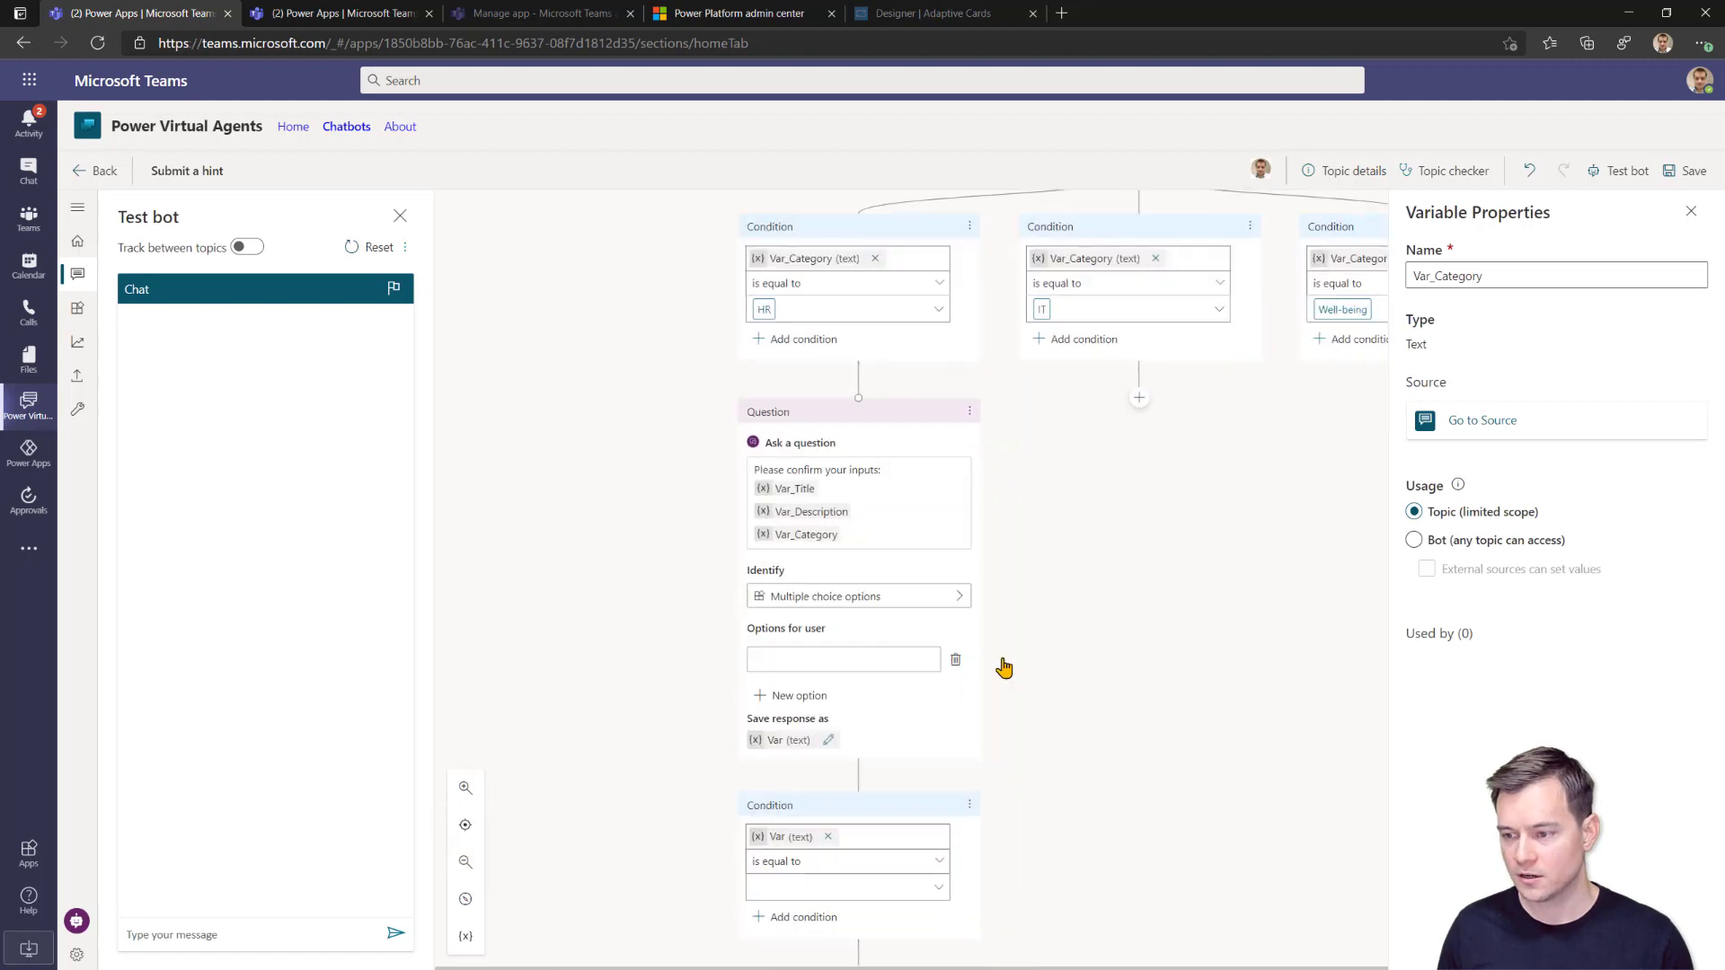
{"action": "left_click", "coordinate": [1691, 211]}
{"action": "scroll", "coordinate": [1502, 455], "scroll_direction": "up", "scroll_amount": 10}
{"action": "scroll", "coordinate": [1506, 485], "scroll_direction": "down", "scroll_amount": 10}
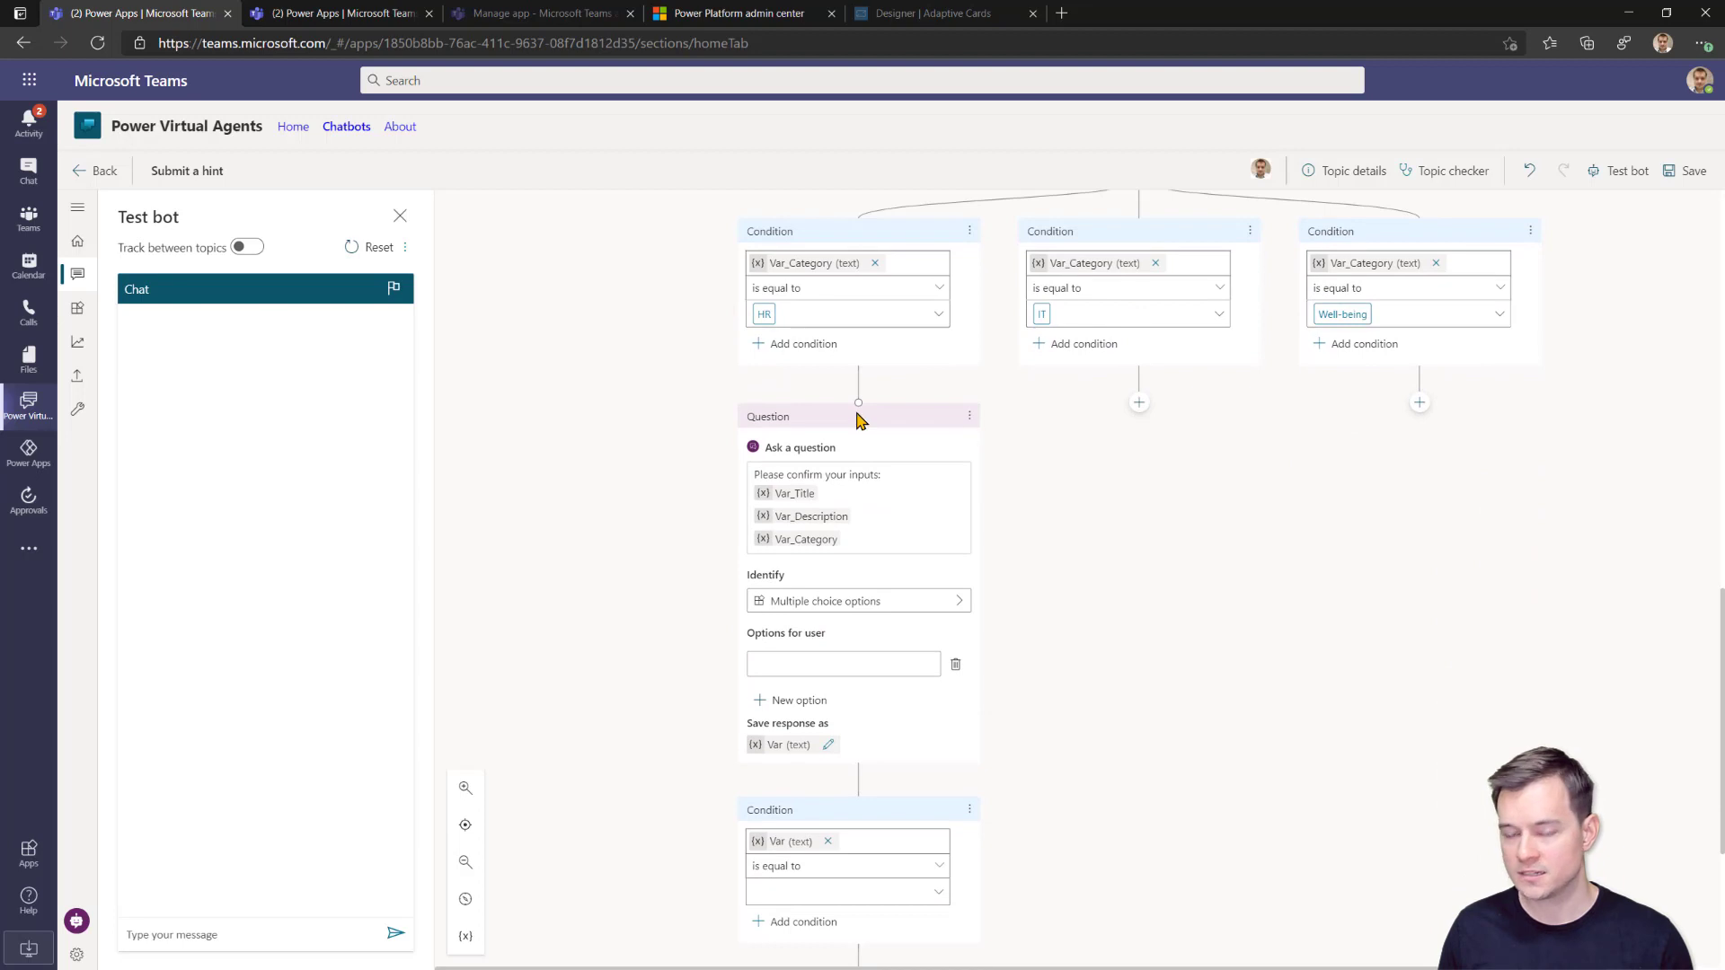
{"action": "left_click", "coordinate": [1139, 404]}
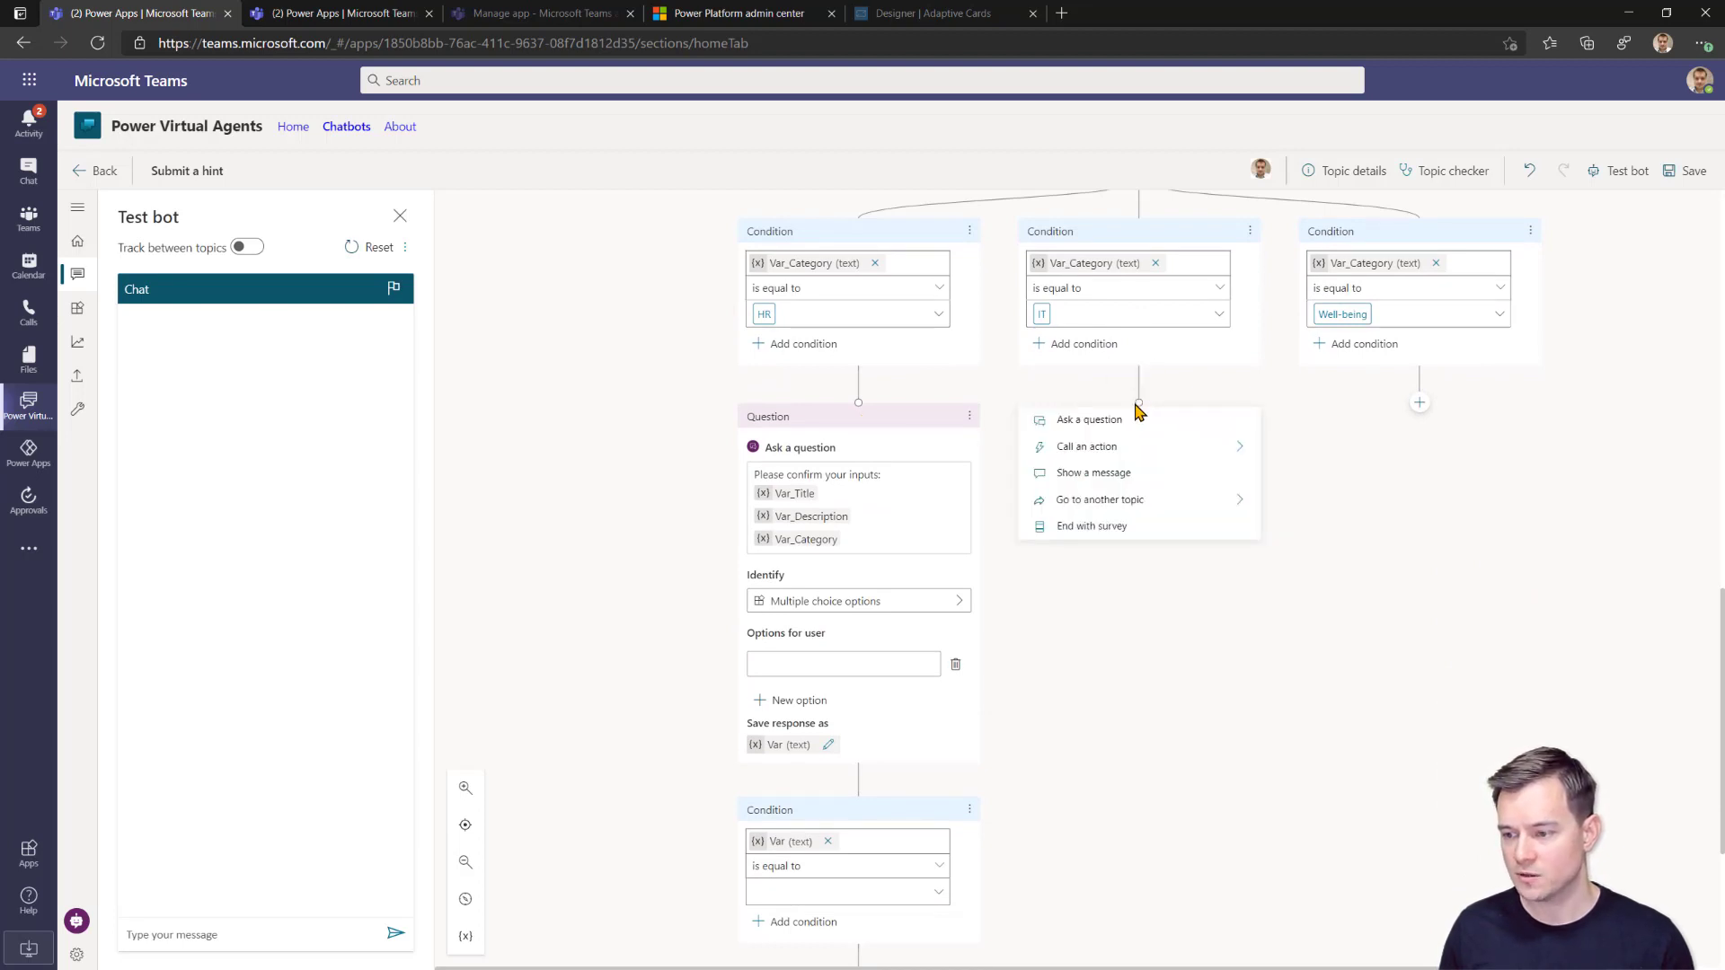
{"action": "left_click_drag", "start_coordinate": [1138, 407], "coordinate": [862, 407]}
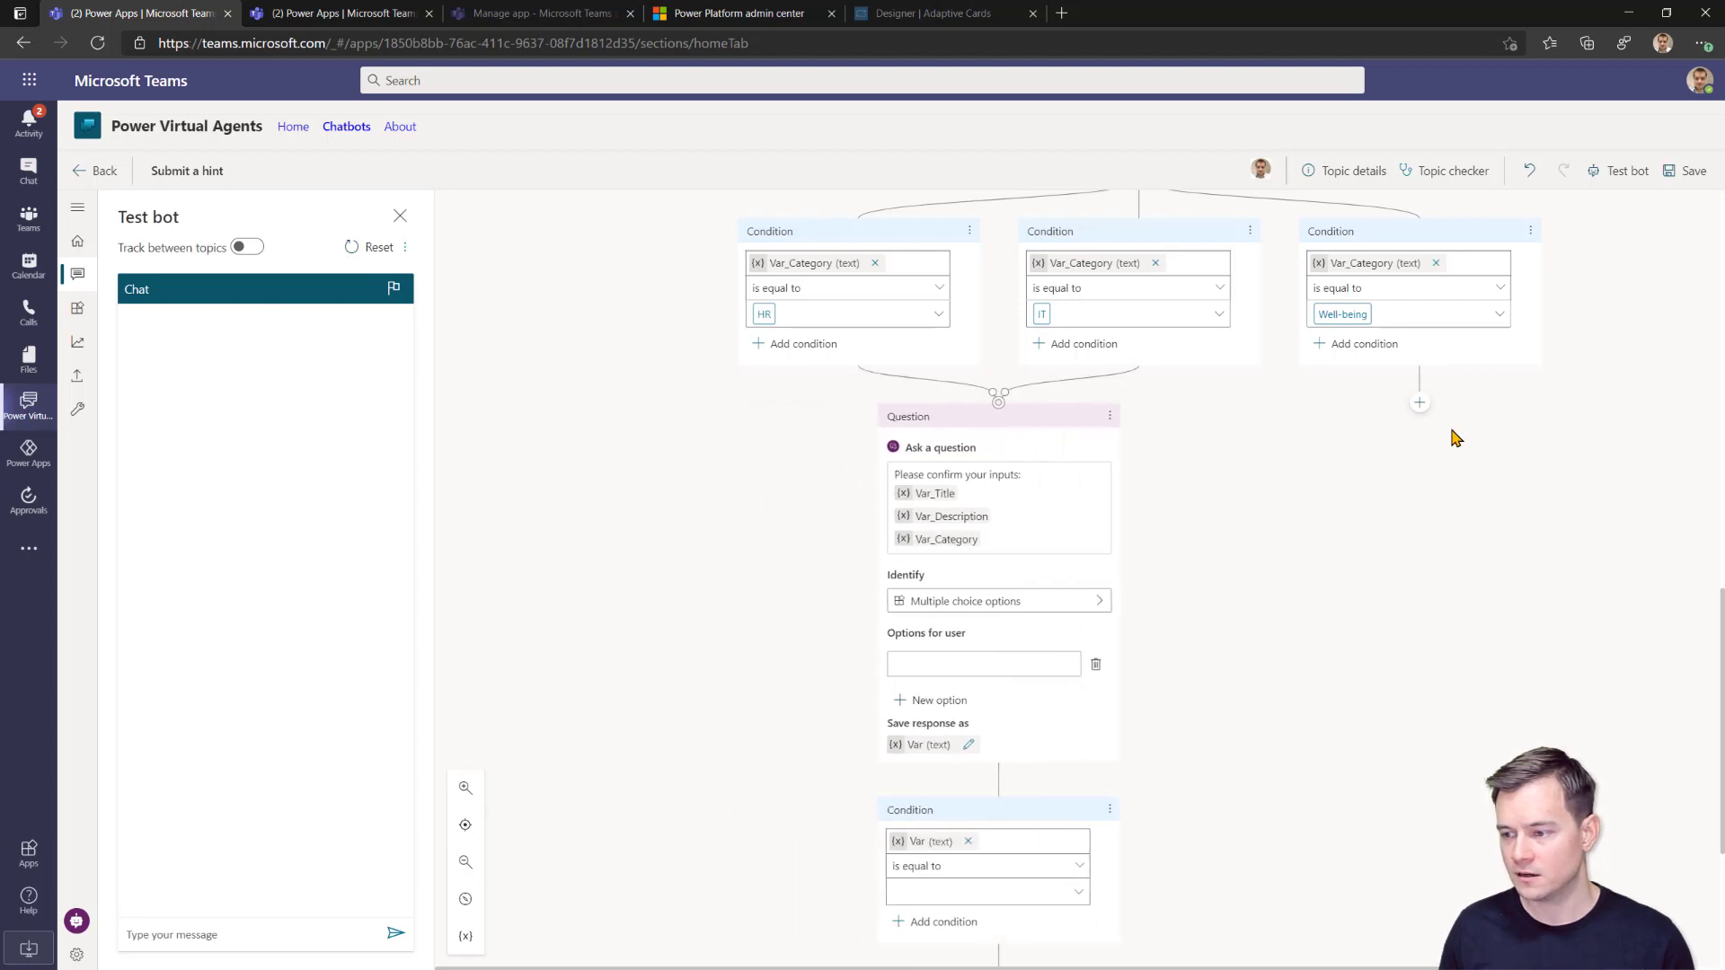
Connect the Well-being condition's branch to the same confirmation question shared by HR and IT.
{"action": "left_click", "coordinate": [1421, 405]}
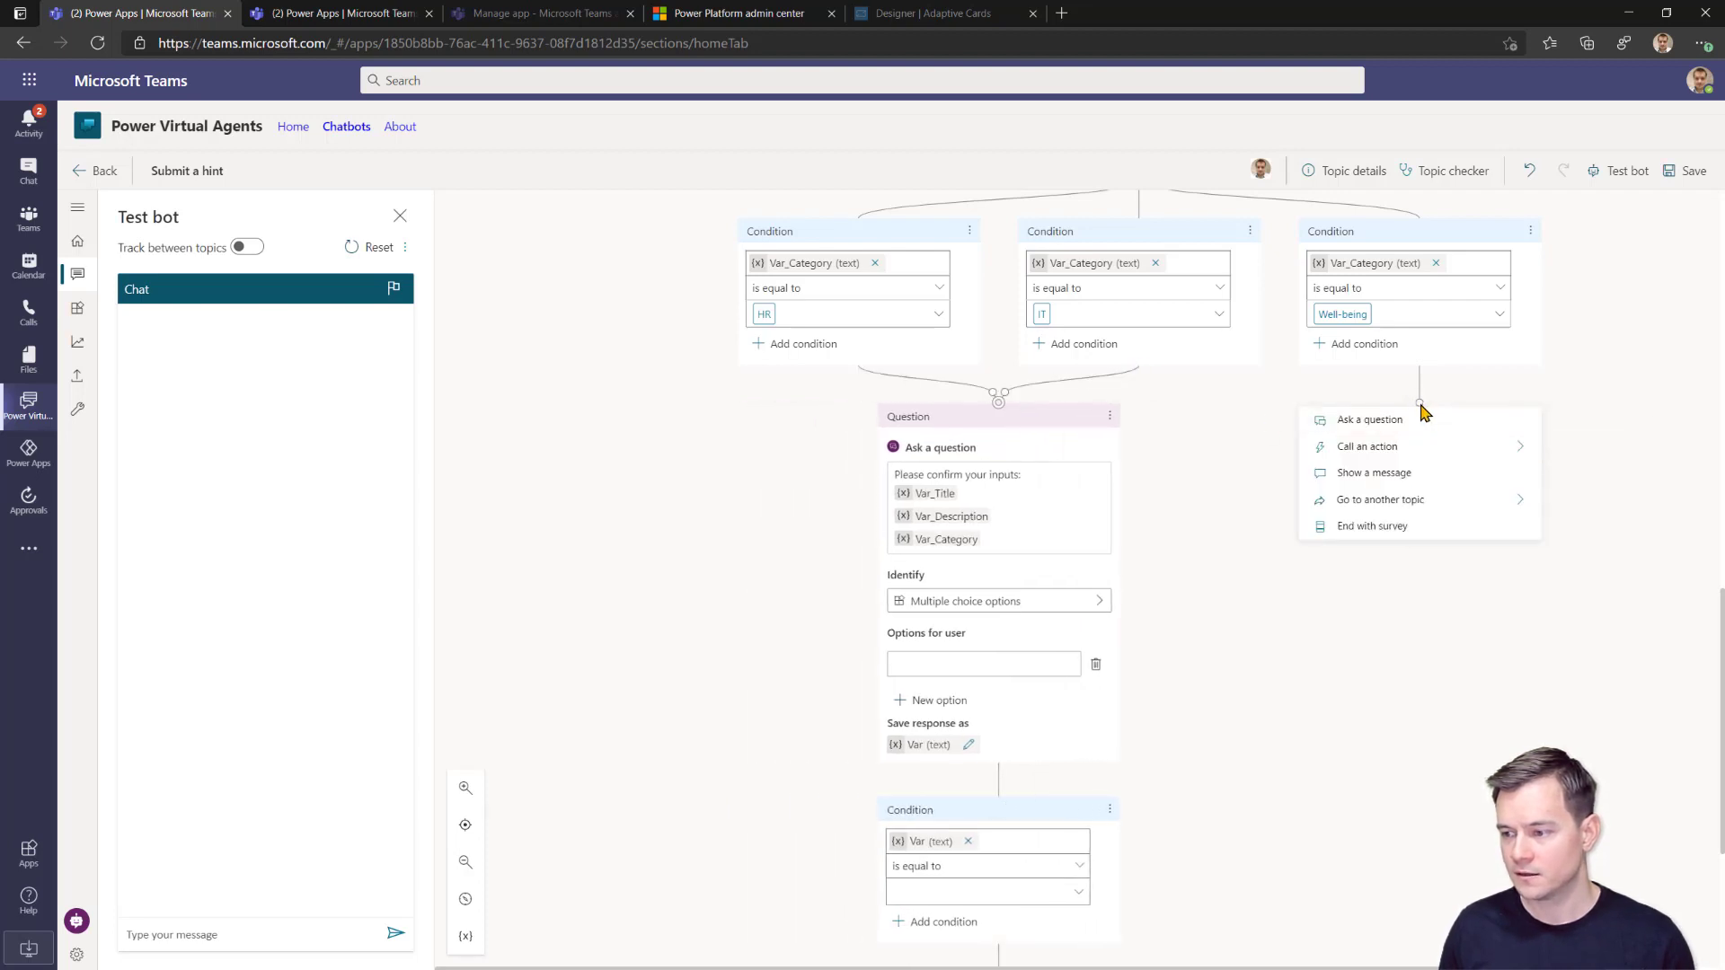
{"action": "left_click_drag", "start_coordinate": [1415, 411], "coordinate": [1224, 417]}
{"action": "left_click", "coordinate": [1463, 421]}
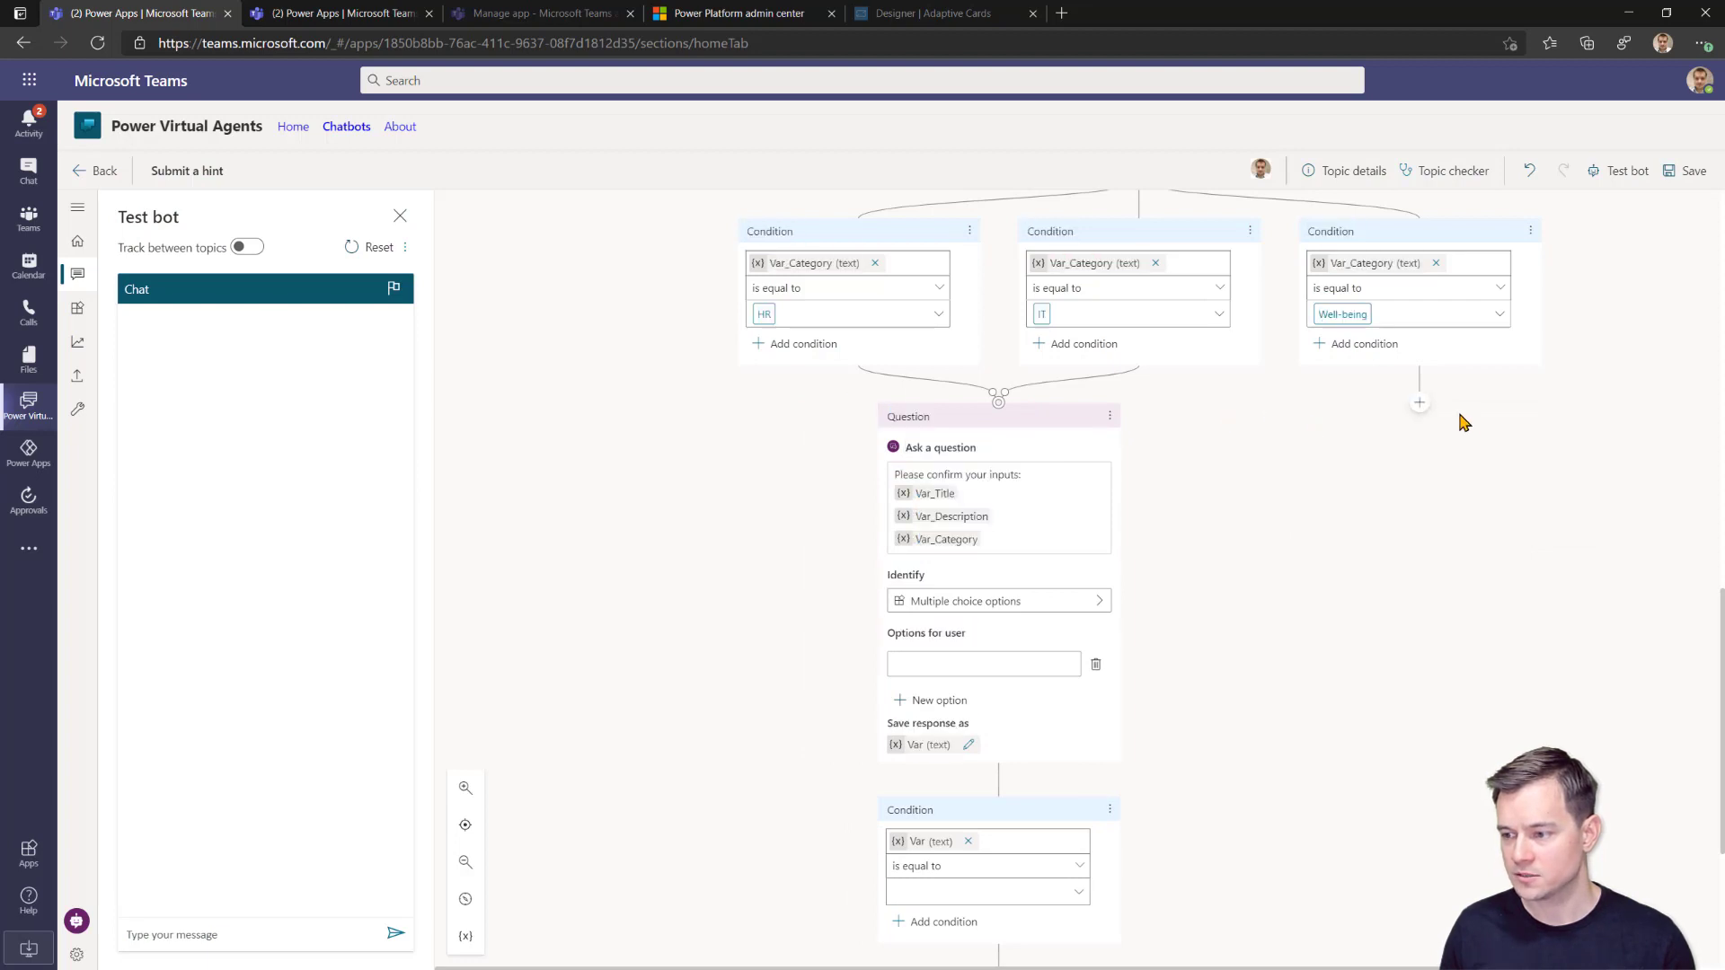
{"action": "left_click", "coordinate": [1420, 406]}
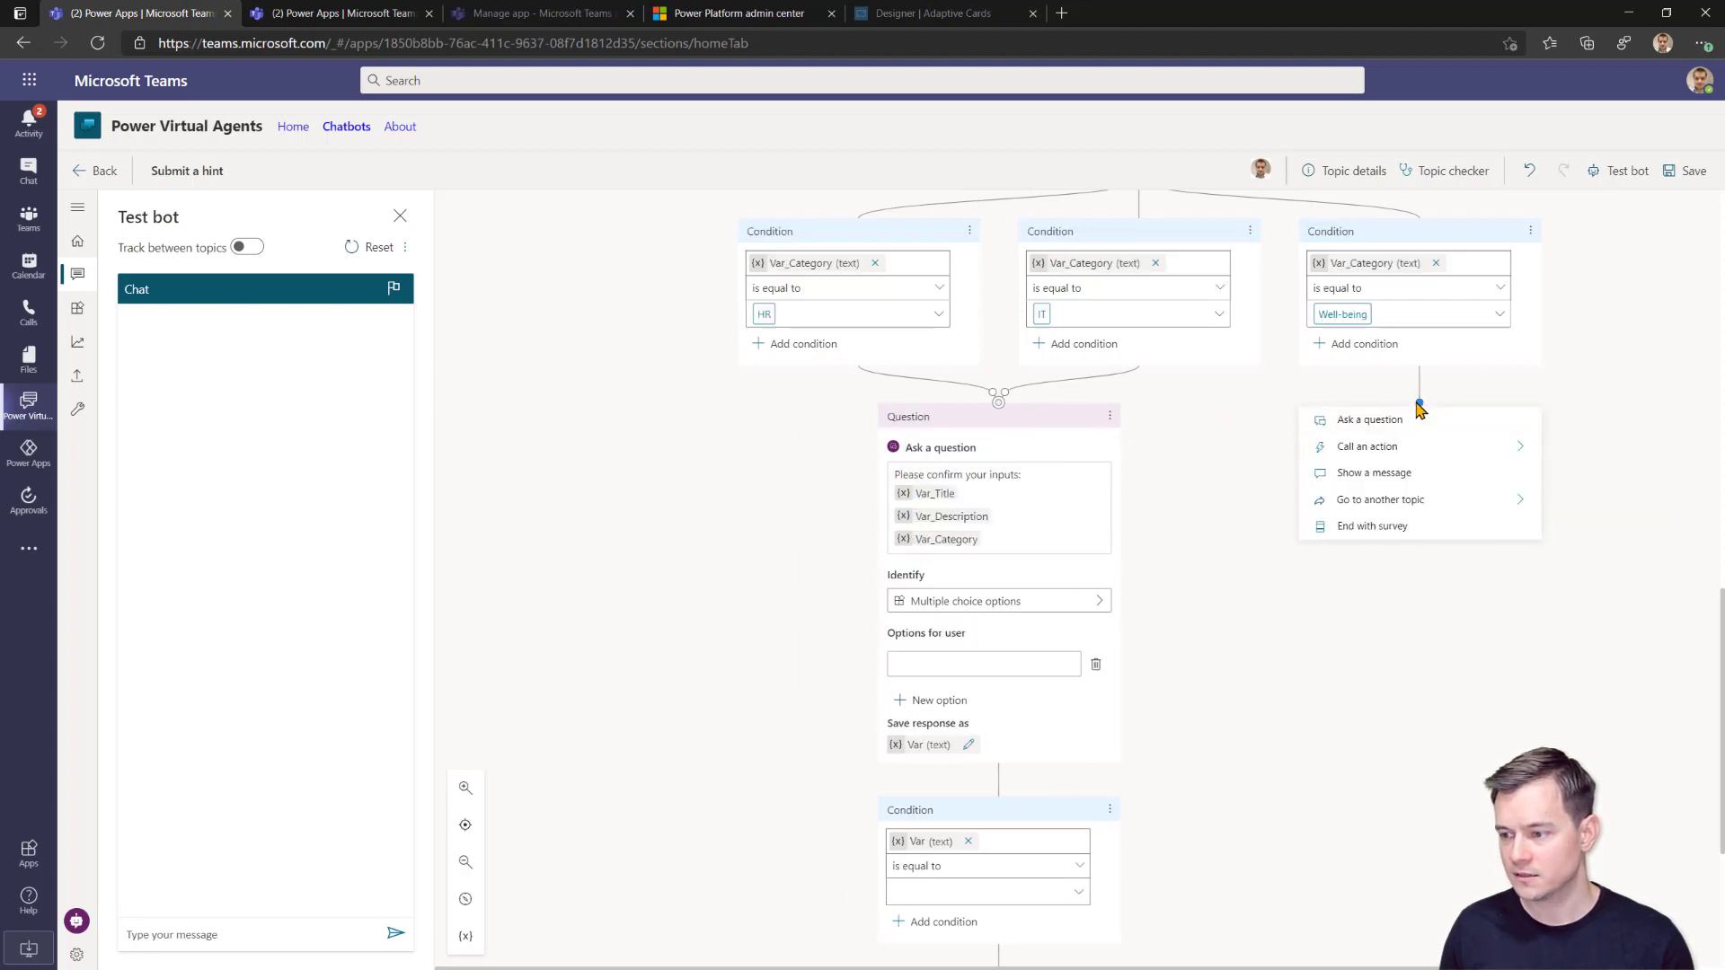
{"action": "left_click_drag", "start_coordinate": [1420, 406], "coordinate": [1009, 411]}
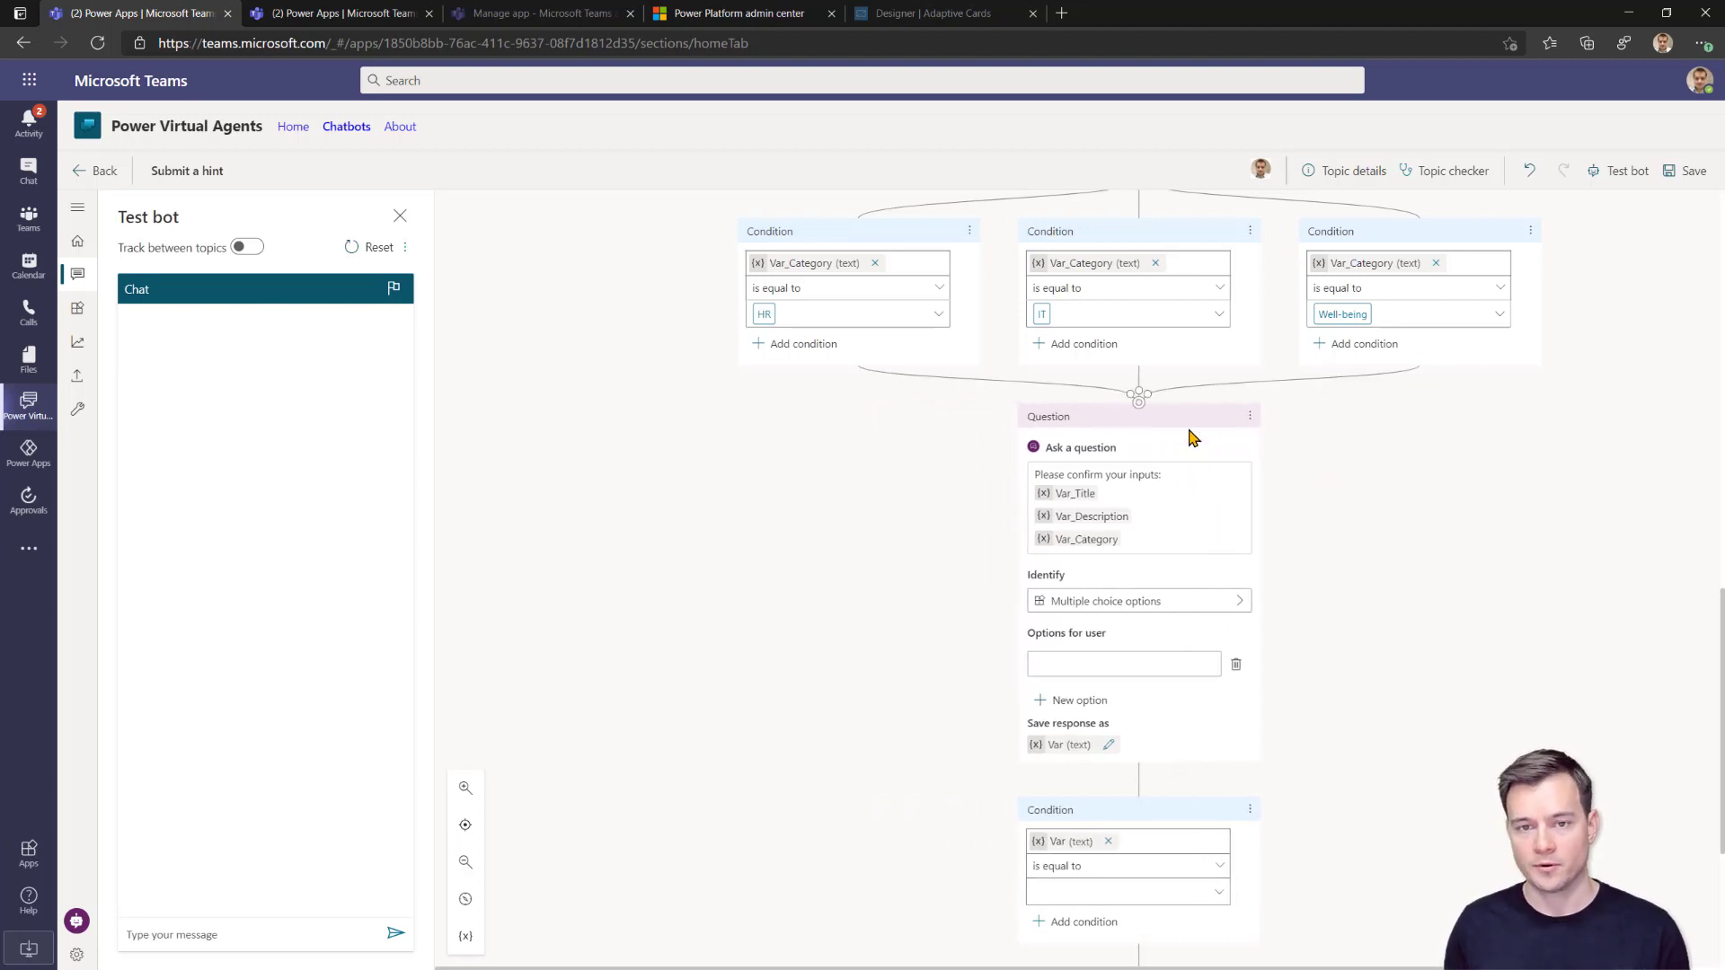
Give the confirmation question the multiple choice options Yes and No.
{"action": "scroll", "coordinate": [1366, 562], "scroll_direction": "down", "scroll_amount": 2}
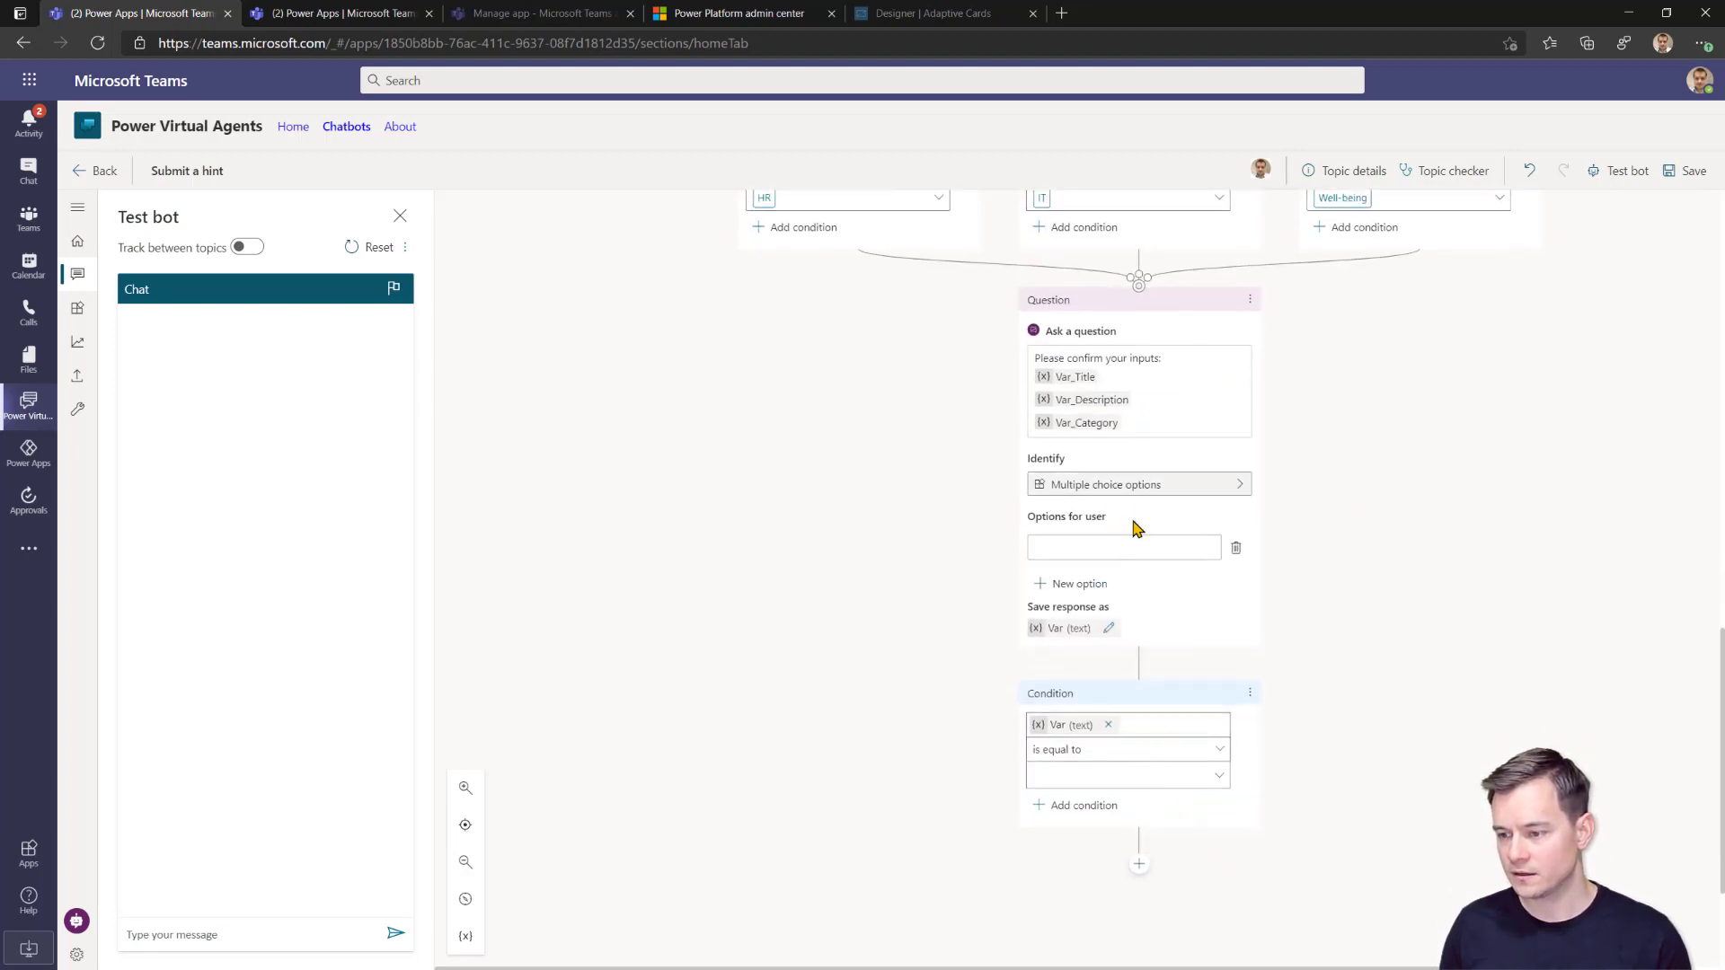
{"action": "left_click", "coordinate": [1137, 548]}
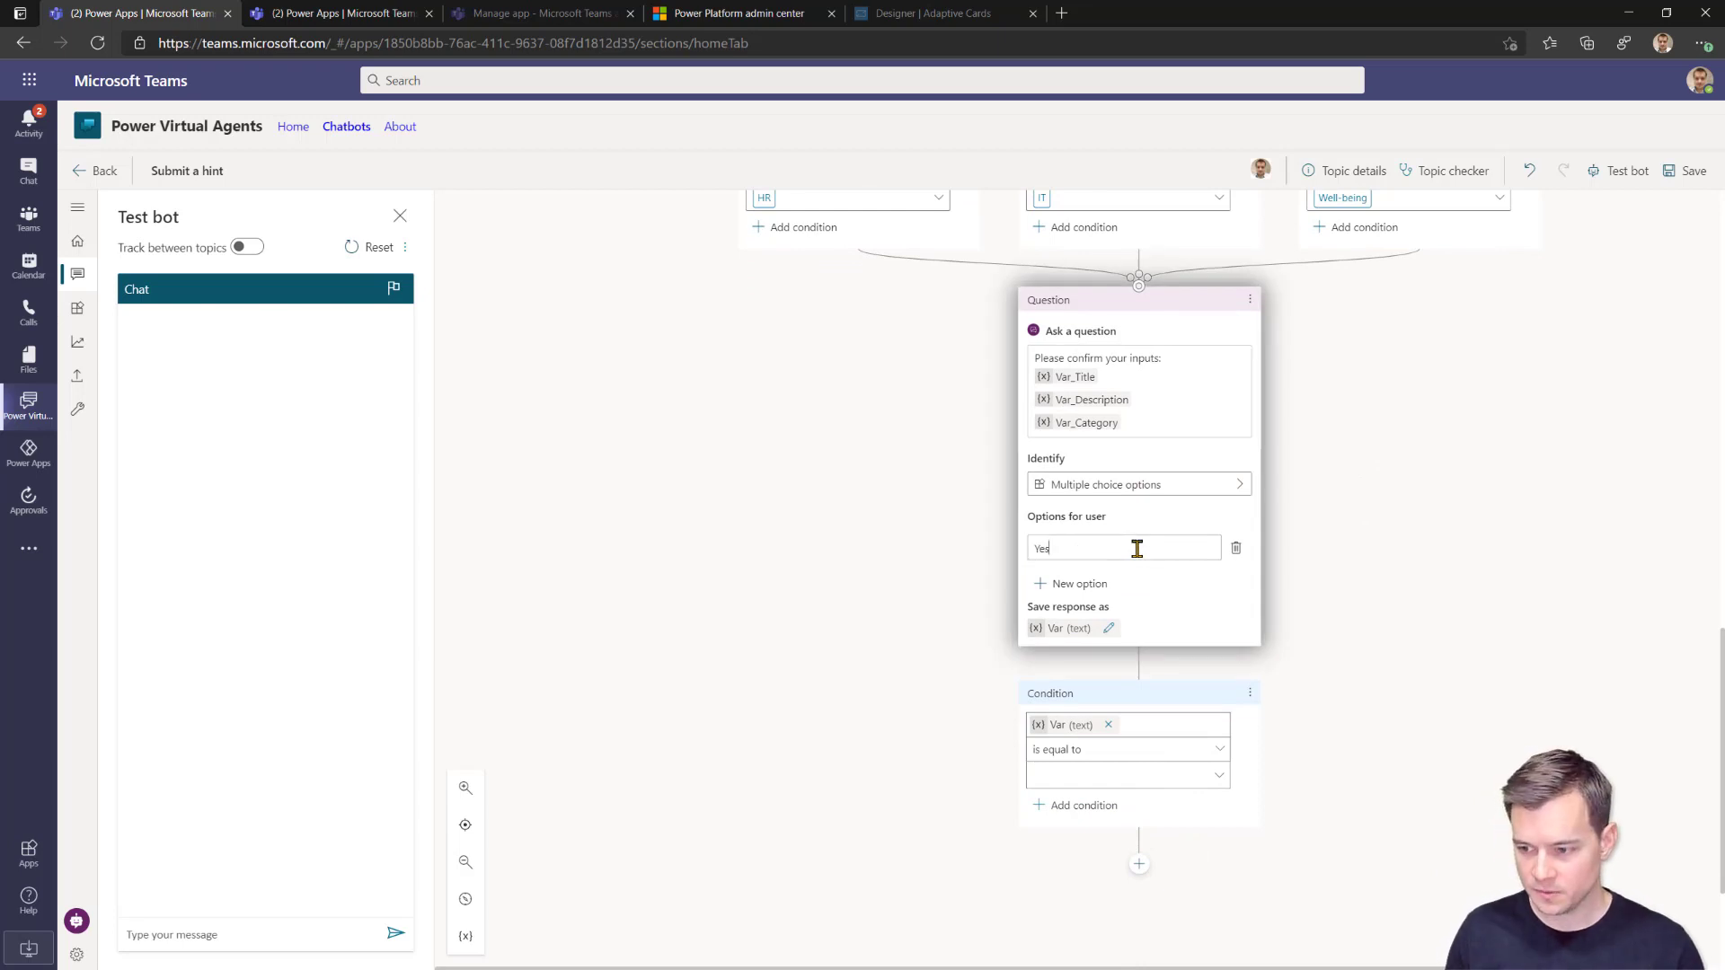
{"action": "left_click", "coordinate": [1089, 584]}
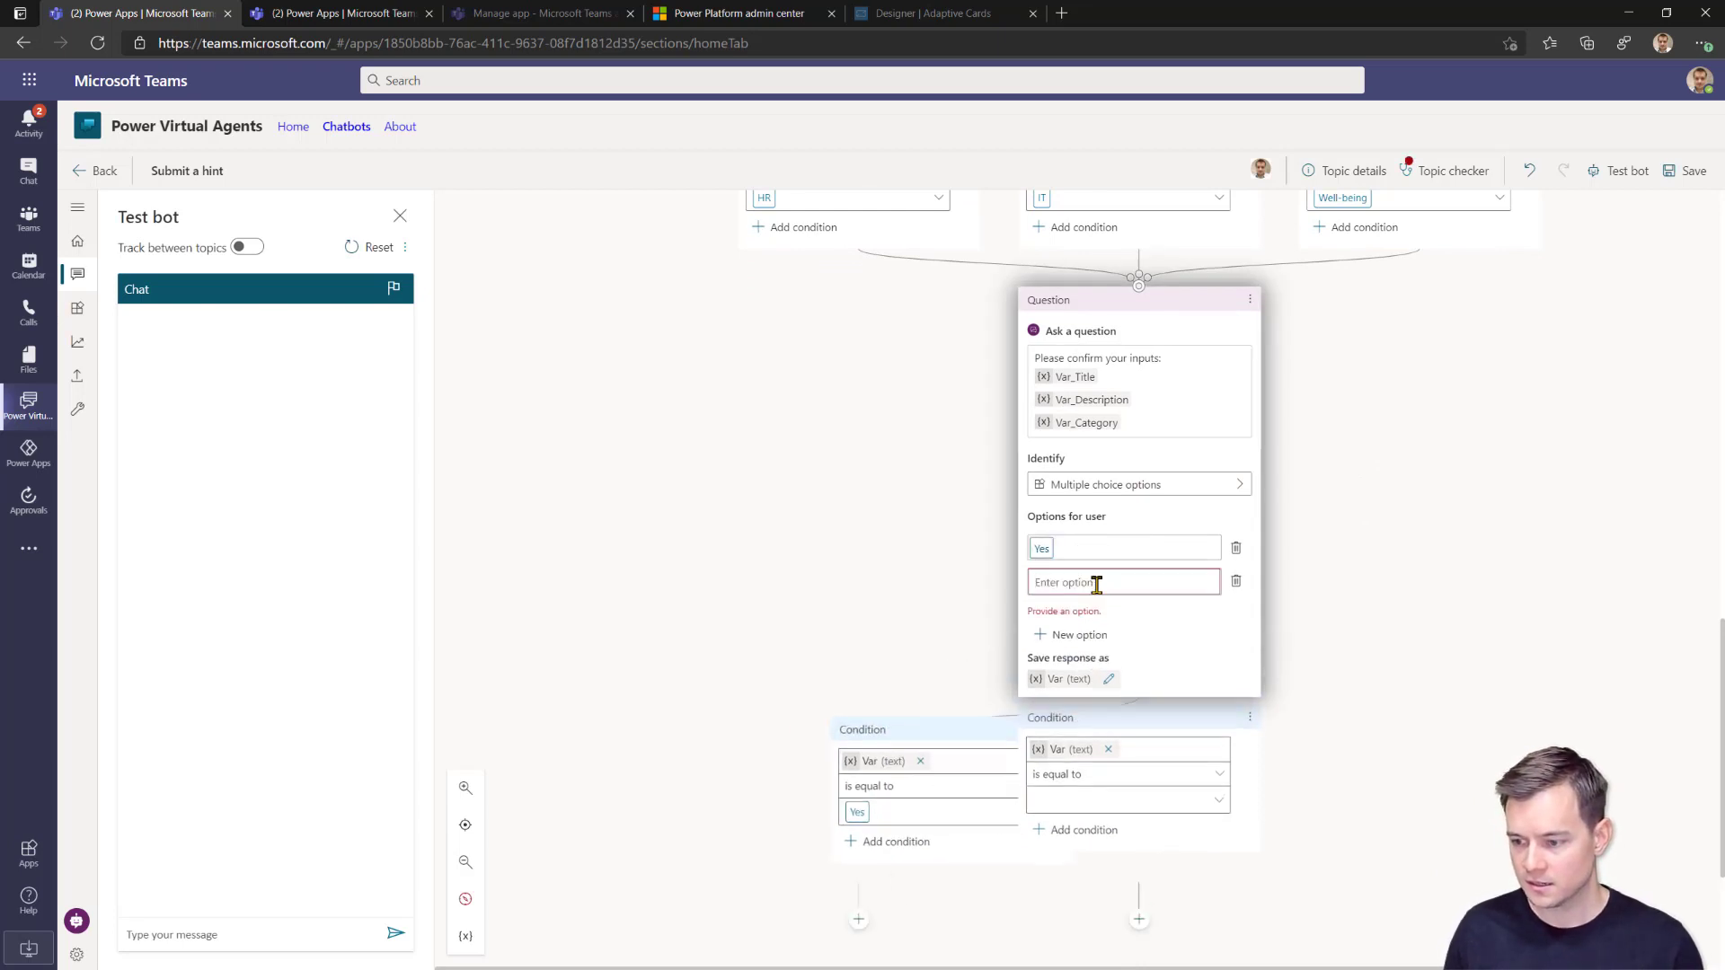
{"action": "type", "text": "No"}
{"action": "left_click", "coordinate": [1490, 632]}
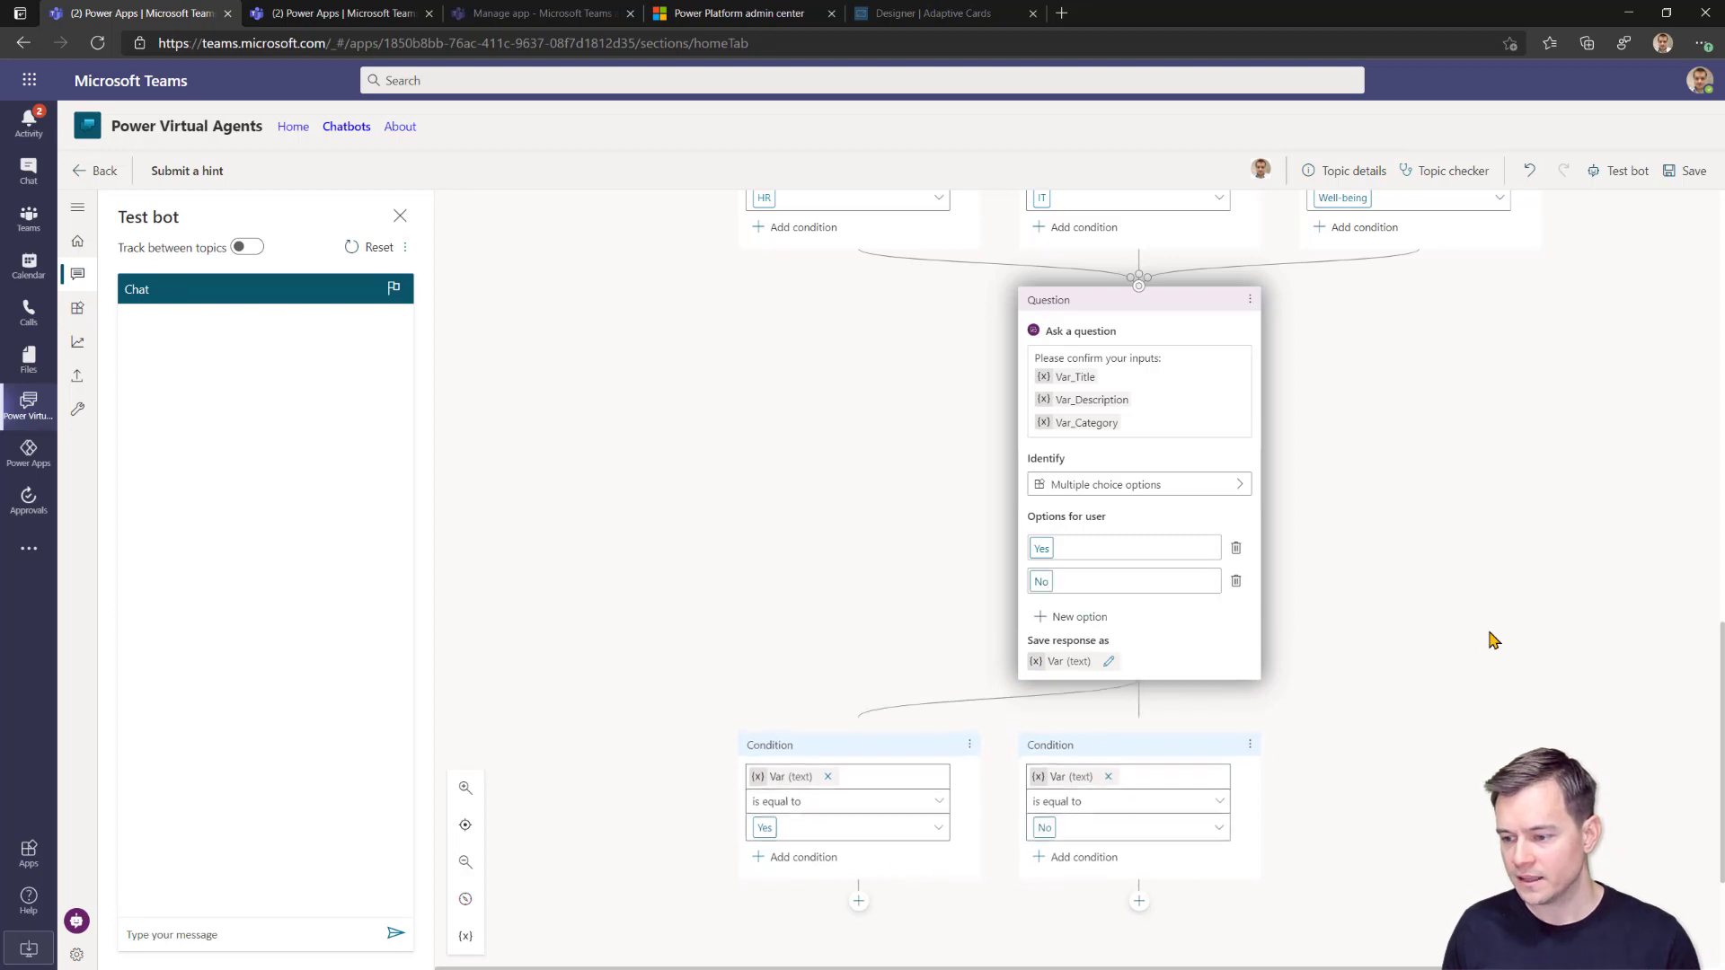
Loop the No condition's branch back to the question that asks for the tip's title.
{"action": "left_click", "coordinate": [1139, 904]}
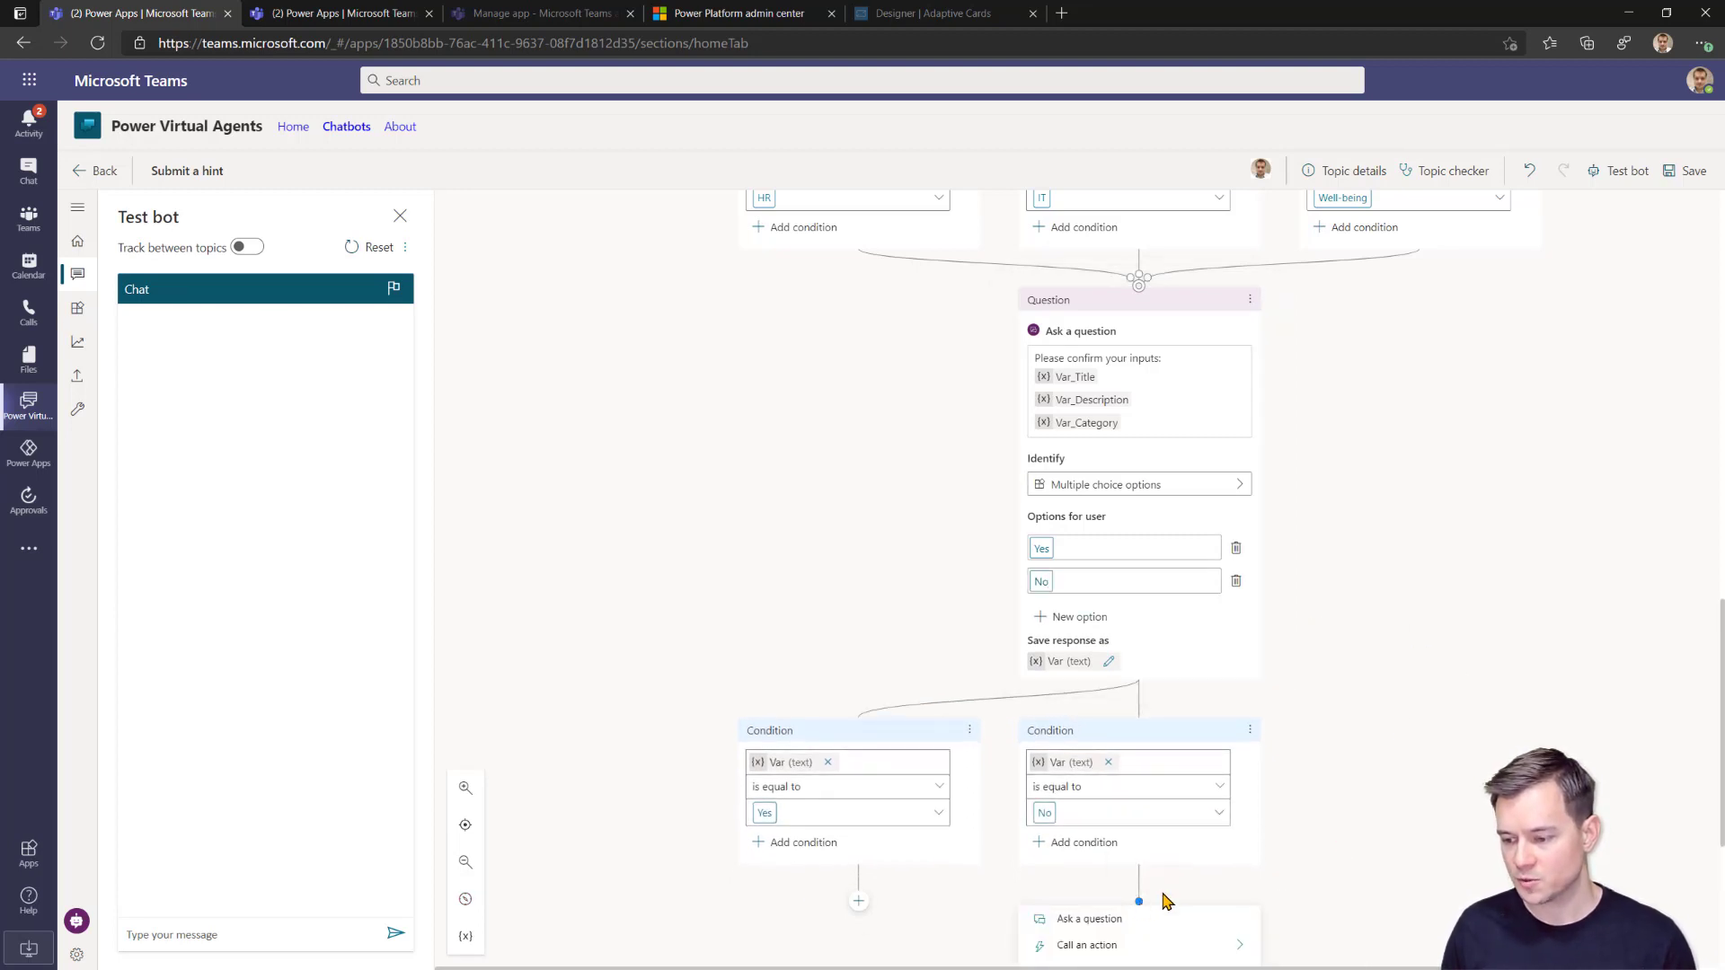
{"action": "left_click_drag", "start_coordinate": [1139, 901], "coordinate": [1136, 390]}
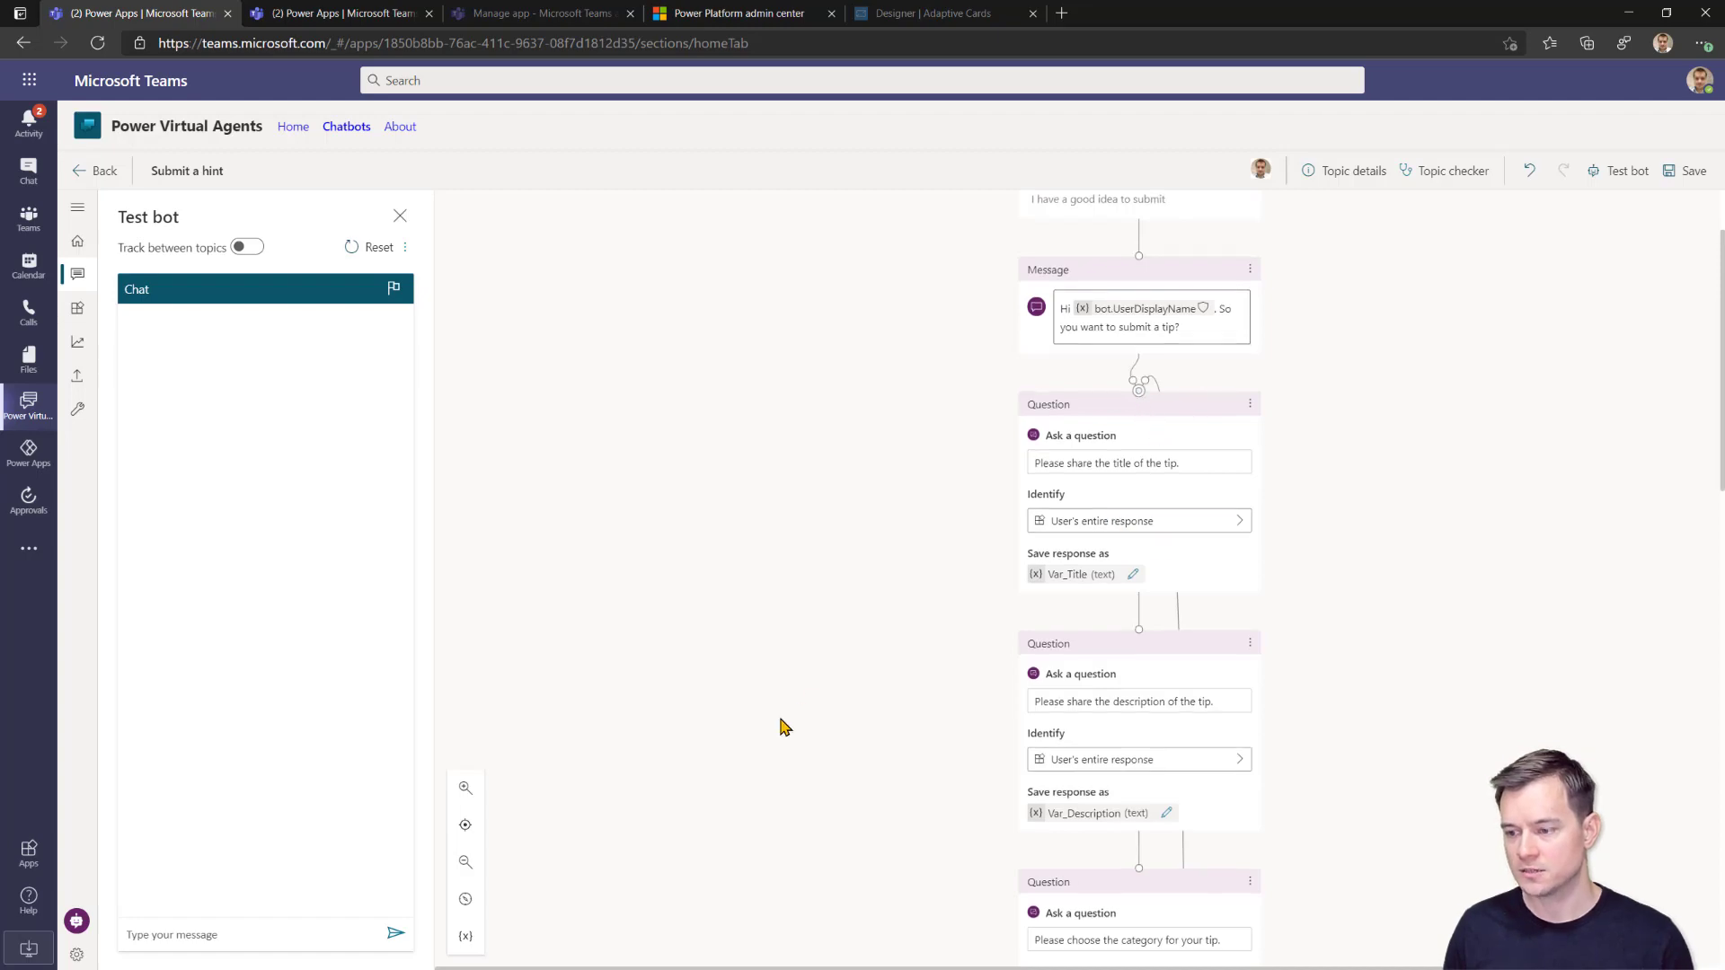
{"action": "scroll", "coordinate": [782, 726], "scroll_direction": "down", "scroll_amount": 10}
{"action": "scroll", "coordinate": [804, 798], "scroll_direction": "down", "scroll_amount": 3}
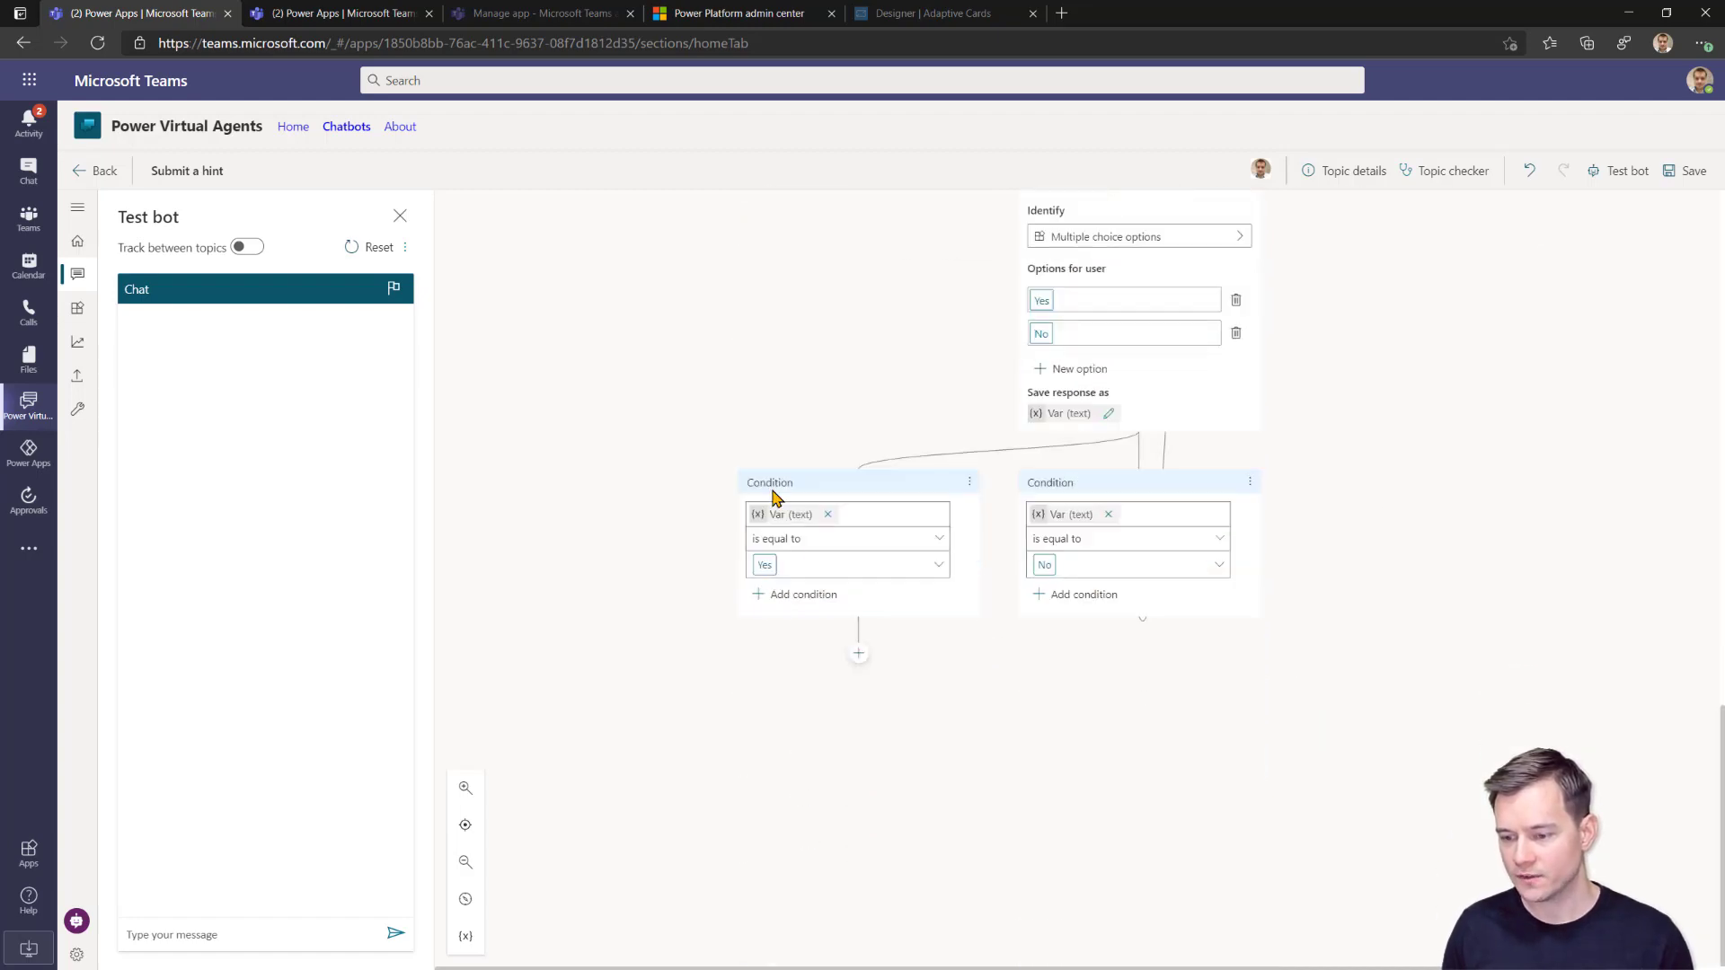
{"action": "left_click", "coordinate": [858, 655]}
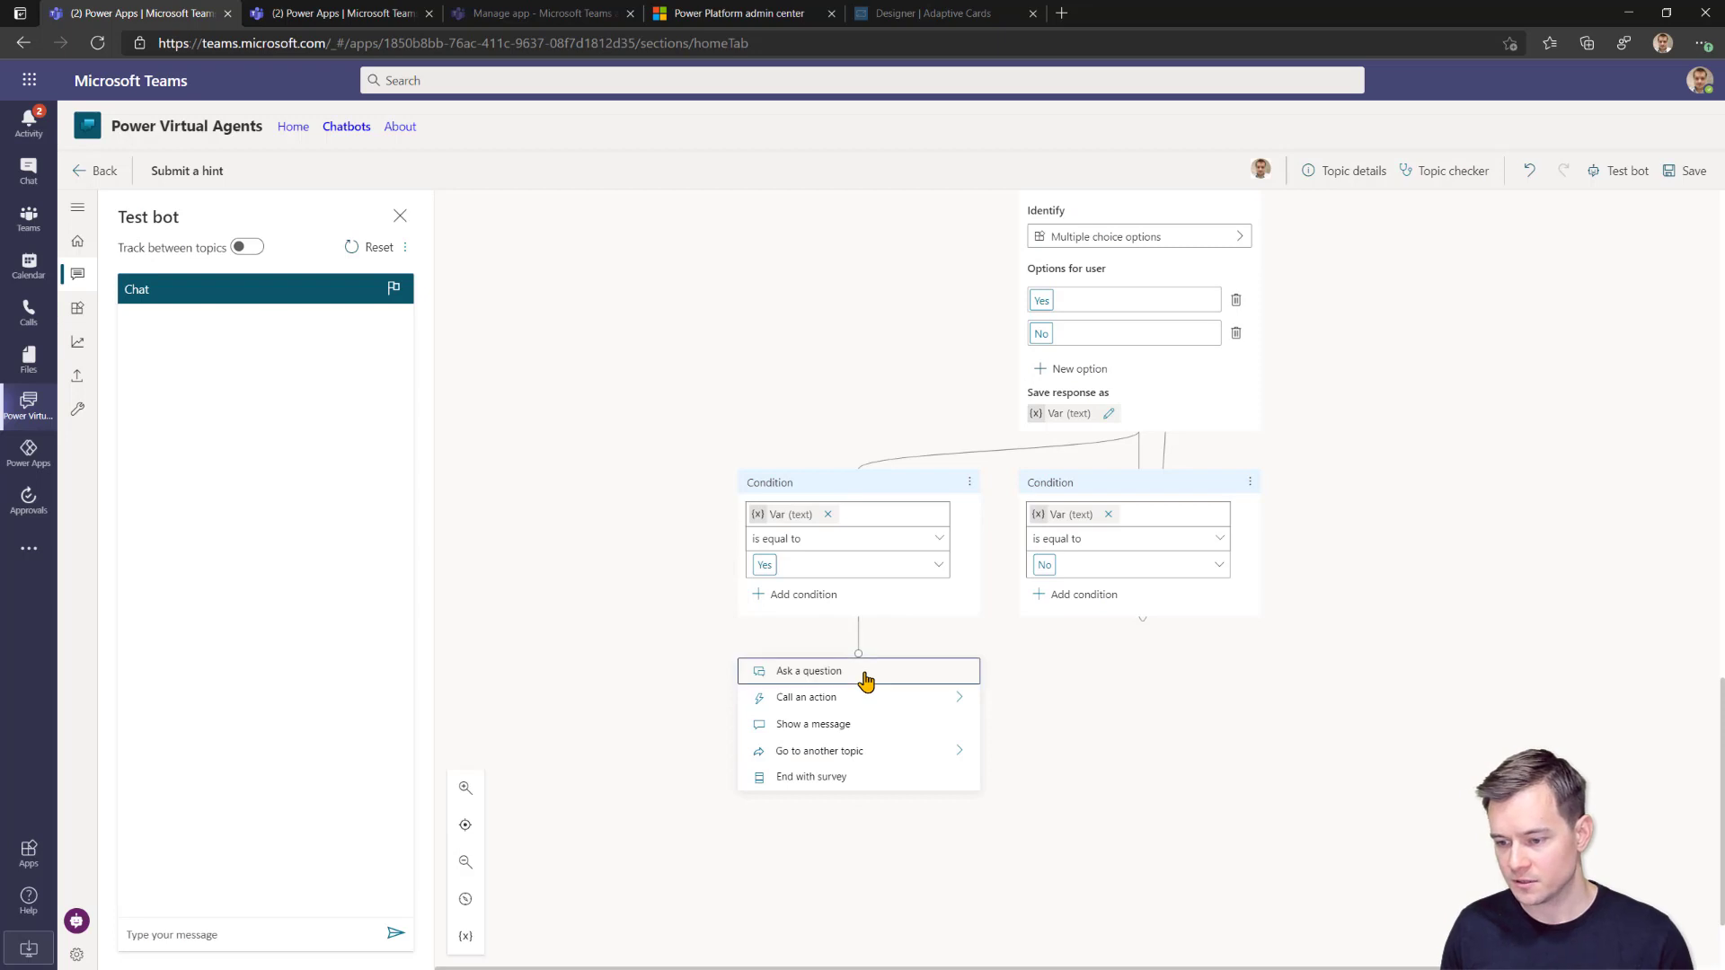
{"action": "left_click", "coordinate": [866, 680]}
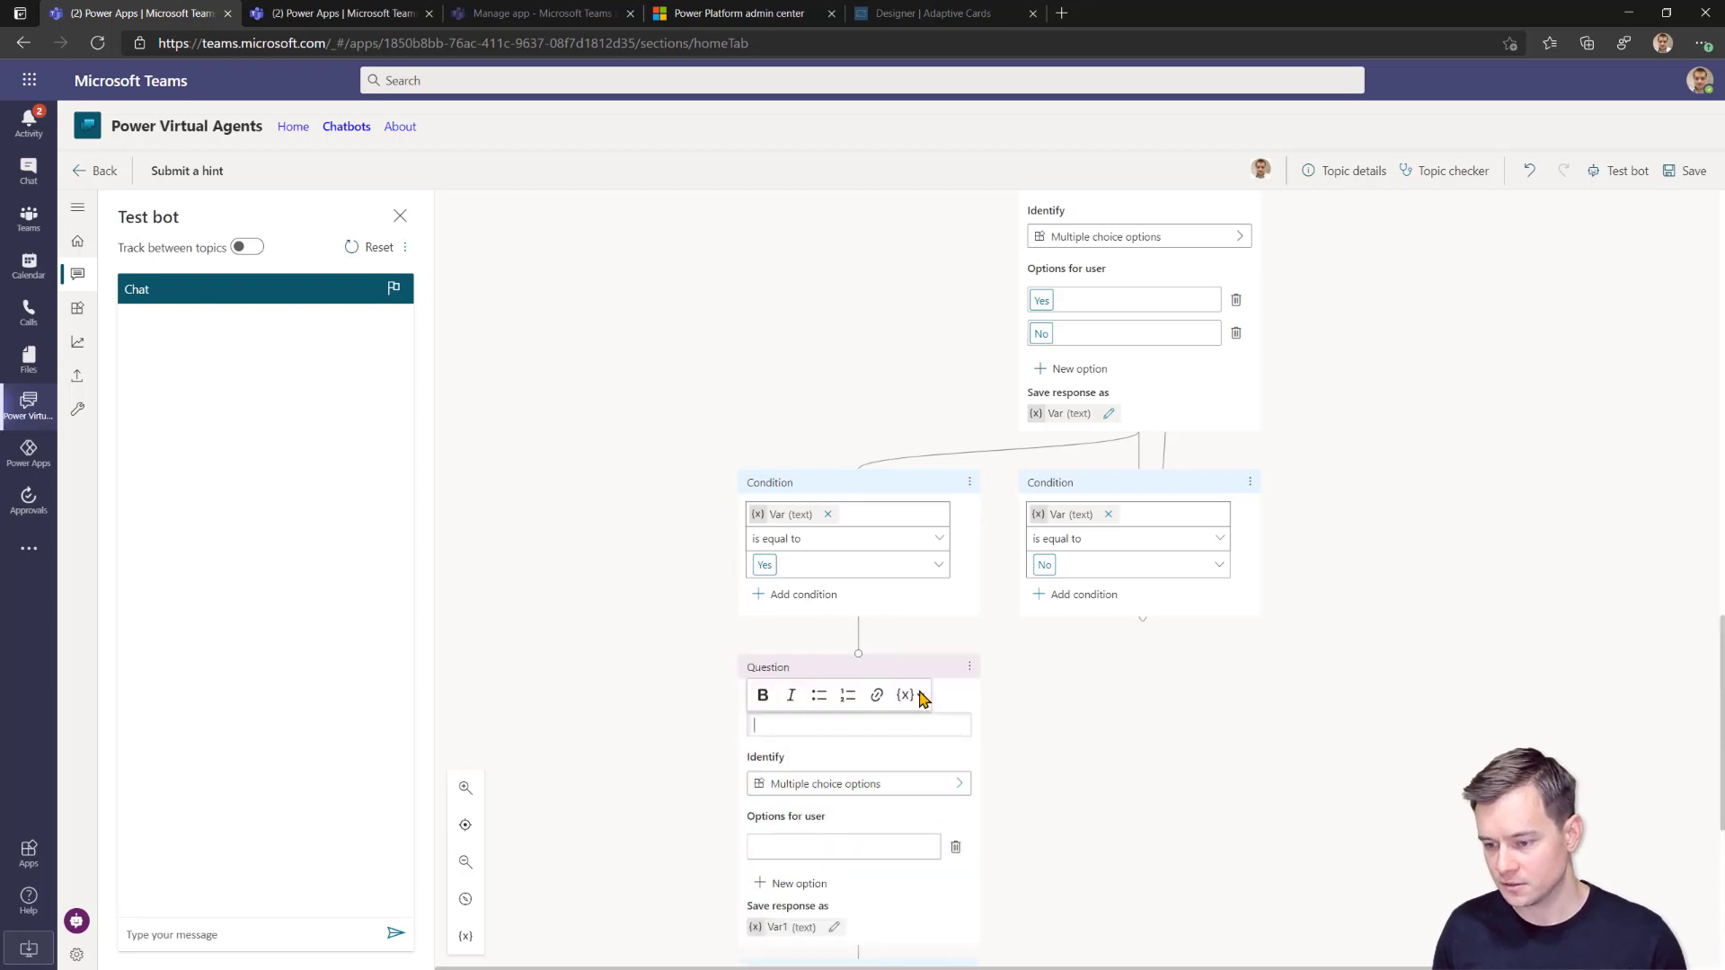
{"action": "left_click", "coordinate": [970, 666]}
{"action": "left_click", "coordinate": [1019, 669]}
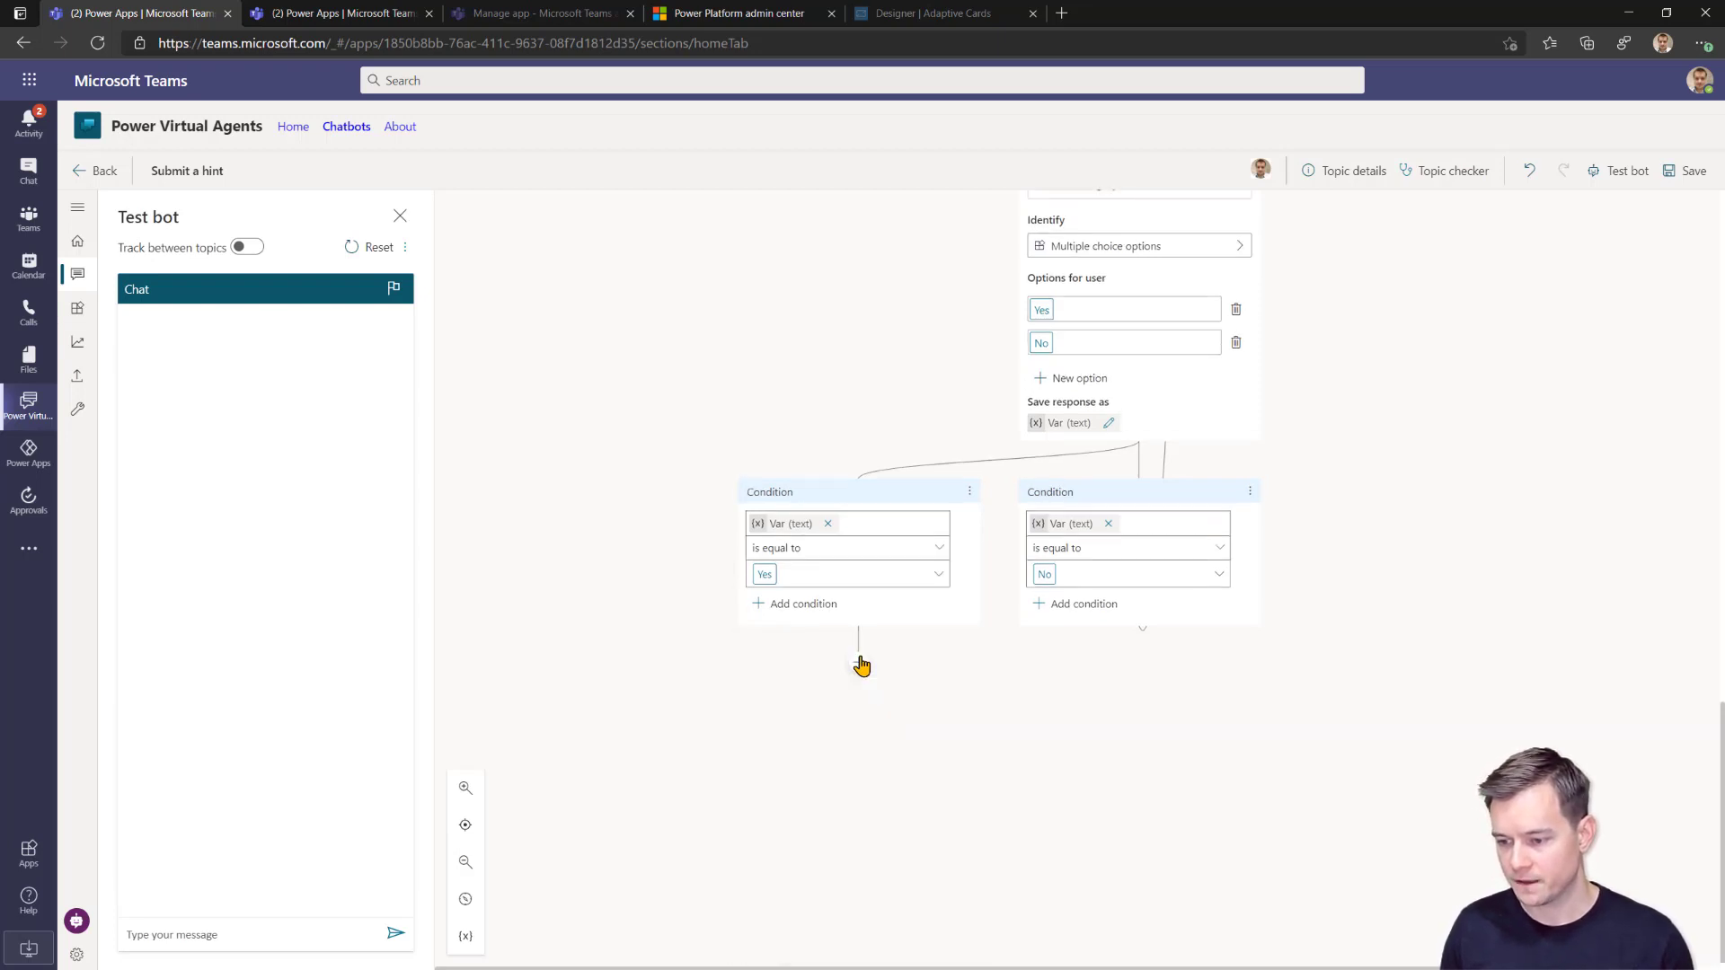
Add a message under the Yes condition that reads "Ok, now I will submit your tip for approval.".
{"action": "left_click", "coordinate": [860, 663]}
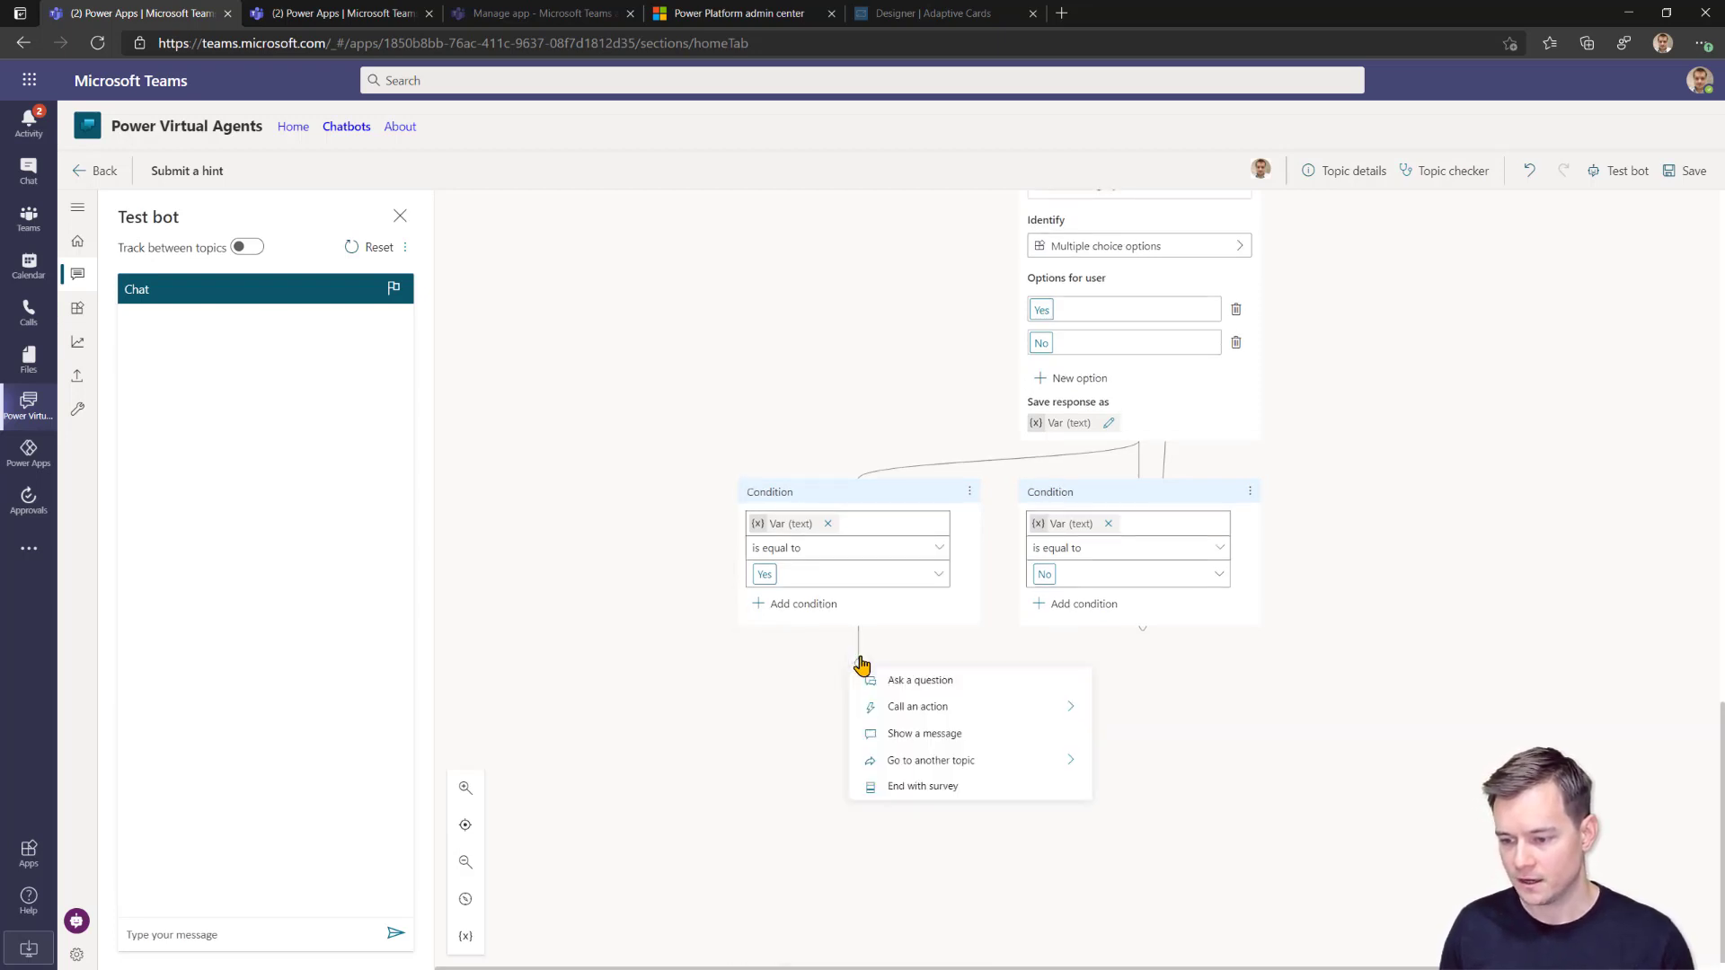
{"action": "left_click", "coordinate": [860, 733]}
{"action": "type", "text": "Ok, now I will submit your"}
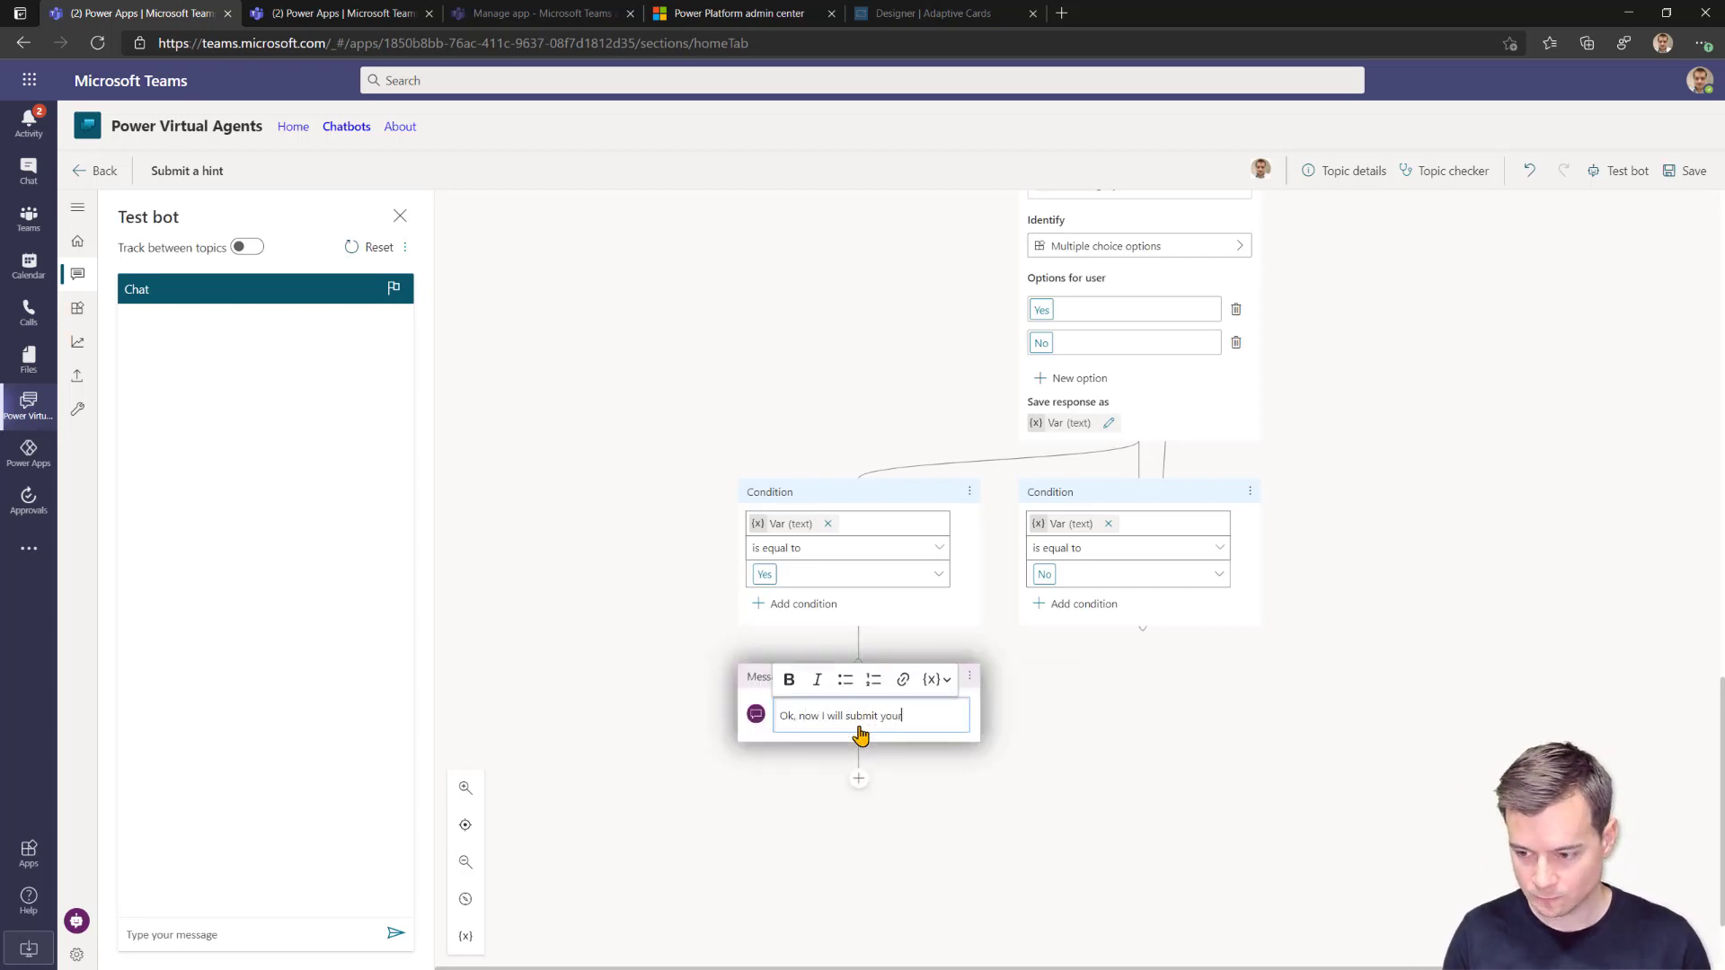
{"action": "type", "text": " tip for approv"}
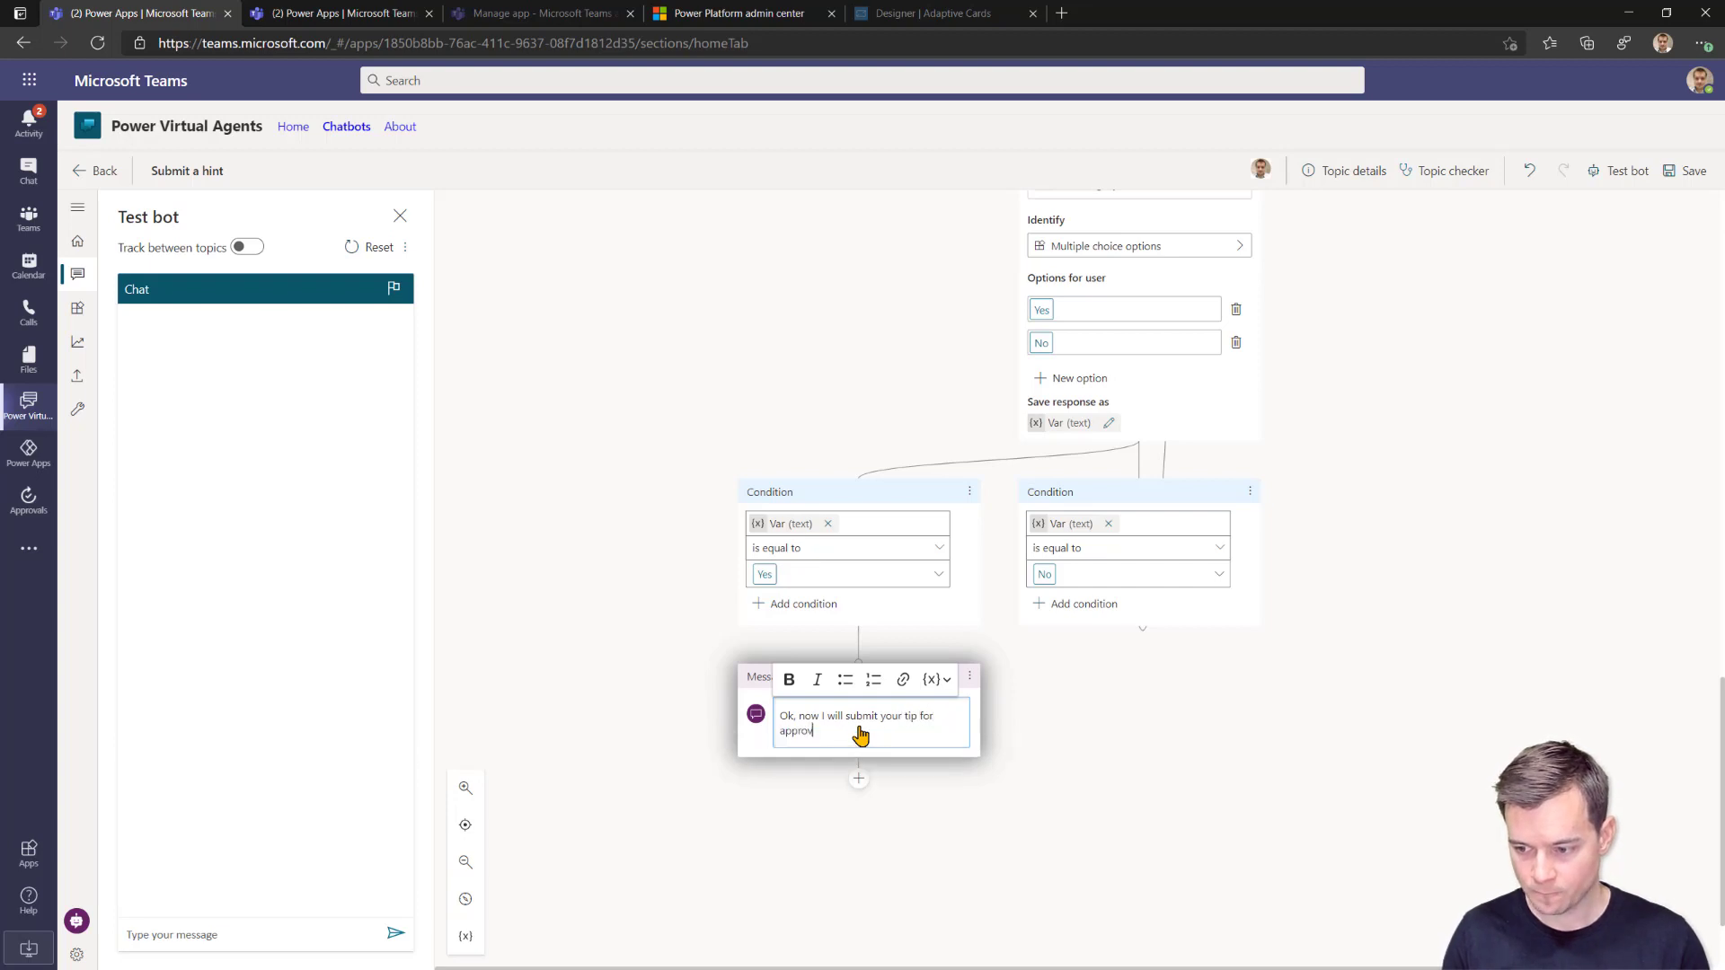
{"action": "type", "text": "al."}
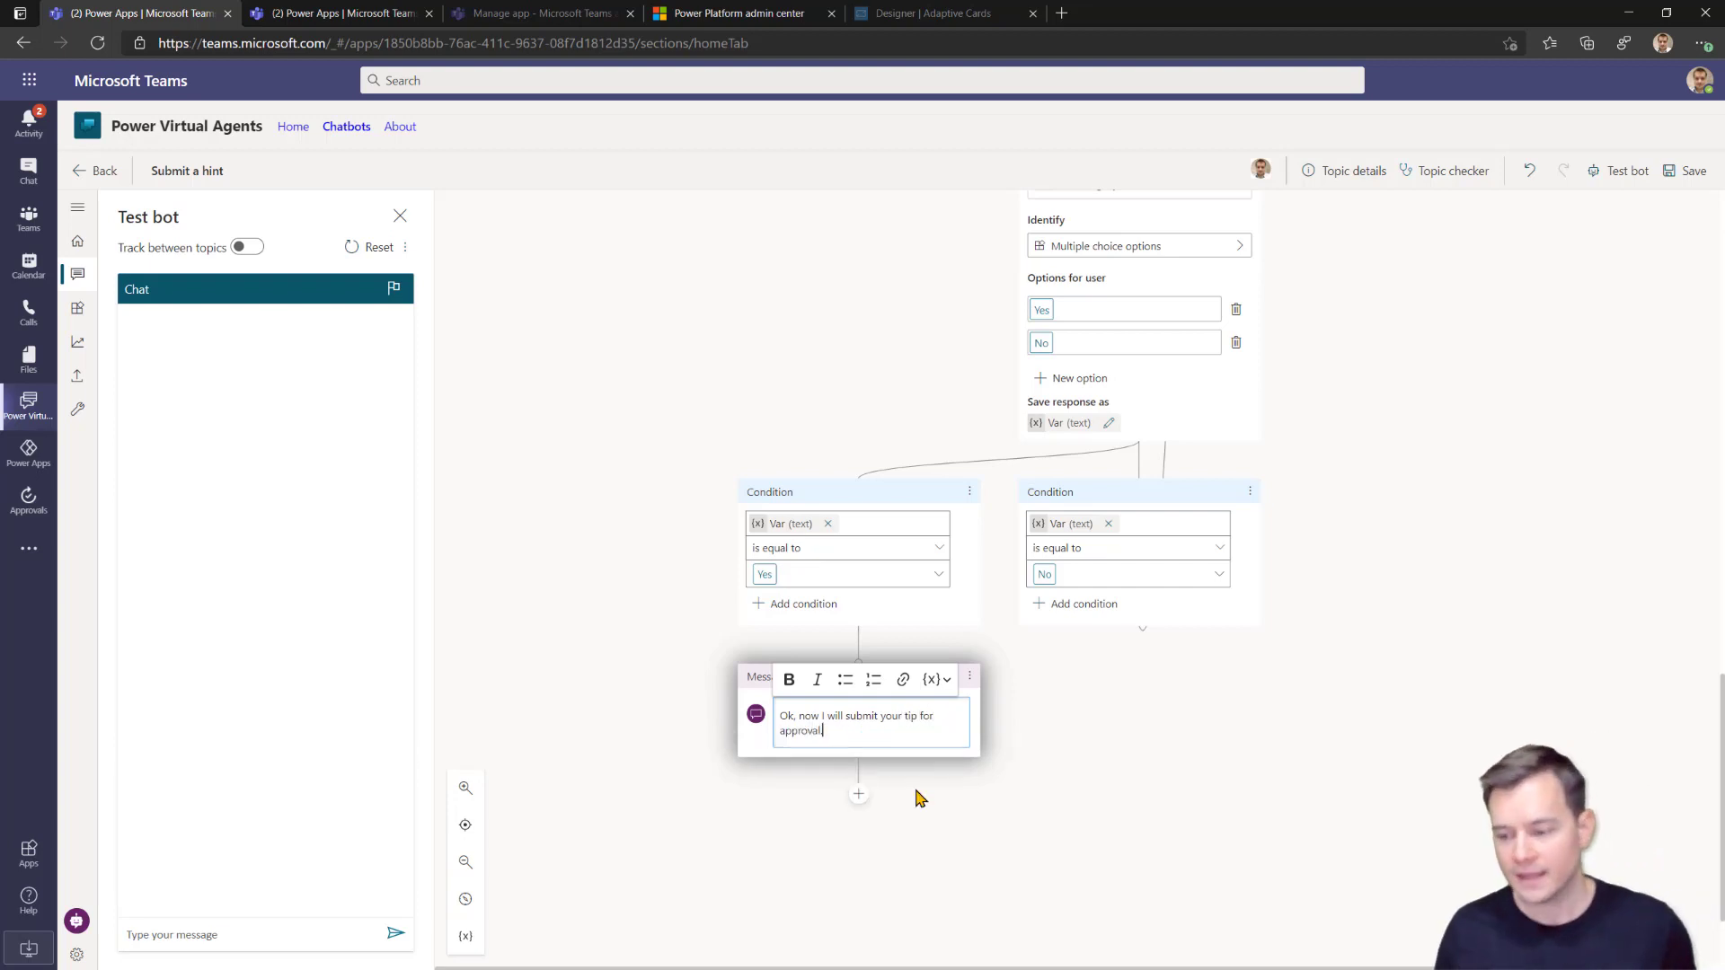
{"action": "left_click", "coordinate": [921, 799]}
Check the actions that can be called after the approval message, and save the Submit a hint topic.
{"action": "left_click", "coordinate": [859, 796]}
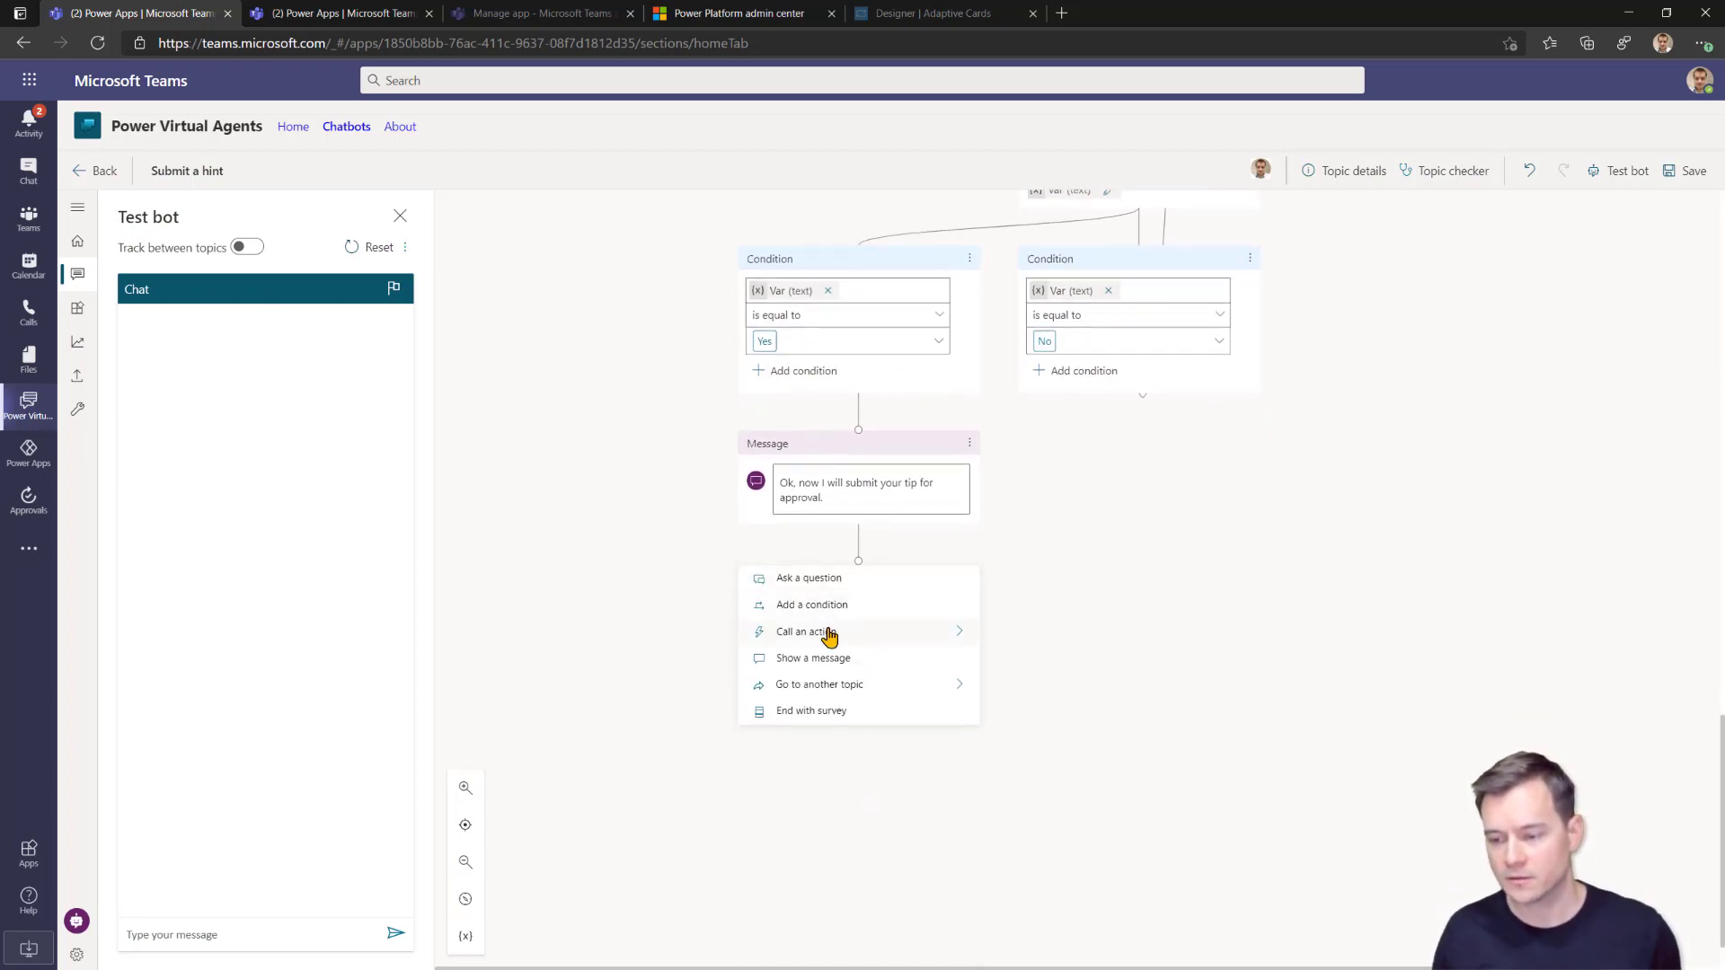
{"action": "left_click", "coordinate": [828, 634]}
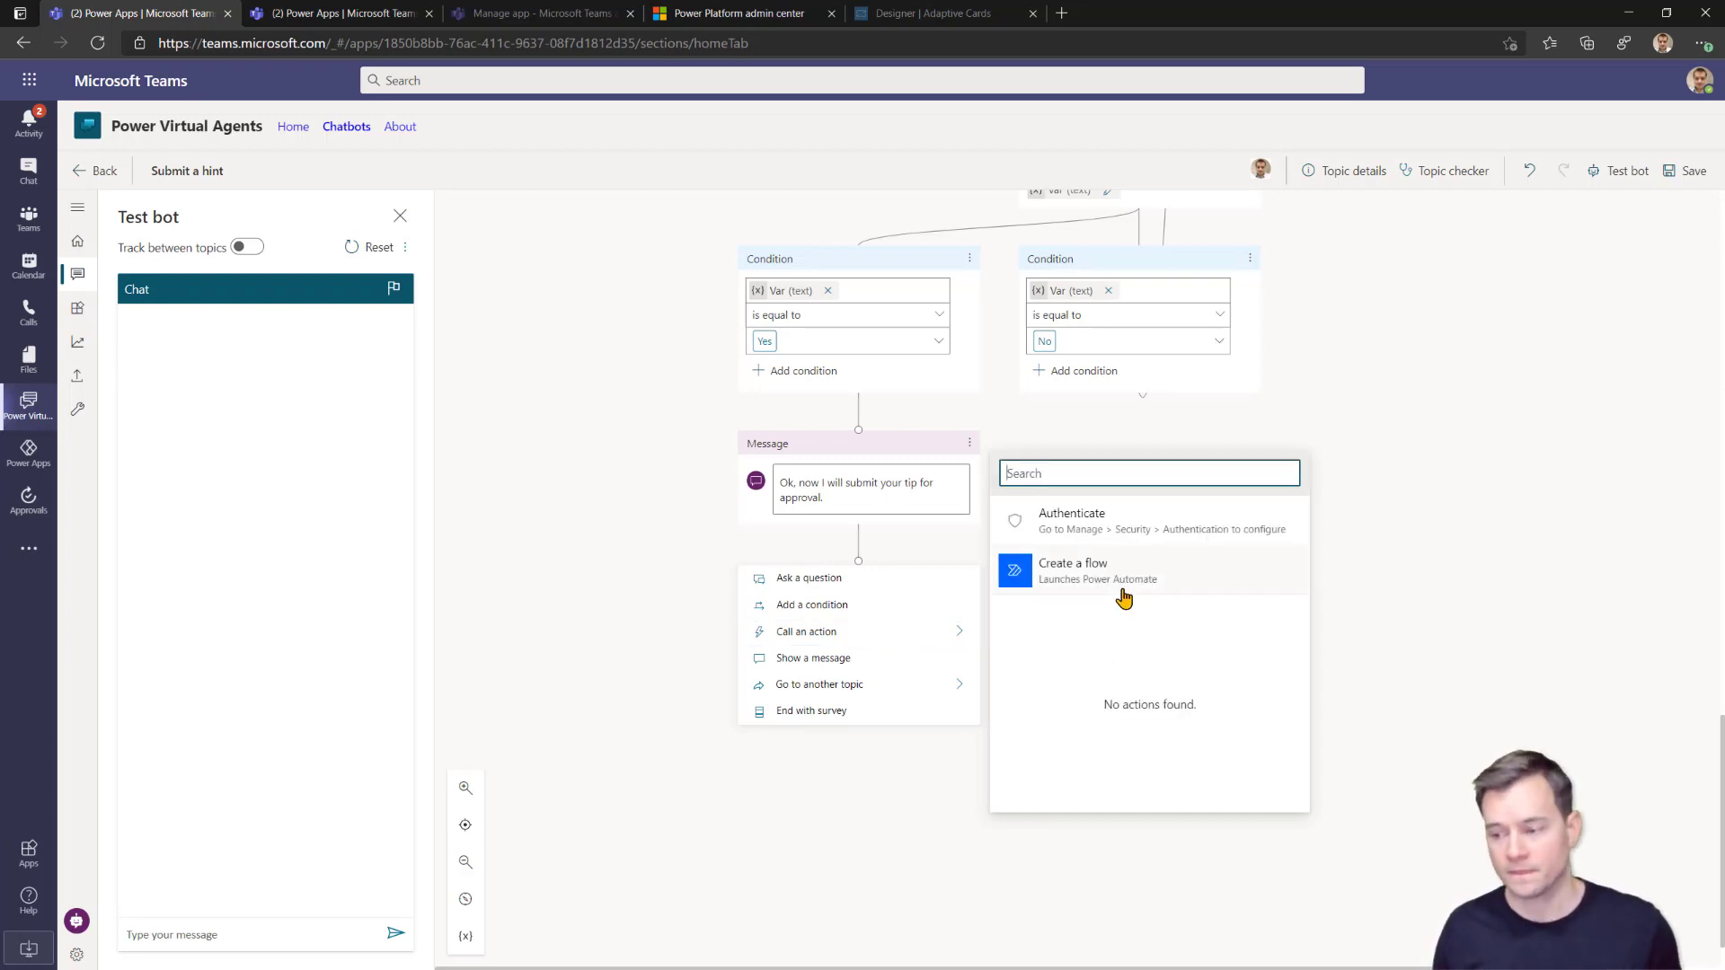
{"action": "left_click", "coordinate": [1684, 171]}
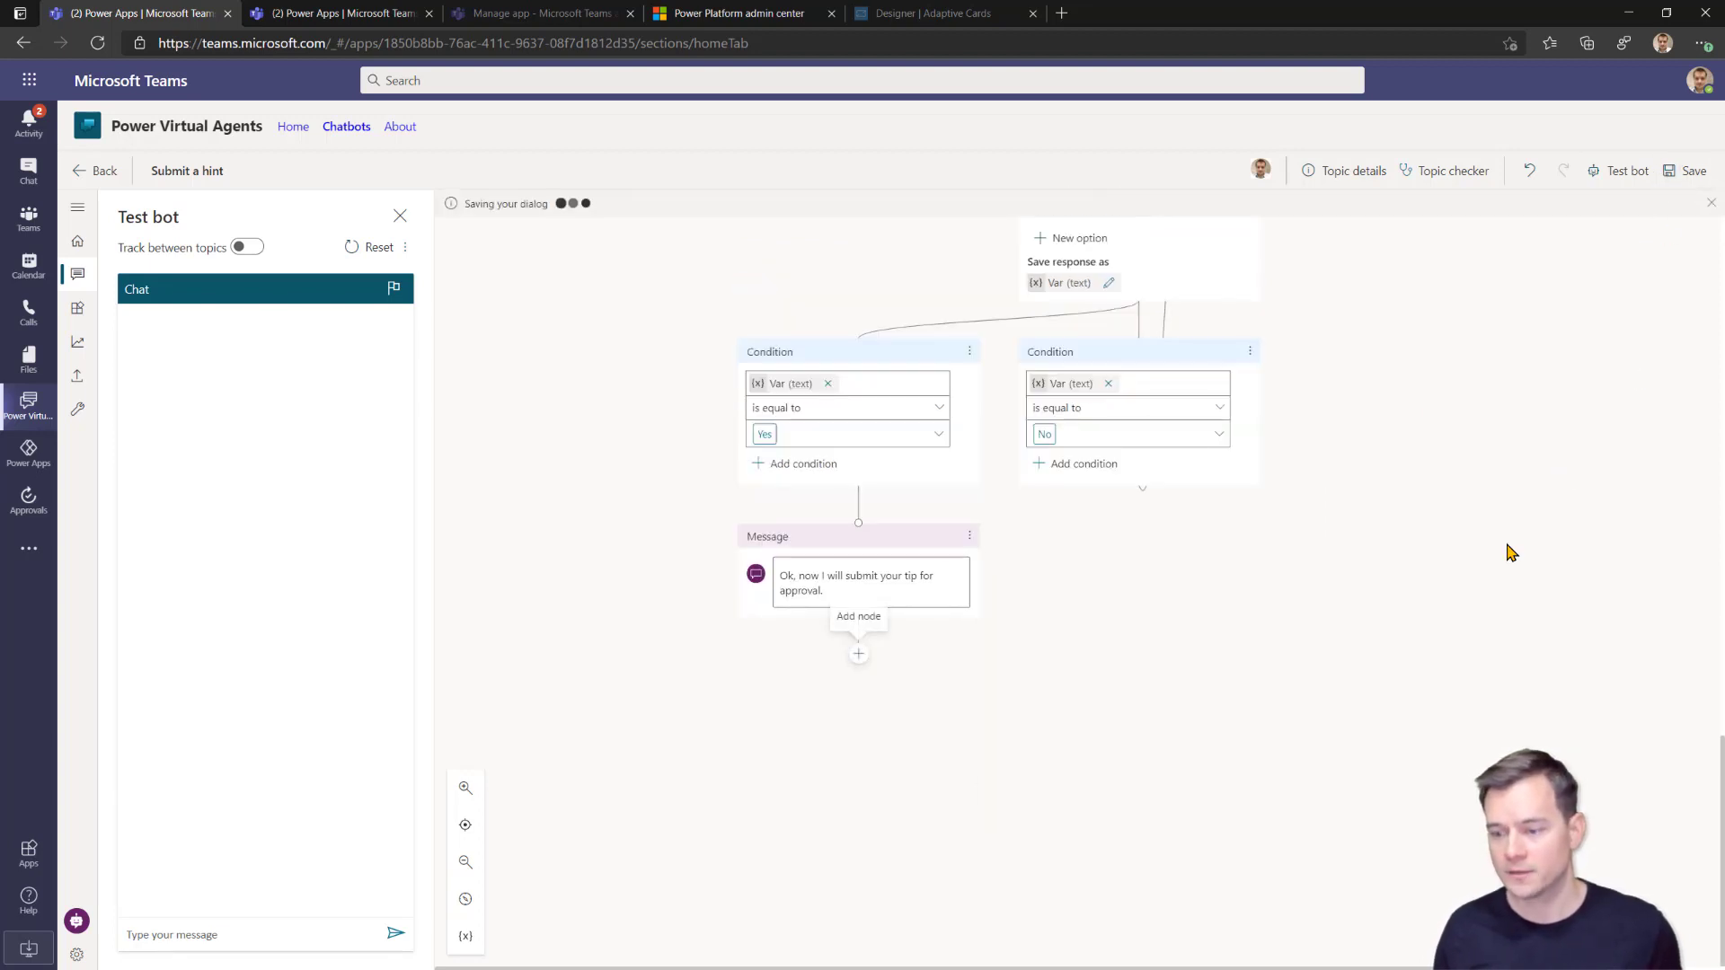
Create a new action flow after the approval message from the Power Virtual Agents Flow Template and add a parallel branch below its trigger.
{"action": "left_click", "coordinate": [859, 655]}
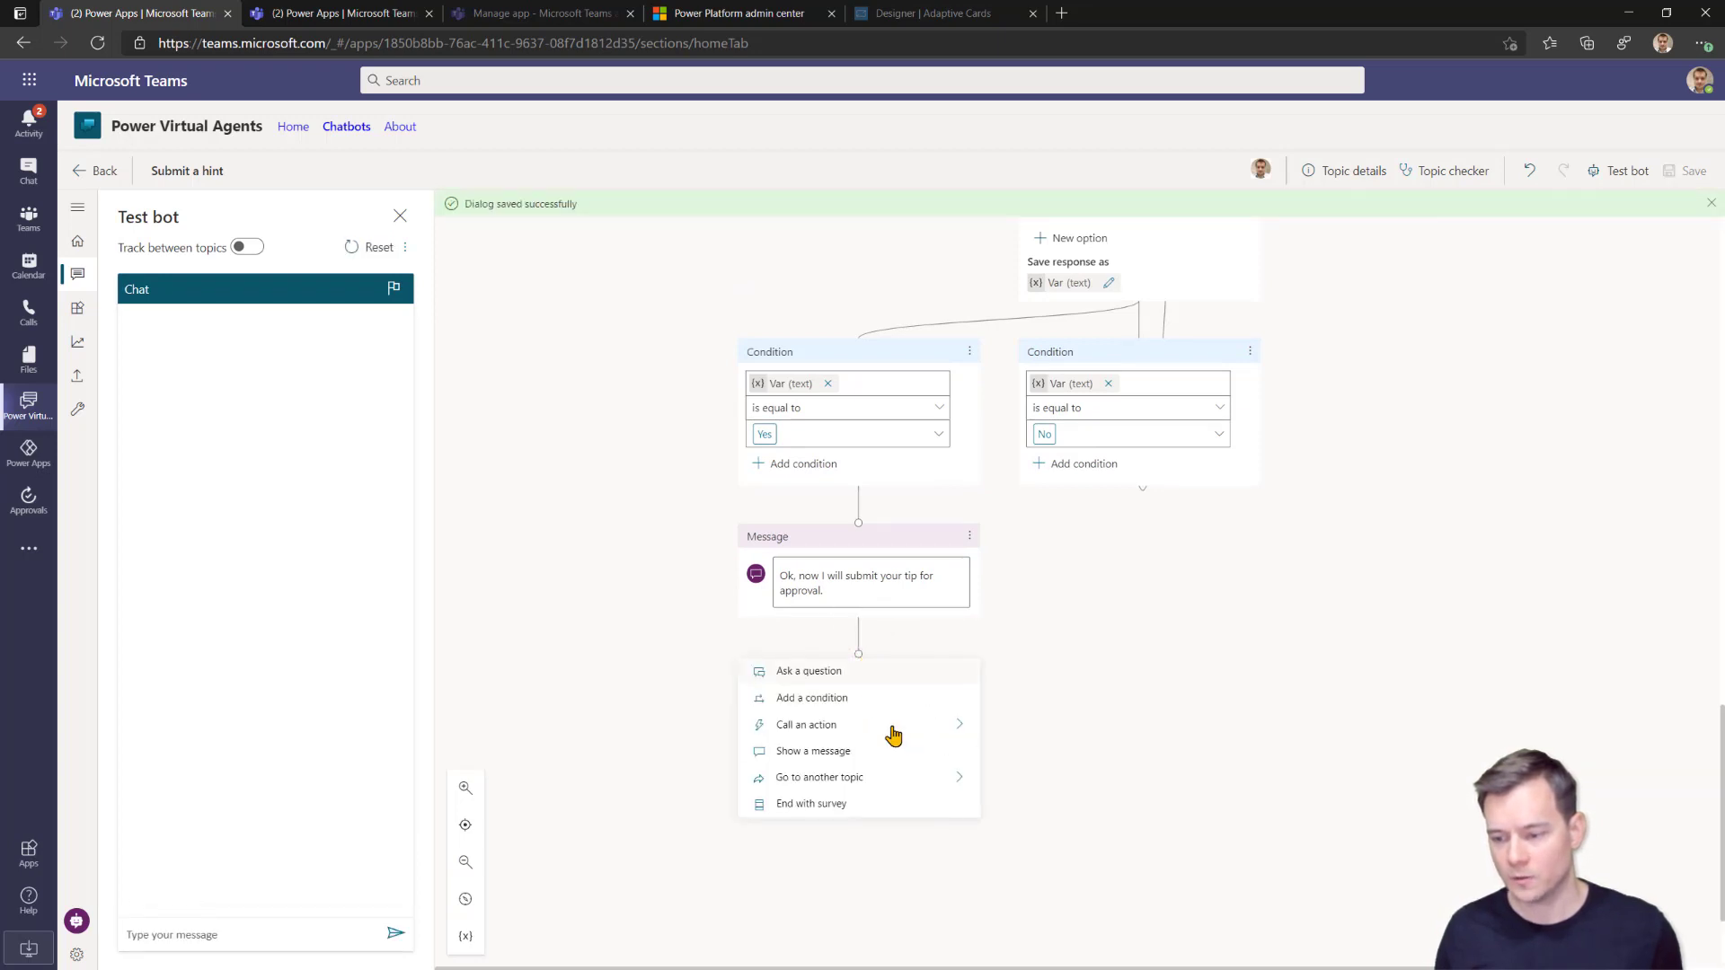
{"action": "left_click", "coordinate": [895, 725]}
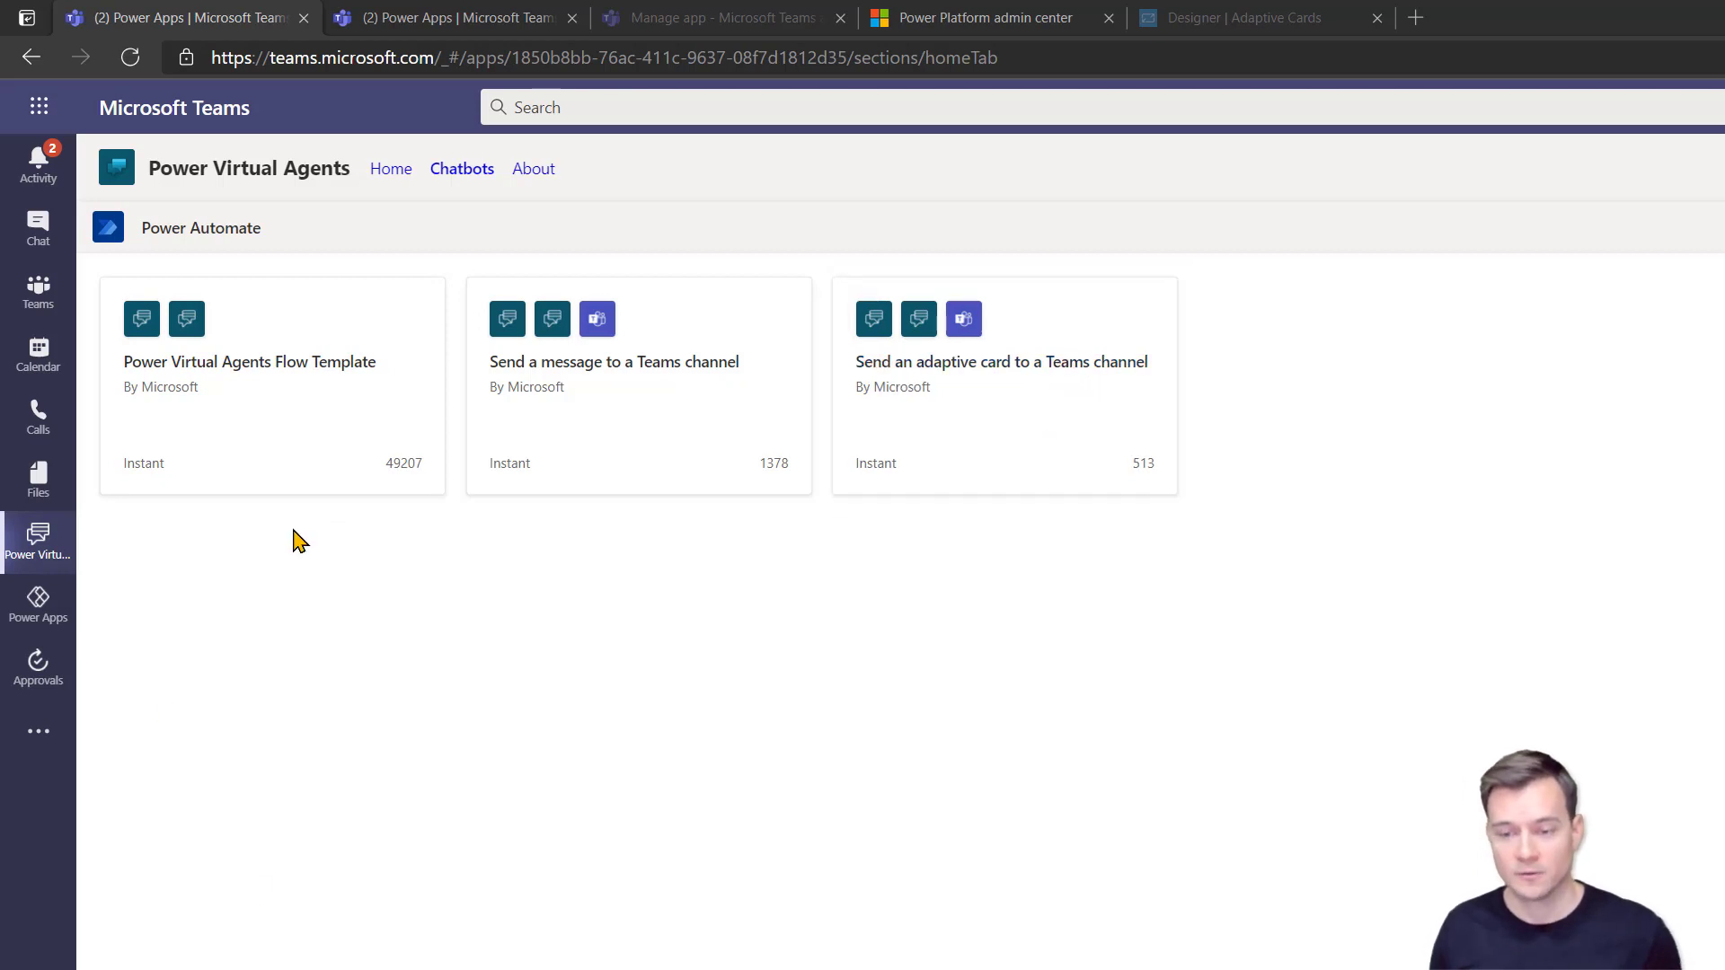
{"action": "left_click", "coordinate": [266, 374]}
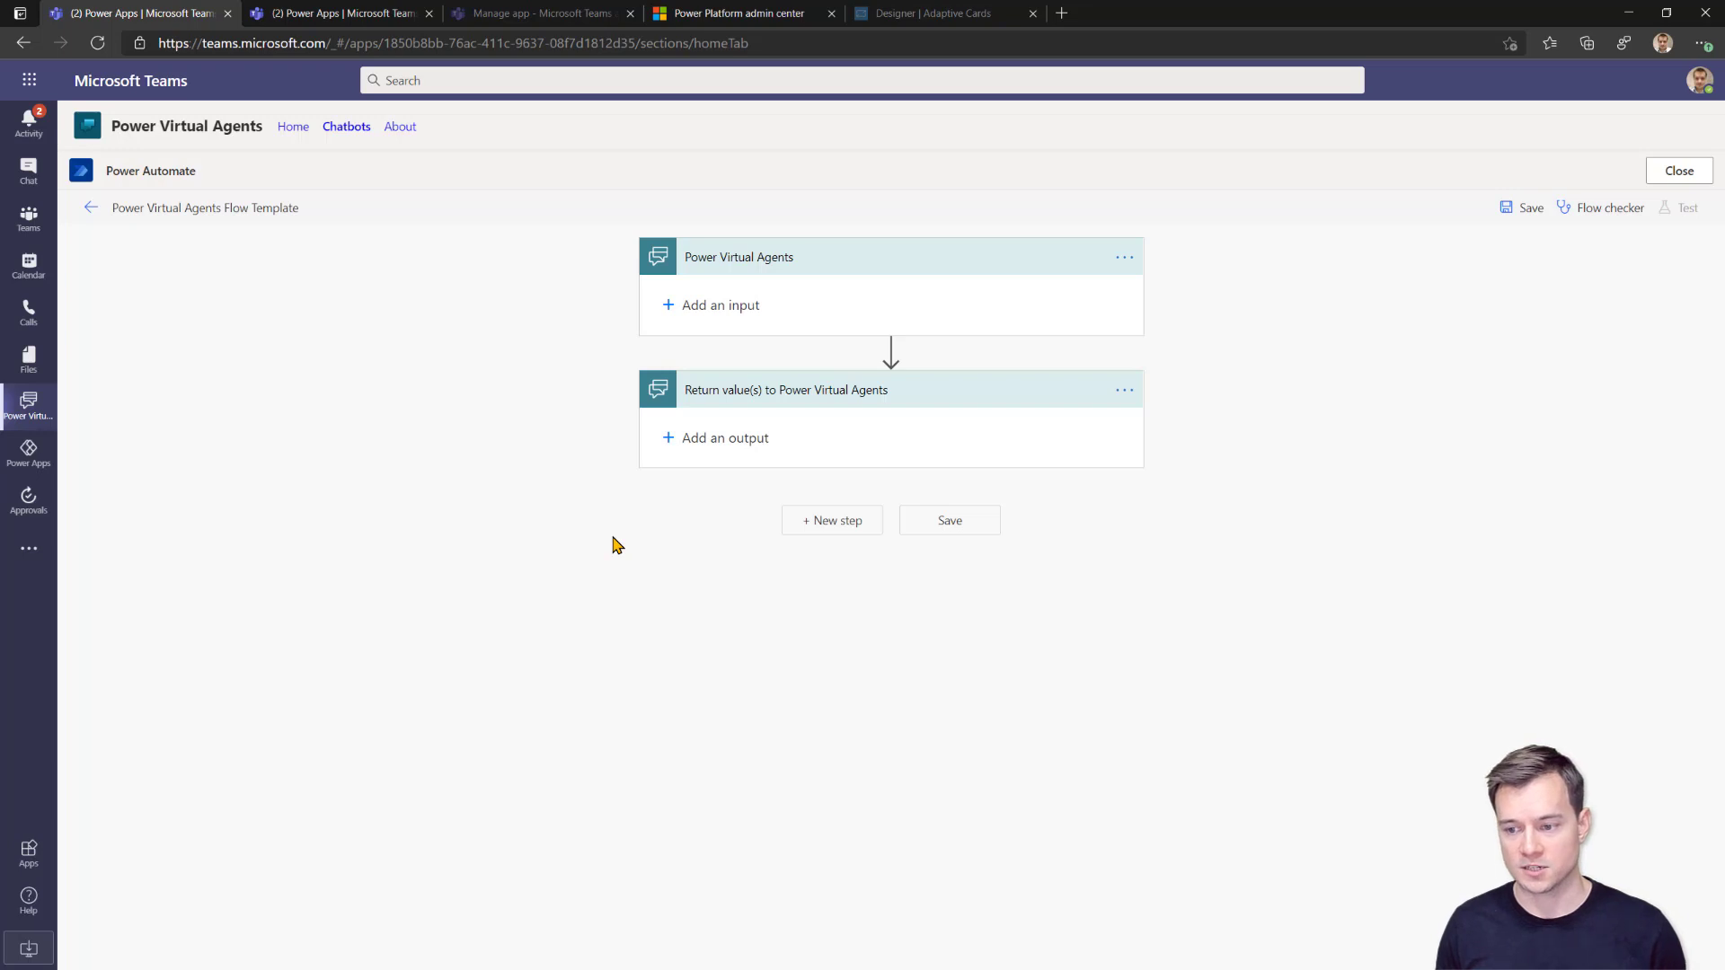
{"action": "mouse_move", "coordinate": [888, 353]}
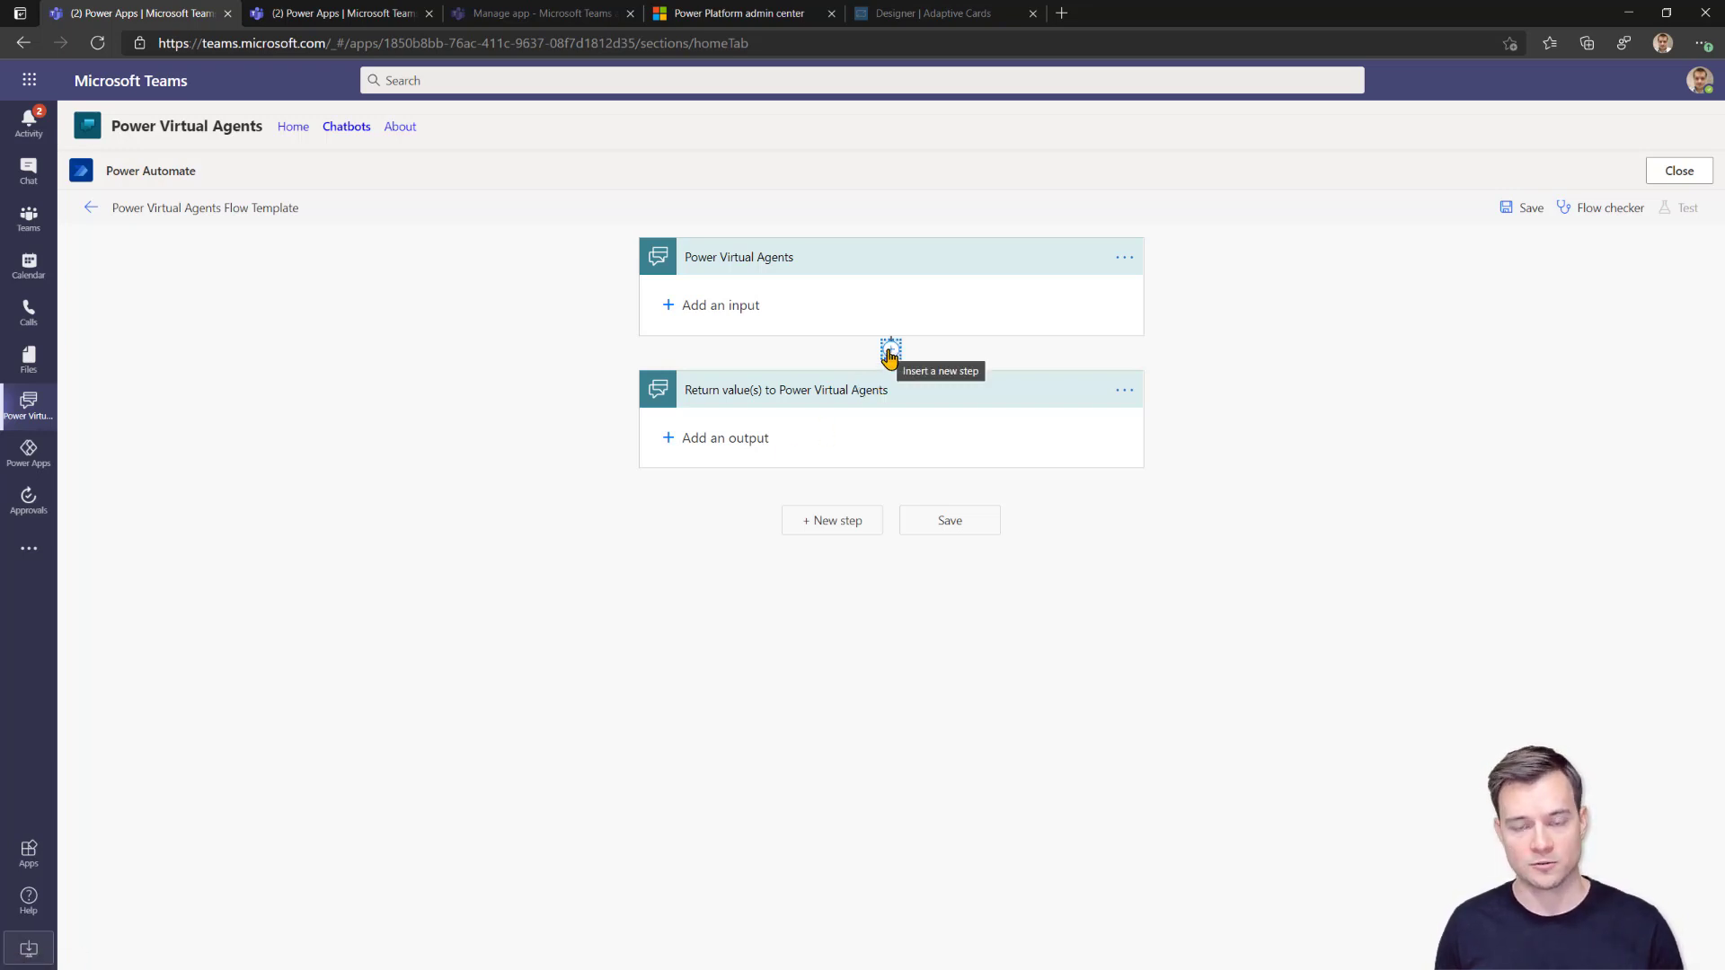
{"action": "left_click", "coordinate": [888, 352]}
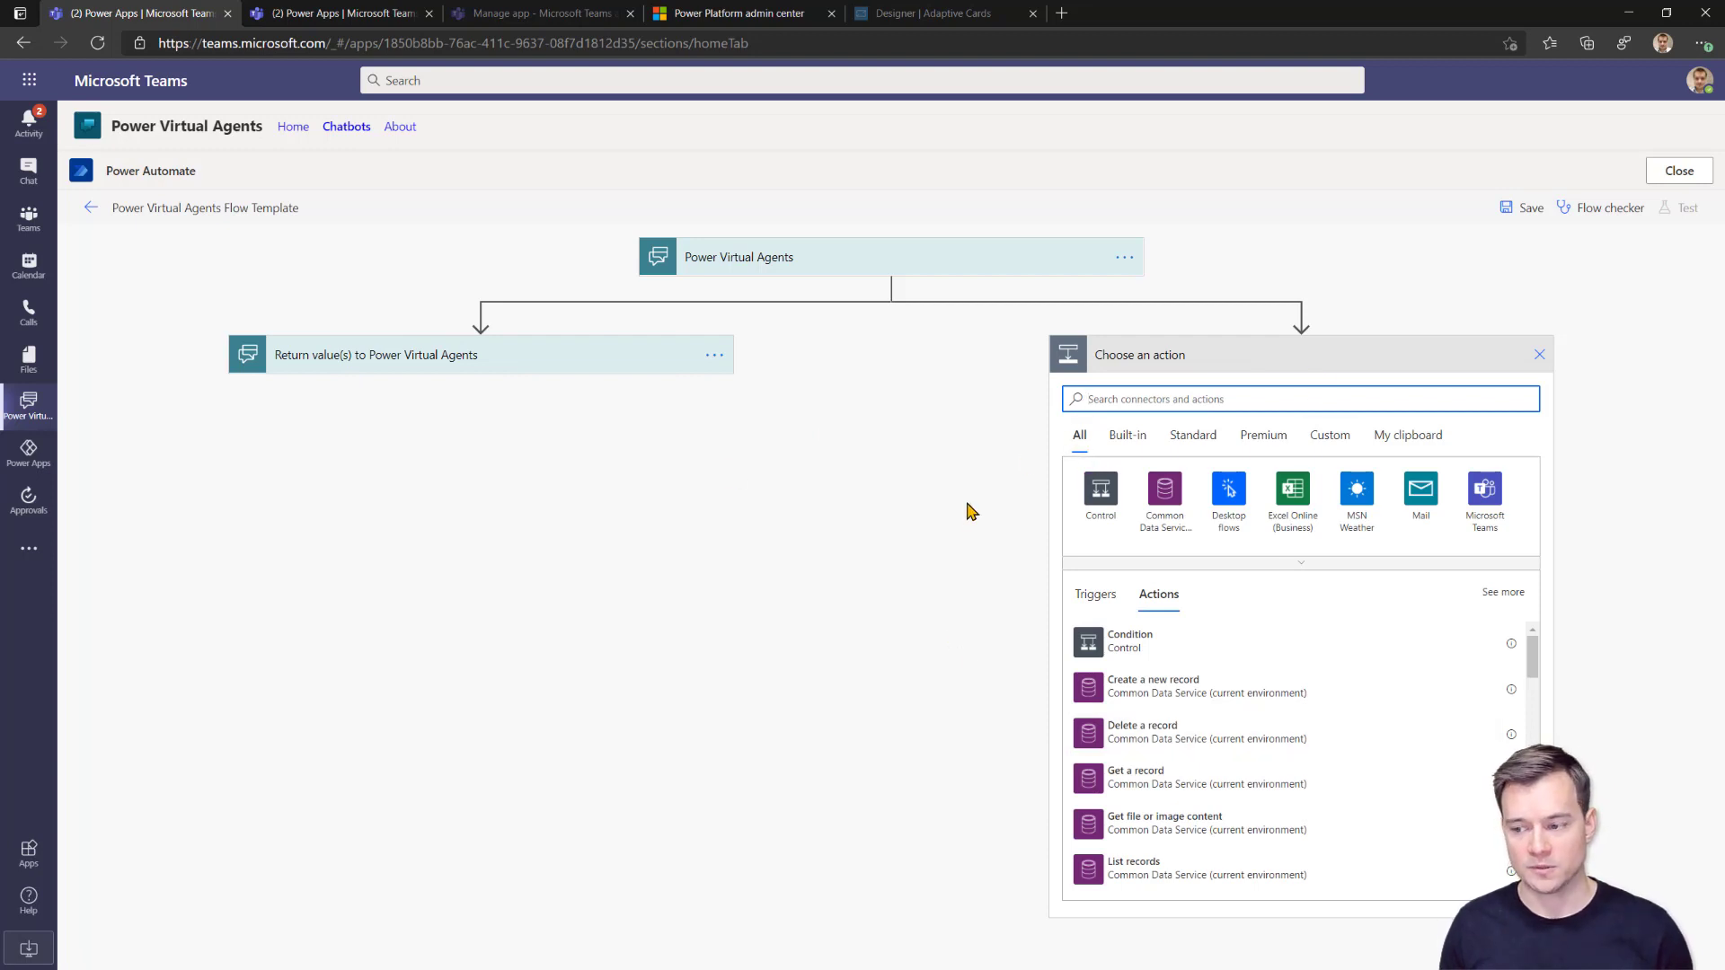
Add two text inputs named Title and Description to the flow's Power Virtual Agents trigger.
{"action": "left_click", "coordinate": [945, 271]}
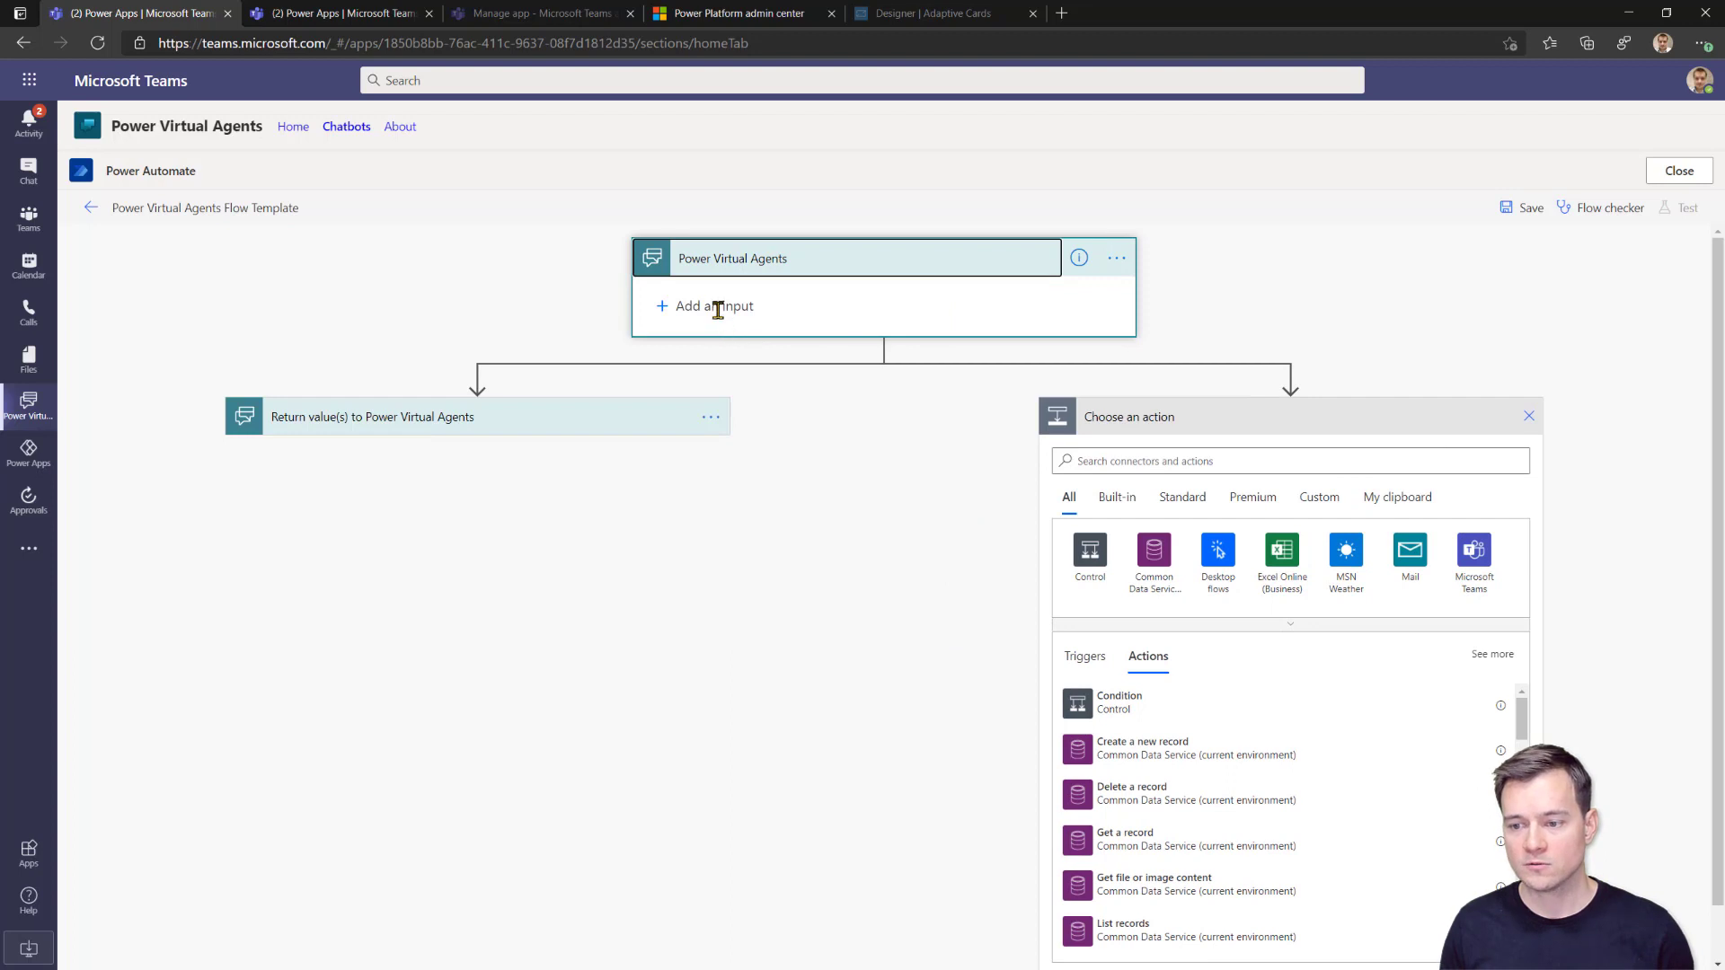
{"action": "left_click", "coordinate": [716, 306]}
{"action": "left_click", "coordinate": [685, 345]}
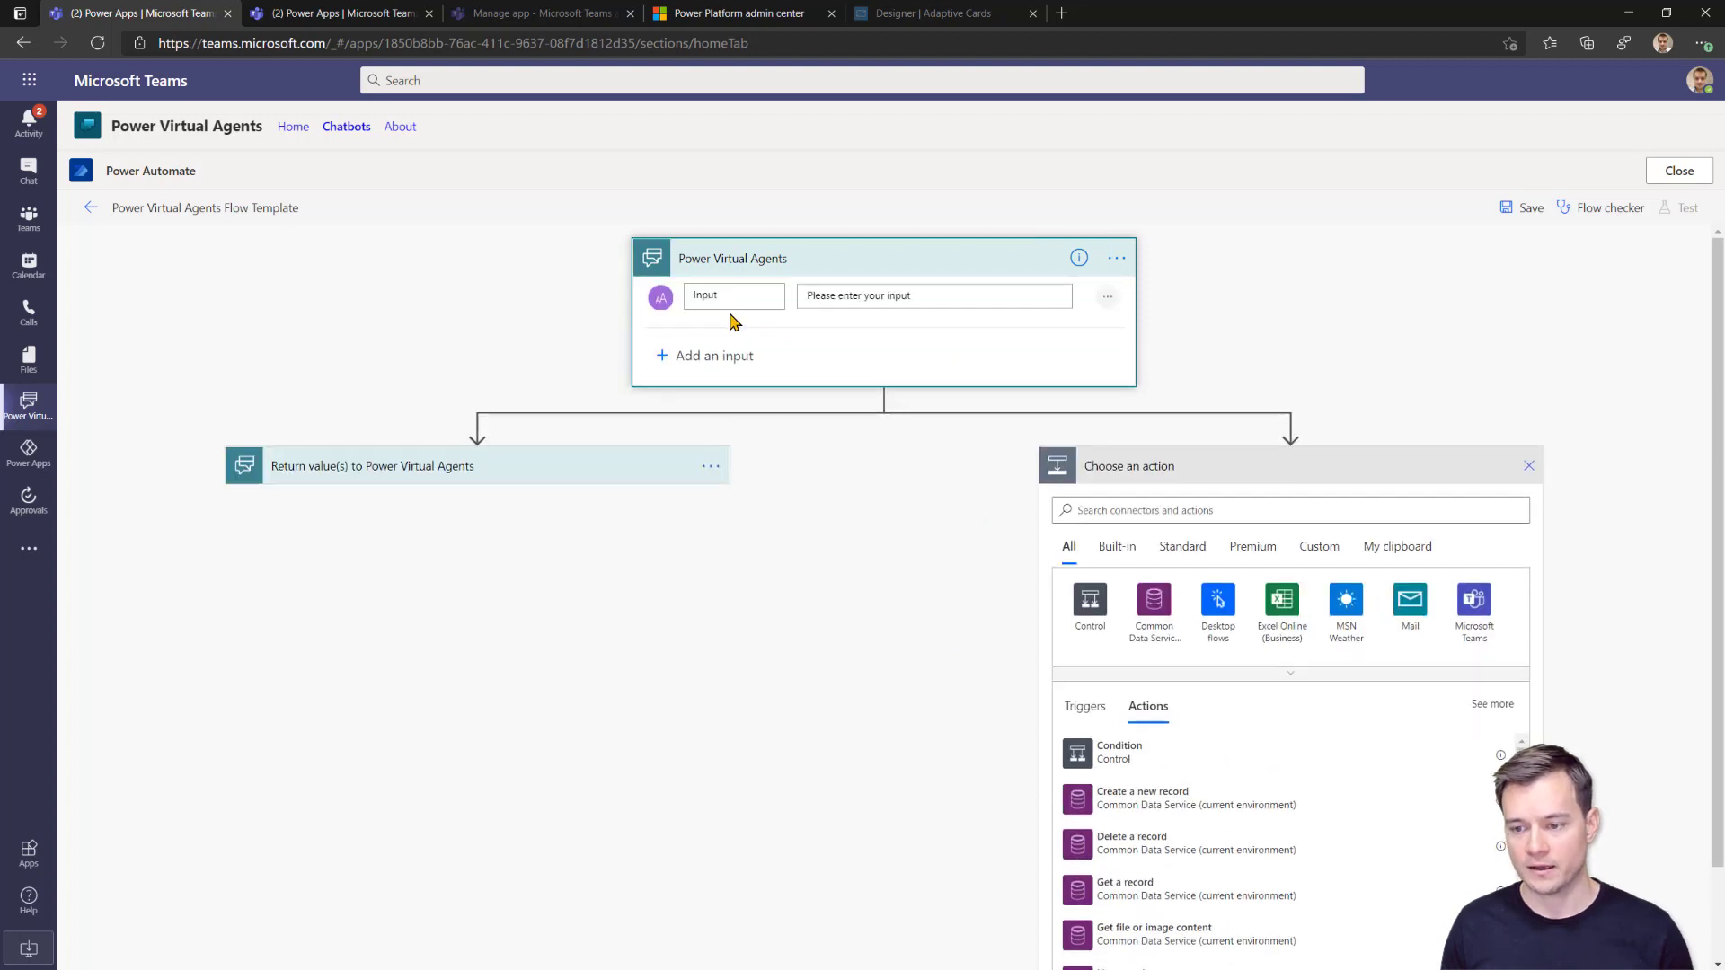
{"action": "left_click_drag", "start_coordinate": [726, 304], "coordinate": [618, 295]}
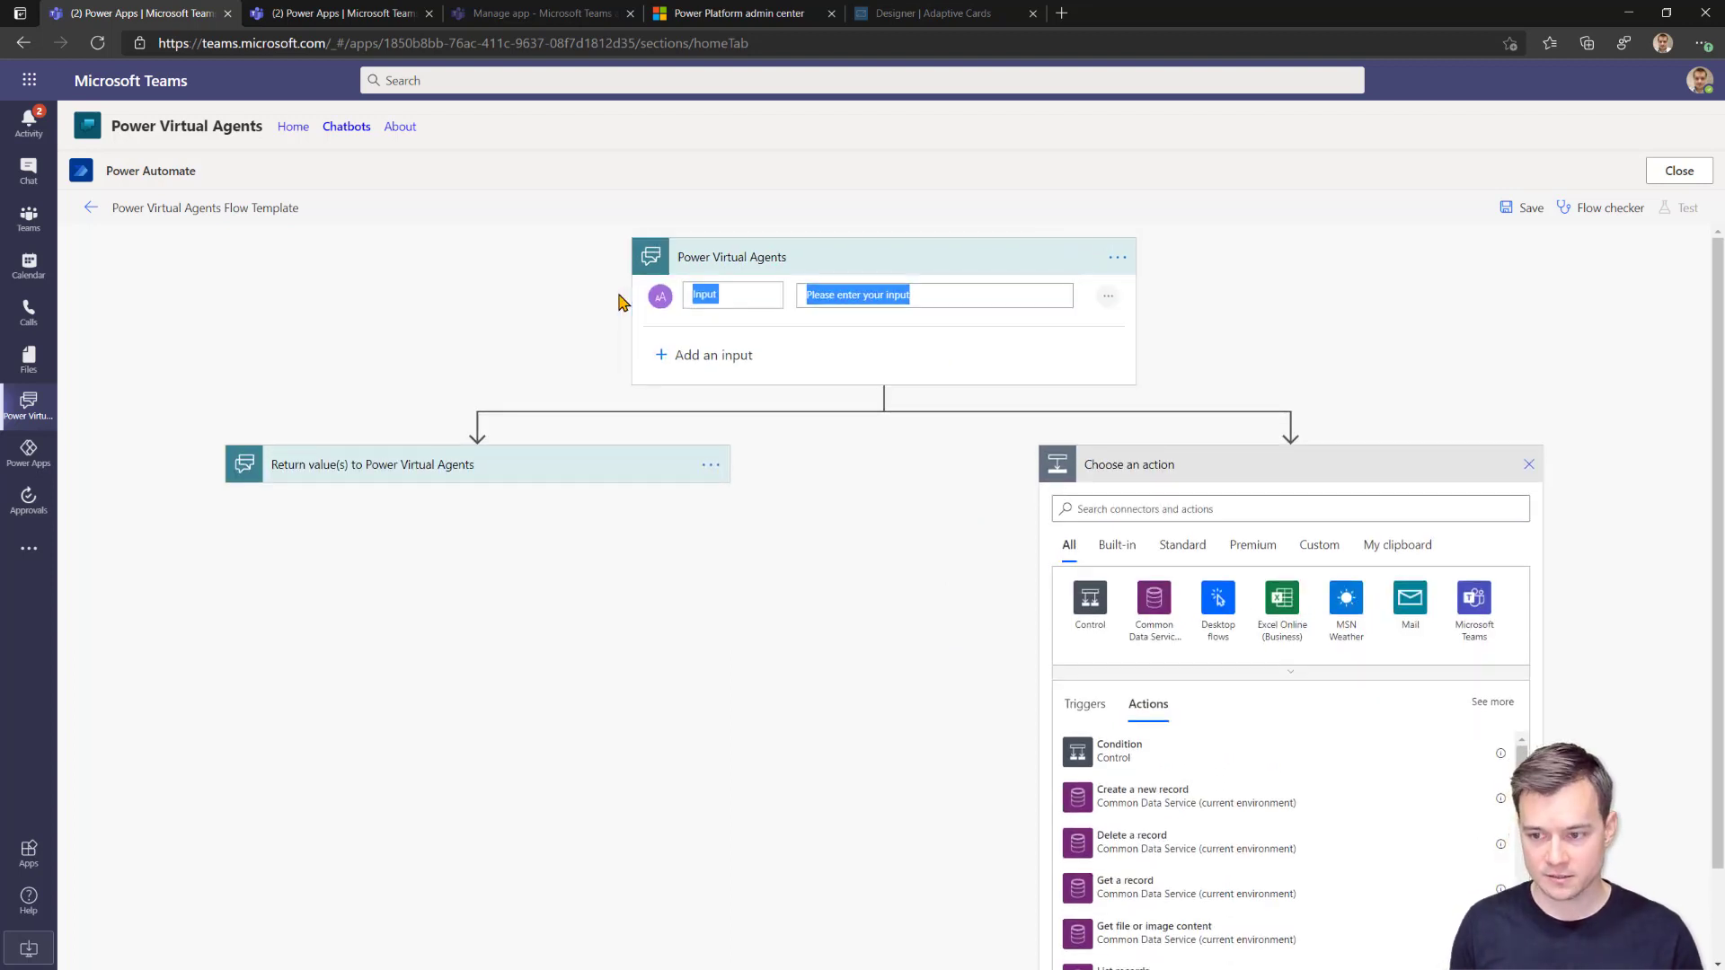
{"action": "left_click", "coordinate": [724, 297]}
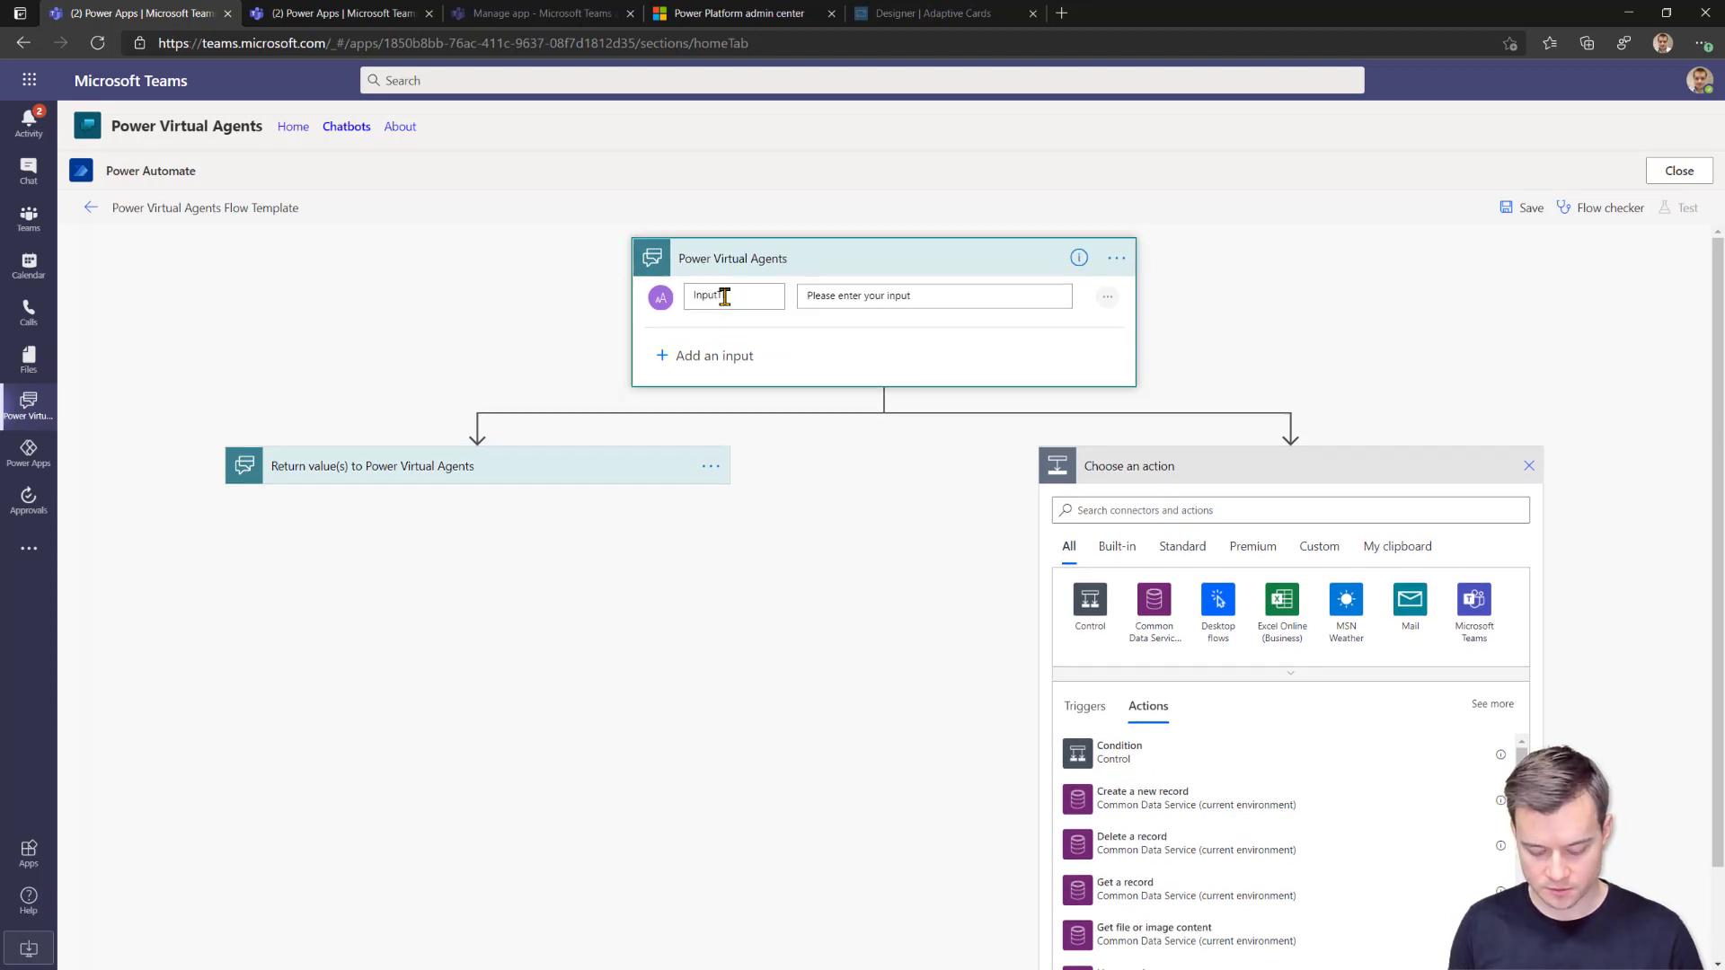
{"action": "double_click", "coordinate": [724, 296]}
{"action": "type", "text": "Title"}
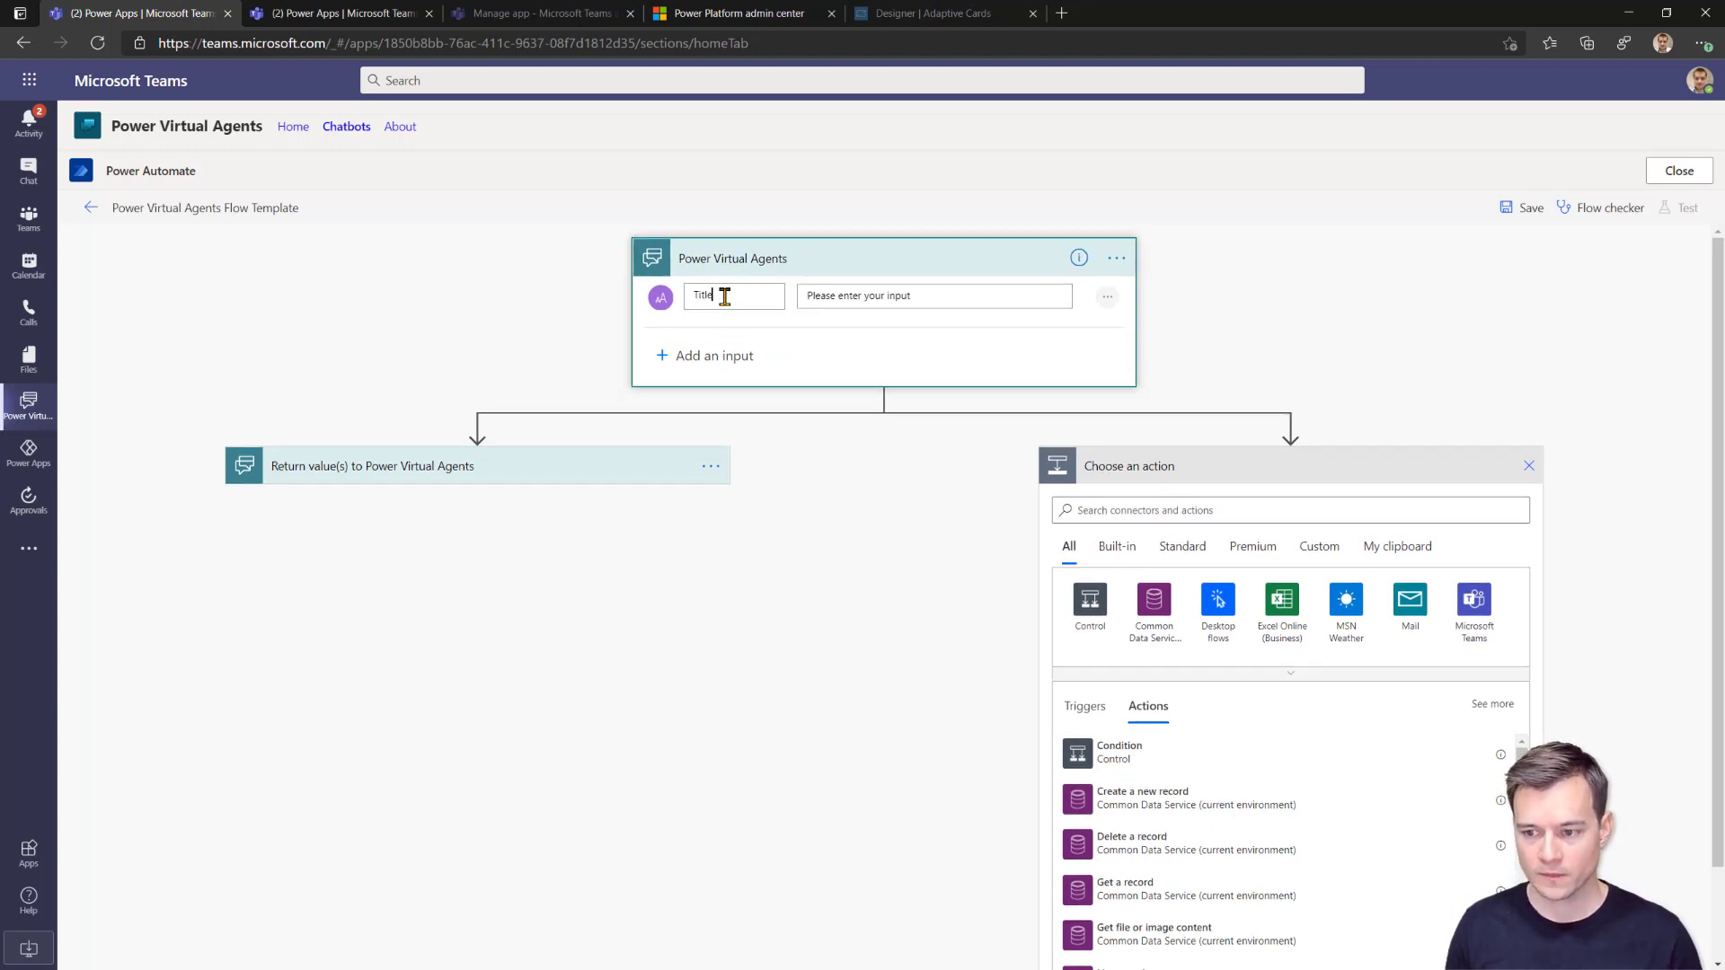
{"action": "left_click", "coordinate": [733, 350]}
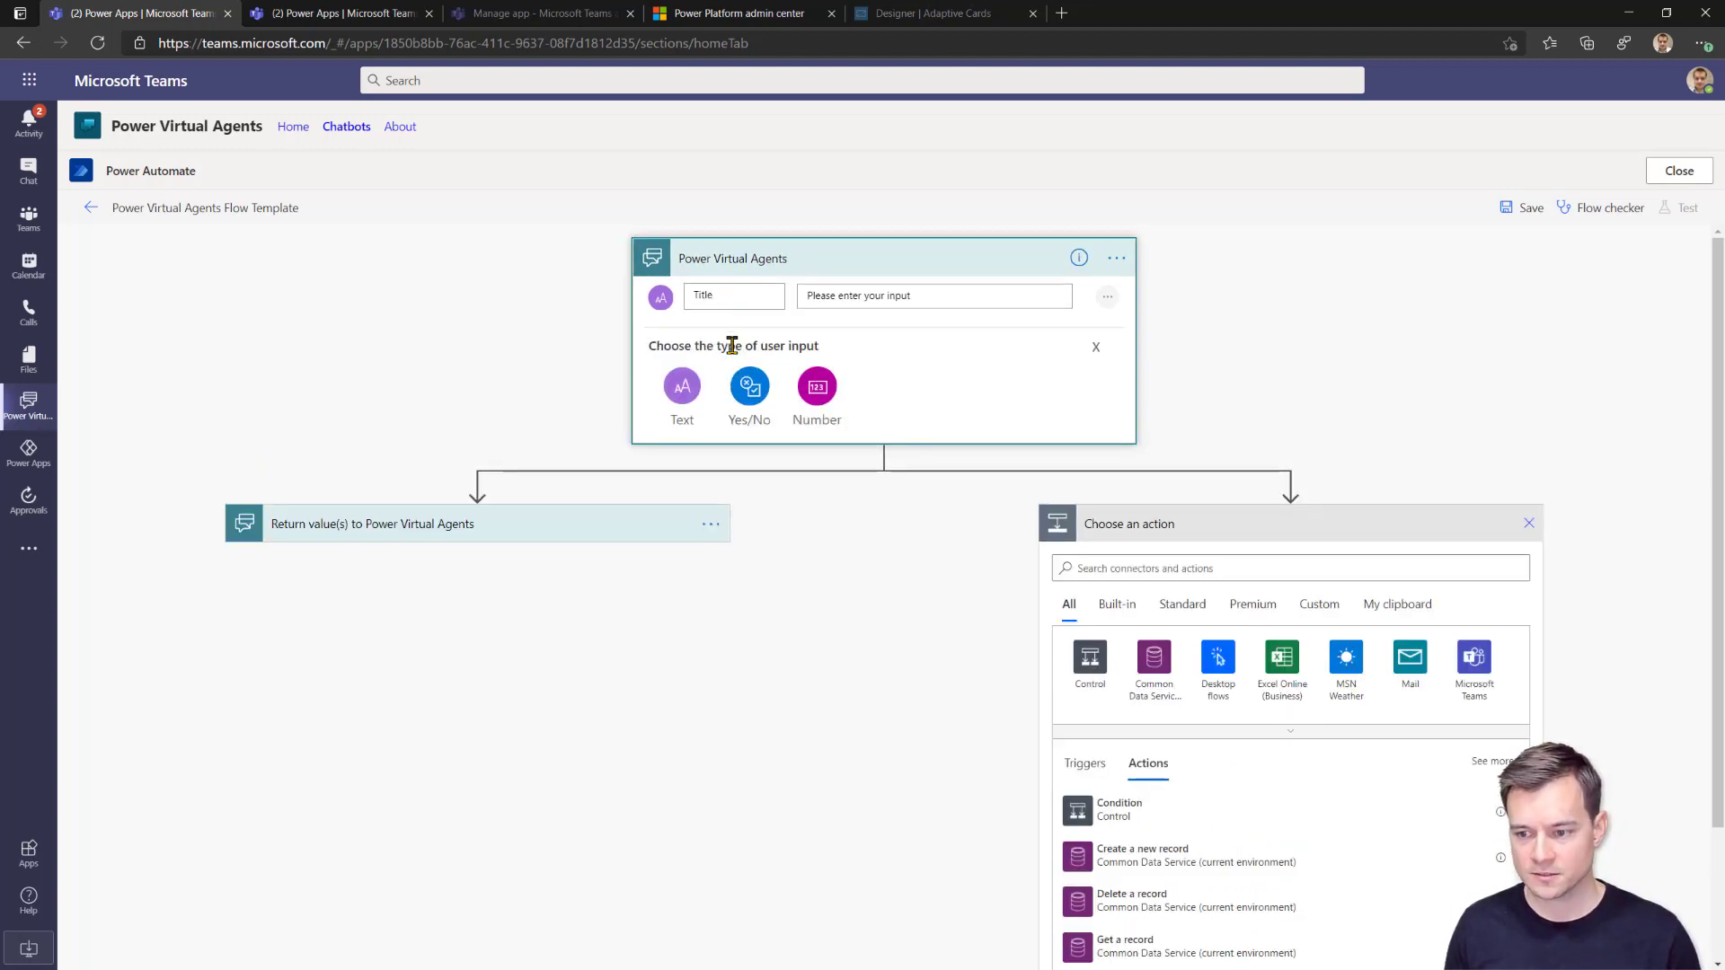
{"action": "left_click", "coordinate": [699, 384]}
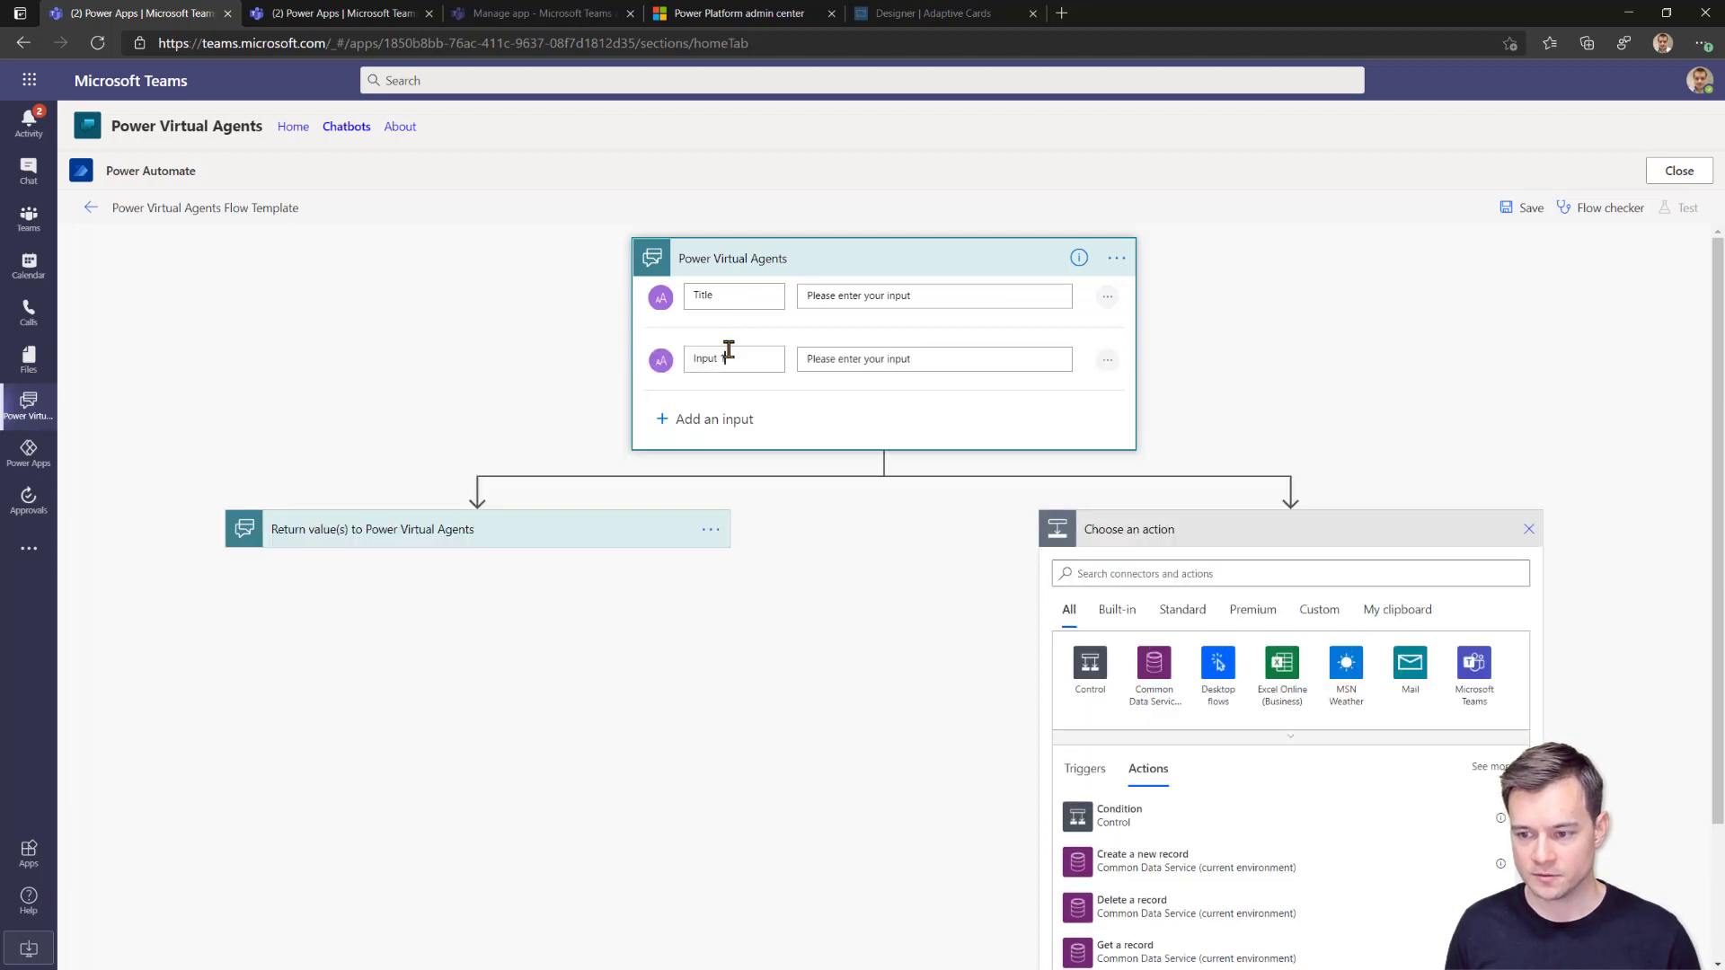
{"action": "double_click", "coordinate": [729, 350]}
{"action": "type", "text": "Description"}
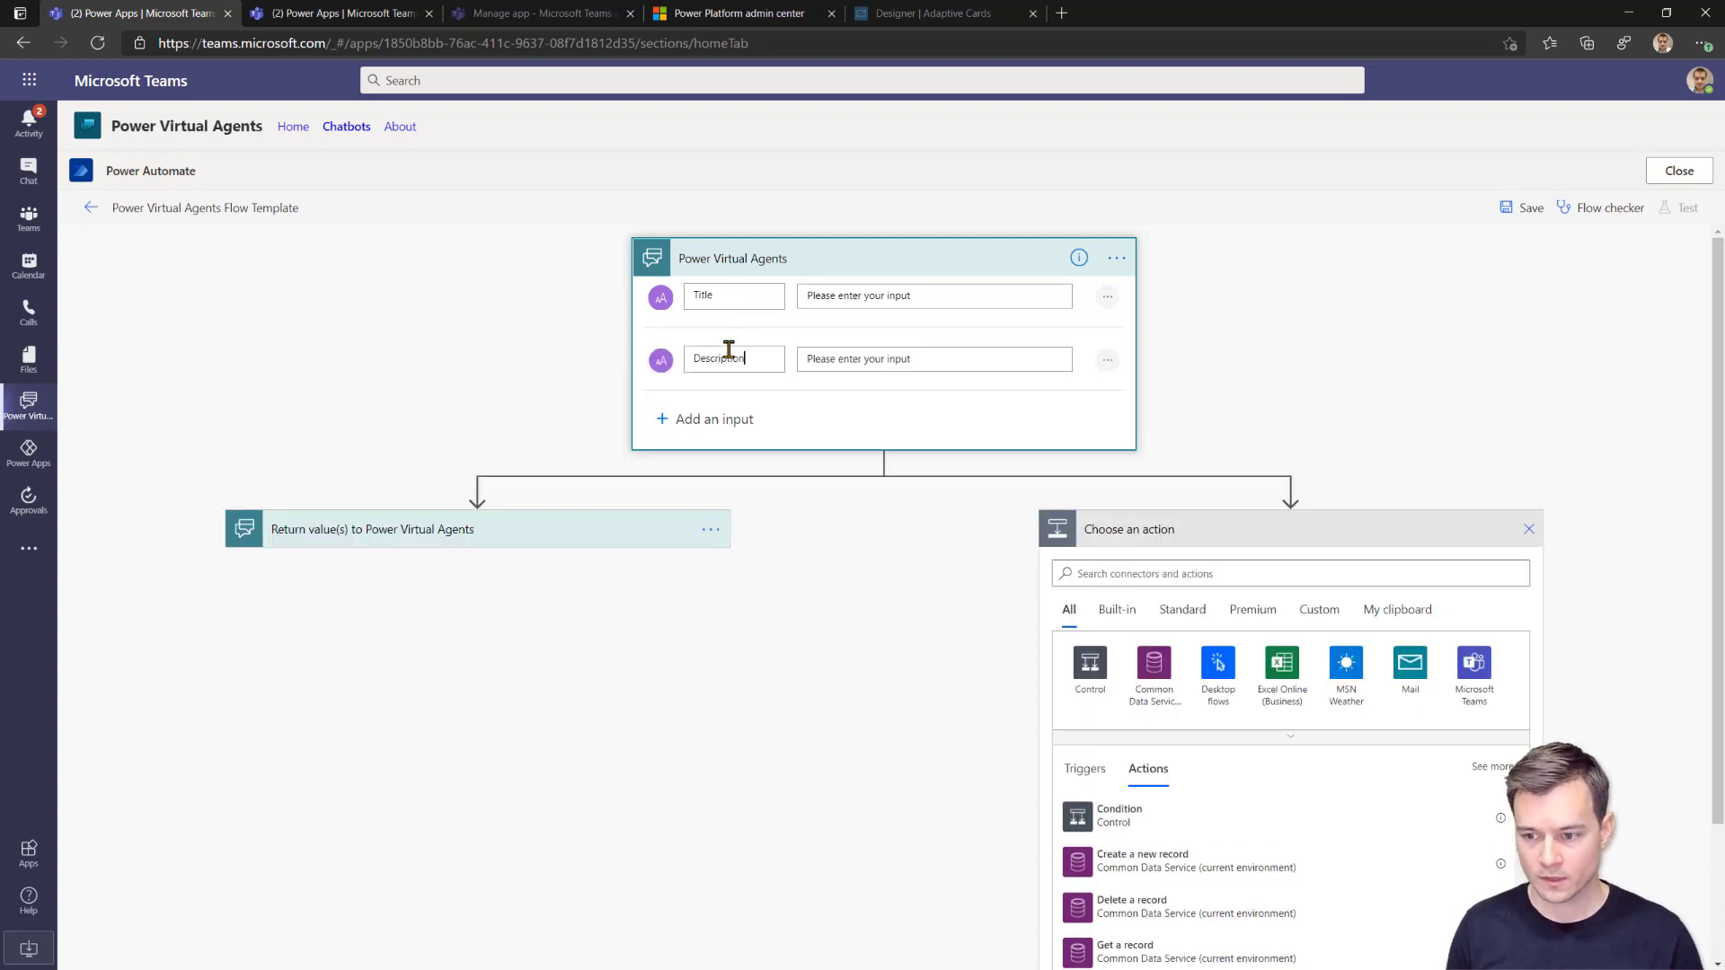
Add two more text inputs to the trigger, named Category and UserID.
{"action": "left_click", "coordinate": [718, 420]}
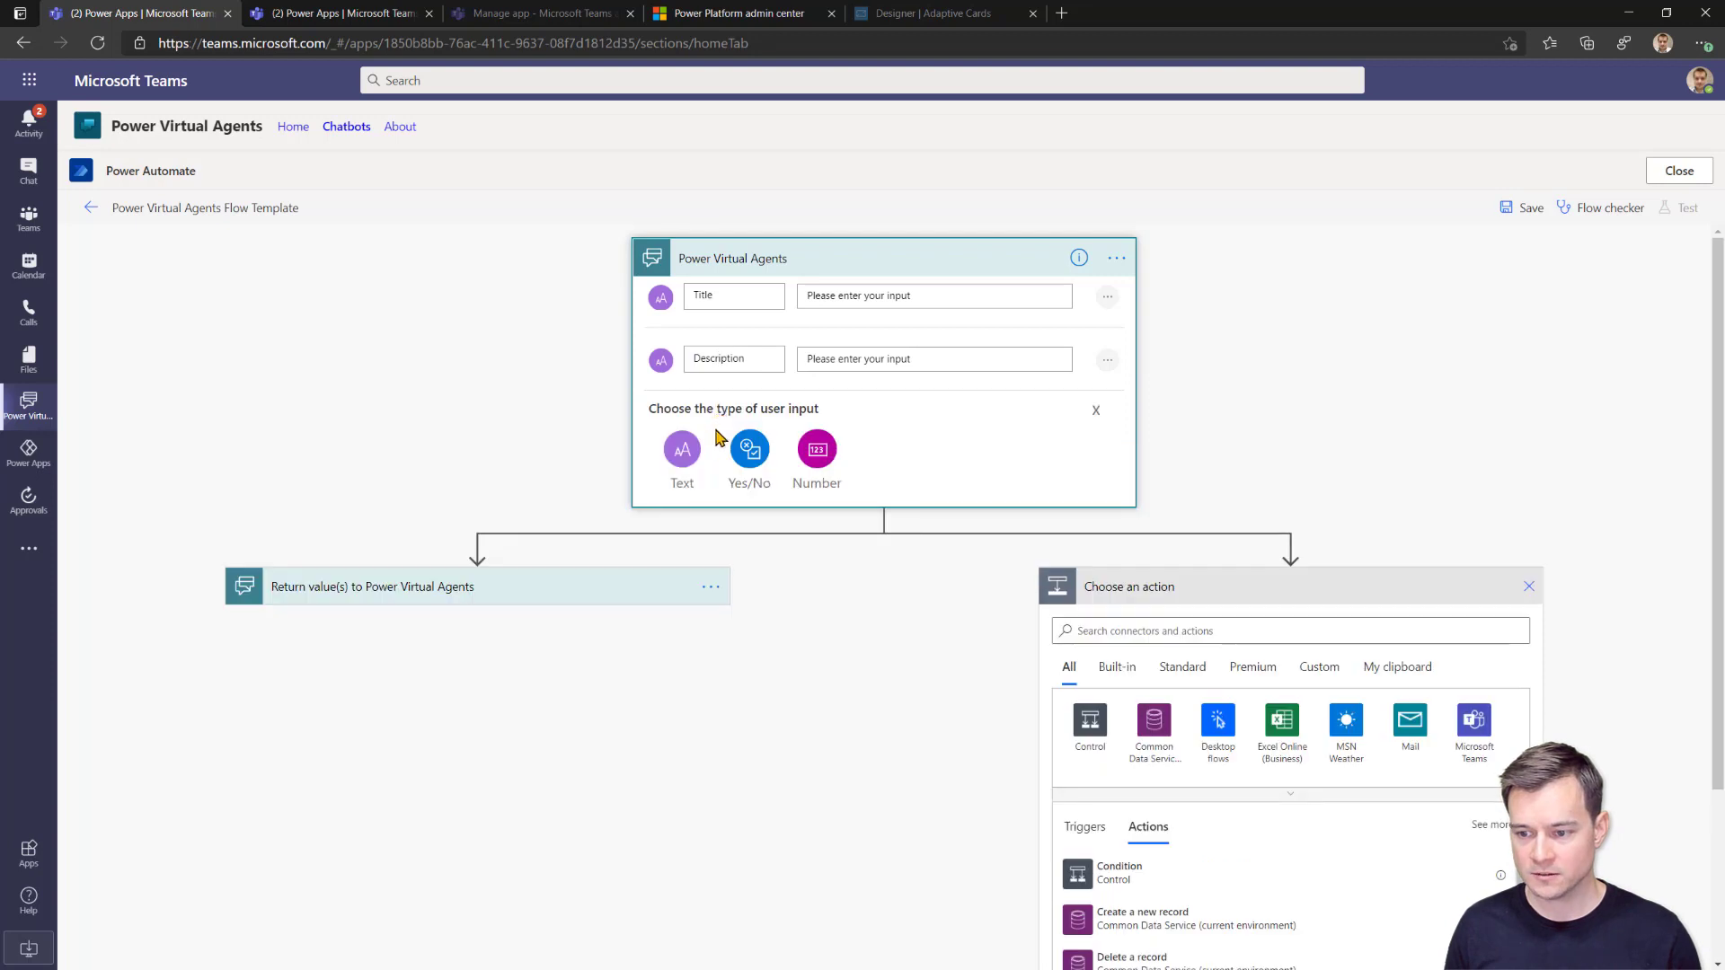
{"action": "left_click", "coordinate": [699, 454]}
{"action": "double_click", "coordinate": [713, 420]}
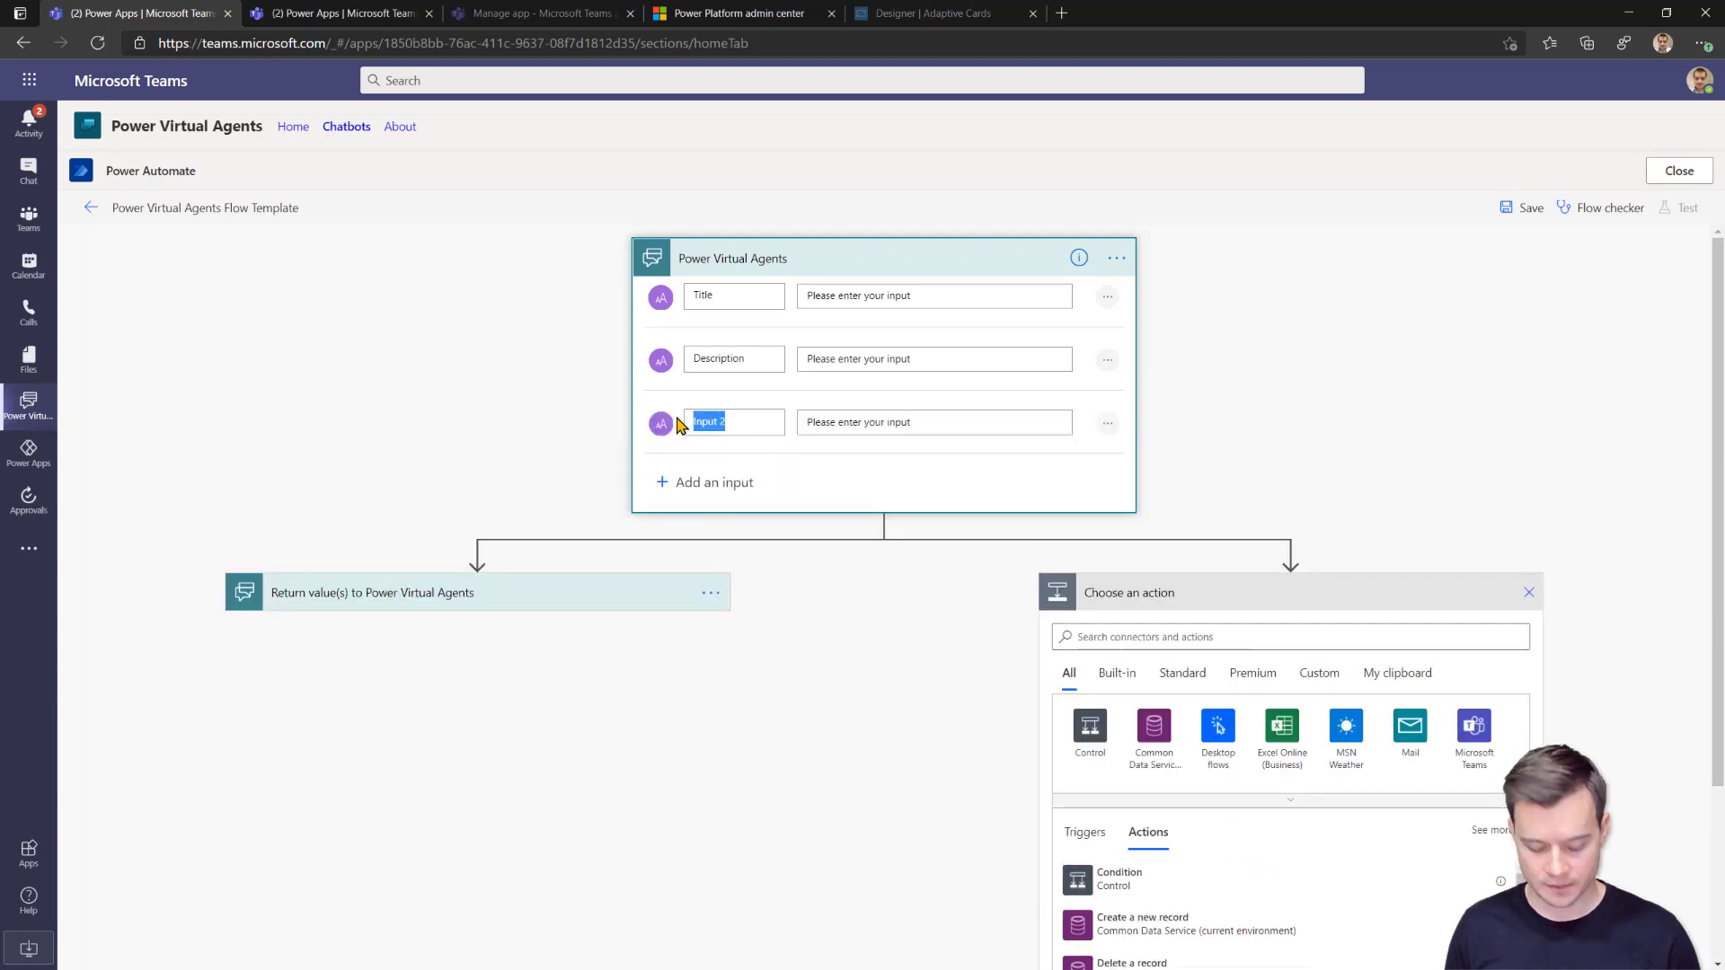
{"action": "type", "text": "Category"}
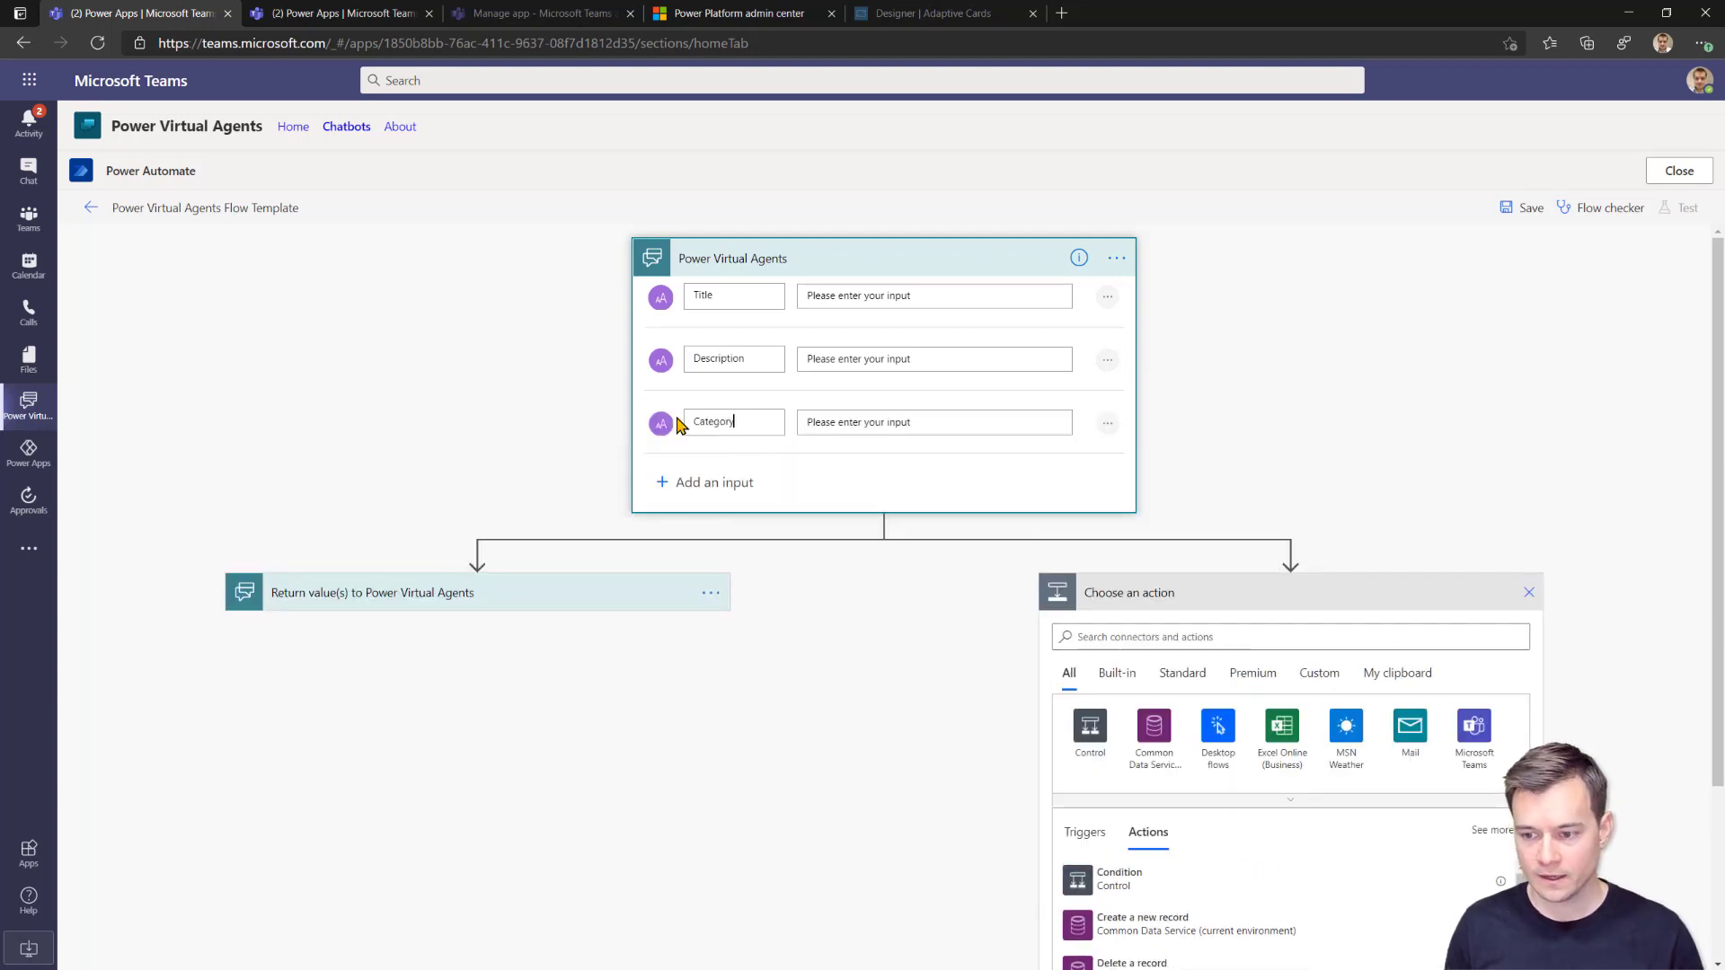
{"action": "left_click", "coordinate": [693, 483]}
{"action": "left_click", "coordinate": [688, 517]}
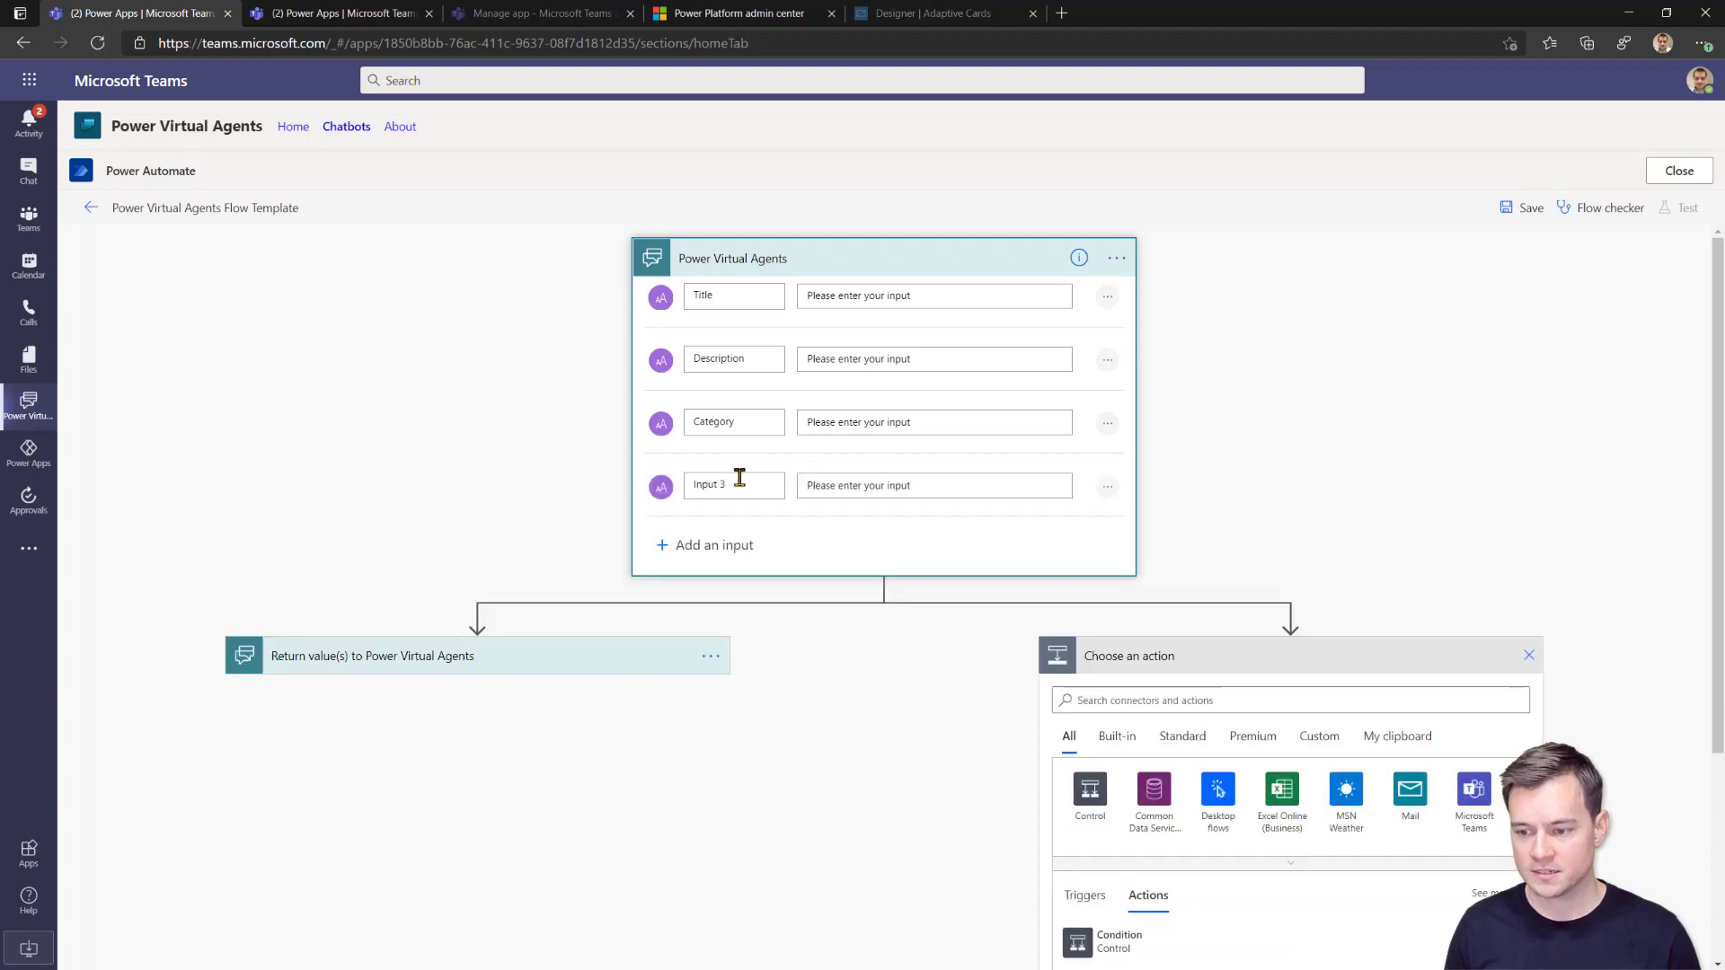
{"action": "double_click", "coordinate": [729, 484]}
{"action": "type", "text": "UserID"}
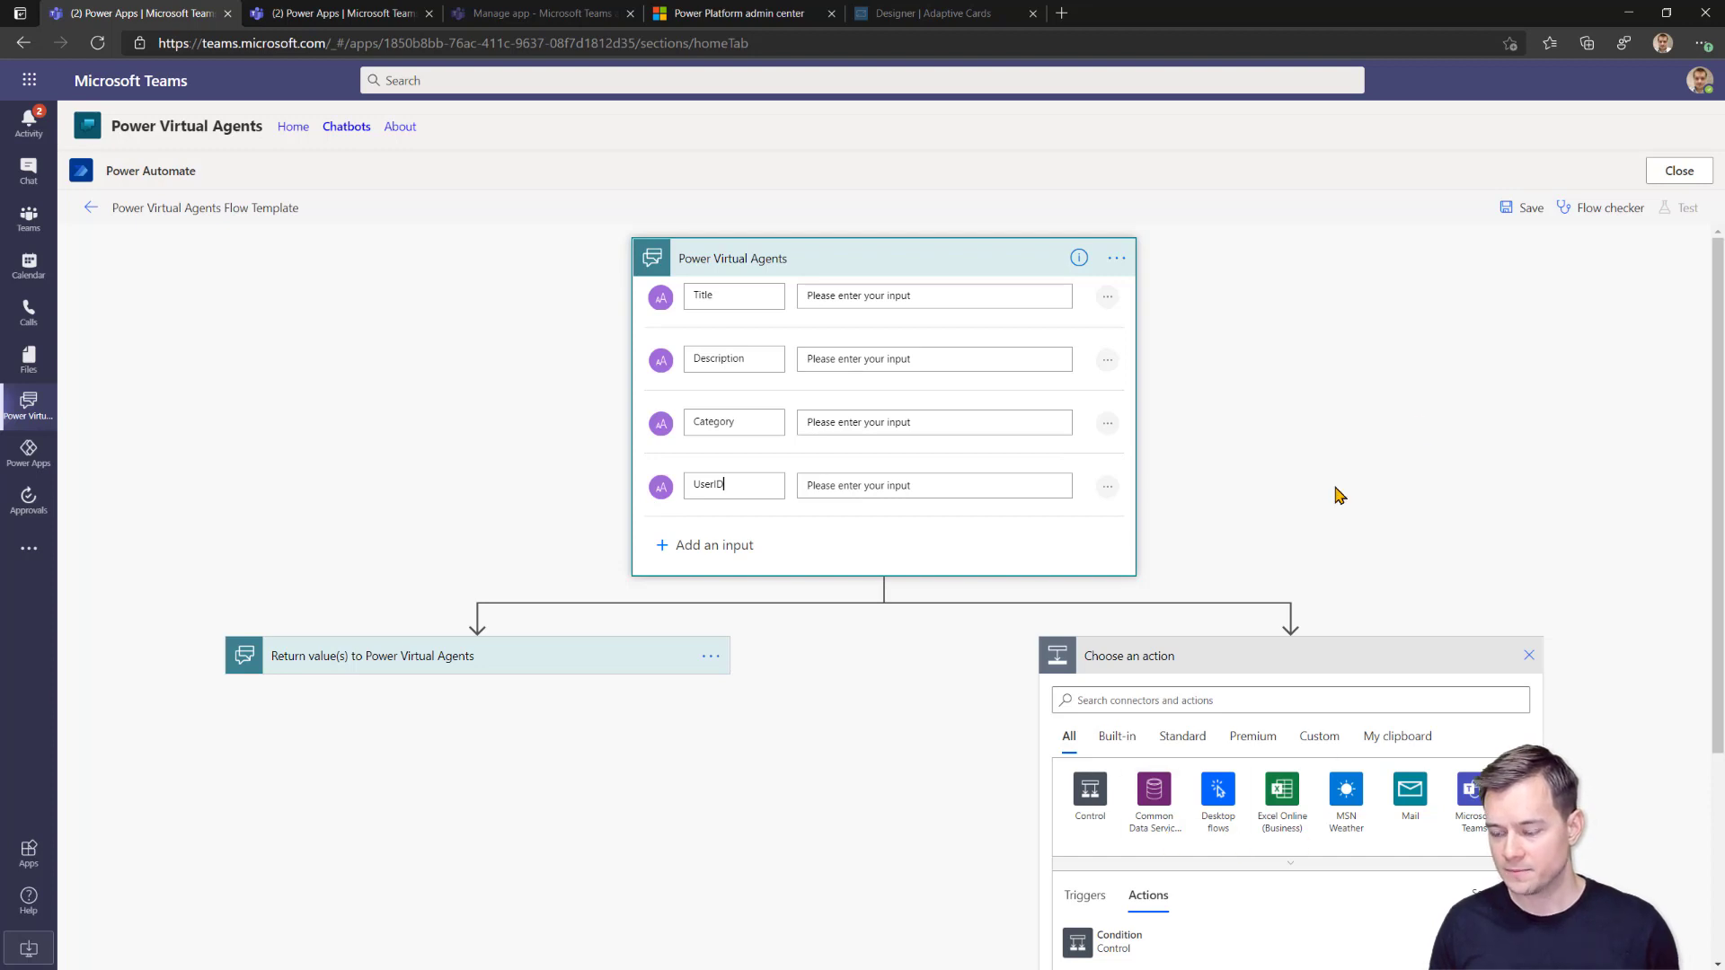
Add a Common Data Service List records action on the parallel branch for the Categories entity, and show its advanced options.
{"action": "scroll", "coordinate": [1436, 393], "scroll_direction": "down", "scroll_amount": 3}
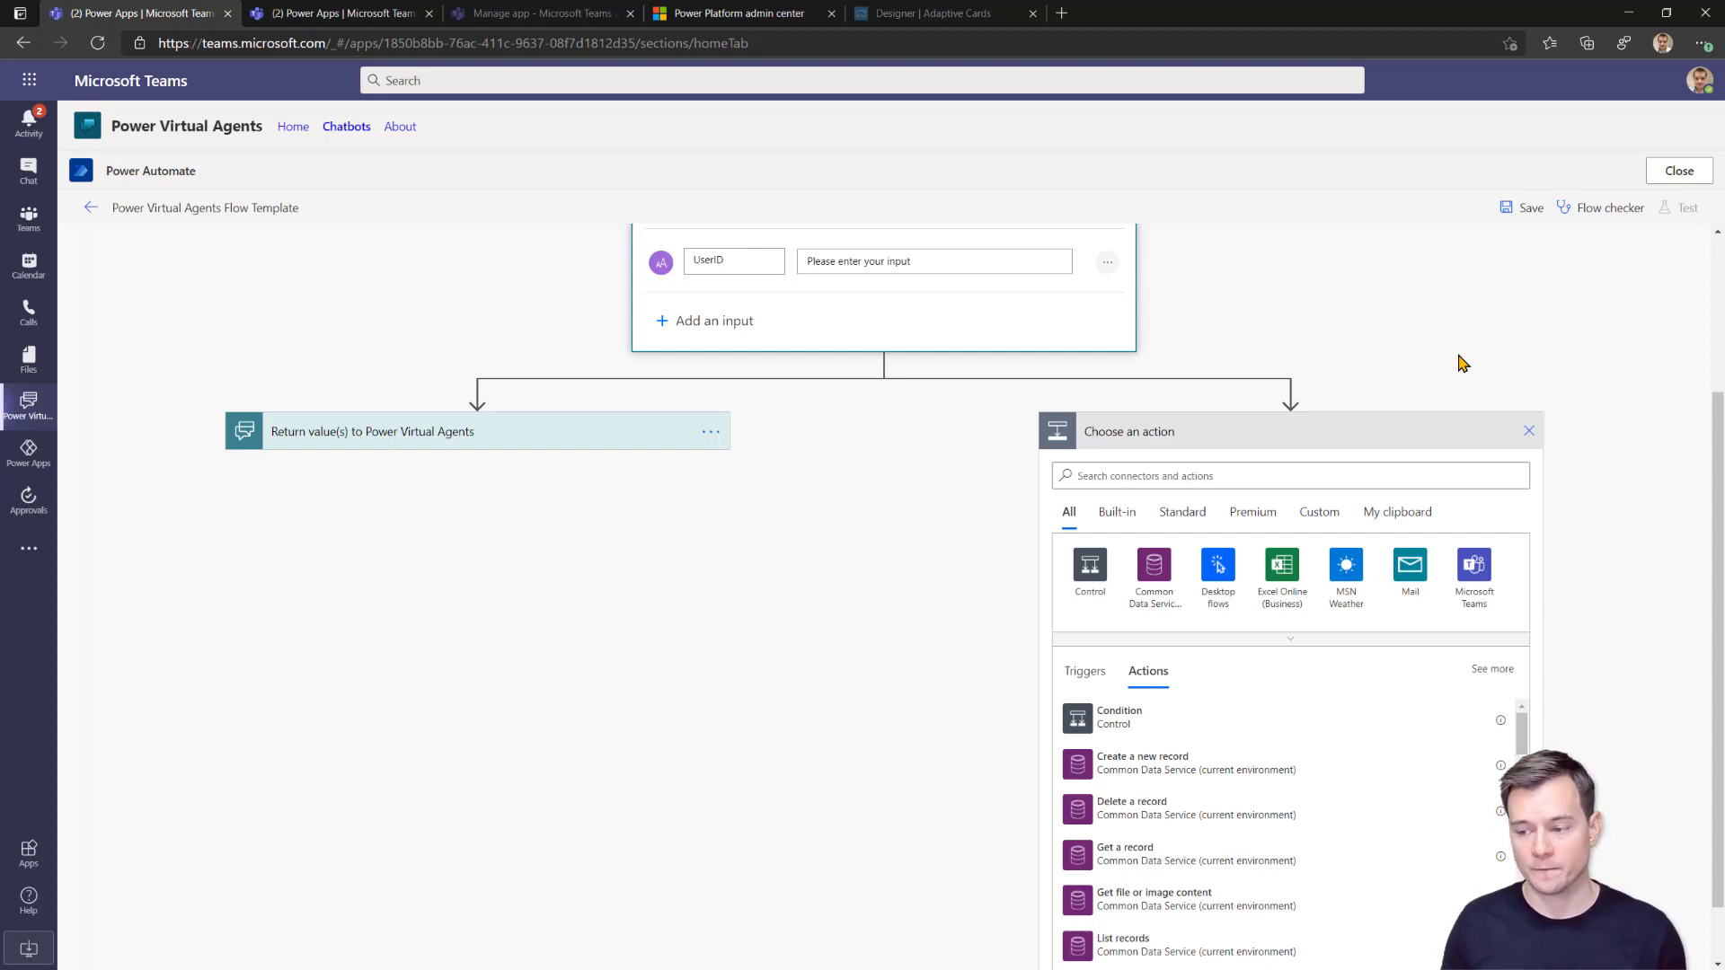
{"action": "left_click", "coordinate": [1150, 593]}
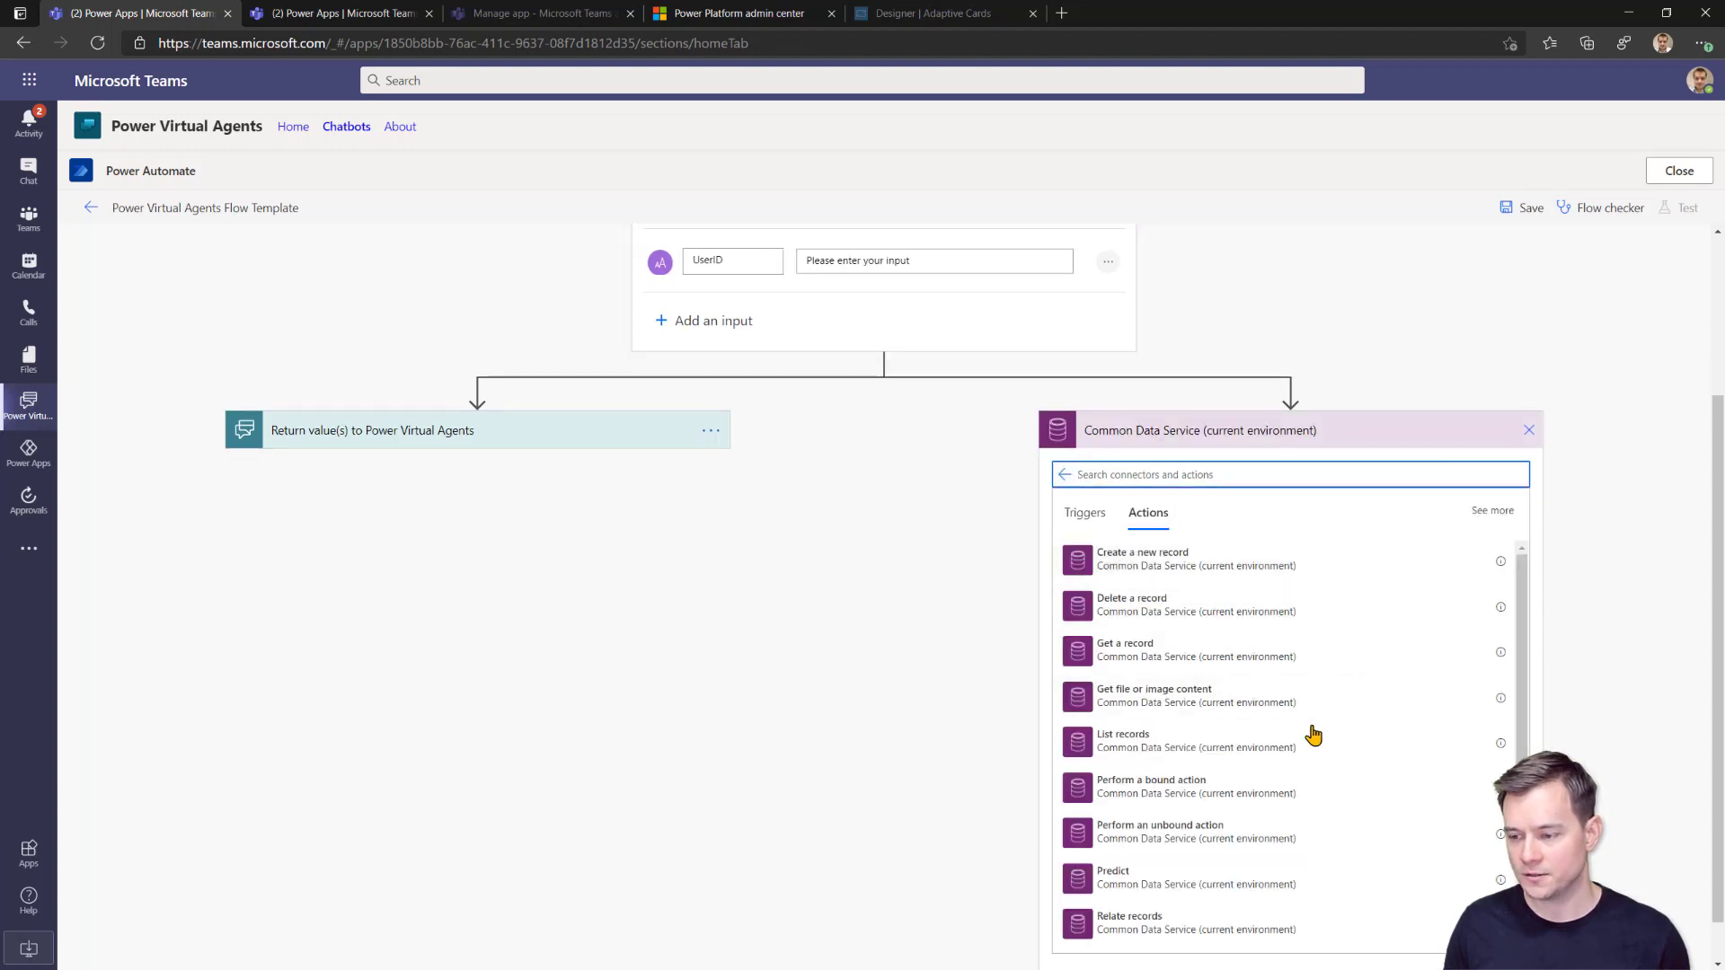
{"action": "left_click", "coordinate": [1177, 755]}
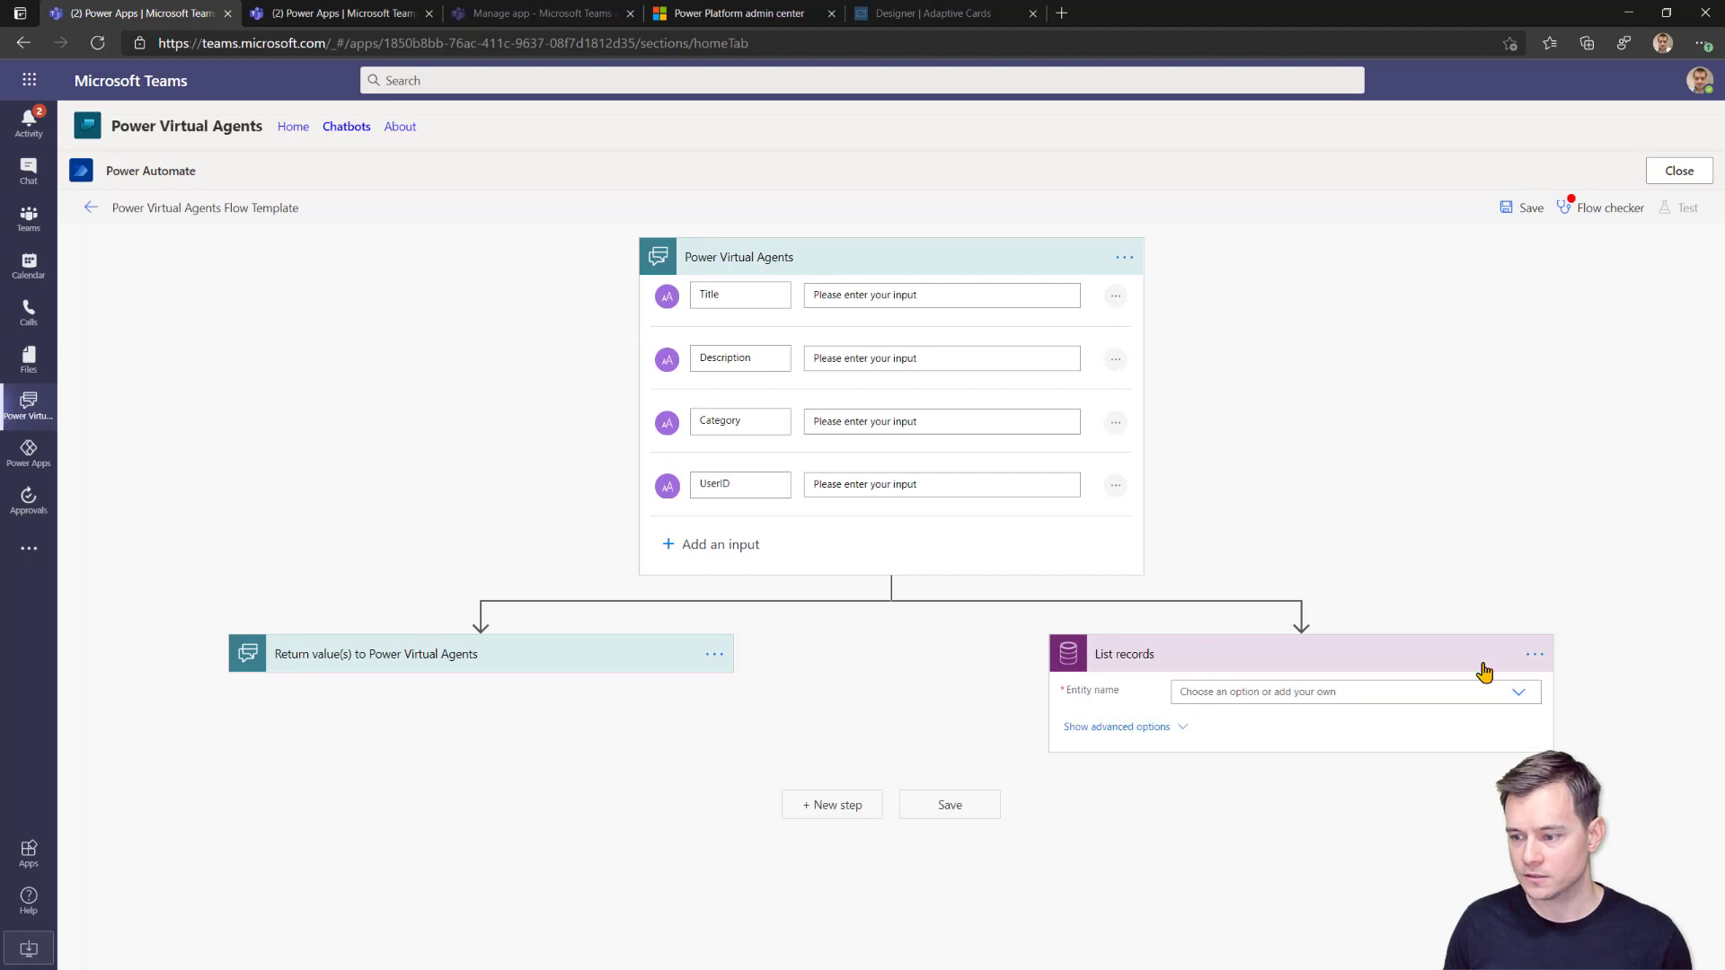
{"action": "left_click", "coordinate": [1521, 698]}
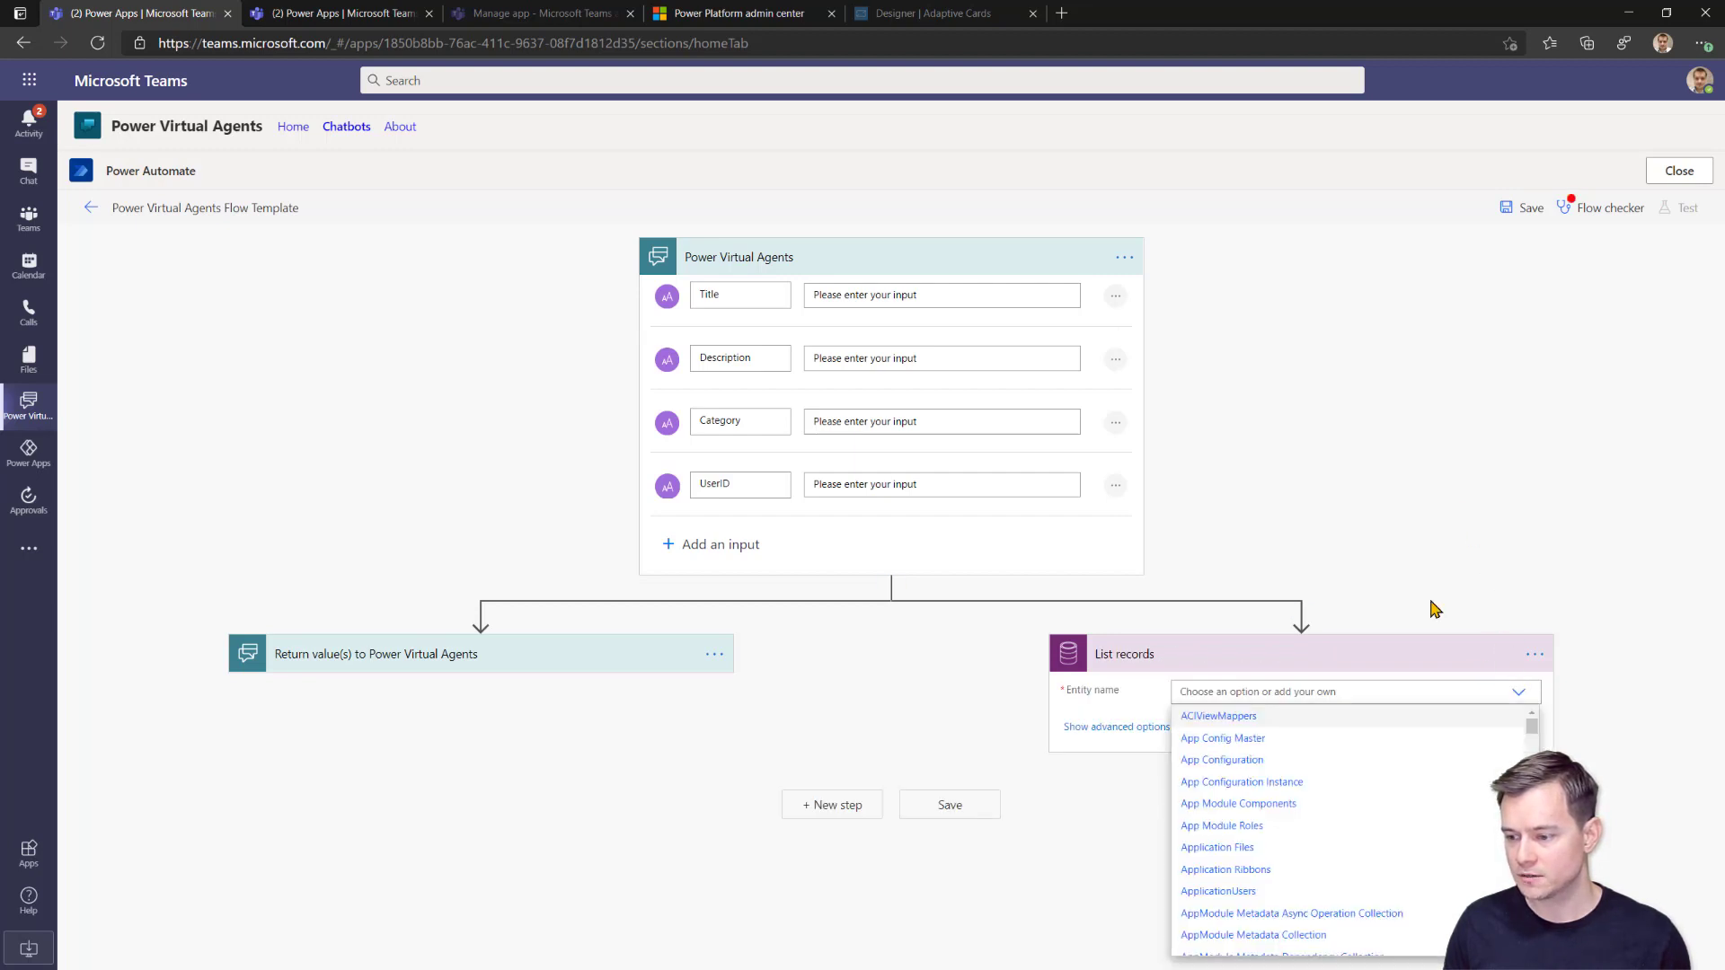
{"action": "scroll", "coordinate": [1318, 881], "scroll_direction": "down", "scroll_amount": 1}
{"action": "scroll", "coordinate": [1317, 882], "scroll_direction": "down", "scroll_amount": 7}
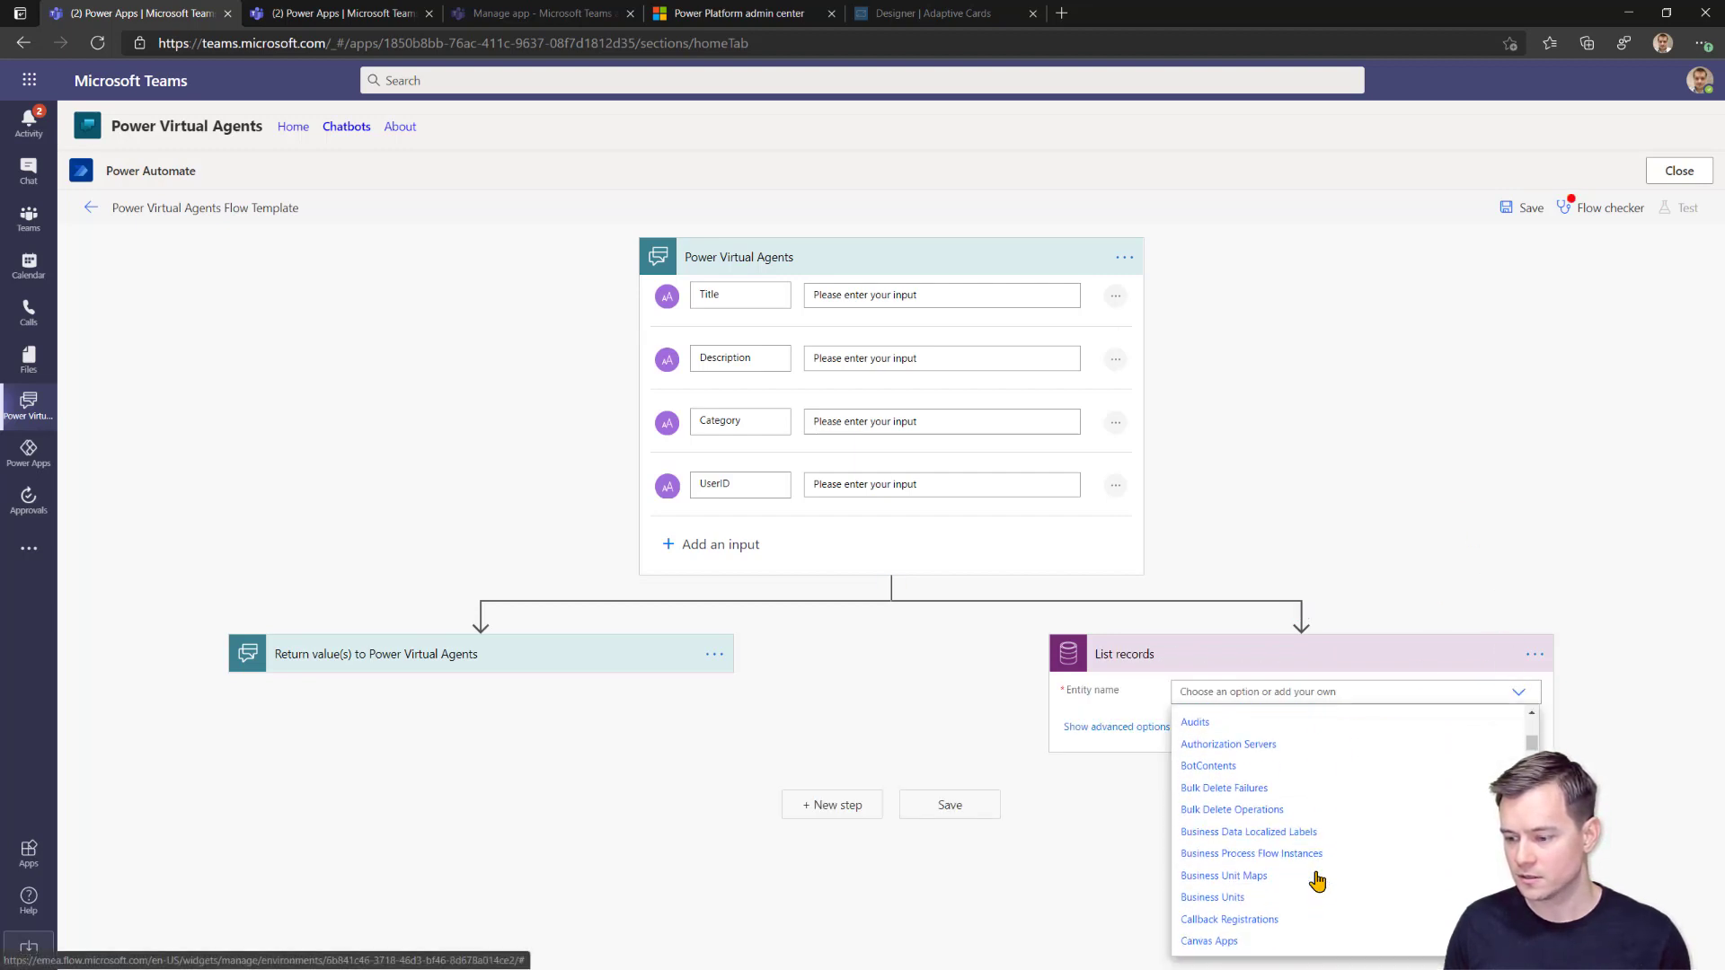
{"action": "scroll", "coordinate": [1249, 890], "scroll_direction": "down", "scroll_amount": 2}
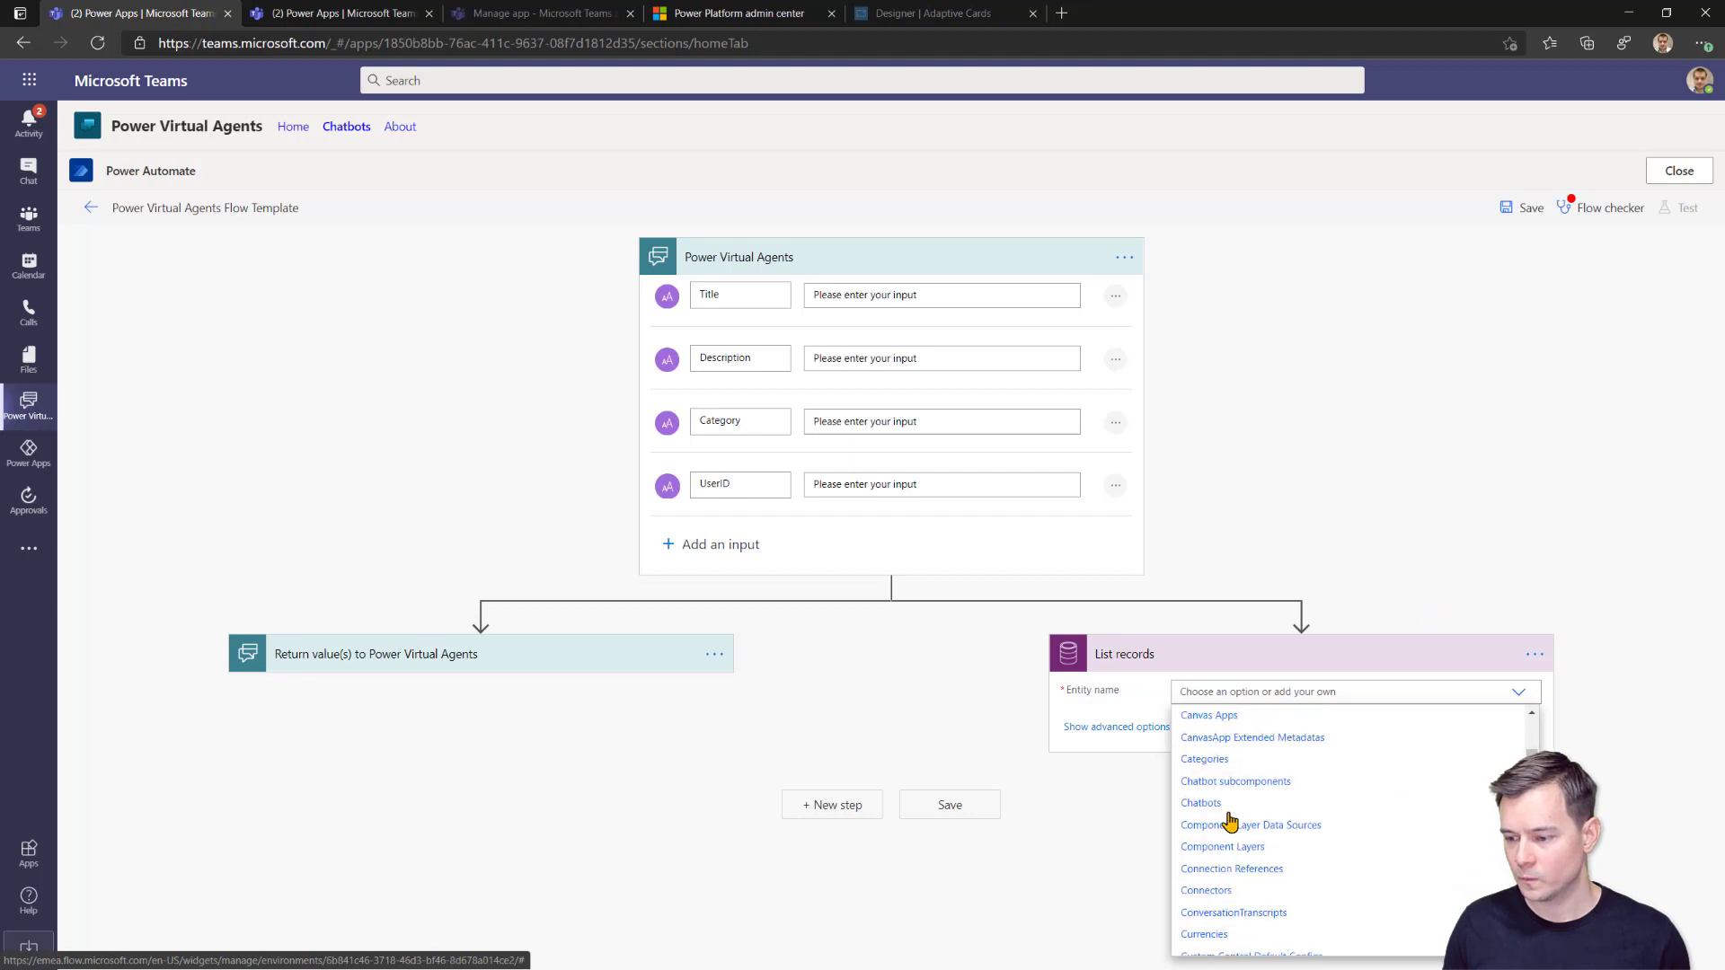
{"action": "left_click", "coordinate": [1217, 764]}
{"action": "left_click", "coordinate": [1160, 730]}
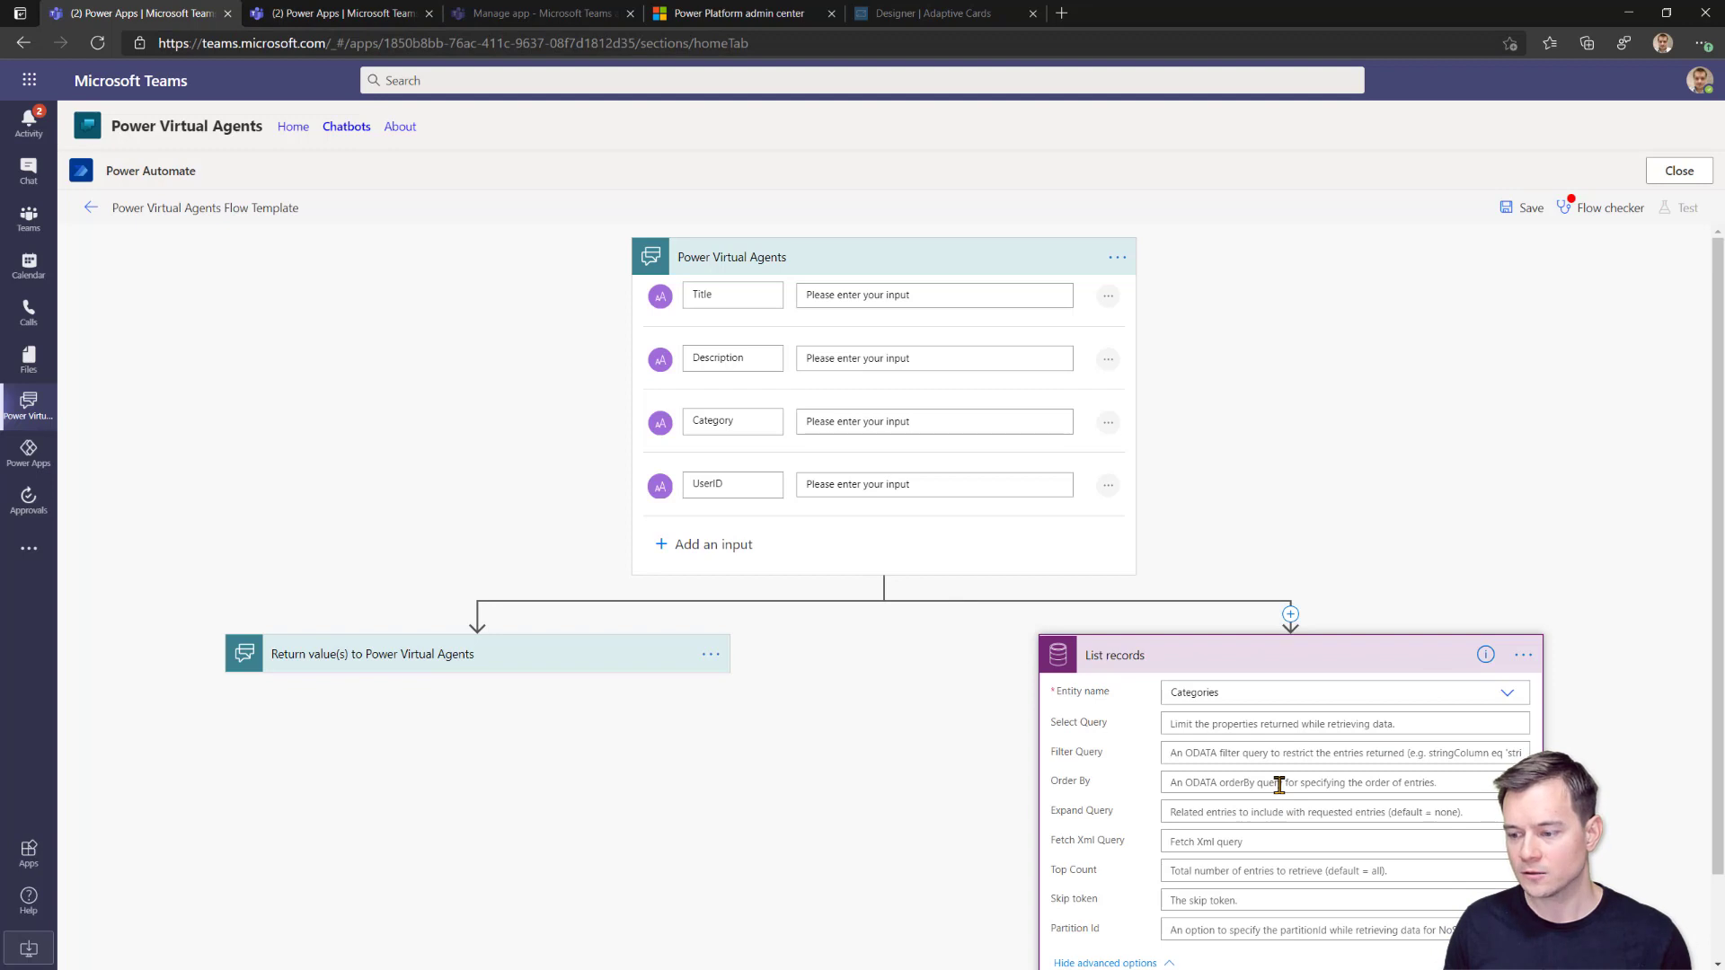
Switch to Power Apps, open the SOC Team's Categories table and copy the Name column's logical name, cr157_name.
{"action": "left_click", "coordinate": [404, 13]}
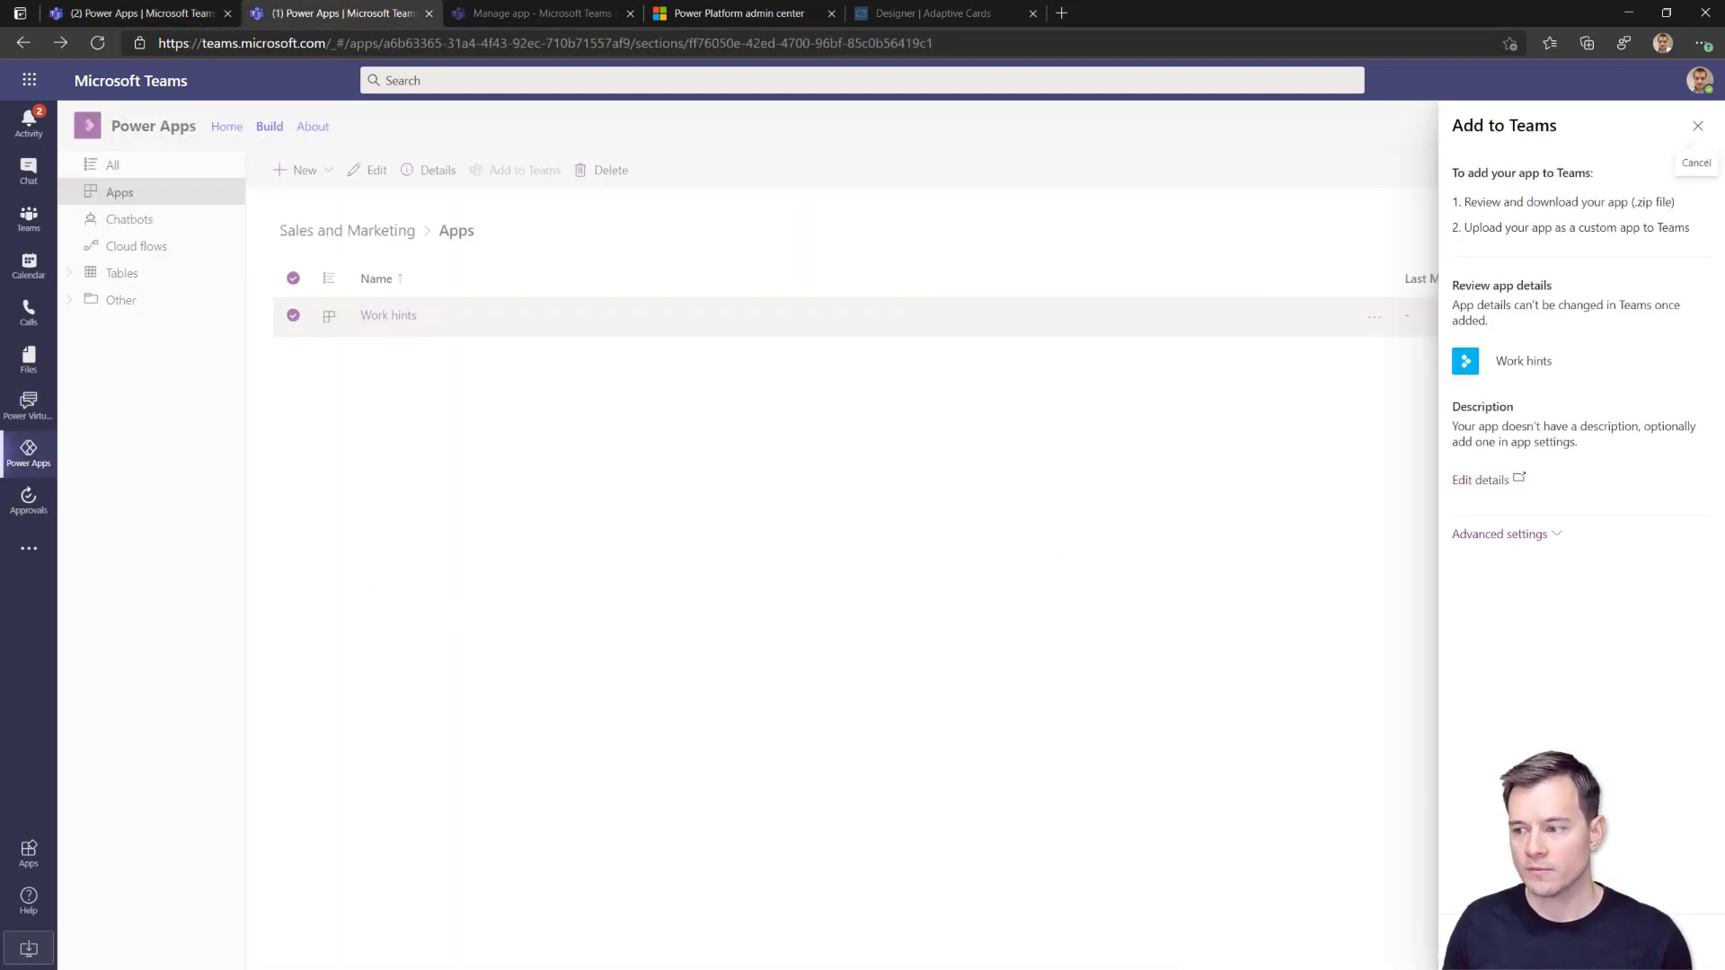
{"action": "left_click", "coordinate": [1698, 126]}
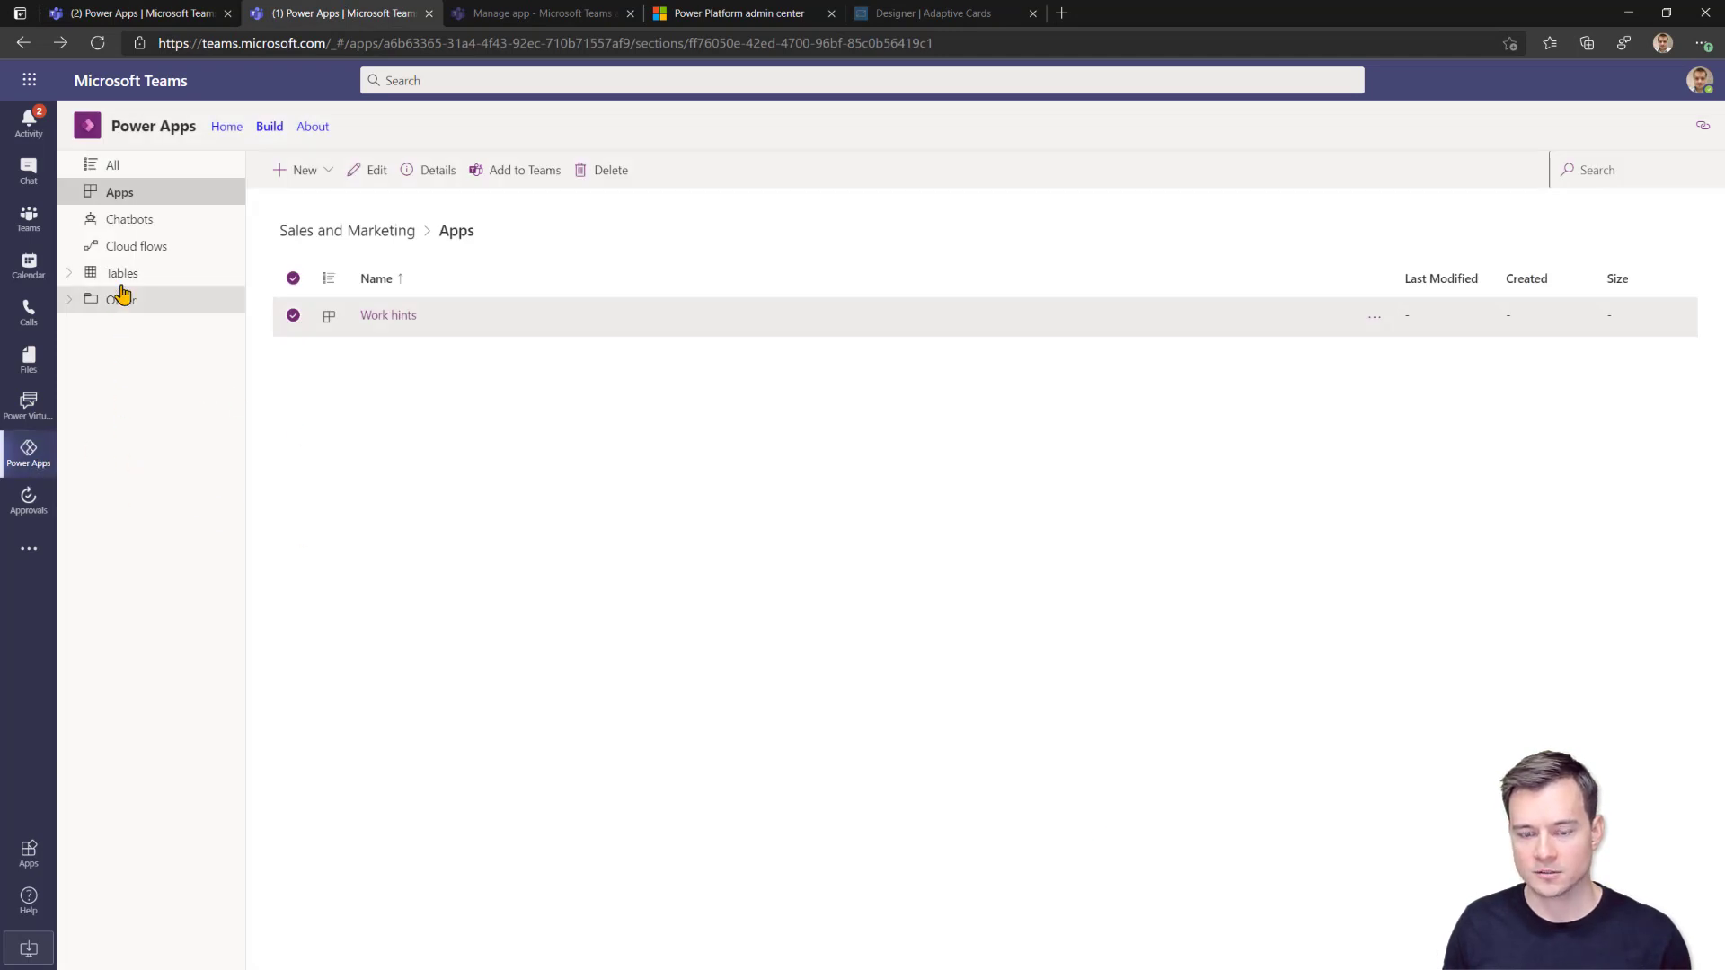
{"action": "left_click", "coordinate": [113, 175]}
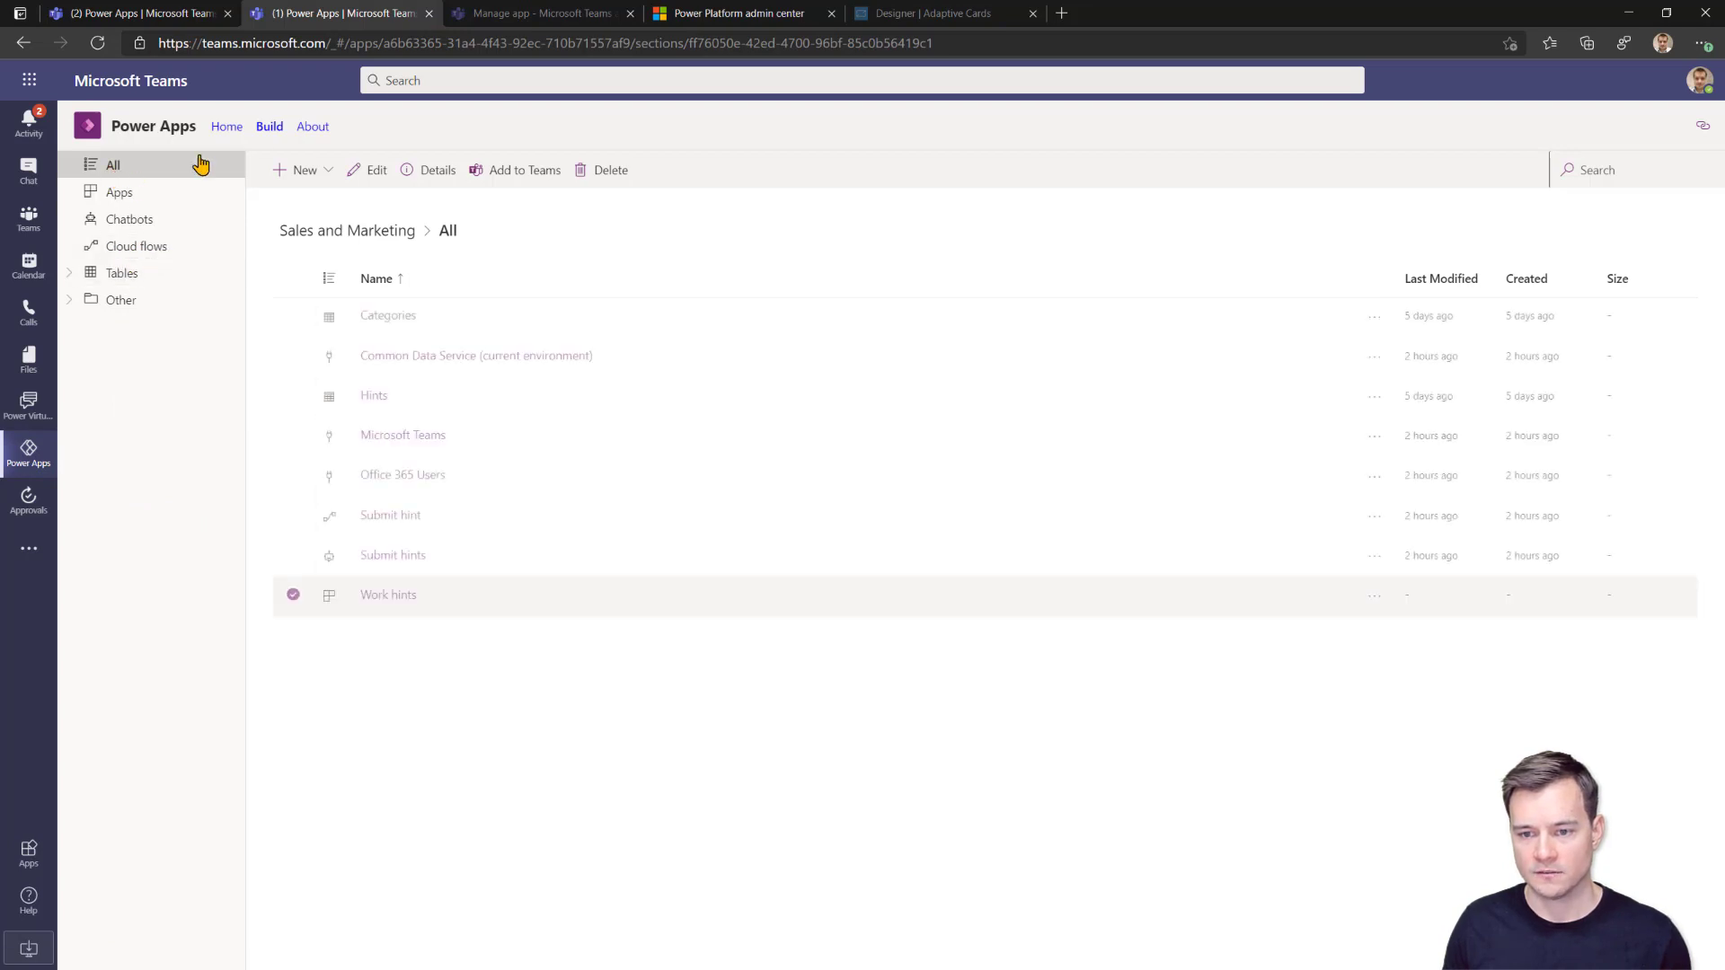
{"action": "left_click", "coordinate": [229, 128]}
{"action": "left_click", "coordinate": [270, 128]}
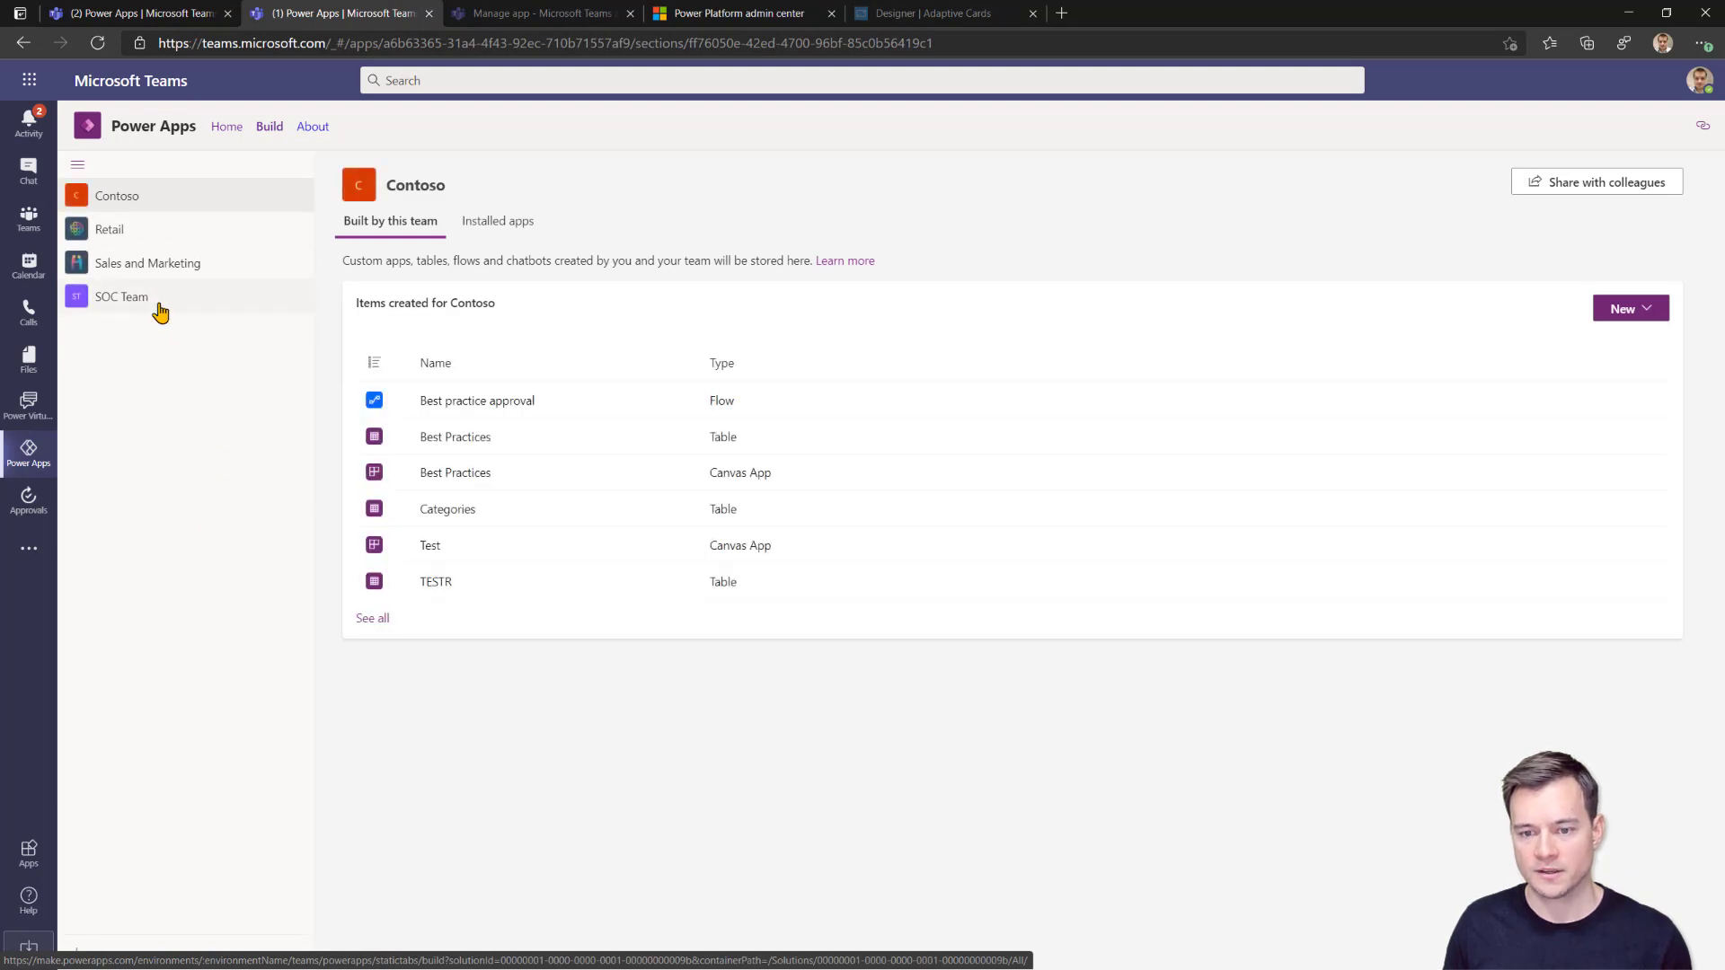
{"action": "left_click", "coordinate": [124, 280]}
{"action": "left_click", "coordinate": [126, 295]}
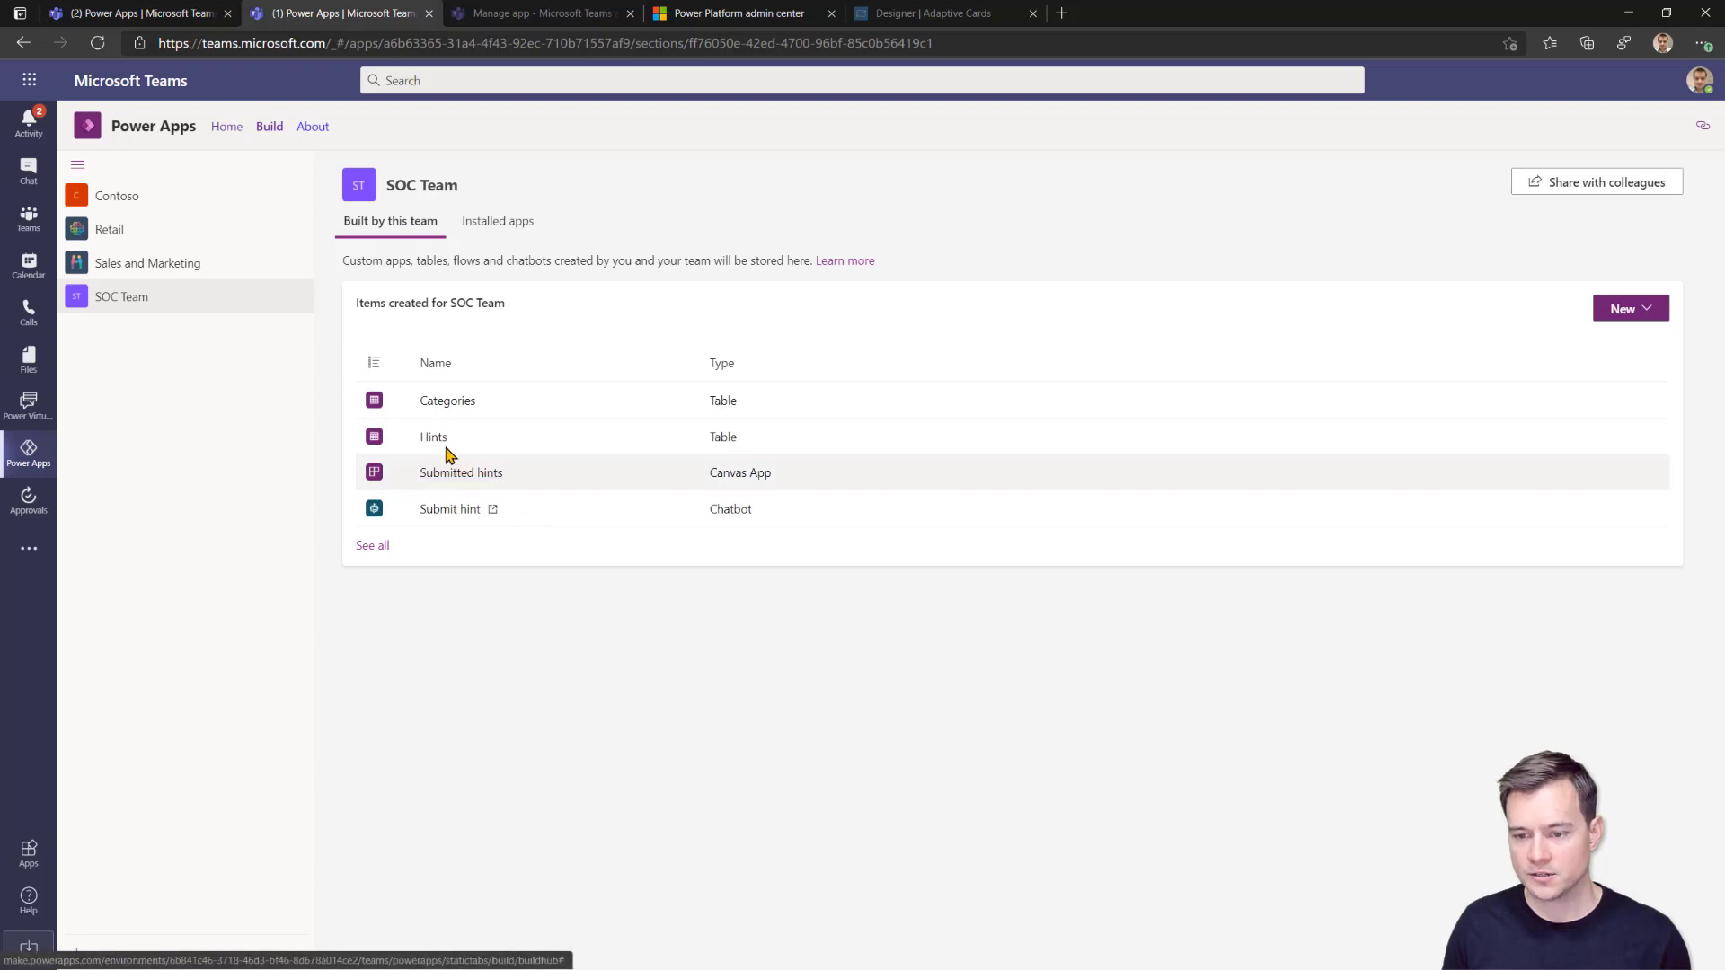
{"action": "left_click", "coordinate": [442, 406]}
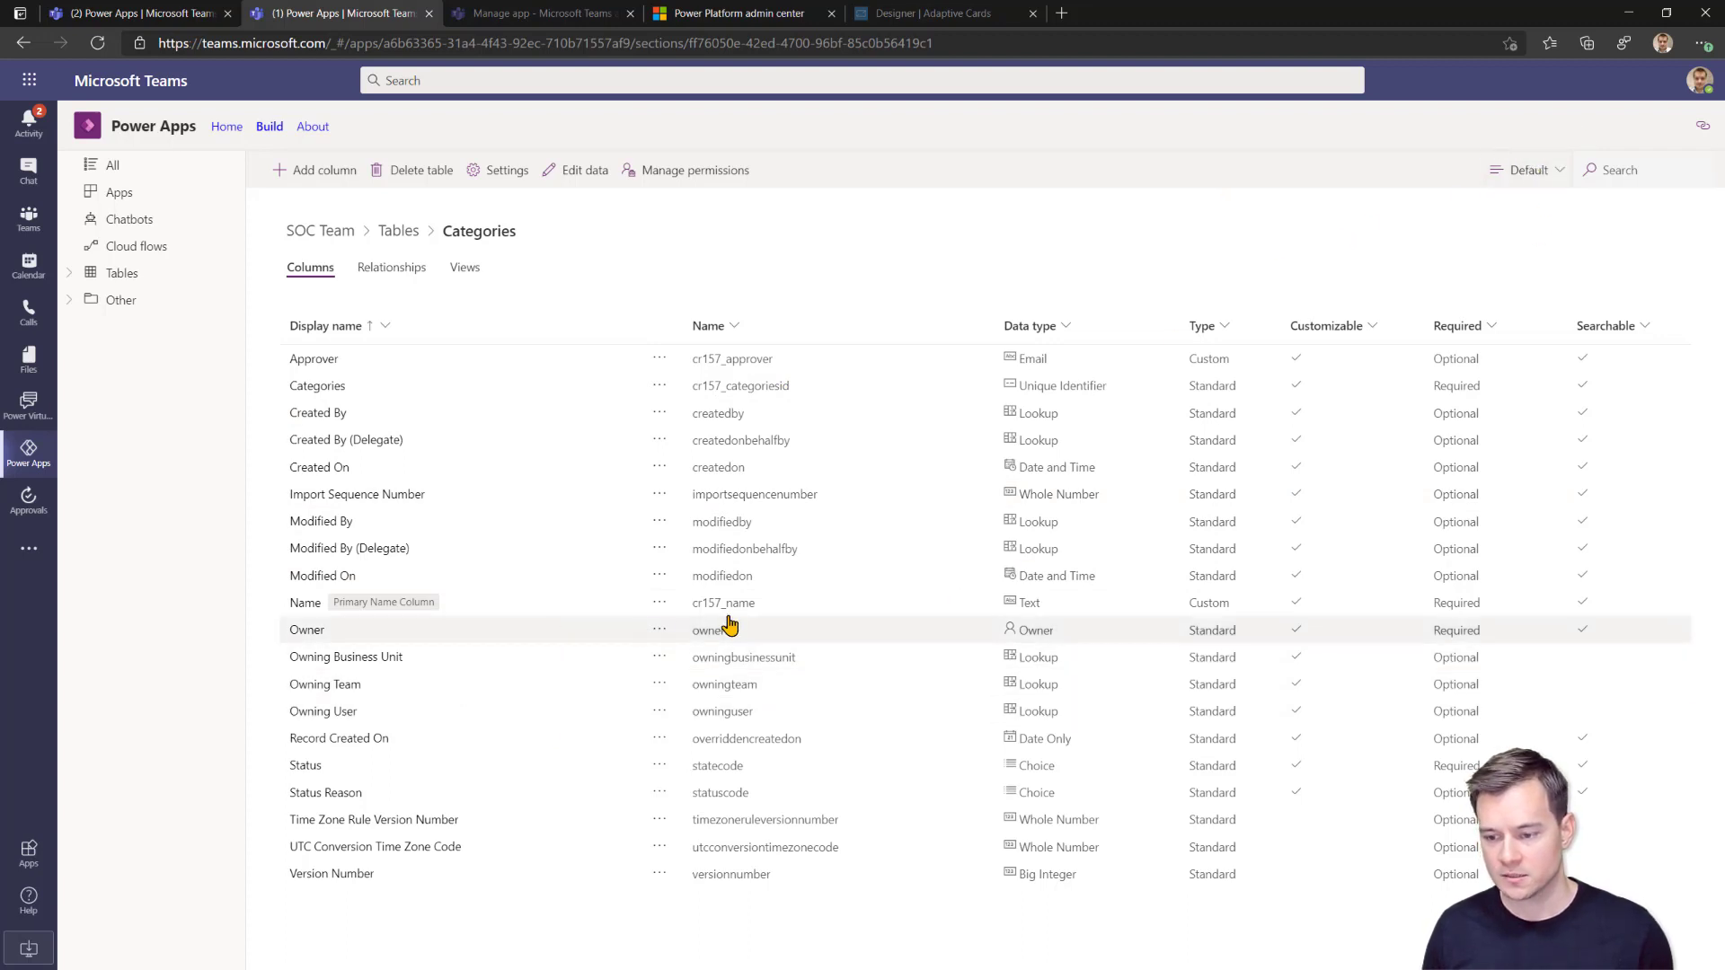
{"action": "left_click_drag", "start_coordinate": [753, 605], "coordinate": [690, 611]}
{"action": "key", "text": "ctrl+c"}
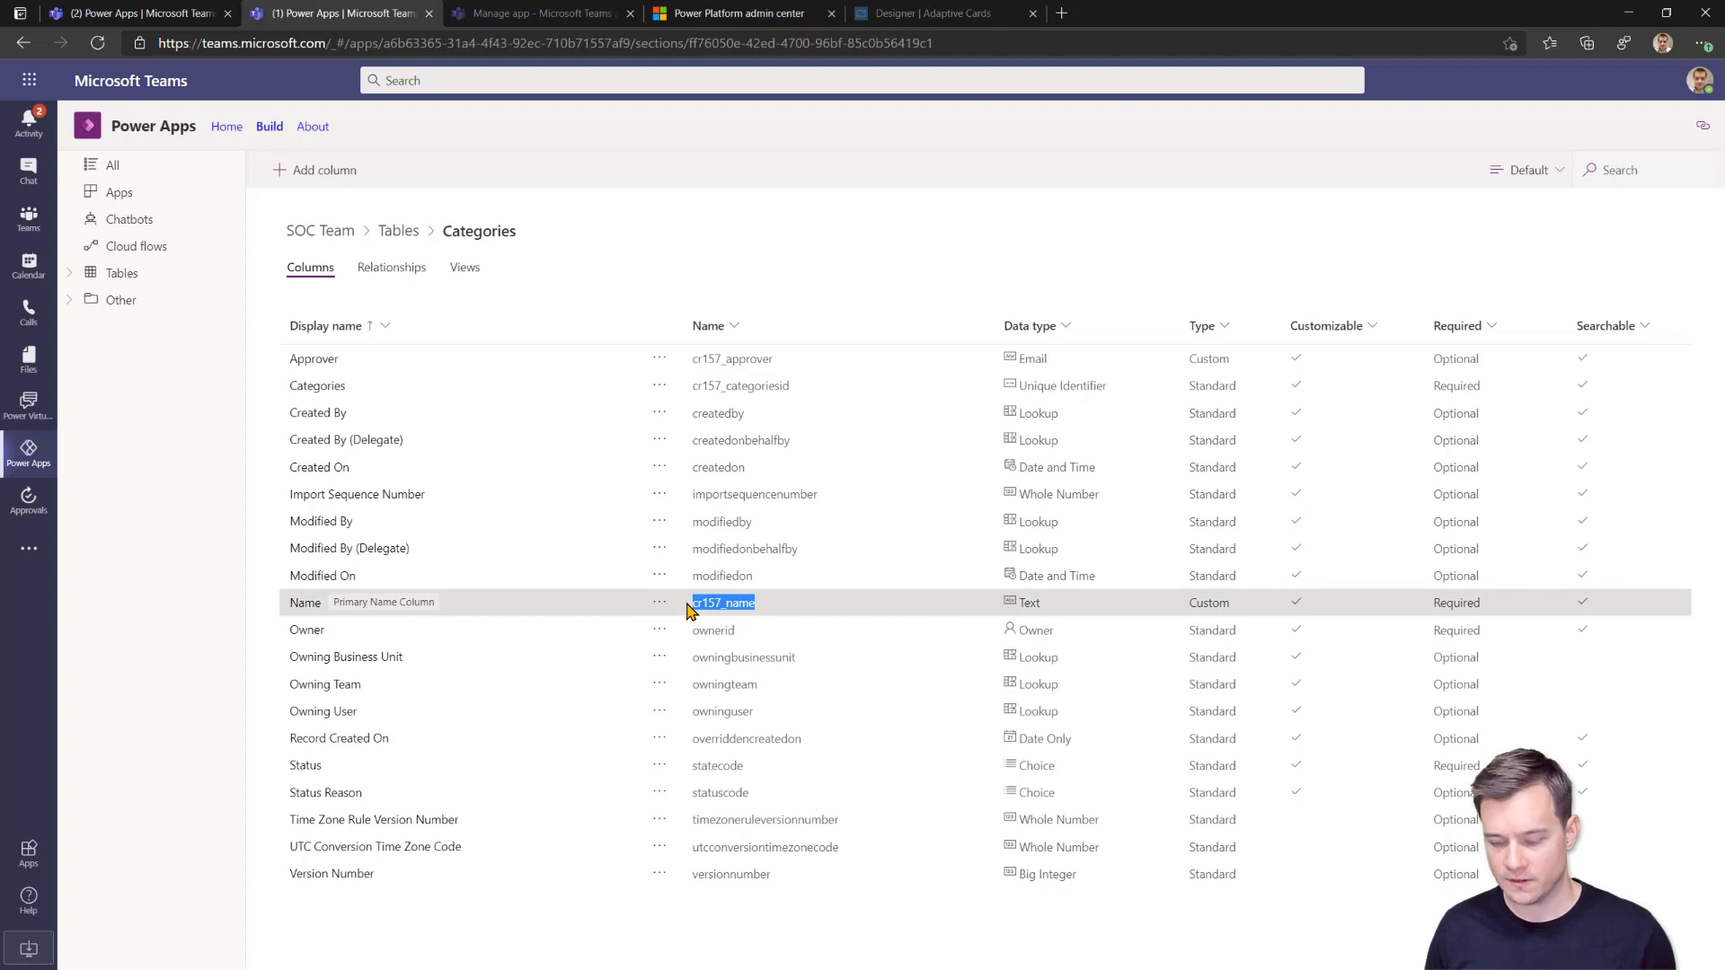
Return to the flow and set the List records filter query to cr157_name eq '', with the trigger's Category value inside the quotes.
{"action": "left_click", "coordinate": [144, 13]}
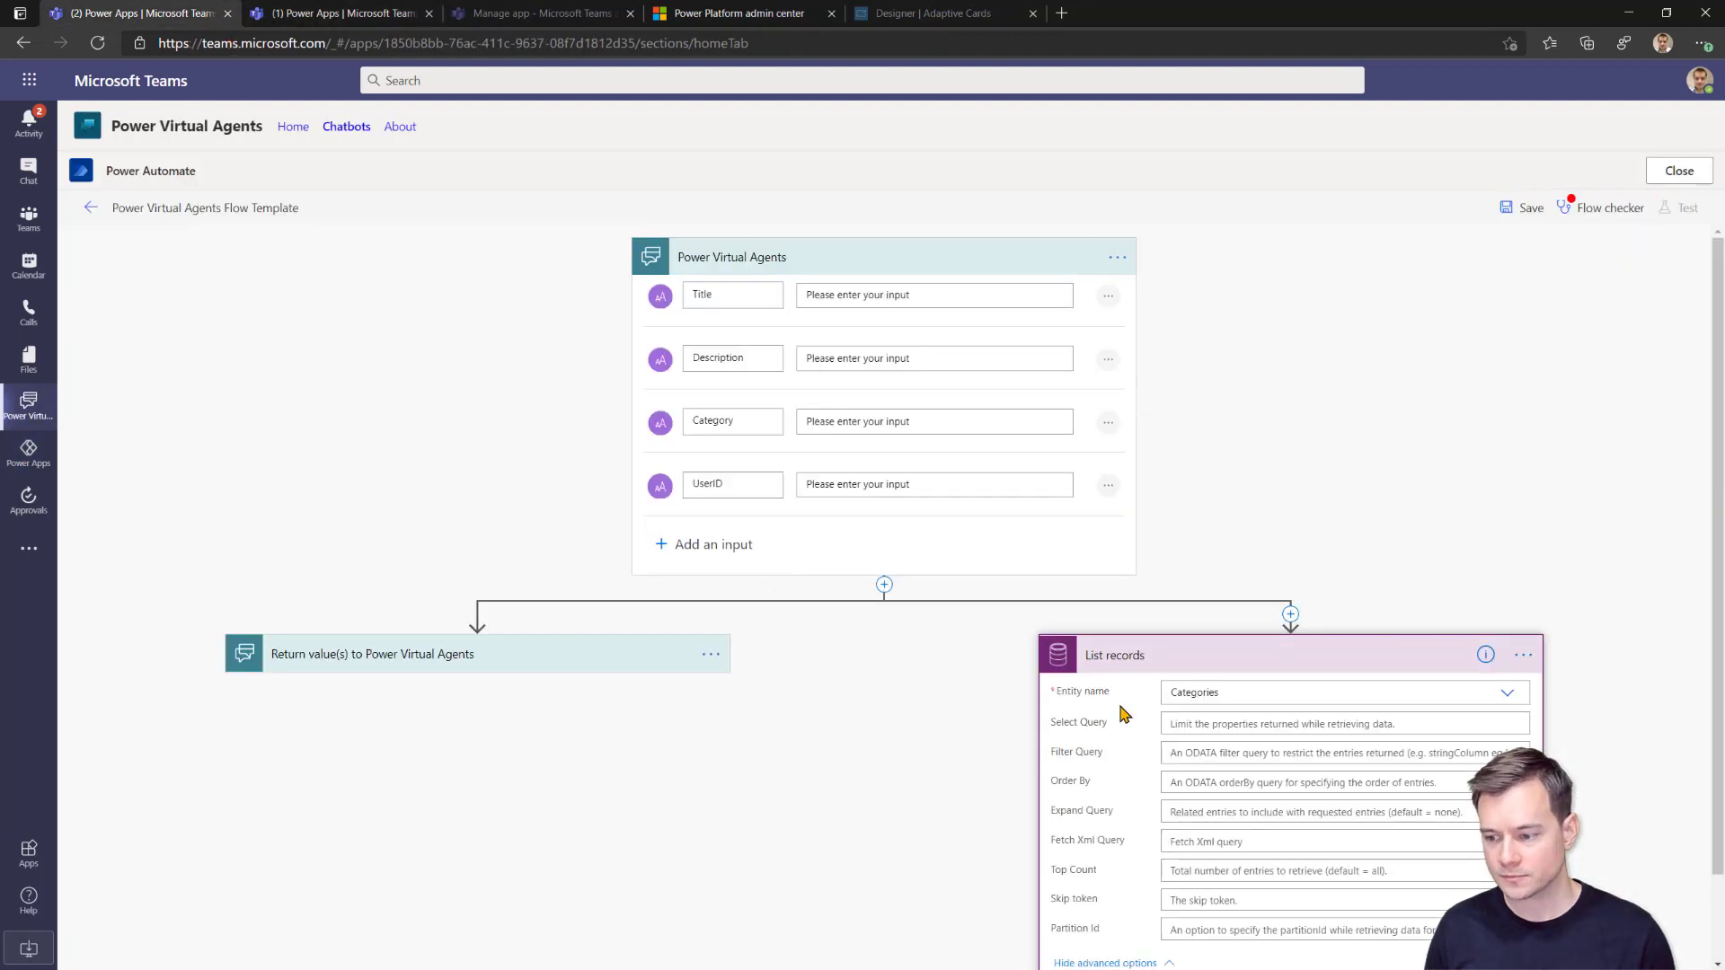
{"action": "left_click", "coordinate": [1247, 757]}
{"action": "key", "text": "ctrl+v"}
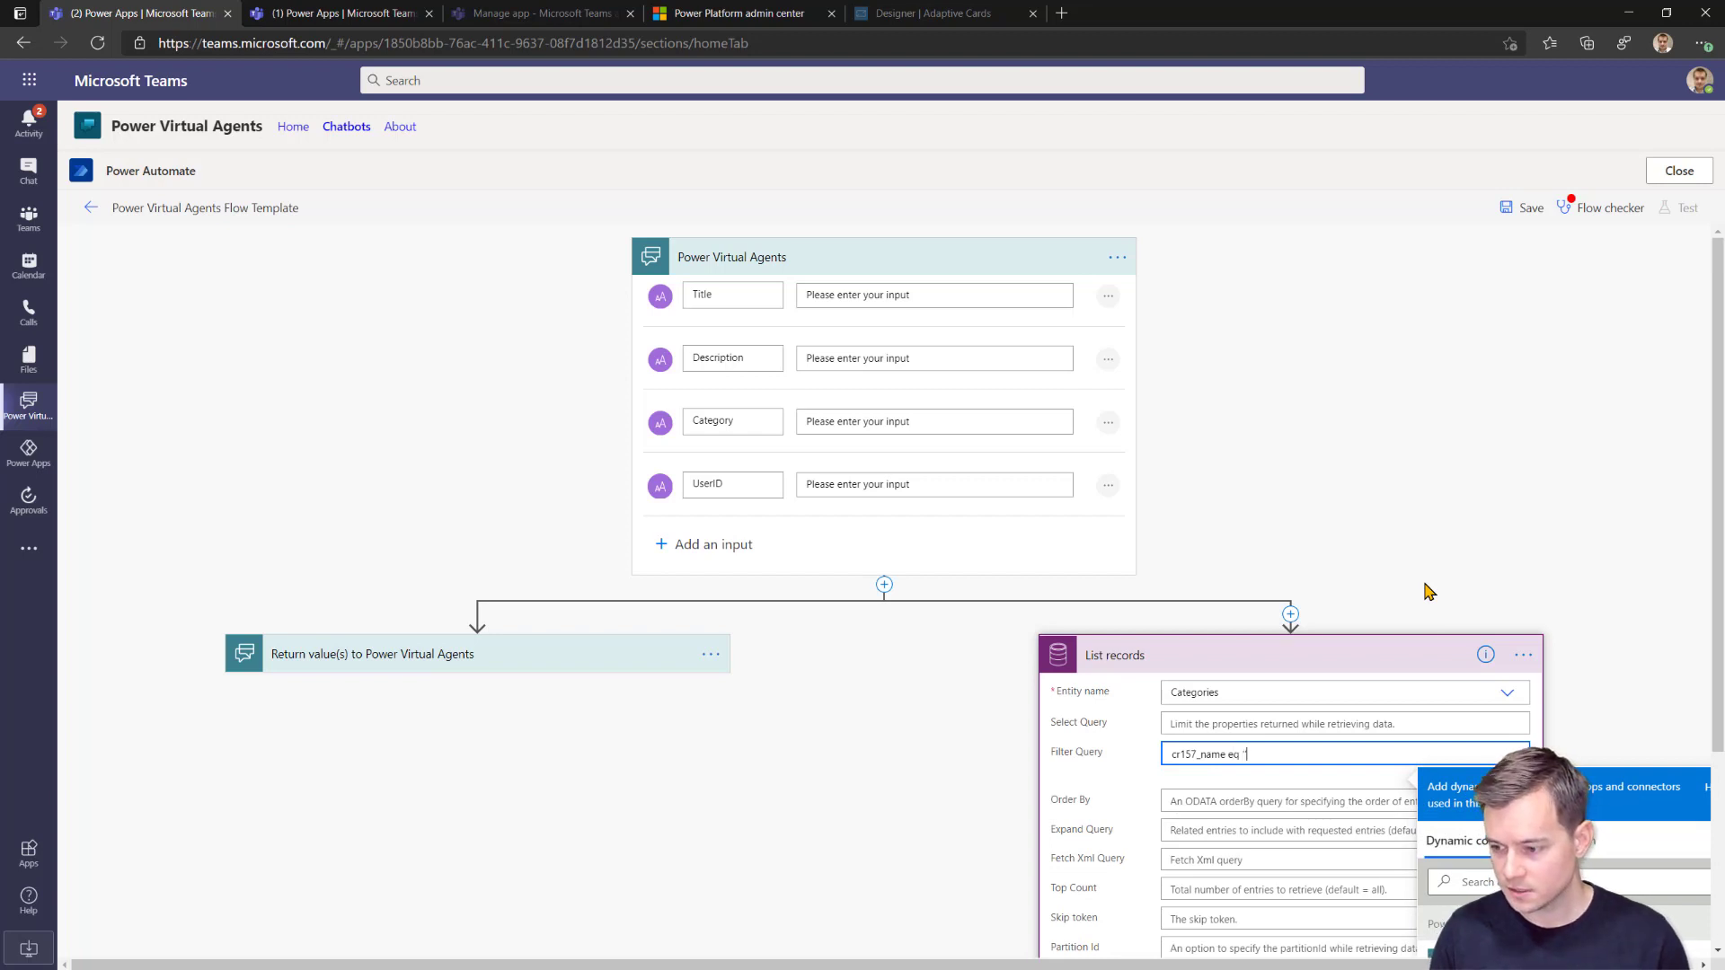
{"action": "type", "text": "eq ''"}
{"action": "scroll", "coordinate": [1581, 431], "scroll_direction": "down", "scroll_amount": 3}
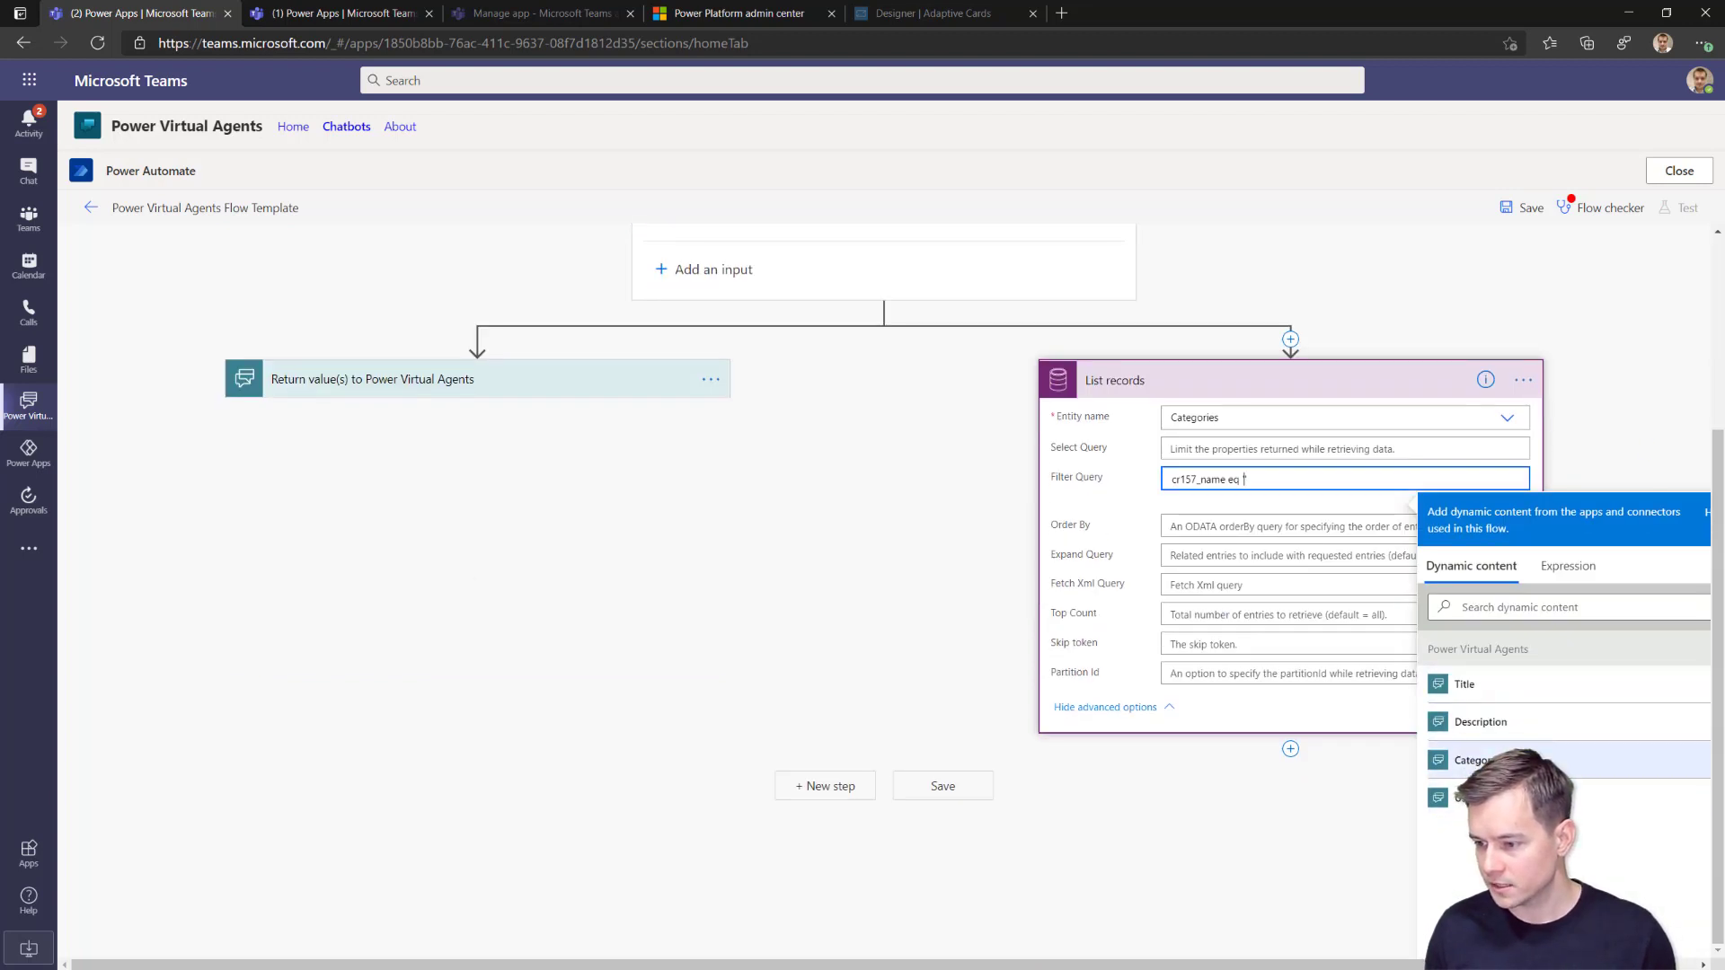
{"action": "left_click", "coordinate": [1474, 760]}
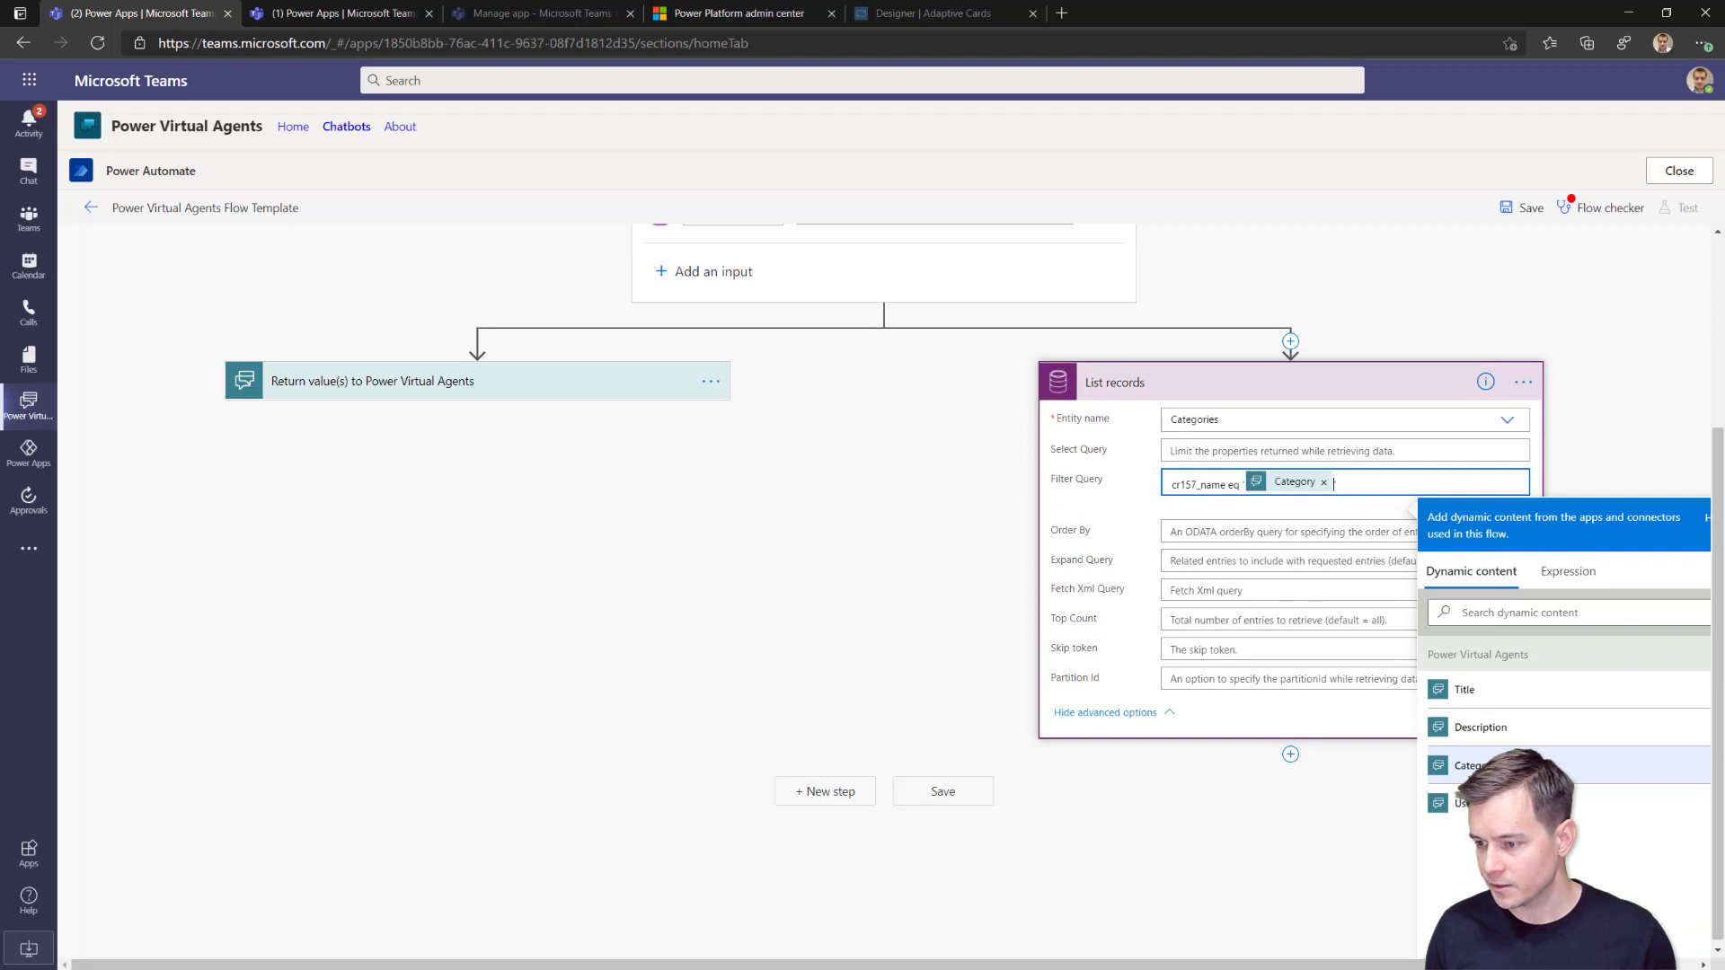
{"action": "left_click", "coordinate": [1290, 760]}
{"action": "scroll", "coordinate": [1291, 746], "scroll_direction": "up", "scroll_amount": 2}
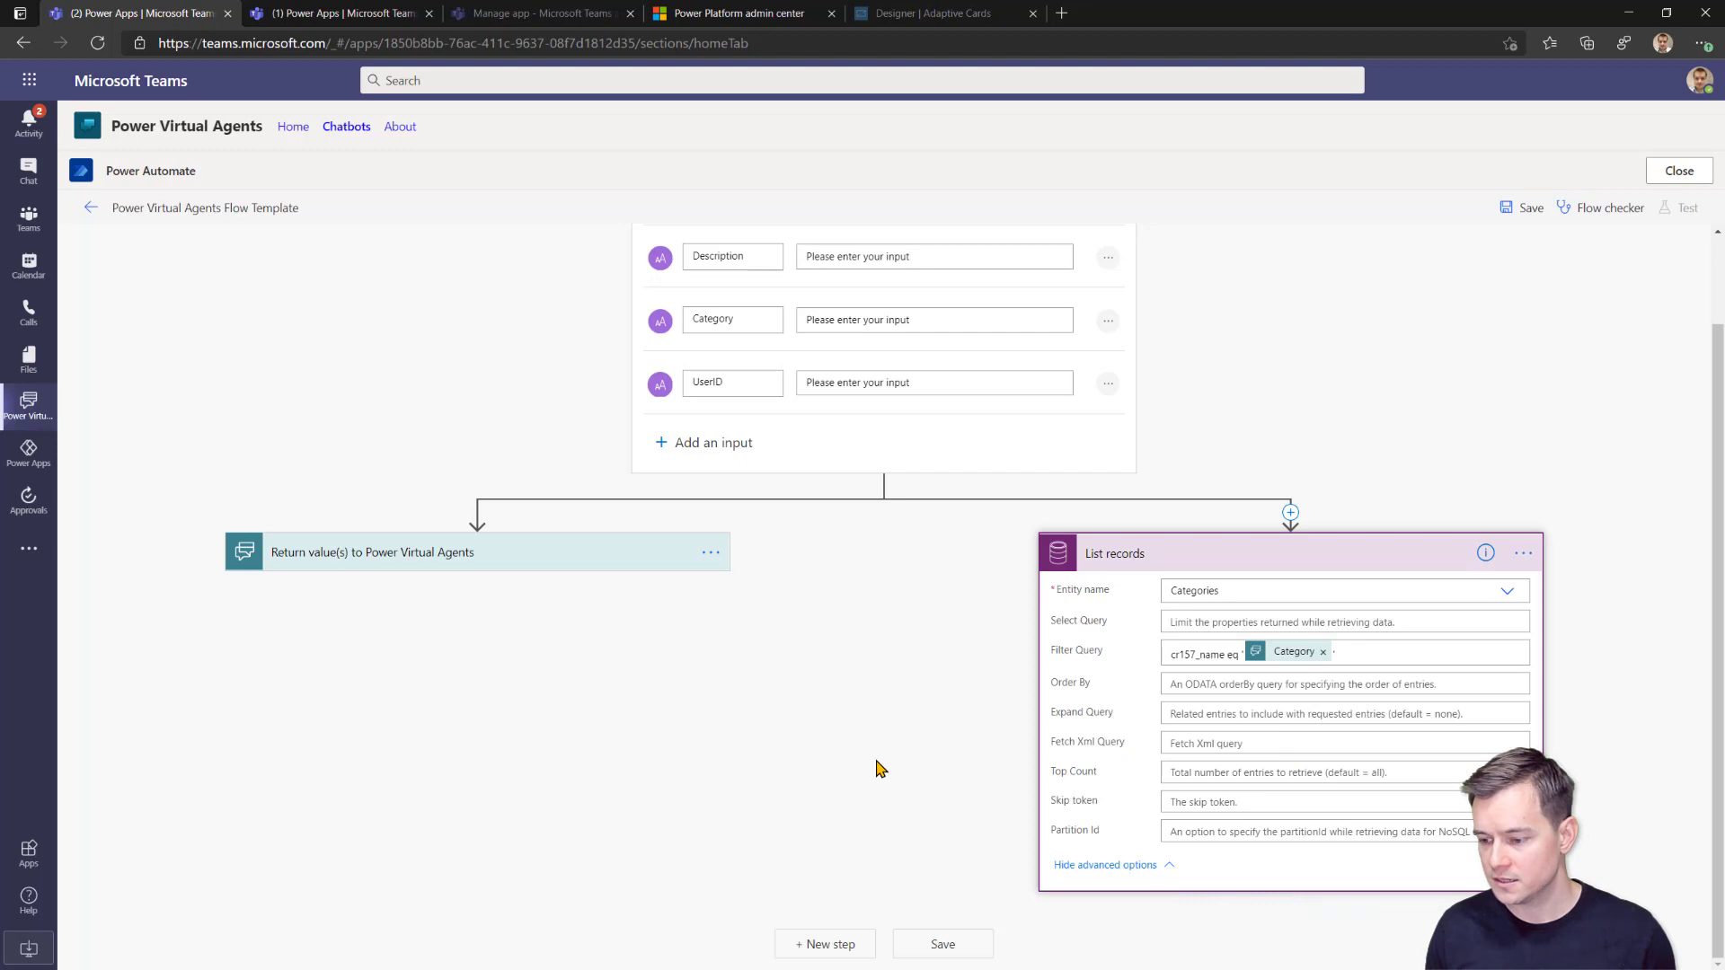
Add a Create a new record action after List records and choose Hints as its entity.
{"action": "left_click", "coordinate": [1147, 700]}
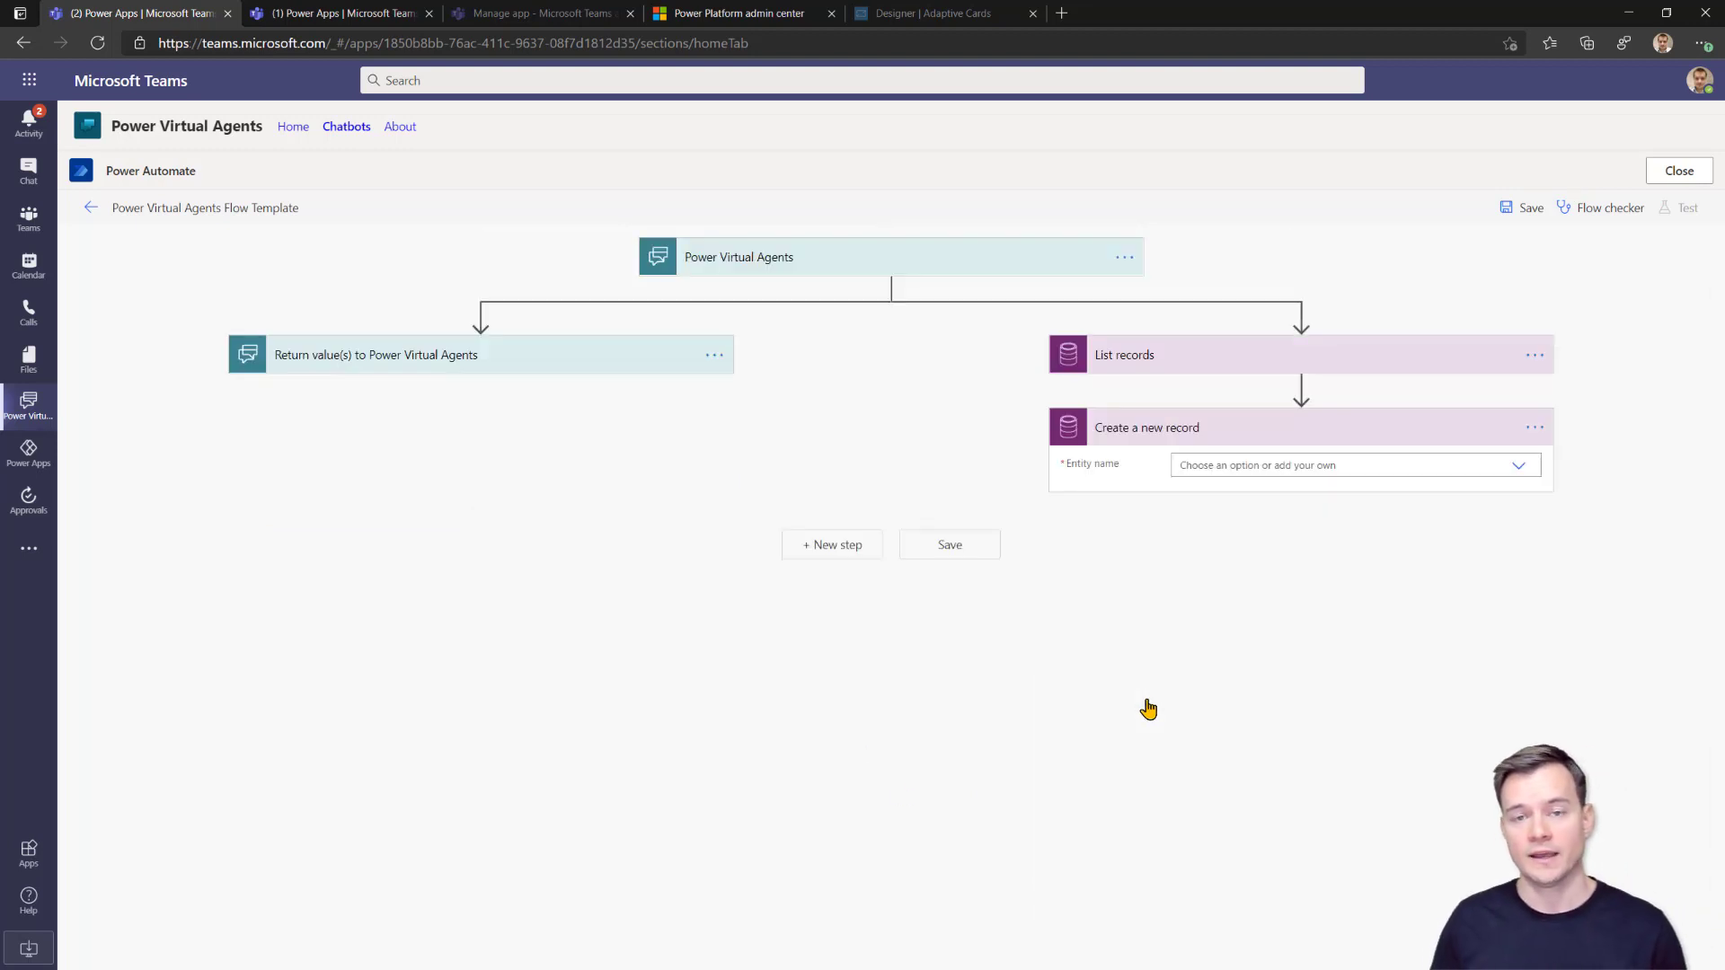
{"action": "left_click", "coordinate": [1507, 468]}
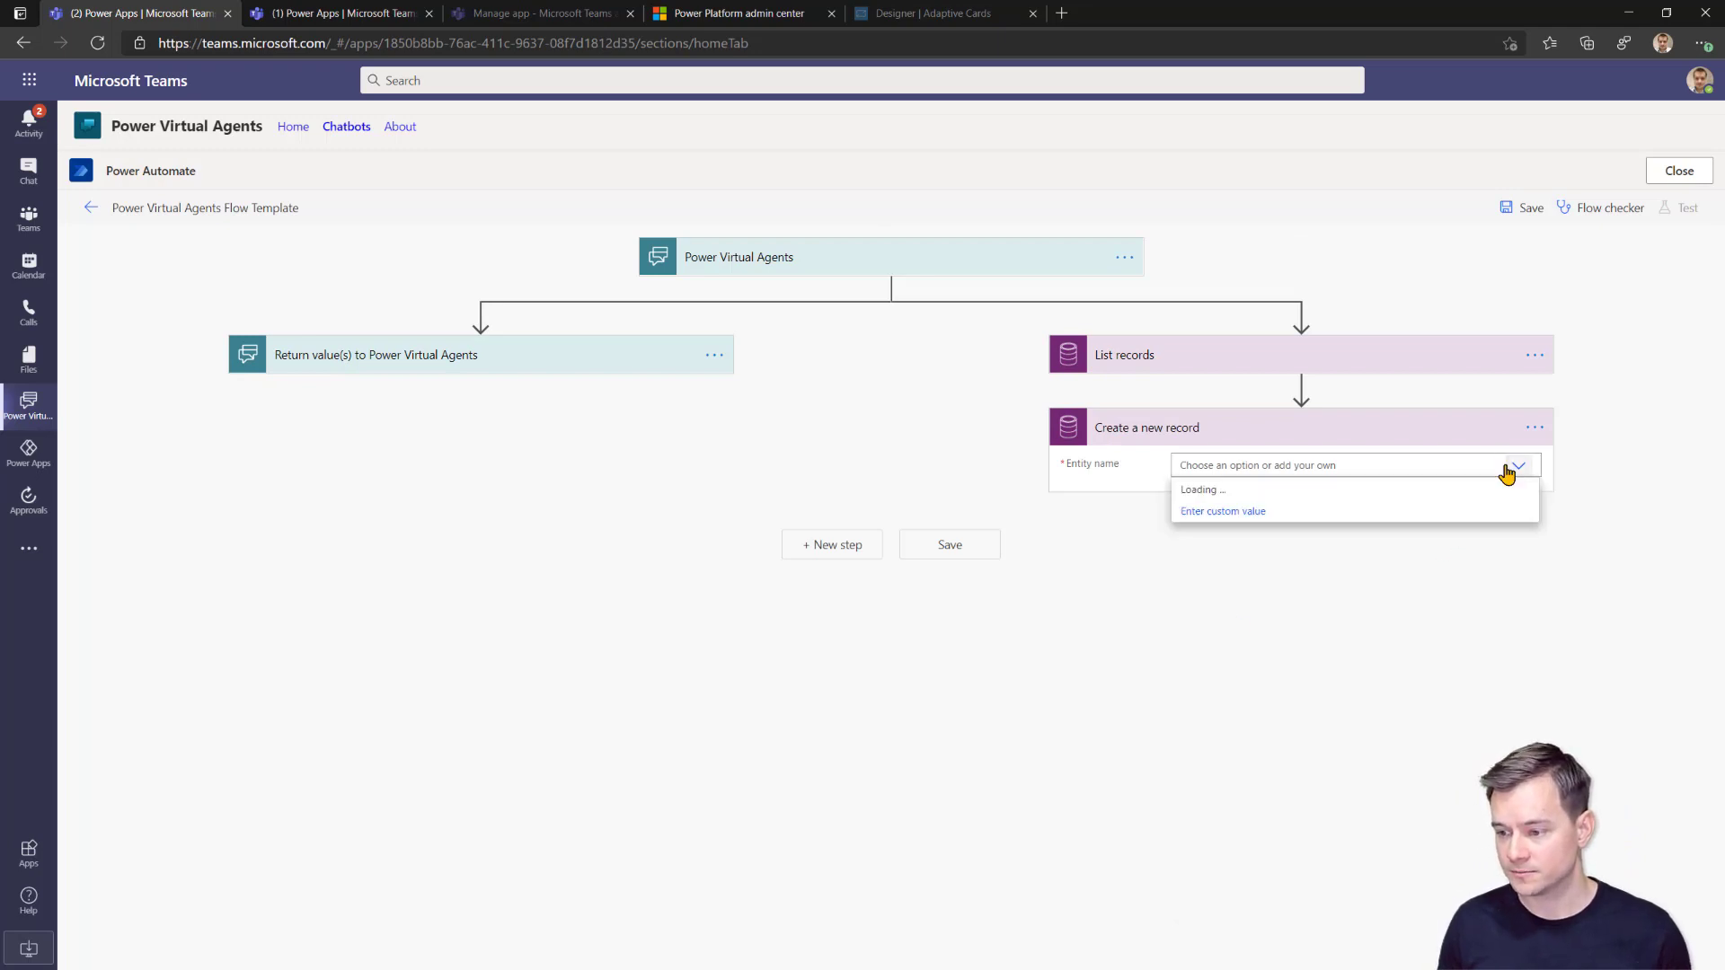
{"action": "left_click", "coordinate": [1447, 488]}
{"action": "left_click", "coordinate": [1440, 466]}
{"action": "key", "text": "ctrl+a"}
{"action": "type", "text": "h"}
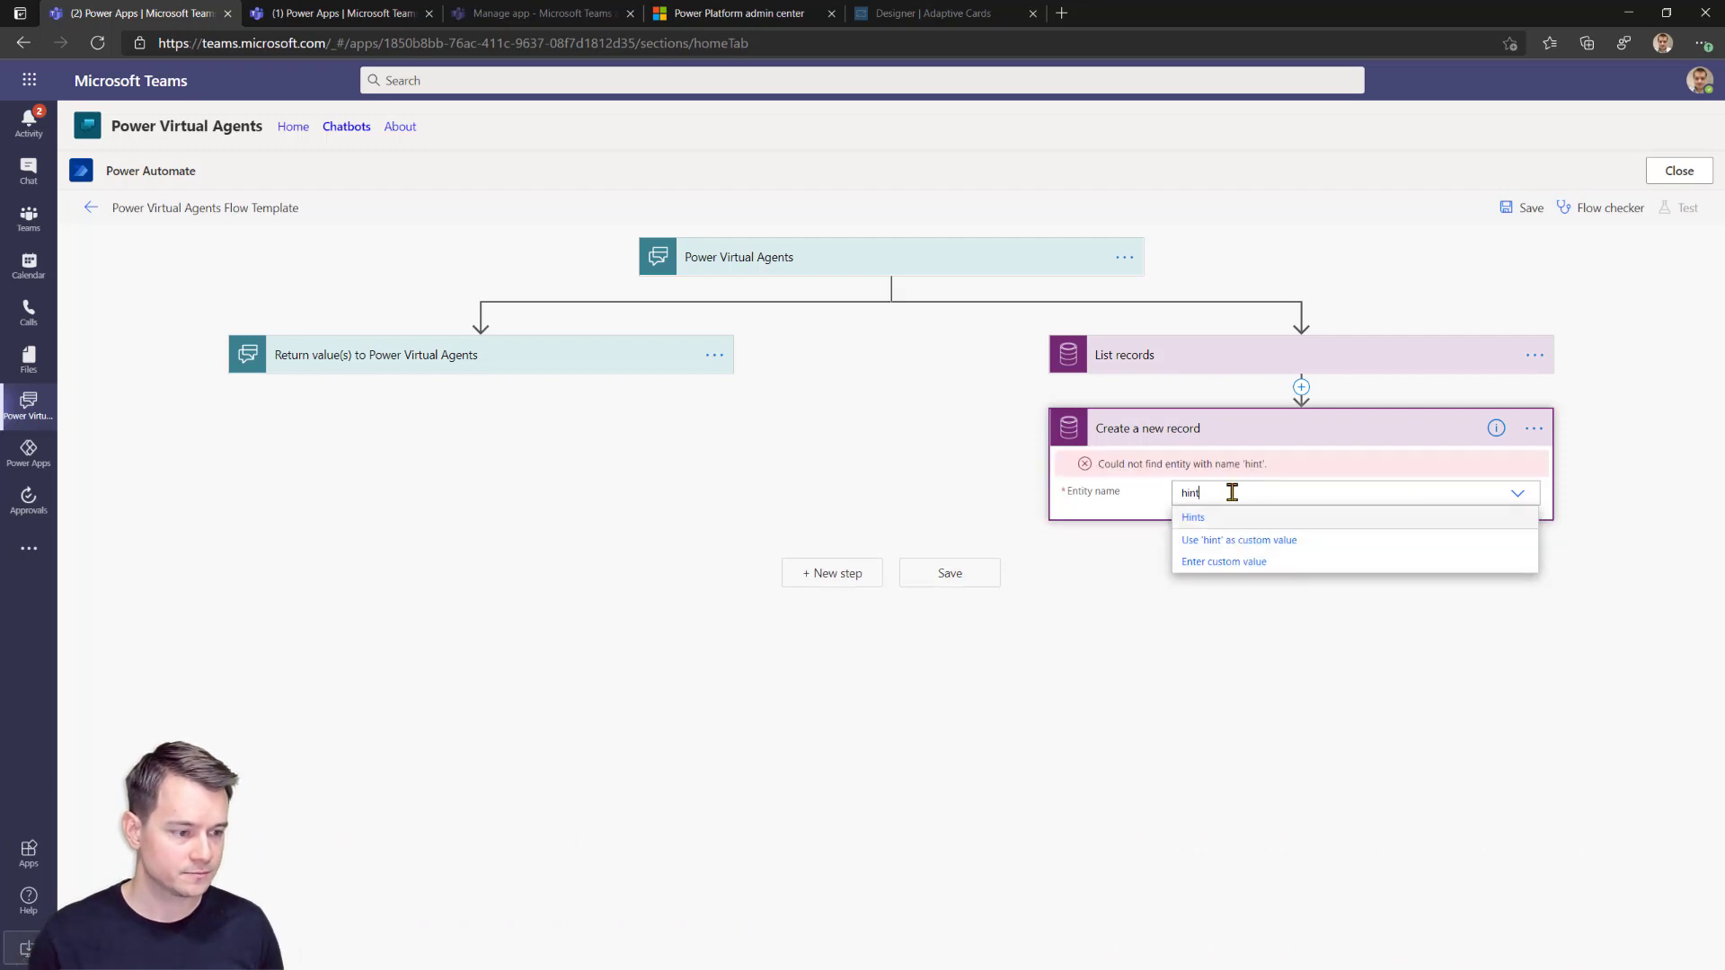
{"action": "left_click", "coordinate": [1220, 526]}
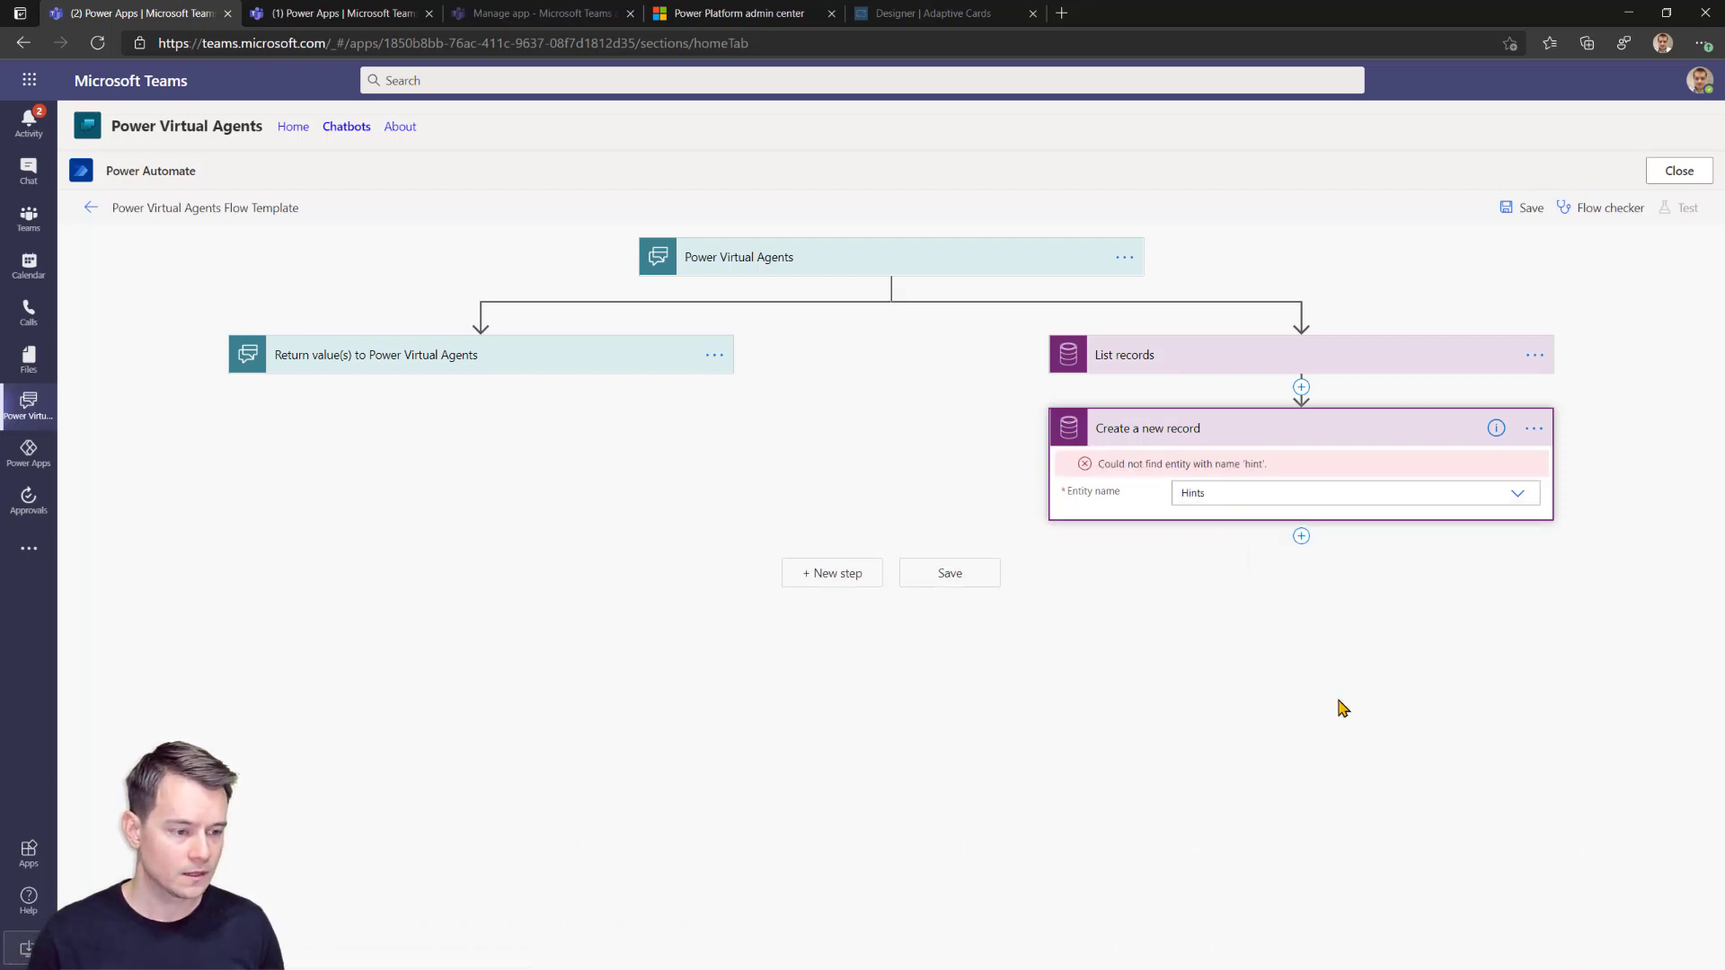
Fill the new record's Name with the trigger's Title value.
{"action": "left_click", "coordinate": [1248, 497]}
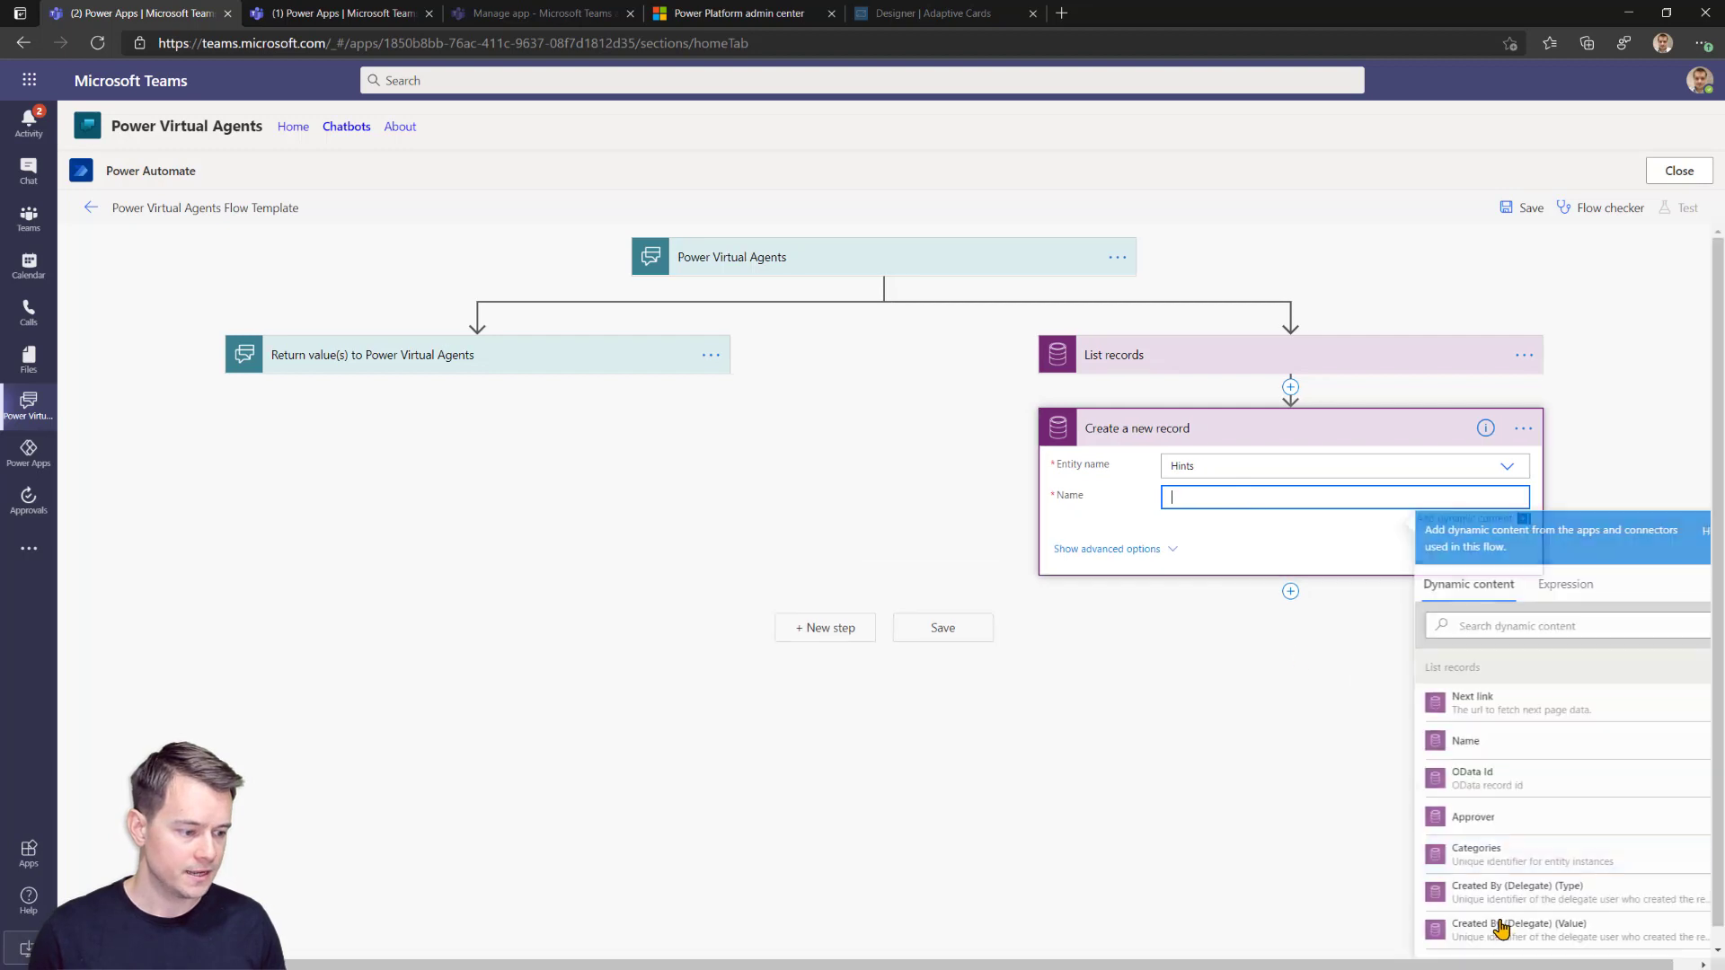
{"action": "scroll", "coordinate": [1573, 781], "scroll_direction": "down", "scroll_amount": 4}
{"action": "scroll", "coordinate": [1582, 793], "scroll_direction": "down", "scroll_amount": 5}
{"action": "left_click", "coordinate": [1547, 827]}
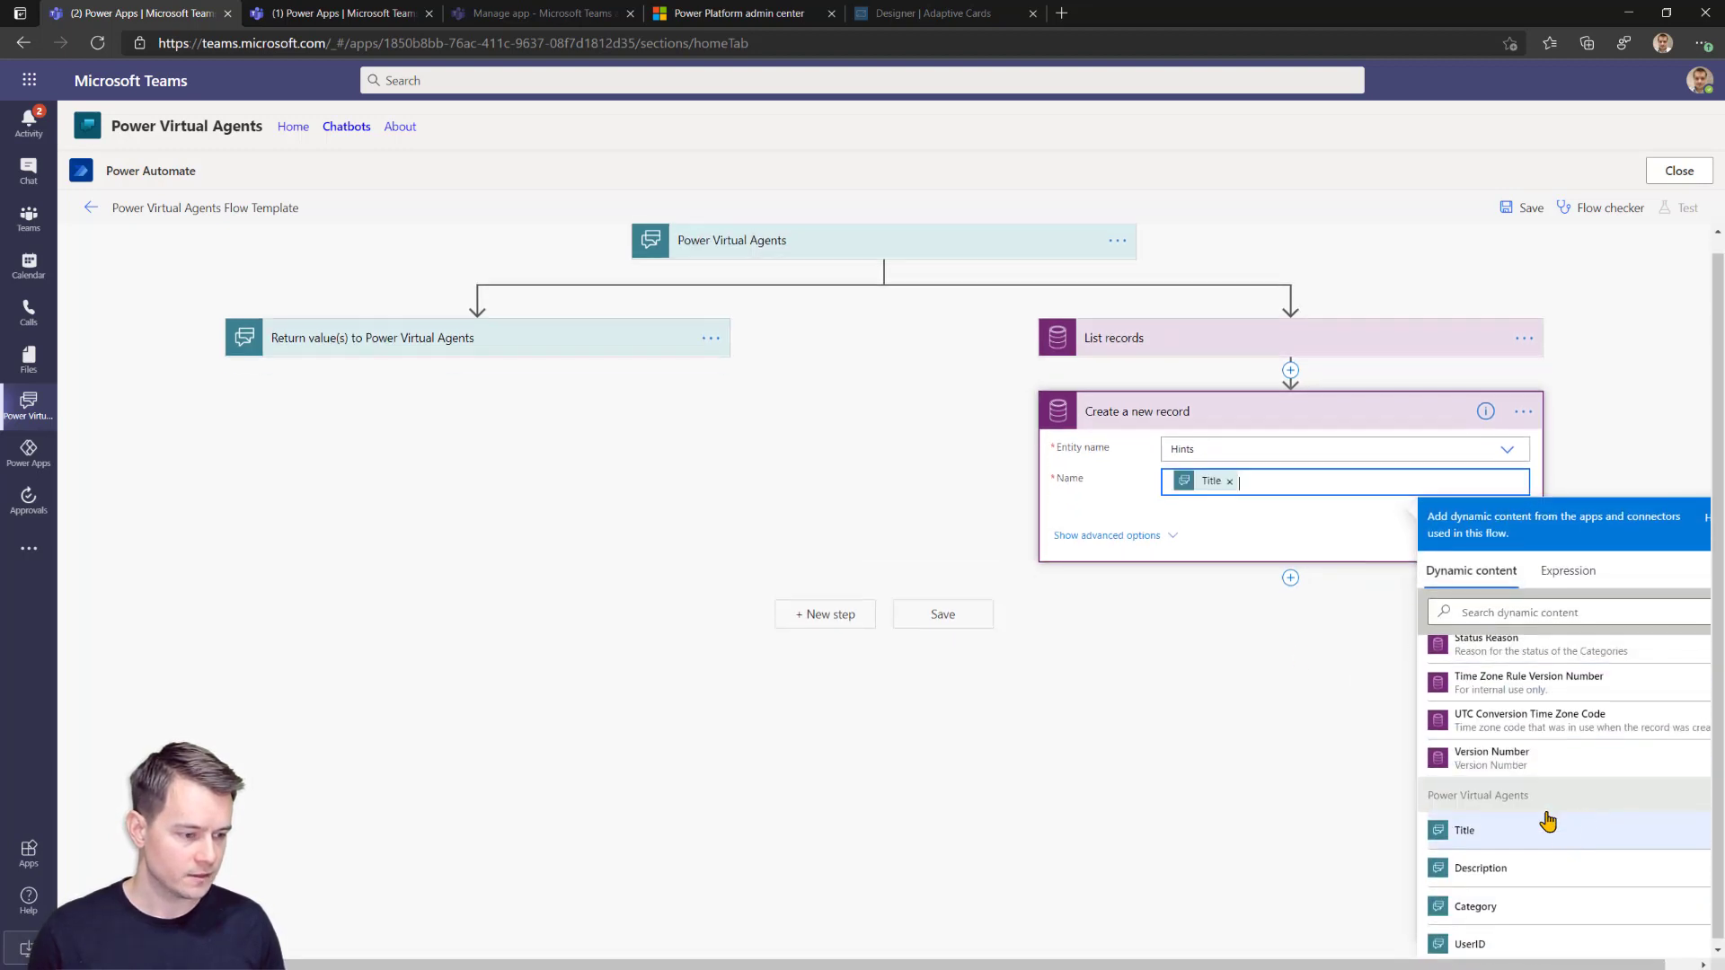
Show the new record's advanced options and fill its Description with the trigger's Description value.
{"action": "left_click", "coordinate": [1163, 536]}
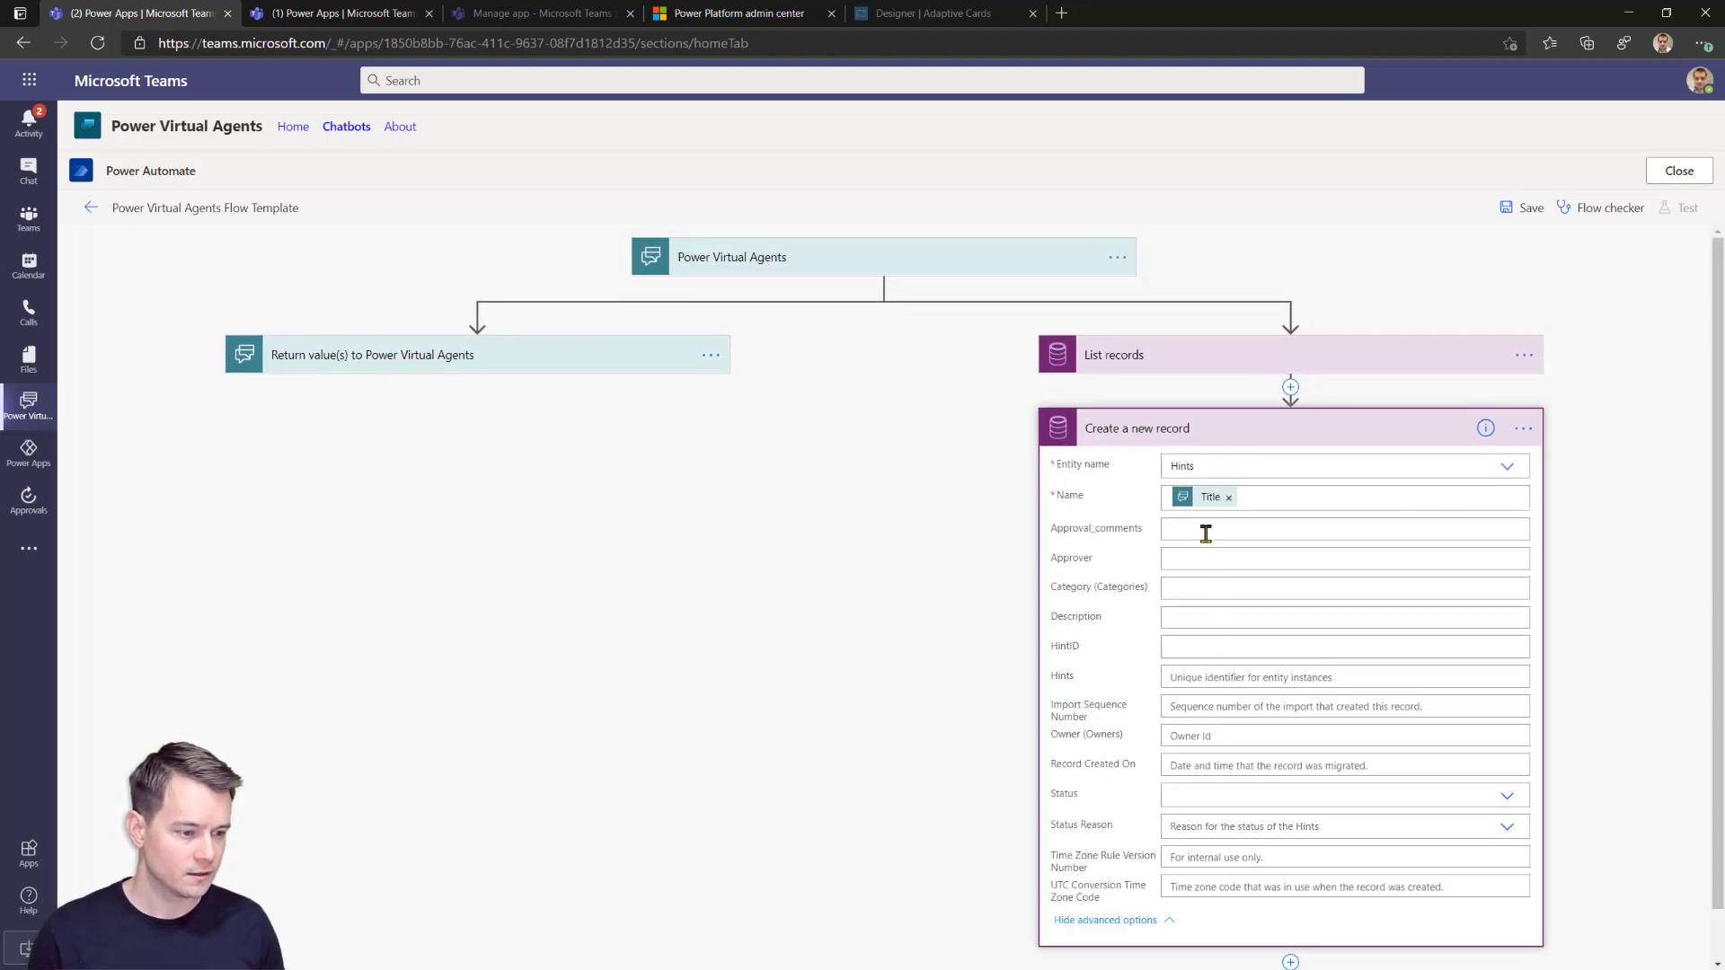
{"action": "left_click", "coordinate": [1195, 587]}
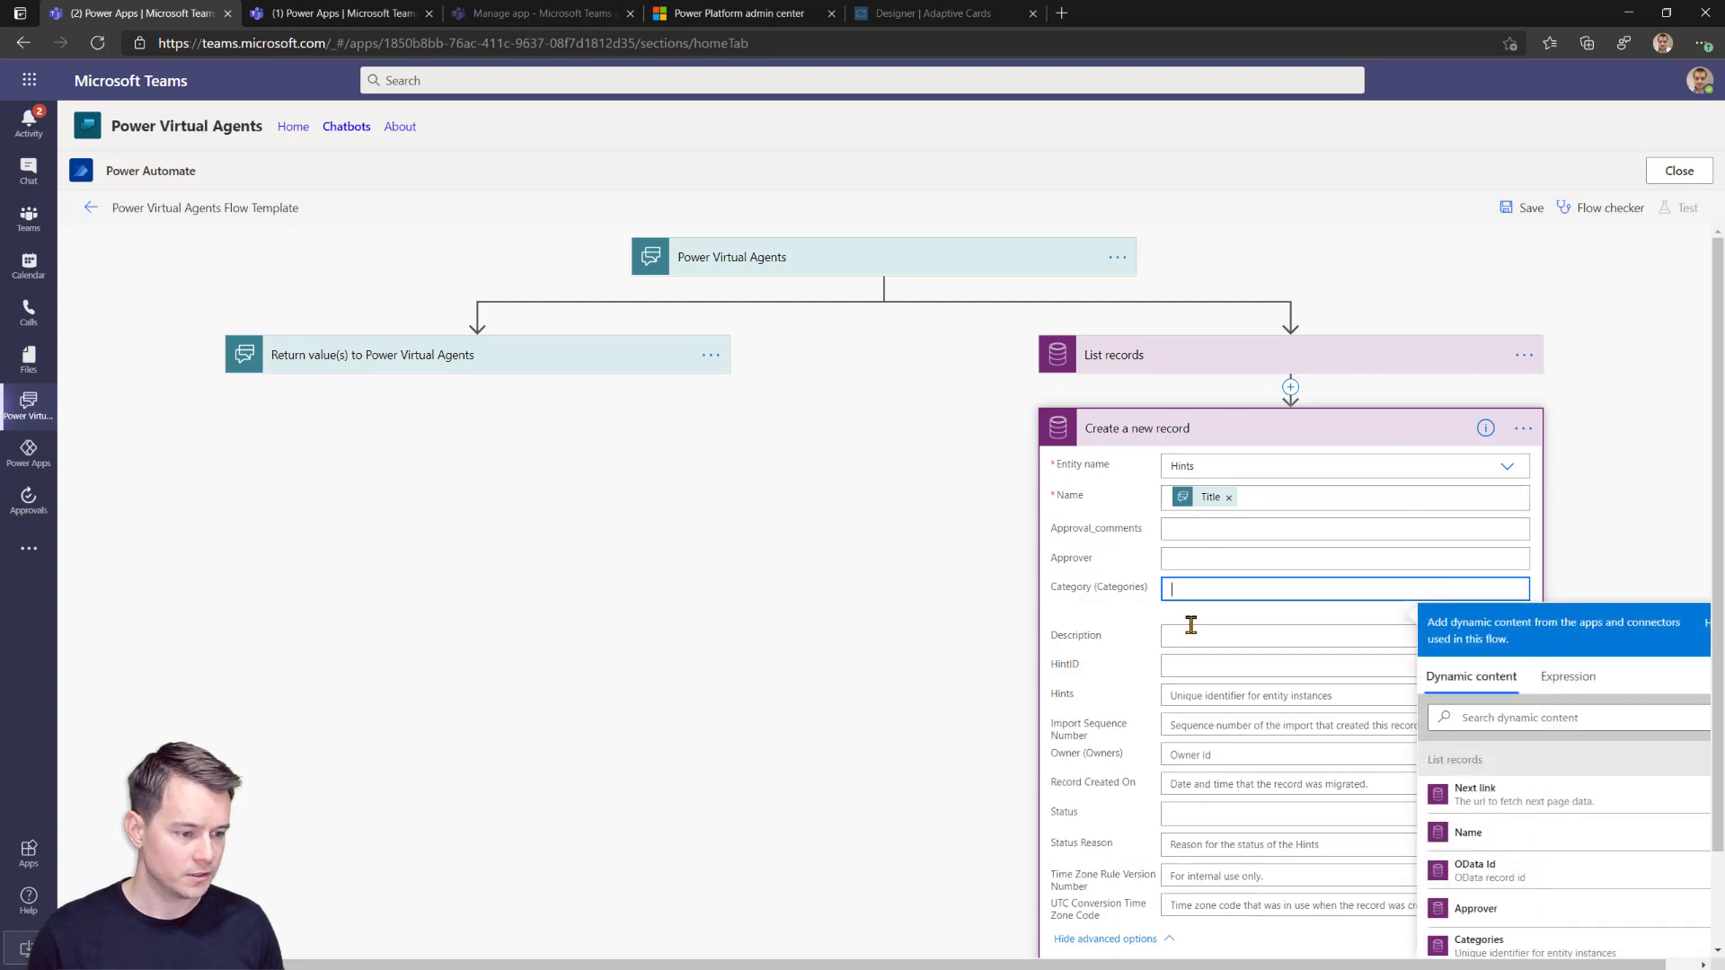
{"action": "left_click", "coordinate": [1190, 618]}
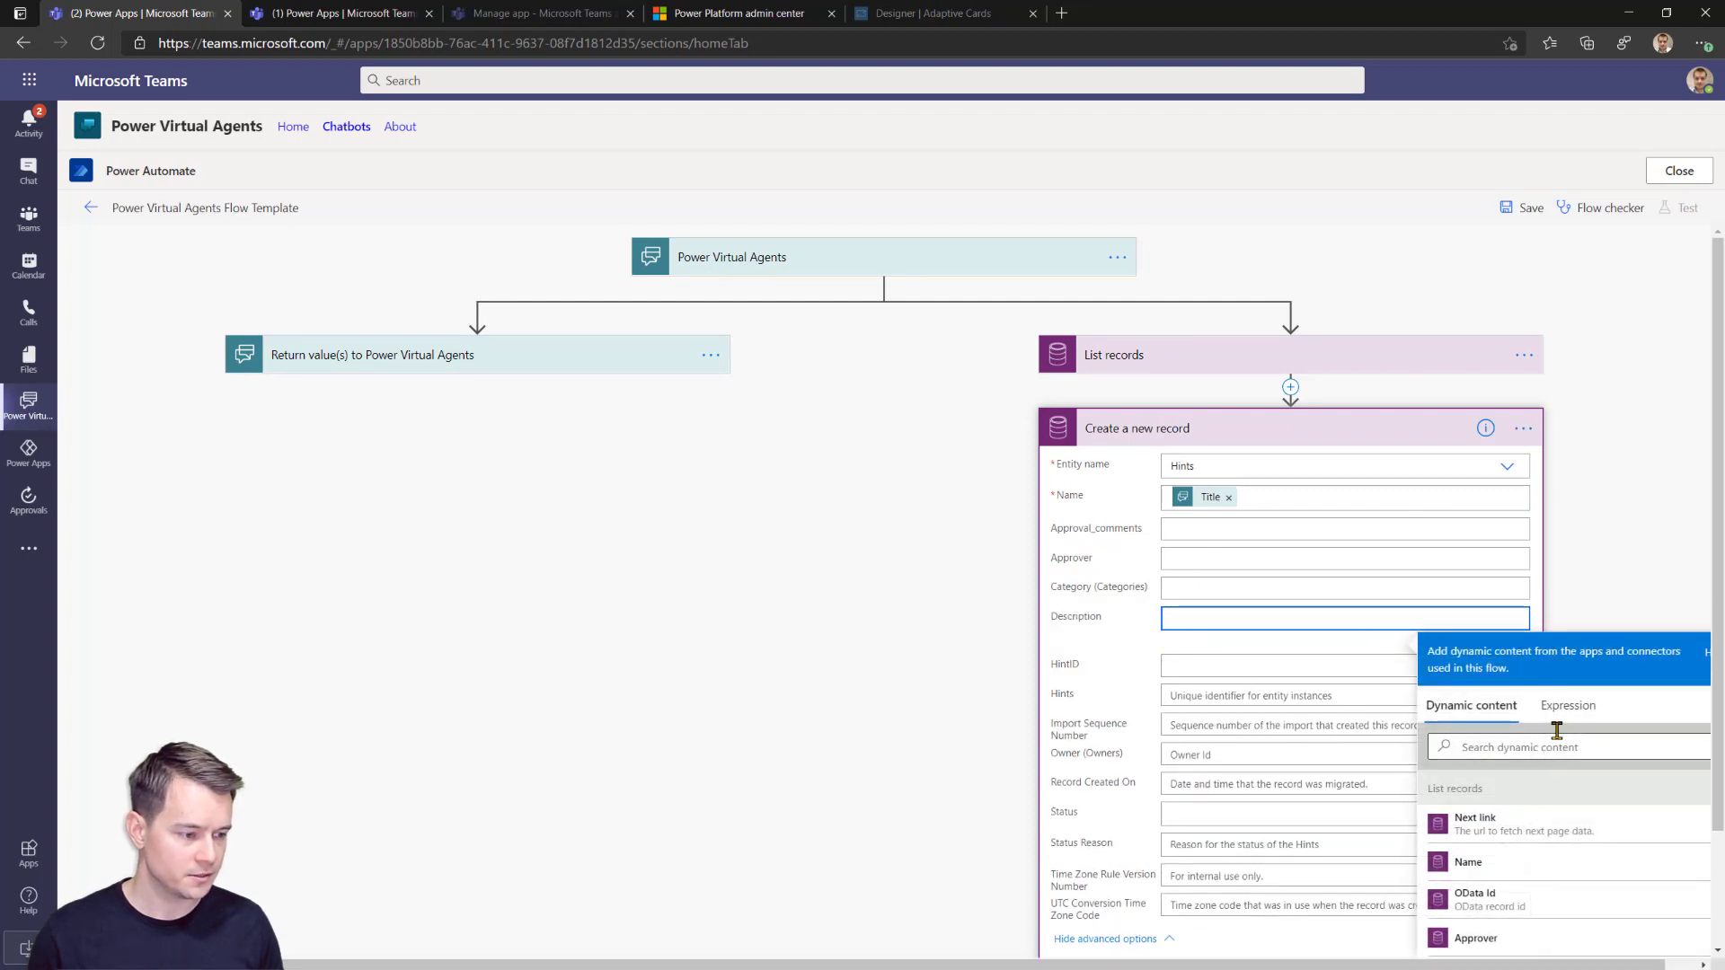
{"action": "left_click", "coordinate": [1546, 746]}
{"action": "type", "text": "desc"}
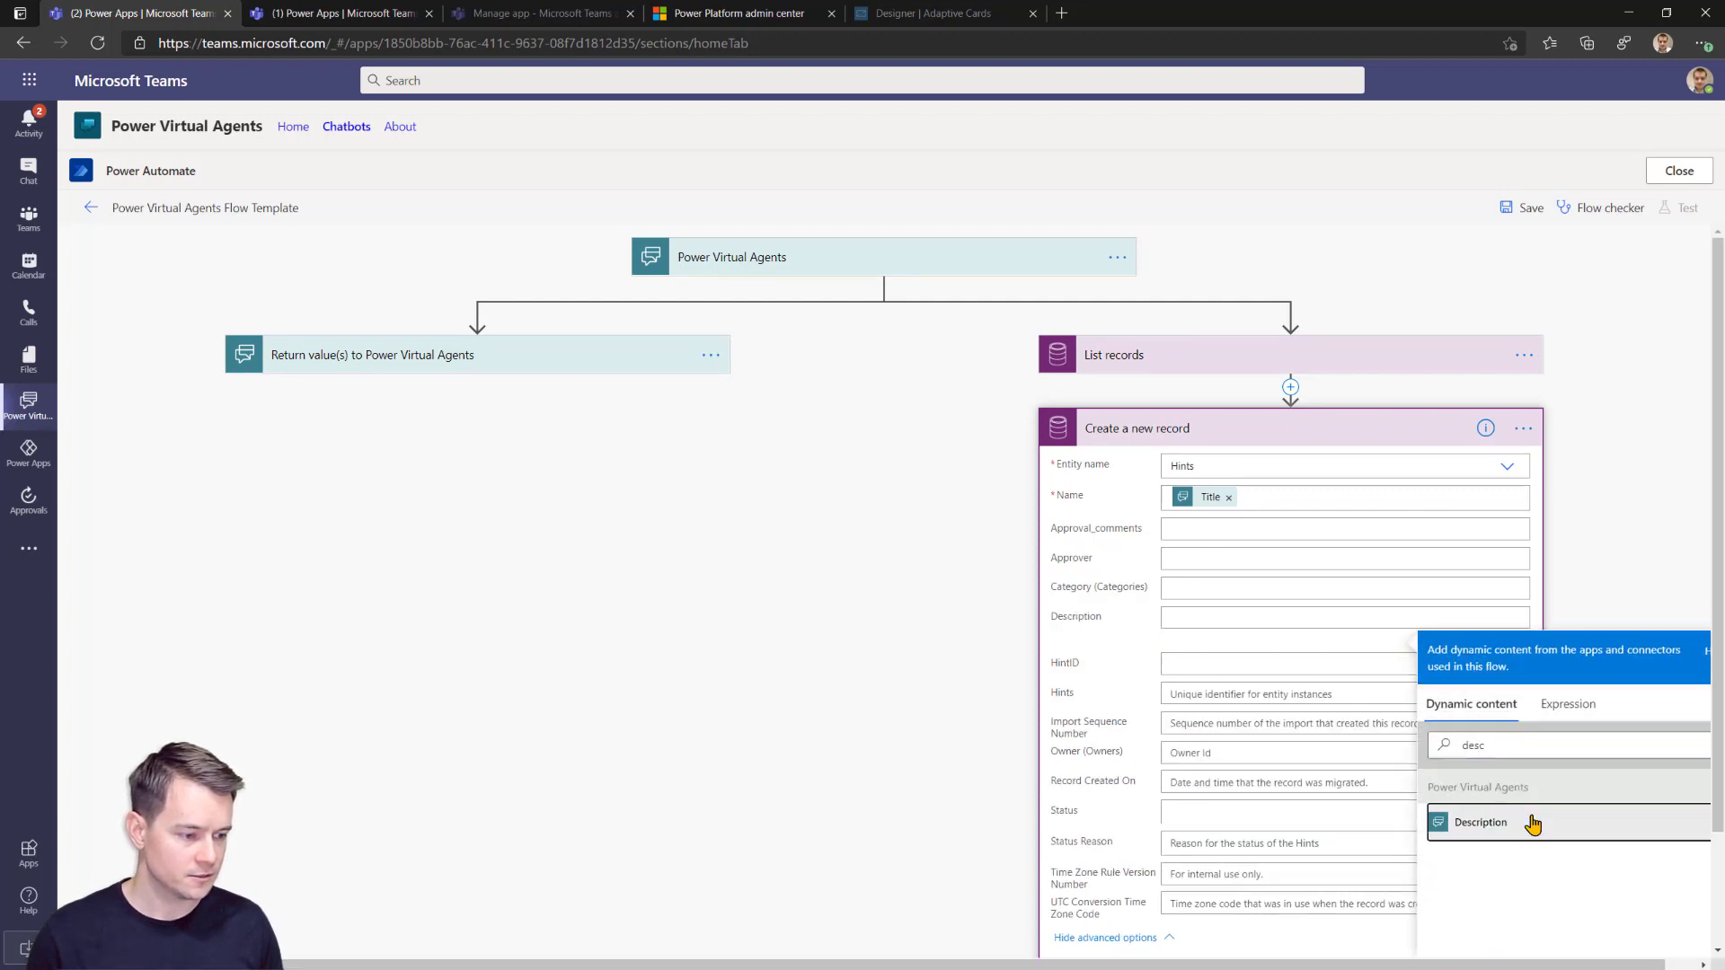
{"action": "left_click", "coordinate": [1527, 825]}
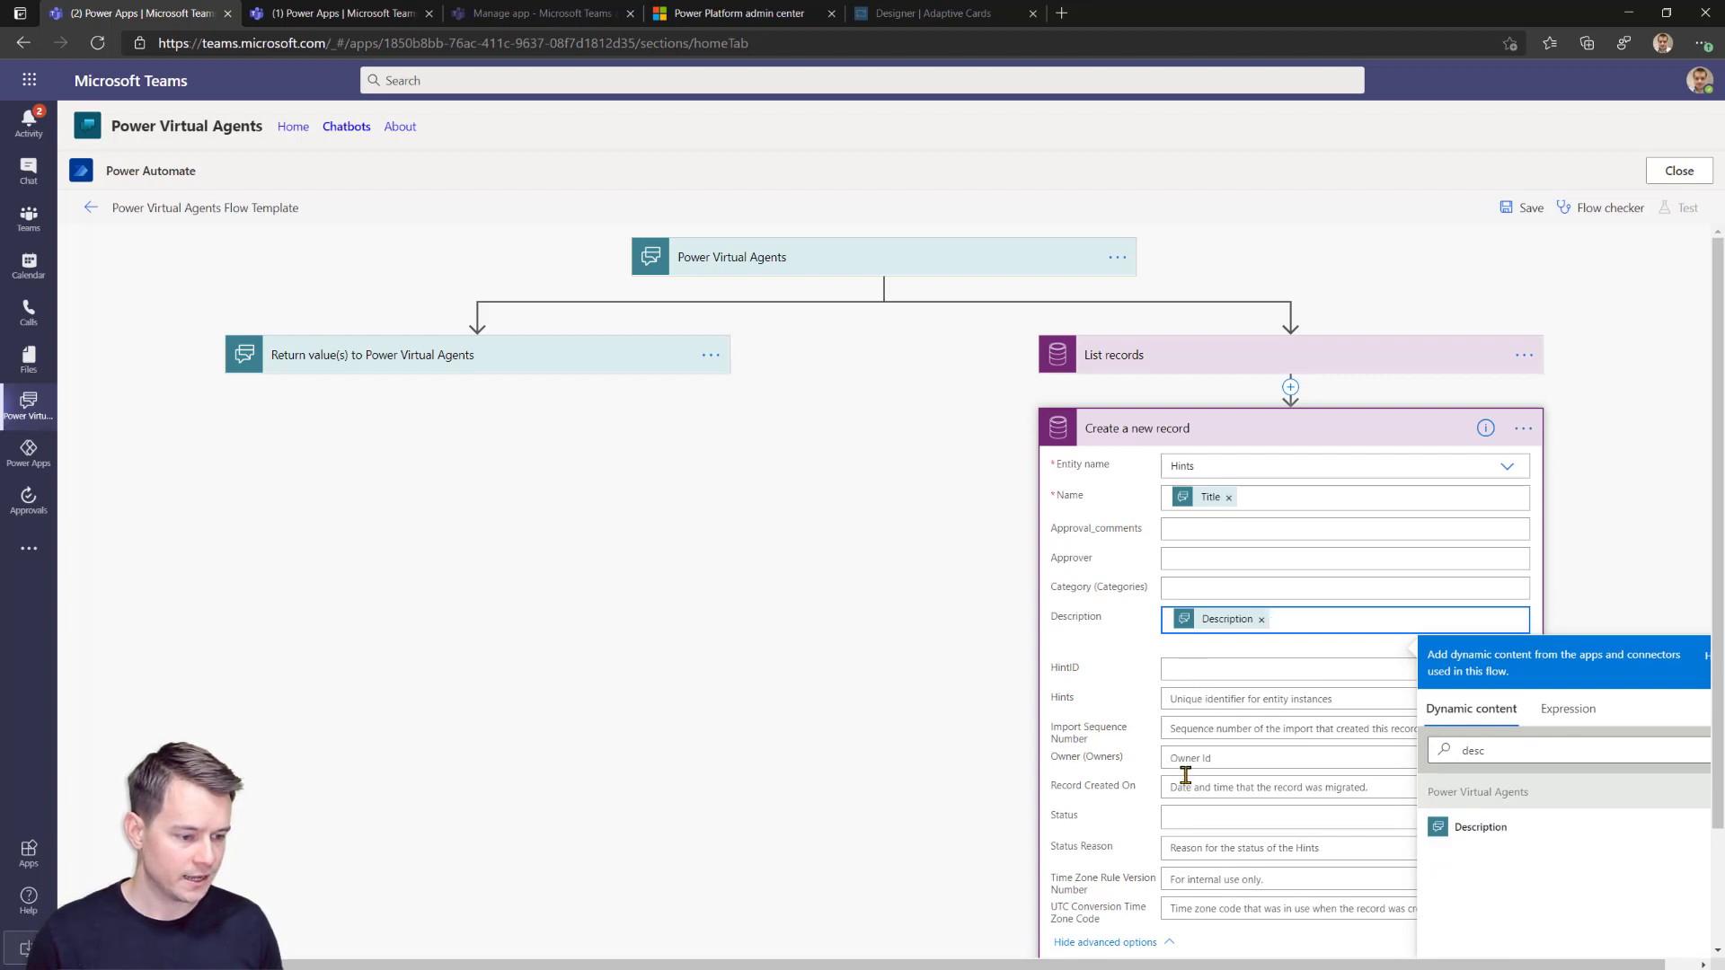
Set the new record's Status to New and collapse the Create a new record action.
{"action": "left_click", "coordinate": [1226, 814]}
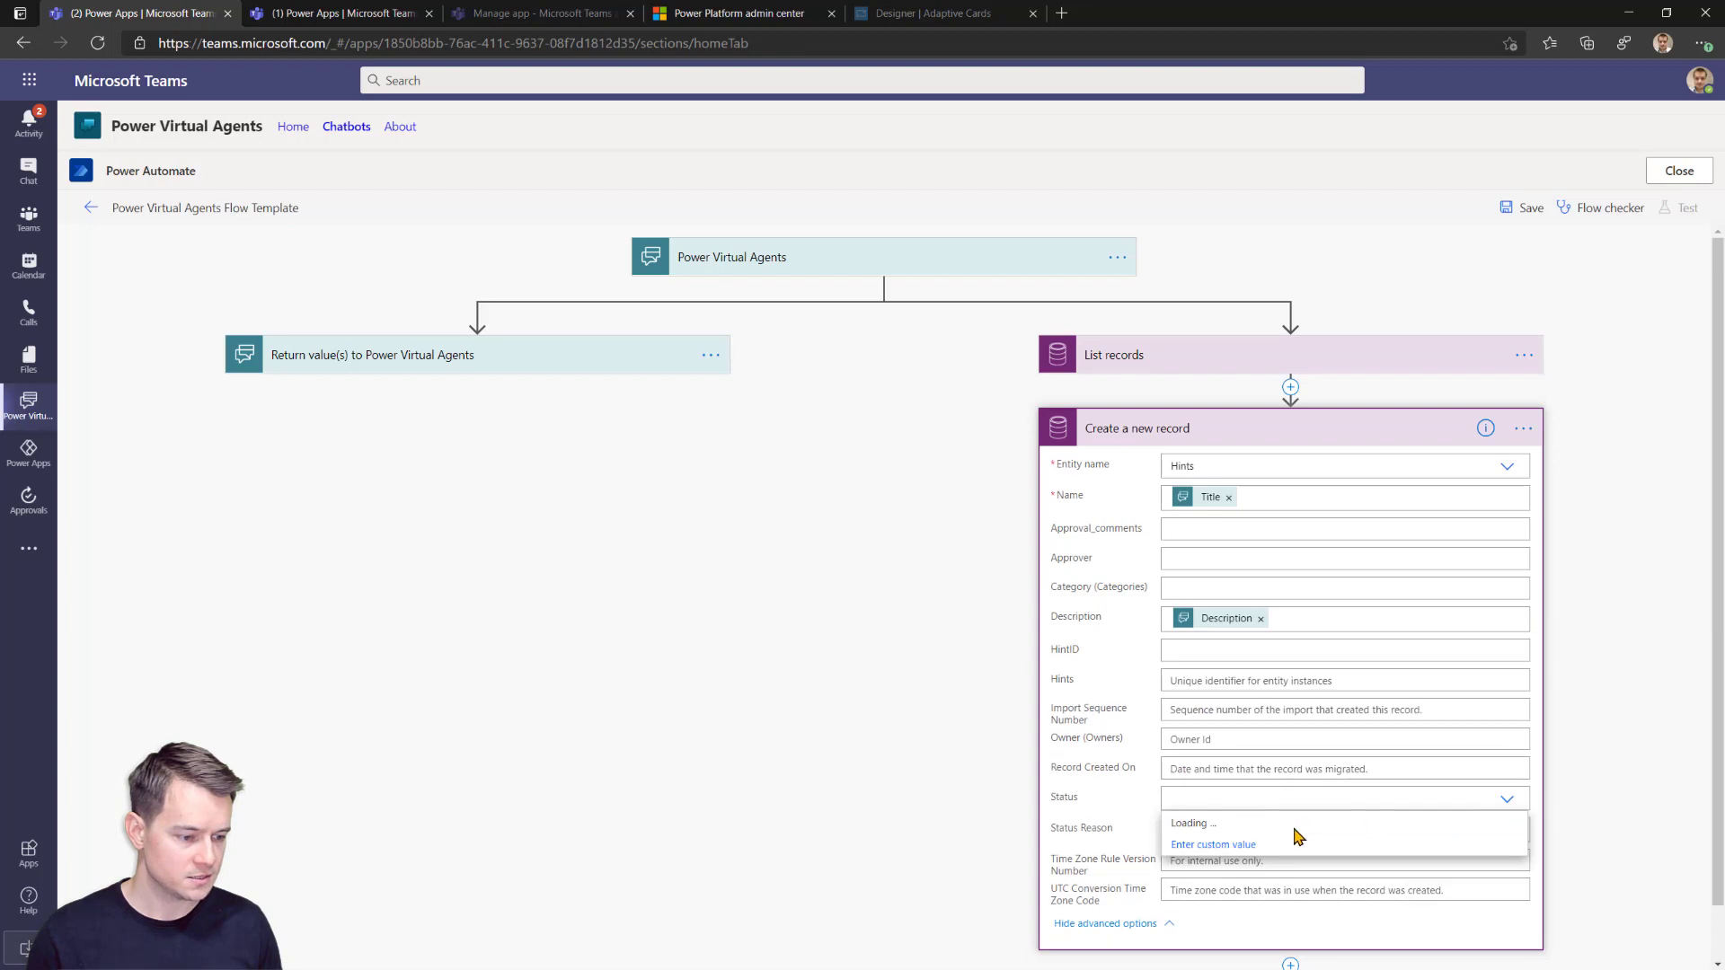
{"action": "left_click", "coordinate": [1227, 848]}
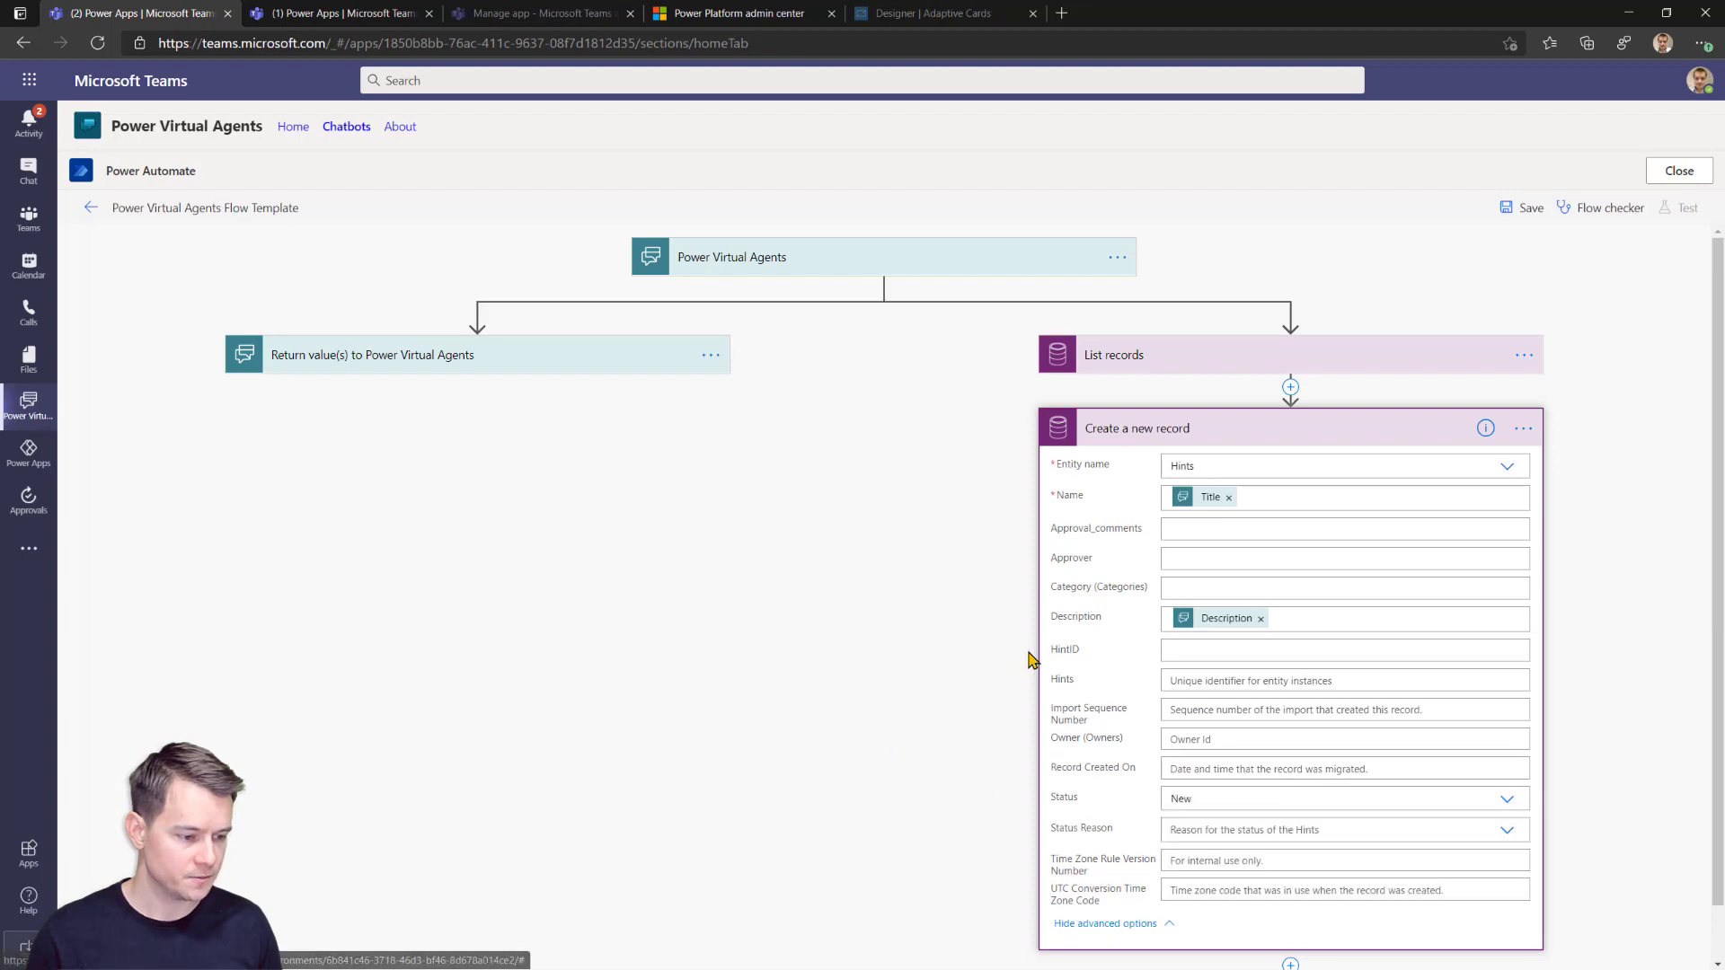
{"action": "left_click", "coordinate": [1196, 439]}
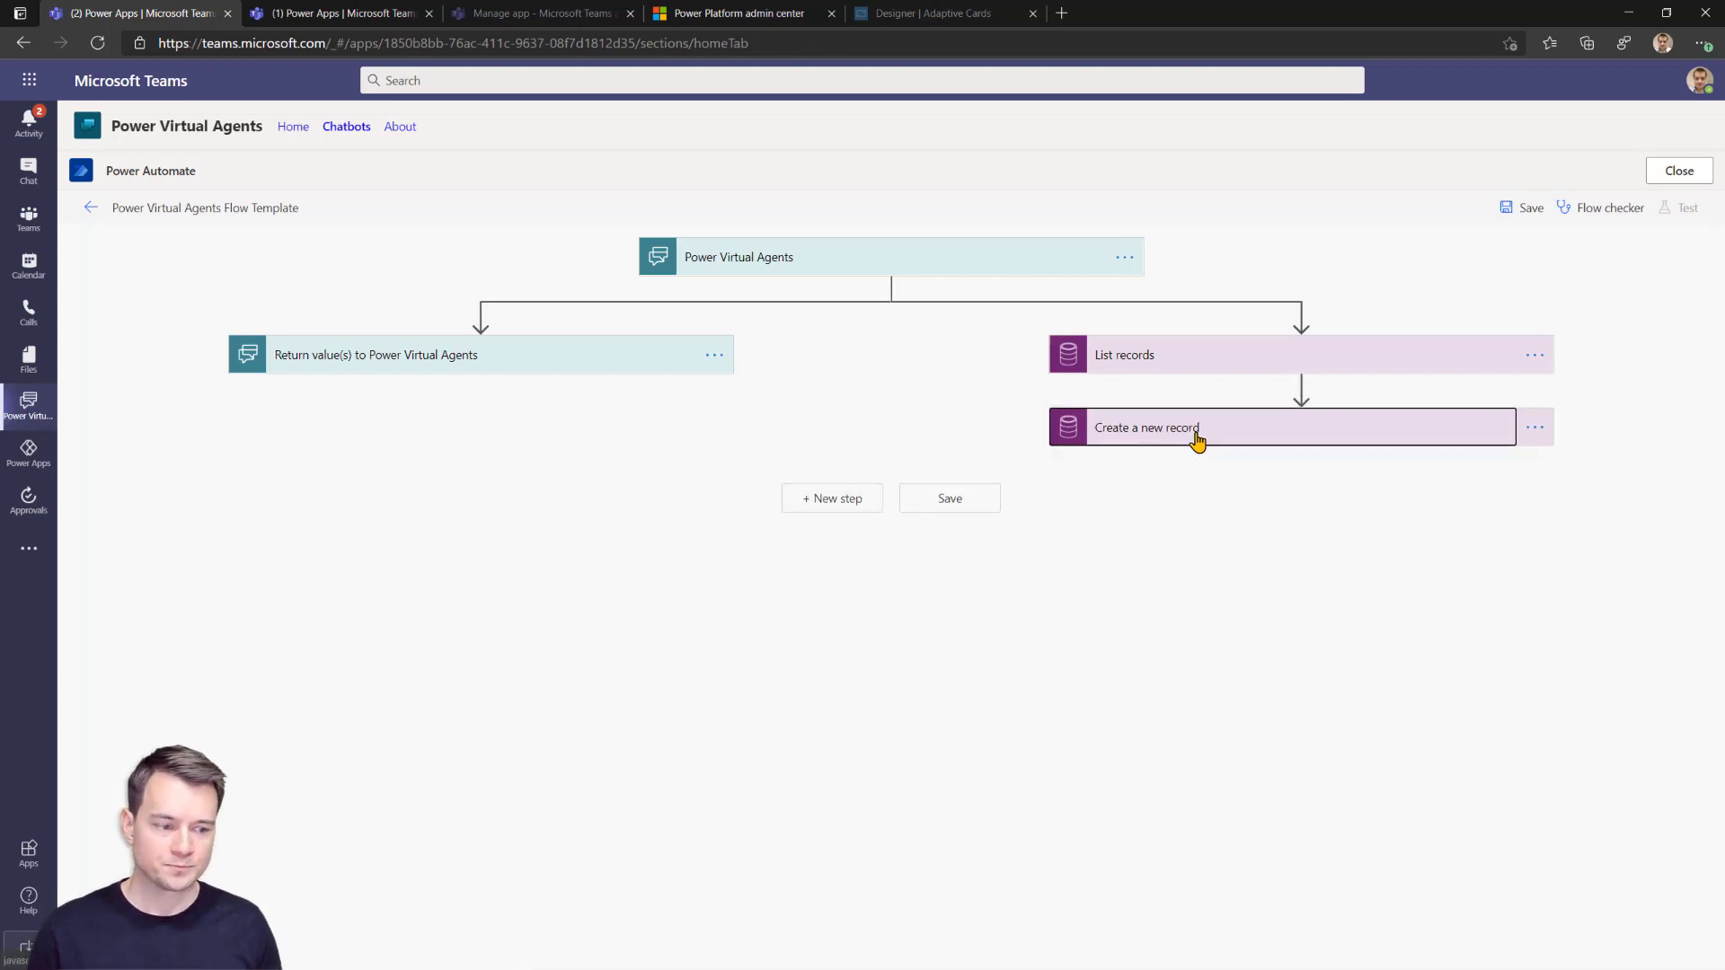
Add the Office 365 Users action Get user profile (V2) after Create a new record.
{"action": "left_click", "coordinate": [1300, 464]}
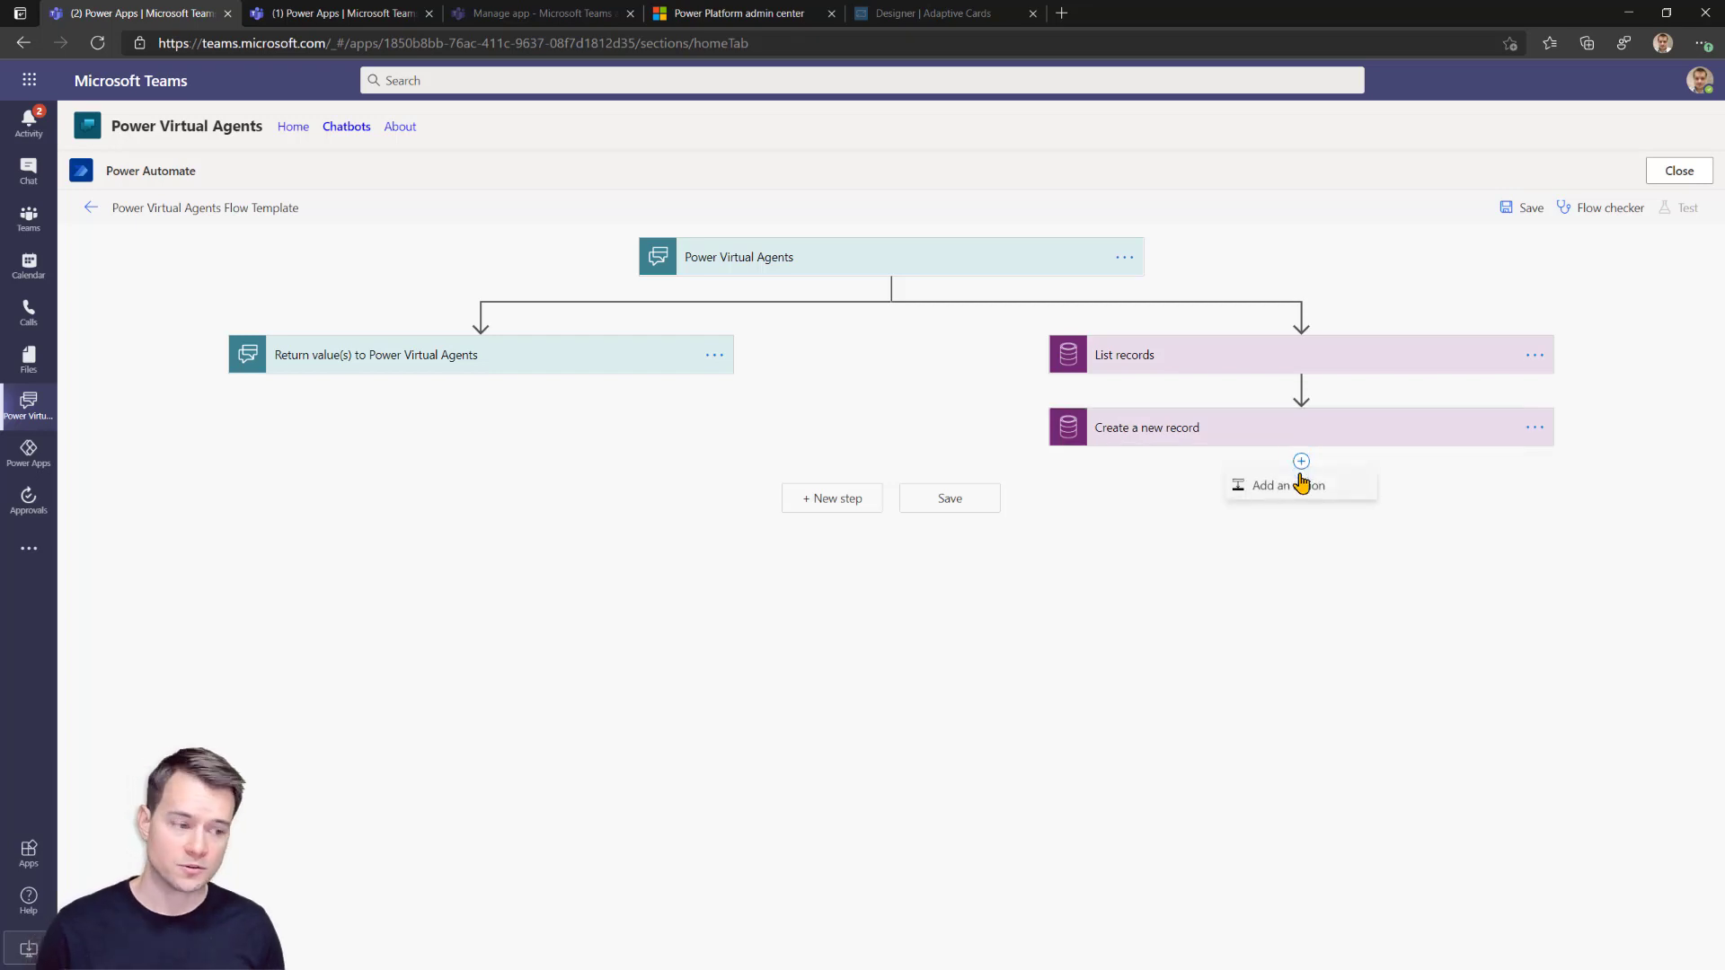
{"action": "left_click", "coordinate": [1301, 489]}
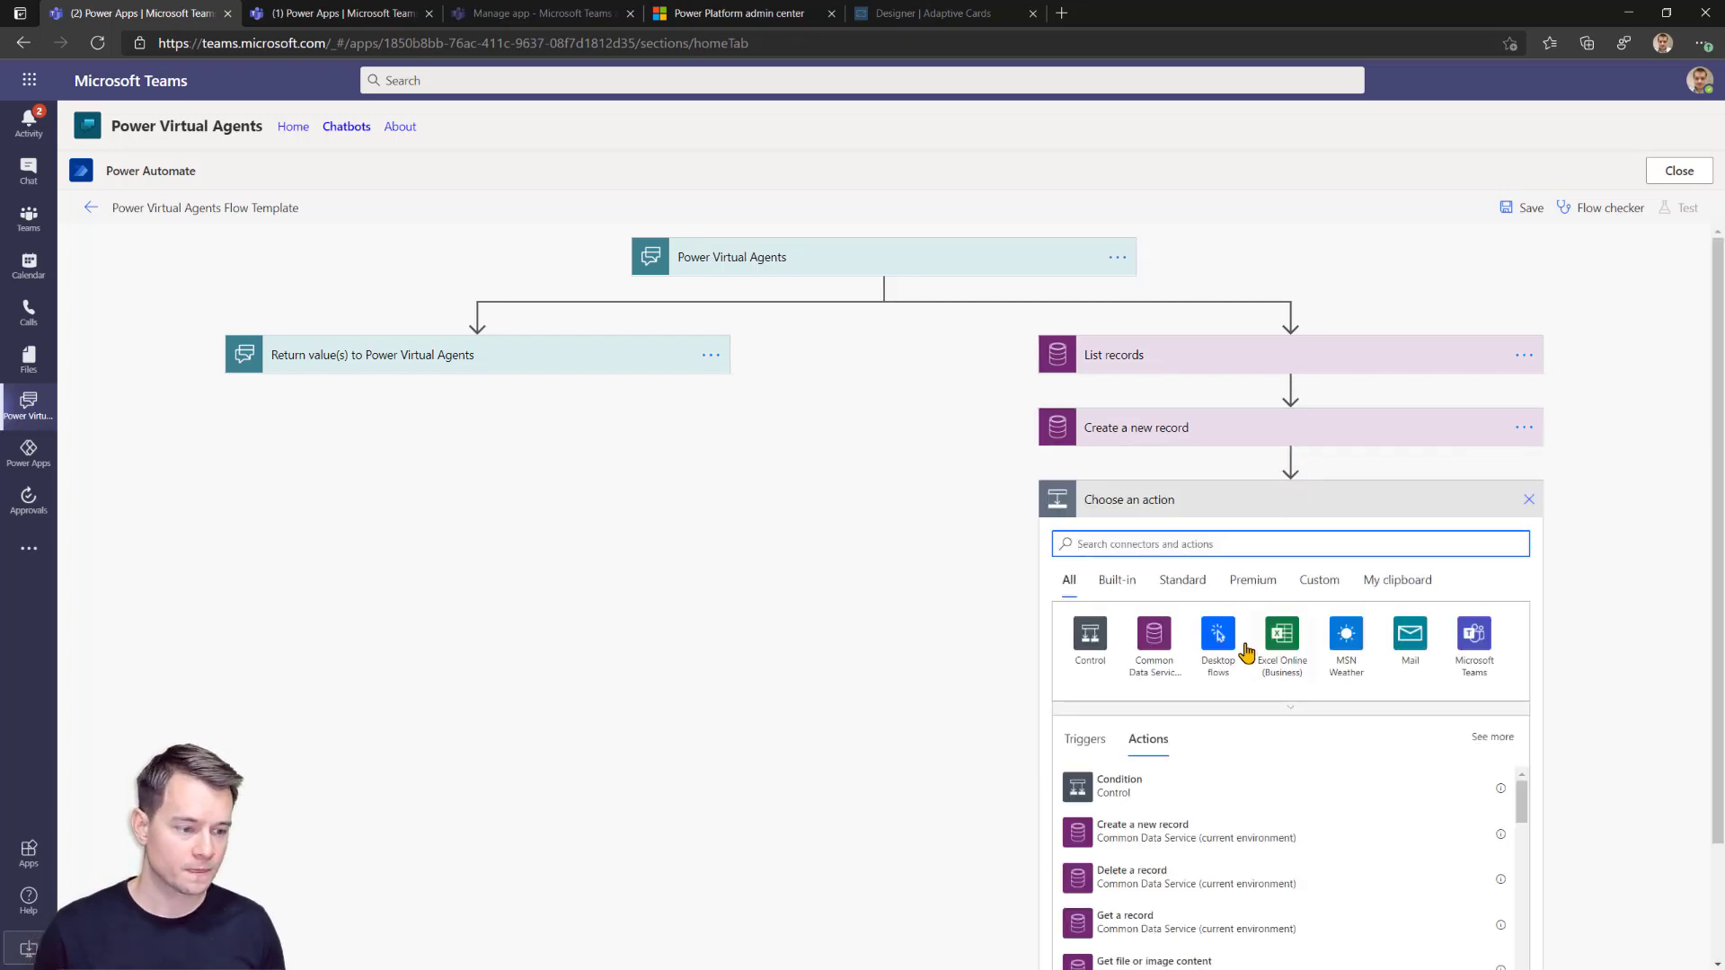
{"action": "type", "text": "off"}
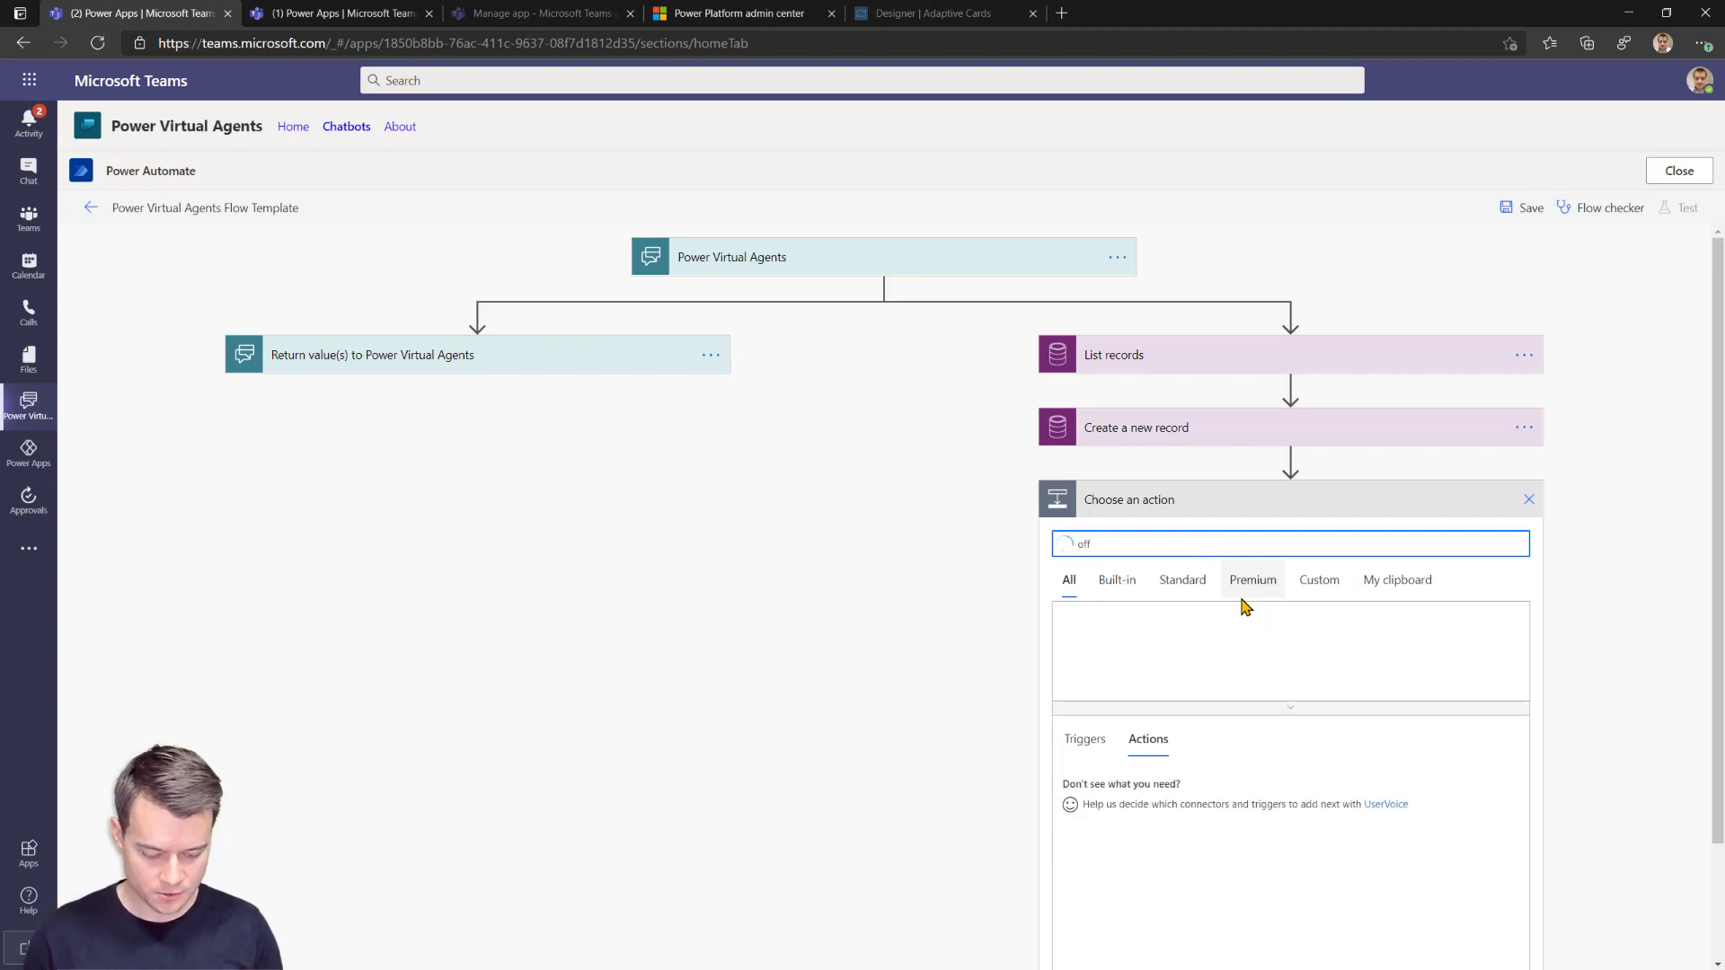
{"action": "key", "text": "ctrl+a"}
{"action": "type", "text": "u"}
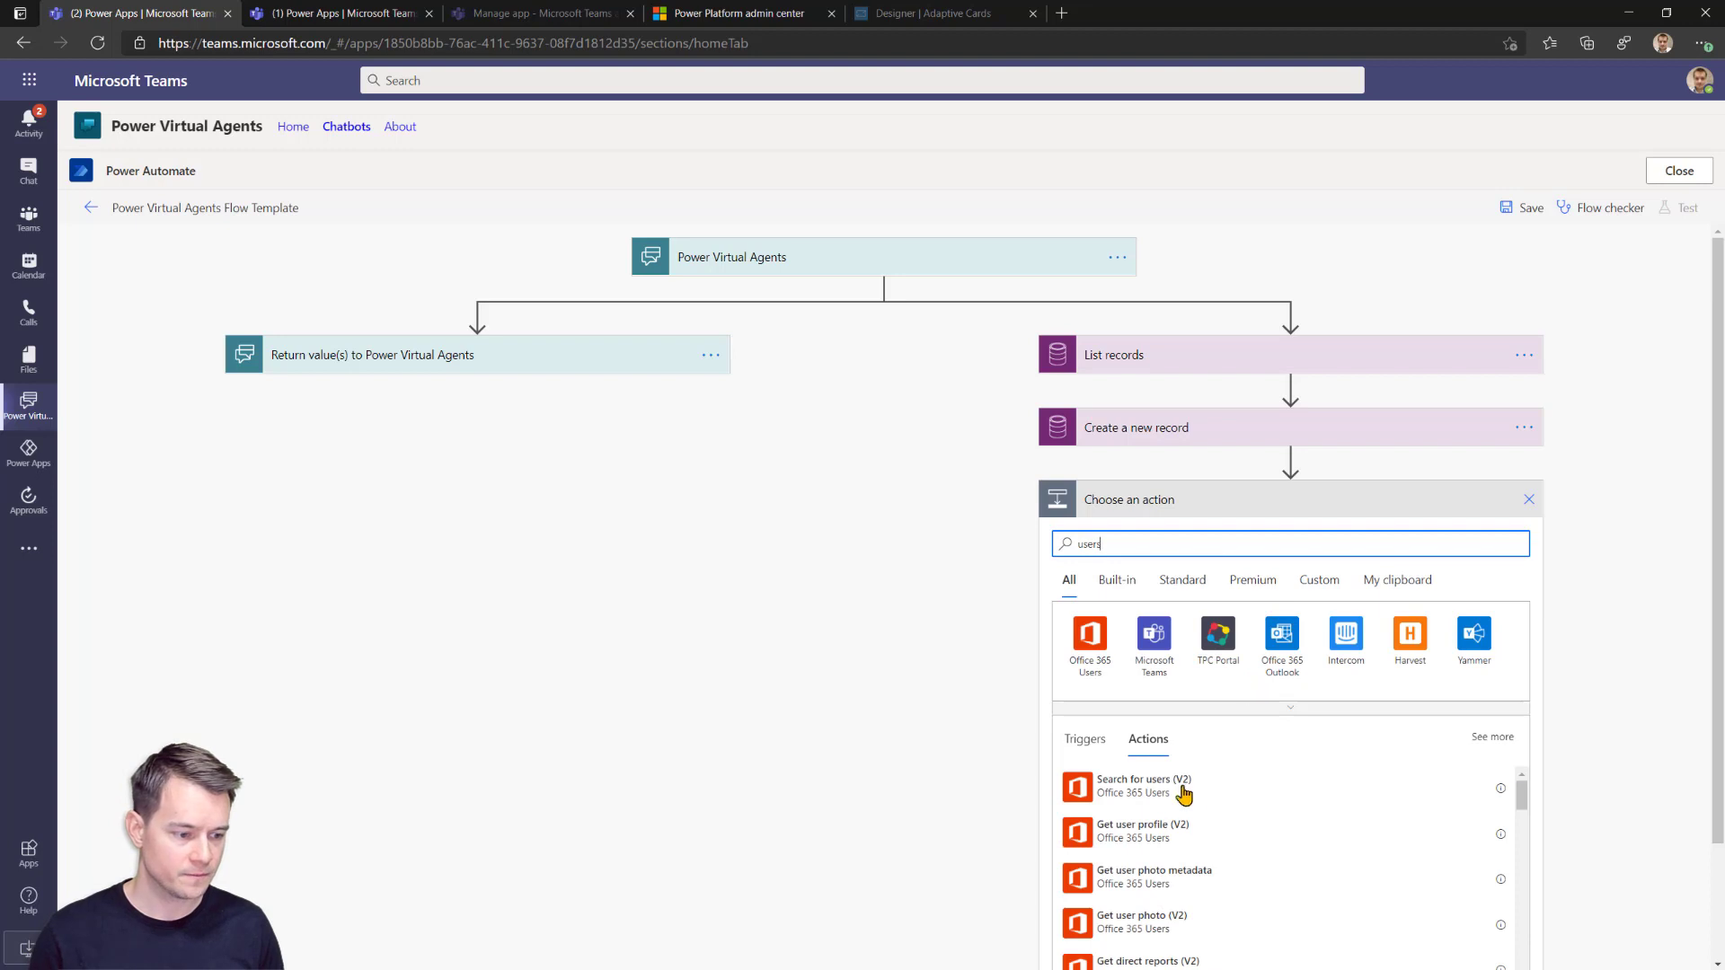
{"action": "left_click", "coordinate": [1166, 839]}
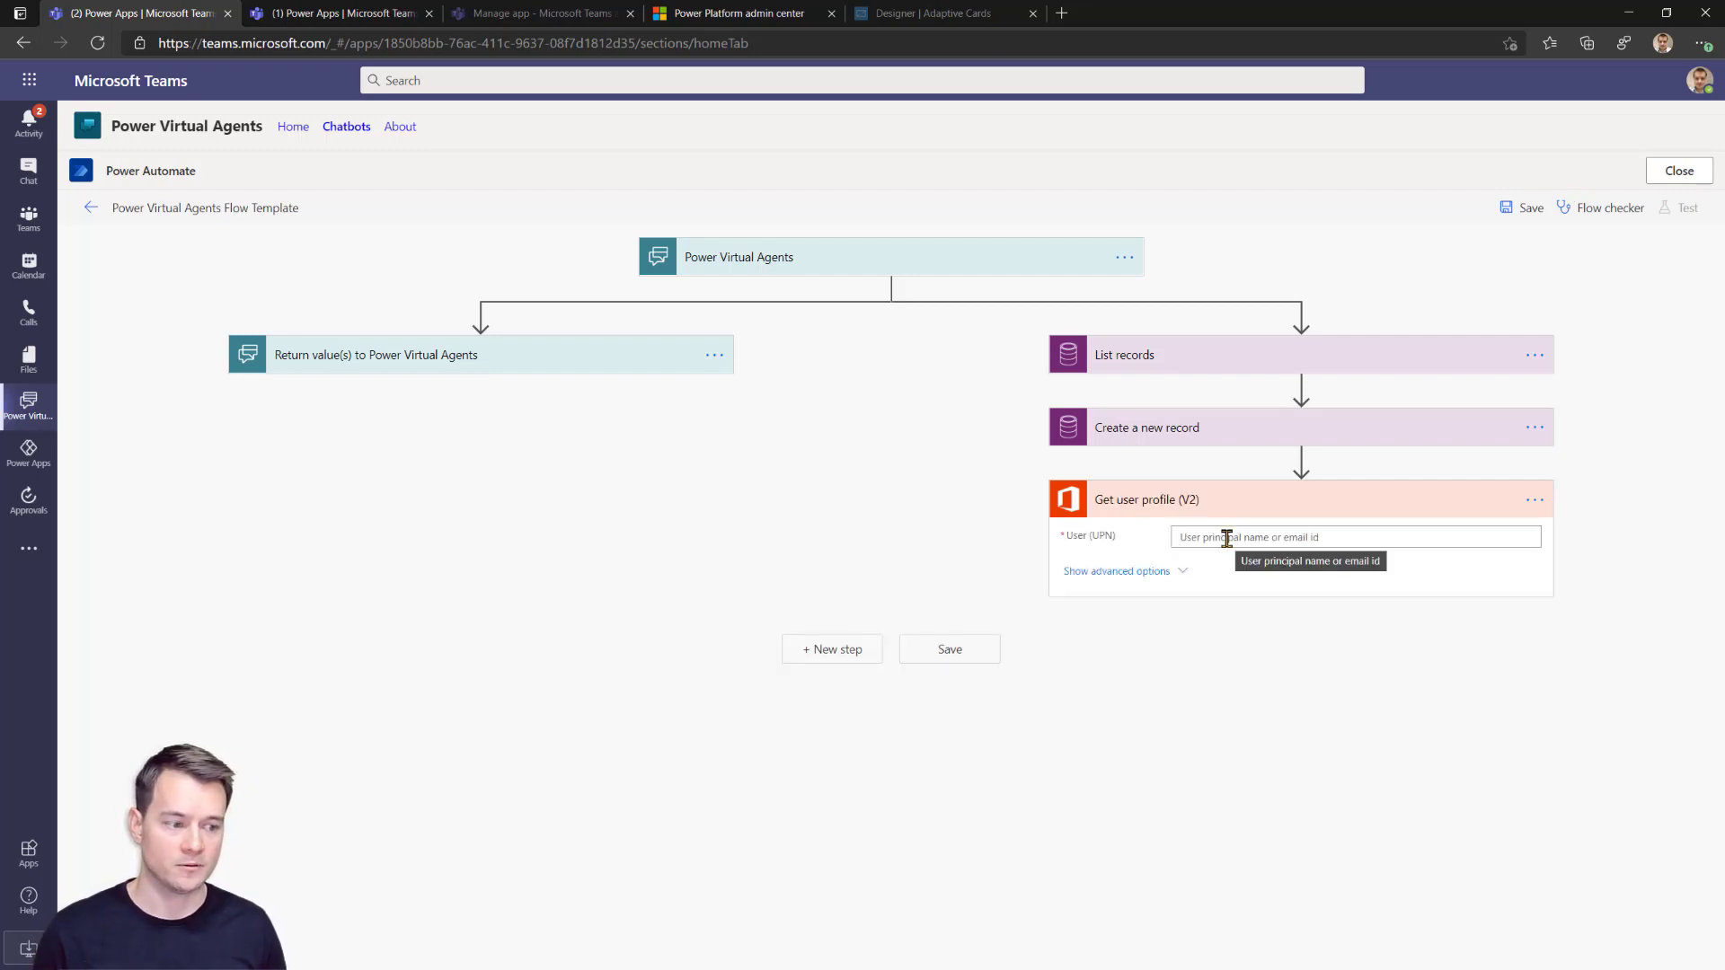
Set the User (UPN) of Get user profile (V2) to the trigger's UserID value.
{"action": "left_click", "coordinate": [1227, 539]}
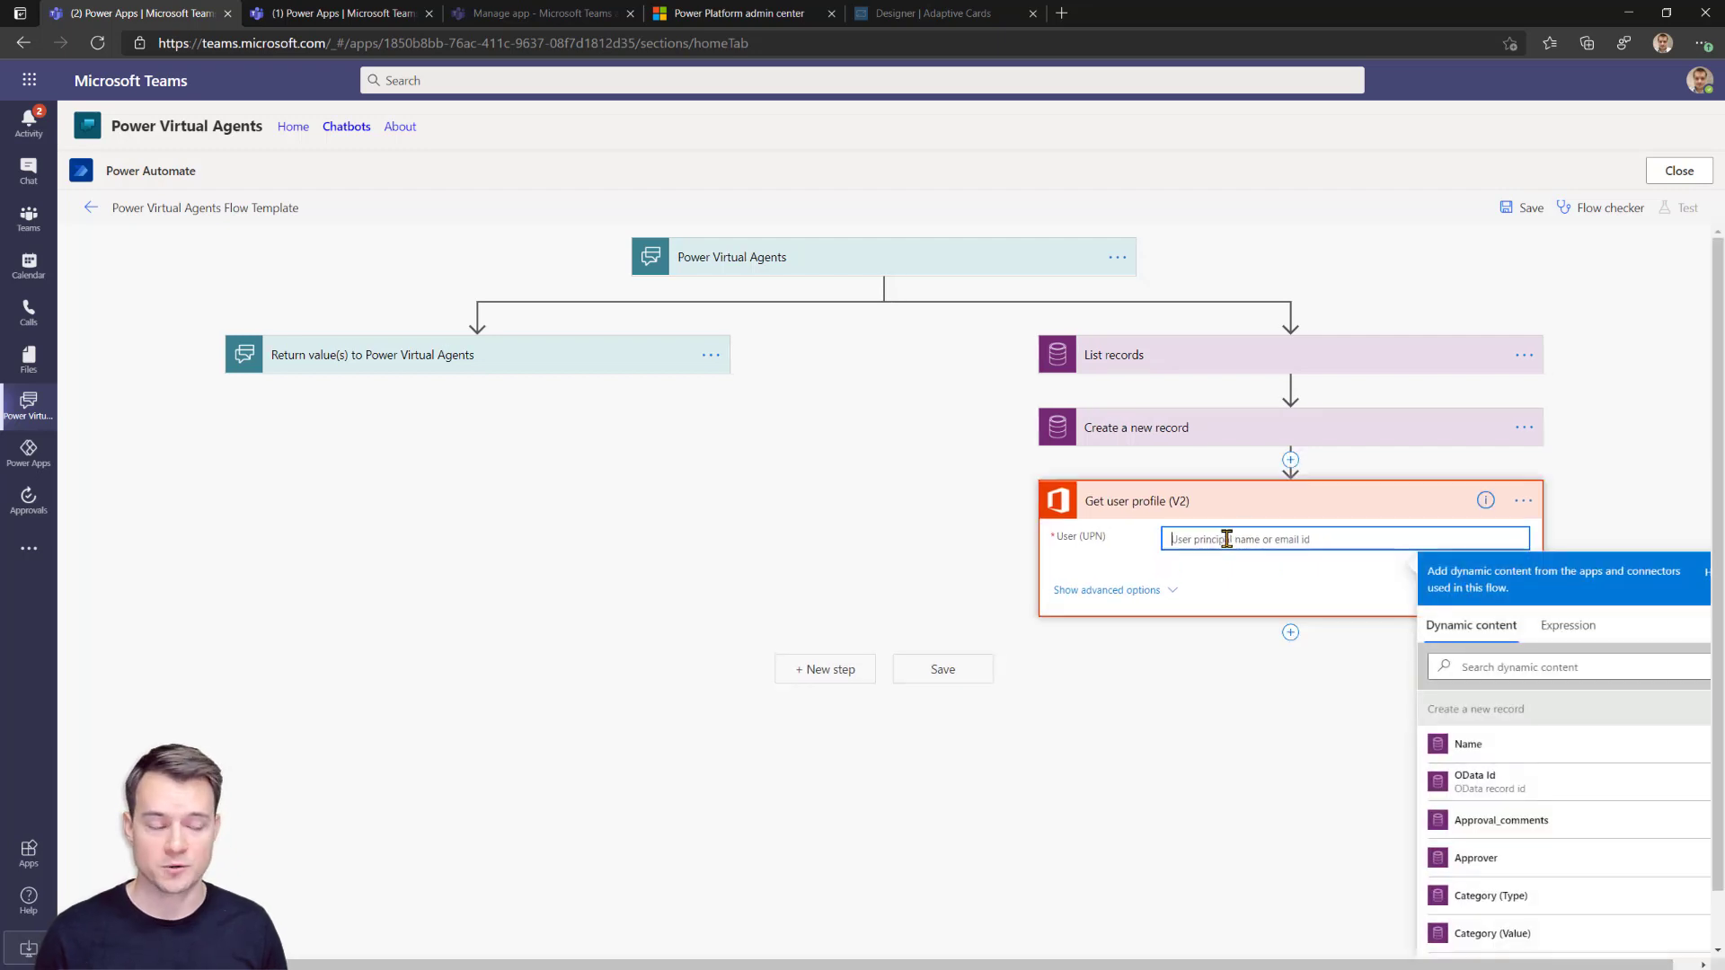
{"action": "left_click", "coordinate": [1524, 670]}
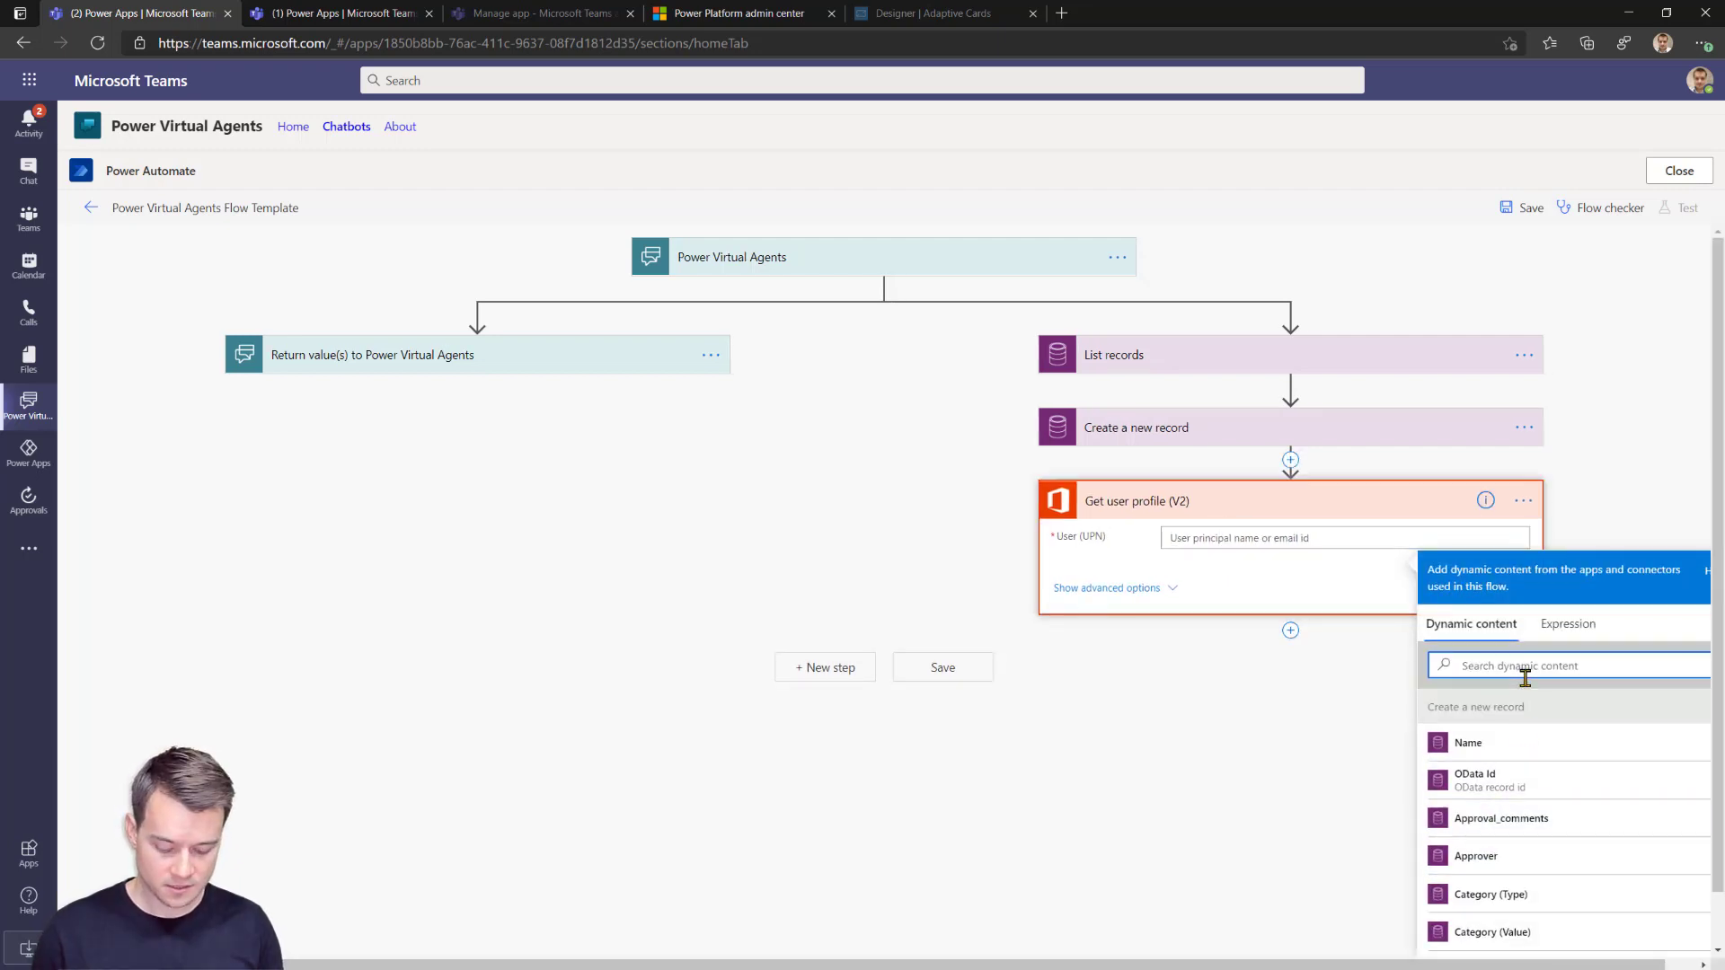
{"action": "type", "text": "user"}
{"action": "scroll", "coordinate": [1525, 894], "scroll_direction": "down", "scroll_amount": 1}
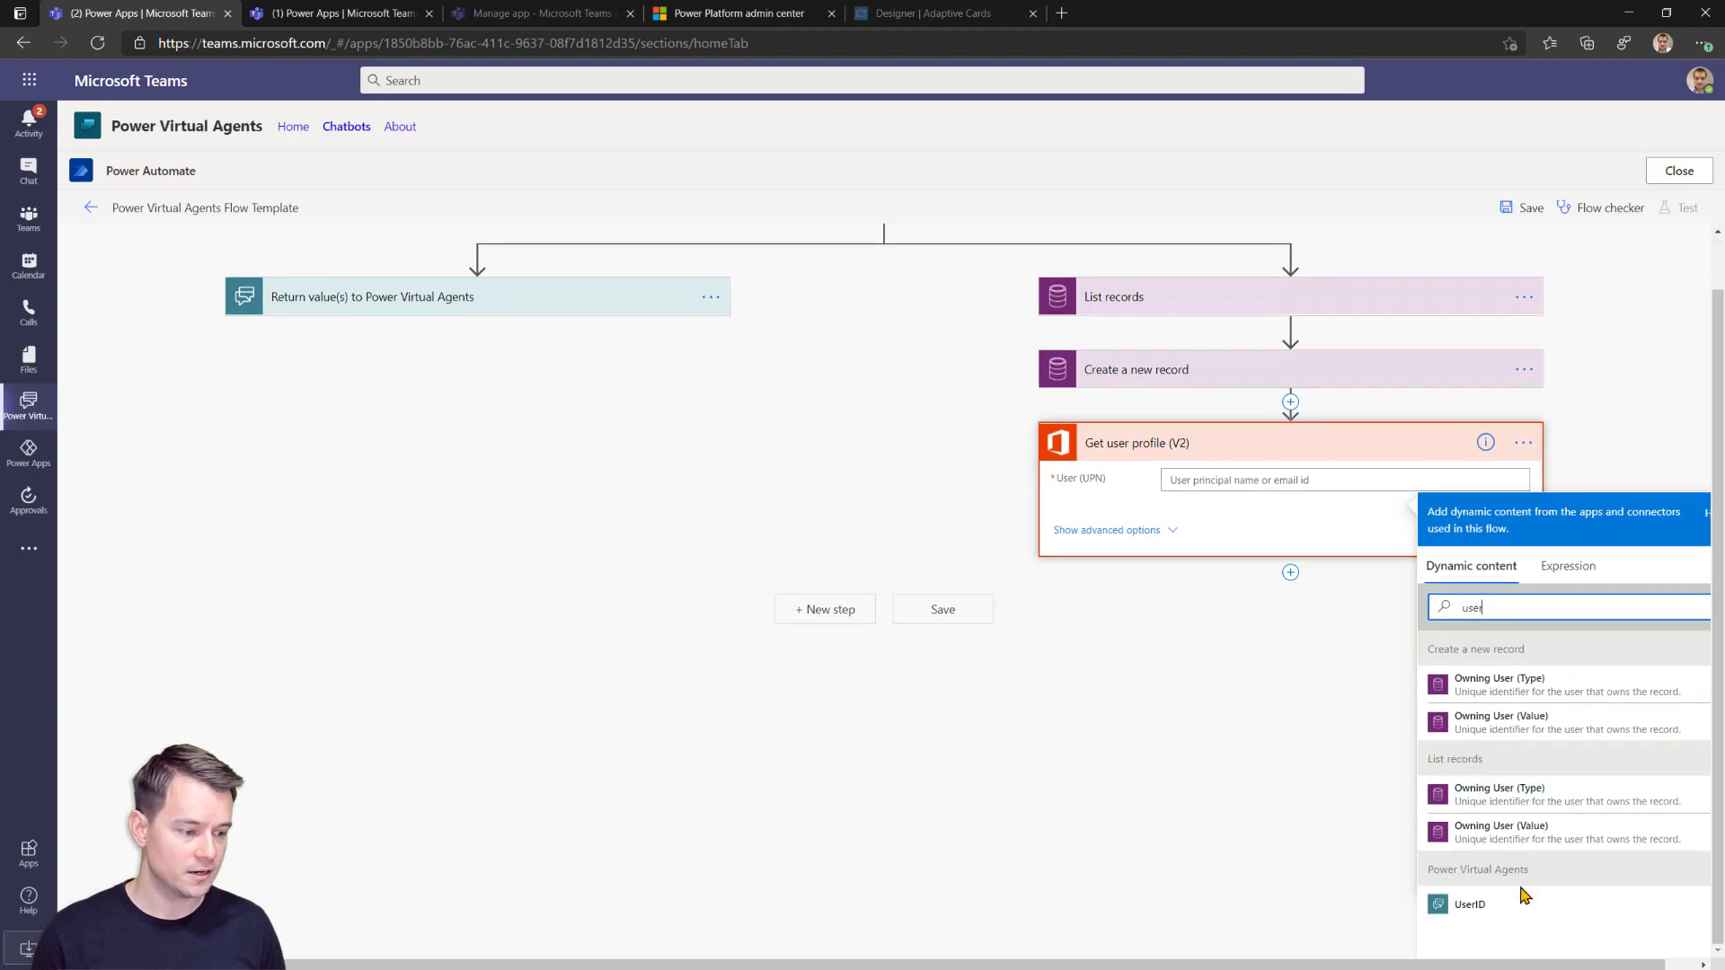
{"action": "left_click", "coordinate": [1519, 904]}
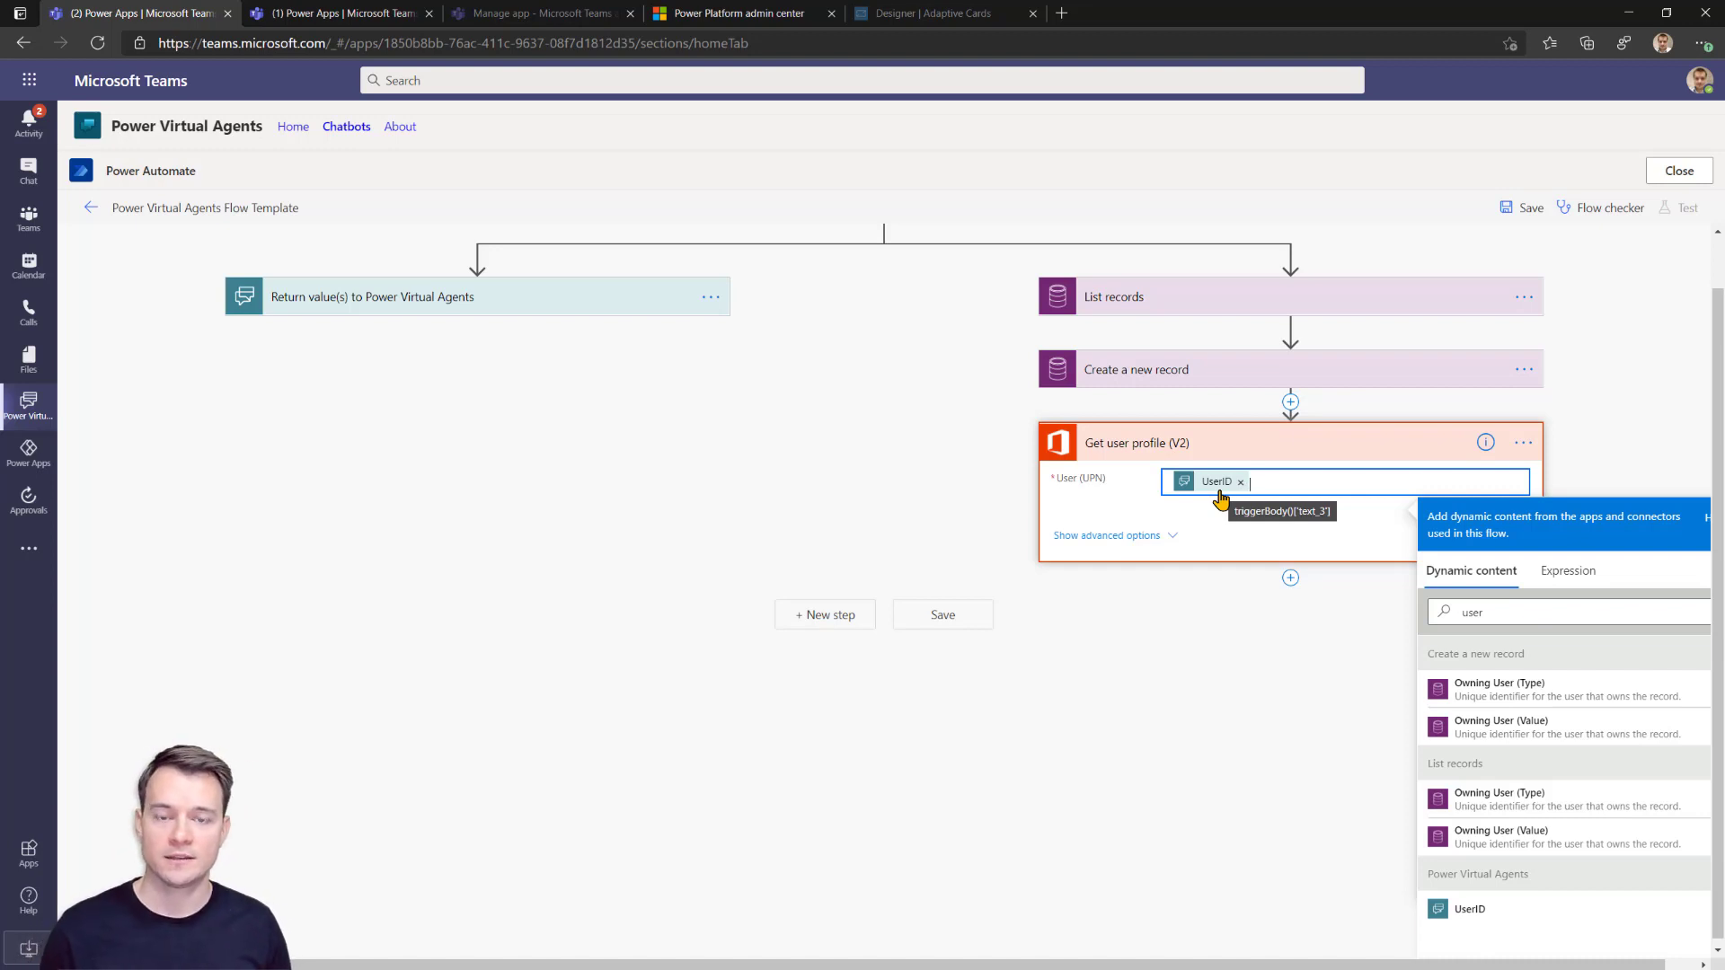
{"action": "left_click", "coordinate": [1290, 579]}
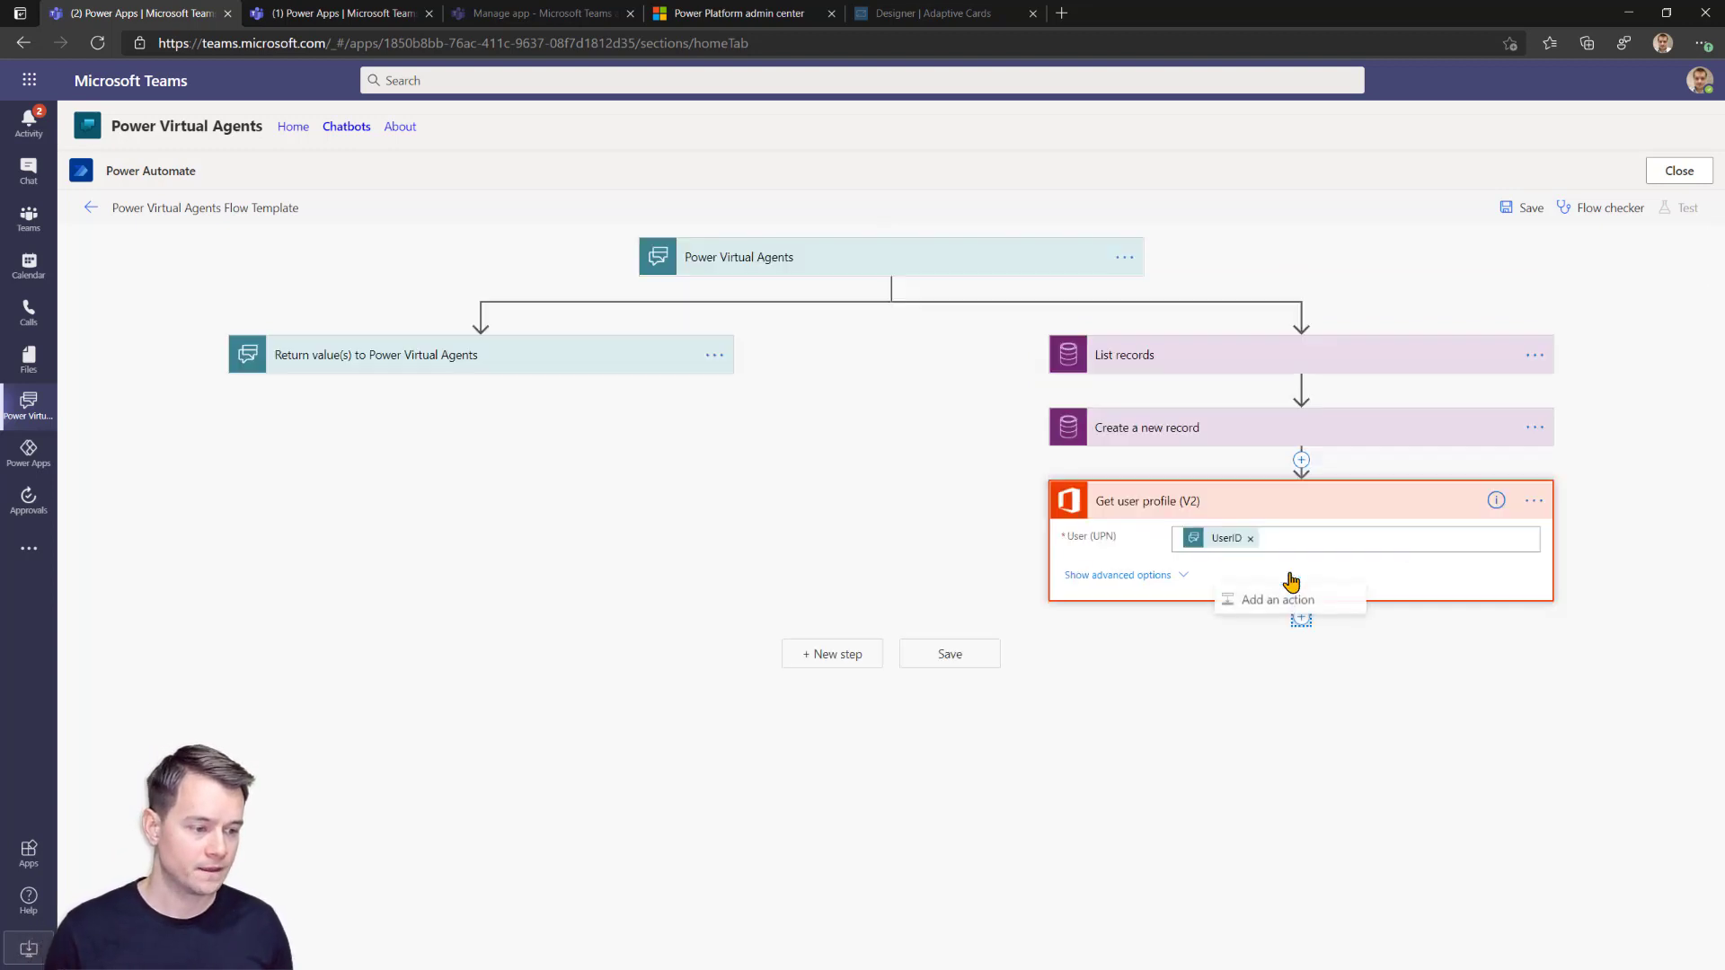
{"action": "left_click", "coordinate": [1300, 621]}
{"action": "left_click", "coordinate": [1291, 647]}
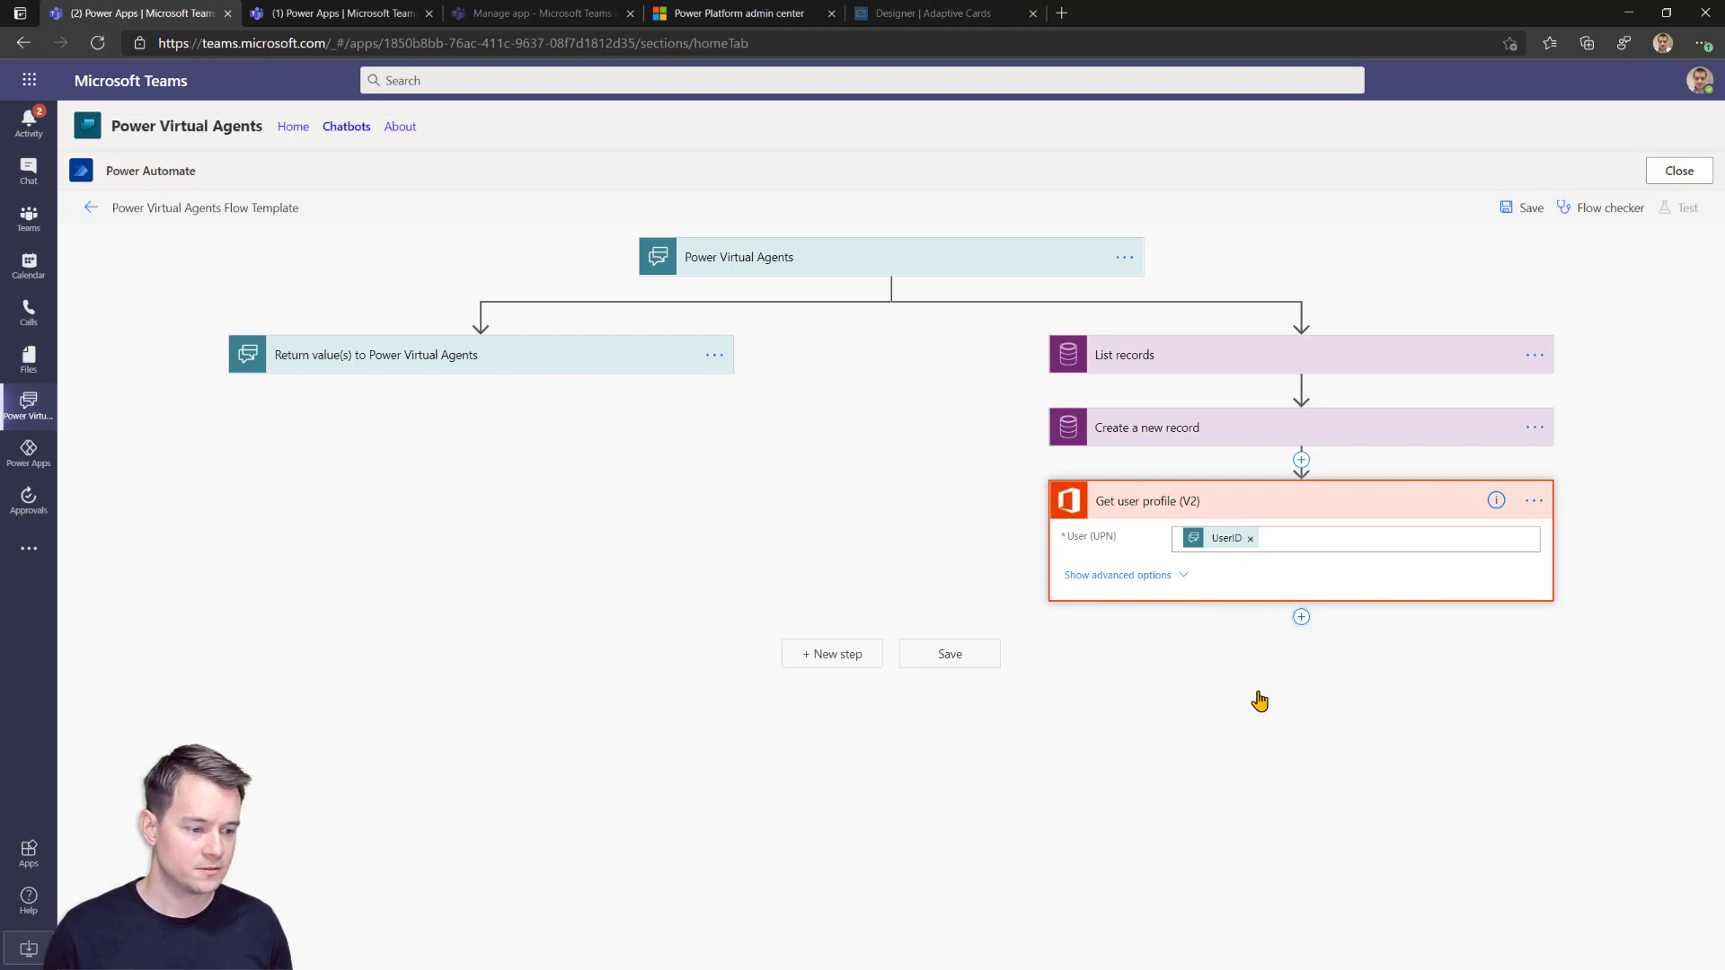
{"action": "type", "text": "users"}
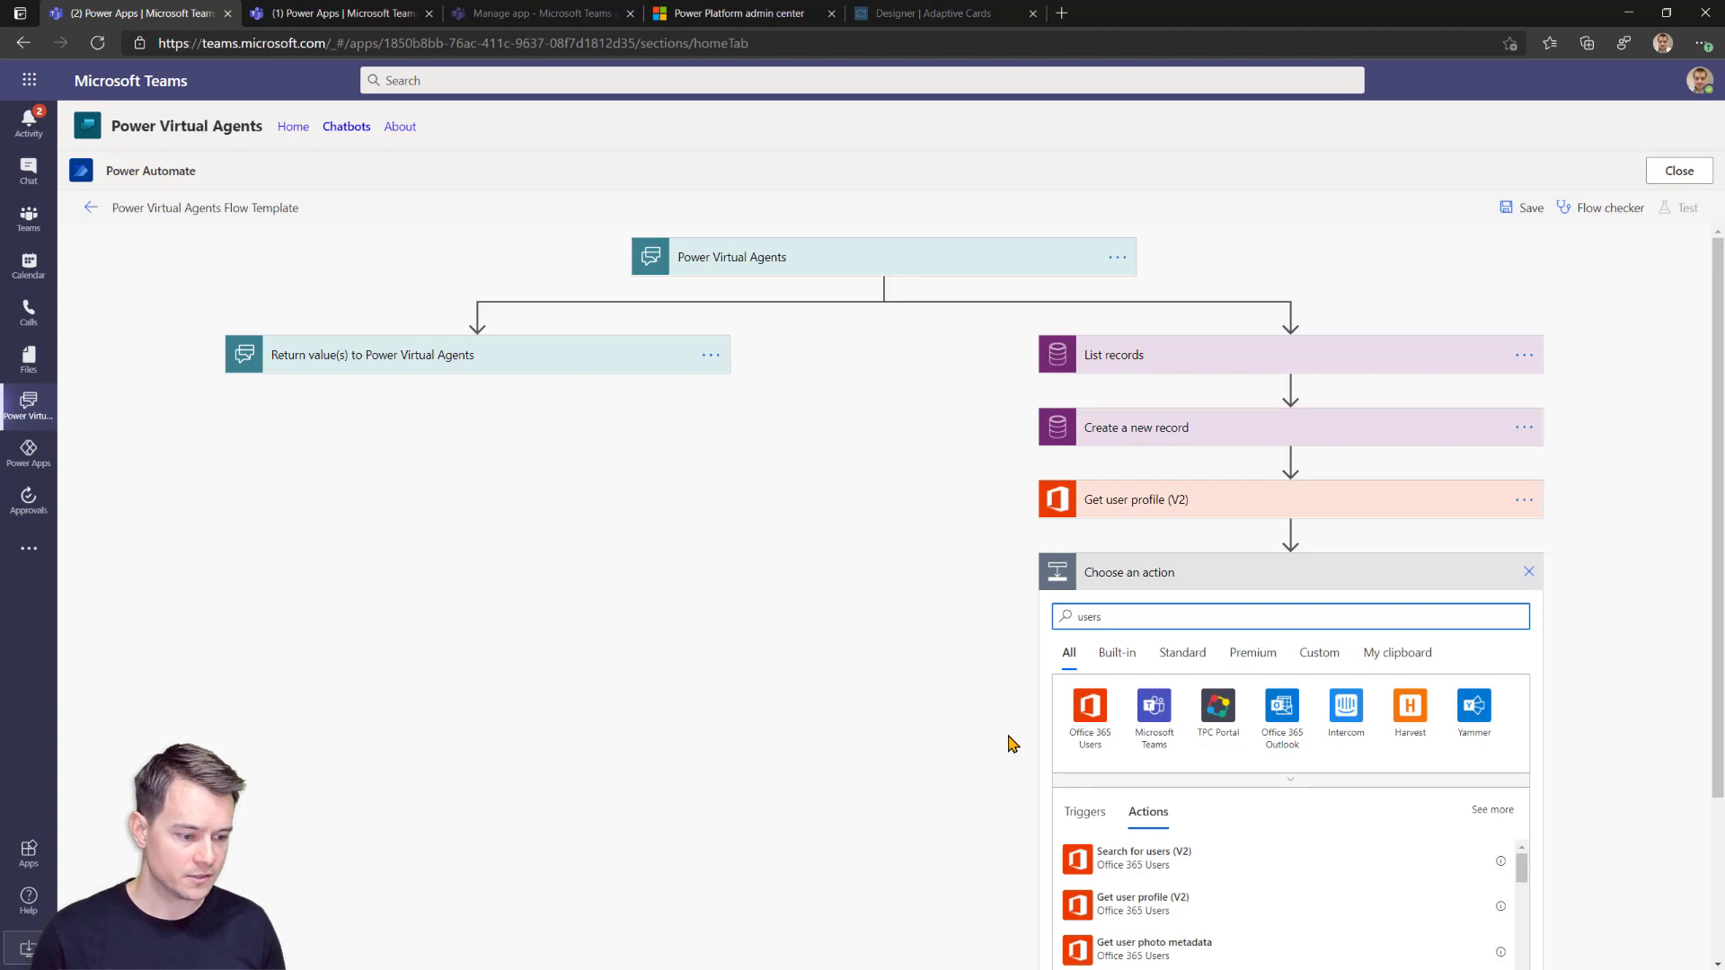
{"action": "scroll", "coordinate": [1005, 744], "scroll_direction": "down", "scroll_amount": 1}
{"action": "left_click", "coordinate": [1192, 846]}
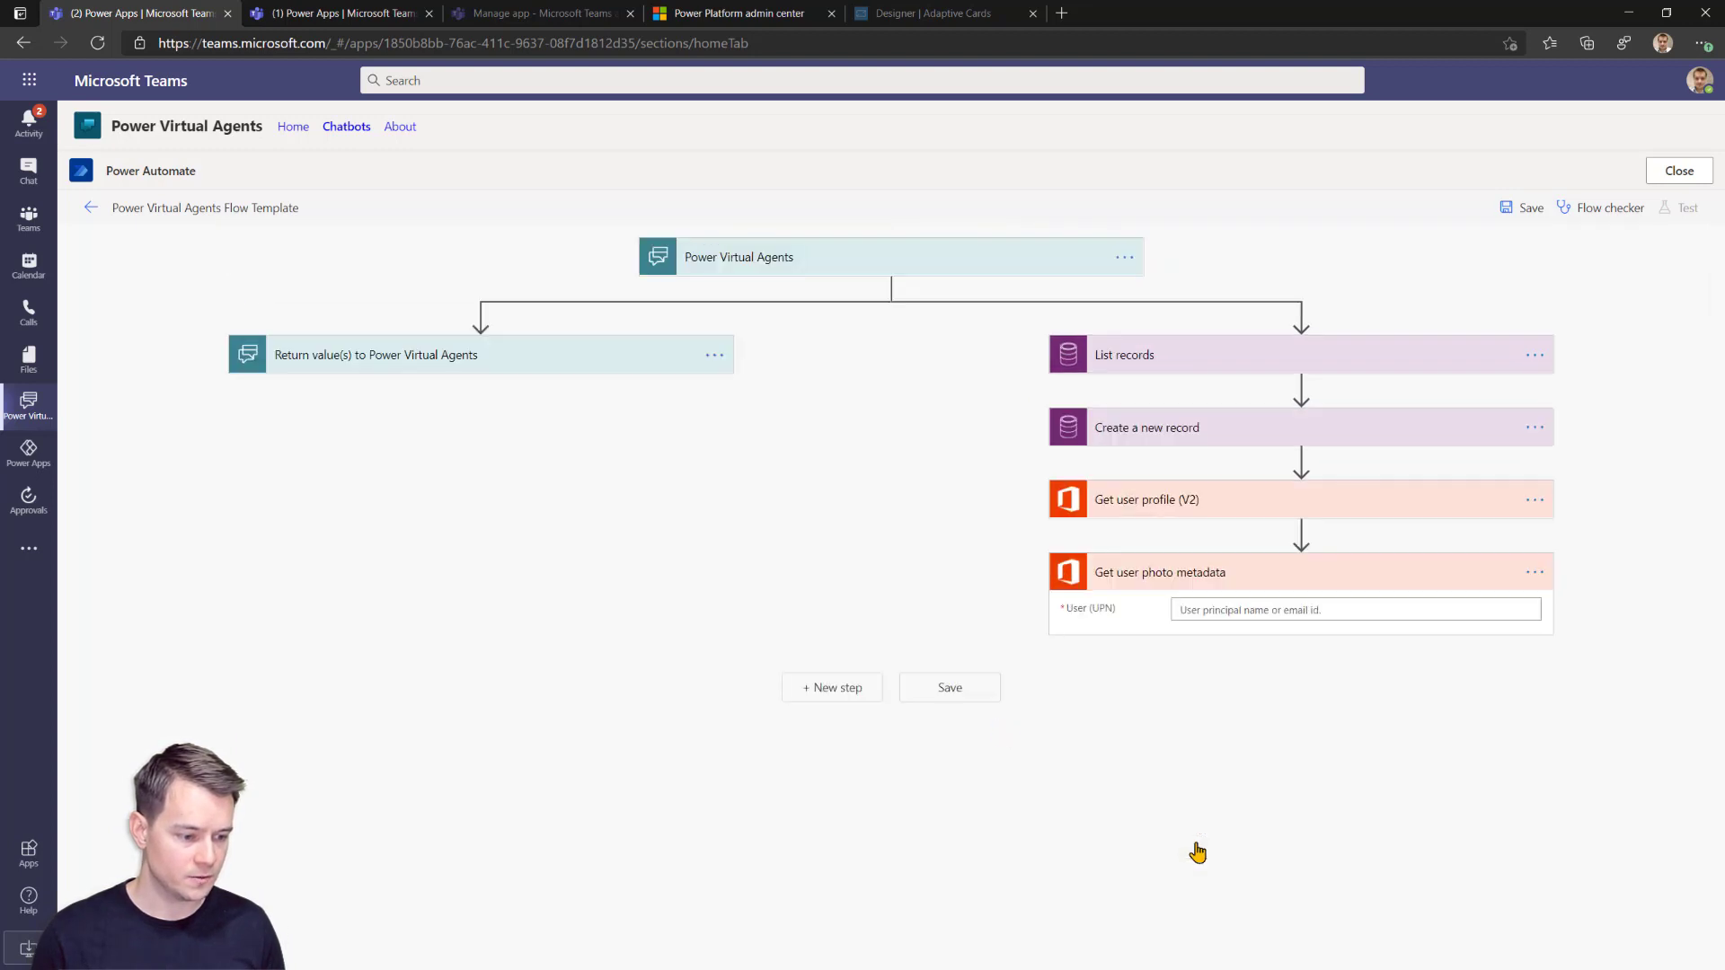
{"action": "left_click", "coordinate": [1535, 572]}
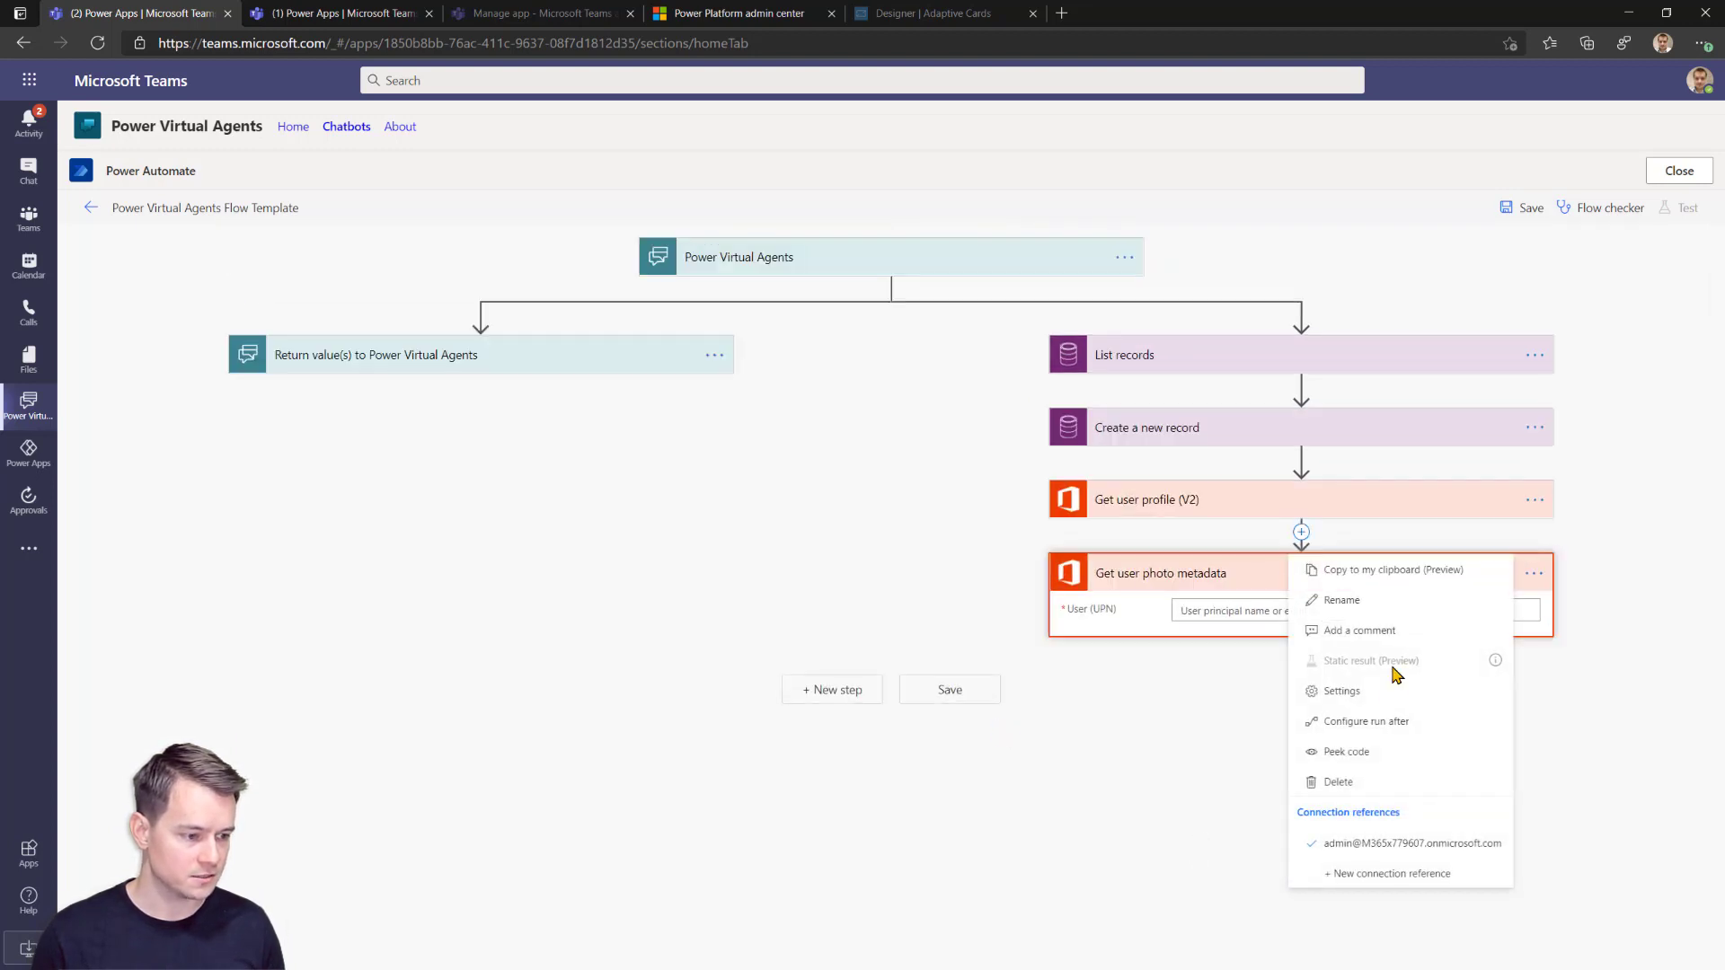
{"action": "left_click", "coordinate": [1366, 782]}
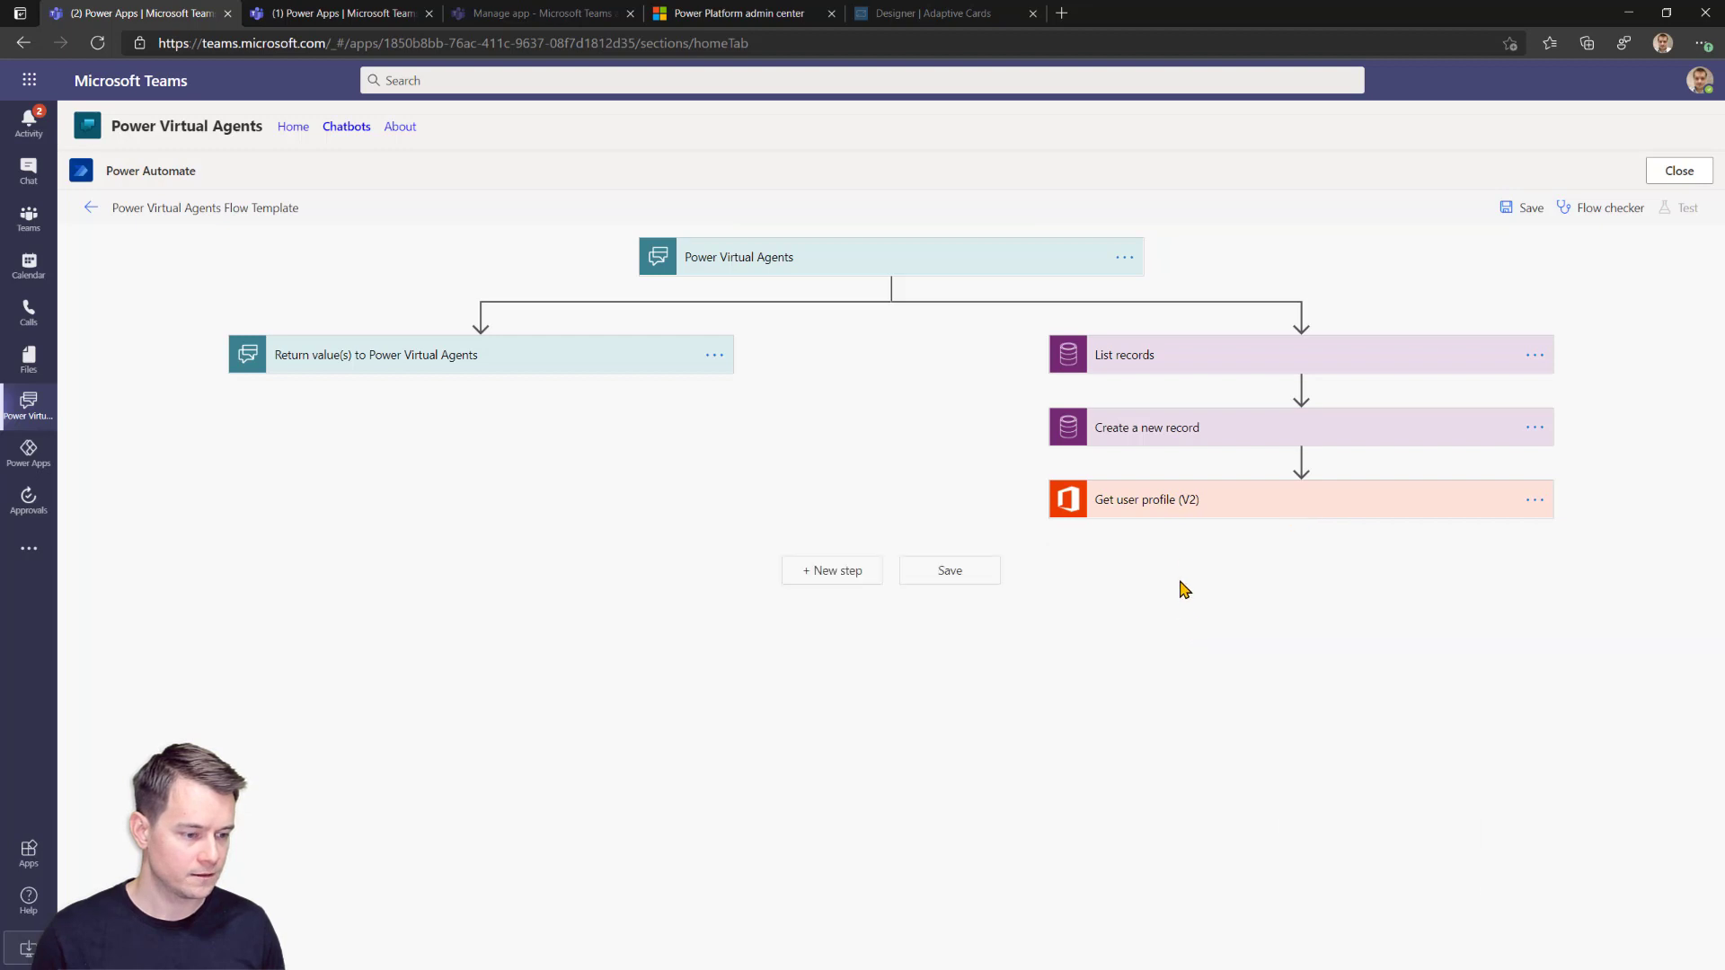
Start a new action after Get user profile (V2) and search the connectors and actions for "users".
{"action": "left_click", "coordinate": [1301, 534]}
{"action": "left_click", "coordinate": [1295, 573]}
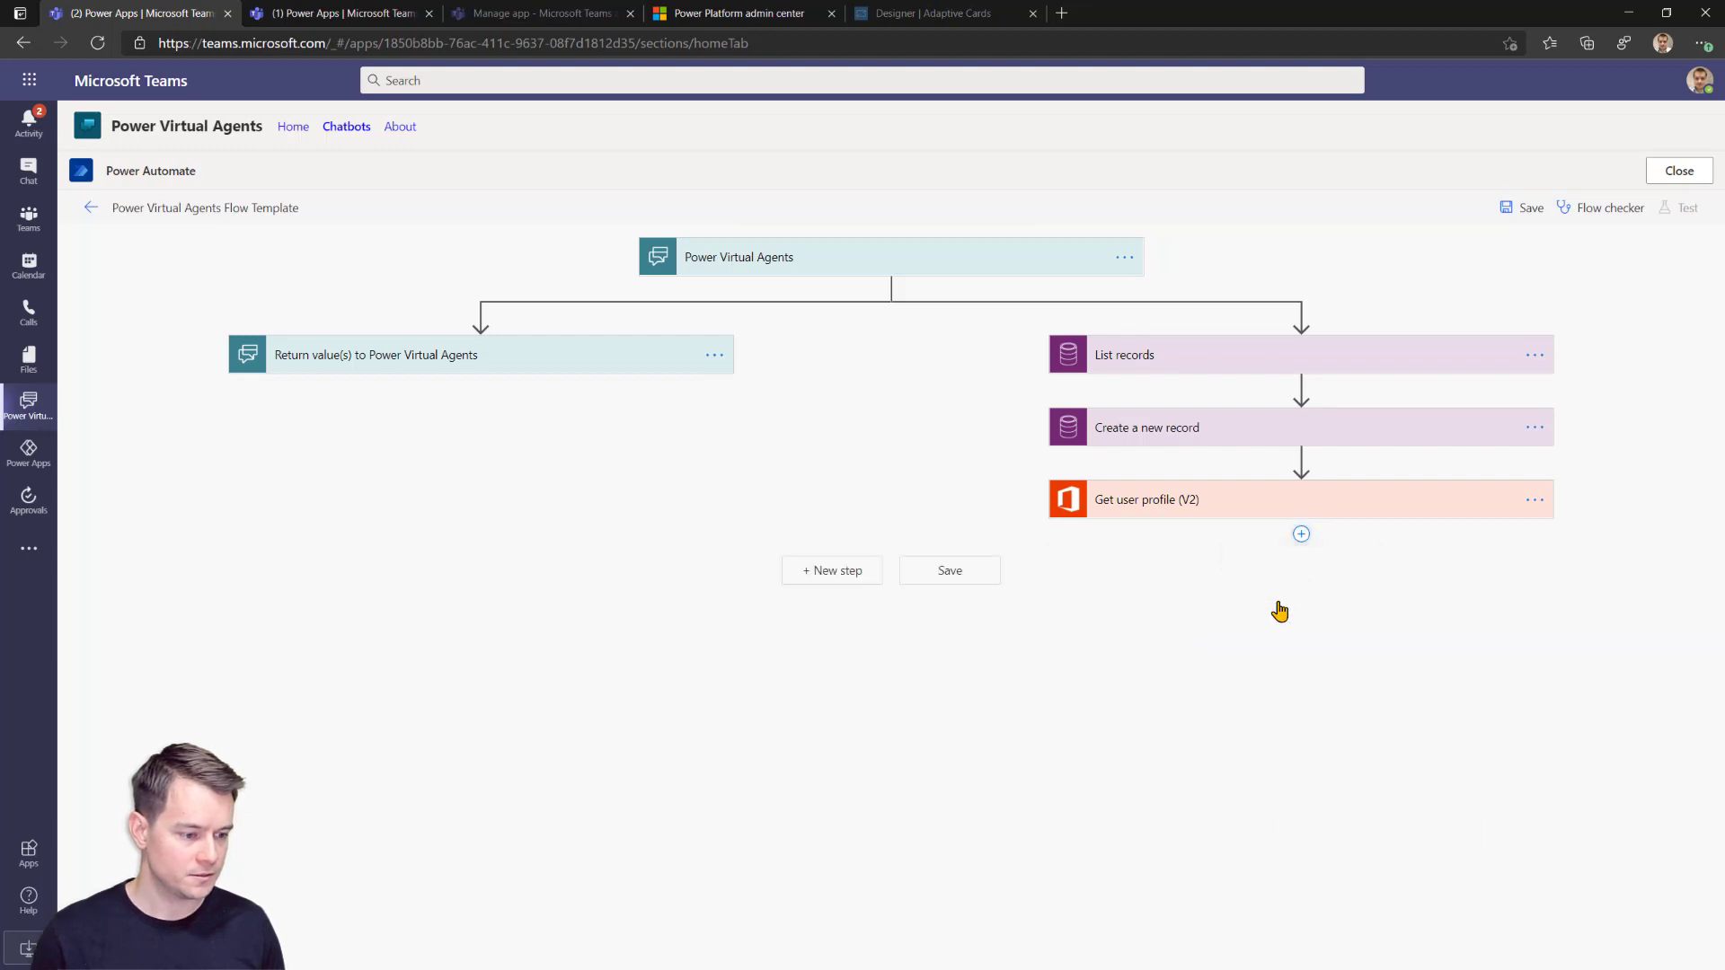
{"action": "type", "text": "users"}
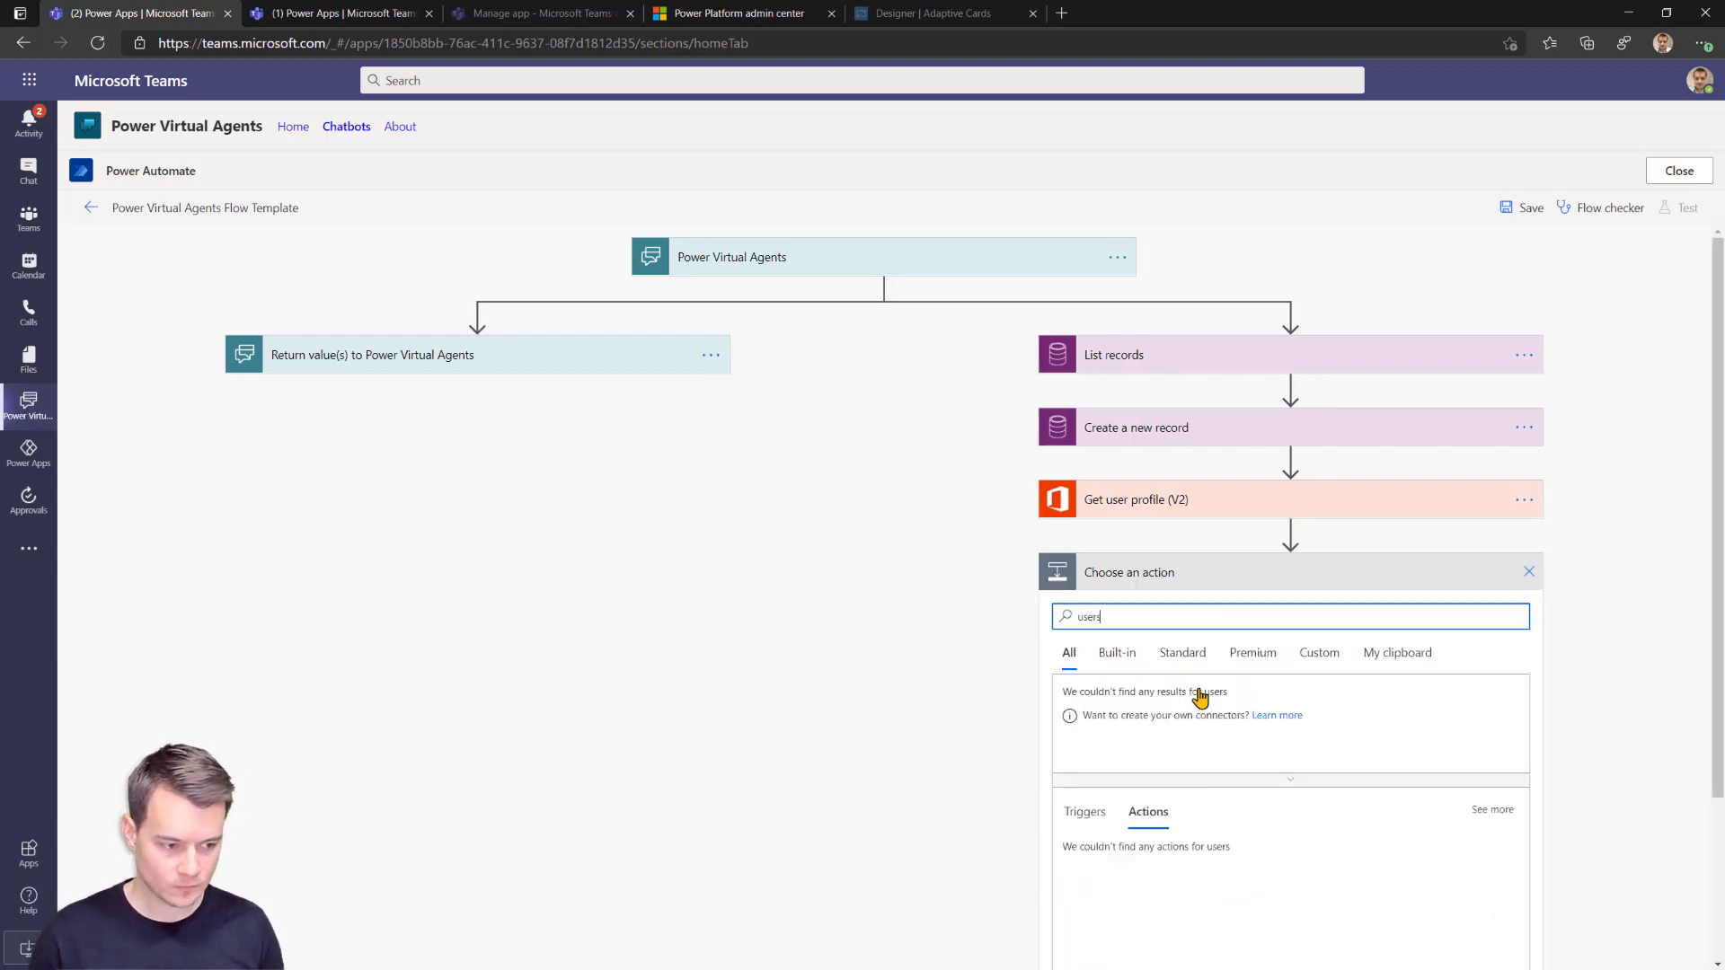
Add a Get user photo (V2) action from Office 365 Users with the UserID dynamic content as User (UPN).
{"action": "scroll", "coordinate": [1222, 899], "scroll_direction": "down", "scroll_amount": 1}
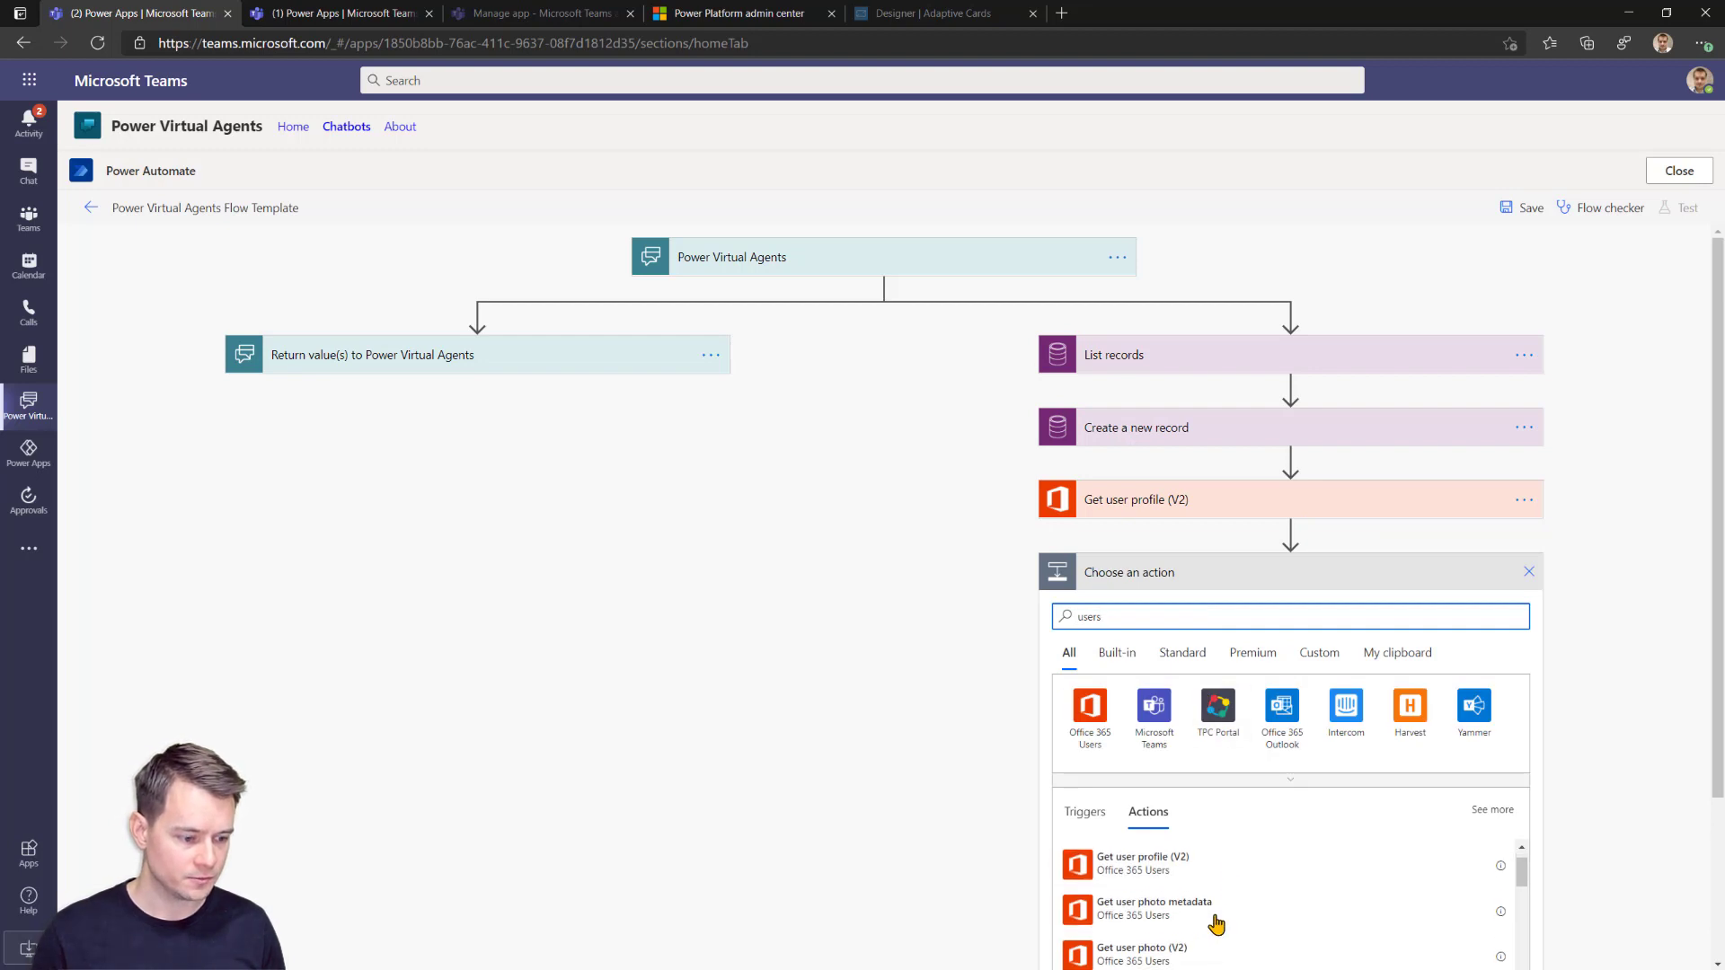
{"action": "left_click", "coordinate": [1179, 958]}
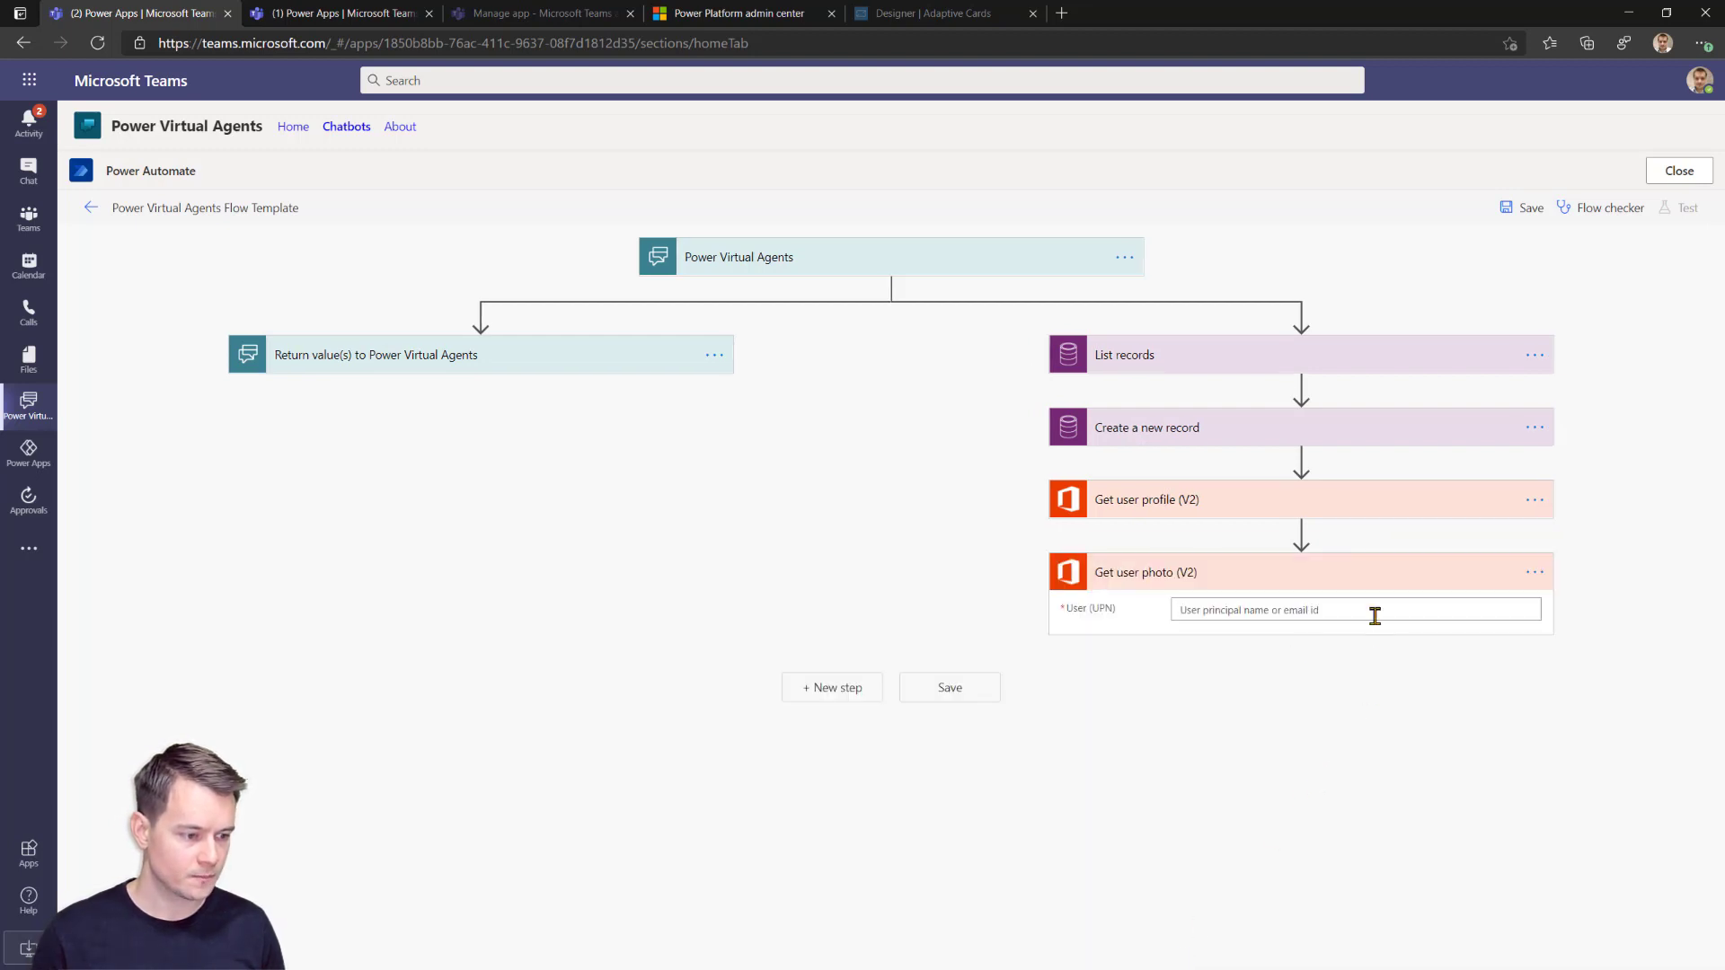
{"action": "left_click", "coordinate": [1375, 616]}
{"action": "left_click", "coordinate": [1493, 739]}
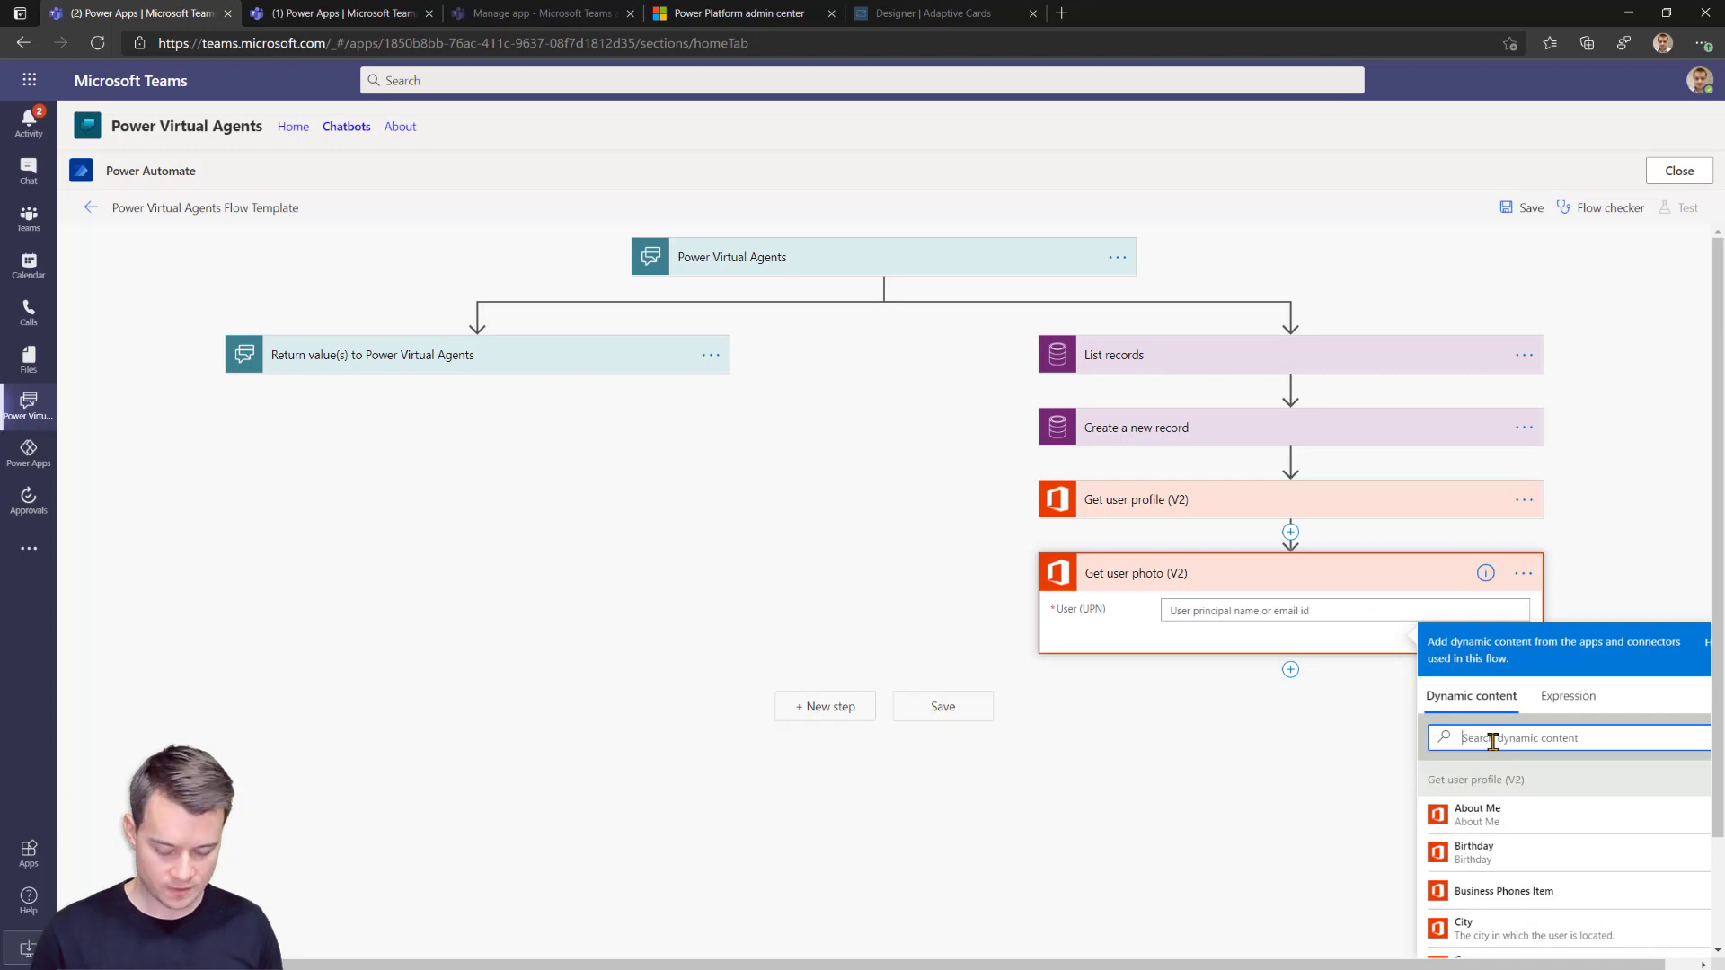
{"action": "type", "text": "userid"}
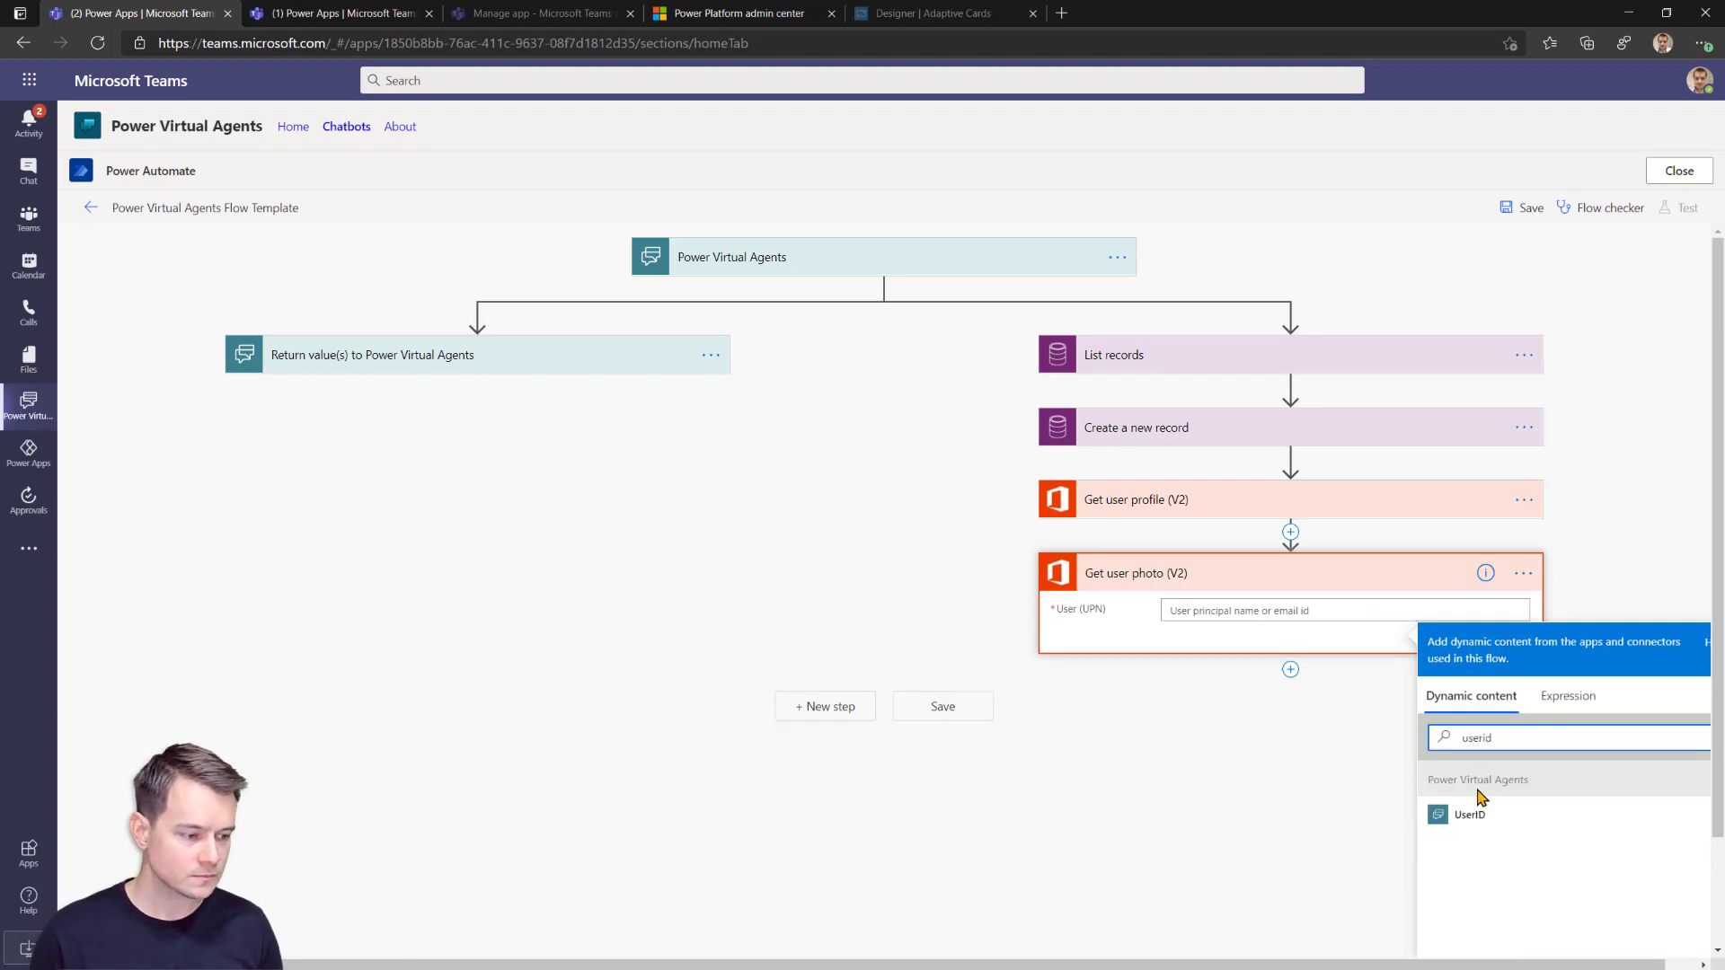
{"action": "left_click", "coordinate": [1470, 814]}
{"action": "left_click", "coordinate": [1301, 685]}
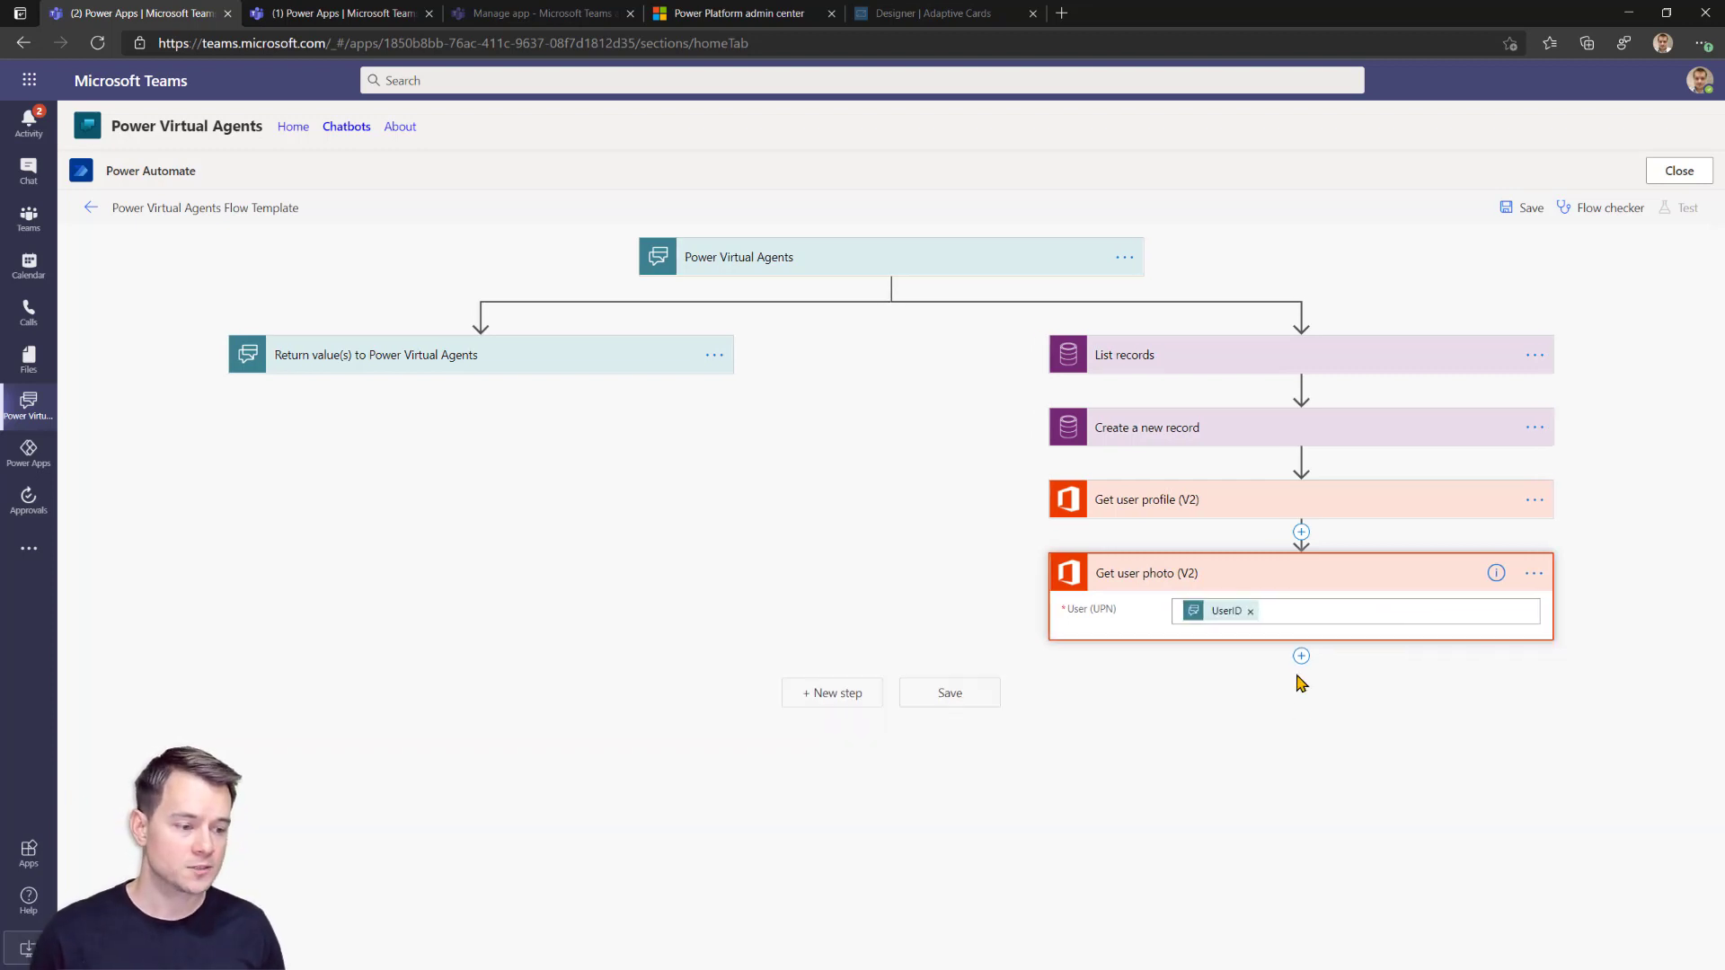
Add a Relate records action from Common Data Service (current environment) after the user photo action, with Categories as the entity name.
{"action": "left_click", "coordinate": [1301, 657]}
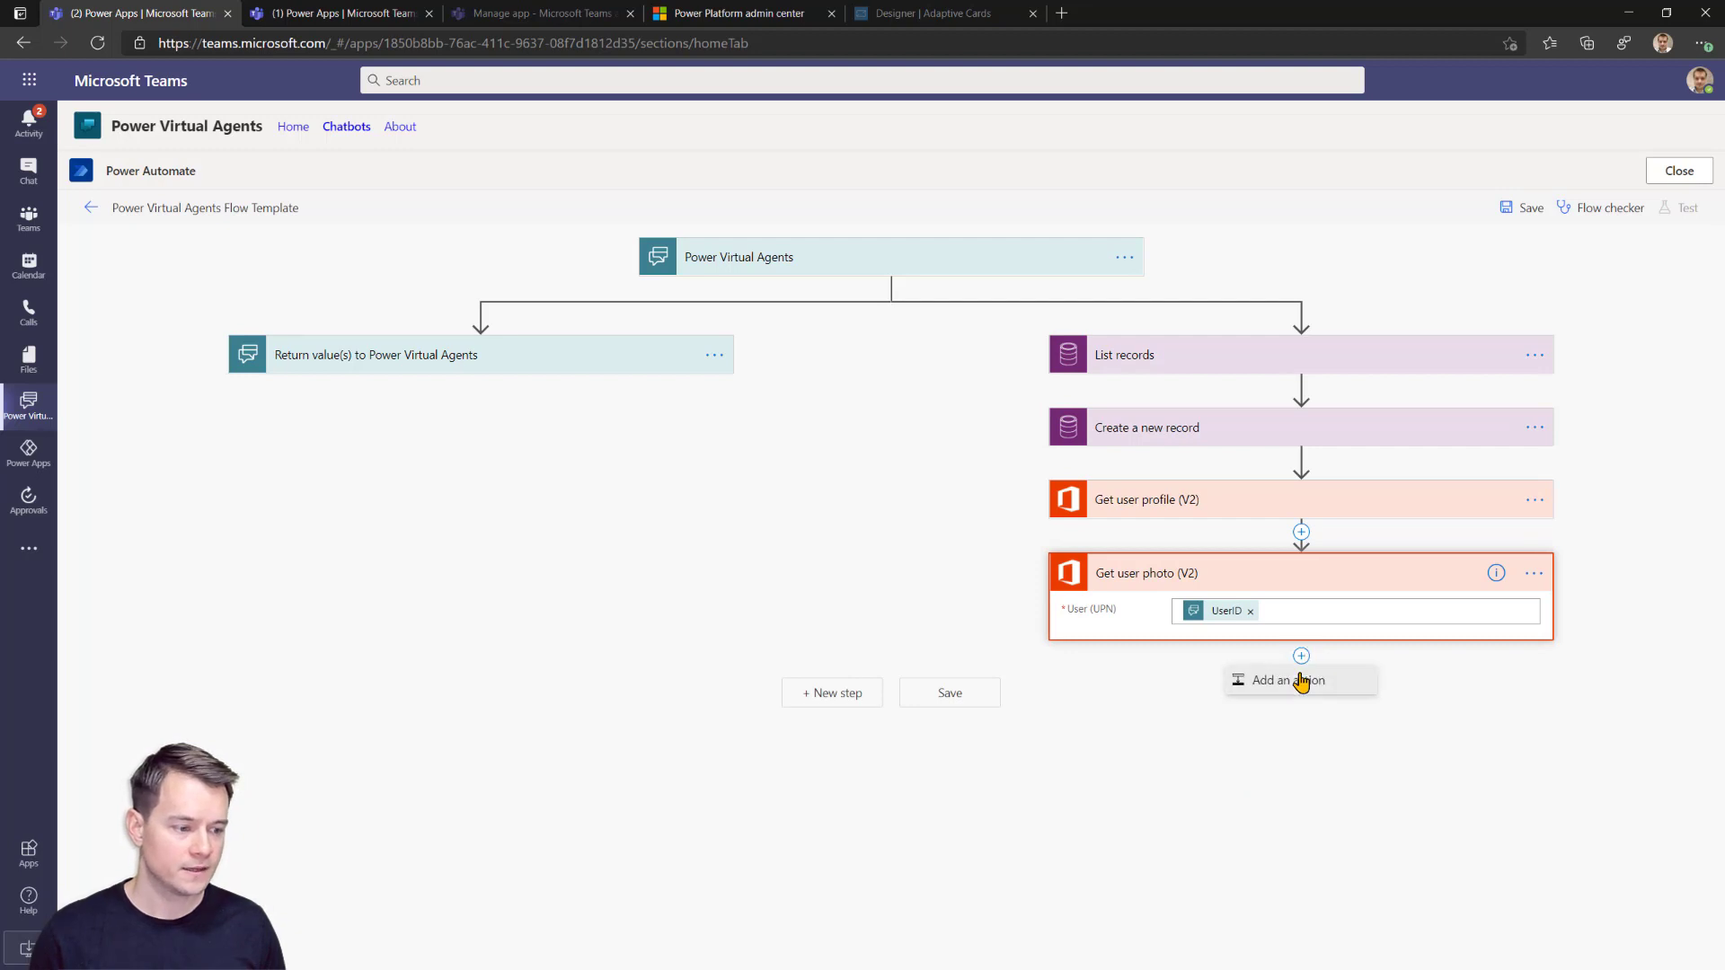
{"action": "left_click", "coordinate": [1303, 679]}
{"action": "left_click", "coordinate": [1151, 781]}
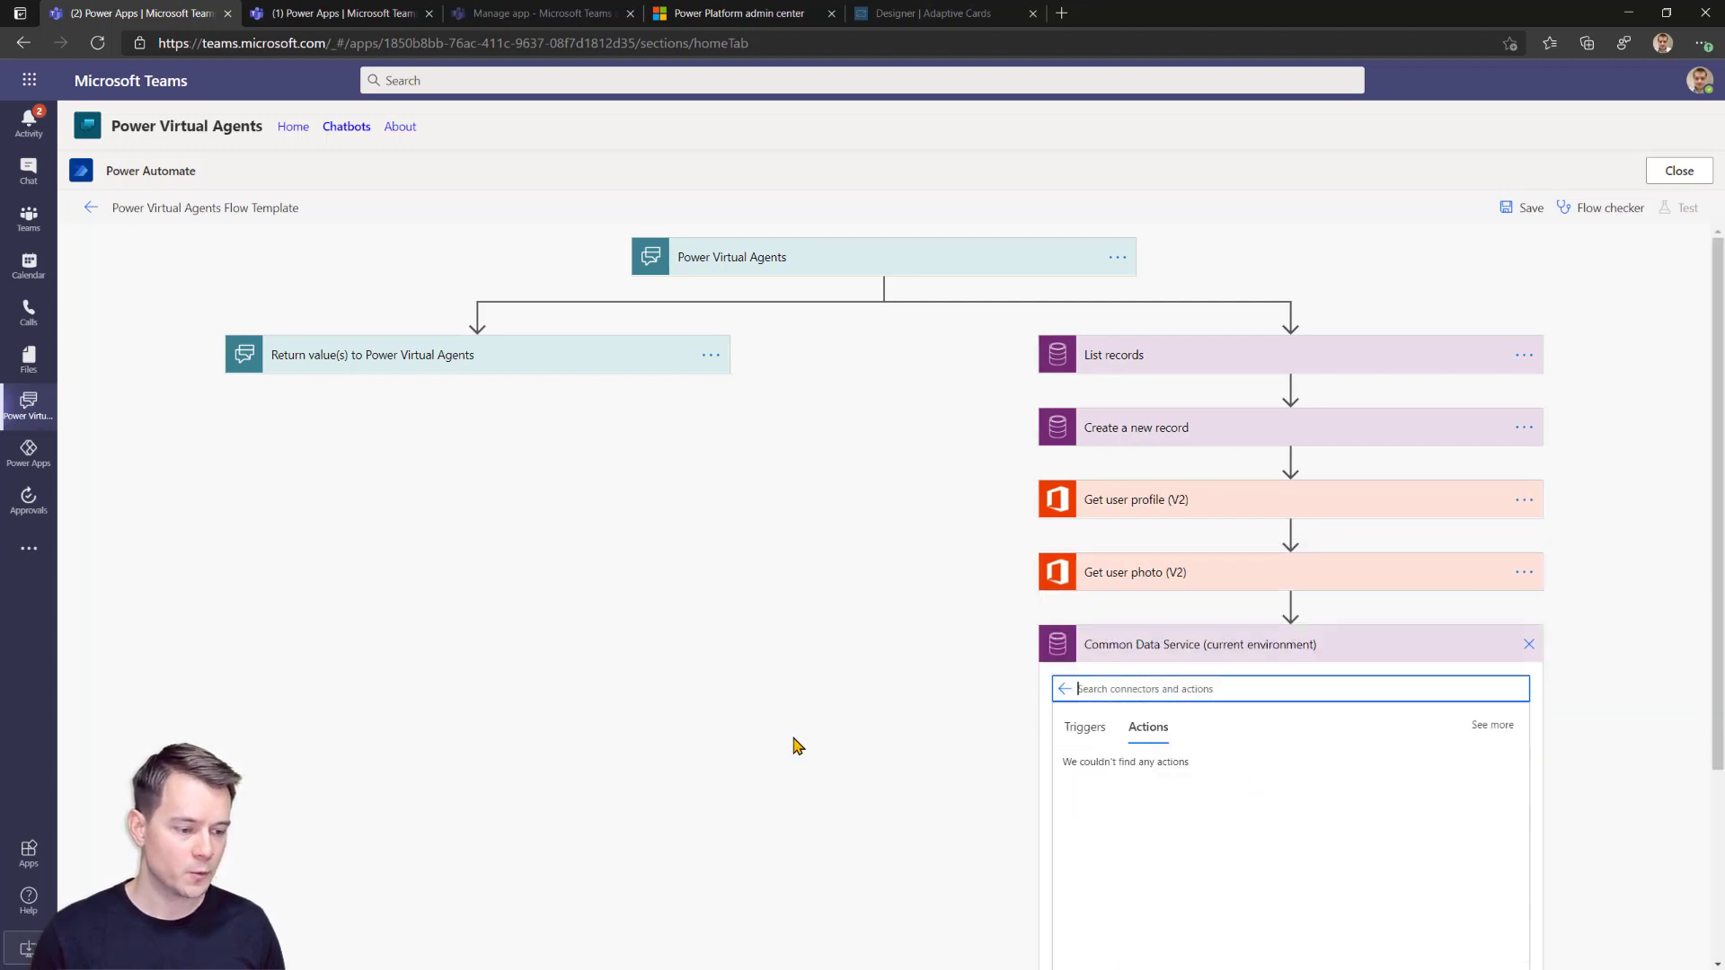
{"action": "scroll", "coordinate": [935, 651], "scroll_direction": "down", "scroll_amount": 1}
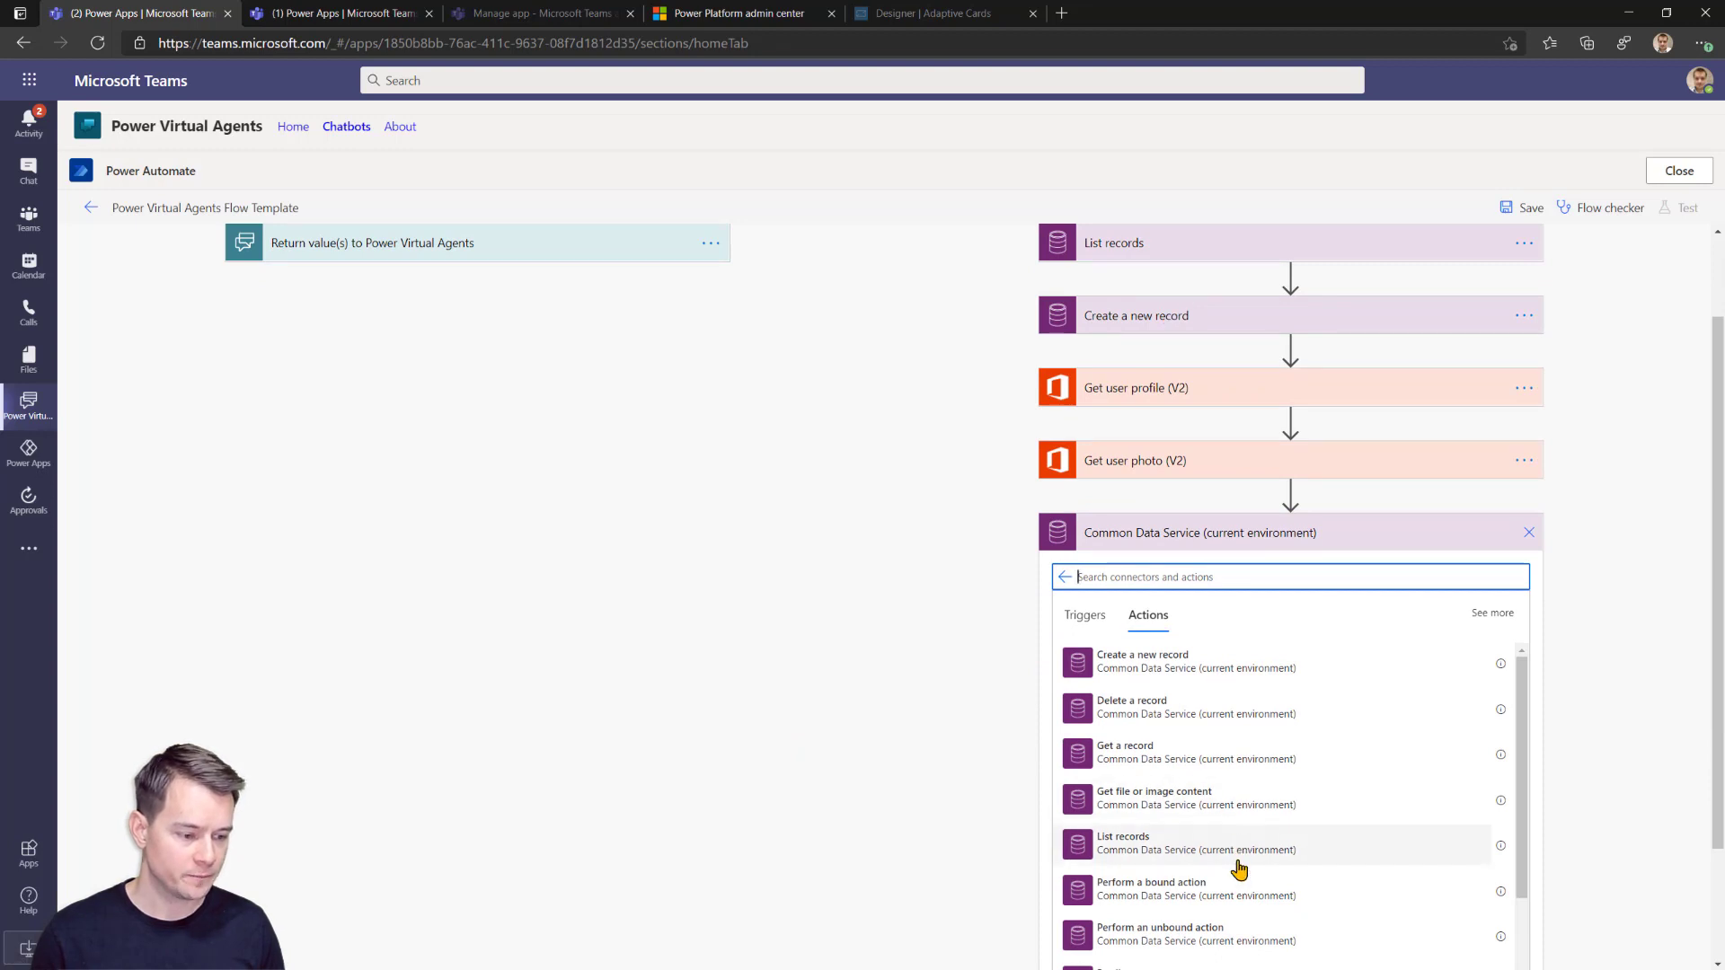
{"action": "scroll", "coordinate": [1218, 760], "scroll_direction": "down", "scroll_amount": 3}
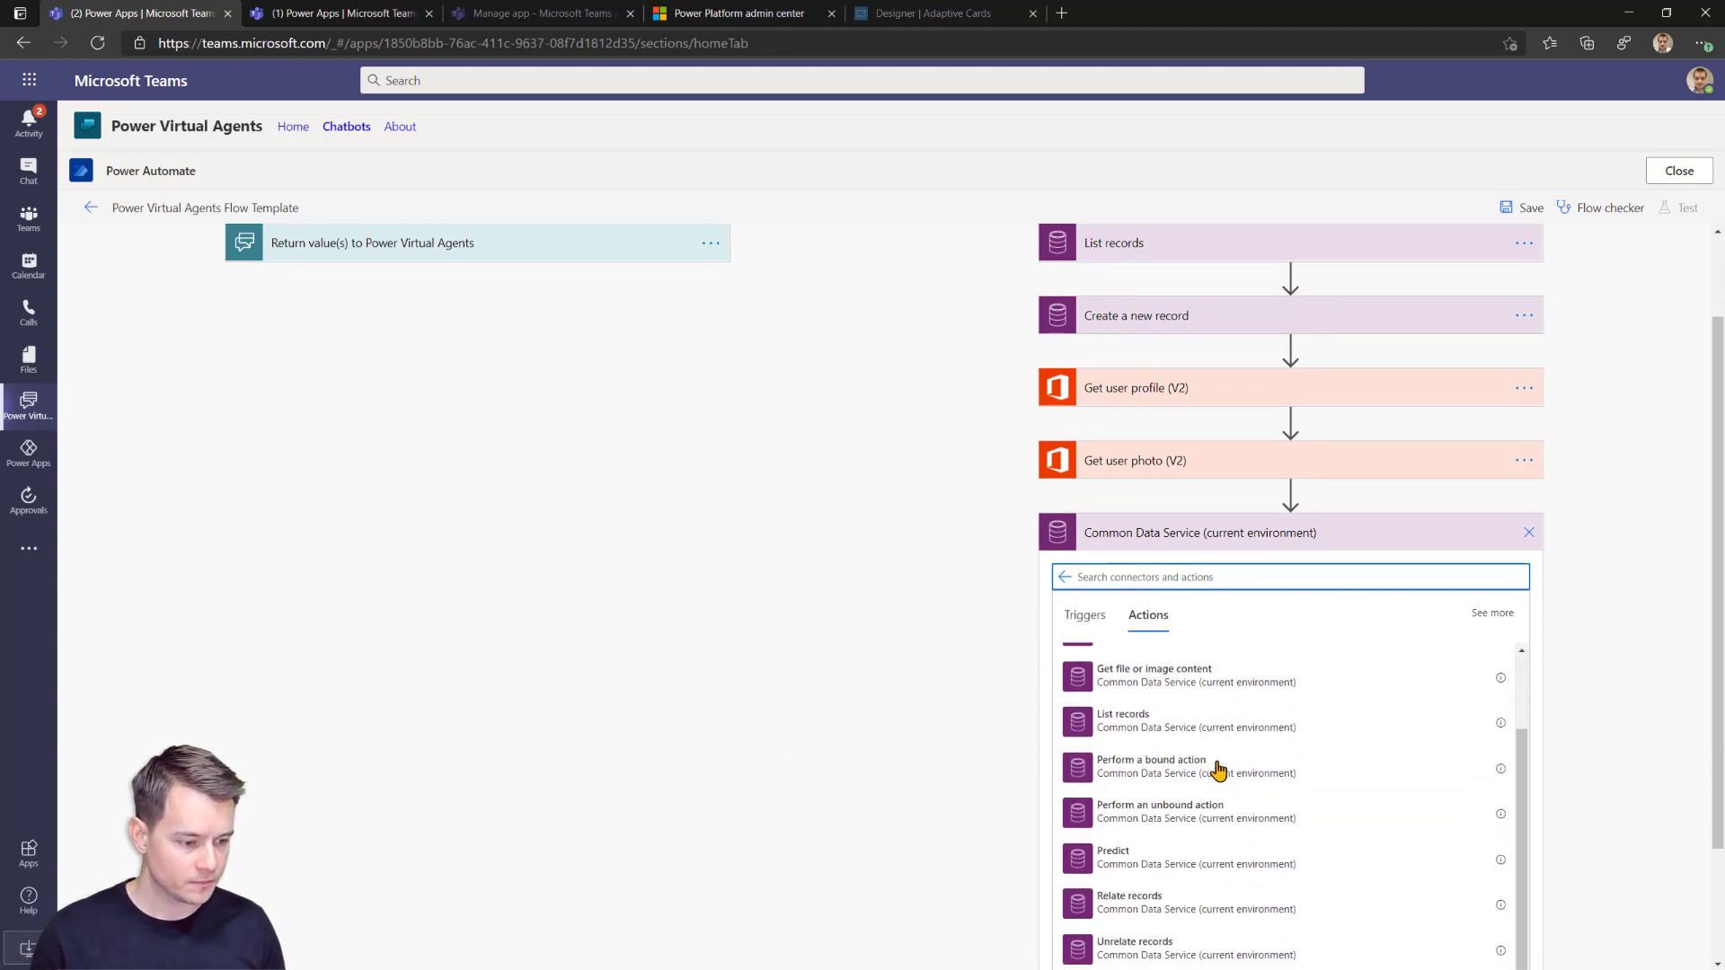
{"action": "left_click", "coordinate": [1168, 915]}
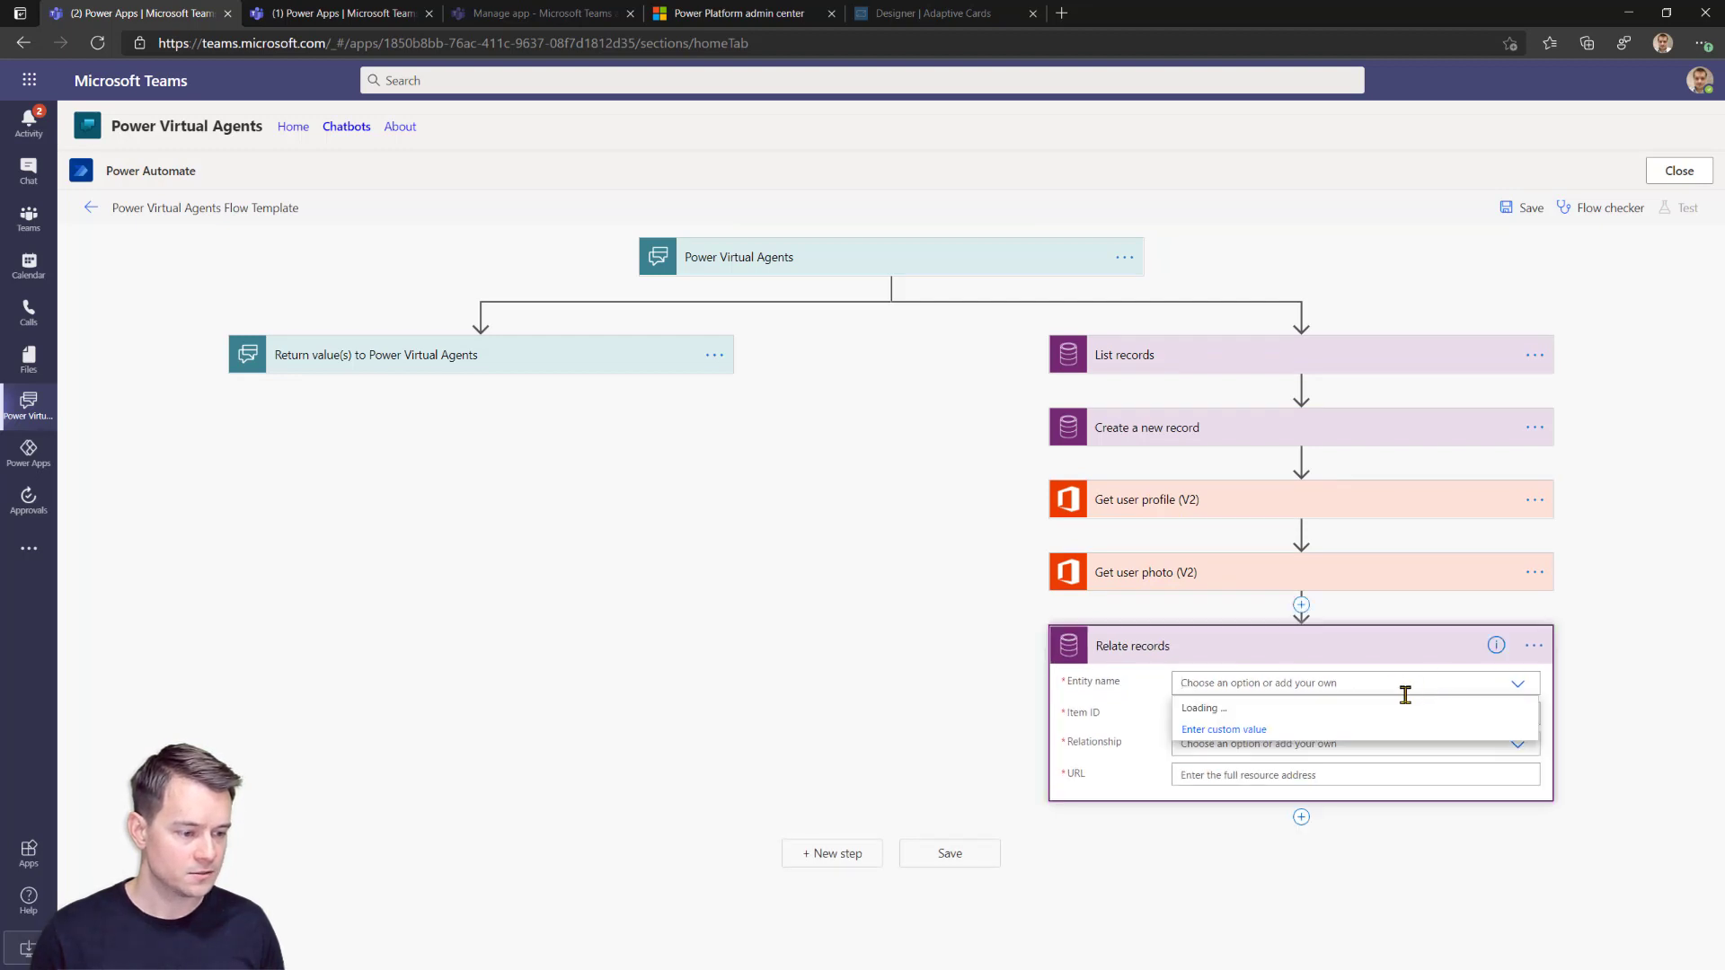
{"action": "type", "text": "cate"}
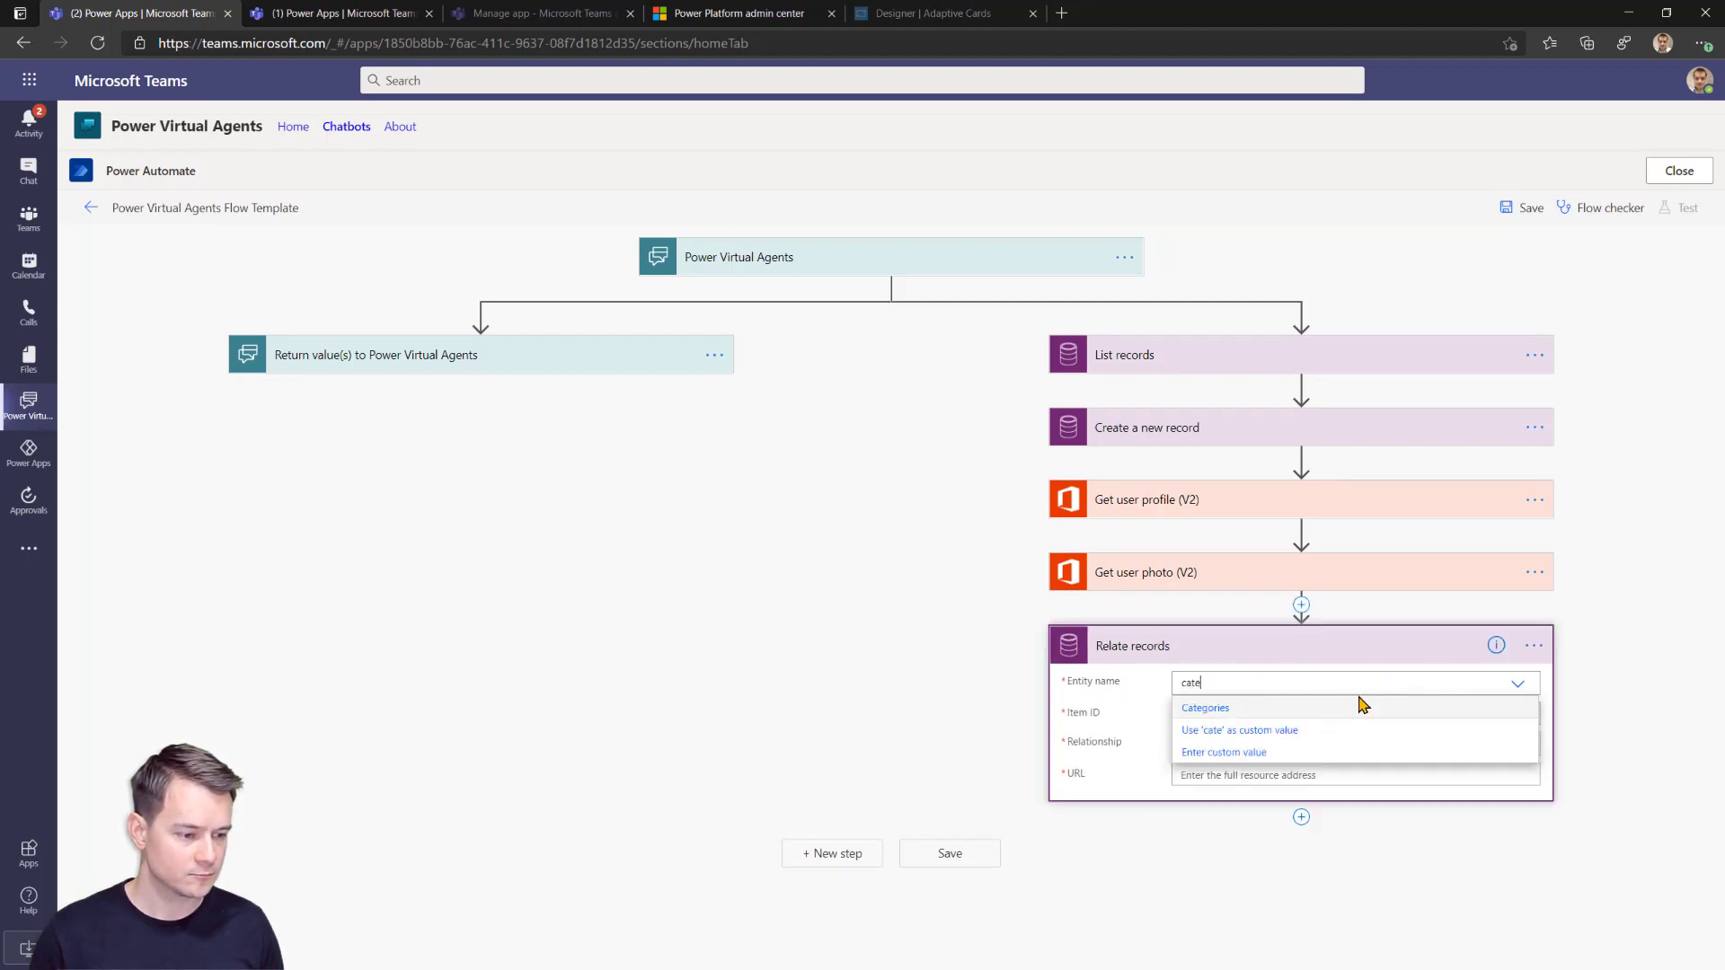
{"action": "left_click", "coordinate": [1240, 716]}
Set the Relate records Item ID to the Categories unique identifier from the List records output.
{"action": "left_click", "coordinate": [1240, 716]}
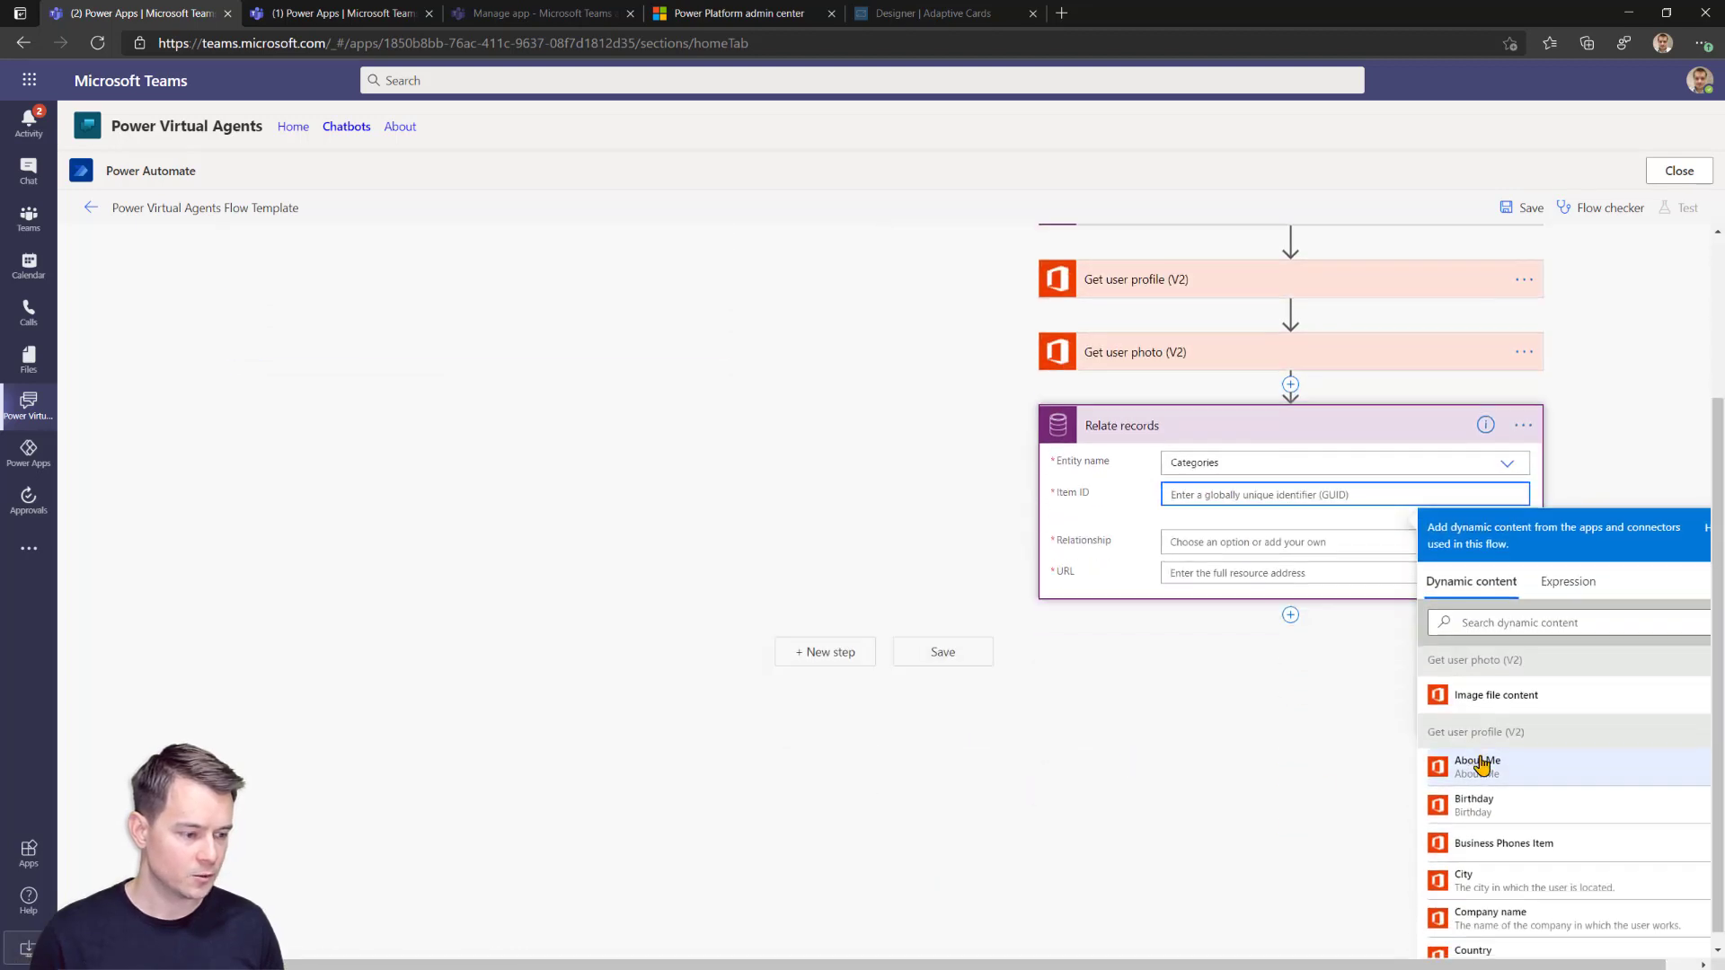
{"action": "scroll", "coordinate": [1540, 805], "scroll_direction": "down", "scroll_amount": 6}
{"action": "scroll", "coordinate": [1546, 812], "scroll_direction": "down", "scroll_amount": 10}
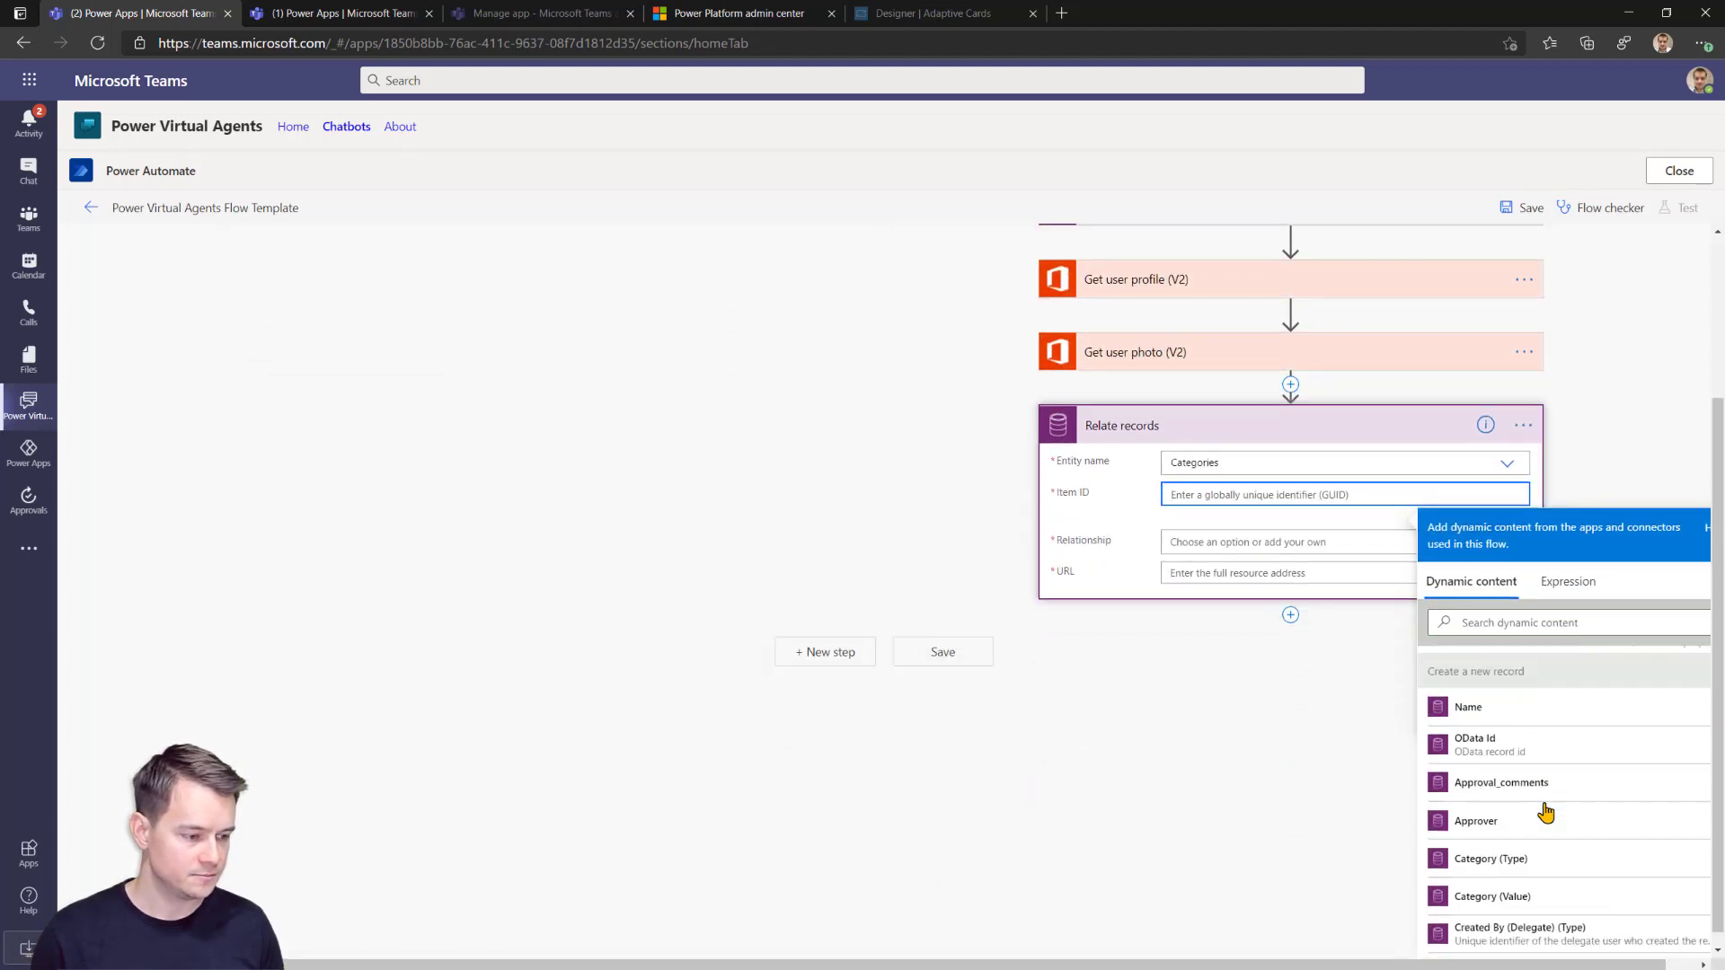
{"action": "scroll", "coordinate": [1545, 811], "scroll_direction": "down", "scroll_amount": 10}
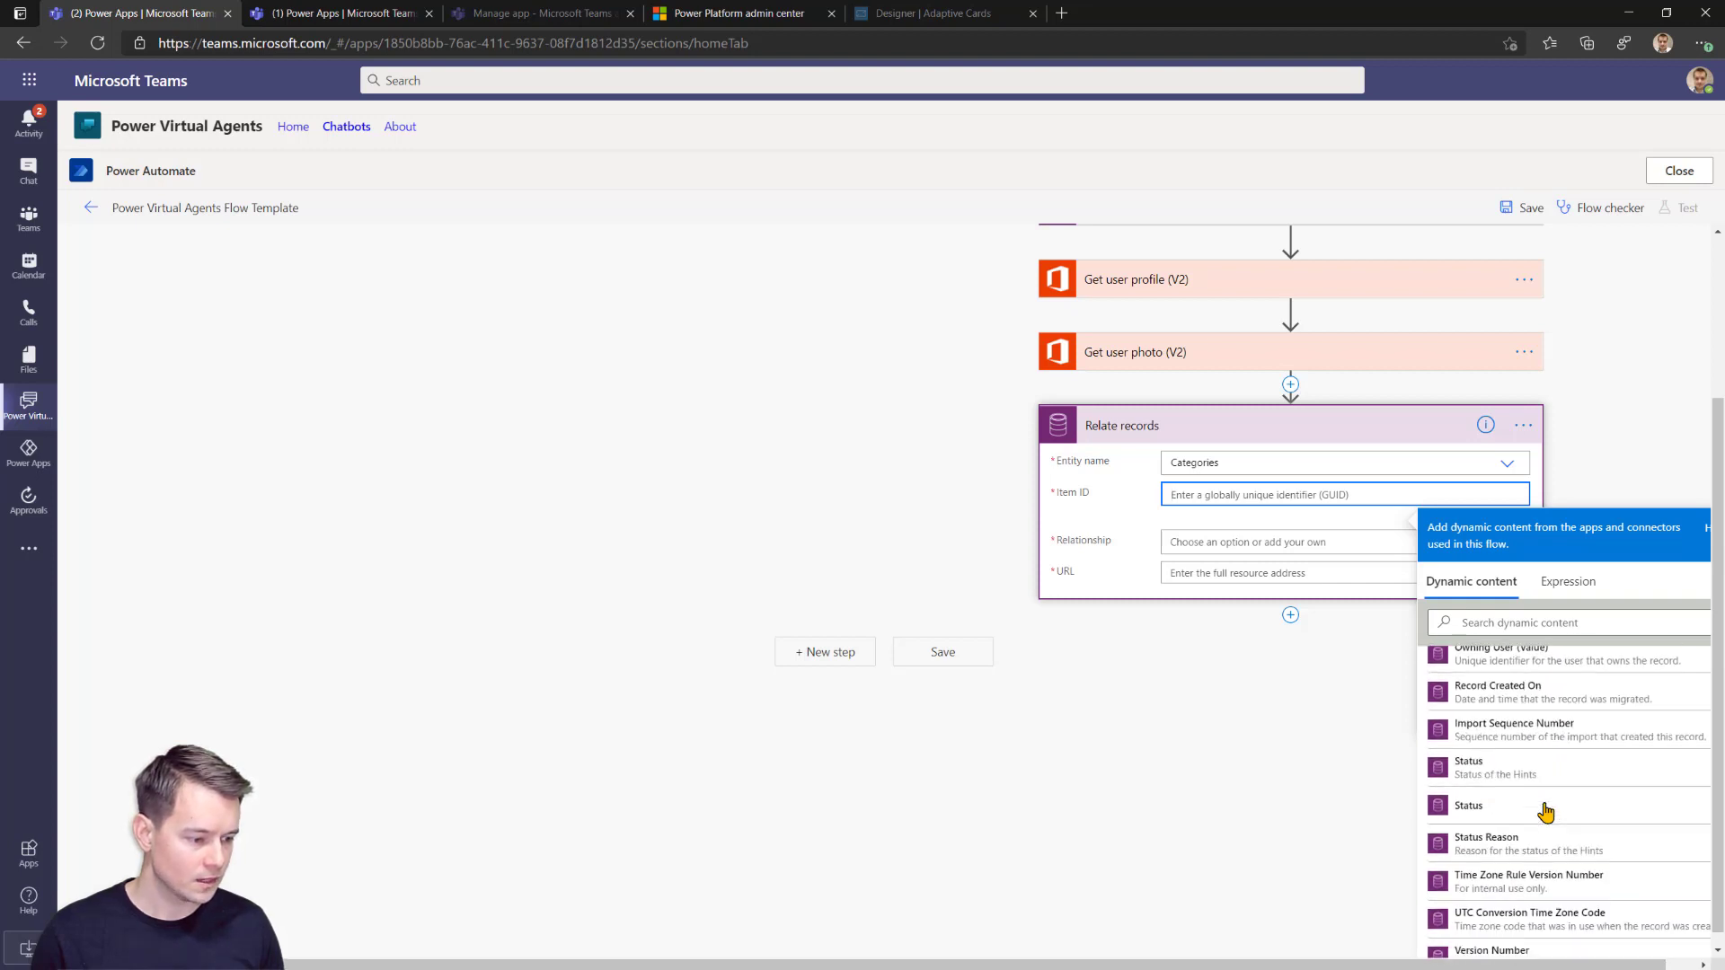
{"action": "scroll", "coordinate": [1546, 812], "scroll_direction": "down", "scroll_amount": 3}
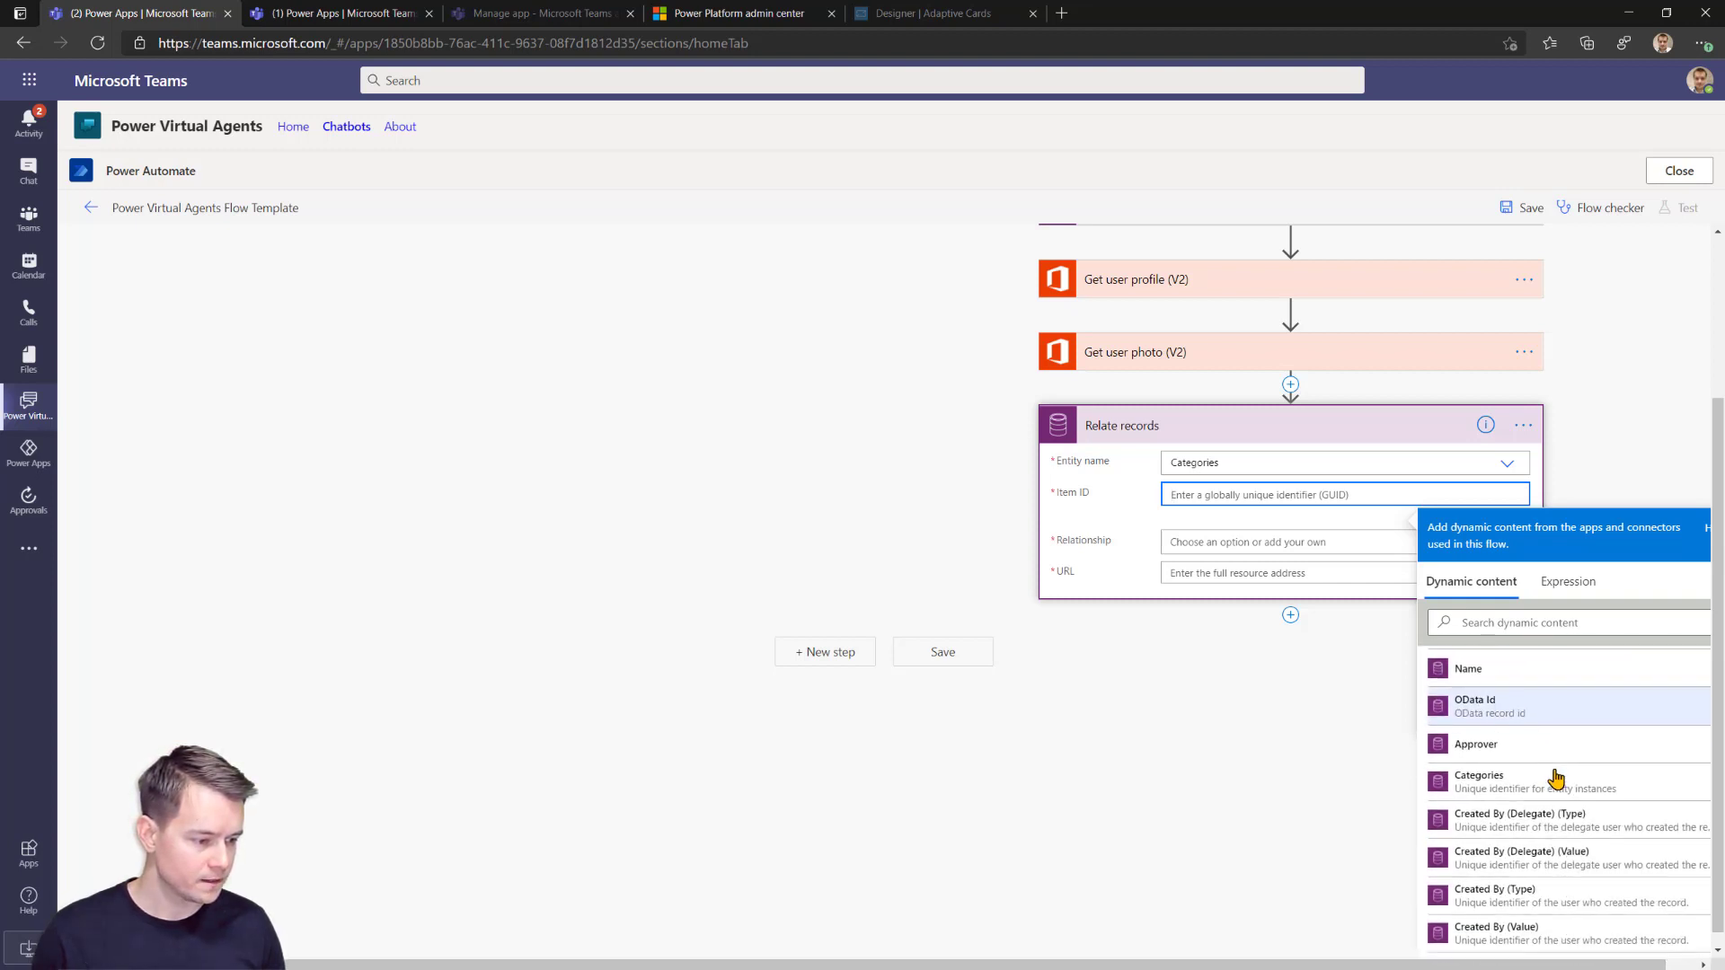
{"action": "left_click", "coordinate": [1530, 755]}
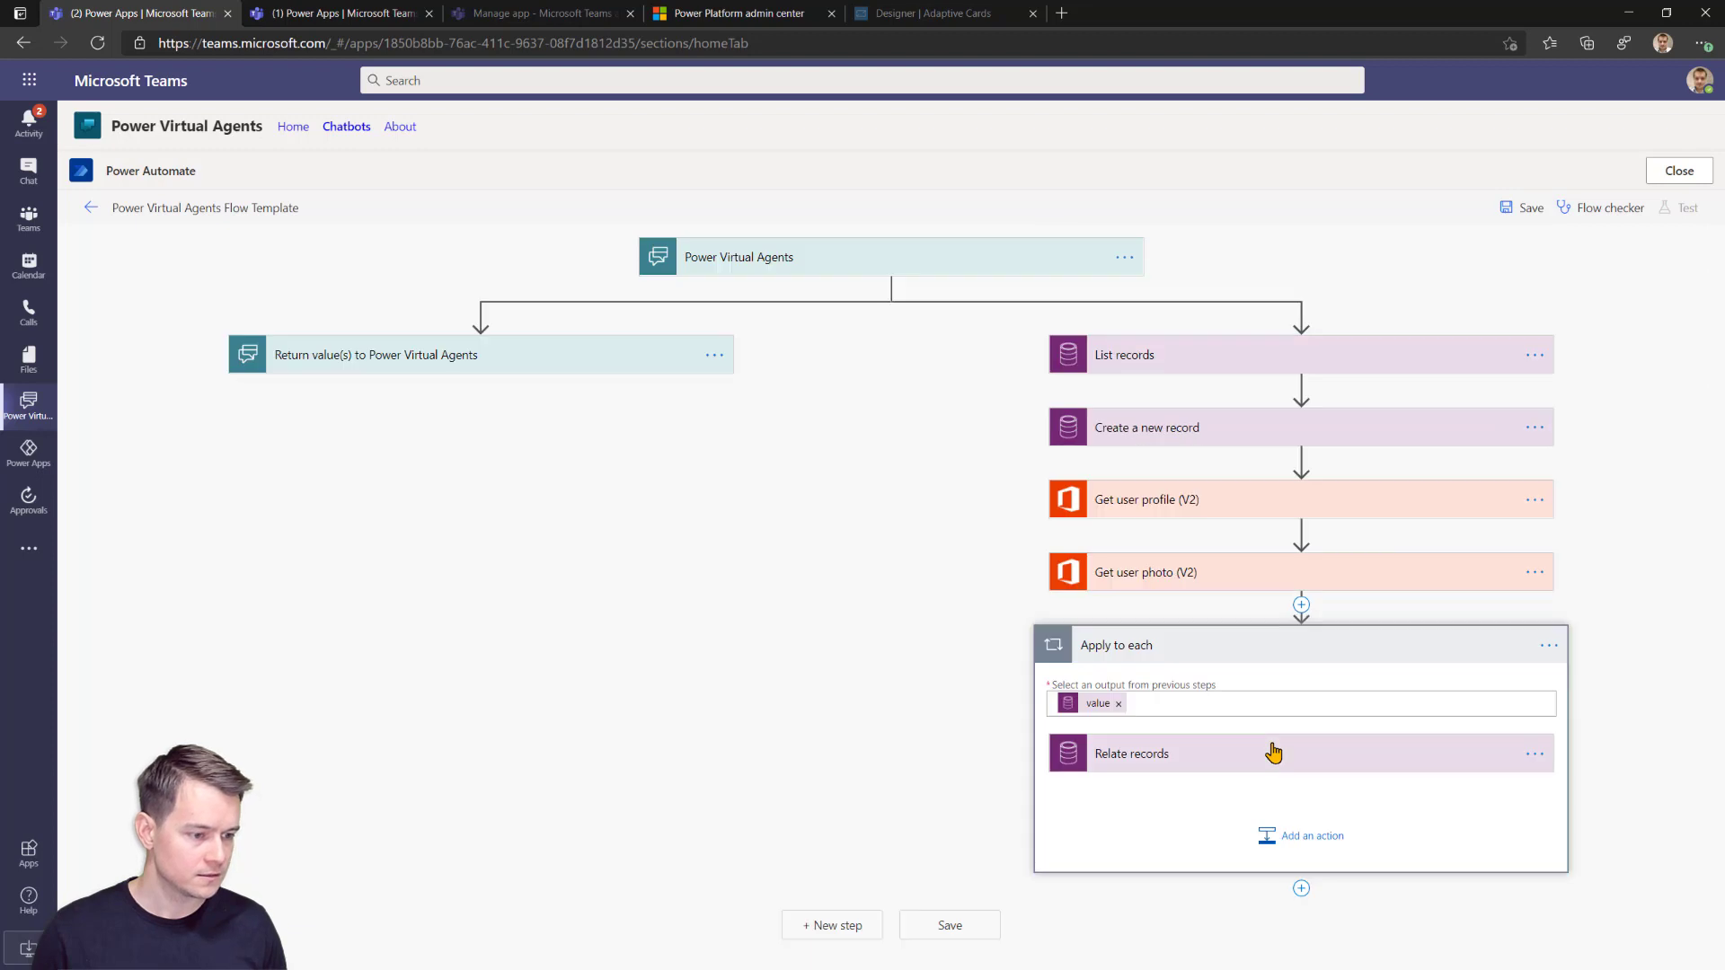
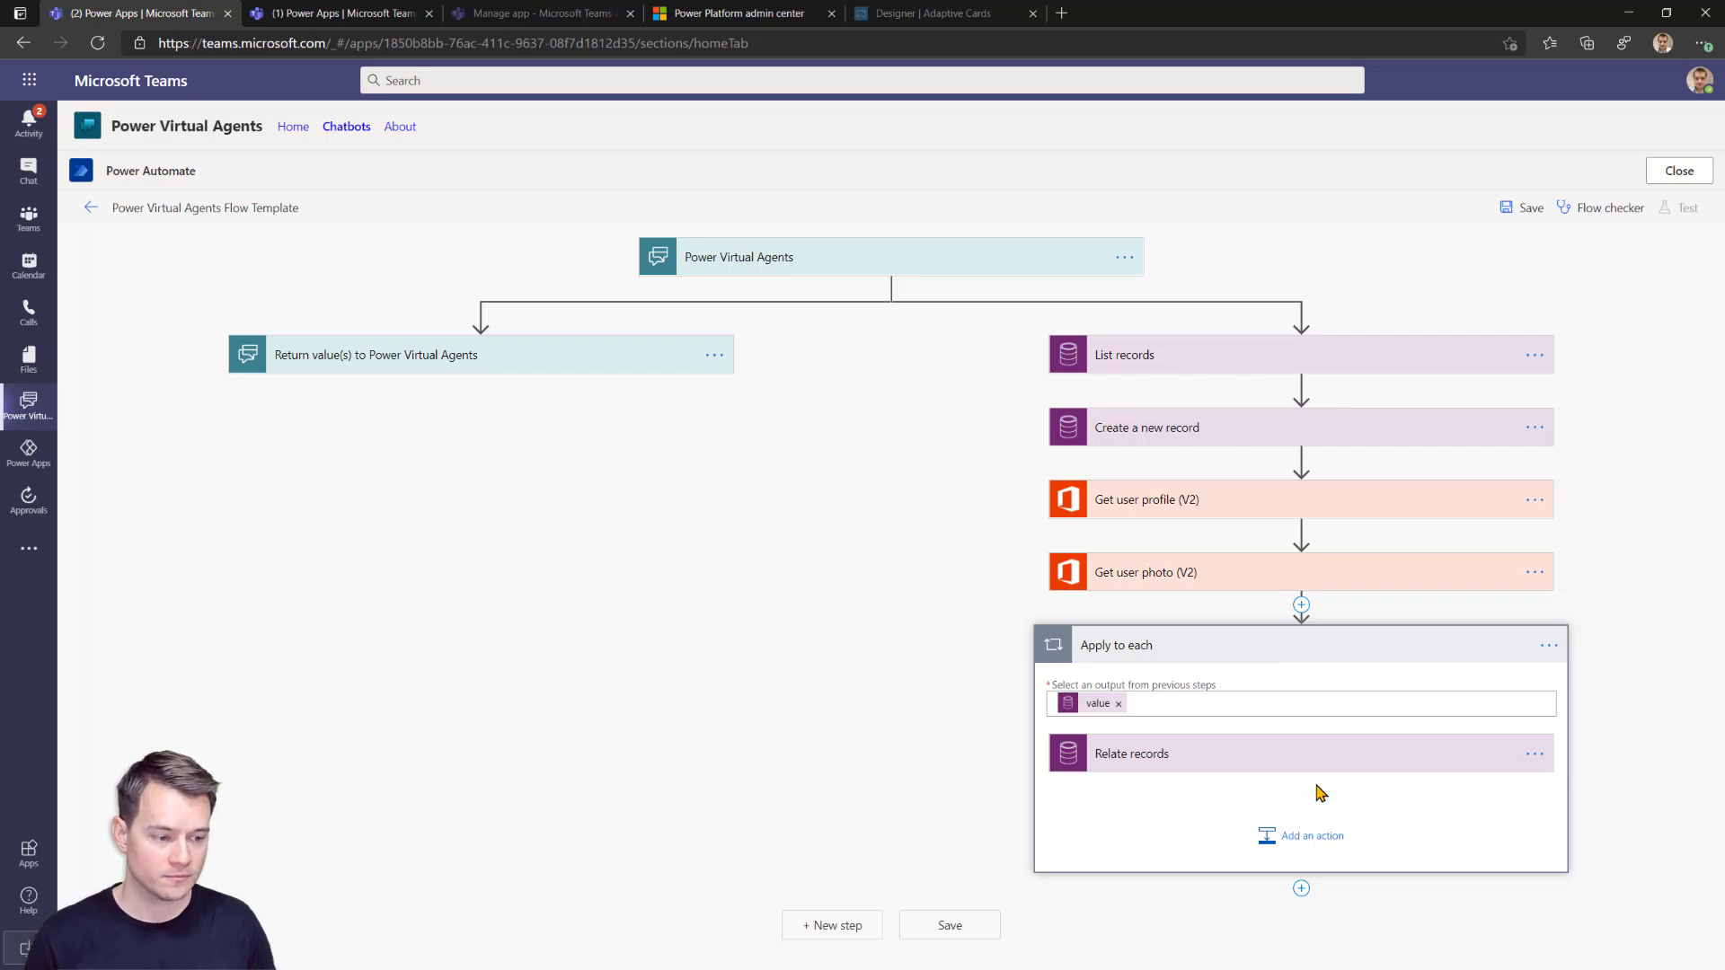
Set the Relate records relationship to Hints - cr157_cr157_hints_cr157_Category_cr157_ca.
{"action": "left_click", "coordinate": [1321, 757]}
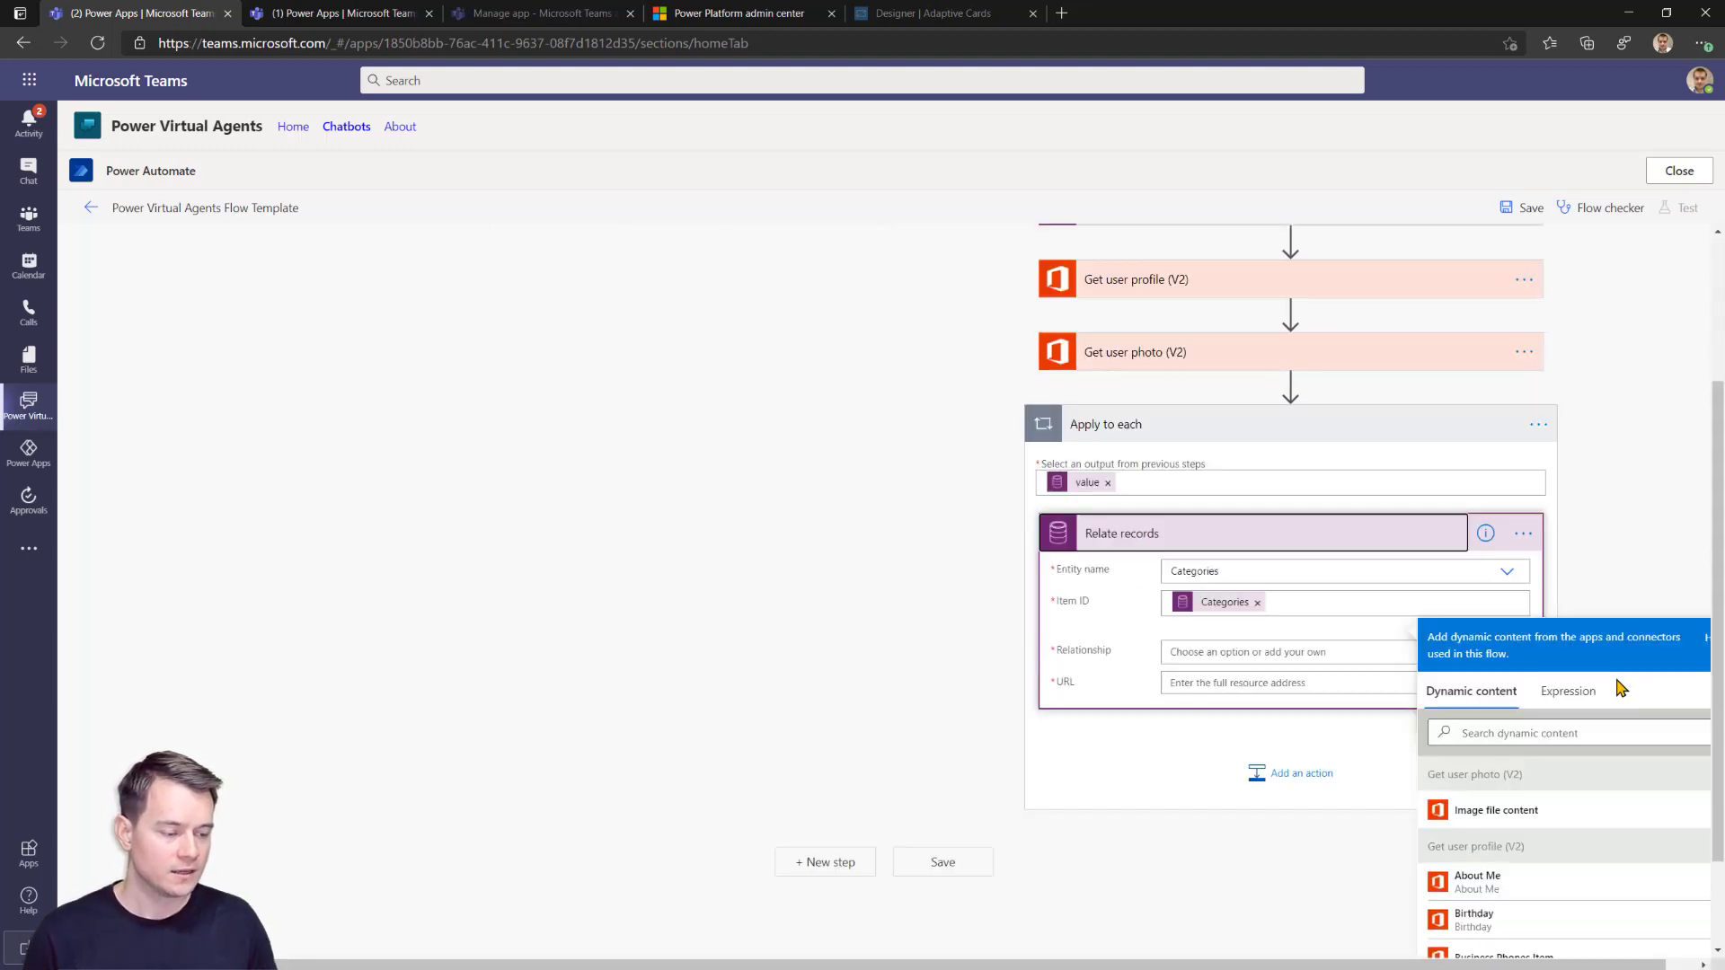
{"action": "left_click", "coordinate": [1312, 657]}
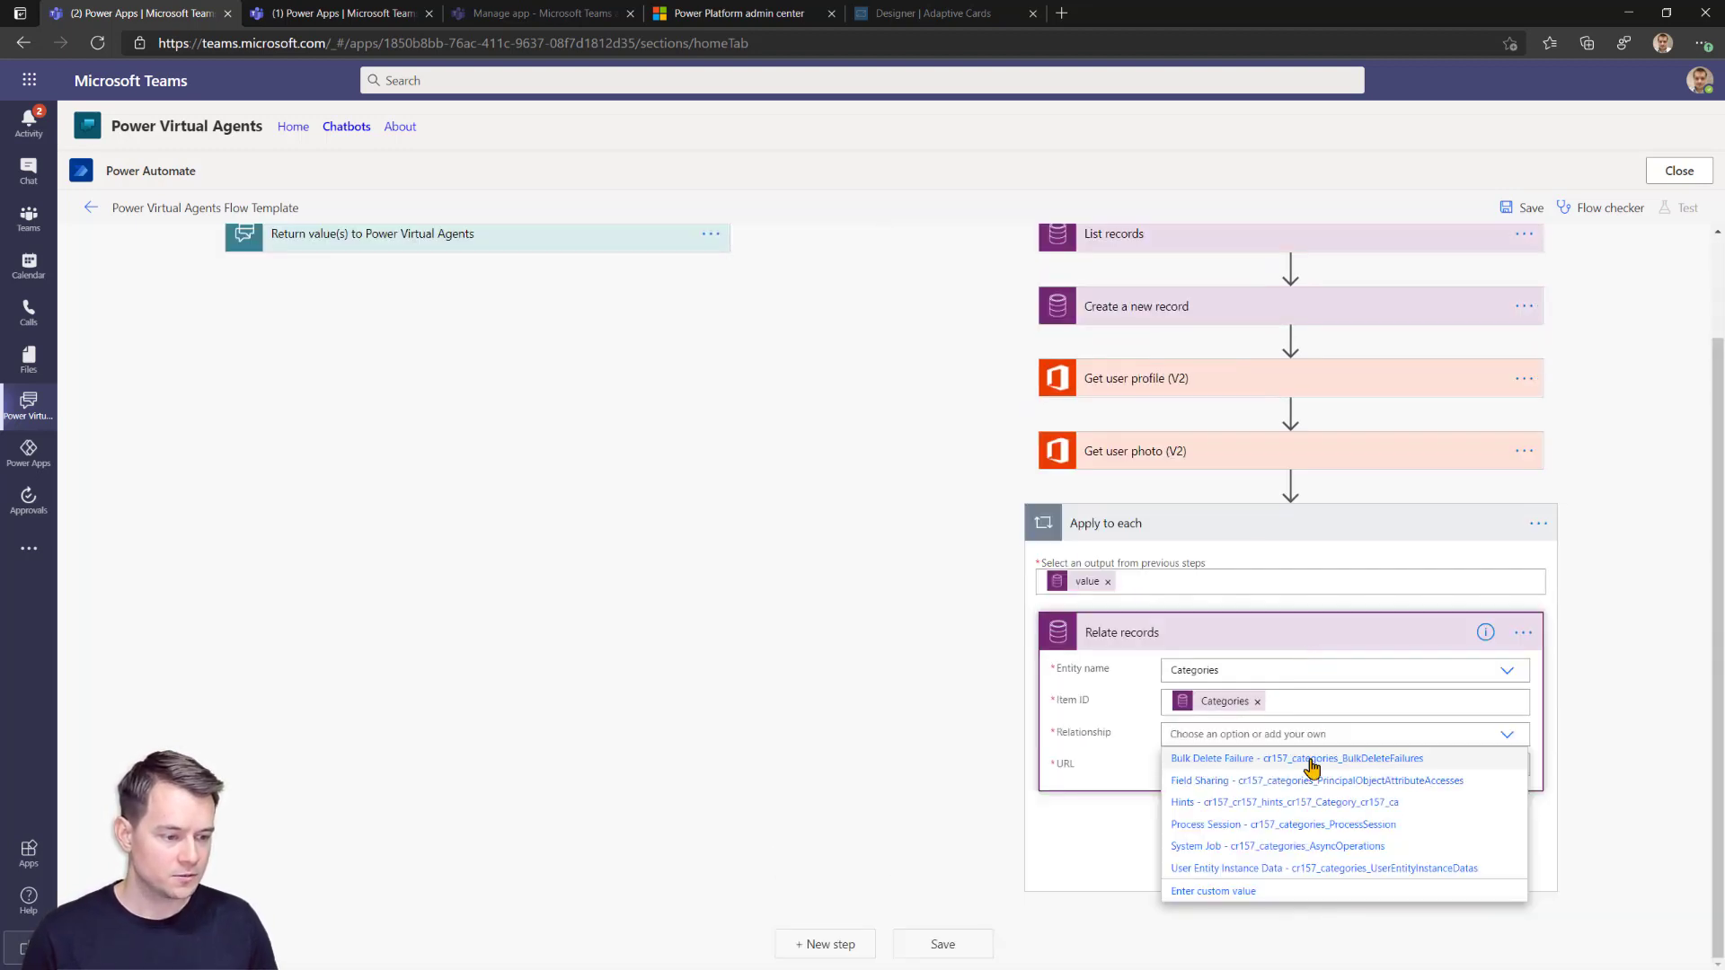
{"action": "left_click", "coordinate": [1239, 805]}
Set the Relate records URL to the OData Id from Create a new record, and collapse the action.
{"action": "left_click", "coordinate": [1243, 765]}
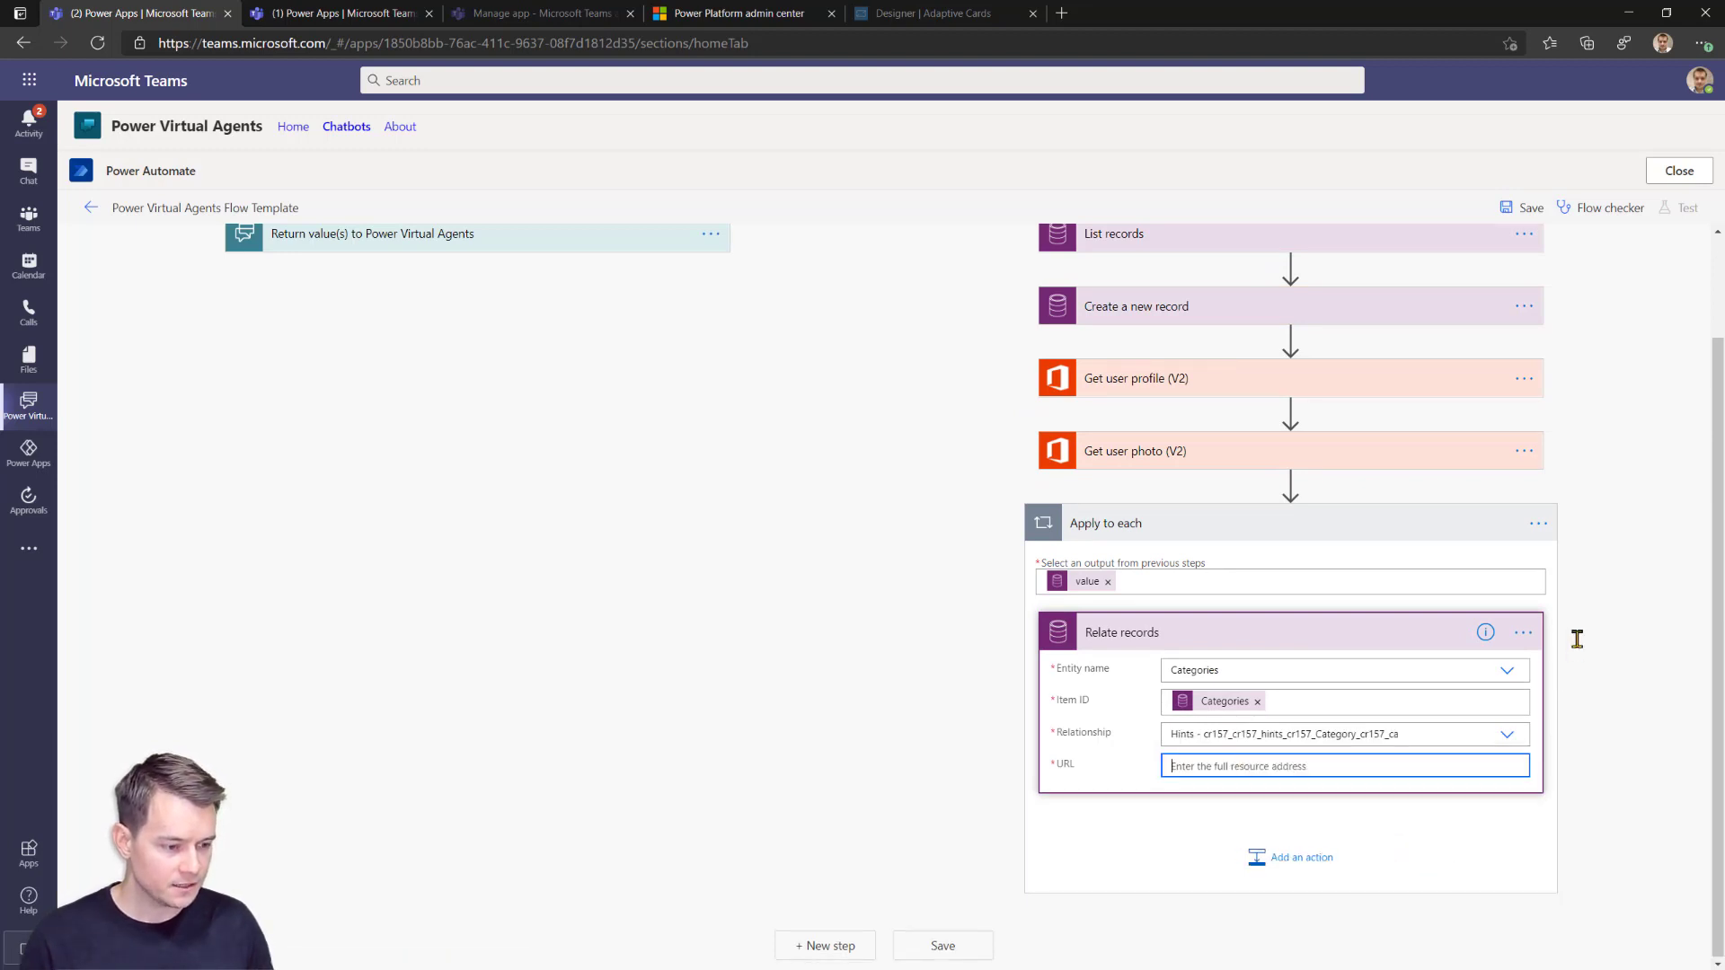
{"action": "scroll", "coordinate": [1560, 789], "scroll_direction": "down", "scroll_amount": 5}
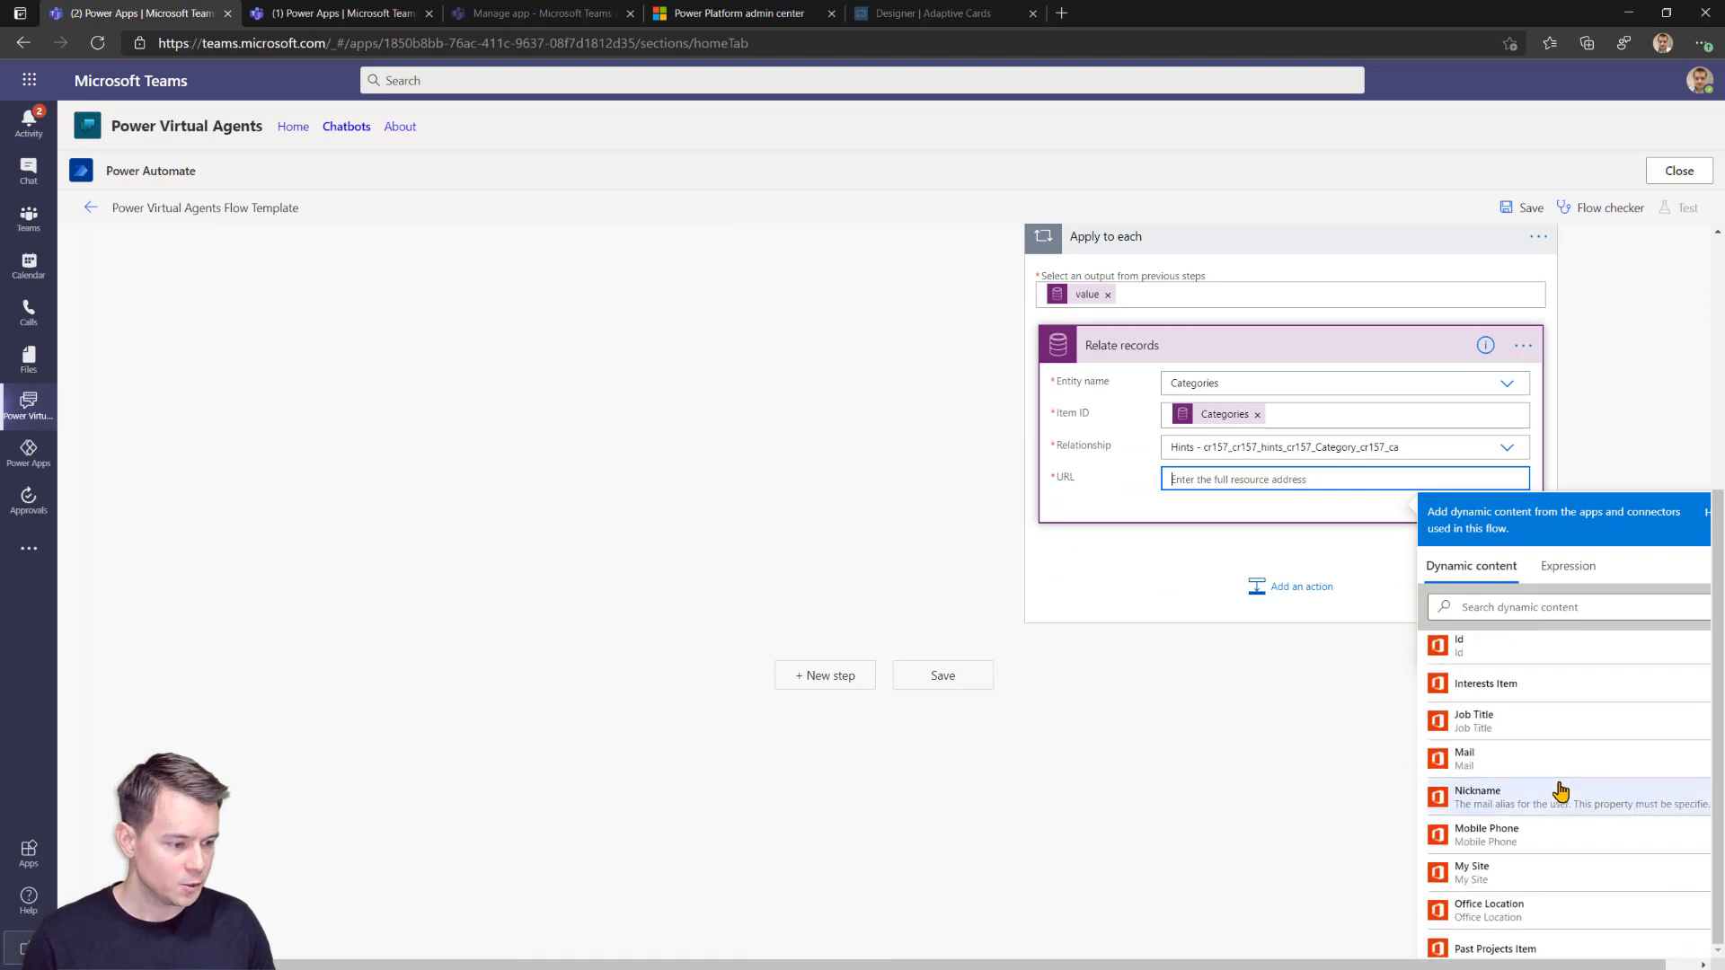
{"action": "scroll", "coordinate": [1561, 791], "scroll_direction": "down", "scroll_amount": 5}
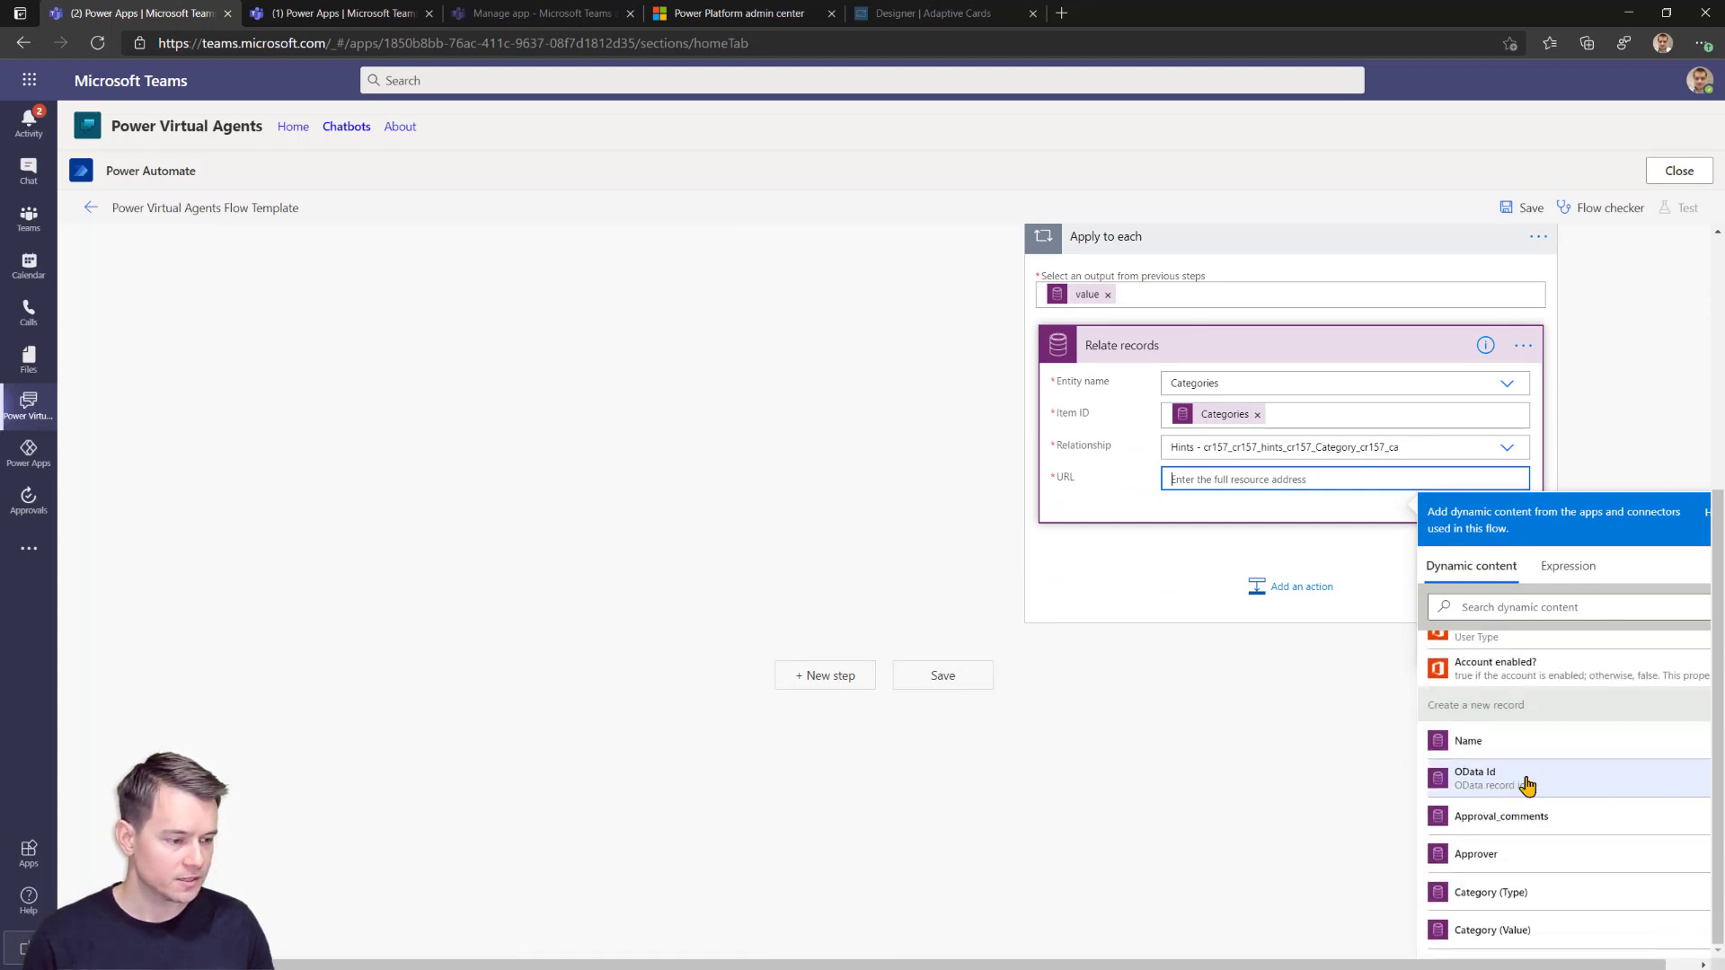
{"action": "left_click", "coordinate": [1528, 784]}
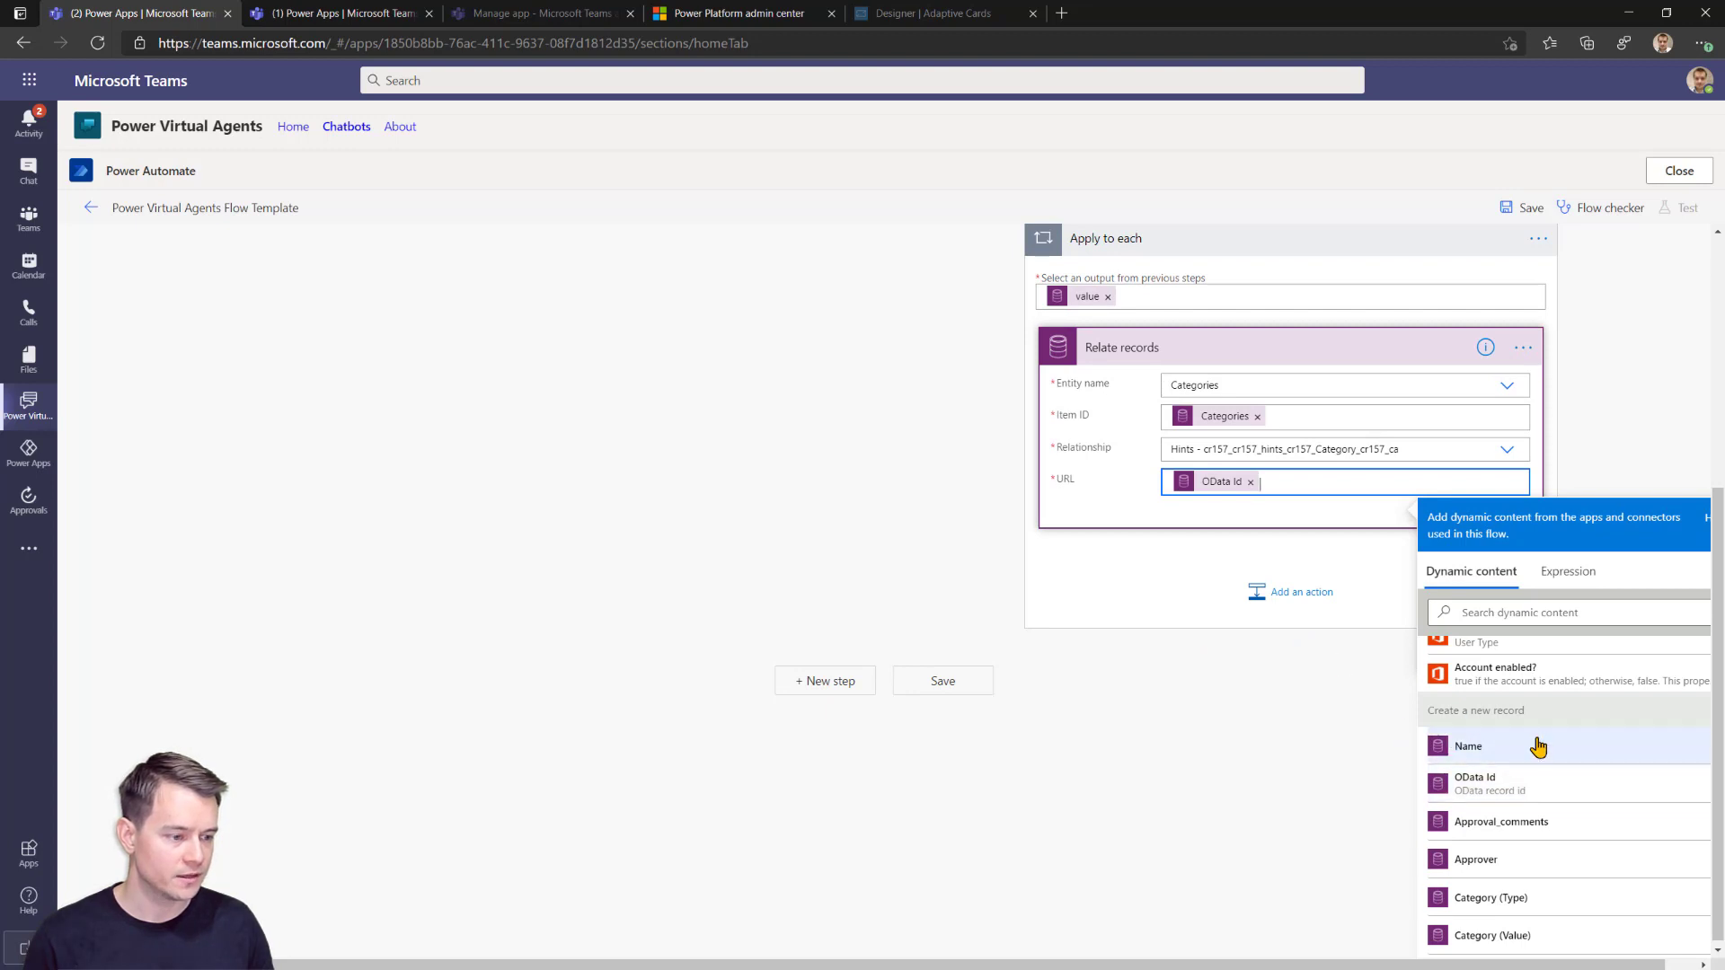
{"action": "left_click", "coordinate": [1173, 579]}
{"action": "scroll", "coordinate": [1216, 389], "scroll_direction": "up", "scroll_amount": 3}
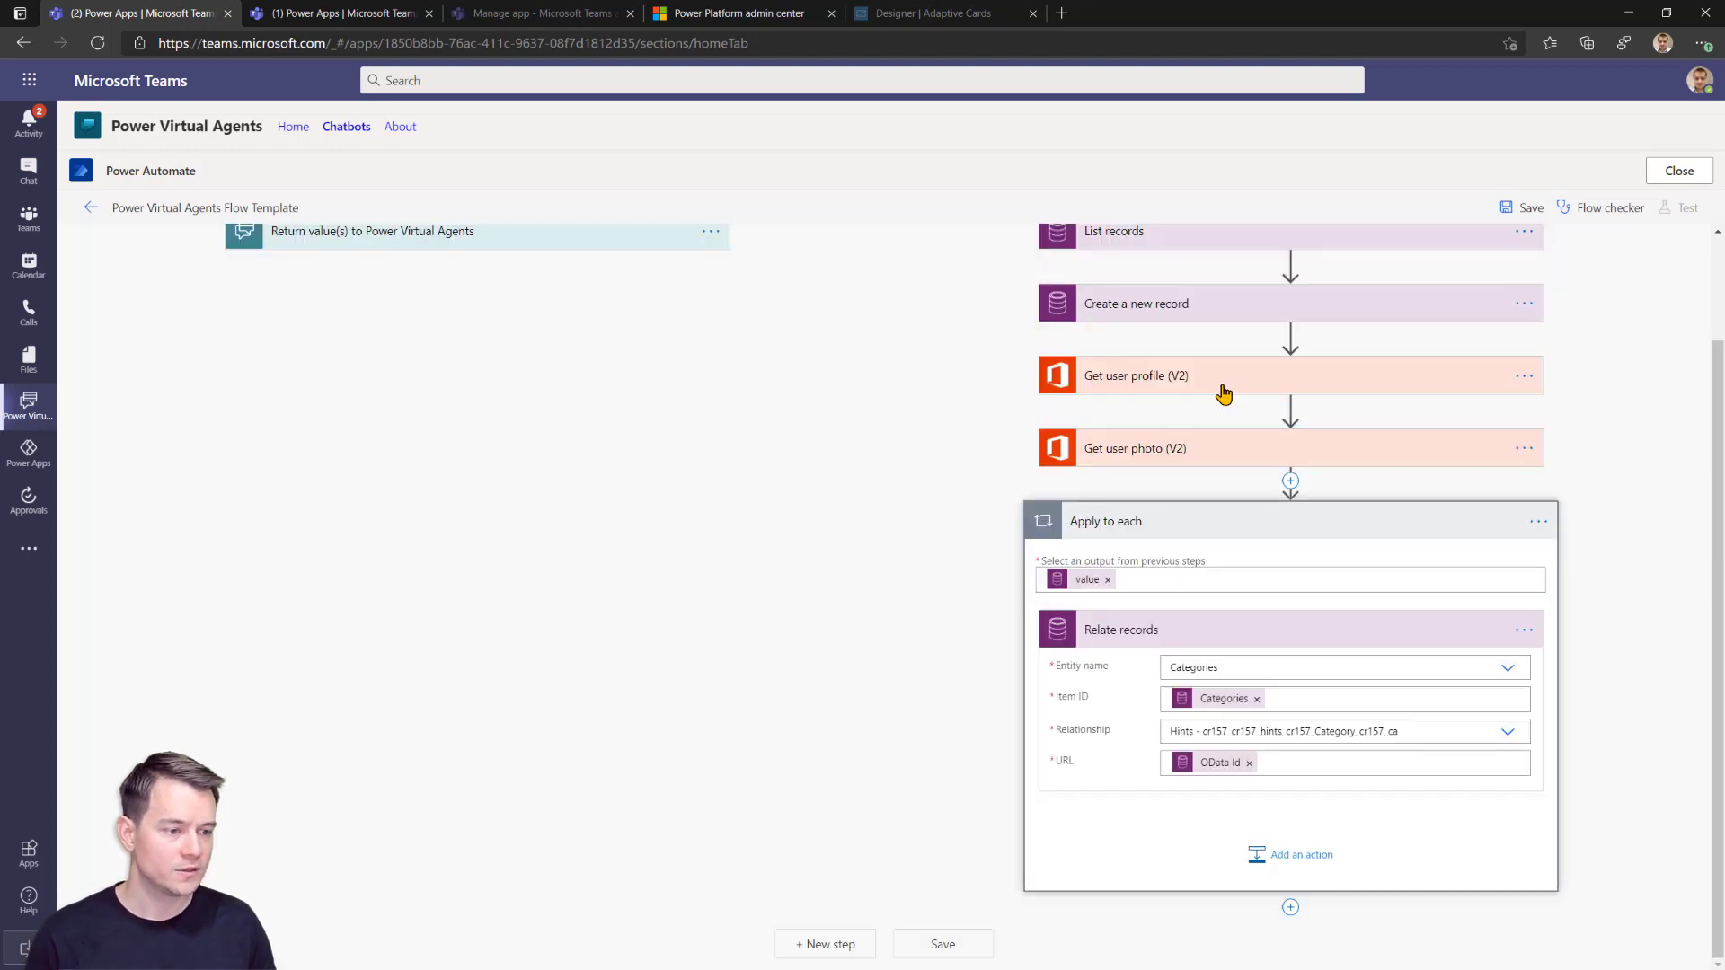
{"action": "left_click", "coordinate": [1257, 632]}
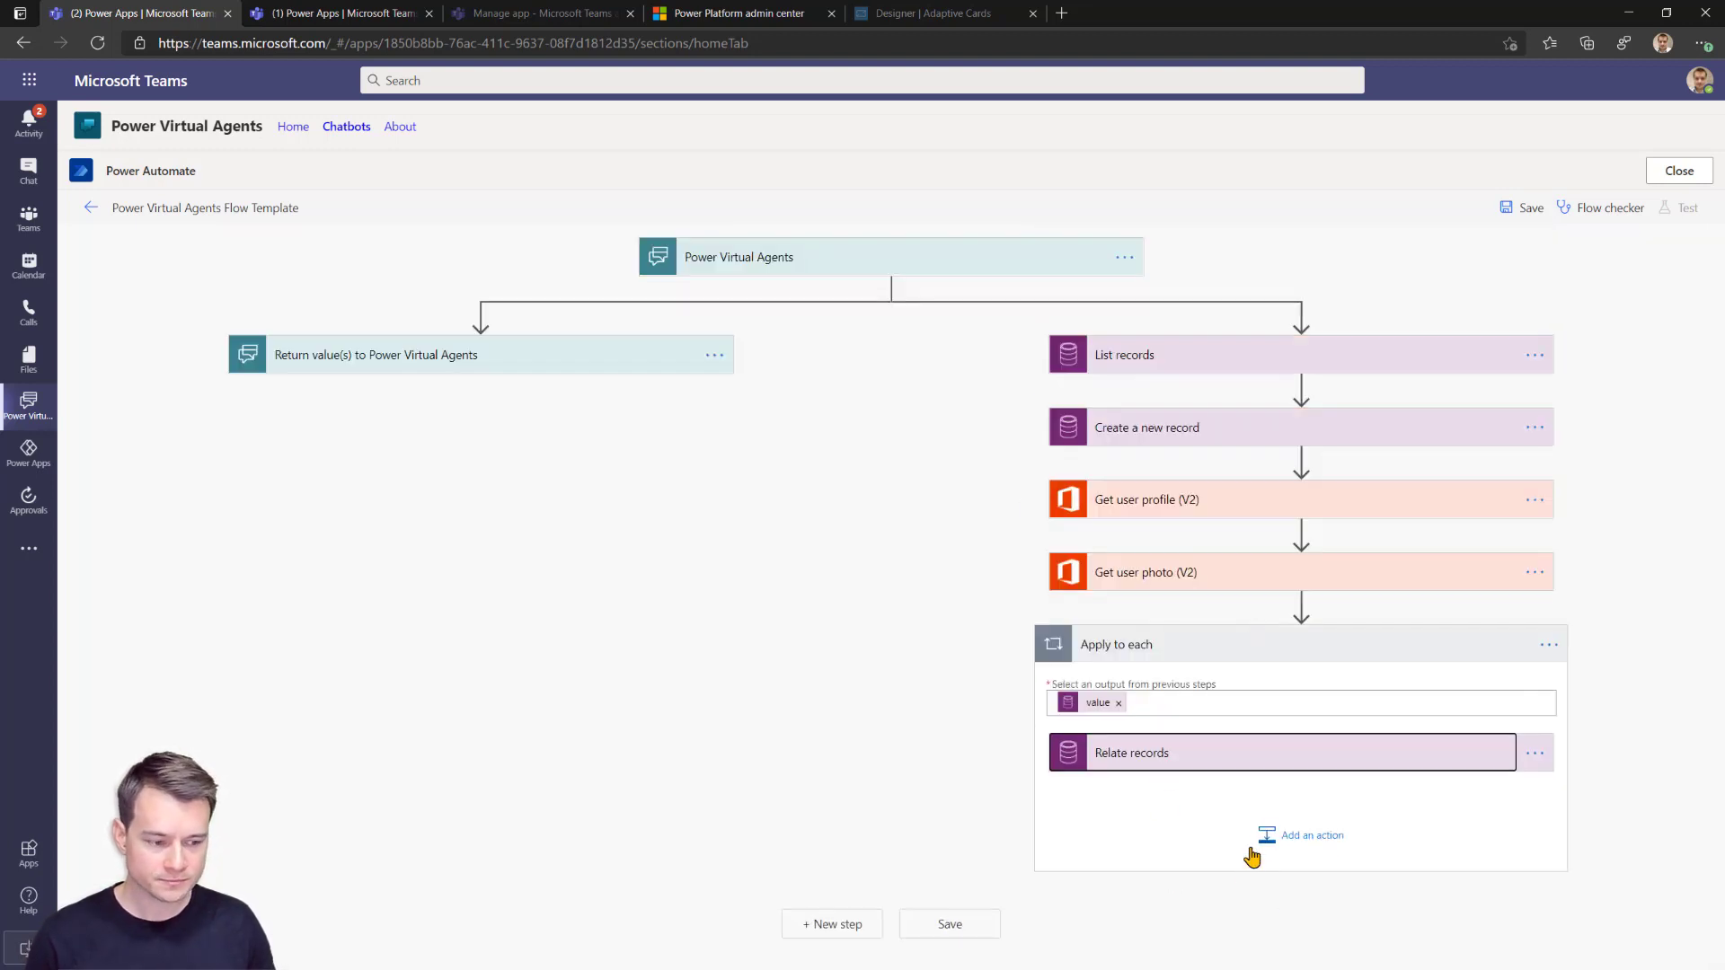
Start a new action inside Apply to each, and replace the Adaptive Cards designer's payload with the copied New Best Practice proposition card.
{"action": "left_click", "coordinate": [1269, 836]}
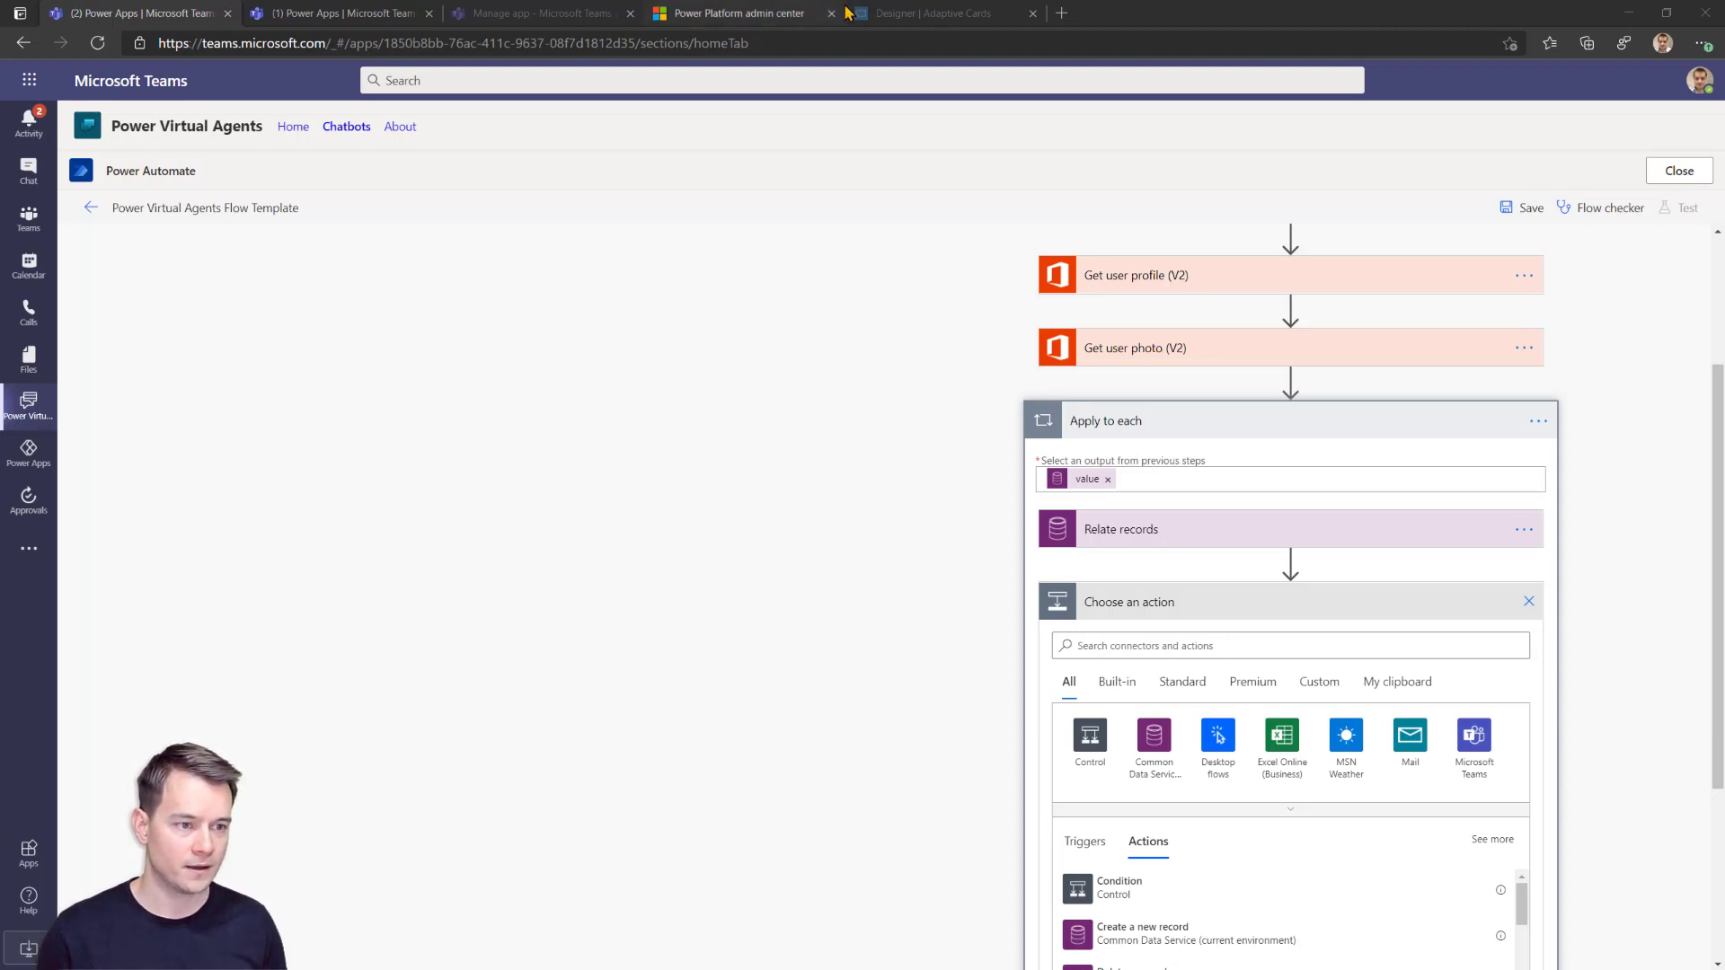
{"action": "left_click", "coordinate": [895, 14]}
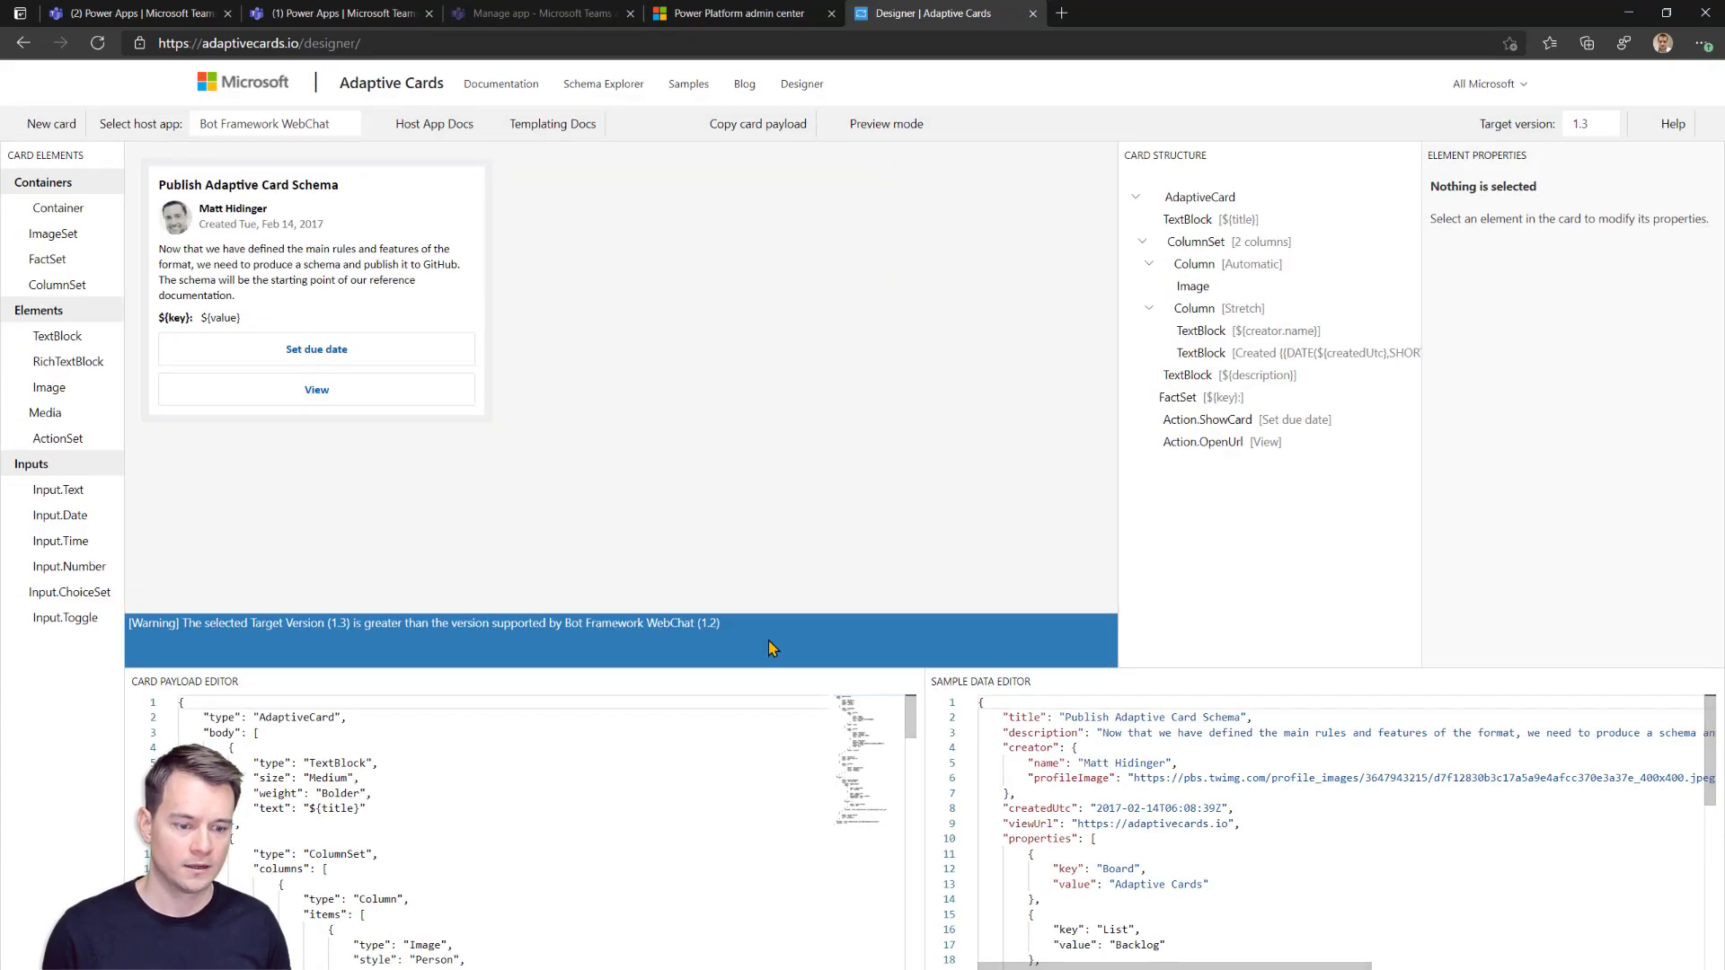
{"action": "left_click", "coordinate": [494, 839]}
{"action": "key", "text": "ctrl+a"}
{"action": "key", "text": "ctrl+v"}
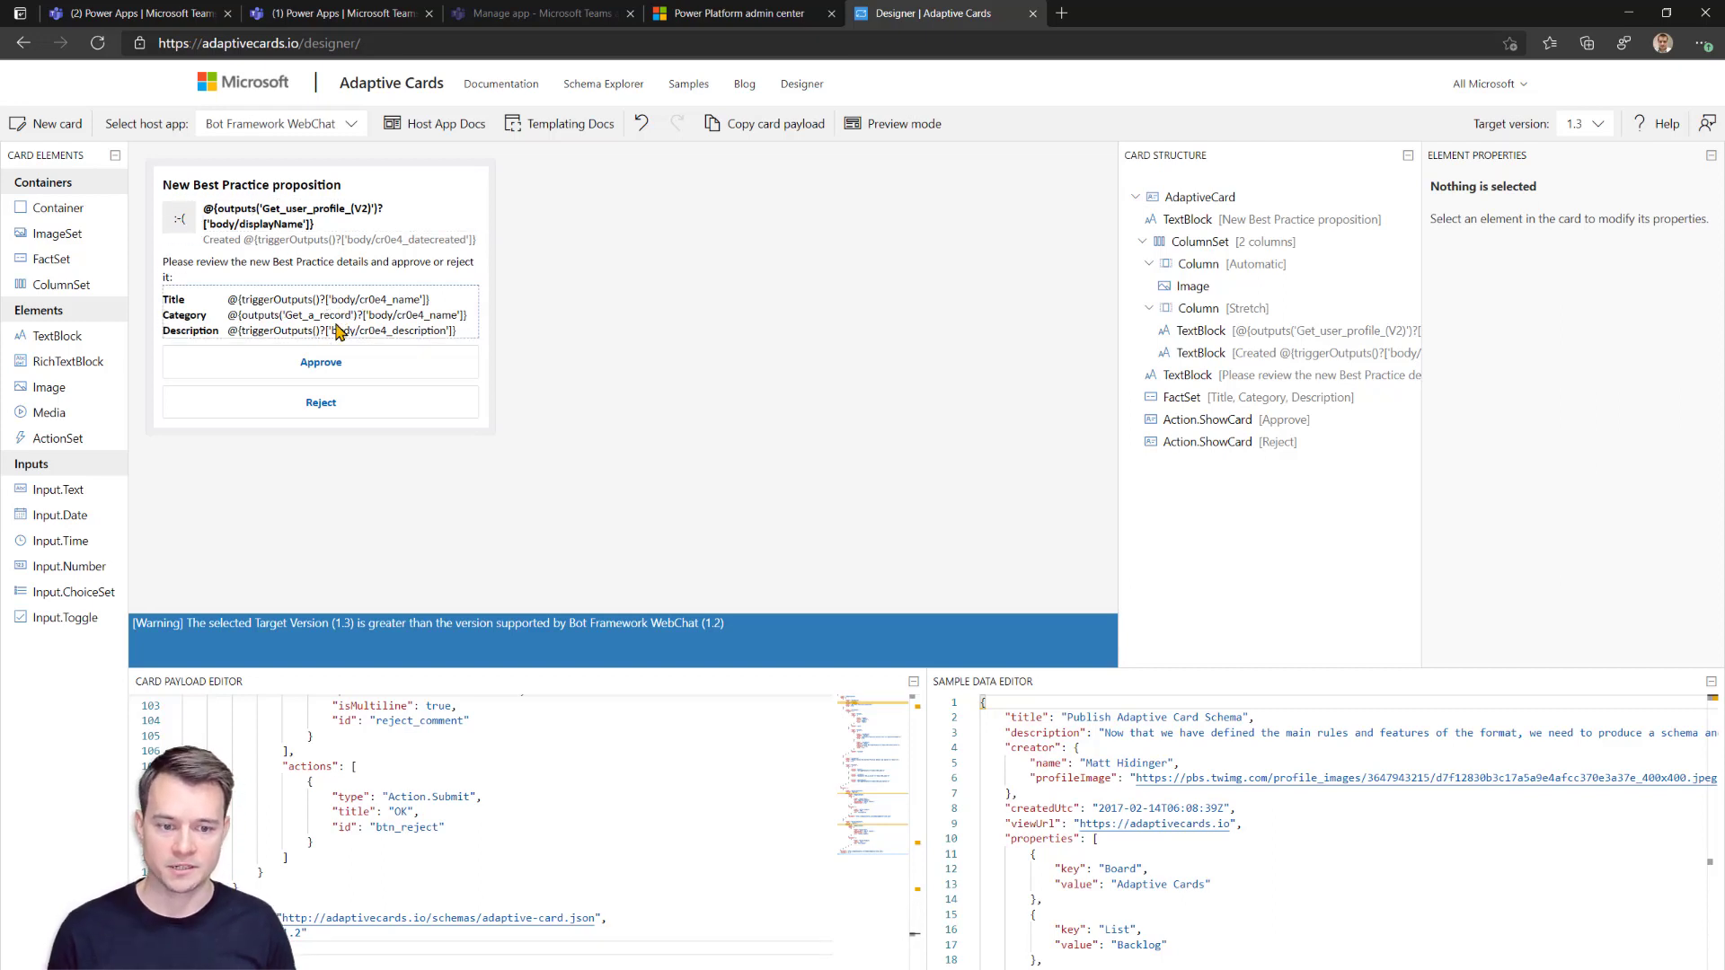
Examine the card's Approve and Reject sub-cards and the Ids of their OK submit buttons.
{"action": "left_click", "coordinate": [339, 359]}
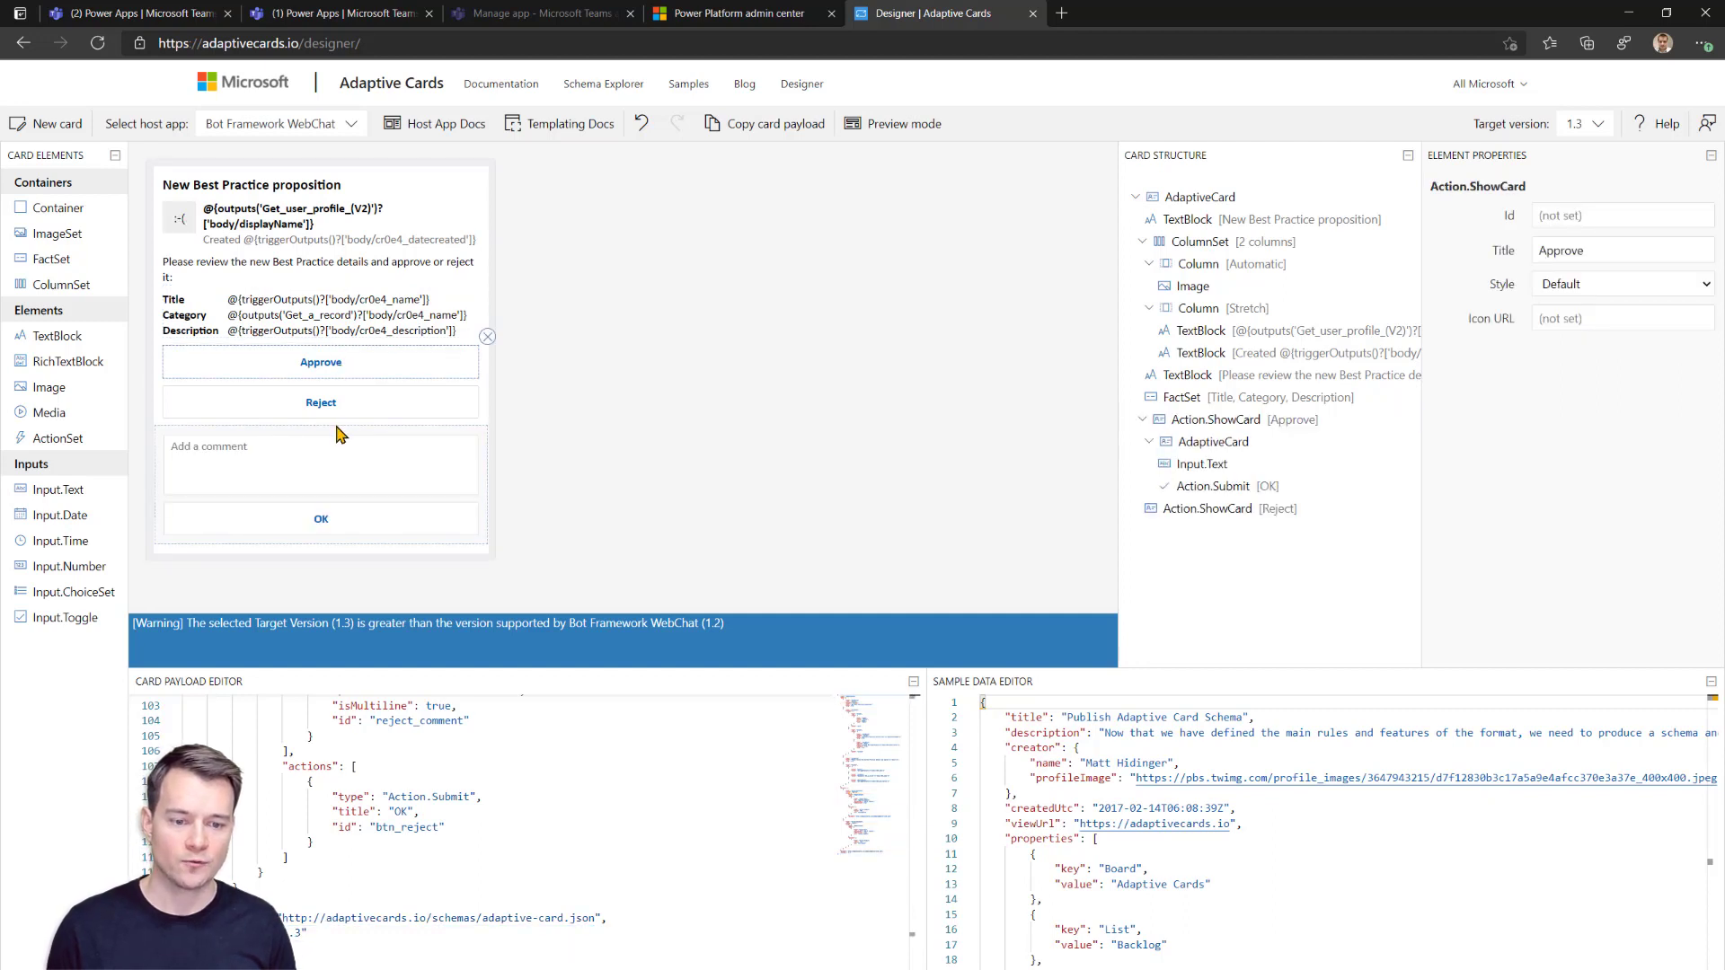
{"action": "left_click", "coordinate": [331, 409]}
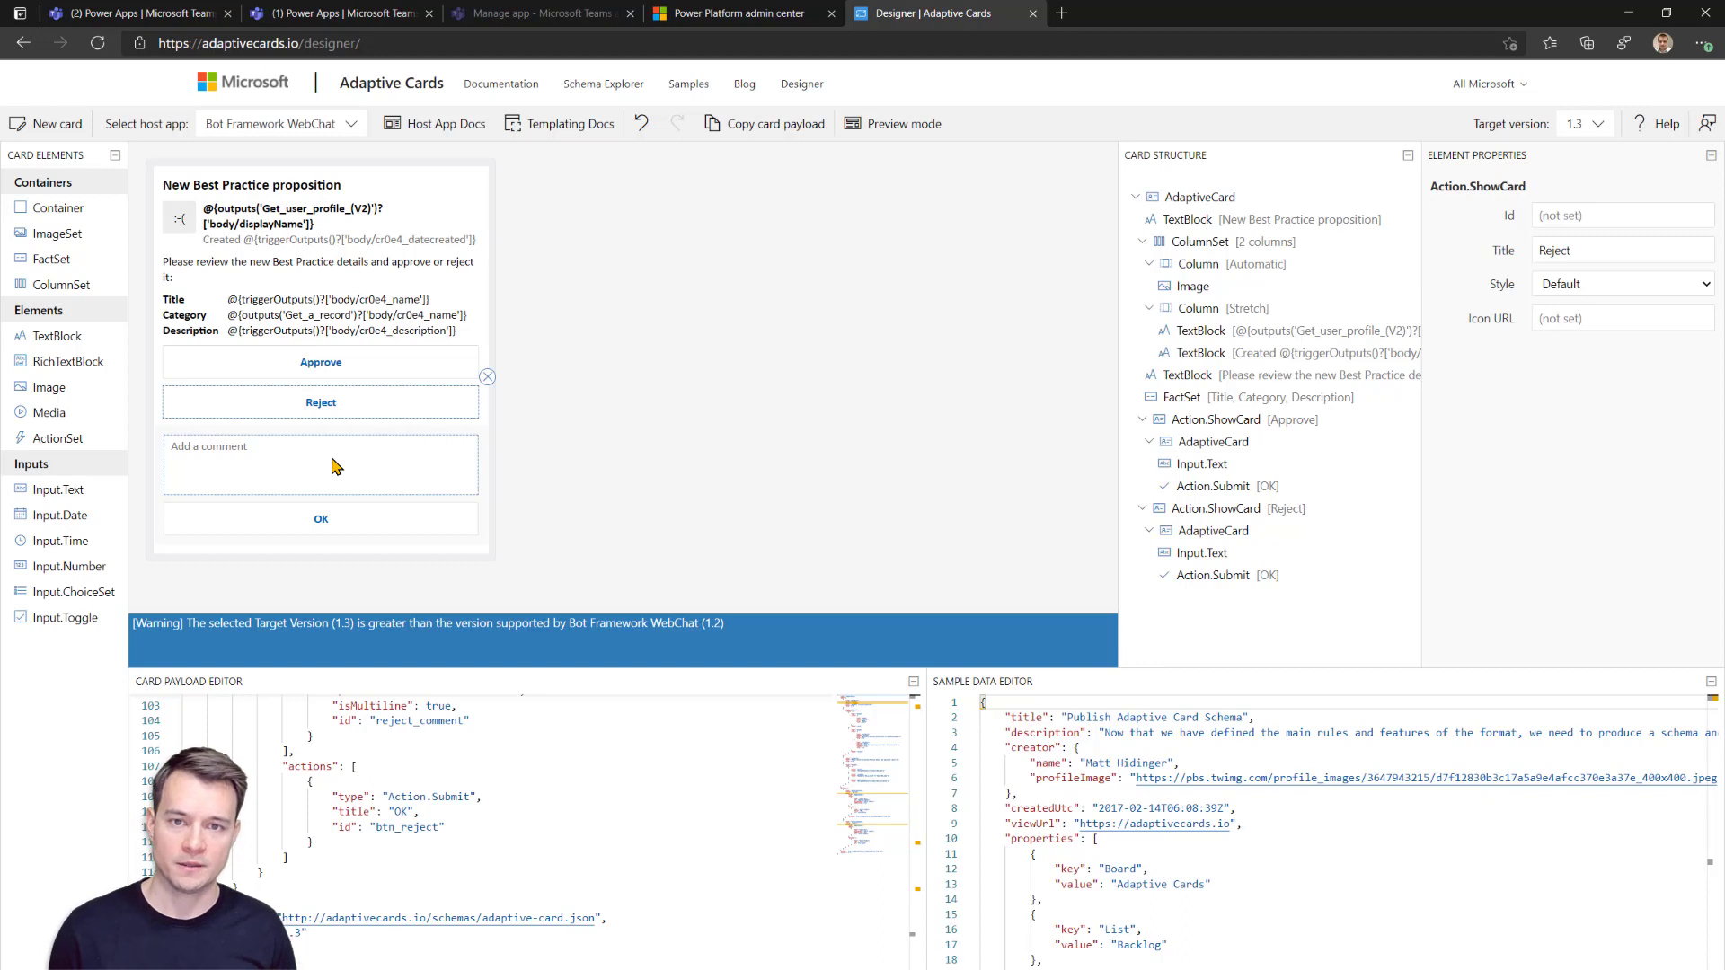
{"action": "left_click", "coordinate": [342, 519]}
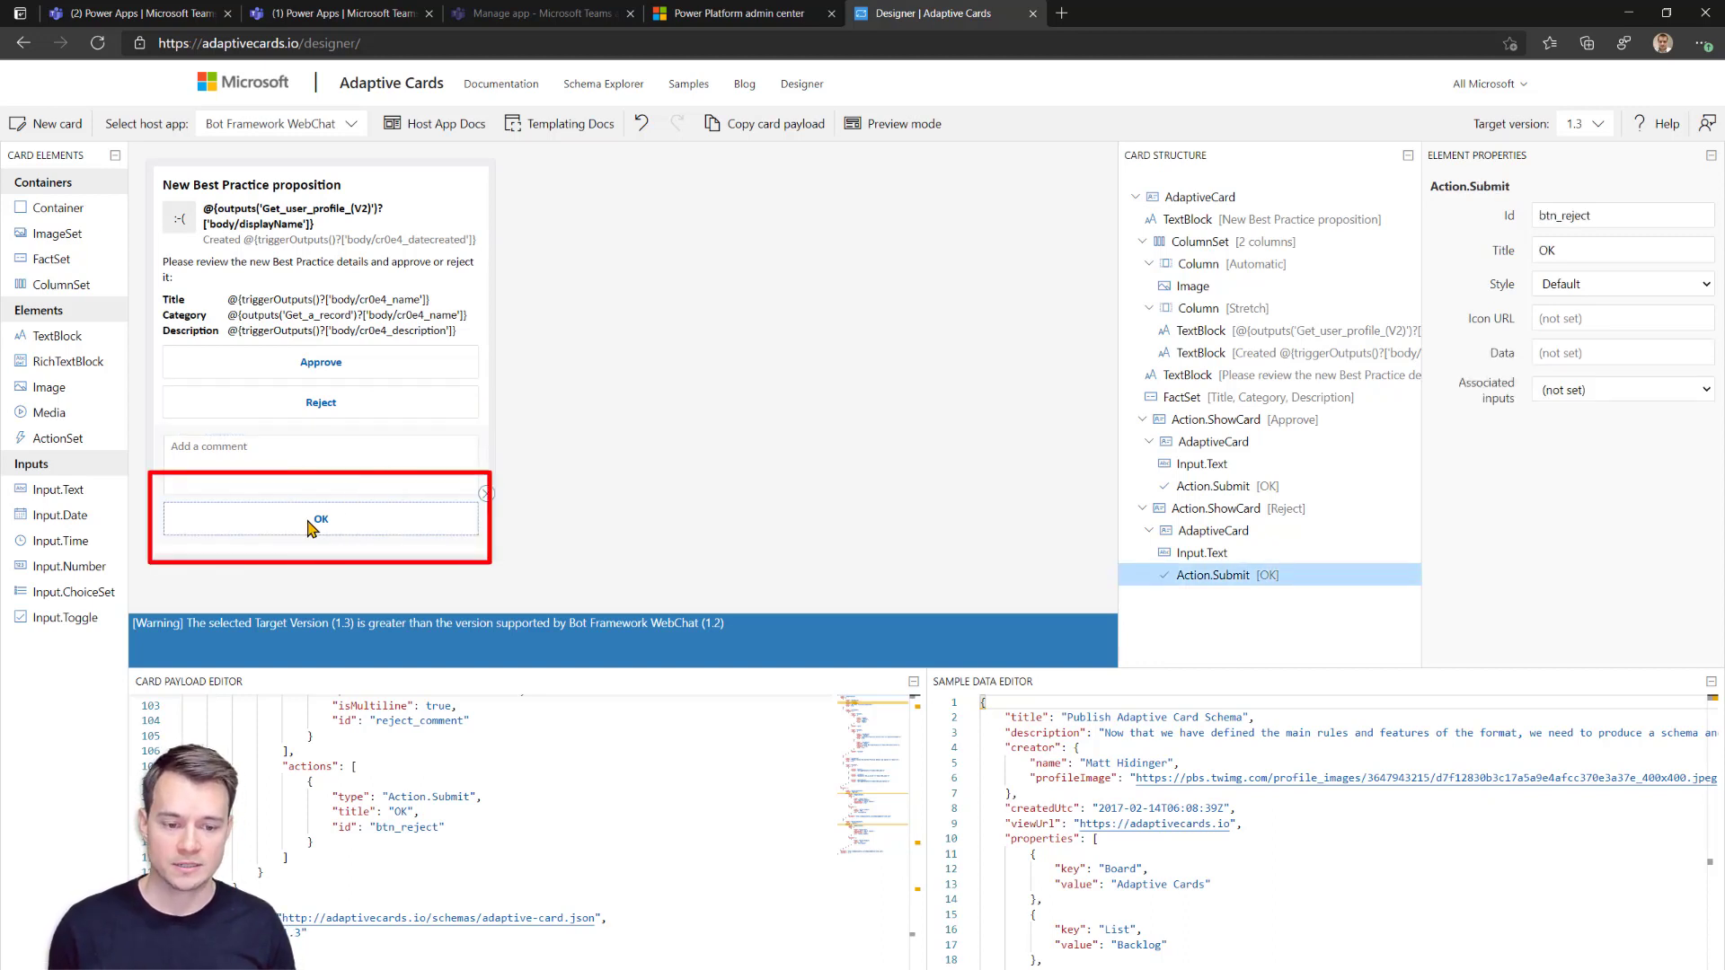
{"action": "left_click", "coordinate": [338, 364]}
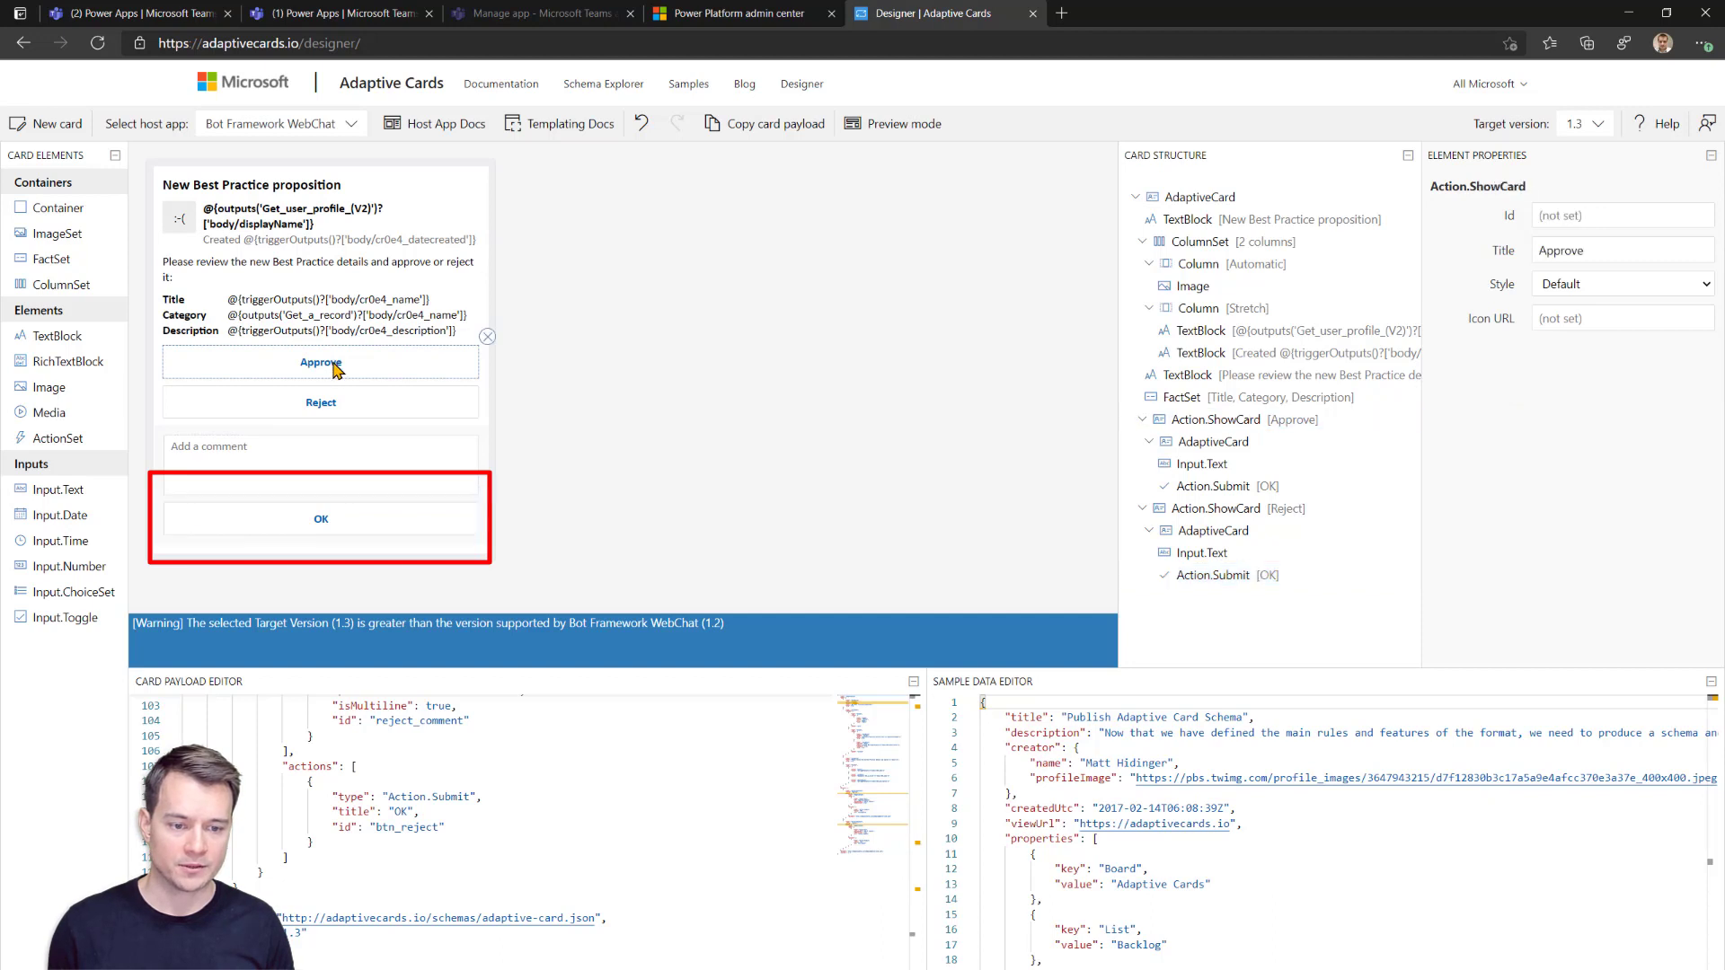
{"action": "left_click", "coordinate": [345, 518]}
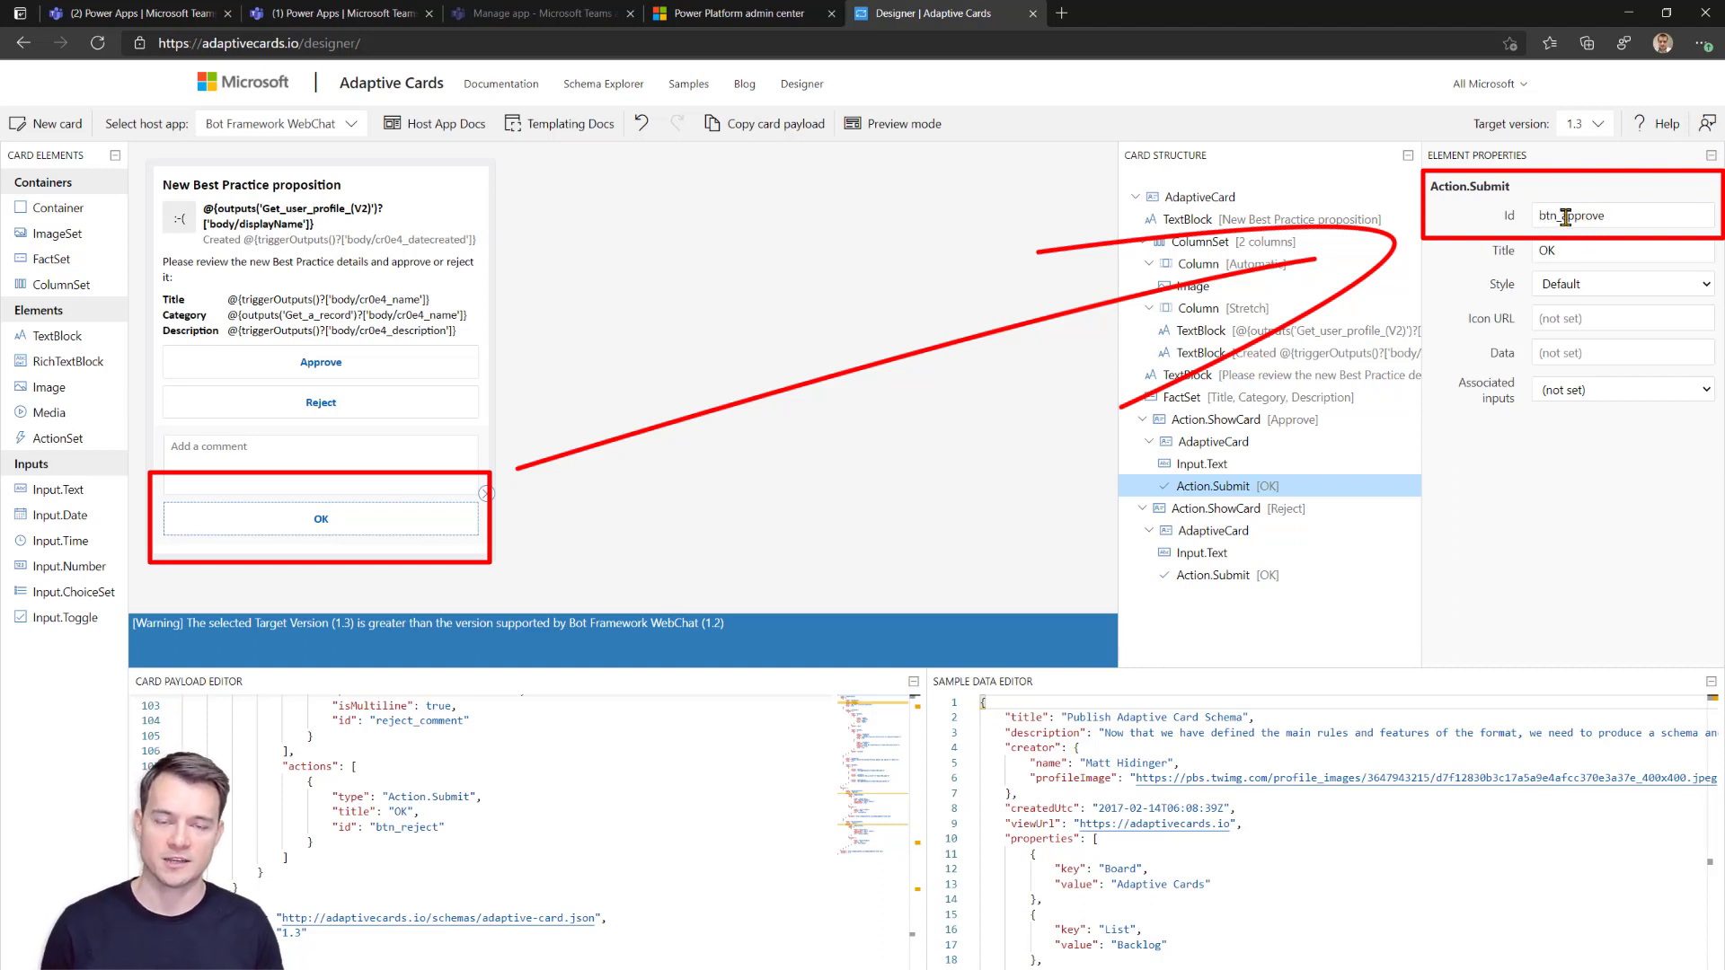
Back in the Teams flow, add the action Post an Adaptive Card to a Teams user and wait for a response after Relate records.
{"action": "left_click", "coordinate": [181, 22]}
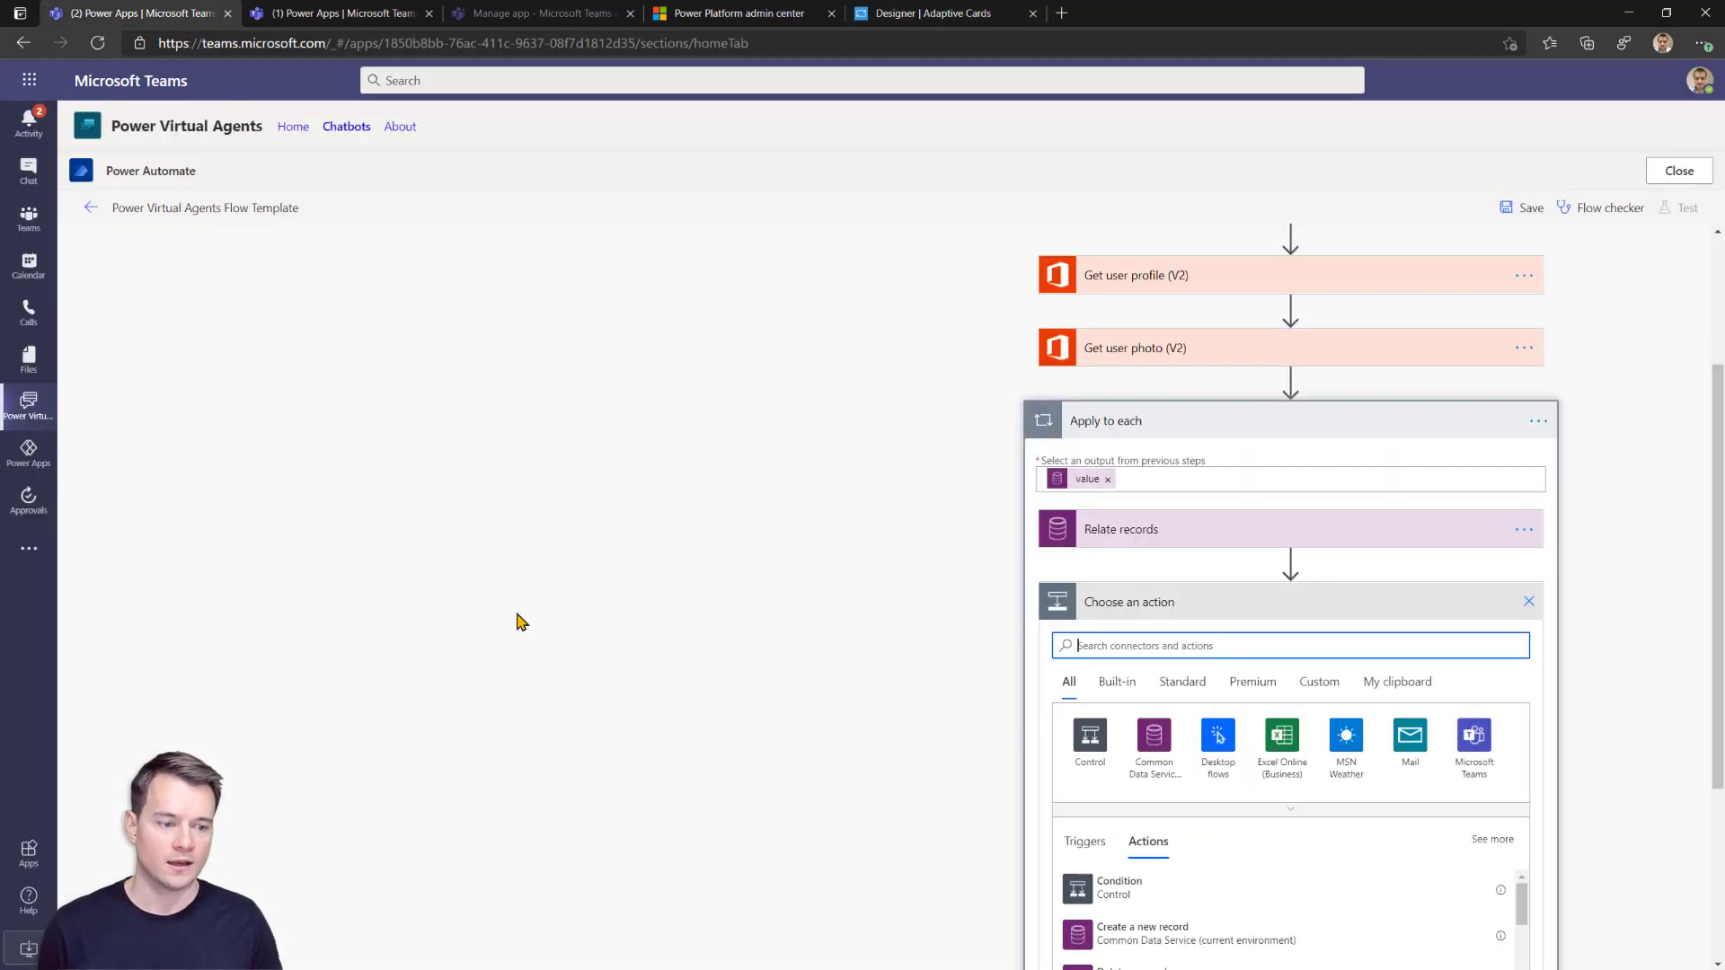
{"action": "left_click", "coordinate": [1475, 754]}
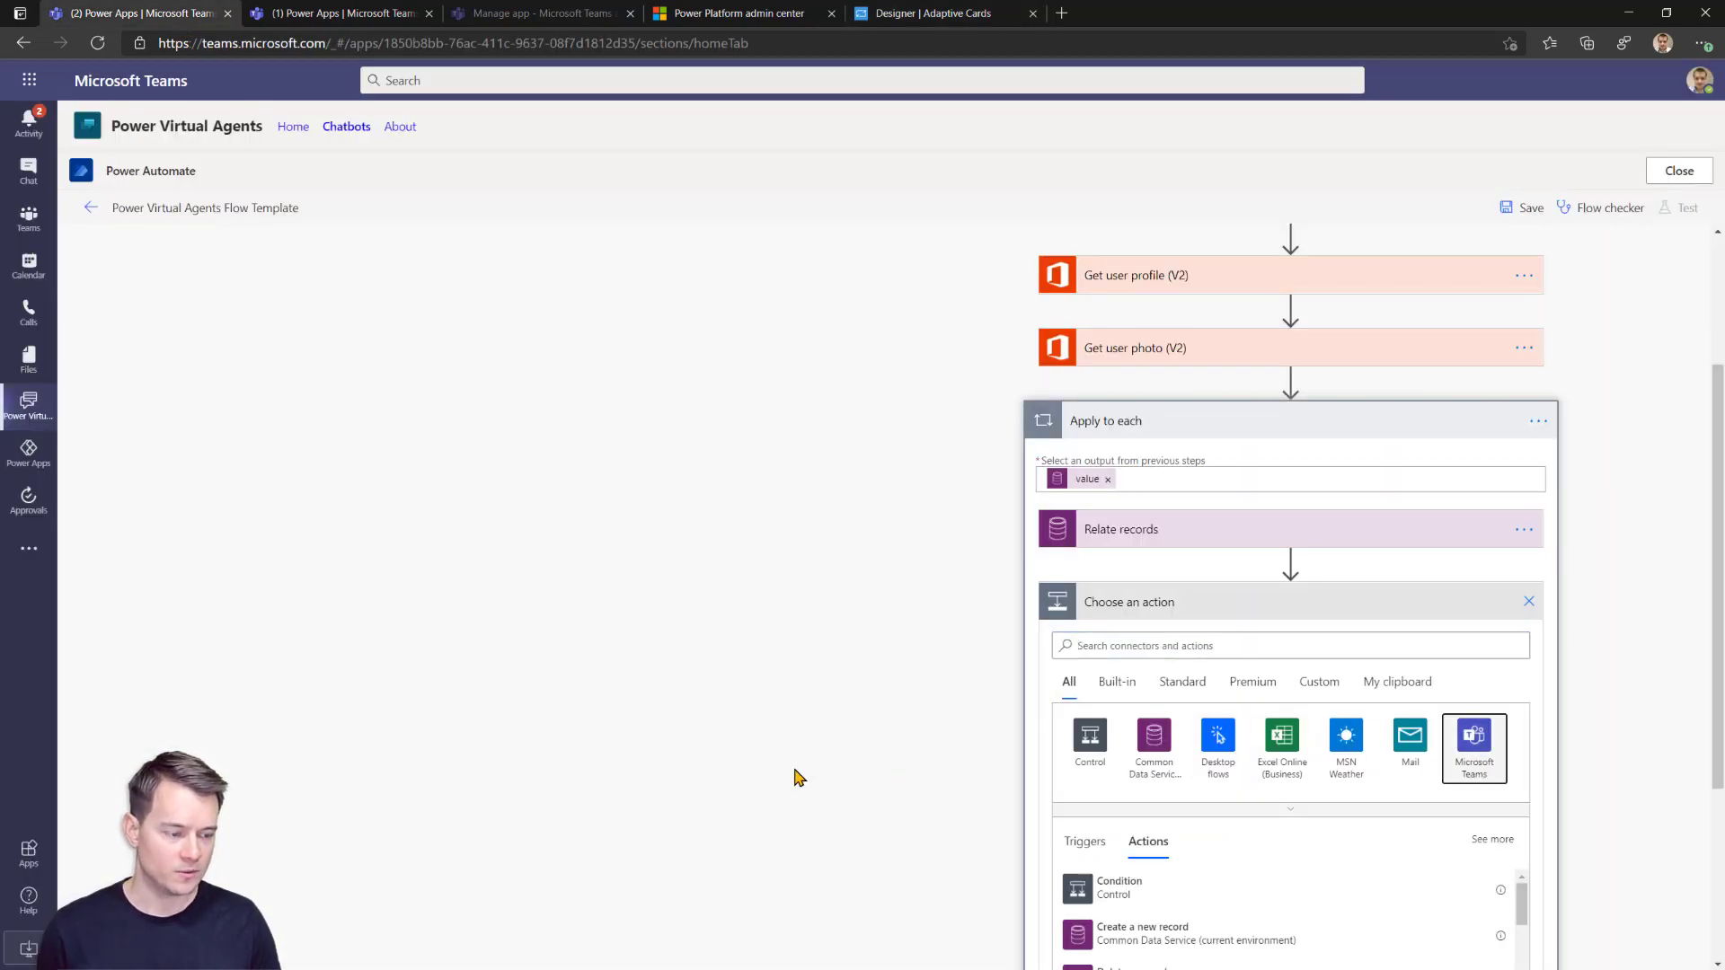
{"action": "scroll", "coordinate": [869, 660], "scroll_direction": "down", "scroll_amount": 3}
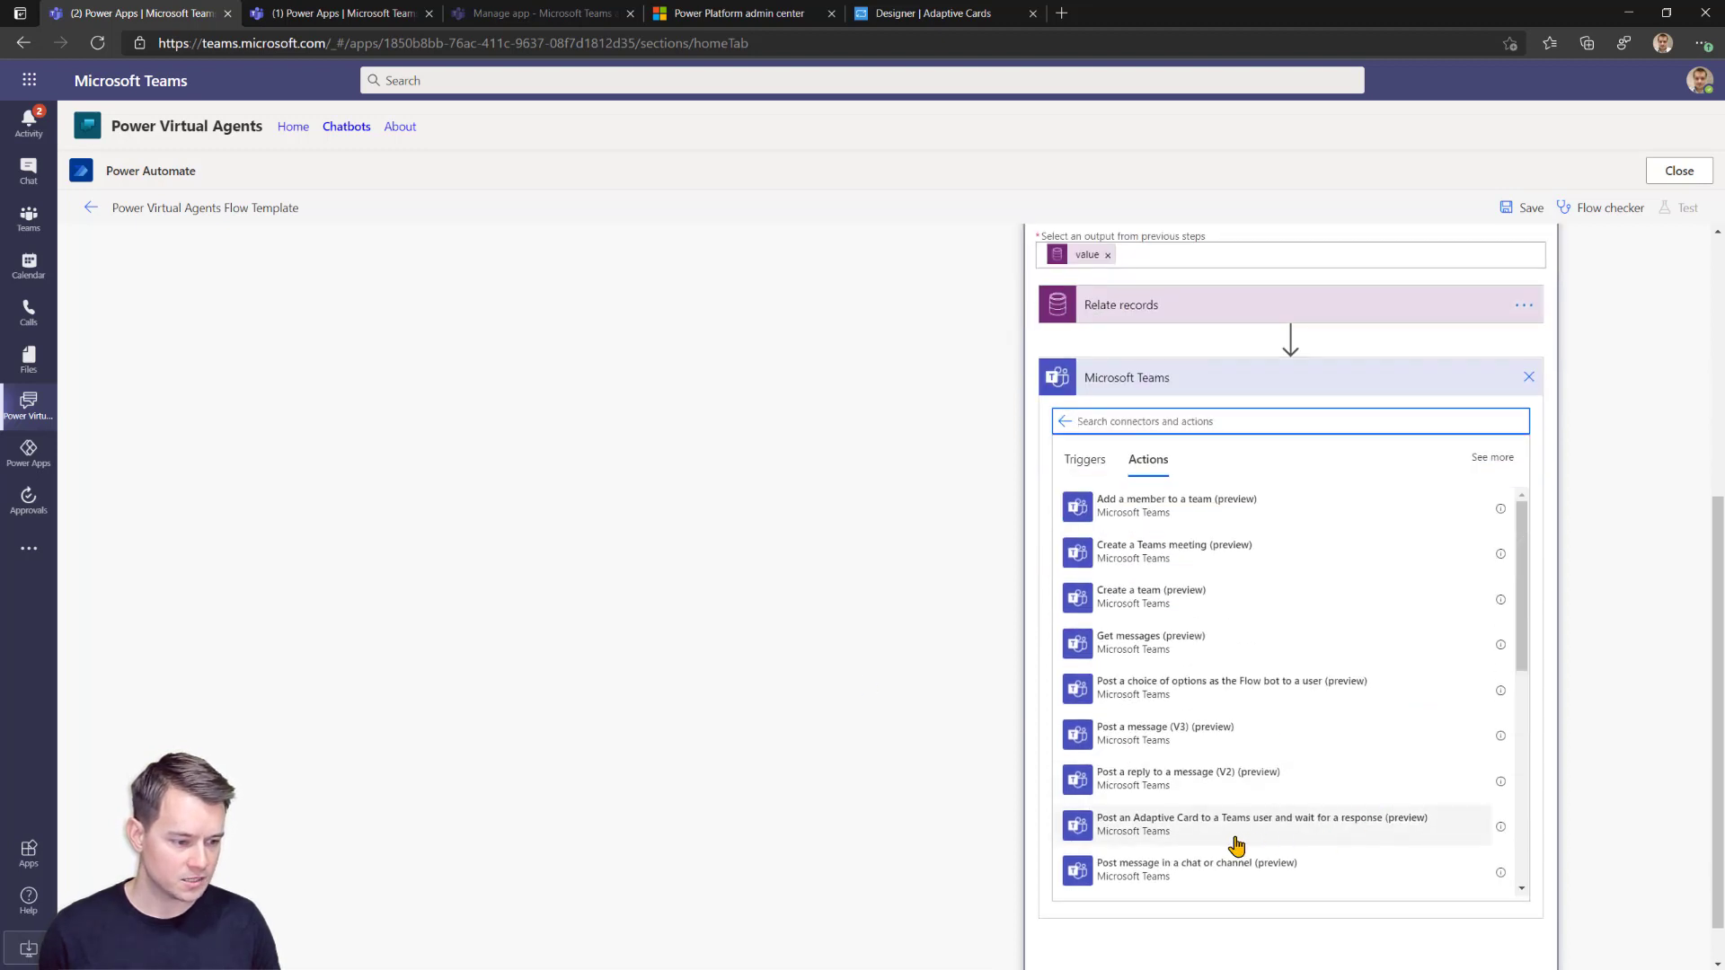
{"action": "left_click", "coordinate": [1303, 841]}
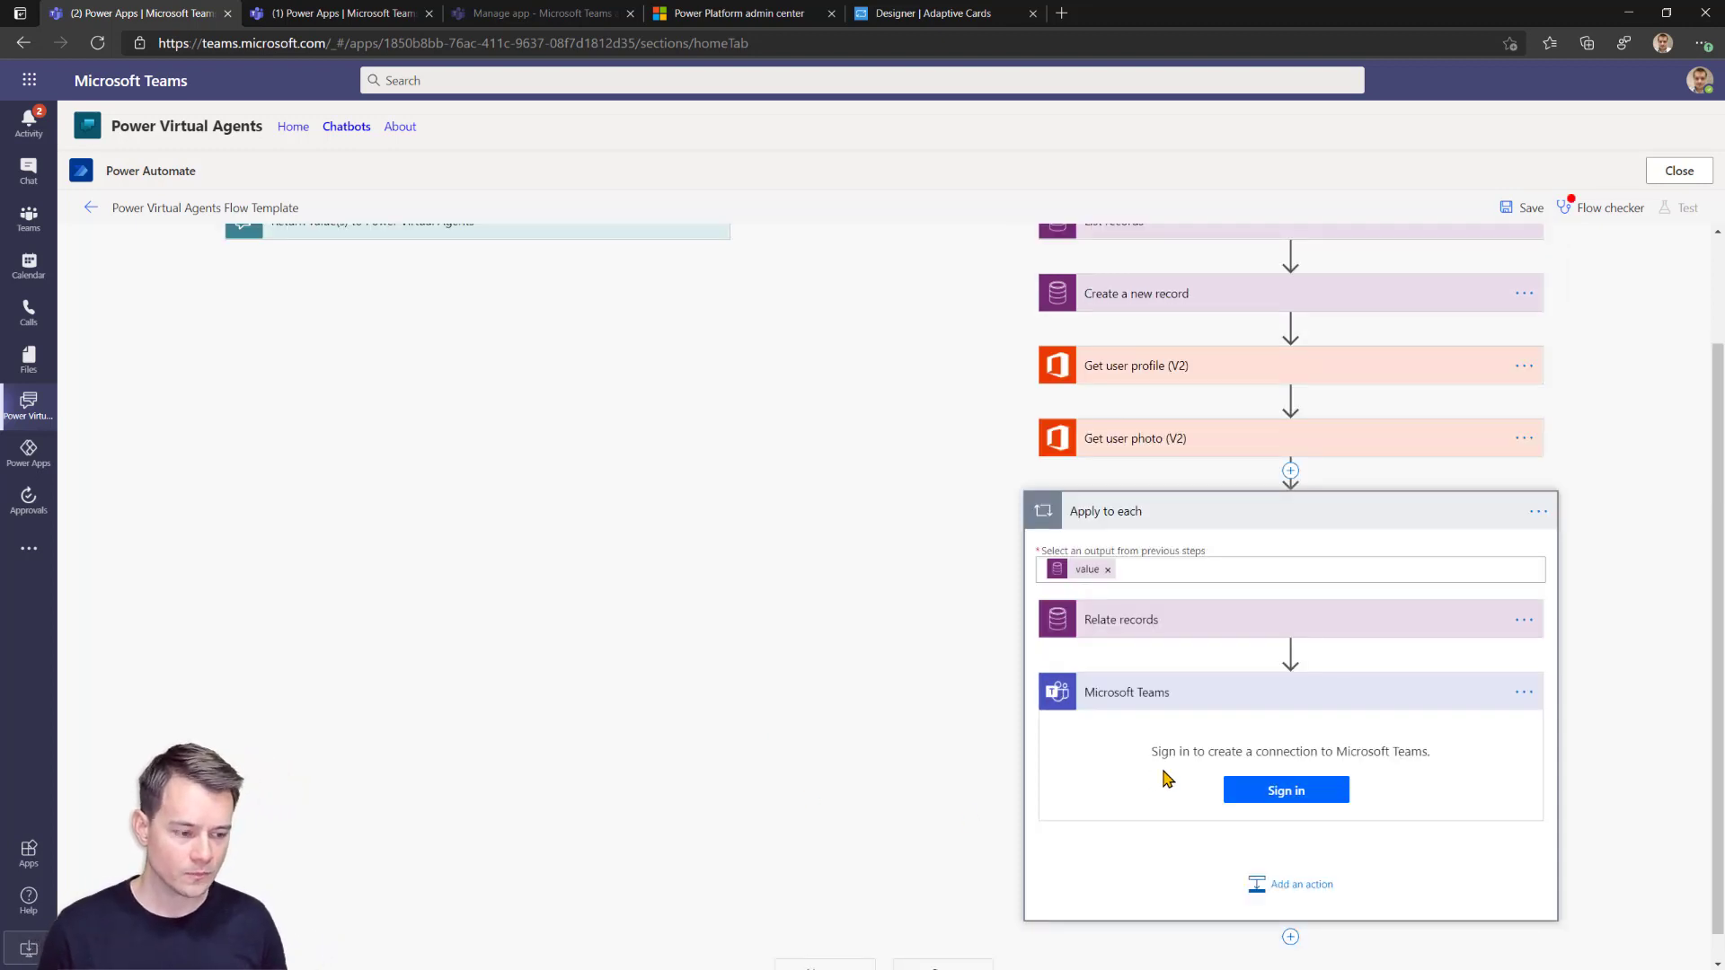
Set the adaptive card action's Recipient to the Approver value from List records.
{"action": "left_click", "coordinate": [1225, 737]}
{"action": "left_click", "coordinate": [1464, 755]}
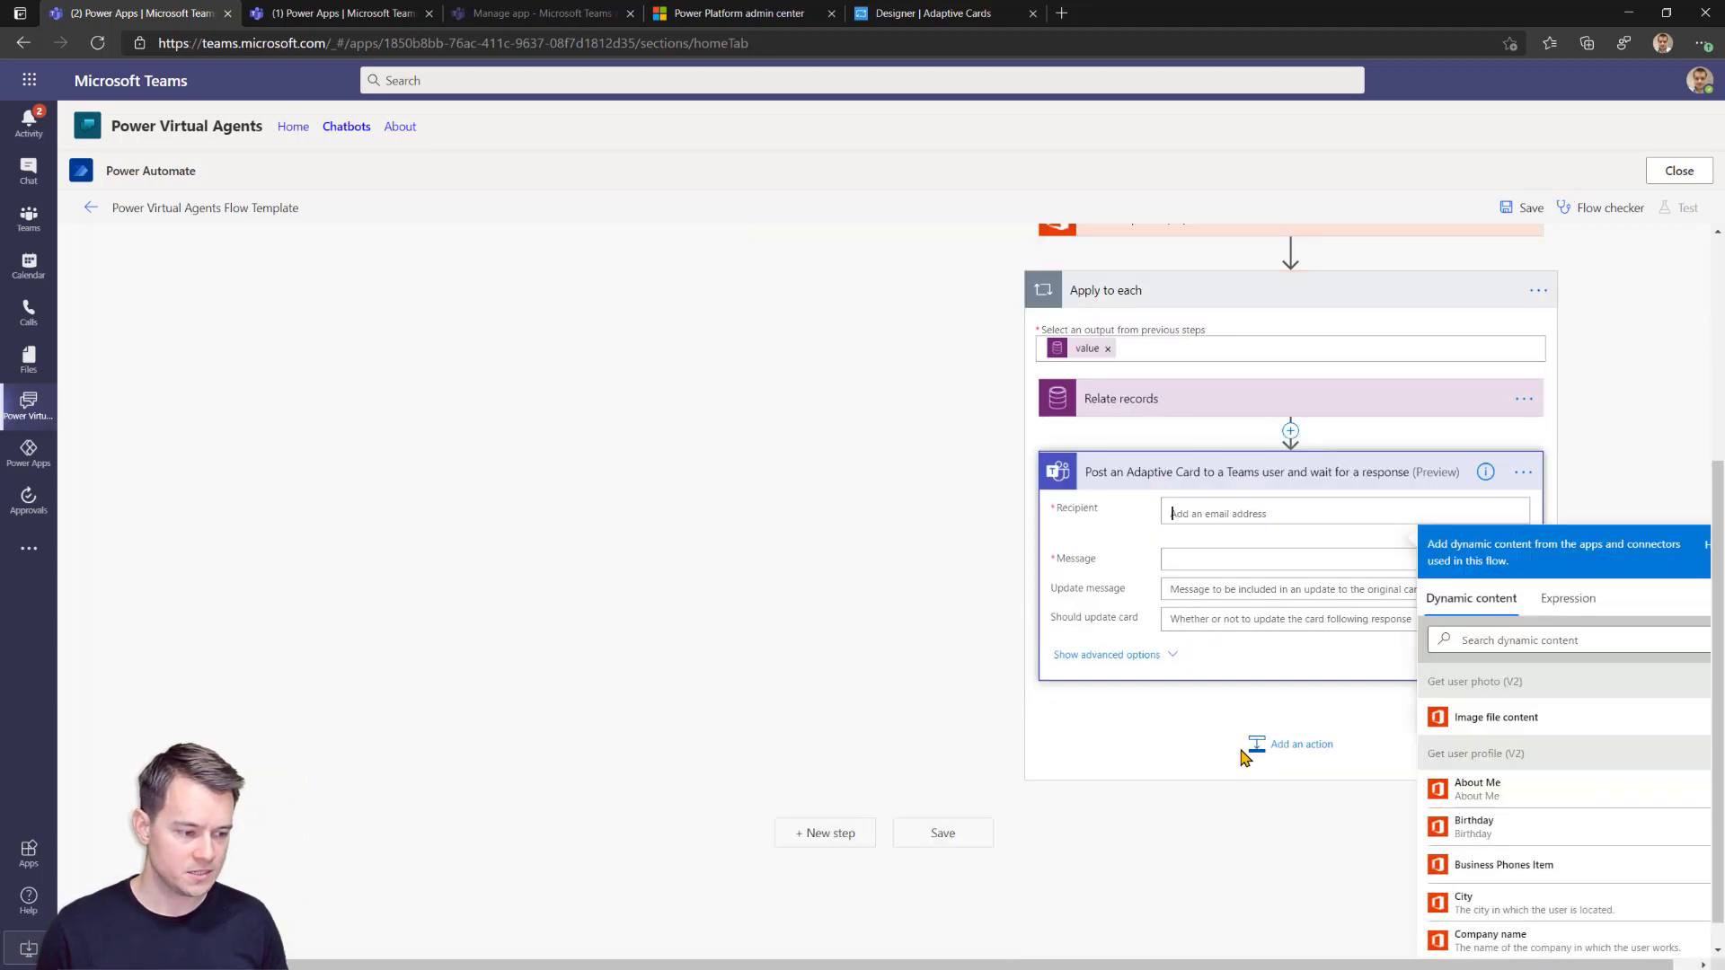
{"action": "type", "text": "approve"}
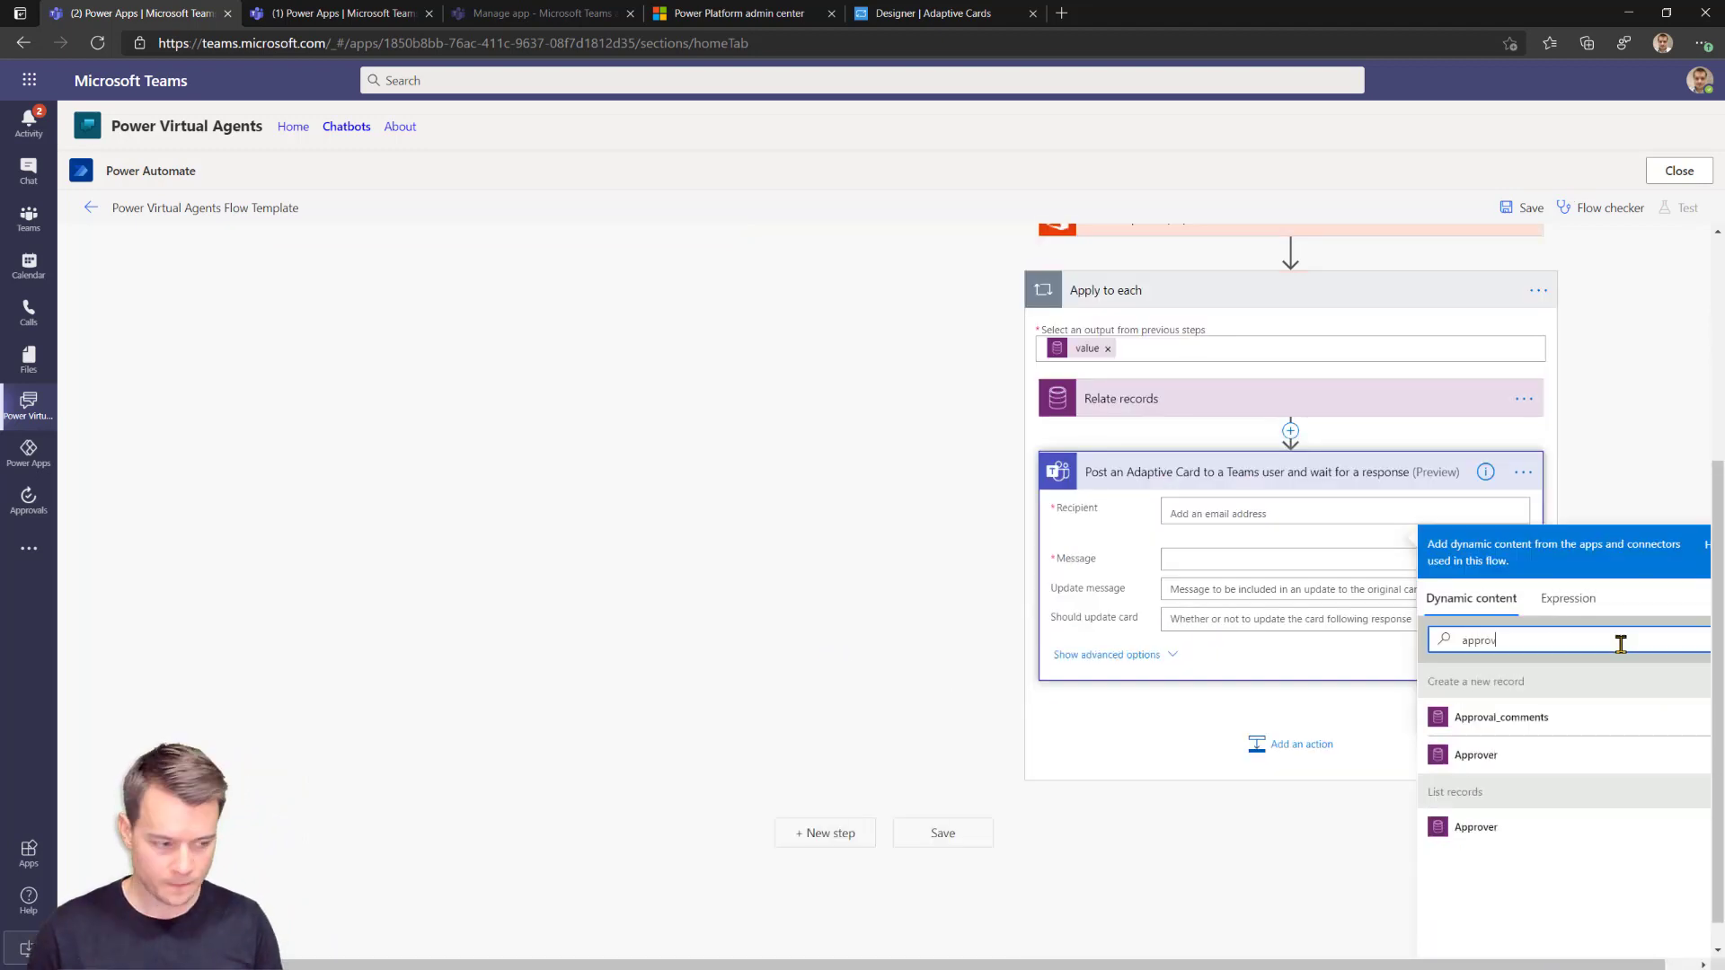
{"action": "left_click", "coordinate": [1521, 828]}
Paste the copied New Best Practice proposition card payload into the action's Message.
{"action": "left_click", "coordinate": [1227, 559]}
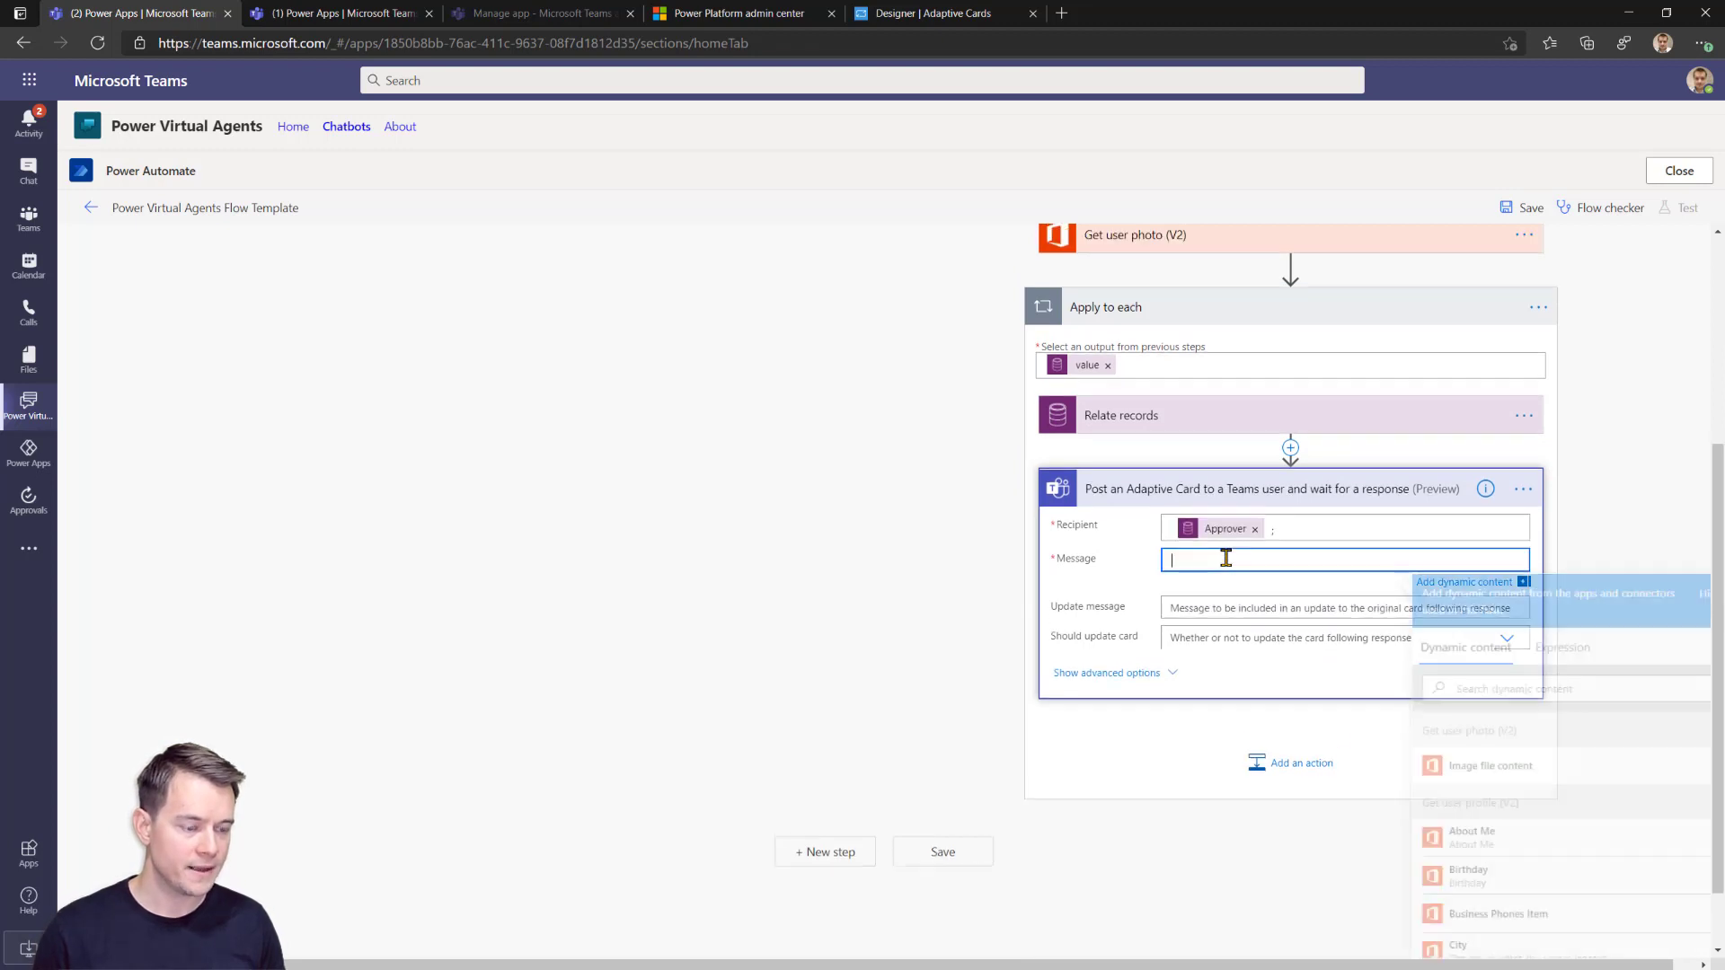
{"action": "key", "text": "ctrl+v"}
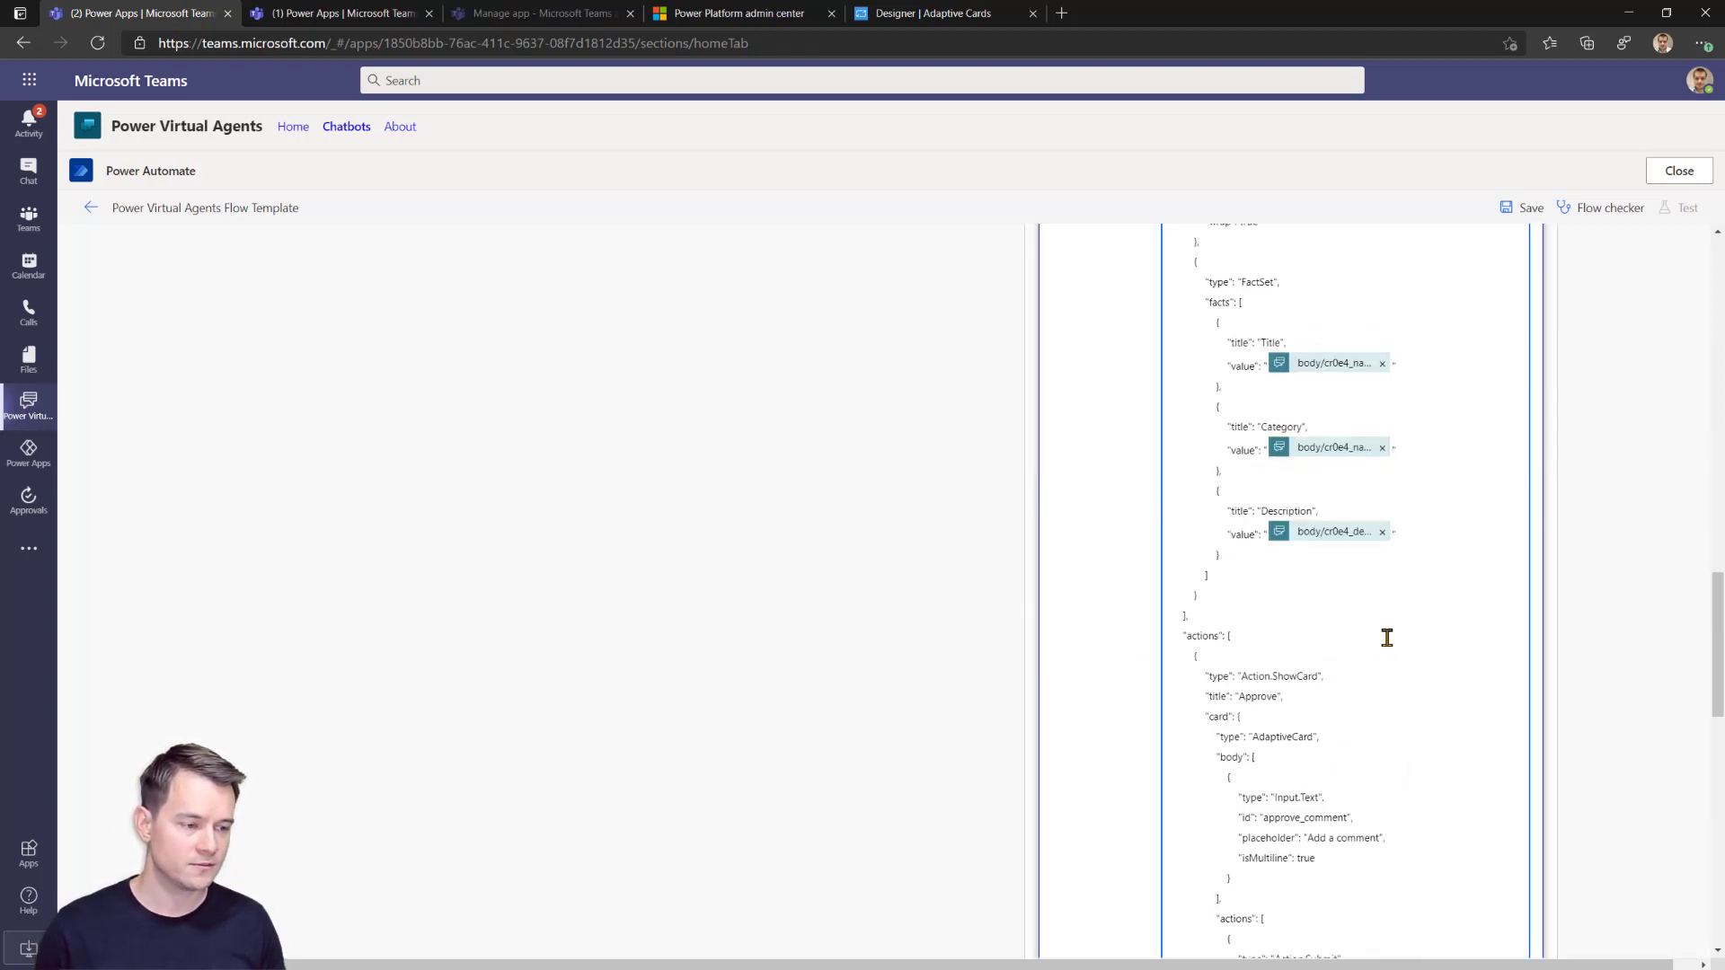
{"action": "scroll", "coordinate": [1390, 652], "scroll_direction": "up", "scroll_amount": 4}
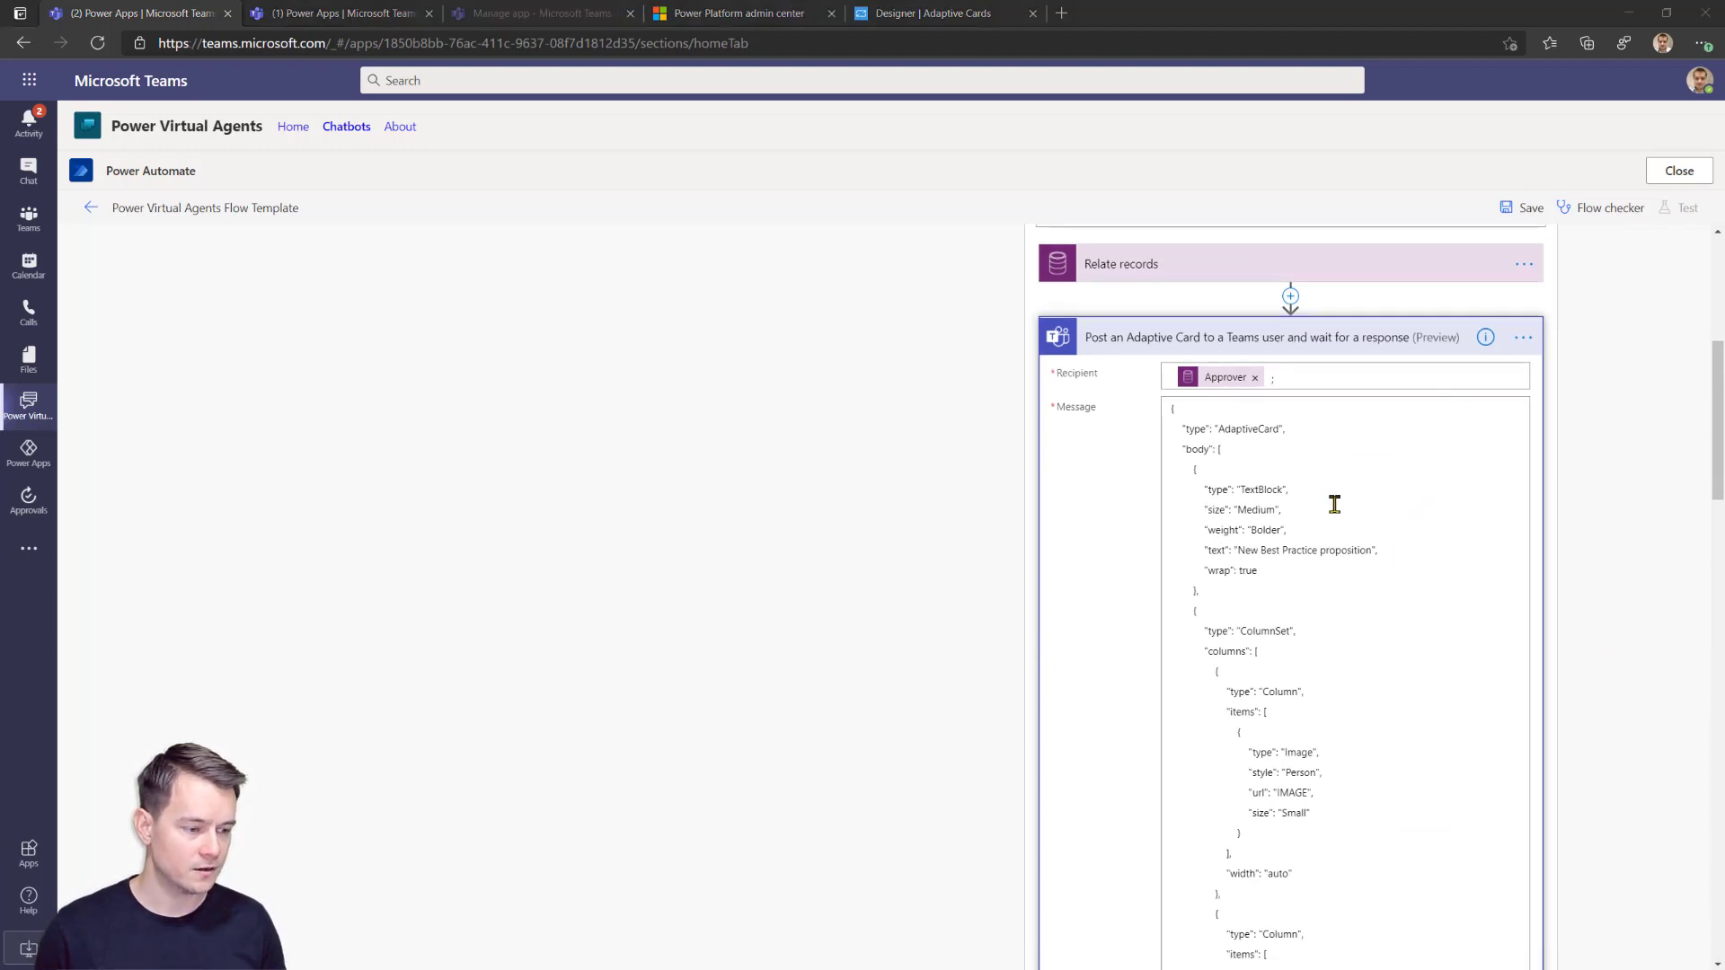
Replace the IMAGE placeholder in the card's image url with the expression dataUri(body('Get_user_photo_(V2)')).
{"action": "scroll", "coordinate": [1325, 620], "scroll_direction": "down", "scroll_amount": 1}
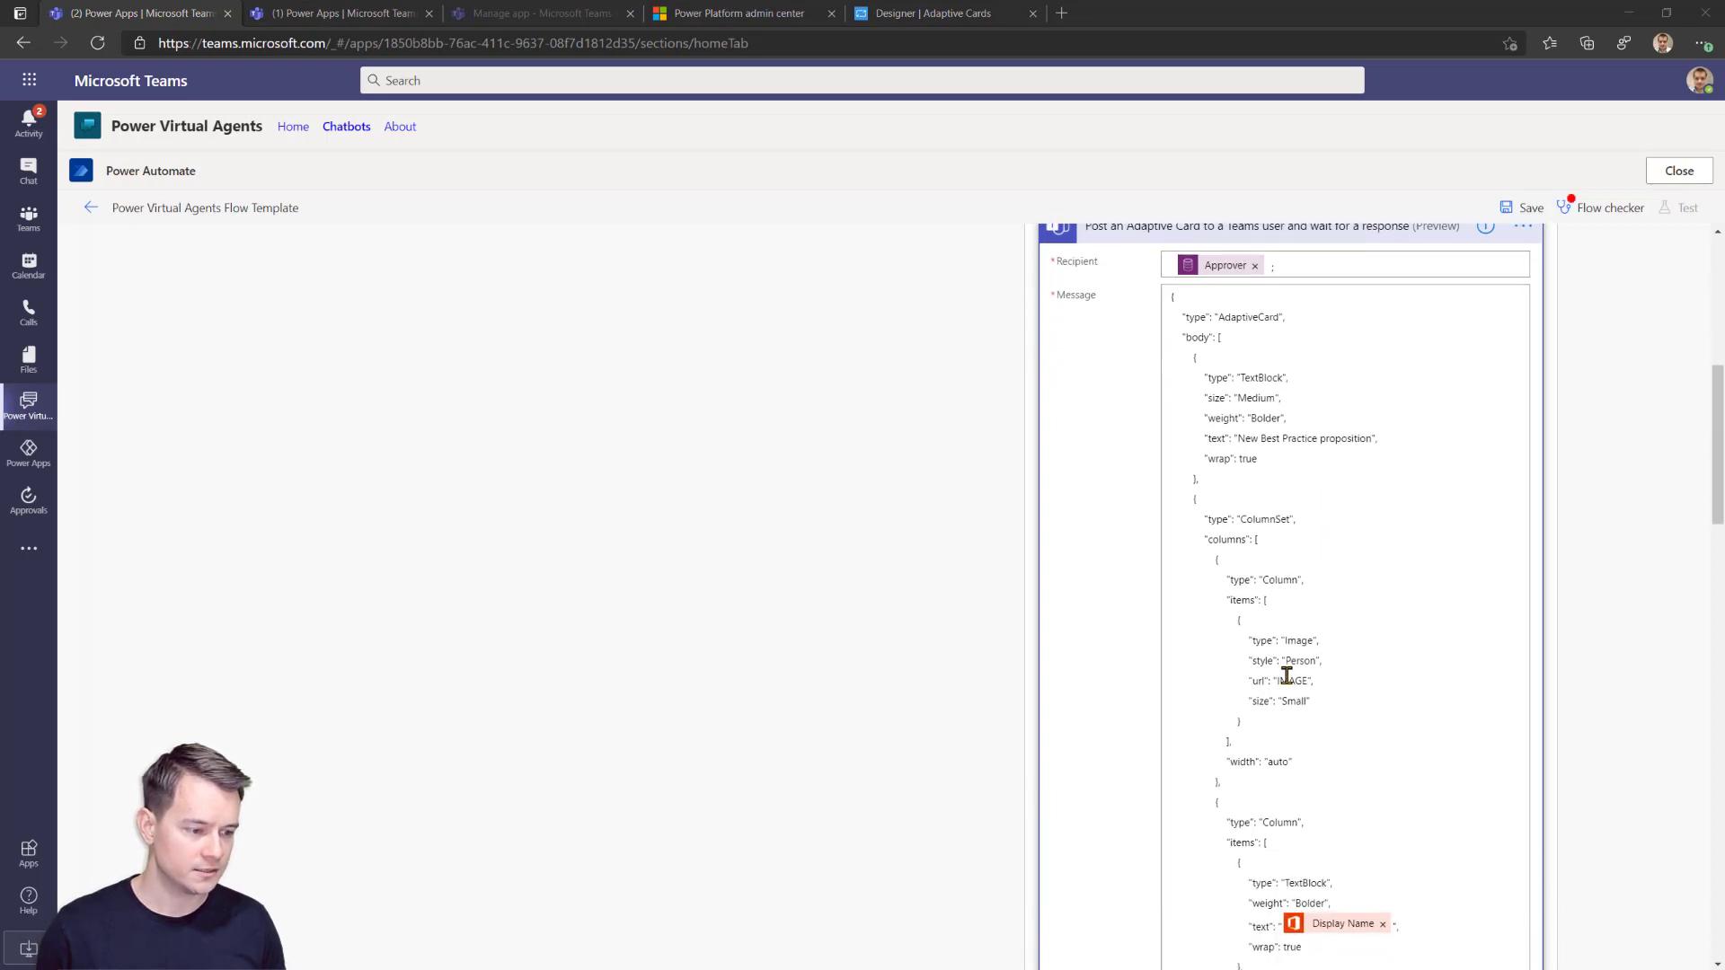
{"action": "double_click", "coordinate": [1290, 680]}
{"action": "key", "text": "ctrl+v"}
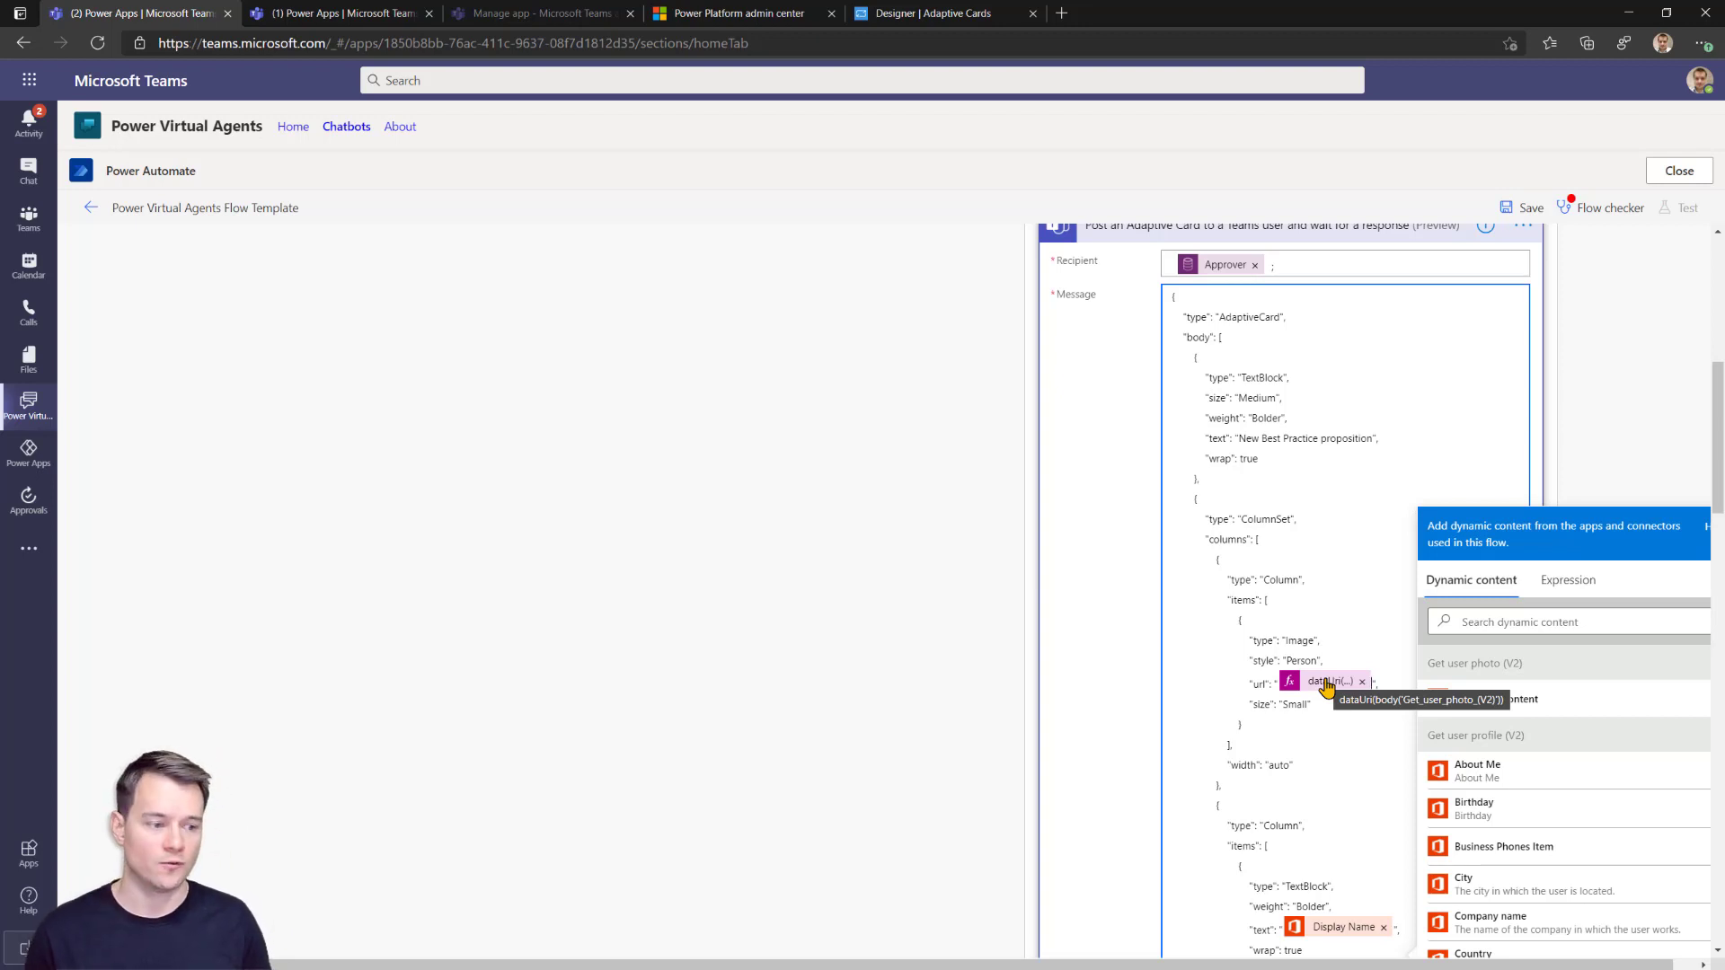
Replace the outdated value in the card's Created text with Created On from Create a new record.
{"action": "scroll", "coordinate": [1329, 798], "scroll_direction": "down", "scroll_amount": 4}
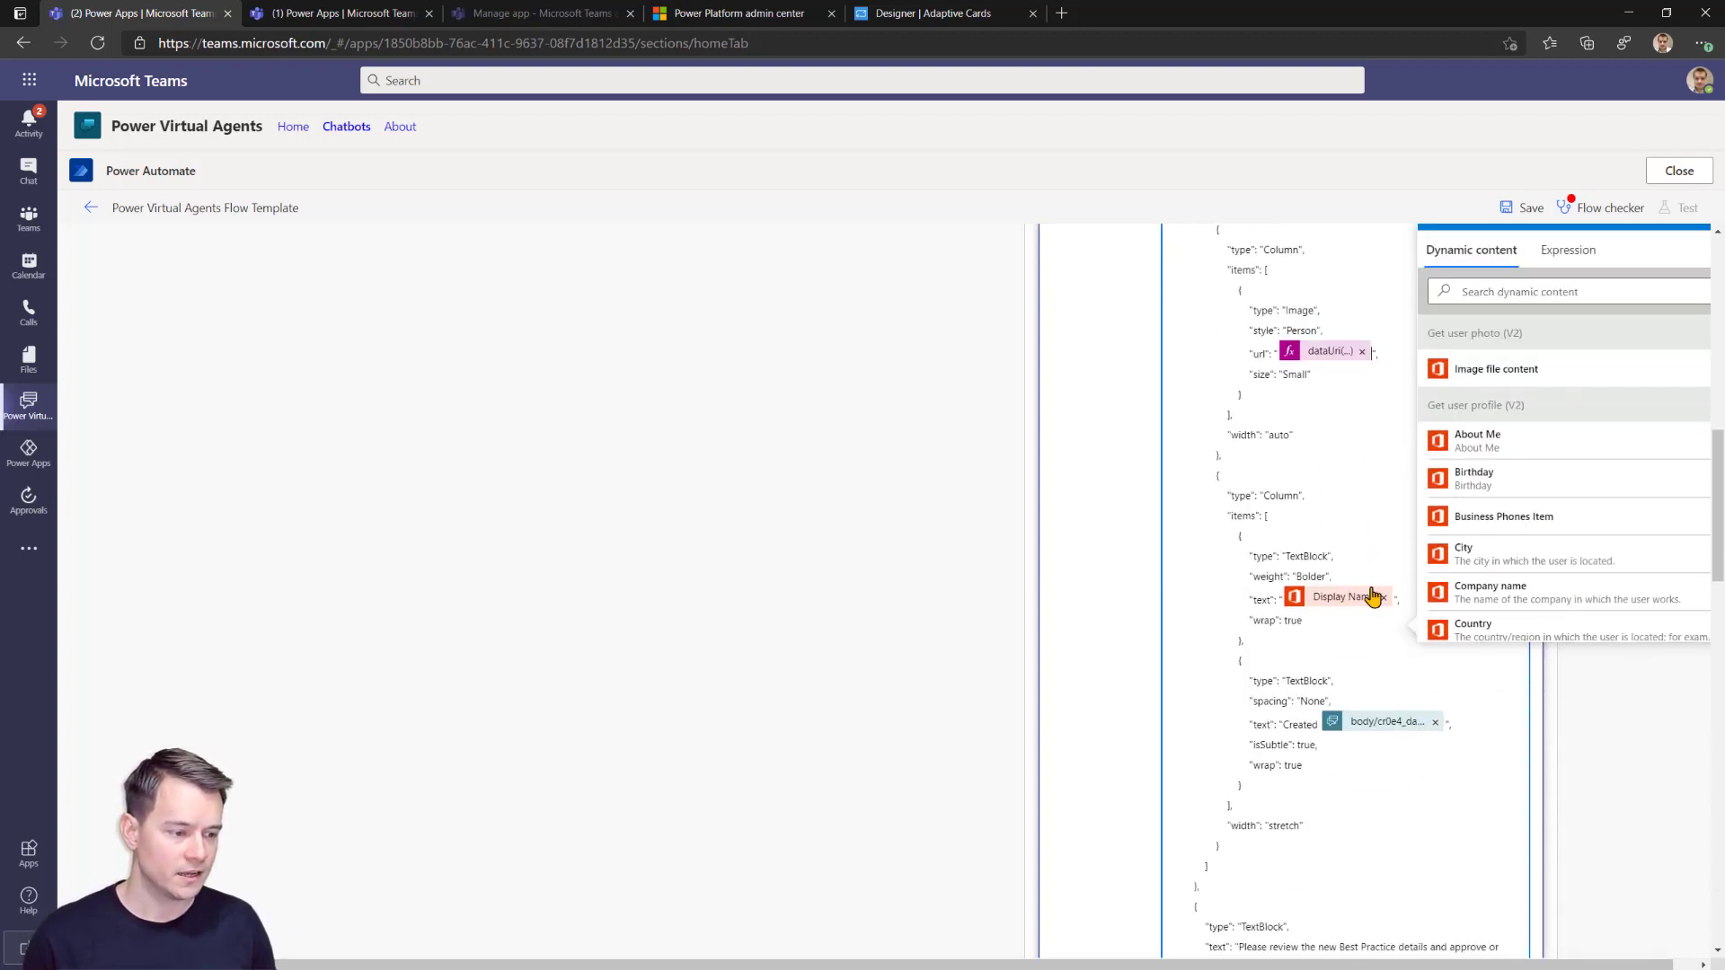
{"action": "left_click", "coordinate": [1436, 723]}
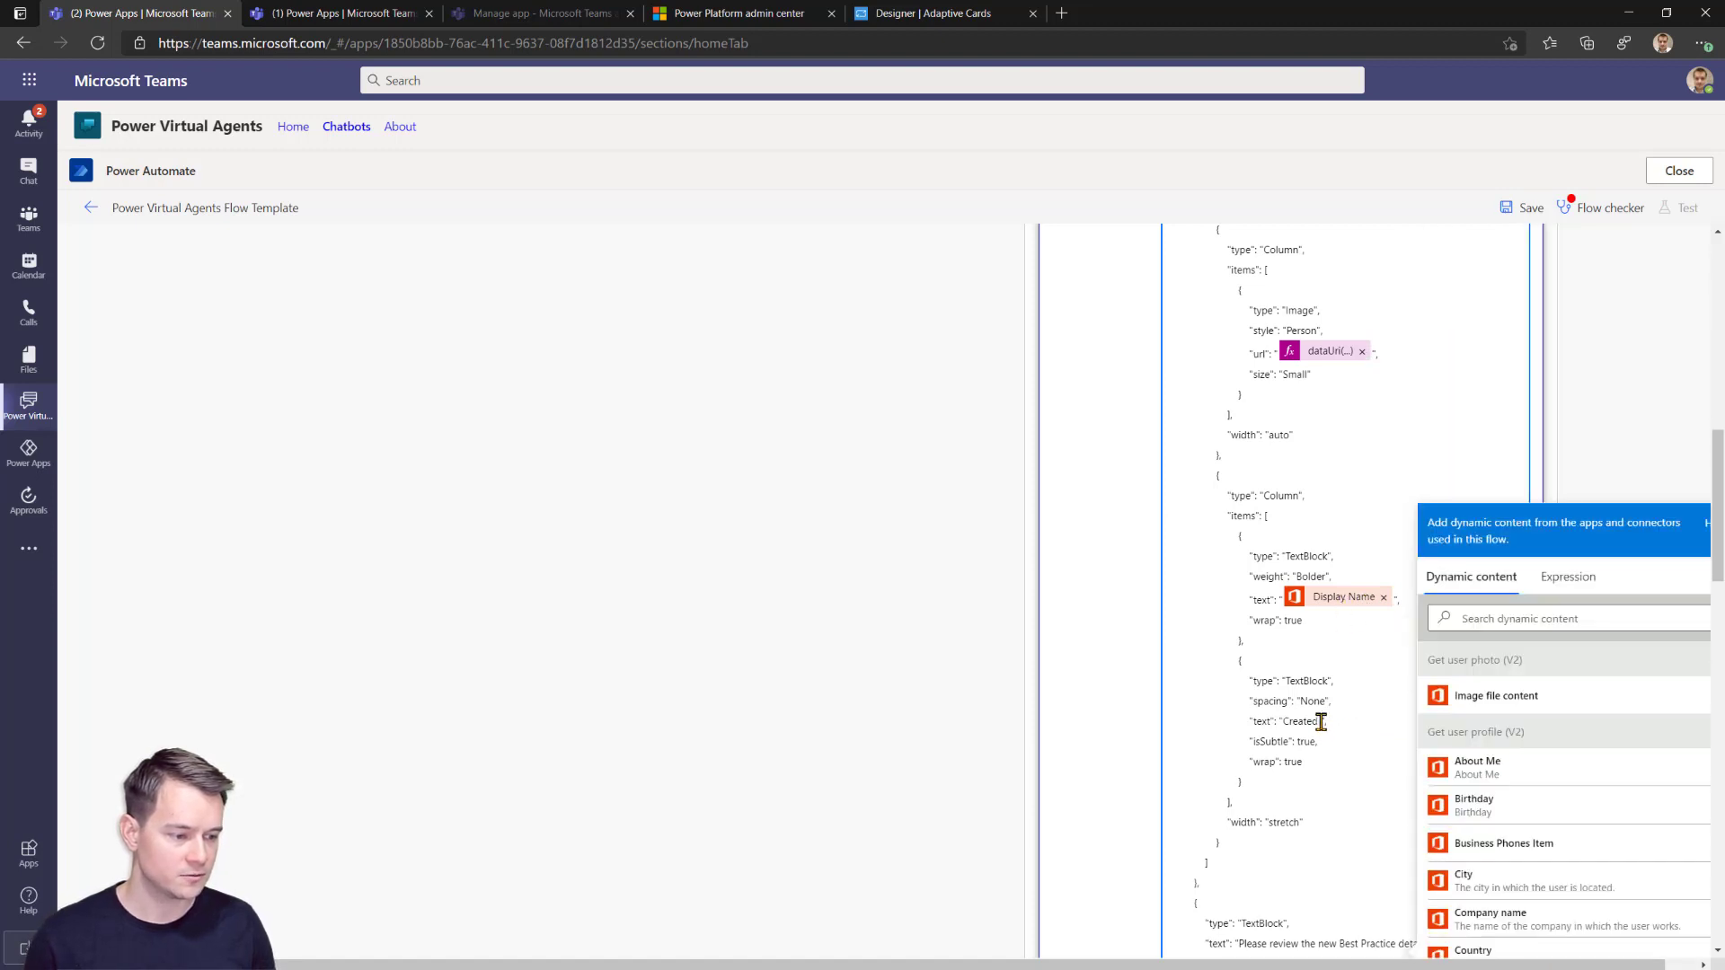
{"action": "left_click", "coordinate": [1530, 620]}
{"action": "type", "text": "create"}
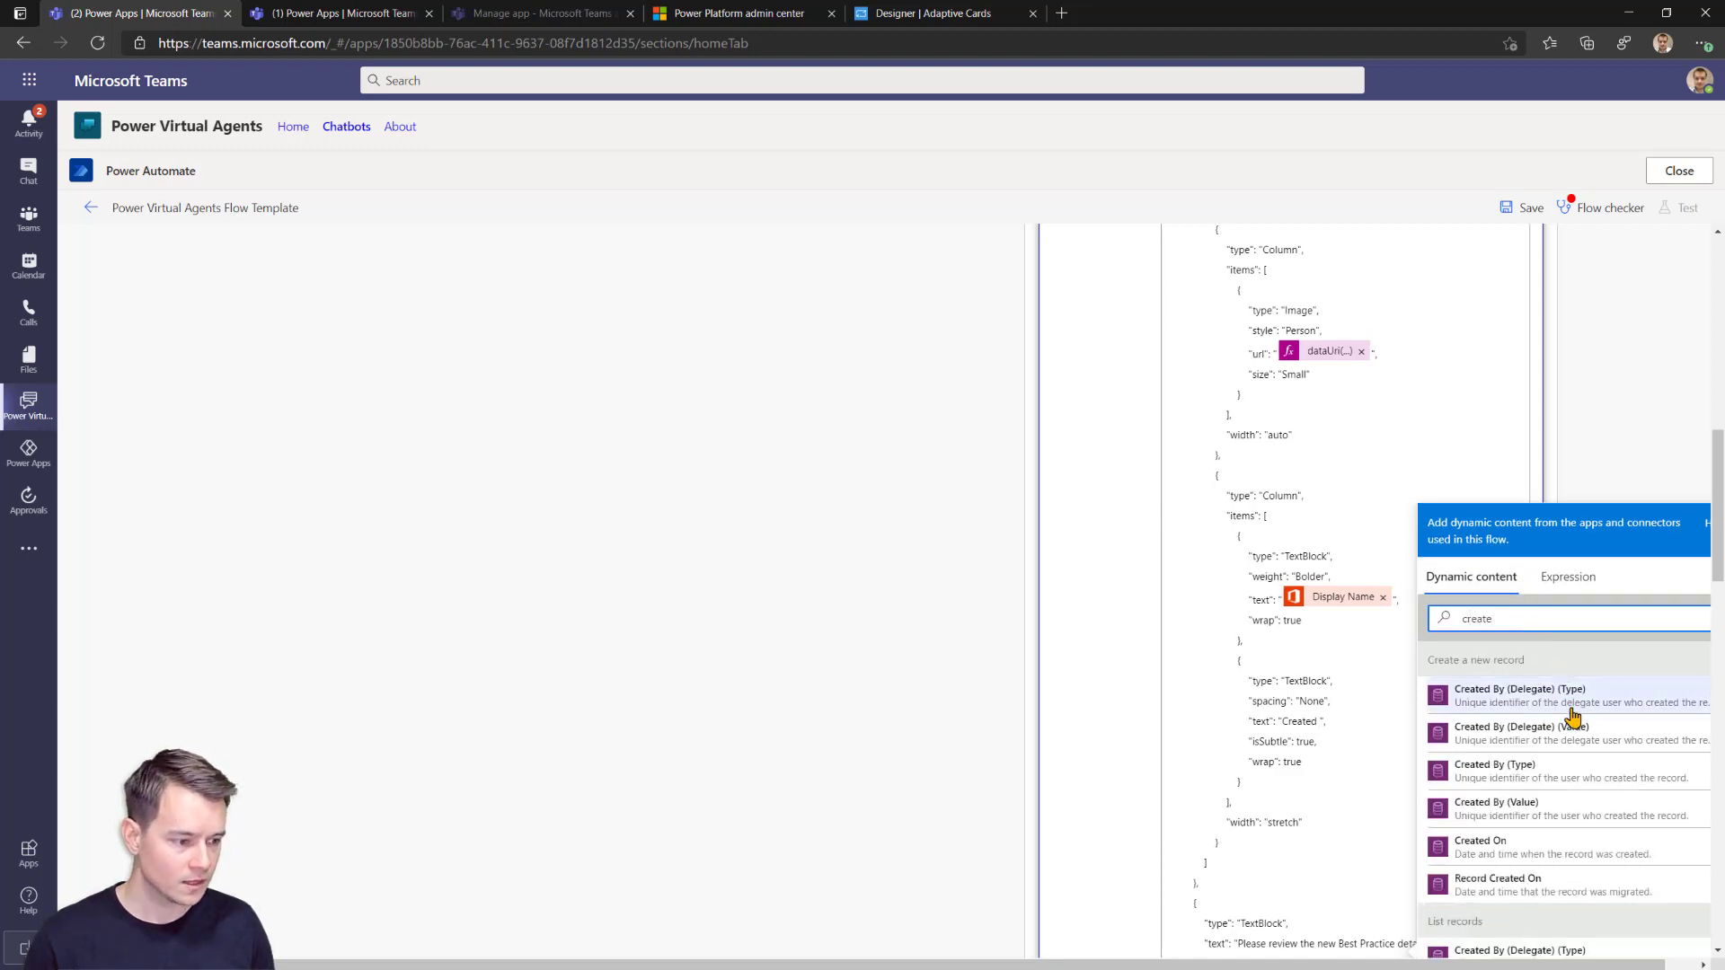
{"action": "left_click", "coordinate": [1553, 851]}
Replace the value of the card's Title fact with the Title input from Power Virtual Agents.
{"action": "scroll", "coordinate": [1357, 775], "scroll_direction": "down", "scroll_amount": 4}
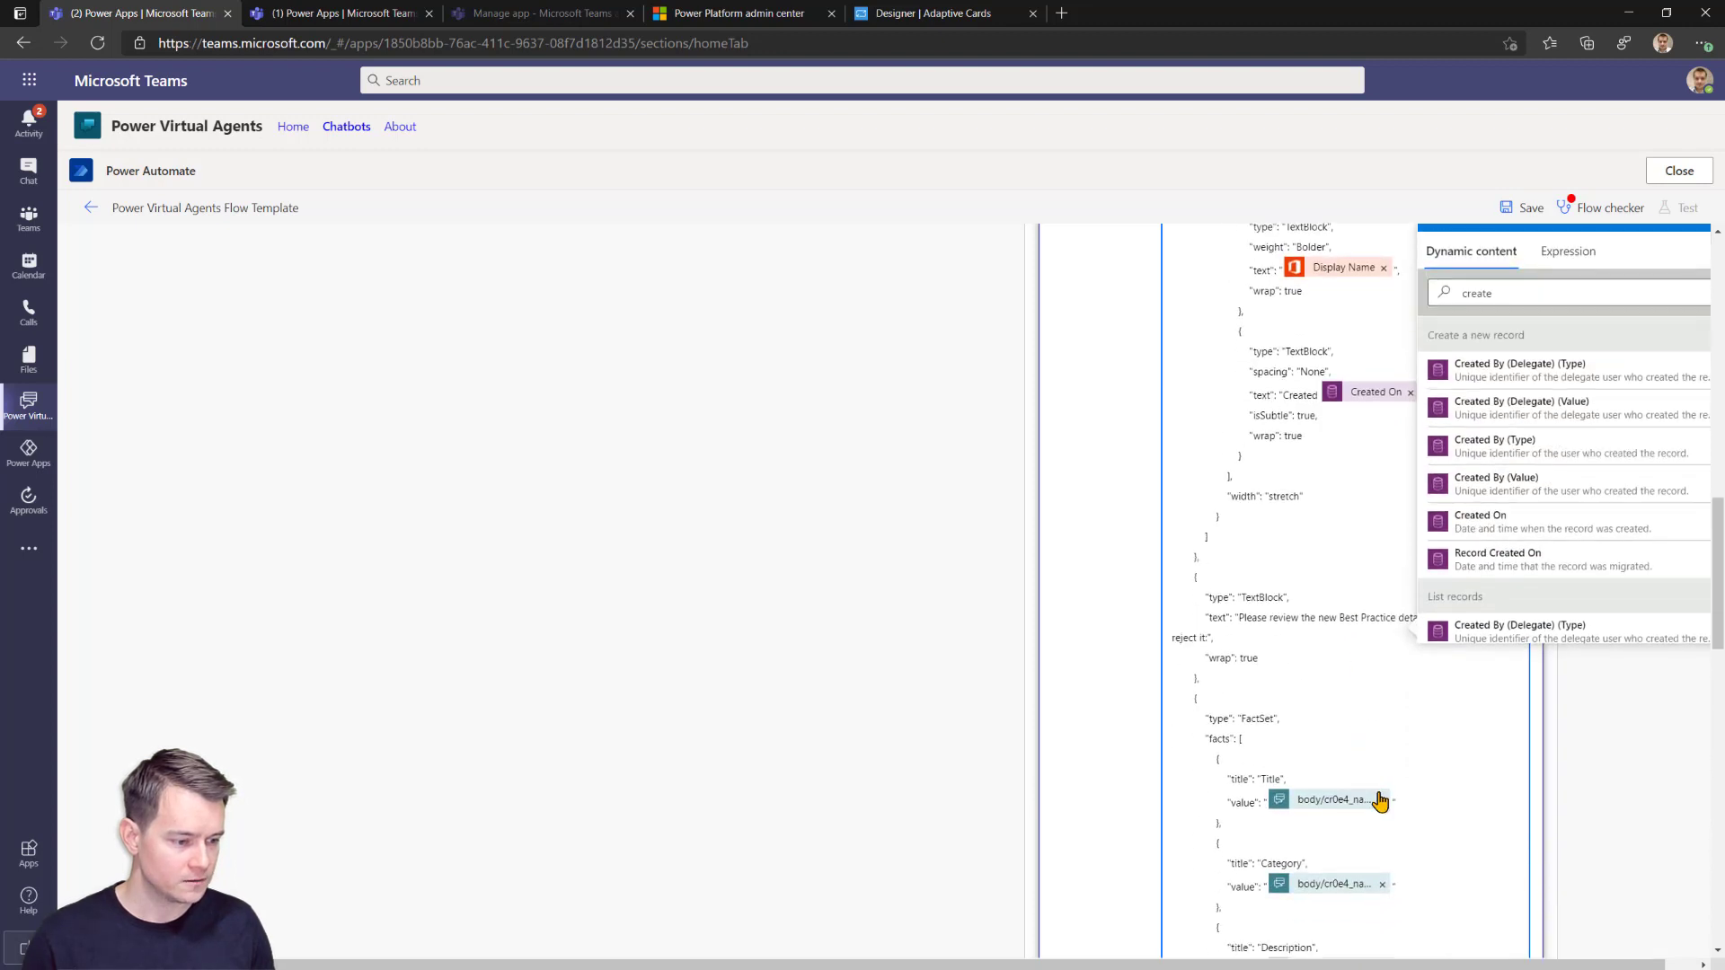
{"action": "left_click", "coordinate": [1382, 800]}
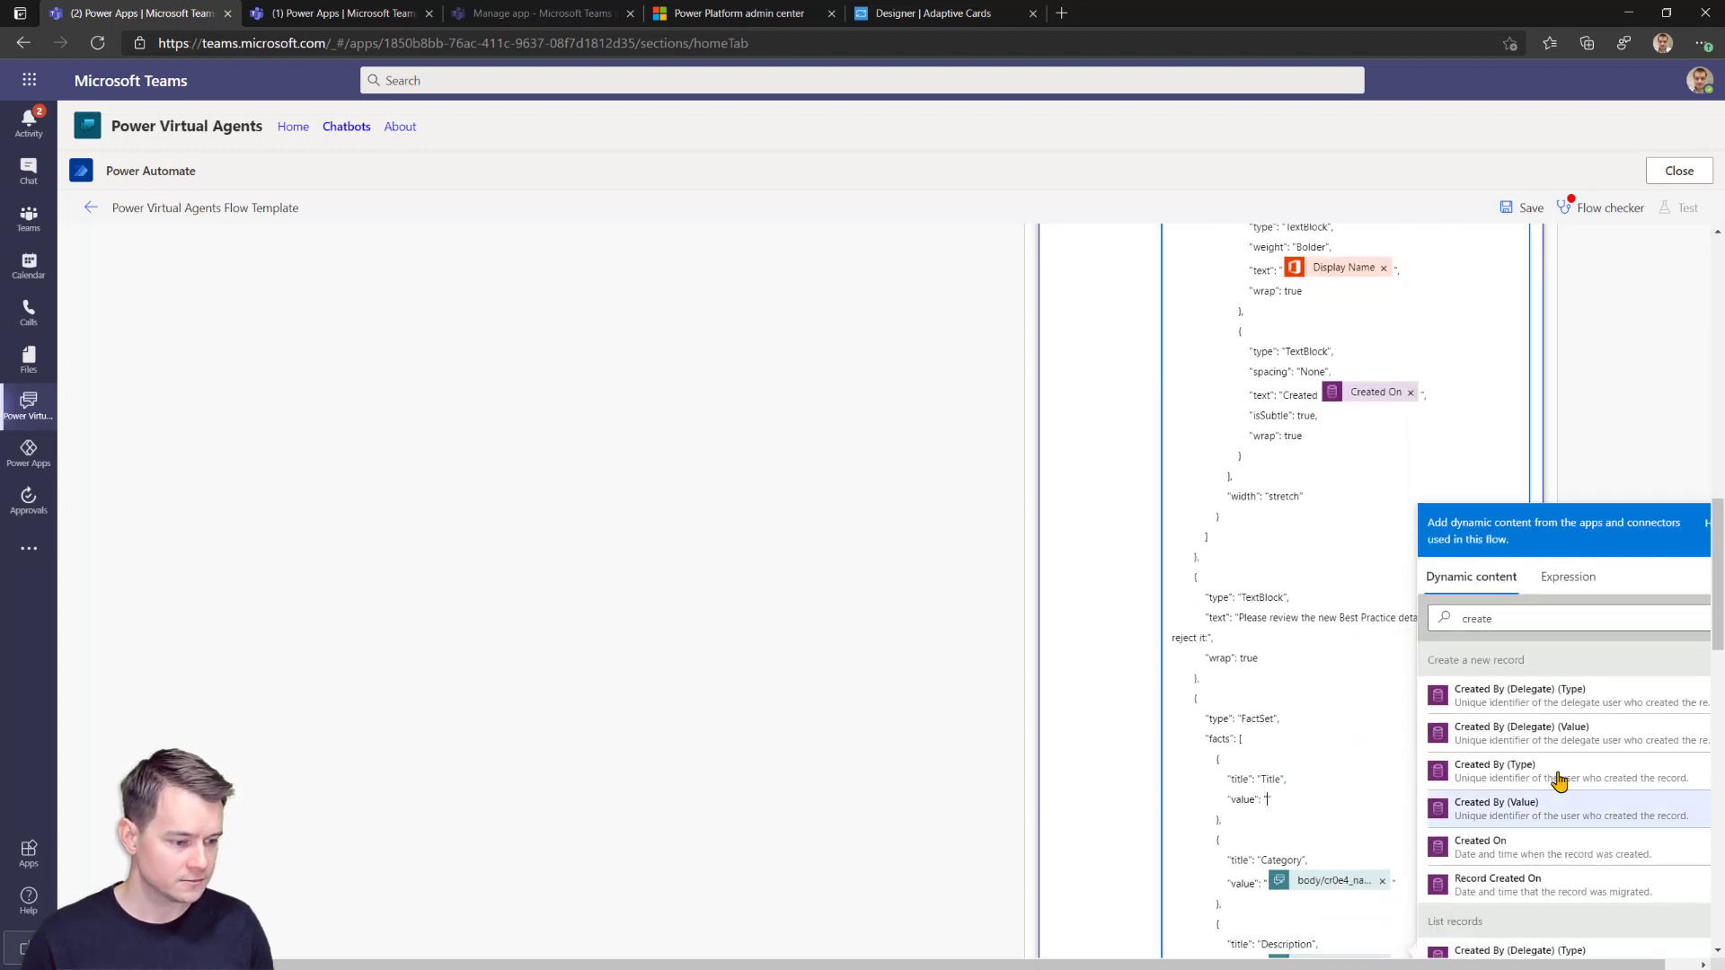
{"action": "left_click", "coordinate": [1577, 617]}
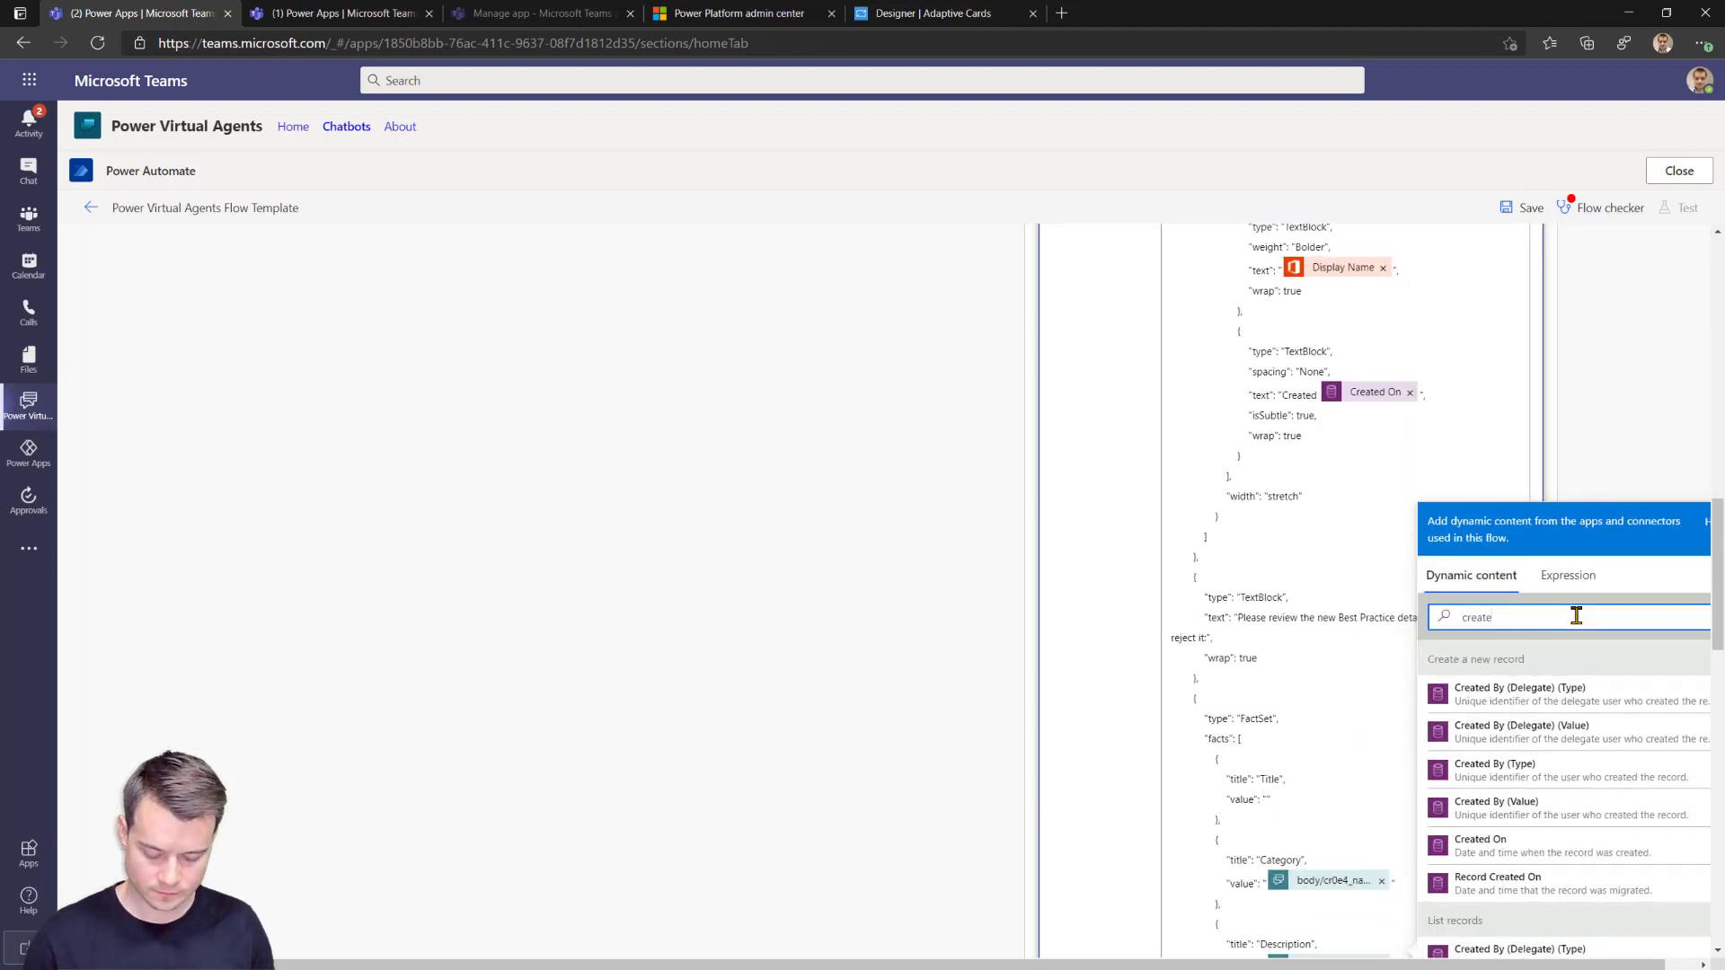
{"action": "key", "text": "ctrl+a"}
{"action": "type", "text": "title"}
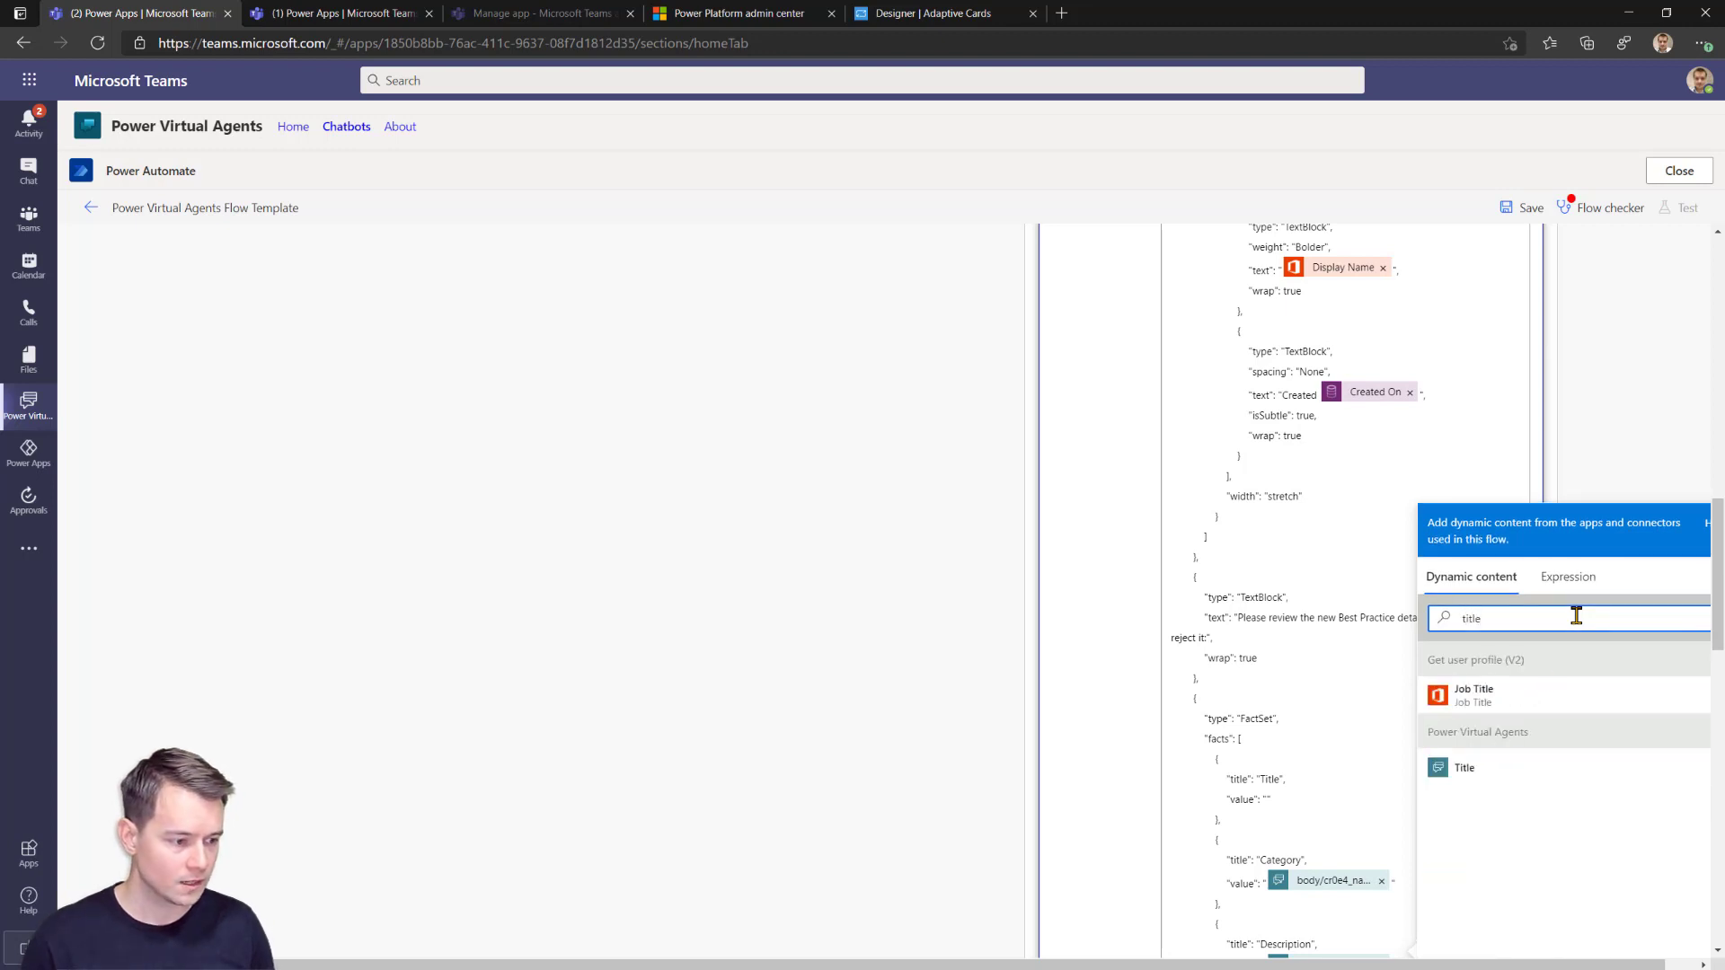
{"action": "left_click", "coordinate": [1487, 766]}
Replace the value of the card's Category fact with the Category input from Power Virtual Agents.
{"action": "left_click", "coordinate": [1383, 886]}
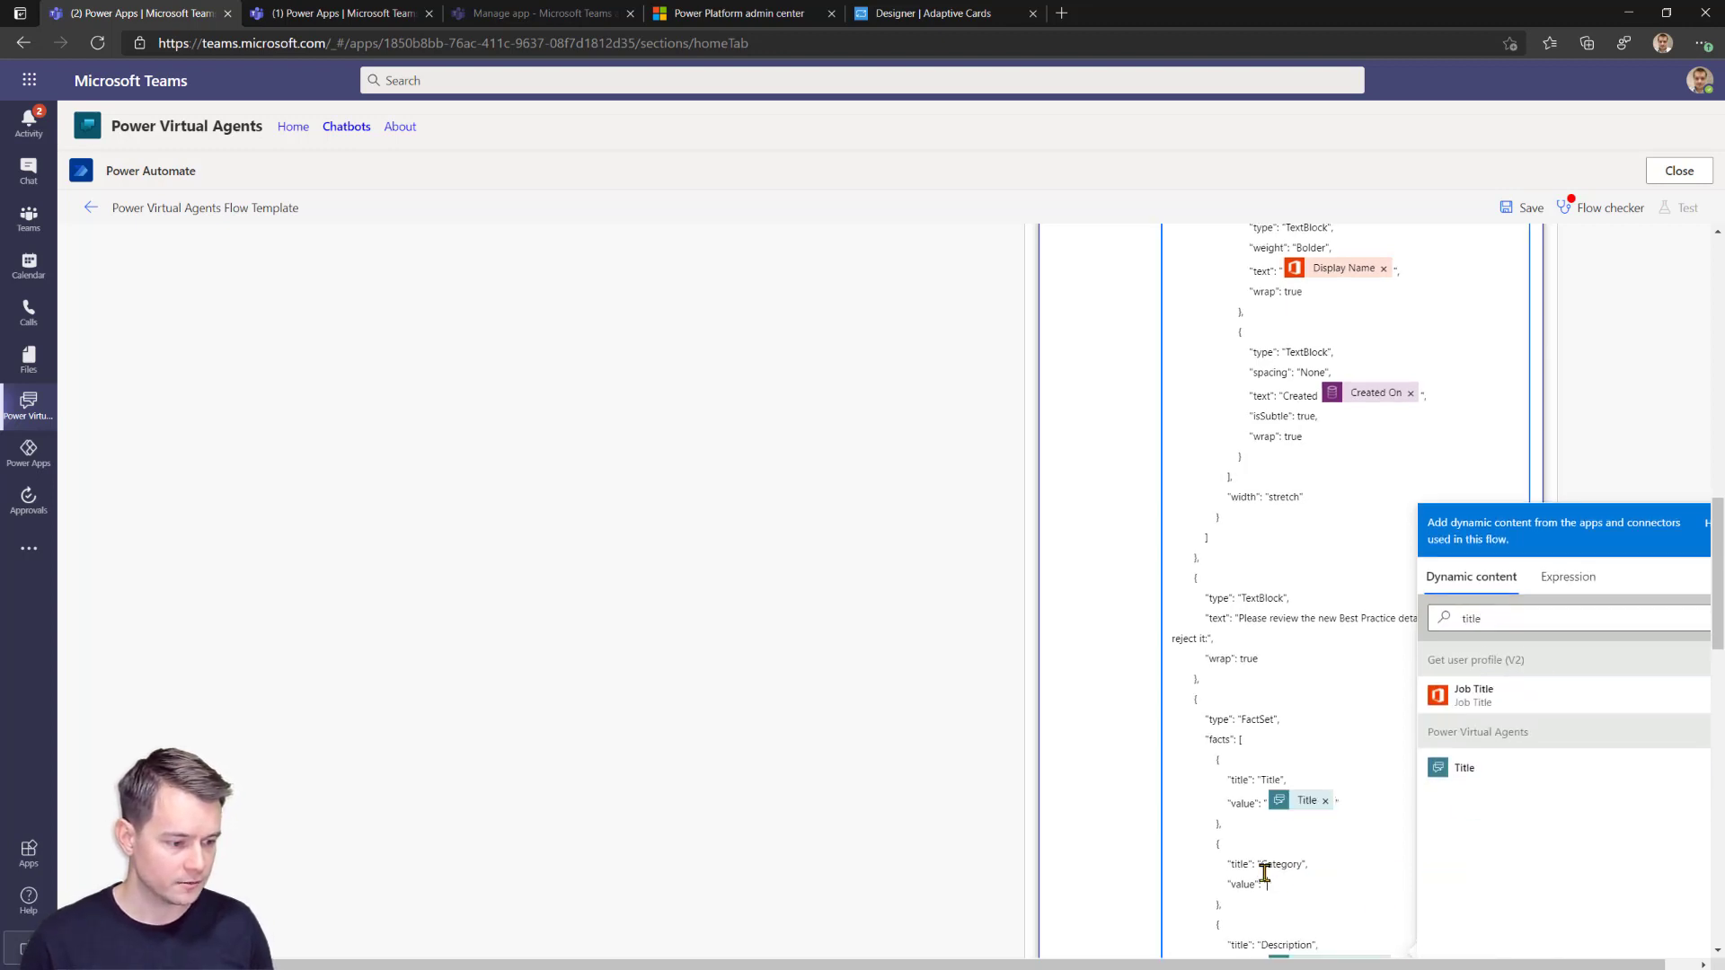
{"action": "left_click", "coordinate": [1506, 624]}
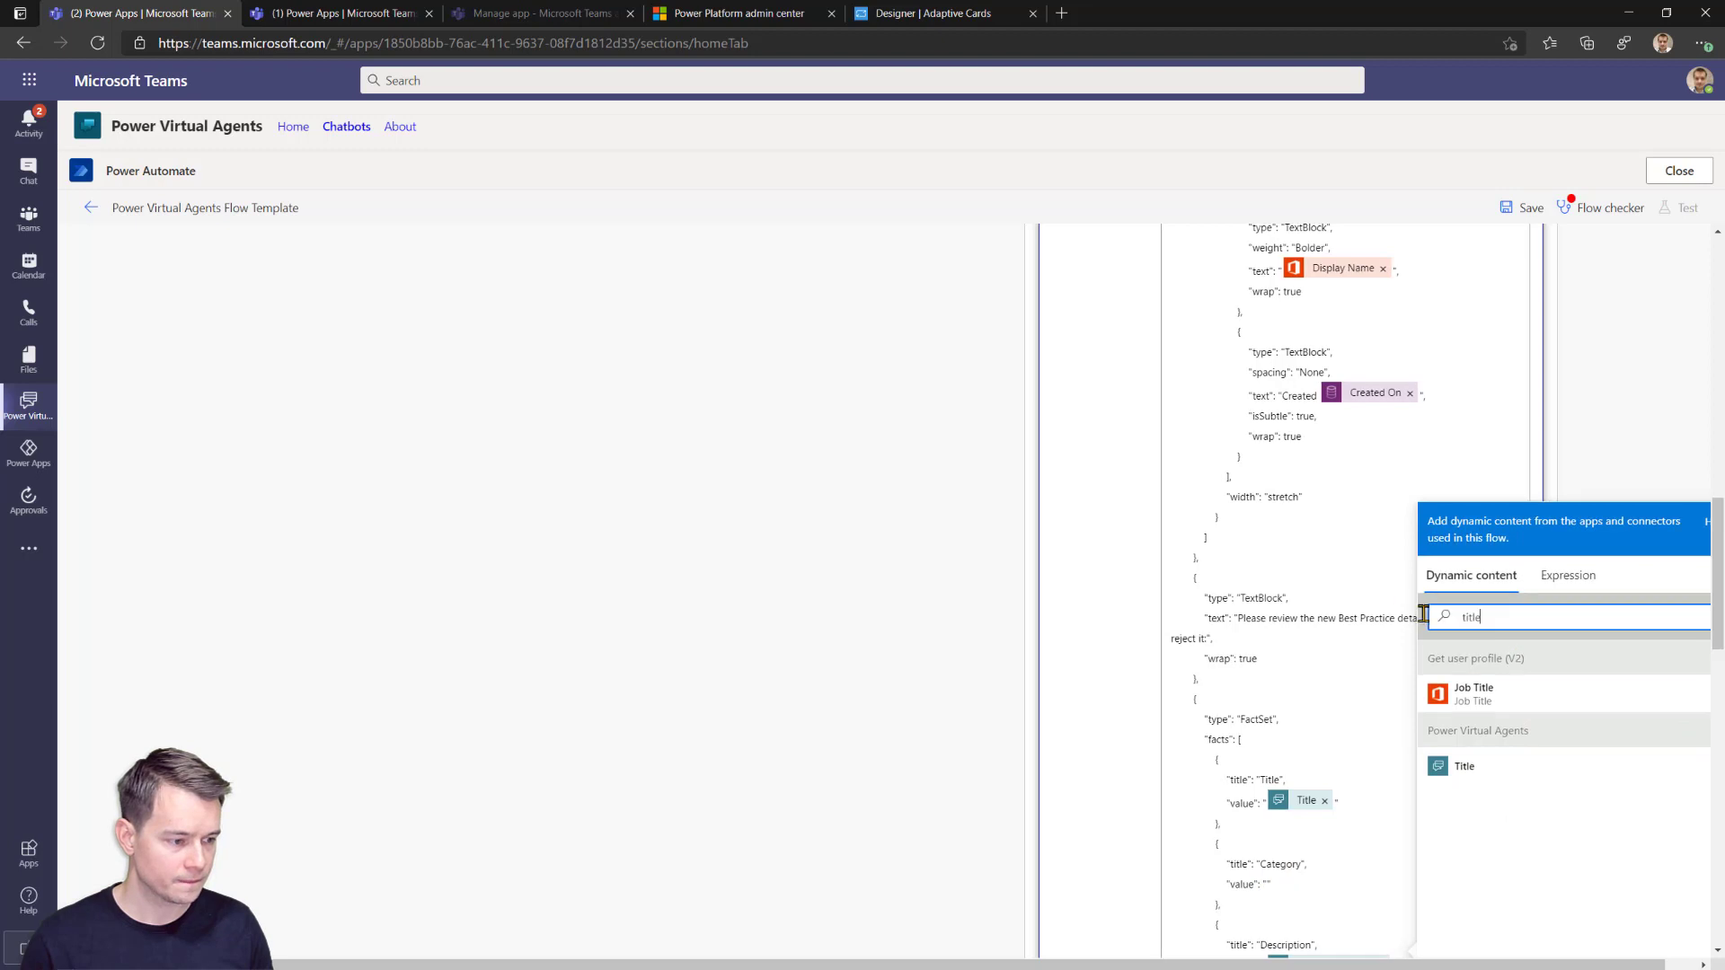
{"action": "type", "text": "cate"}
{"action": "left_click", "coordinate": [1478, 915]}
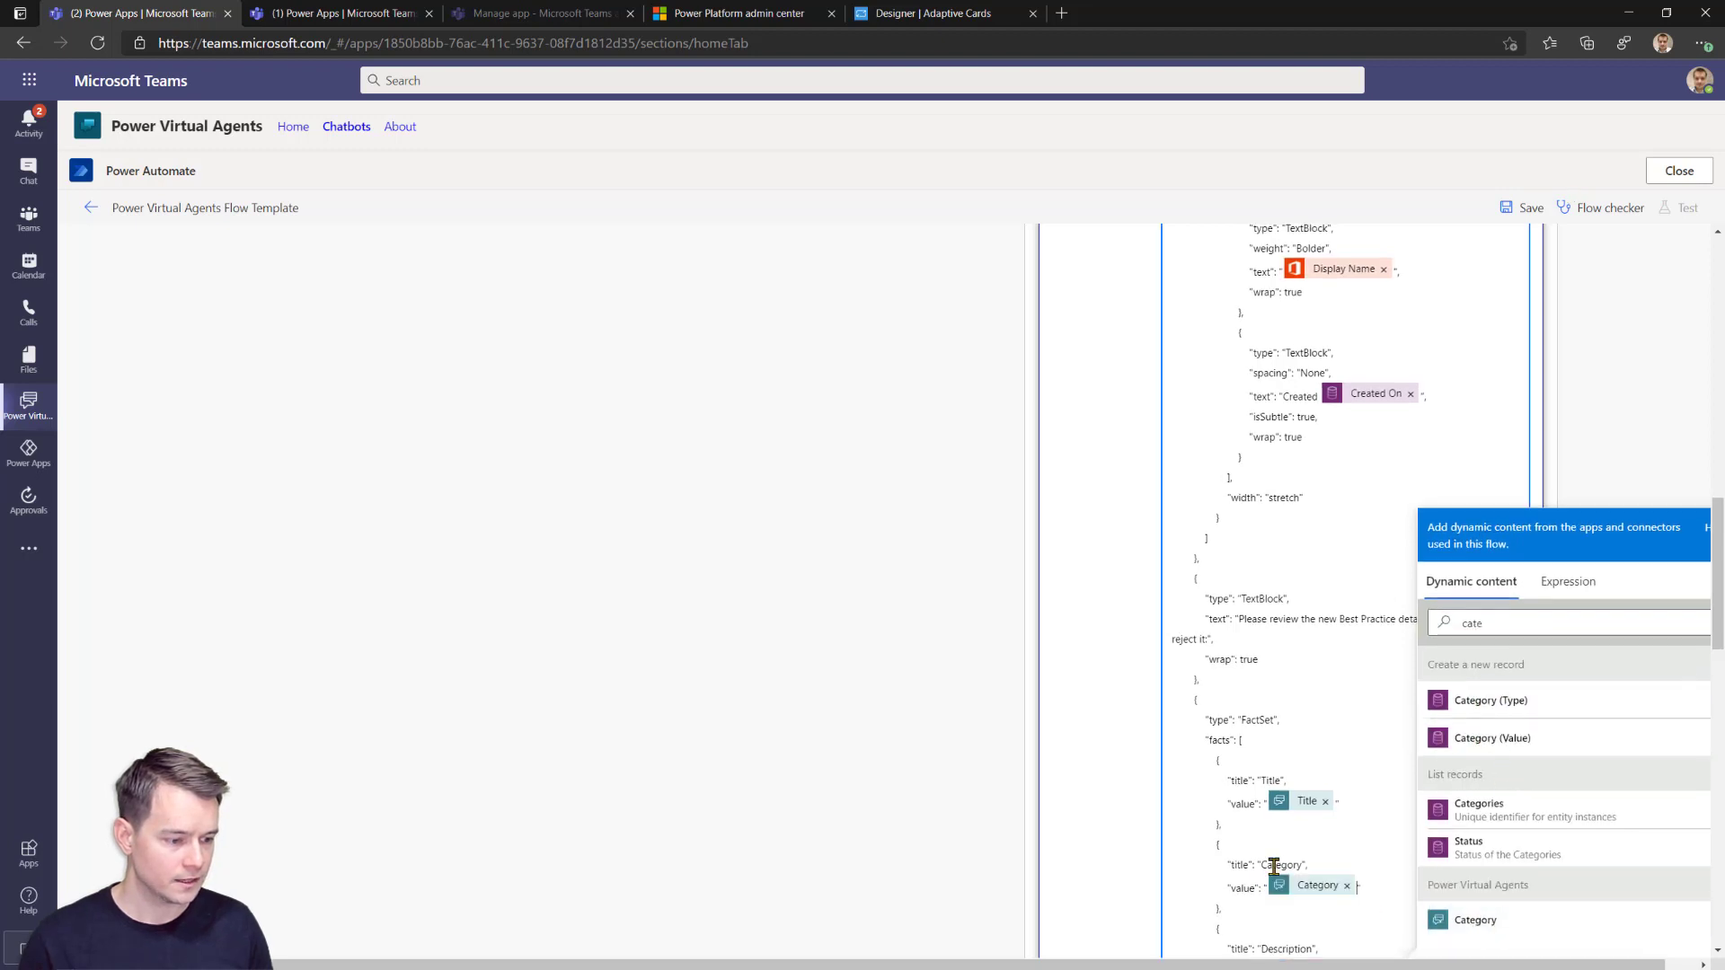
Replace the value of the card's Description fact with the Description input from Power Virtual Agents.
{"action": "scroll", "coordinate": [1296, 904], "scroll_direction": "down", "scroll_amount": 4}
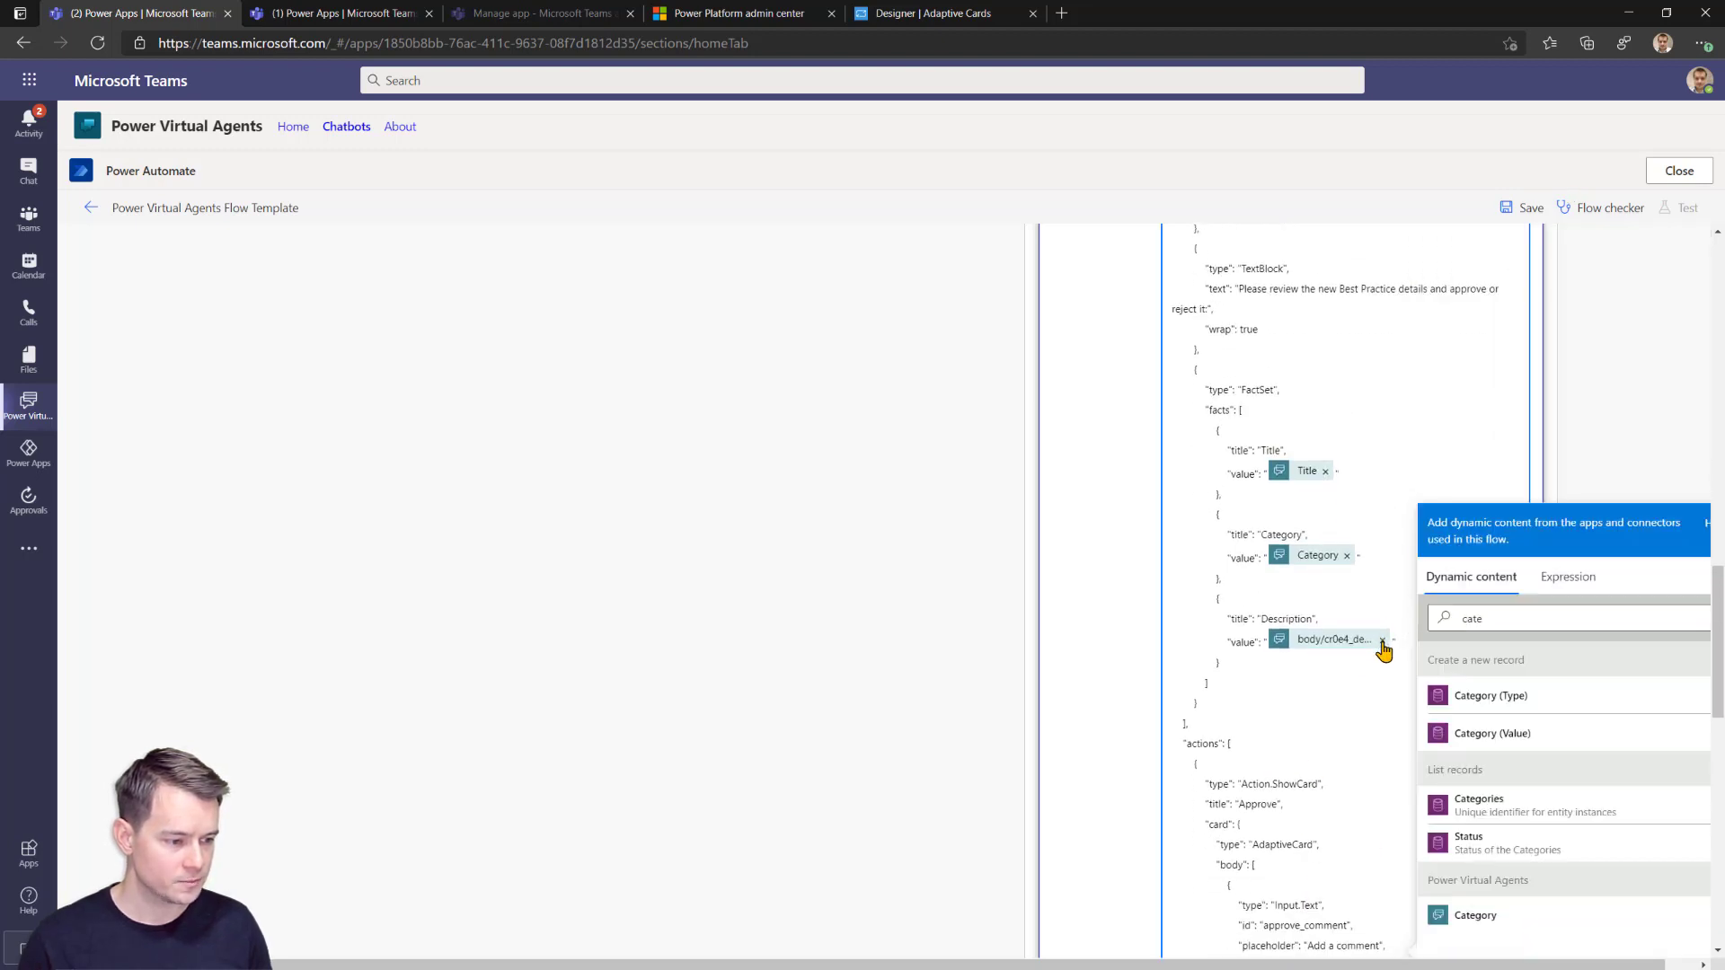
{"action": "left_click", "coordinate": [1259, 644]}
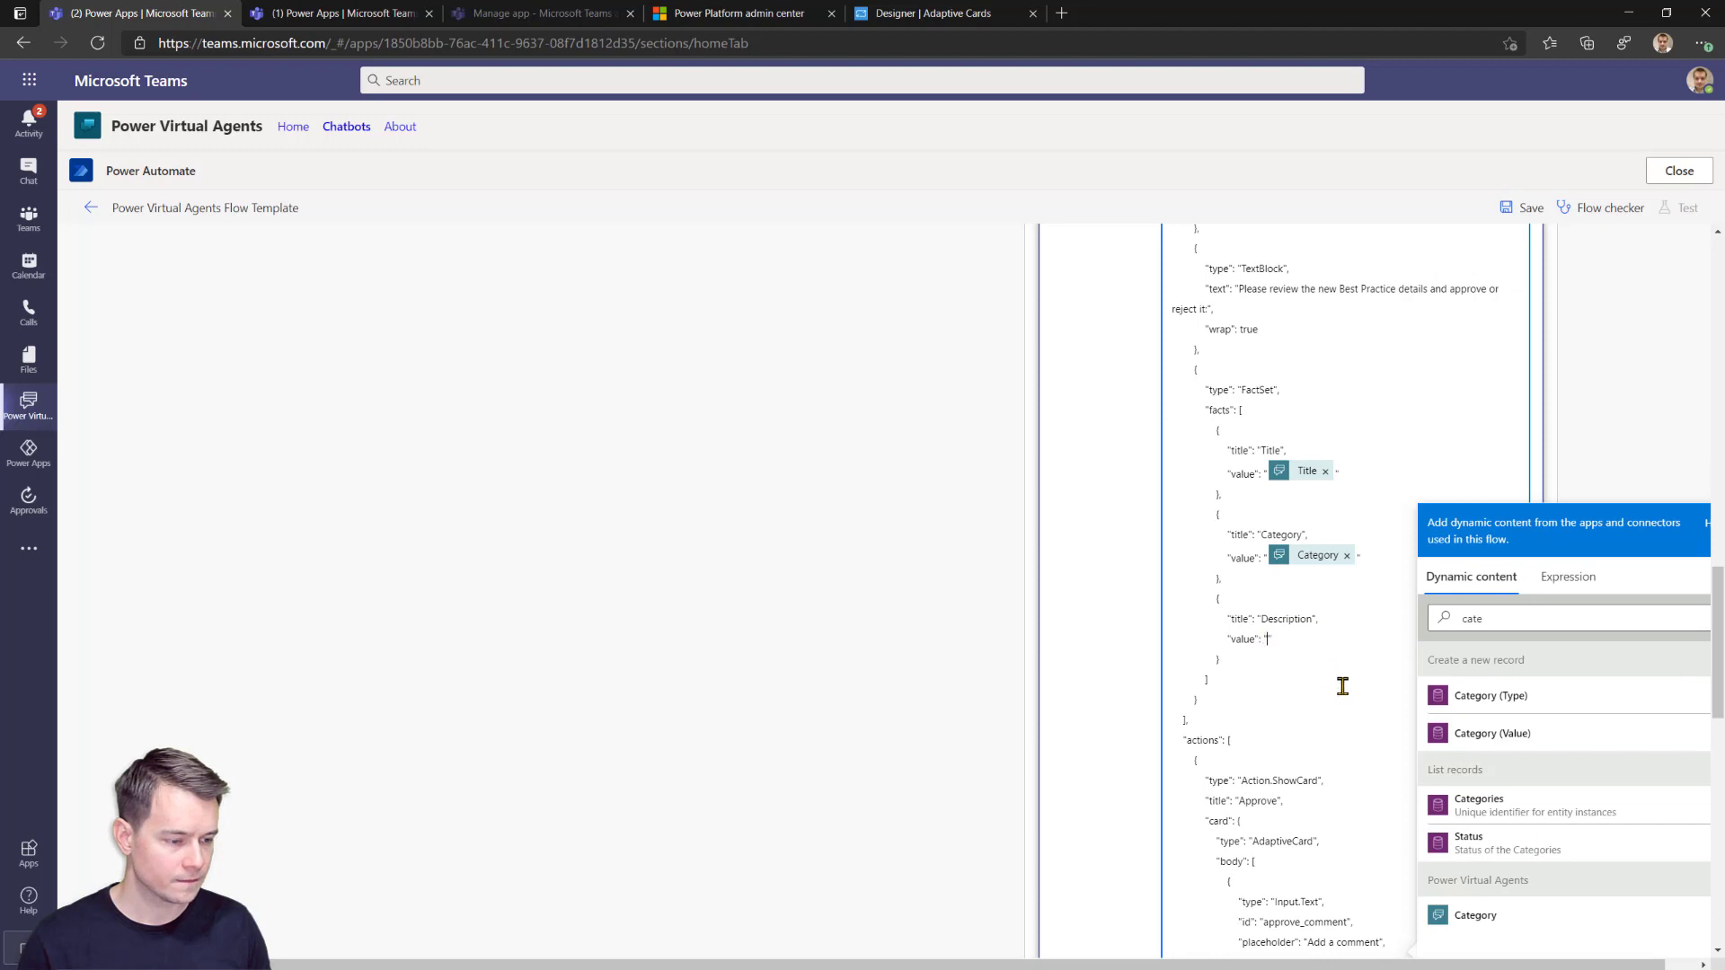
{"action": "left_click", "coordinate": [1513, 622]}
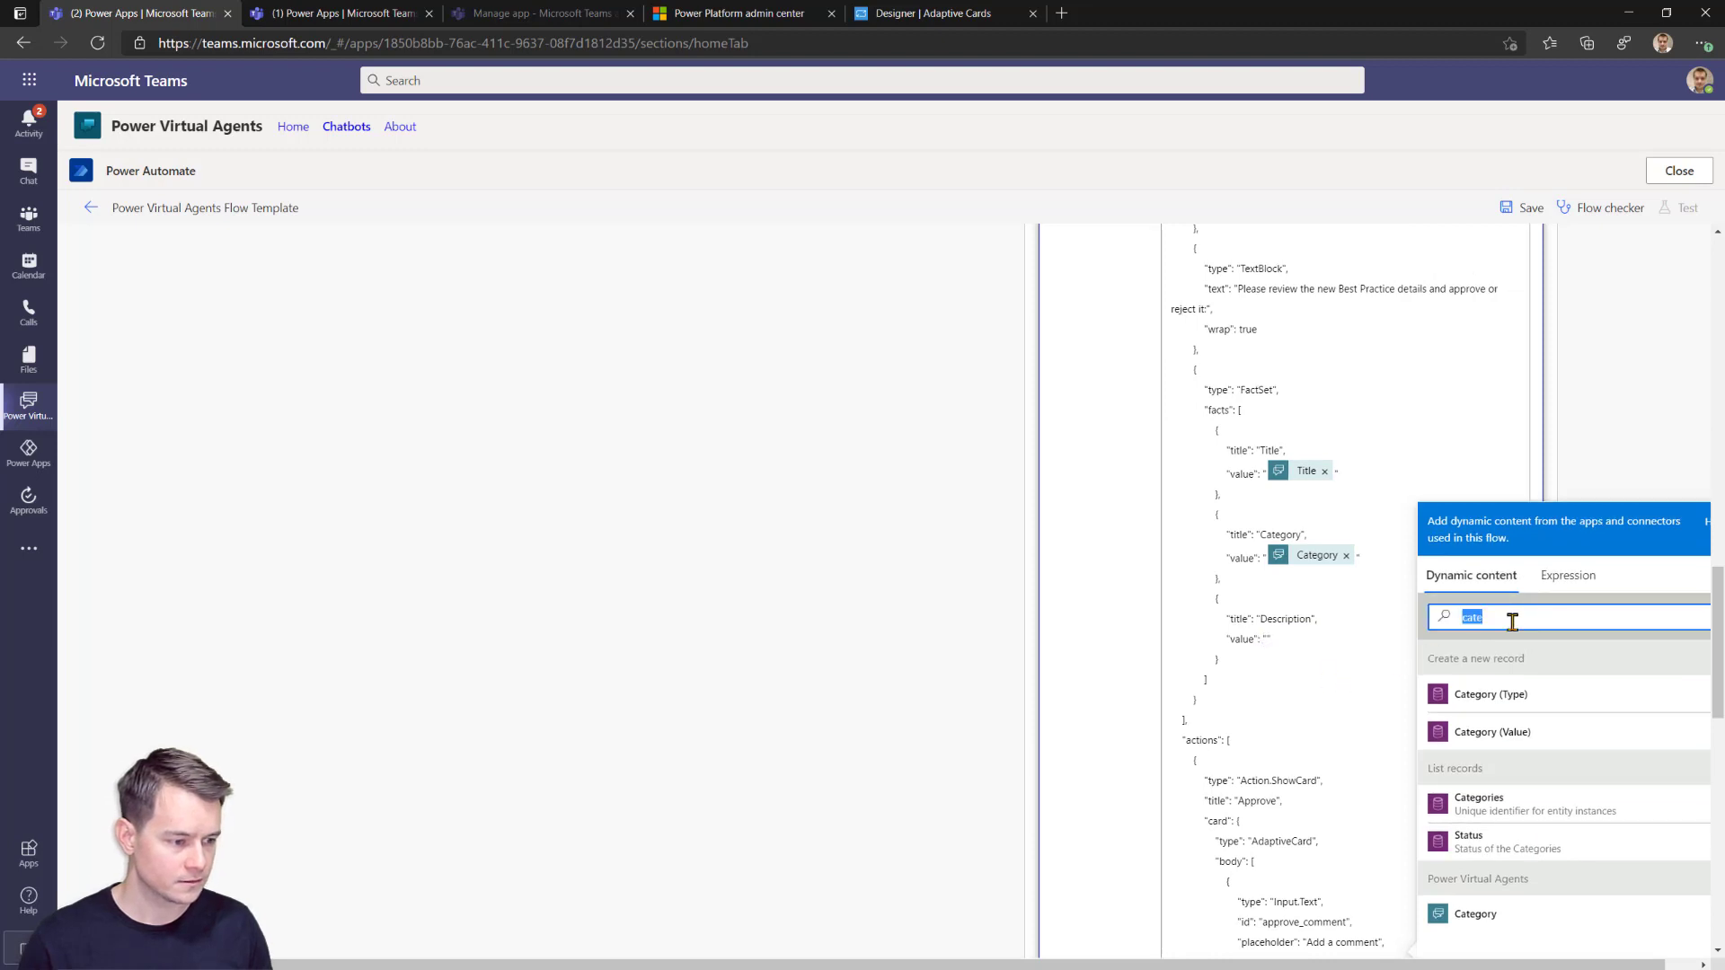
{"action": "type", "text": "desc"}
{"action": "left_click", "coordinate": [1481, 773]}
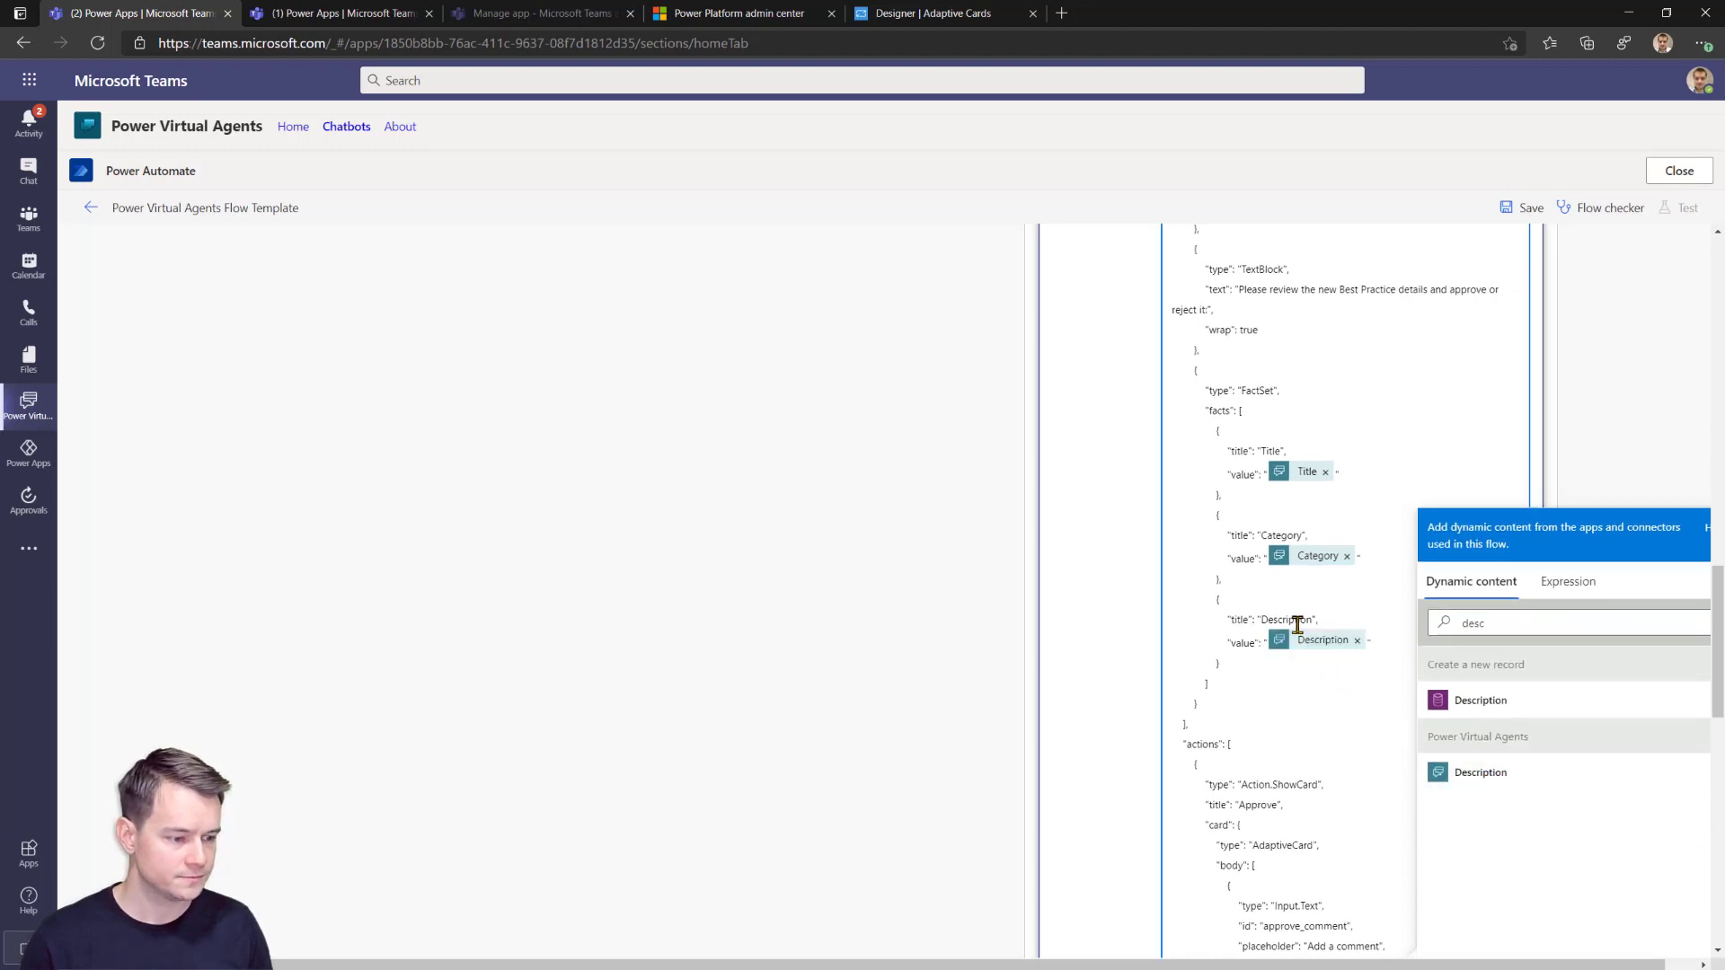
Set the card action's Update message to "Thank you for approval." and Should update card to Yes.
{"action": "scroll", "coordinate": [1298, 625], "scroll_direction": "down", "scroll_amount": 3}
{"action": "left_click", "coordinate": [1657, 267]}
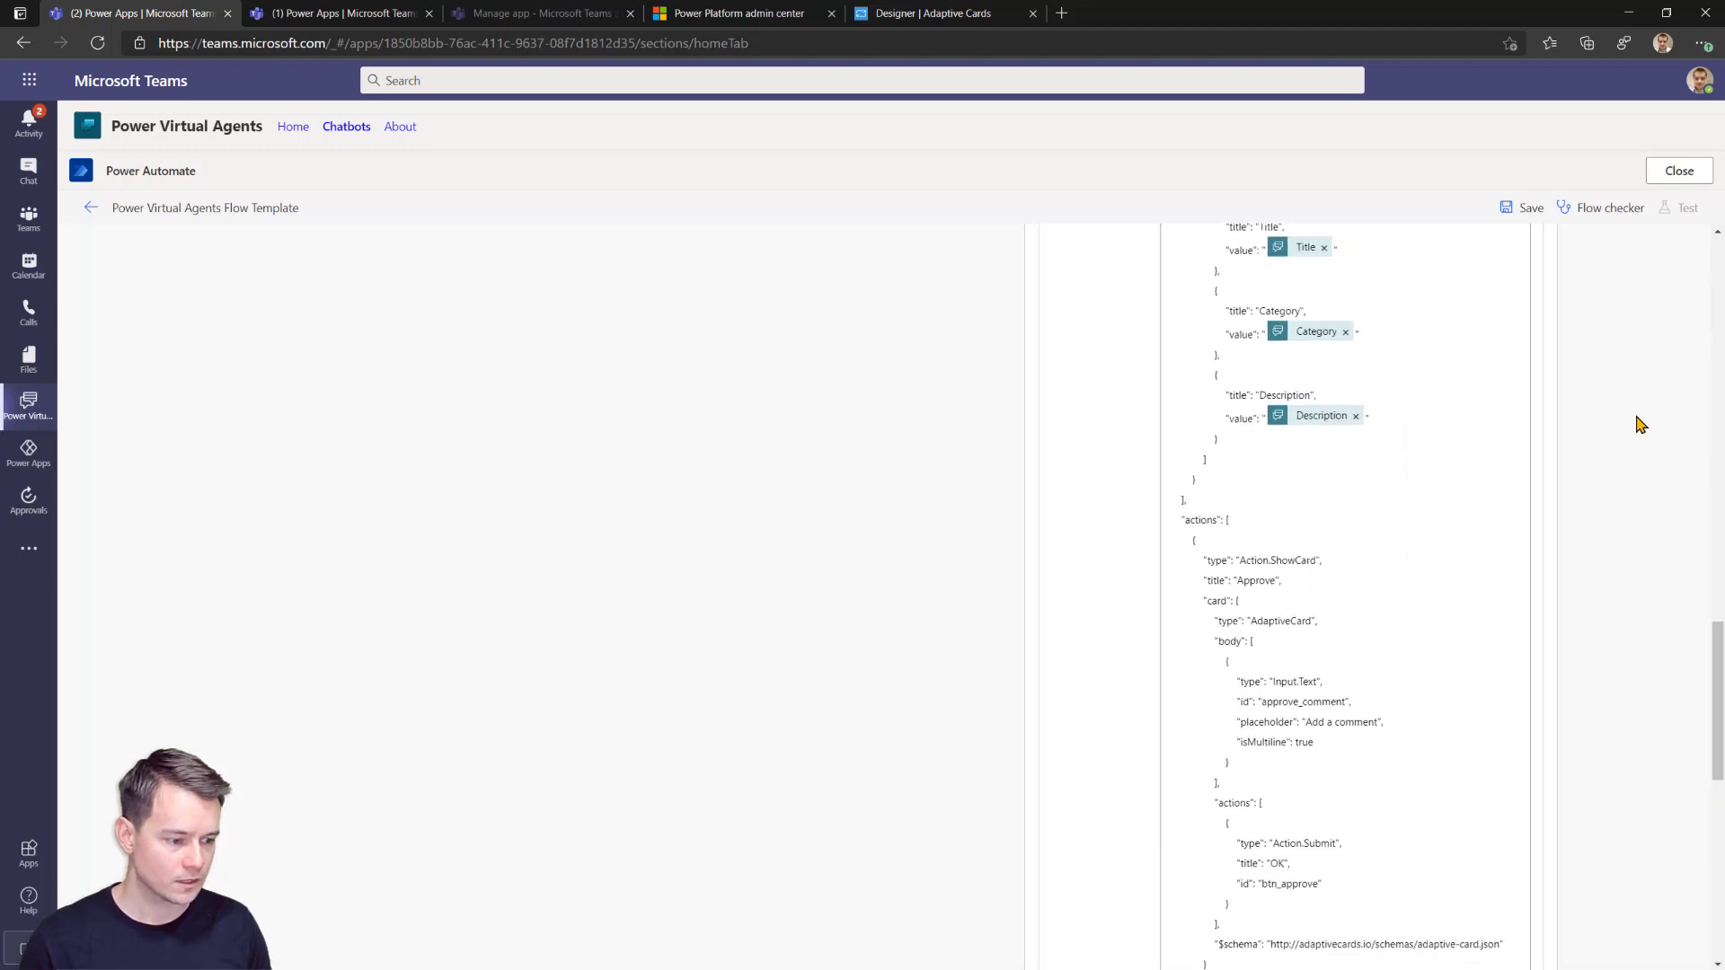
{"action": "scroll", "coordinate": [1640, 431], "scroll_direction": "down", "scroll_amount": 10}
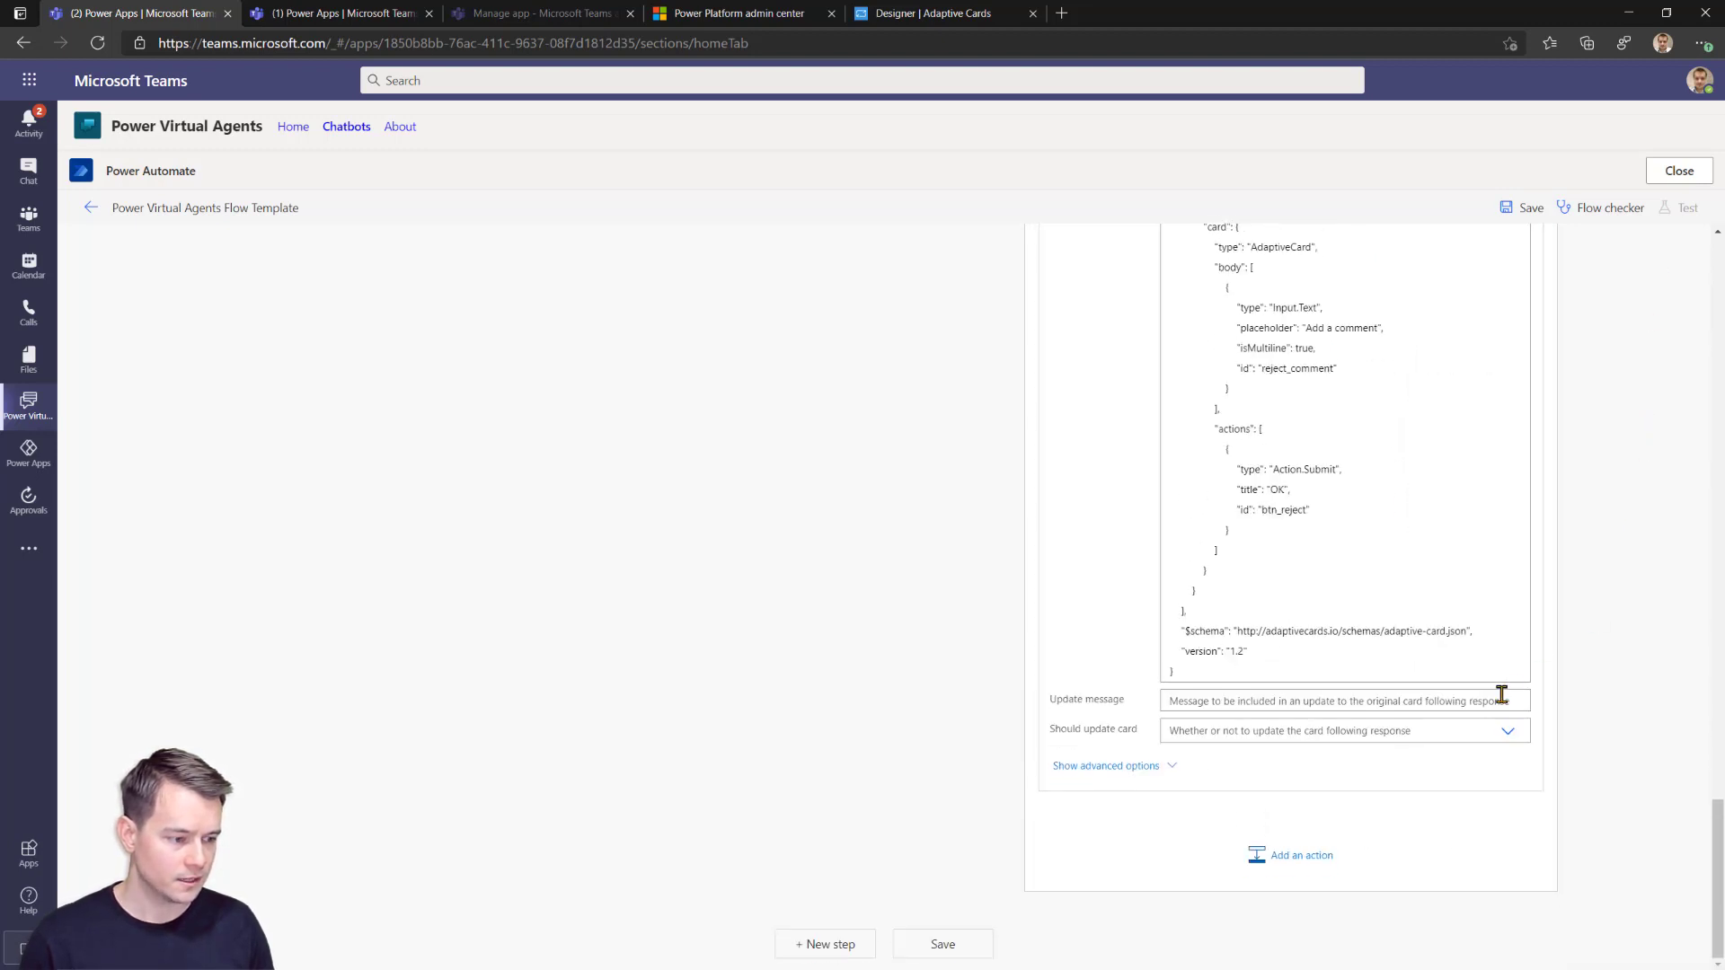
{"action": "left_click", "coordinate": [1501, 697]}
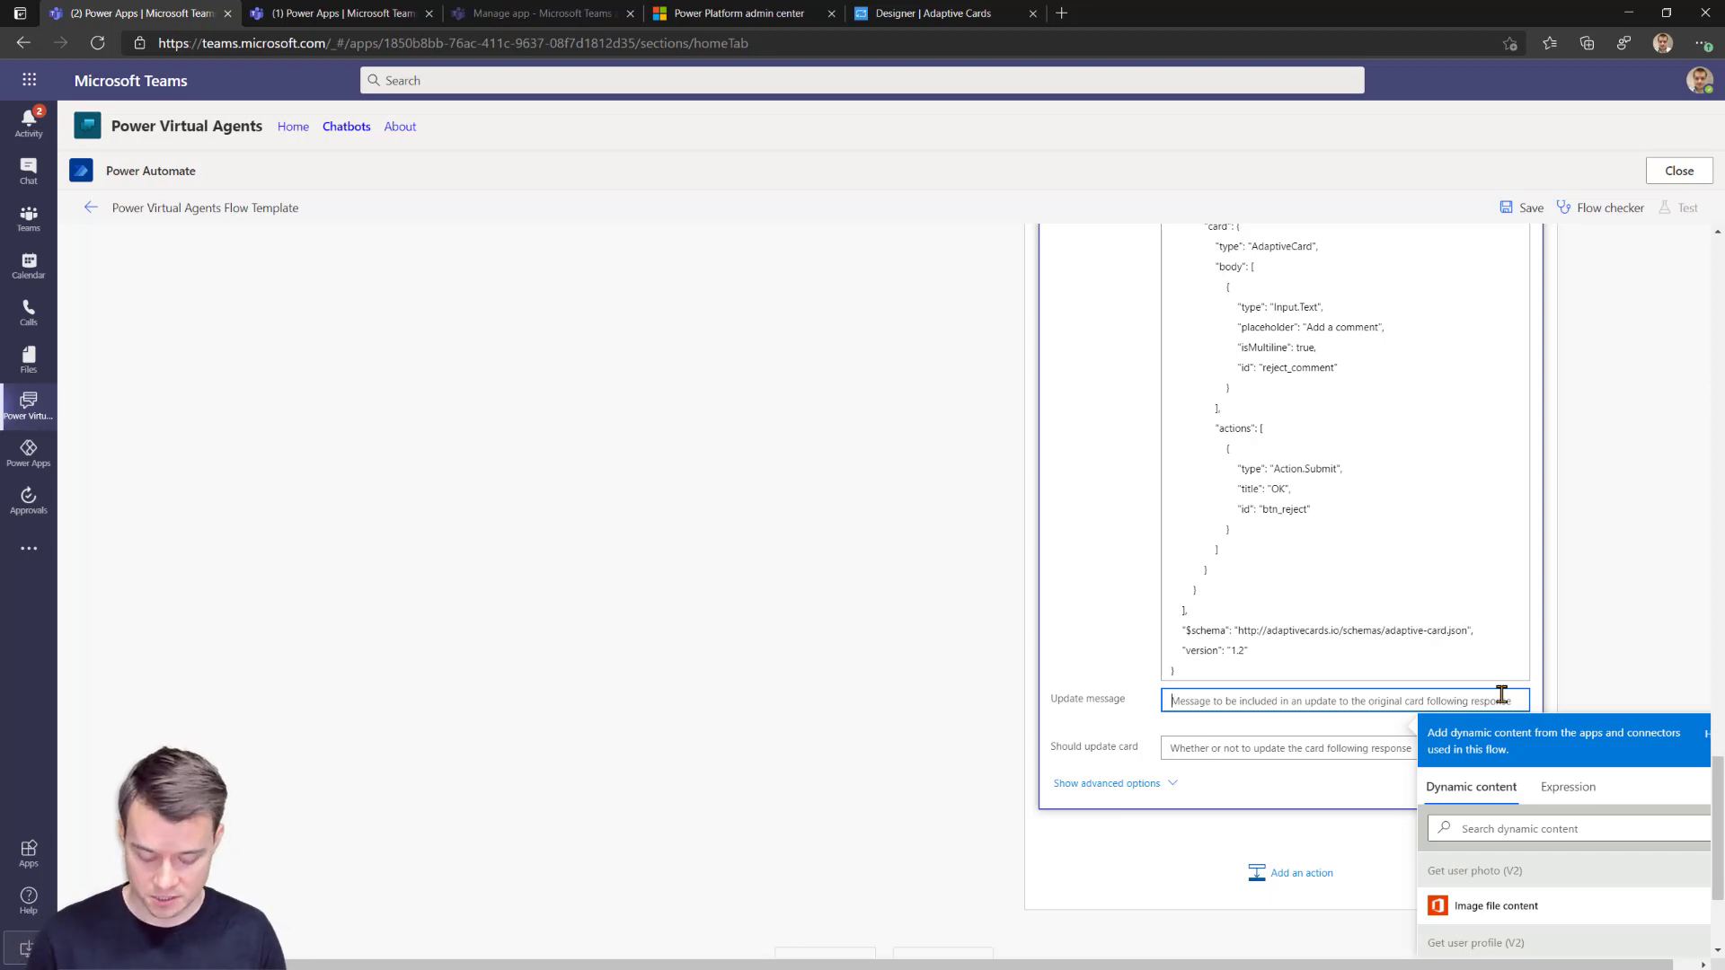
{"action": "type", "text": "Thank you for"}
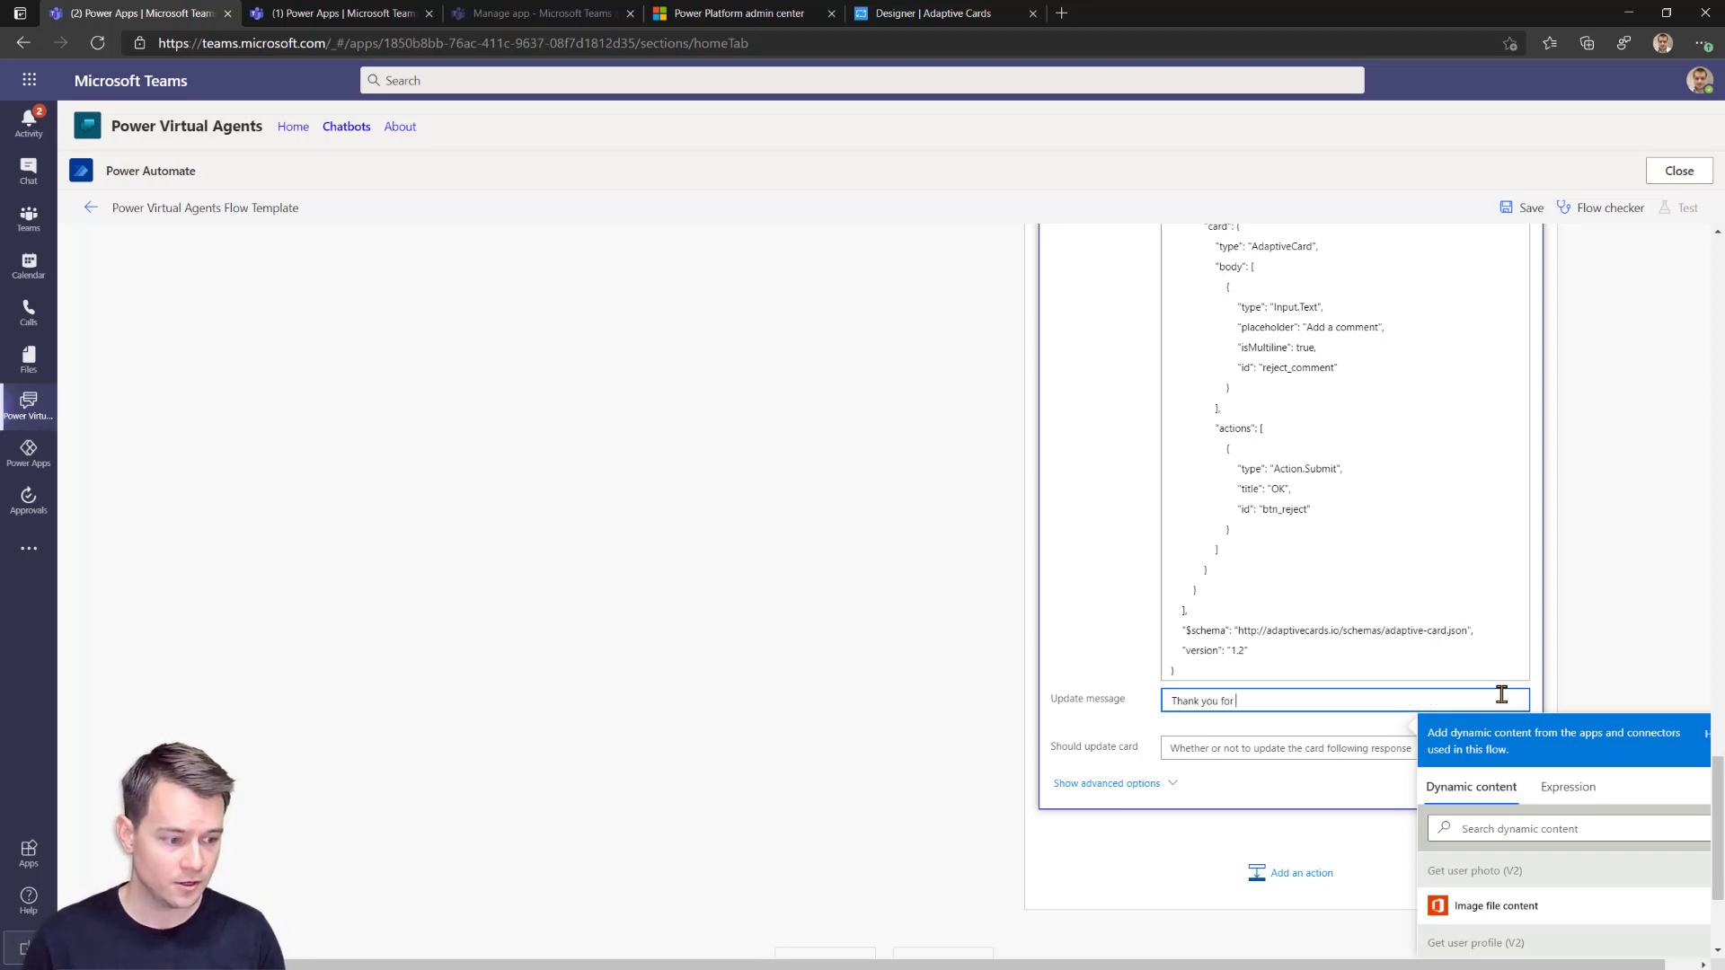
{"action": "type", "text": " approval."}
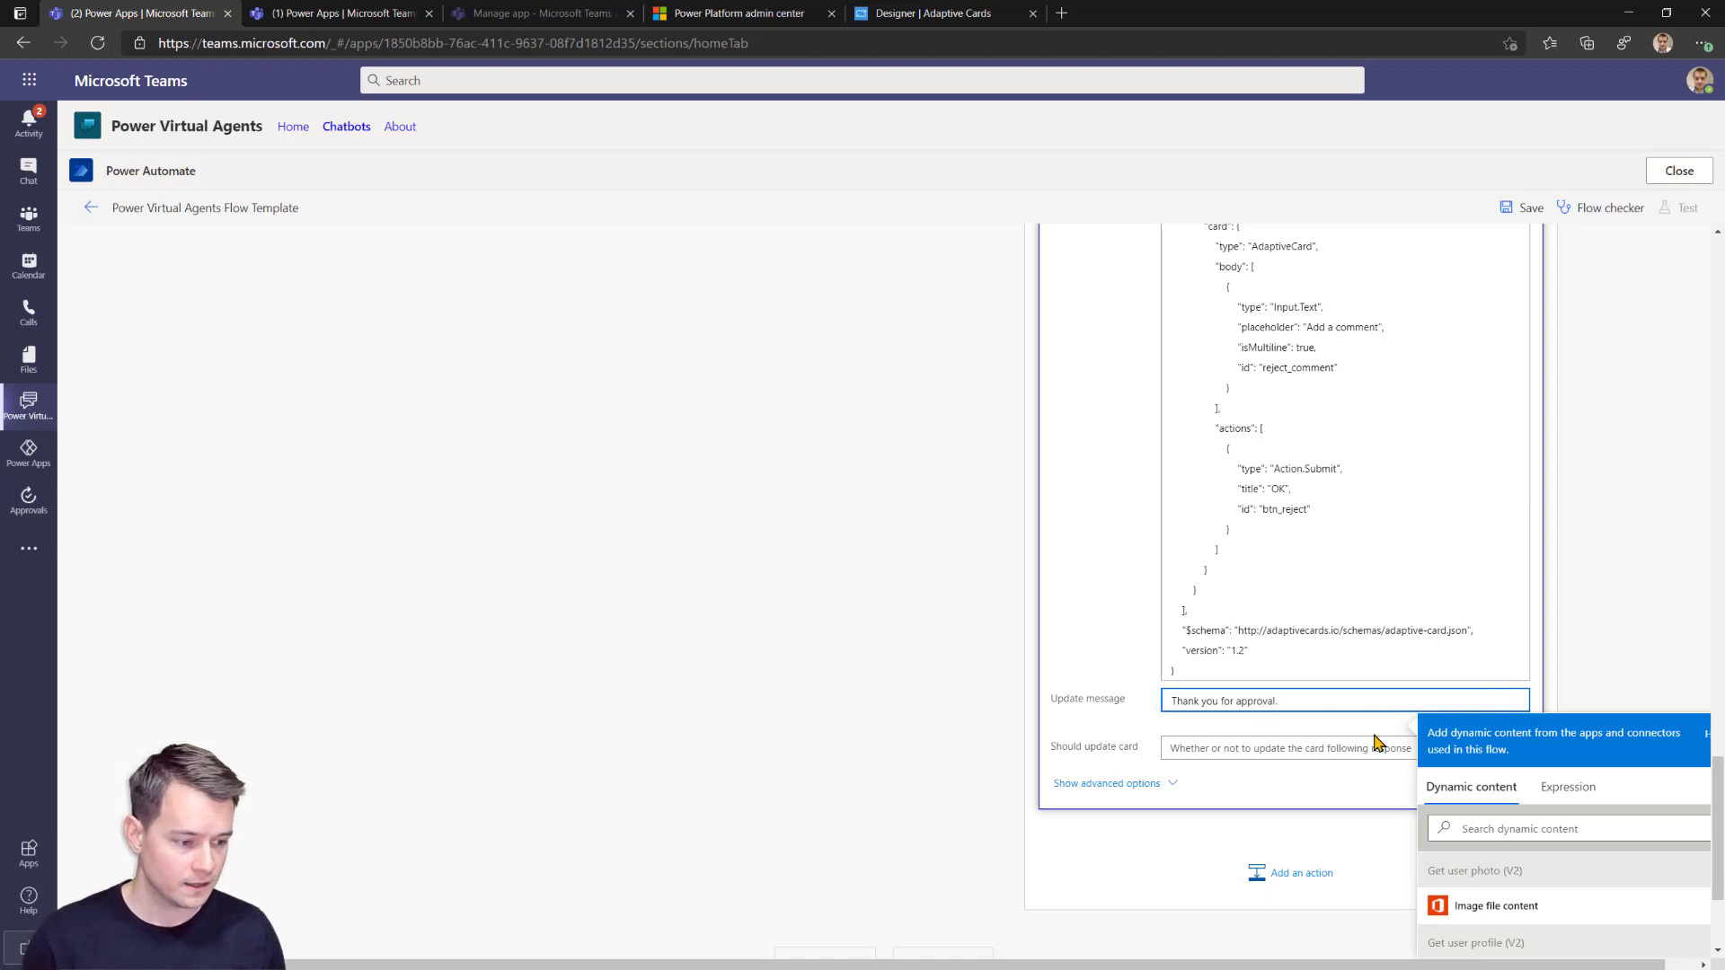
{"action": "left_click", "coordinate": [1357, 751]}
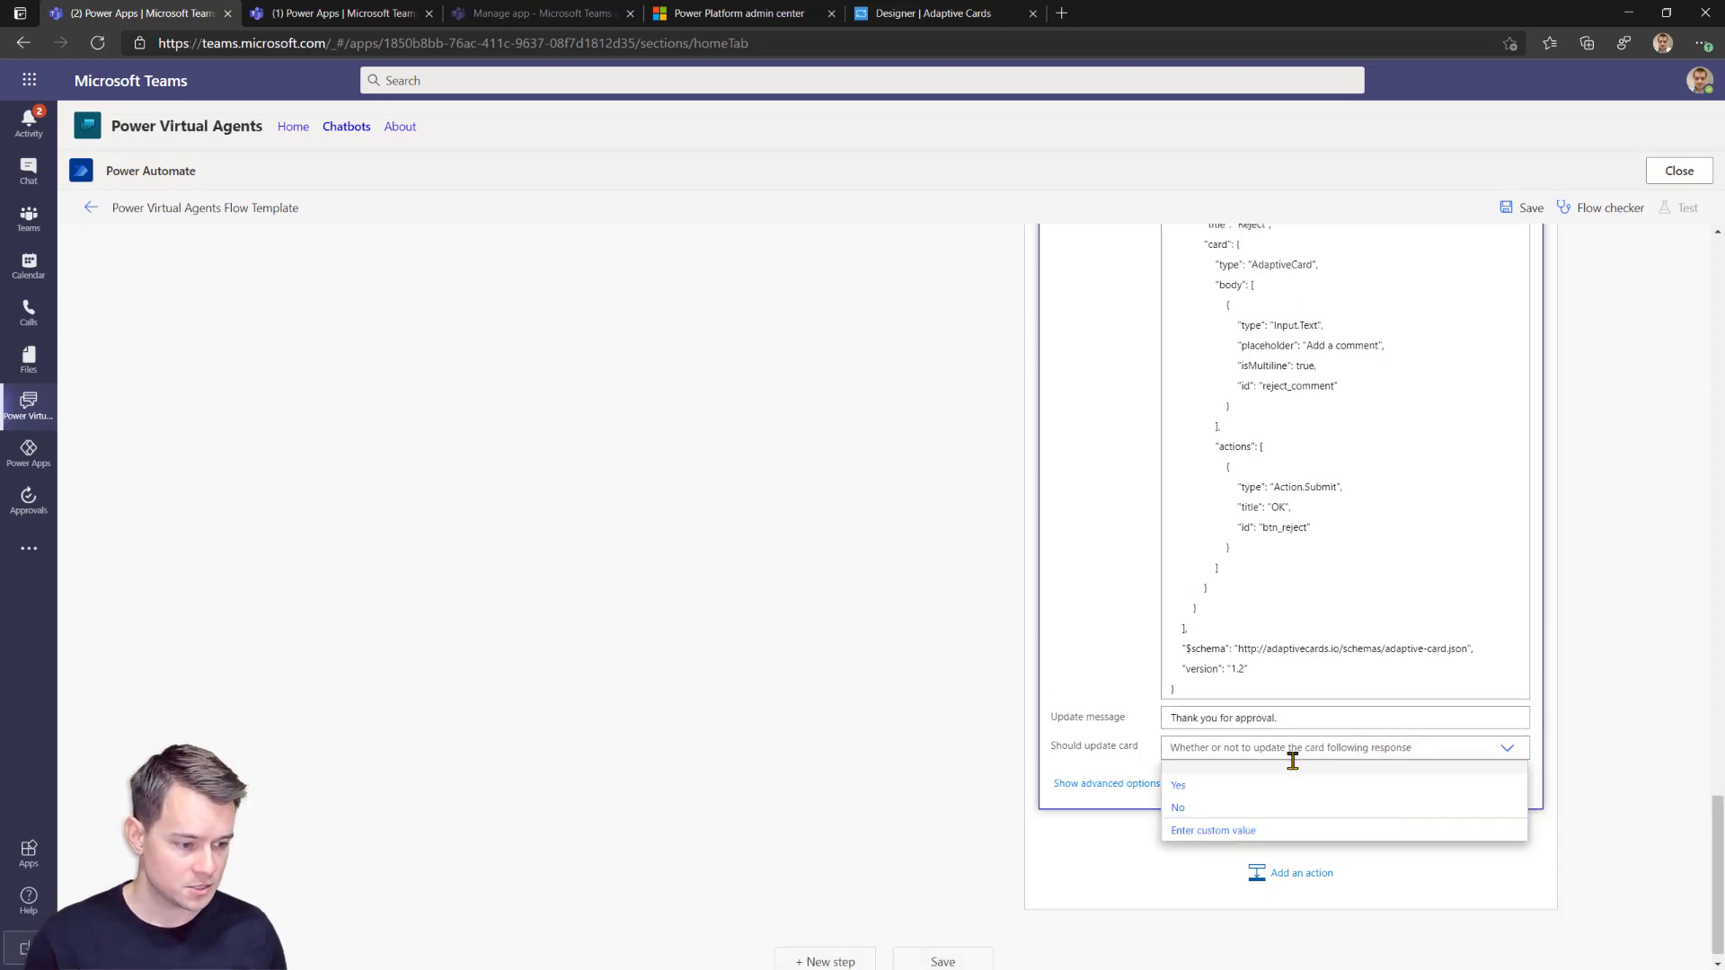
{"action": "left_click", "coordinate": [1244, 797]}
Add a Condition after the Post an Adaptive Card action inside Apply to each, and look through the dynamic content for its first value.
{"action": "left_click", "coordinate": [1297, 874]}
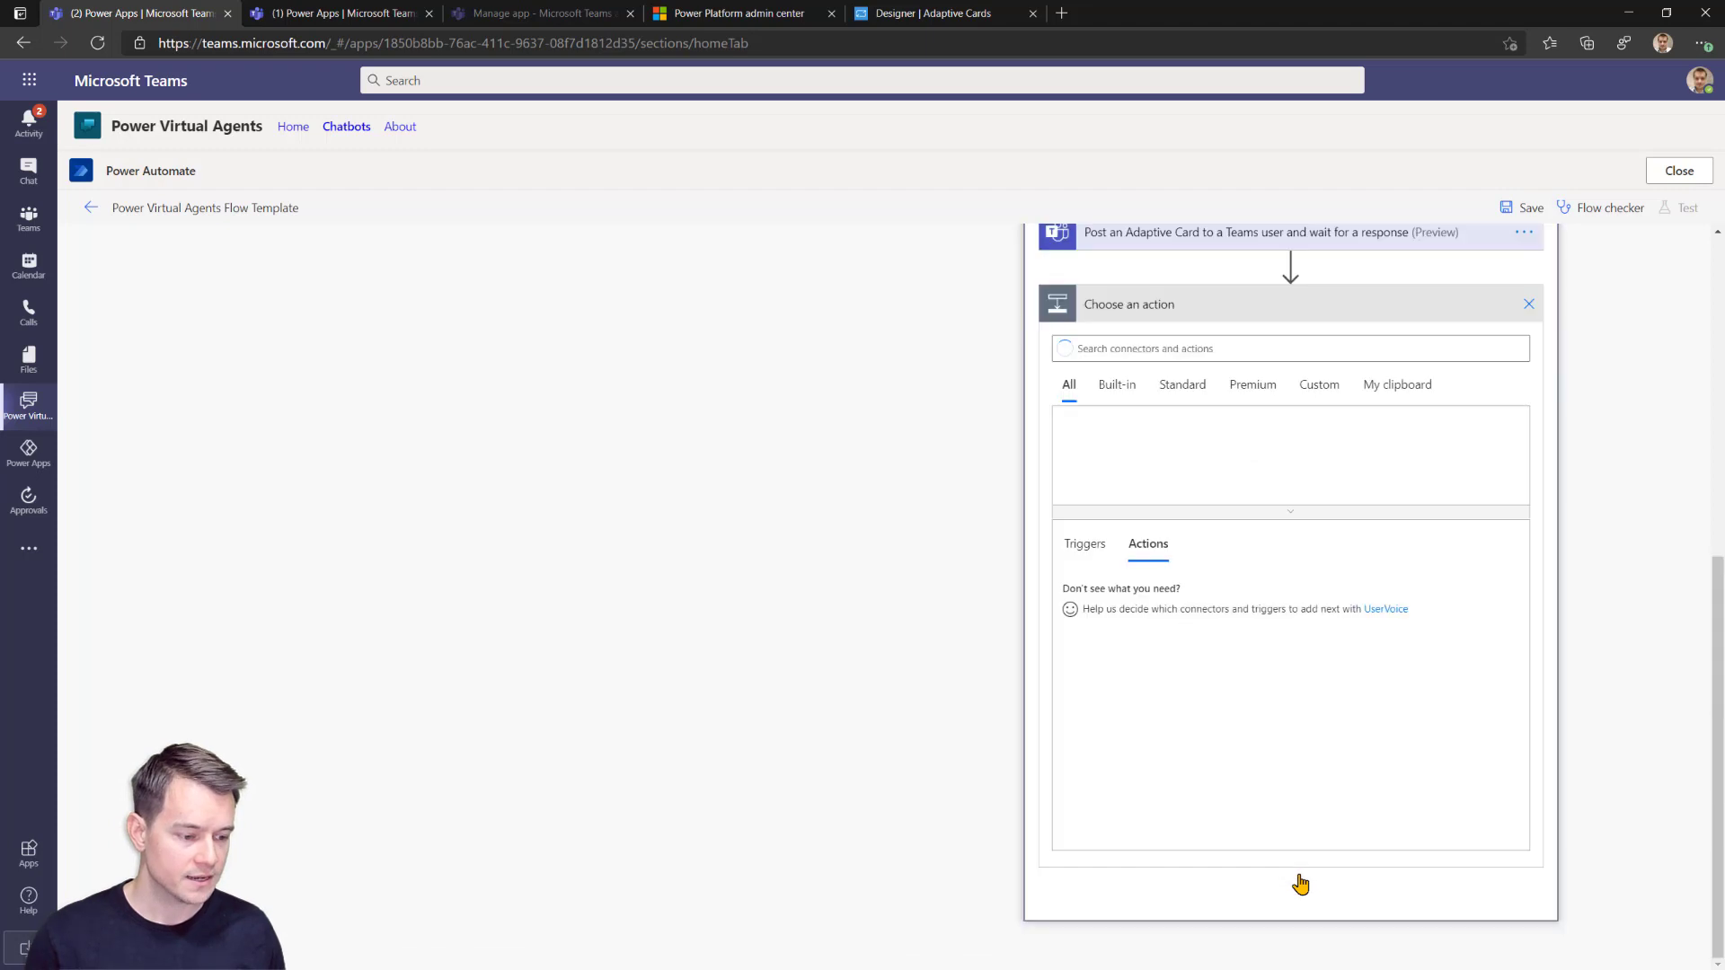
{"action": "left_click", "coordinate": [1090, 607]}
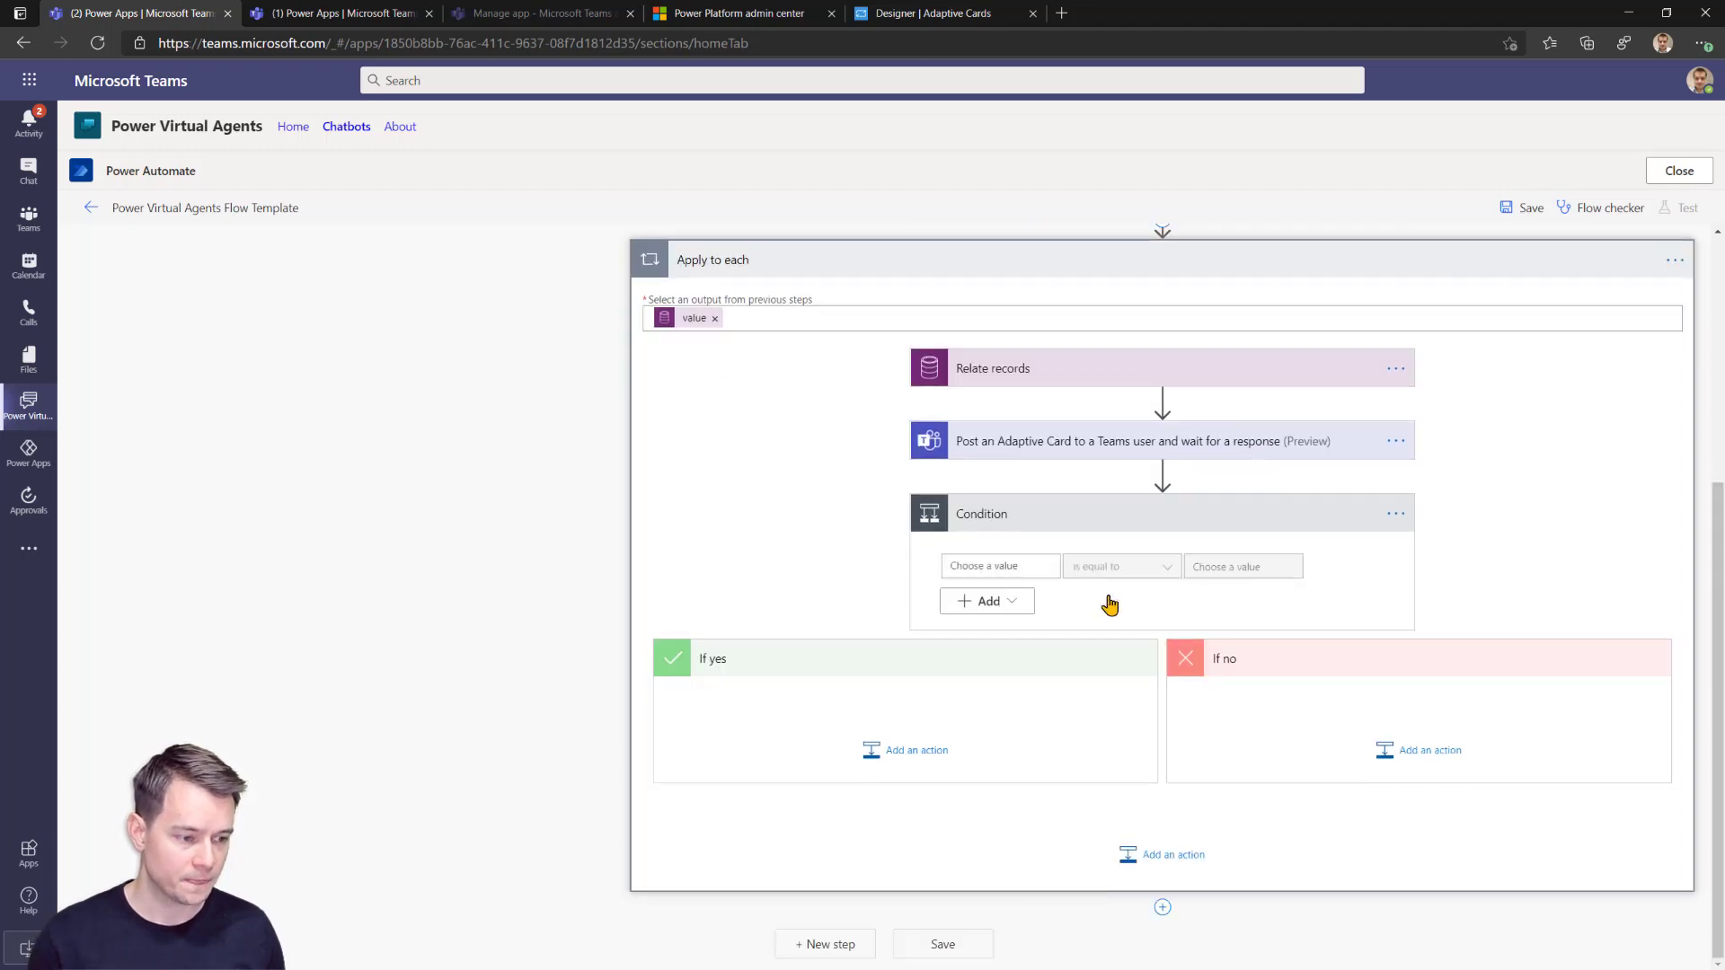
{"action": "left_click", "coordinate": [1010, 564]}
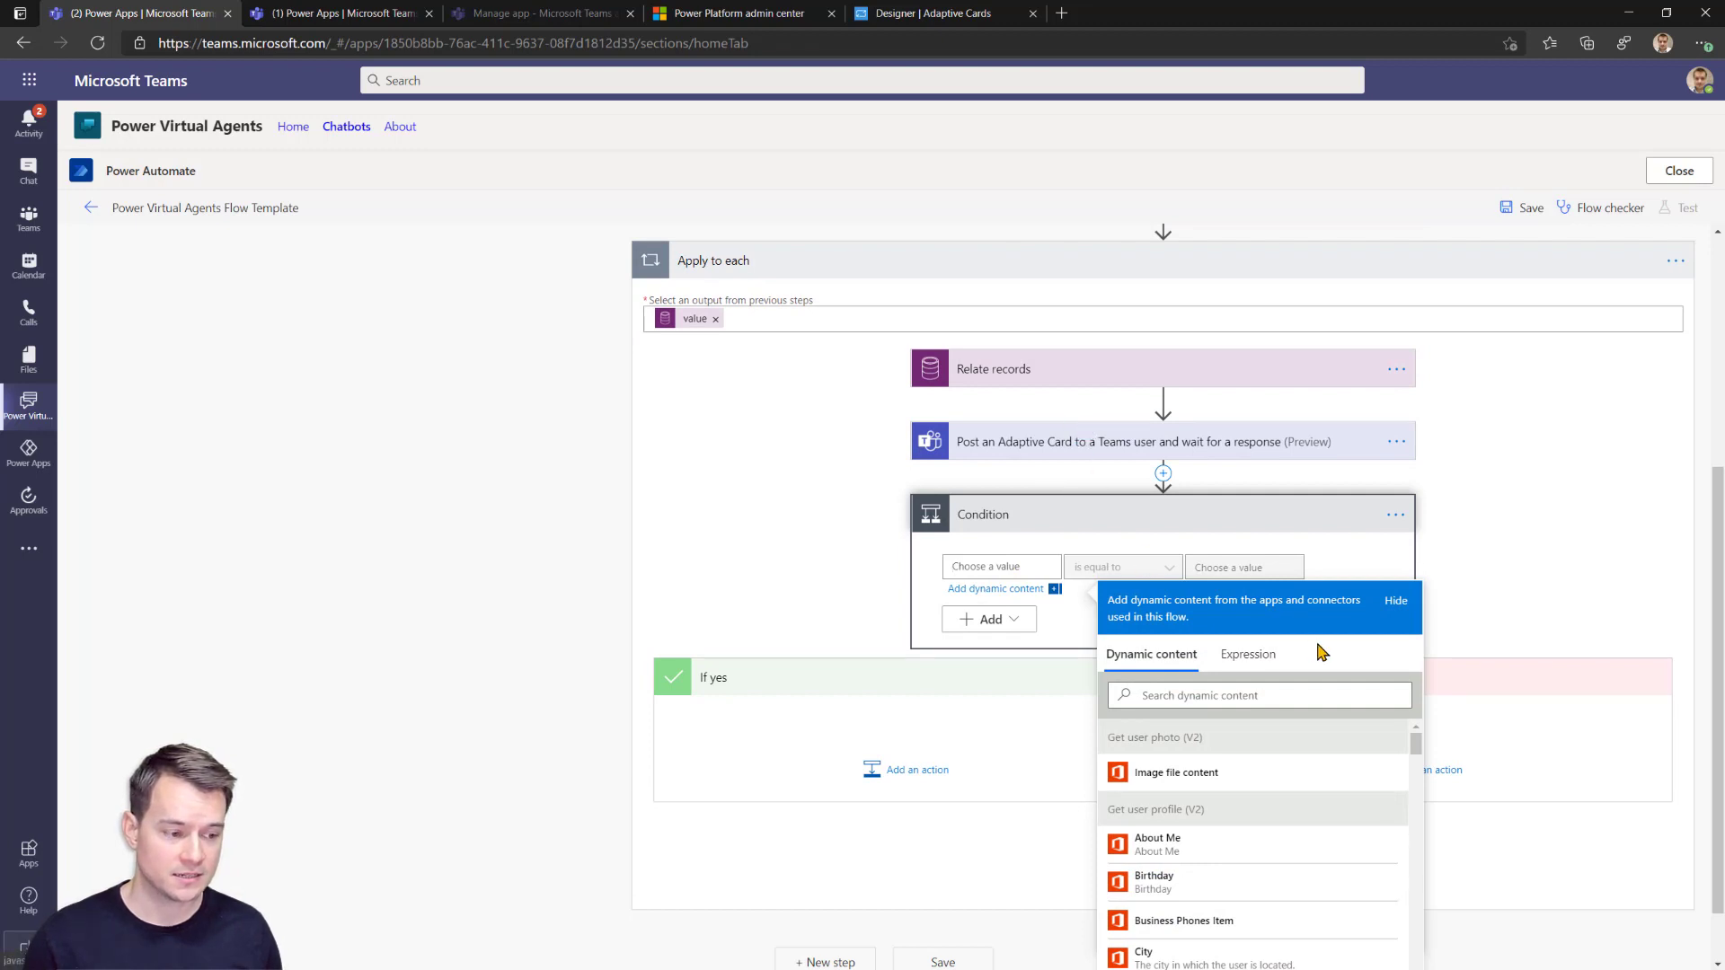
{"action": "left_click", "coordinate": [1362, 705]}
{"action": "scroll", "coordinate": [1384, 764], "scroll_direction": "down", "scroll_amount": 2}
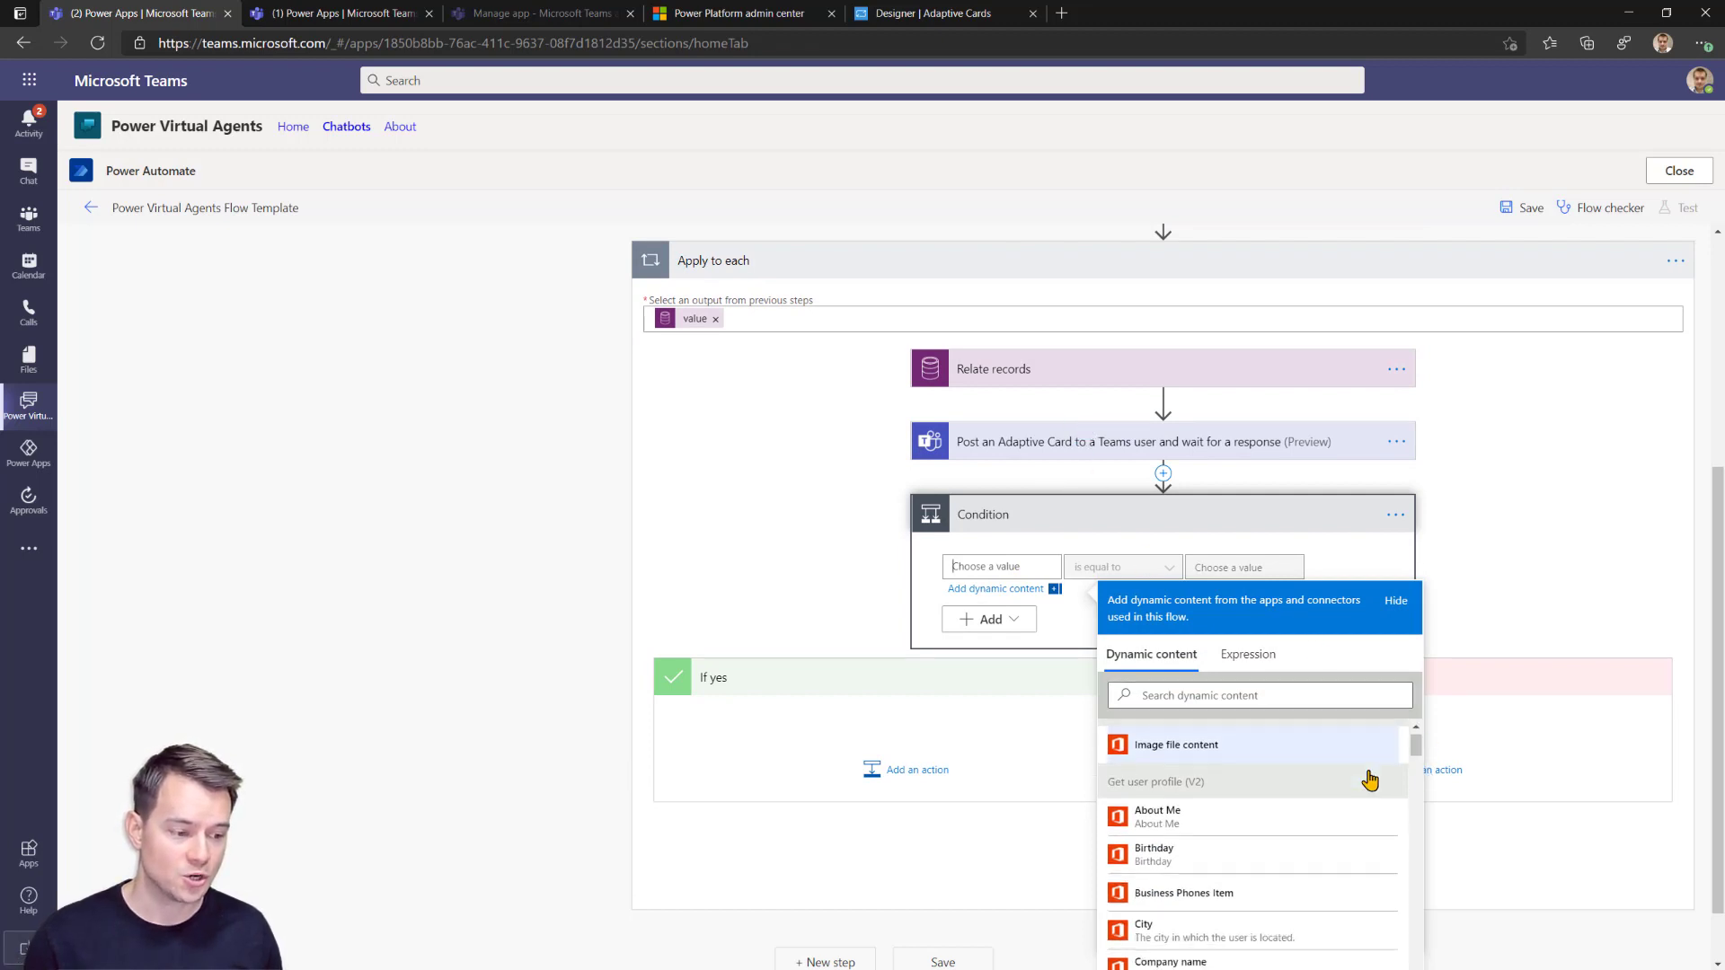
{"action": "scroll", "coordinate": [1317, 921], "scroll_direction": "down", "scroll_amount": 4}
{"action": "scroll", "coordinate": [1313, 913], "scroll_direction": "up", "scroll_amount": 5}
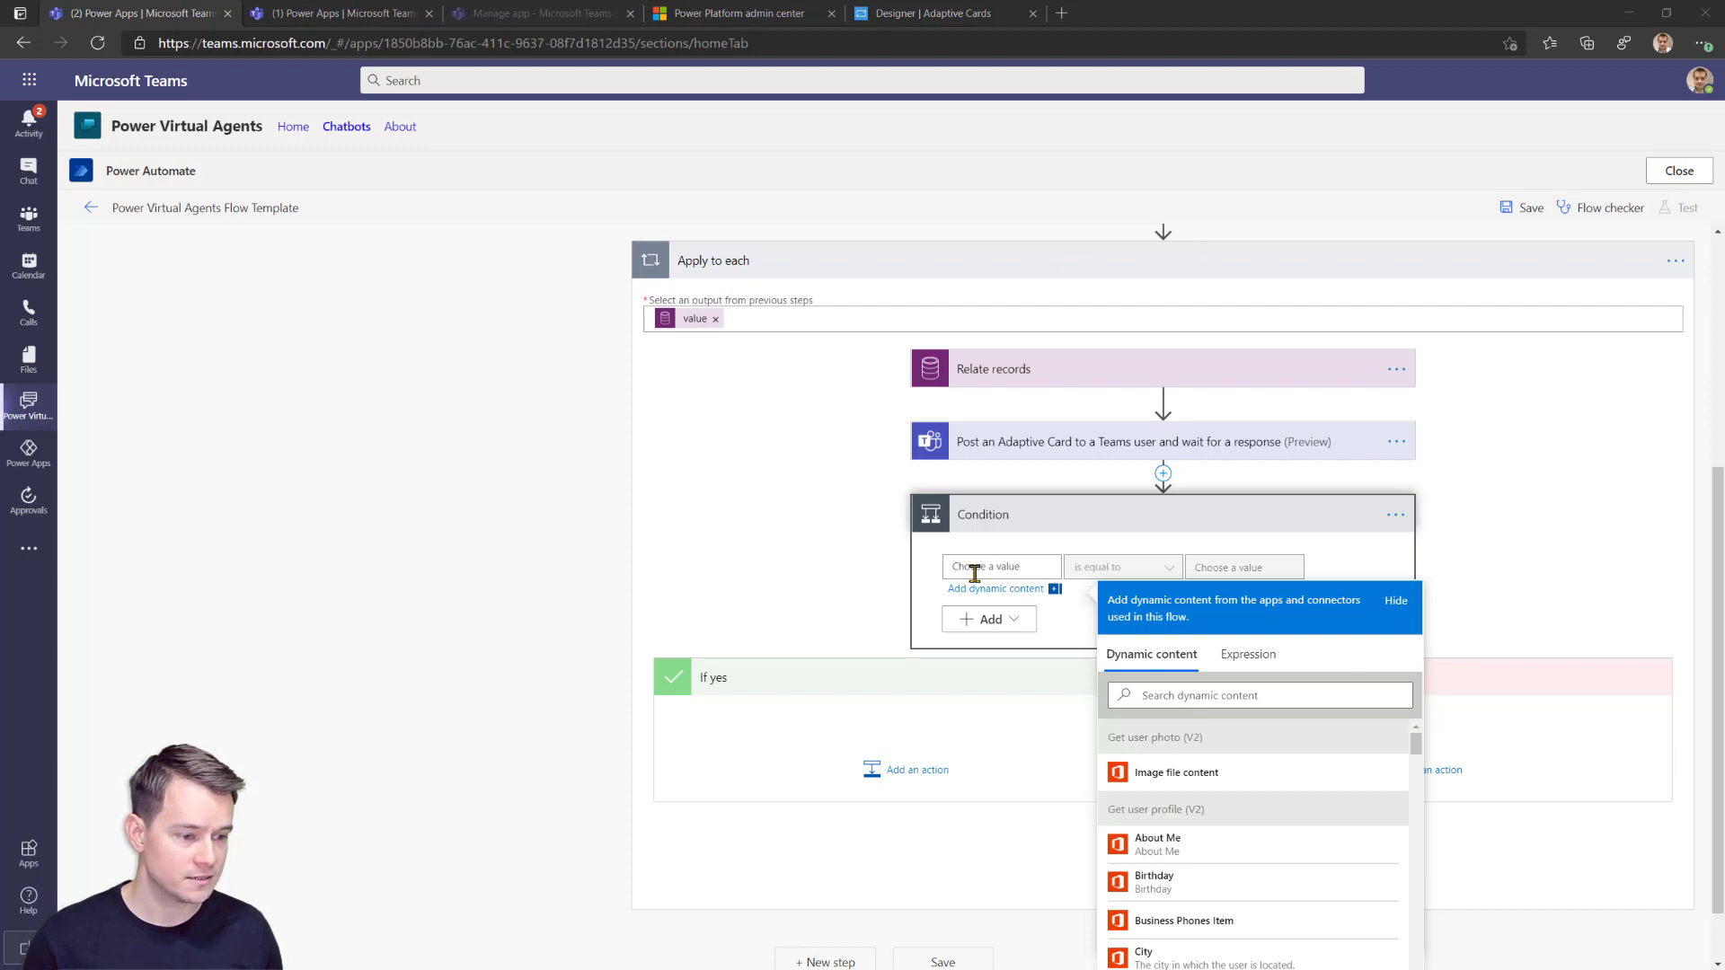
Set the condition's first value to the expression outputs('Post_an_Adaptive_Card_to_a_Teams_user_and_wait_for_a_response')?['body/submitActionId'].
{"action": "left_click", "coordinate": [972, 567]}
{"action": "left_click", "coordinate": [1249, 658]}
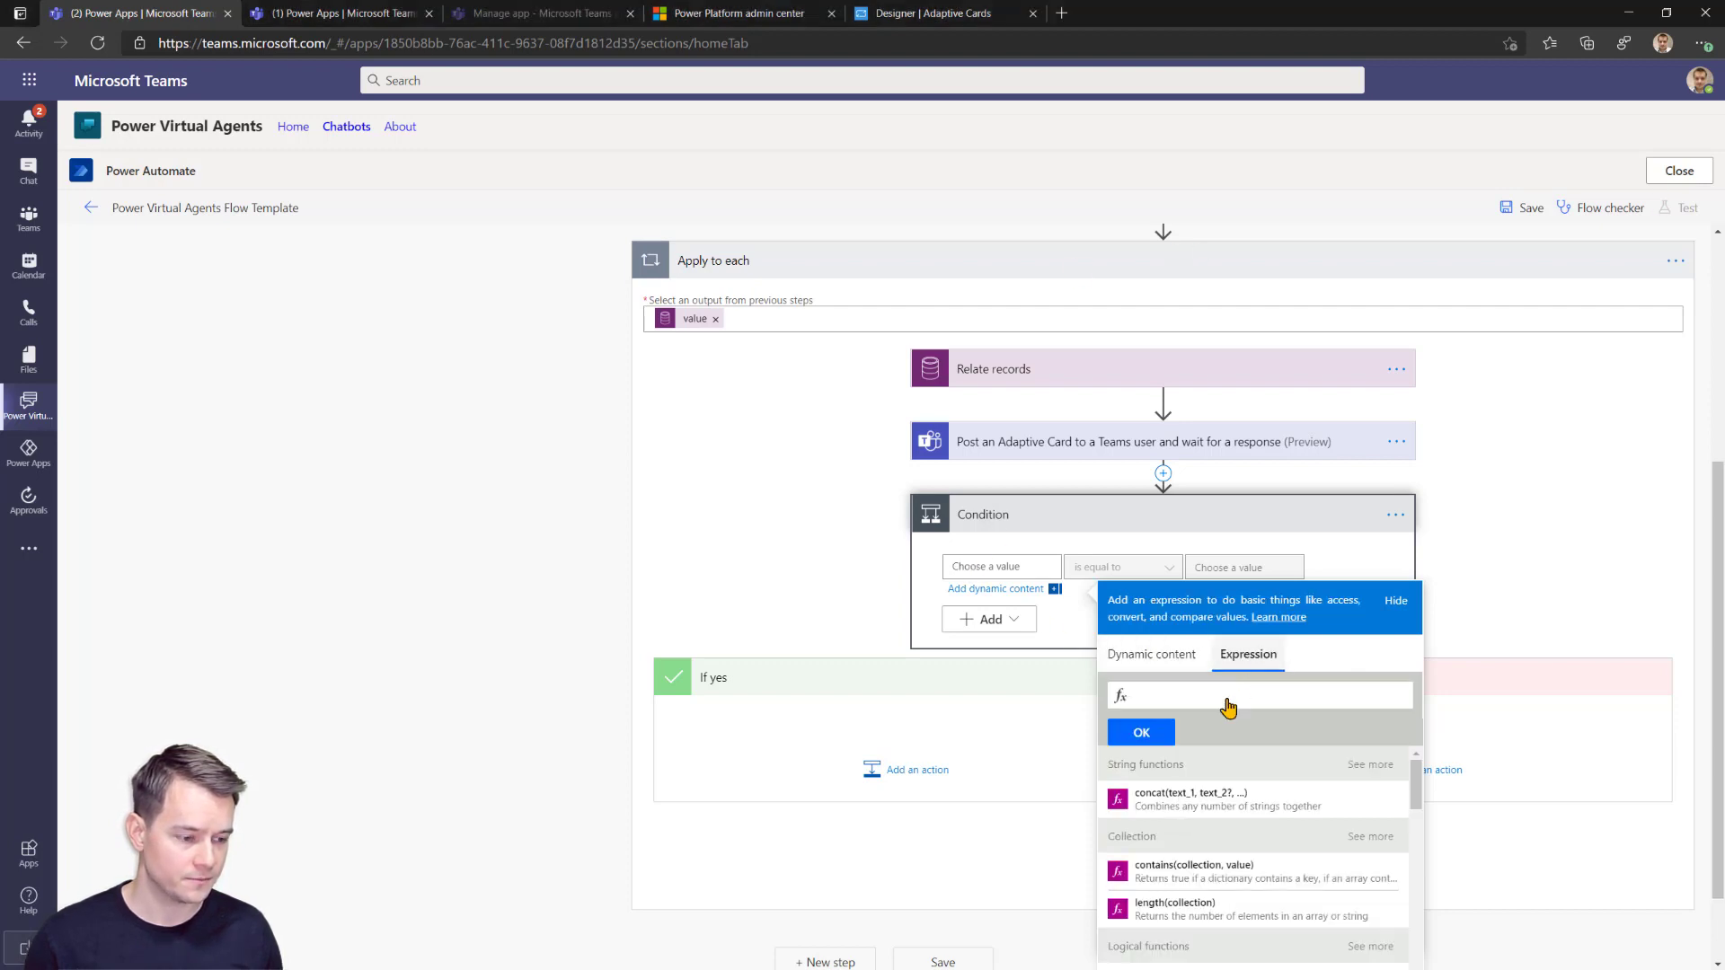
{"action": "type", "text": "outputs('Post_an_Adaptive_Card_to_a_Teams_user_and_wait_for_a_response')?['body/submitActionId']"}
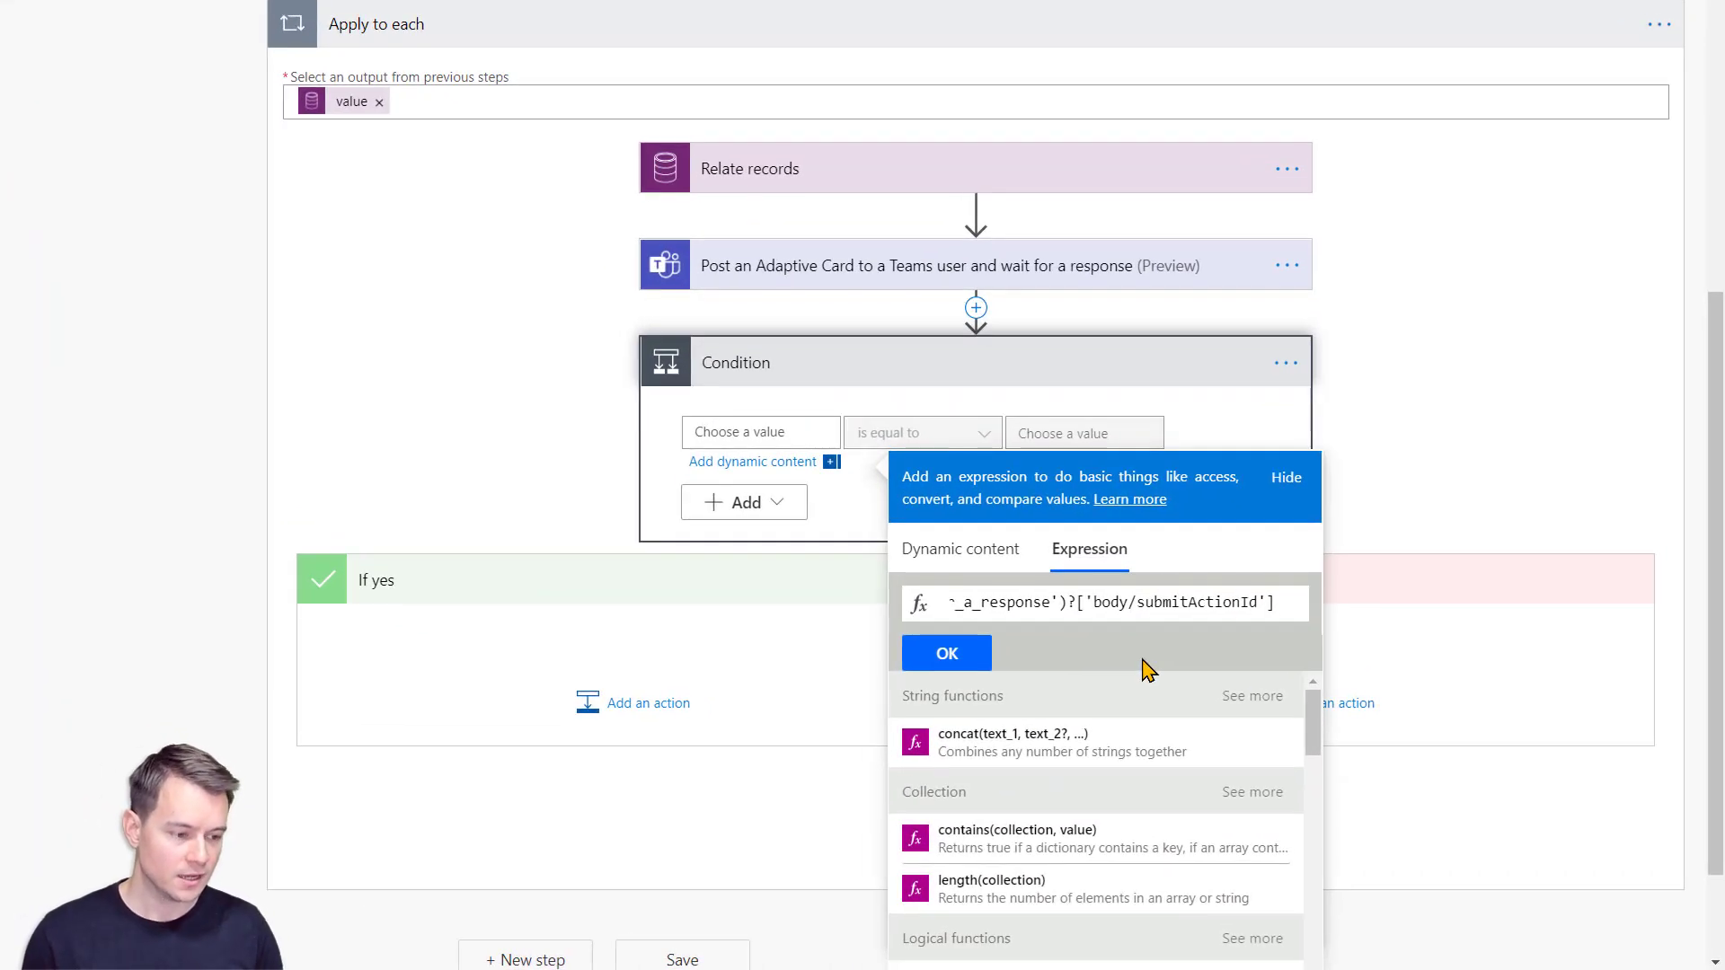
{"action": "key", "text": "Home"}
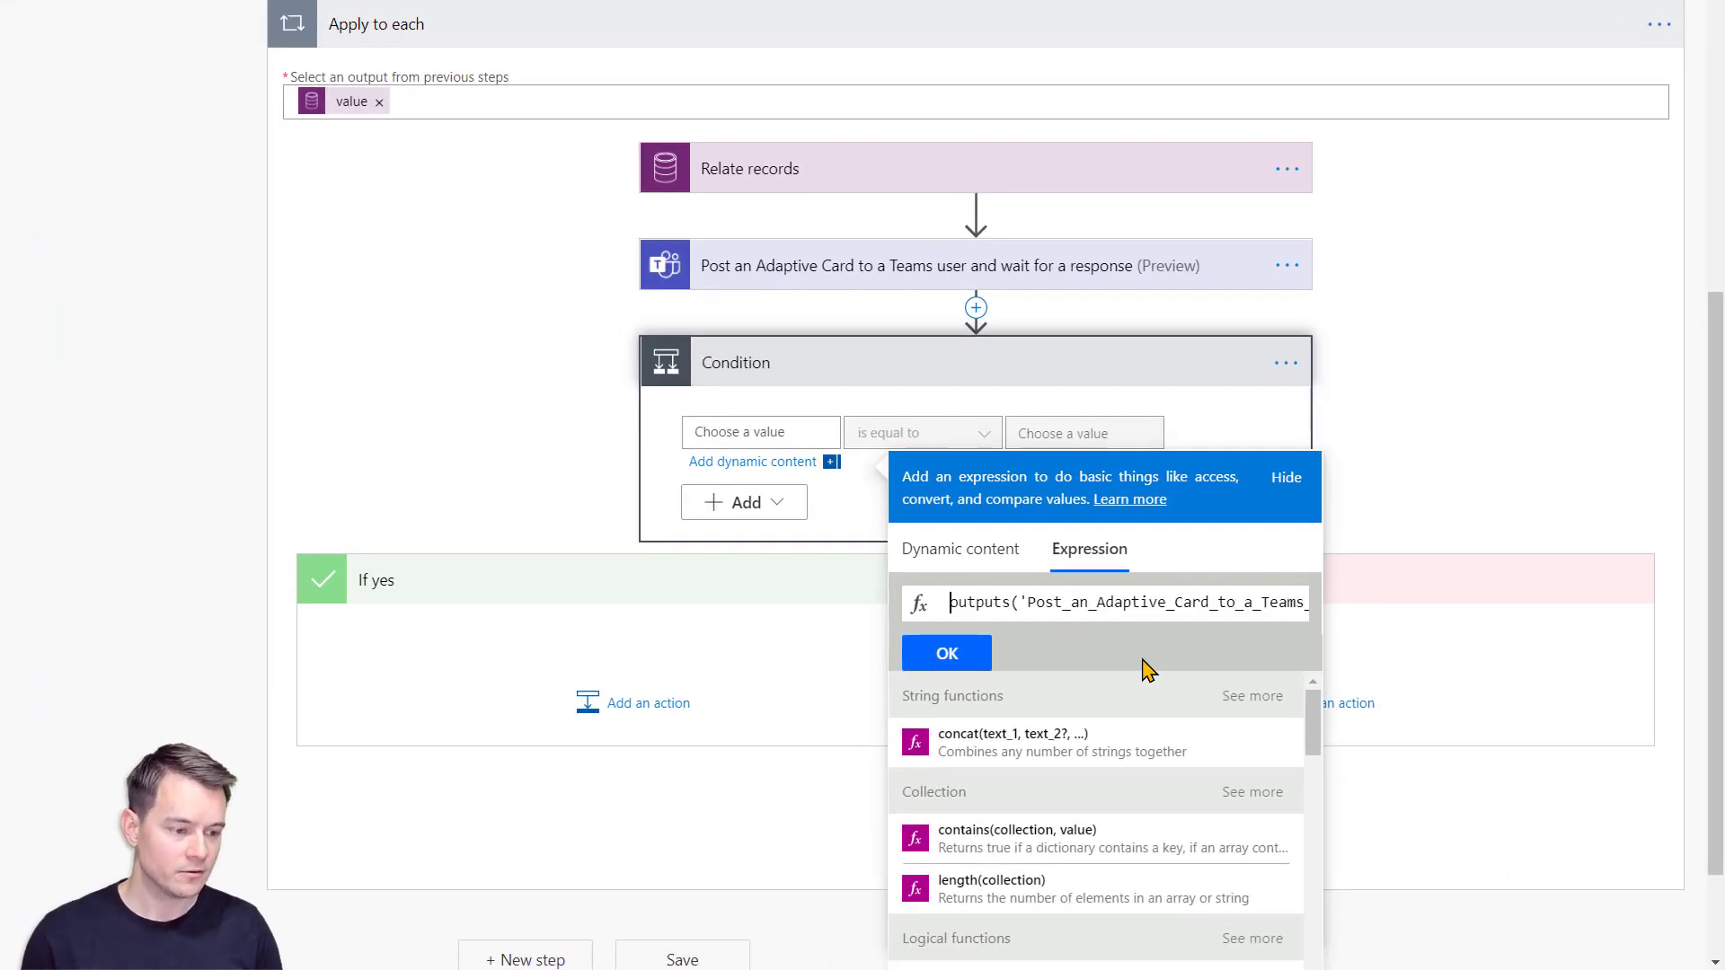
{"action": "key", "text": "ctrl+Right"}
{"action": "key", "text": "ctrl+Right"}
{"action": "key", "text": "ctrl+Right"}
{"action": "key", "text": "ctrl+Right"}
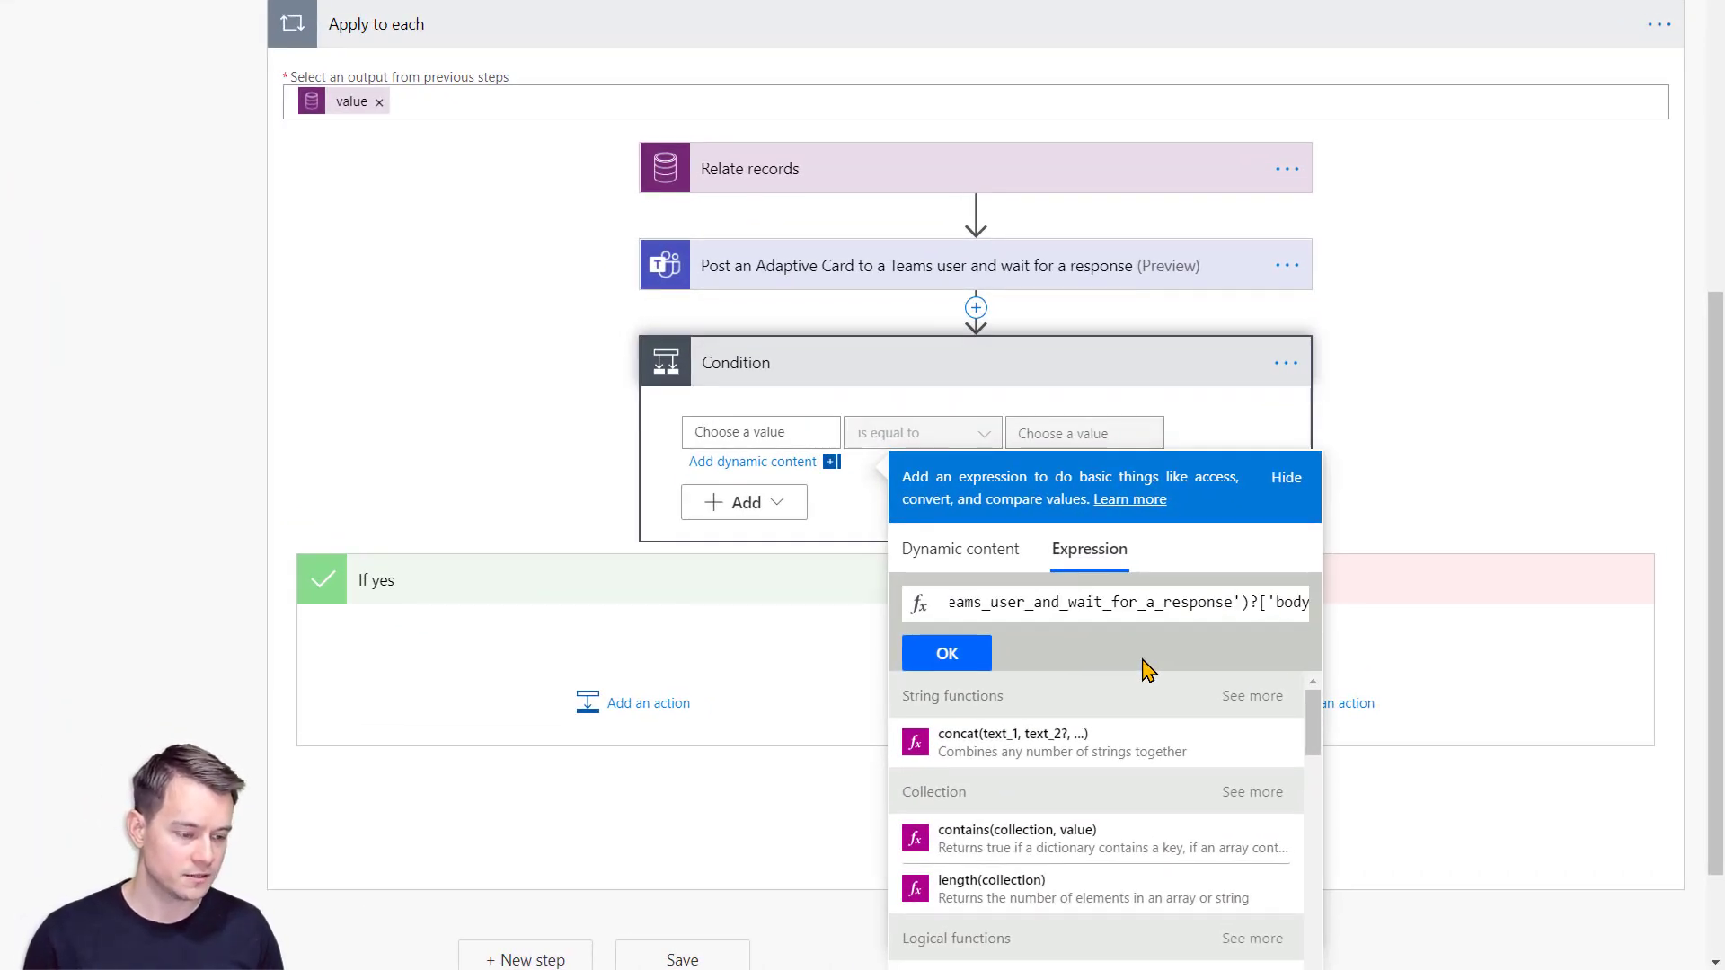
{"action": "key", "text": "ctrl+Right"}
{"action": "key", "text": "ctrl+Right"}
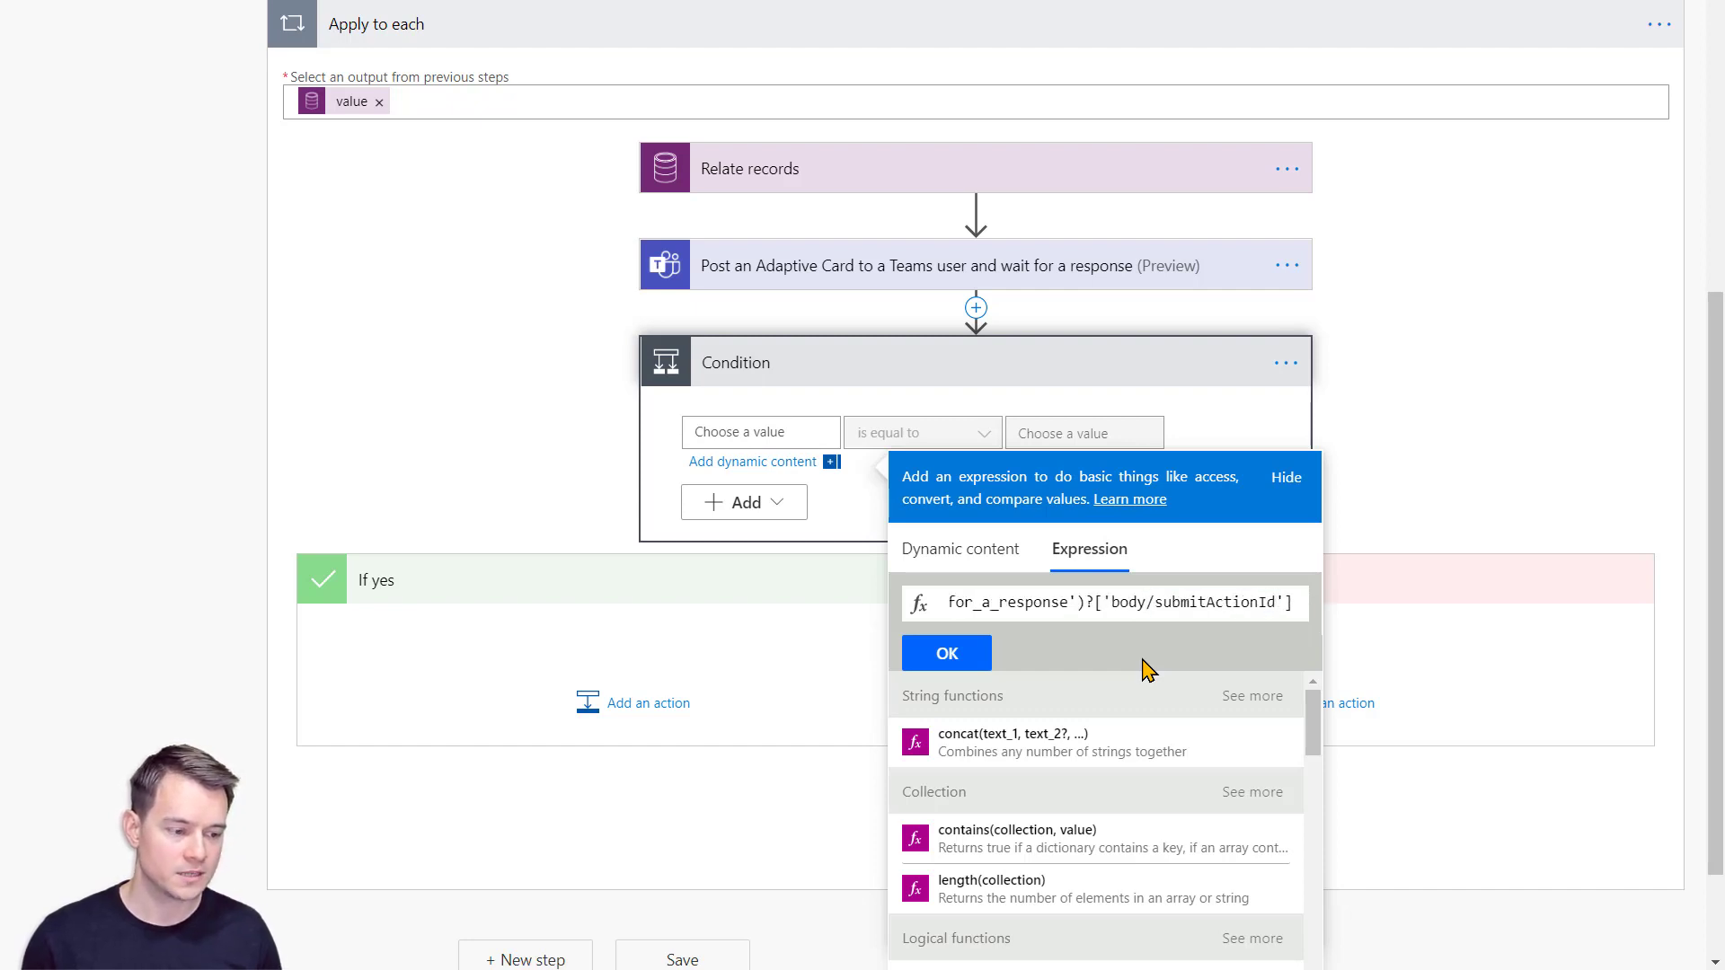
{"action": "key", "text": "ctrl+shift+Right"}
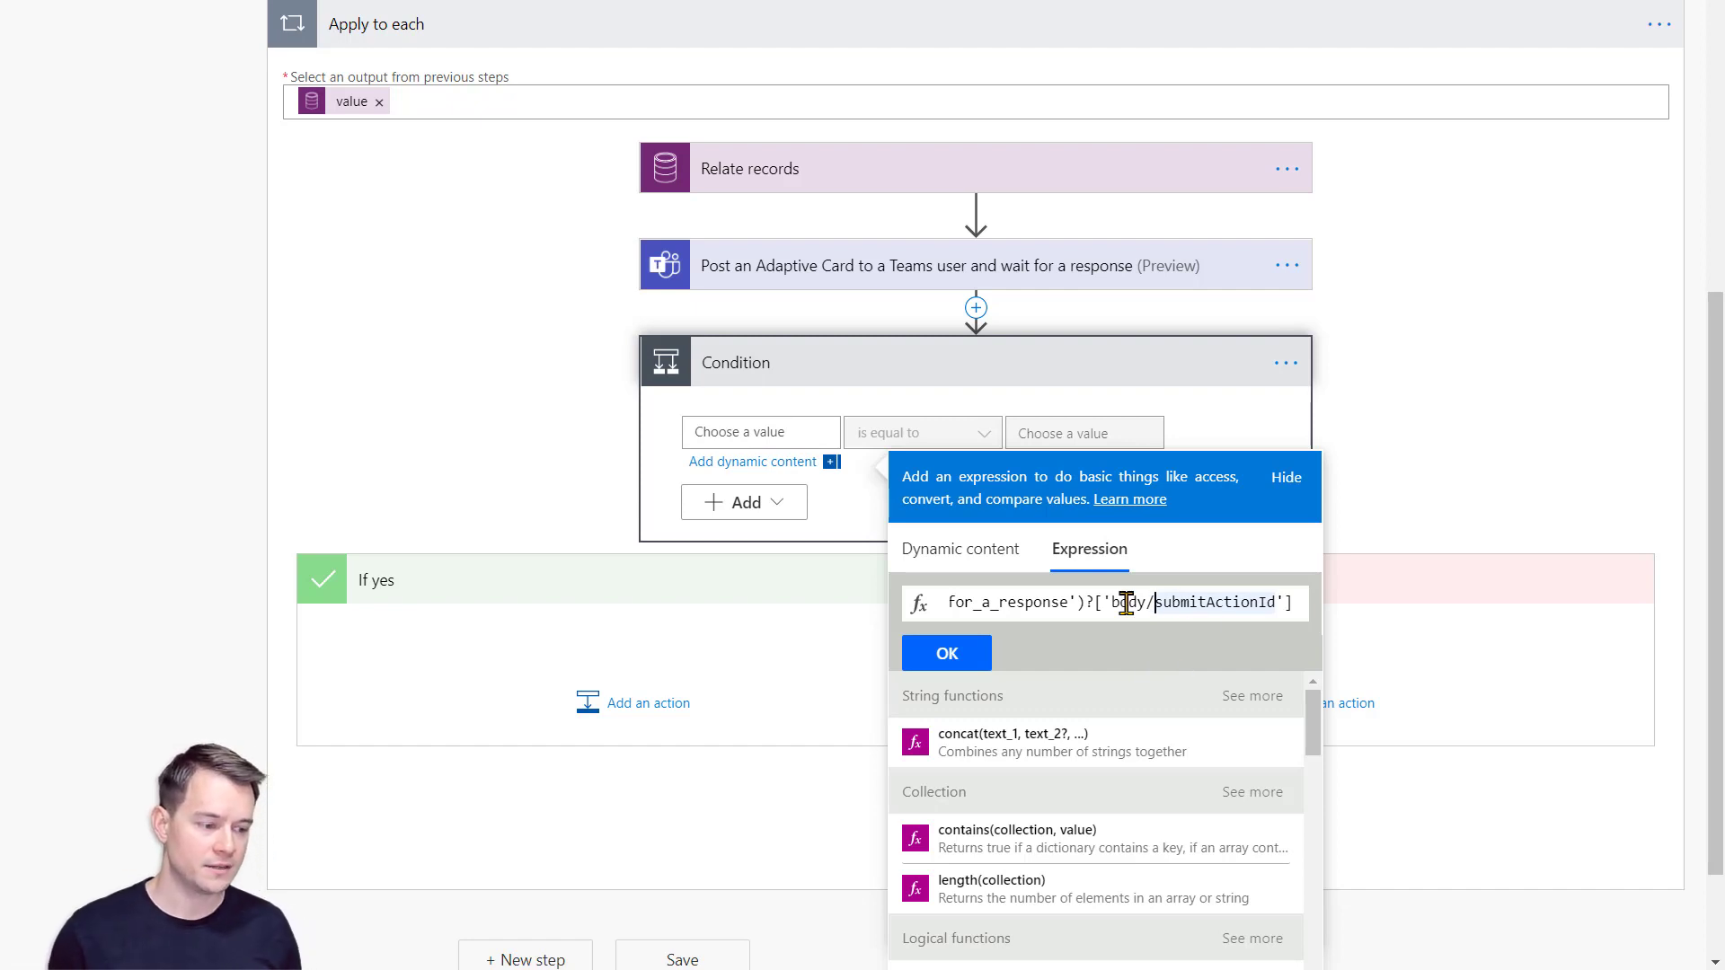
{"action": "left_click", "coordinate": [947, 656]}
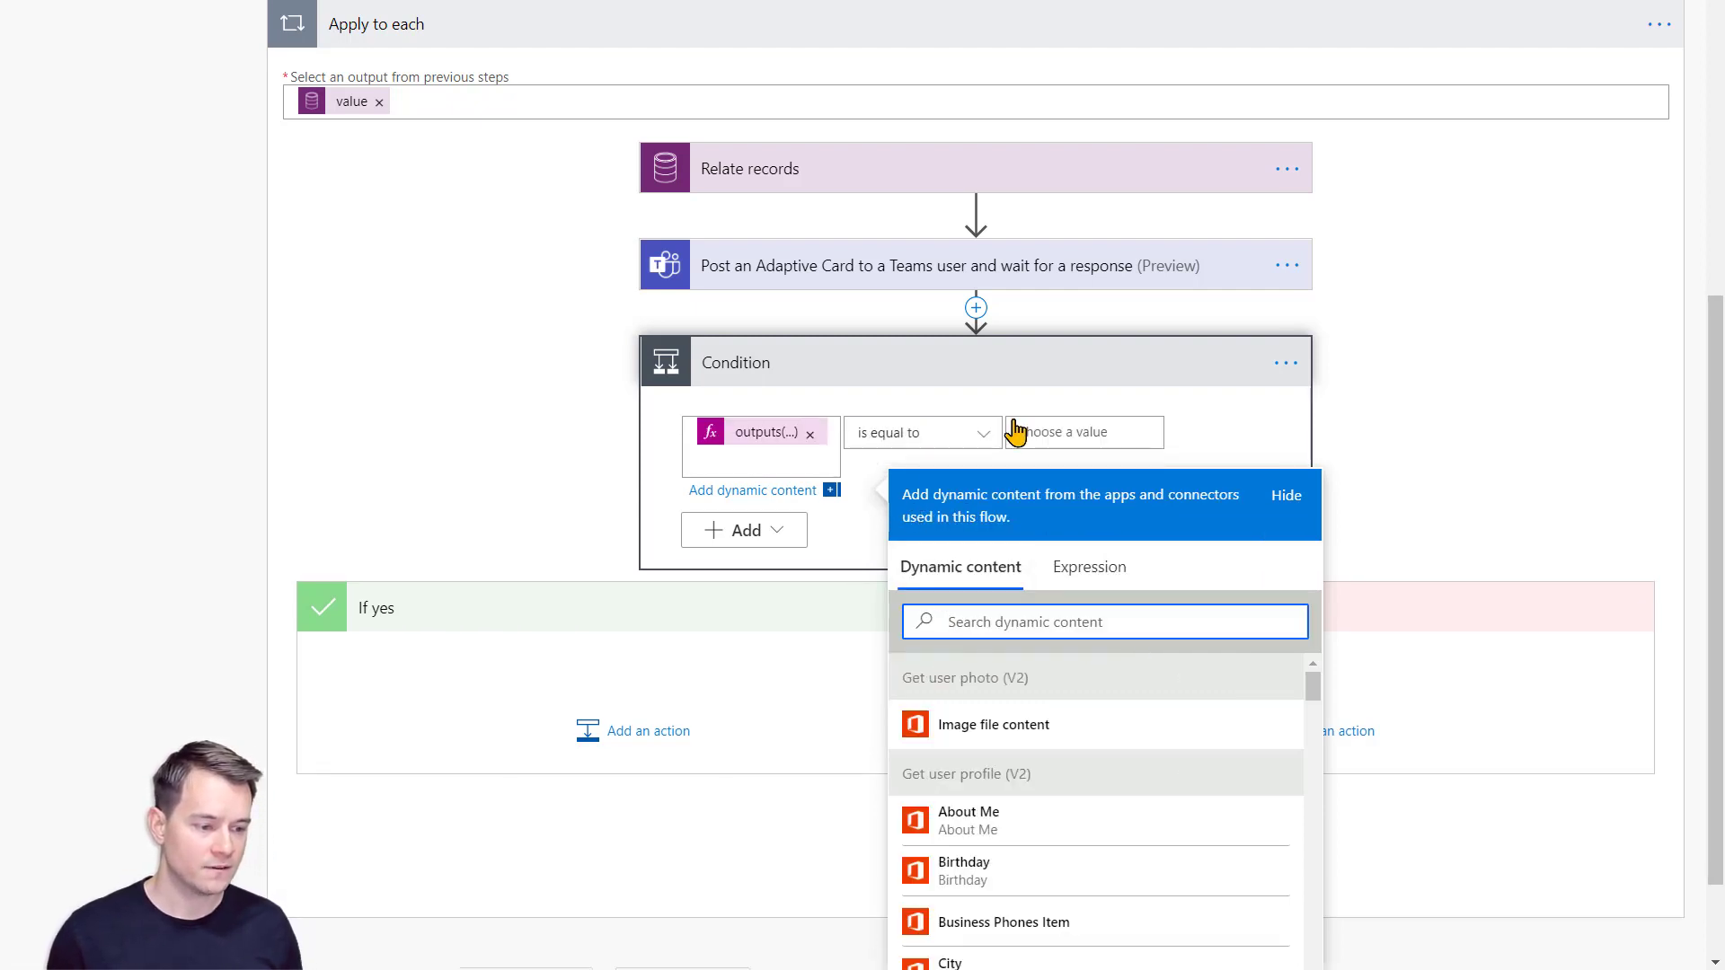
Compare the expression with btn_approve and check that value against the approval submit action's Id in the Adaptive Cards Designer.
{"action": "left_click", "coordinate": [1068, 435]}
{"action": "type", "text": "btn_approve"}
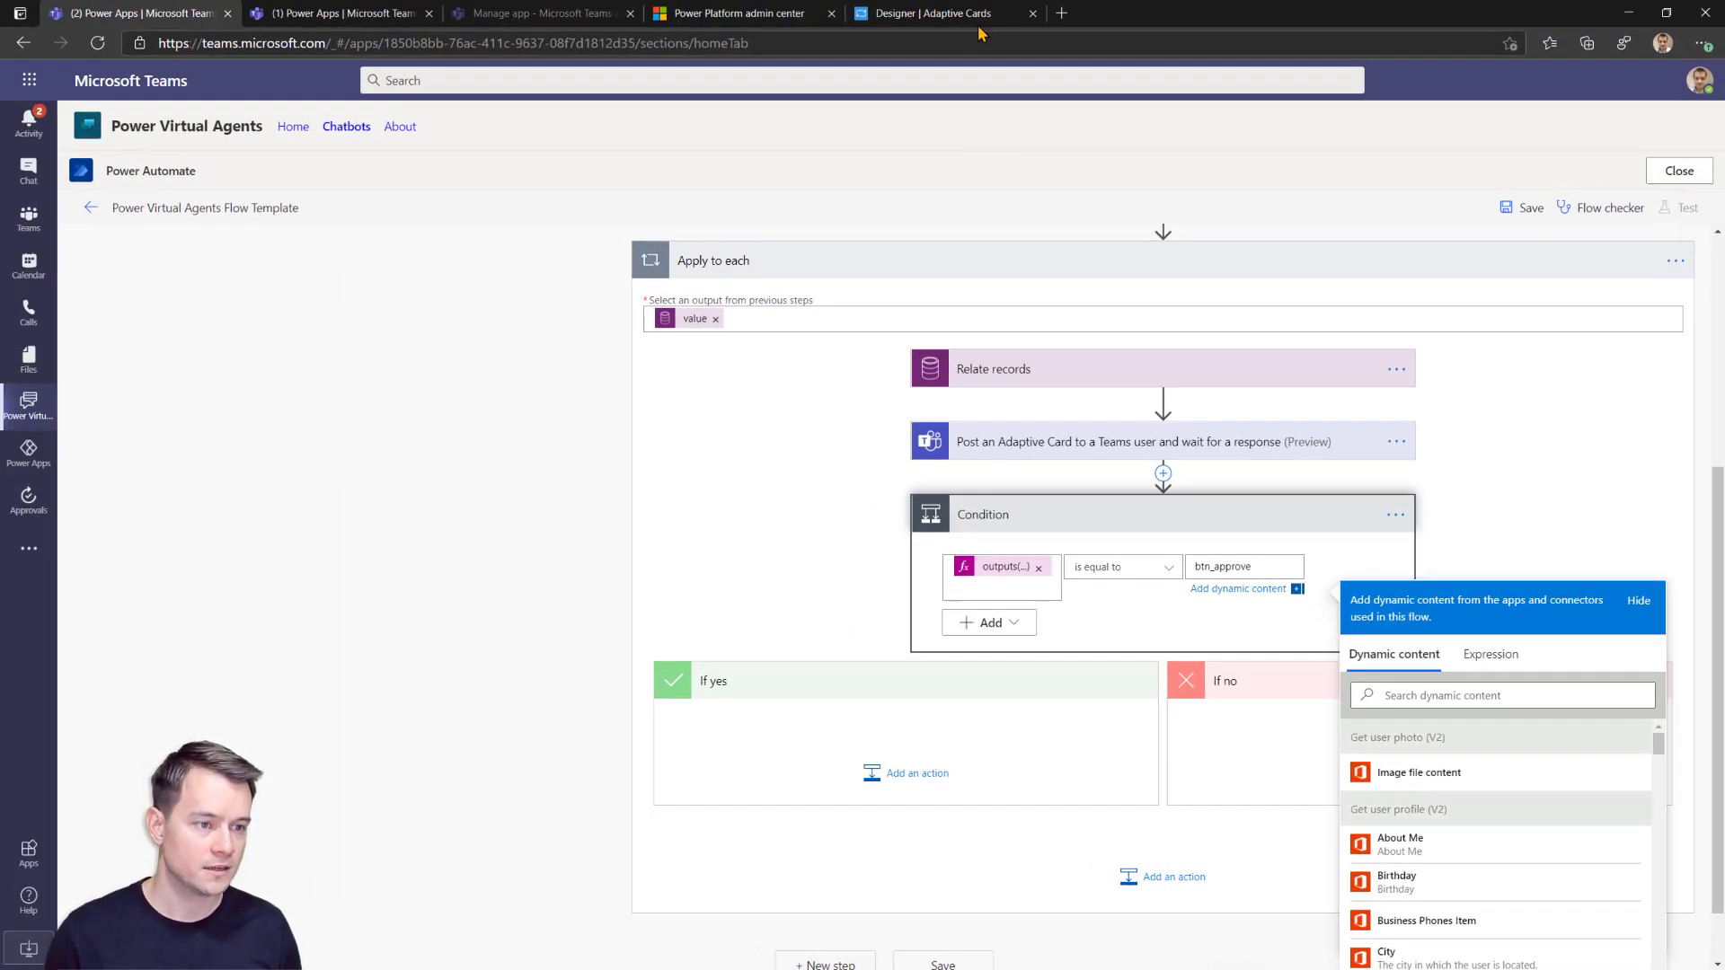
{"action": "left_click", "coordinate": [981, 18]}
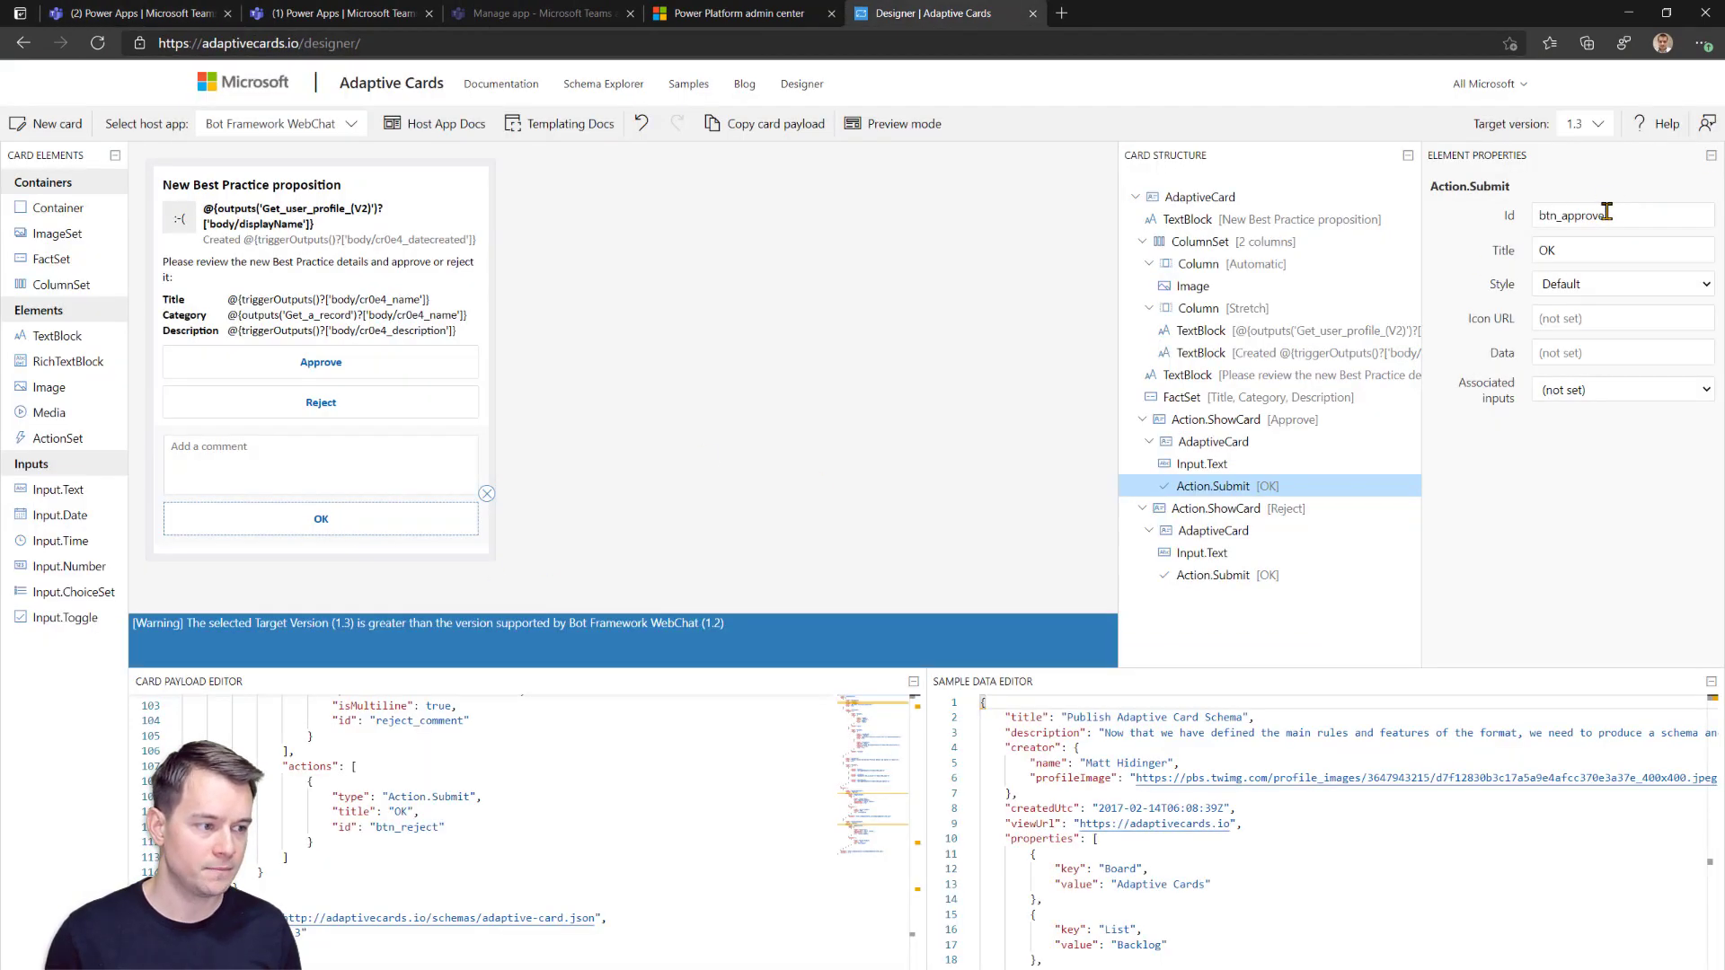
{"action": "left_click", "coordinate": [126, 13]}
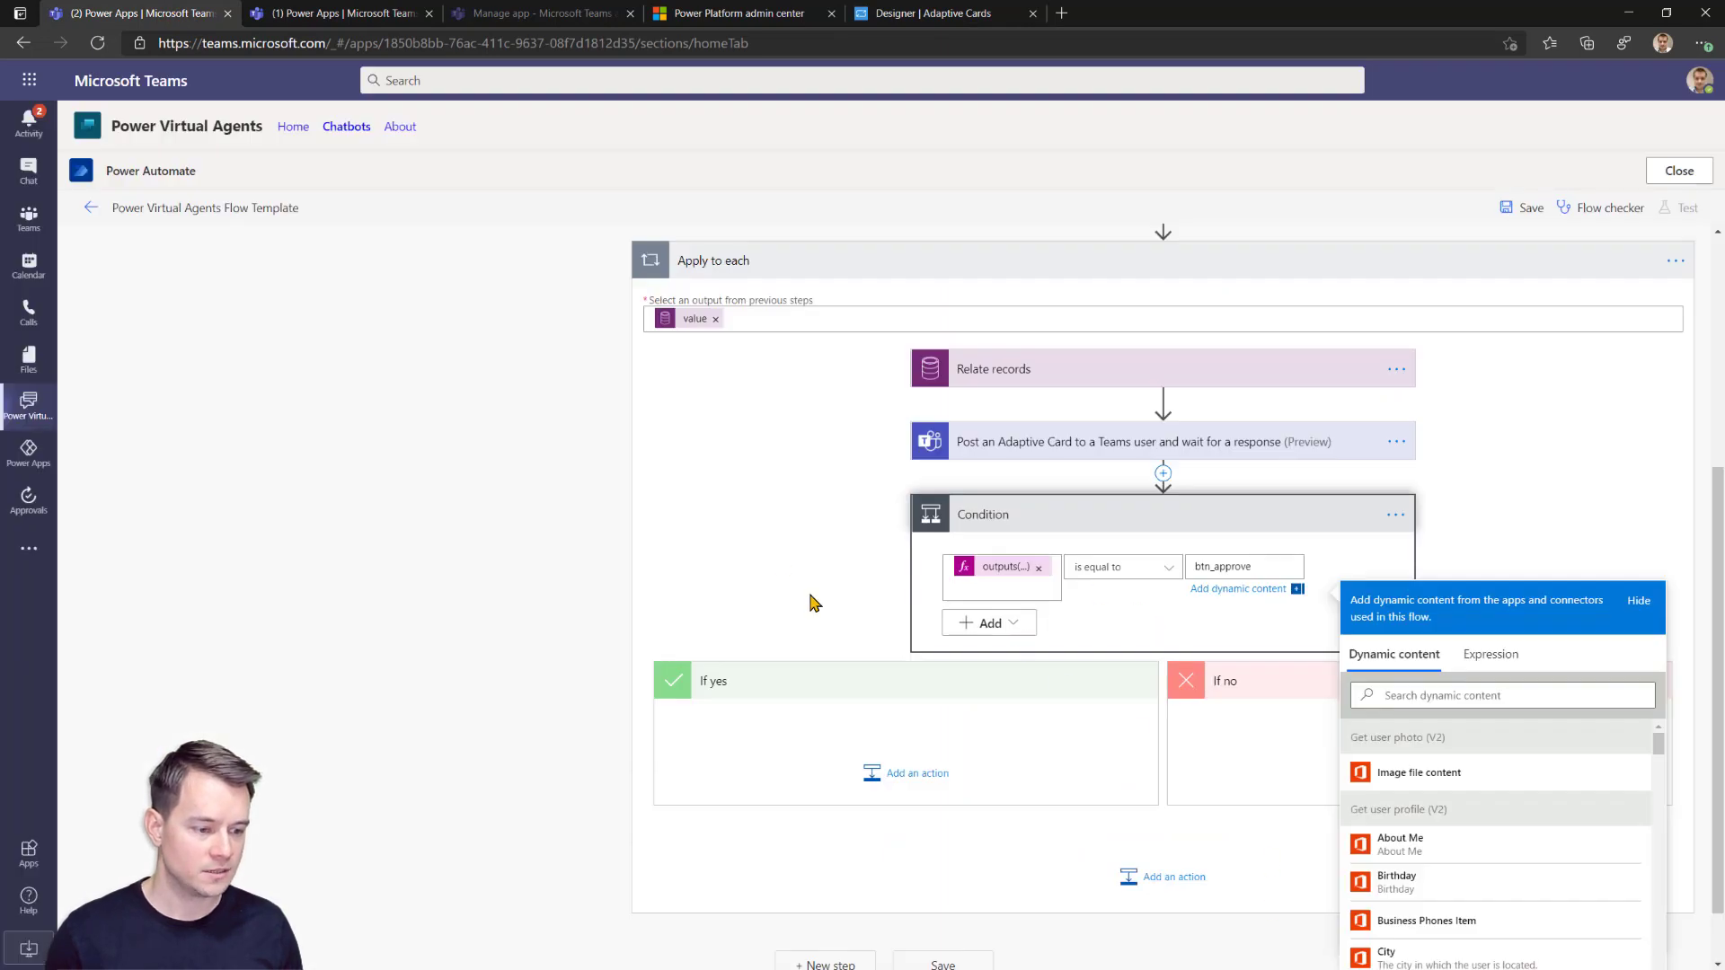
Add a Common Data Service Update a record action to the If yes branch and set its Entity name to Hints.
{"action": "left_click", "coordinate": [883, 775]}
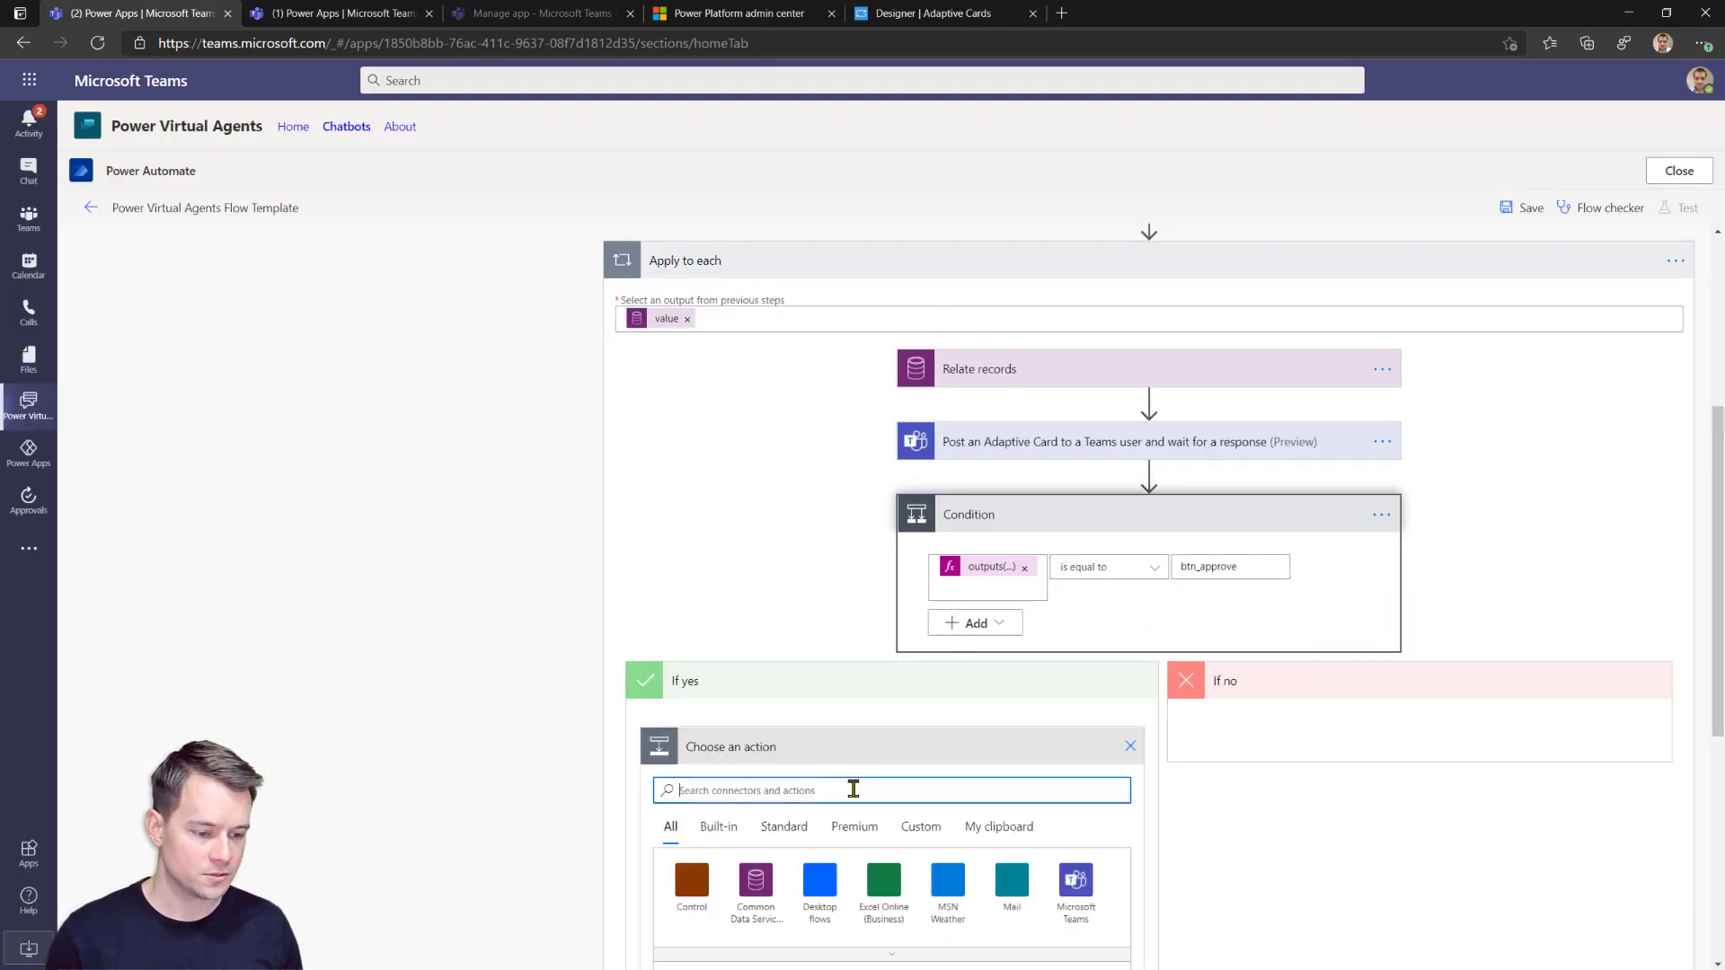
{"action": "scroll", "coordinate": [835, 797], "scroll_direction": "down", "scroll_amount": 3}
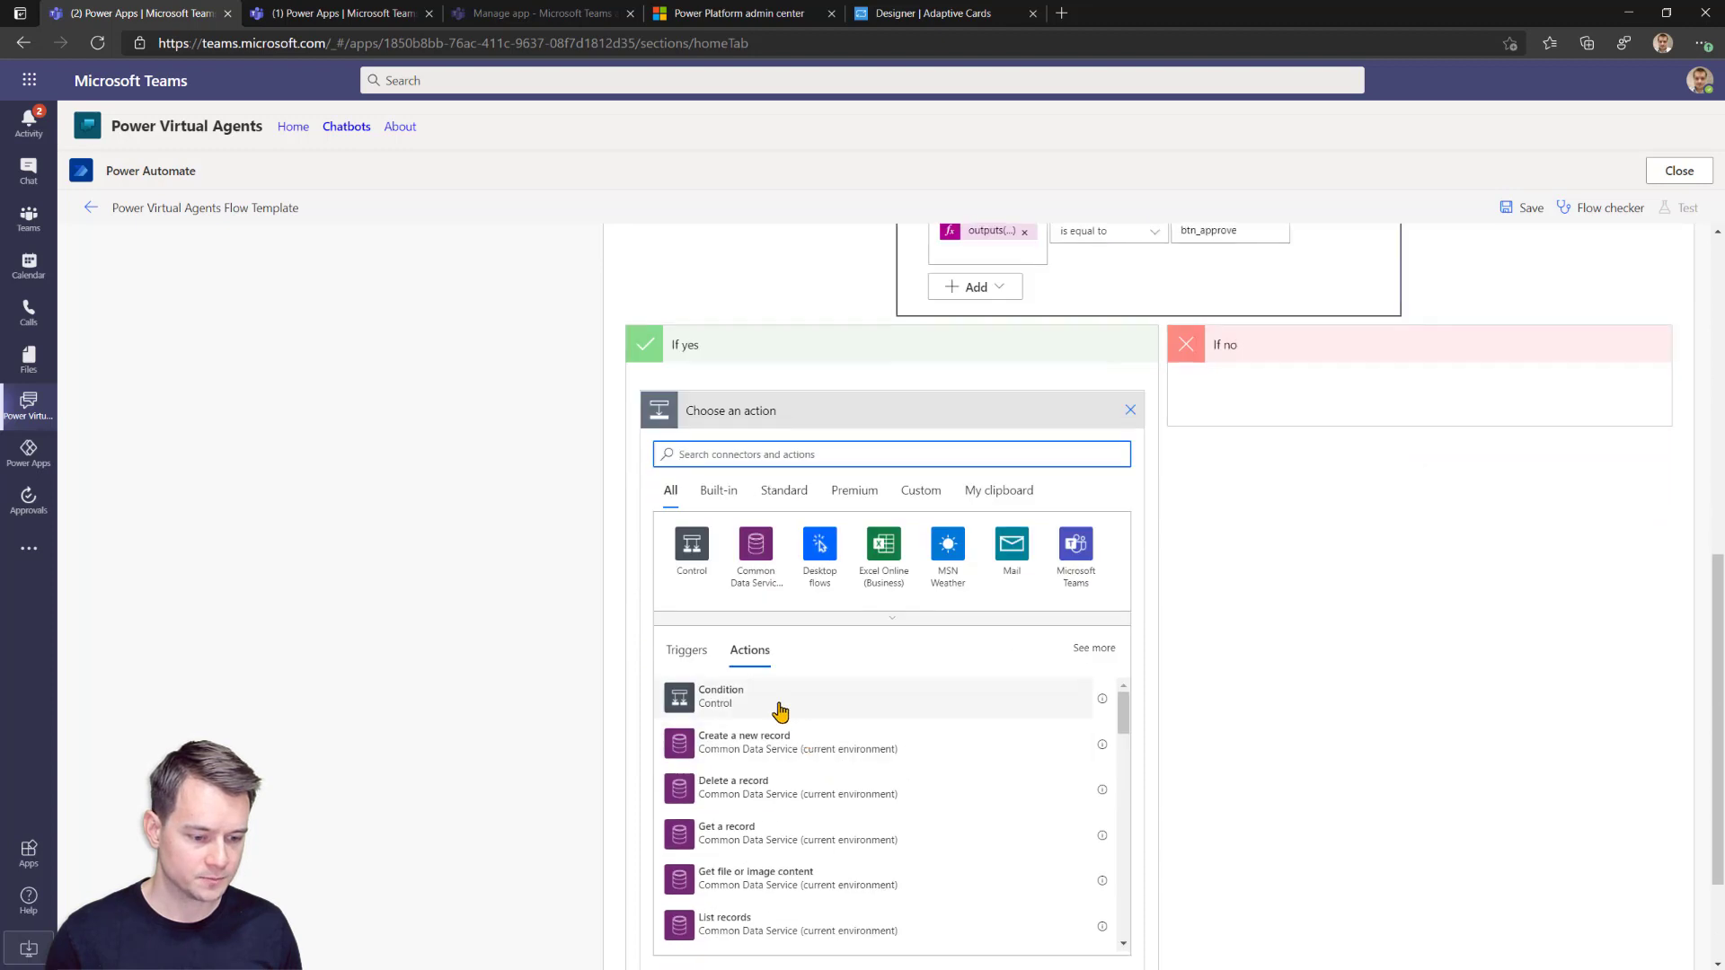
{"action": "left_click", "coordinate": [756, 579]}
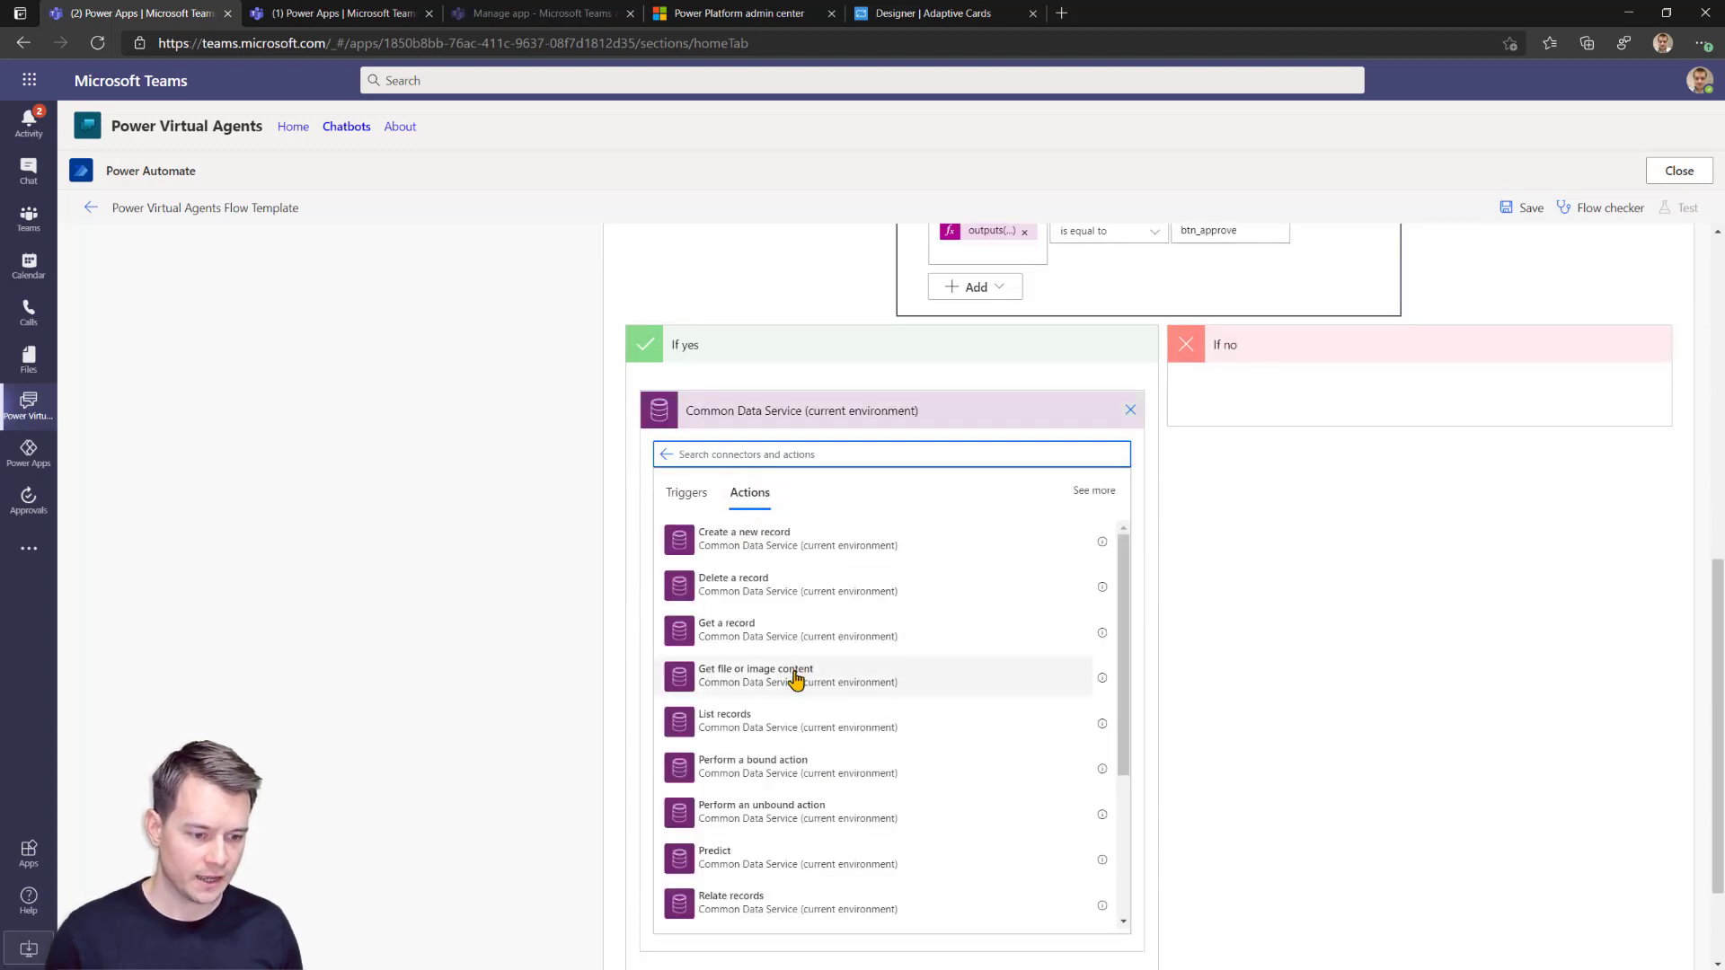
{"action": "scroll", "coordinate": [795, 678], "scroll_direction": "down", "scroll_amount": 3}
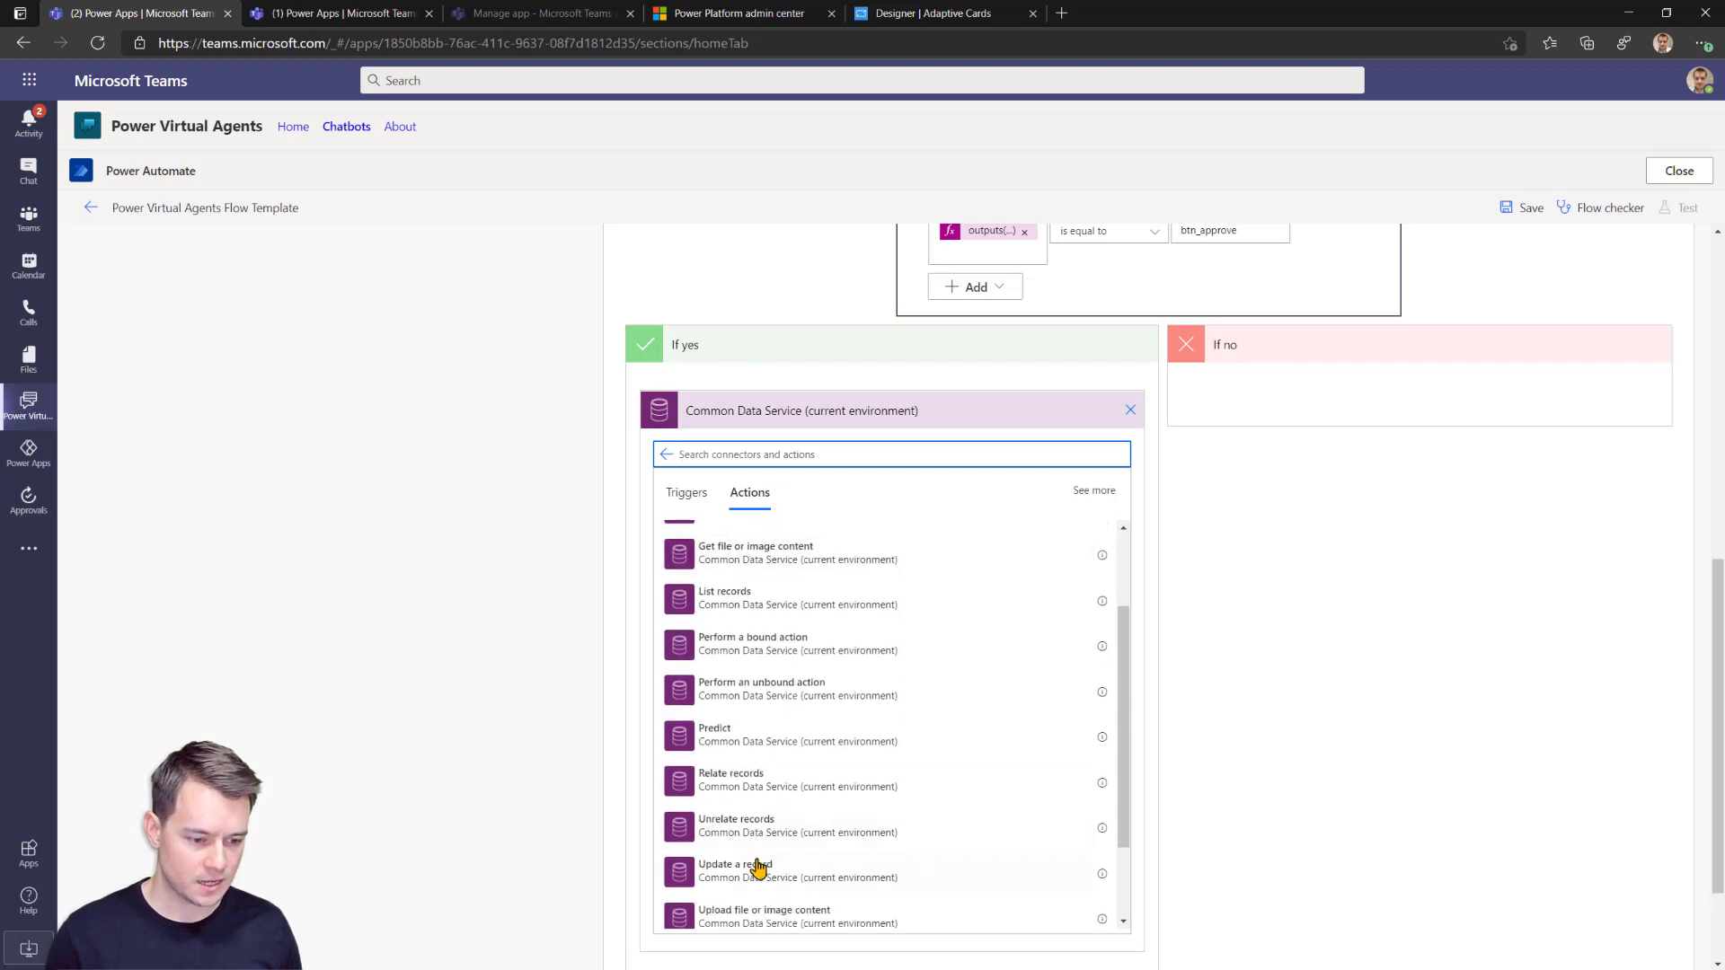
{"action": "left_click", "coordinate": [759, 869]}
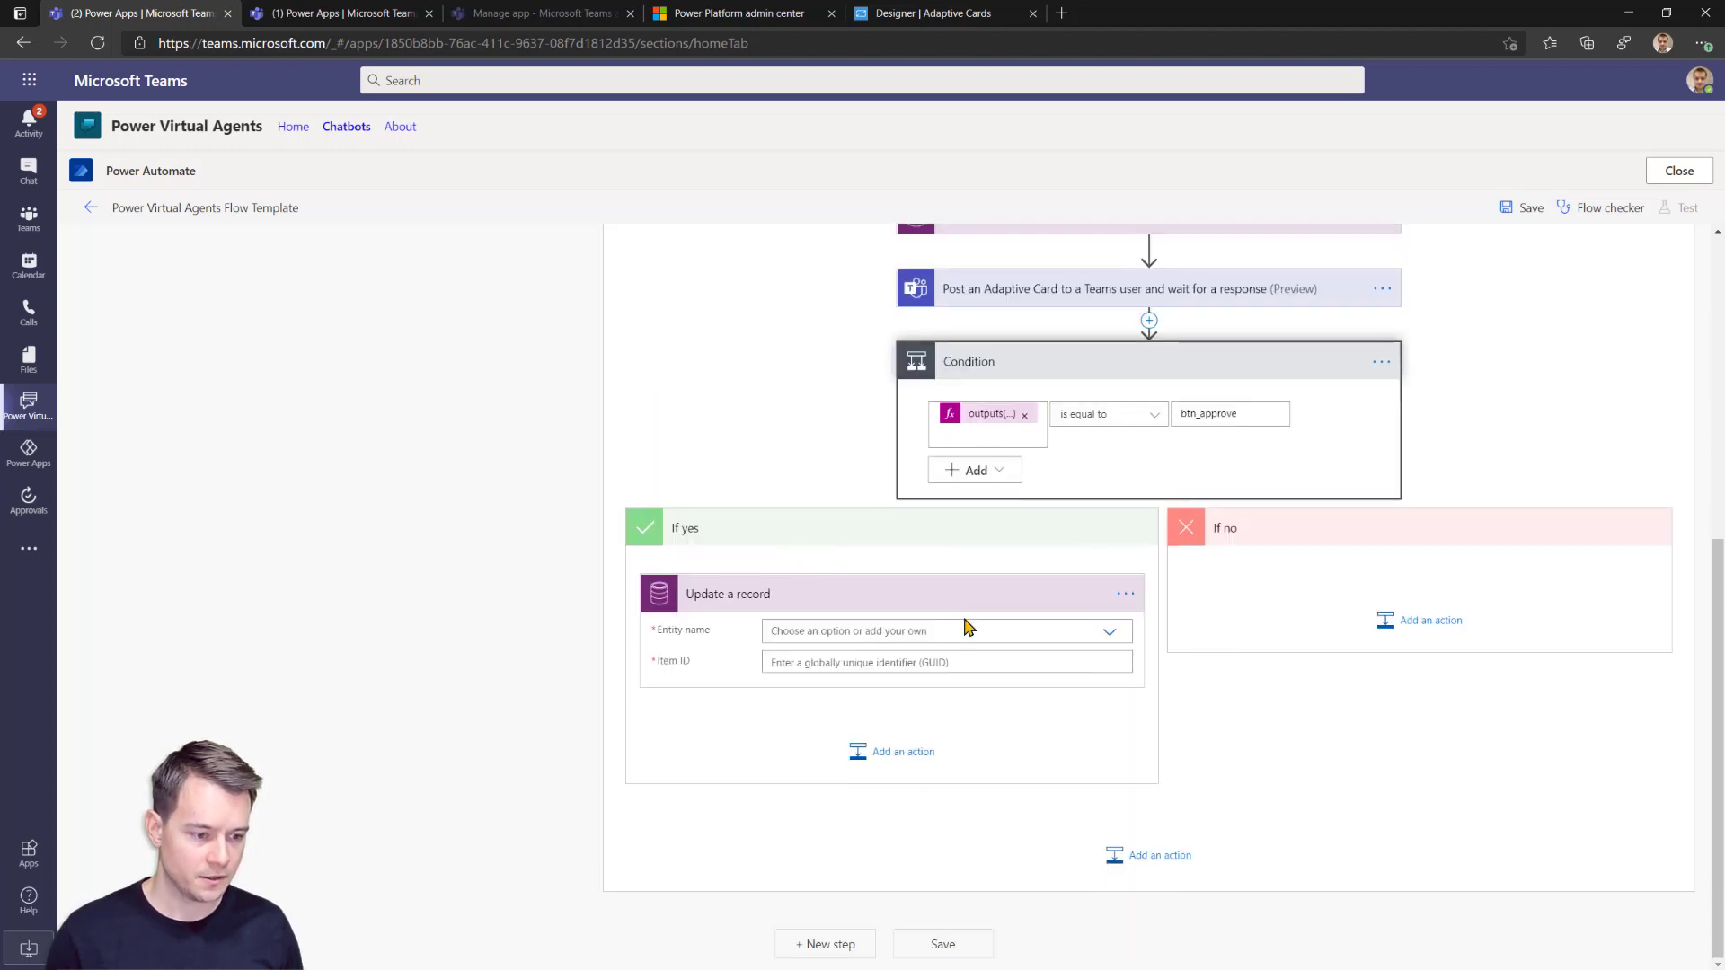
{"action": "left_click", "coordinate": [963, 630]}
{"action": "type", "text": "hint"}
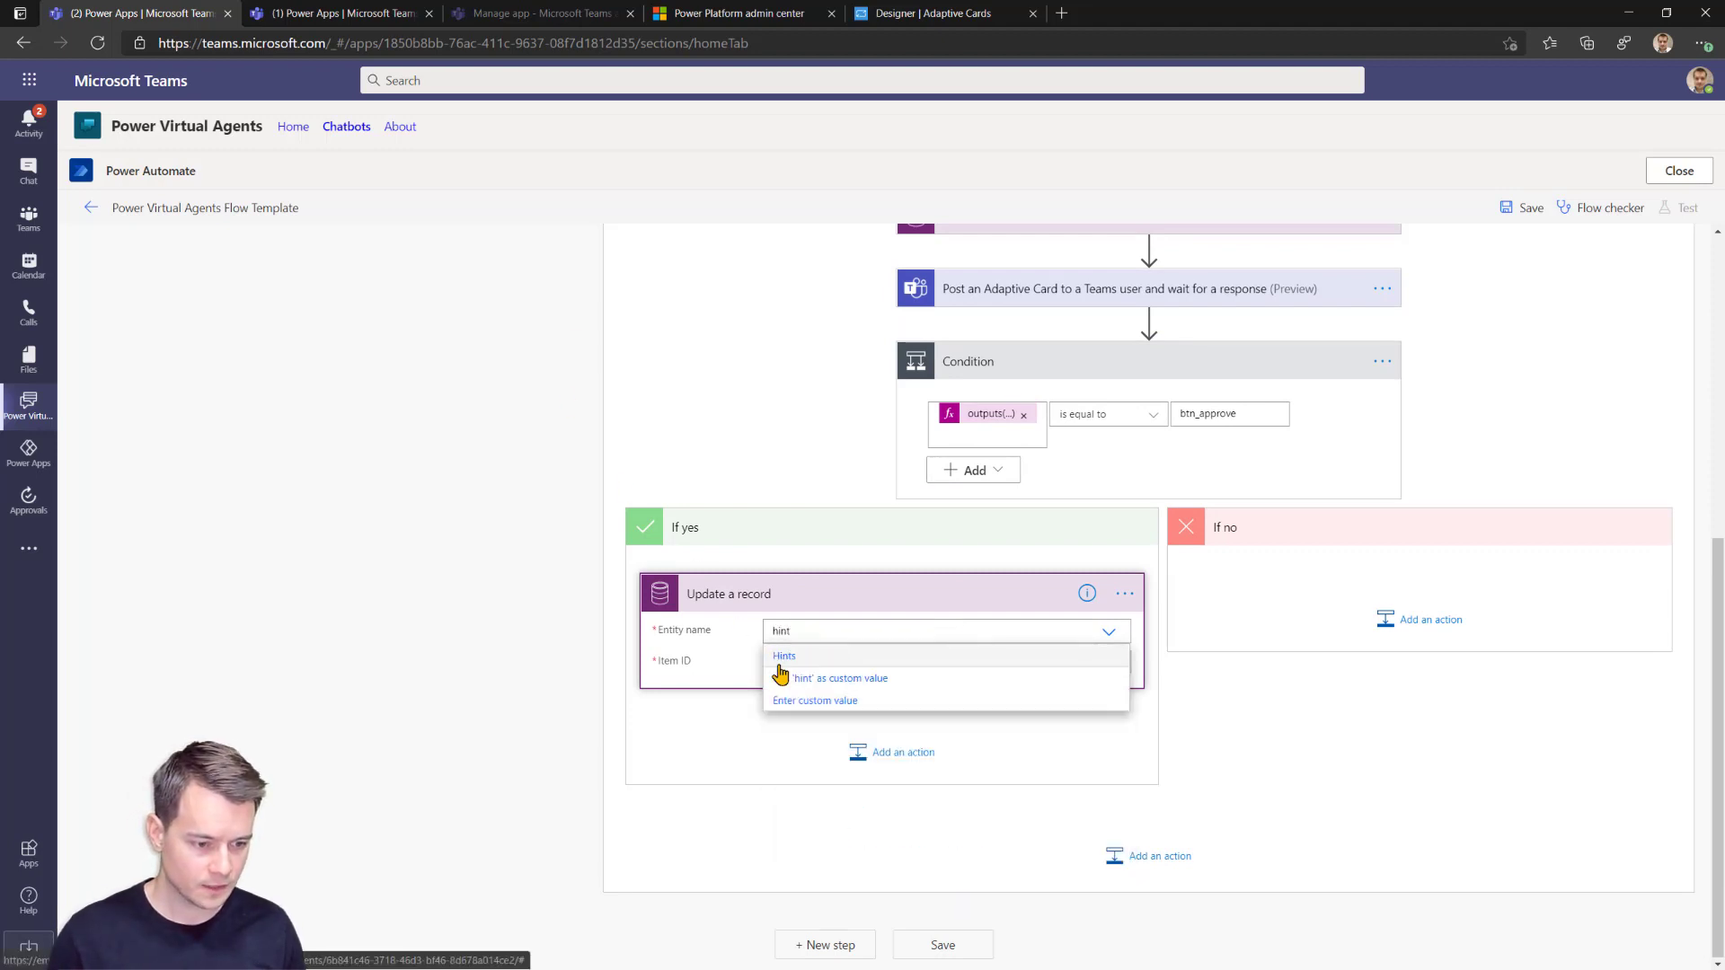
{"action": "left_click", "coordinate": [780, 658]}
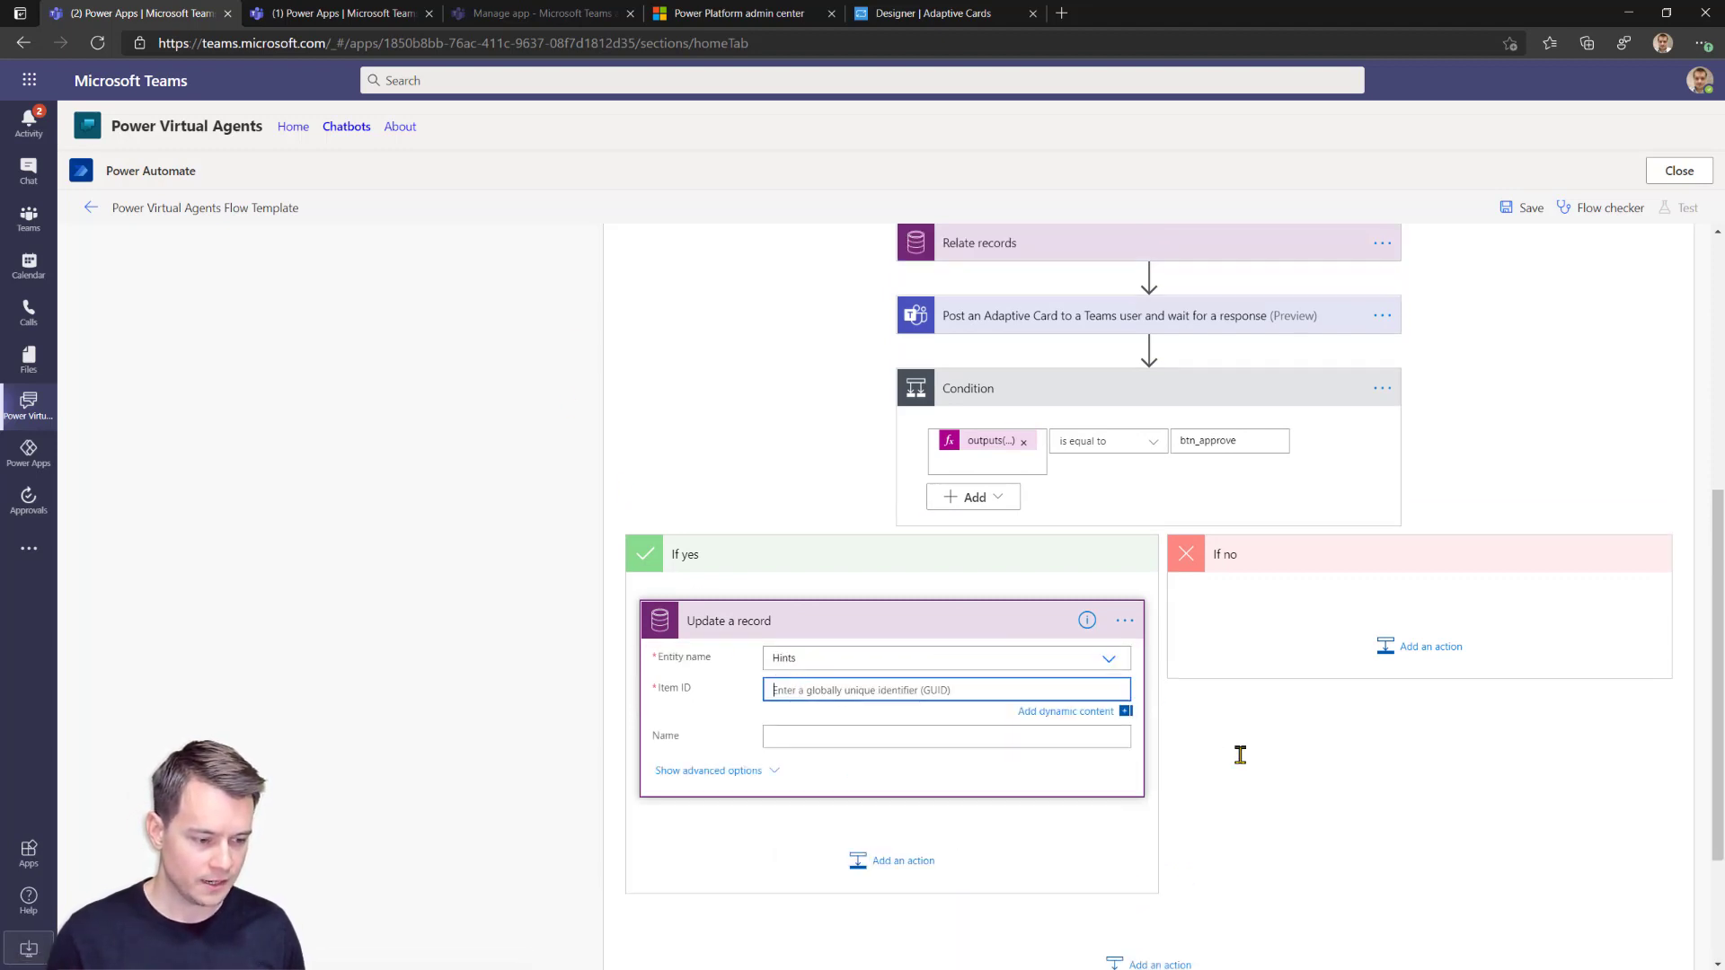
Set the Item ID to the Hints unique identifier from Create a new record and show the action's advanced options.
{"action": "scroll", "coordinate": [1501, 683], "scroll_direction": "down", "scroll_amount": 2}
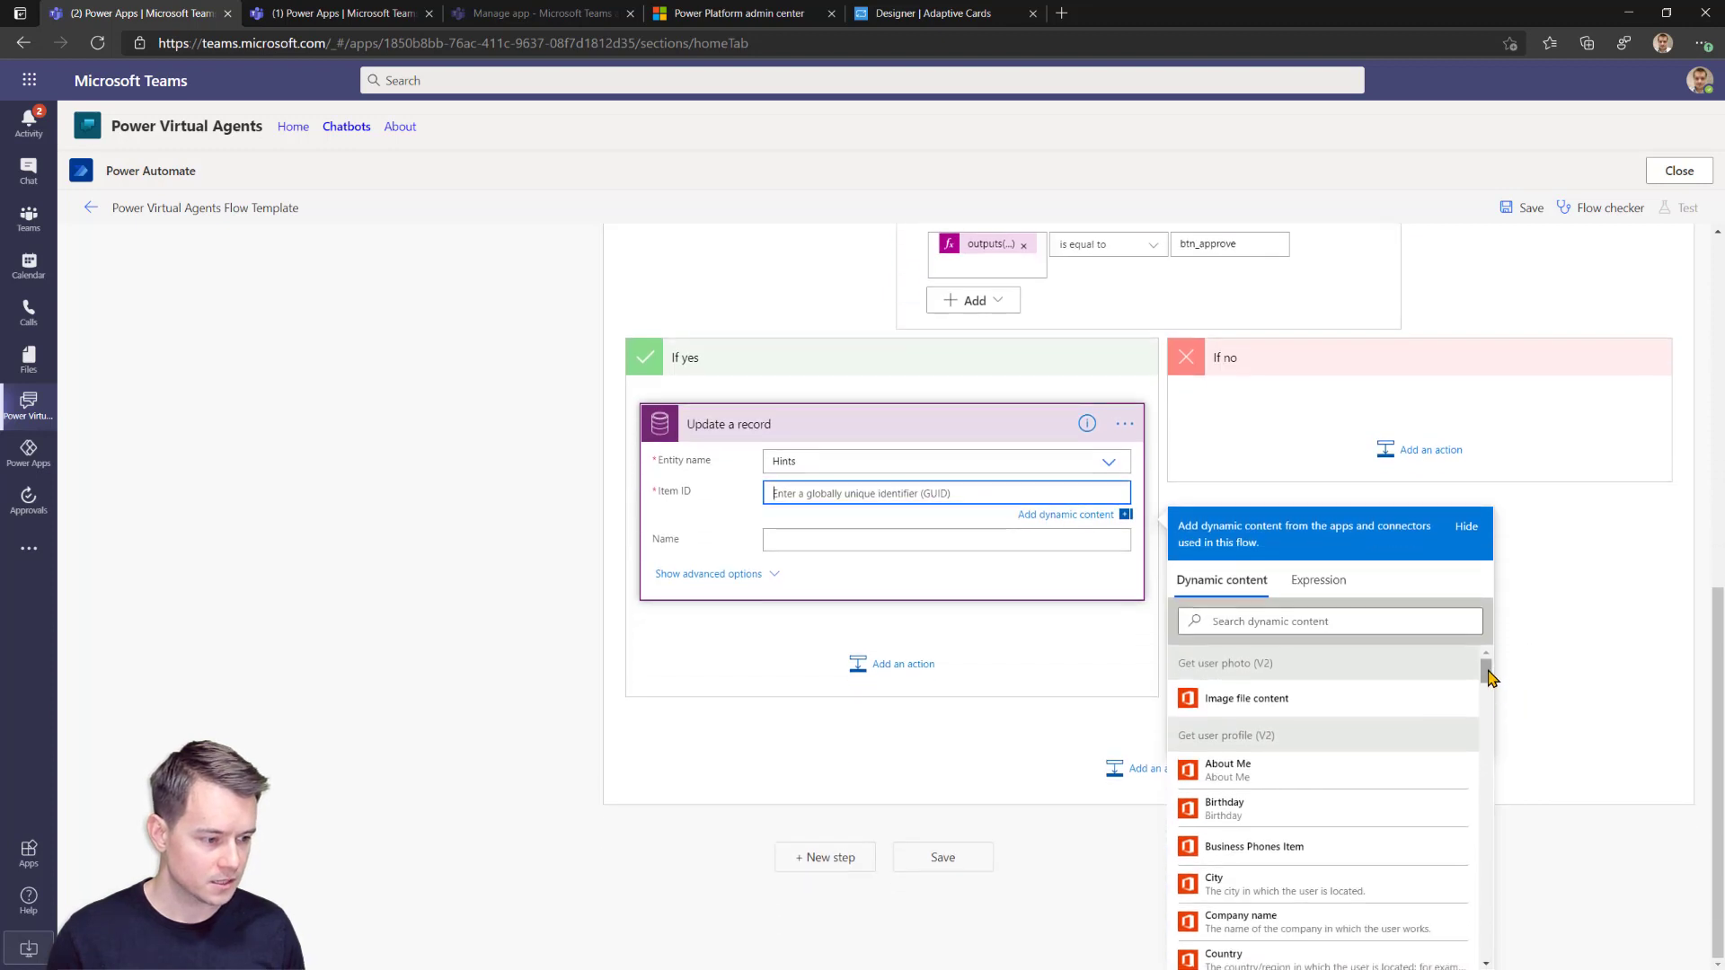
{"action": "left_click", "coordinate": [1491, 674]}
{"action": "left_click", "coordinate": [807, 595]}
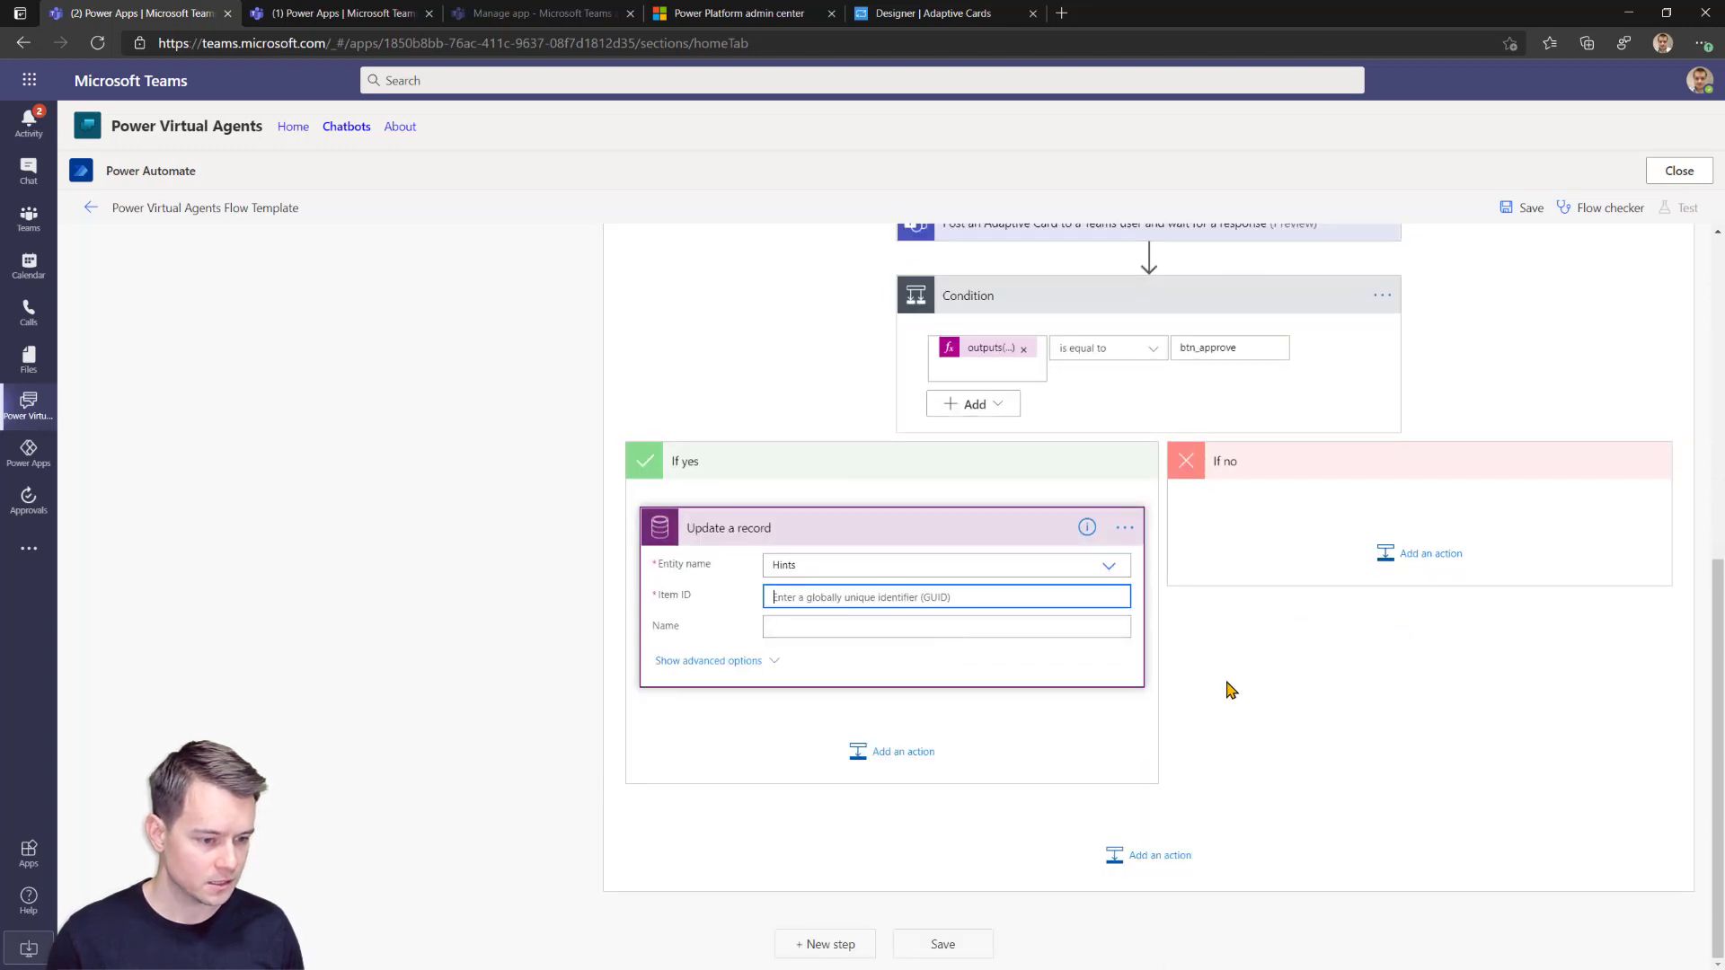
{"action": "left_click", "coordinate": [1292, 722]}
{"action": "type", "text": "hint"}
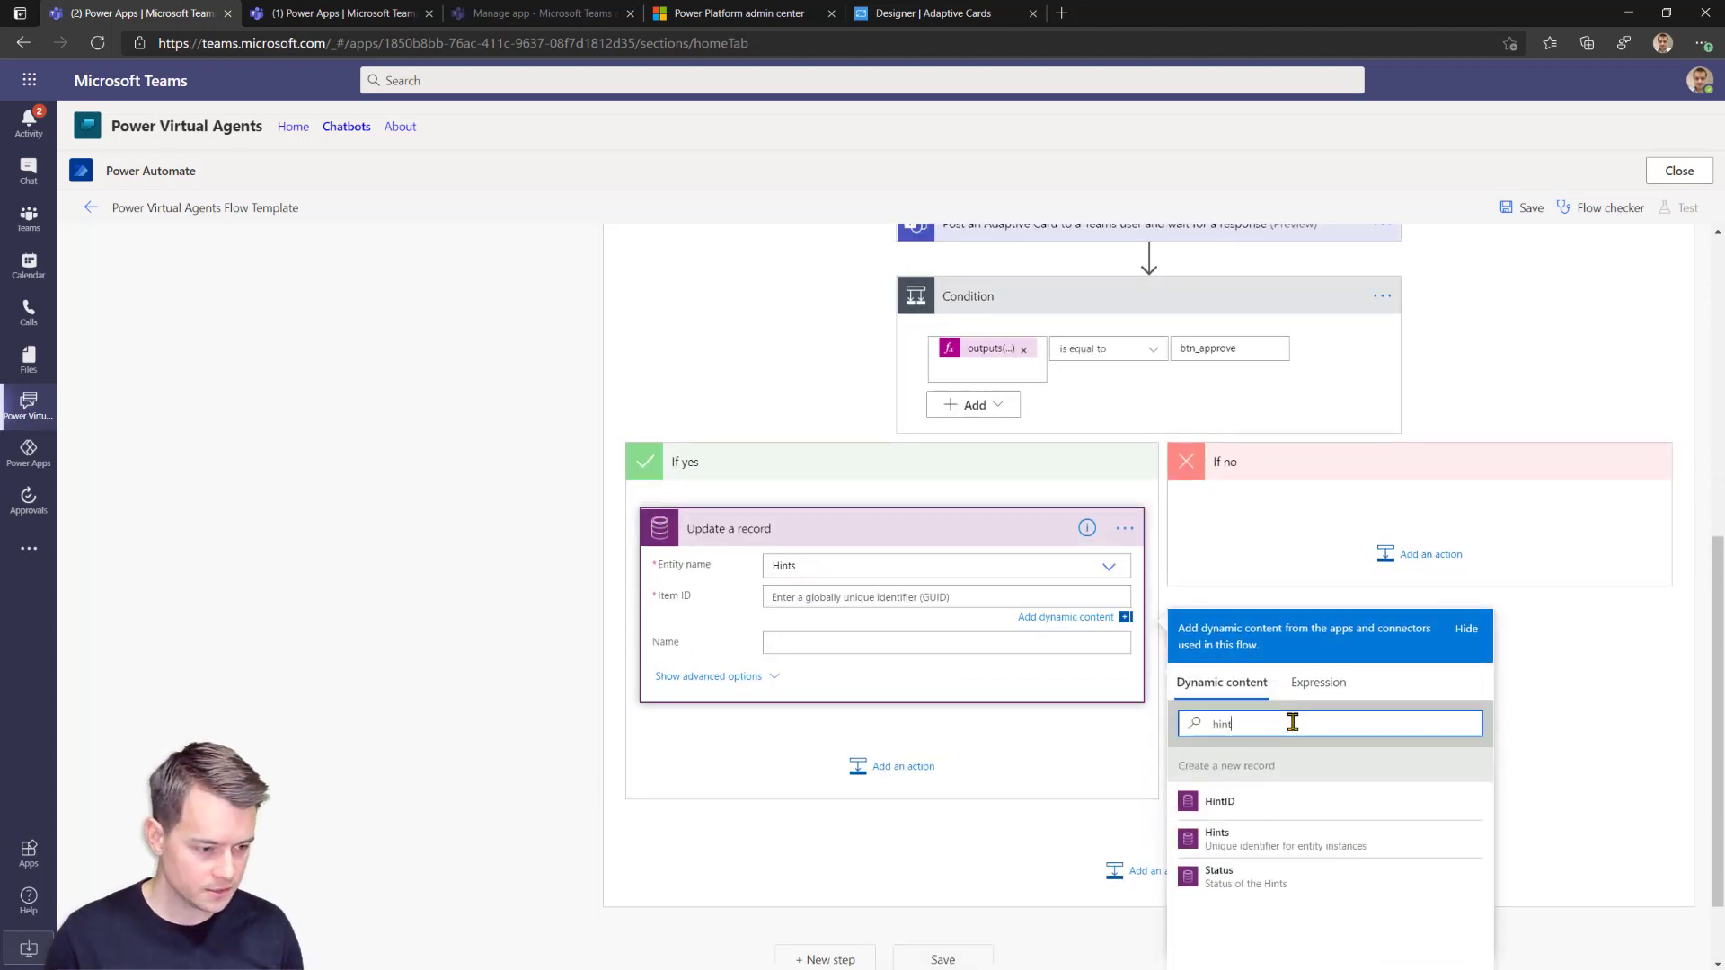
{"action": "left_click", "coordinate": [1262, 852]}
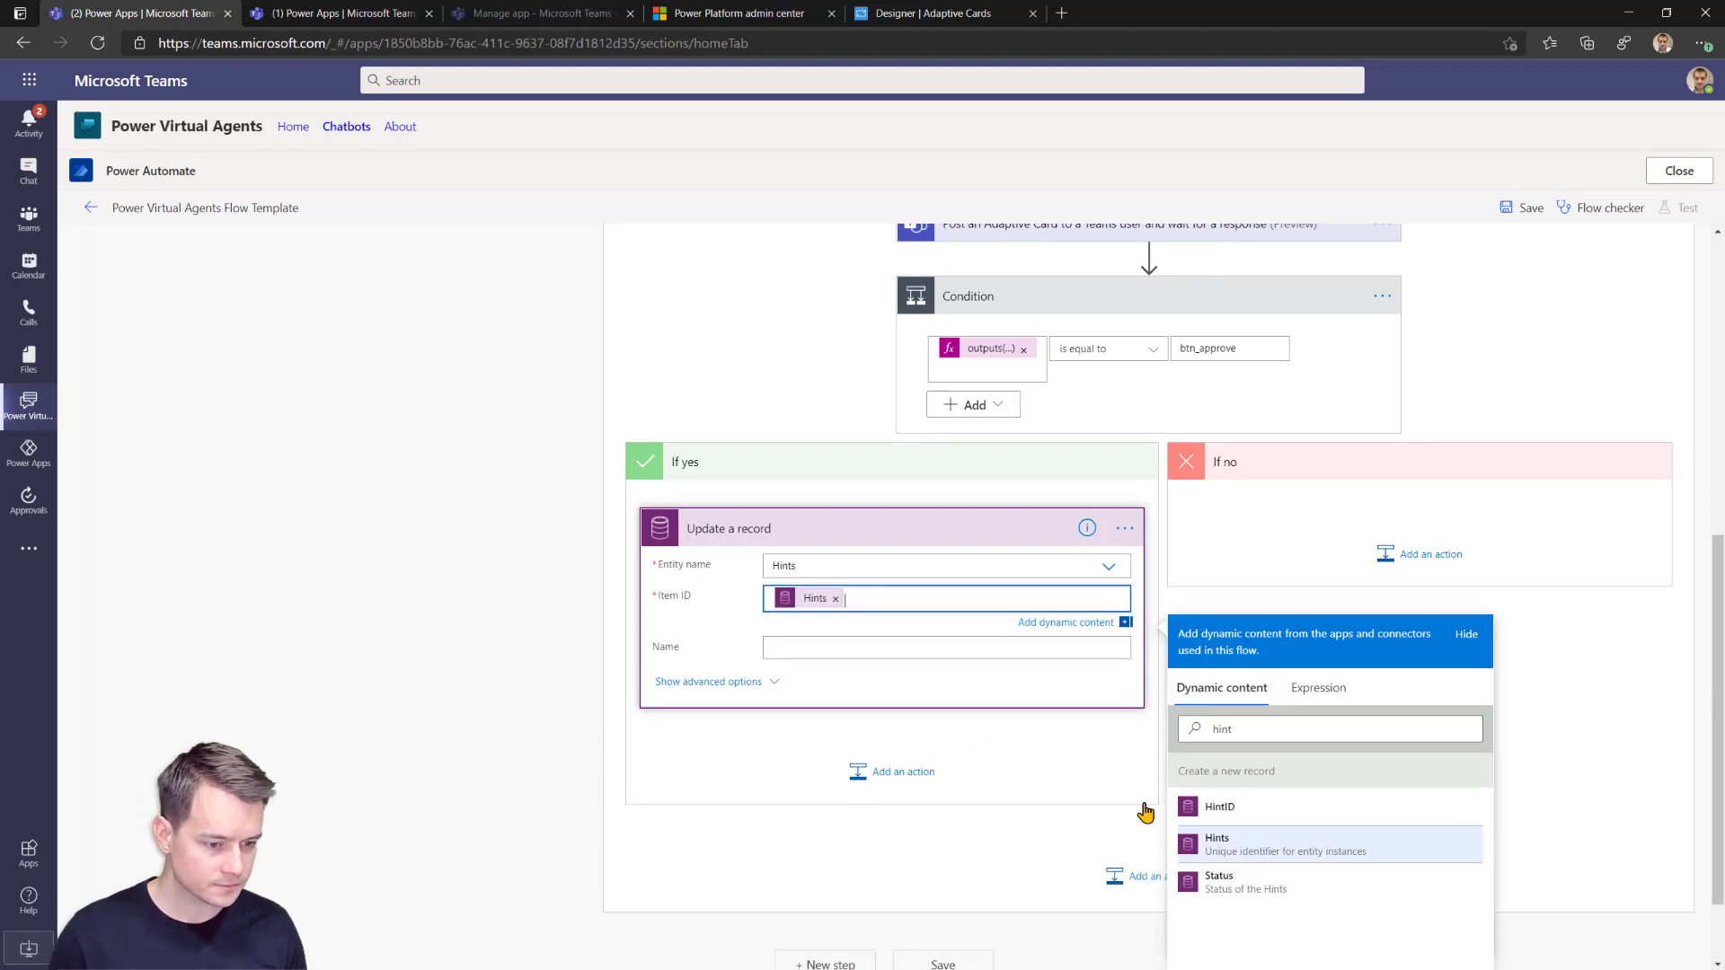
{"action": "left_click", "coordinate": [759, 680]}
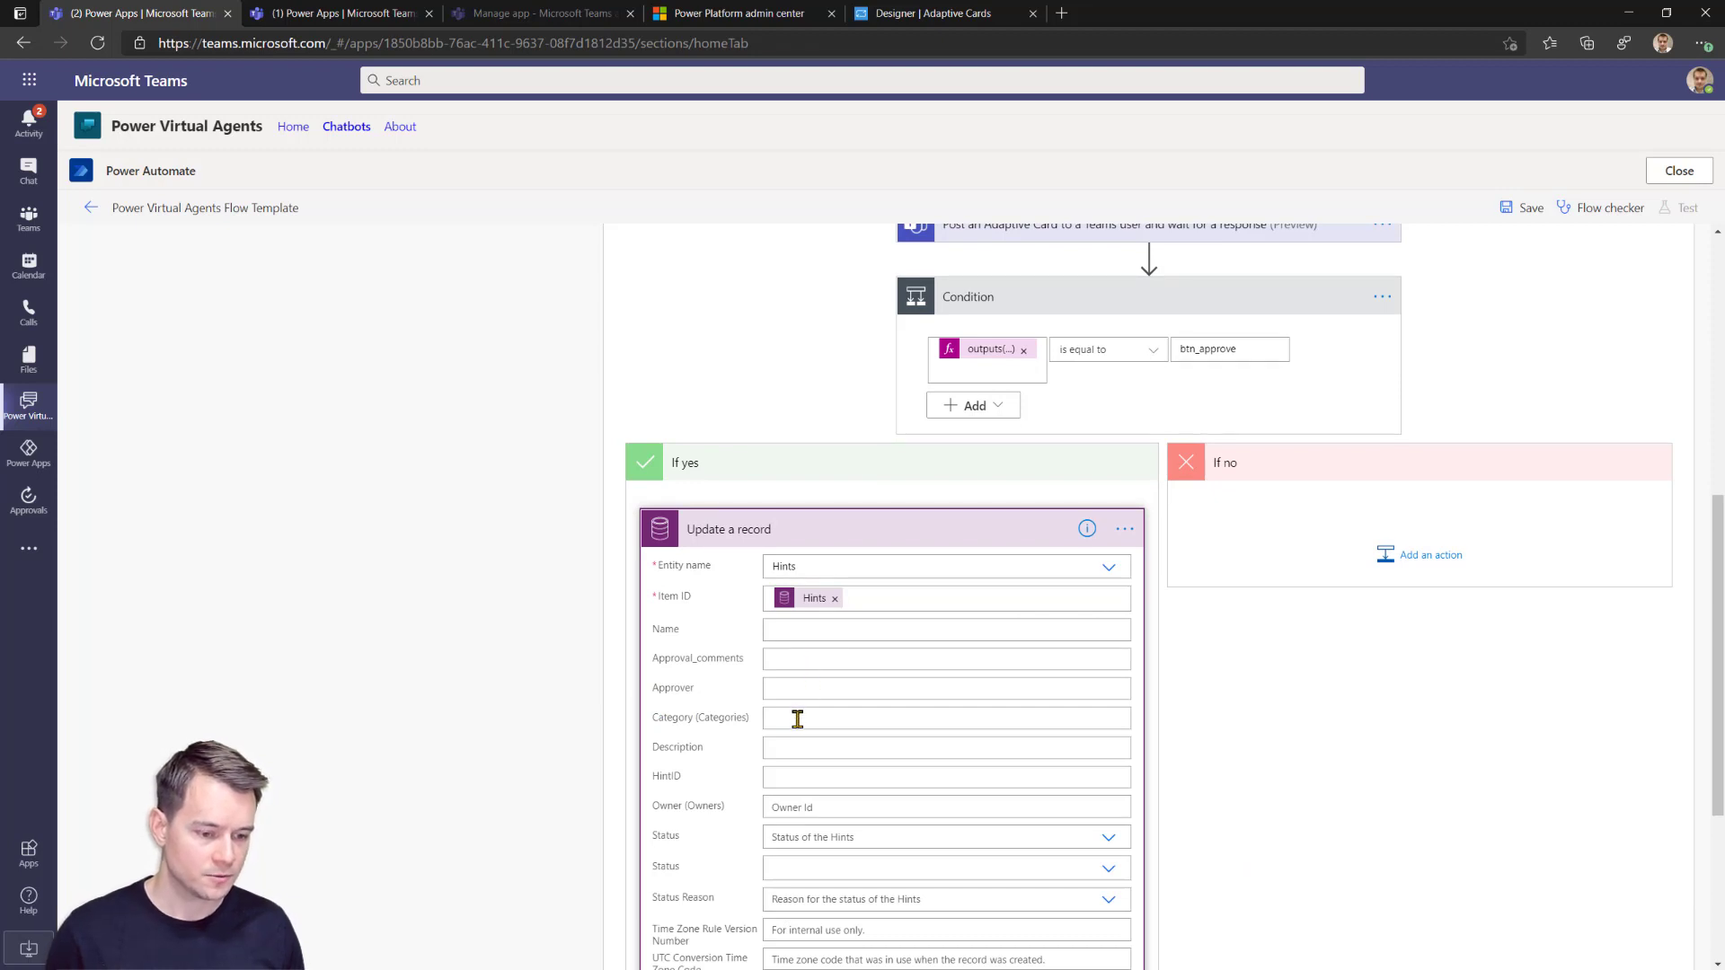
{"action": "left_click", "coordinate": [804, 692]}
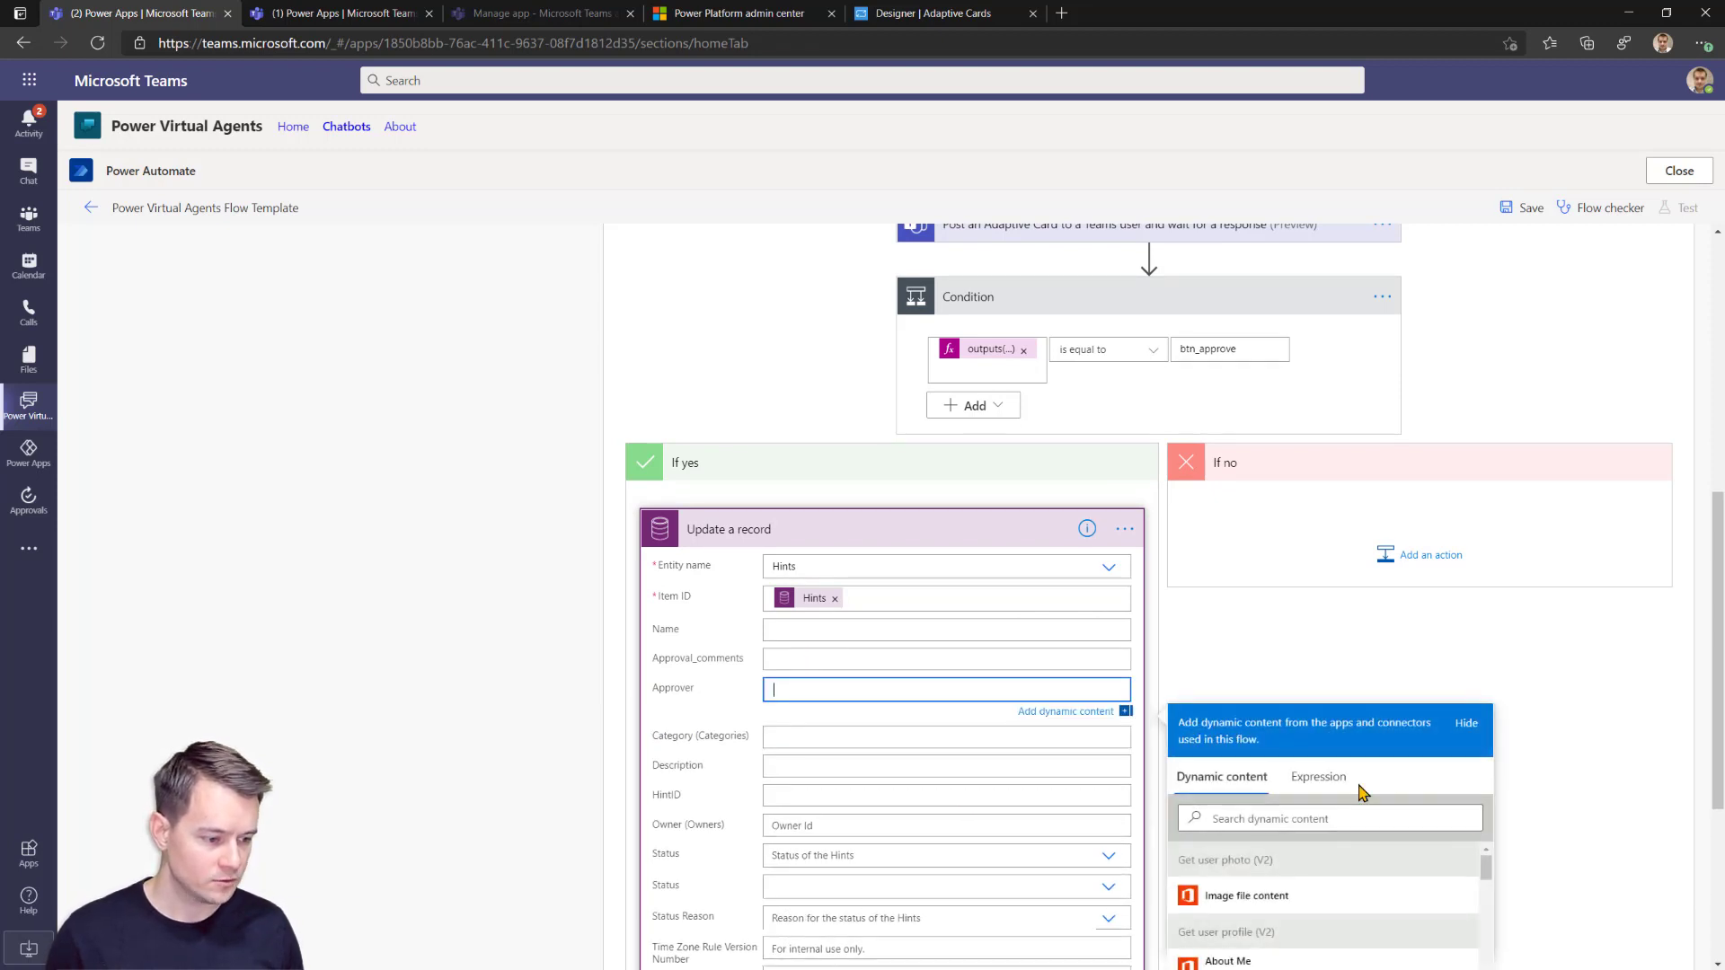
{"action": "left_click", "coordinate": [1329, 780]}
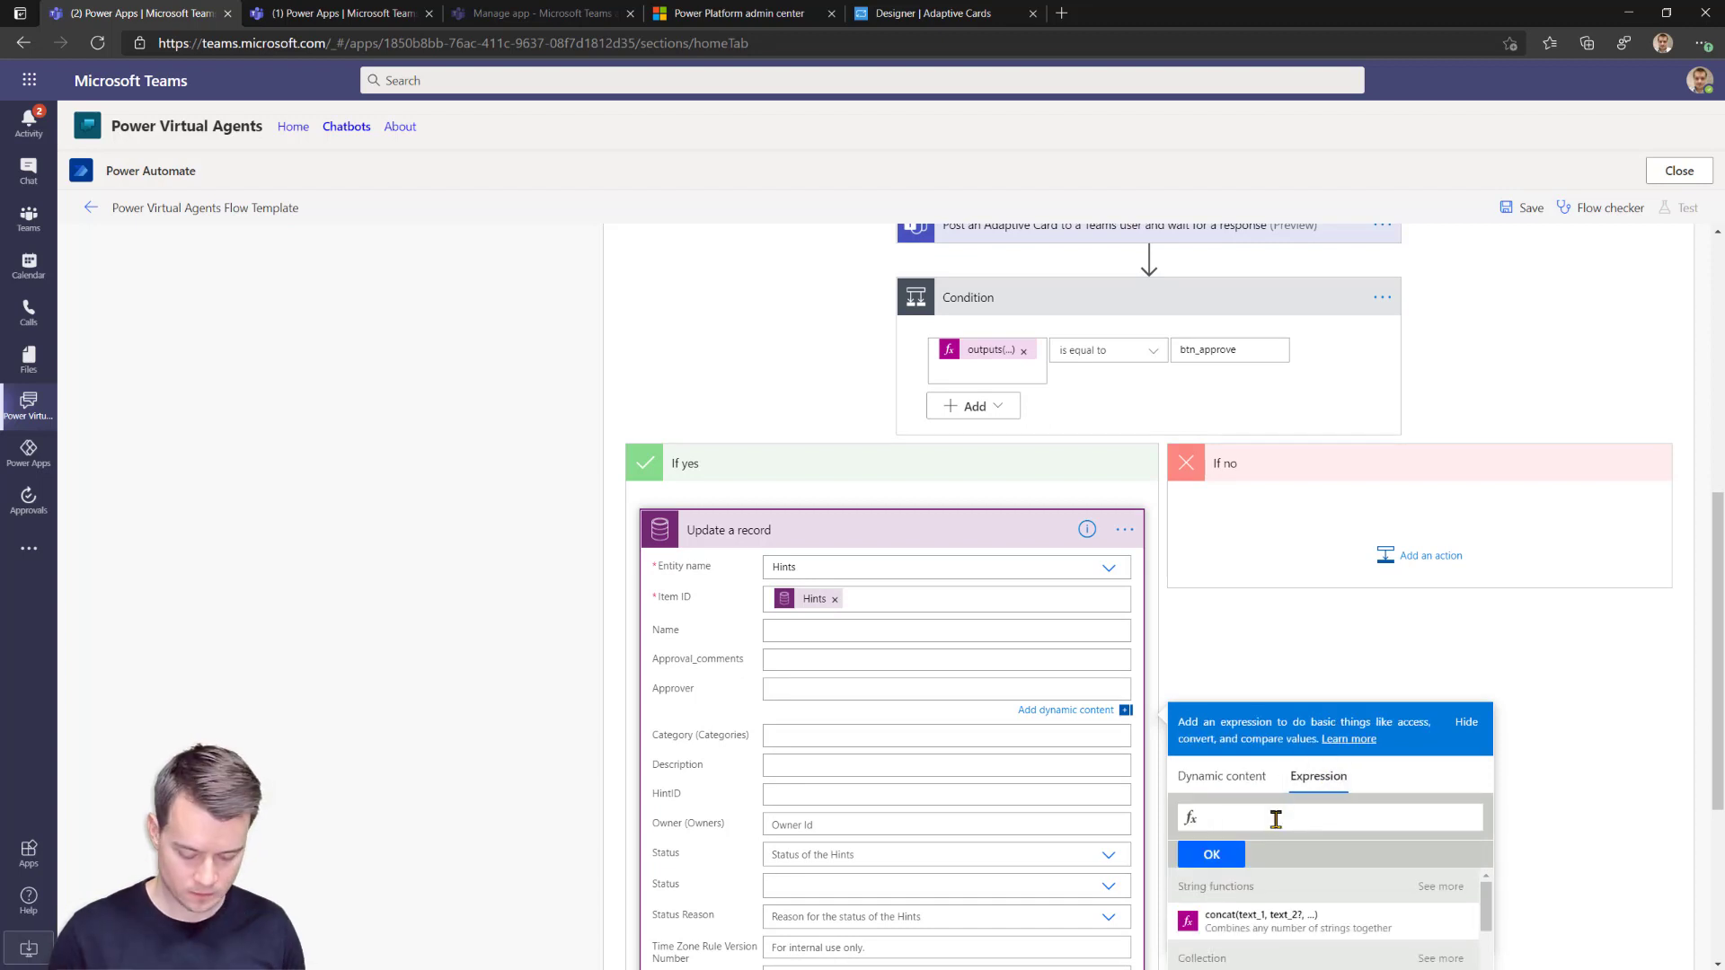
{"action": "type", "text": "approv"}
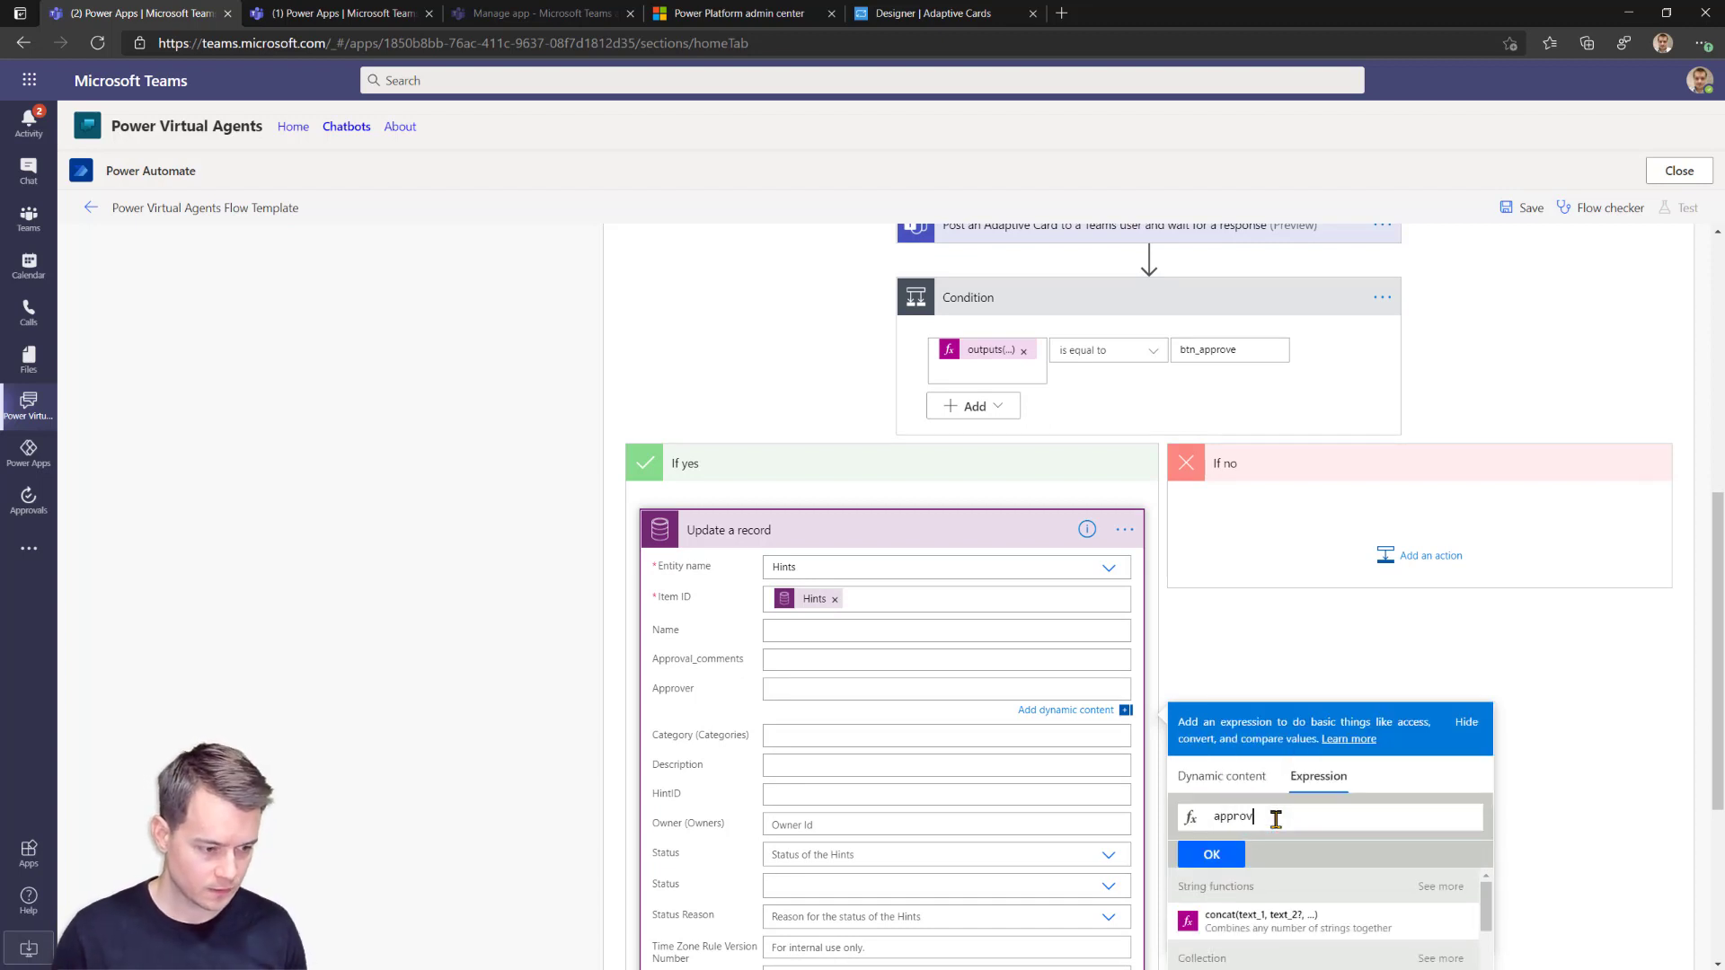
{"action": "left_click", "coordinate": [1222, 780]}
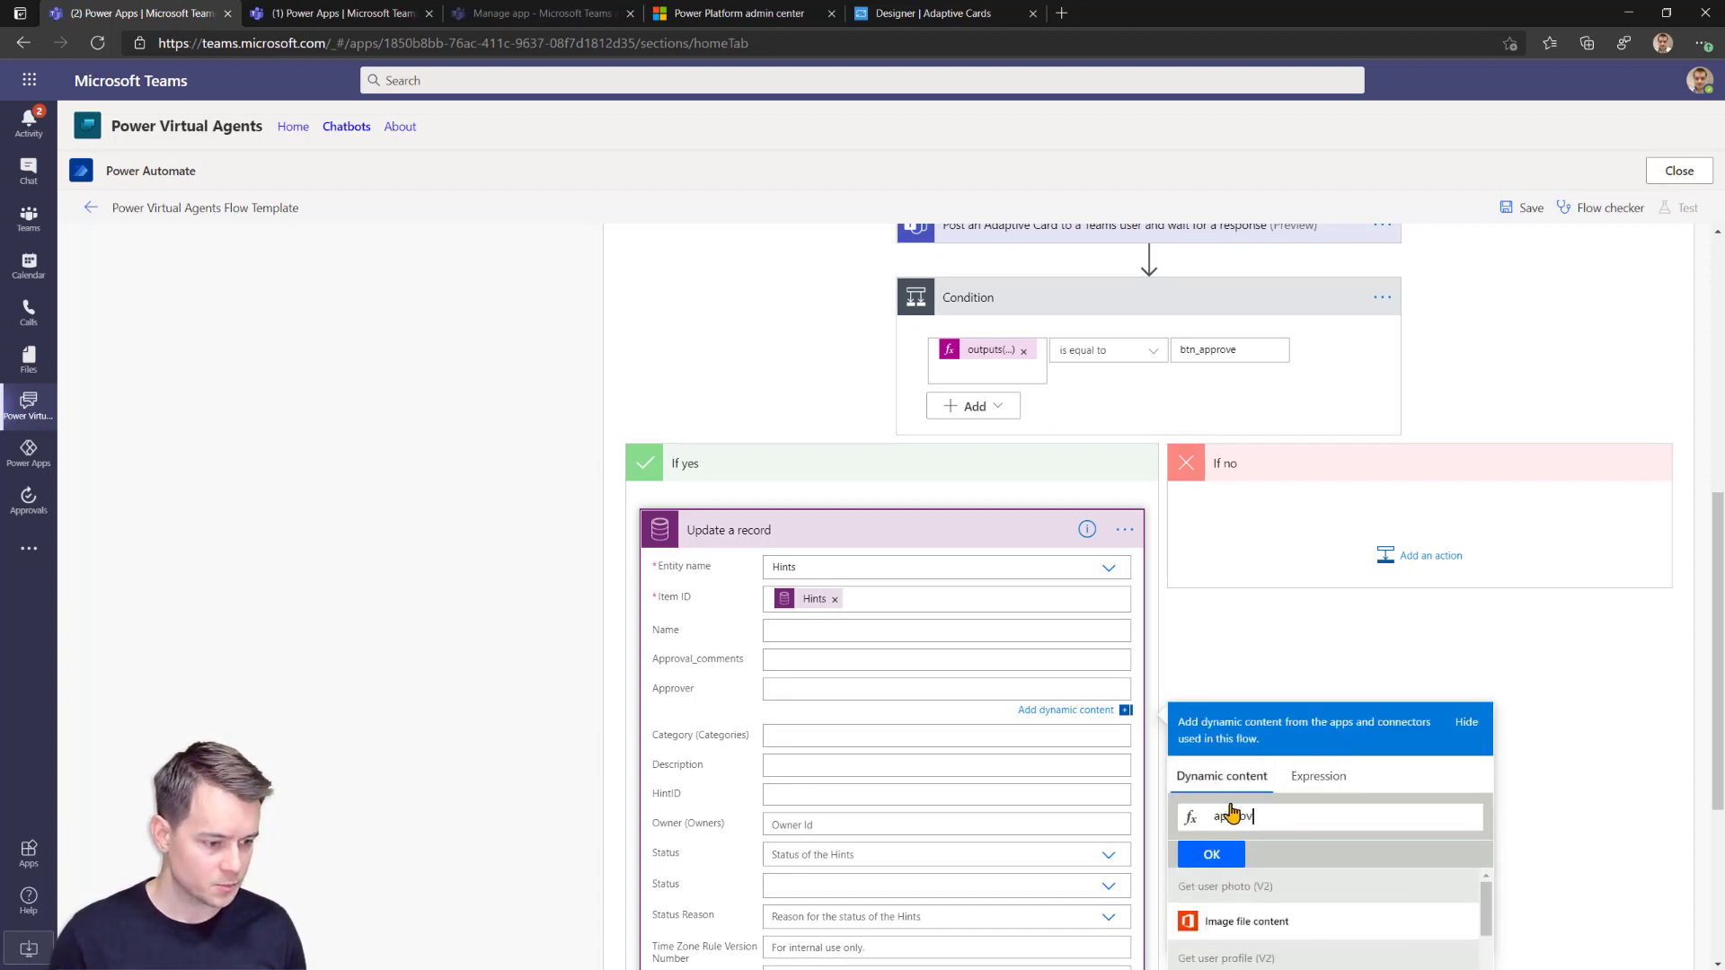
{"action": "double_click", "coordinate": [1252, 814]}
{"action": "left_click", "coordinate": [1252, 814]}
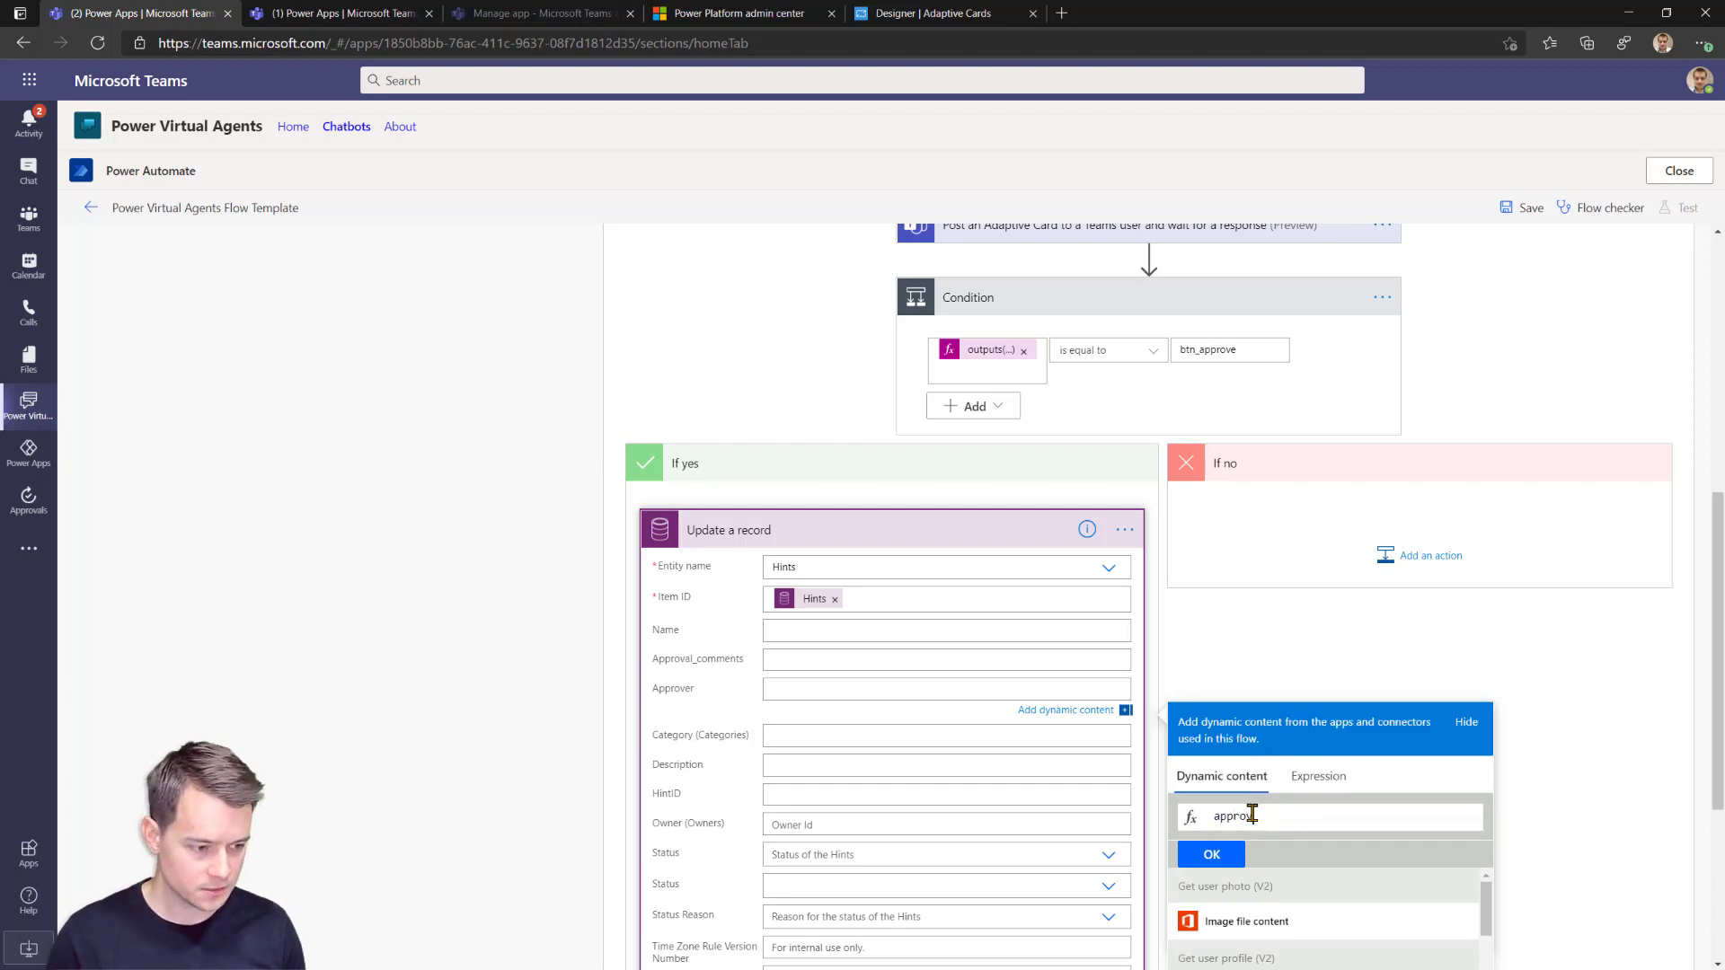
{"action": "scroll", "coordinate": [1667, 750], "scroll_direction": "down", "scroll_amount": 4}
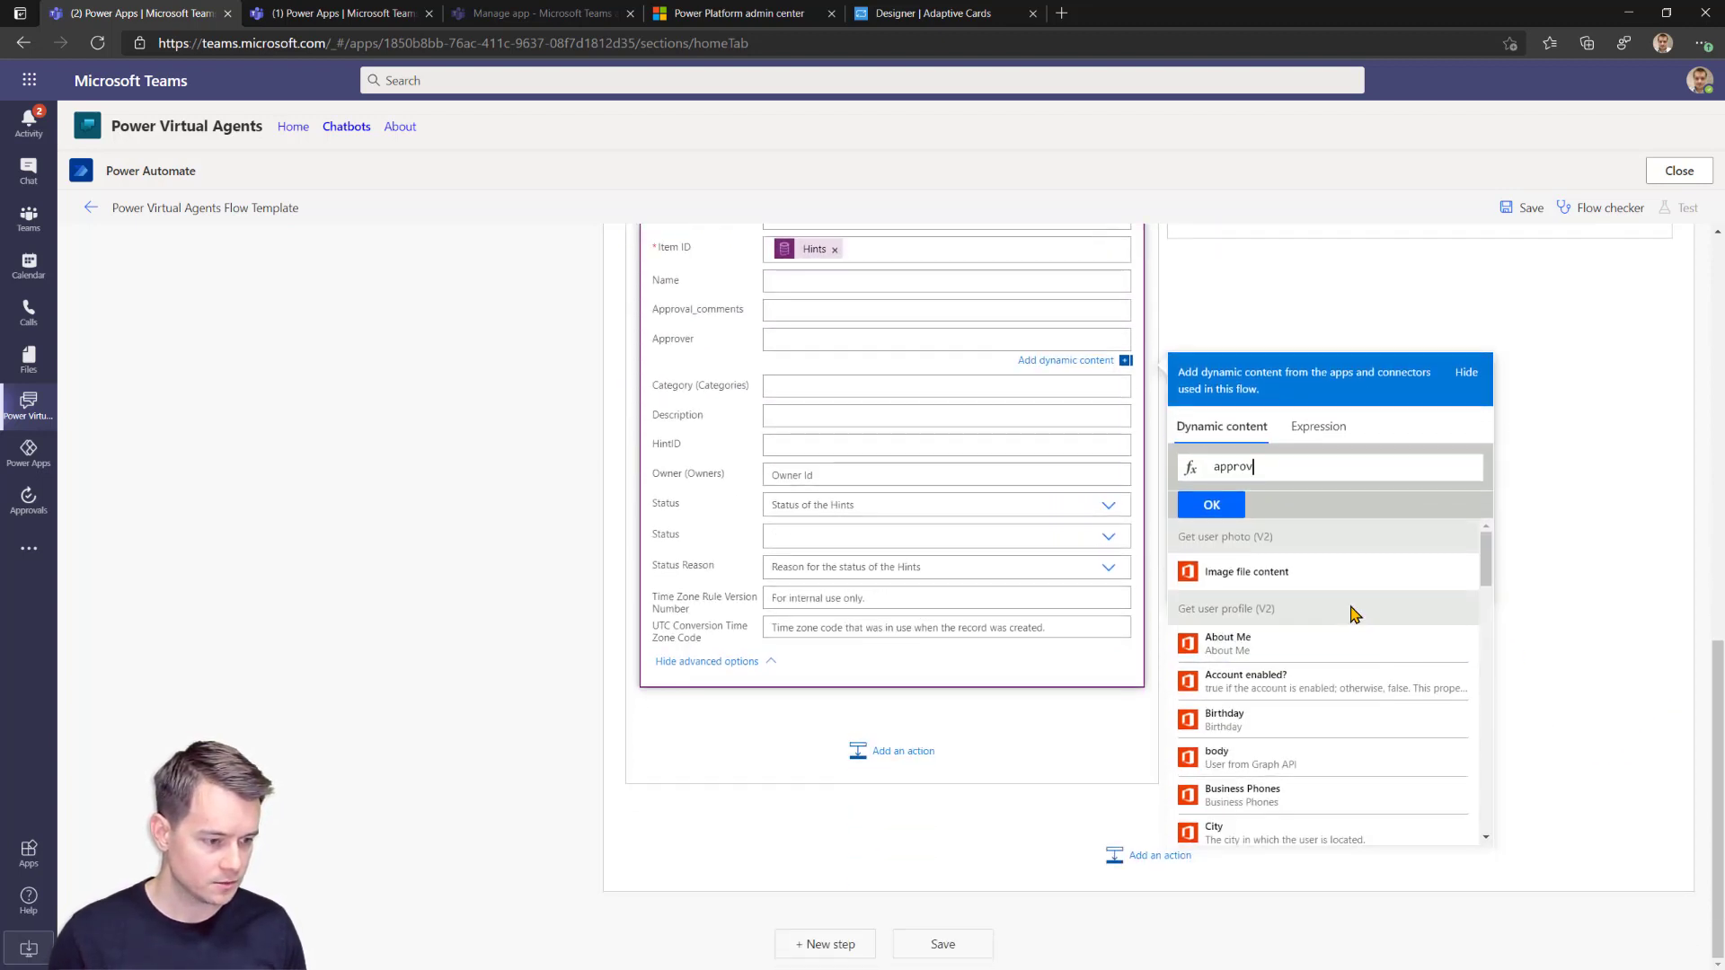
{"action": "scroll", "coordinate": [1307, 629], "scroll_direction": "down", "scroll_amount": 7}
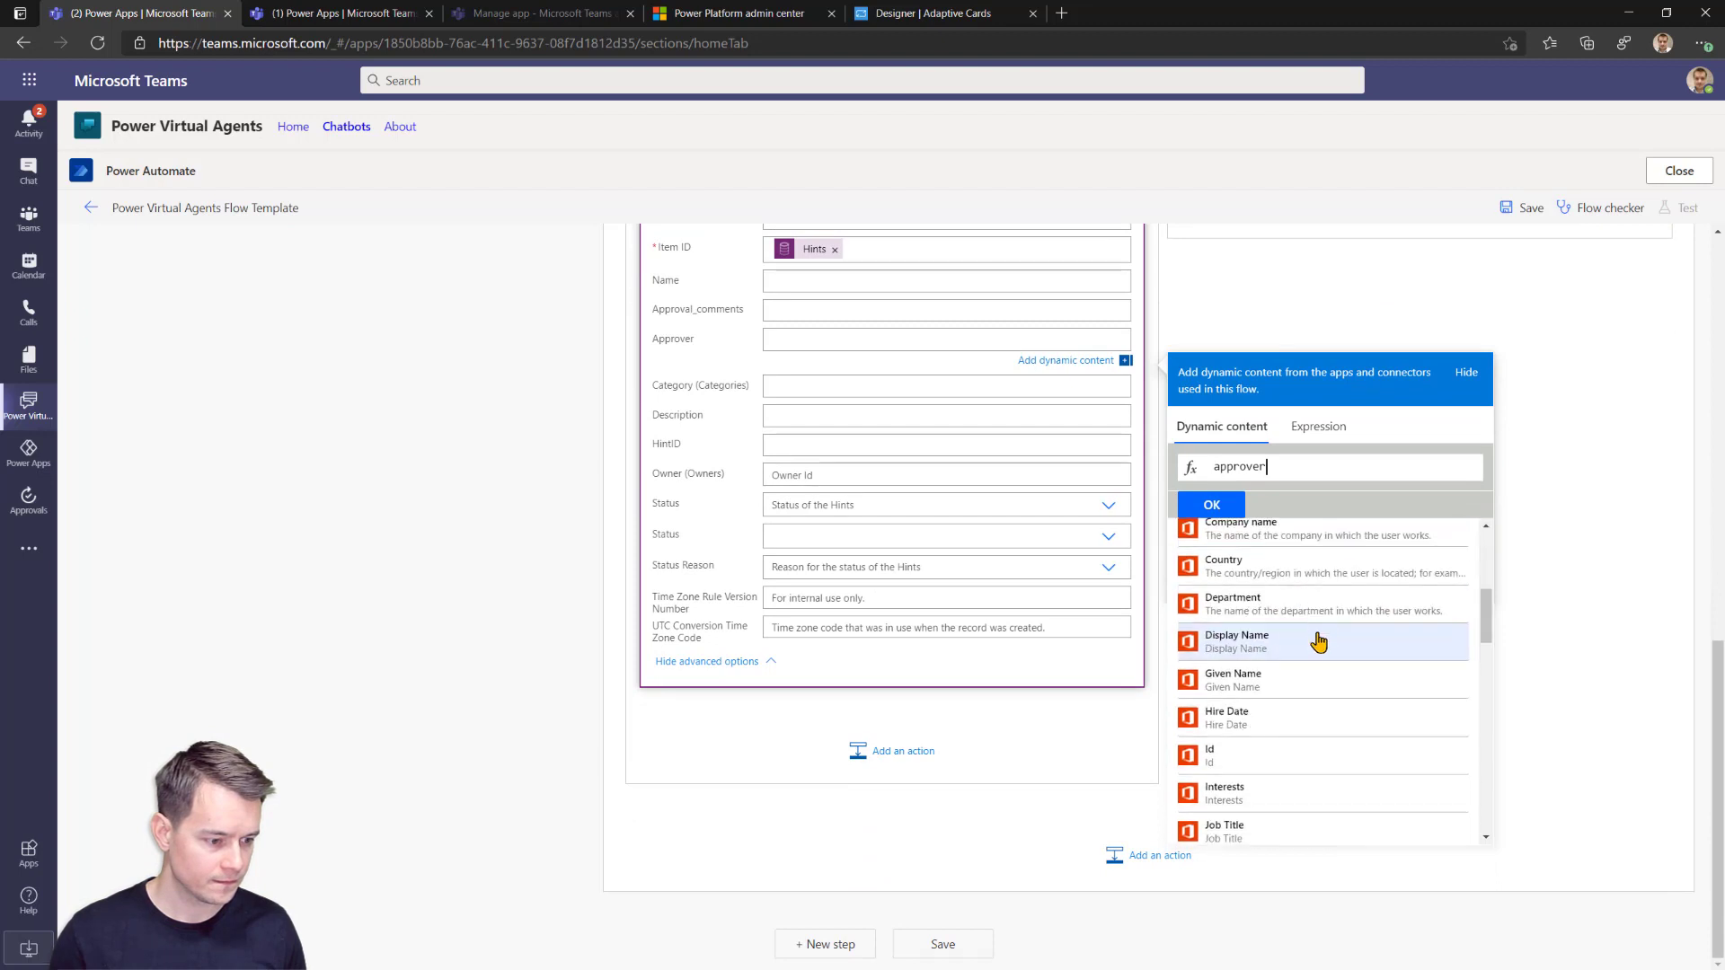
{"action": "key", "text": "Escape"}
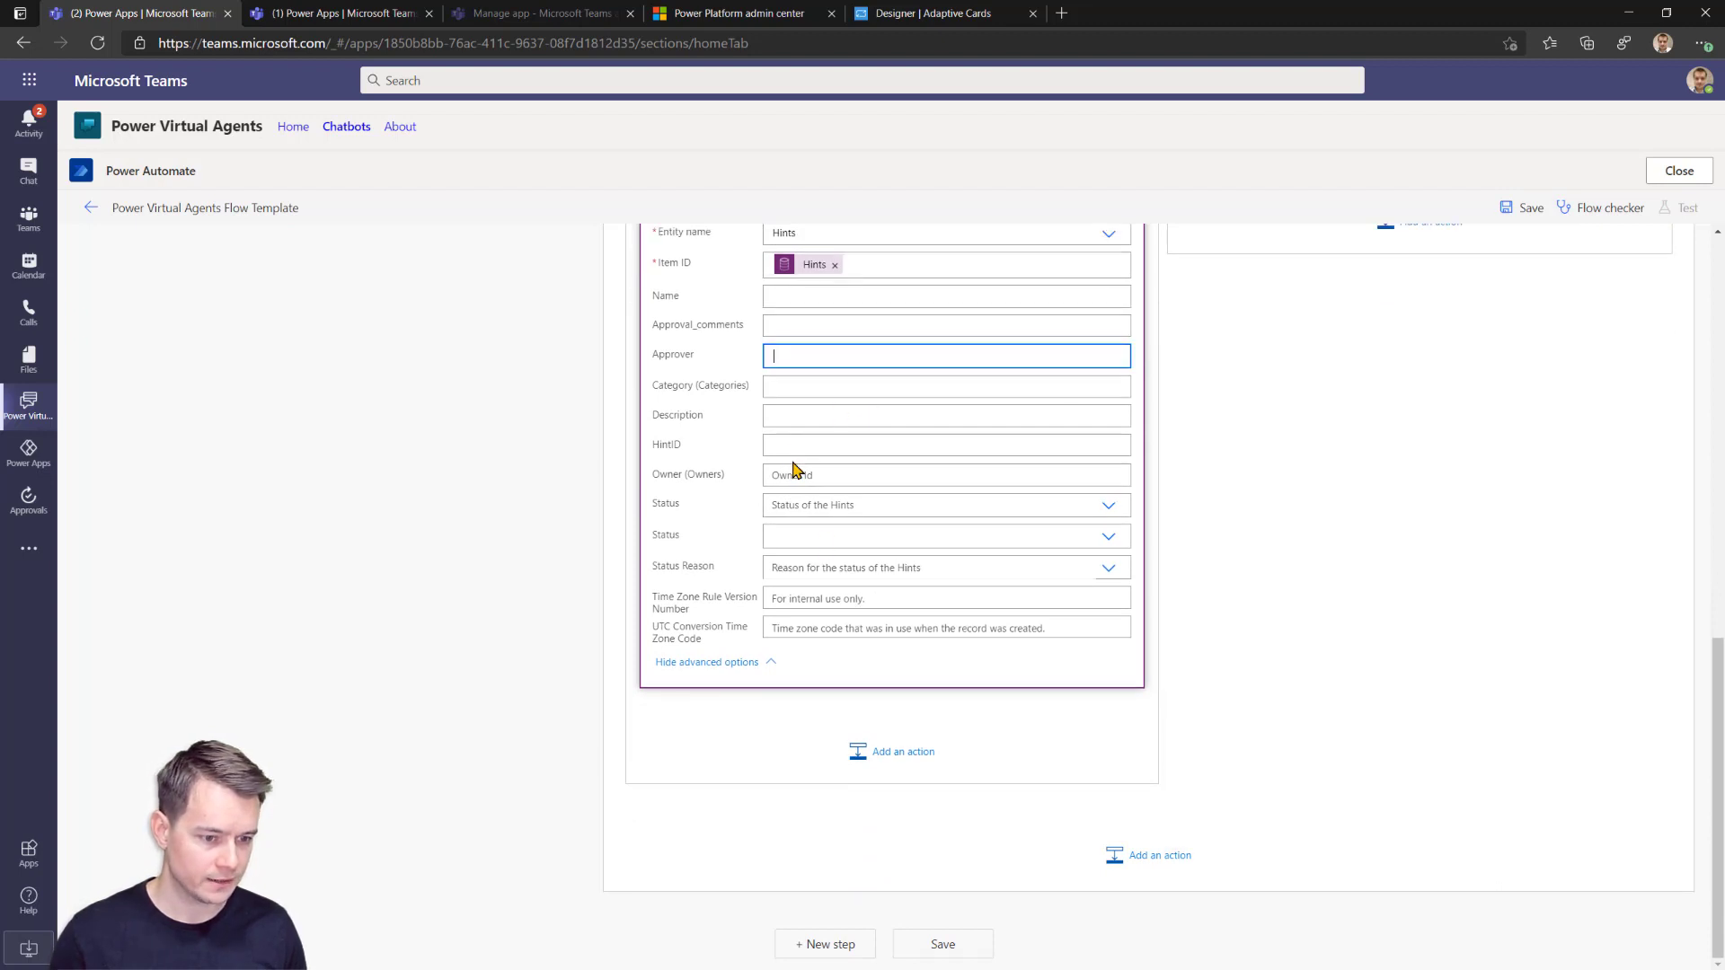
Set the Approver field of the If yes update action to the Approver value from List records.
{"action": "scroll", "coordinate": [799, 494], "scroll_direction": "up", "scroll_amount": 3}
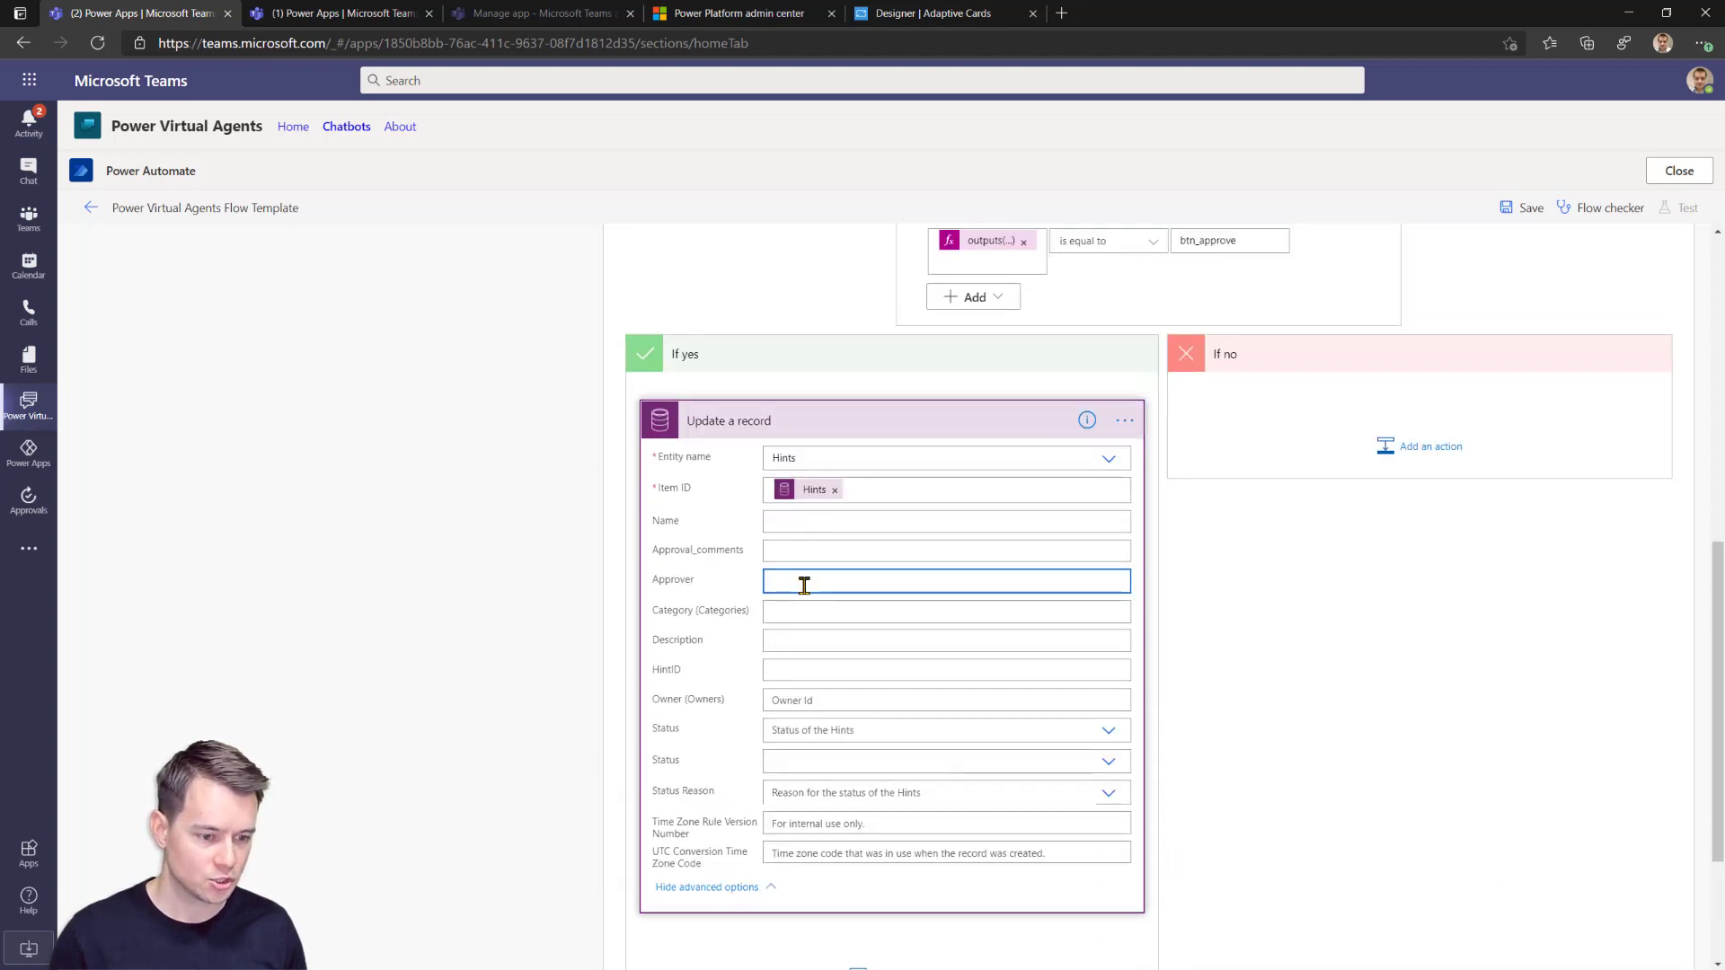
{"action": "left_click", "coordinate": [876, 562]}
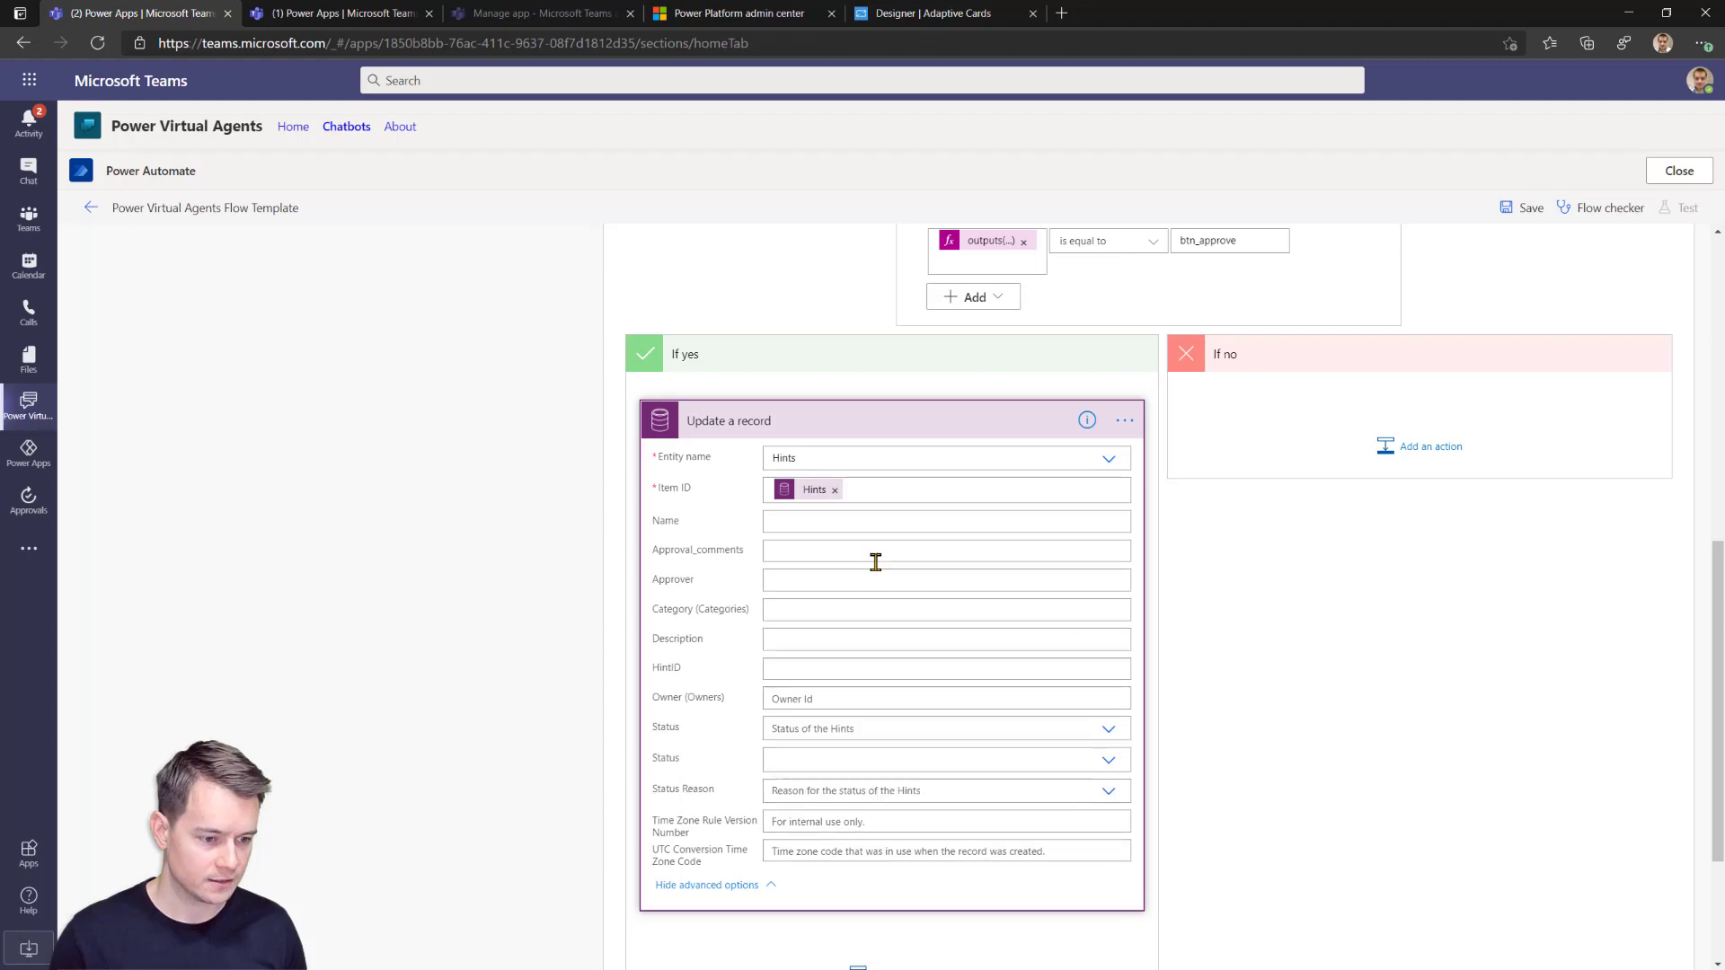
{"action": "left_click", "coordinate": [800, 579]}
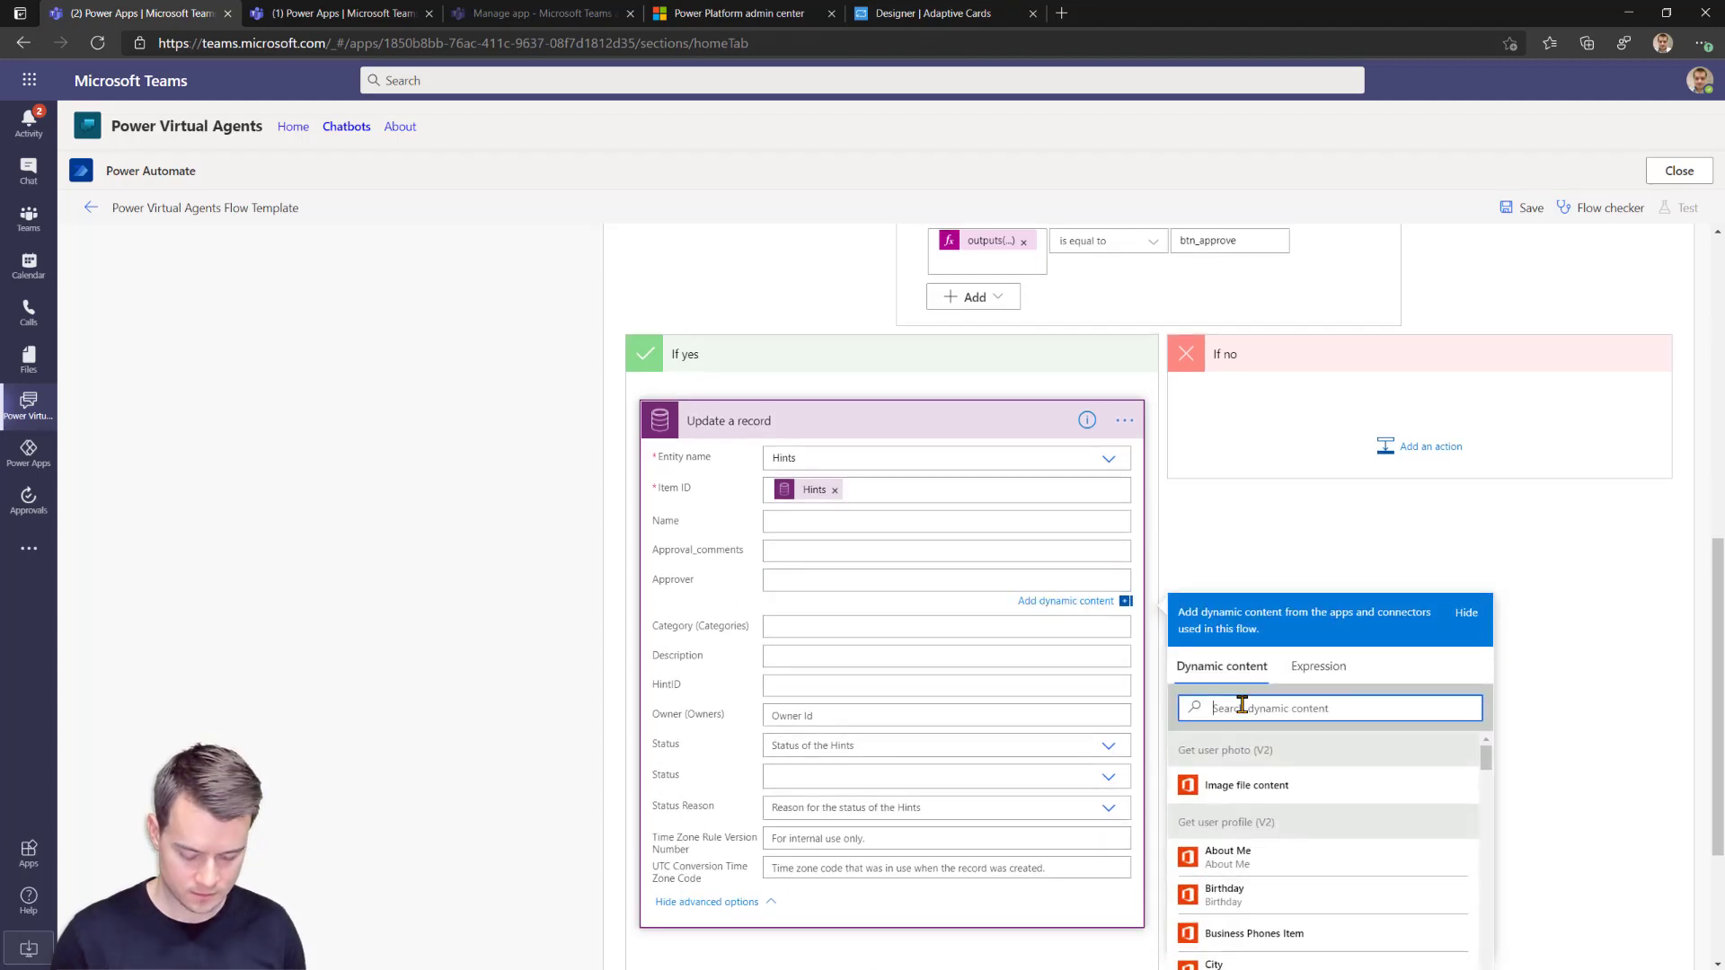
{"action": "type", "text": "approv"}
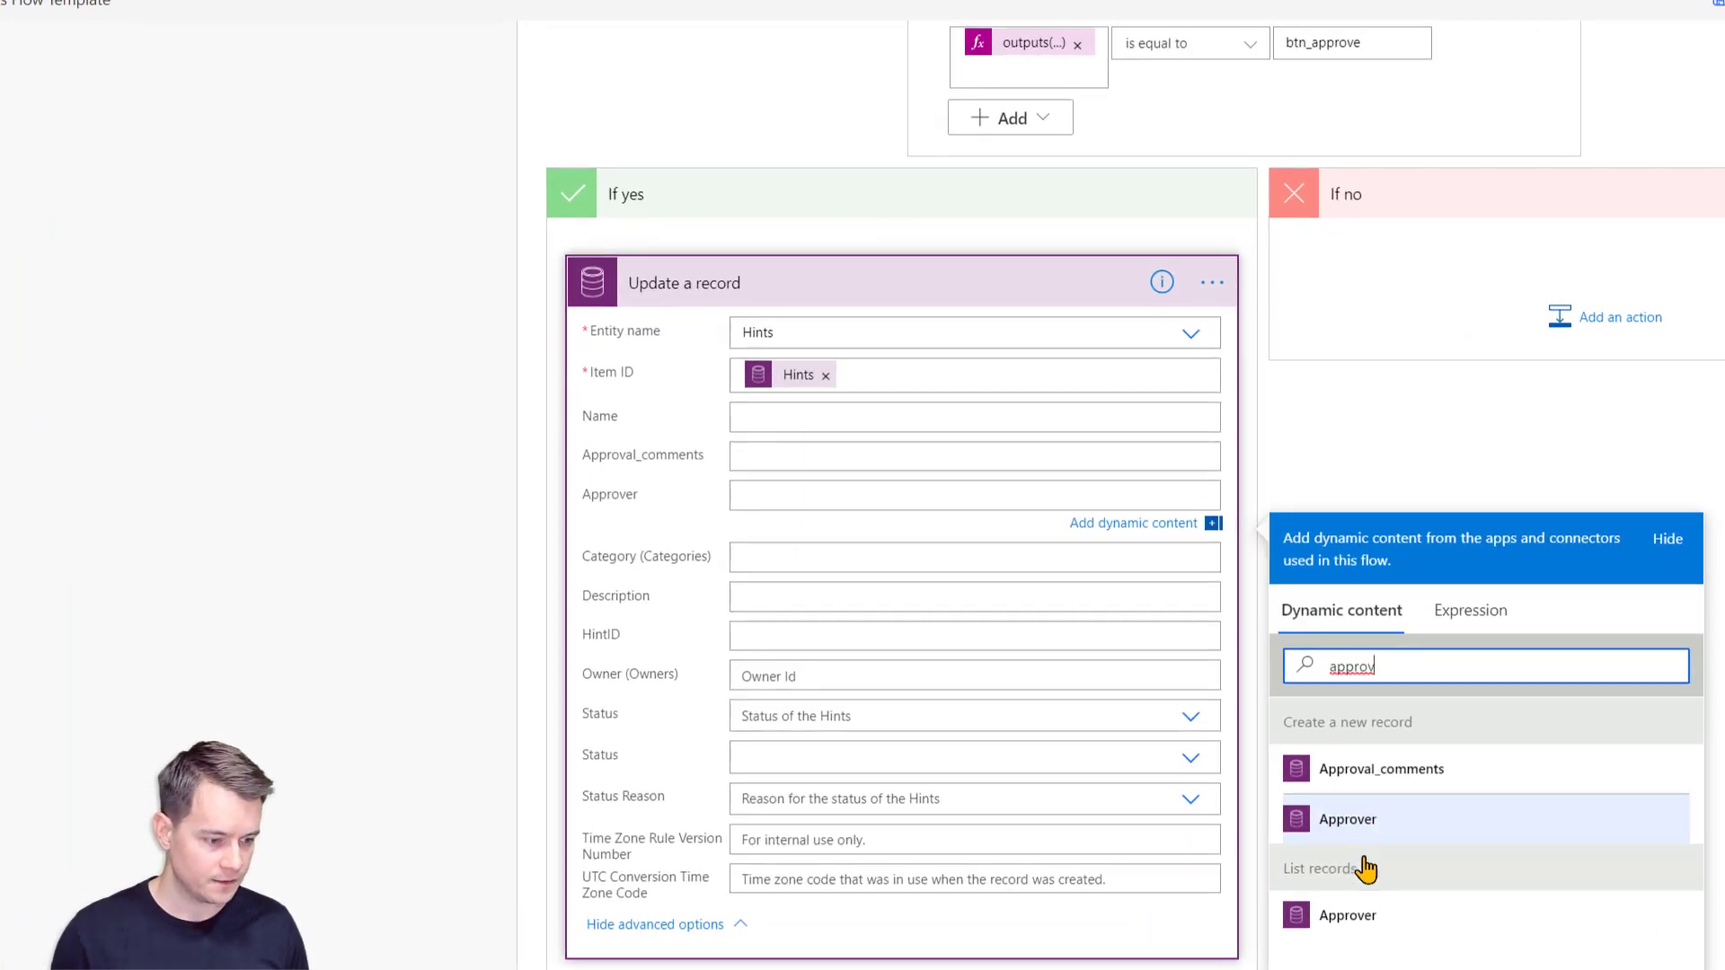
{"action": "left_click", "coordinate": [1364, 928]}
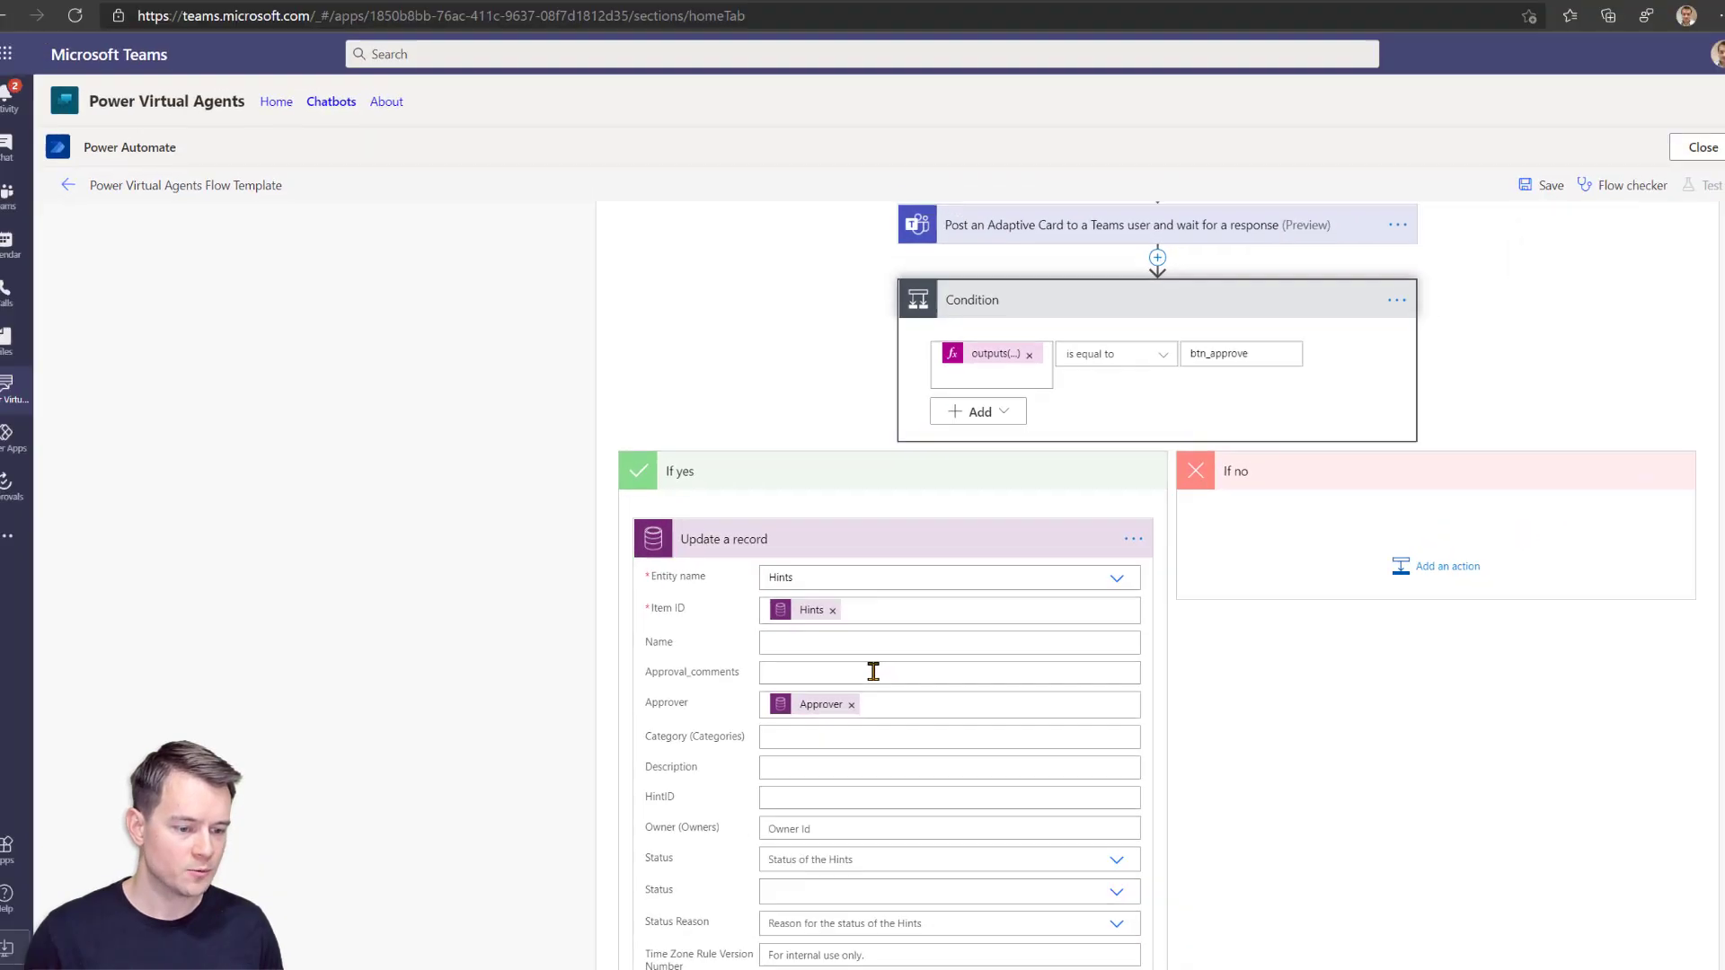
Start an Approval_comments expression from the copied adaptive card submitActionId expression and insert data/ after body/ in its path.
{"action": "left_click", "coordinate": [876, 564]}
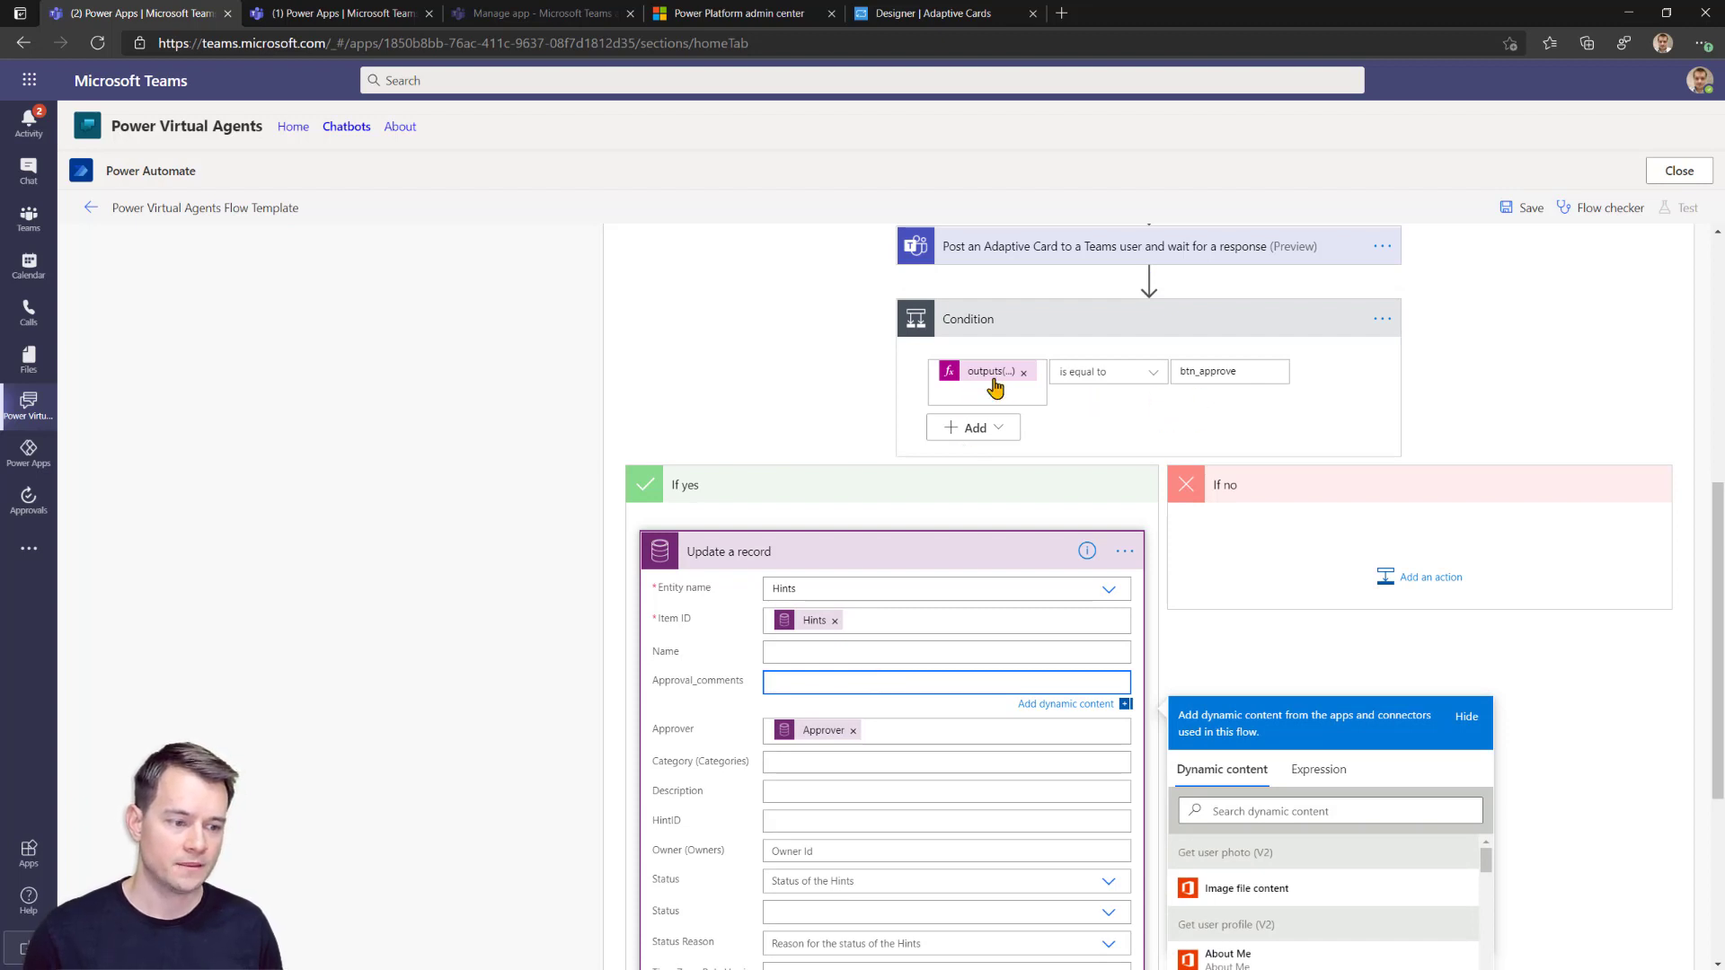
{"action": "left_click", "coordinate": [1307, 773]}
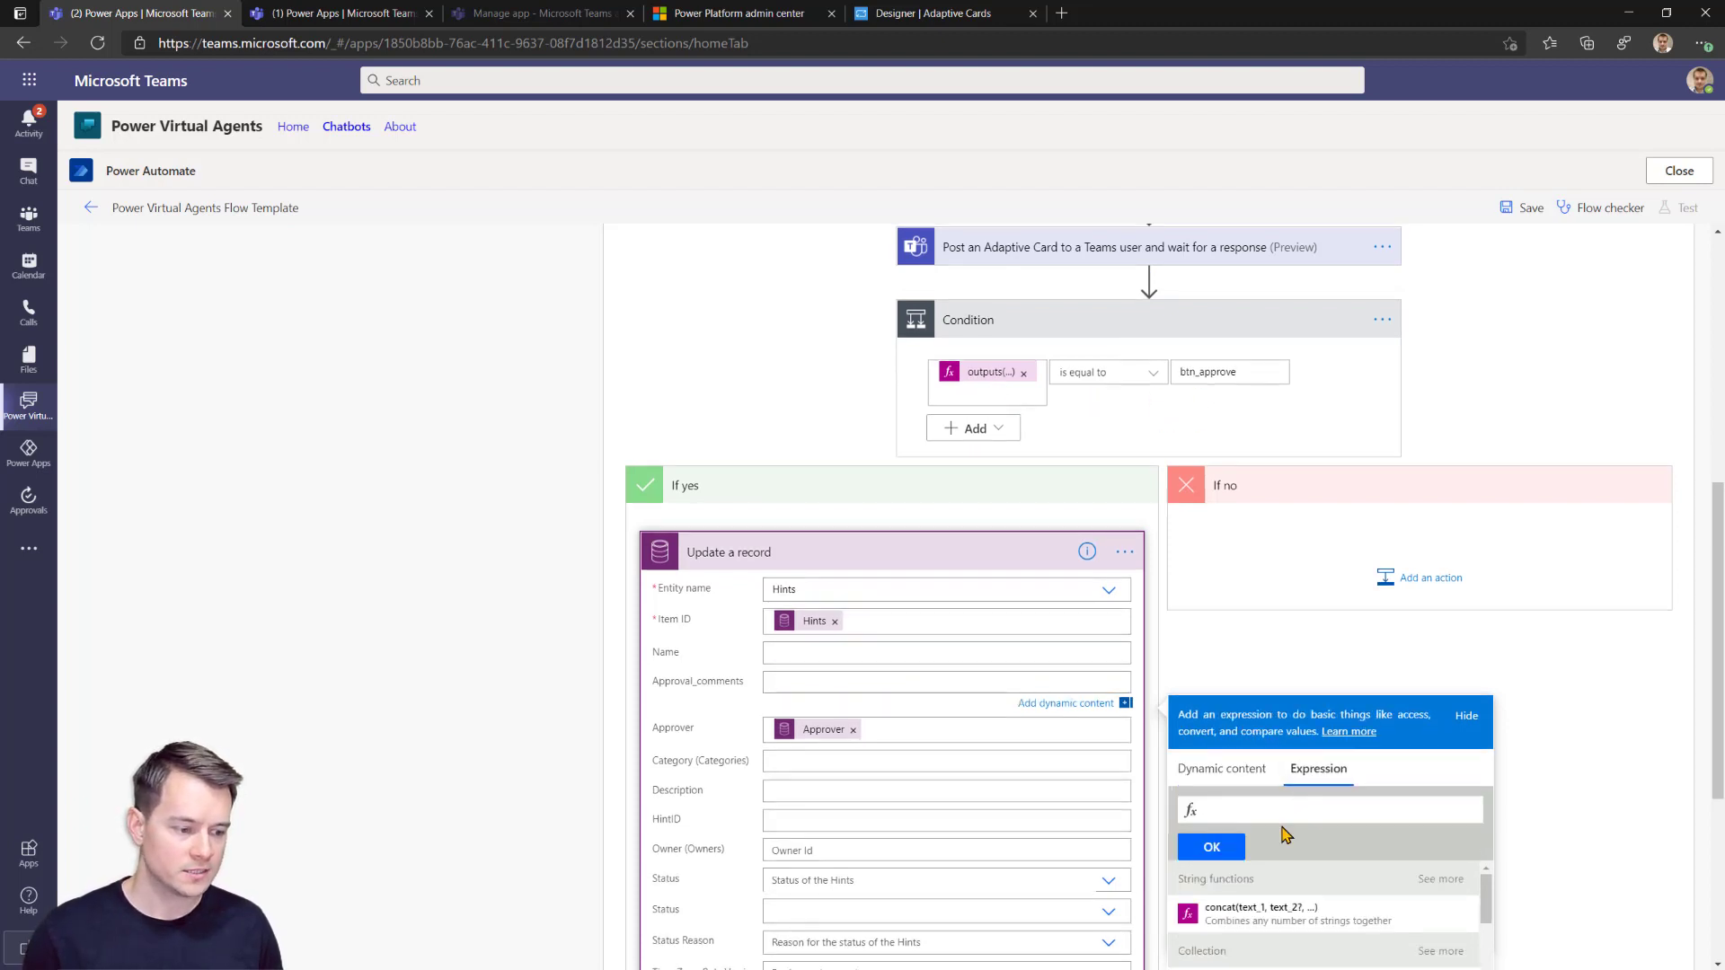
{"action": "key", "text": "ctrl+v"}
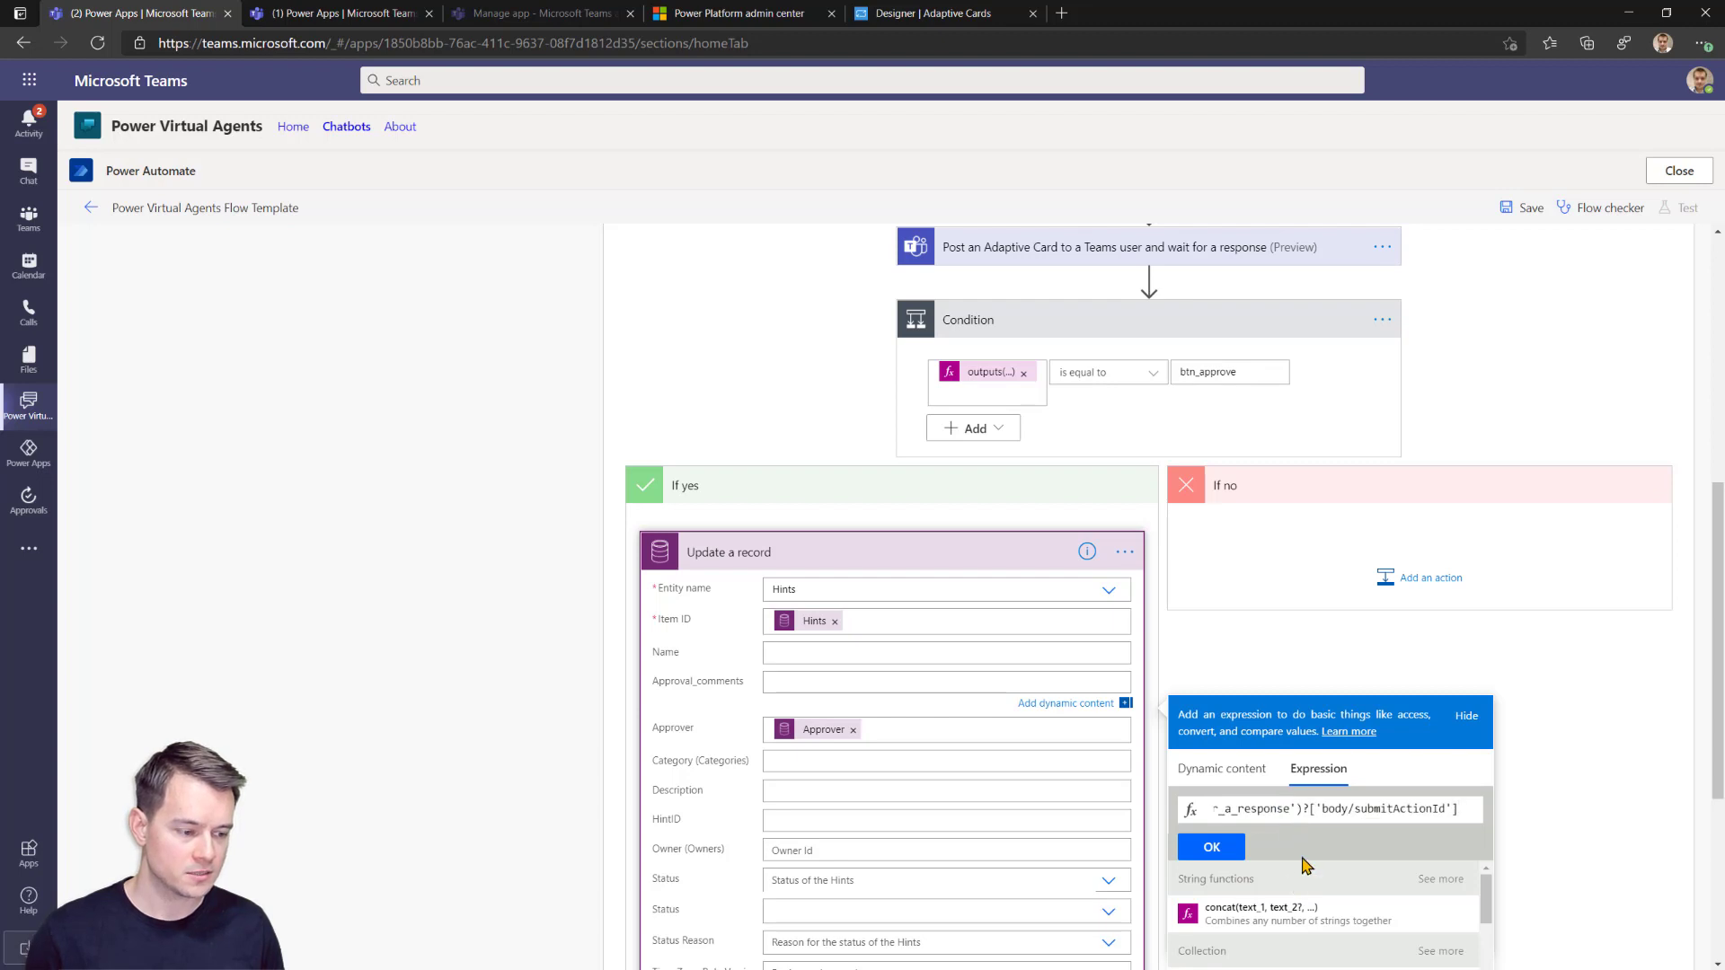
{"action": "left_click", "coordinate": [1357, 811]}
{"action": "type", "text": "data/"}
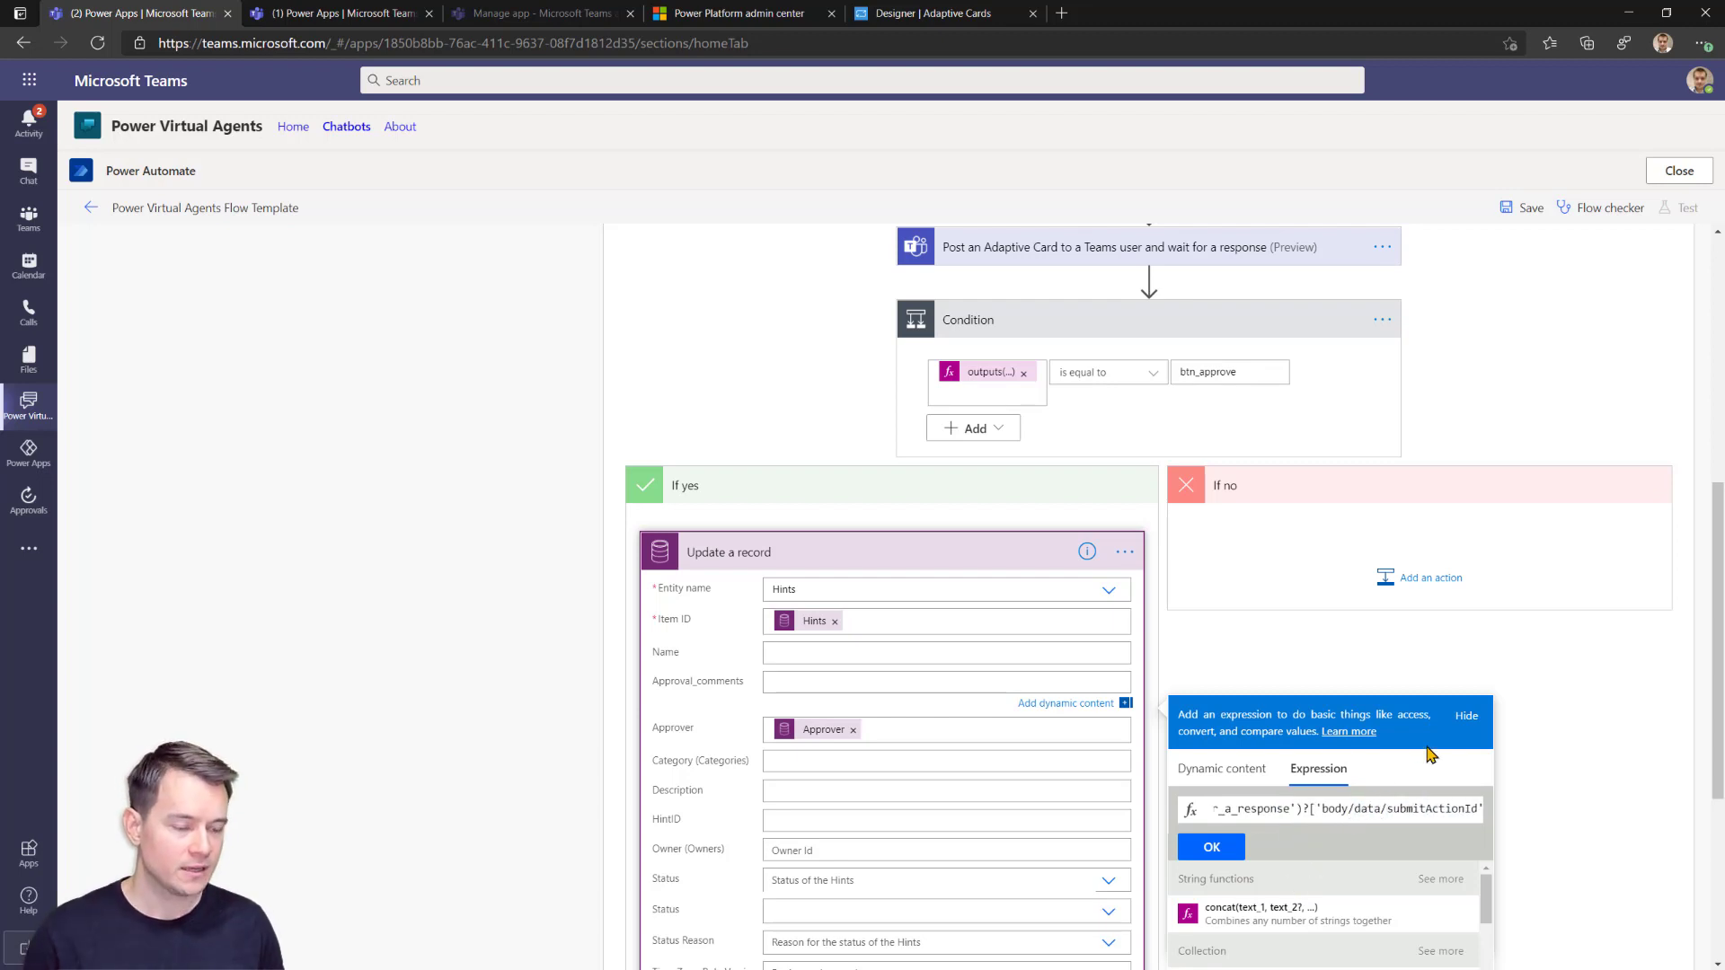
Copy the comment input's Id approve_comment from the Adaptive Cards Designer and use it to replace submitActionId in the Approval_comments expression.
{"action": "left_click", "coordinate": [944, 27]}
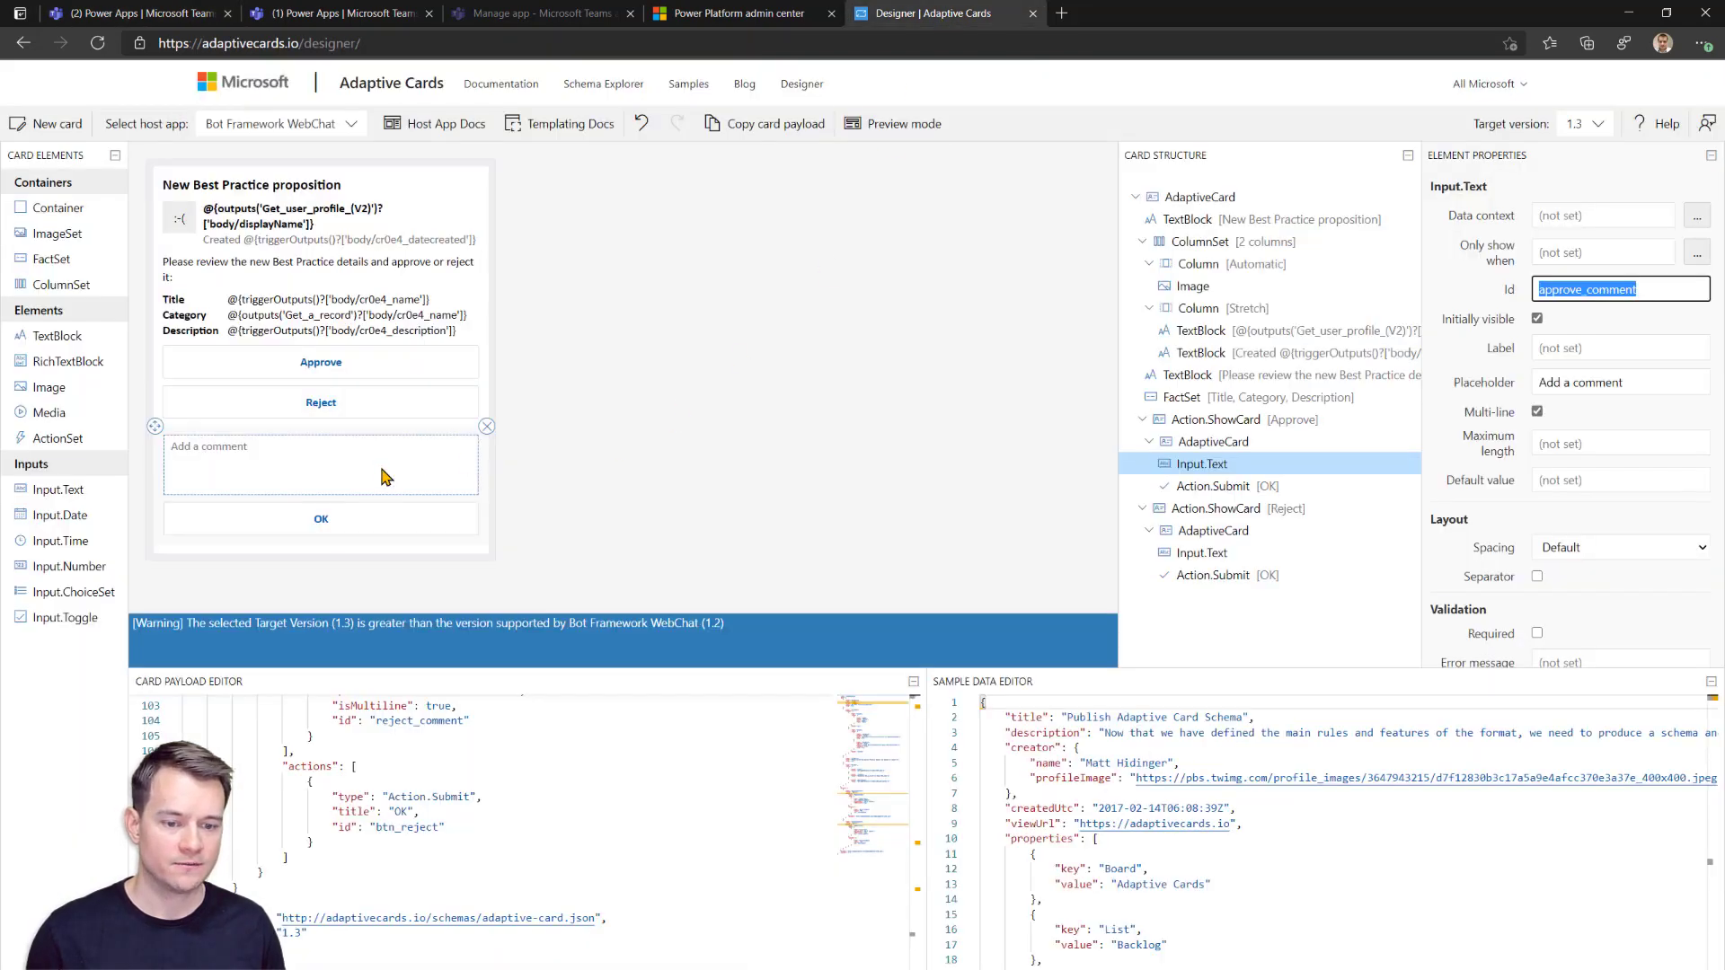
{"action": "double_click", "coordinate": [1565, 291]}
{"action": "key", "text": "ctrl+c"}
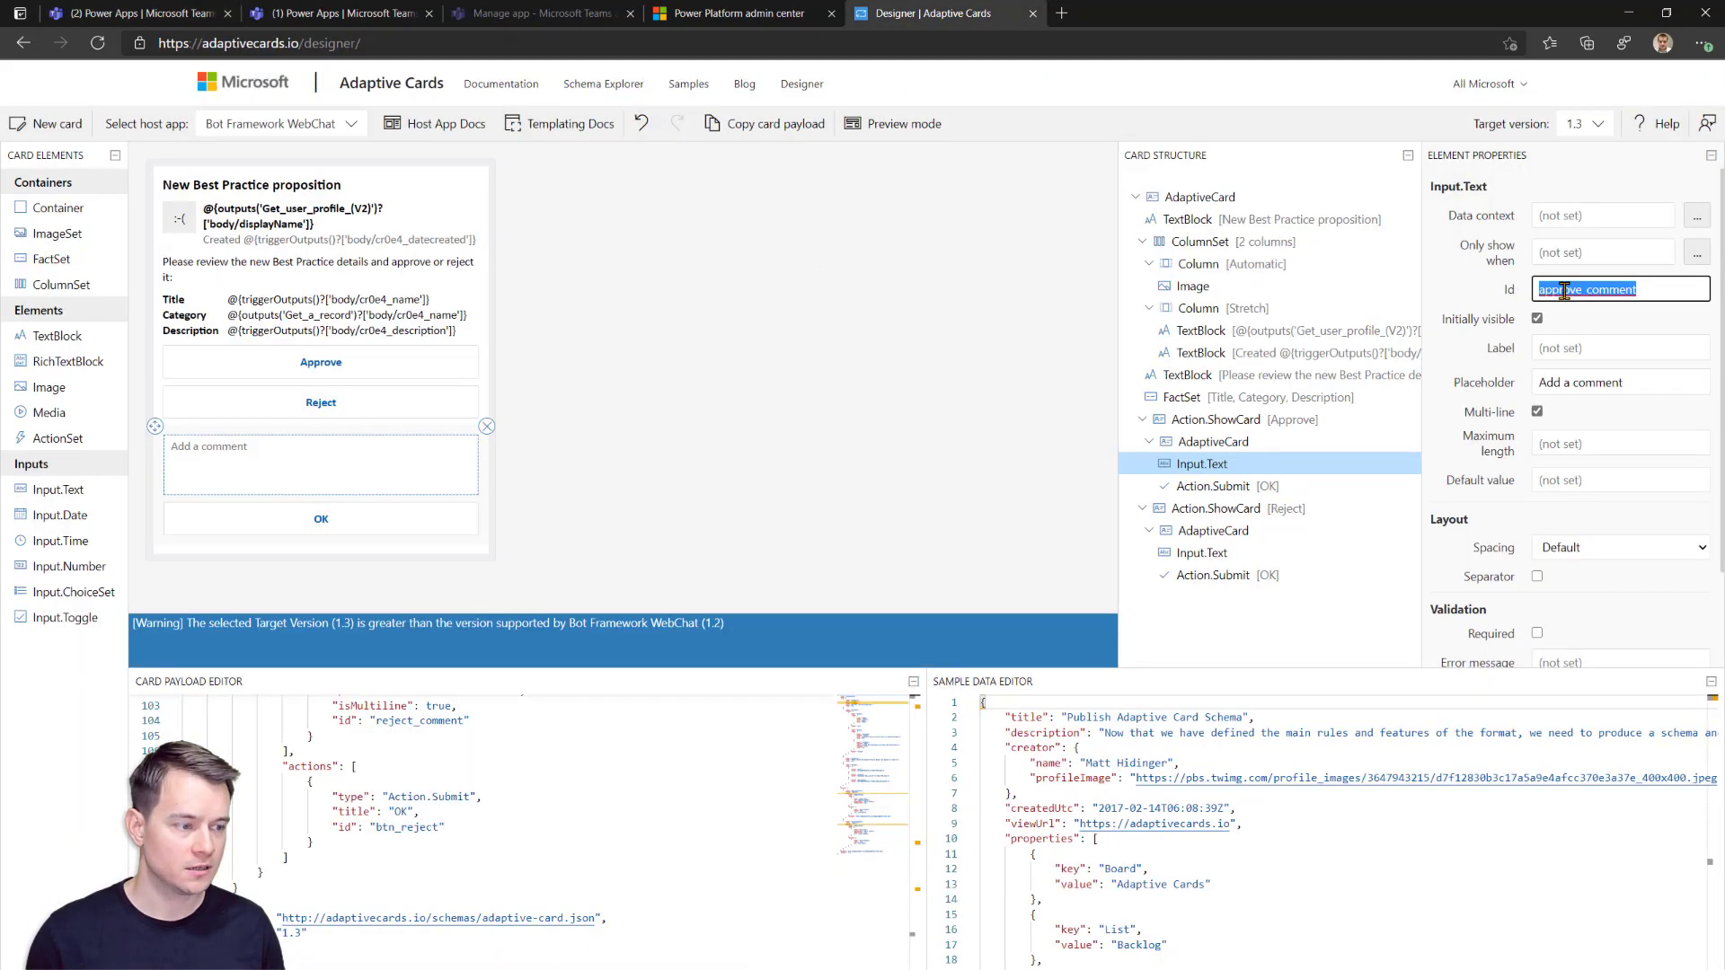
{"action": "left_click", "coordinate": [160, 21]}
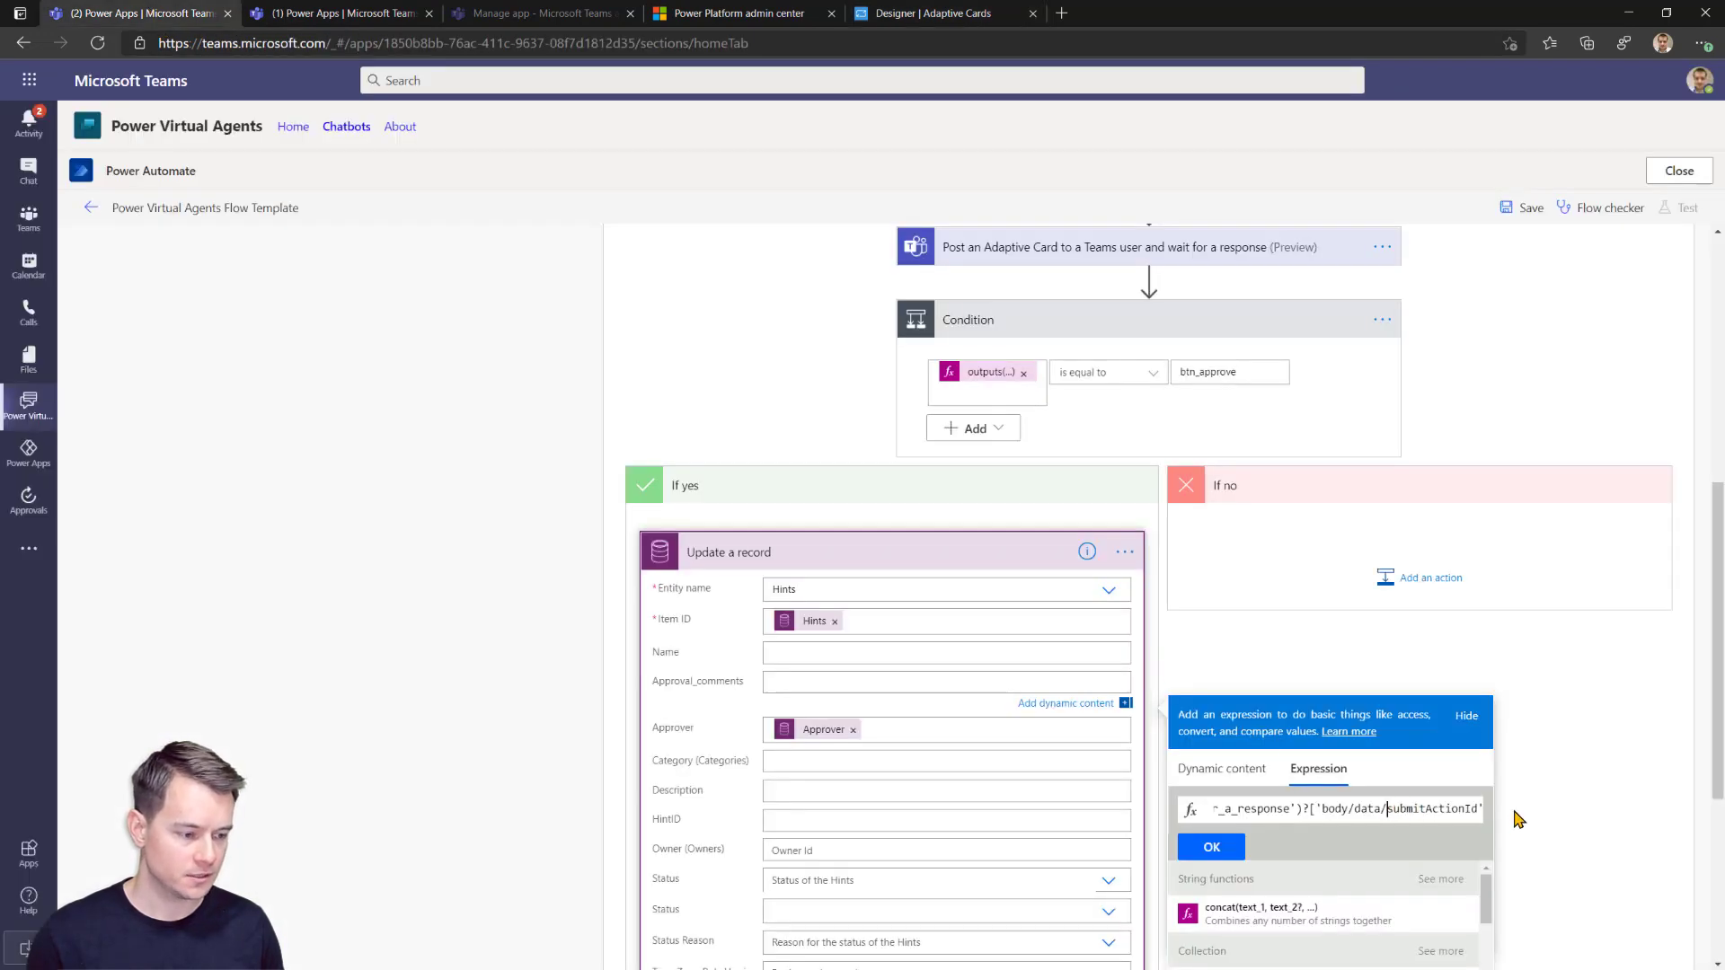
{"action": "key", "text": "ctrl+shift+Left"}
{"action": "key", "text": "ctrl+v"}
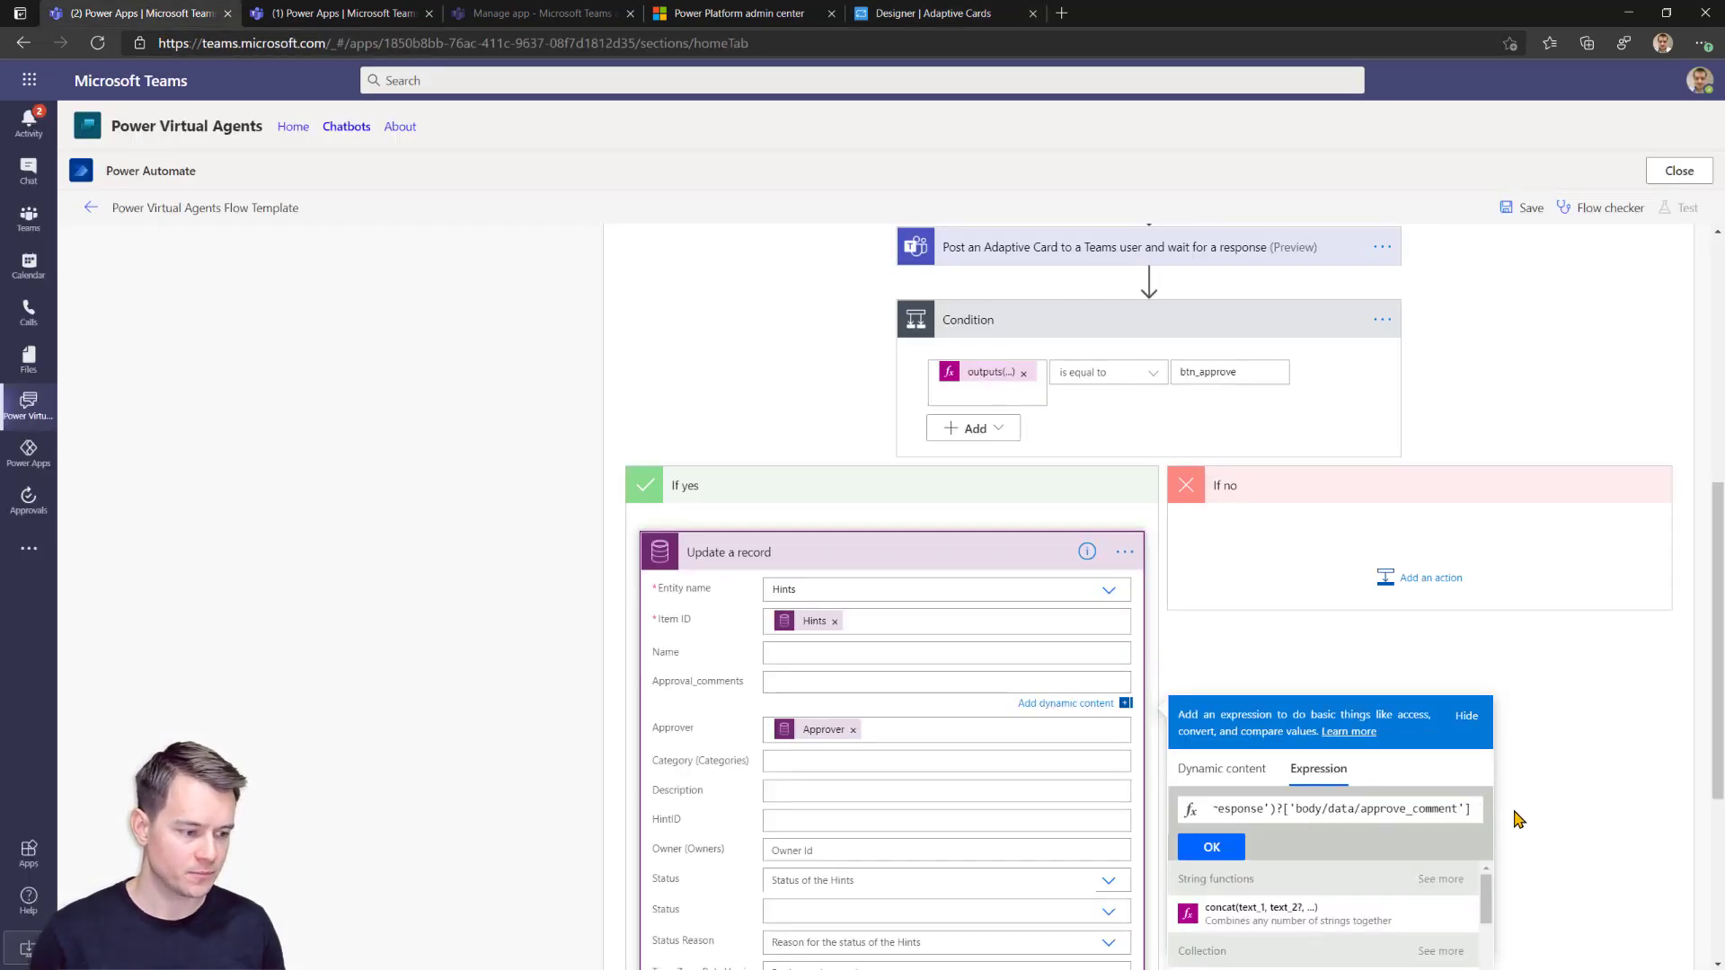
{"action": "left_click", "coordinate": [1237, 861]}
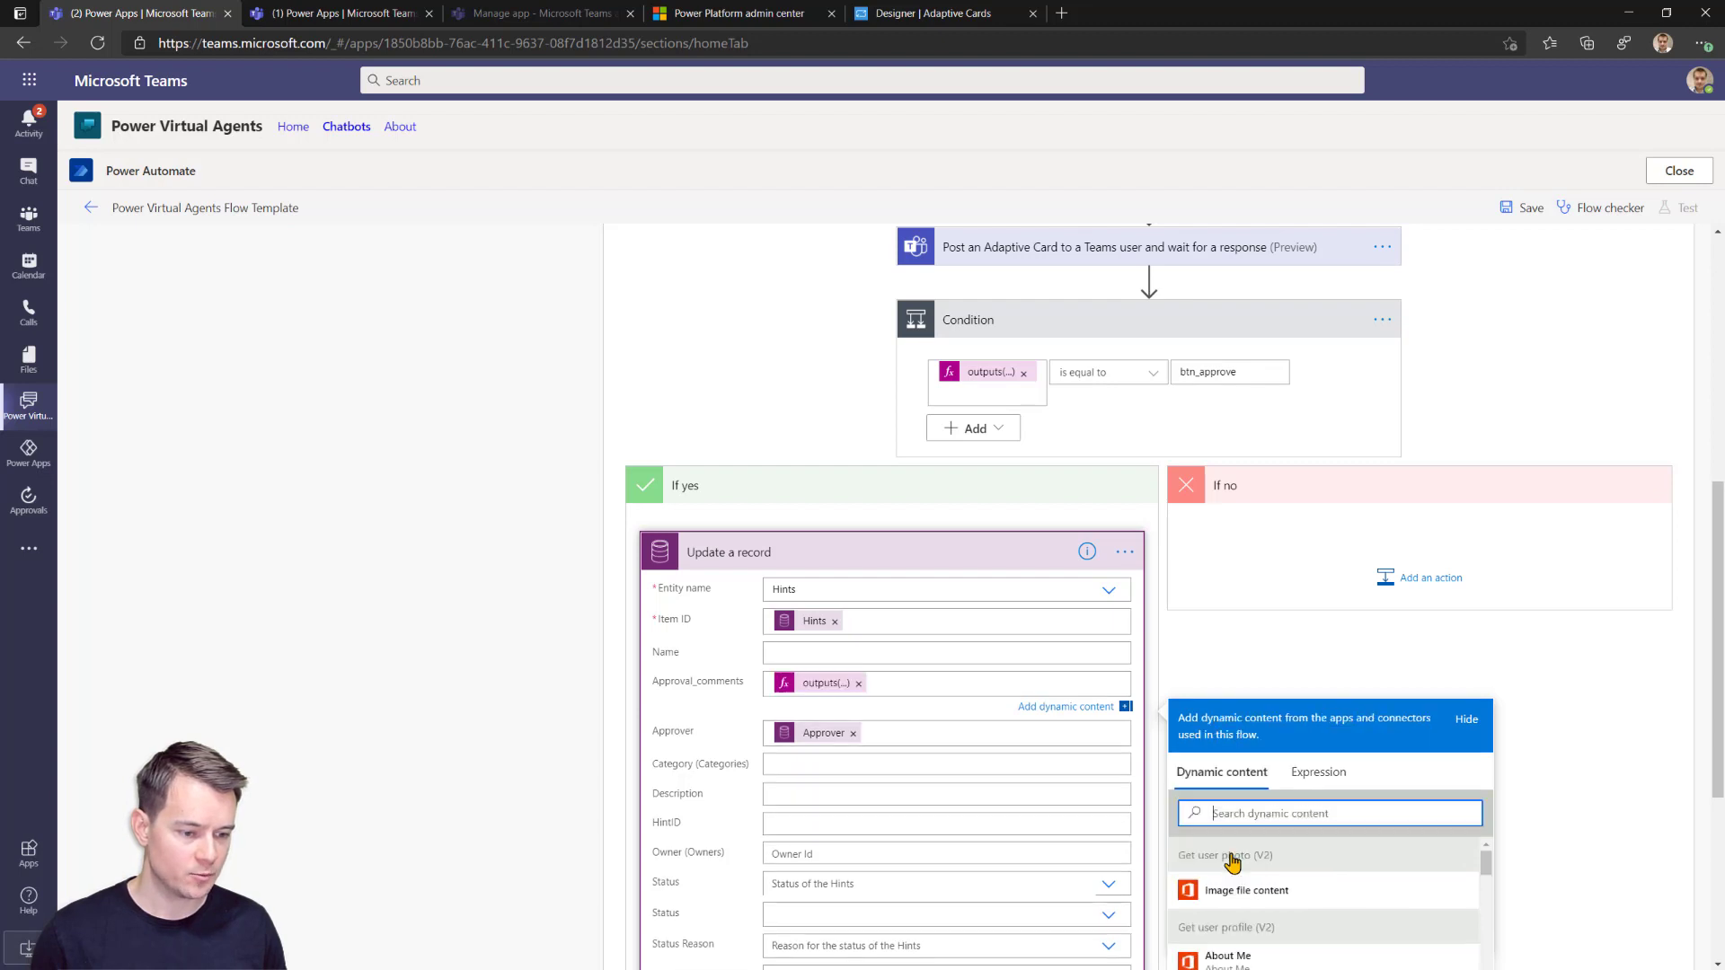
Set the second Status field, below Status of the Hints, to Approved in the If yes update action.
{"action": "scroll", "coordinate": [1022, 739], "scroll_direction": "down", "scroll_amount": 1}
{"action": "scroll", "coordinate": [1023, 739], "scroll_direction": "down", "scroll_amount": 1}
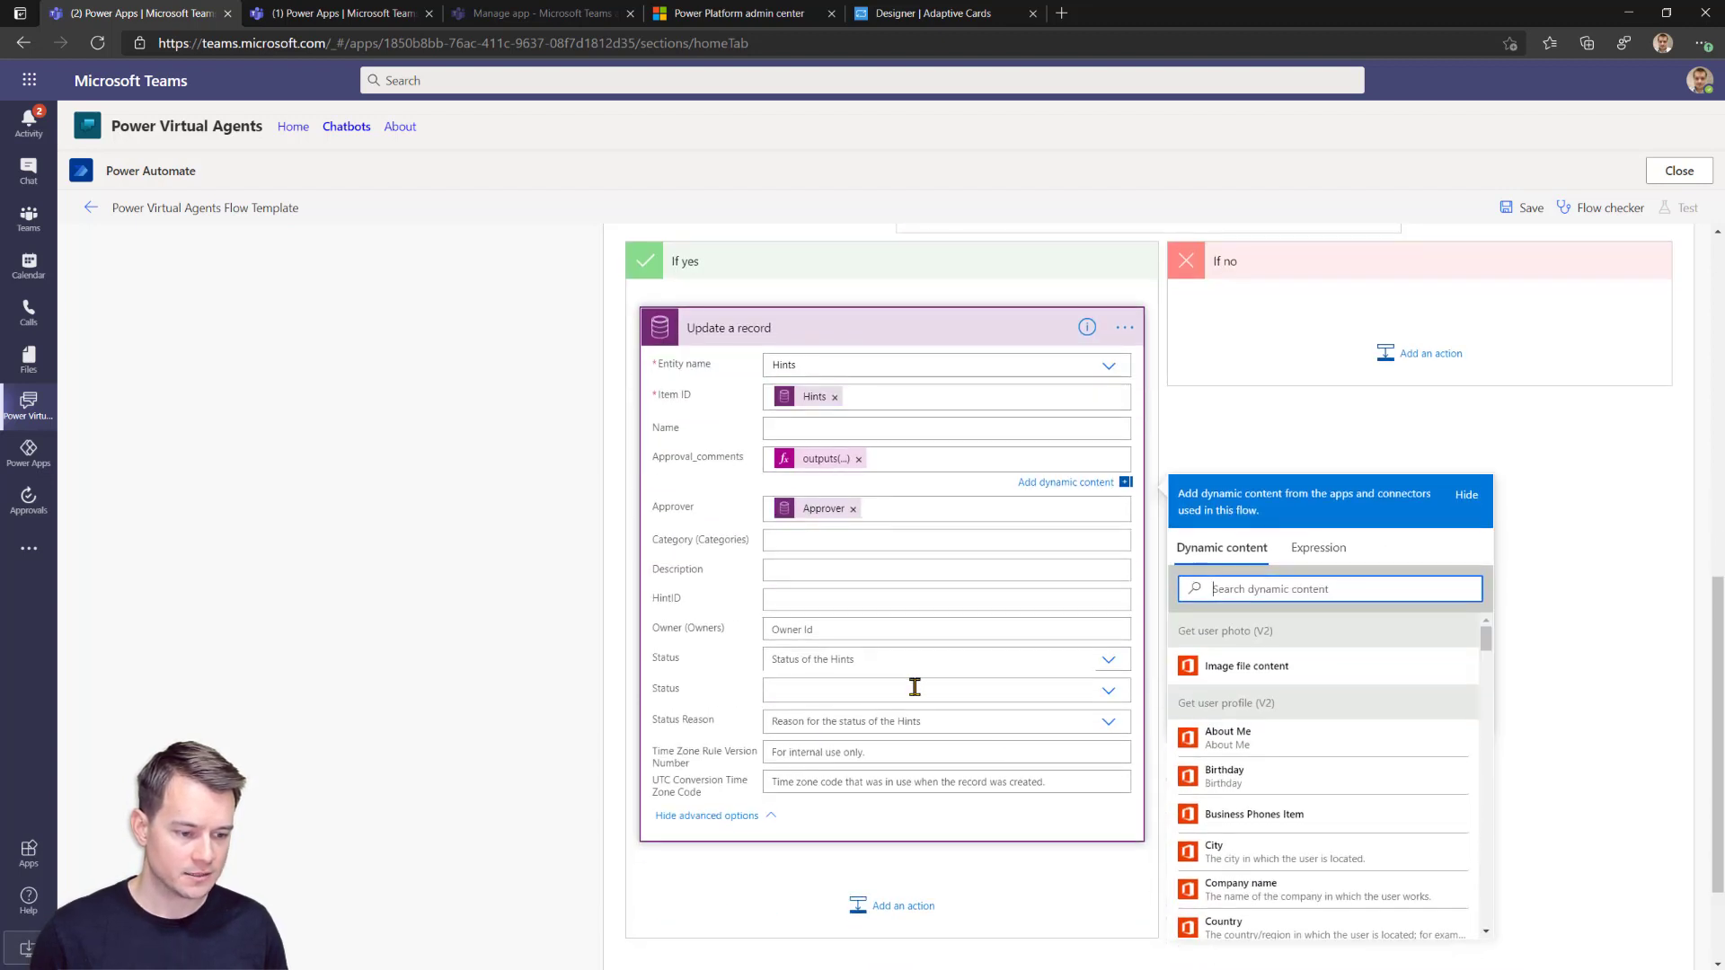
{"action": "left_click", "coordinate": [915, 689]}
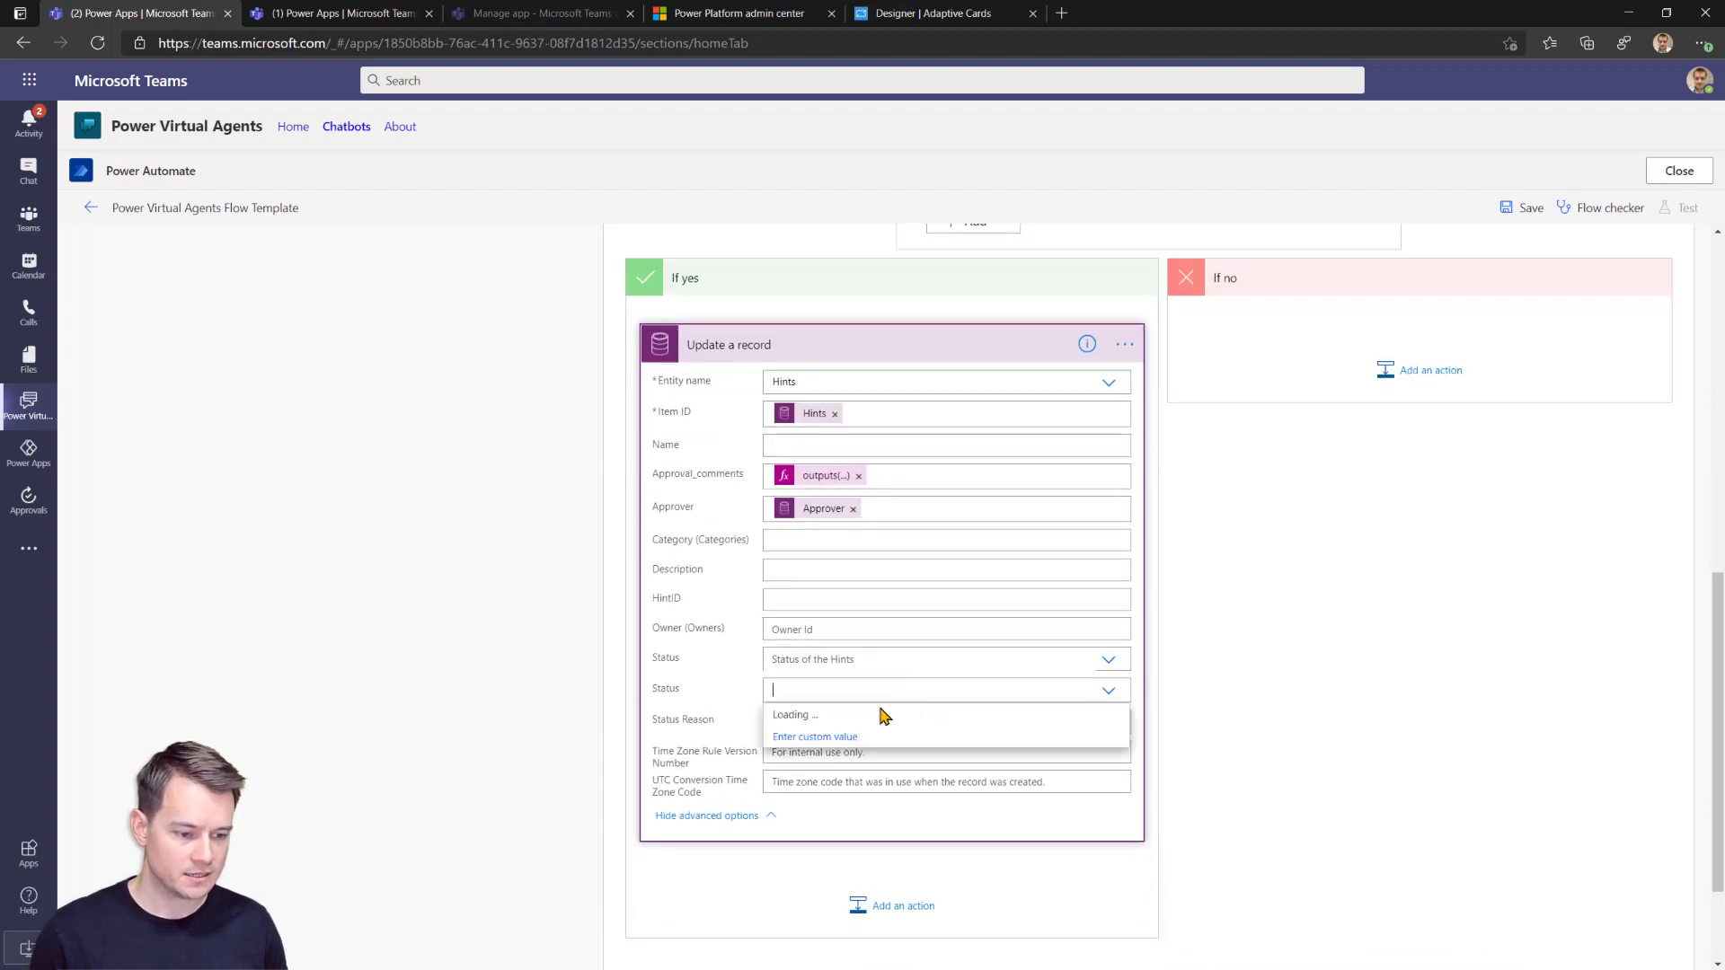
{"action": "left_click", "coordinate": [813, 716]}
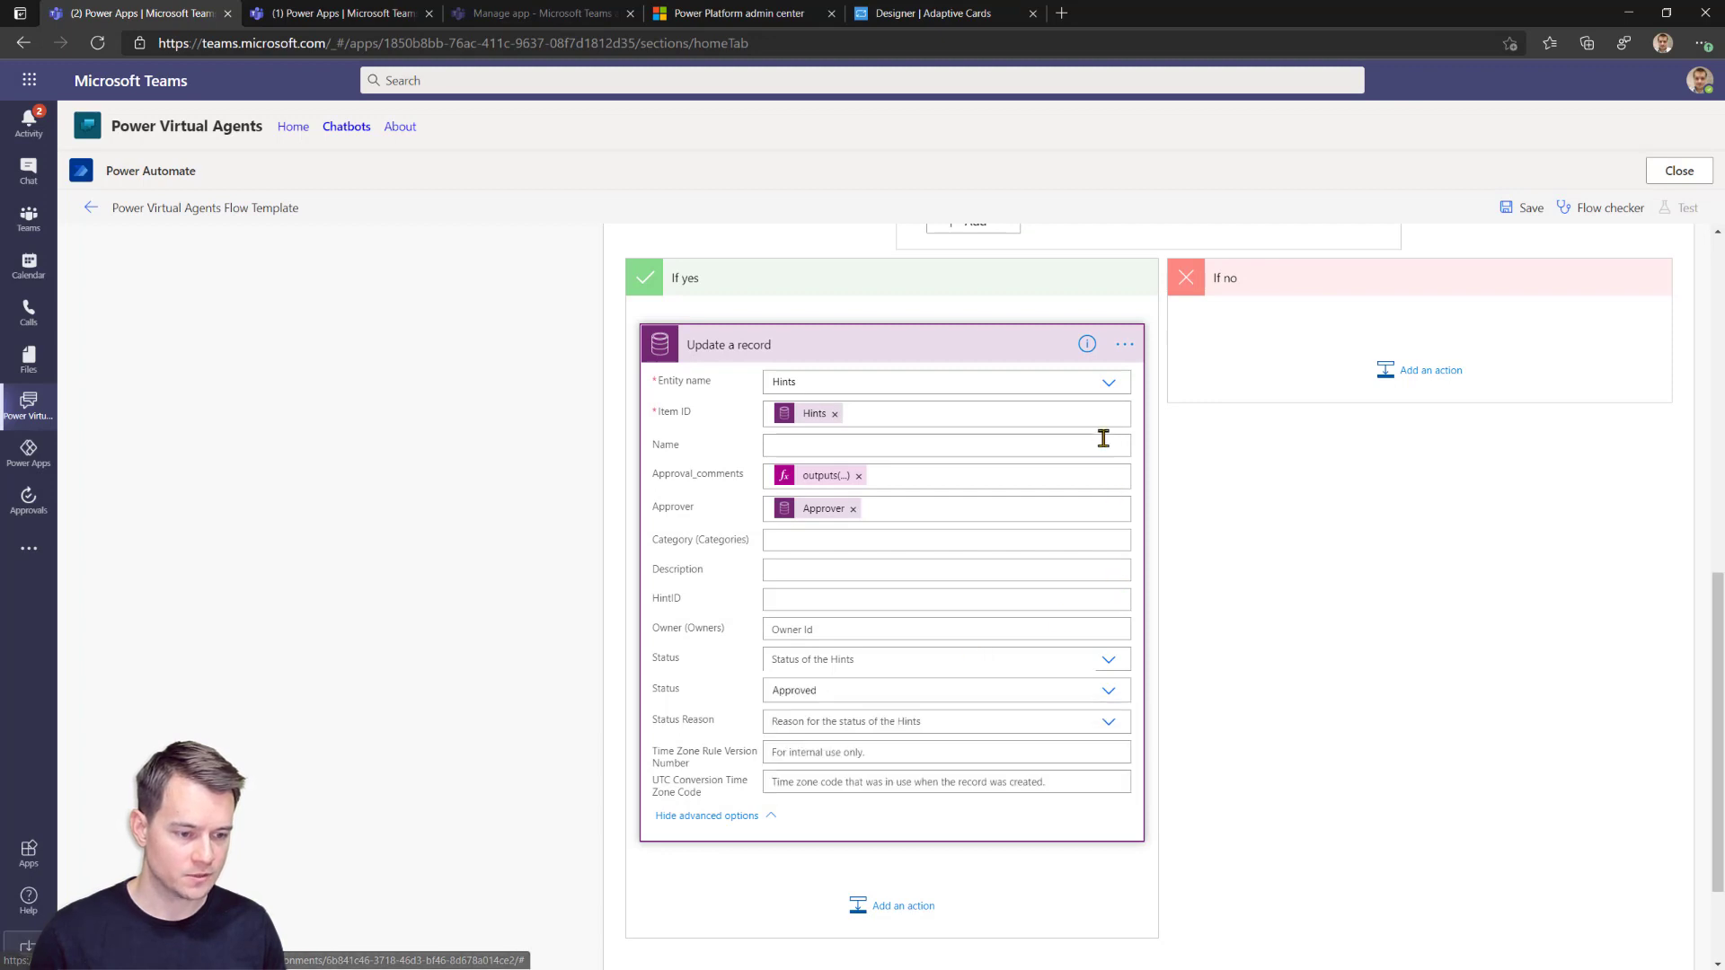
Add an Update a record action to the If no branch and set its Entity name to Hints.
{"action": "scroll", "coordinate": [1258, 450], "scroll_direction": "up", "scroll_amount": 1}
{"action": "left_click", "coordinate": [1384, 456]}
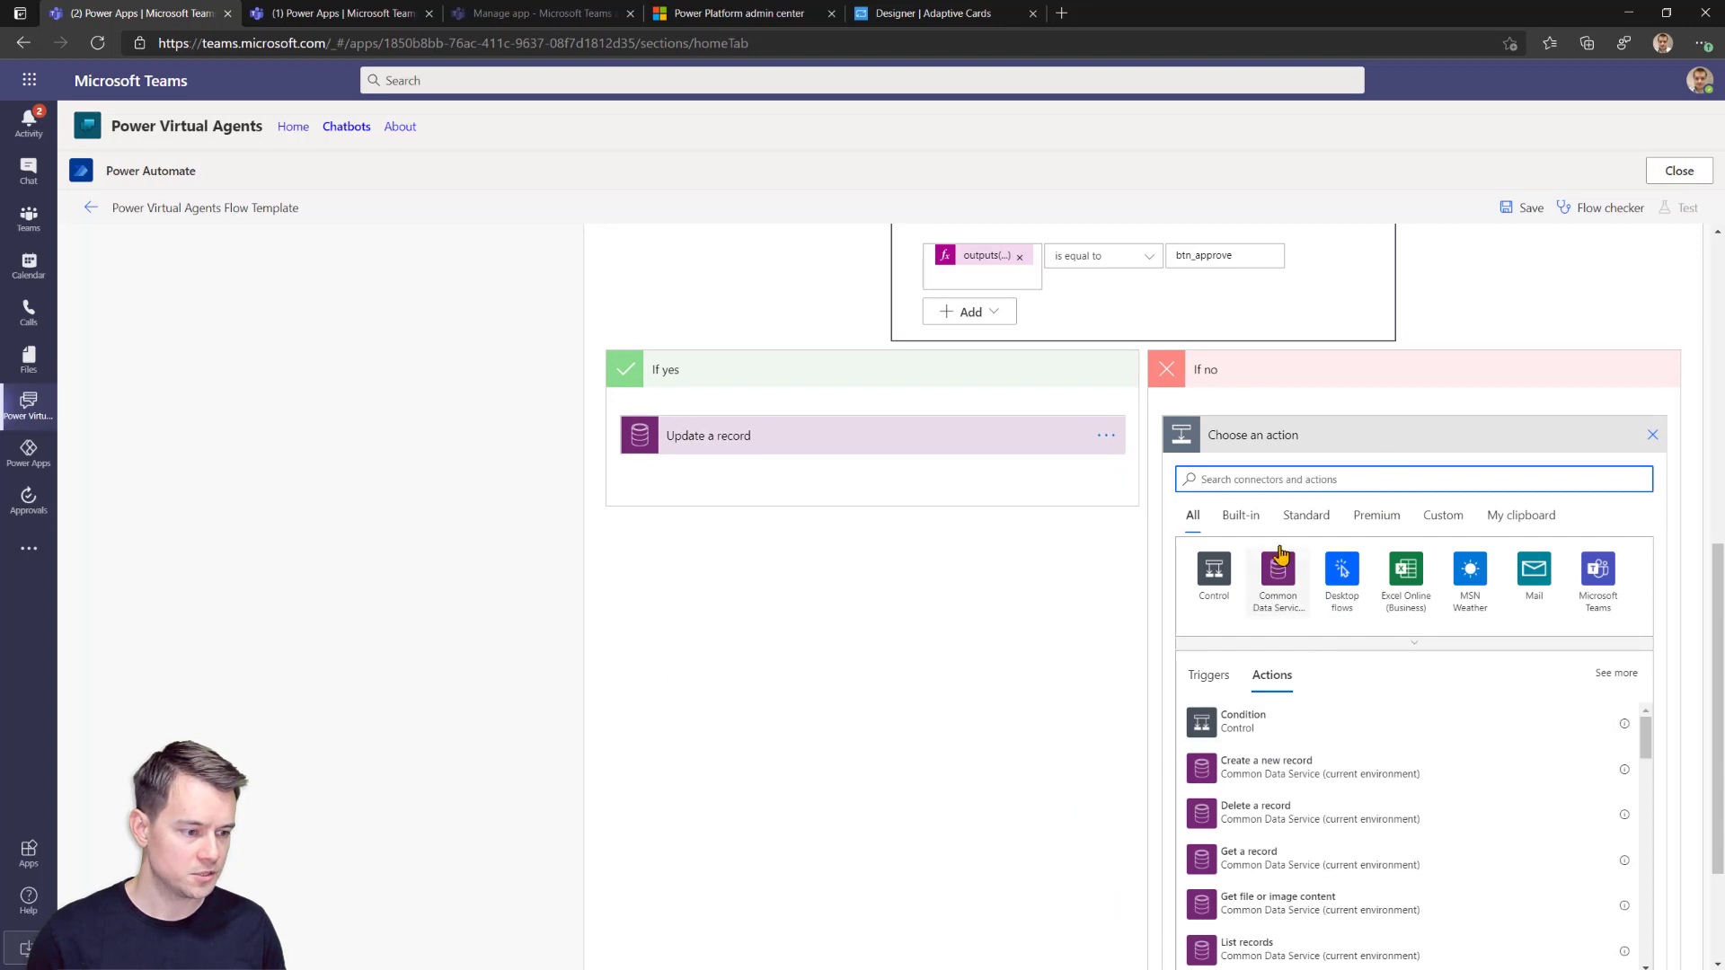
{"action": "type", "text": "update"}
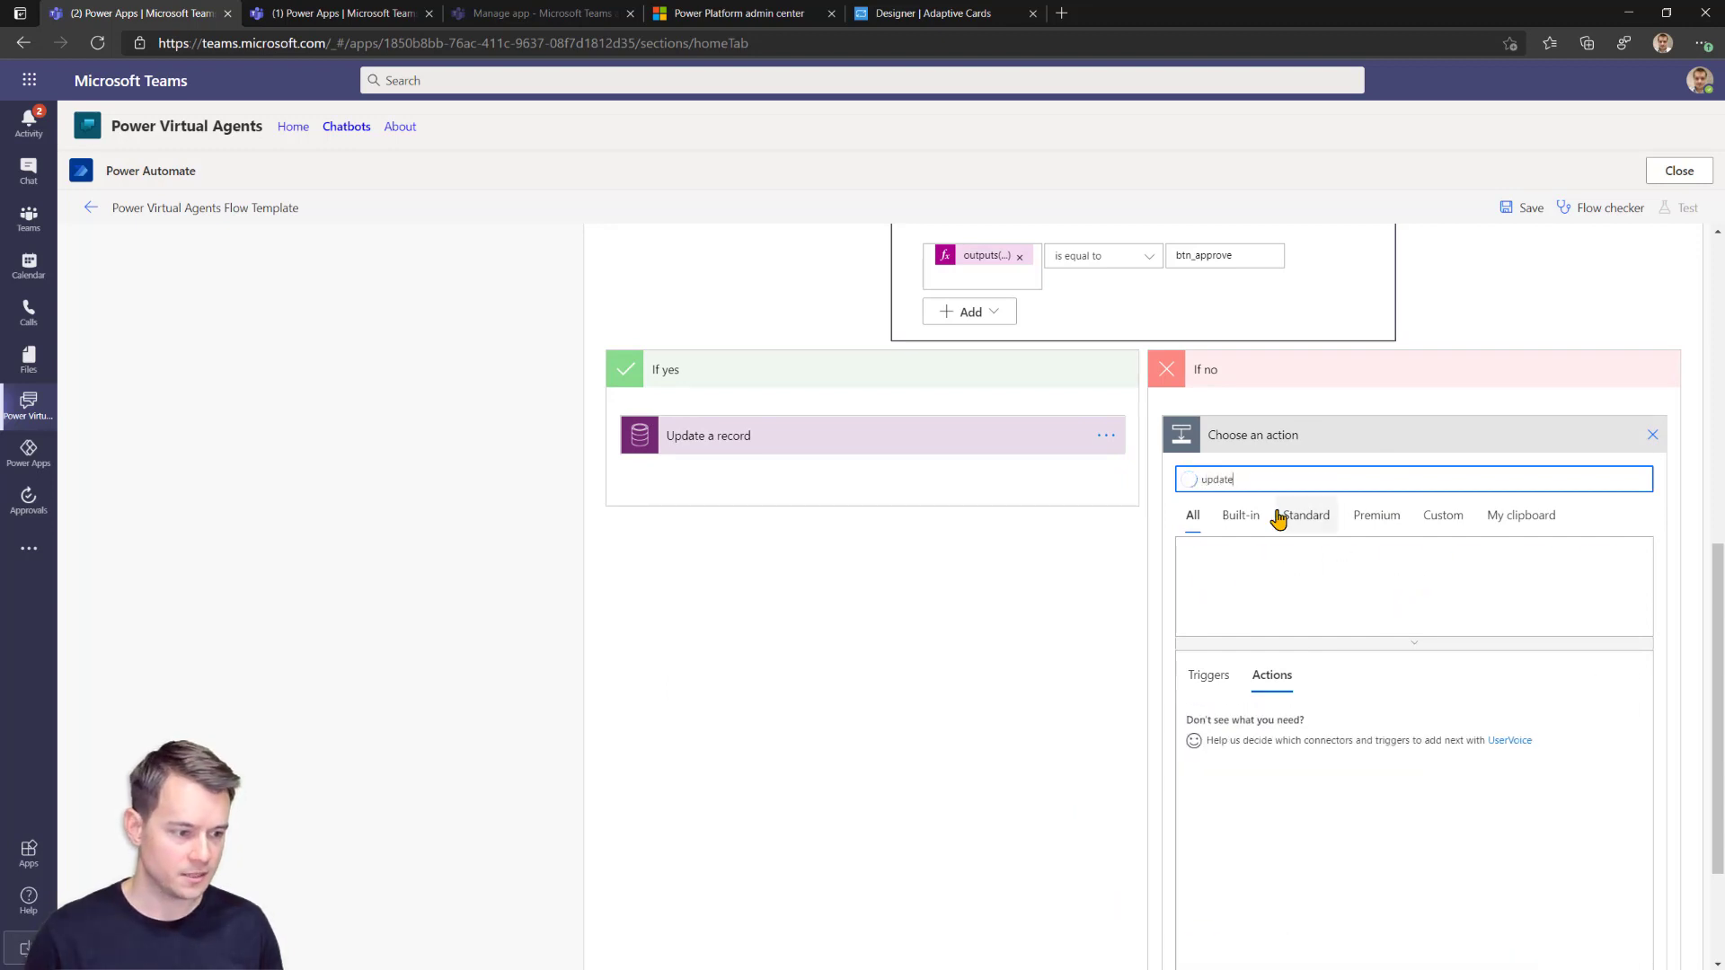
{"action": "left_click", "coordinate": [1279, 773]}
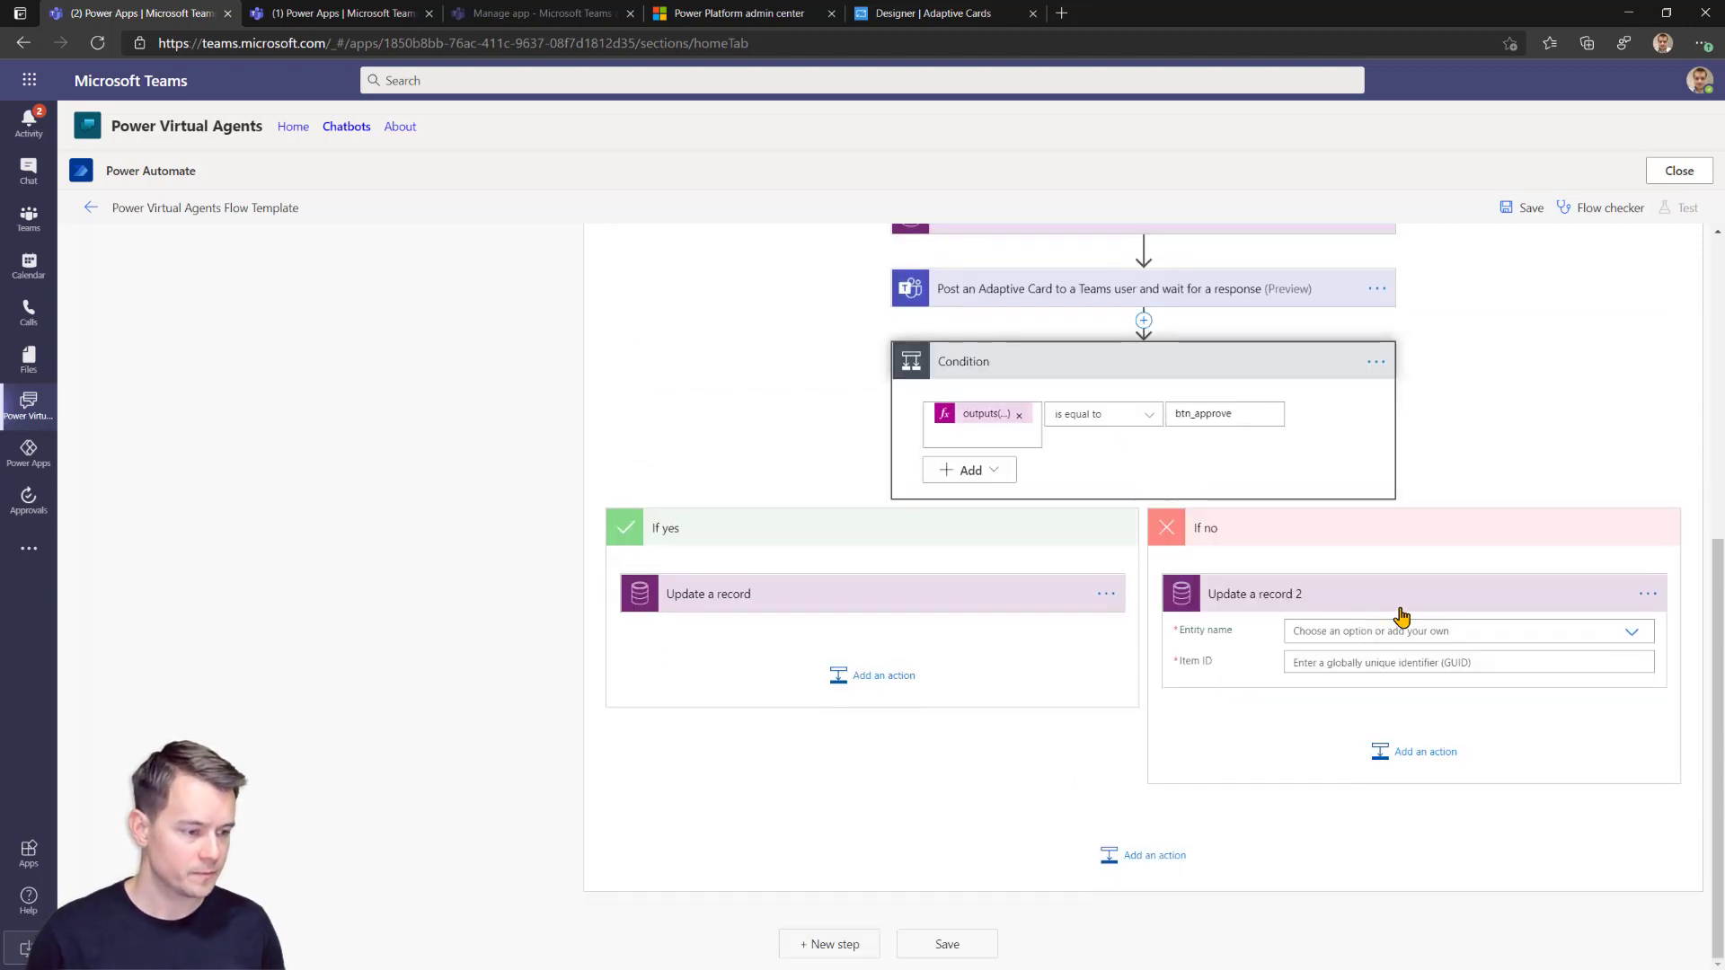
{"action": "left_click", "coordinate": [1408, 632]}
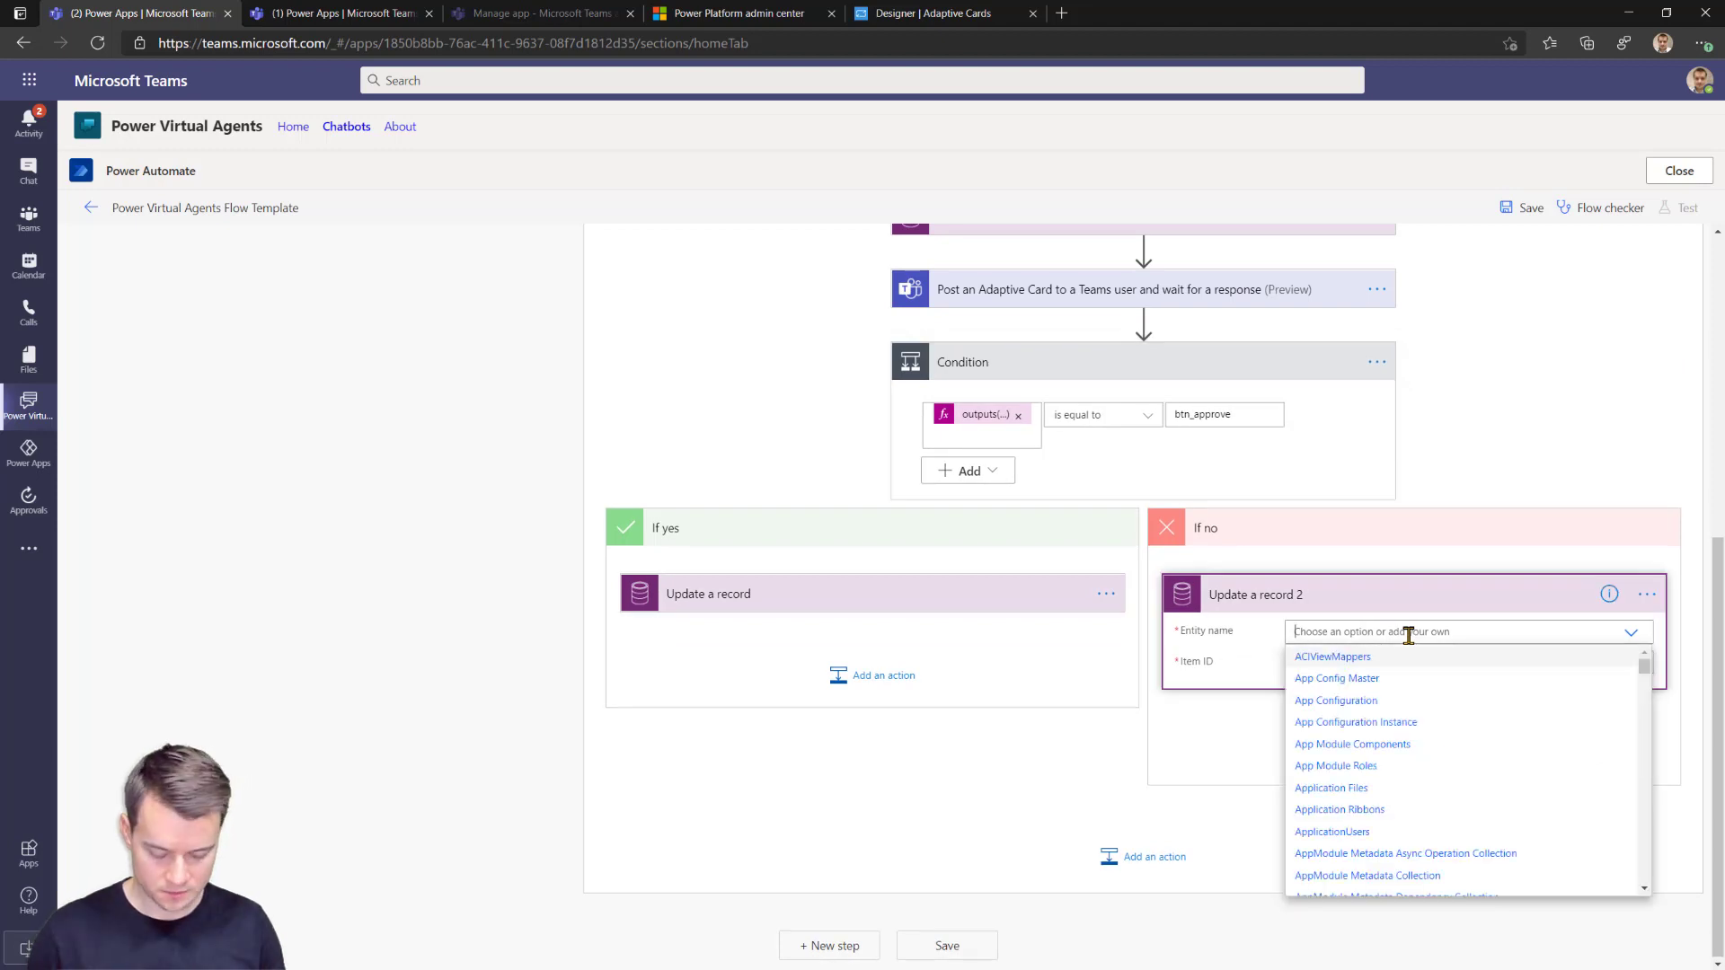
{"action": "type", "text": "hint"}
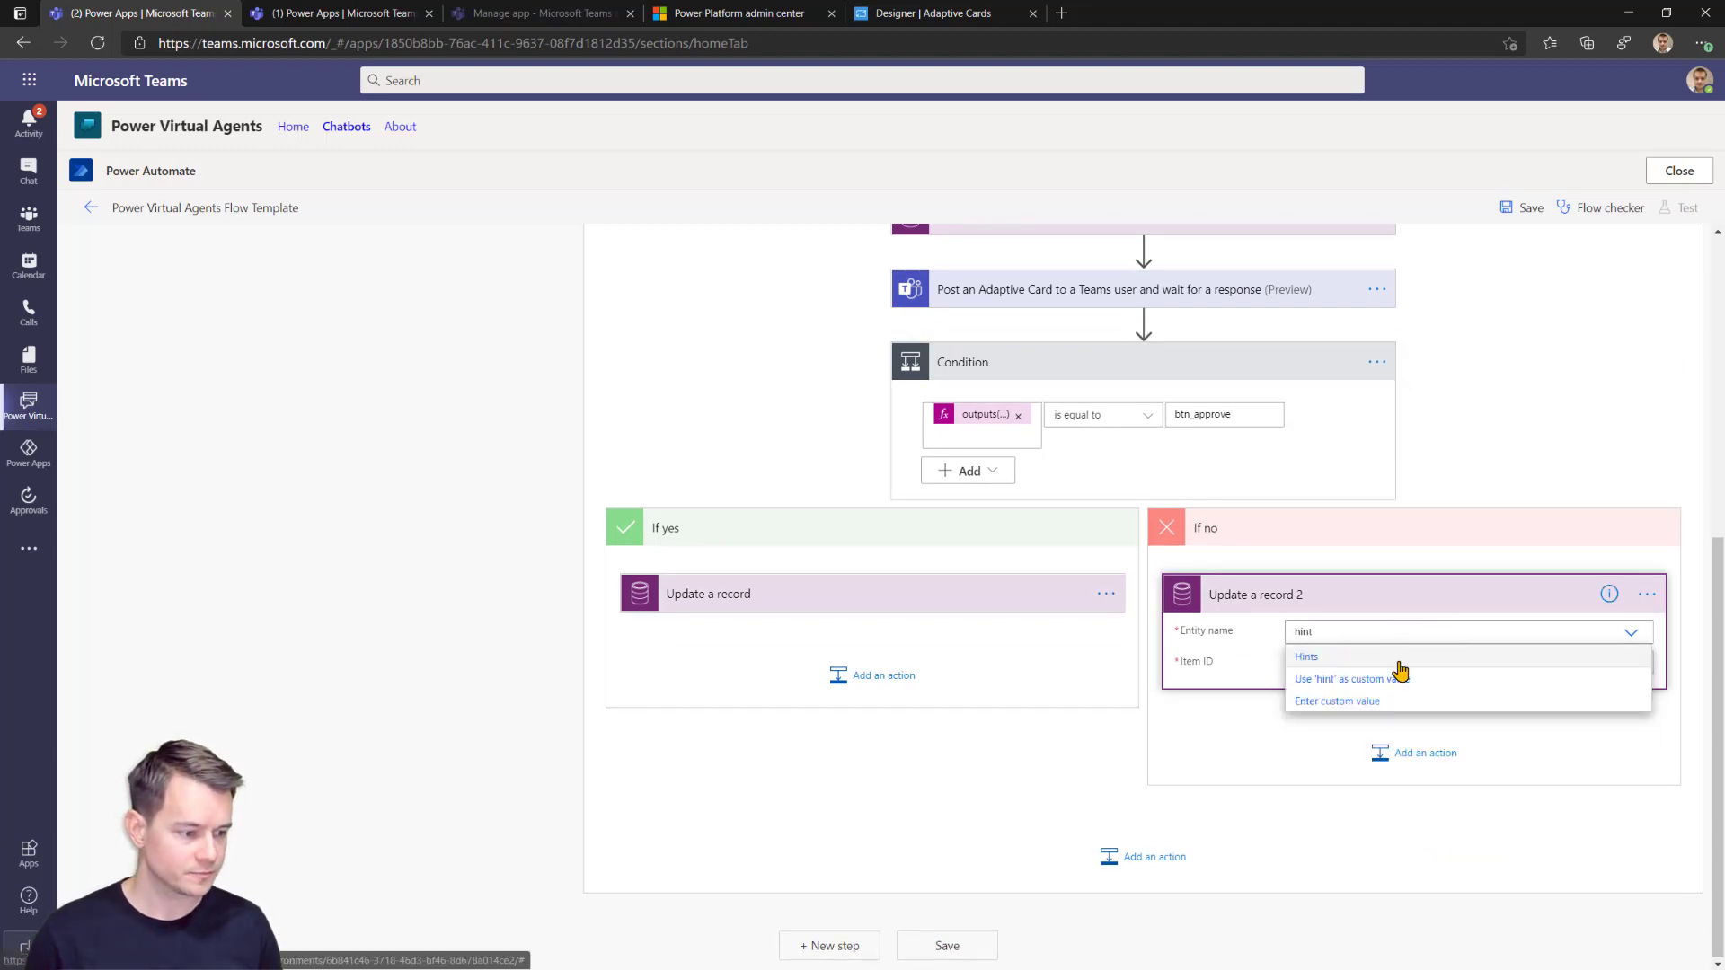
{"action": "left_click", "coordinate": [1398, 664]}
Set the If no update's Item ID to the Hints unique identifier from Create a new record and show its advanced options.
{"action": "left_click", "coordinate": [1396, 689]}
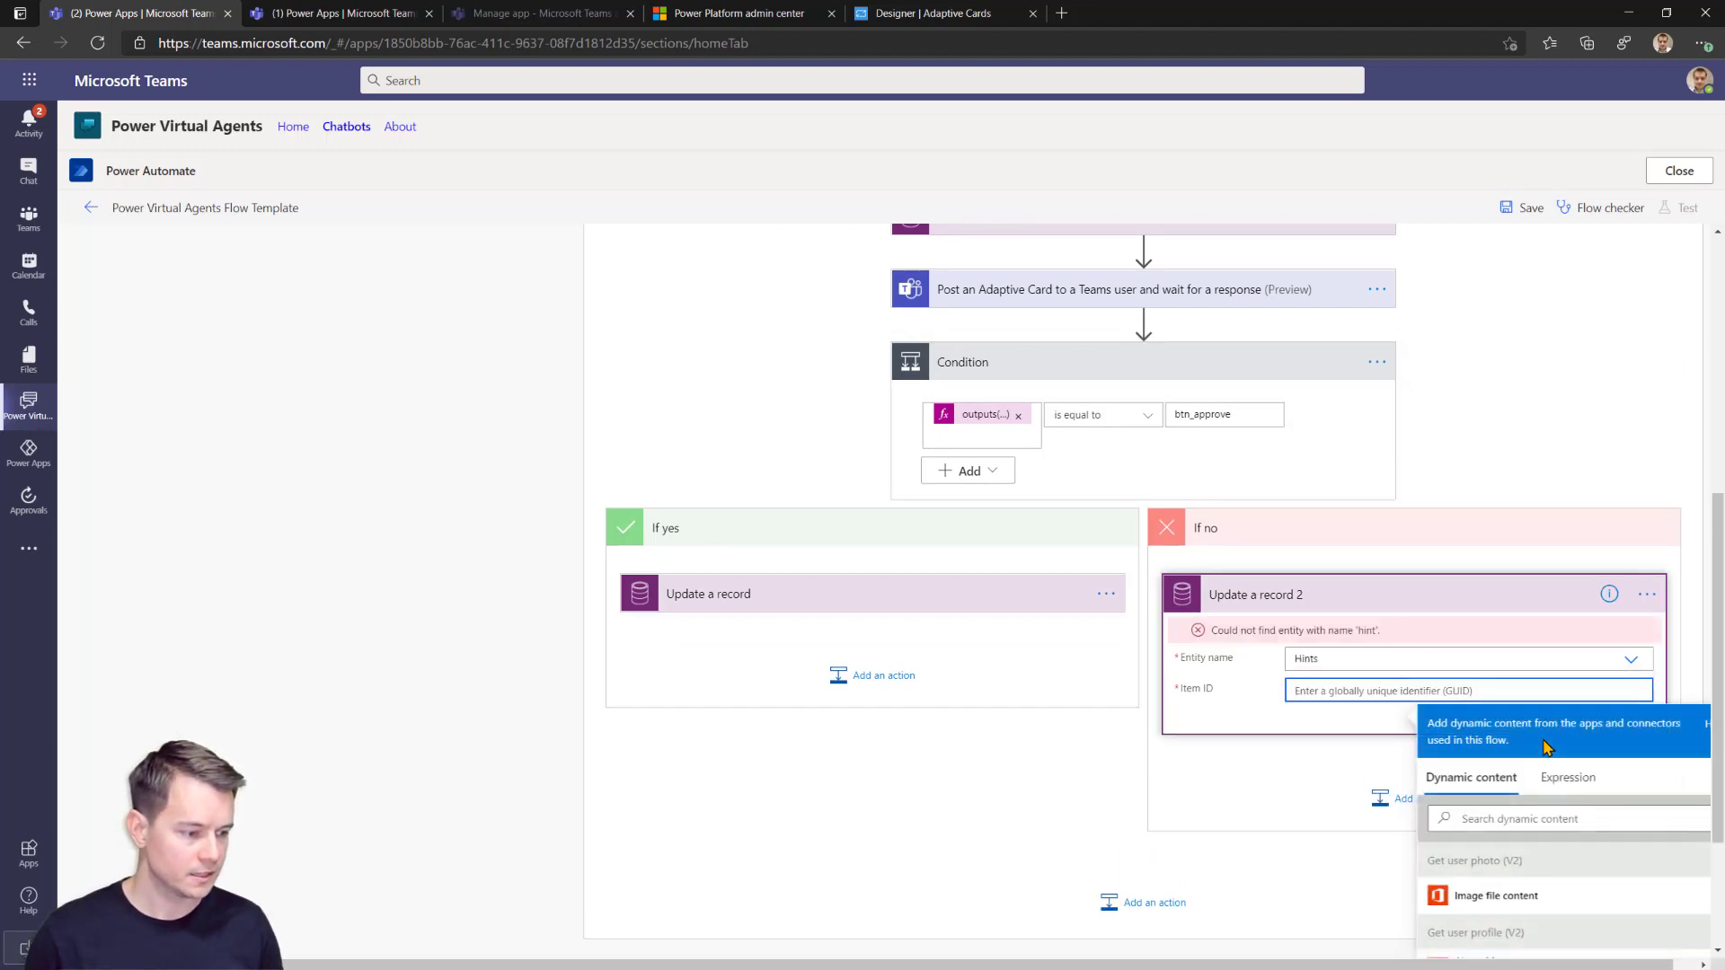
{"action": "left_click", "coordinate": [1533, 818]}
{"action": "type", "text": "hint"}
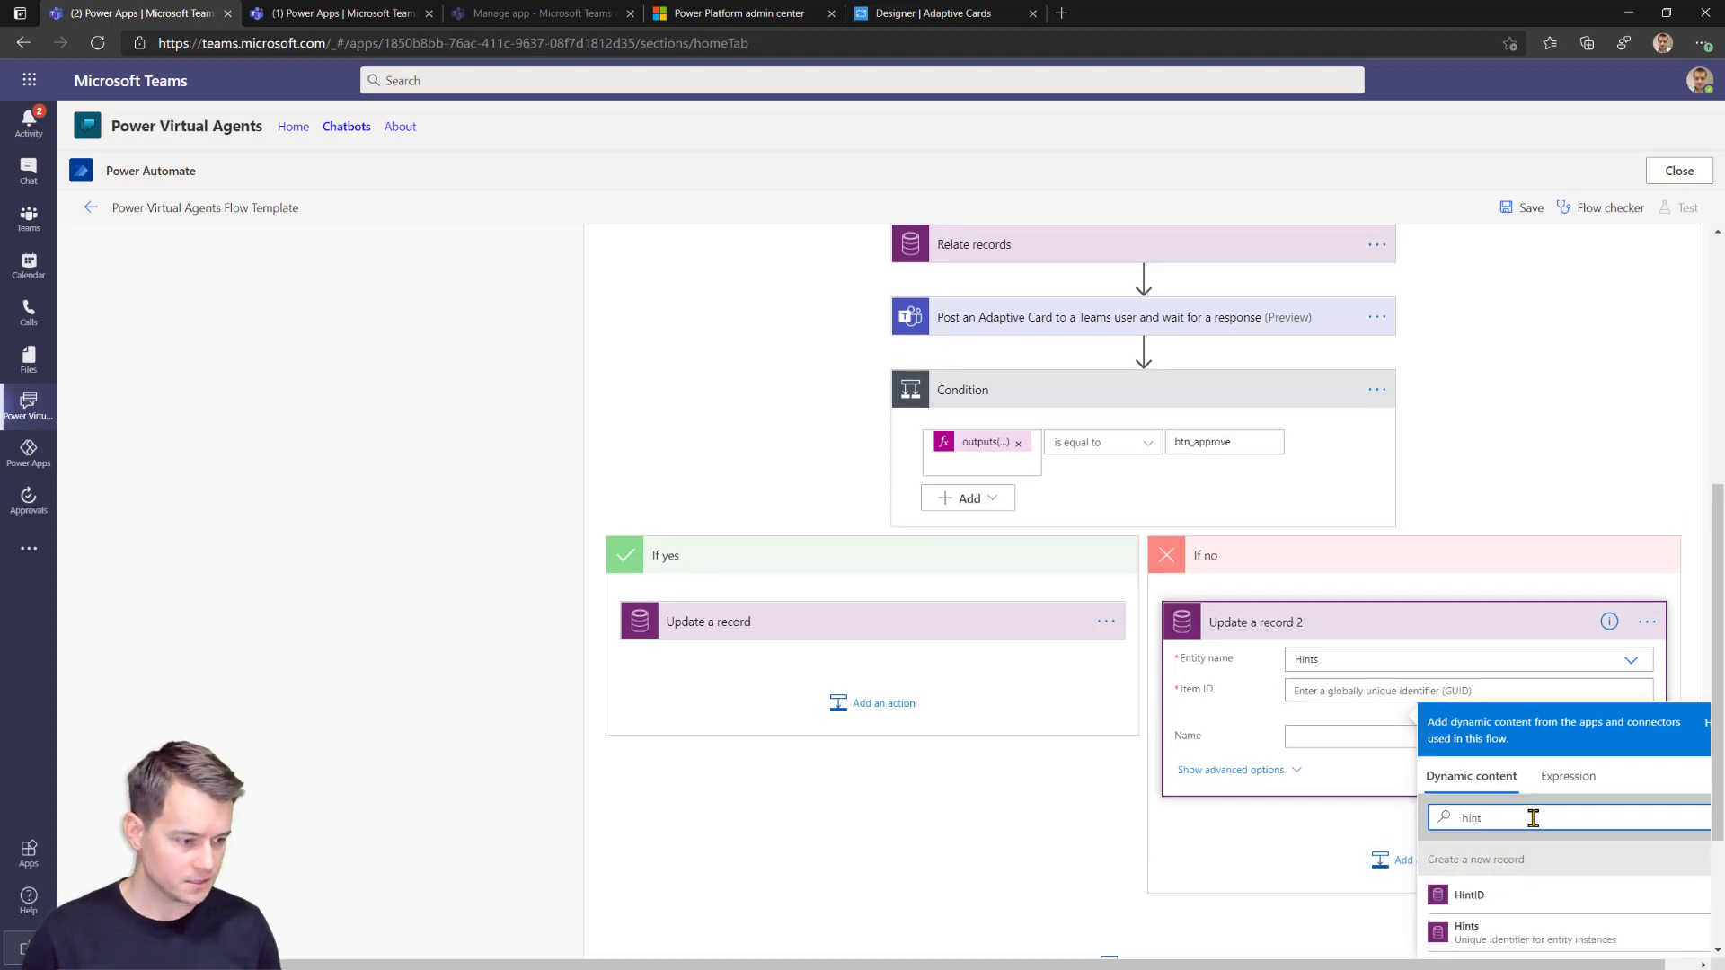
{"action": "scroll", "coordinate": [1552, 863], "scroll_direction": "down", "scroll_amount": 1}
{"action": "left_click", "coordinate": [1474, 825]}
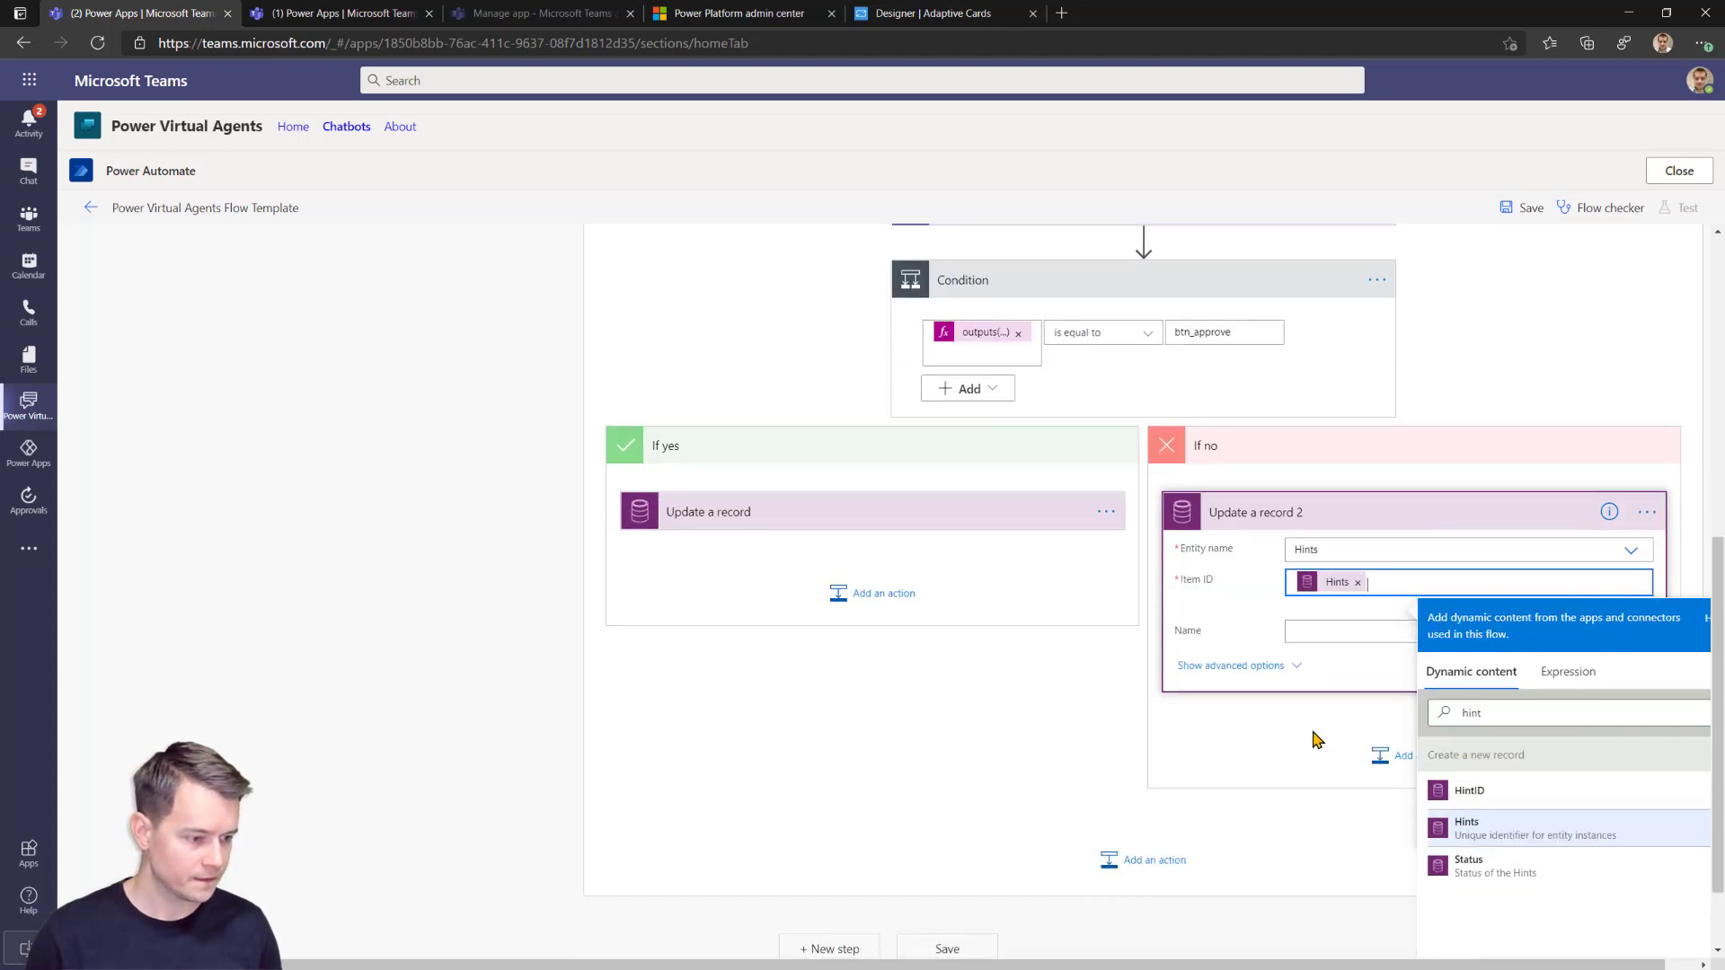
{"action": "left_click", "coordinate": [1292, 667]}
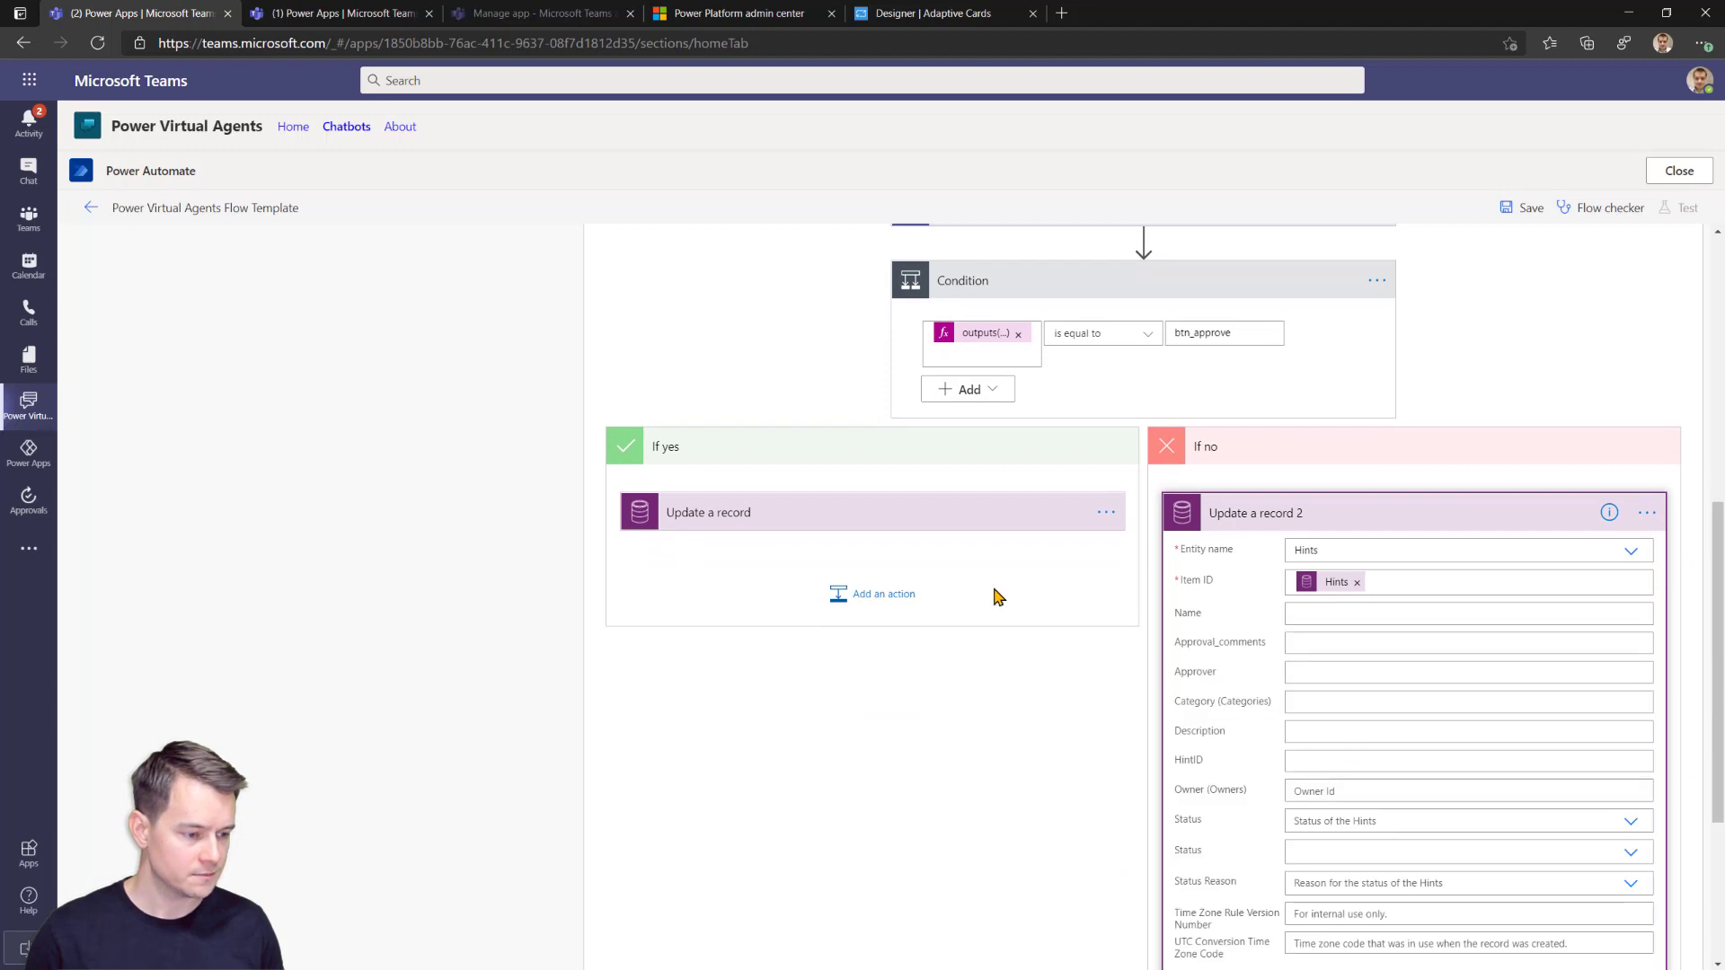
Expand the If yes update action and try to copy its Approval_comments token into the If no update action.
{"action": "left_click", "coordinate": [954, 532]}
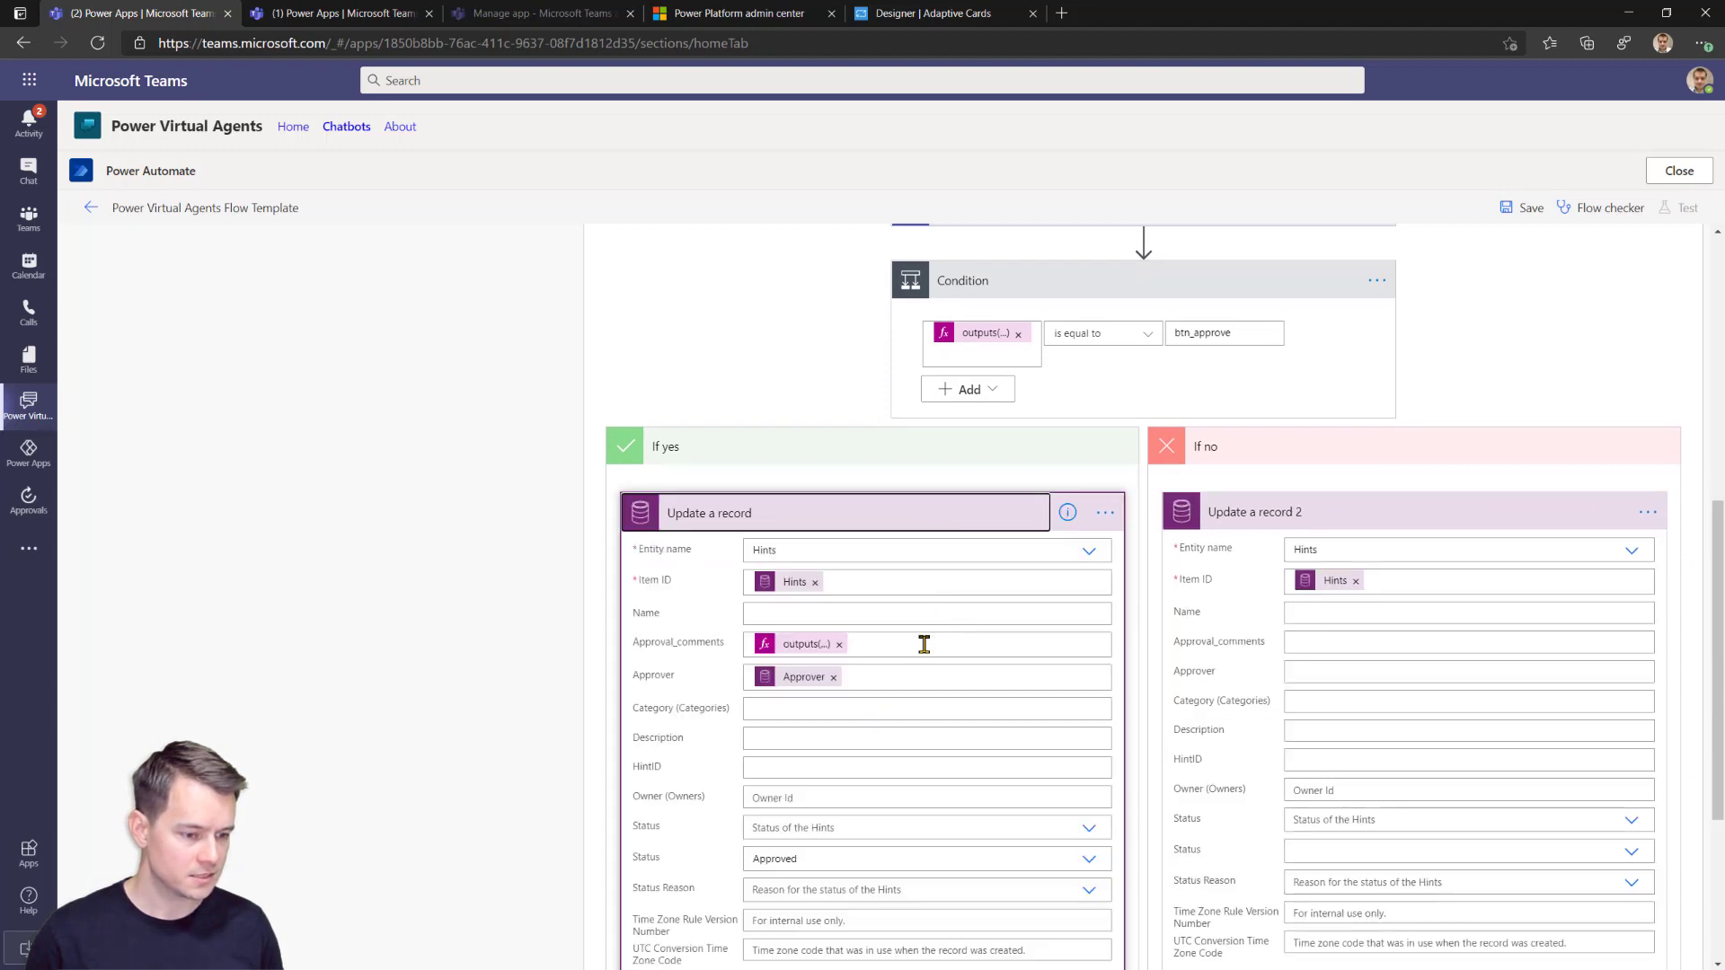
{"action": "left_click", "coordinate": [924, 644]}
{"action": "left_click", "coordinate": [1317, 642]}
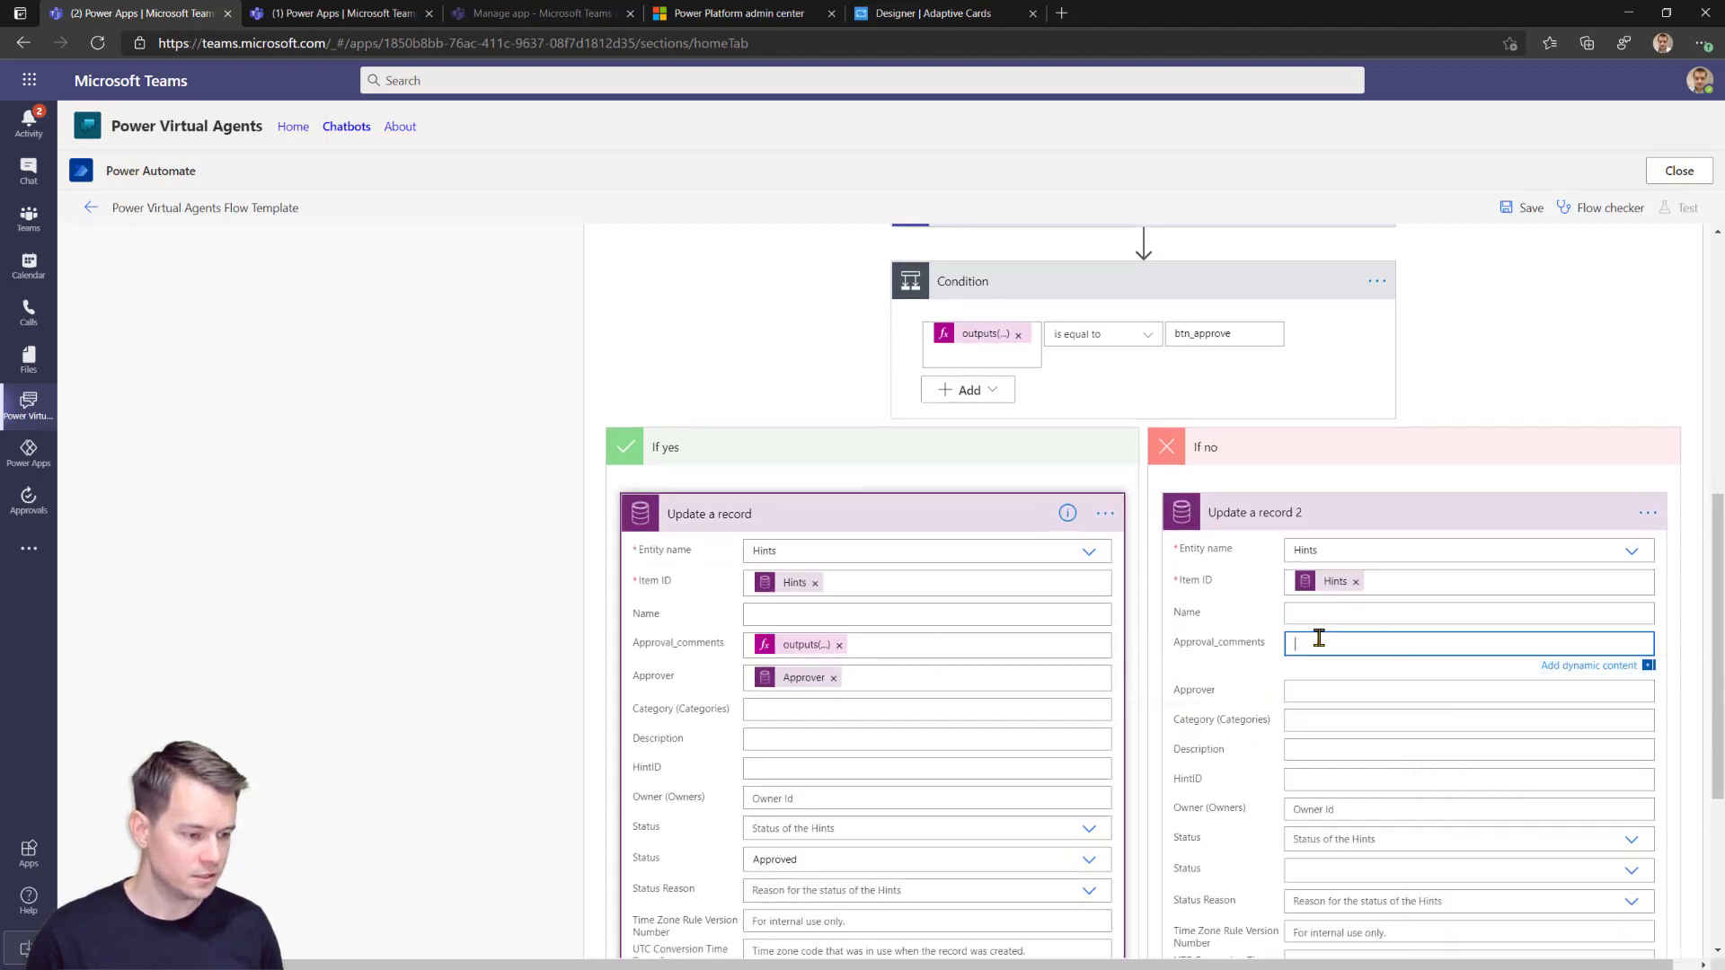
{"action": "key", "text": "ctrl+v"}
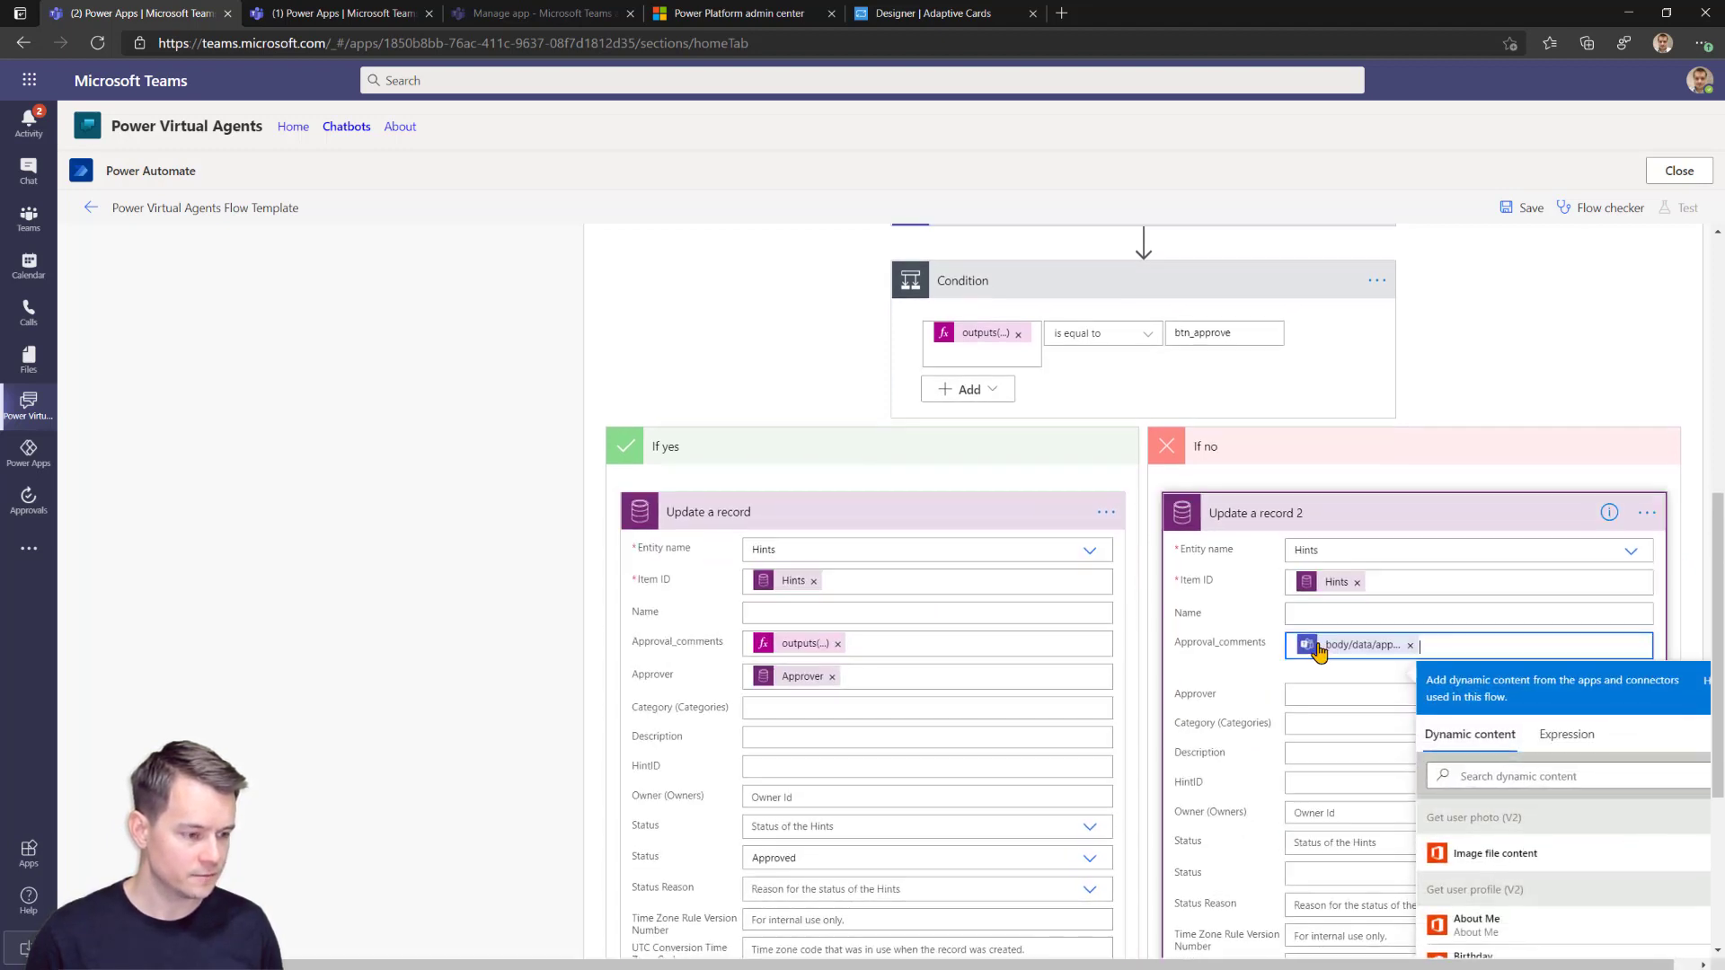
{"action": "left_click", "coordinate": [1410, 646]}
Copy the If yes Approval_comments expression into a new expression for the If no update's Approval_comments, changing approve_comment to reject_comment.
{"action": "left_click", "coordinate": [807, 645]}
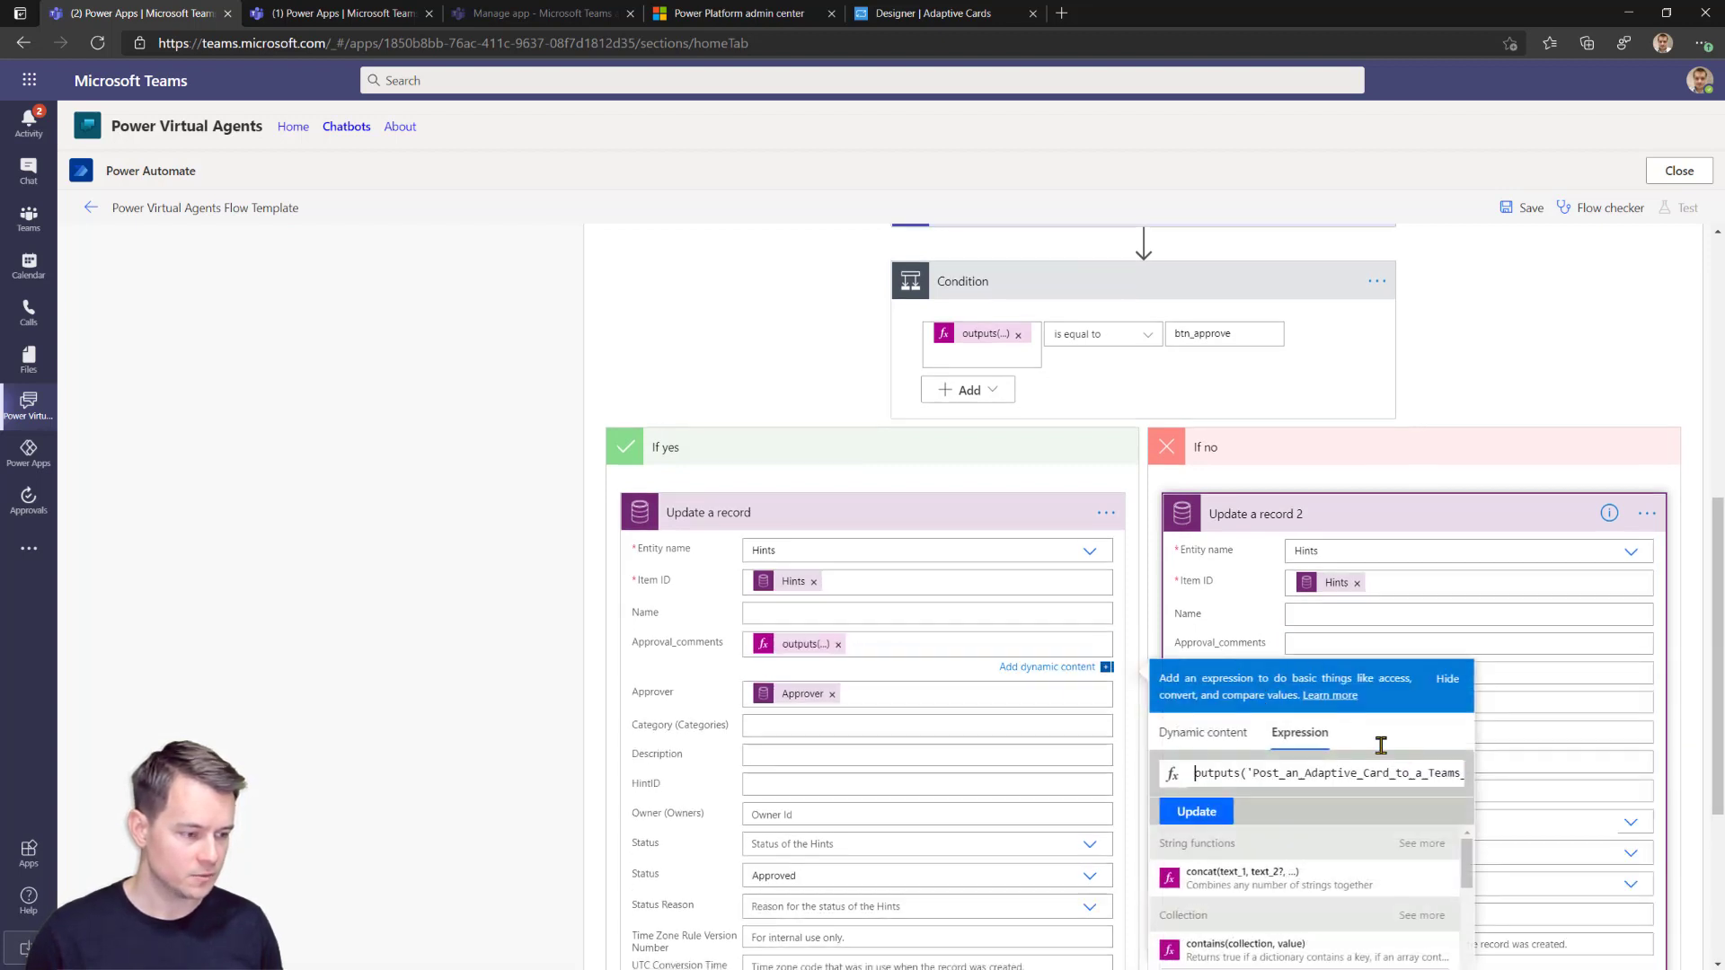
{"action": "key", "text": "ctrl+a"}
{"action": "left_click", "coordinate": [1539, 646]}
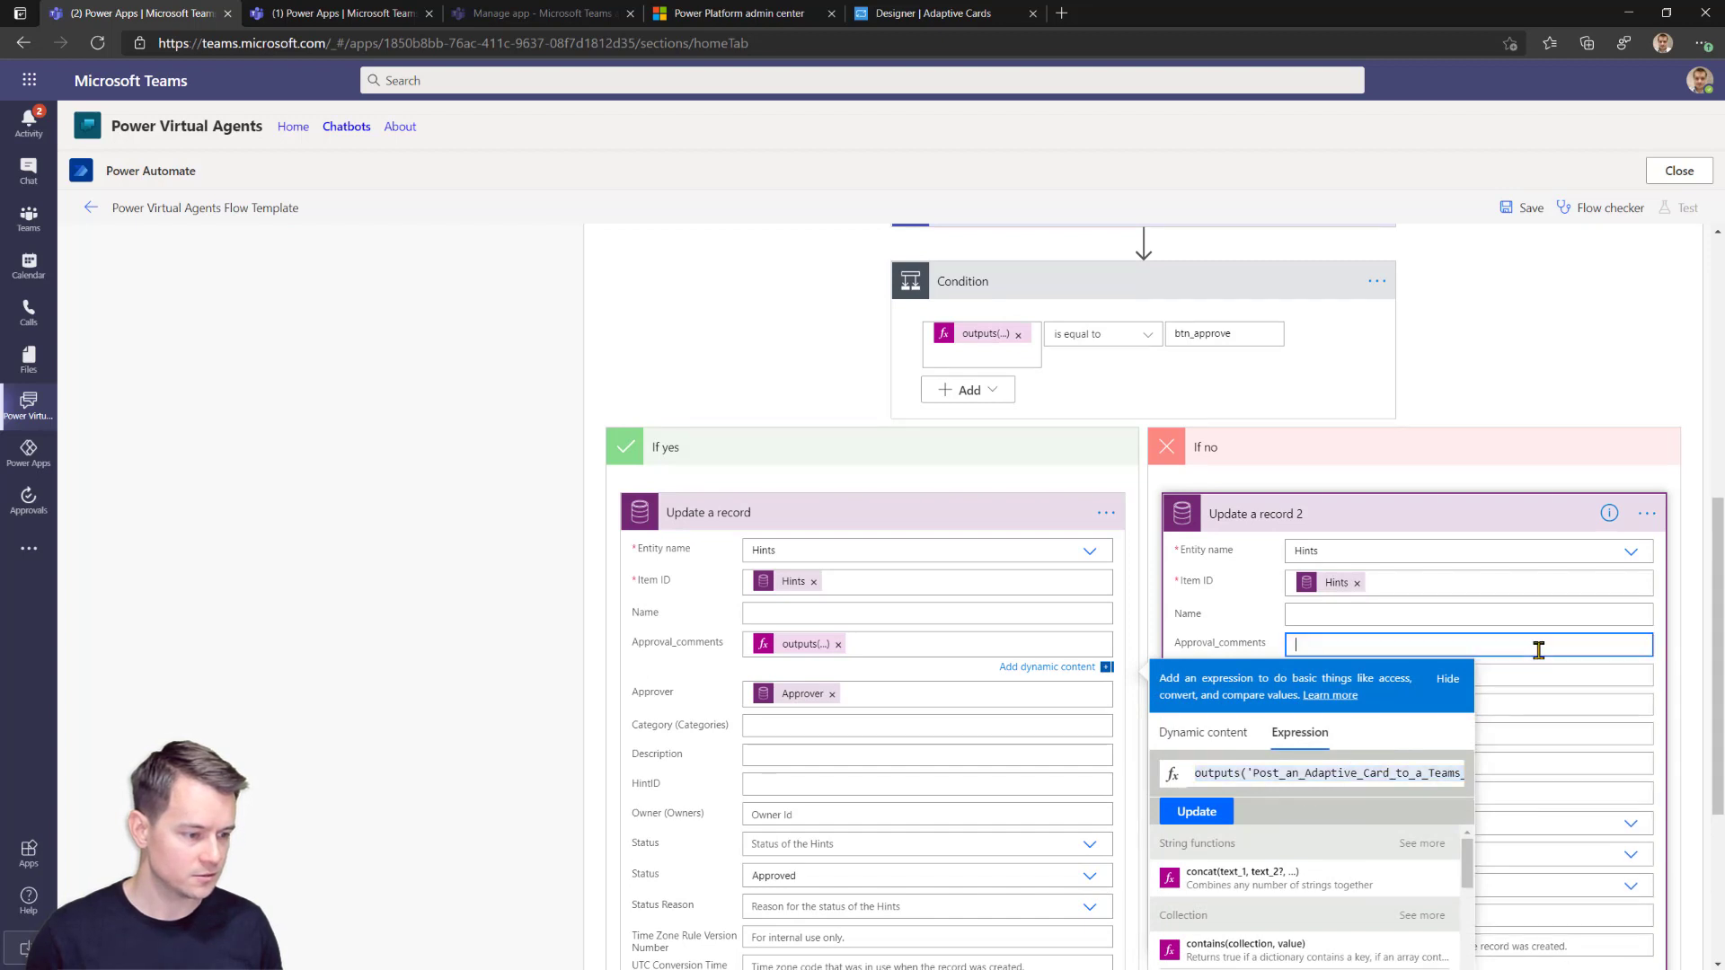
{"action": "left_click", "coordinate": [1568, 731]}
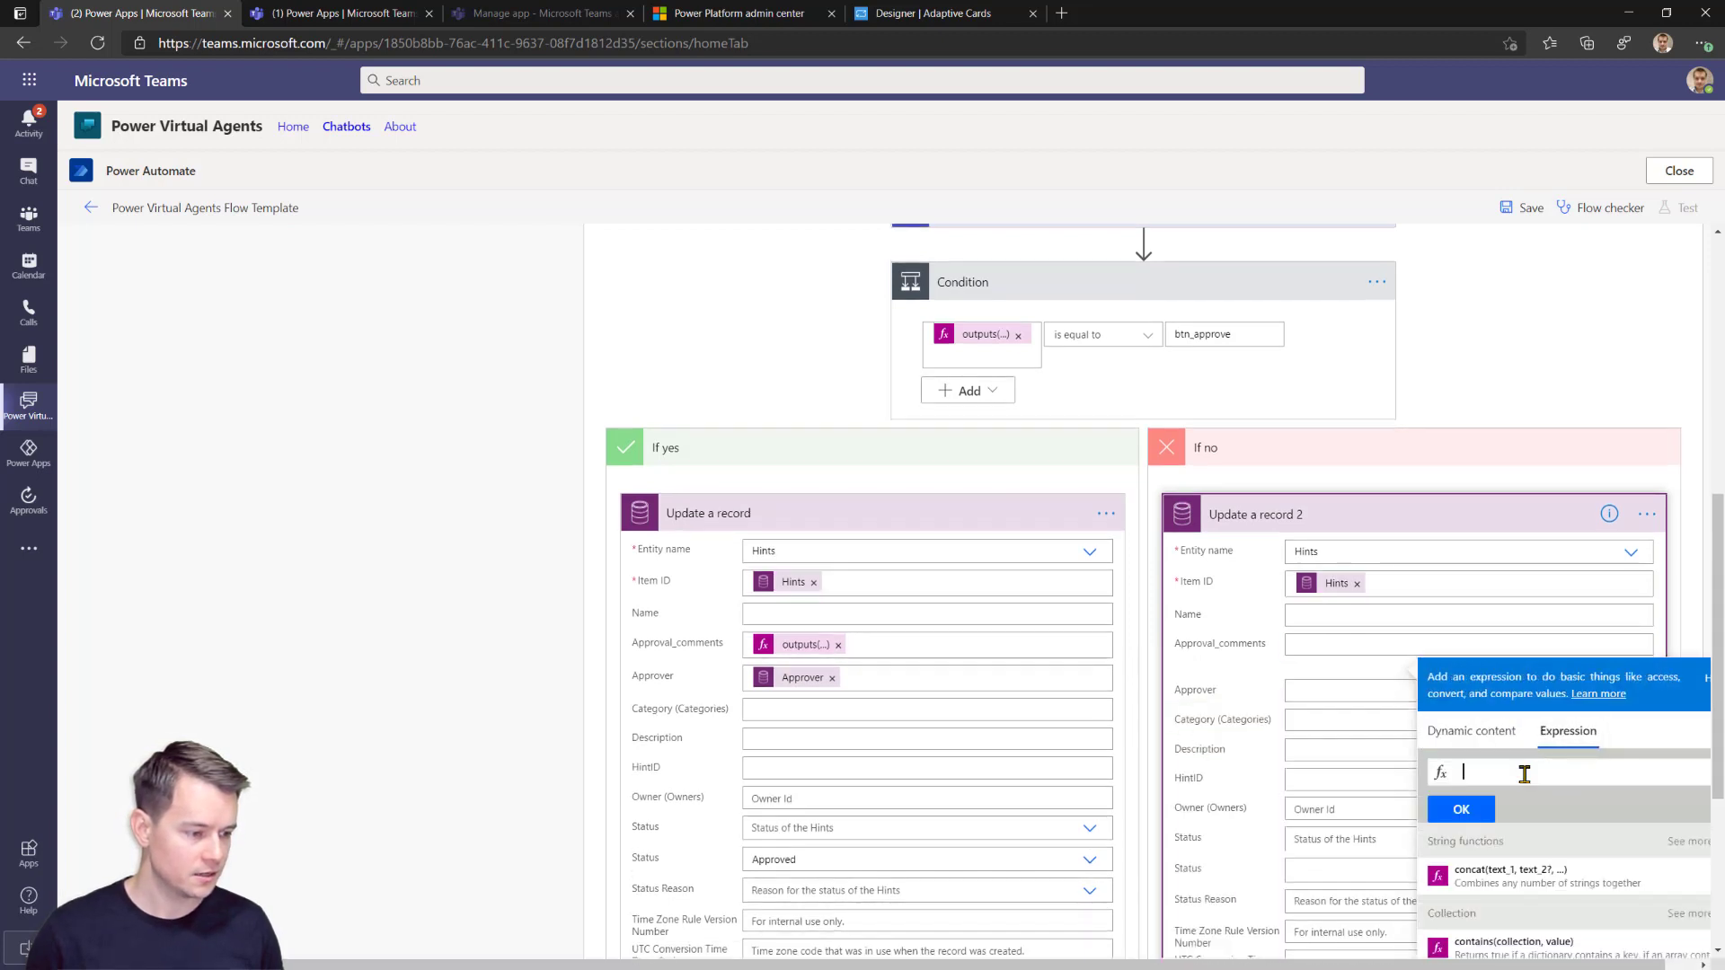
{"action": "type", "text": "outputs('Post_an_Adaptive_Card_to_a_Teams_user_and_wait_for_a_response')?['body/data/approve_comment']"}
{"action": "left_click_drag", "start_coordinate": [1643, 775], "coordinate": [1606, 771]}
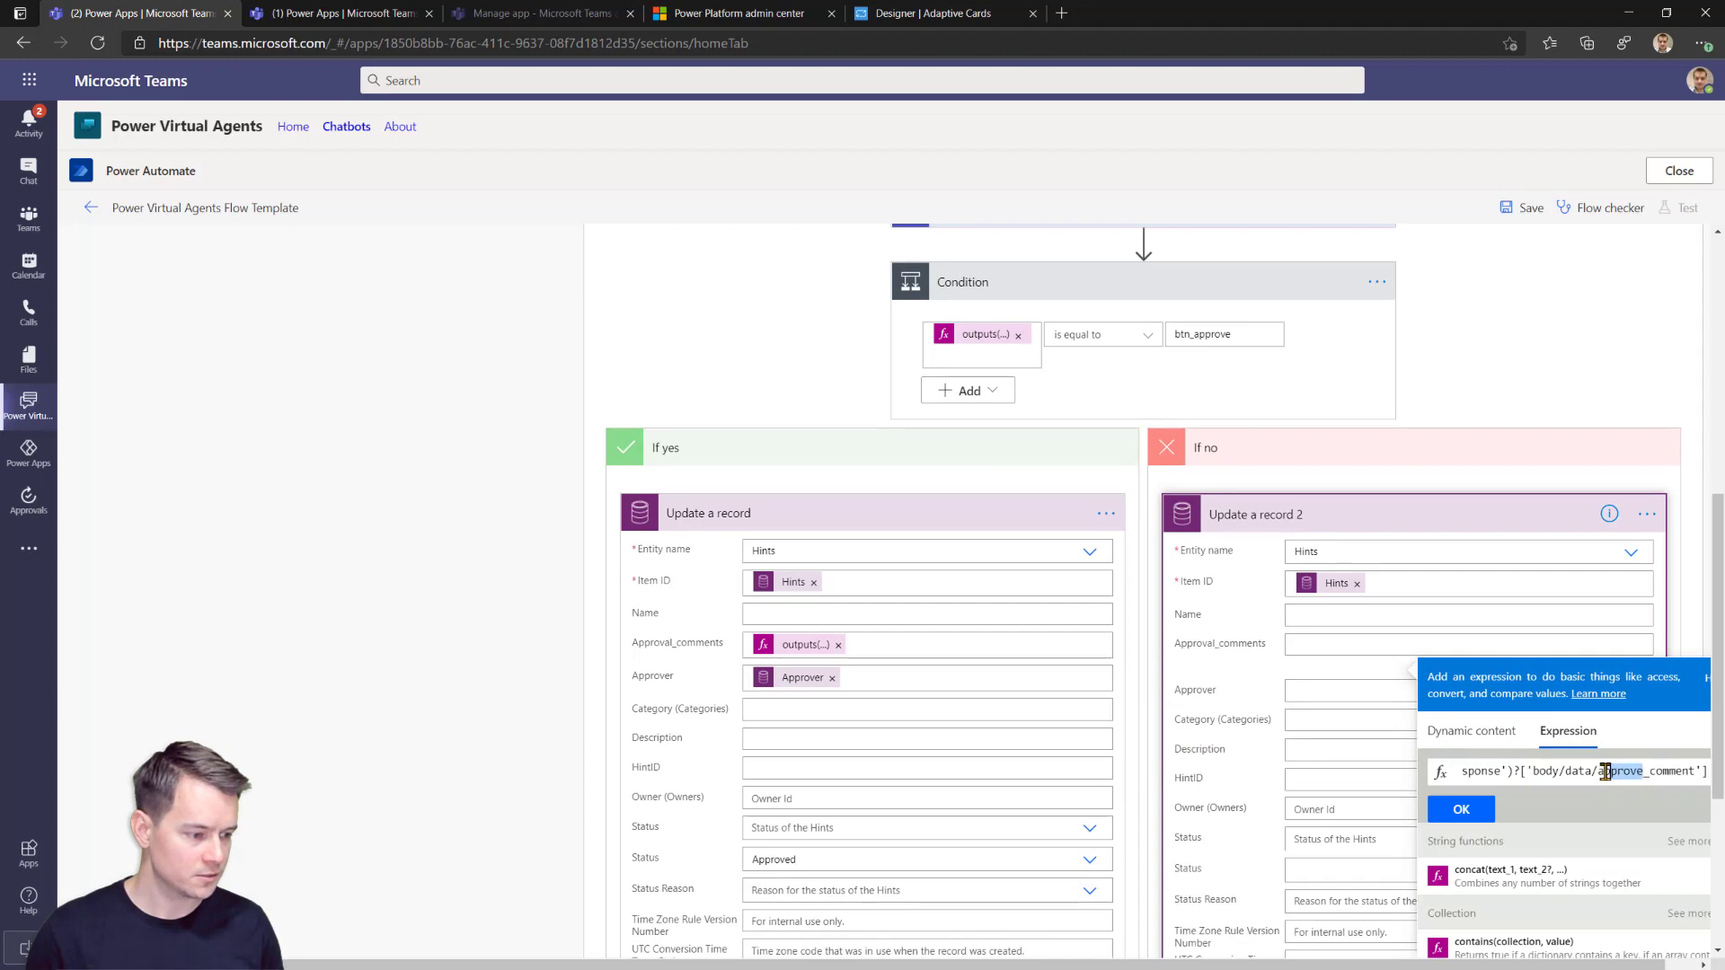
{"action": "type", "text": "reject"}
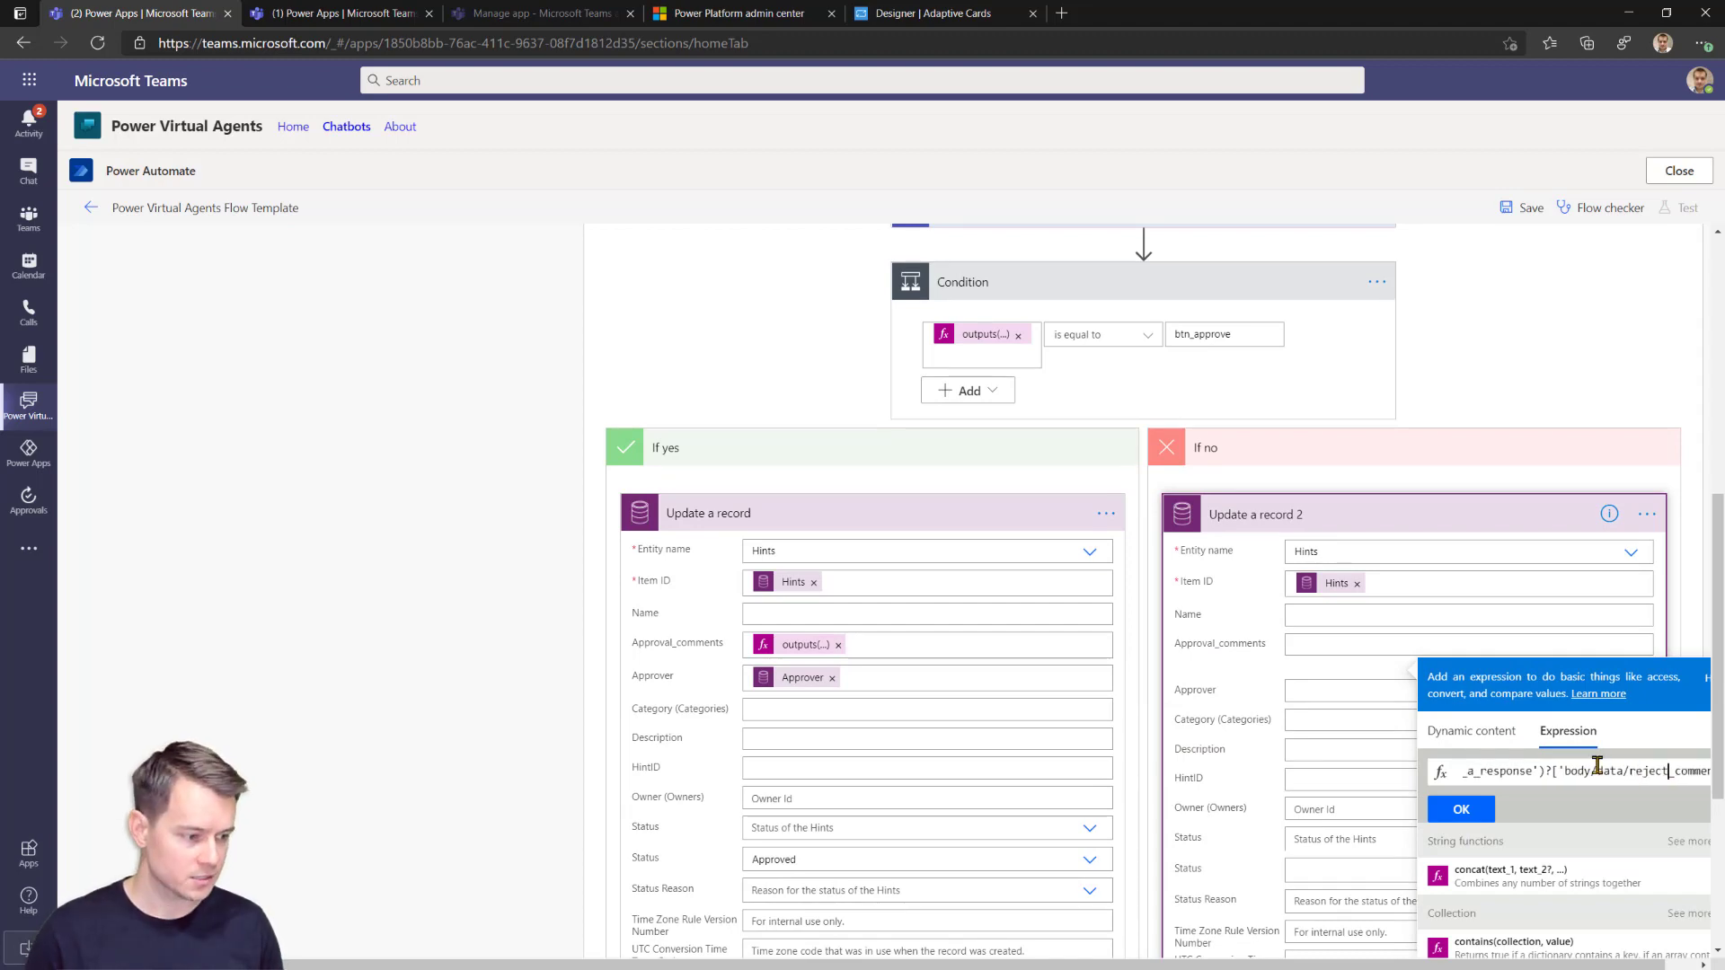
Check the Id of the Reject comment input in Adaptive Cards Designer, then return to the flow and apply the reject_comment expression.
{"action": "left_click", "coordinate": [958, 22]}
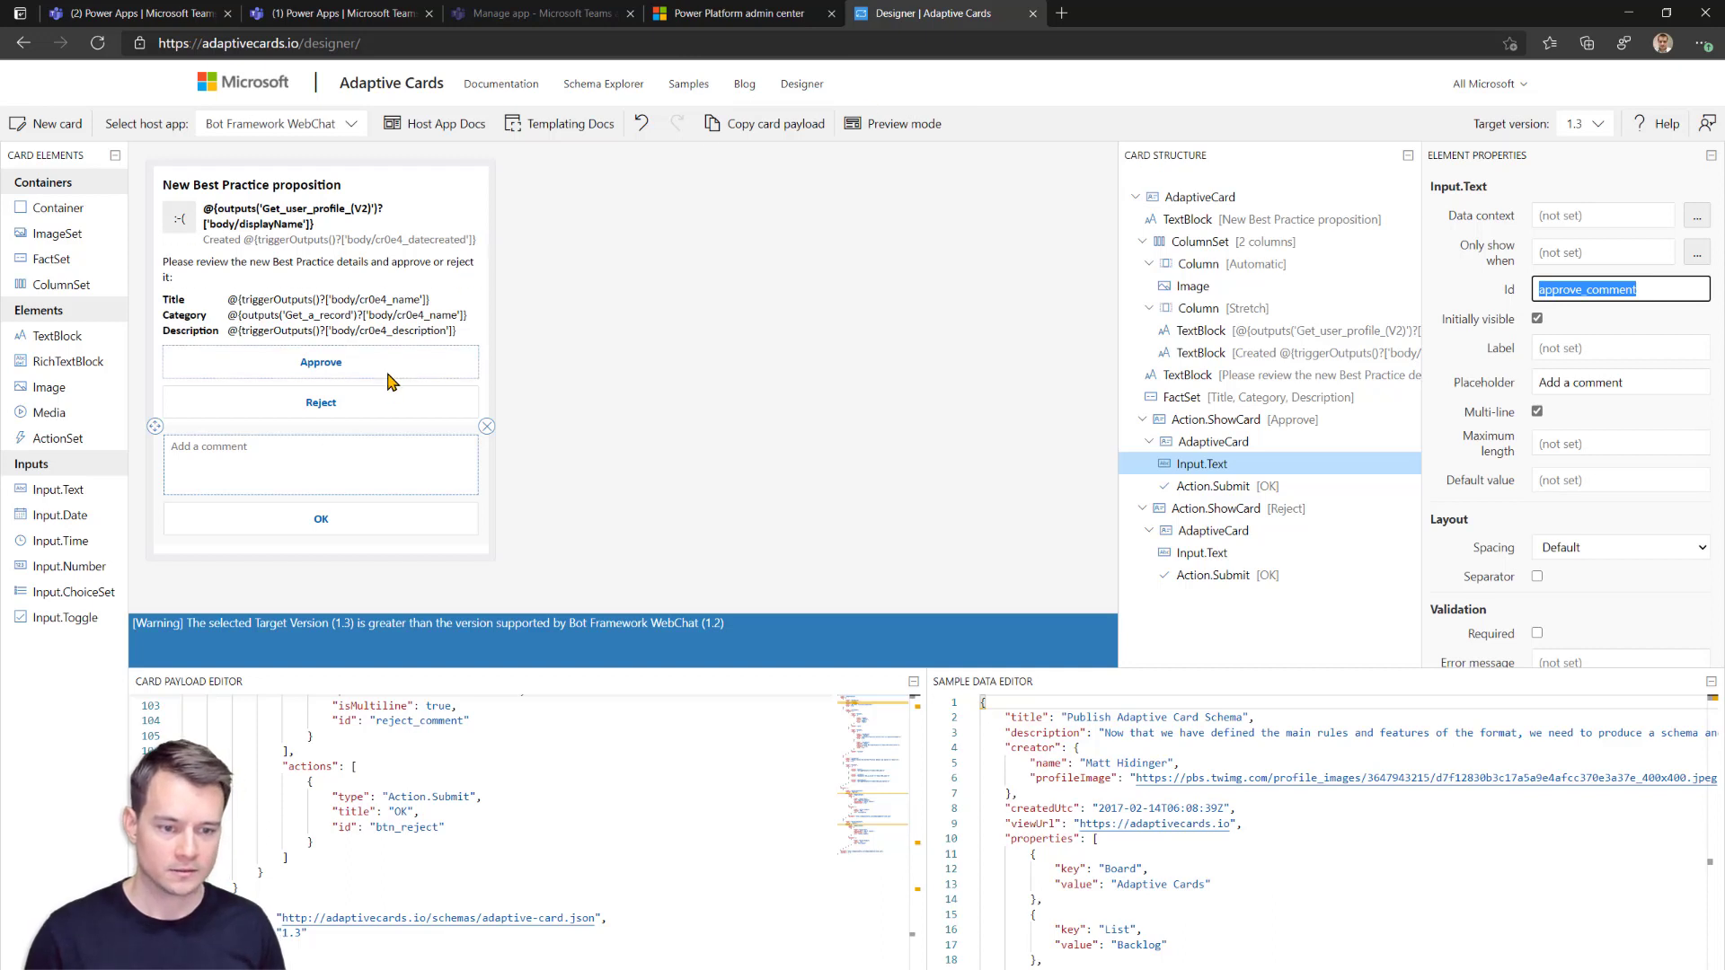
{"action": "left_click", "coordinate": [385, 406]}
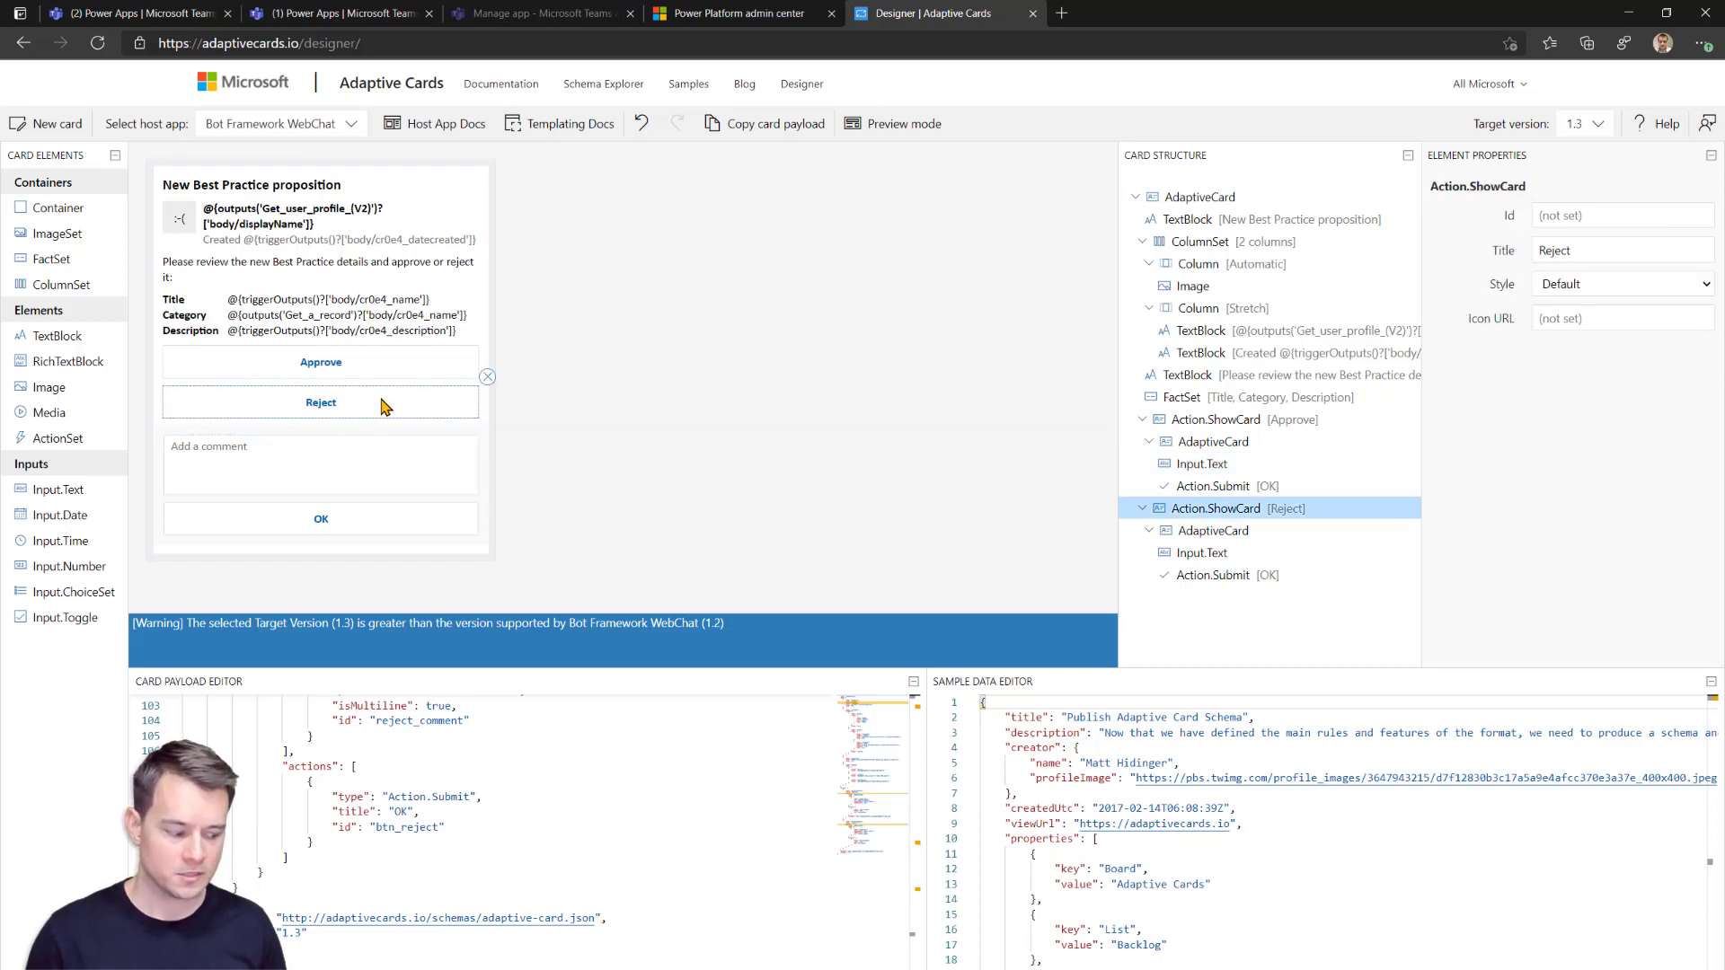
{"action": "left_click", "coordinate": [361, 472]}
{"action": "double_click", "coordinate": [1653, 290]}
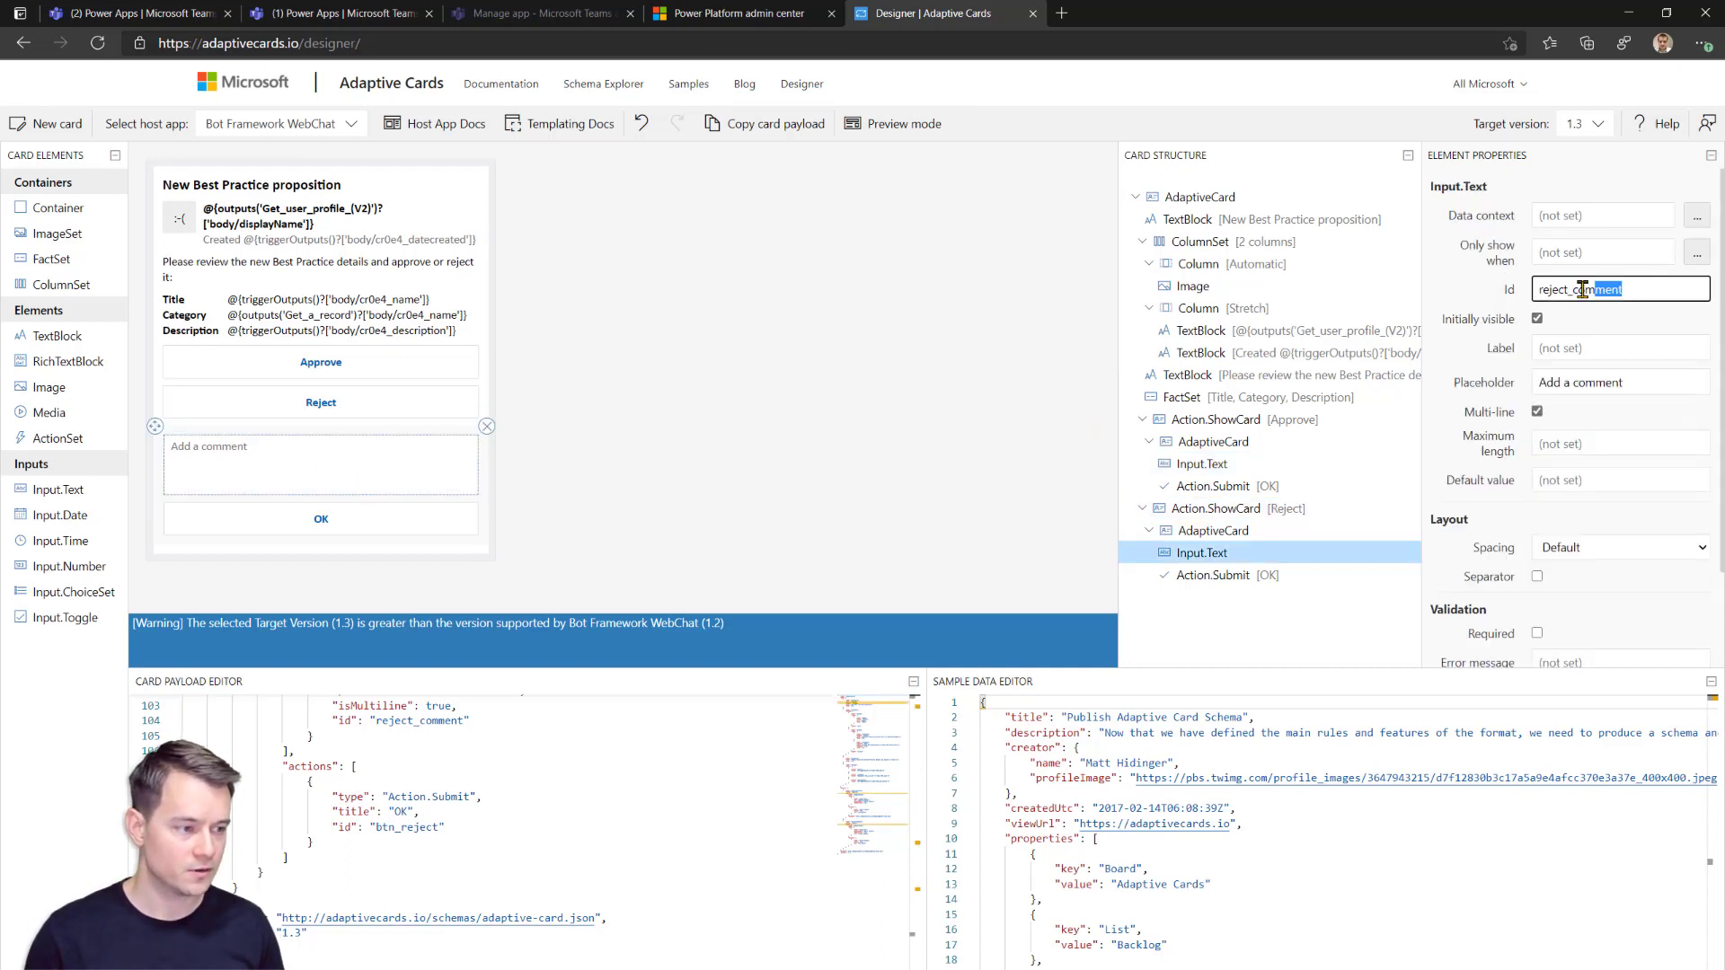
{"action": "left_click", "coordinate": [140, 13]}
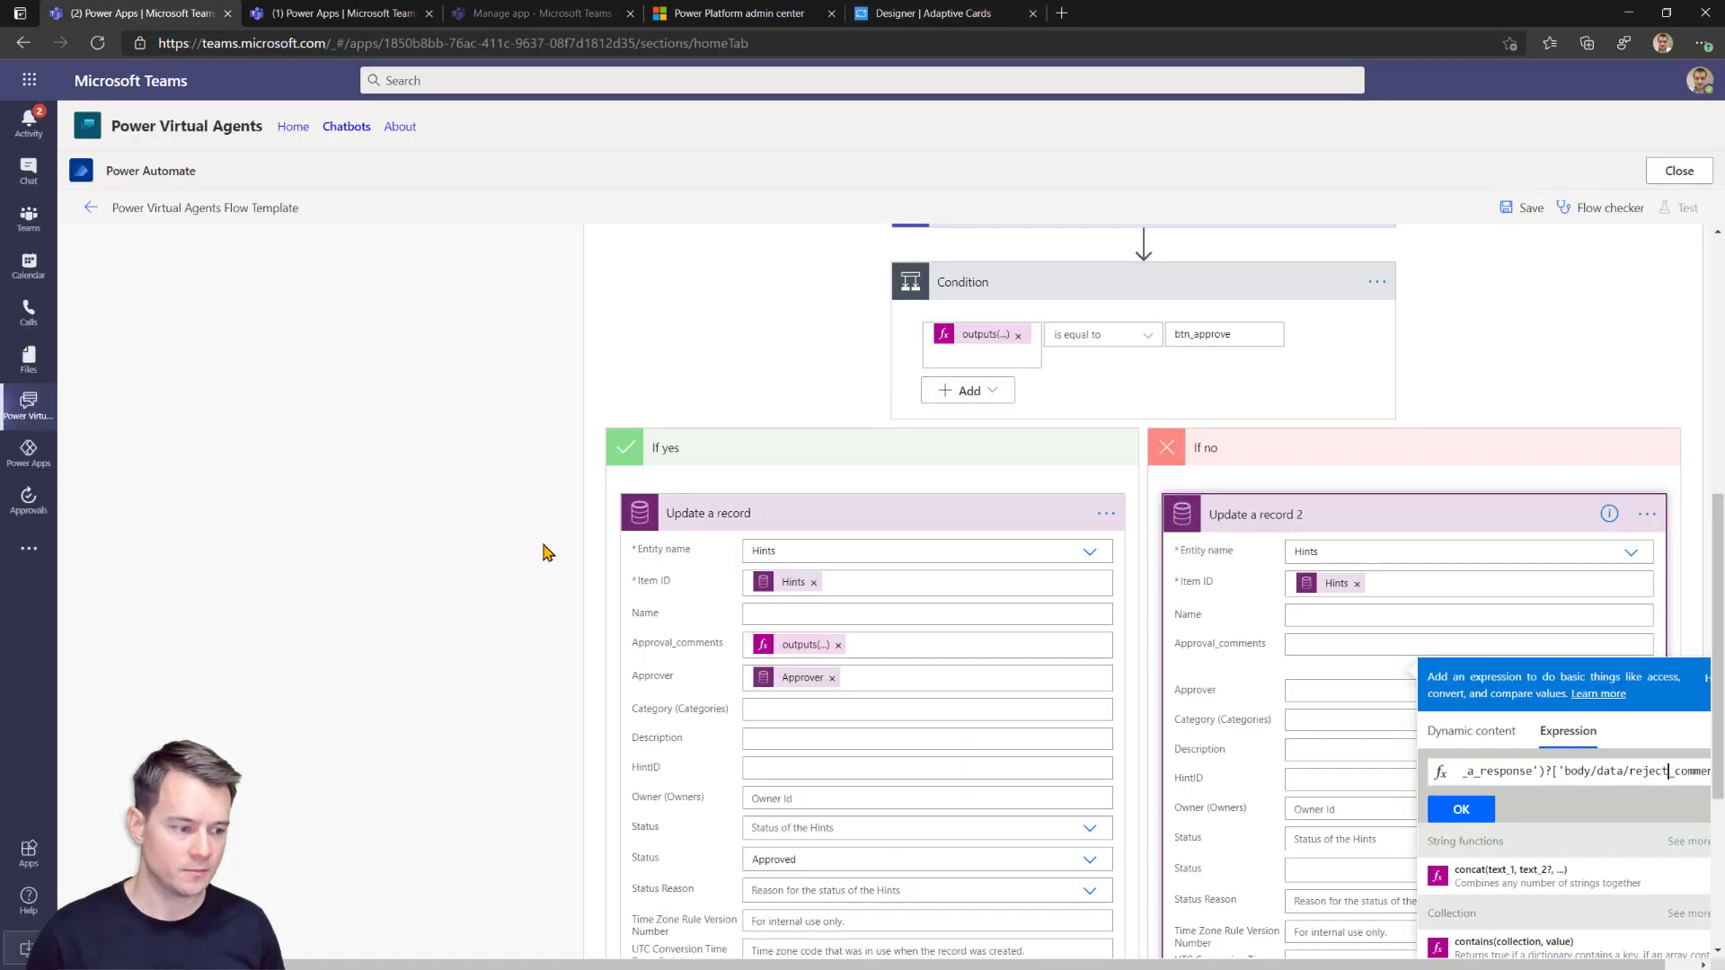
{"action": "left_click", "coordinate": [1462, 810]}
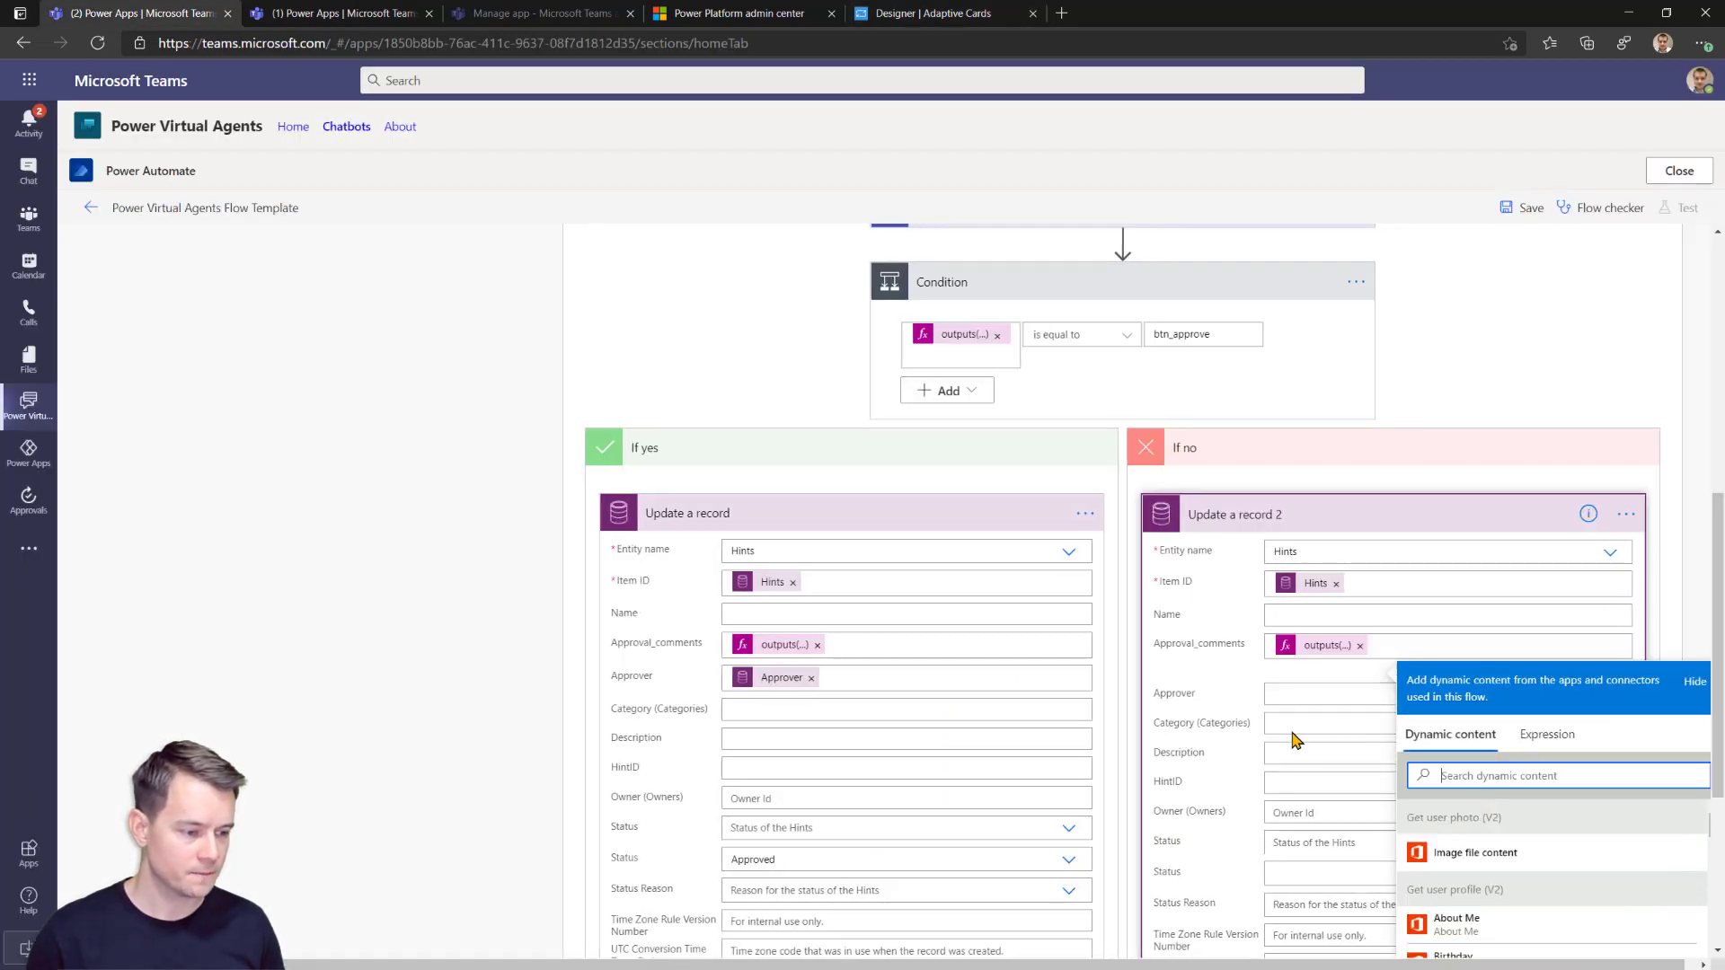
Copy the Approver token from the If yes update action into the Approver field of the If no update action.
{"action": "left_click", "coordinate": [1274, 692]}
{"action": "left_click", "coordinate": [800, 664]}
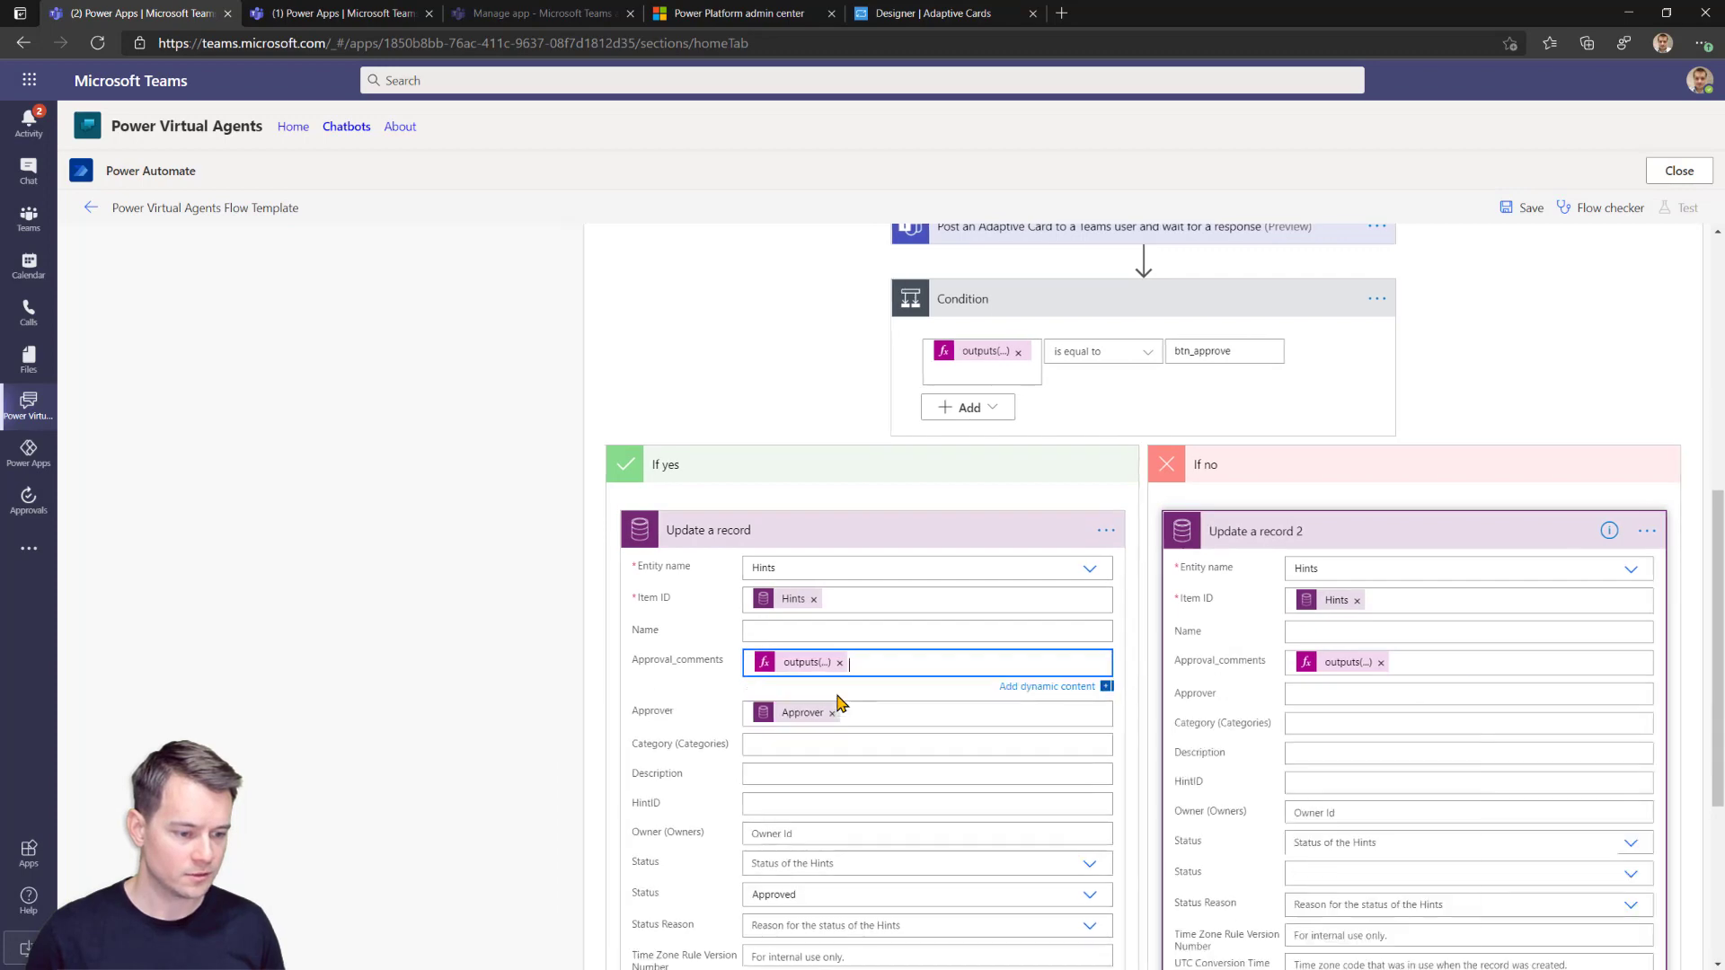
{"action": "left_click", "coordinate": [763, 700]}
{"action": "left_click_drag", "start_coordinate": [862, 698], "coordinate": [743, 694]}
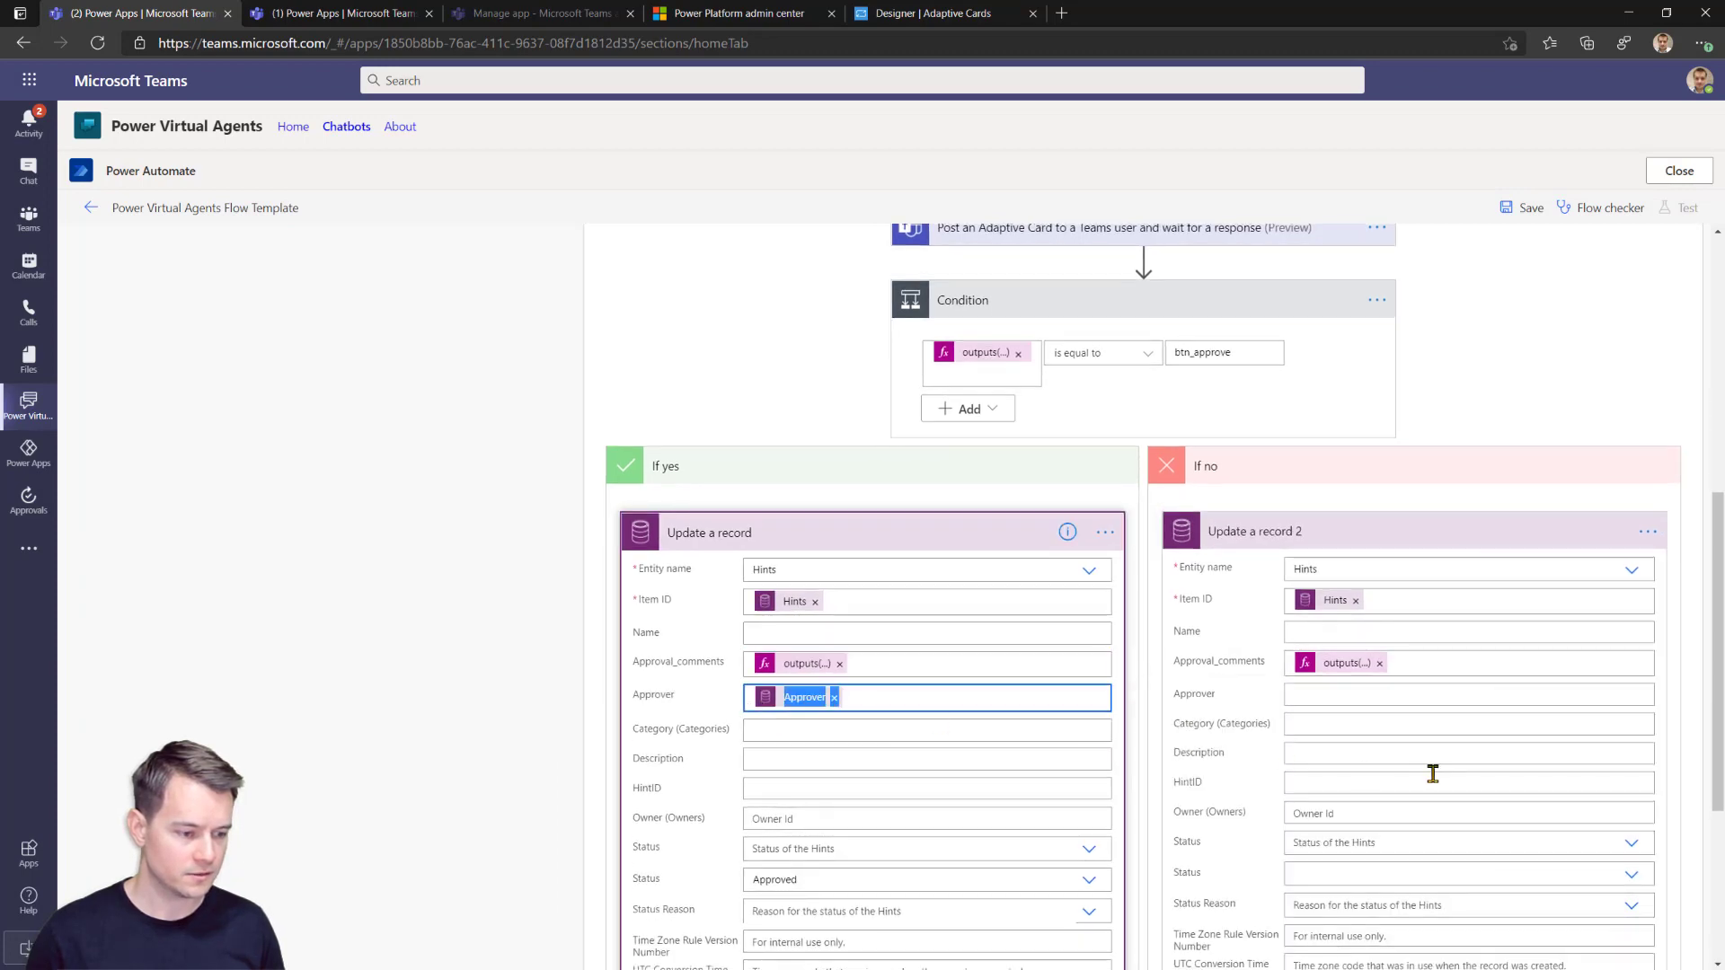
{"action": "left_click", "coordinate": [1418, 697]}
{"action": "key", "text": "ctrl+v"}
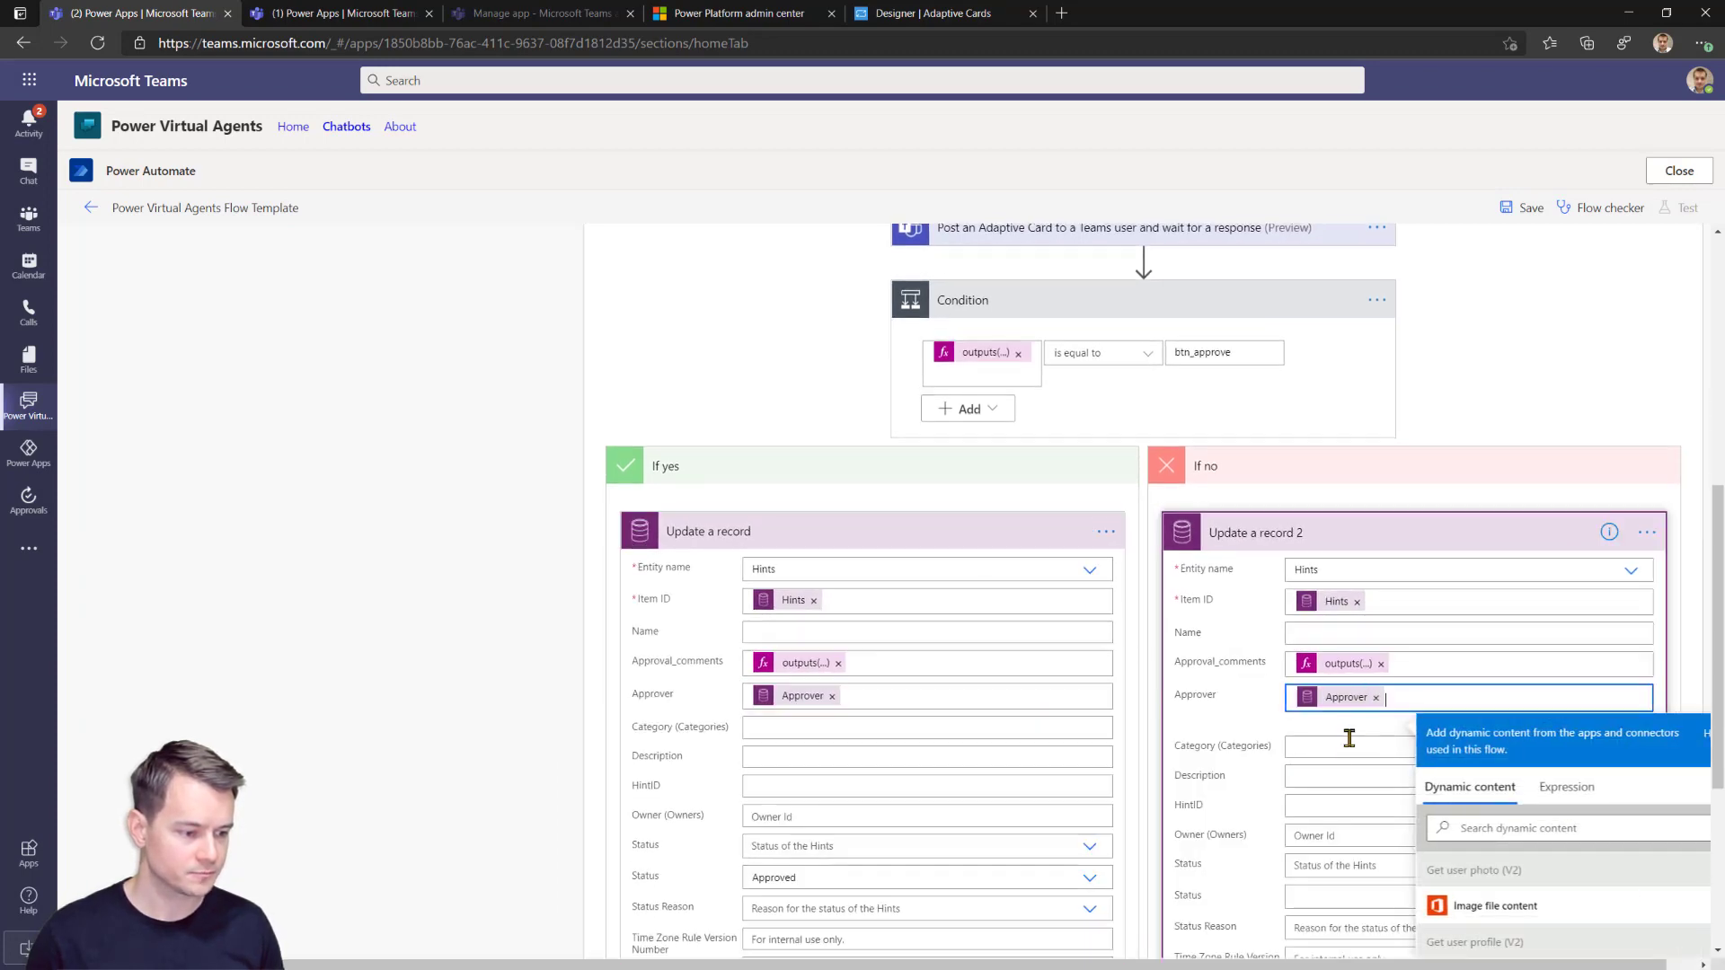
Set the second Status field, below Status of the Hints, to Rejected in the If no update action and save the flow.
{"action": "scroll", "coordinate": [1351, 728], "scroll_direction": "down", "scroll_amount": 2}
{"action": "left_click", "coordinate": [1345, 686]}
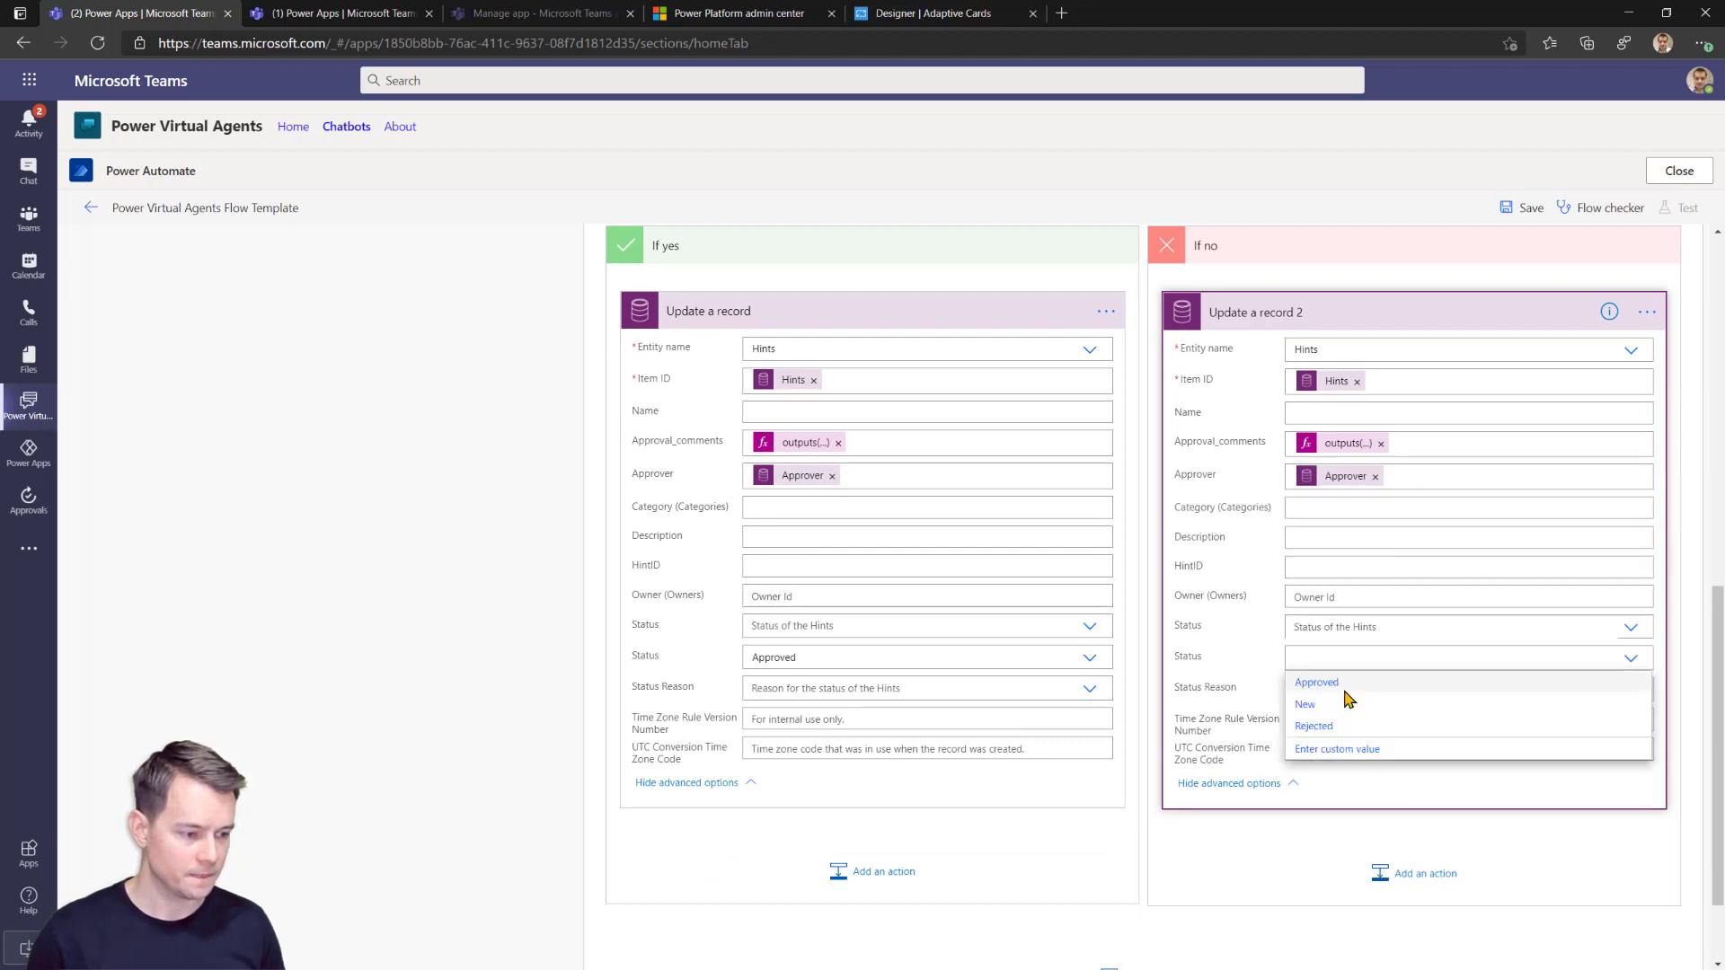
{"action": "left_click", "coordinate": [1350, 728]}
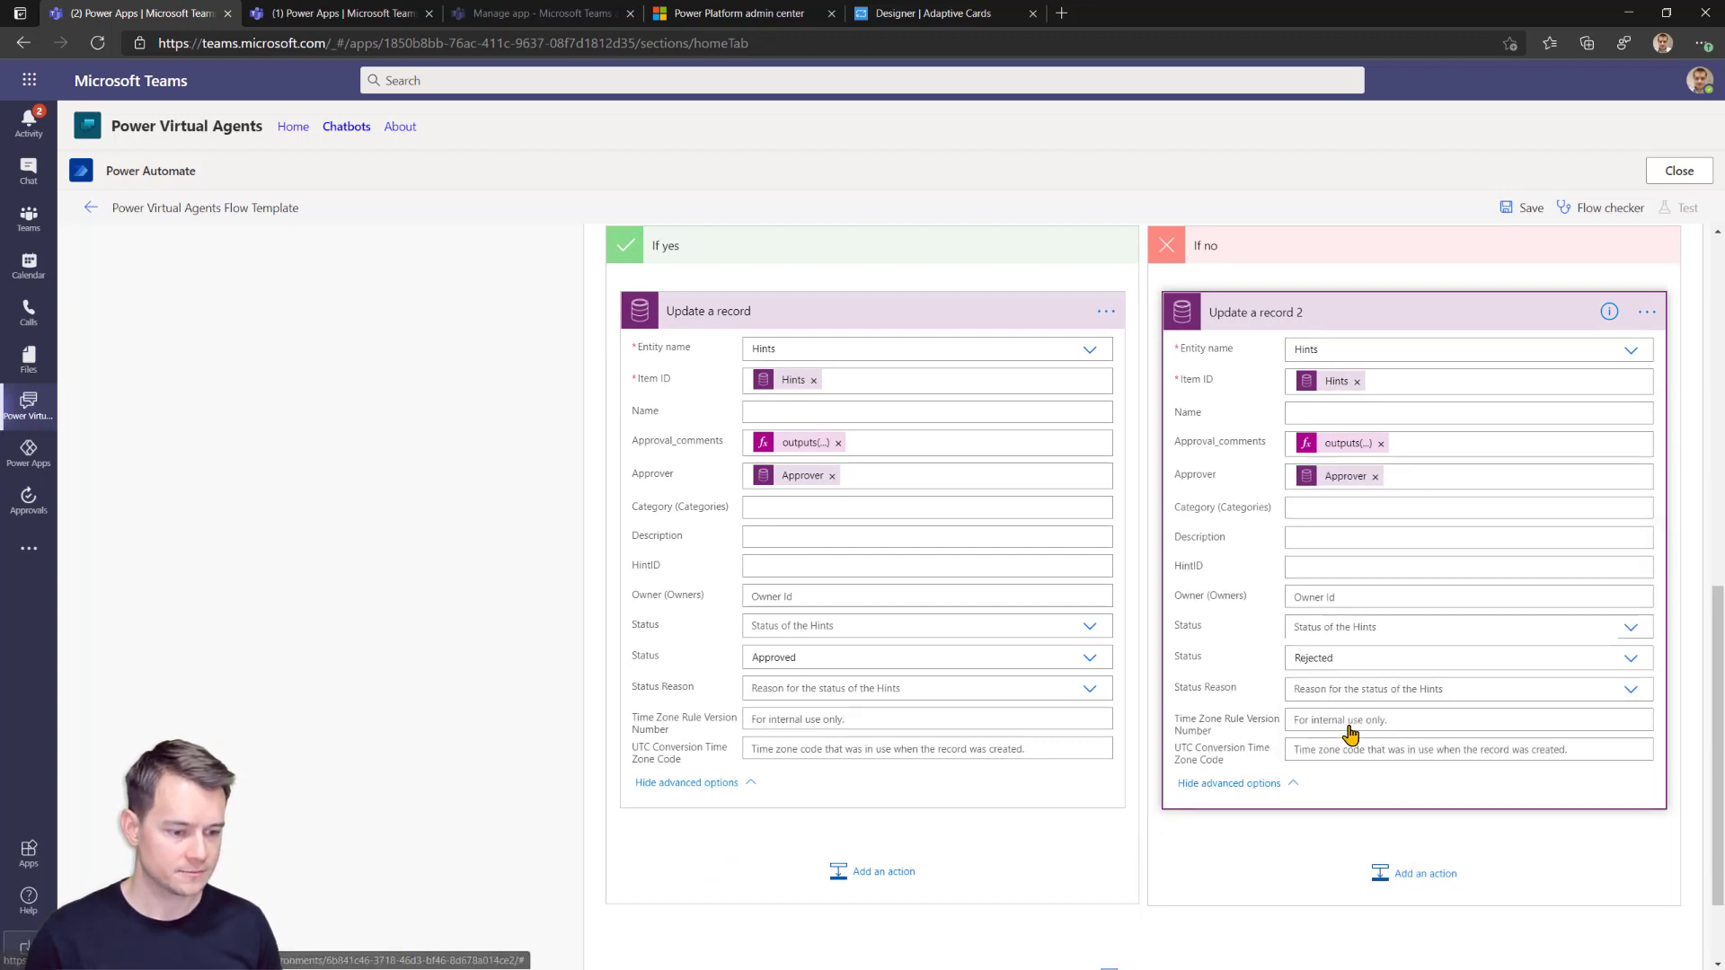
{"action": "left_click", "coordinate": [1523, 209]}
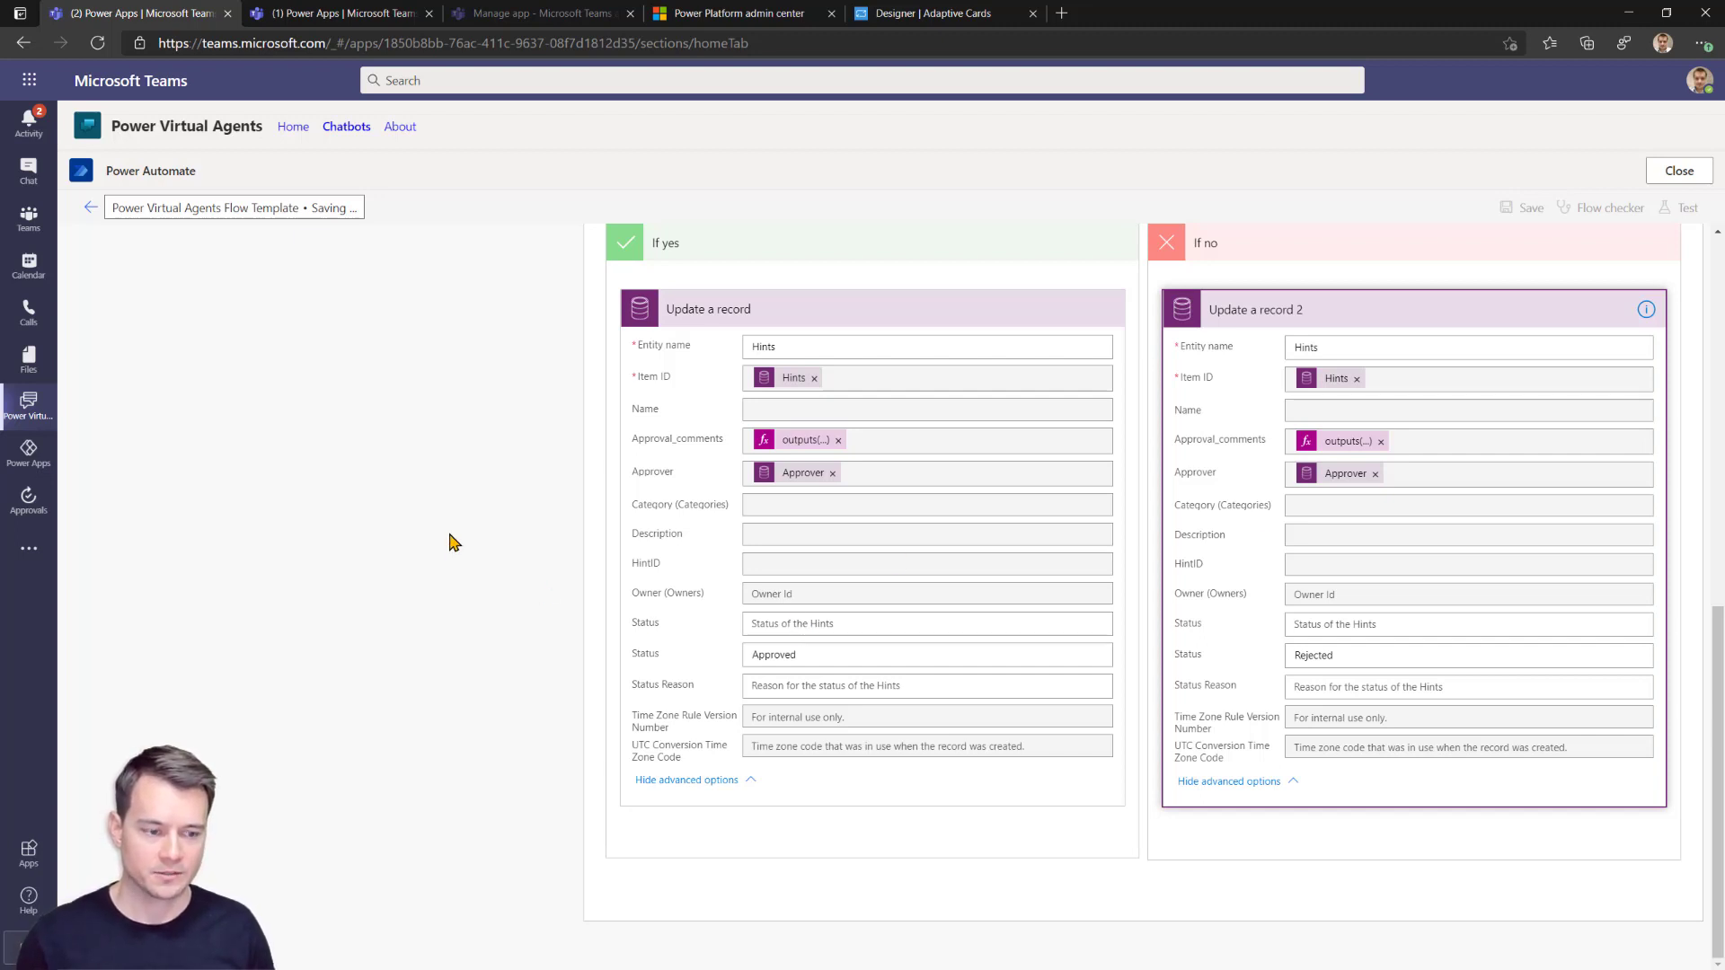
Return to the Submit a hint topic and call Power Virtual Agents Flow Template after the message about submitting the tip for approval.
{"action": "left_click", "coordinate": [91, 209]}
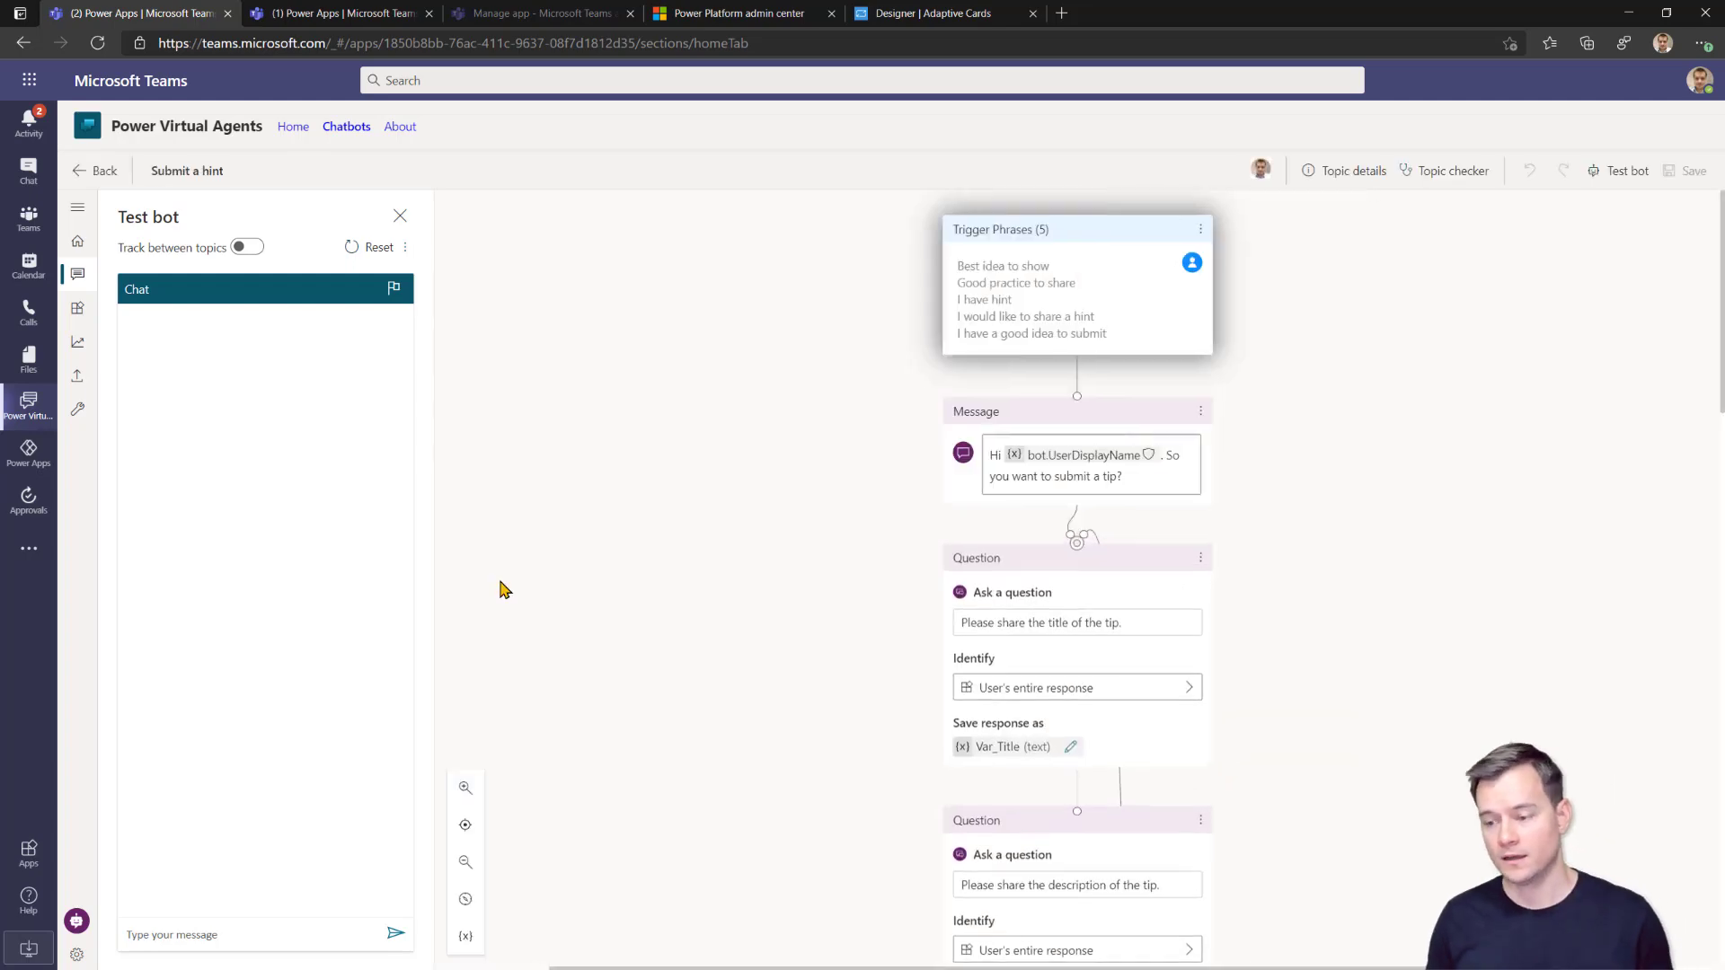
{"action": "scroll", "coordinate": [728, 597], "scroll_direction": "down", "scroll_amount": 15}
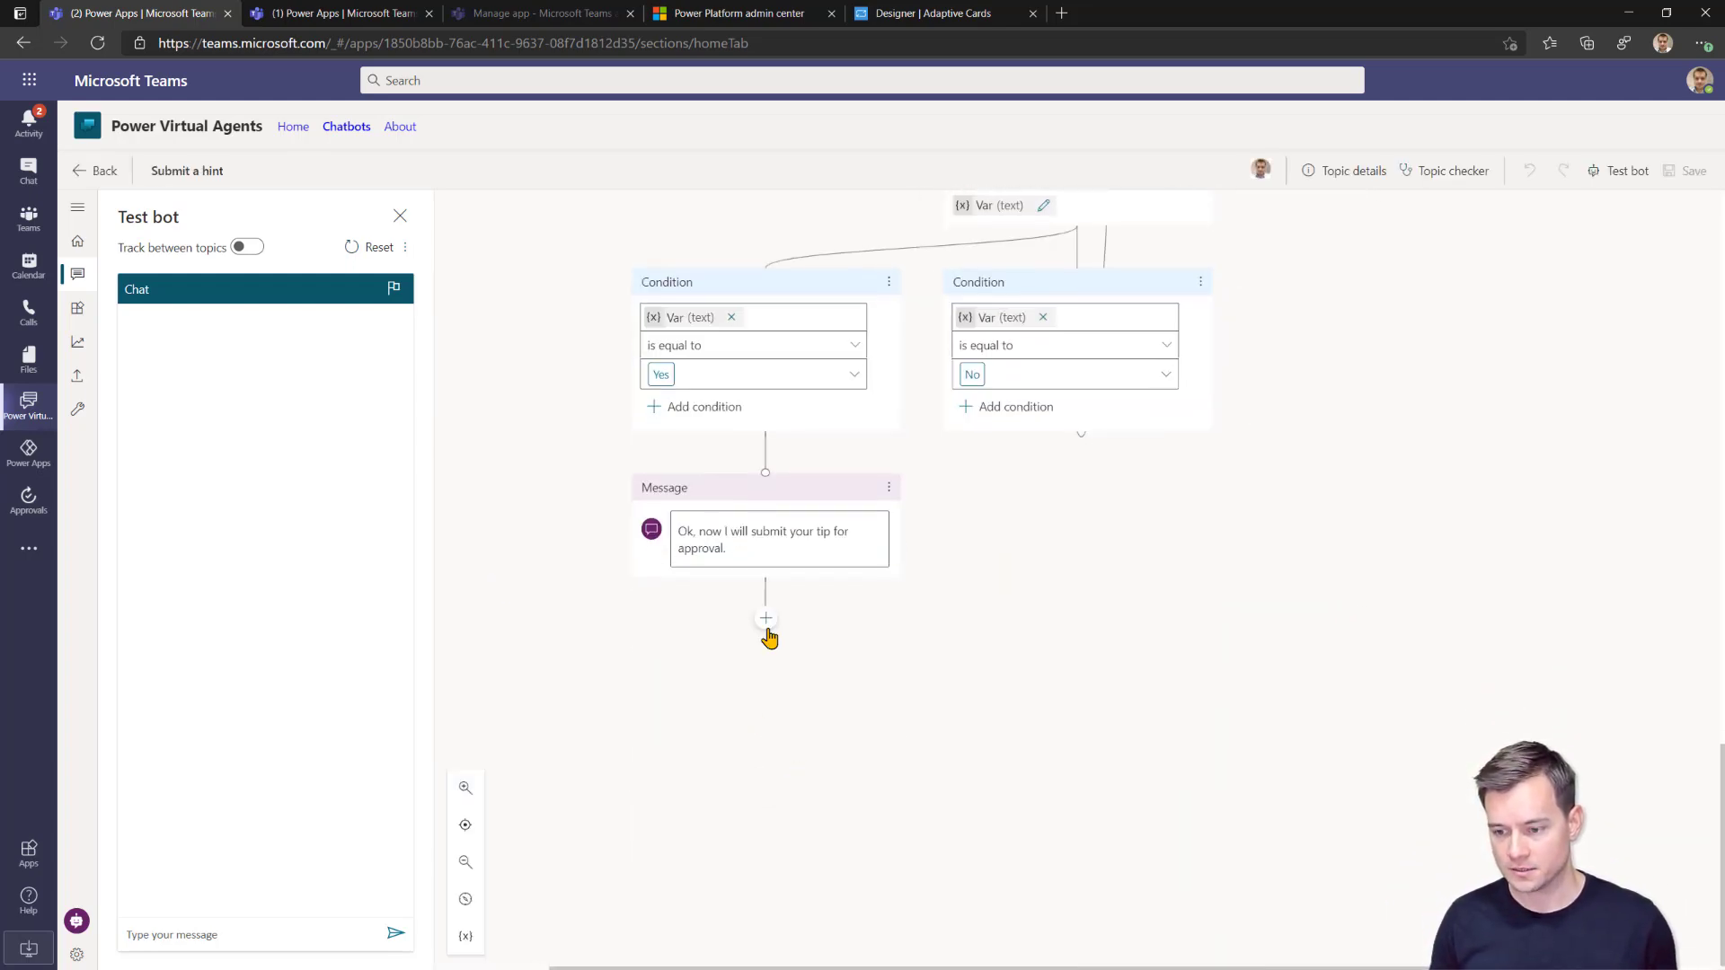
{"action": "left_click", "coordinate": [766, 620]}
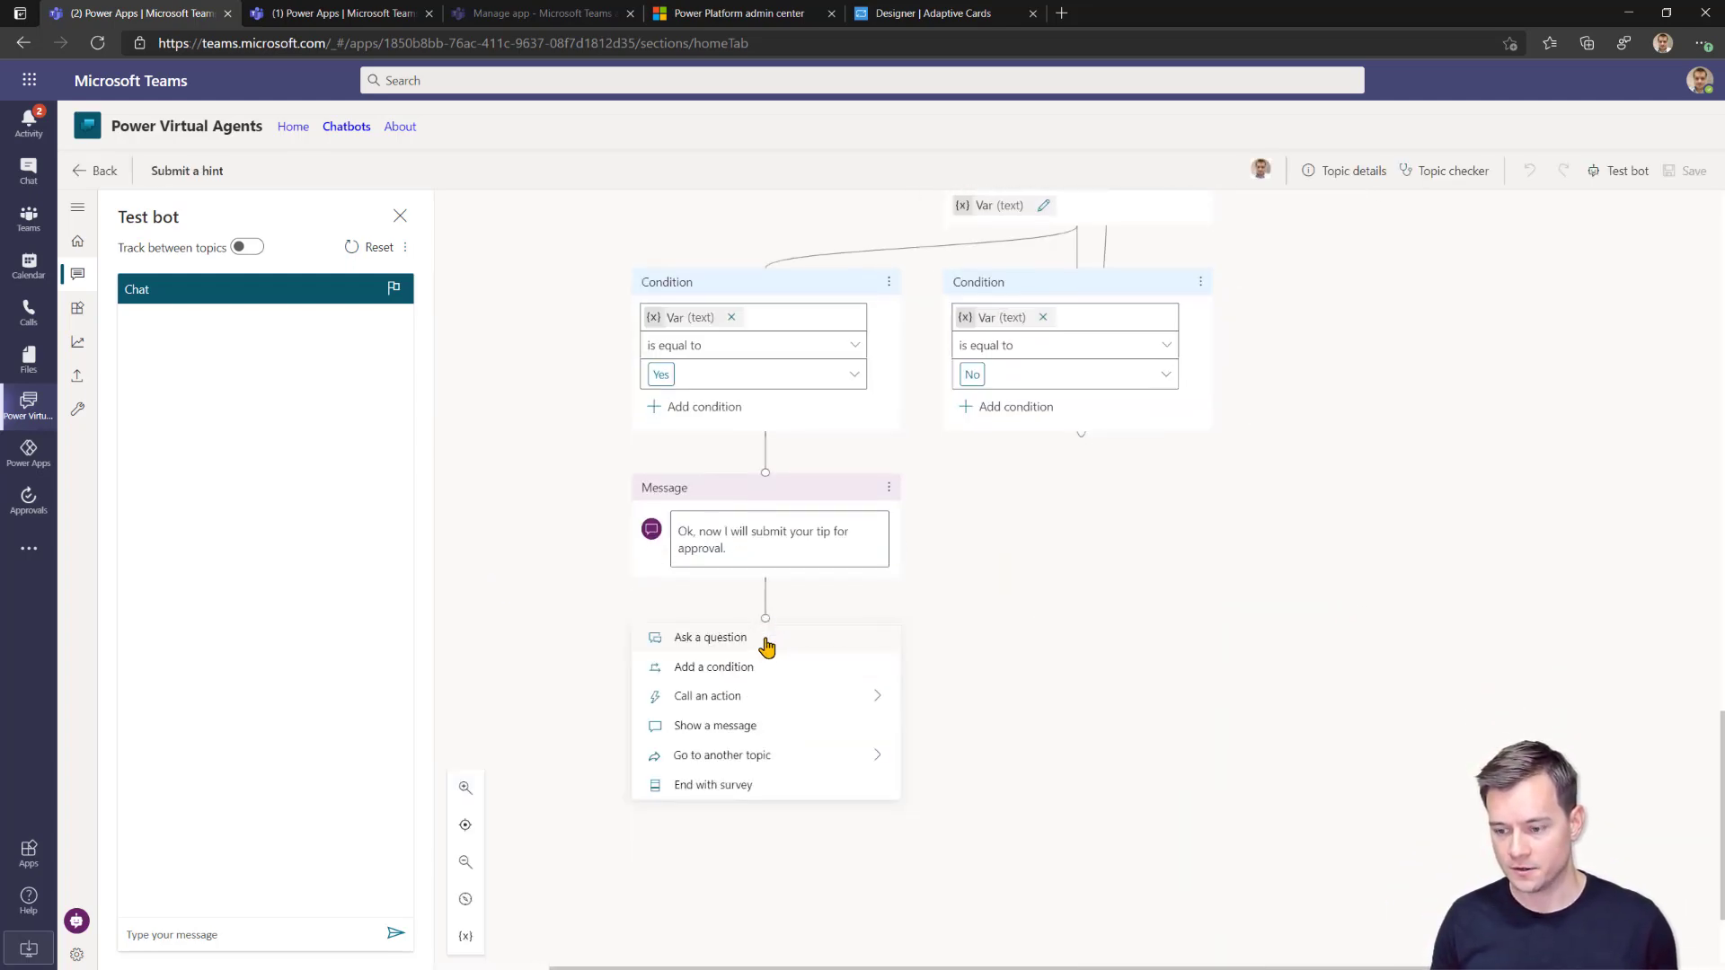
{"action": "left_click", "coordinate": [765, 700]}
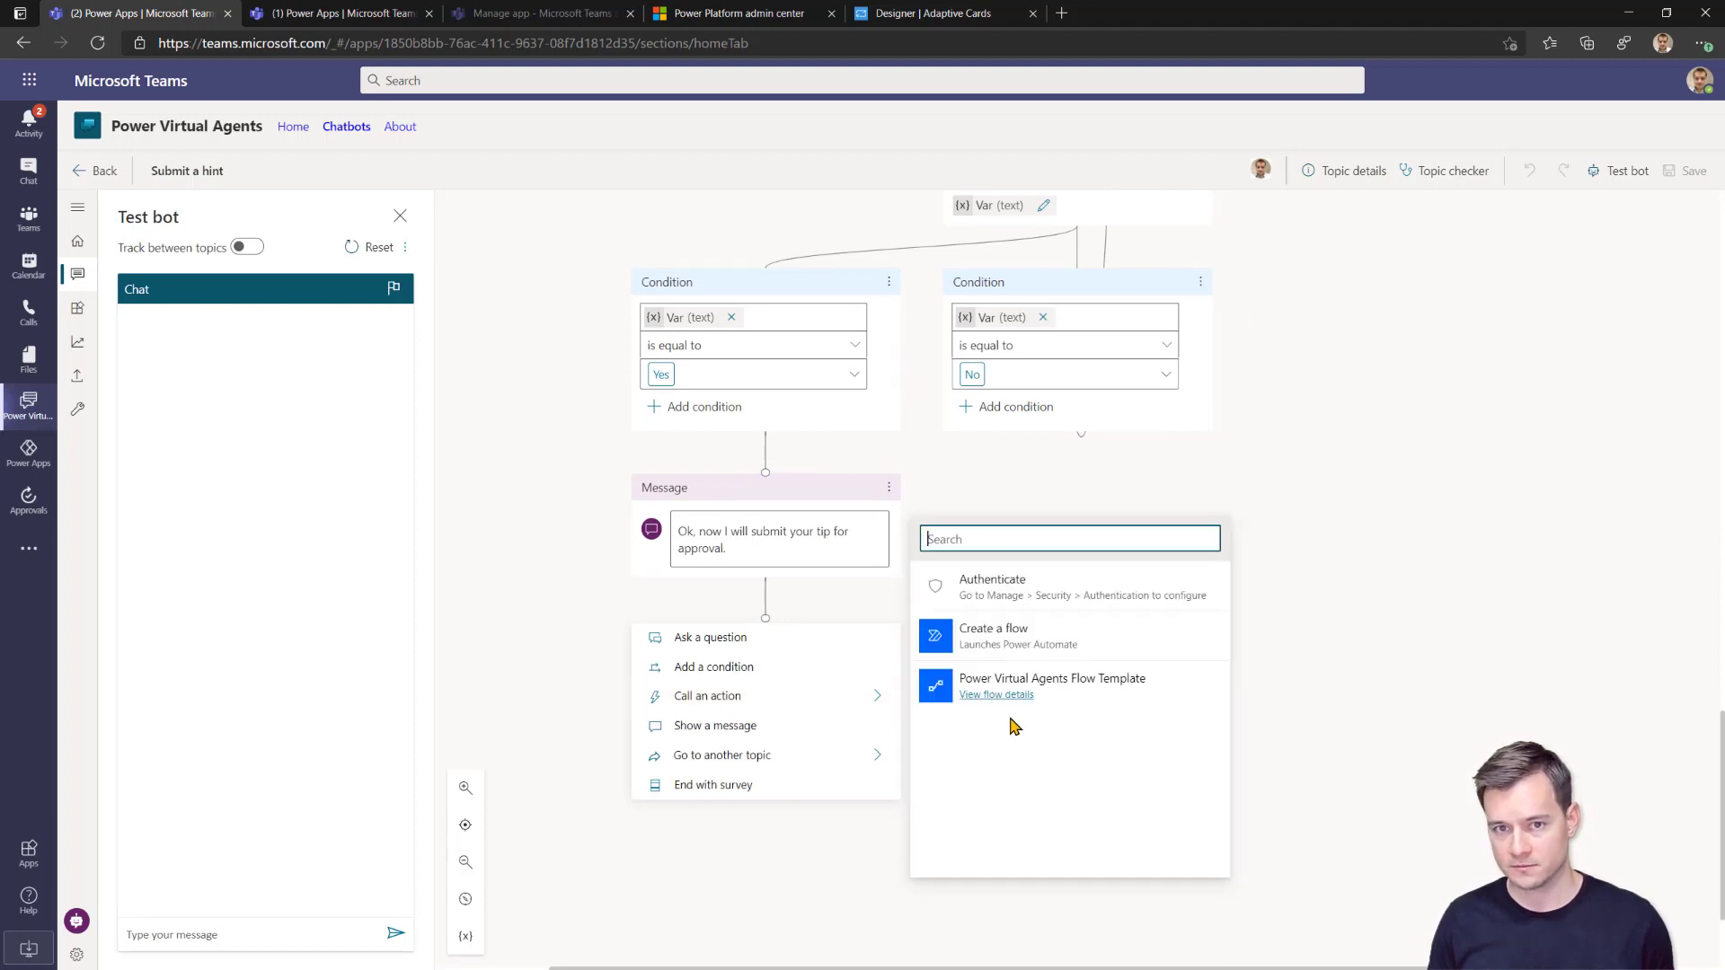
{"action": "left_click", "coordinate": [1072, 690]}
Map the flow action's inputs: Title to Var_Title, Description to Var_Description, Category to Var_Category and UserID to bot.UserId.
{"action": "left_click", "coordinate": [844, 719]}
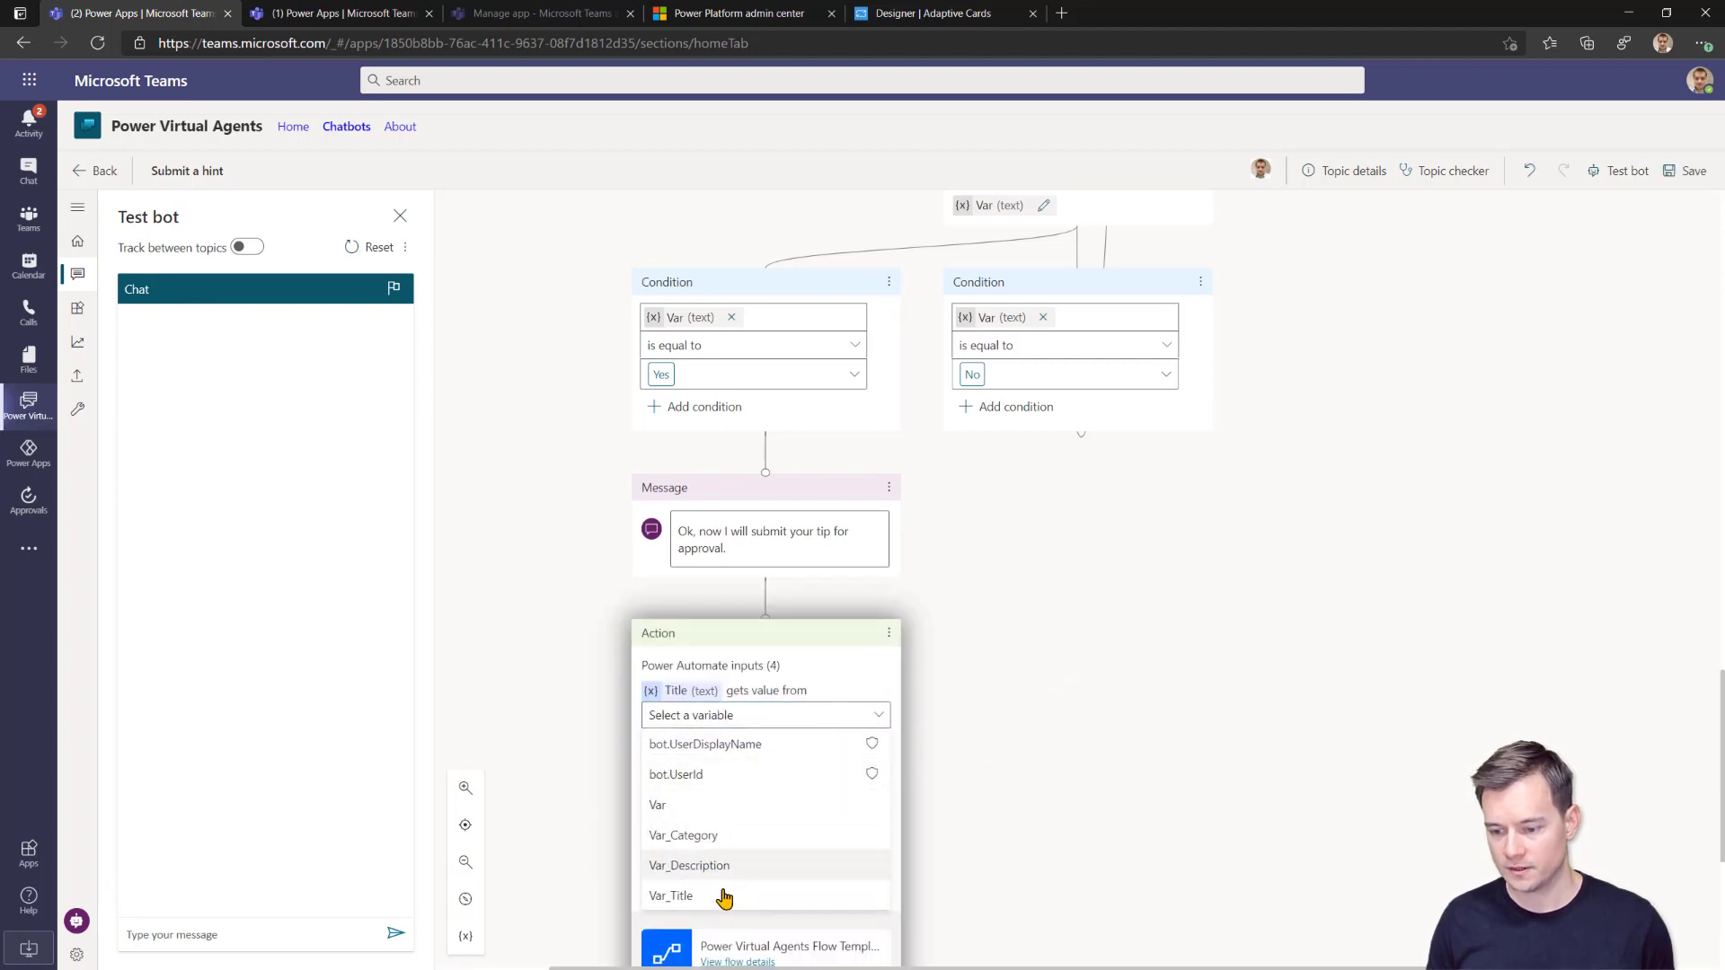
{"action": "left_click", "coordinate": [725, 896]}
{"action": "left_click", "coordinate": [753, 770]}
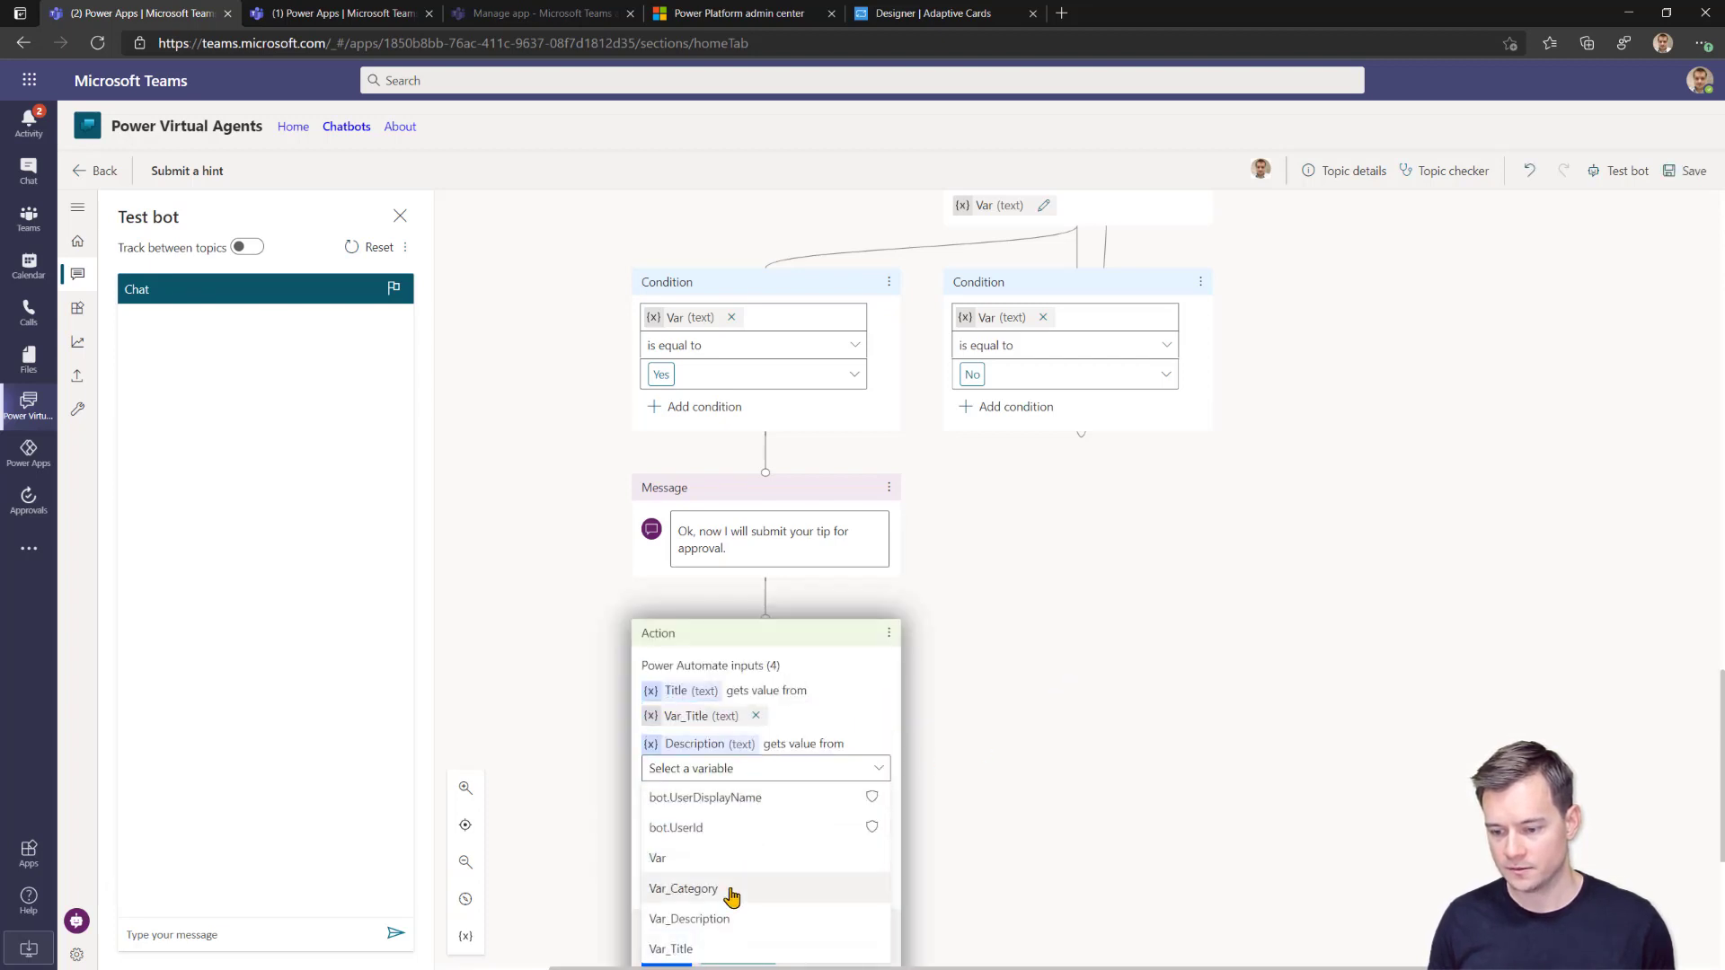
{"action": "left_click", "coordinate": [719, 918]}
{"action": "left_click", "coordinate": [791, 823]}
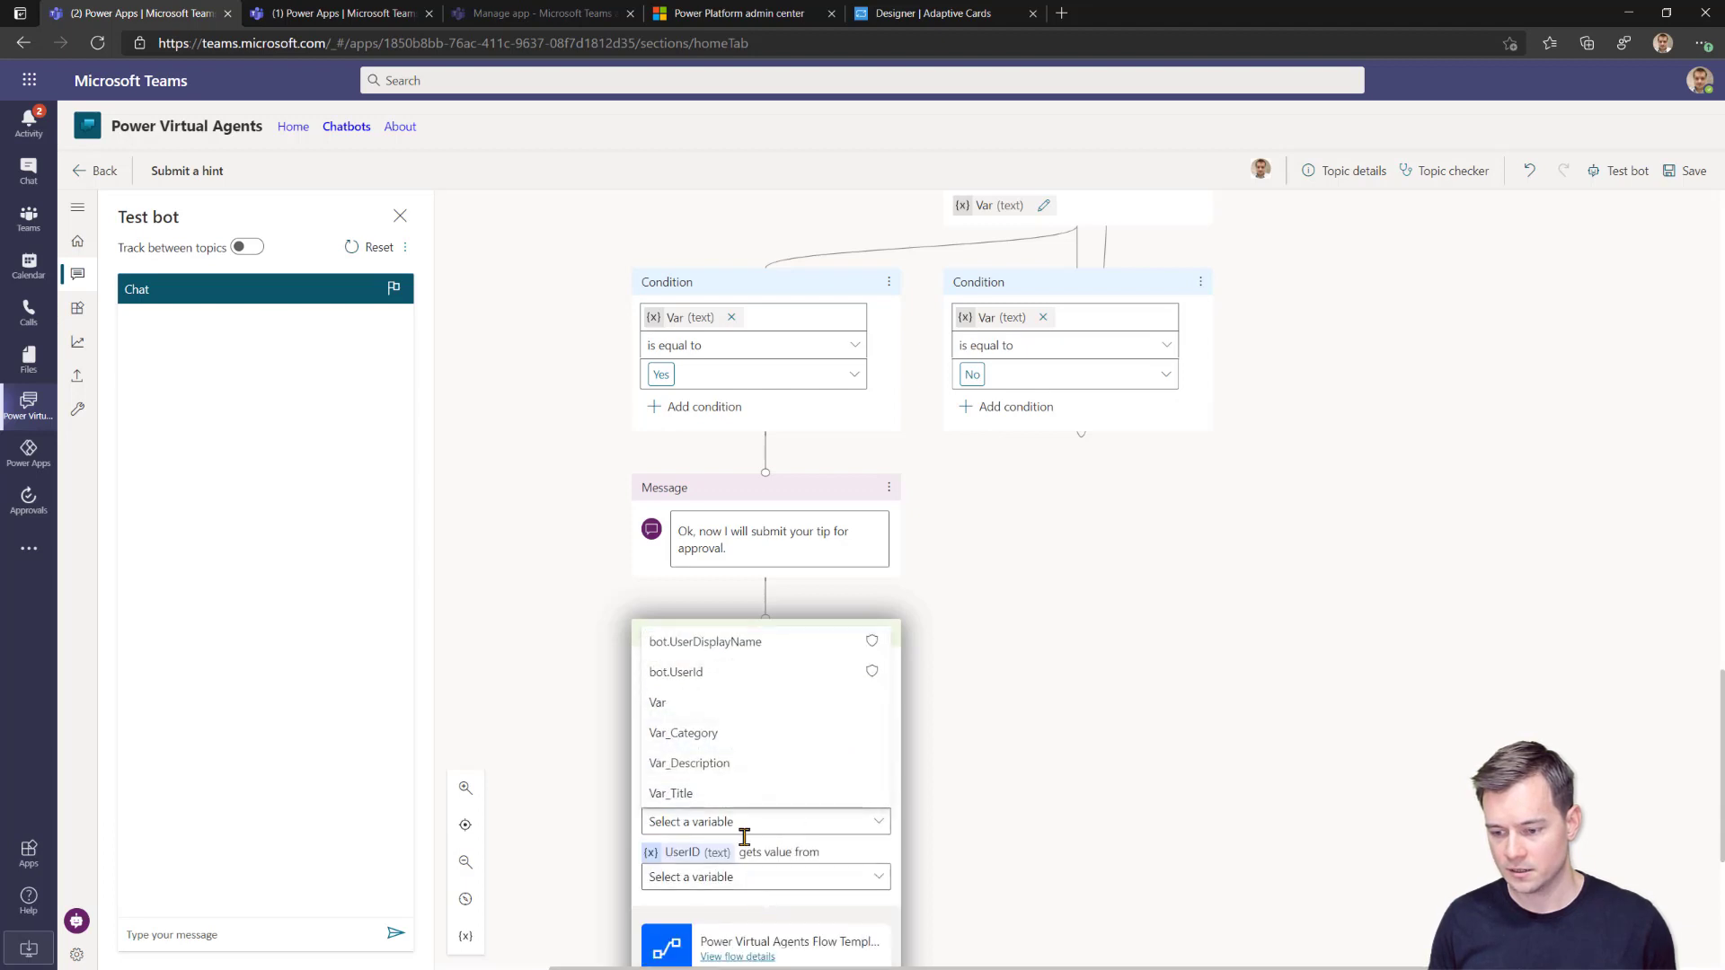
{"action": "left_click", "coordinate": [720, 740]}
{"action": "left_click", "coordinate": [773, 884]}
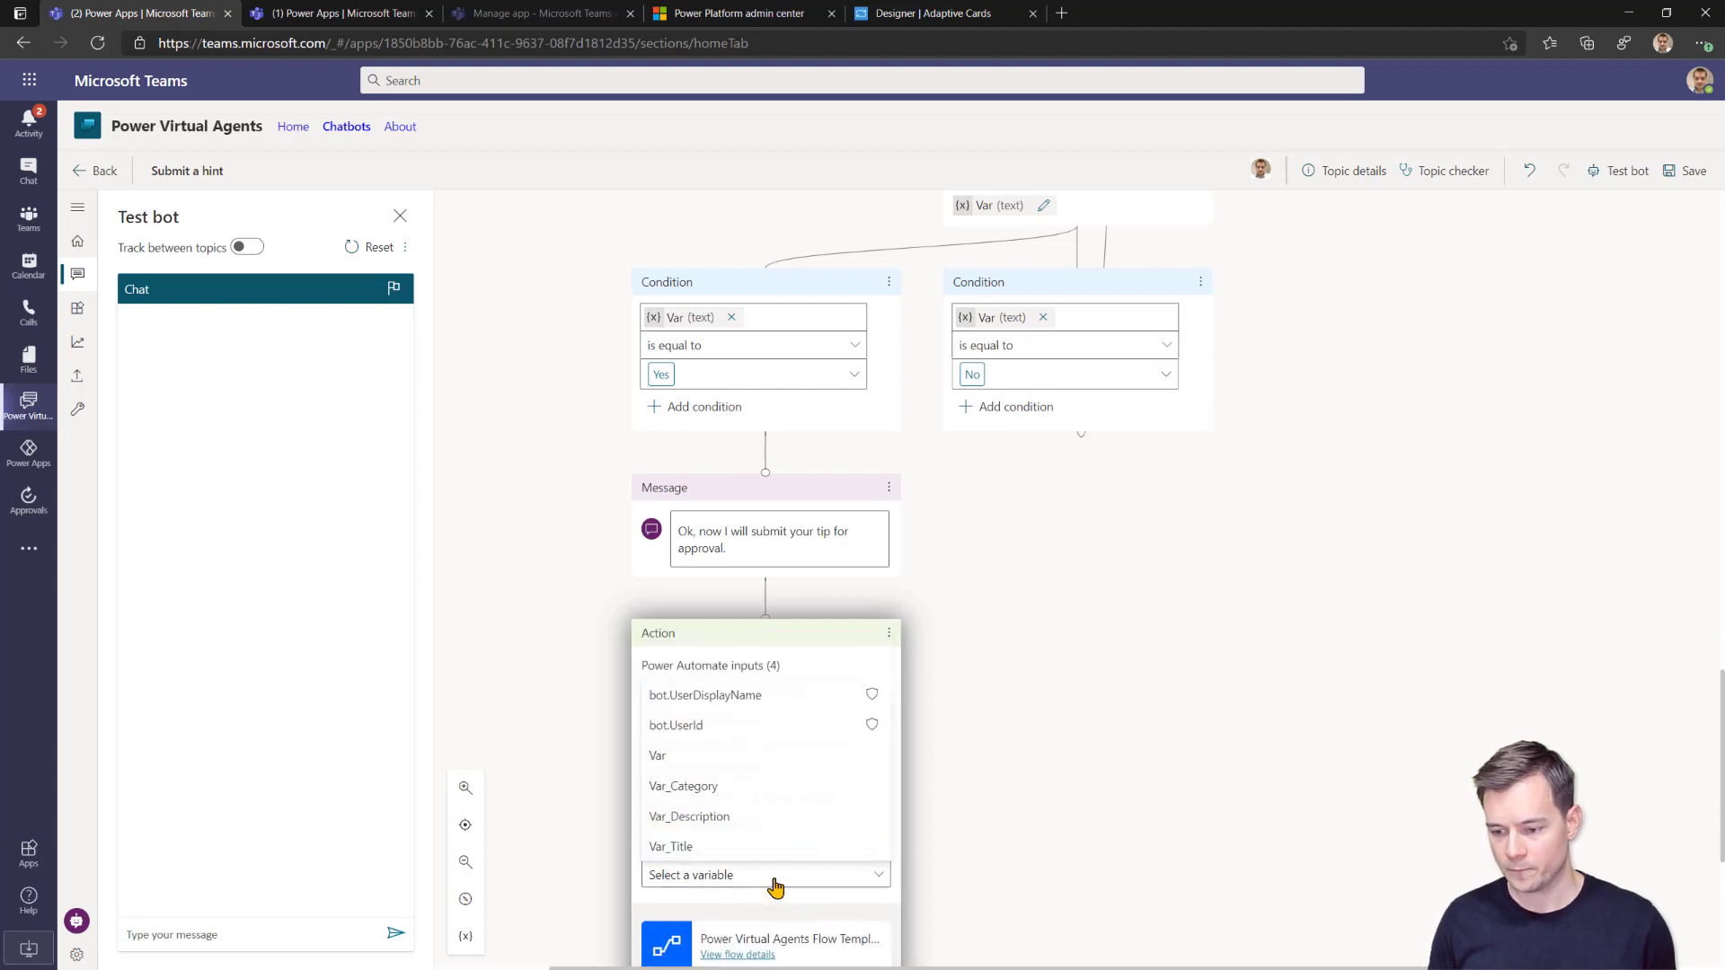
{"action": "left_click", "coordinate": [735, 730]}
Add a message reading "Thank you, your hint was submitted." after the flow action and save the topic.
{"action": "scroll", "coordinate": [1294, 755], "scroll_direction": "down", "scroll_amount": 5}
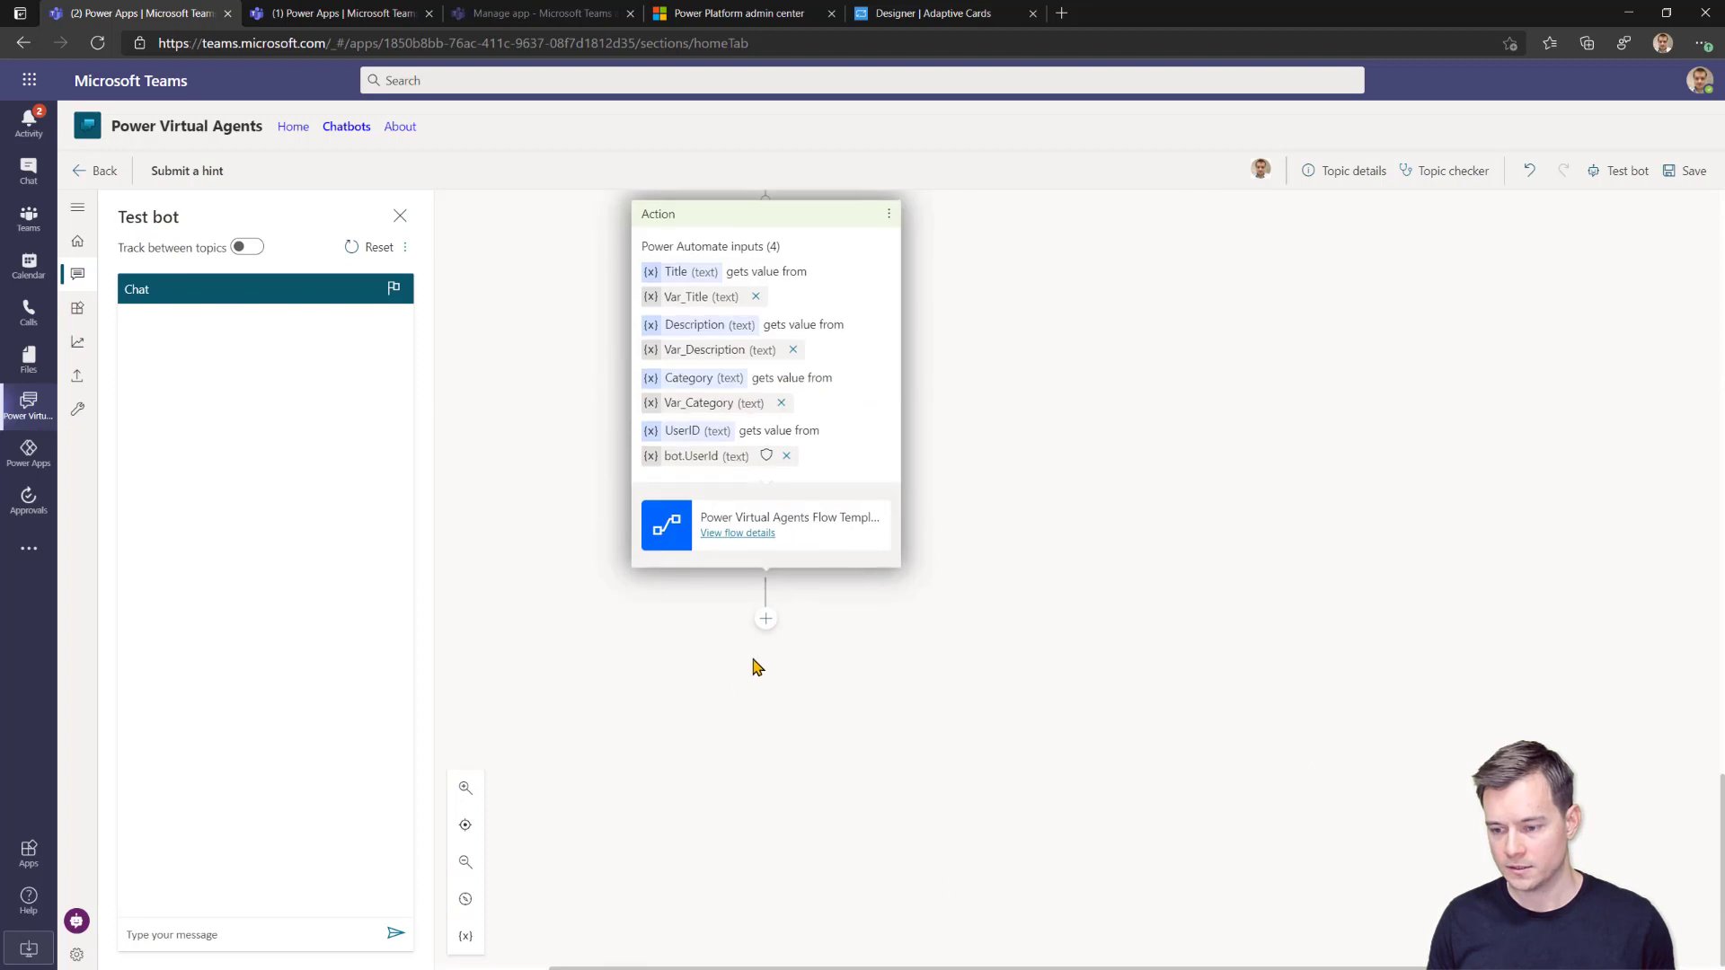
{"action": "left_click", "coordinate": [765, 619]}
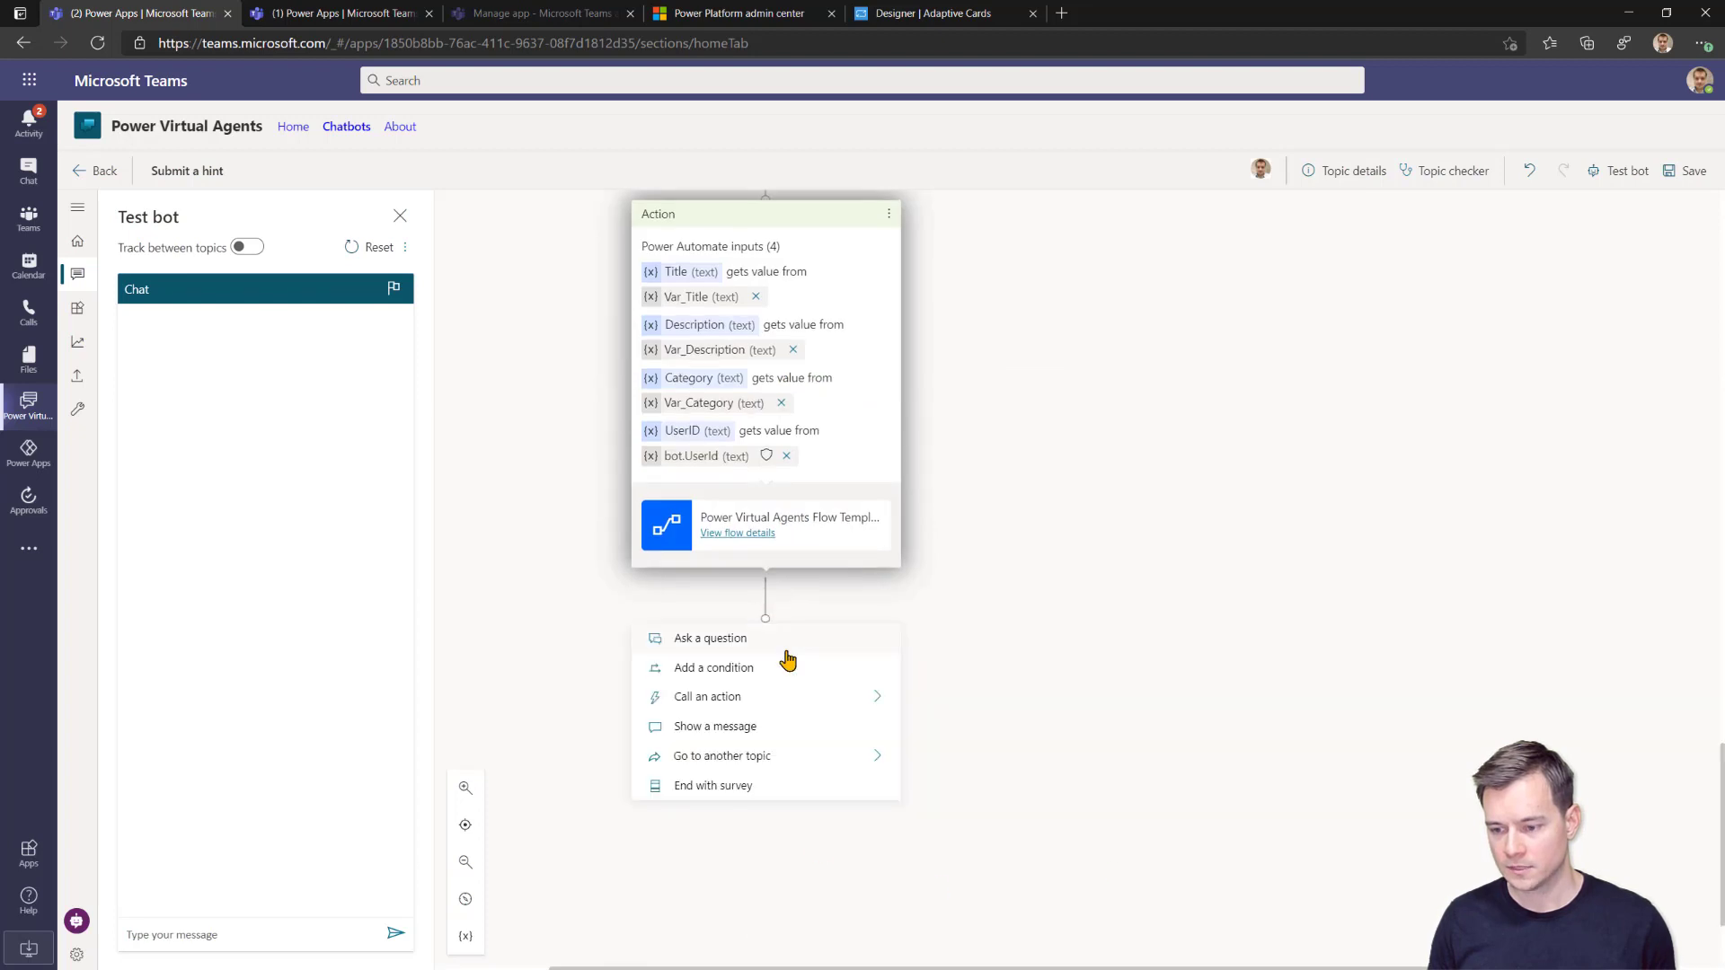
{"action": "left_click", "coordinate": [757, 726]}
{"action": "type", "text": "Th"}
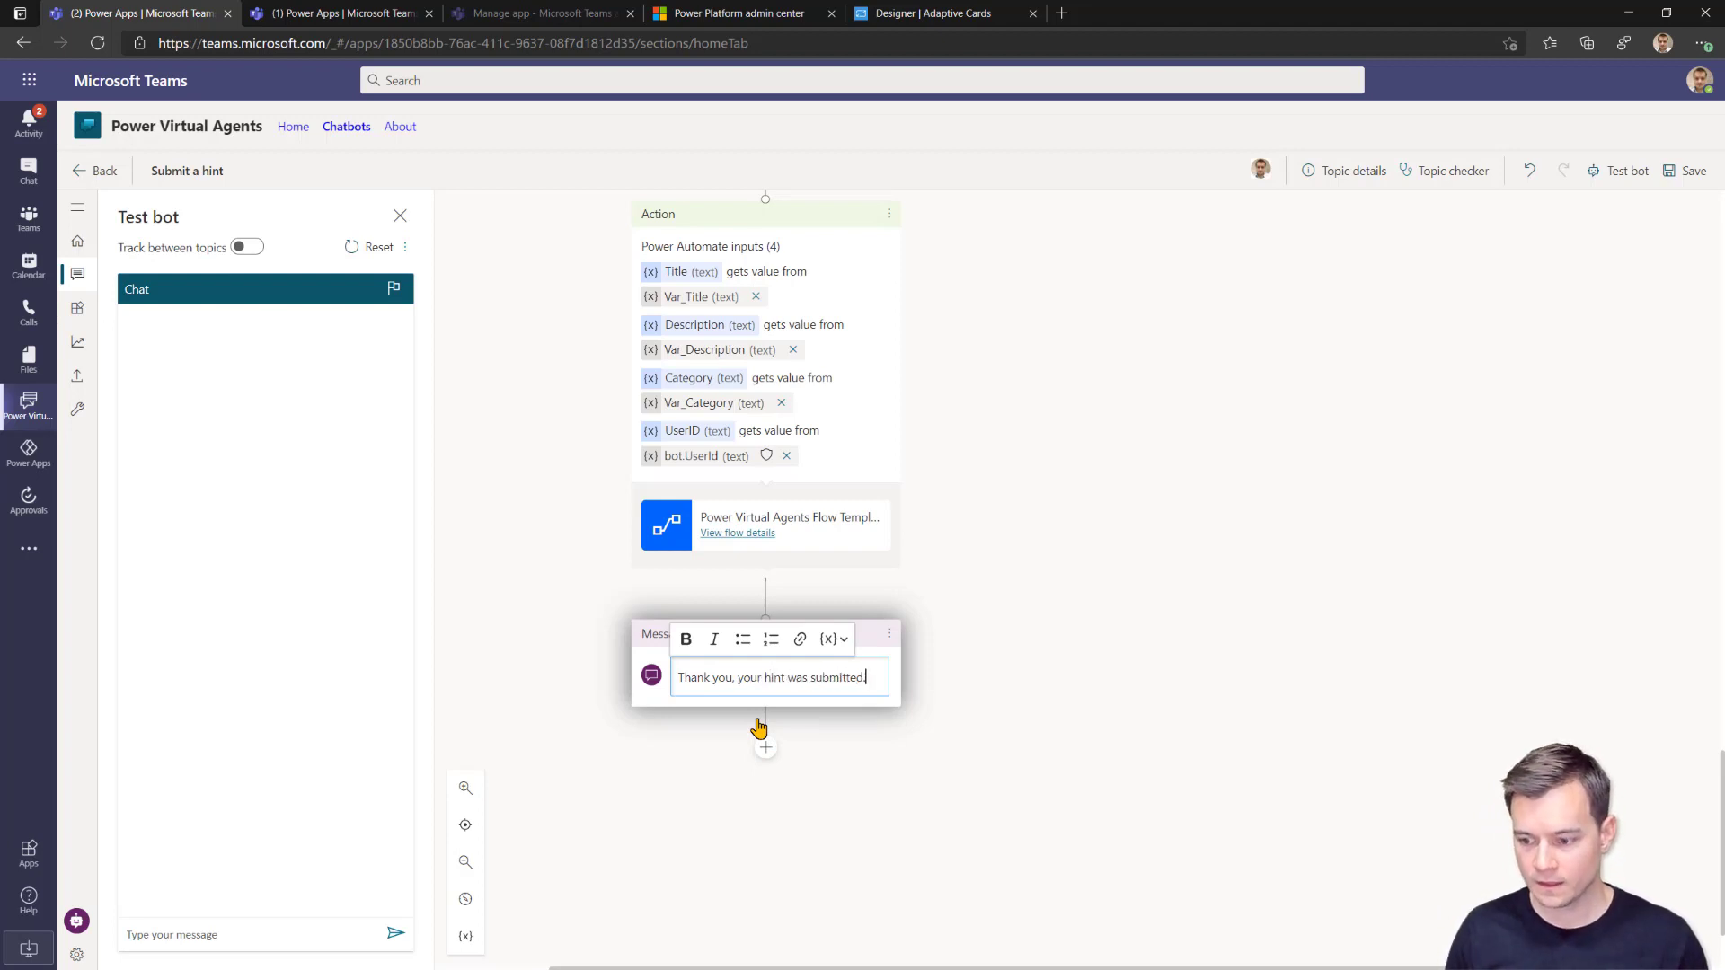
{"action": "left_click", "coordinate": [1689, 170]}
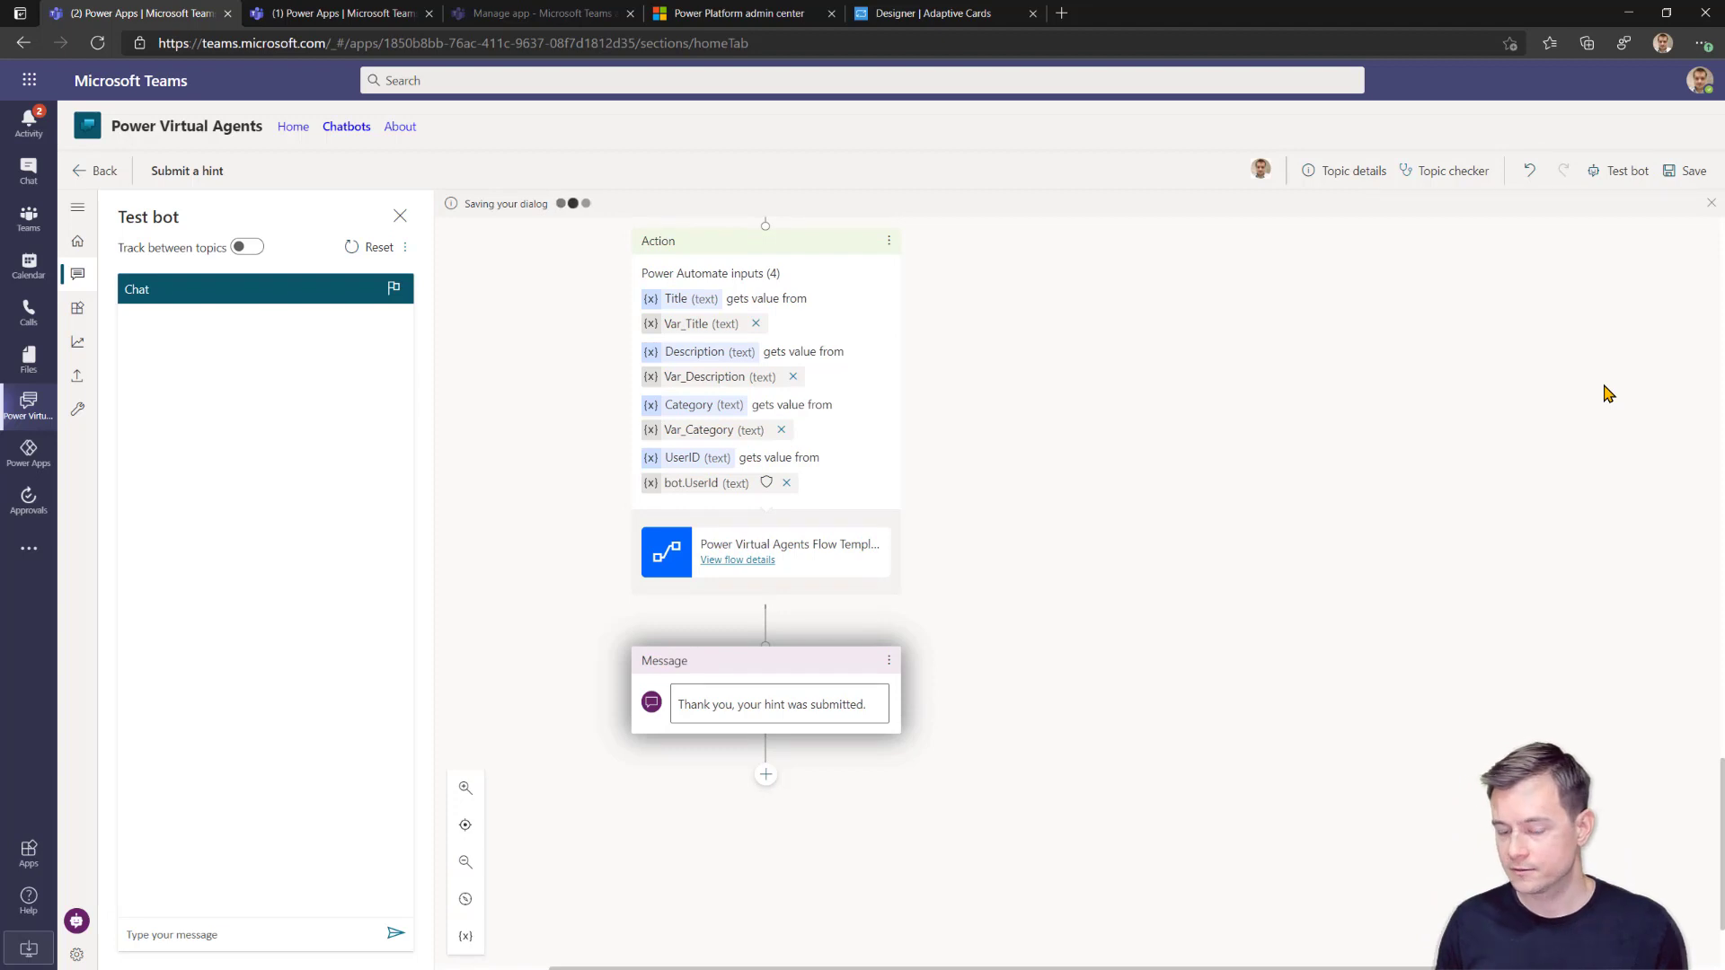
Reset the test bot and start a conversation with "I have a hint to share".
{"action": "left_click", "coordinate": [355, 247]}
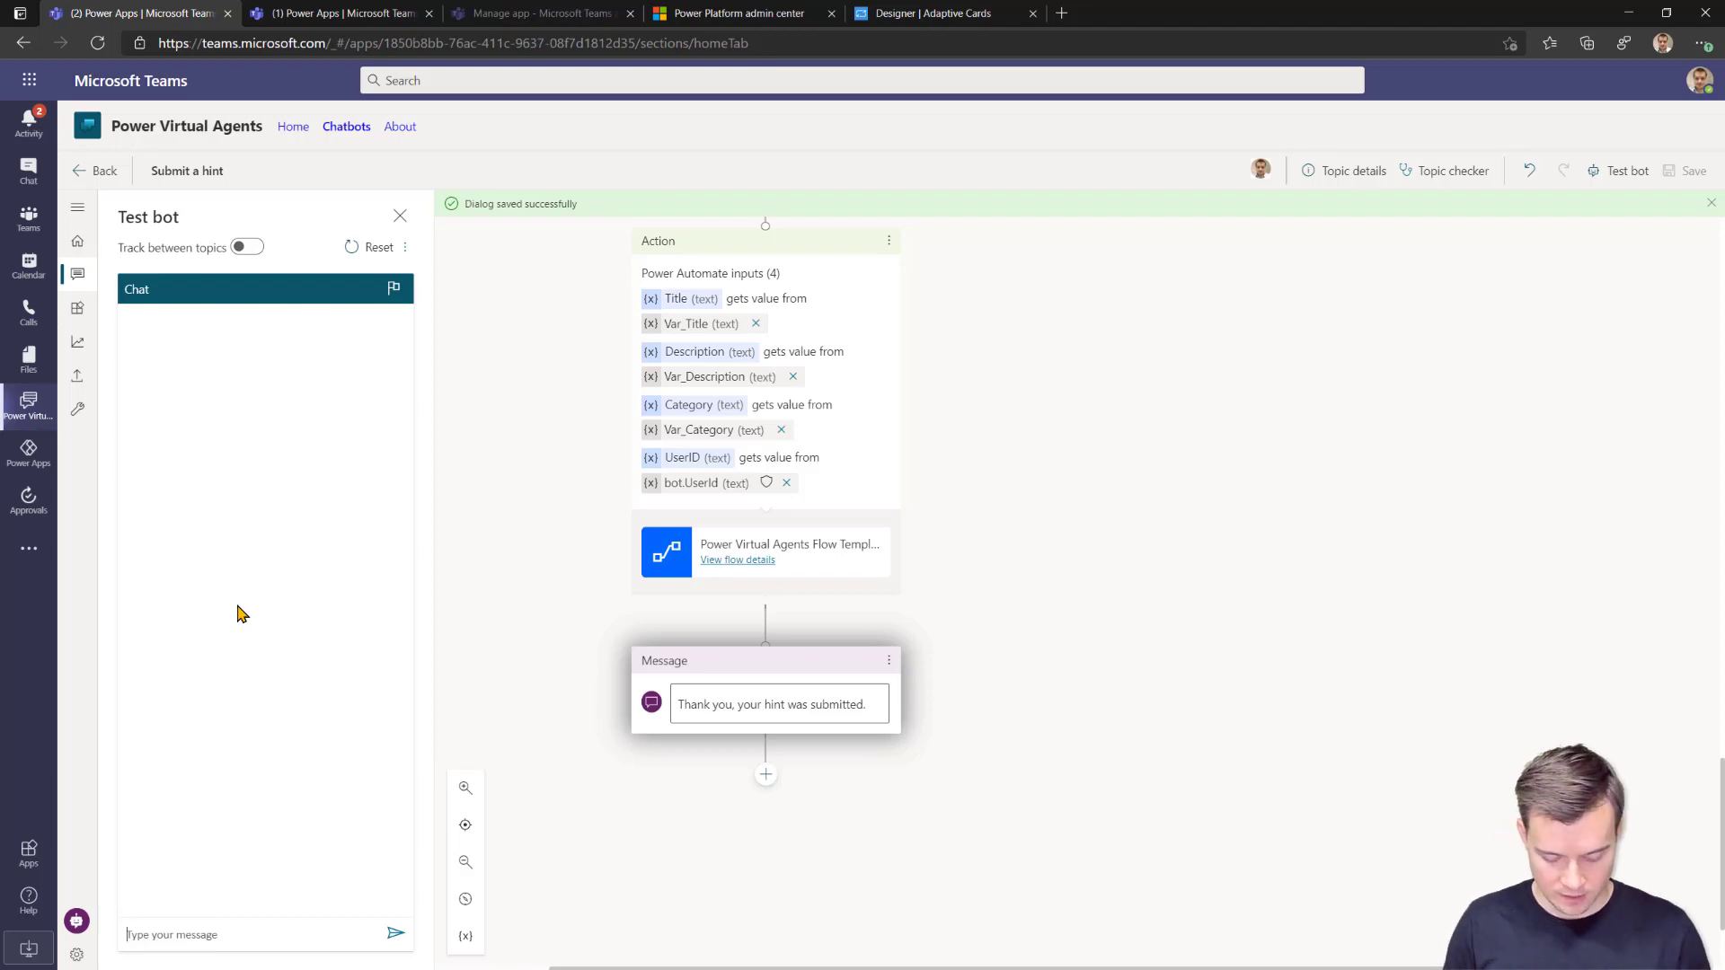
{"action": "type", "text": "I have a hint"}
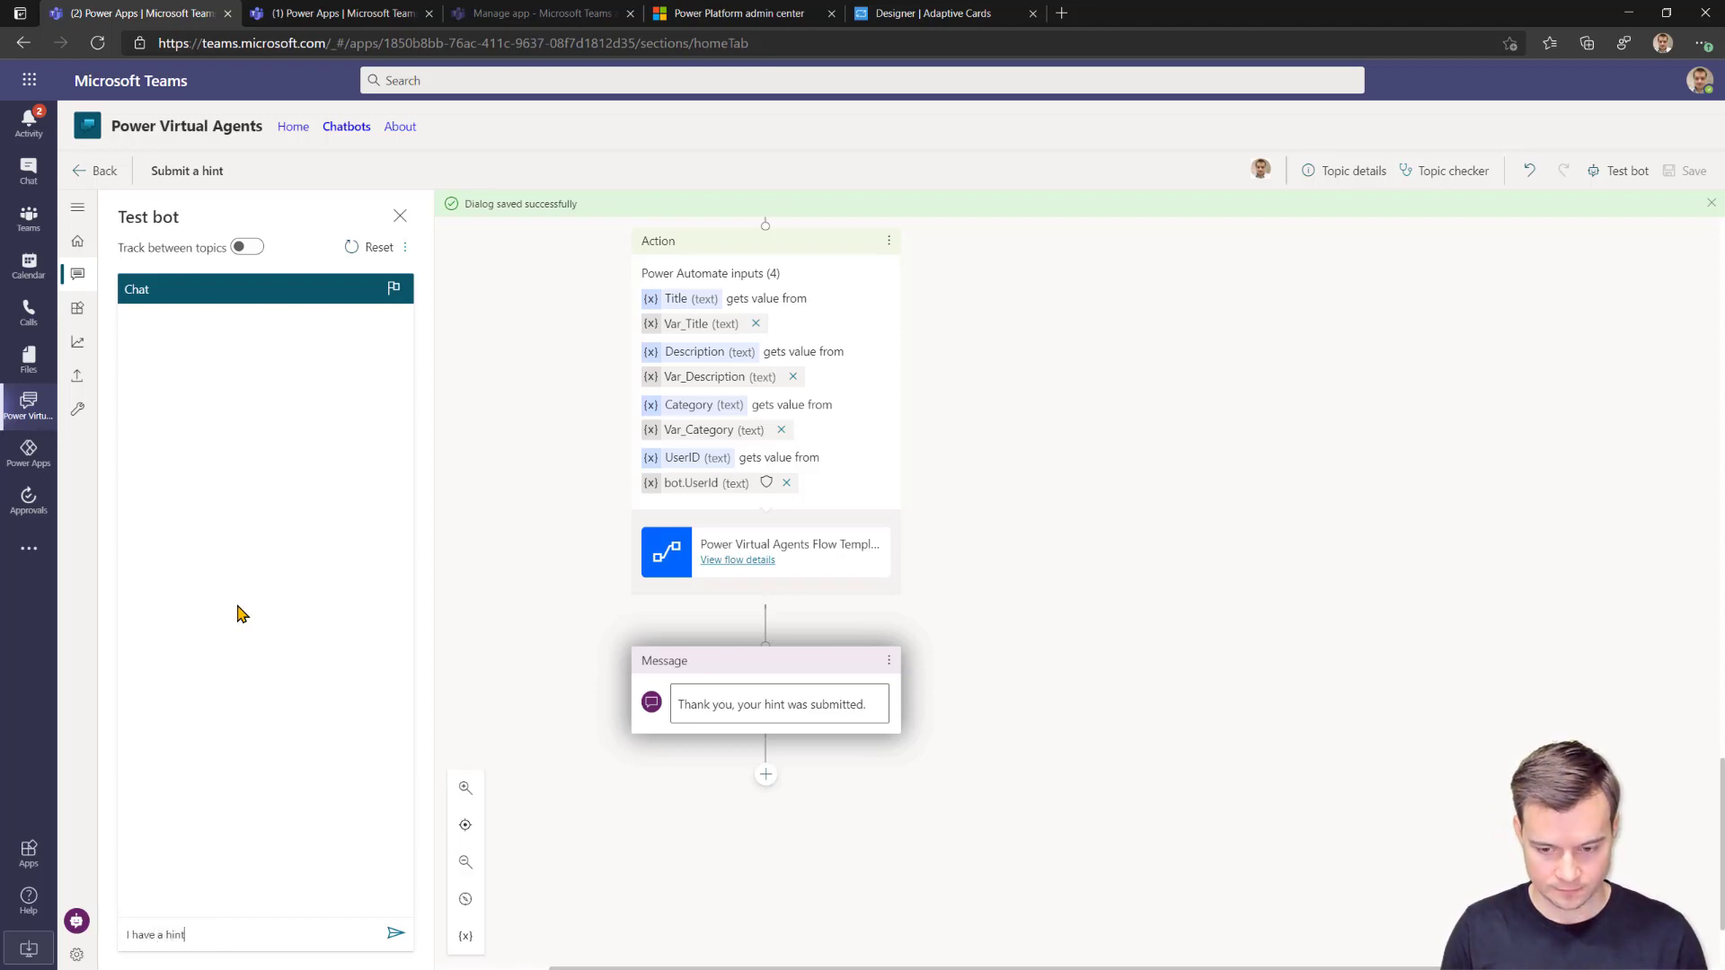
{"action": "type", "text": " to share"}
{"action": "key", "text": "Return"}
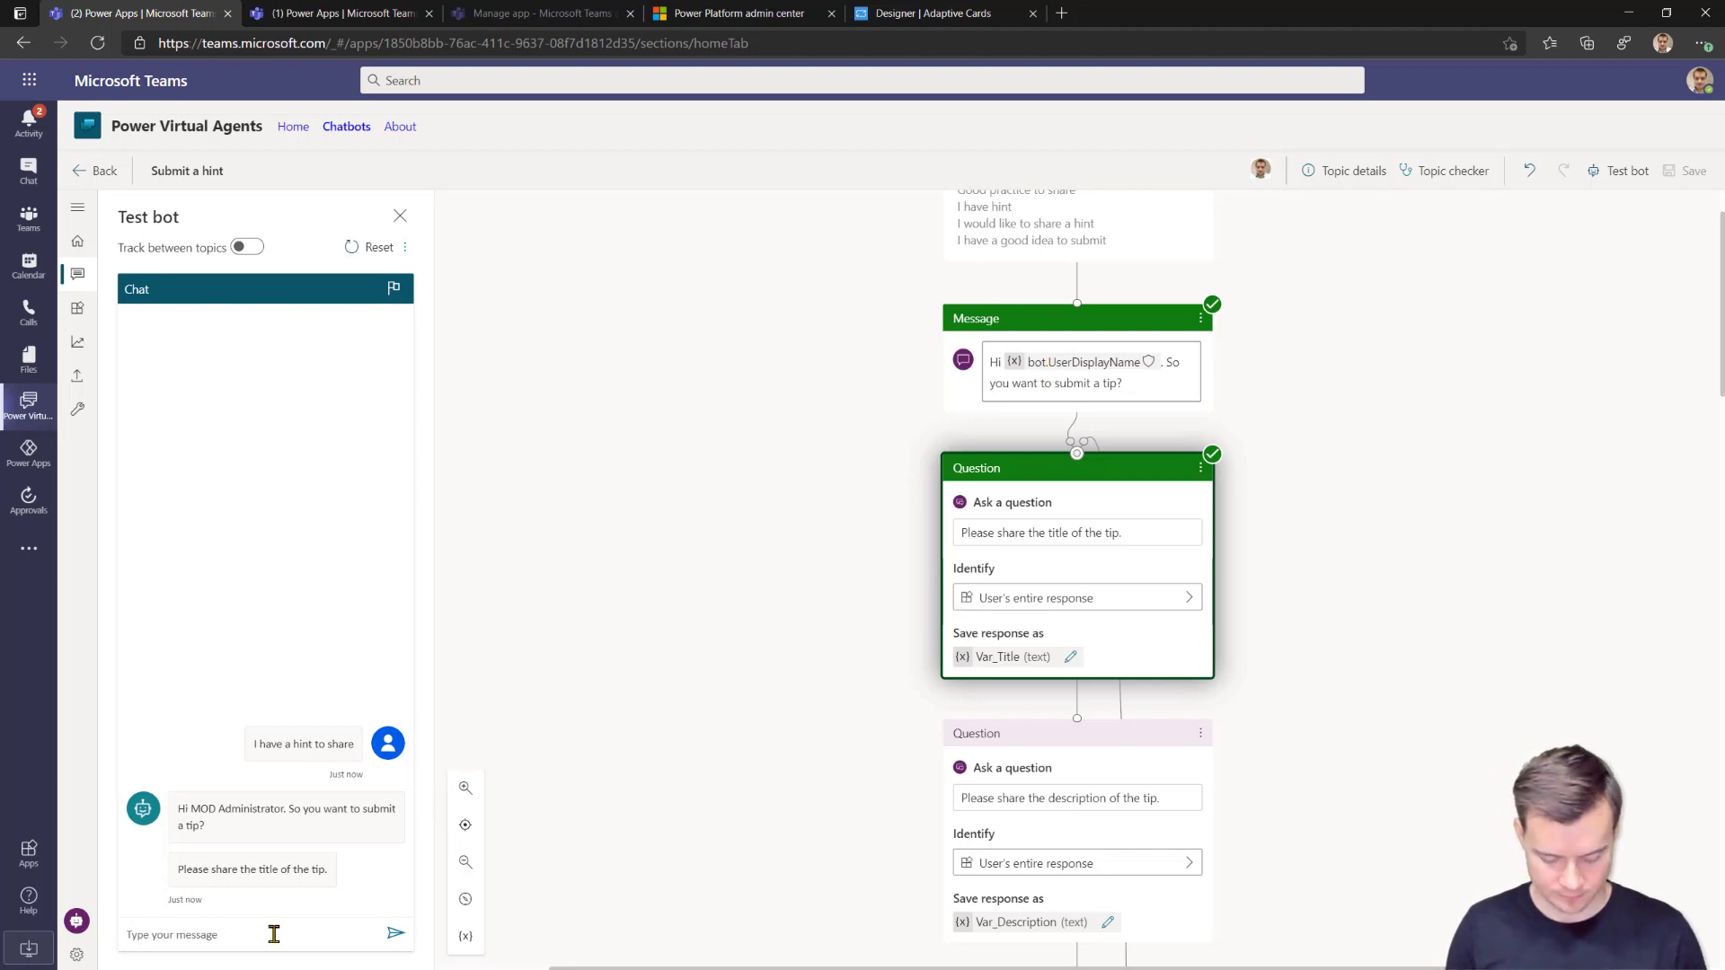
Answer the test bot's questions with title "Test tip", description "Some funny description! :)" and category HR.
{"action": "type", "text": "Test tip"}
{"action": "key", "text": "Return"}
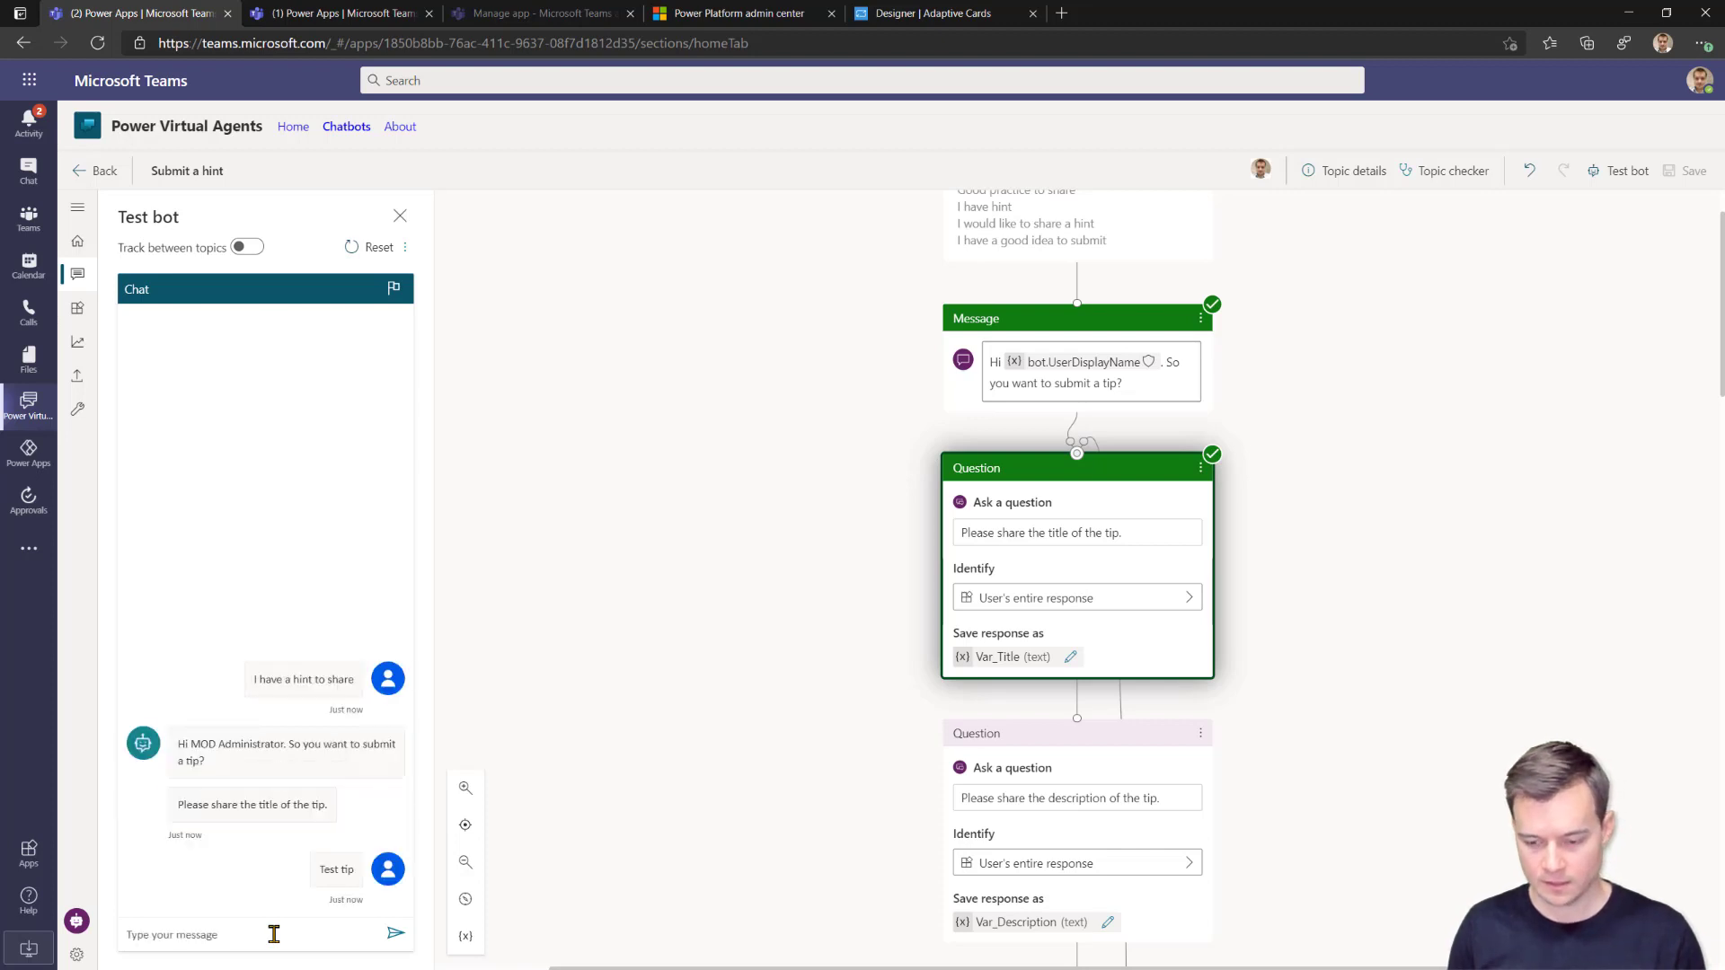
{"action": "type", "text": "Some funny description! :)"}
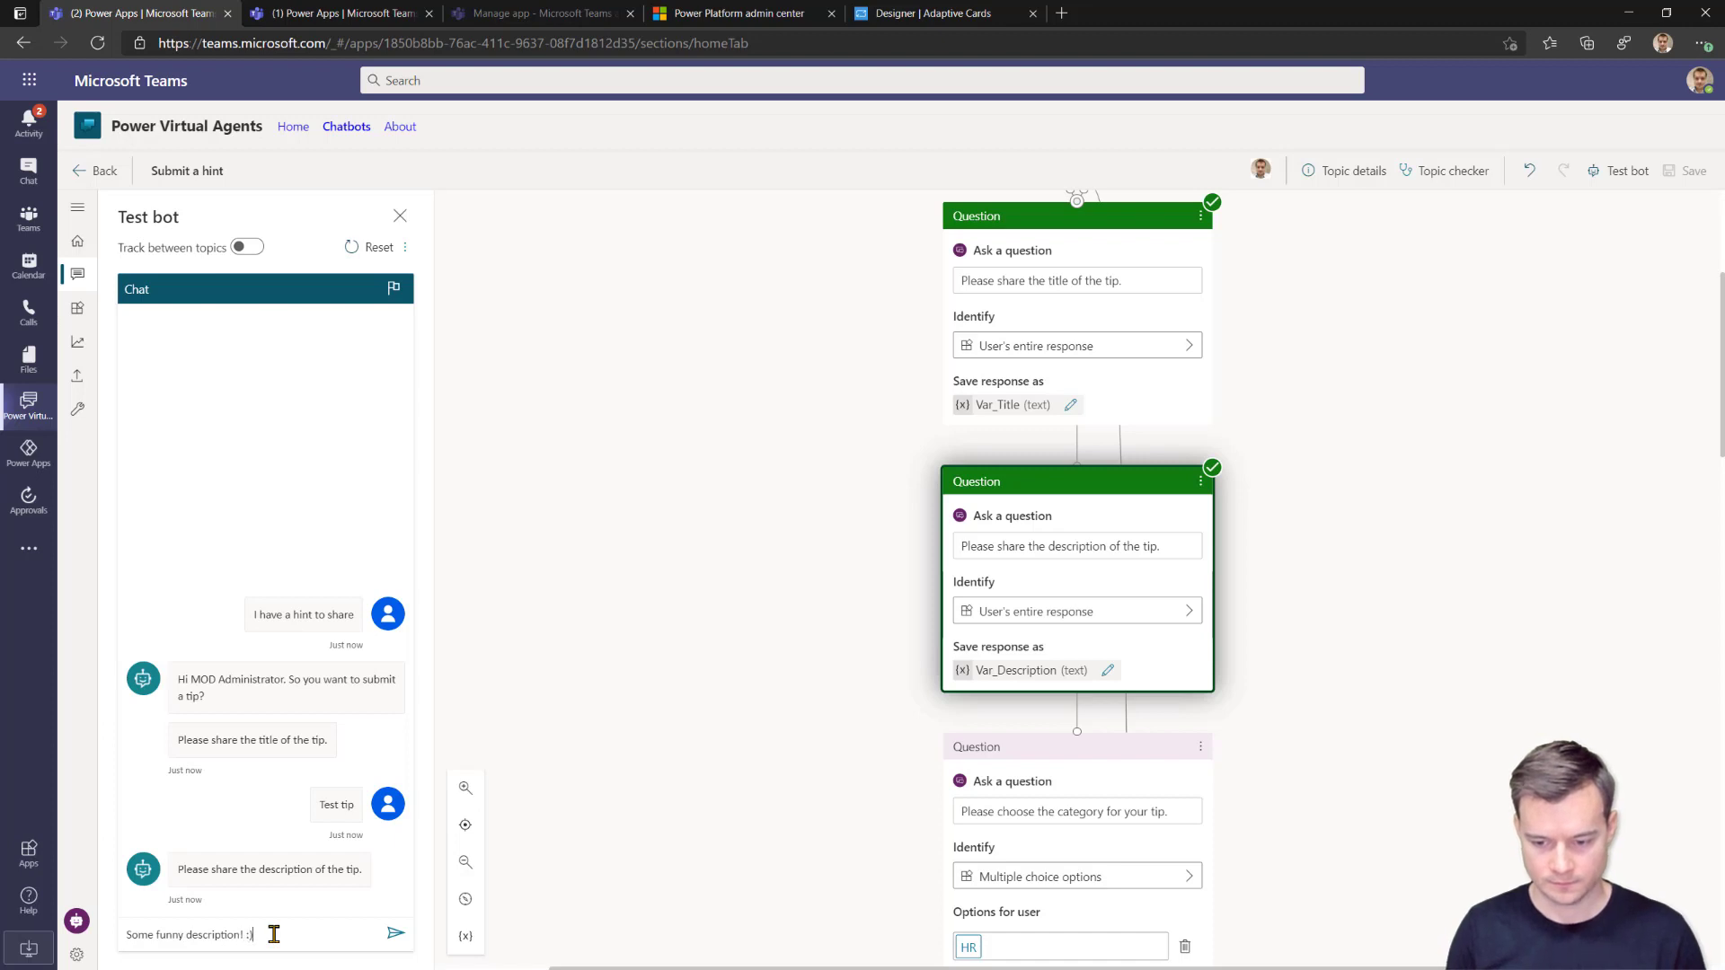
{"action": "key", "text": "Return"}
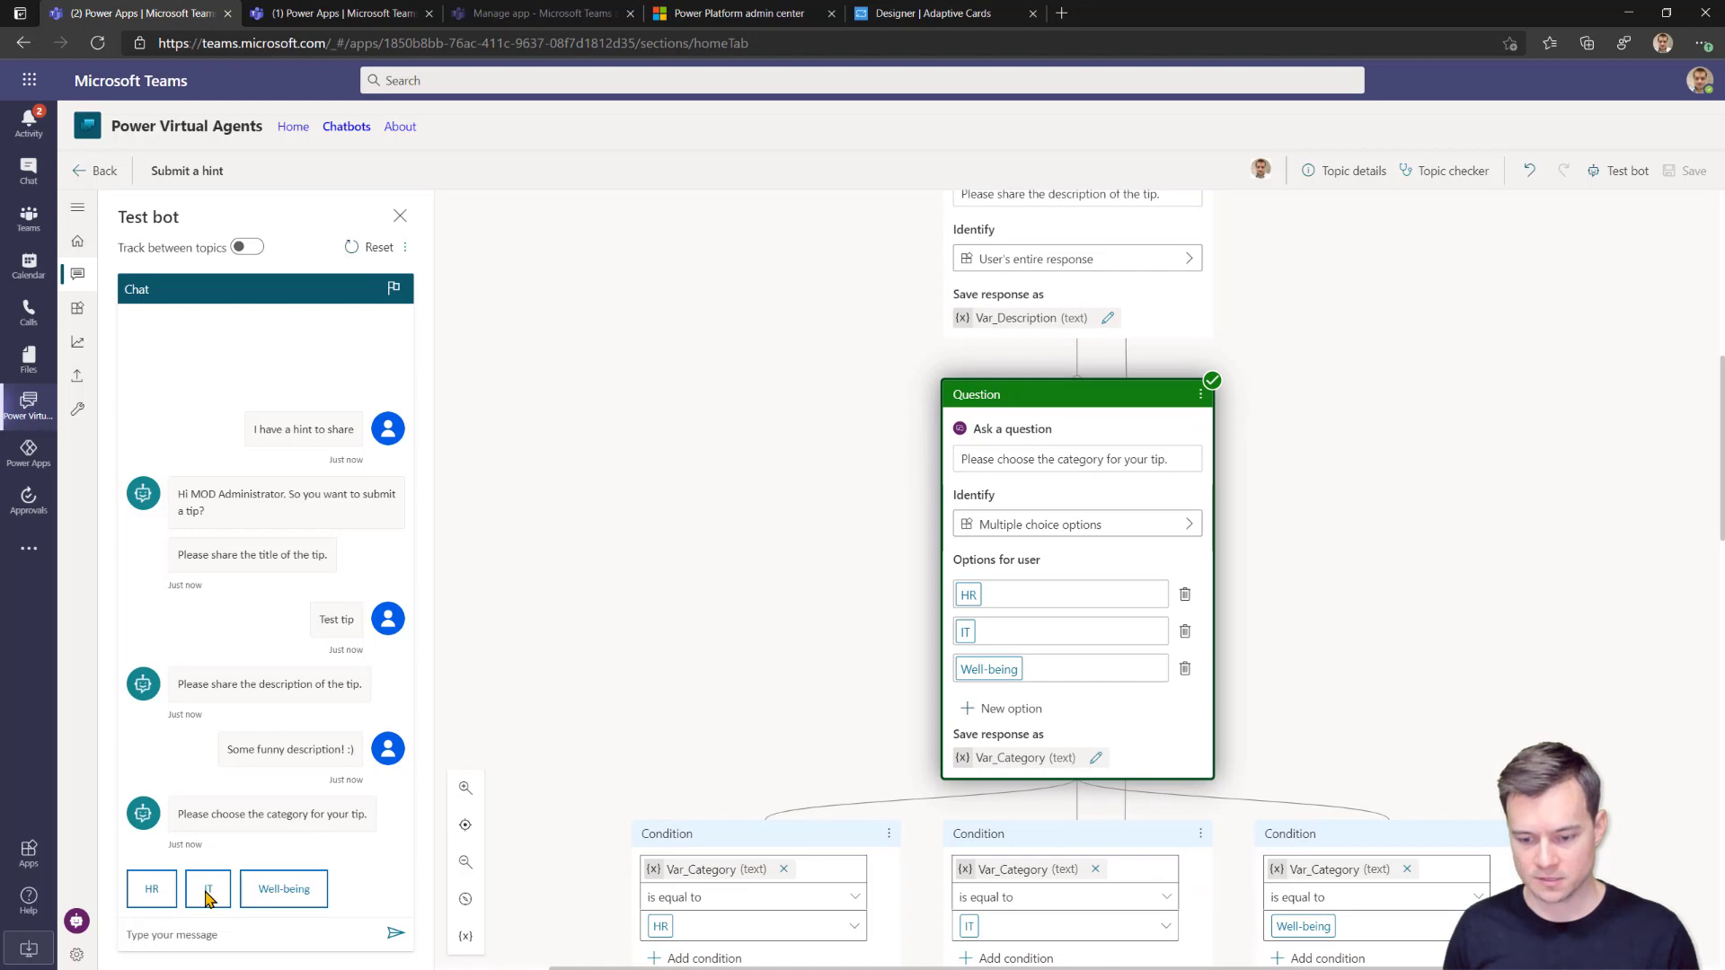
{"action": "left_click", "coordinate": [154, 890]}
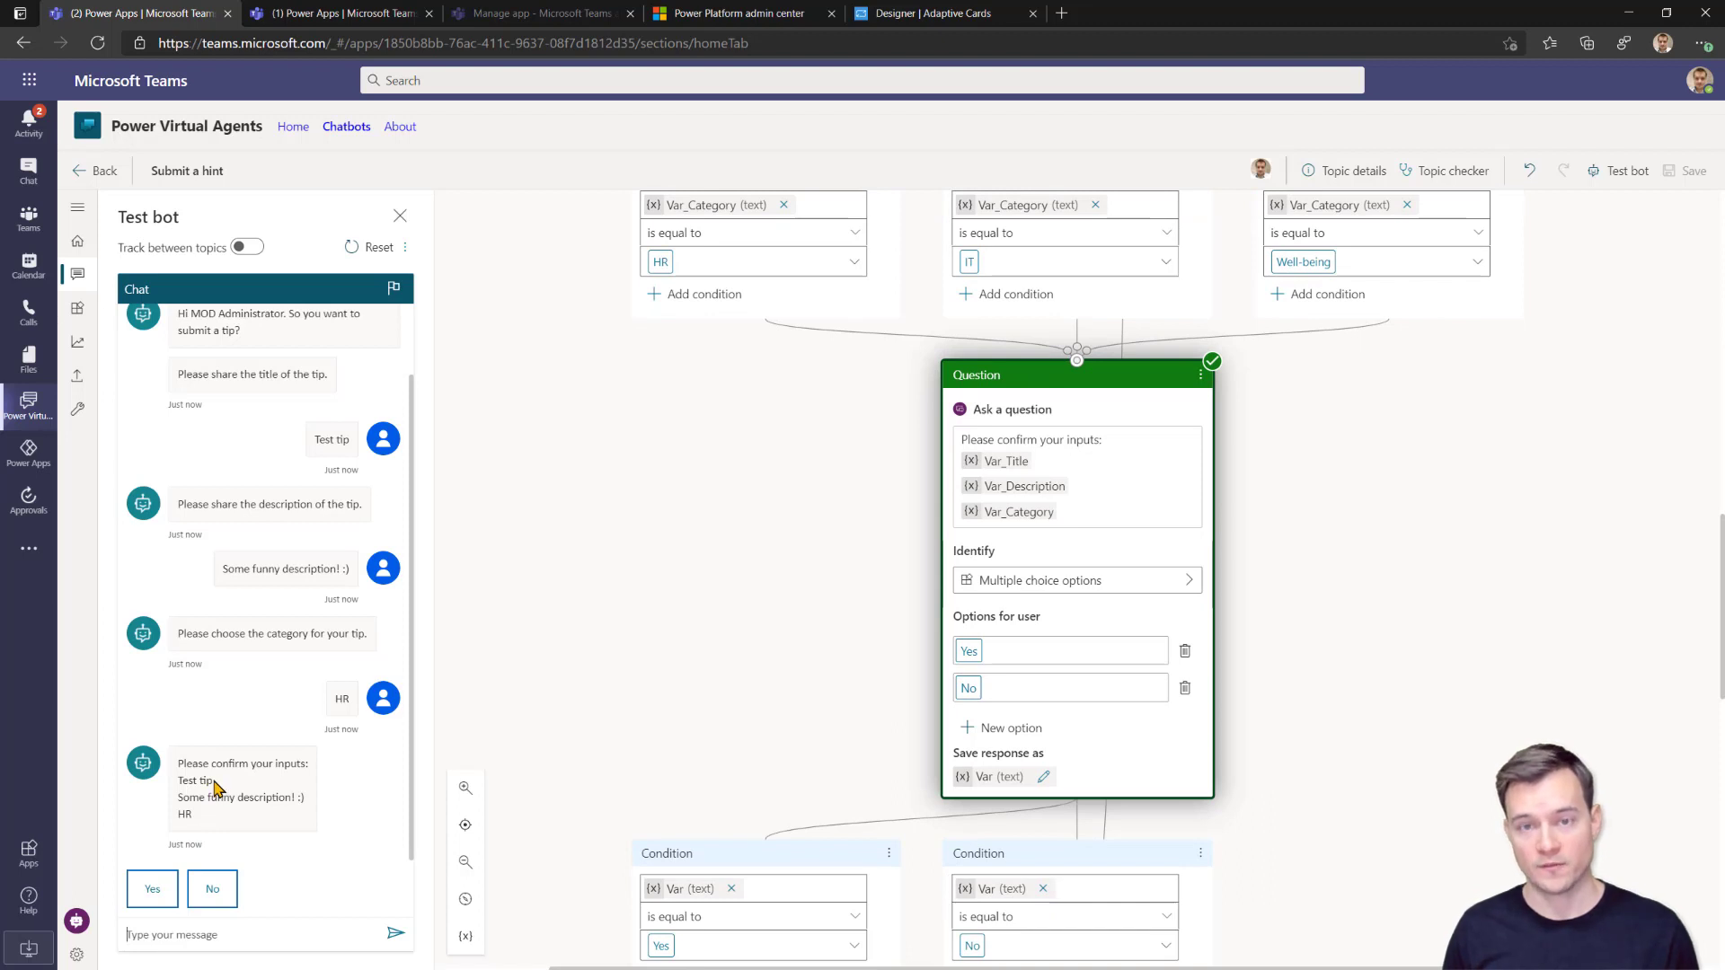
Confirm the tip with Yes in the test bot and inspect the Apply to each loop in the resulting flow run.
{"action": "left_click", "coordinate": [154, 892]}
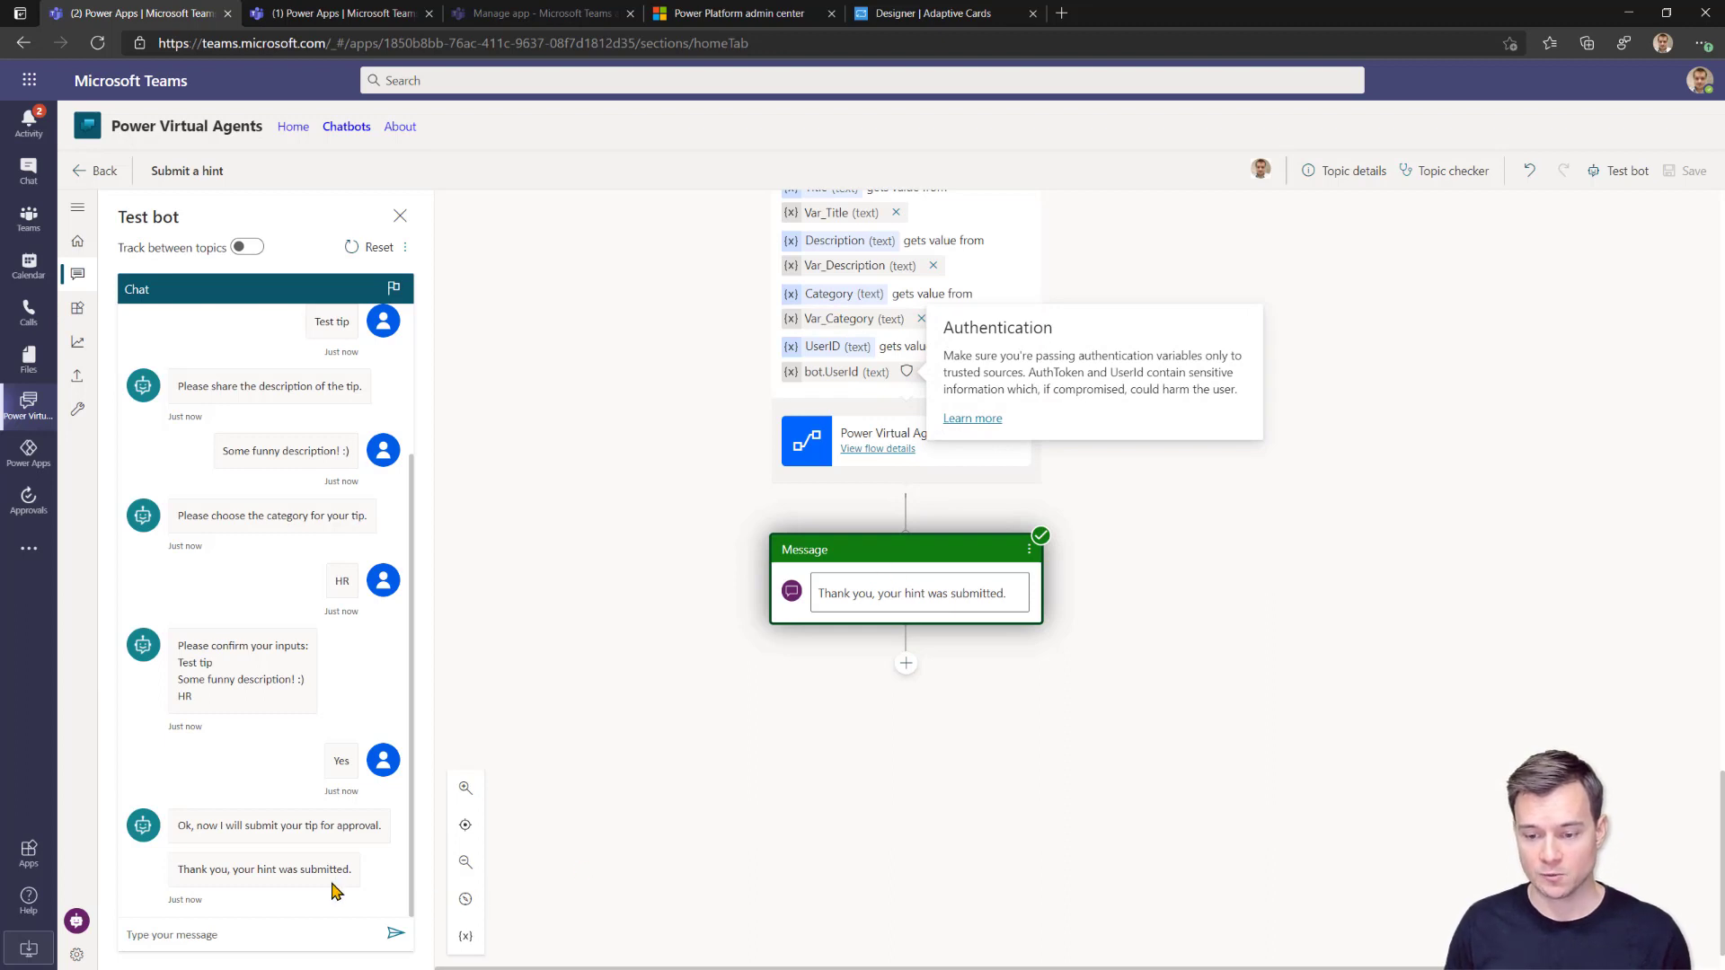
{"action": "left_click", "coordinate": [870, 449]}
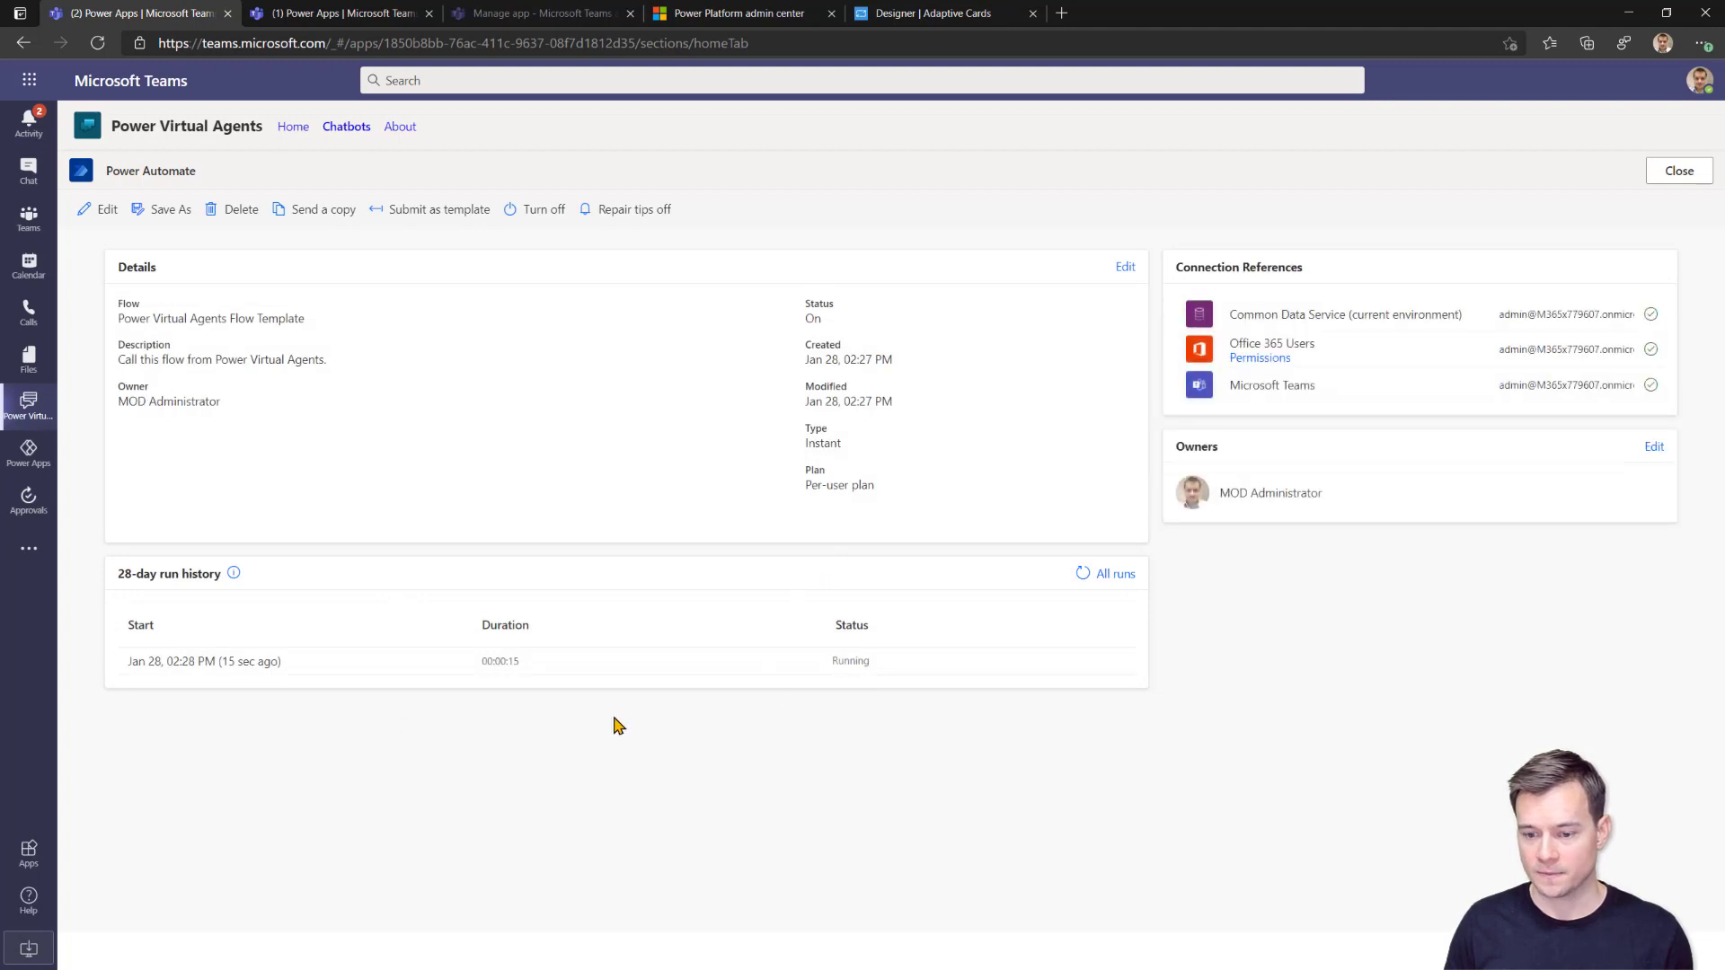
{"action": "left_click", "coordinate": [212, 661]}
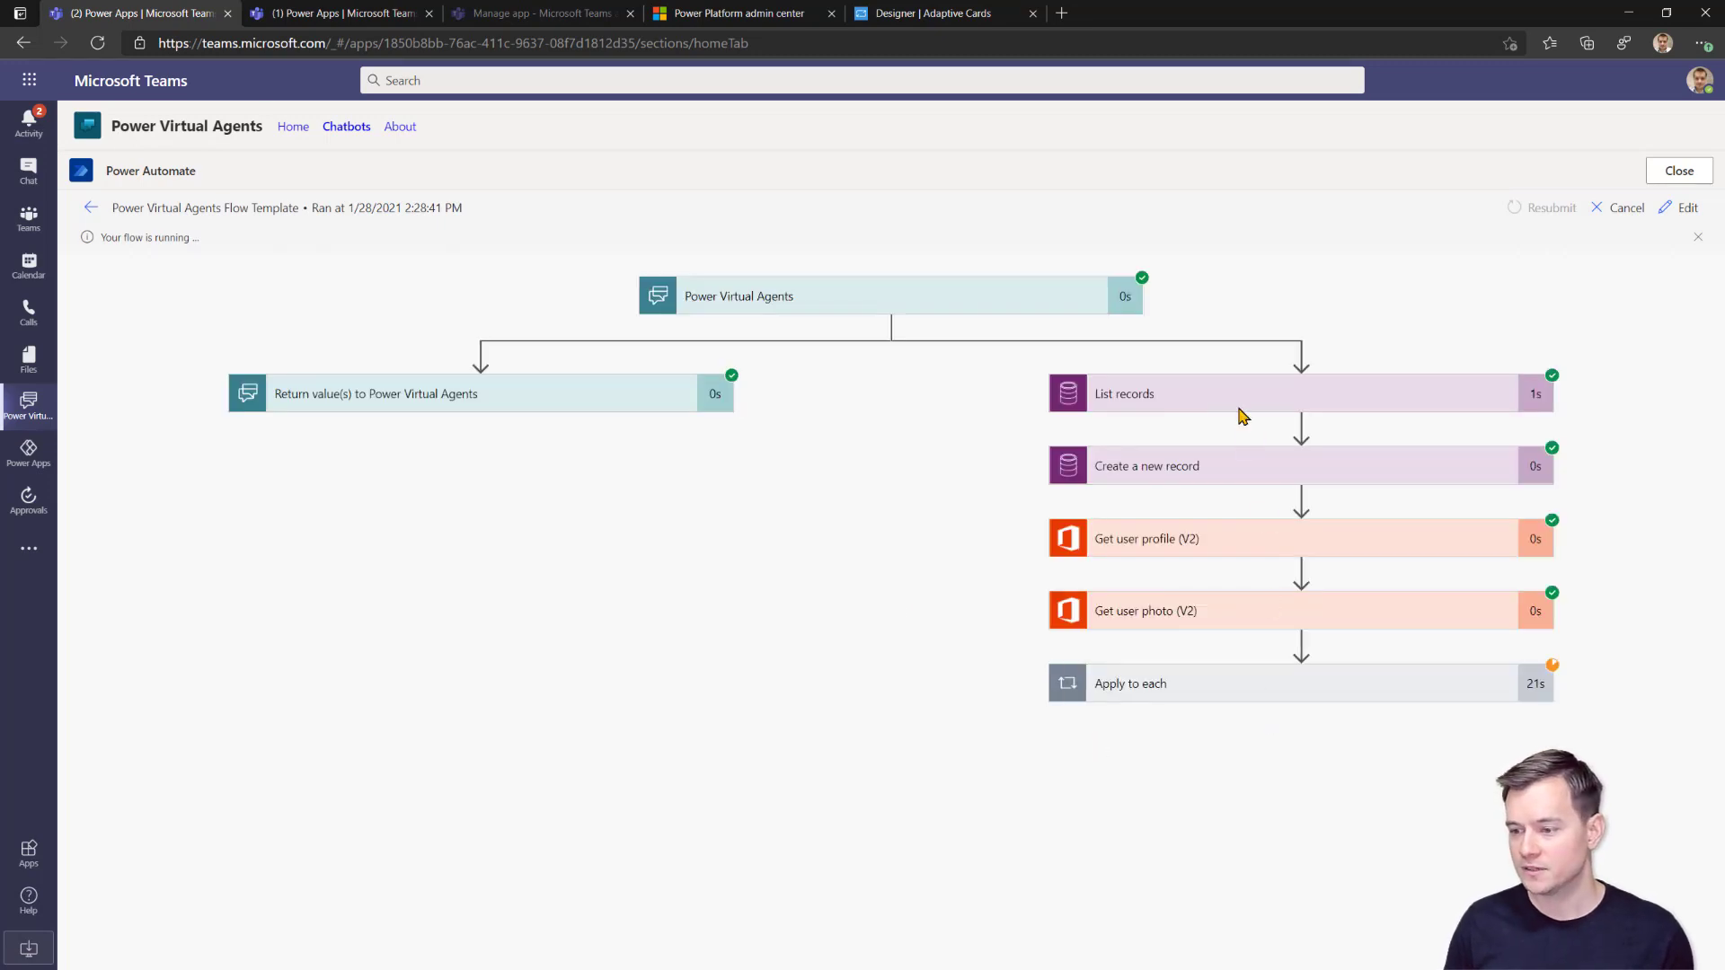
{"action": "left_click", "coordinate": [1264, 681]}
{"action": "scroll", "coordinate": [1267, 627], "scroll_direction": "down", "scroll_amount": 1}
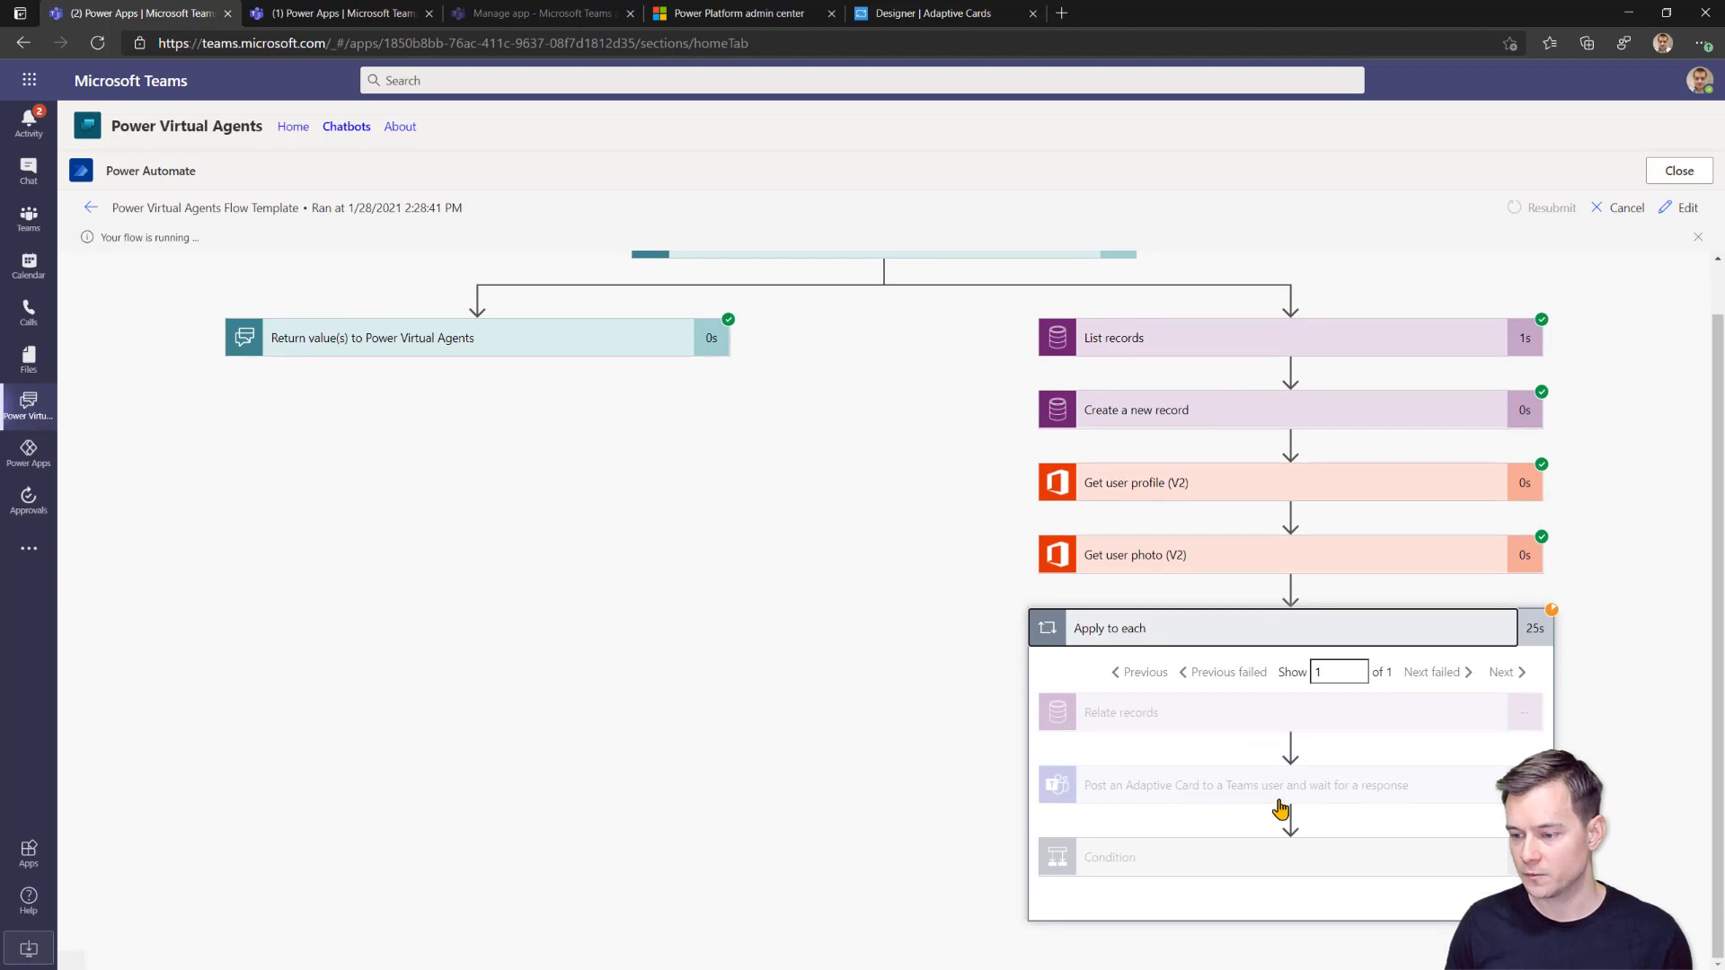
{"action": "left_click", "coordinate": [90, 208]}
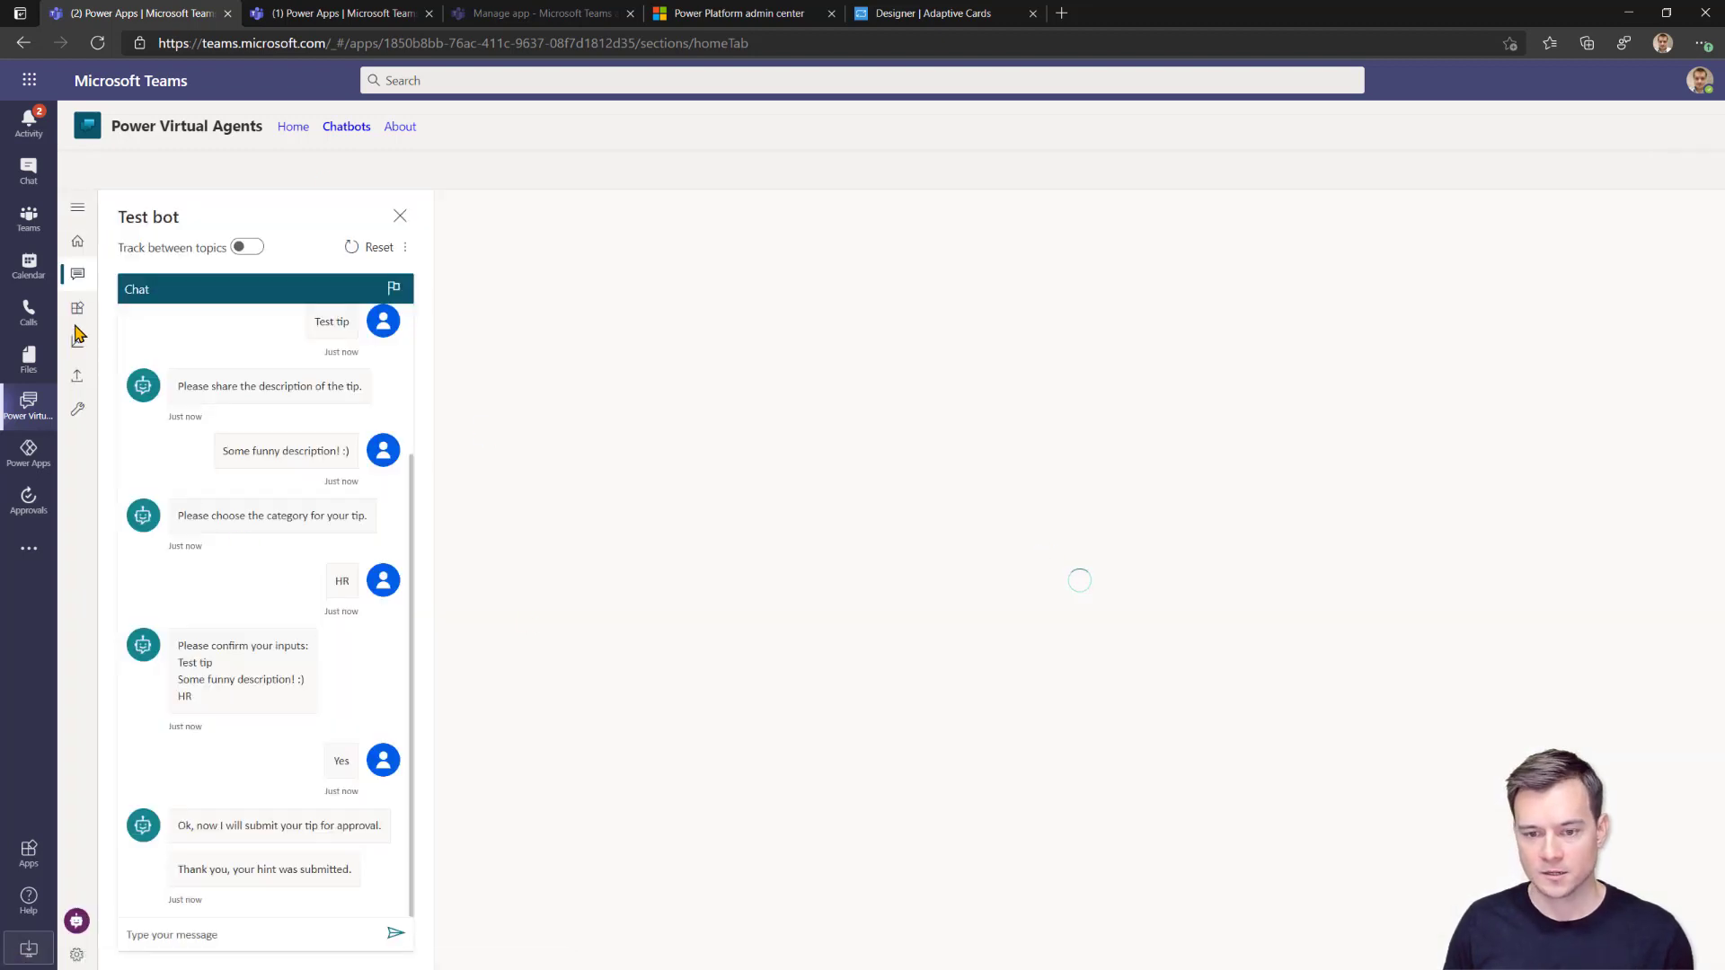
Switch to Power Apps and open the SOC Team's Submitted hints app for editing.
{"action": "left_click", "coordinate": [38, 461]}
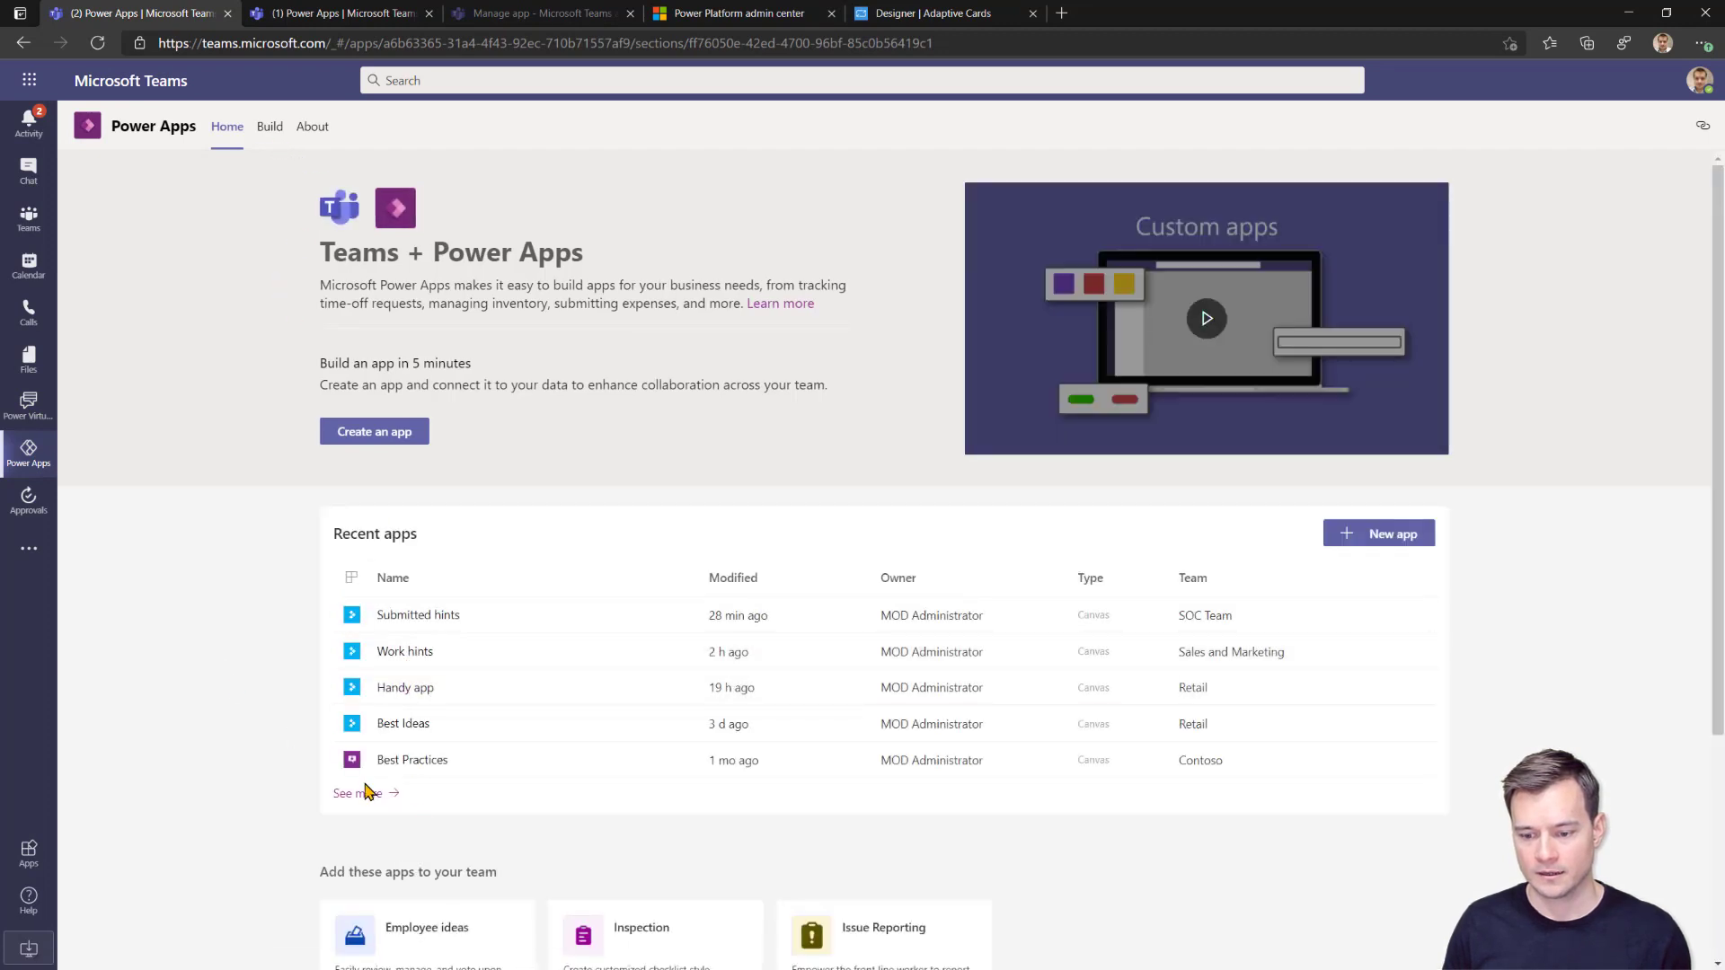
{"action": "left_click", "coordinate": [269, 131]}
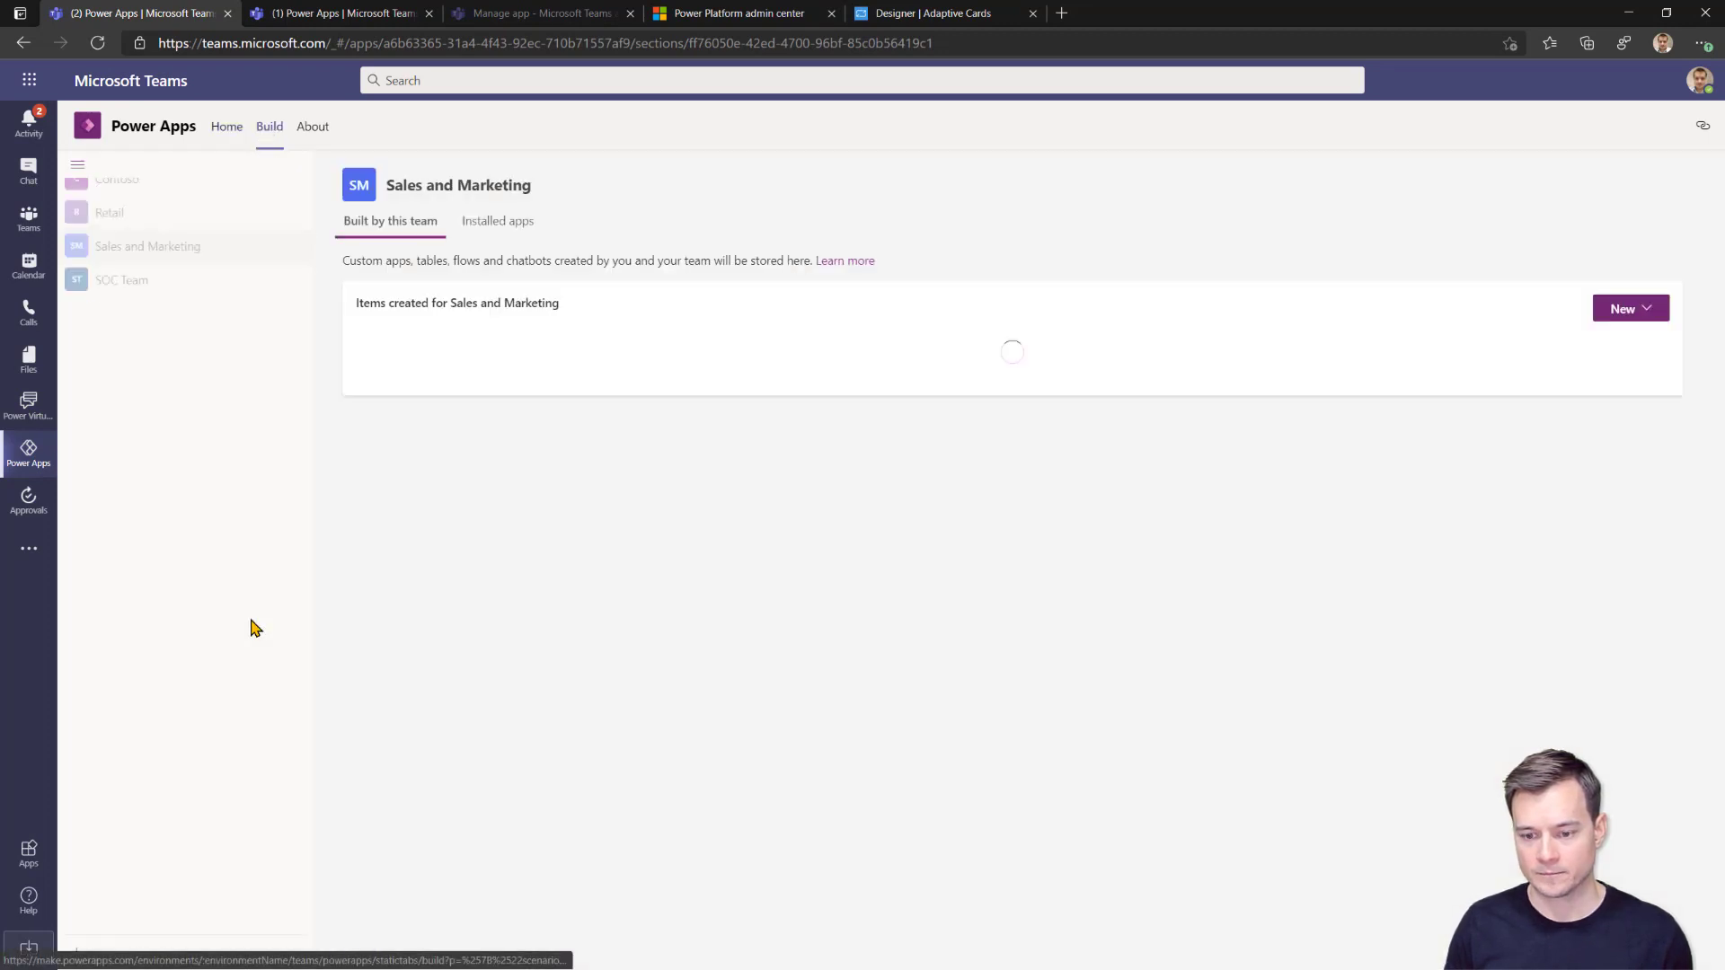
{"action": "left_click", "coordinate": [101, 296]}
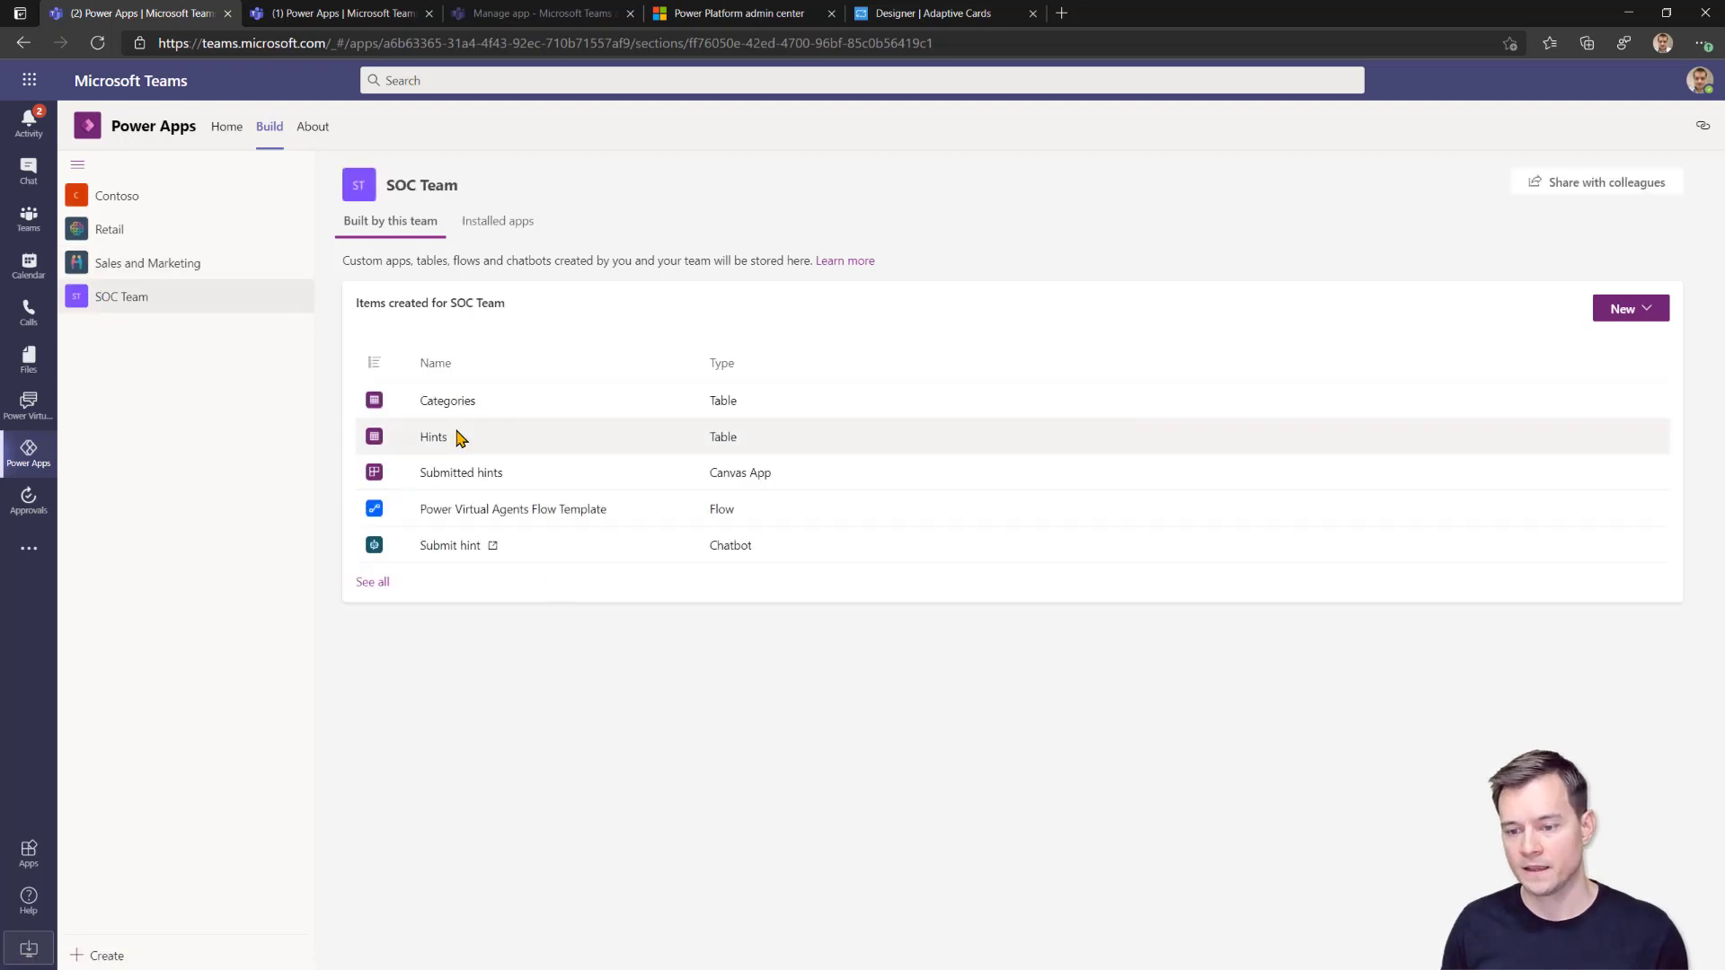
{"action": "left_click", "coordinate": [432, 440]}
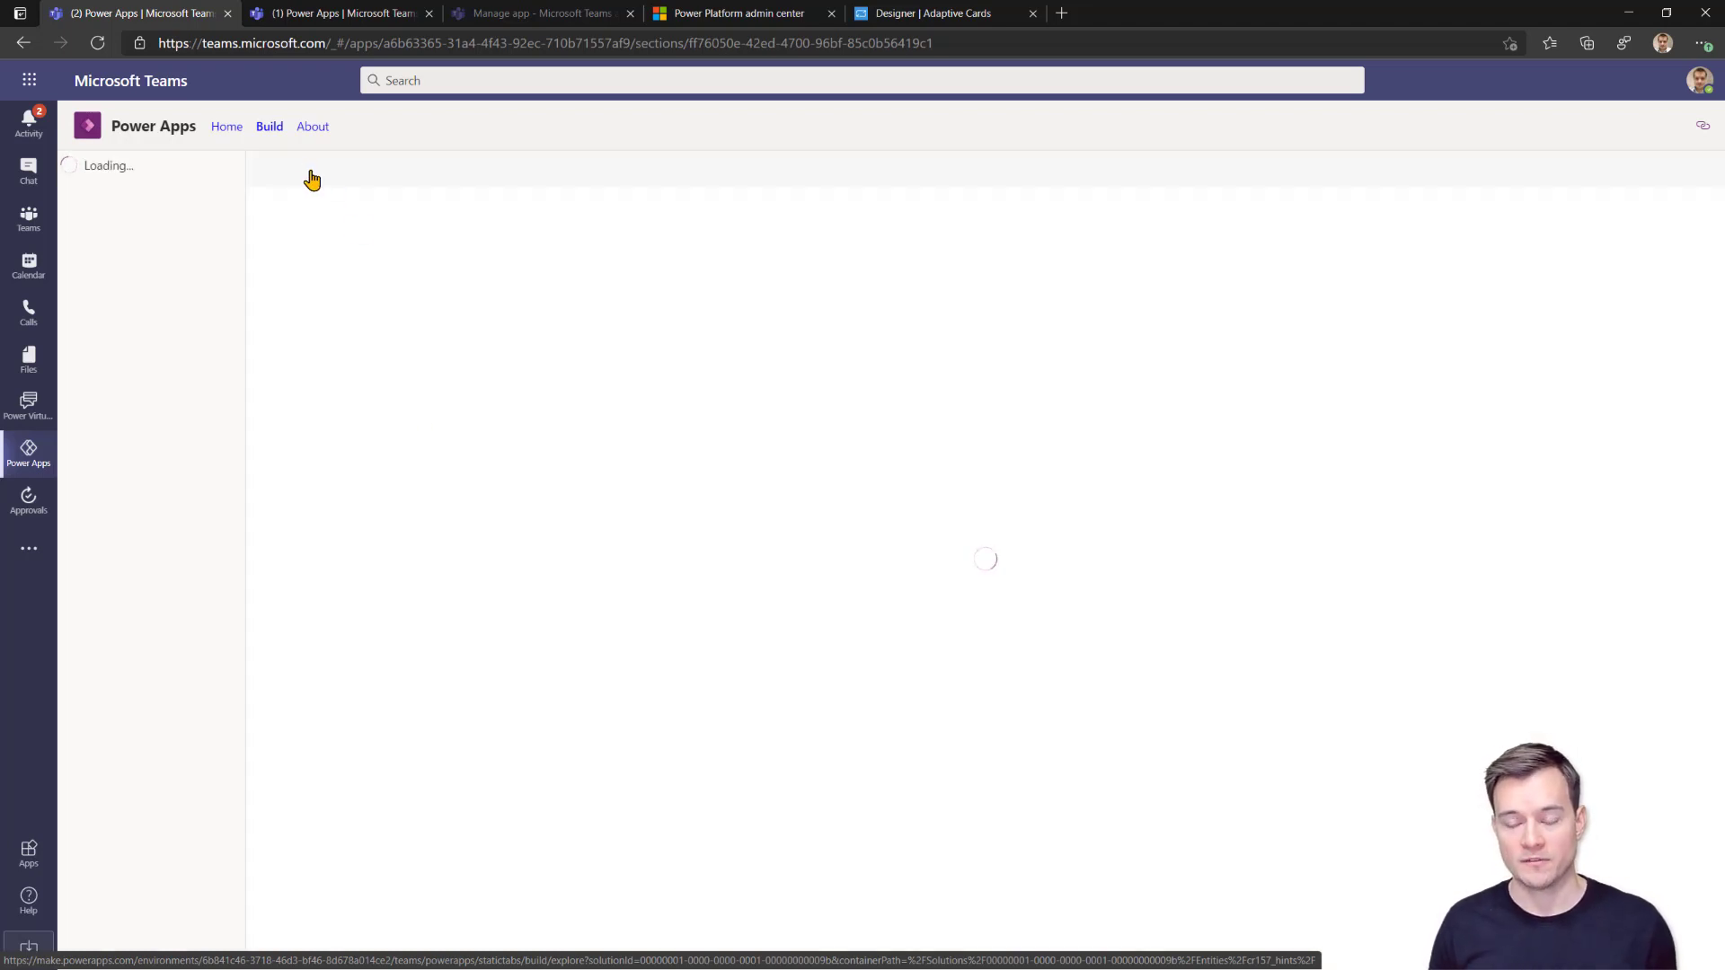
{"action": "left_click", "coordinate": [226, 130]}
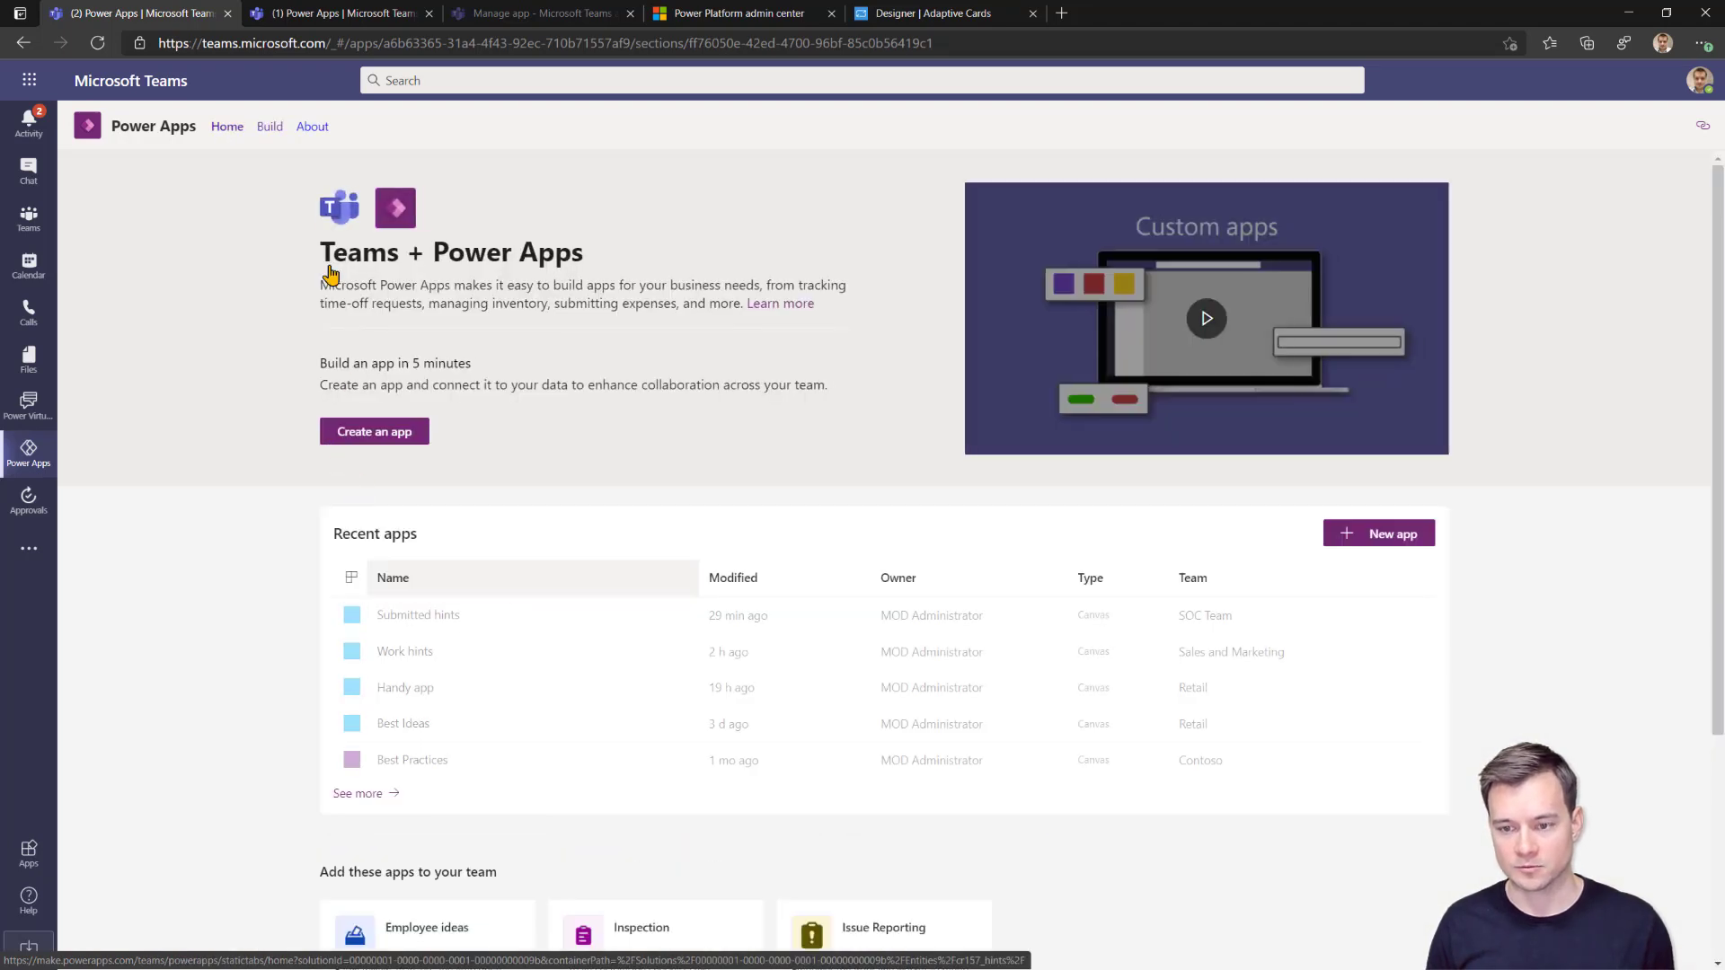
{"action": "left_click", "coordinate": [267, 127]}
{"action": "left_click", "coordinate": [148, 310]}
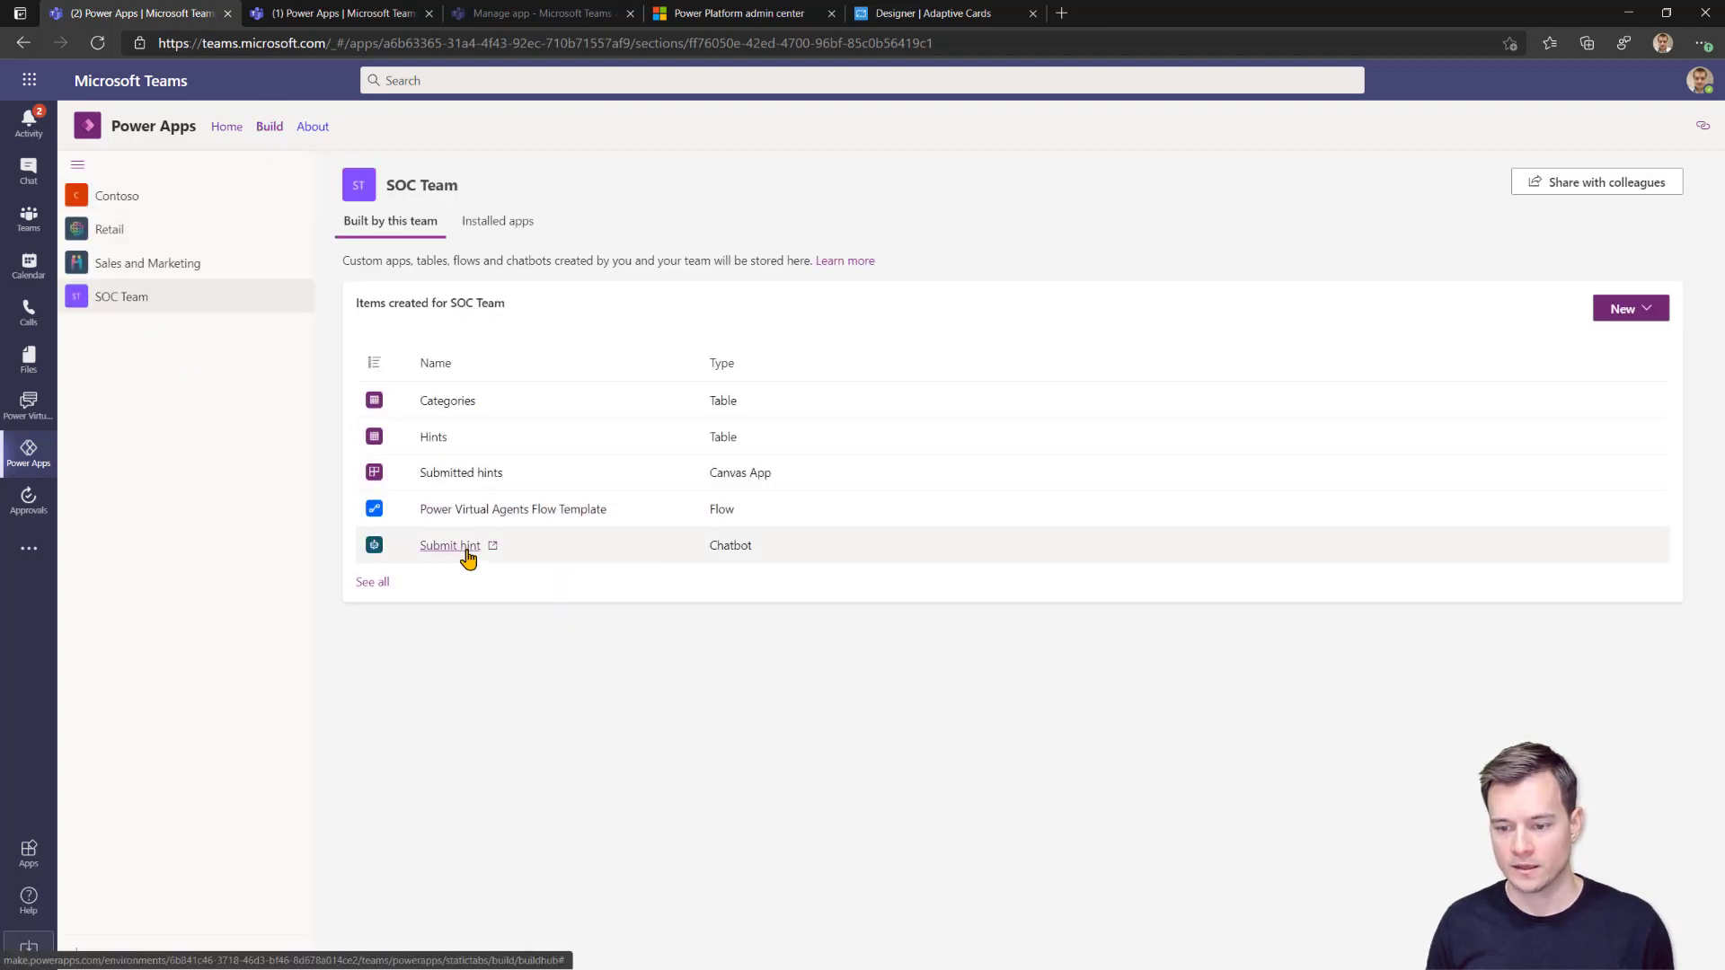
{"action": "left_click", "coordinate": [452, 476]}
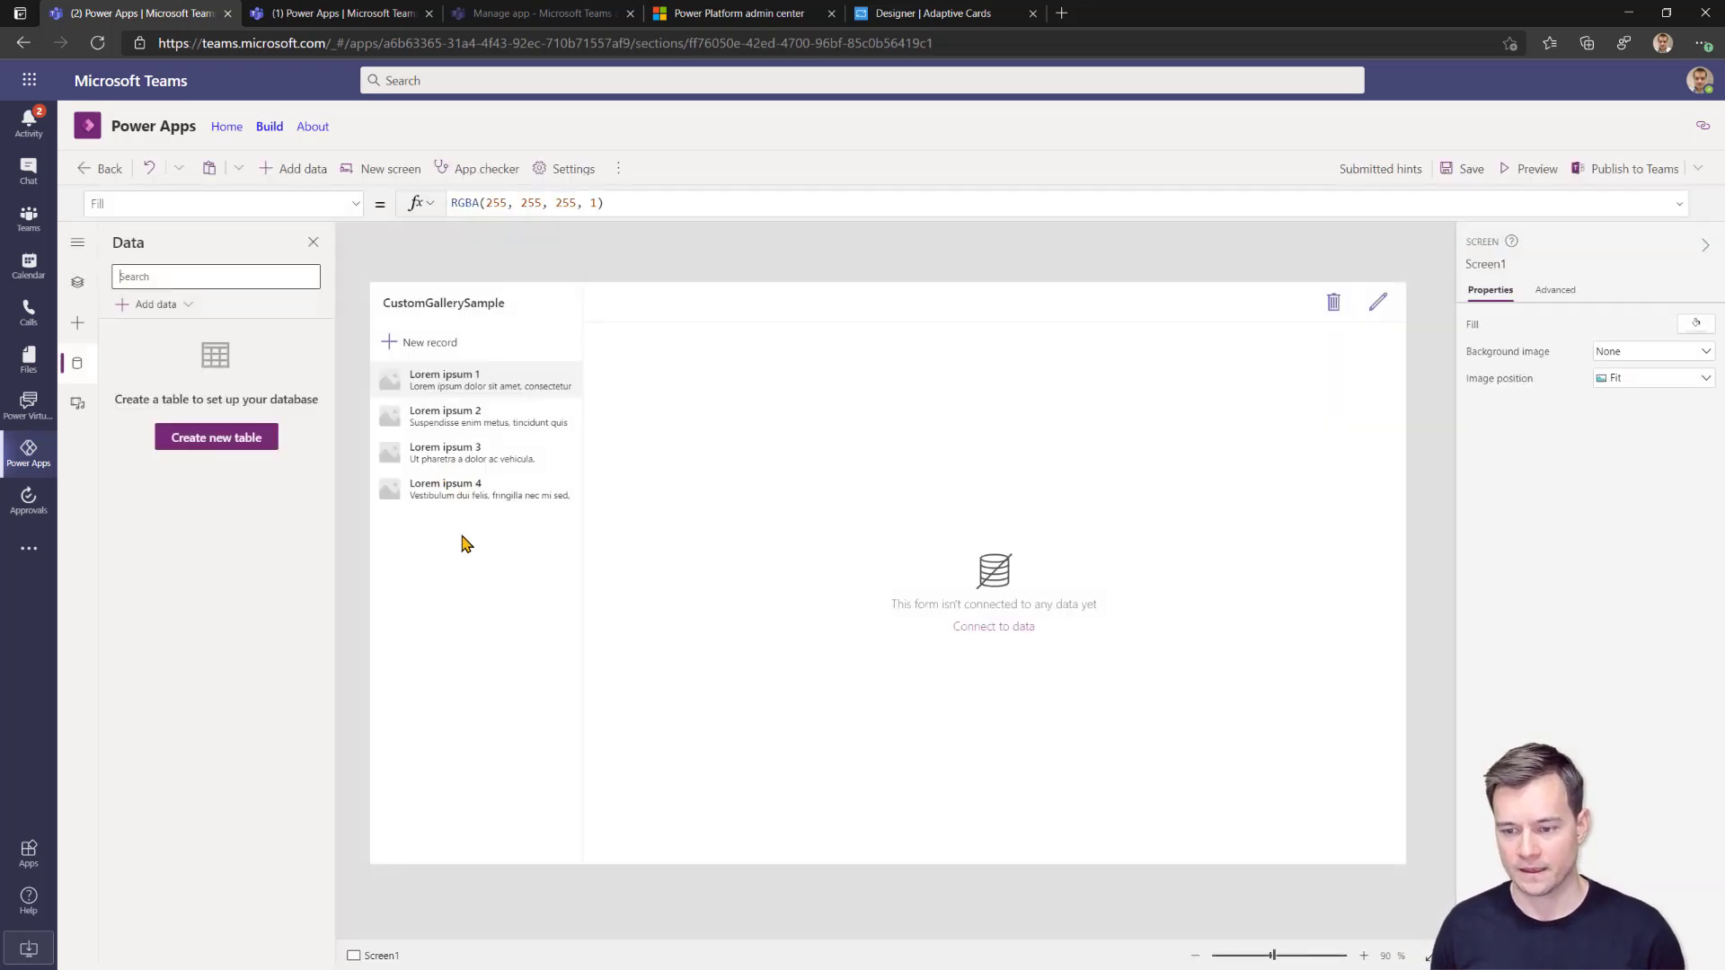
Add the Hints table to the app and set it as the data source of the browse gallery and the edit form.
{"action": "left_click", "coordinate": [157, 304]}
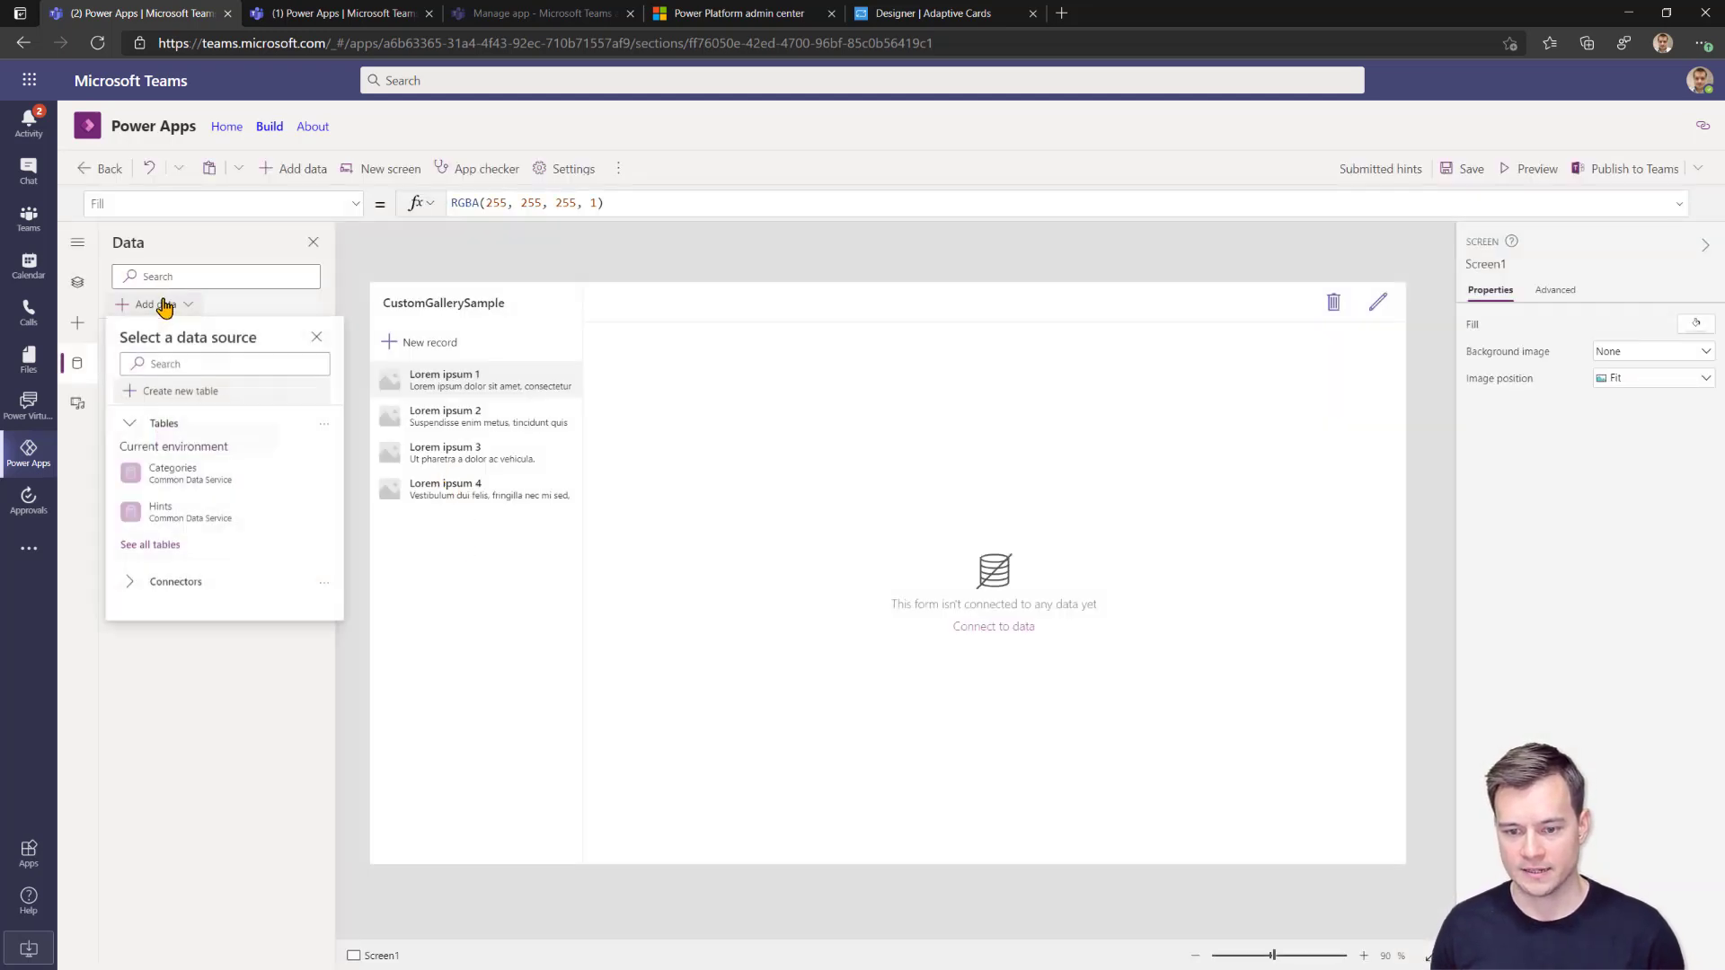
{"action": "left_click", "coordinate": [179, 514]}
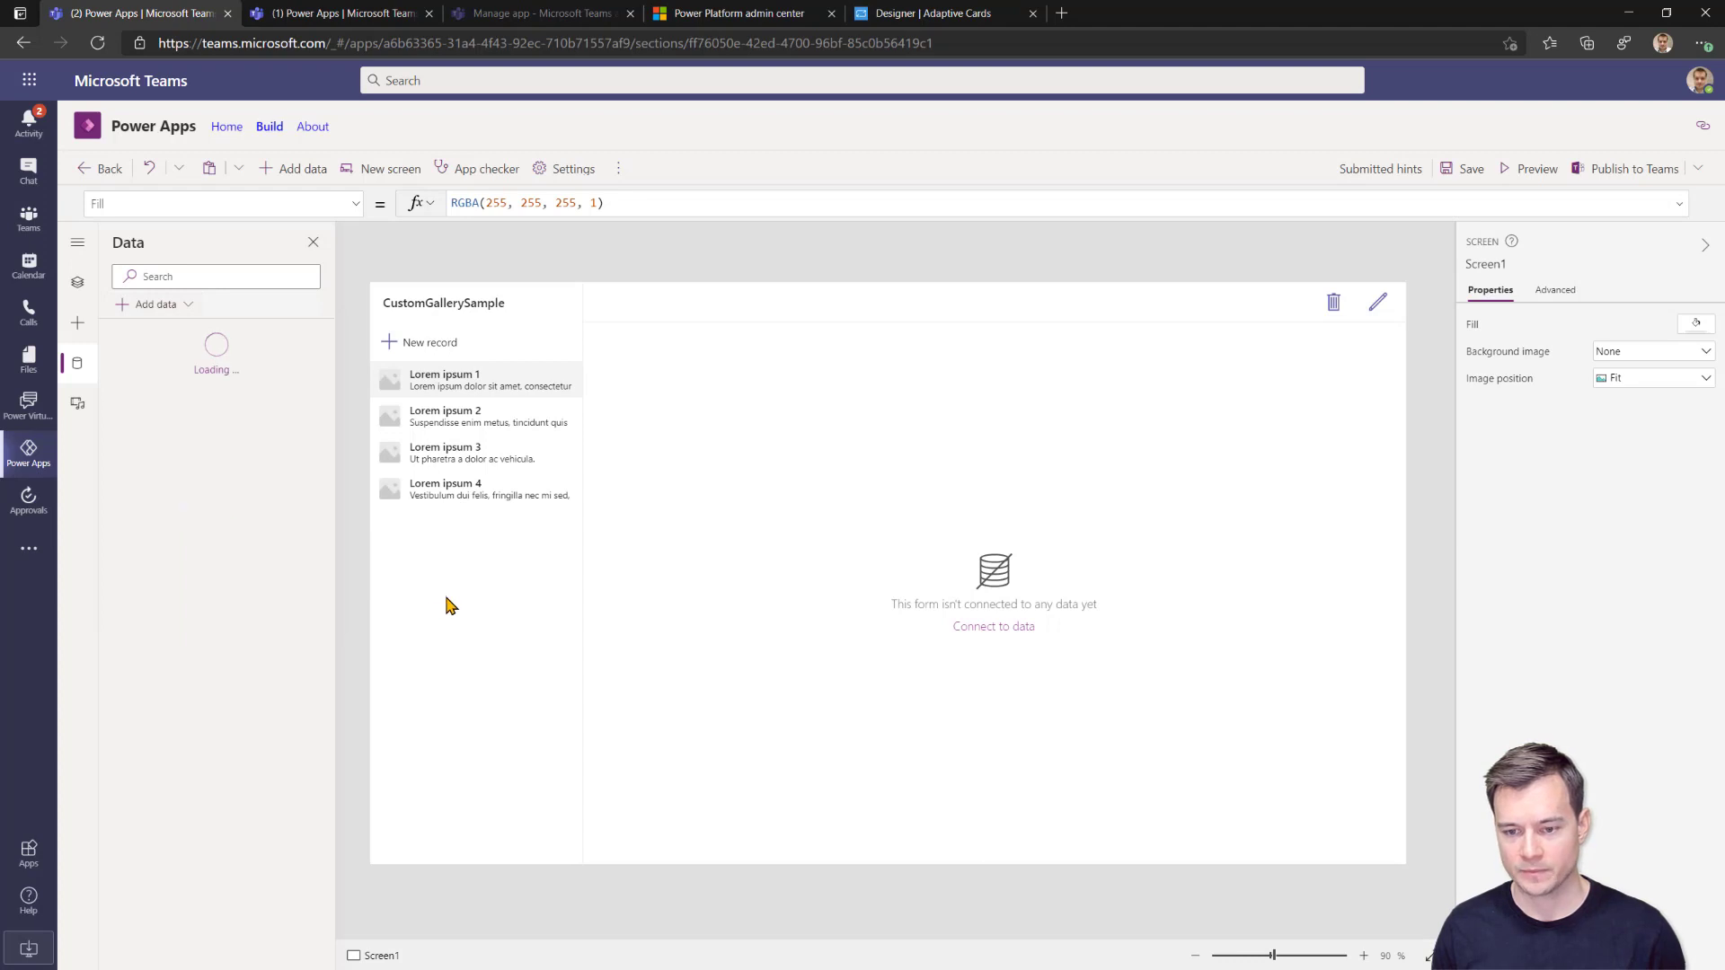
{"action": "left_click", "coordinate": [503, 579]}
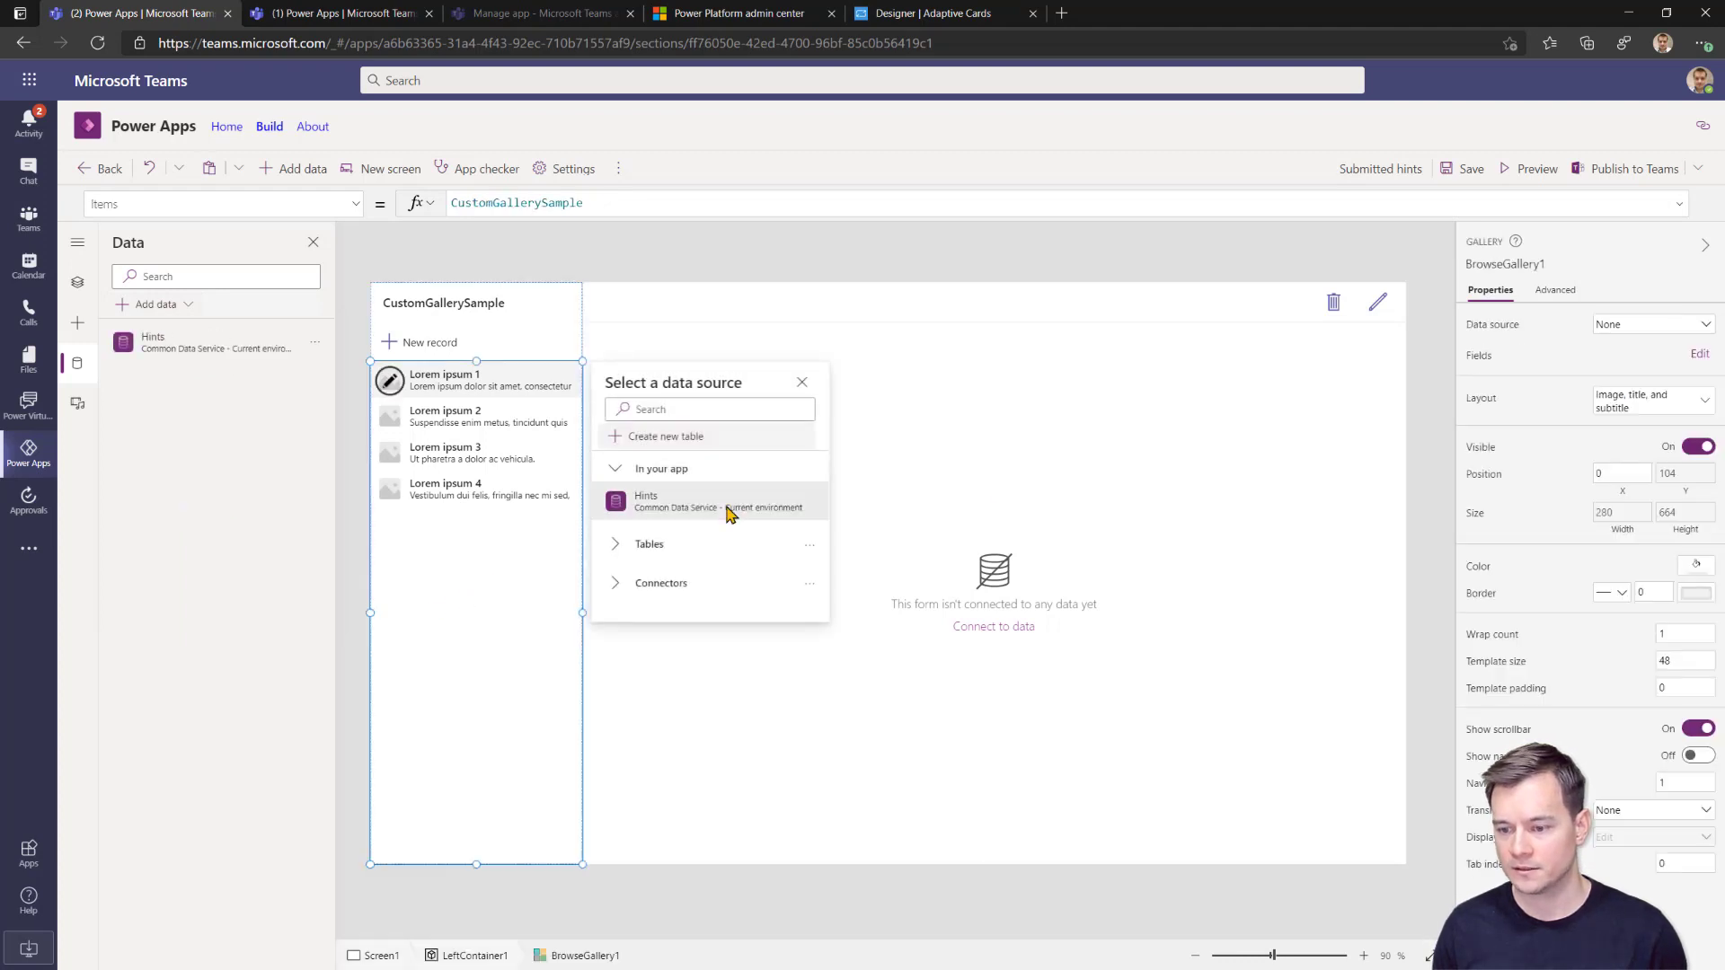
{"action": "left_click", "coordinate": [1245, 519]}
{"action": "left_click", "coordinate": [1657, 326]}
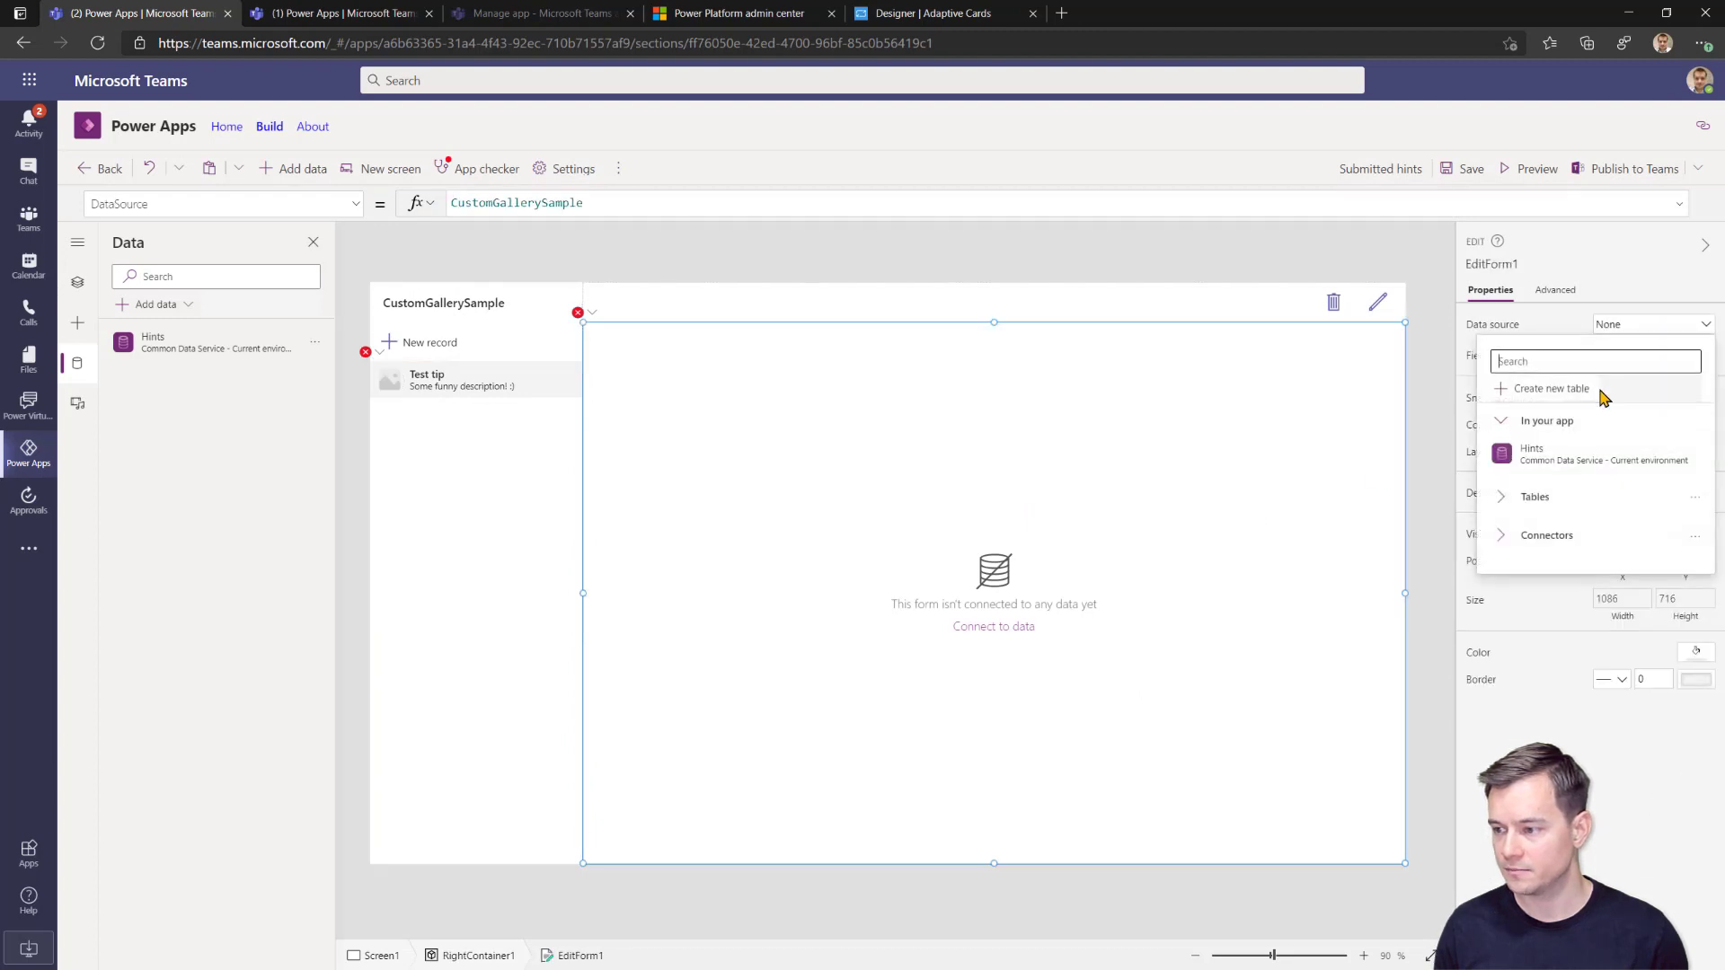
{"action": "left_click", "coordinate": [1514, 450]}
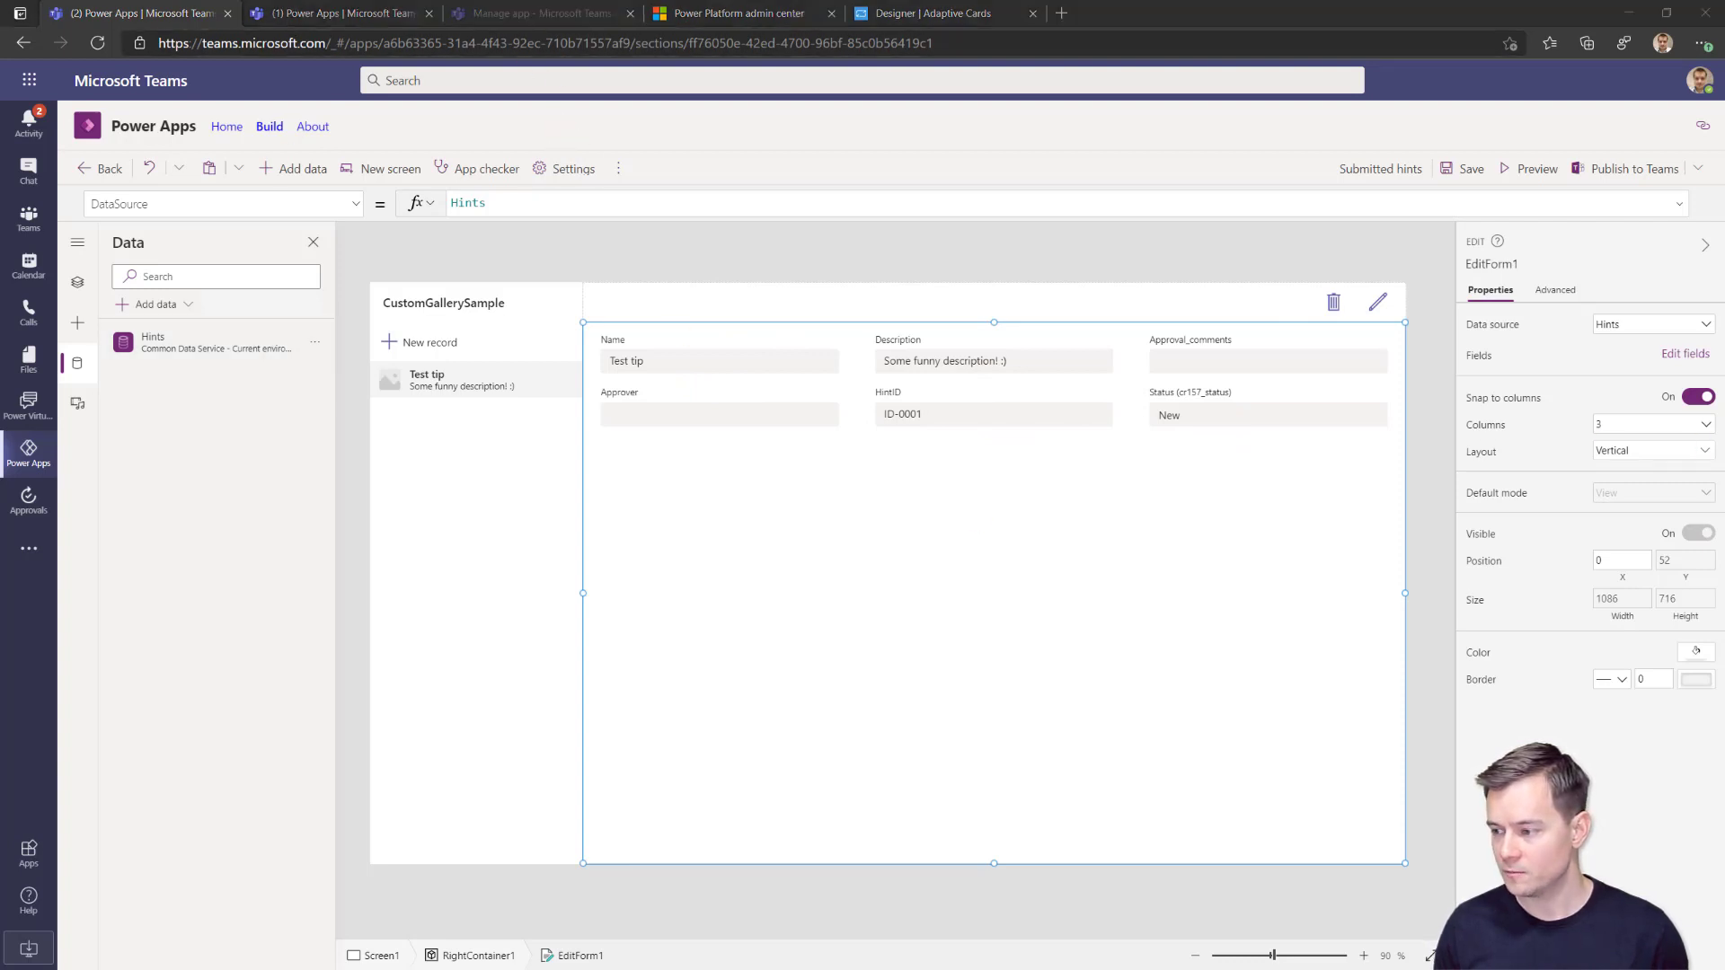
Switch to the approver's Teams window and approve the Test tip card in the Flow chat with the comment "All fine, thanks!".
{"action": "key", "text": "alt+Tab"}
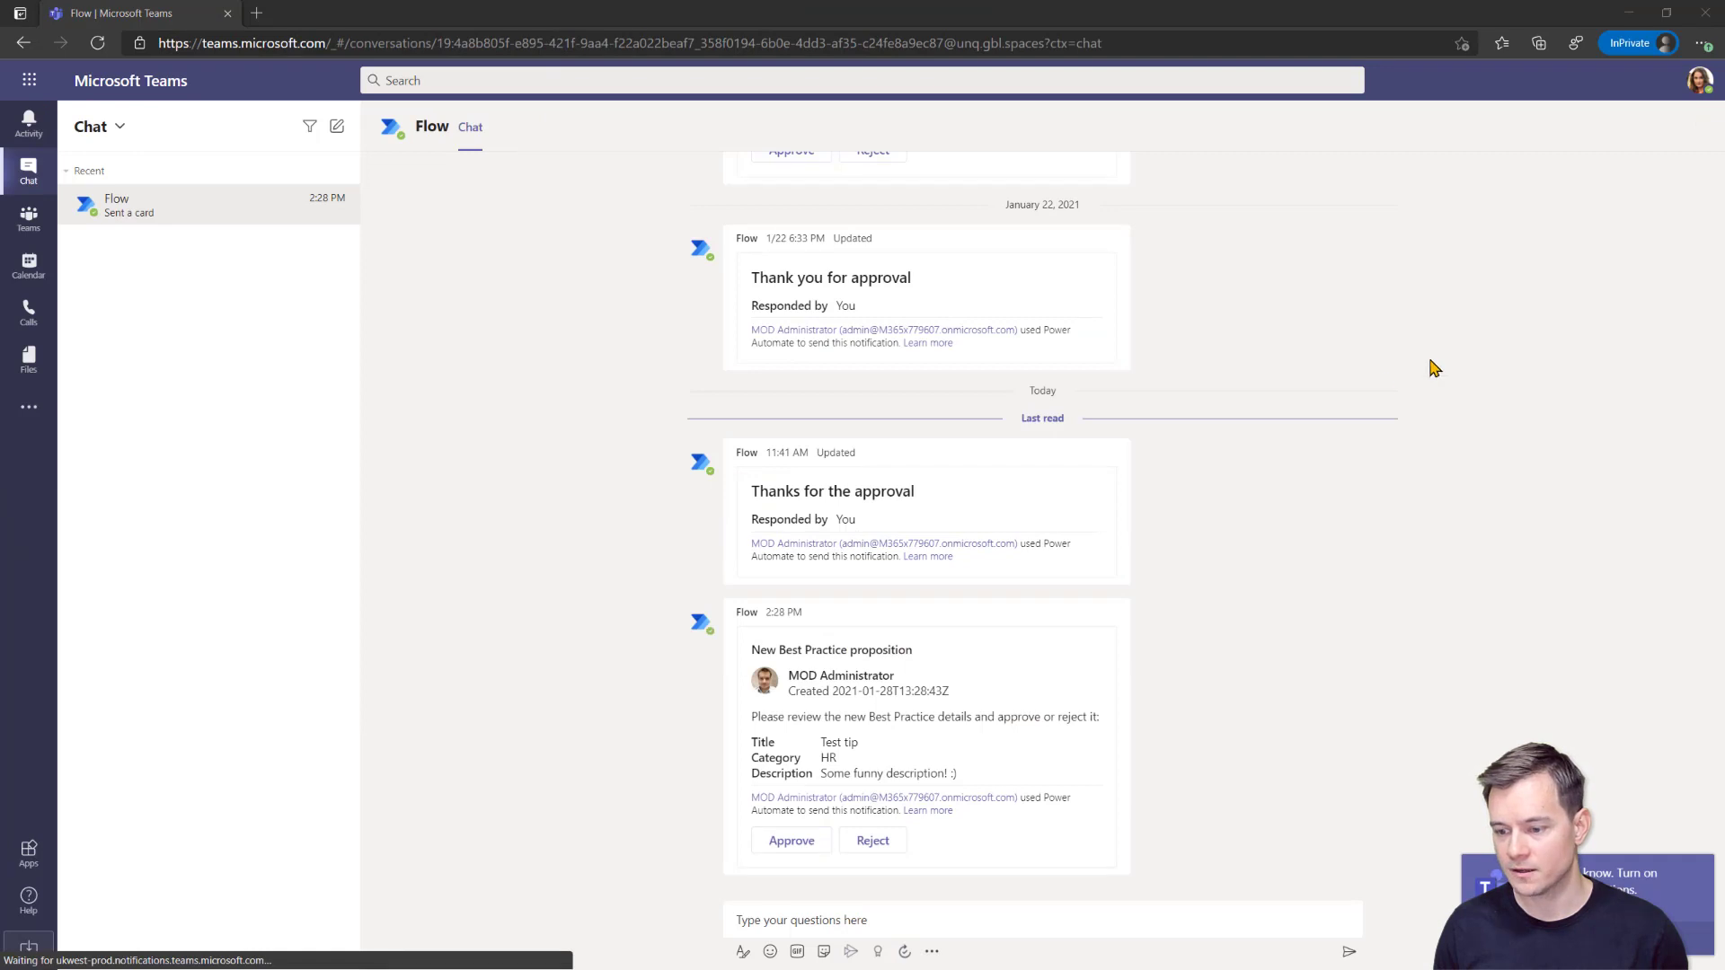
{"action": "left_click", "coordinate": [1312, 356]}
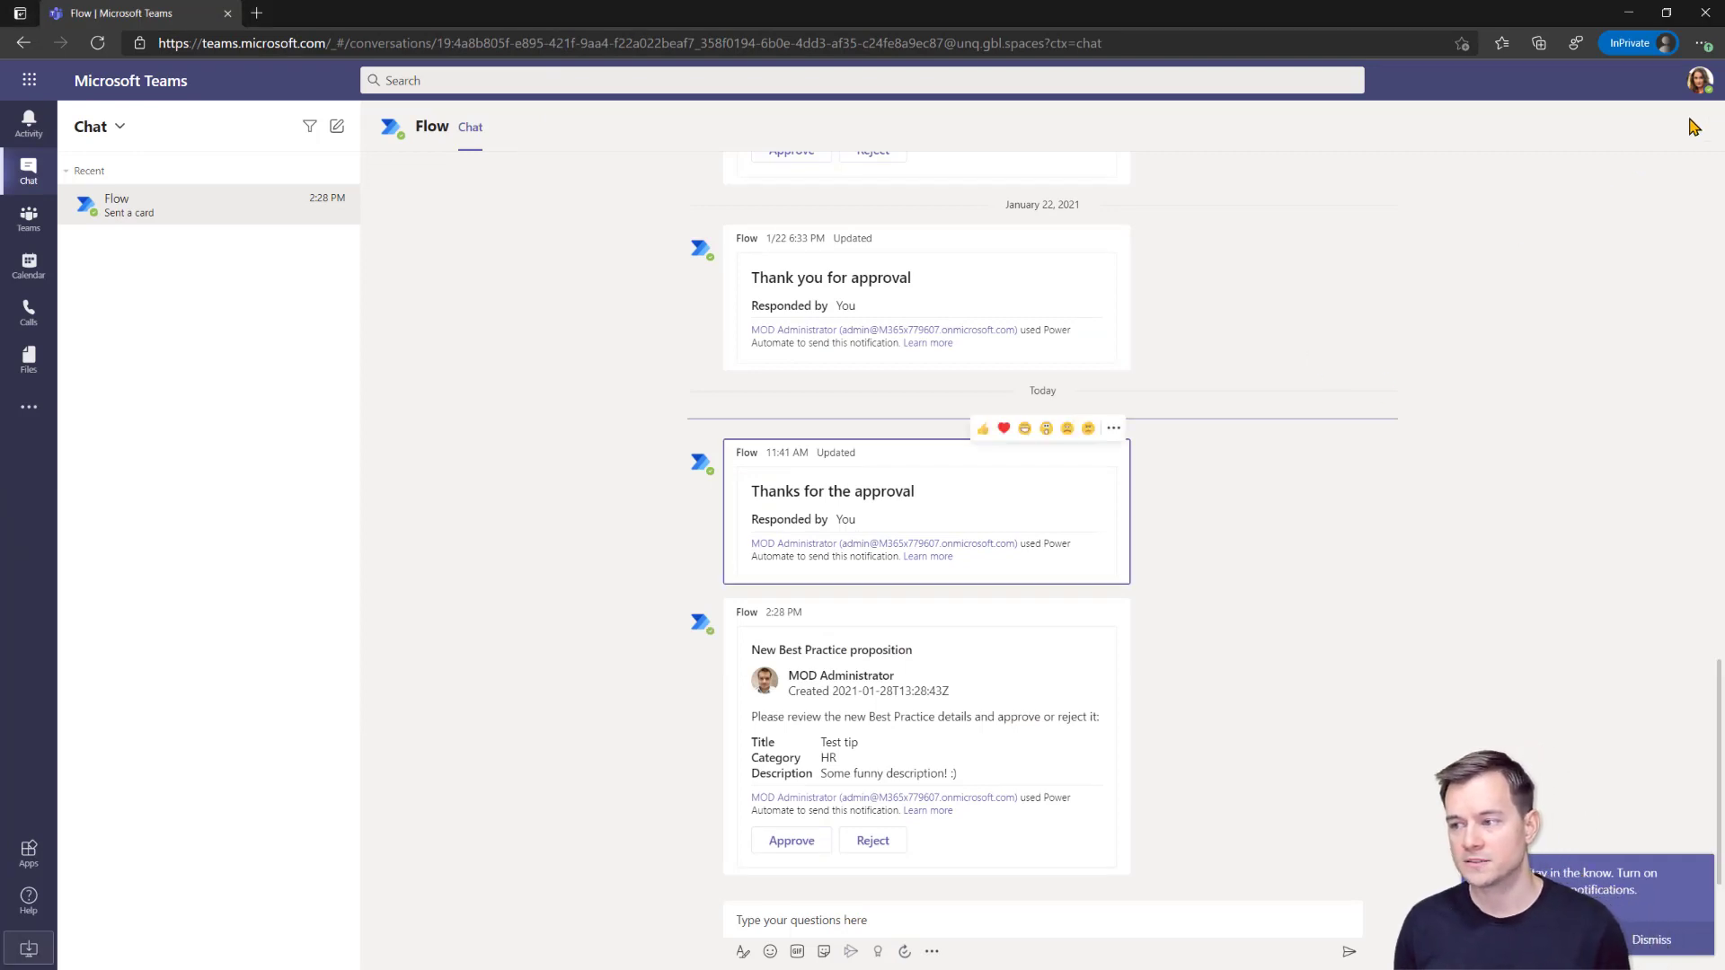
{"action": "left_click", "coordinate": [1699, 80]}
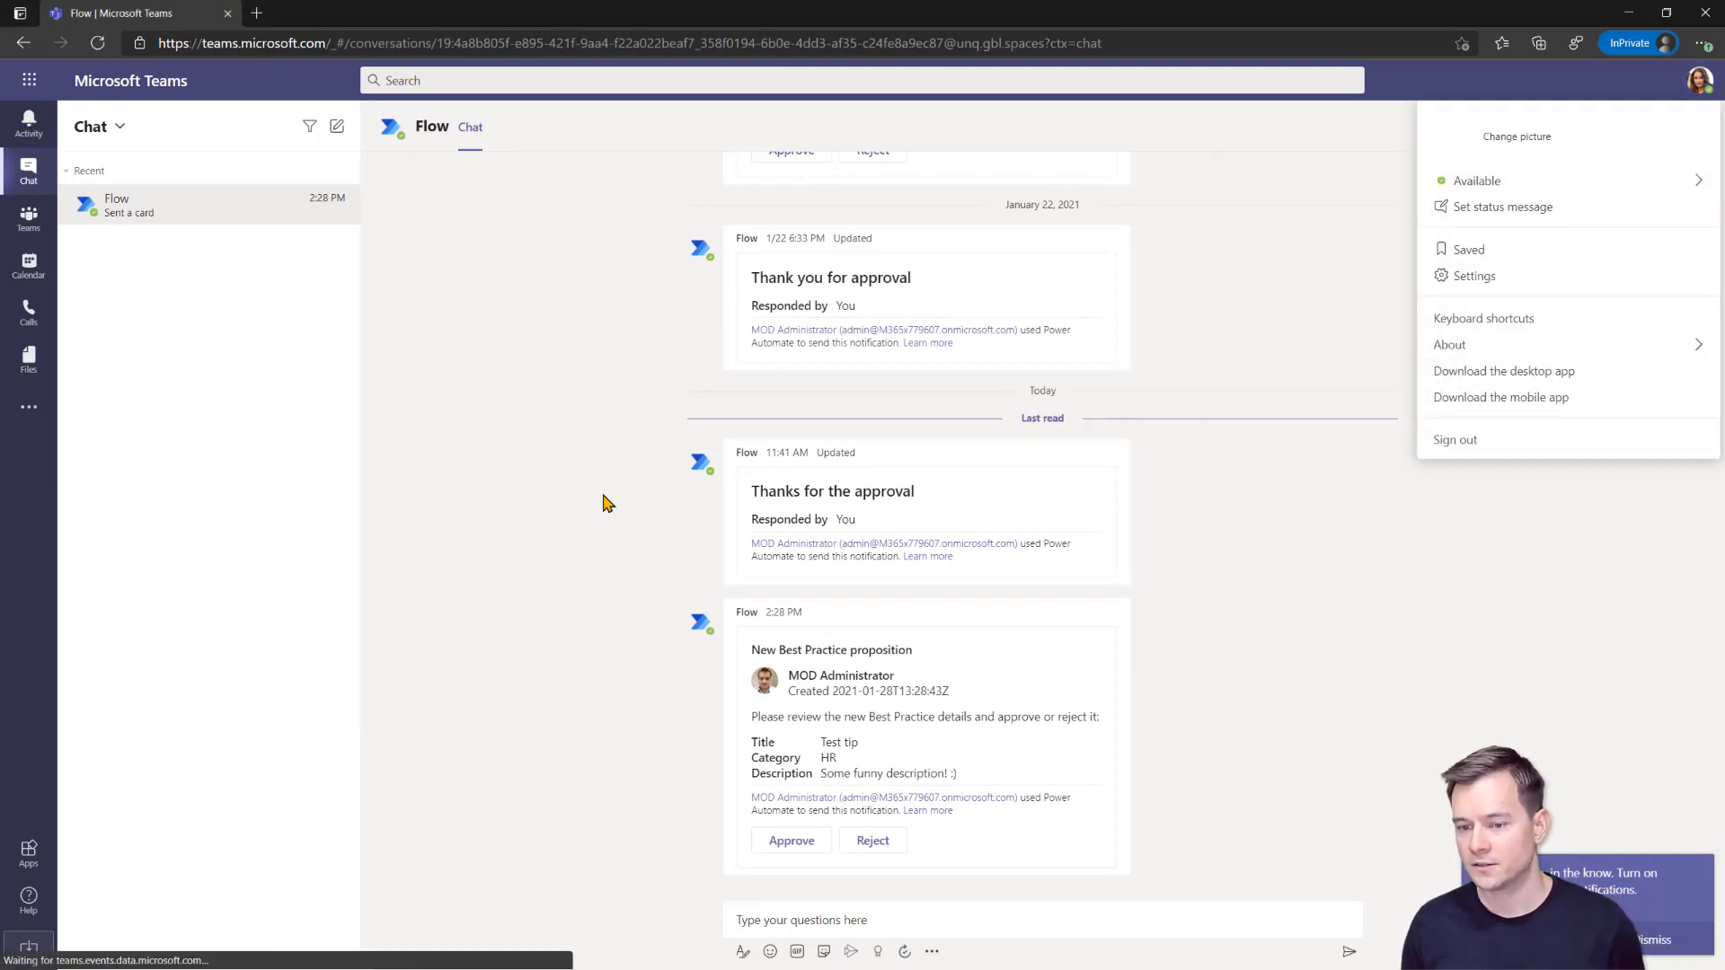
{"action": "left_click", "coordinate": [316, 539]}
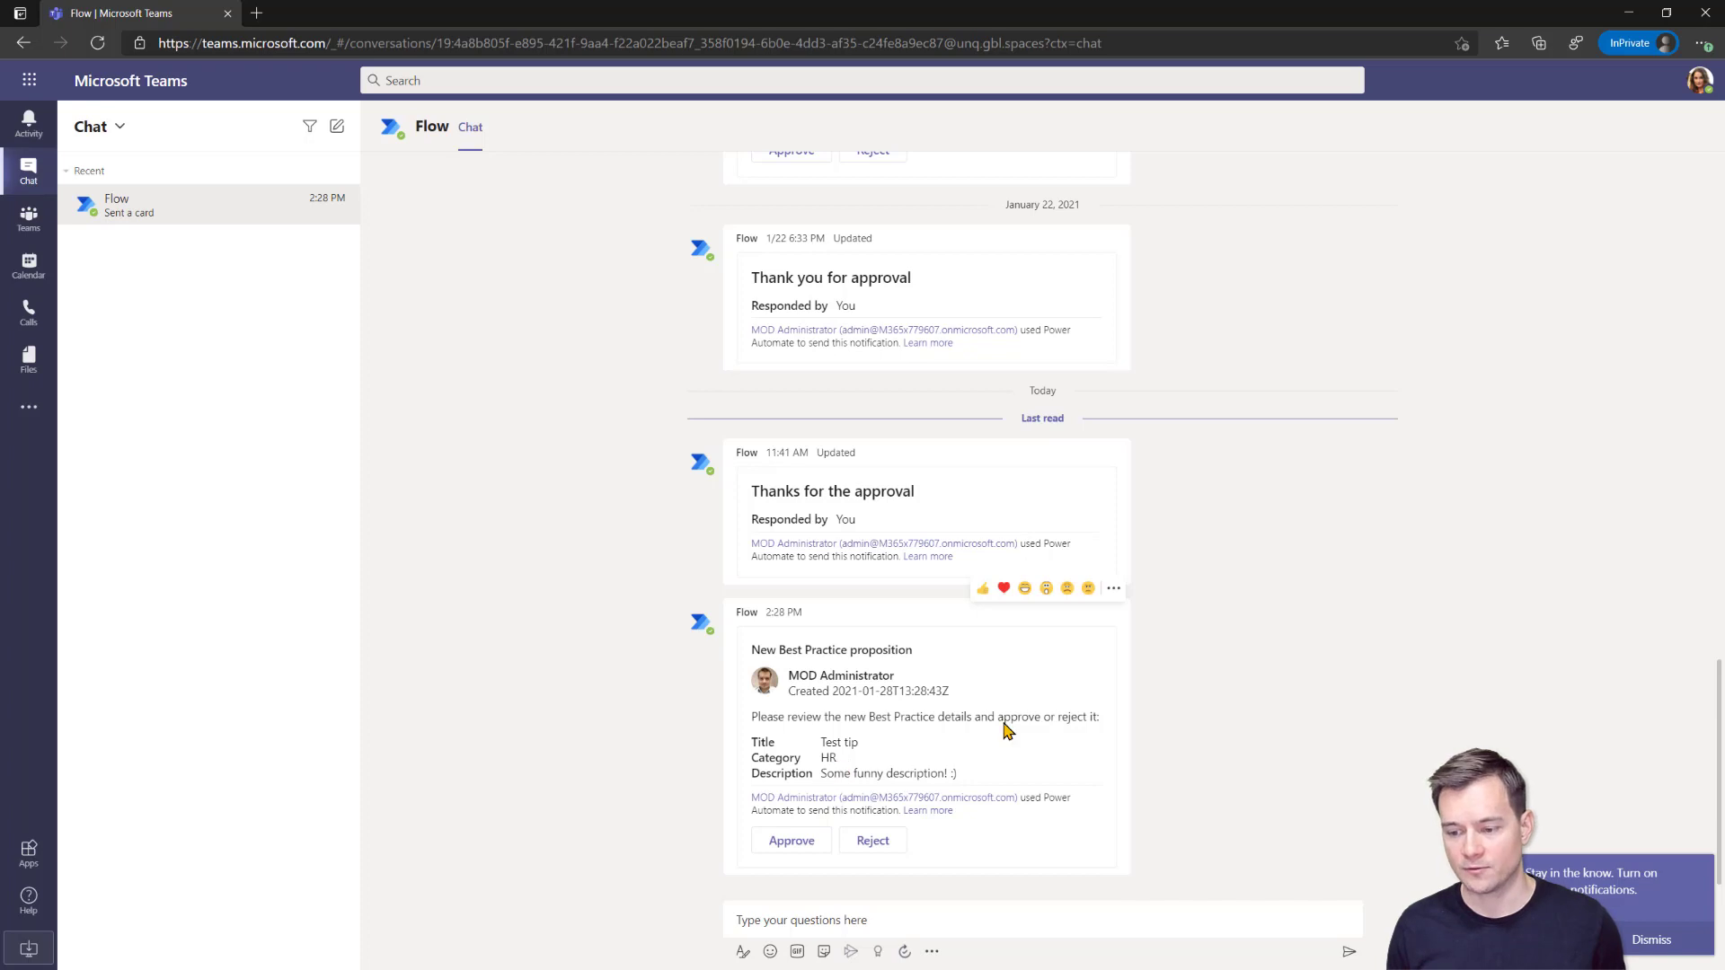
{"action": "left_click", "coordinate": [774, 840]}
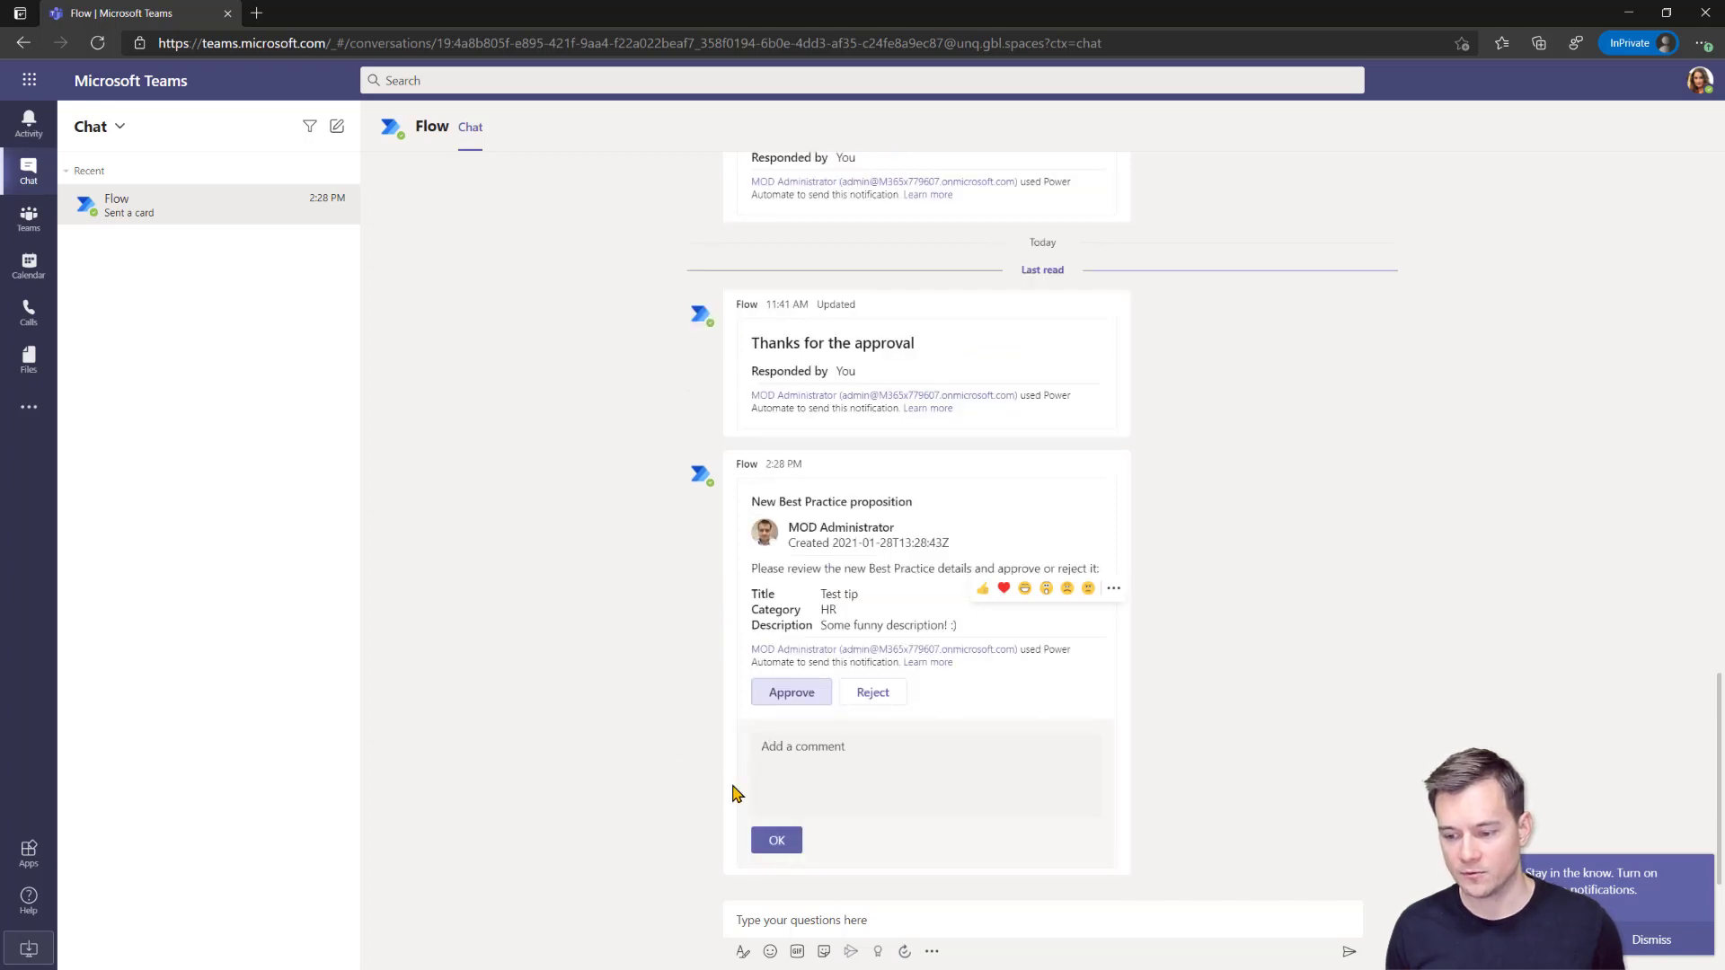
{"action": "left_click", "coordinate": [817, 778]}
{"action": "type", "text": "All"}
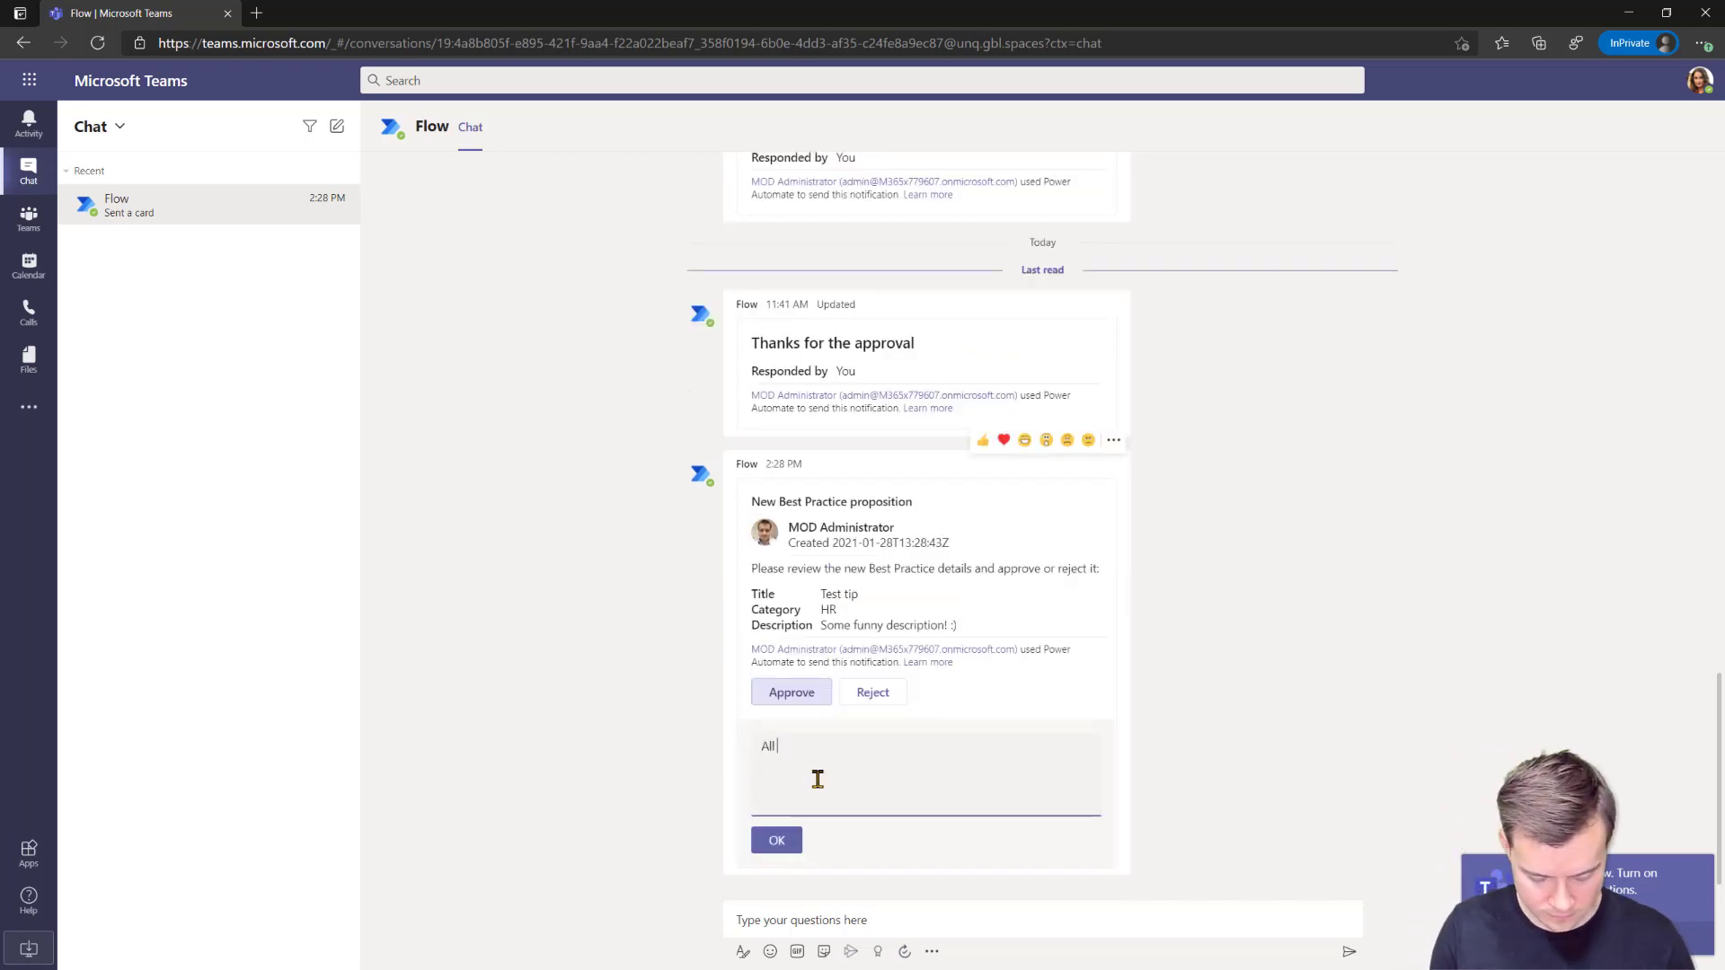
{"action": "type", "text": " fine, thanks!"}
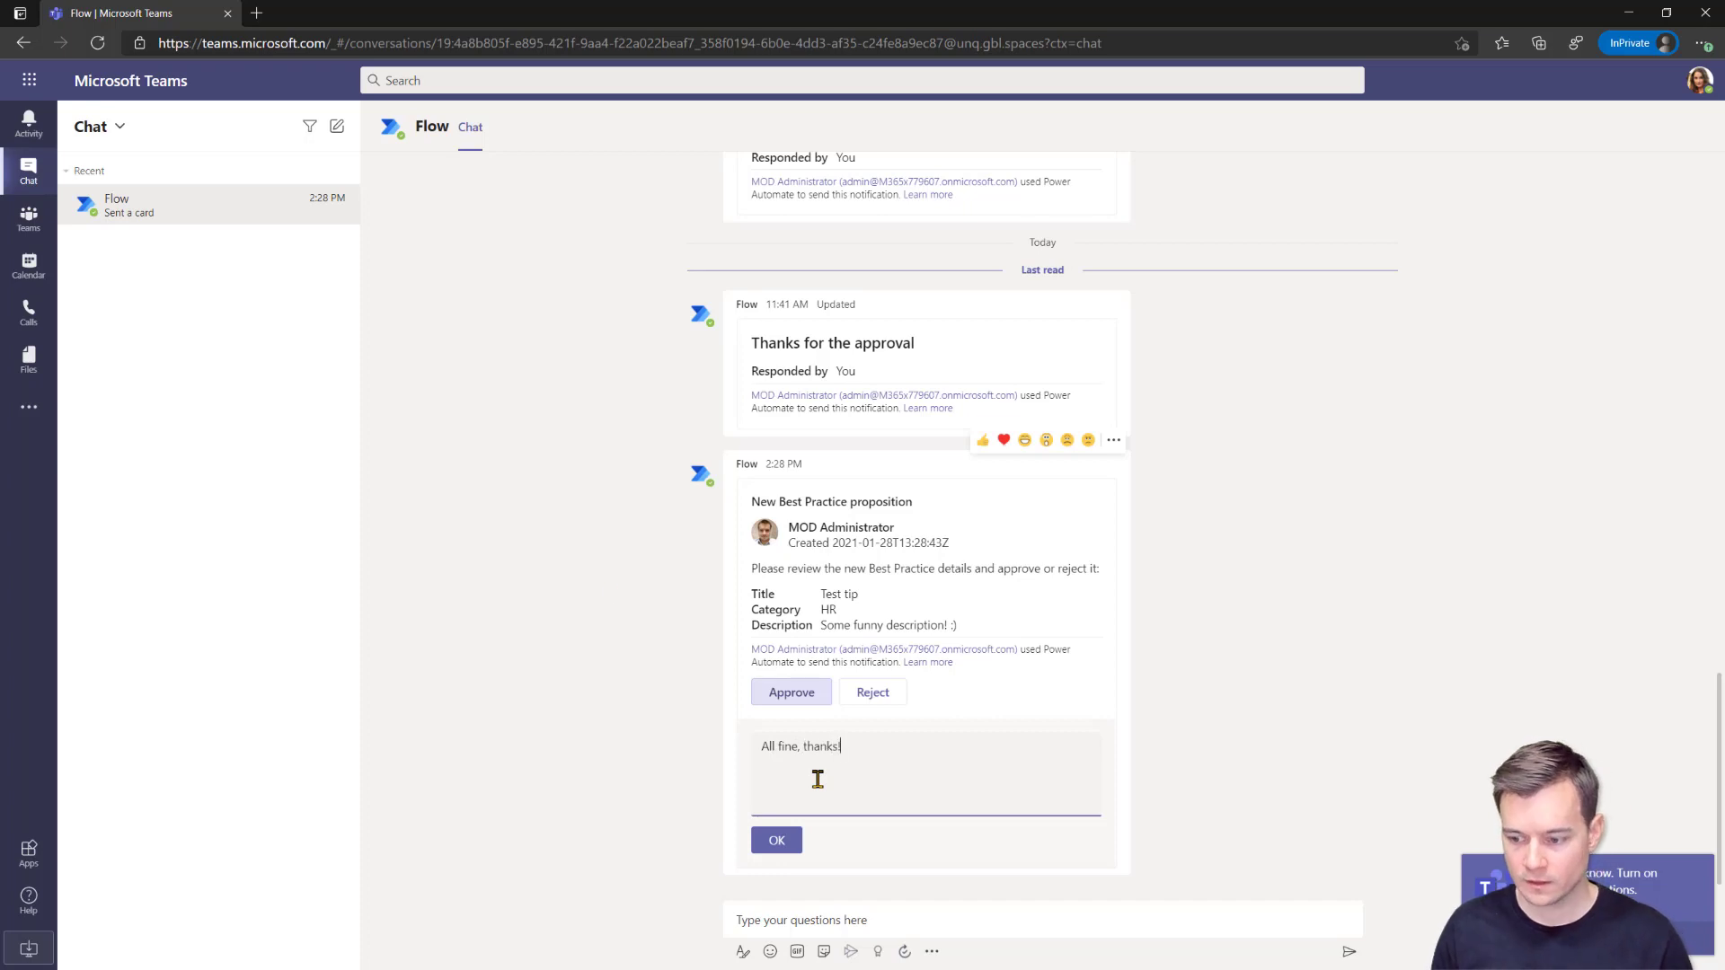
{"action": "left_click", "coordinate": [796, 846]}
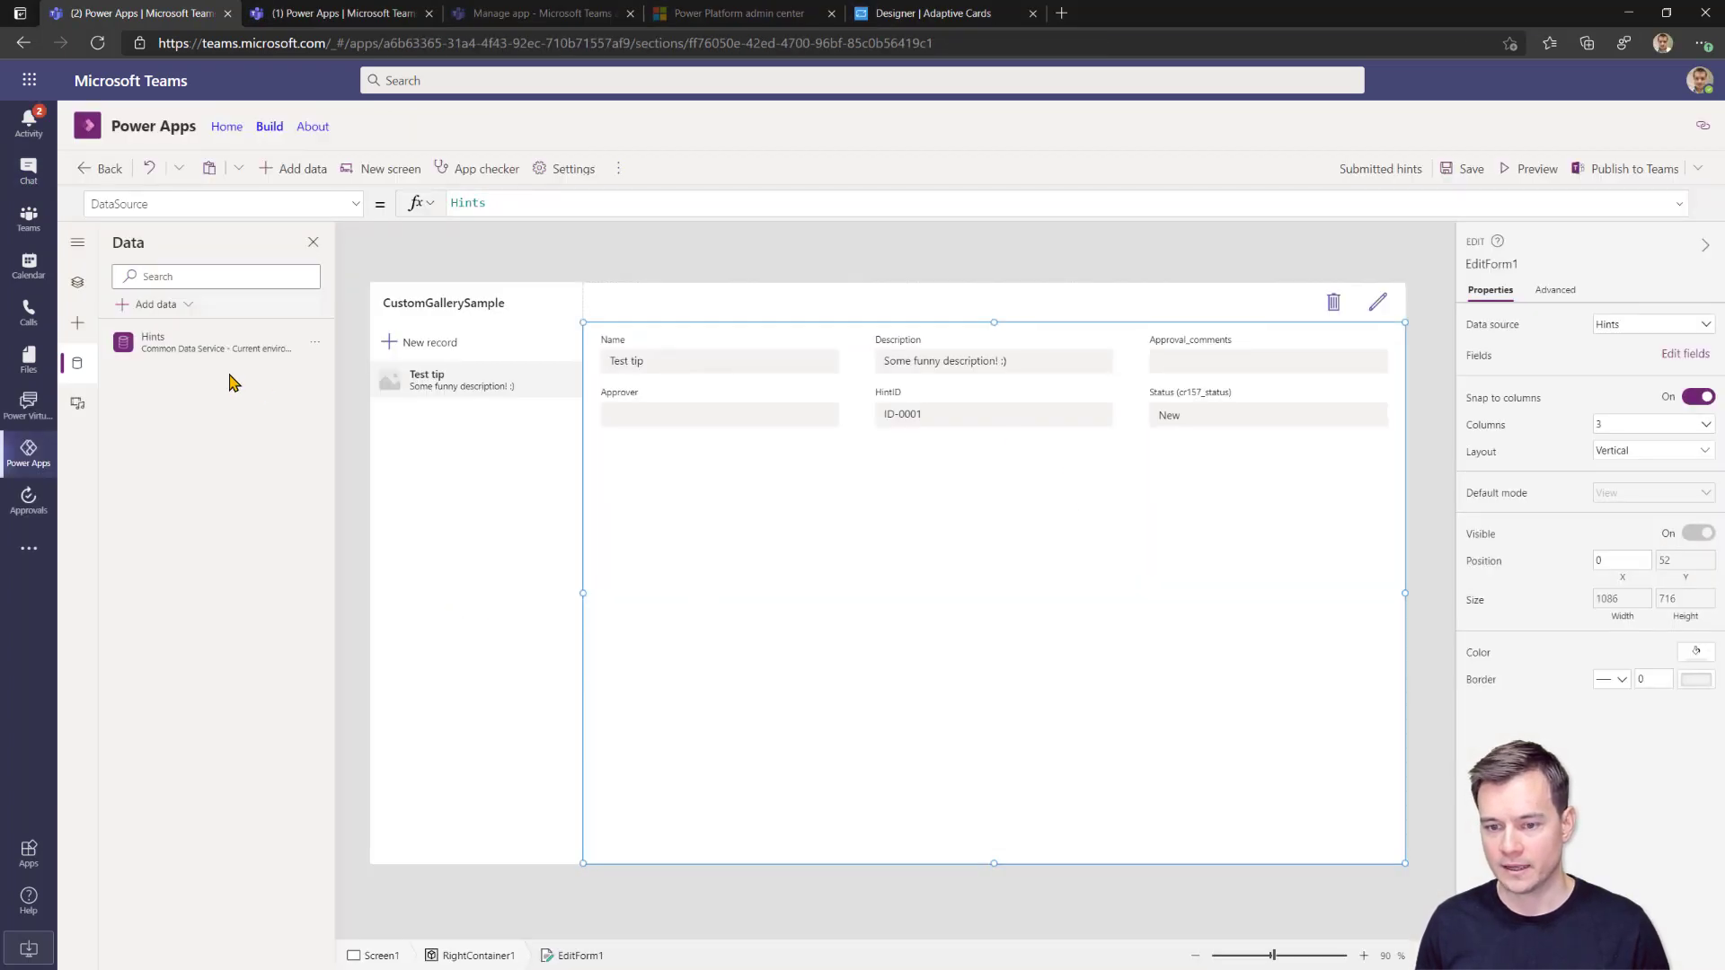
Refresh the Hints data source in the Submitted hints app to load the approval result.
{"action": "left_click", "coordinate": [314, 344]}
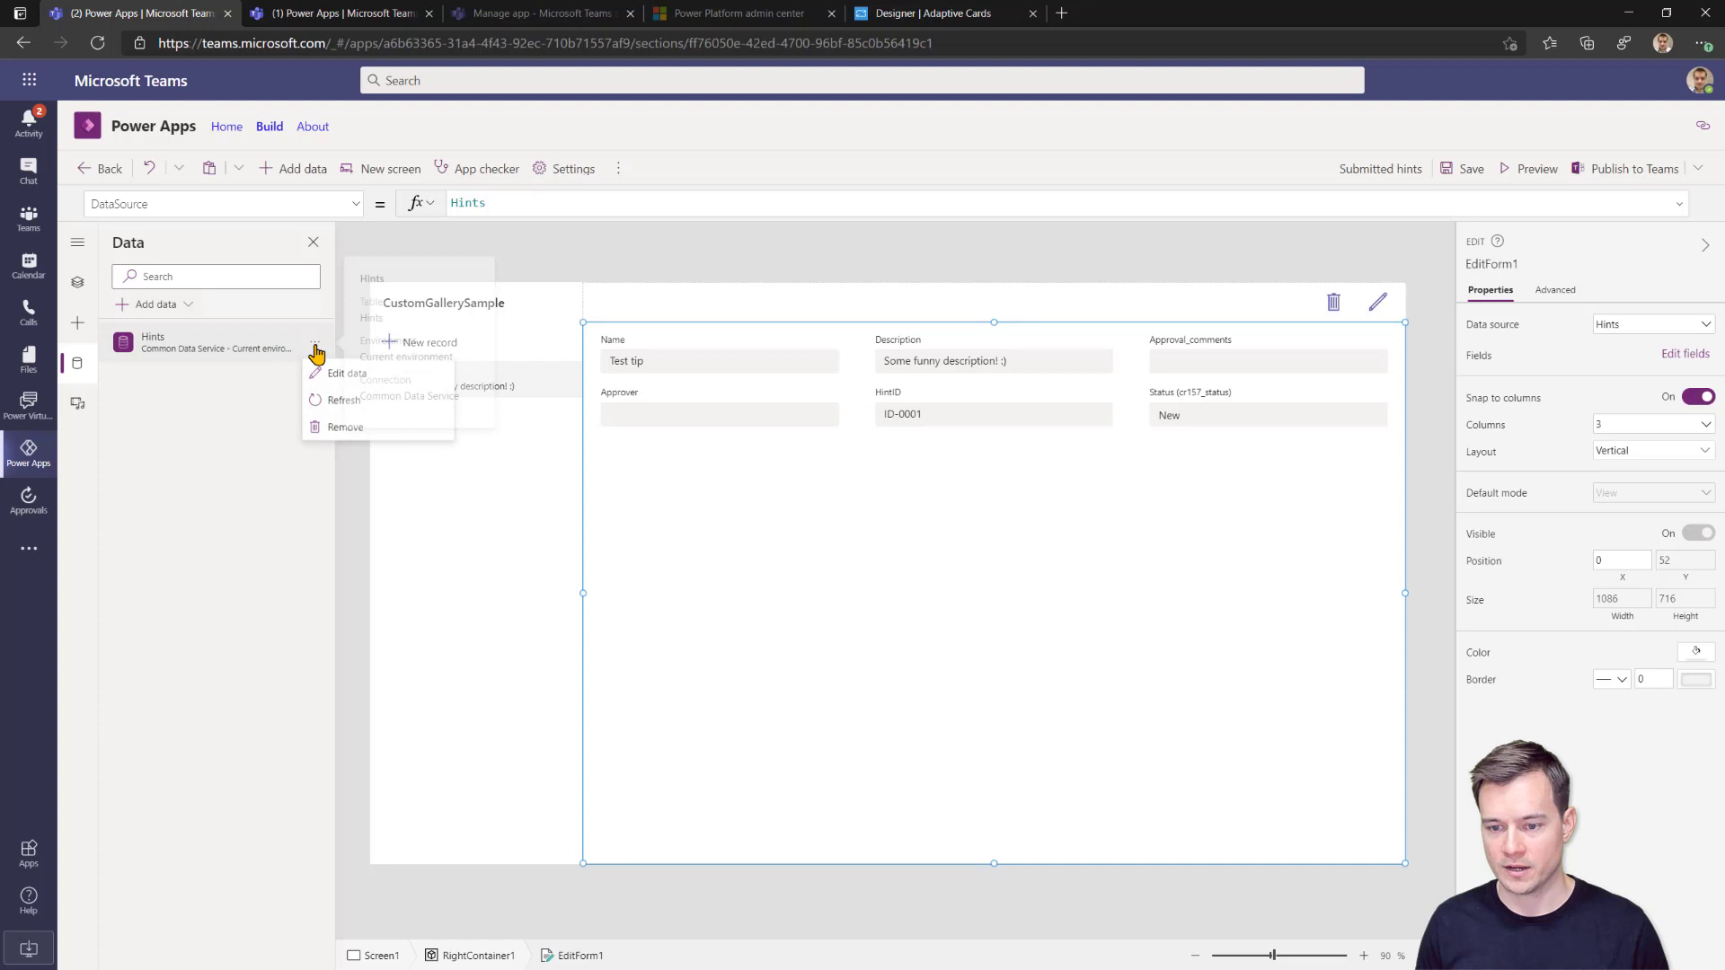
{"action": "left_click", "coordinate": [332, 405]}
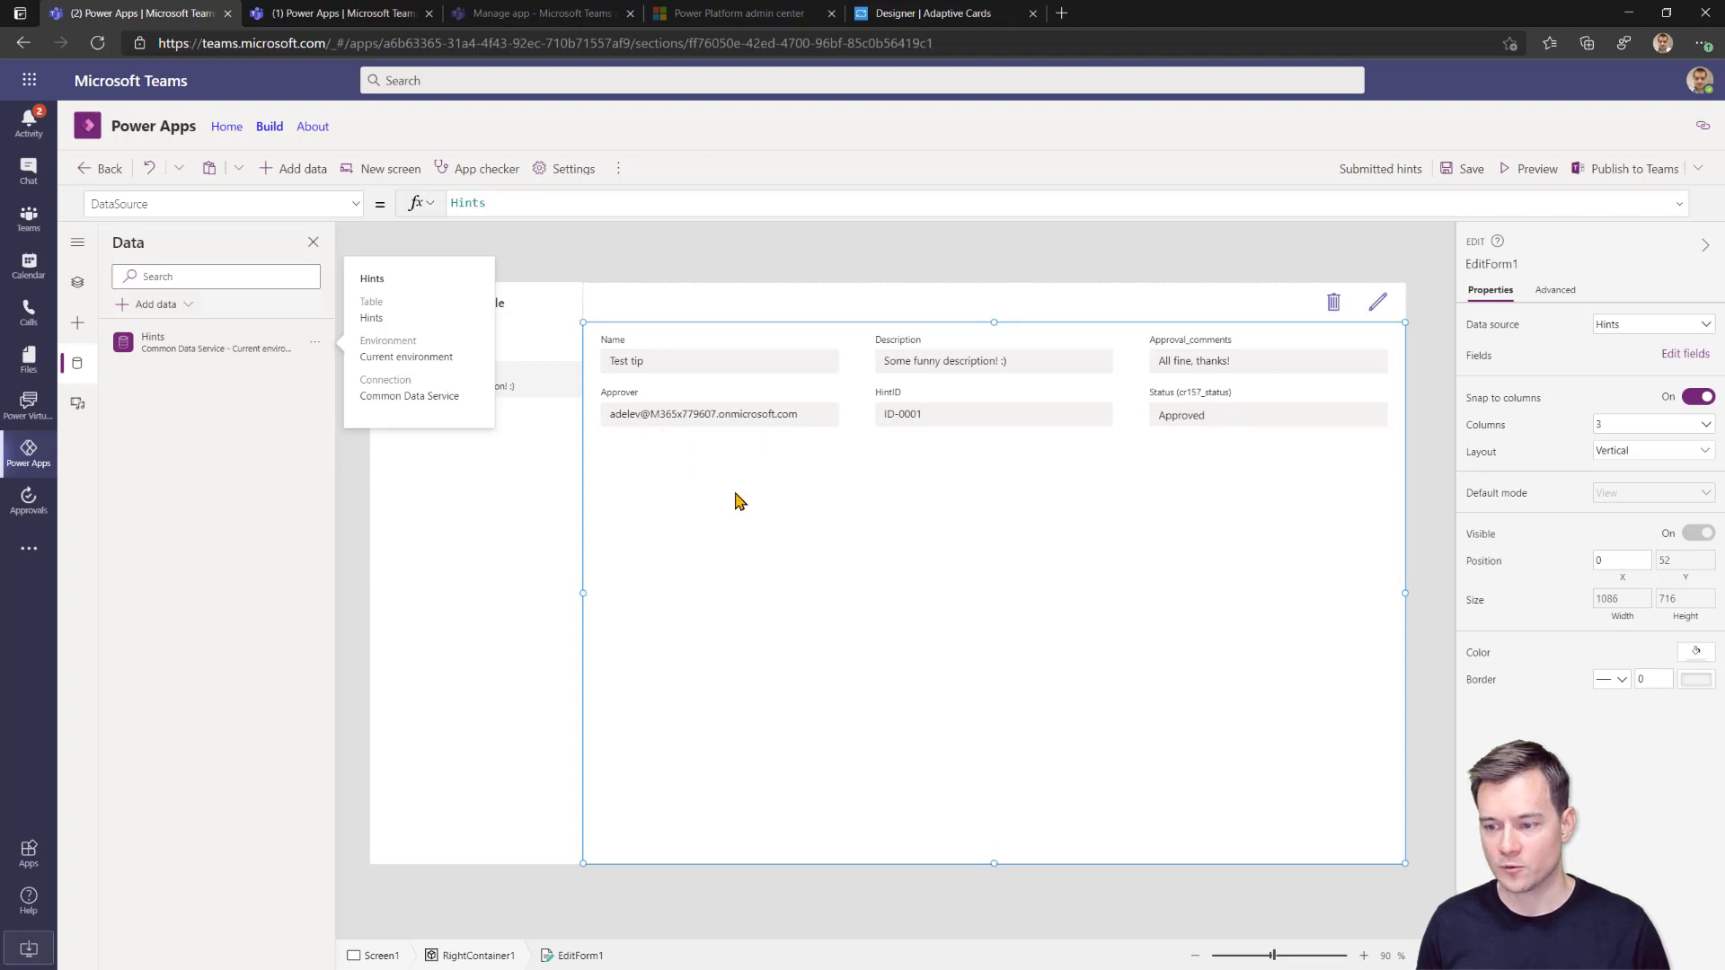
{"action": "left_click", "coordinate": [734, 268]}
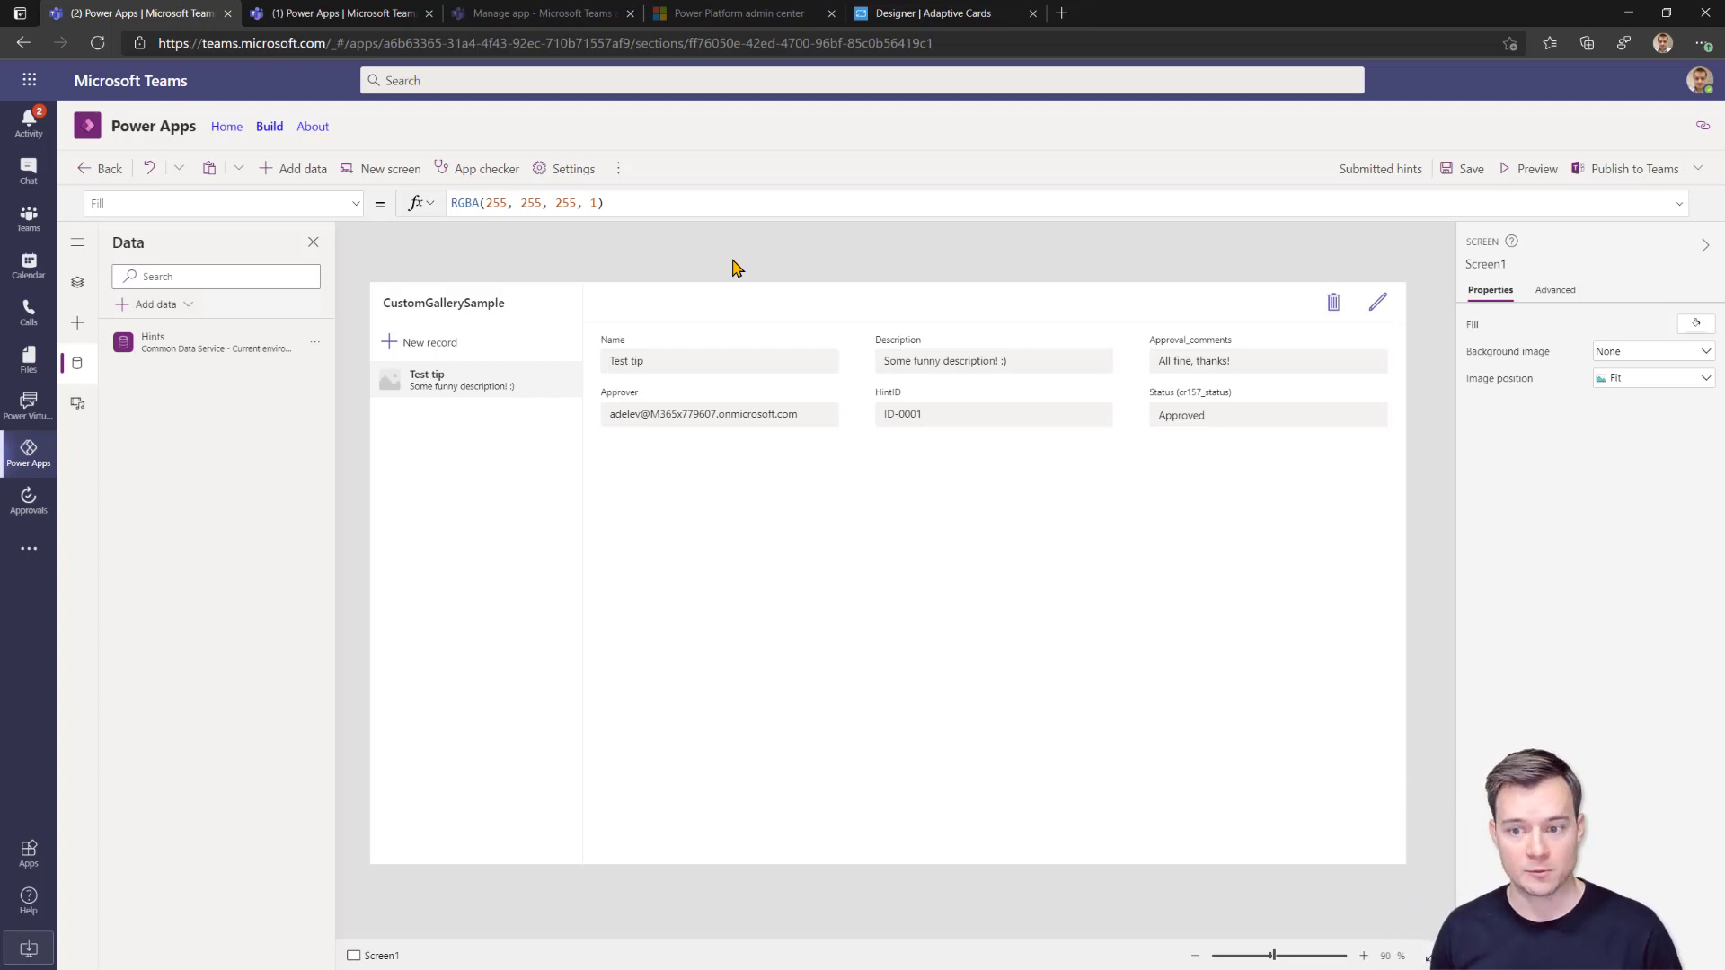
Publish the Submitted hints app to Teams and add it as a tab in the SOC Team's General channel.
{"action": "left_click", "coordinate": [1605, 172]}
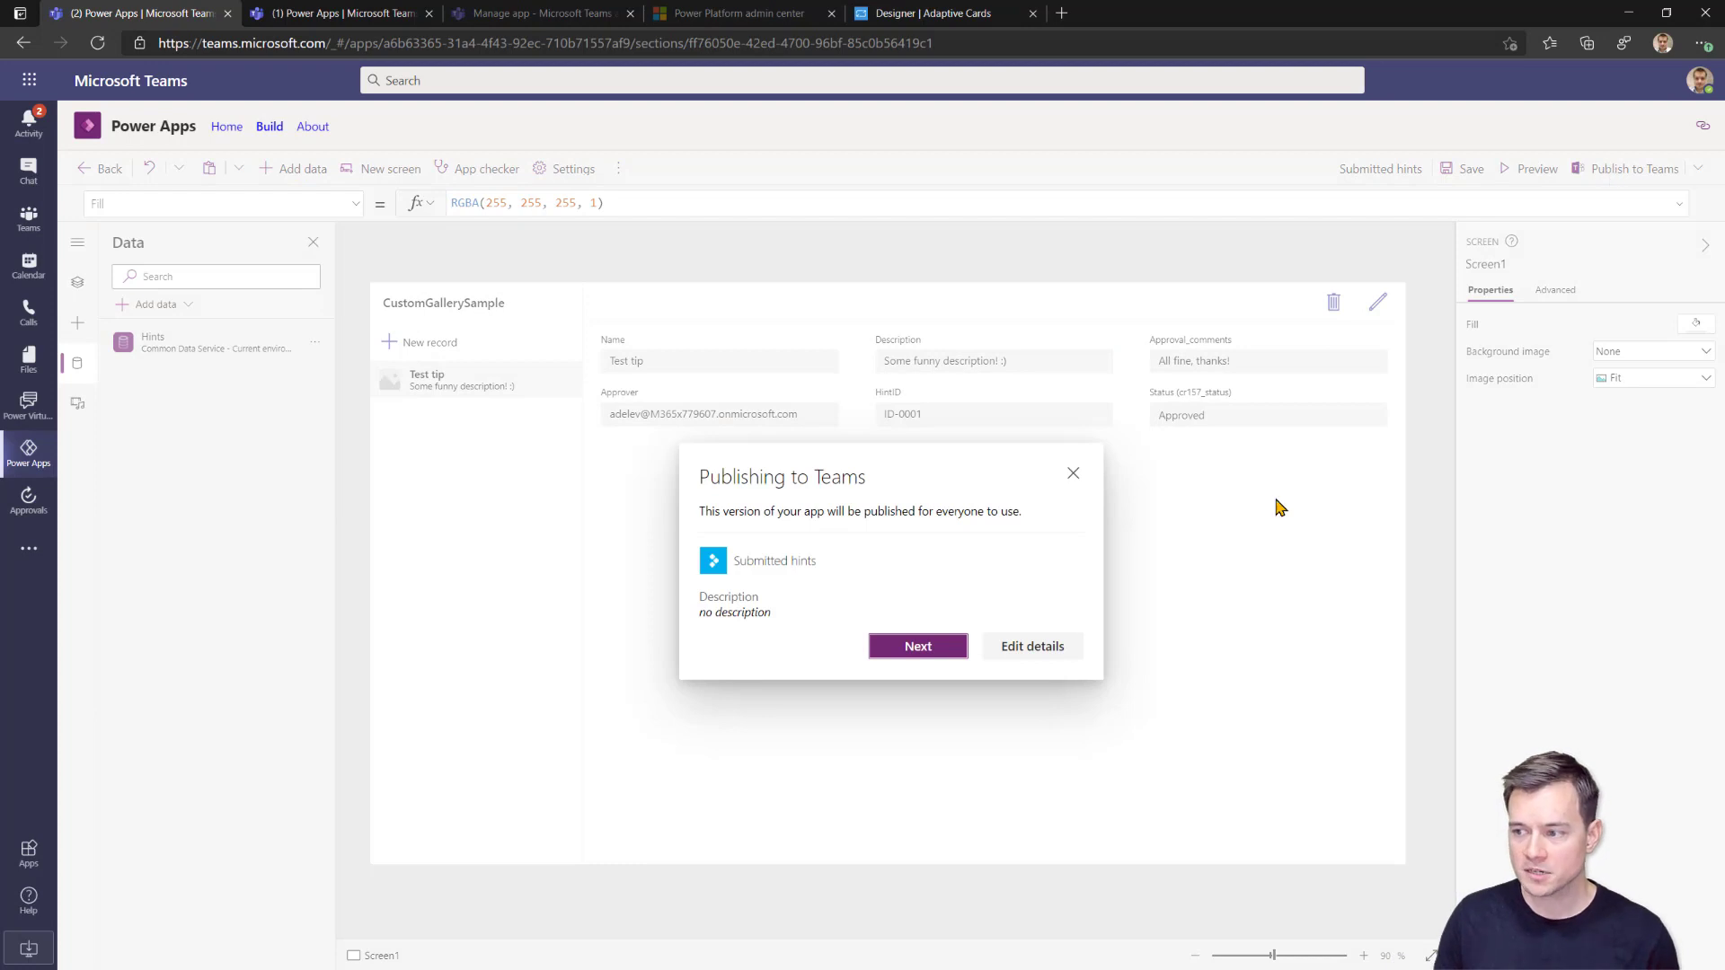
{"action": "left_click", "coordinate": [910, 648]}
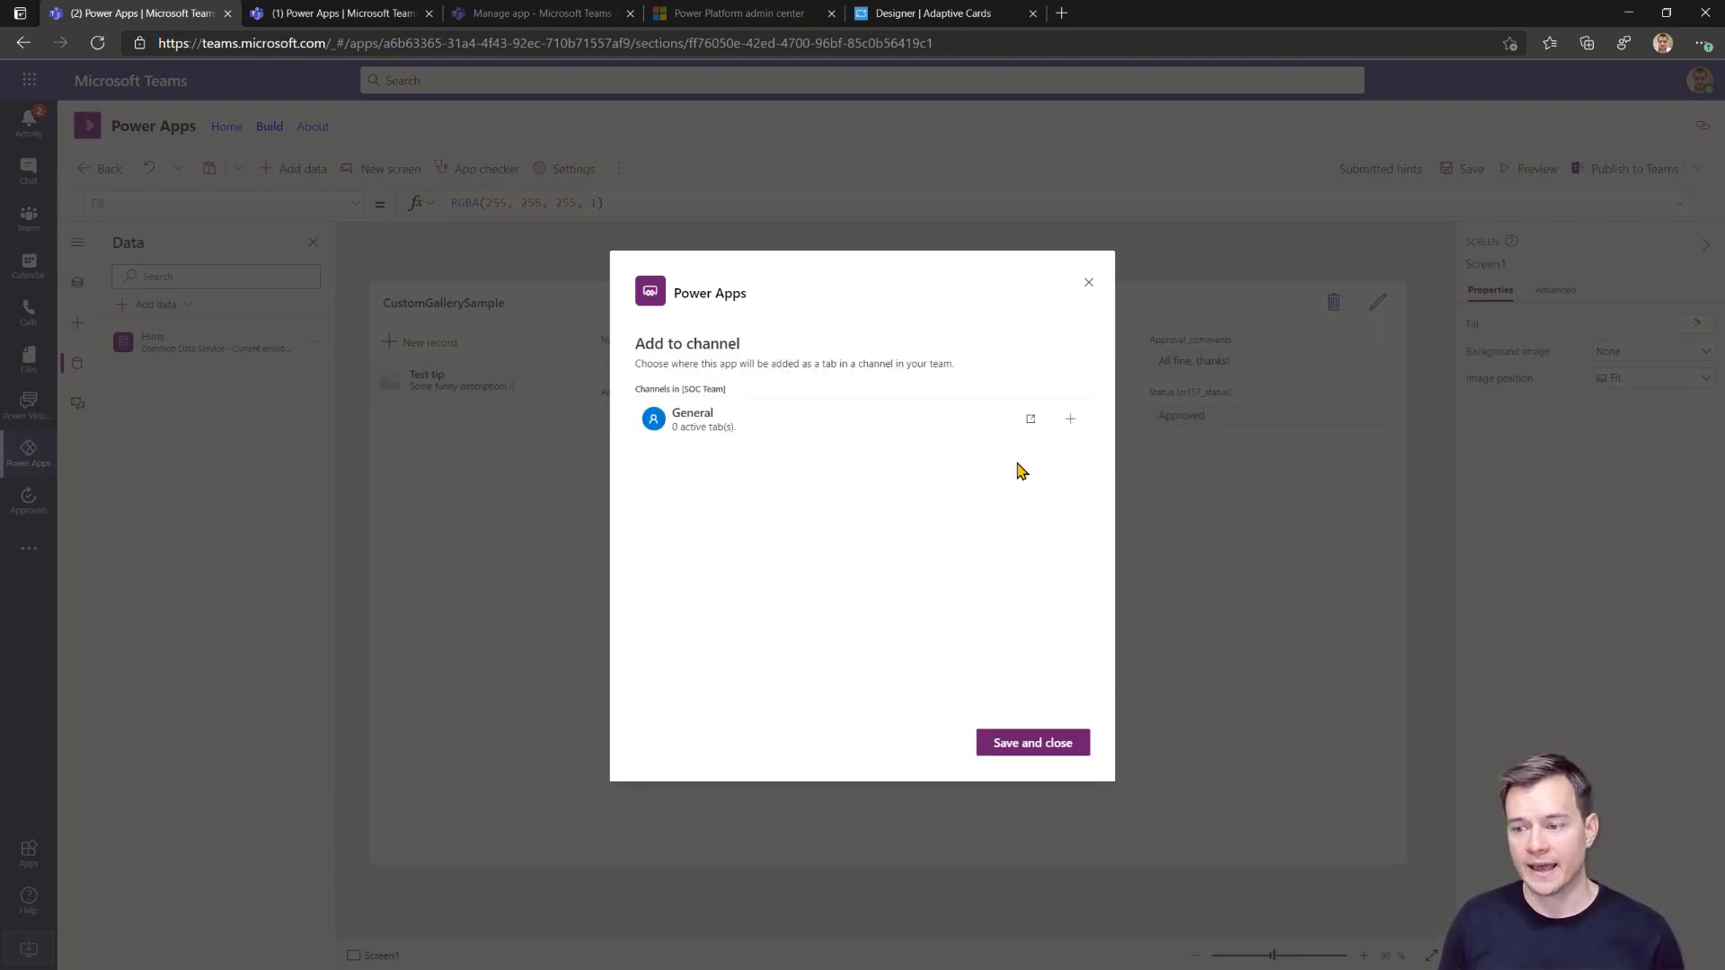
{"action": "left_click", "coordinate": [836, 426]}
{"action": "left_click", "coordinate": [1070, 420]}
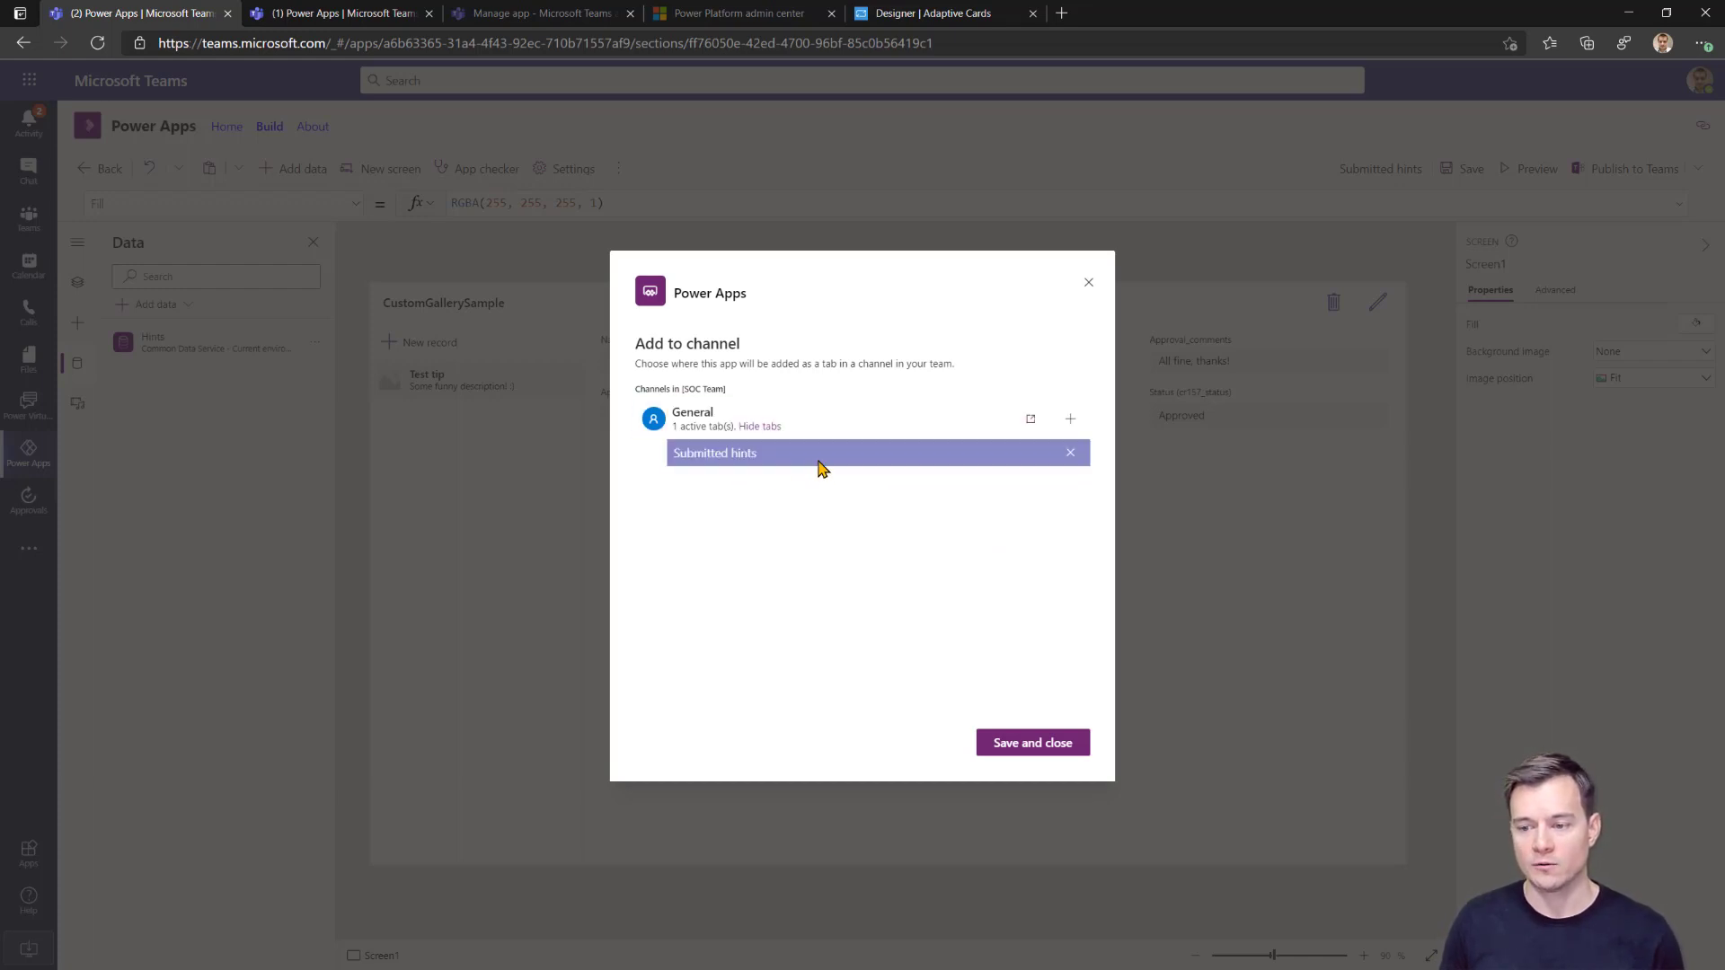
{"action": "left_click", "coordinate": [1017, 754]}
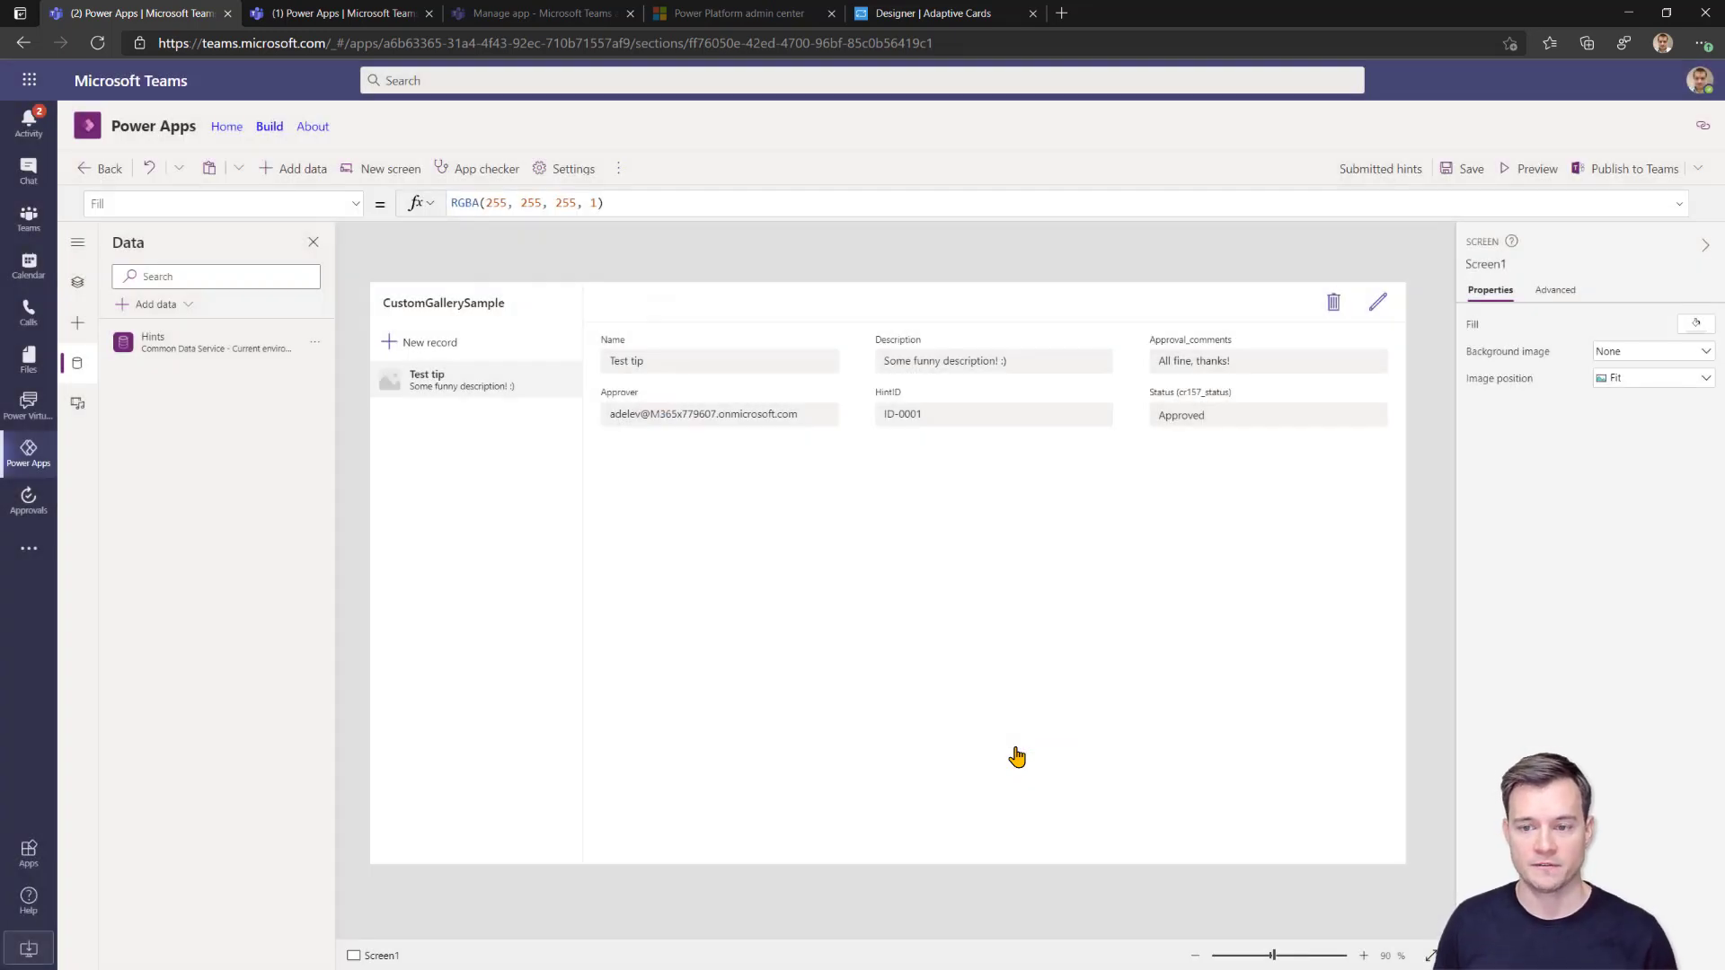
Leave the app editor and open the permission settings of the SOC Team's Hints table.
{"action": "left_click", "coordinate": [97, 169]}
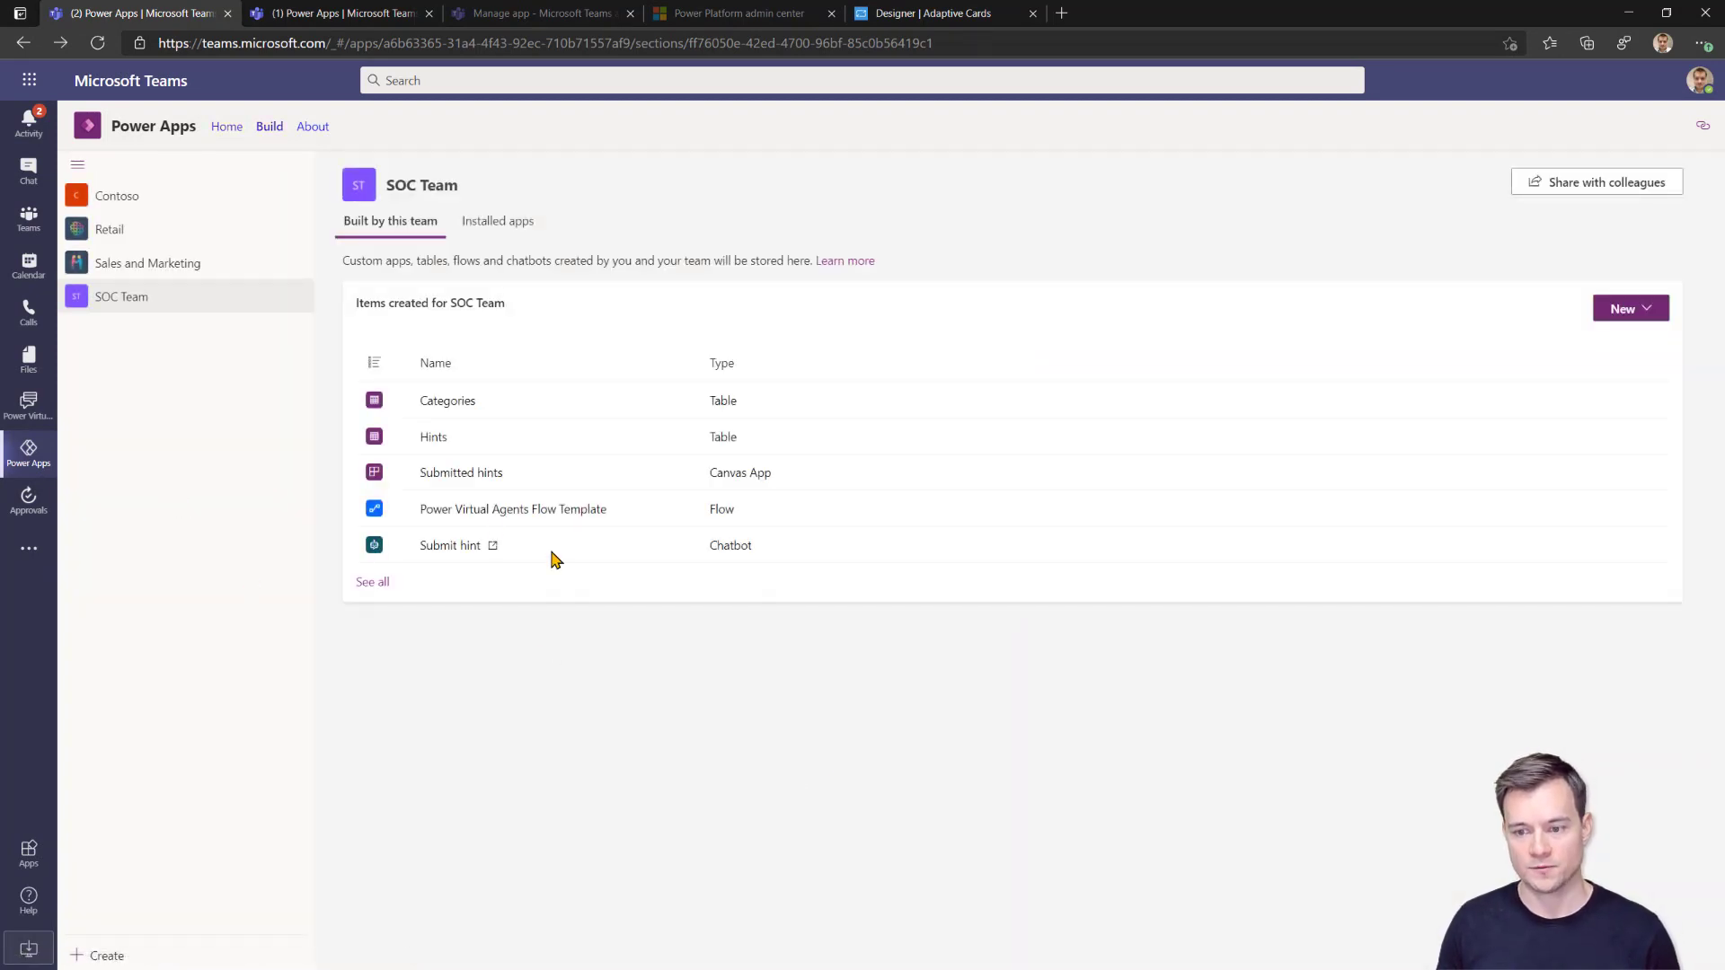
{"action": "left_click", "coordinate": [437, 444]}
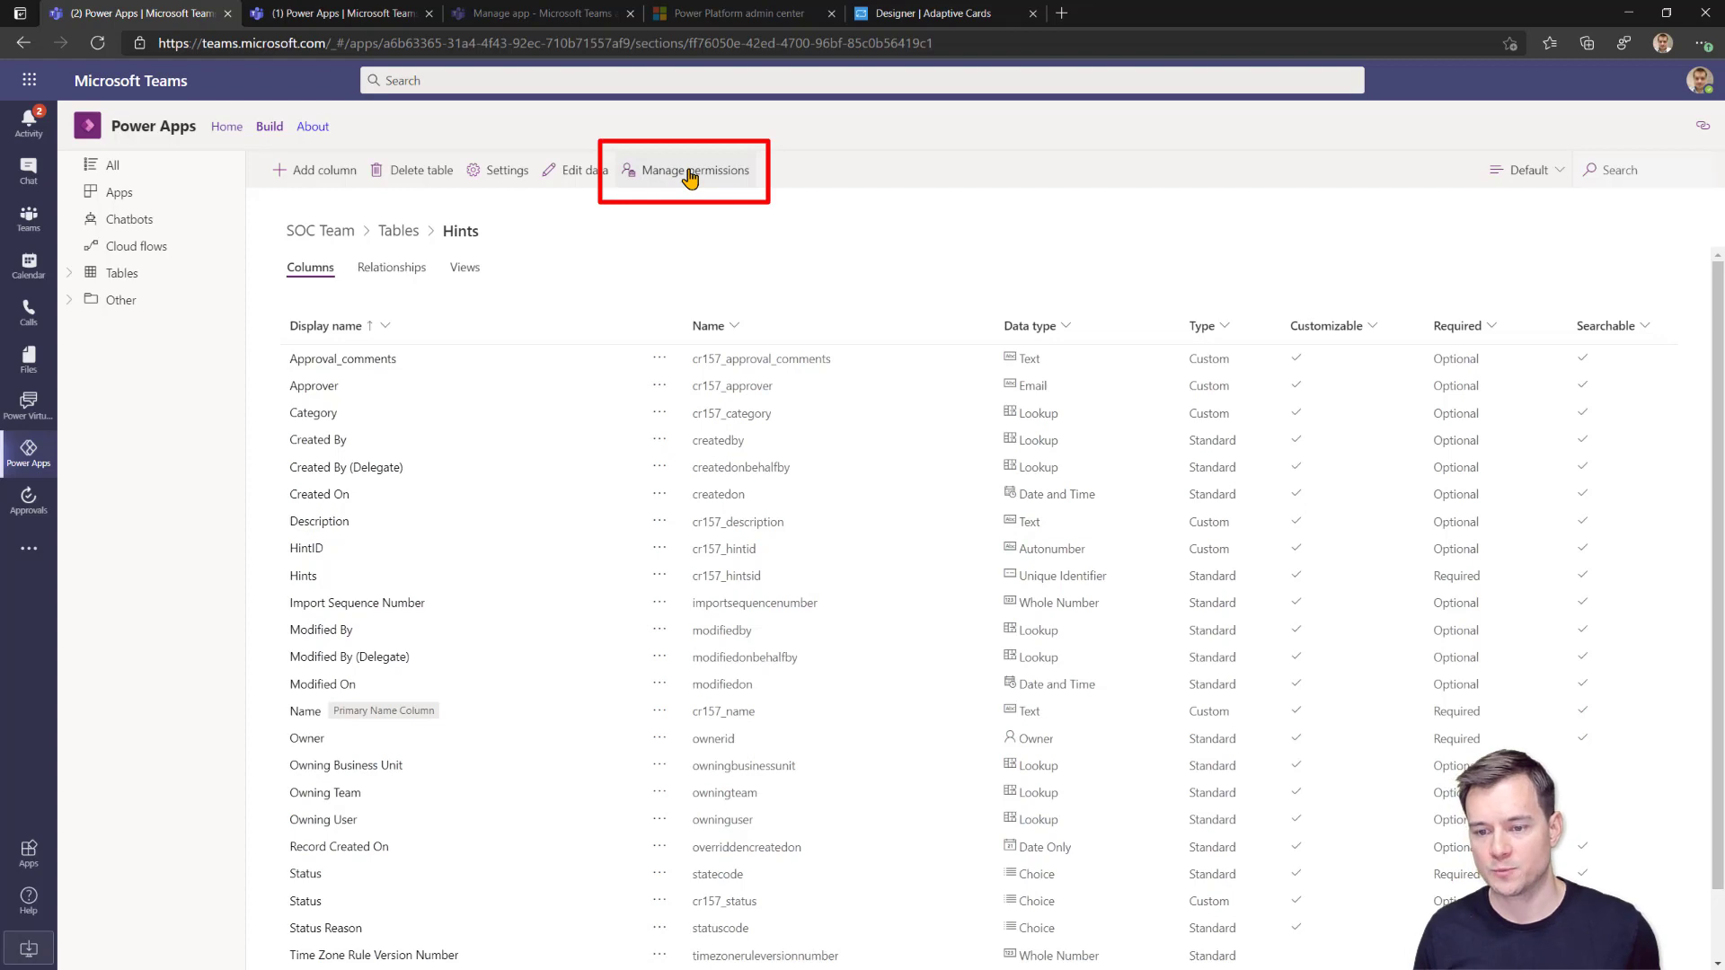
{"action": "left_click", "coordinate": [690, 173]}
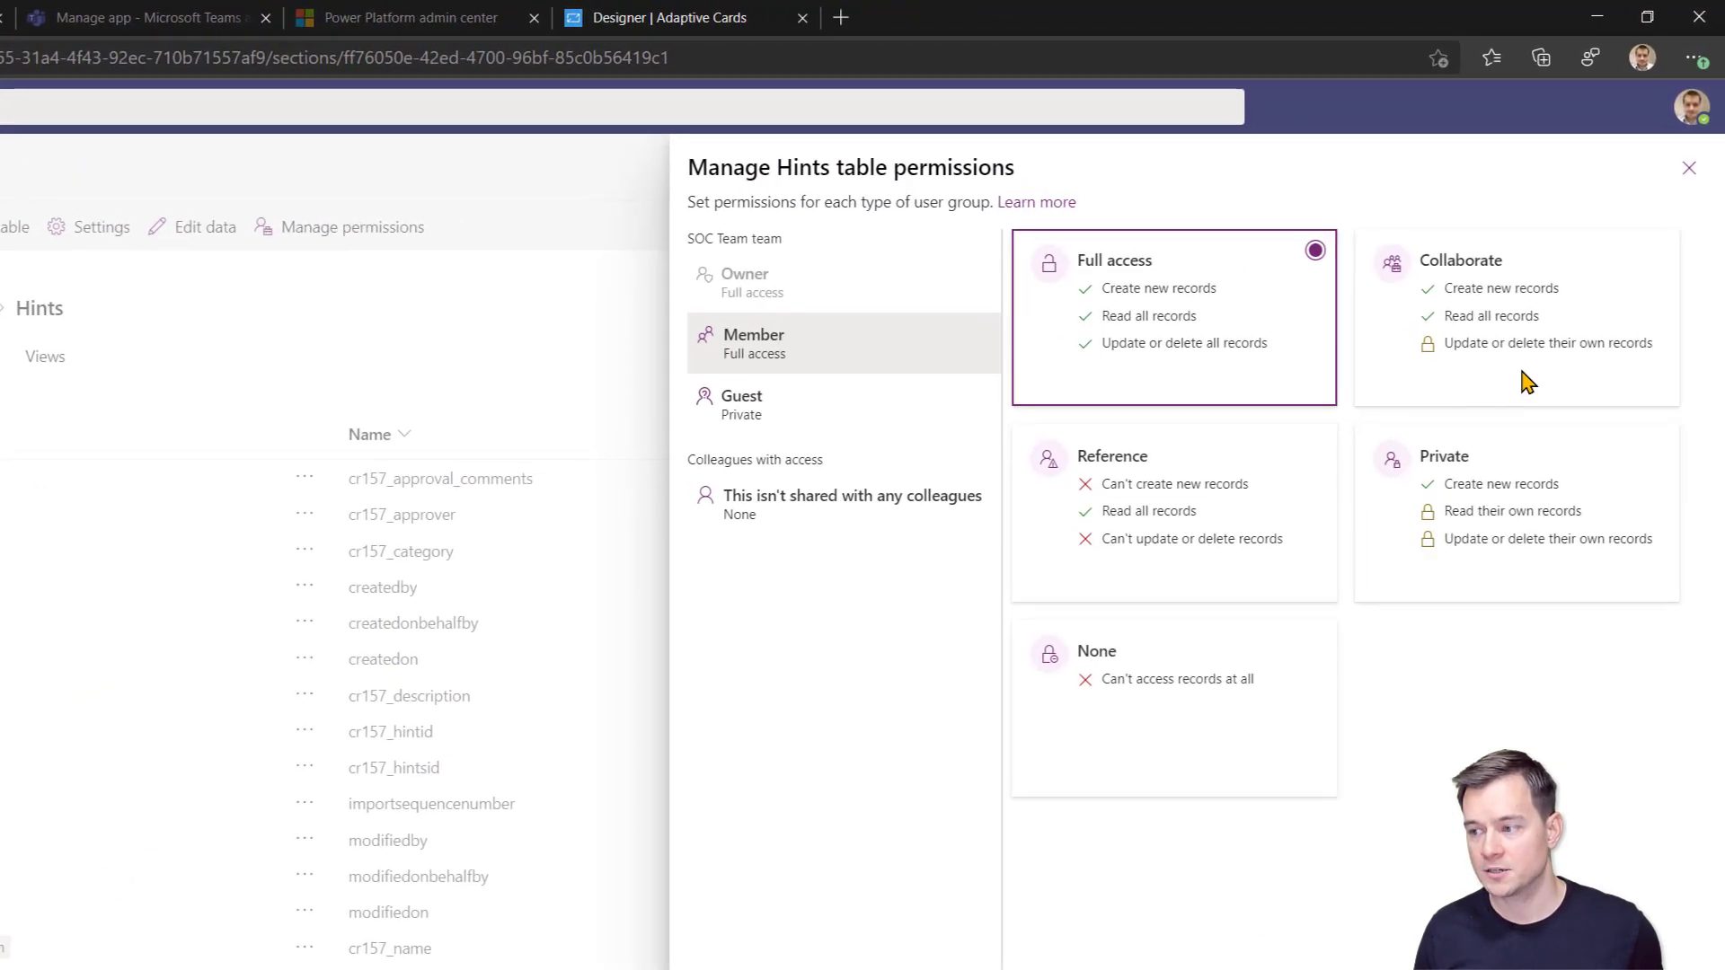
Set the Hints table permissions to Collaborate for members and Private for colleagues with access, keep guests on Private, and save.
{"action": "left_click", "coordinate": [1514, 313]}
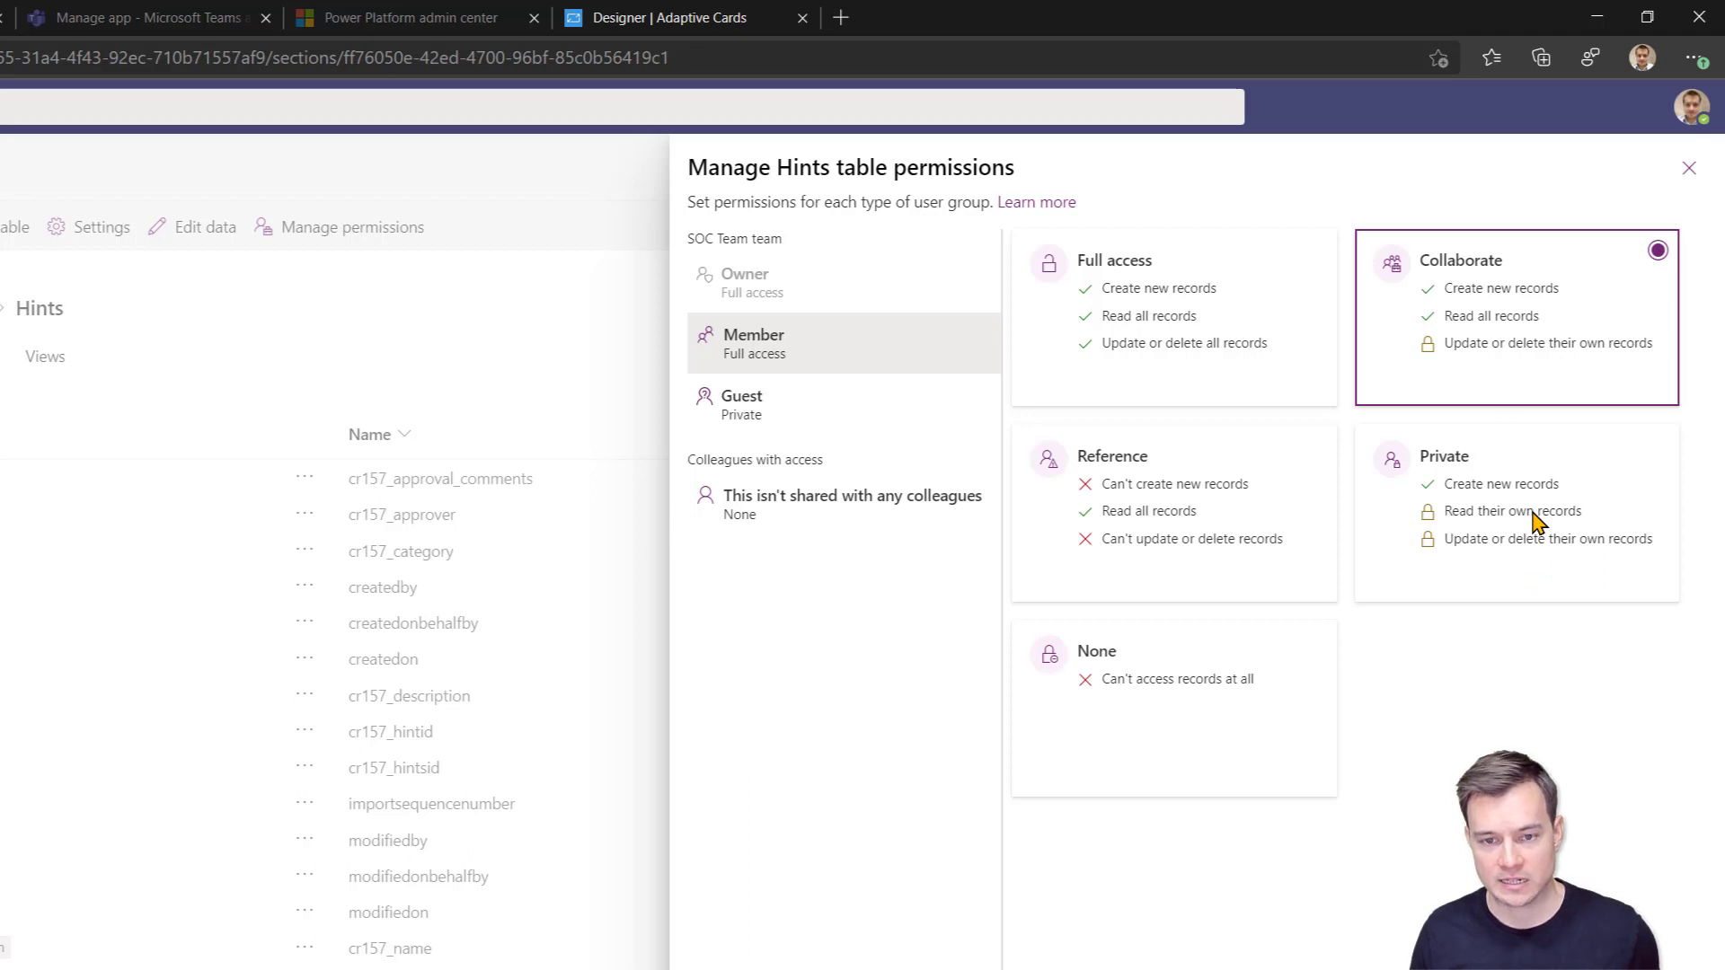
{"action": "left_click", "coordinate": [1520, 539]}
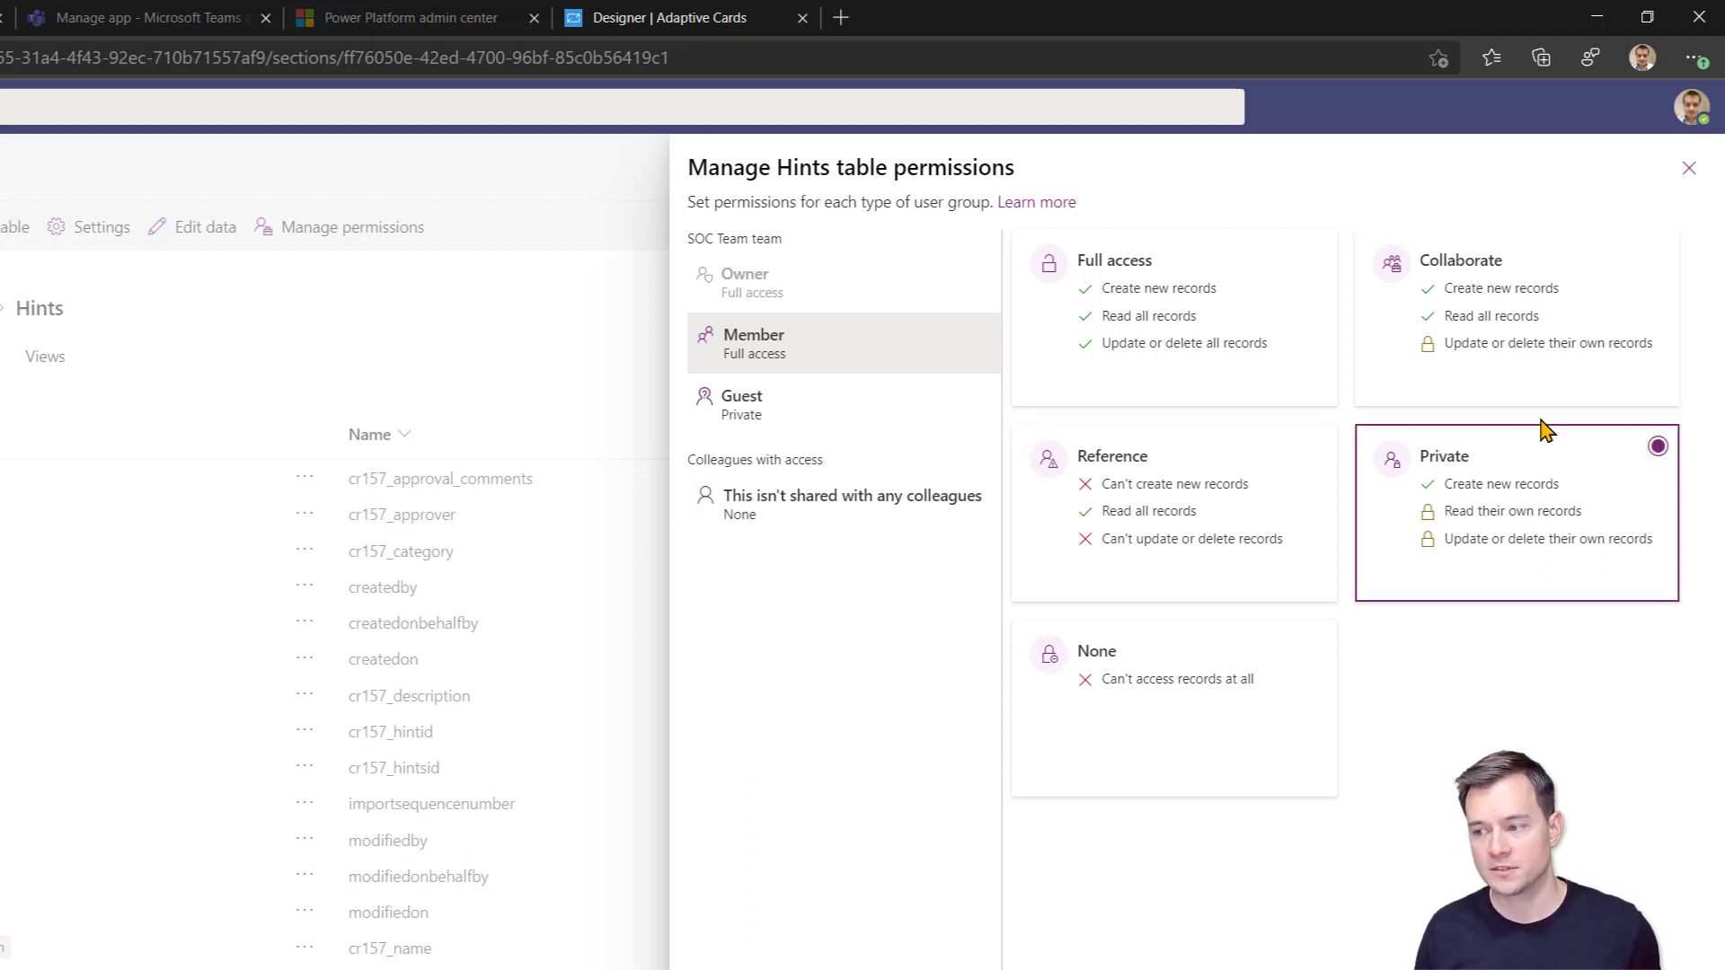
{"action": "left_click", "coordinate": [1511, 350]}
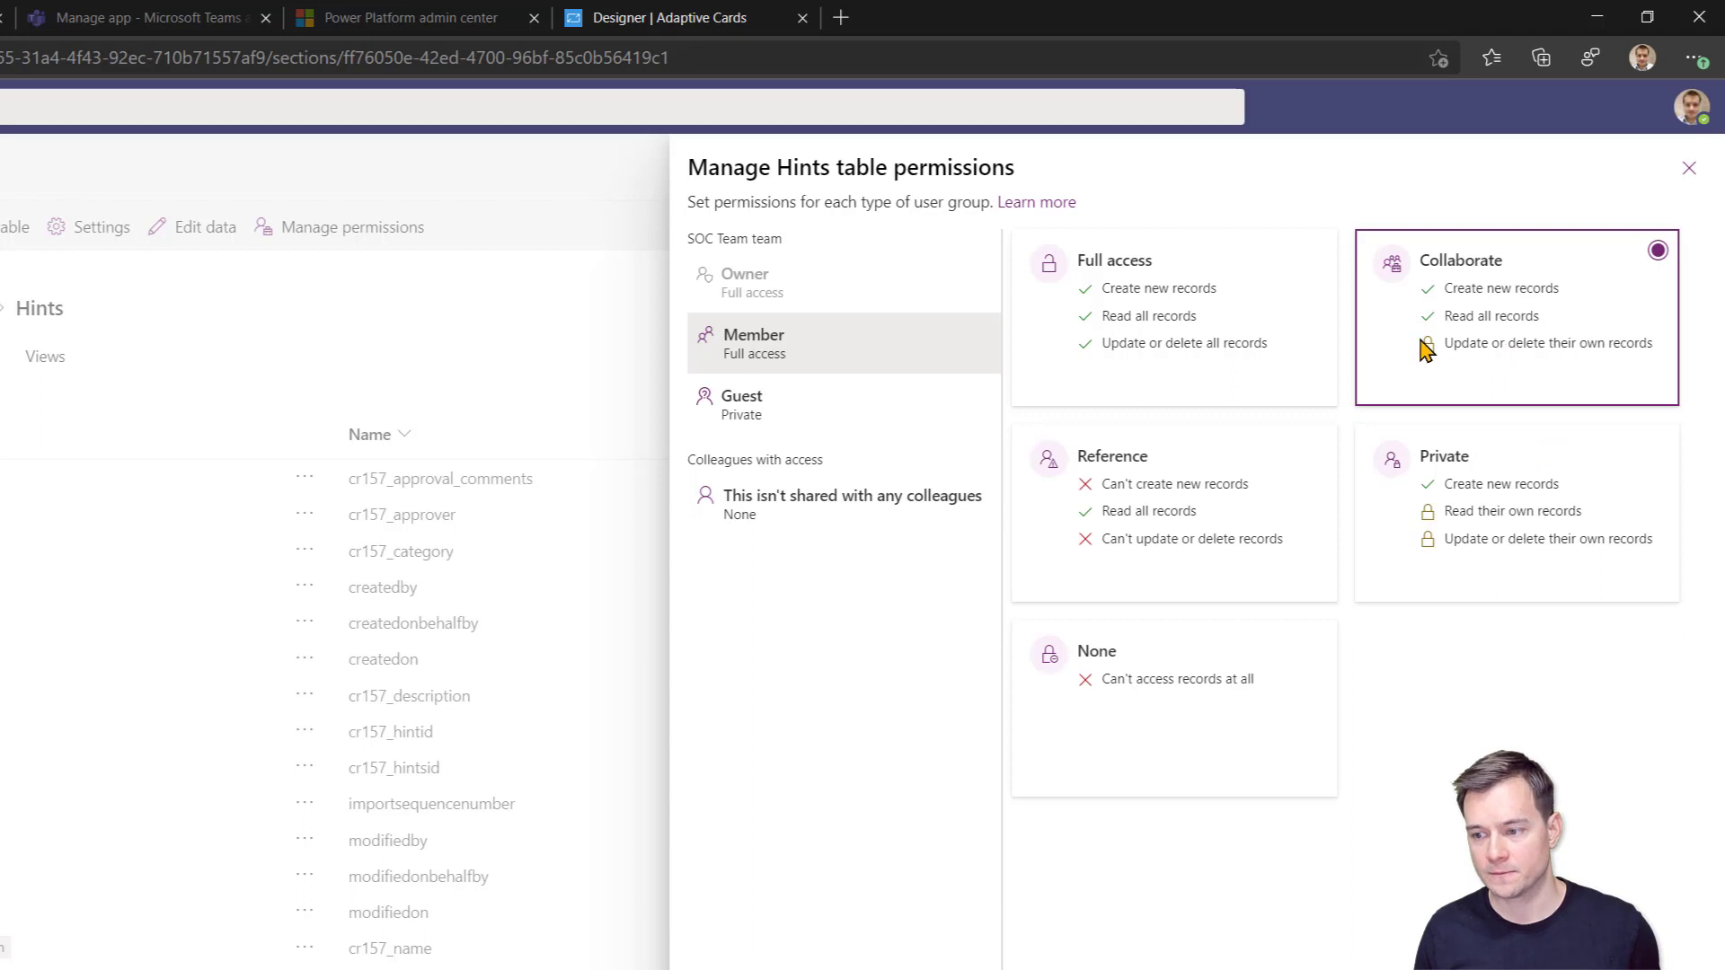
{"action": "left_click", "coordinate": [824, 428]}
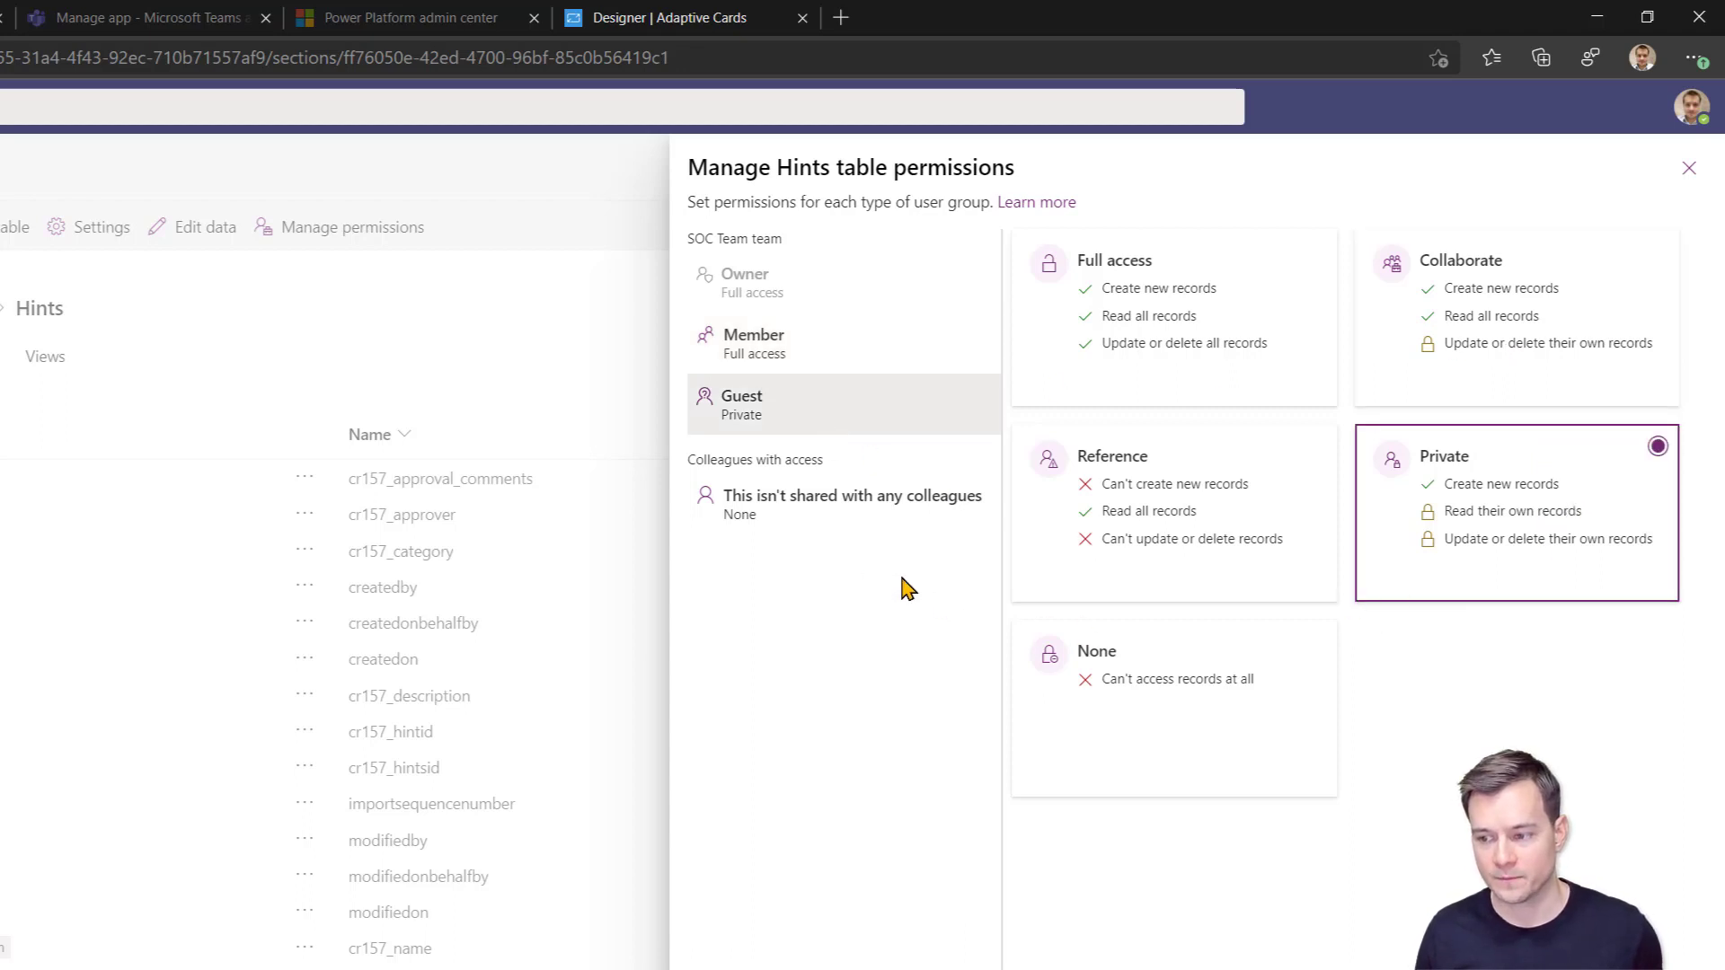
{"action": "left_click", "coordinate": [805, 519]}
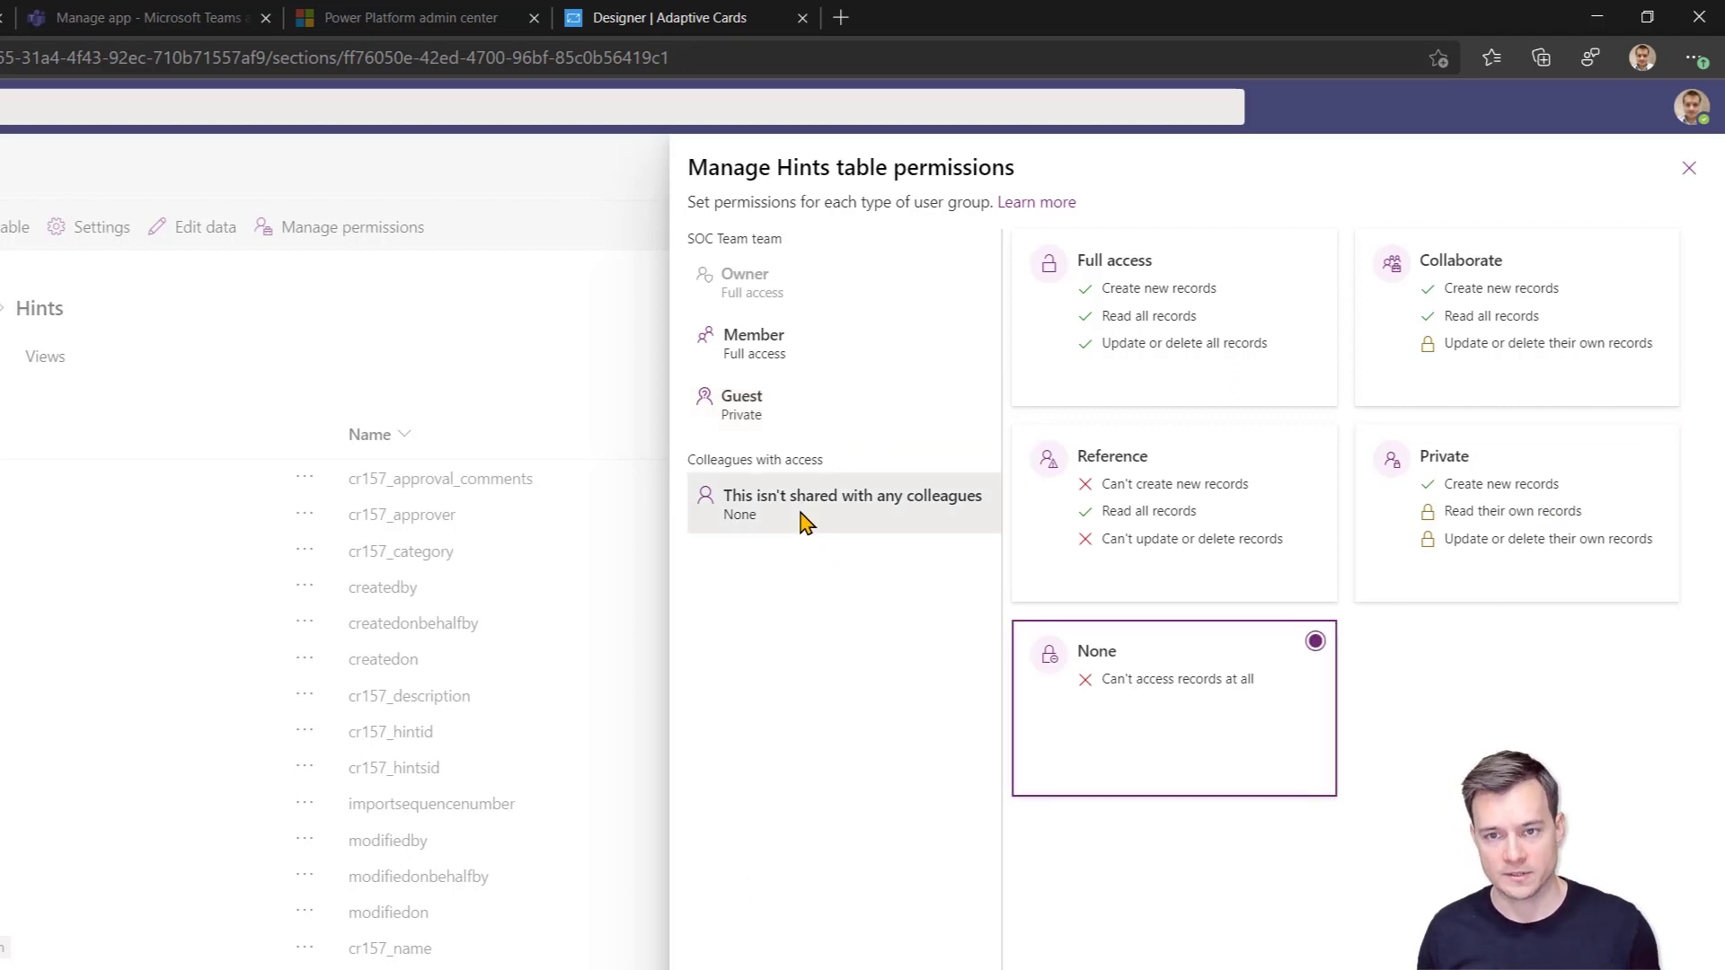
{"action": "left_click", "coordinate": [1489, 531]}
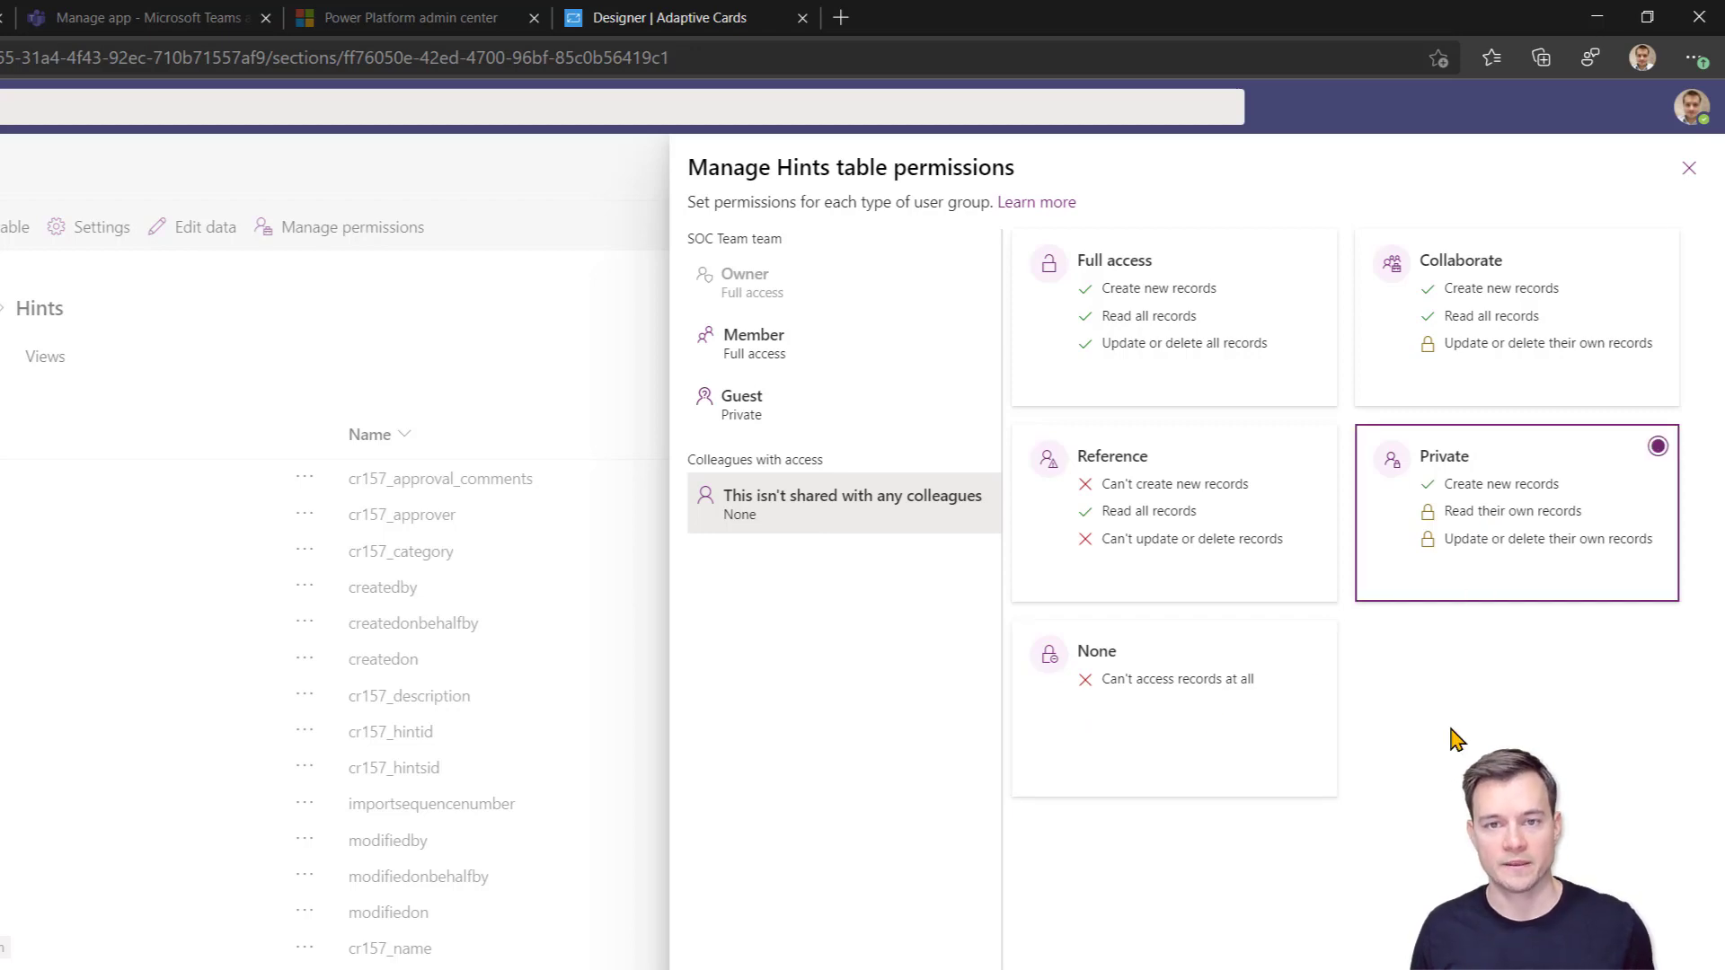
{"action": "left_click", "coordinate": [845, 967]}
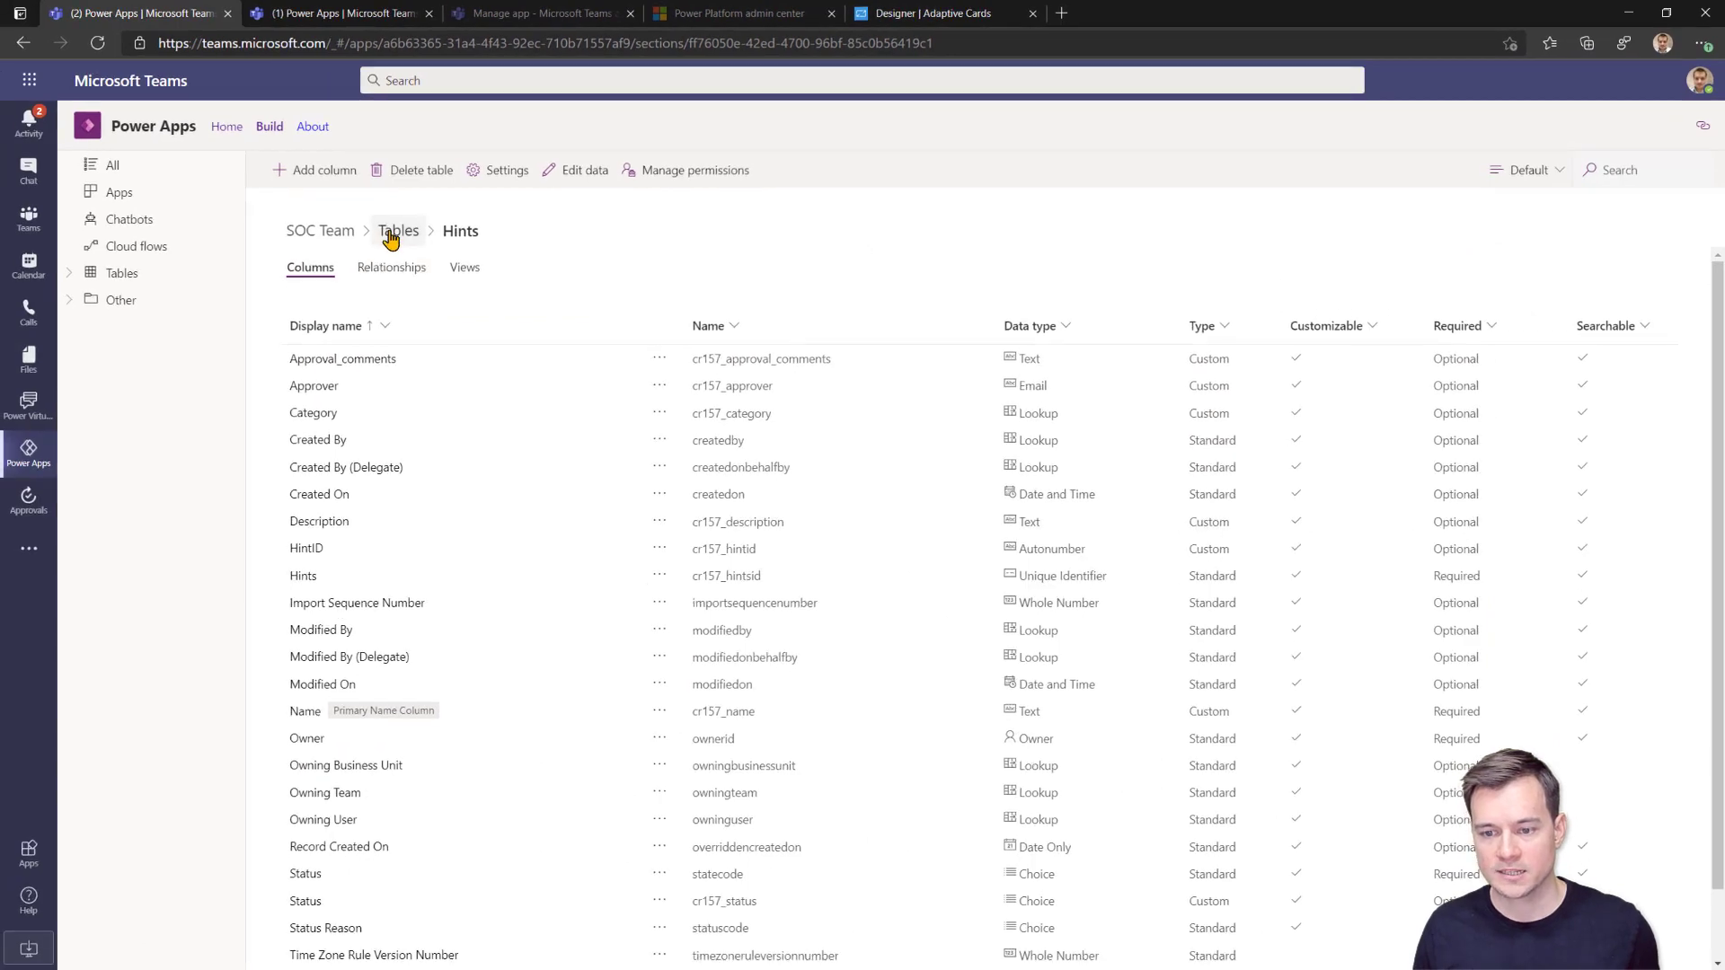
Set the Categories table permissions to Reference for members, guests and colleagues with access, and save.
{"action": "left_click", "coordinate": [391, 236]}
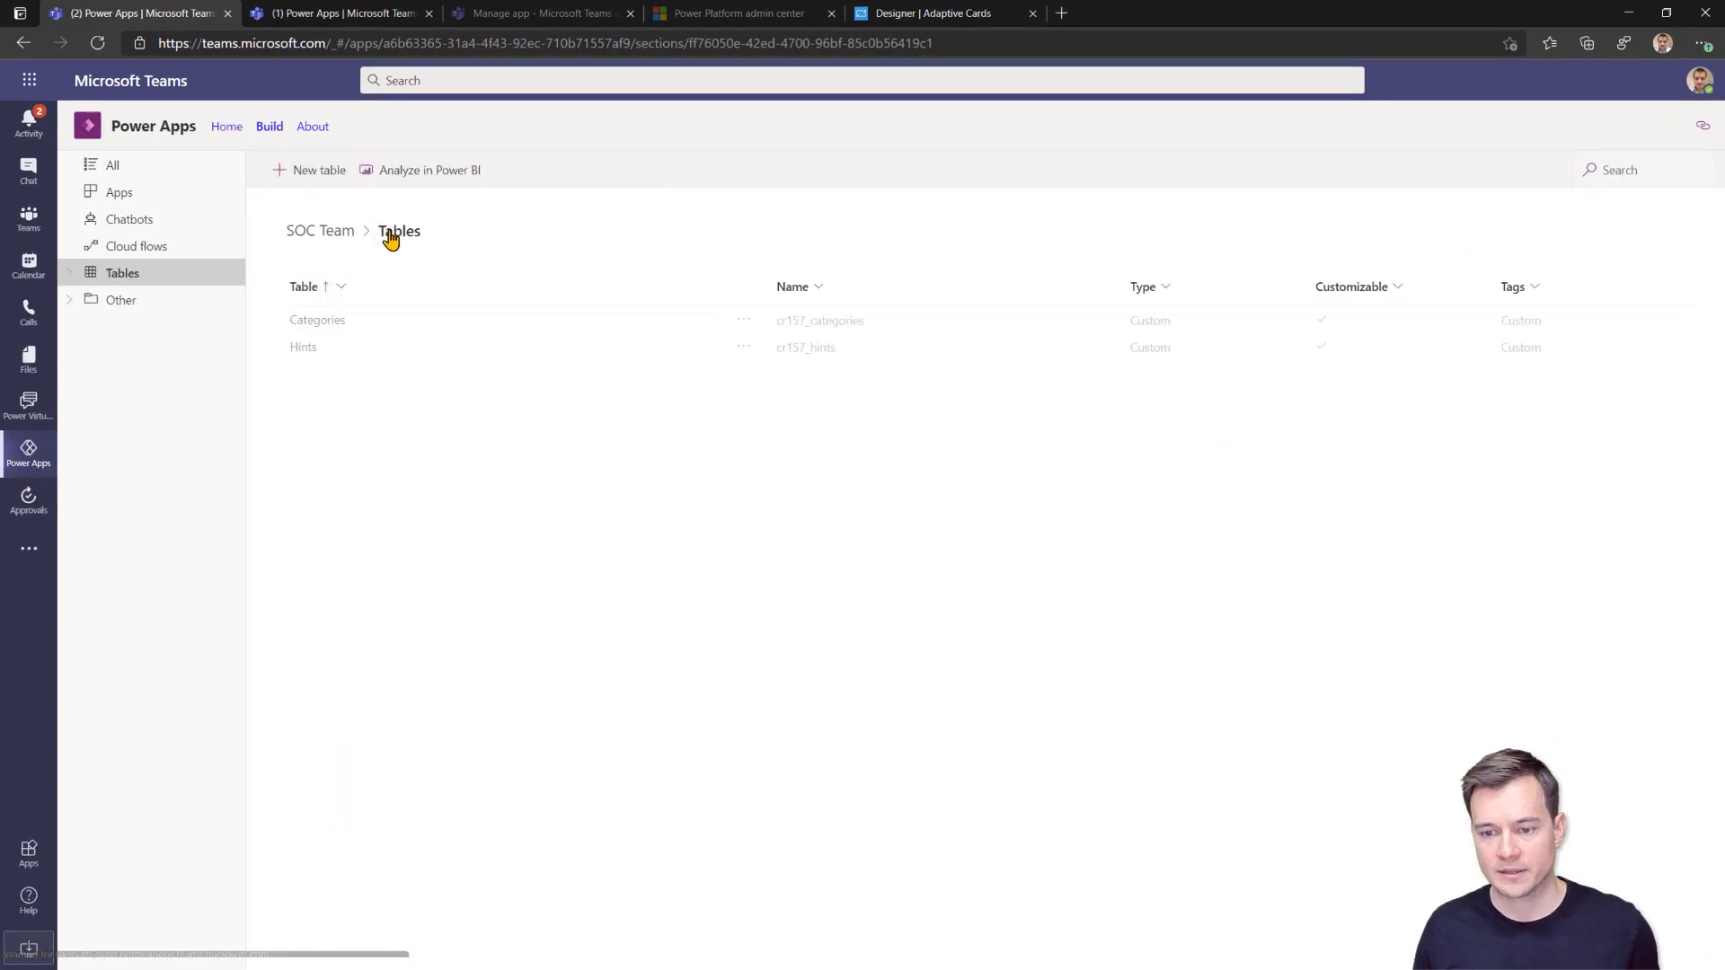
{"action": "left_click", "coordinate": [325, 325]}
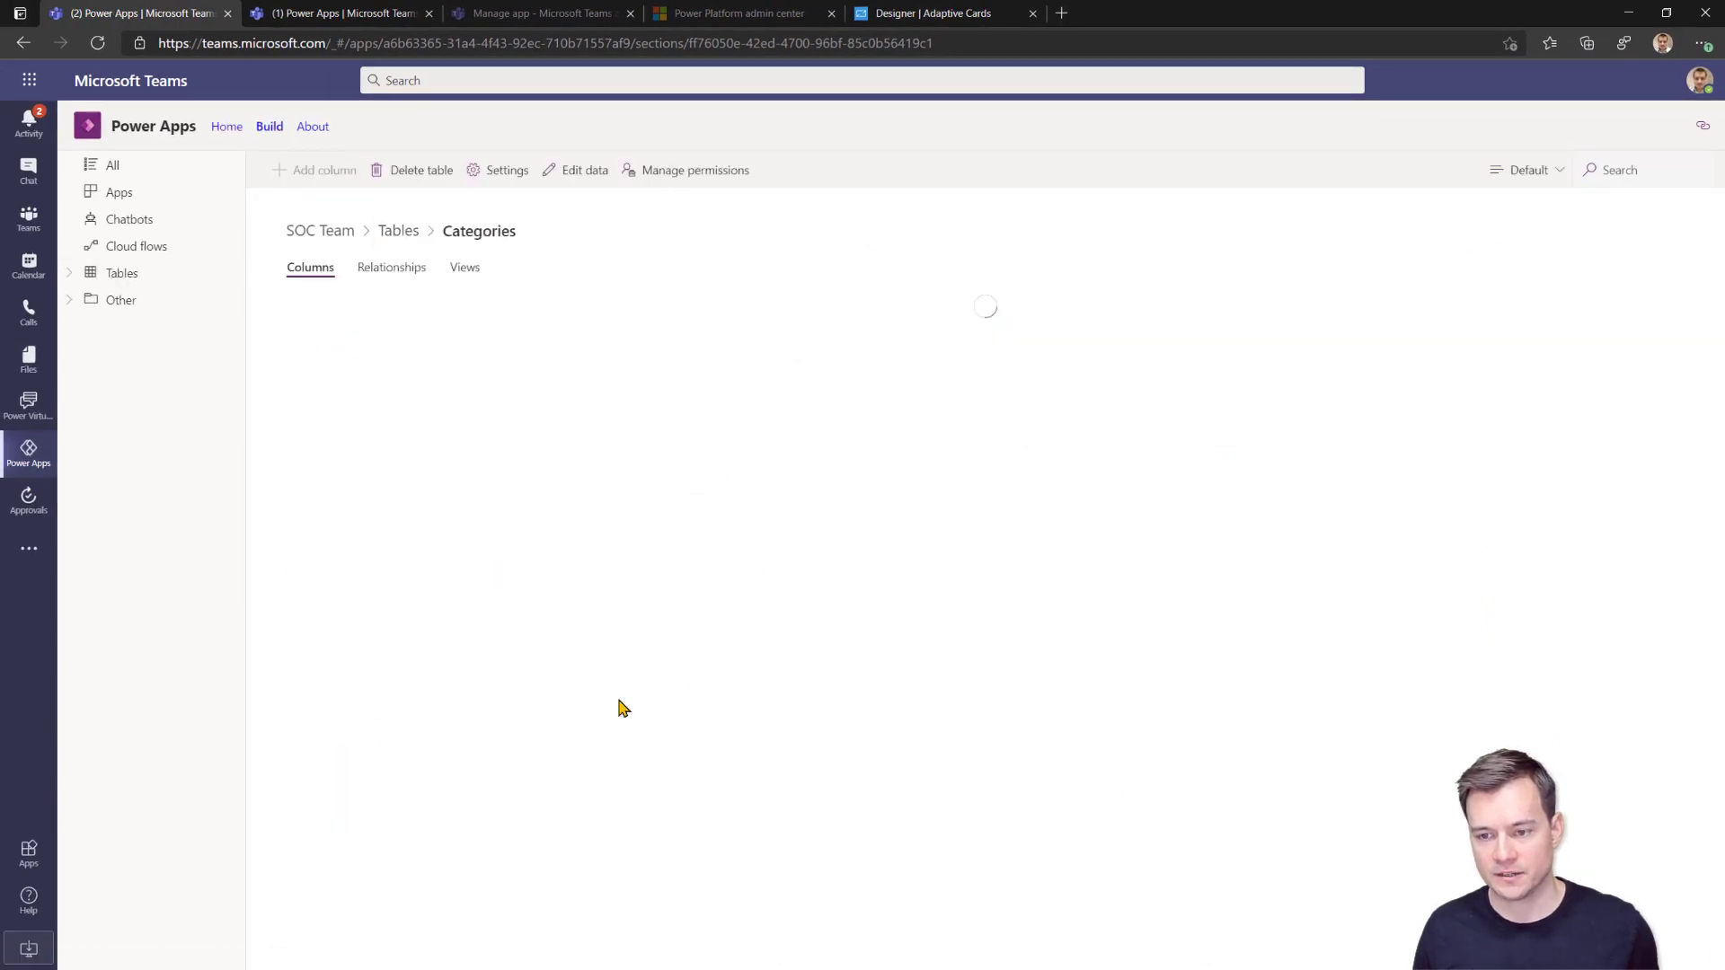
{"action": "left_click", "coordinate": [644, 184]}
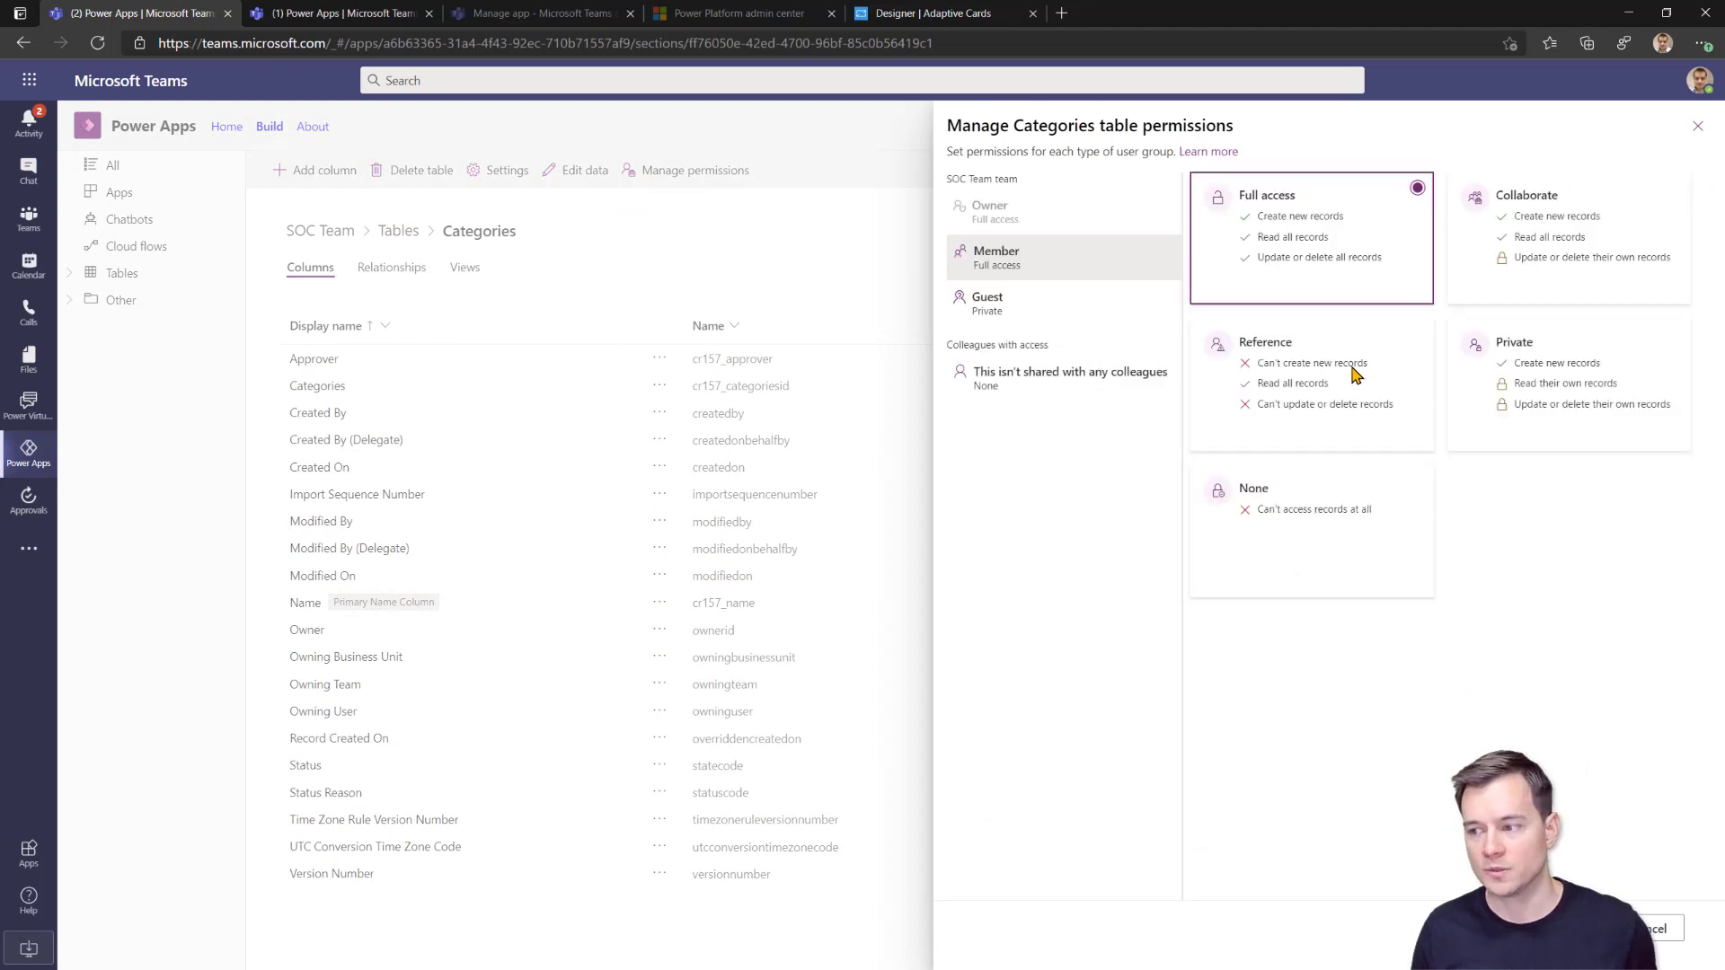
{"action": "left_click", "coordinate": [1352, 397]}
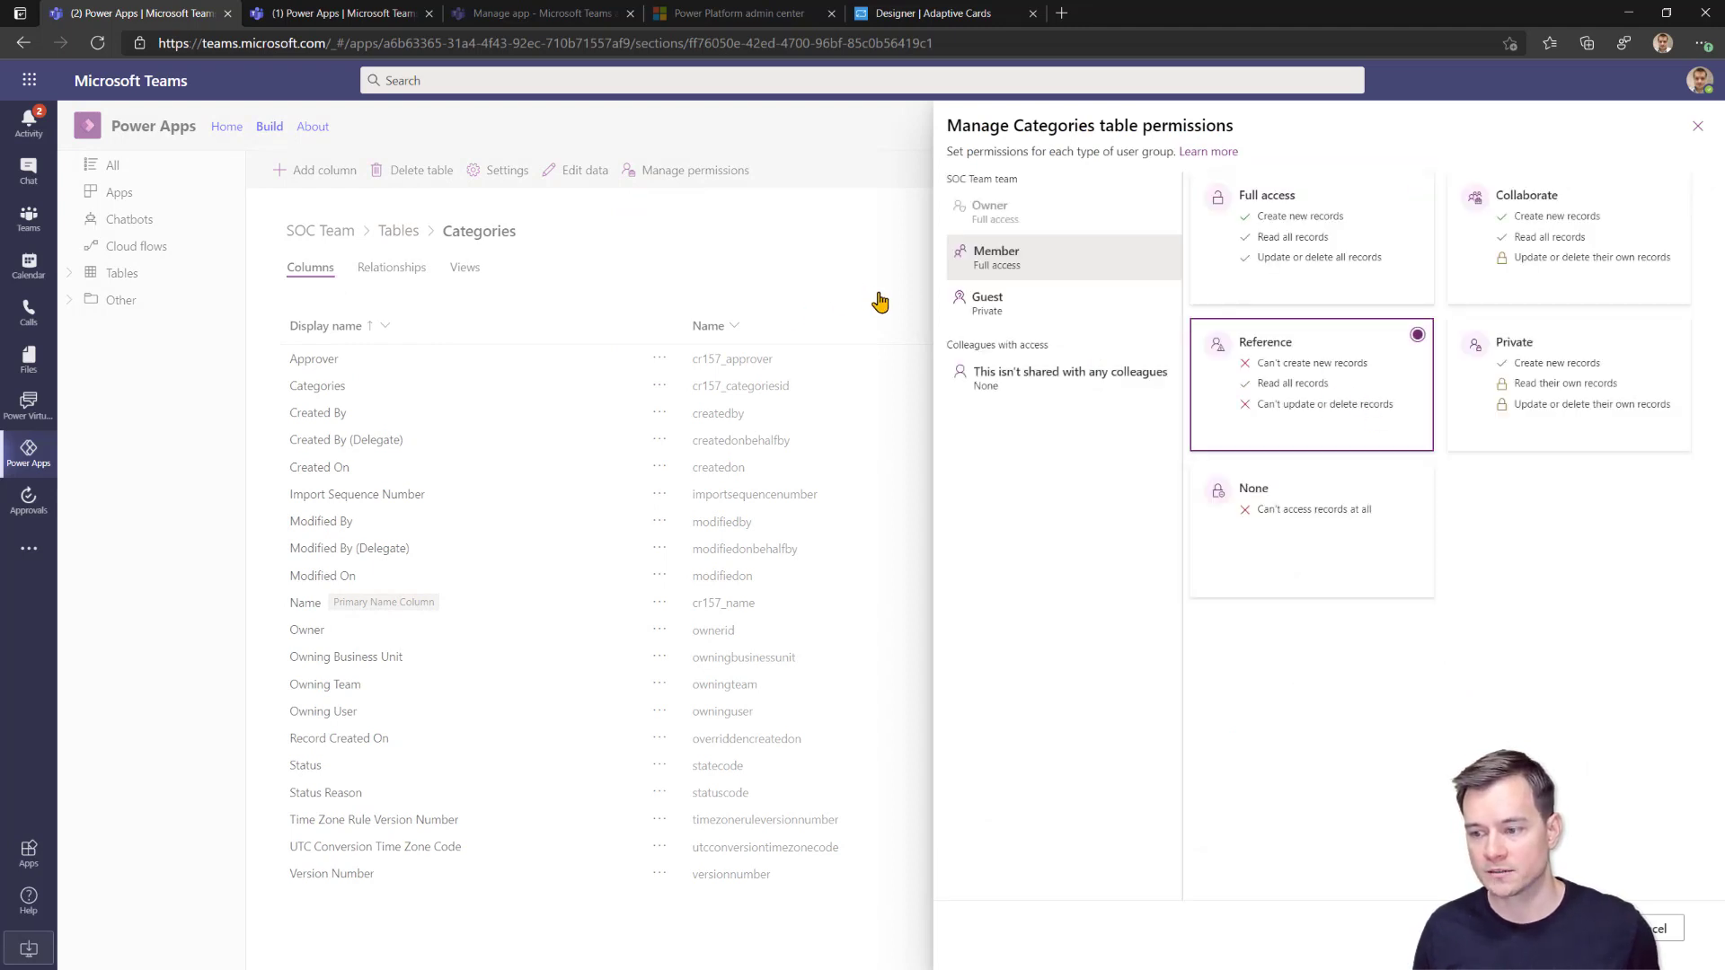
{"action": "left_click", "coordinate": [984, 301]}
{"action": "left_click", "coordinate": [1270, 391]}
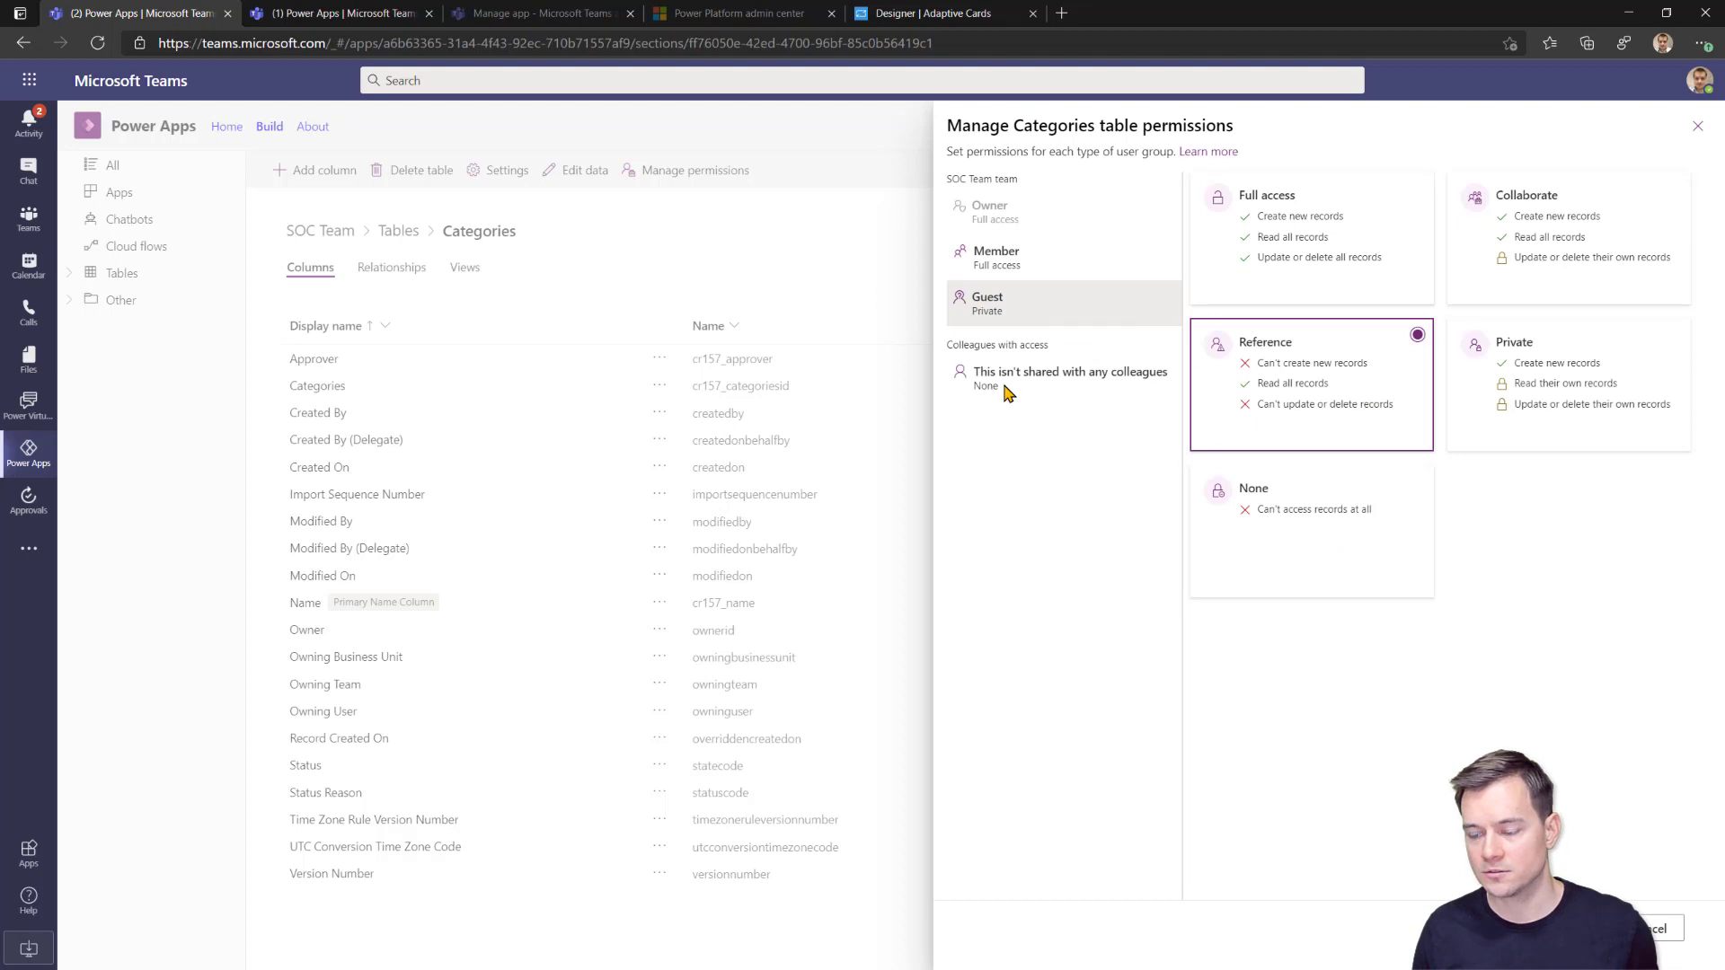
{"action": "left_click", "coordinate": [1008, 393]}
{"action": "left_click", "coordinate": [1280, 387]}
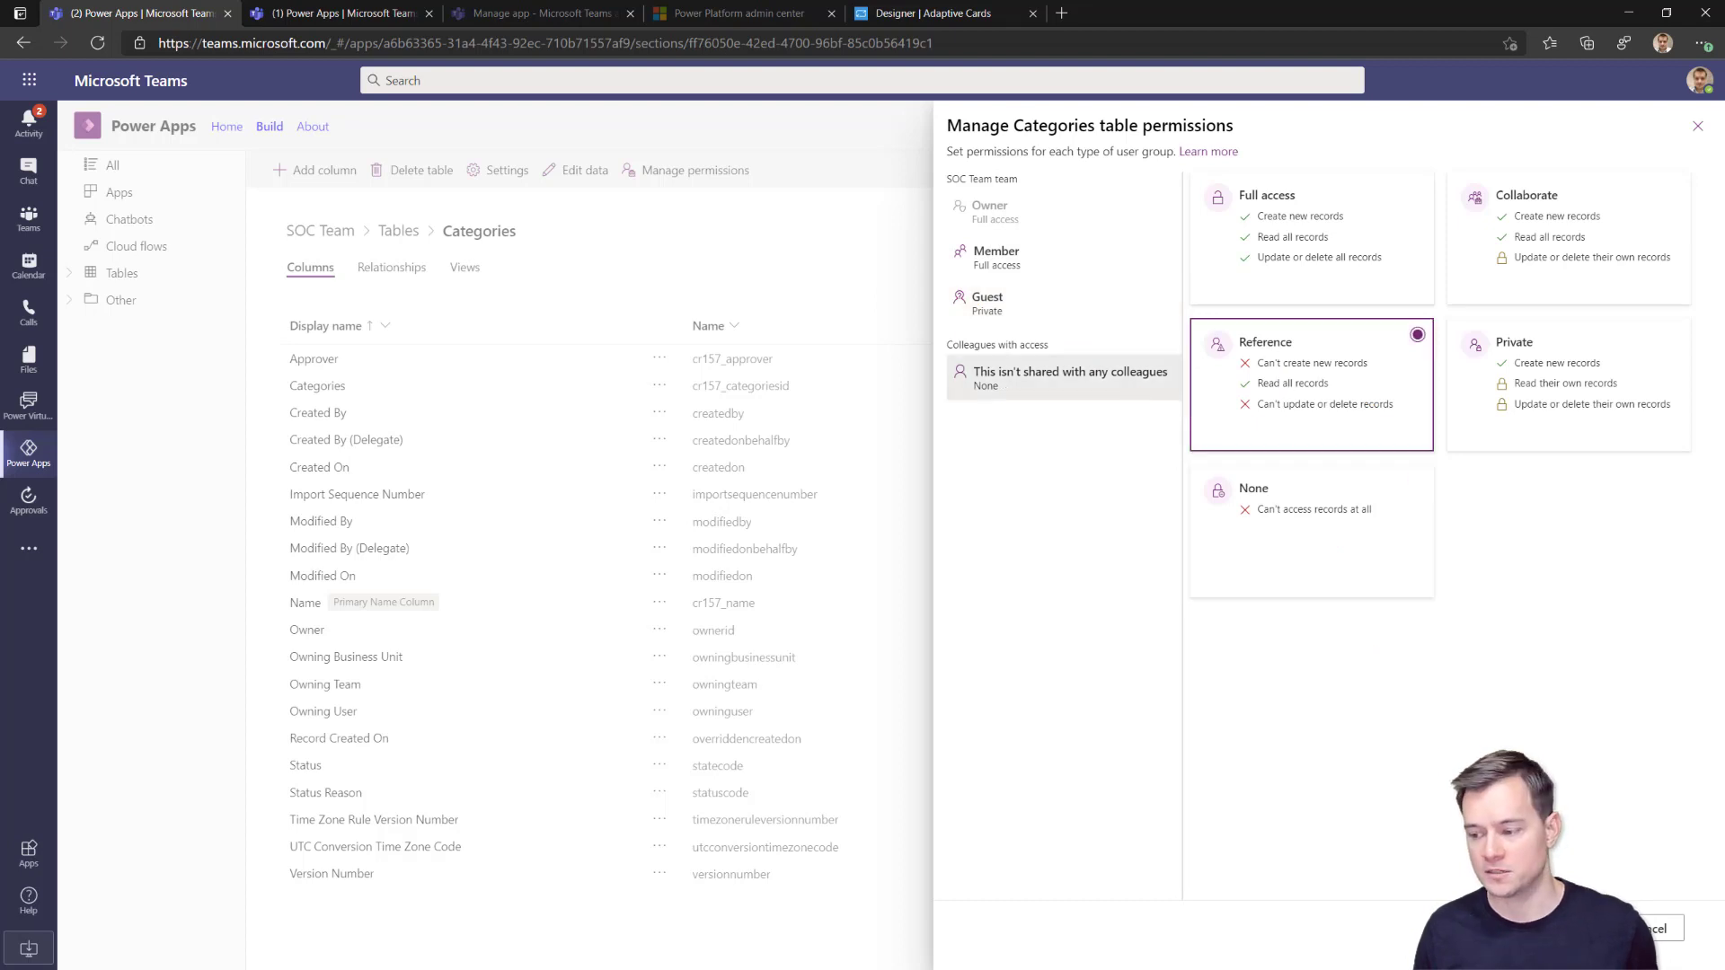
{"action": "left_click", "coordinate": [1570, 928]}
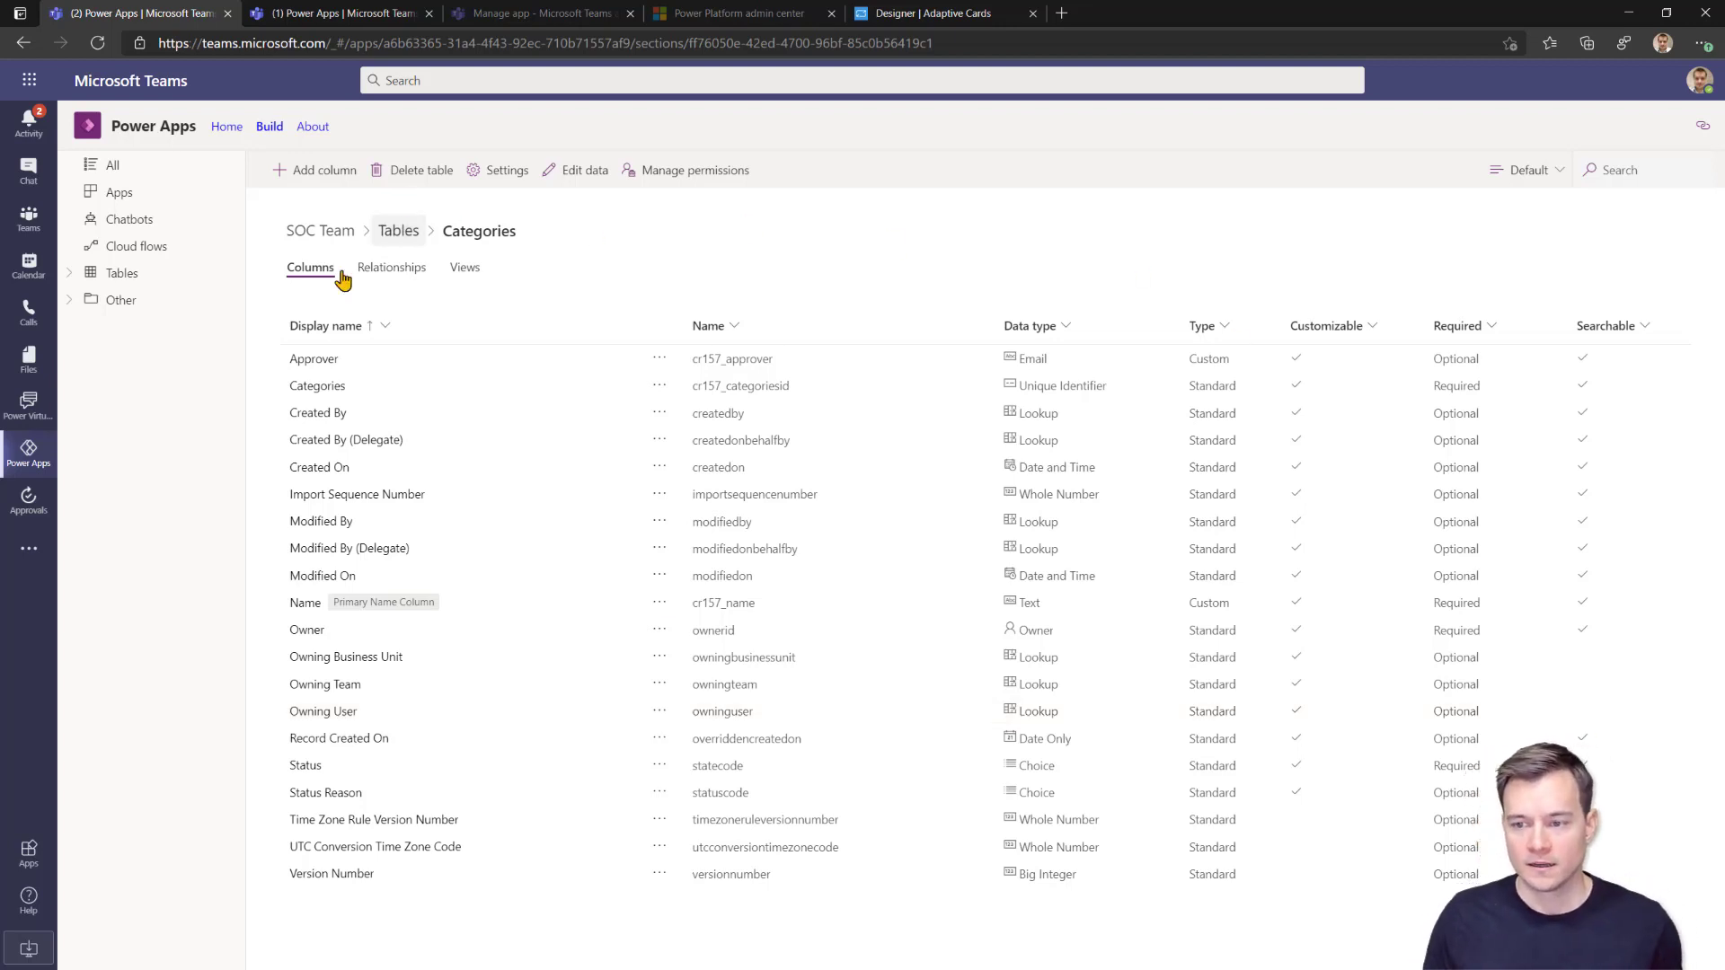
Share the SOC Team's Submitted hints app with the Contoso group and allow colleagues to use it.
{"action": "left_click", "coordinate": [331, 235]}
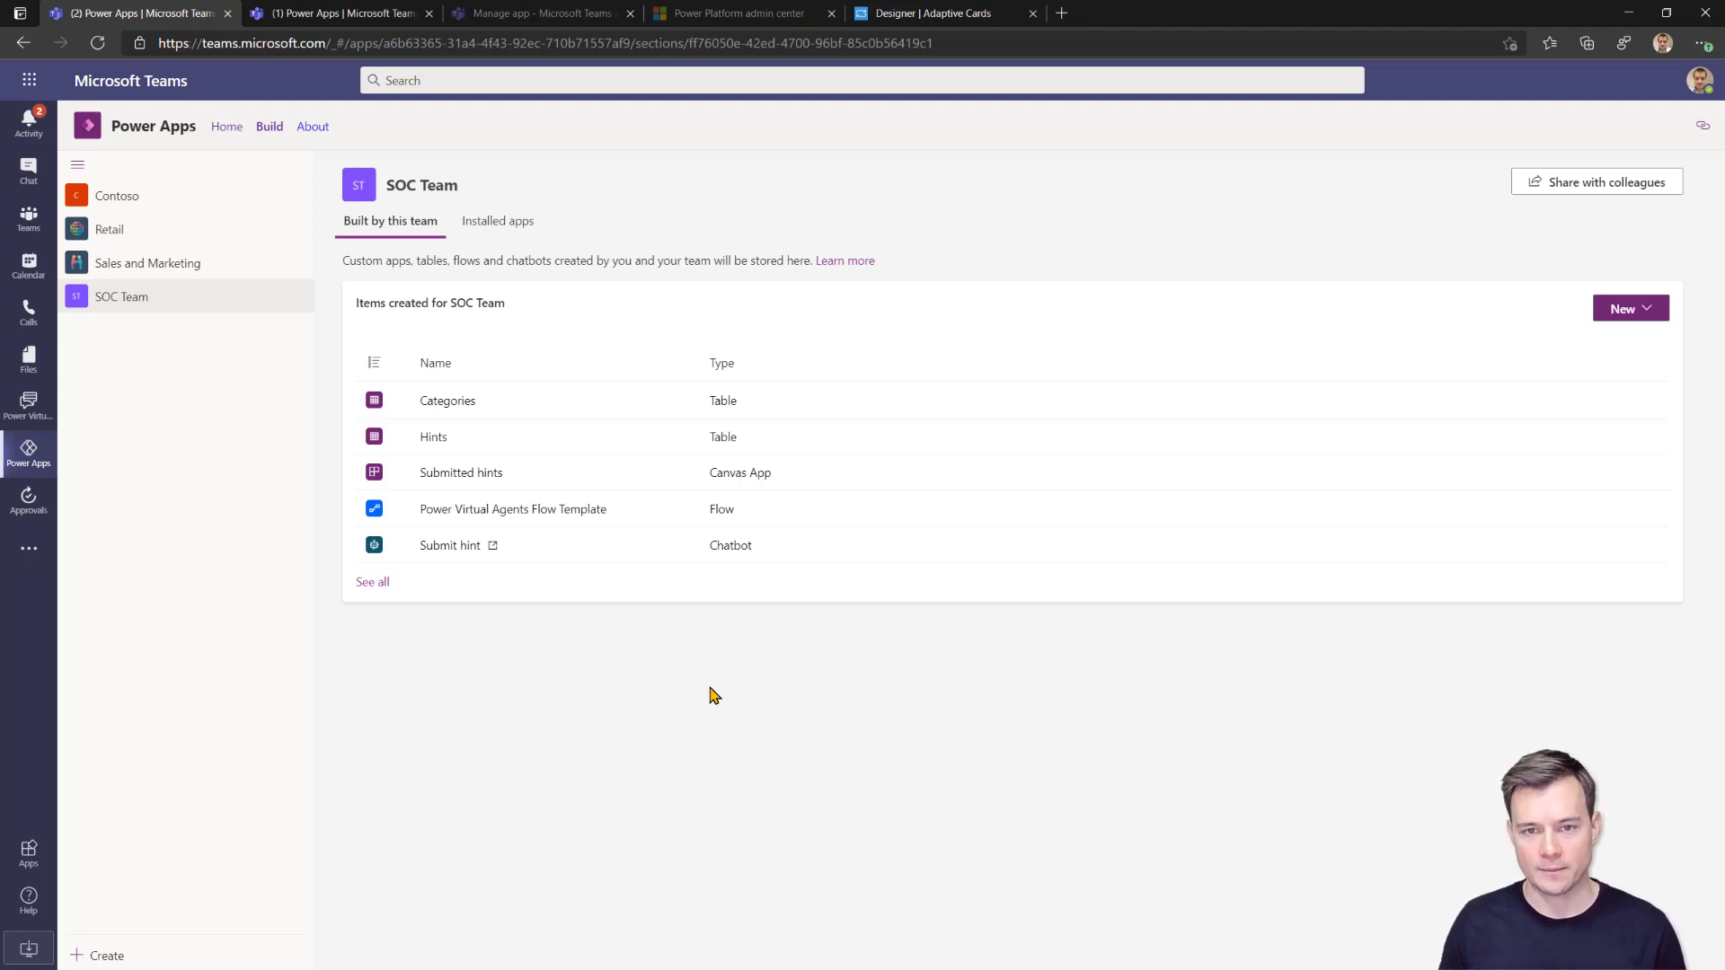
{"action": "left_click", "coordinate": [635, 477]}
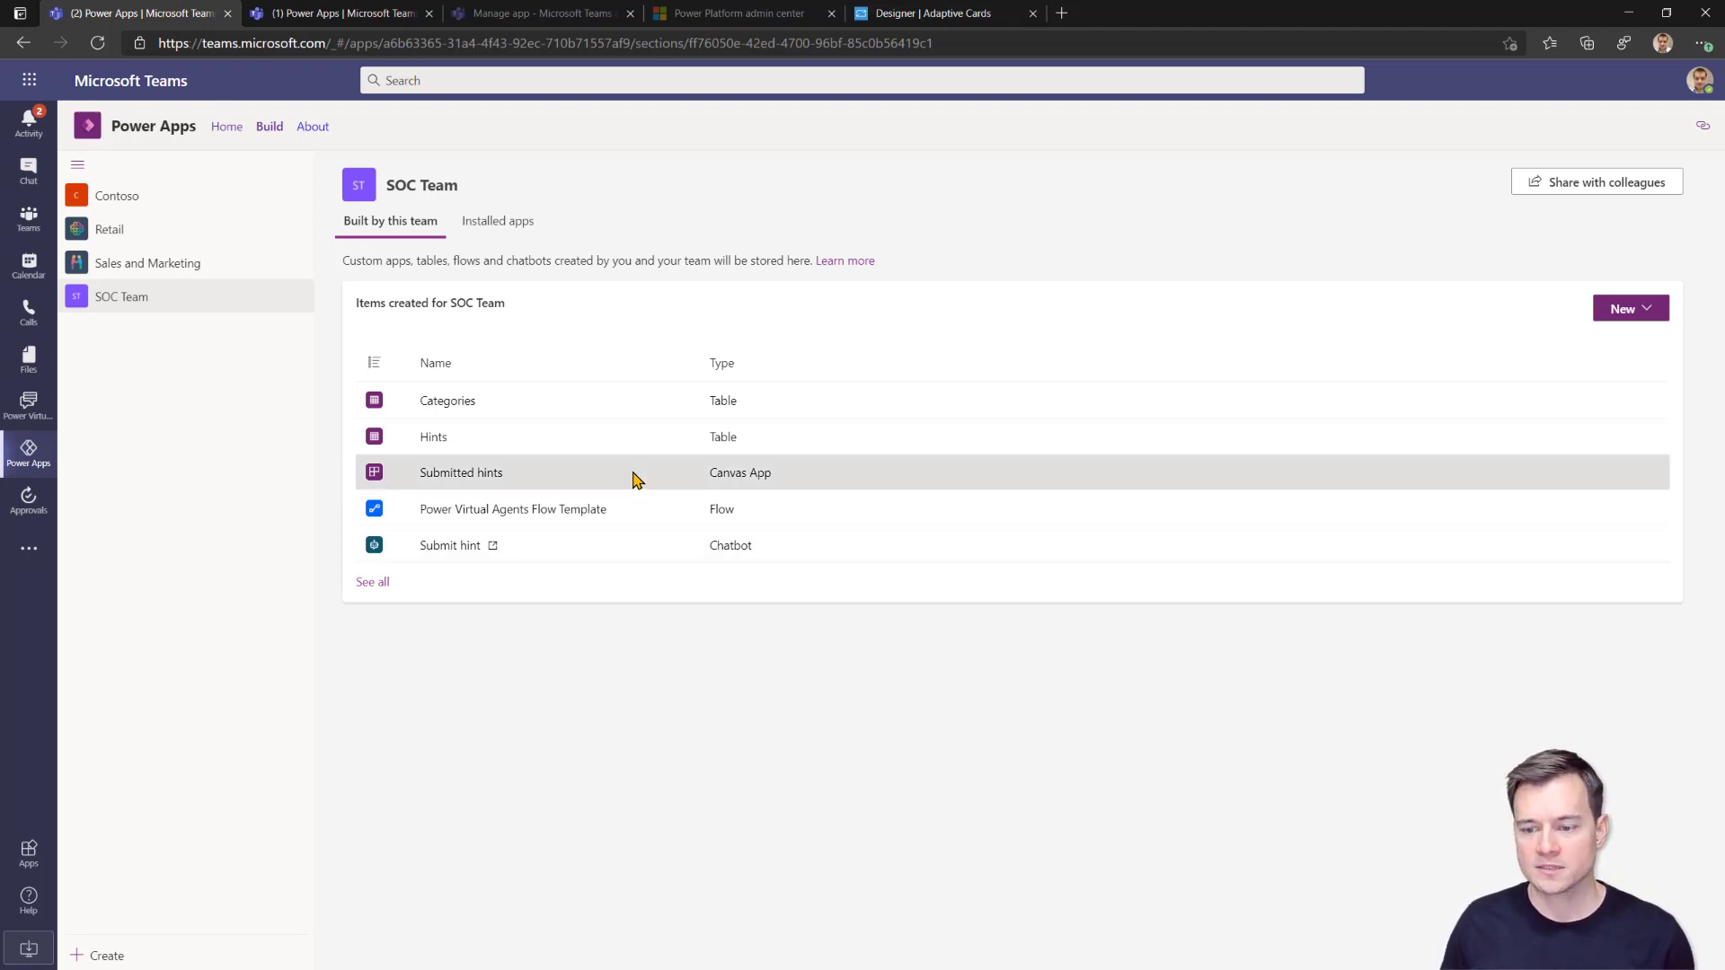
{"action": "left_click", "coordinate": [1613, 184]}
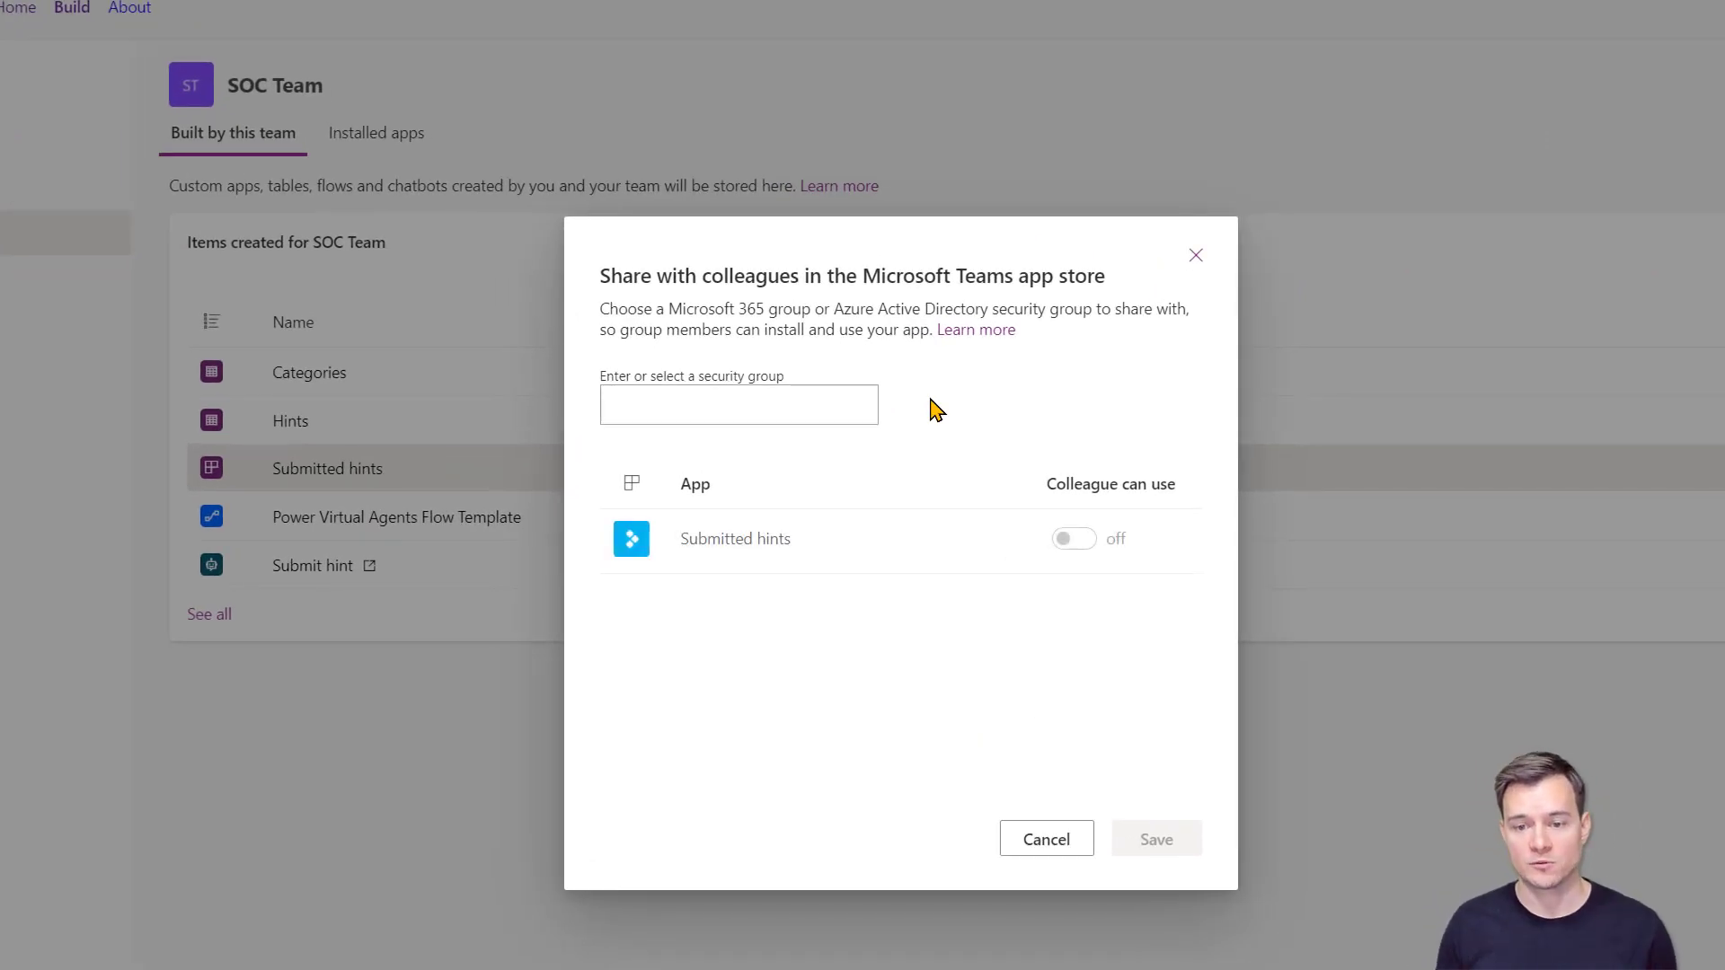
{"action": "left_click", "coordinate": [691, 400]}
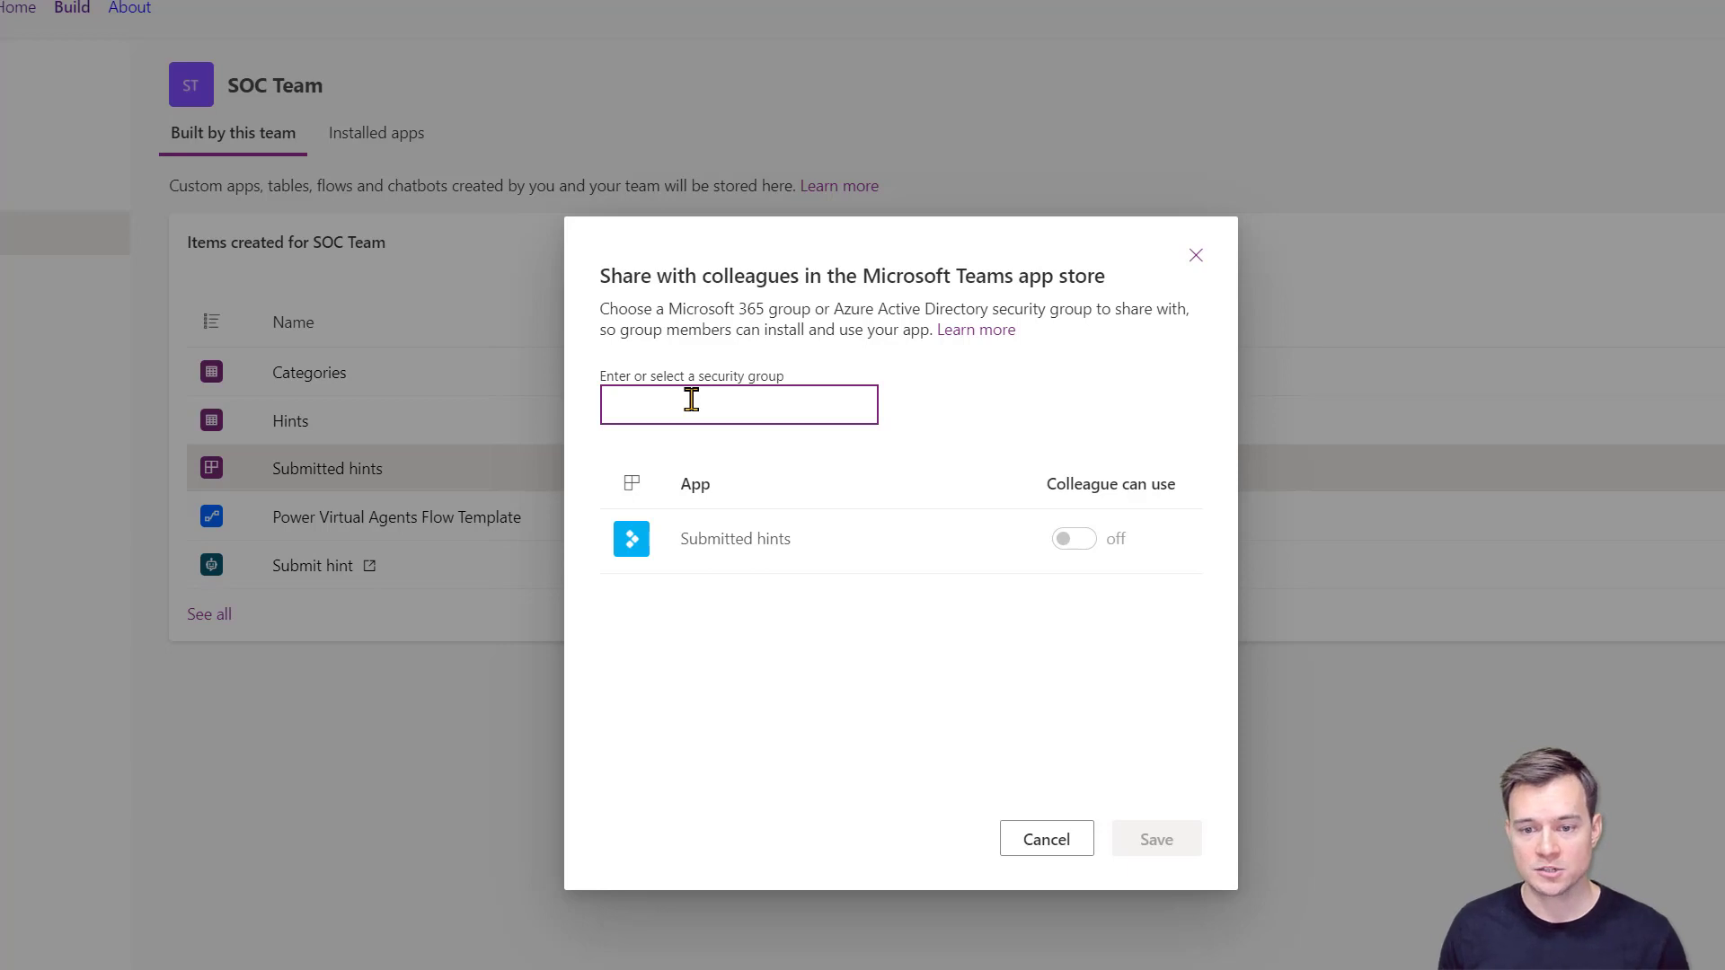
{"action": "type", "text": "Contos"}
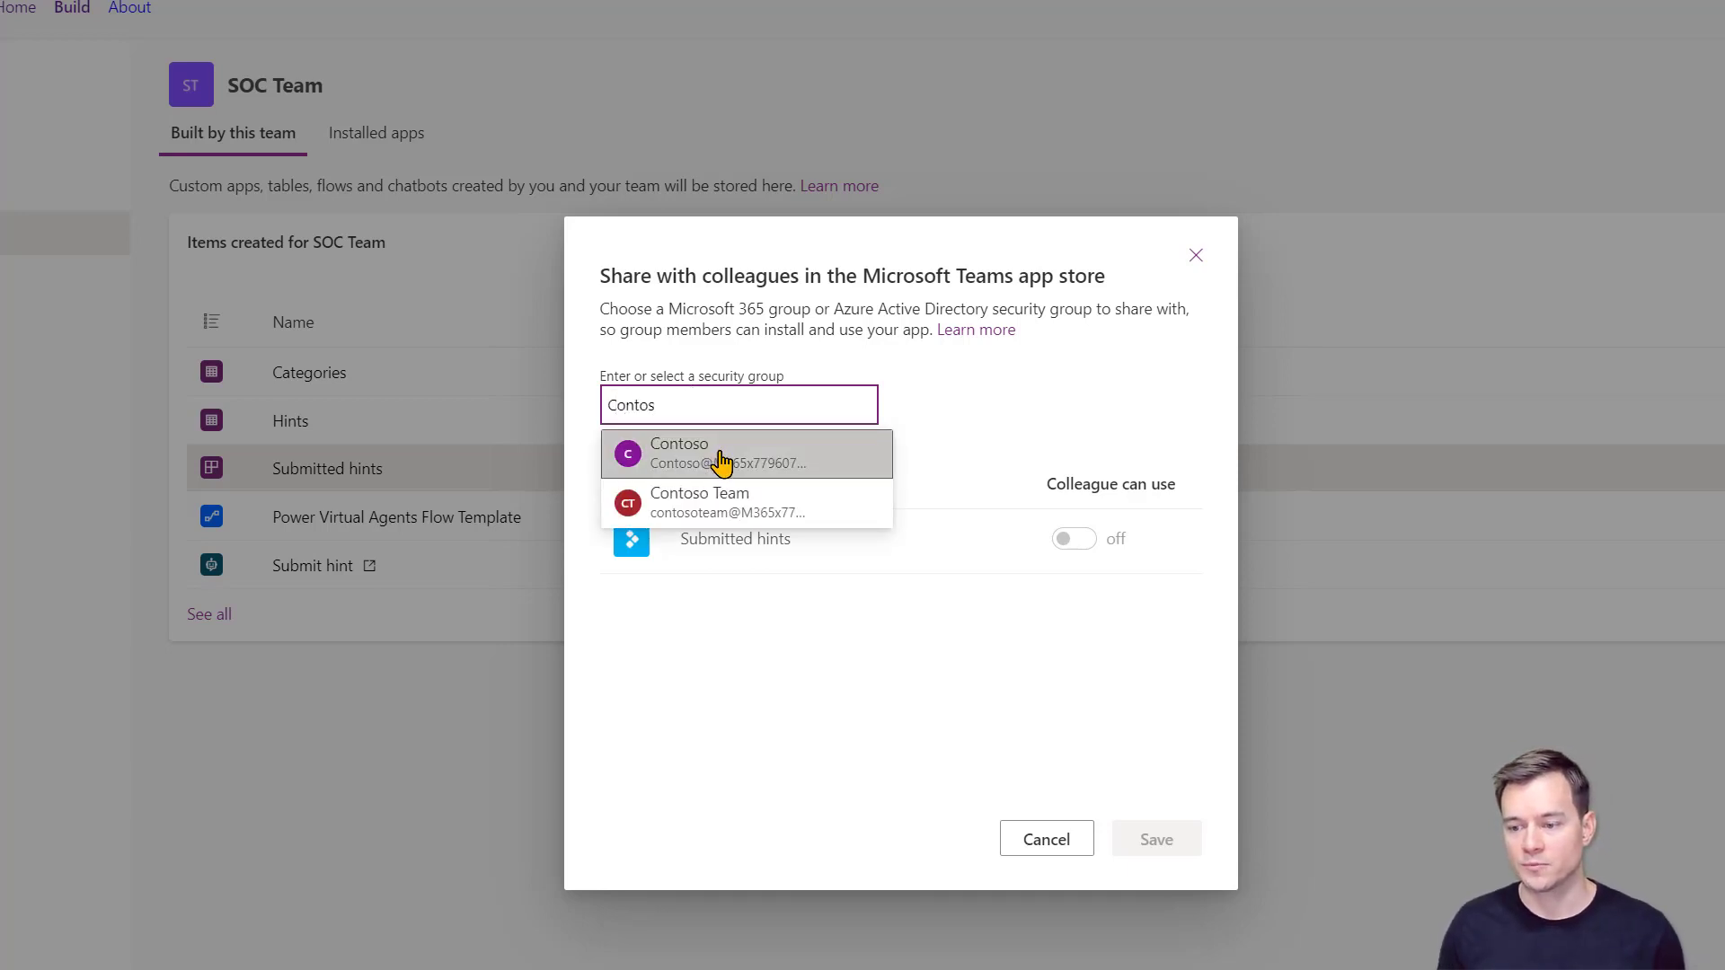
{"action": "left_click", "coordinate": [722, 456]}
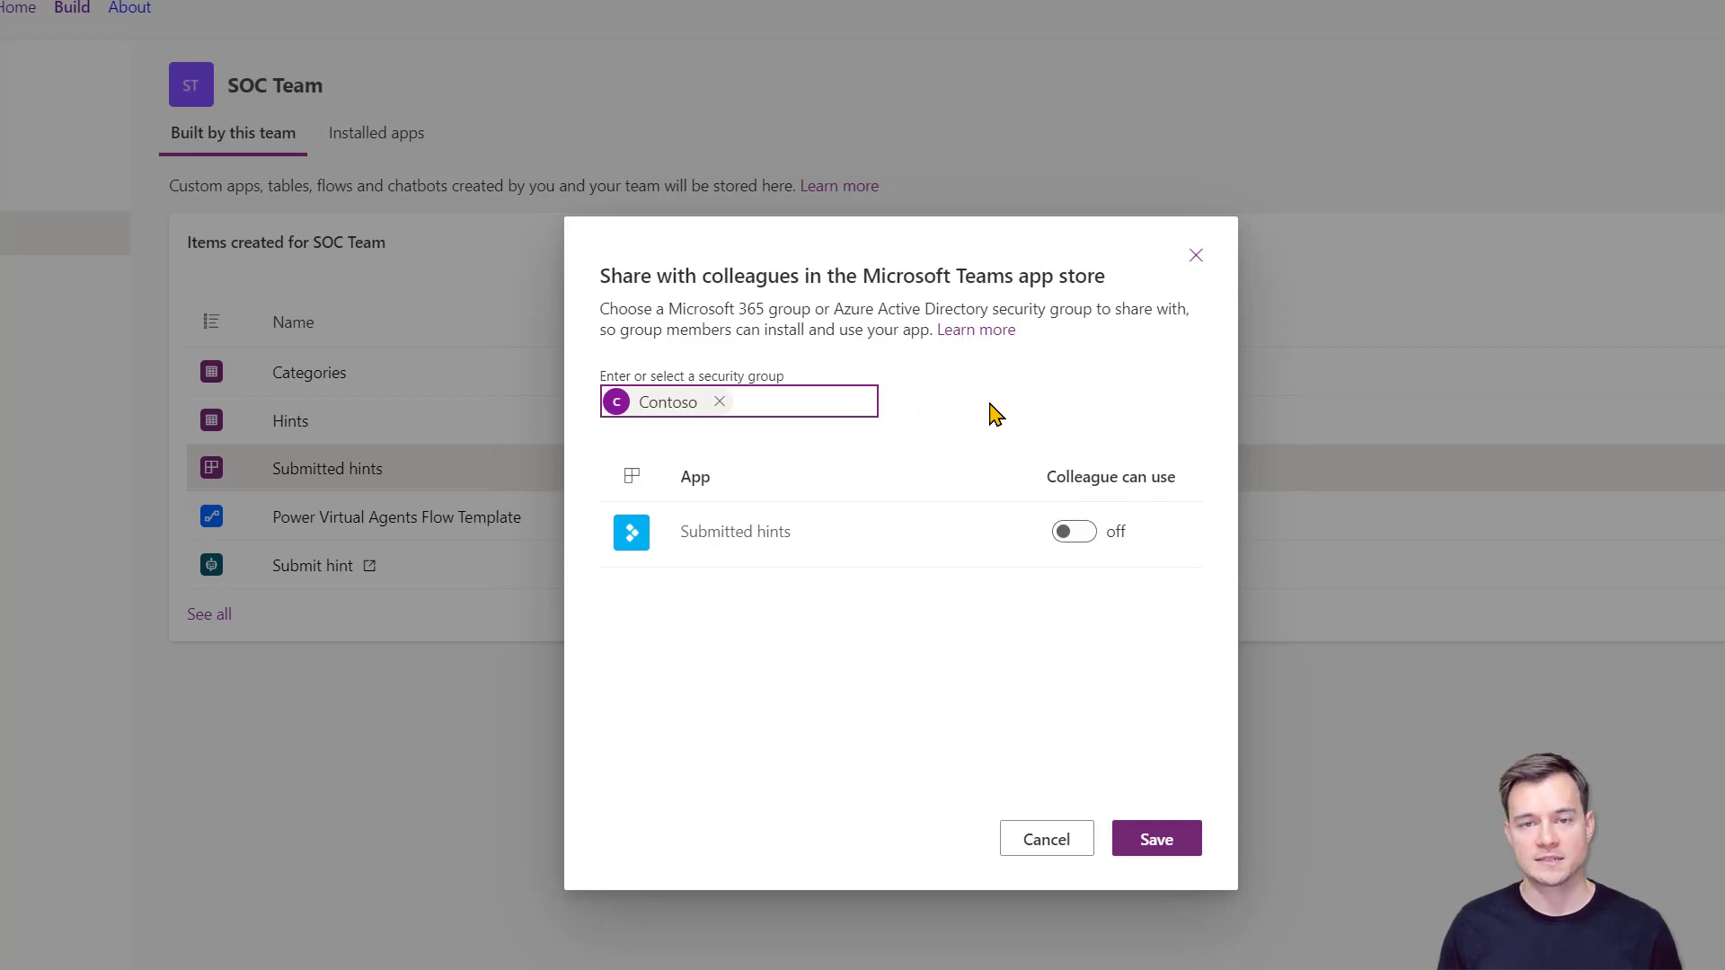
{"action": "left_click", "coordinate": [1074, 534]}
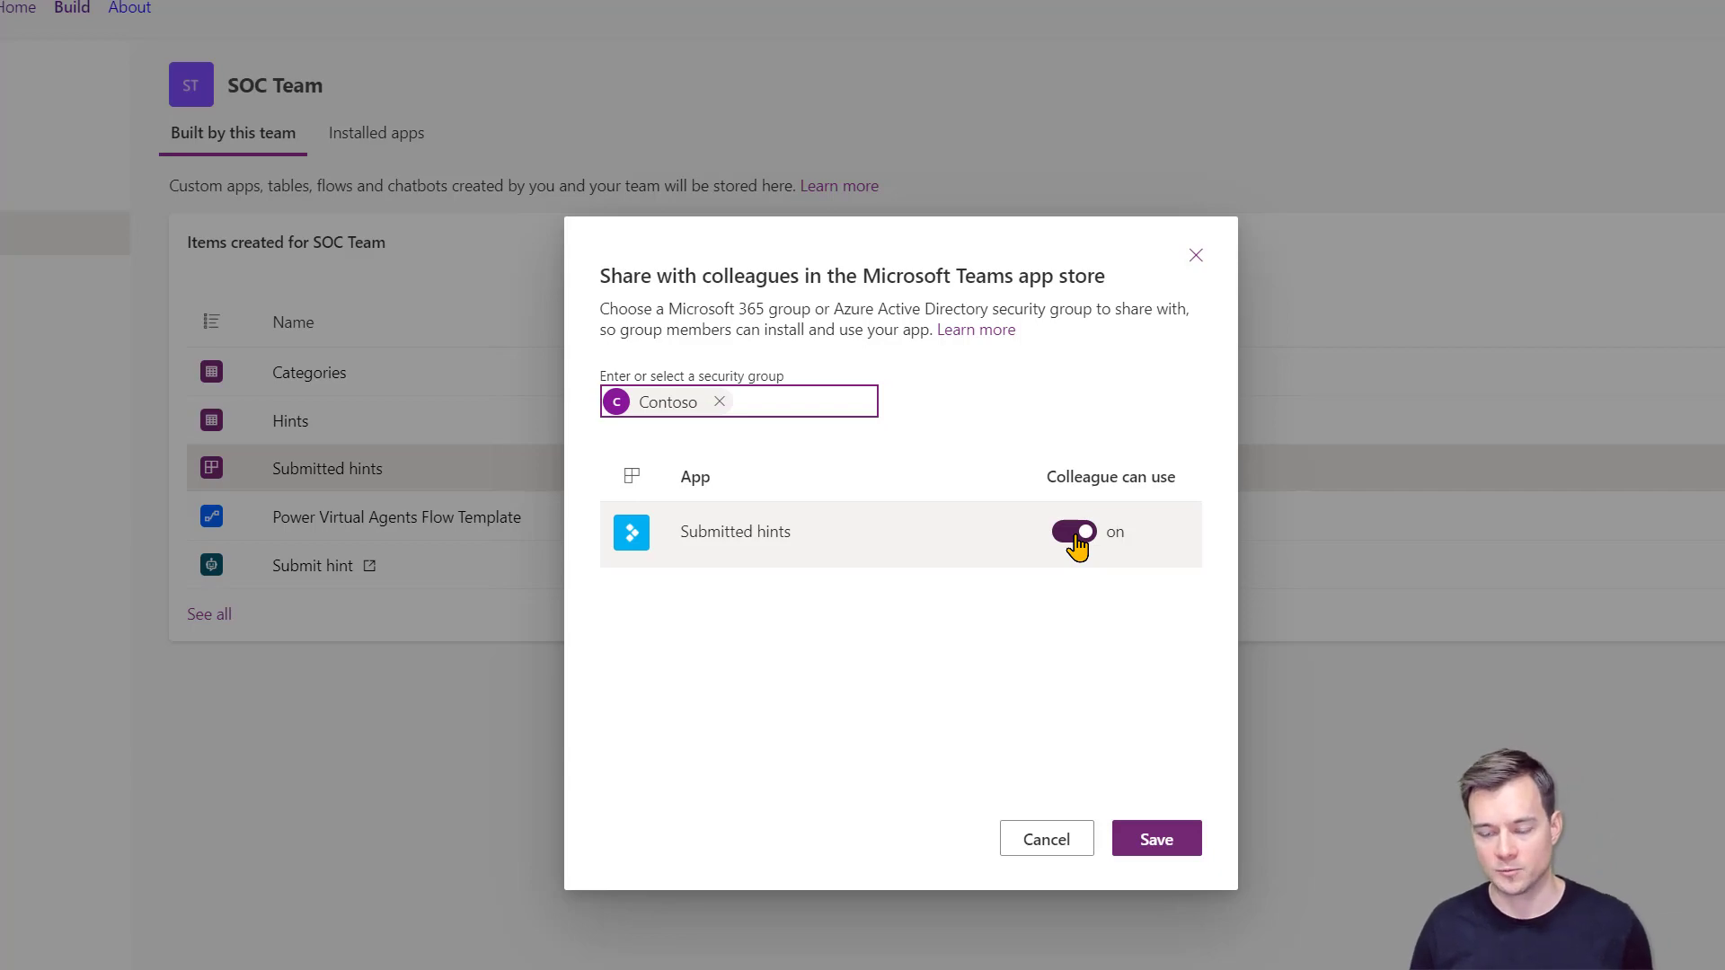
{"action": "left_click", "coordinate": [1159, 841]}
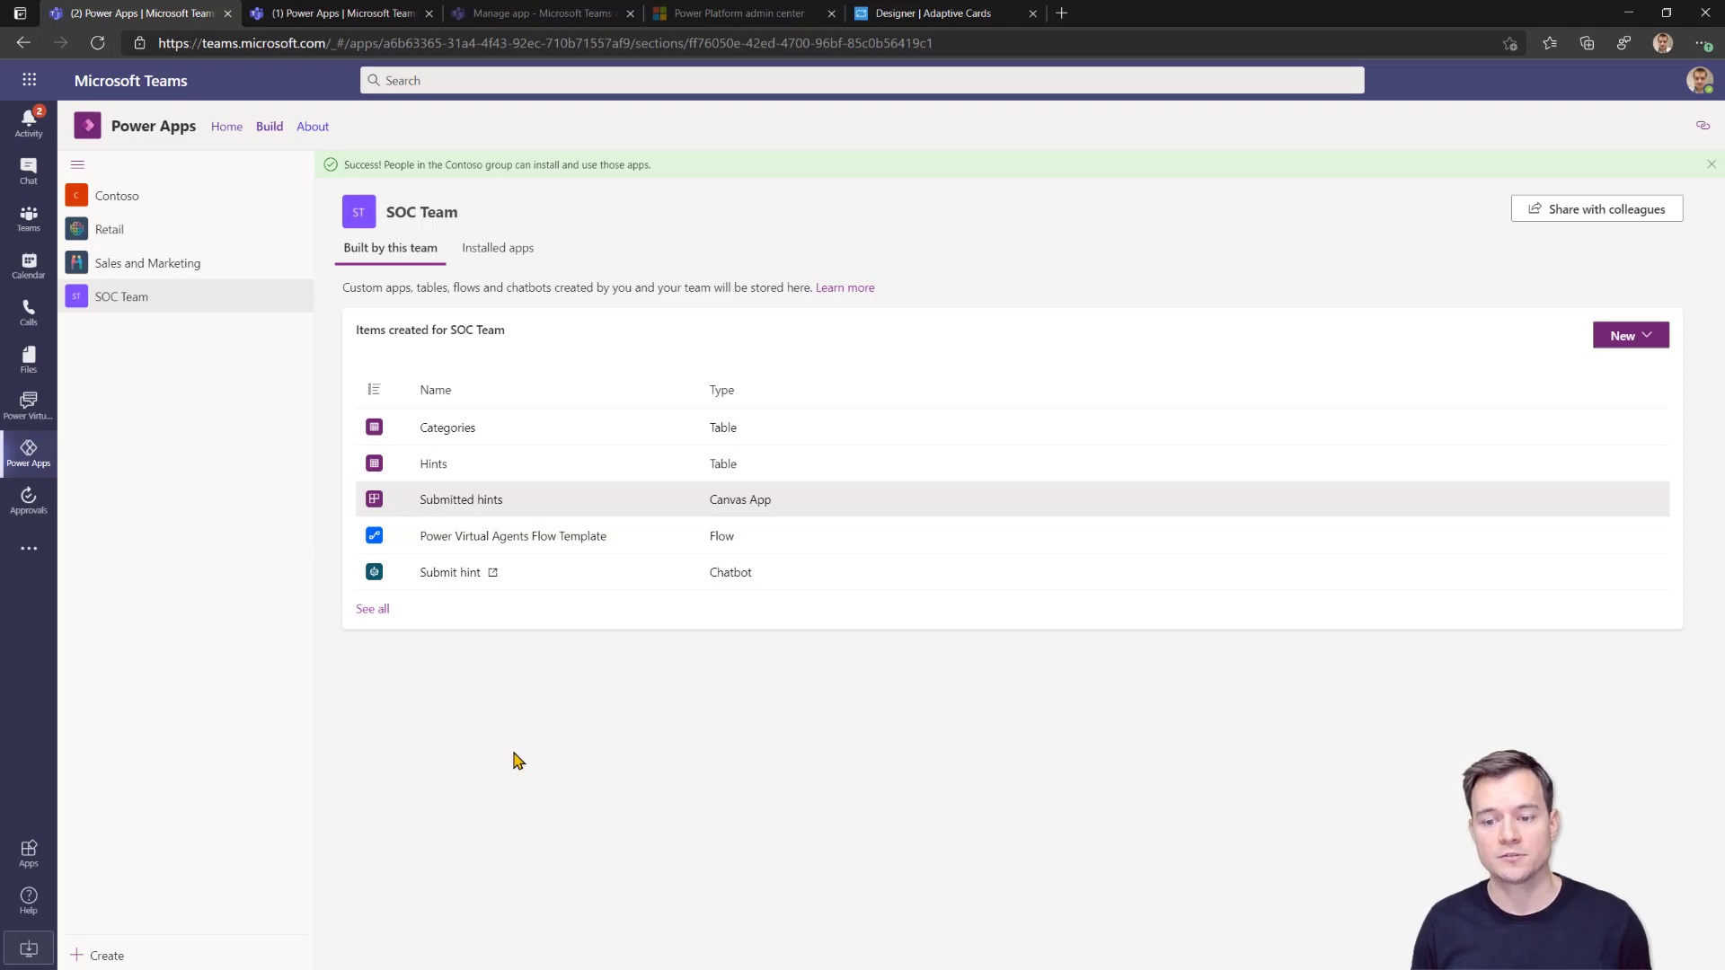
Find the Submitted hints app among the SOC Team's apps and download its Teams package as a zip file.
{"action": "left_click", "coordinate": [269, 131]}
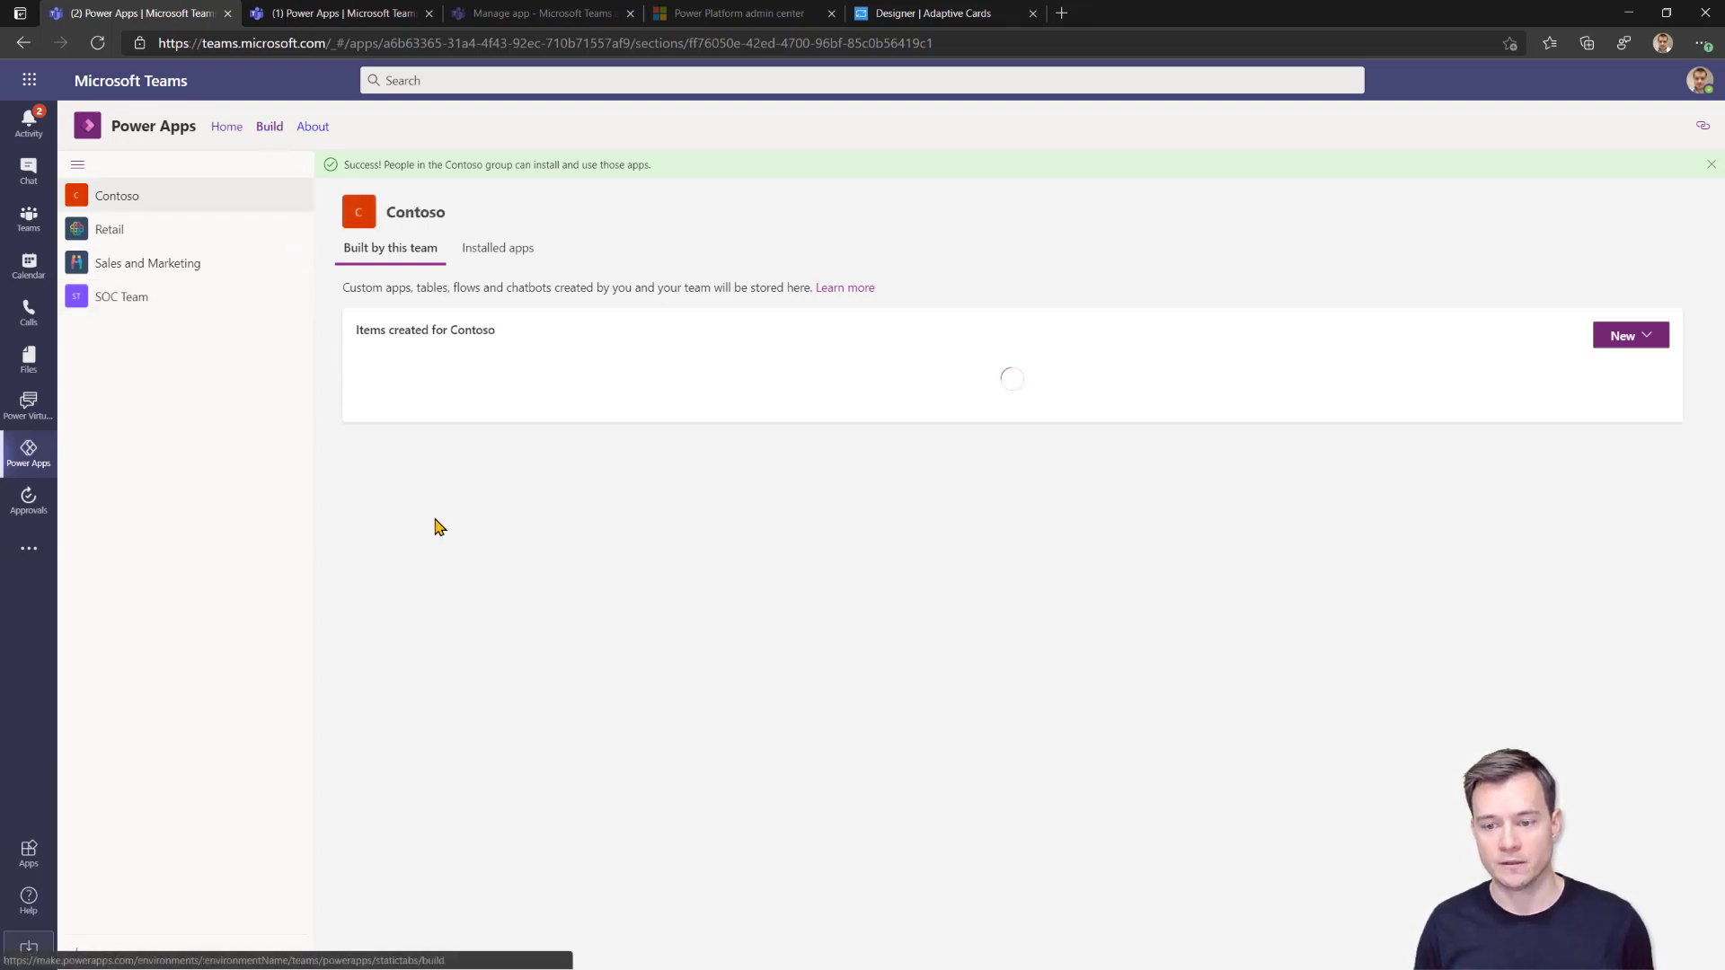
{"action": "left_click", "coordinate": [142, 296]}
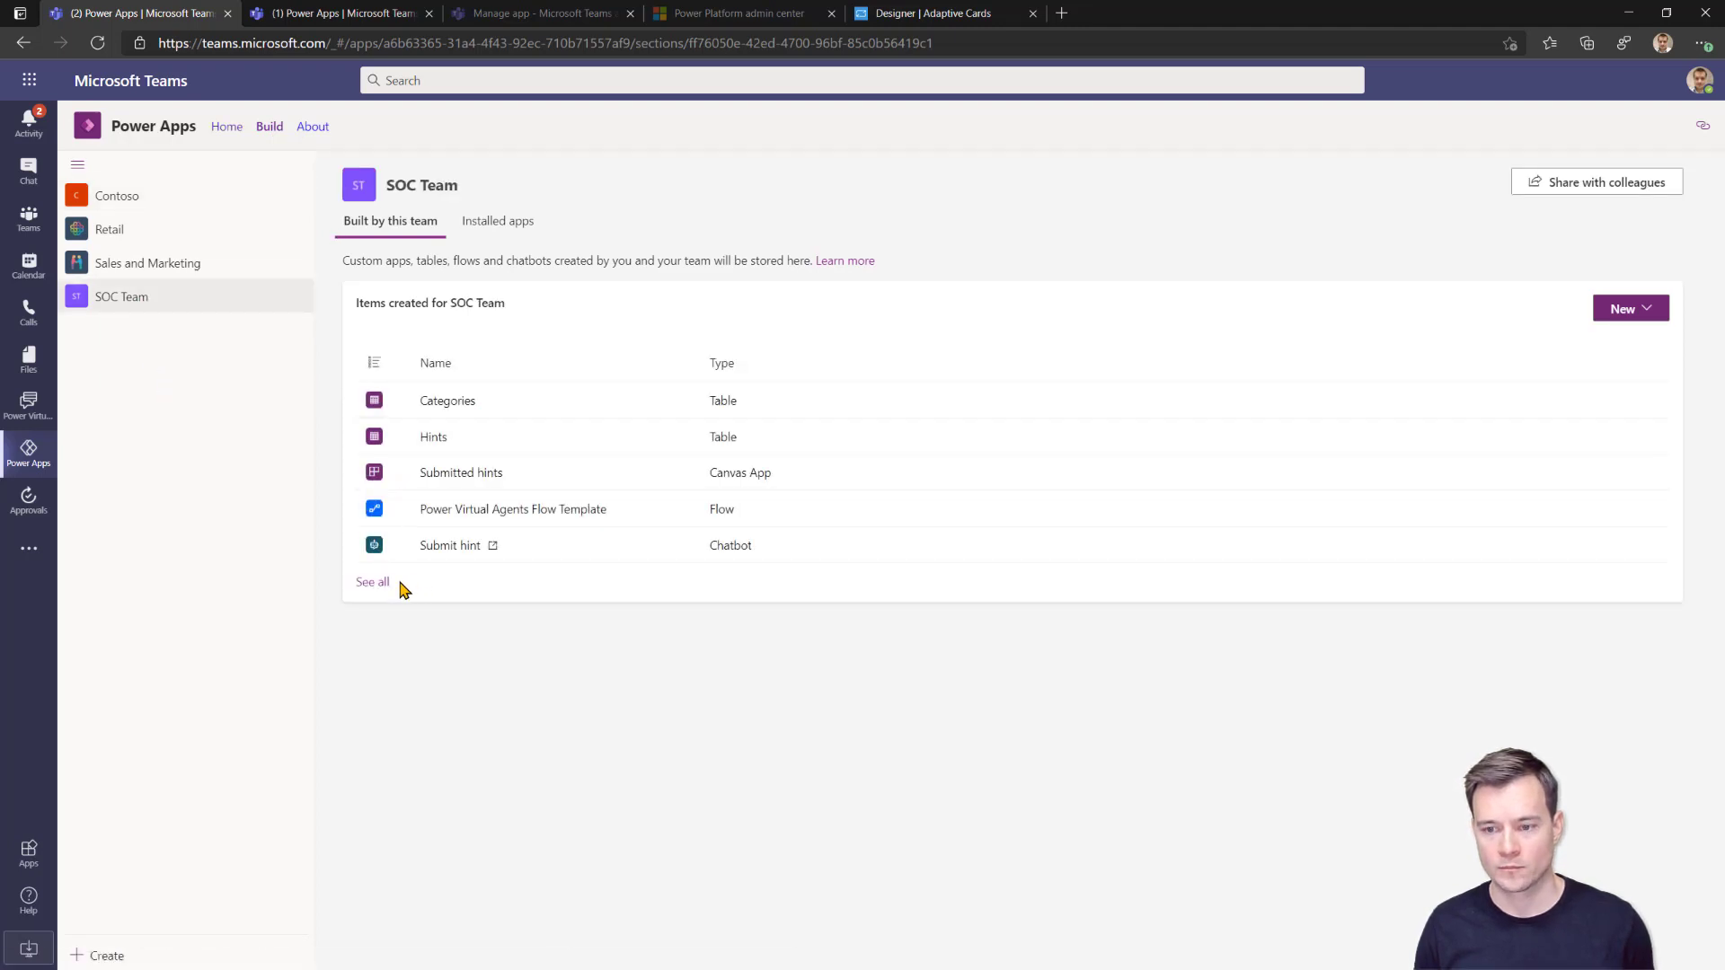
{"action": "left_click", "coordinate": [377, 585]}
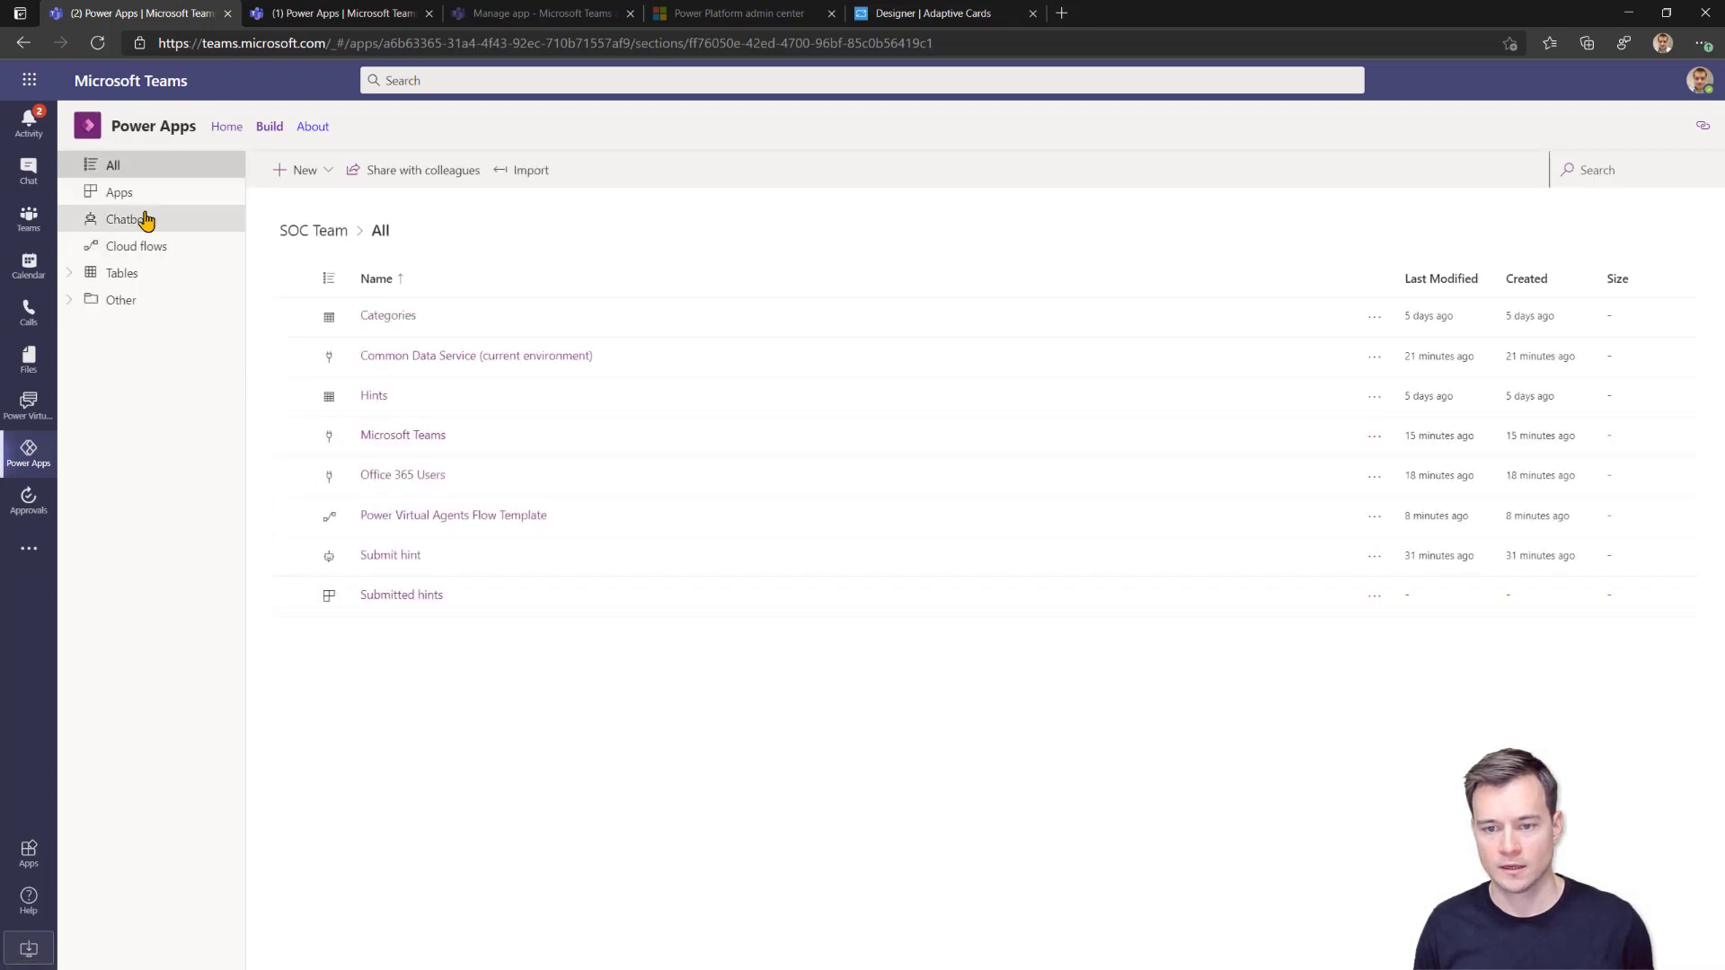
{"action": "left_click", "coordinate": [138, 204]}
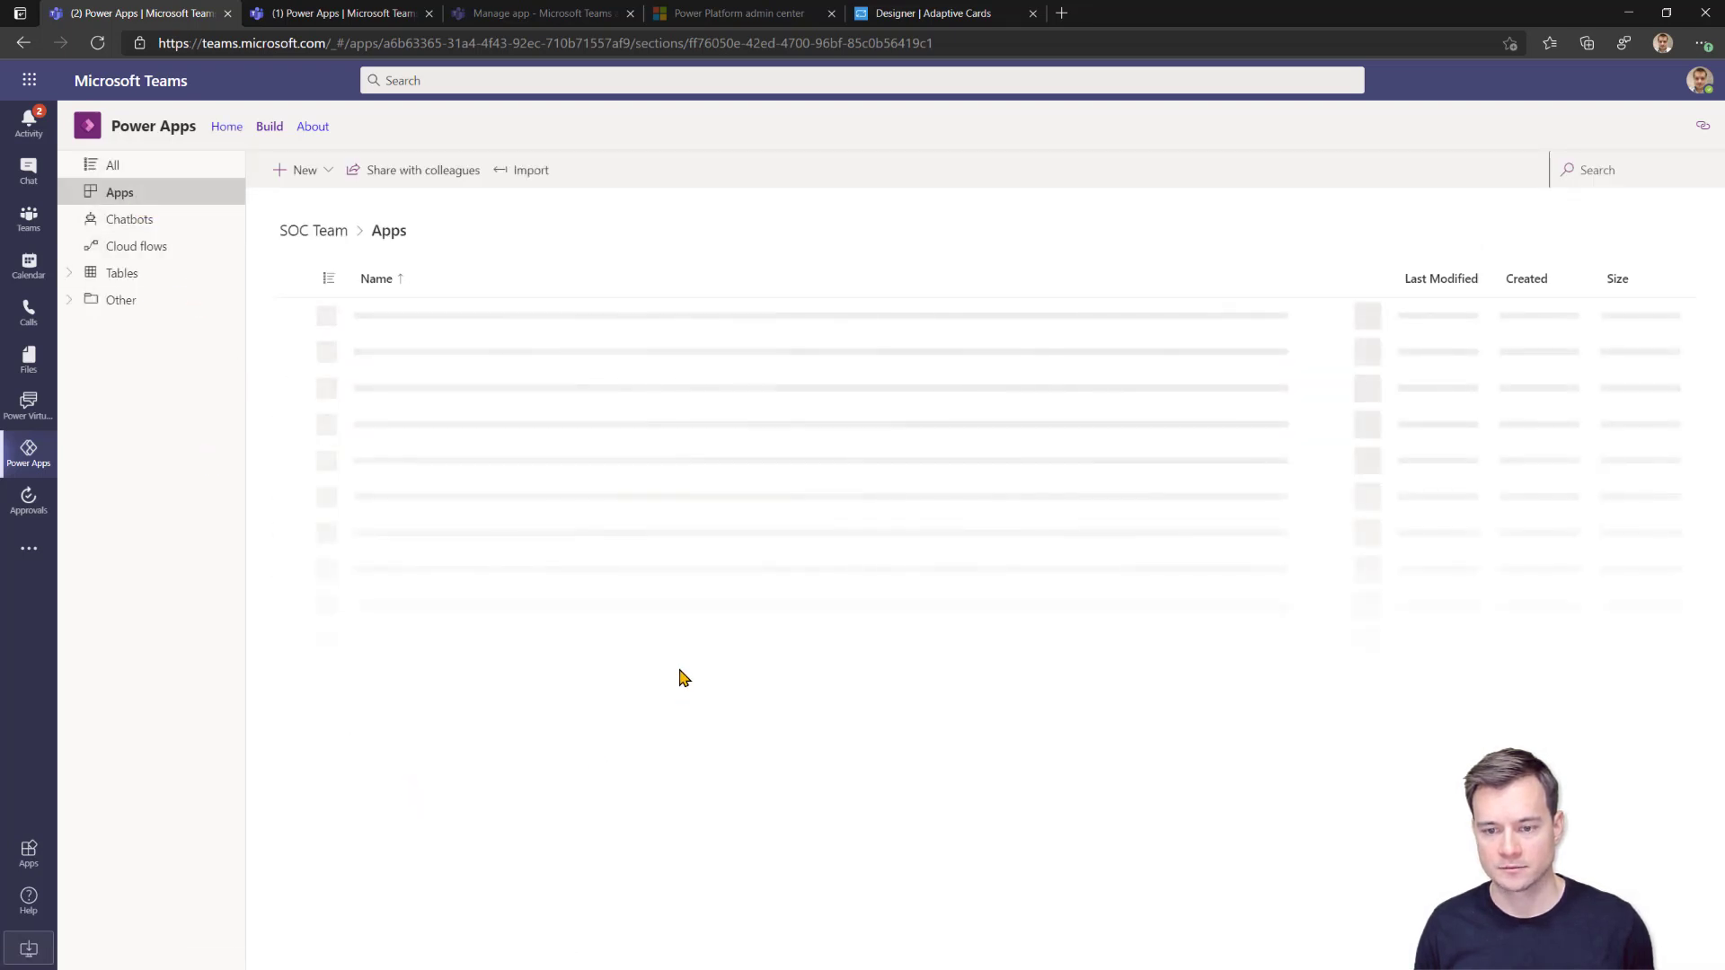
{"action": "left_click", "coordinate": [553, 322]}
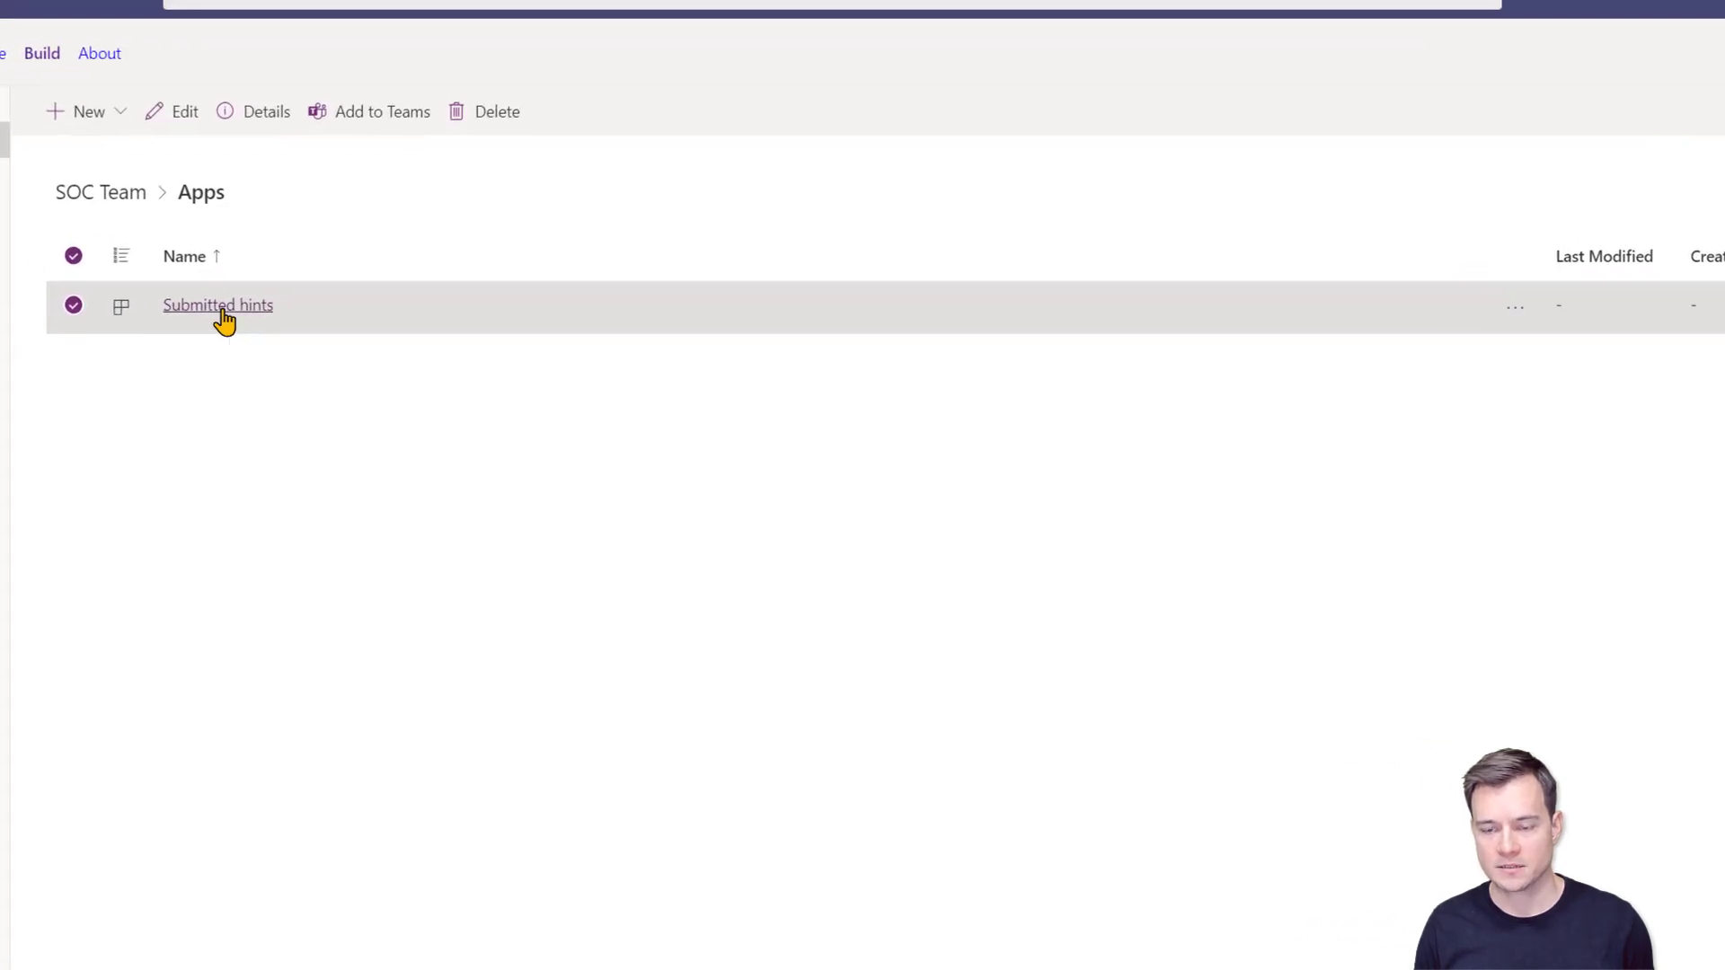
{"action": "left_click", "coordinate": [373, 126]}
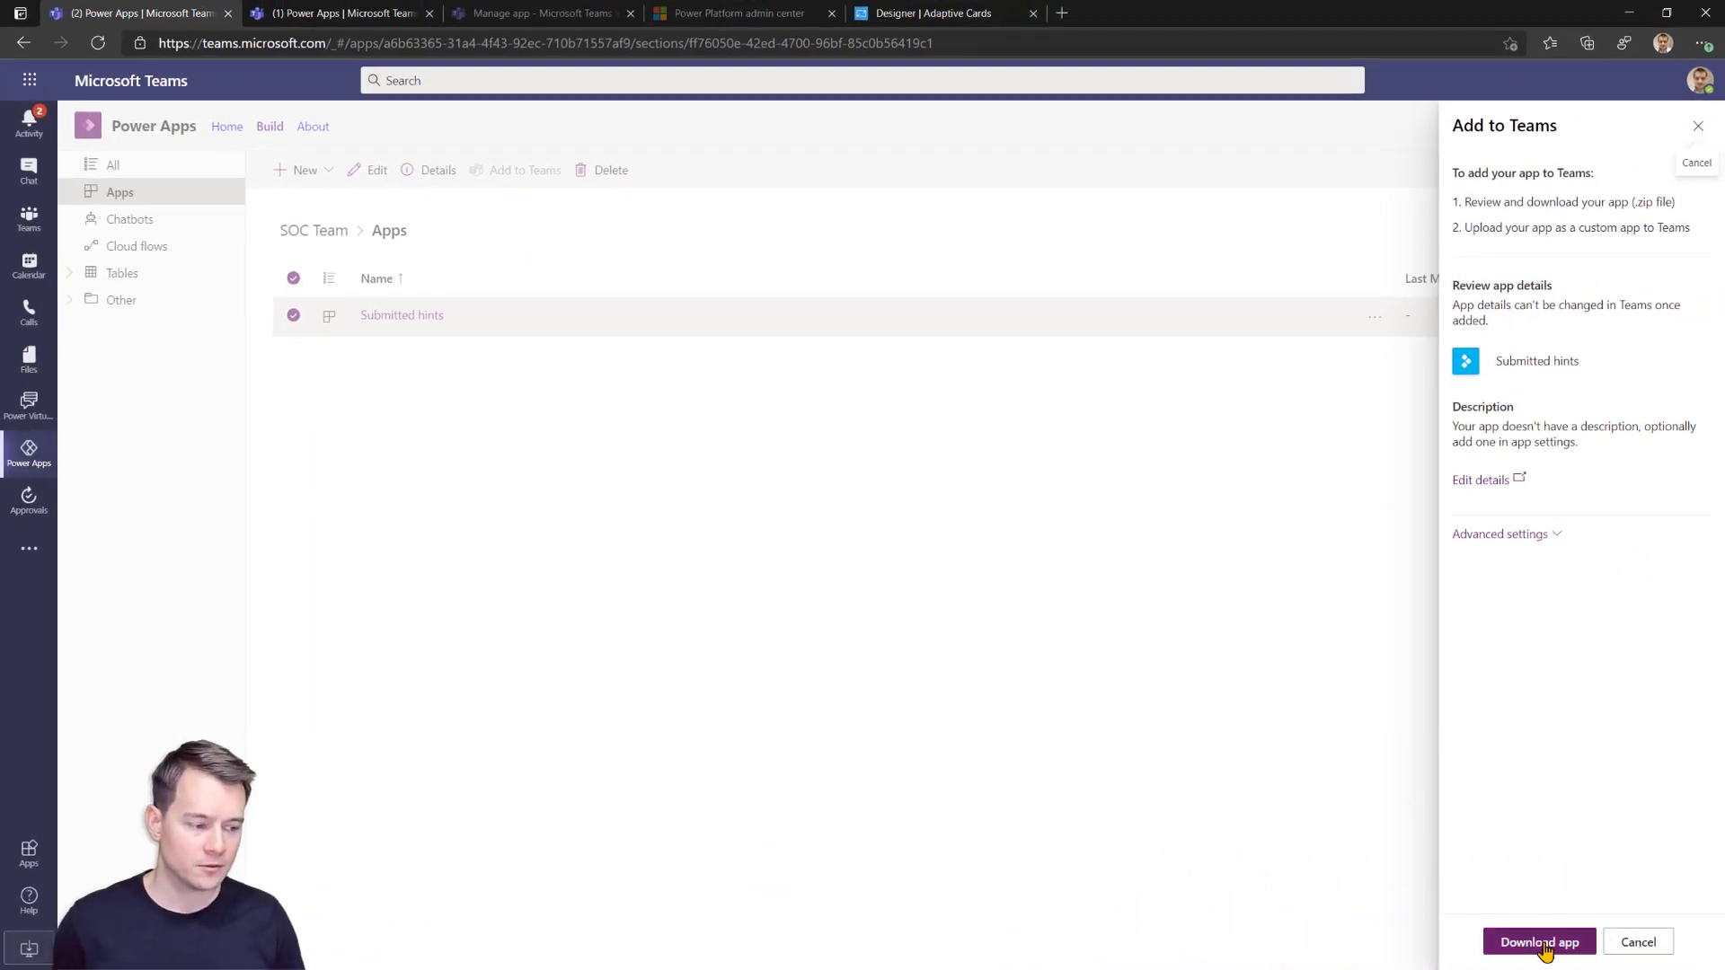
{"action": "left_click", "coordinate": [1540, 944]}
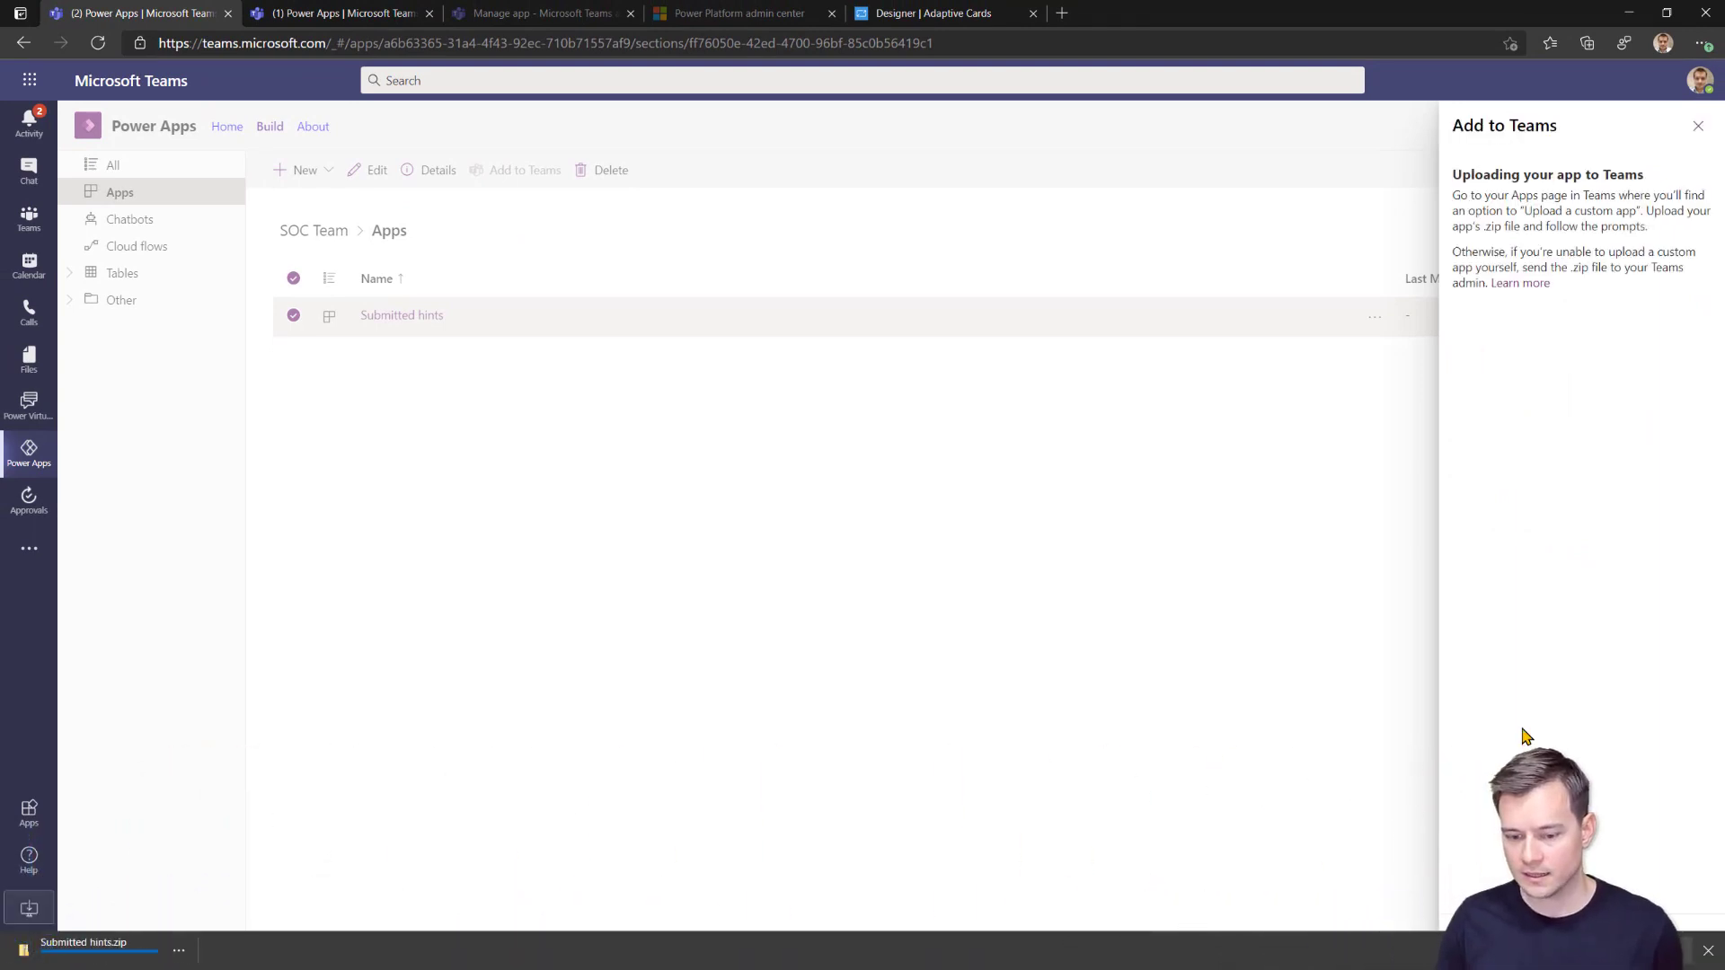
{"action": "left_click", "coordinate": [1706, 951]}
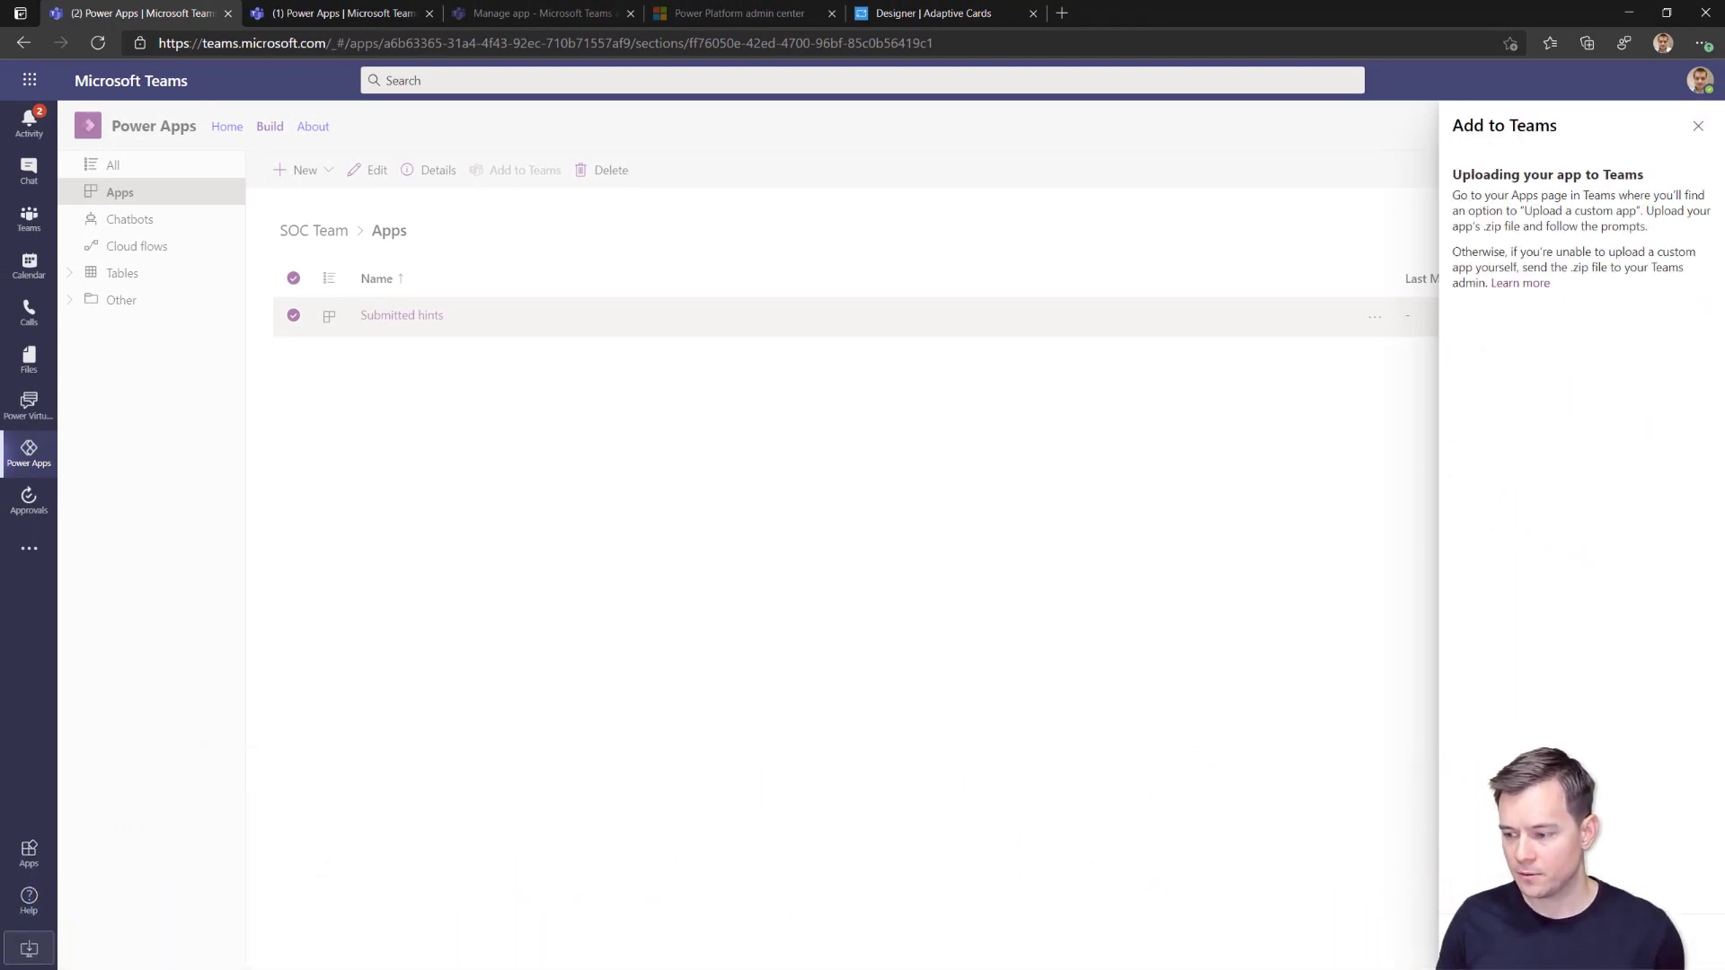
{"action": "left_click", "coordinate": [1514, 944]}
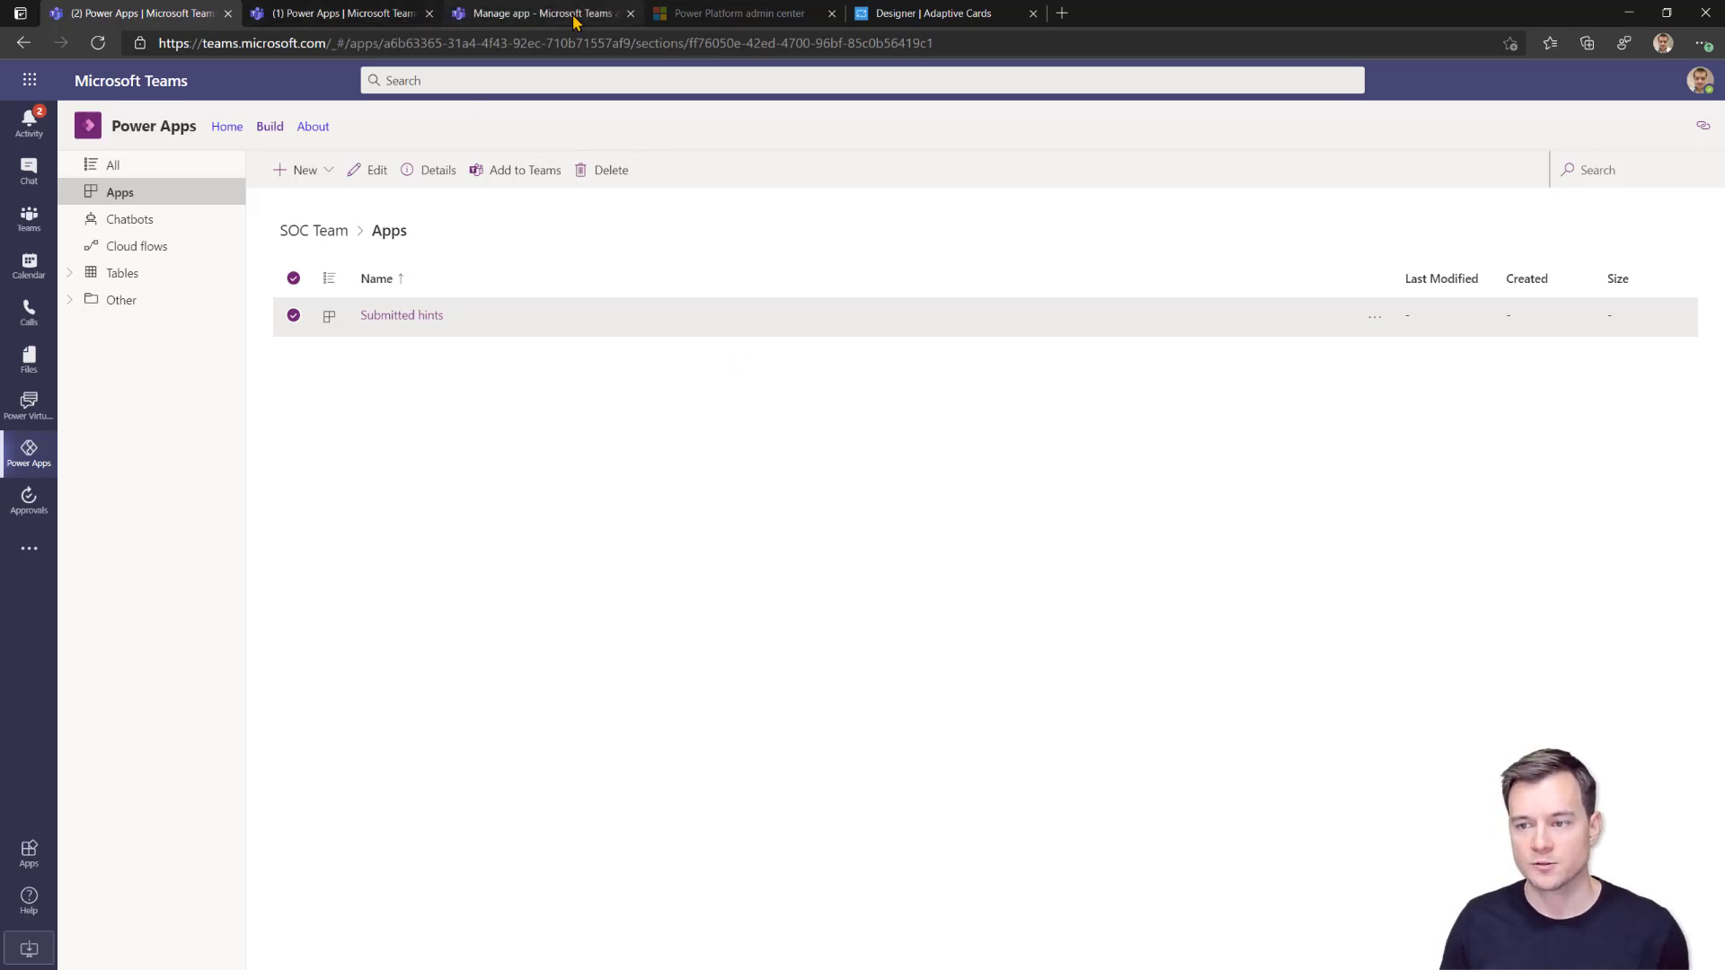
Switch to the Teams admin center, upload Submitted hints.zip from Downloads as a custom app, and sort the apps by publishing status.
{"action": "left_click", "coordinate": [534, 14]}
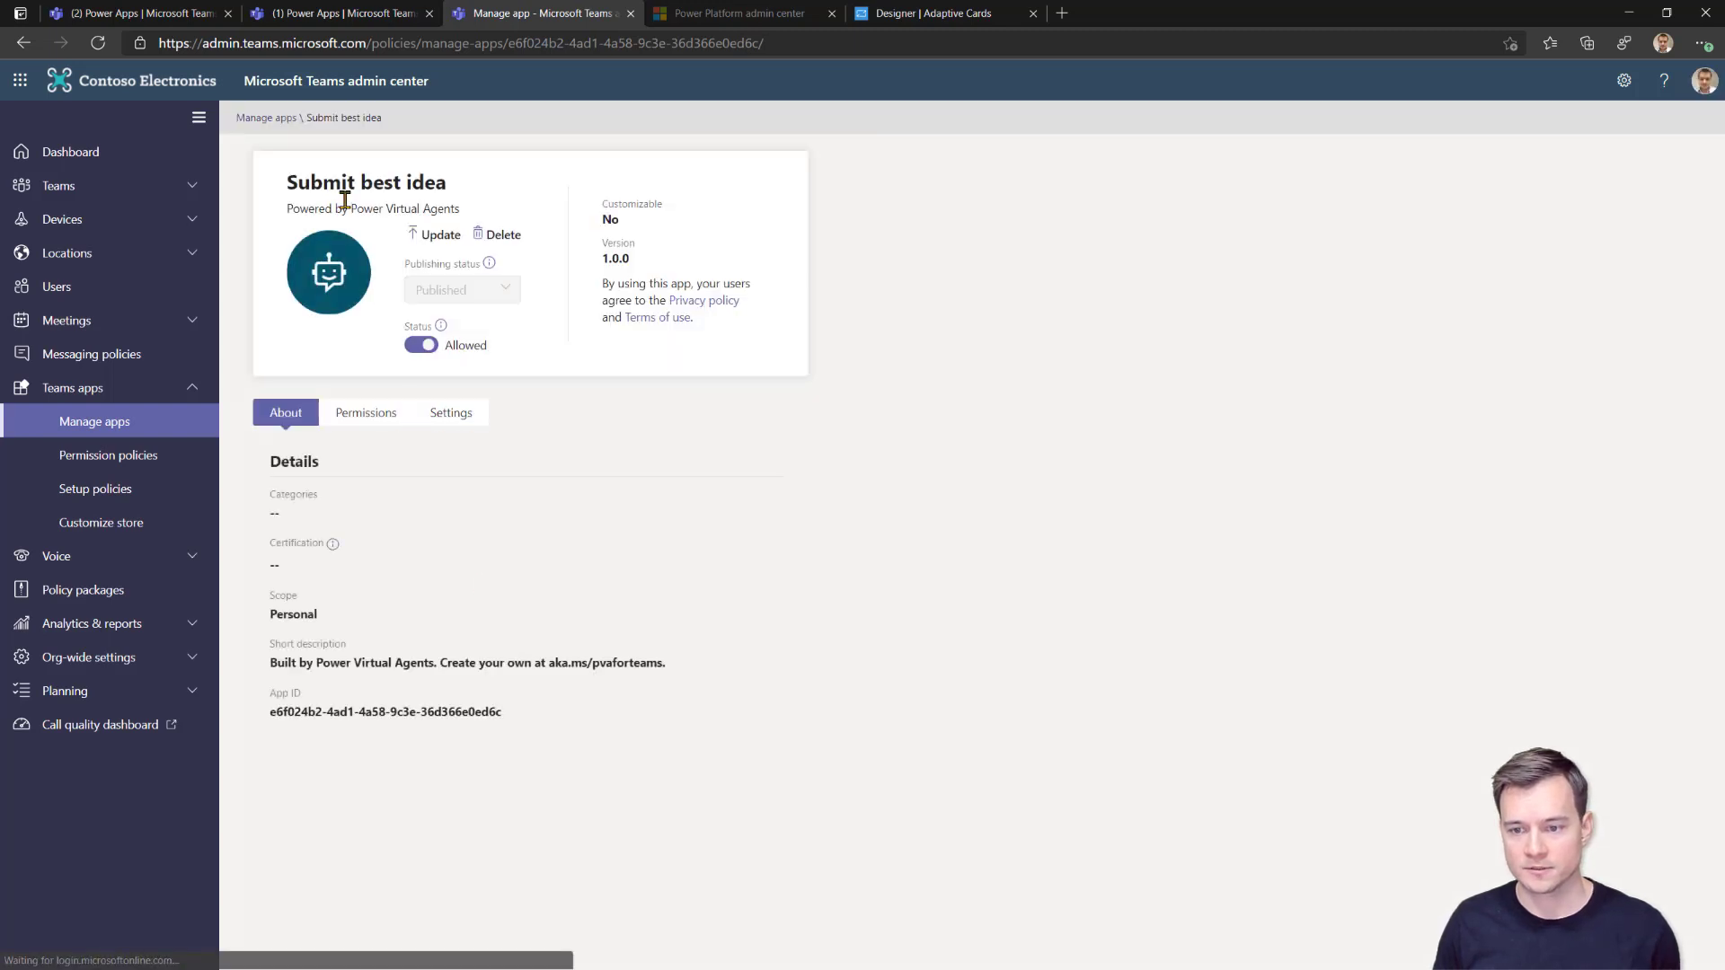
{"action": "left_click", "coordinate": [280, 125]}
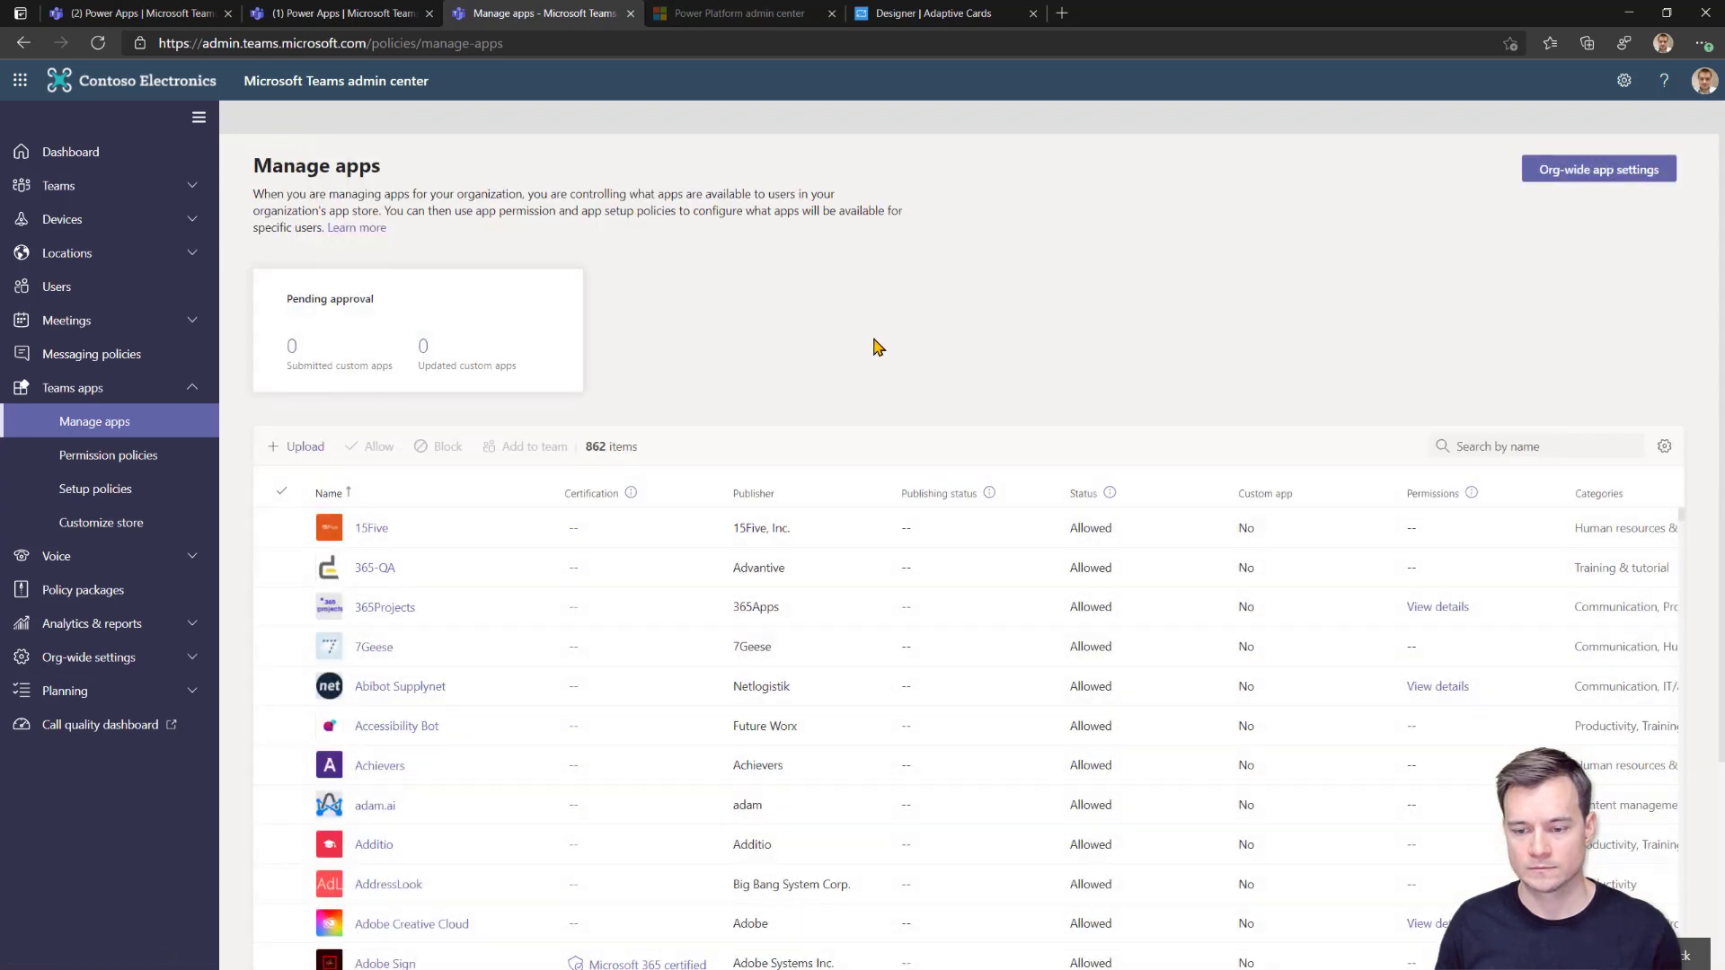
{"action": "left_click", "coordinate": [293, 448]}
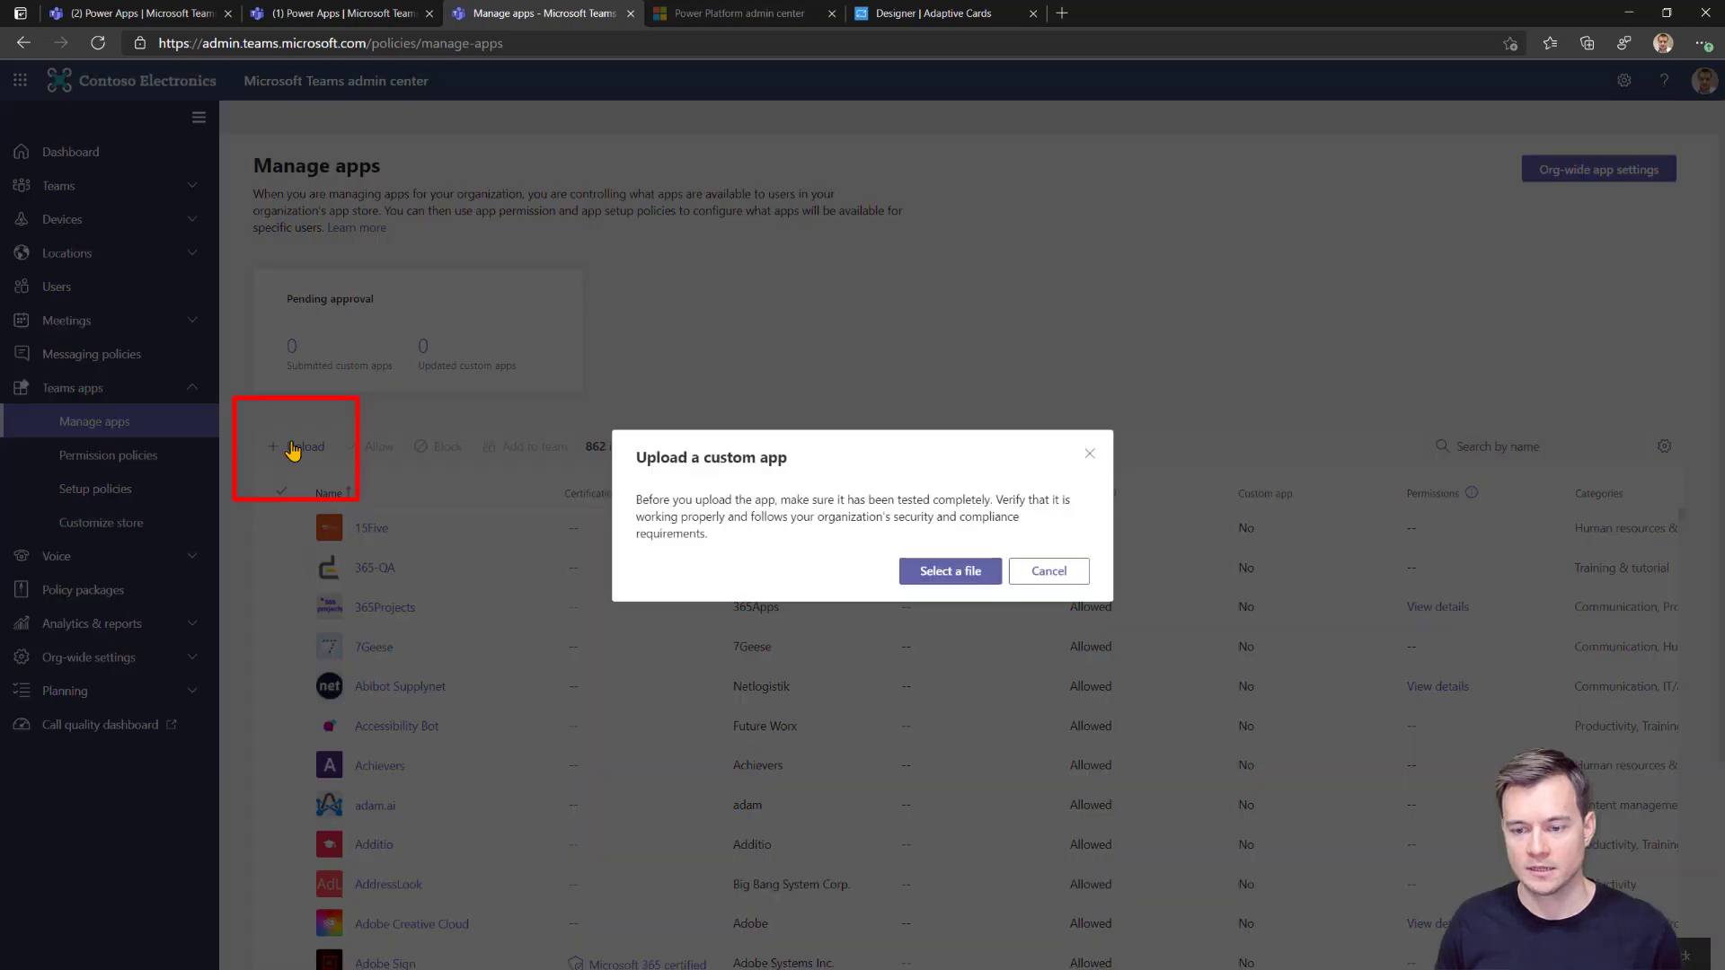
{"action": "left_click", "coordinate": [923, 582]}
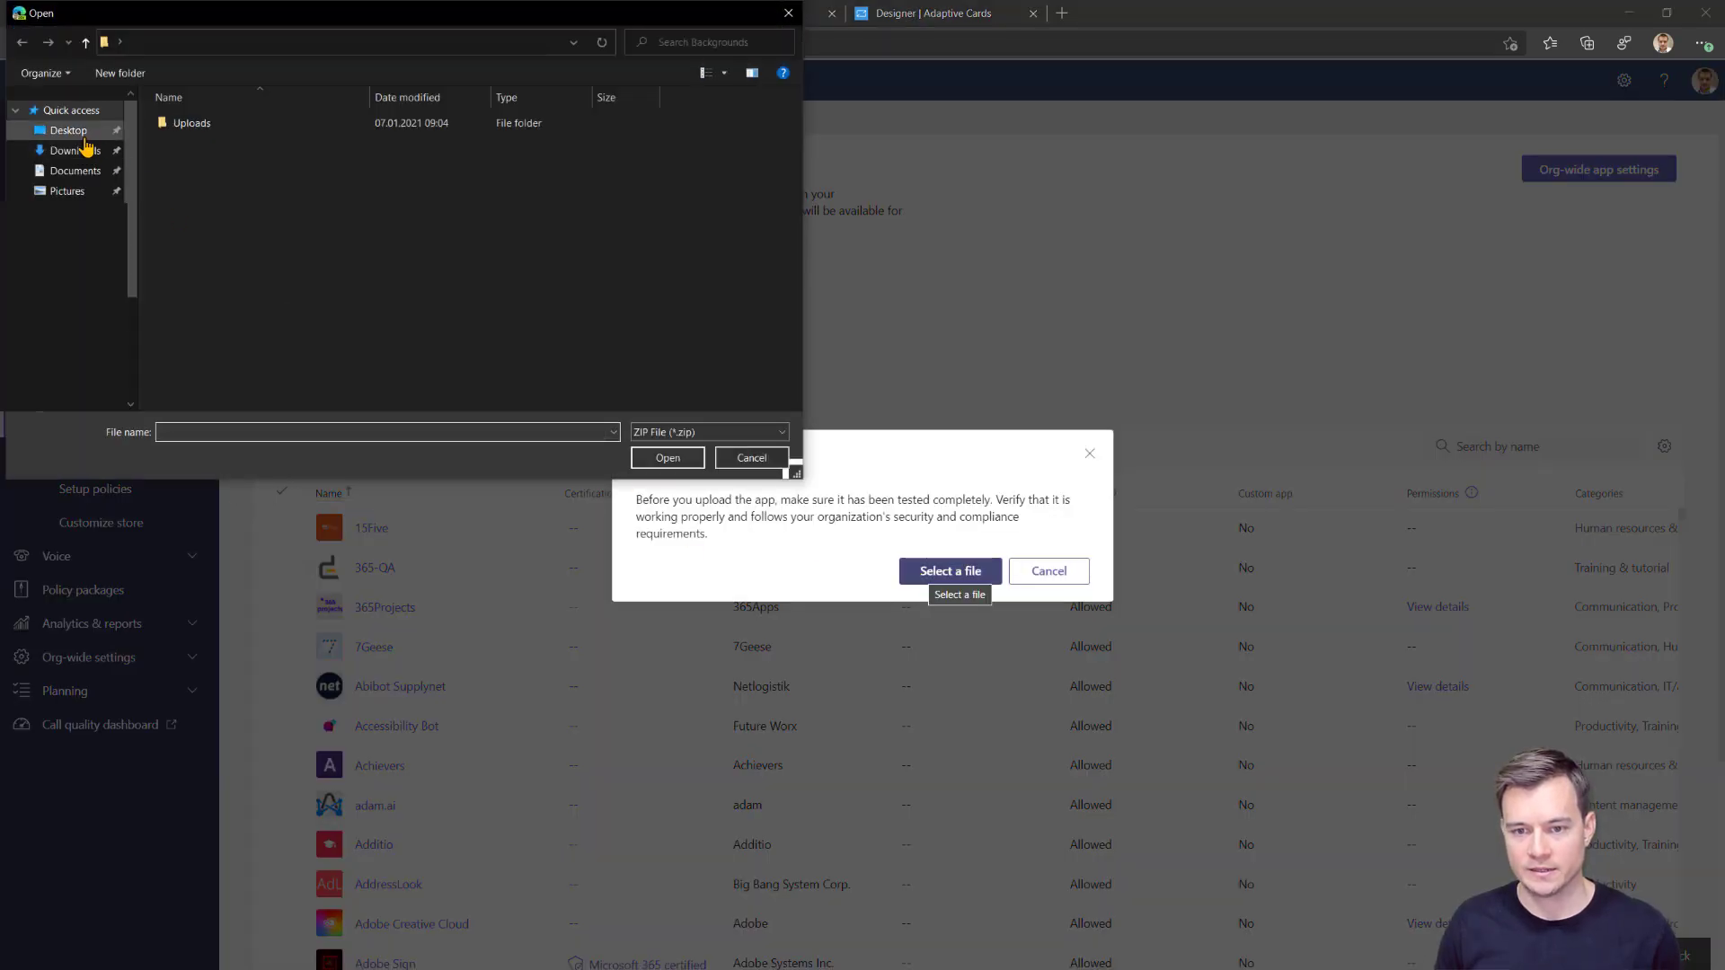
{"action": "left_click", "coordinate": [87, 148]}
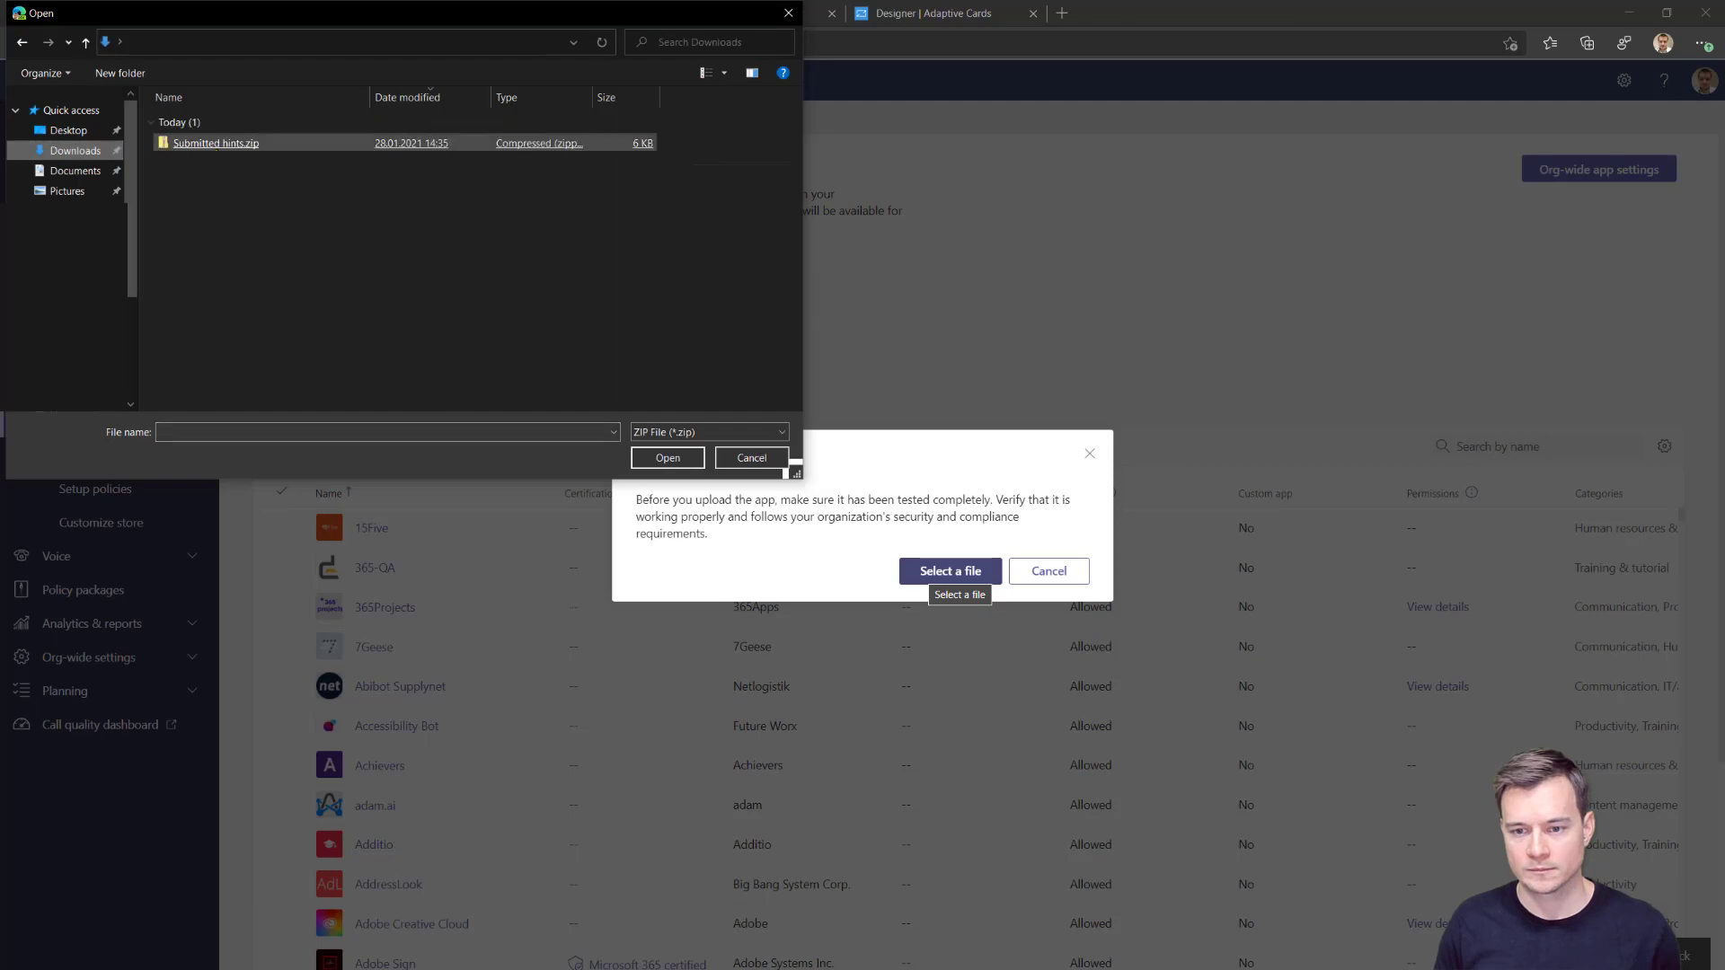
{"action": "left_click", "coordinate": [217, 145]}
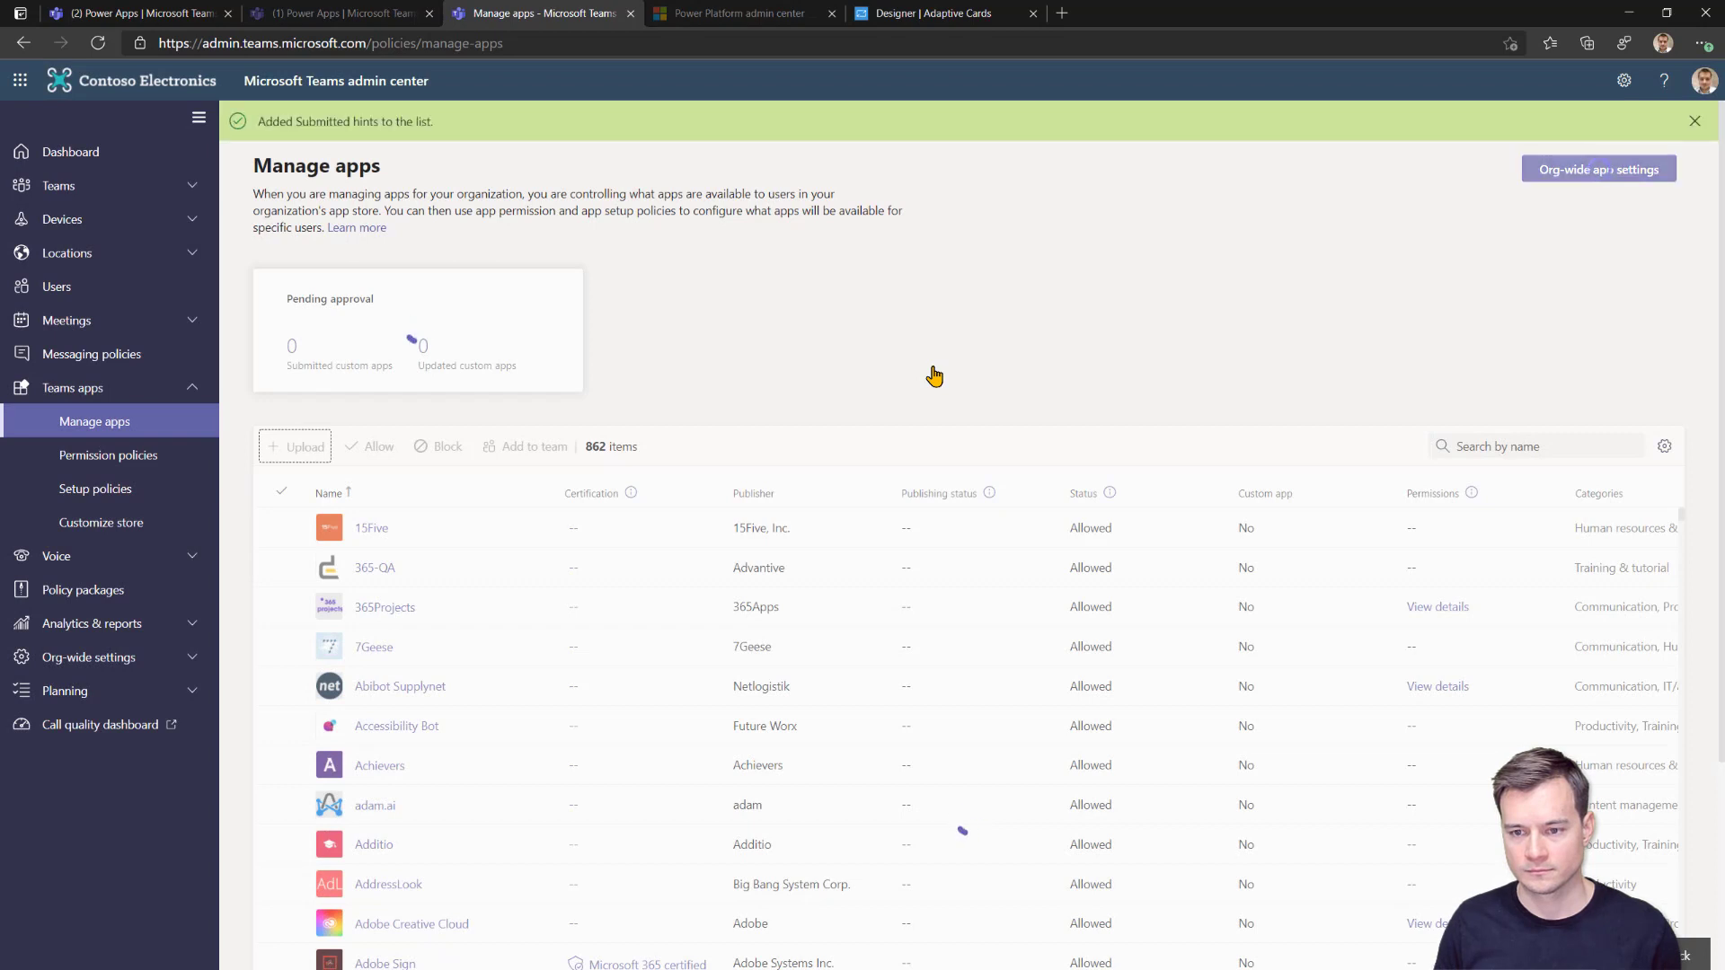
{"action": "left_click", "coordinate": [940, 497]}
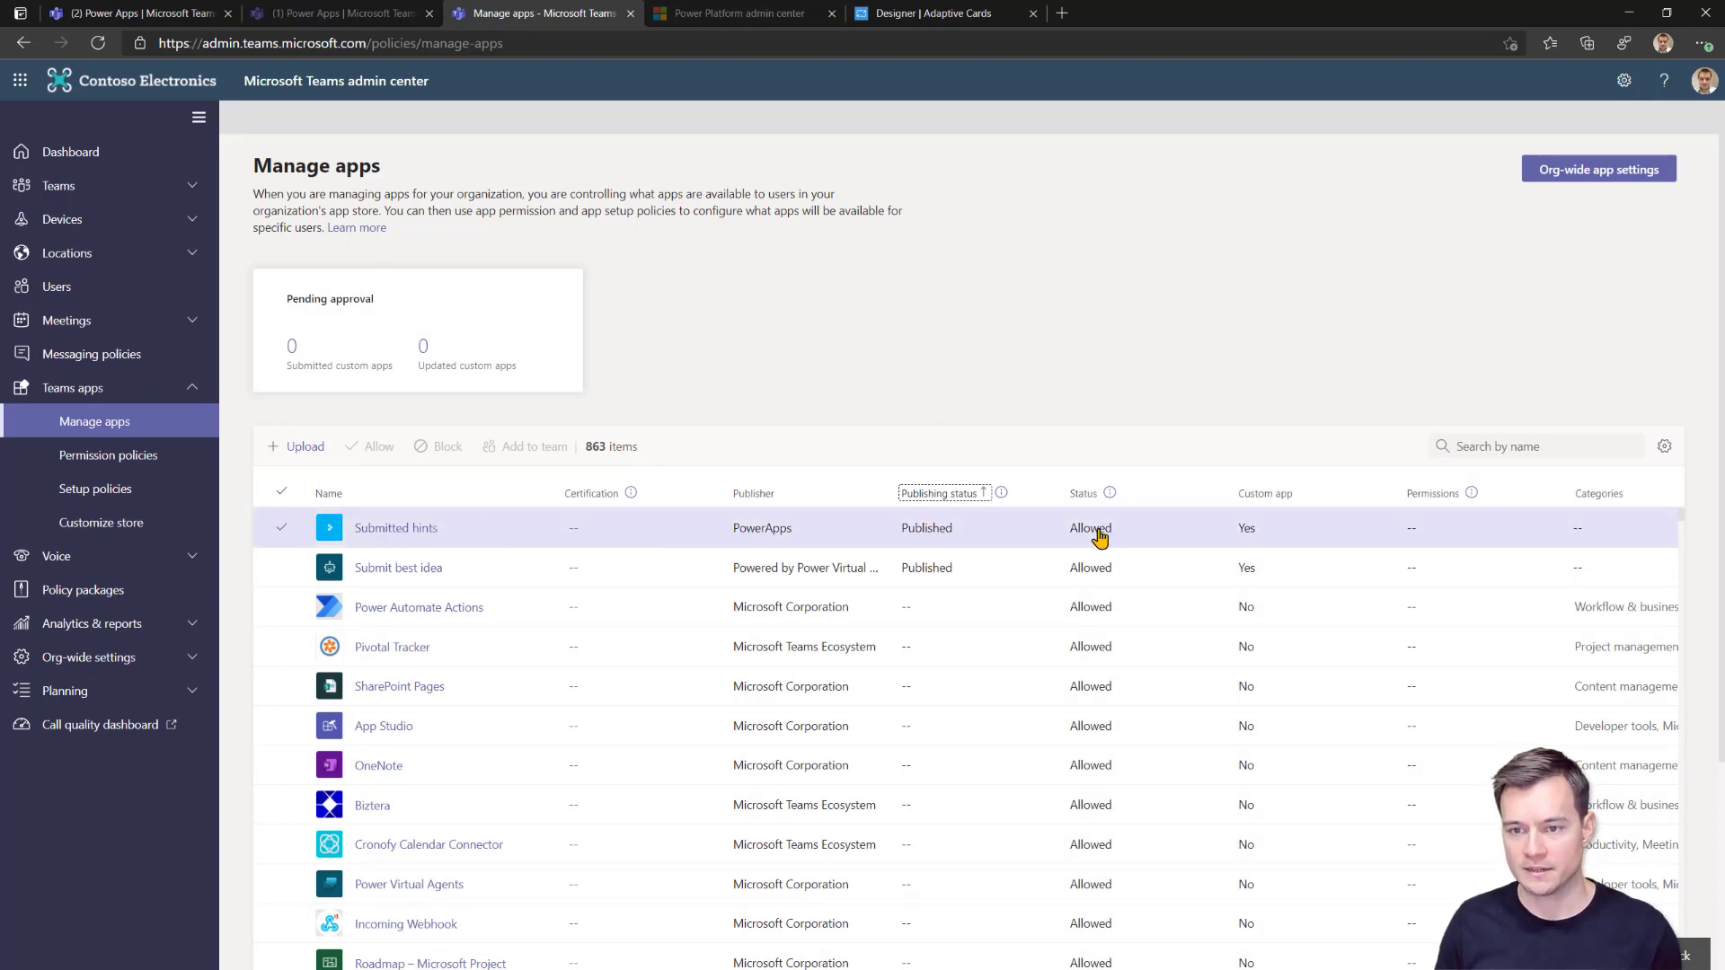
Return to Microsoft Teams, open the SOC Team's Submit hint chatbot, and publish its latest content.
{"action": "left_click", "coordinate": [205, 13]}
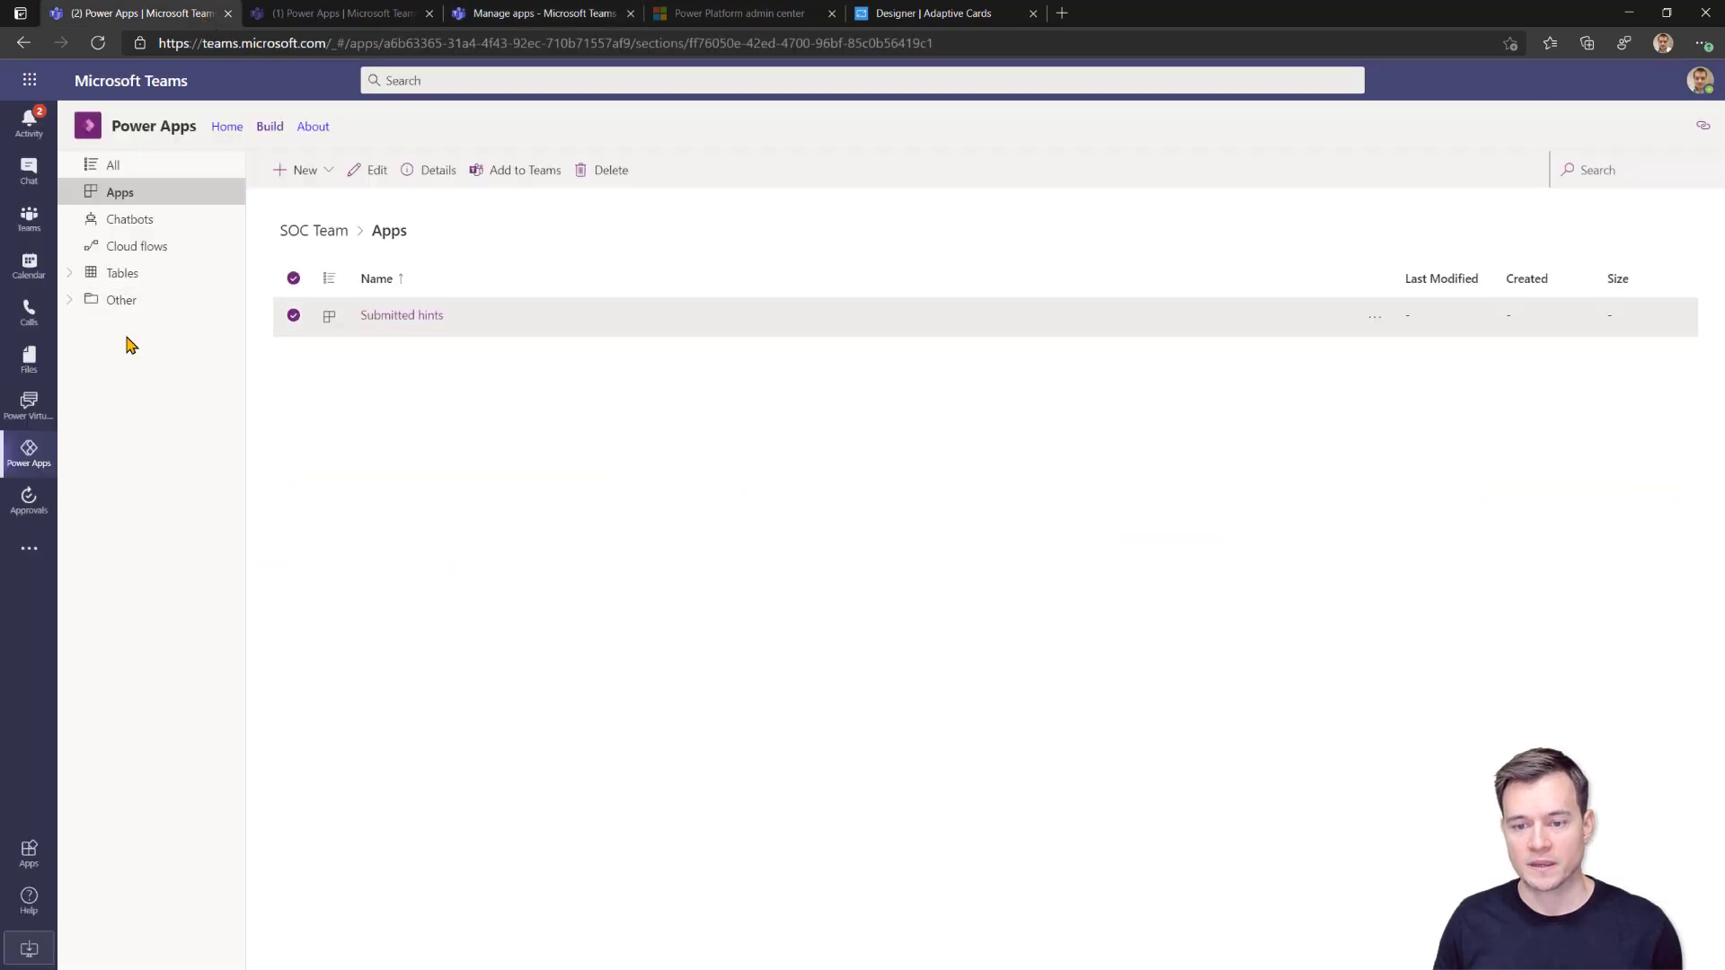
{"action": "left_click", "coordinate": [130, 225]}
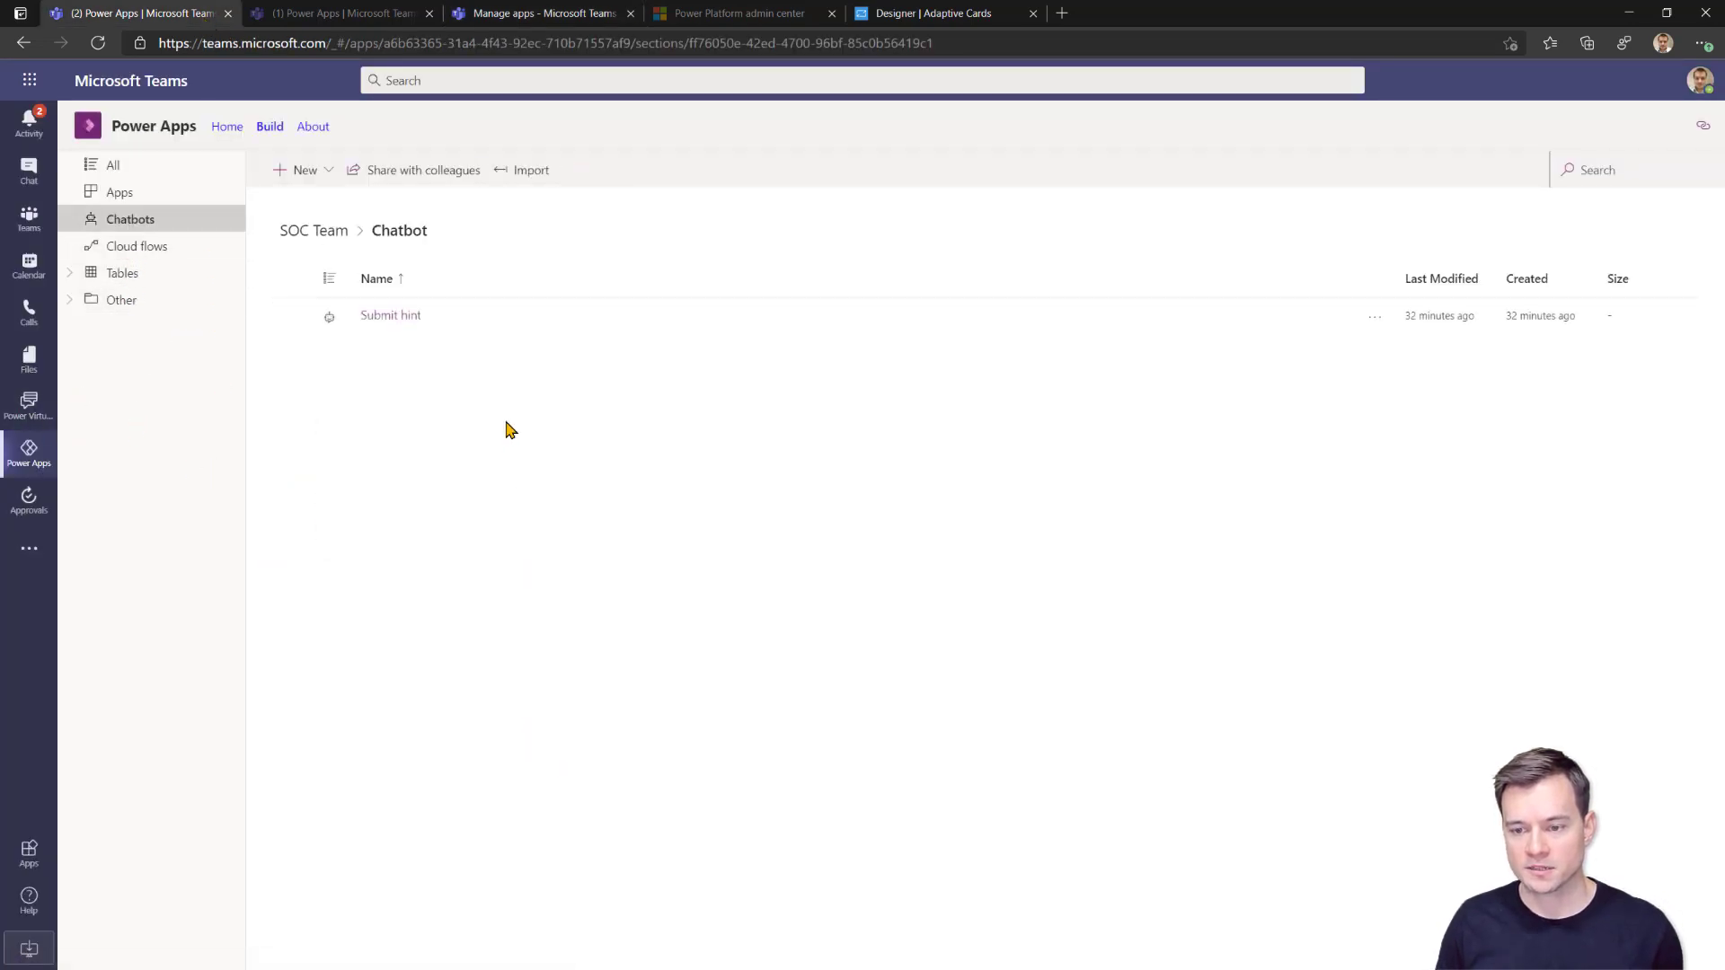
{"action": "left_click", "coordinate": [391, 315]}
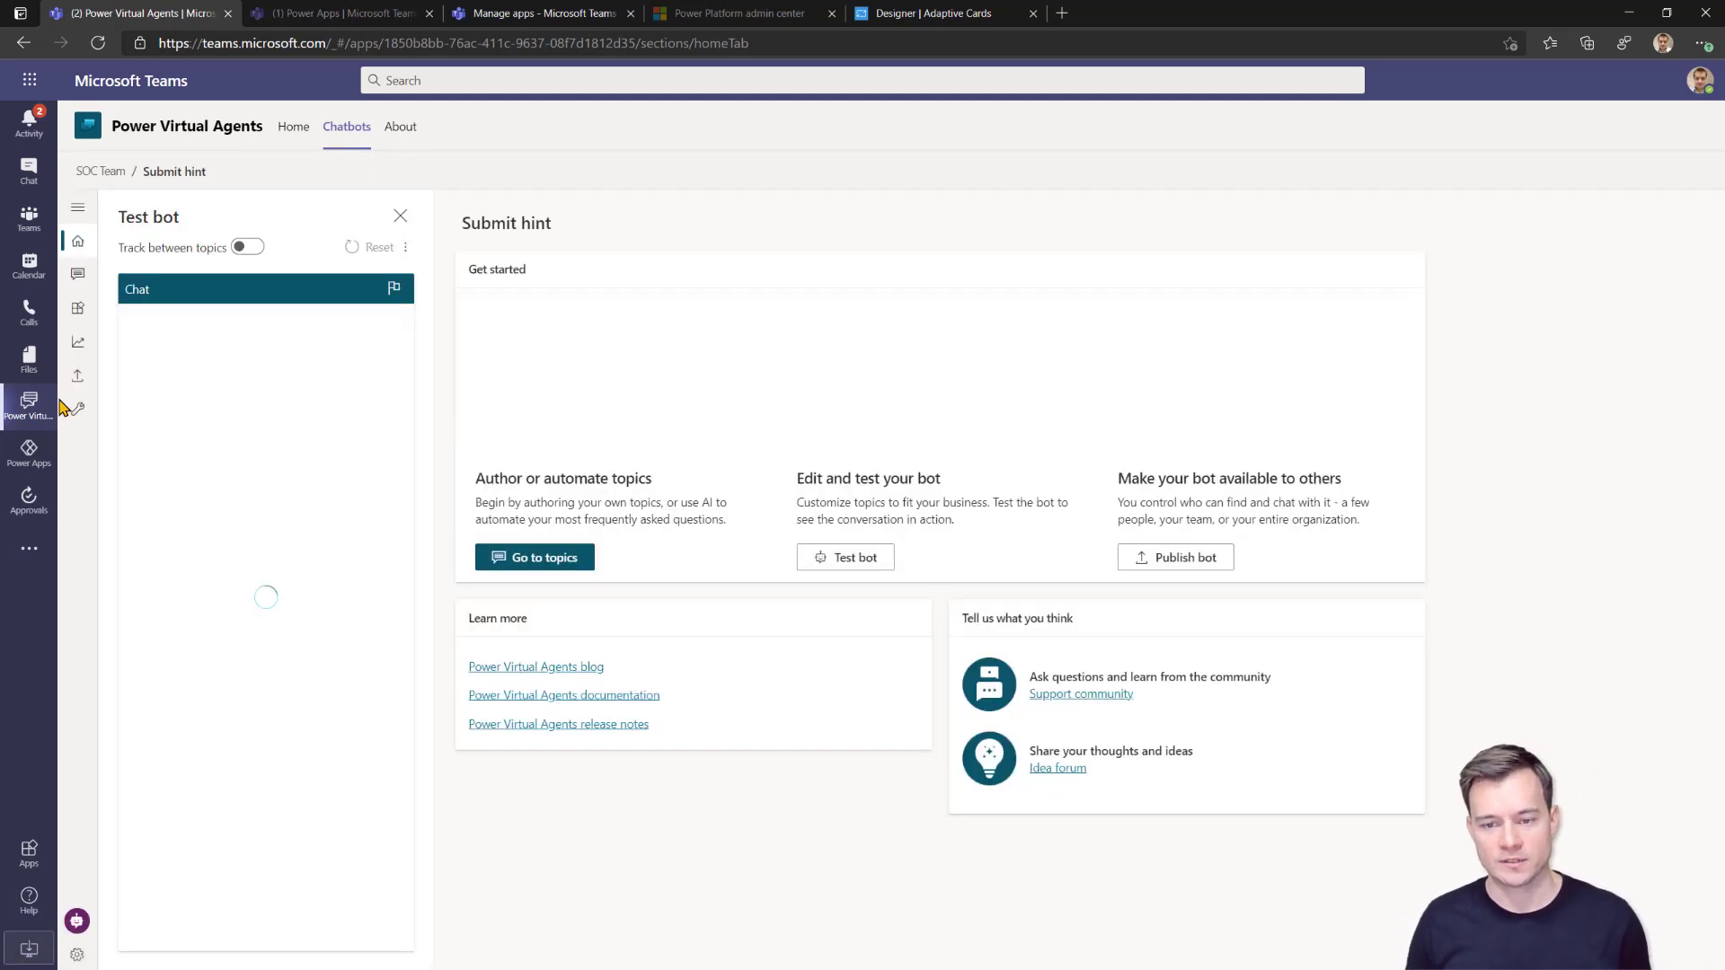
{"action": "left_click", "coordinate": [76, 379]}
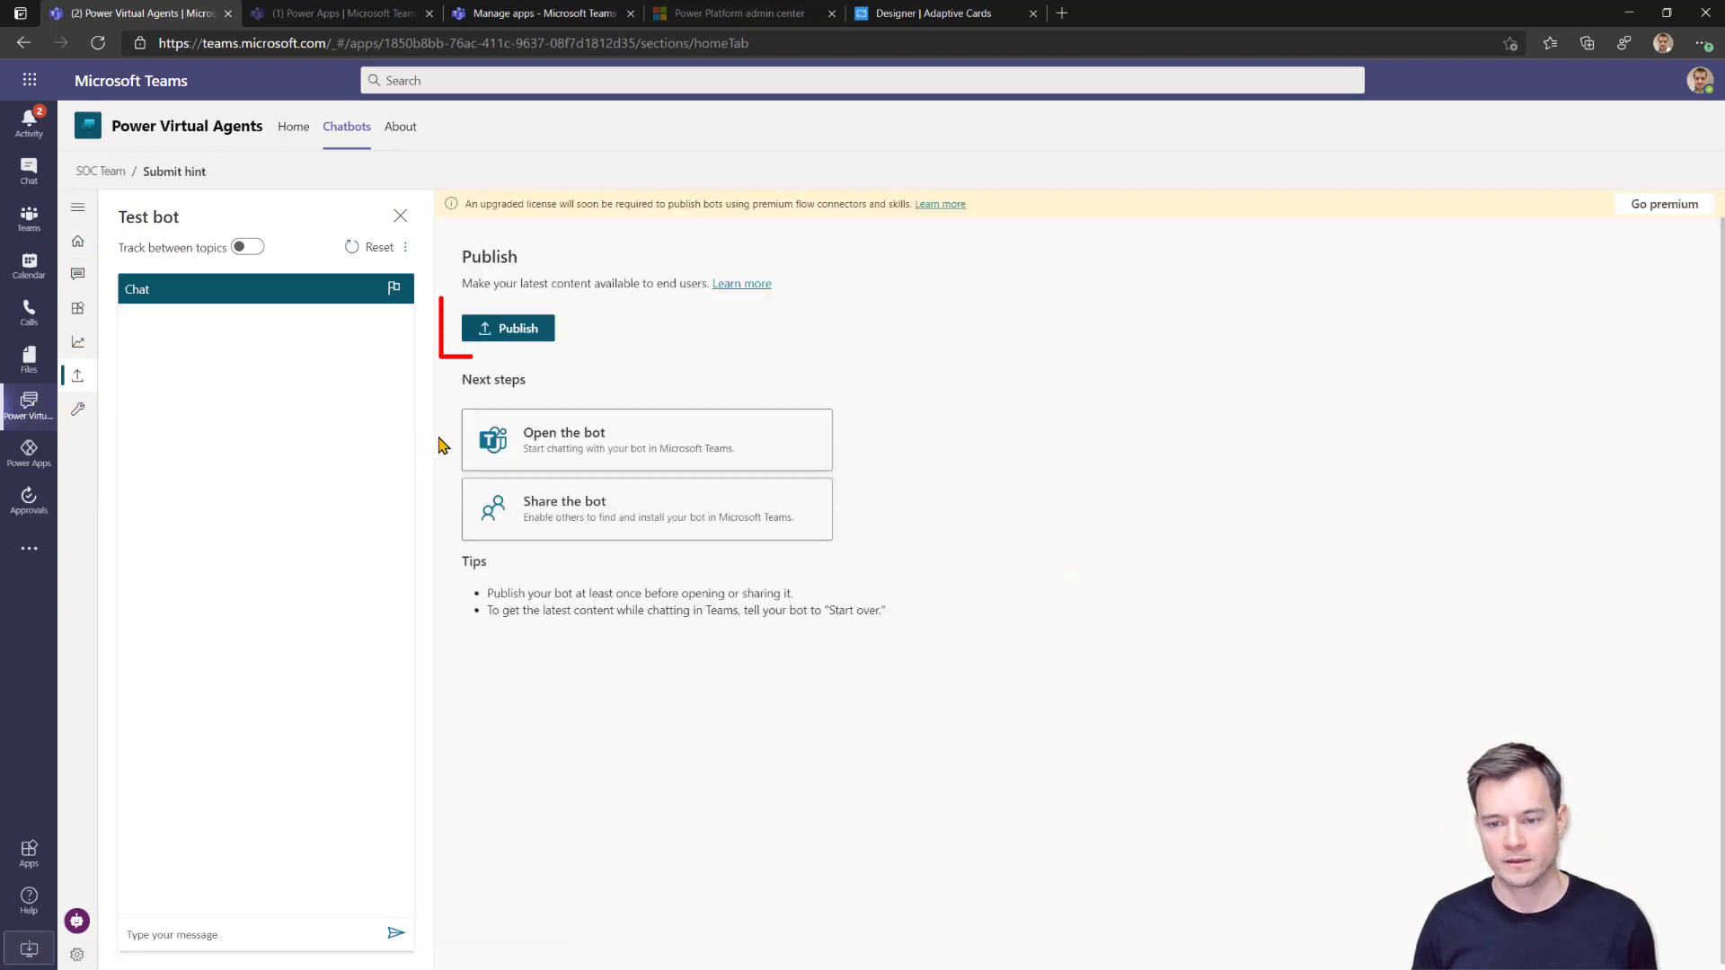
{"action": "left_click", "coordinate": [506, 334]}
{"action": "left_click", "coordinate": [903, 585]}
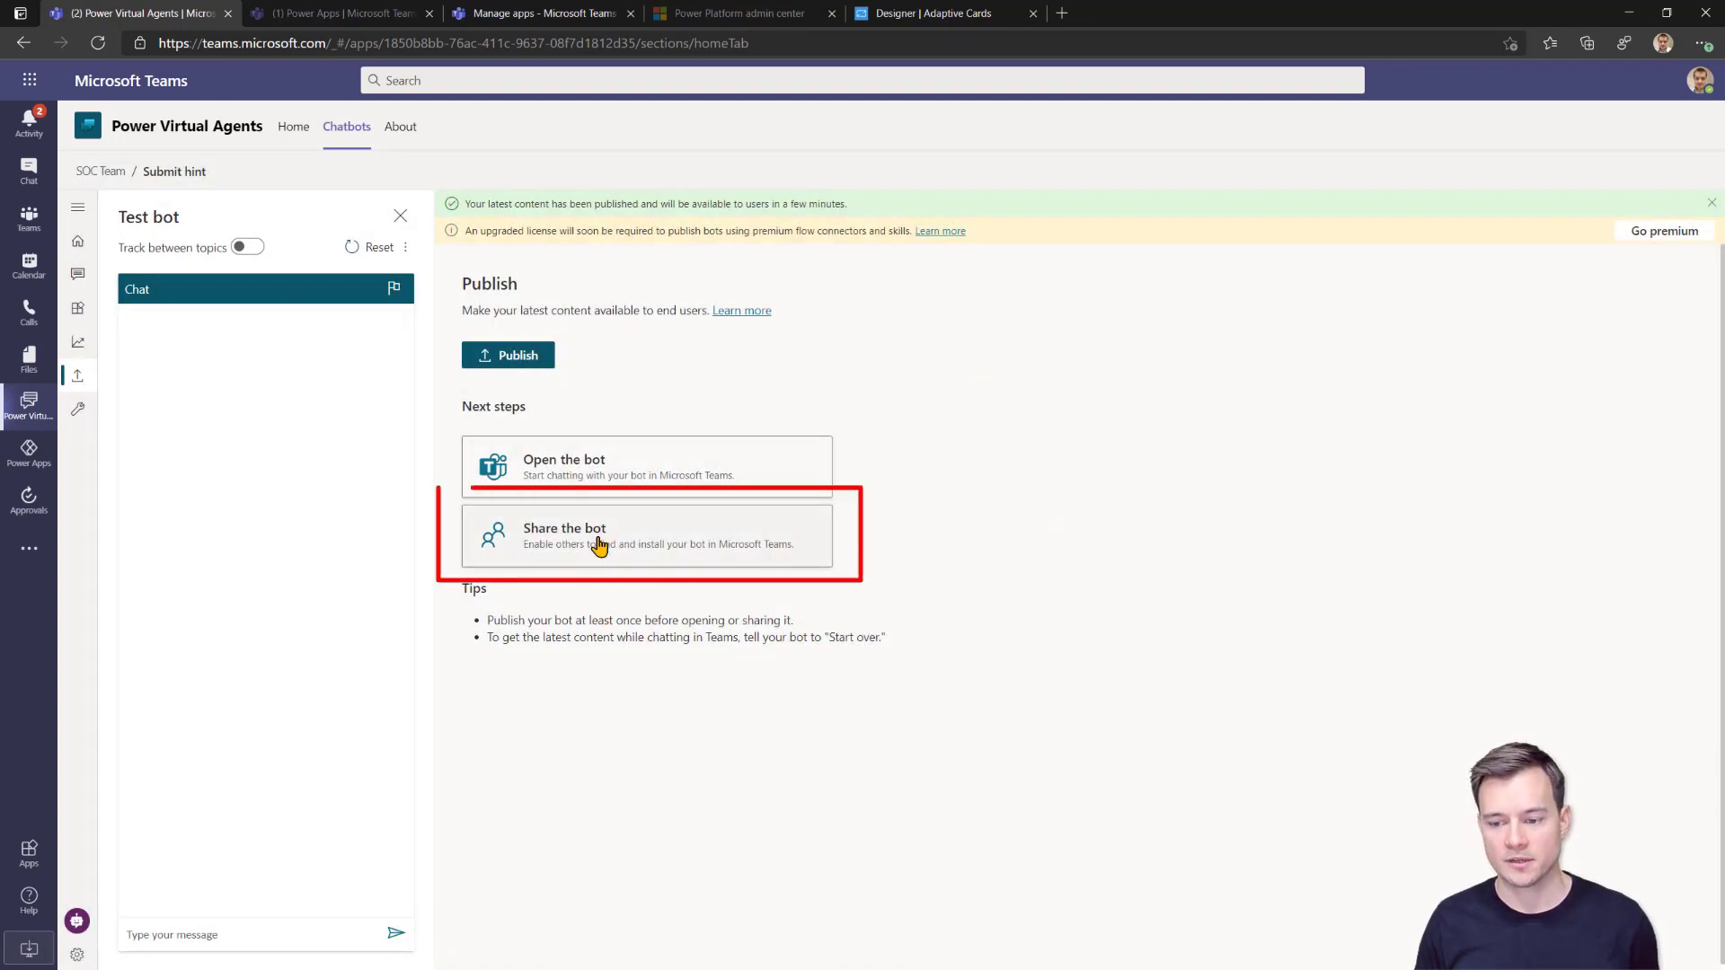
Share the Submit hint bot with the organization by submitting it for admin approval with its default Teams details.
{"action": "left_click", "coordinate": [601, 544]}
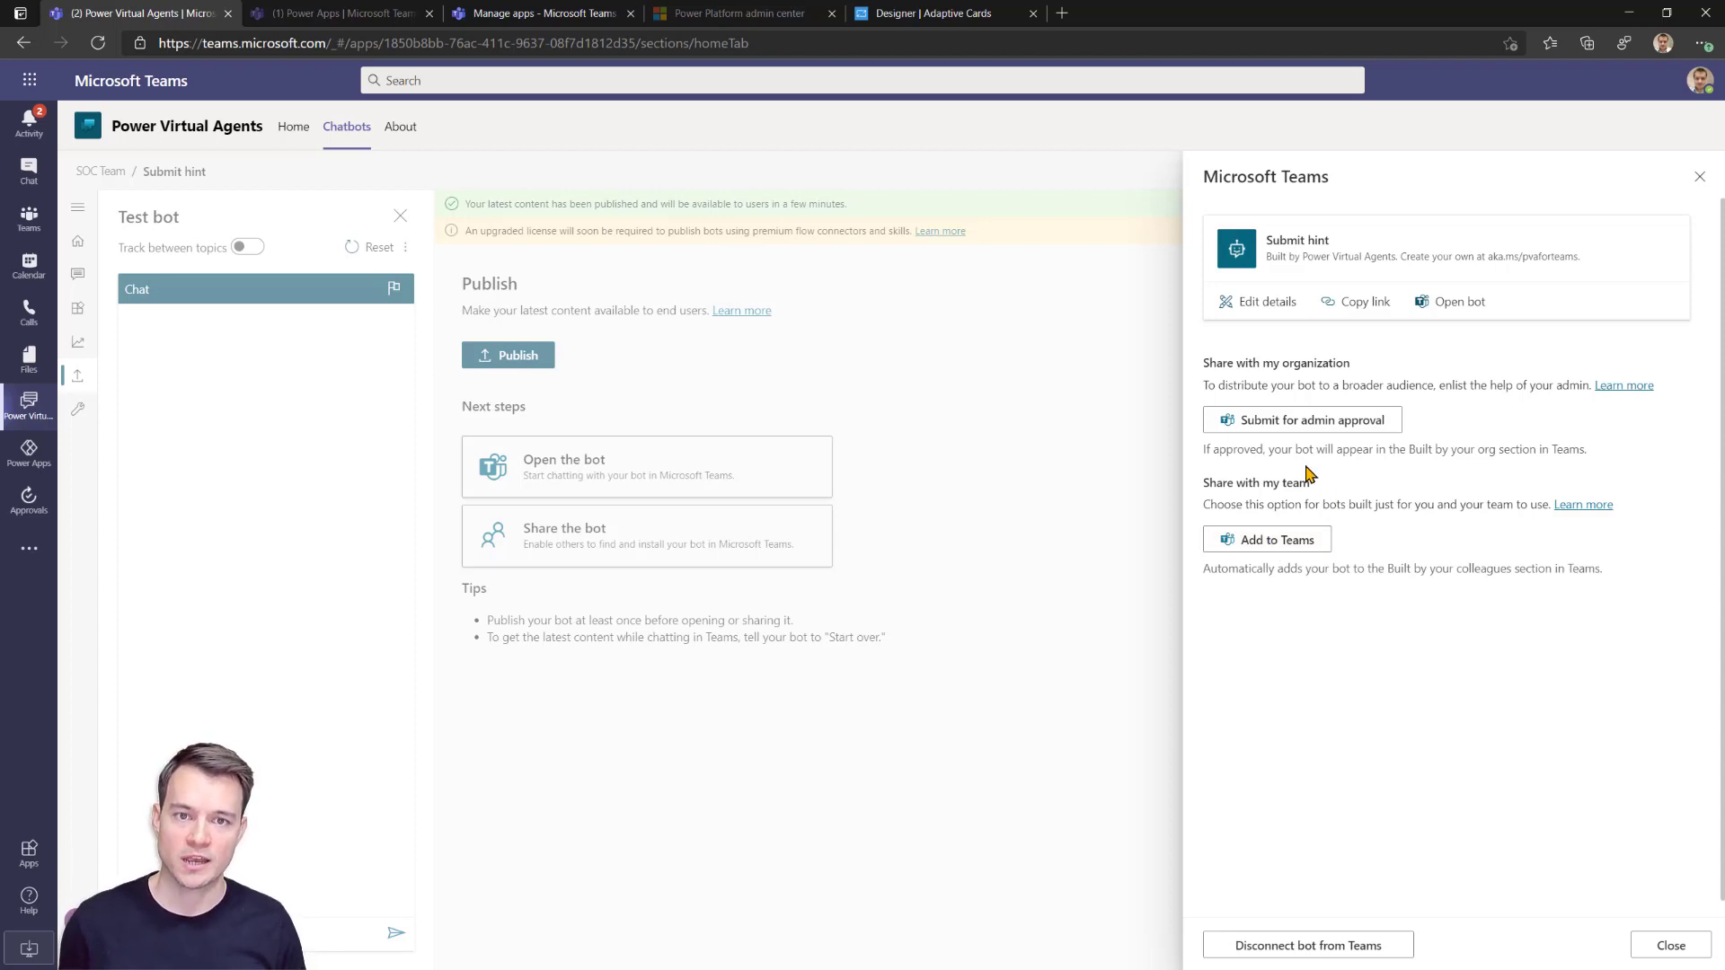
{"action": "left_click", "coordinate": [1356, 422]}
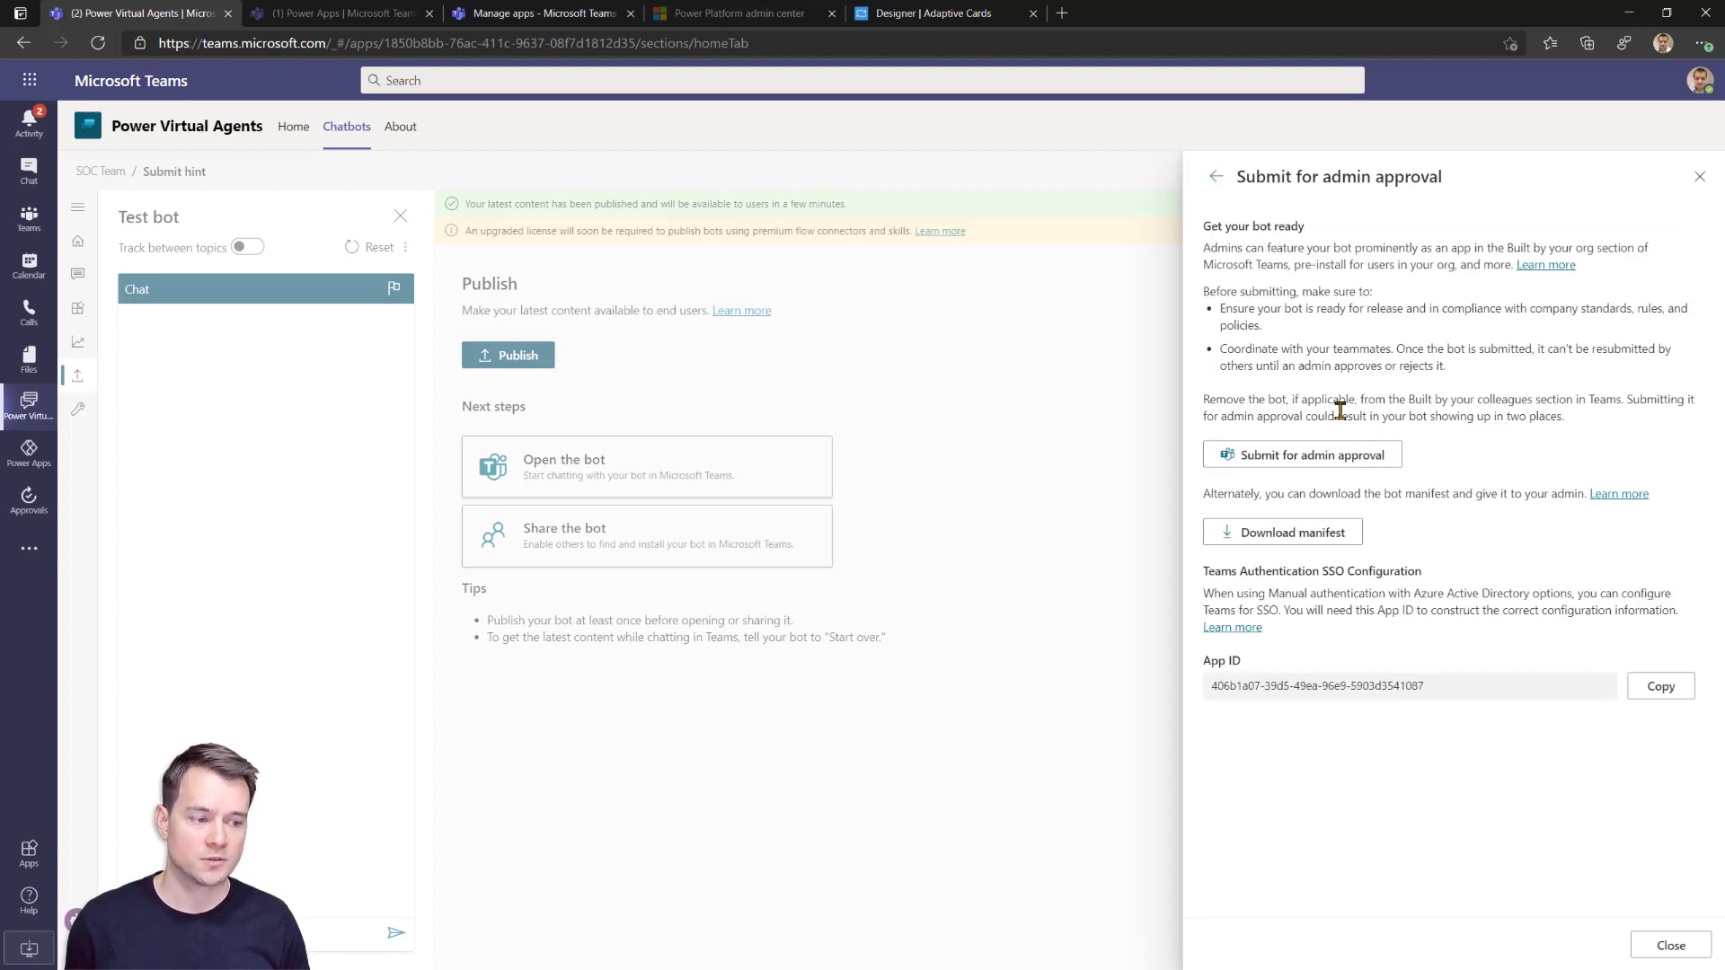
{"action": "left_click", "coordinate": [1300, 458]}
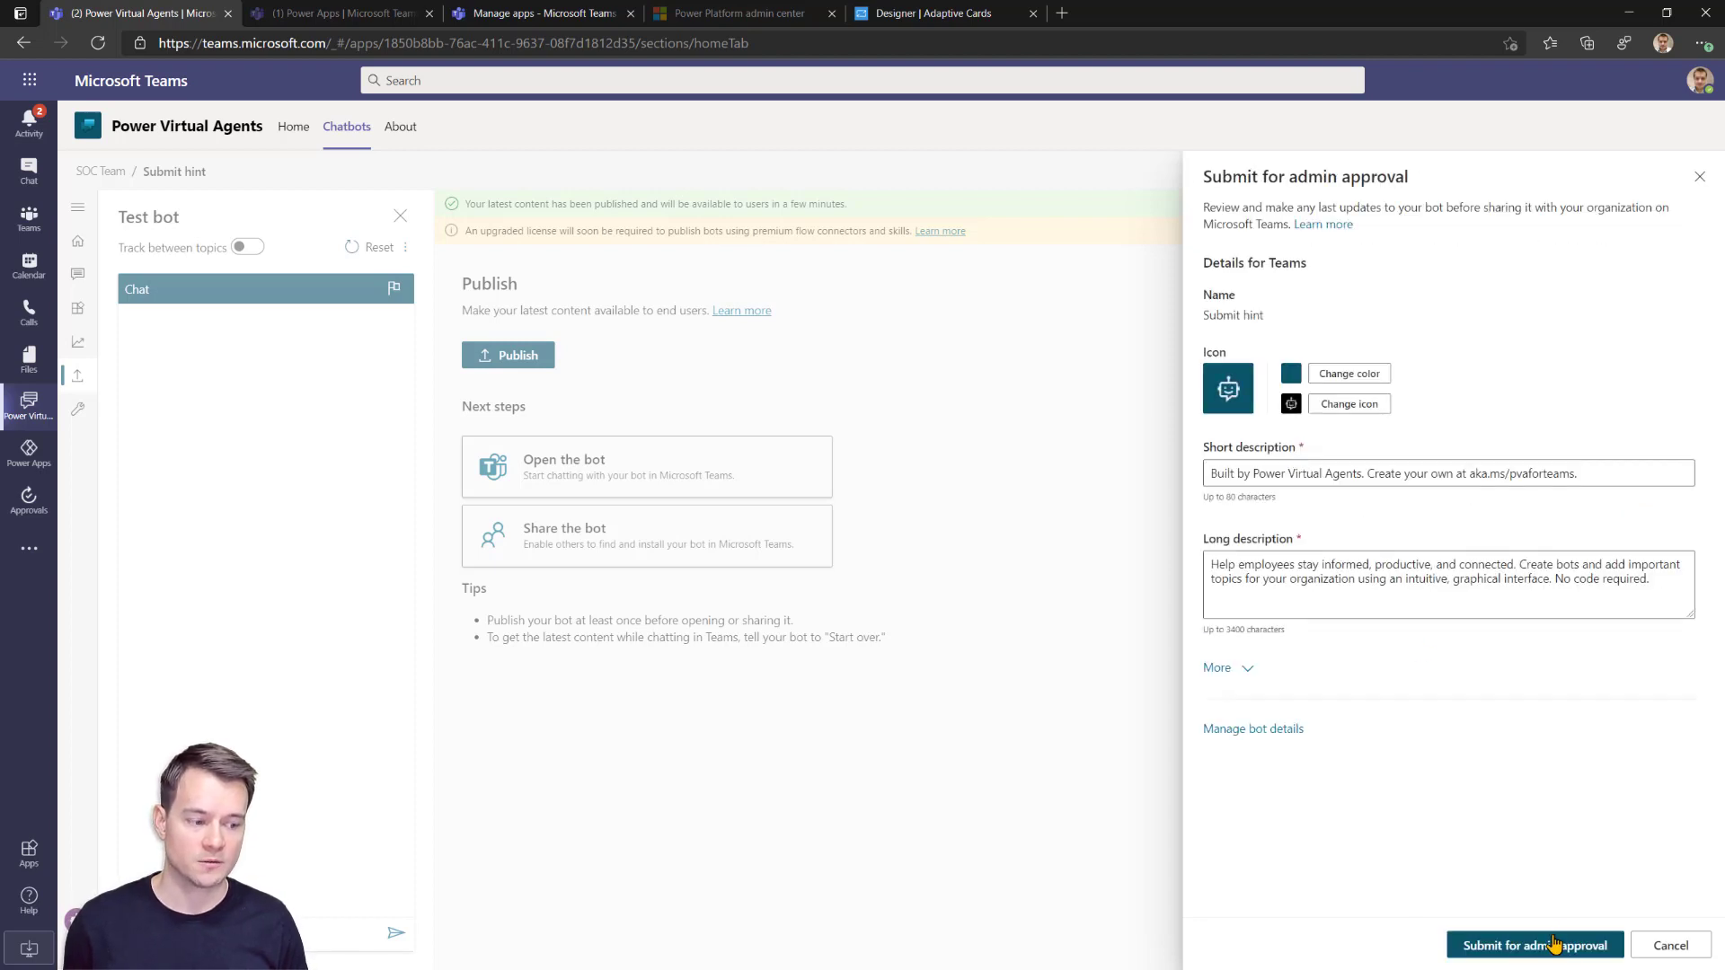
{"action": "left_click", "coordinate": [1556, 944]}
{"action": "left_click", "coordinate": [959, 624]}
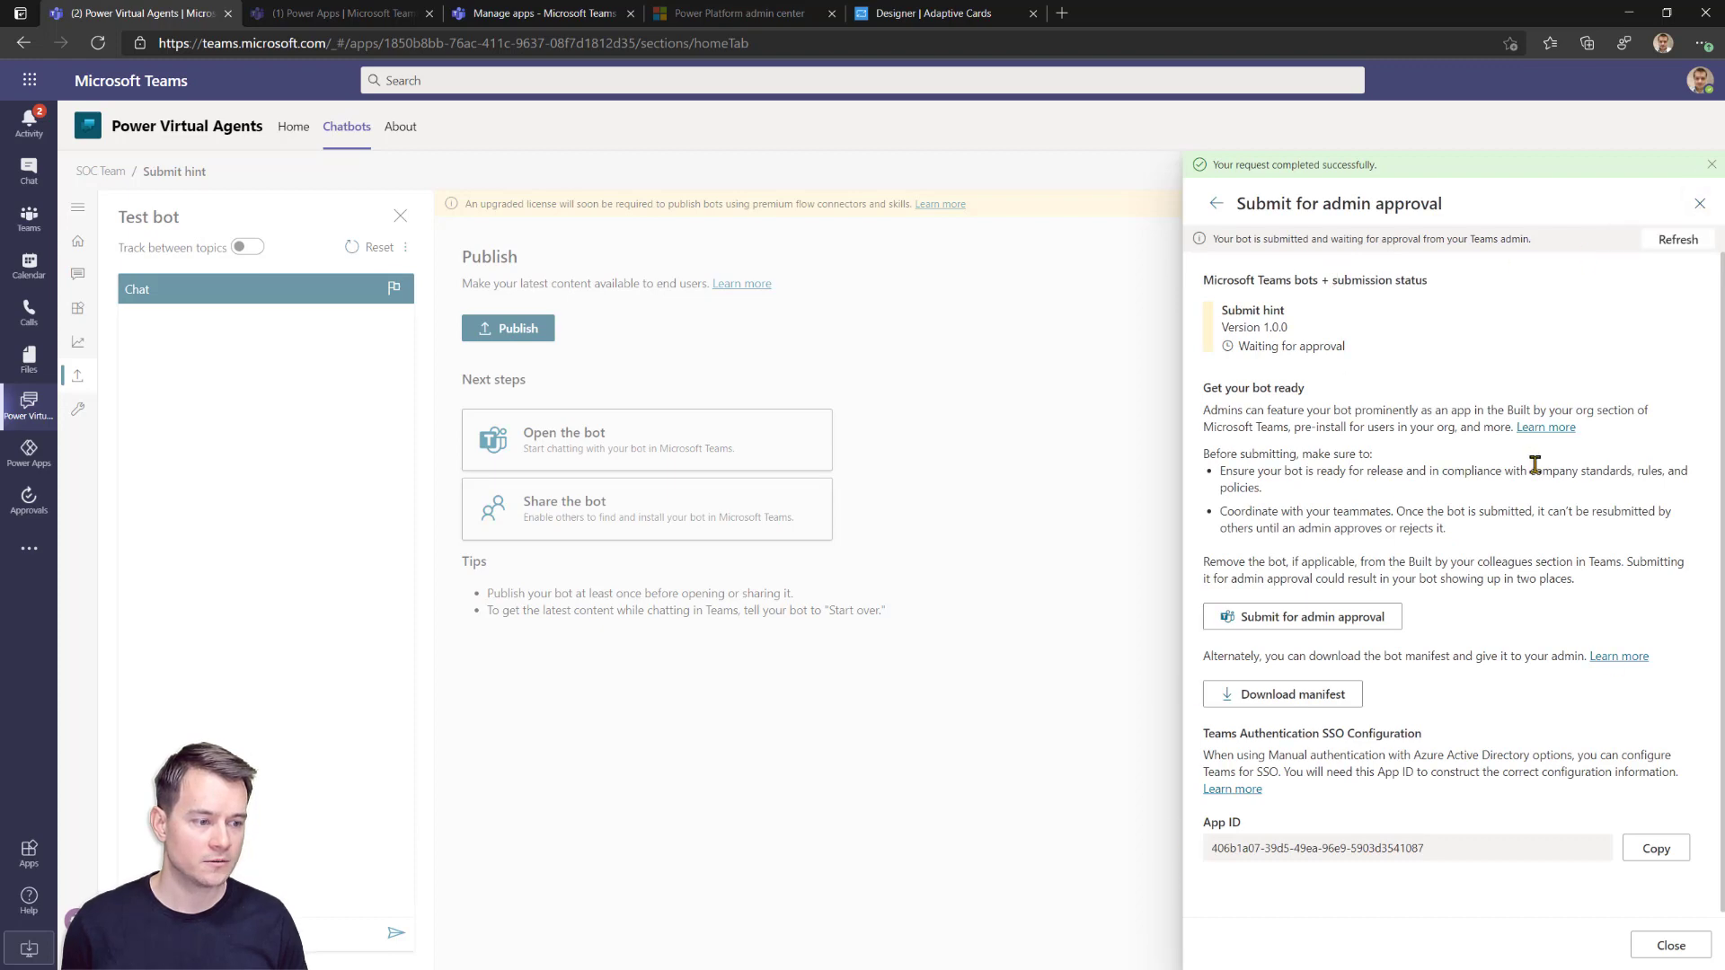
In the Teams admin center, refresh the app list, find the Submit hint app by publishing status, and approve and publish it.
{"action": "left_click", "coordinate": [529, 15]}
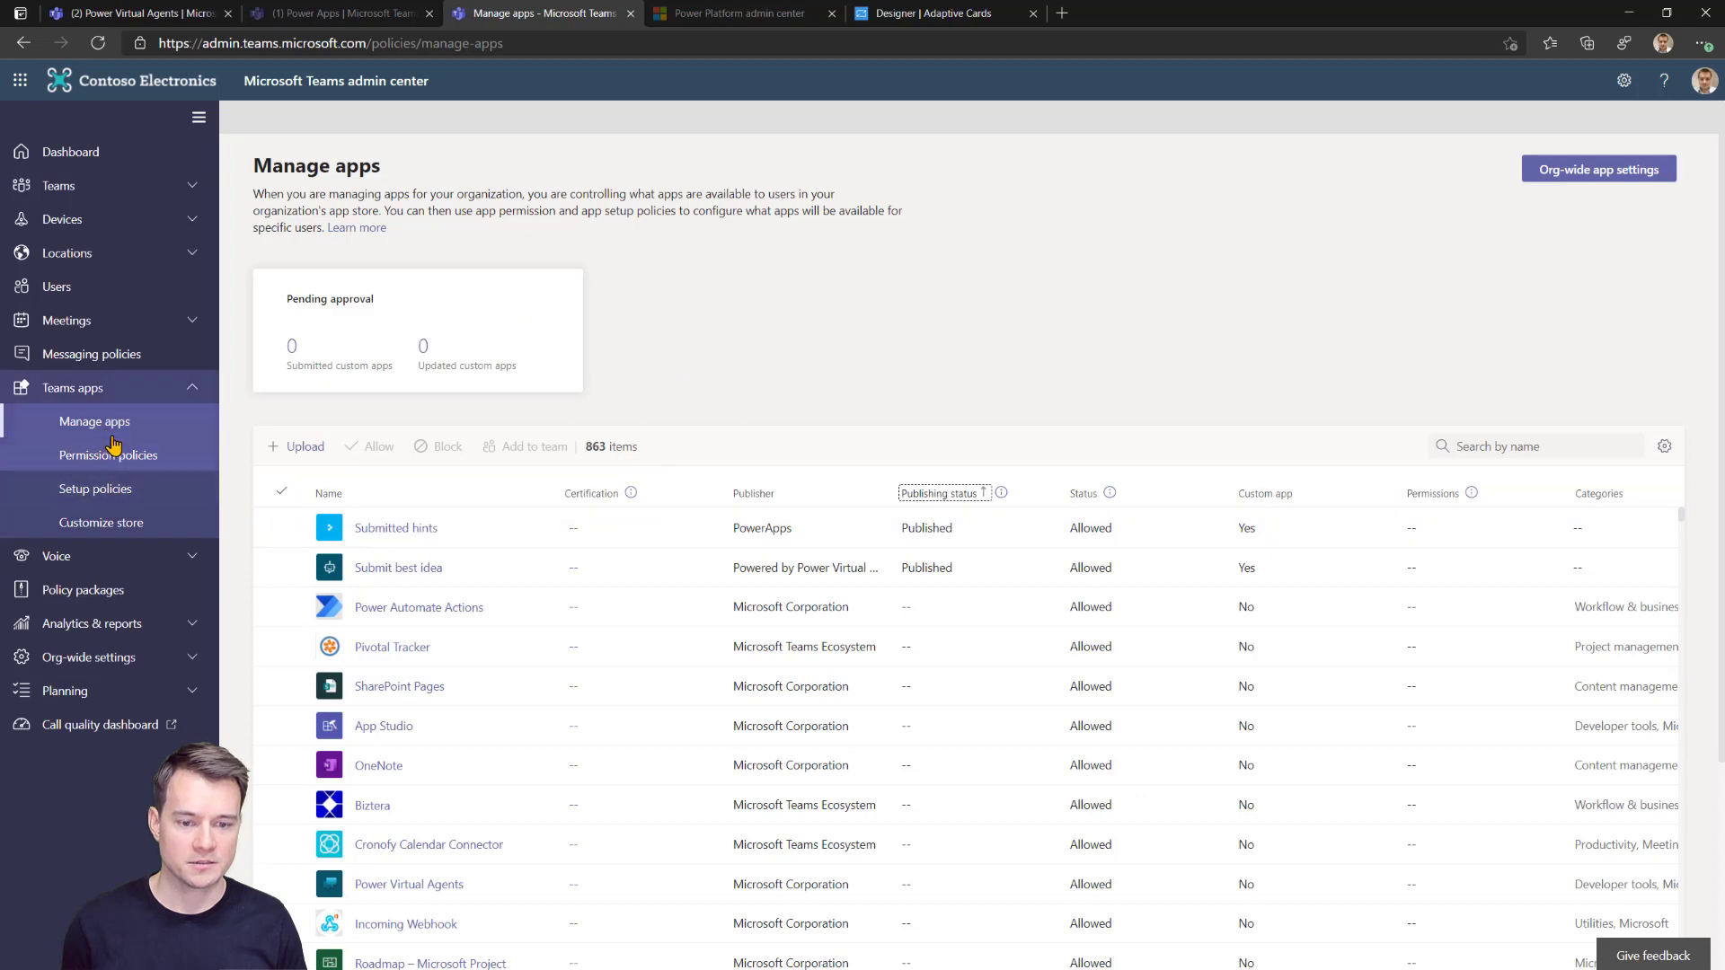
{"action": "left_click", "coordinate": [101, 43]}
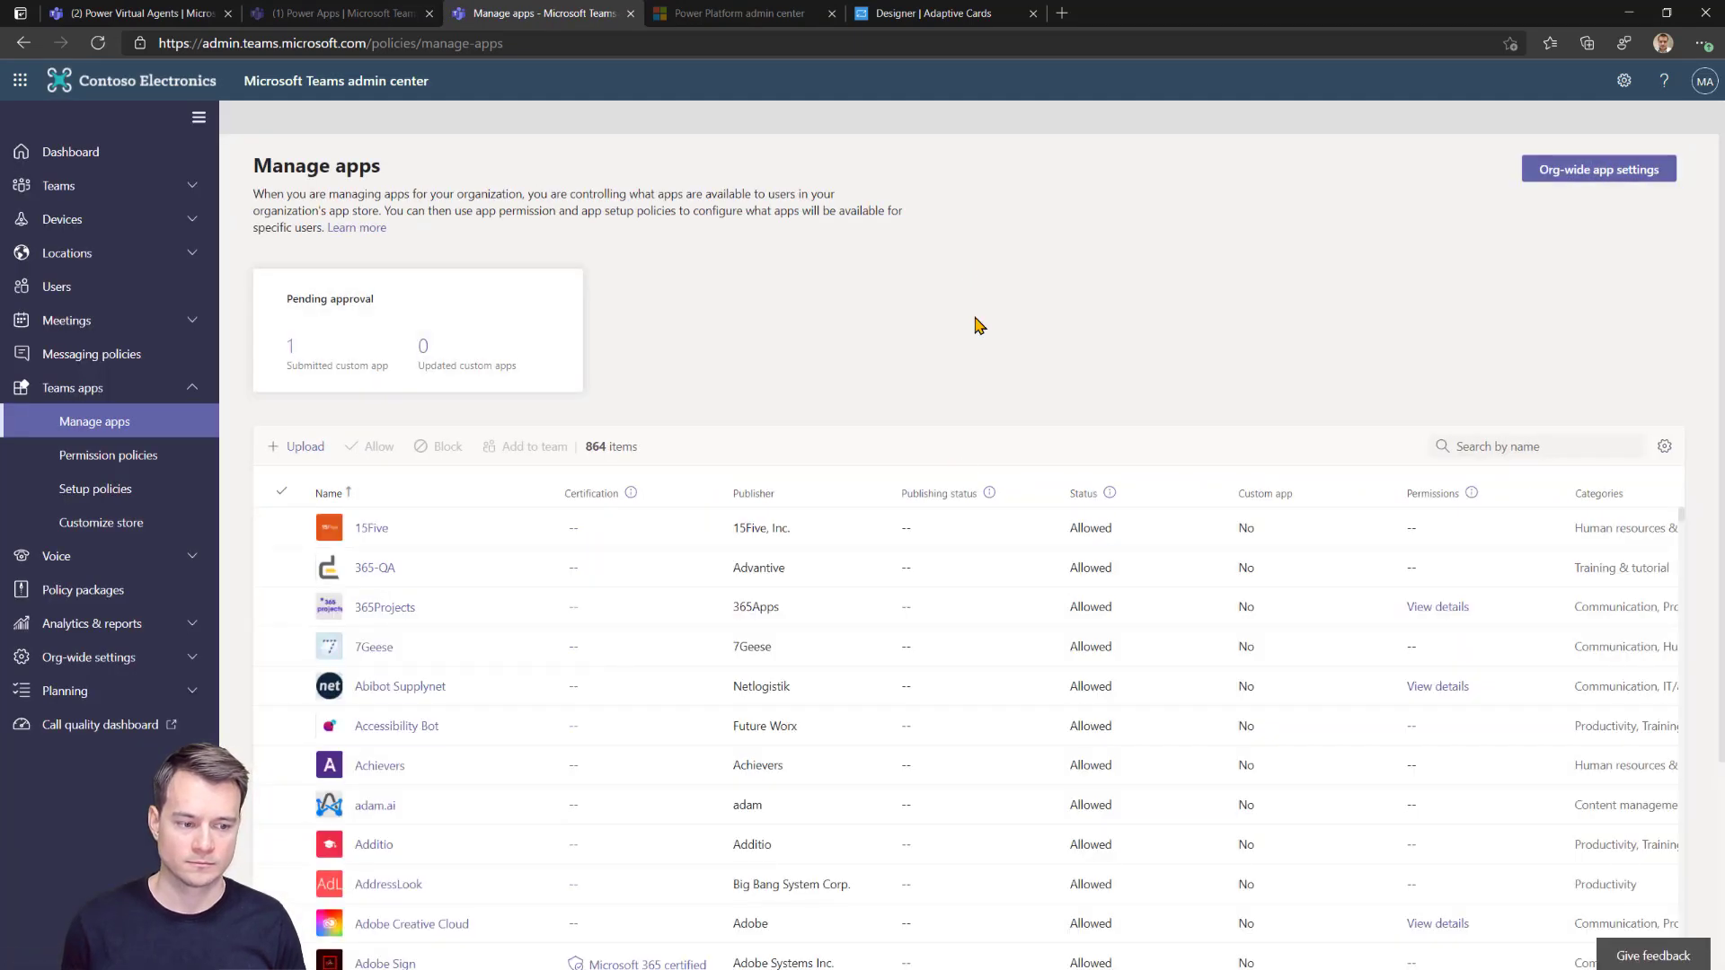
{"action": "left_click", "coordinate": [945, 503]}
{"action": "left_click", "coordinate": [472, 613]}
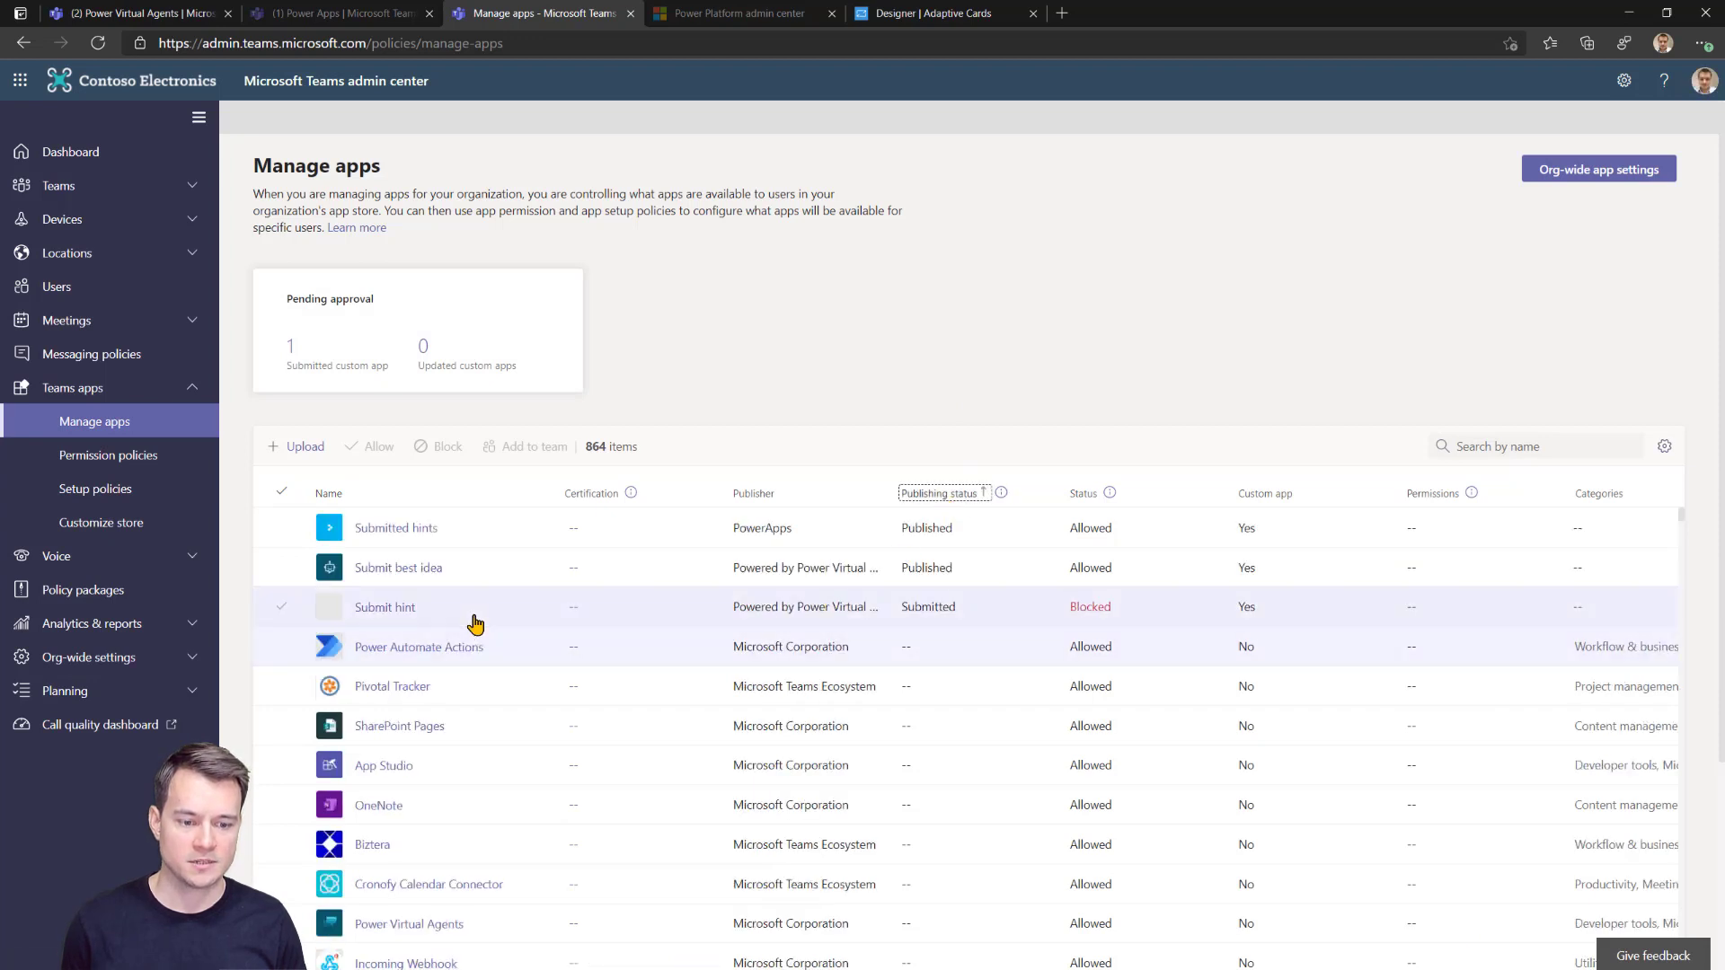
{"action": "left_click", "coordinate": [458, 579]}
{"action": "left_click", "coordinate": [447, 617]}
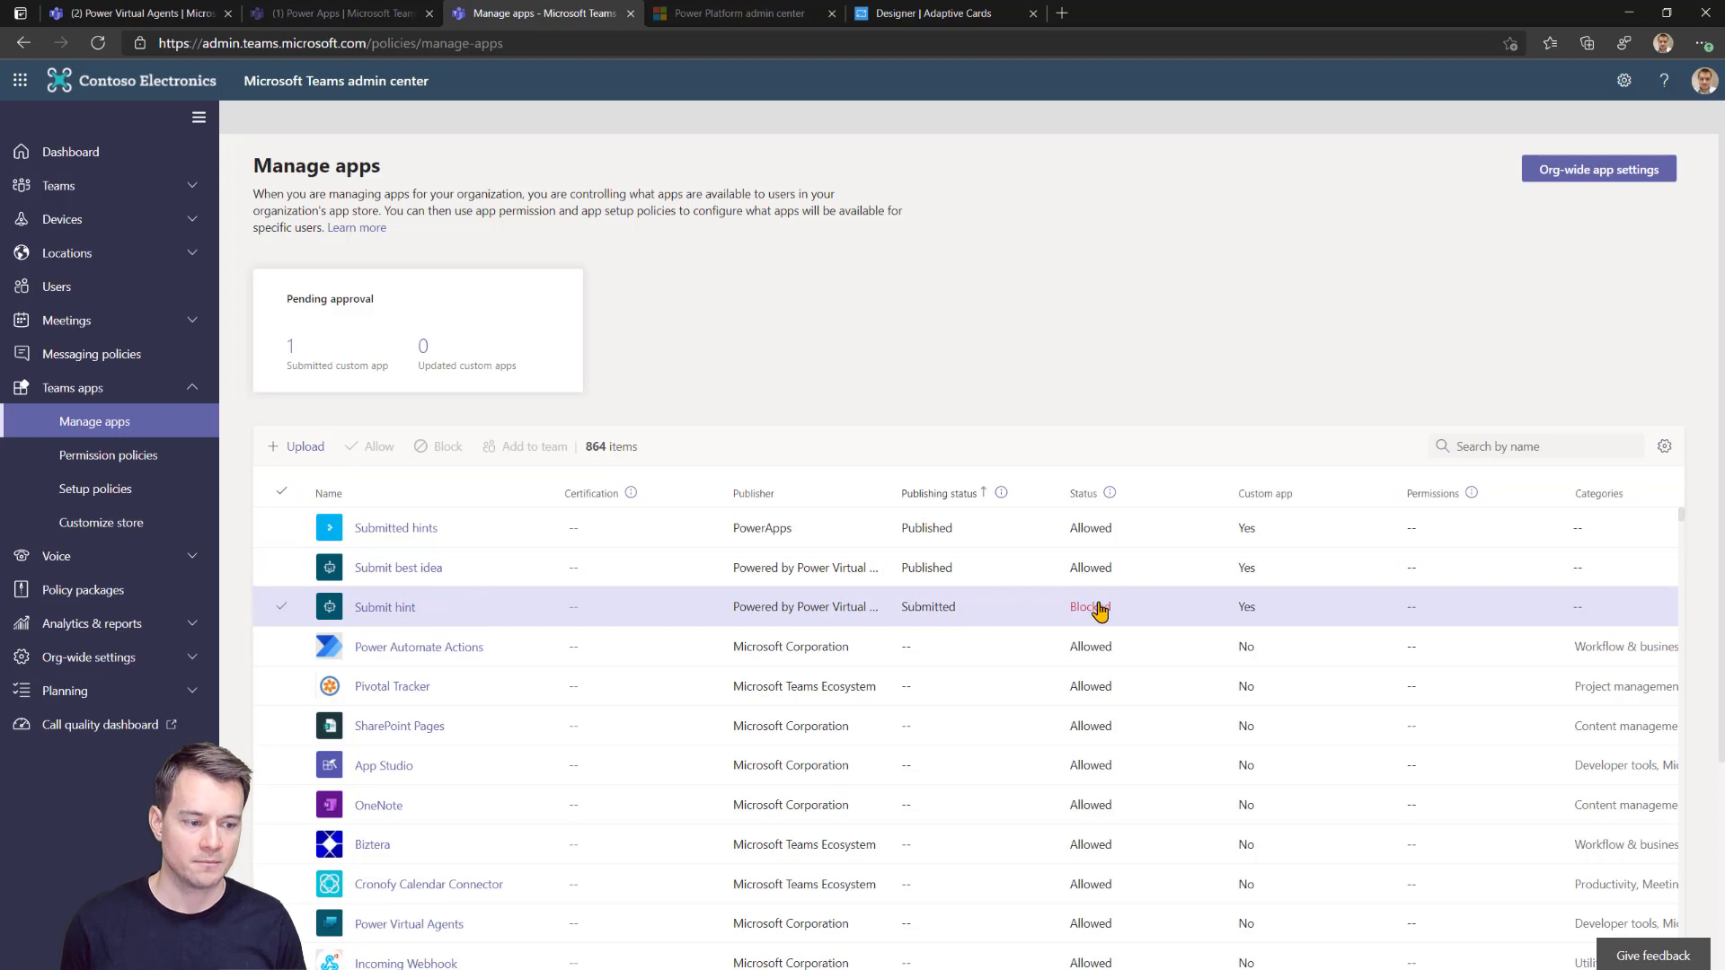
{"action": "left_click", "coordinate": [386, 608]}
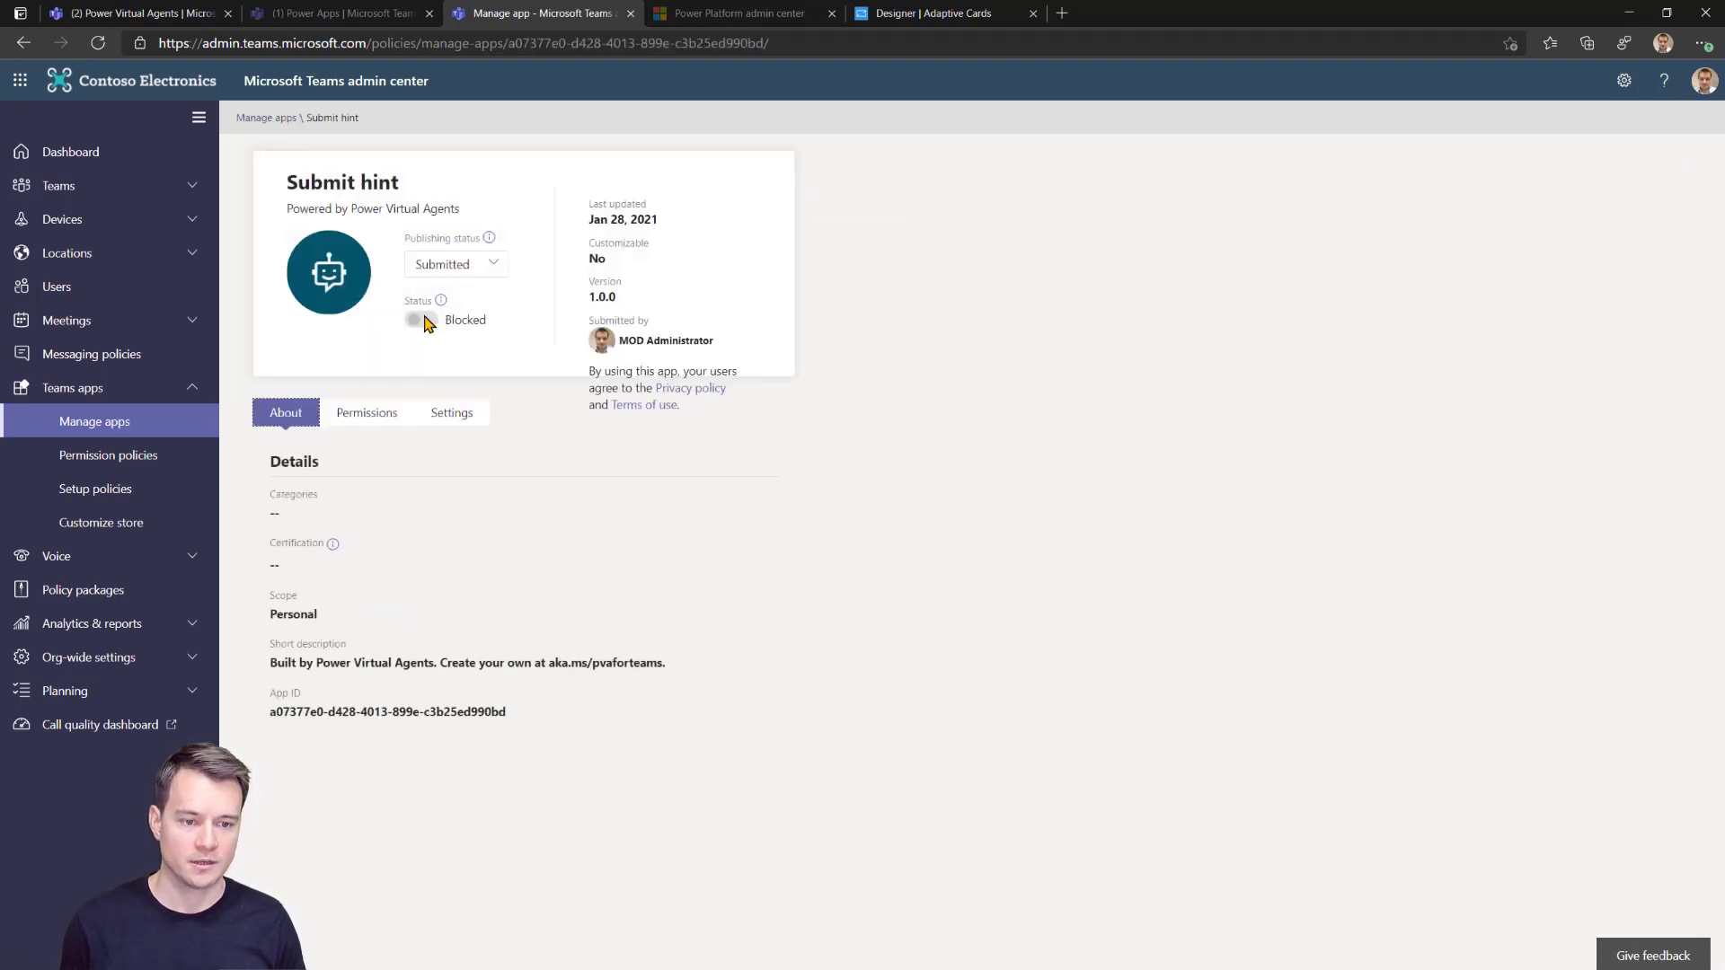
{"action": "left_click", "coordinate": [447, 266]}
{"action": "left_click", "coordinate": [445, 329]}
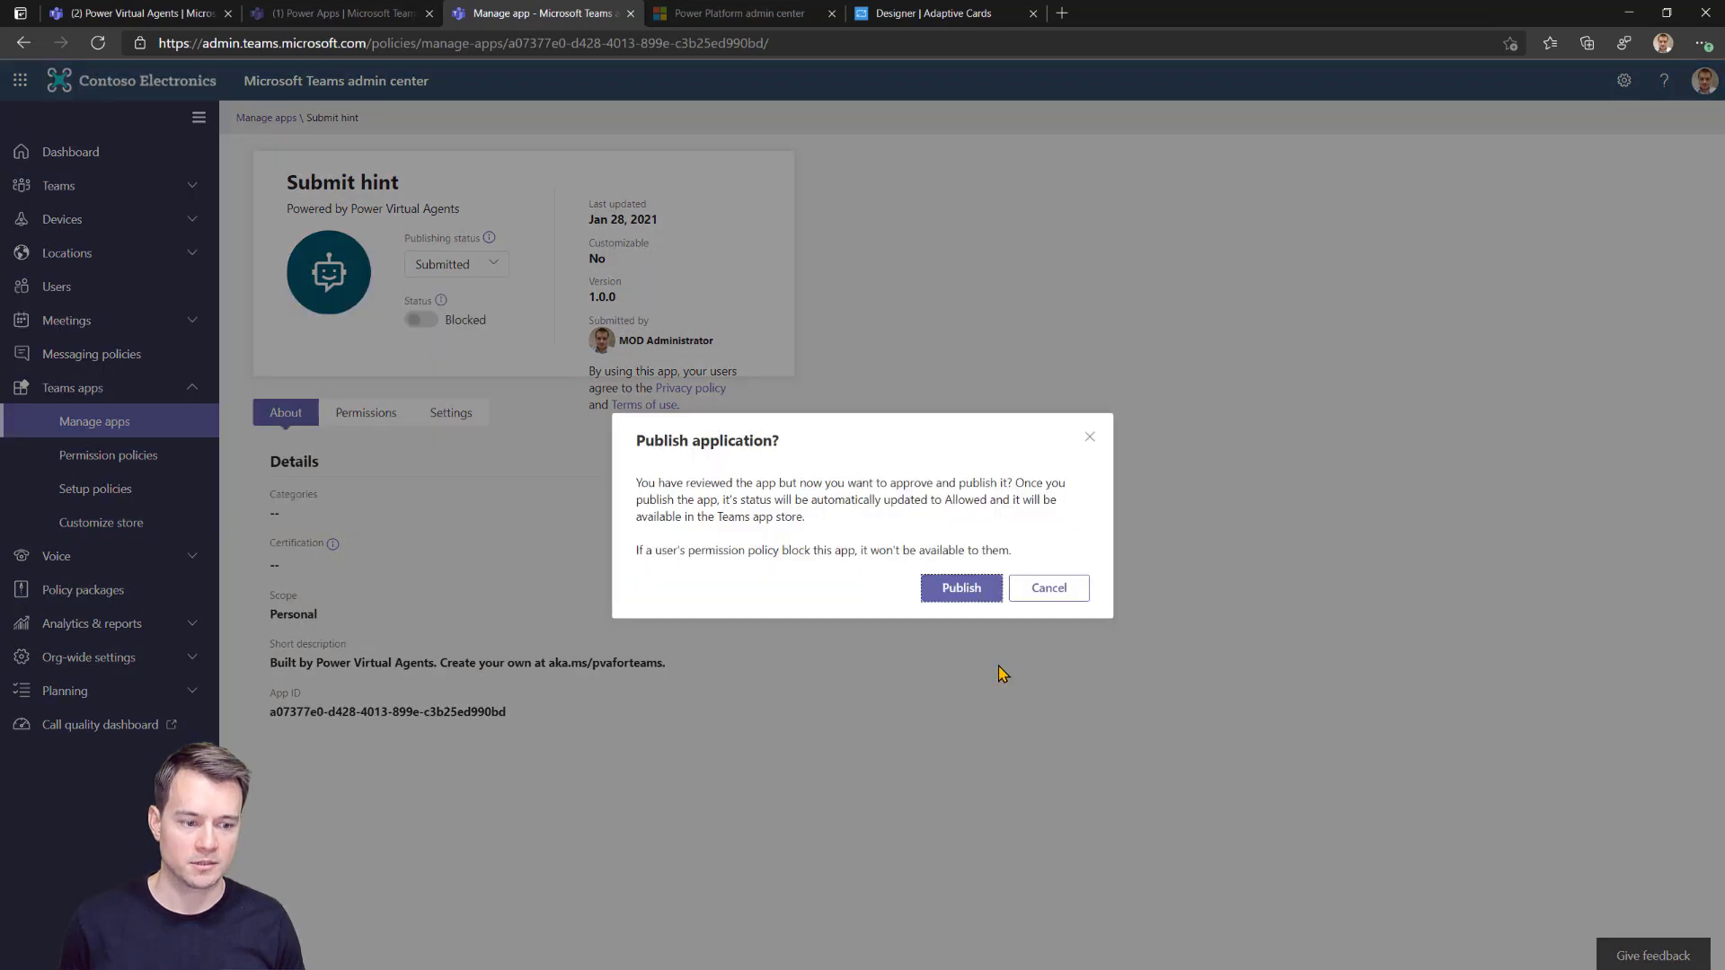
{"action": "left_click", "coordinate": [963, 589]}
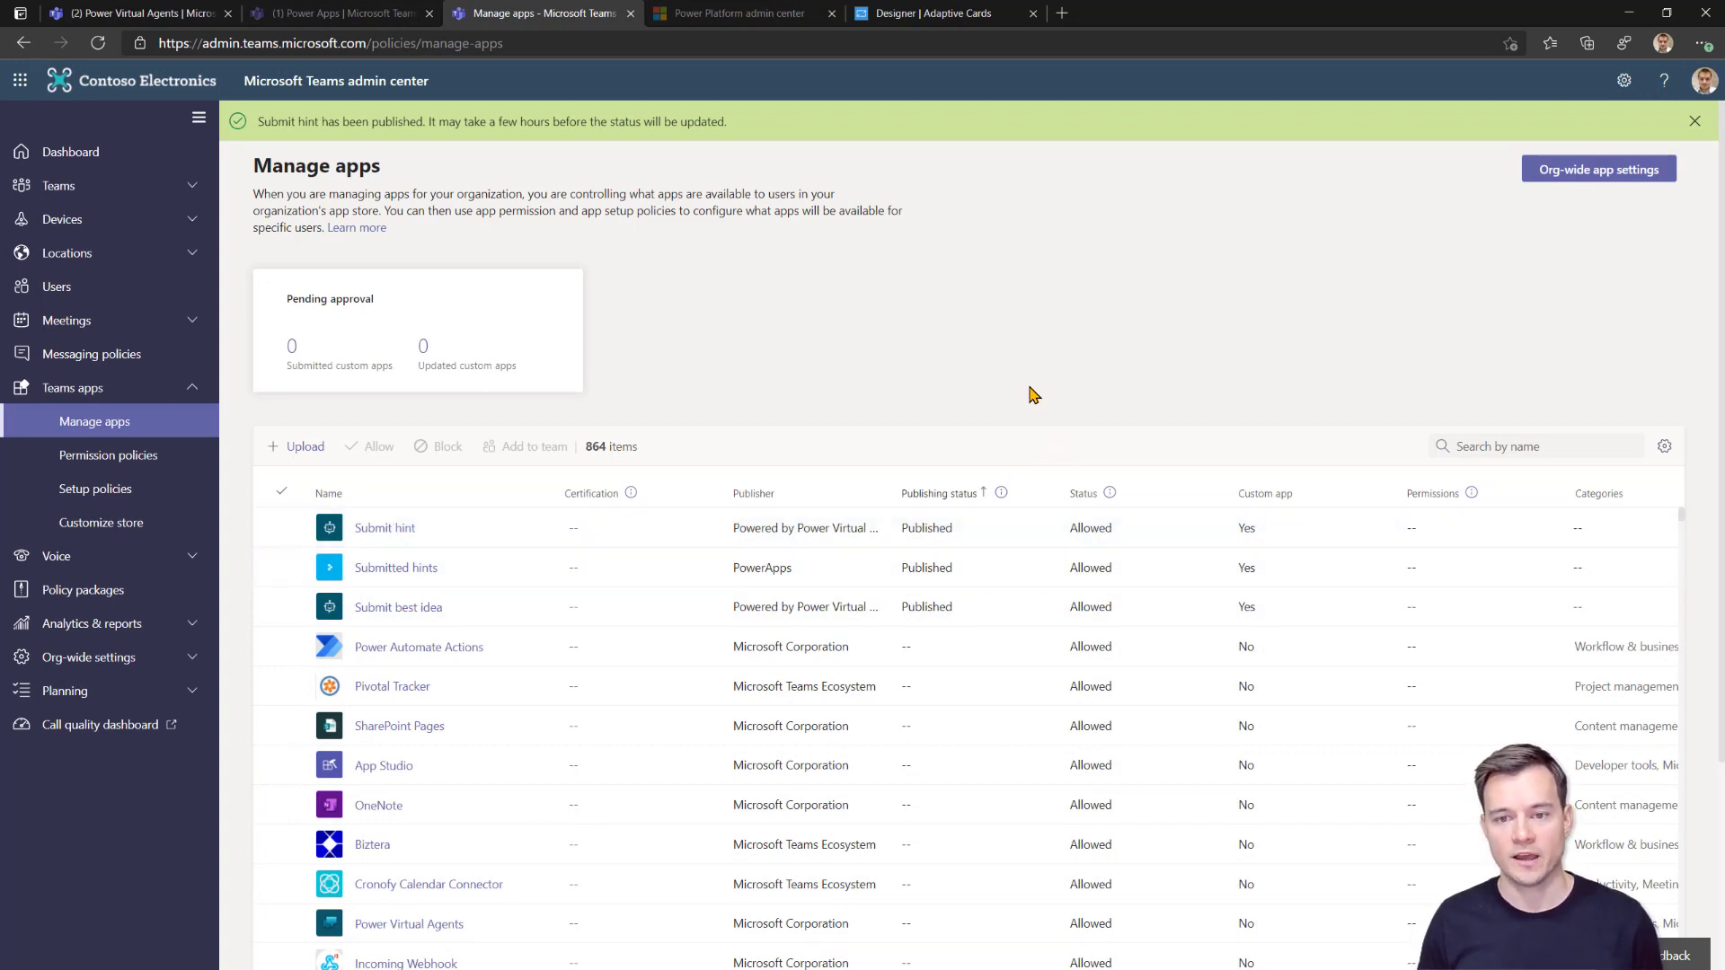
Return to Microsoft Teams and view the Built for Contoso category of the app store to check the published apps.
{"action": "left_click", "coordinate": [145, 15]}
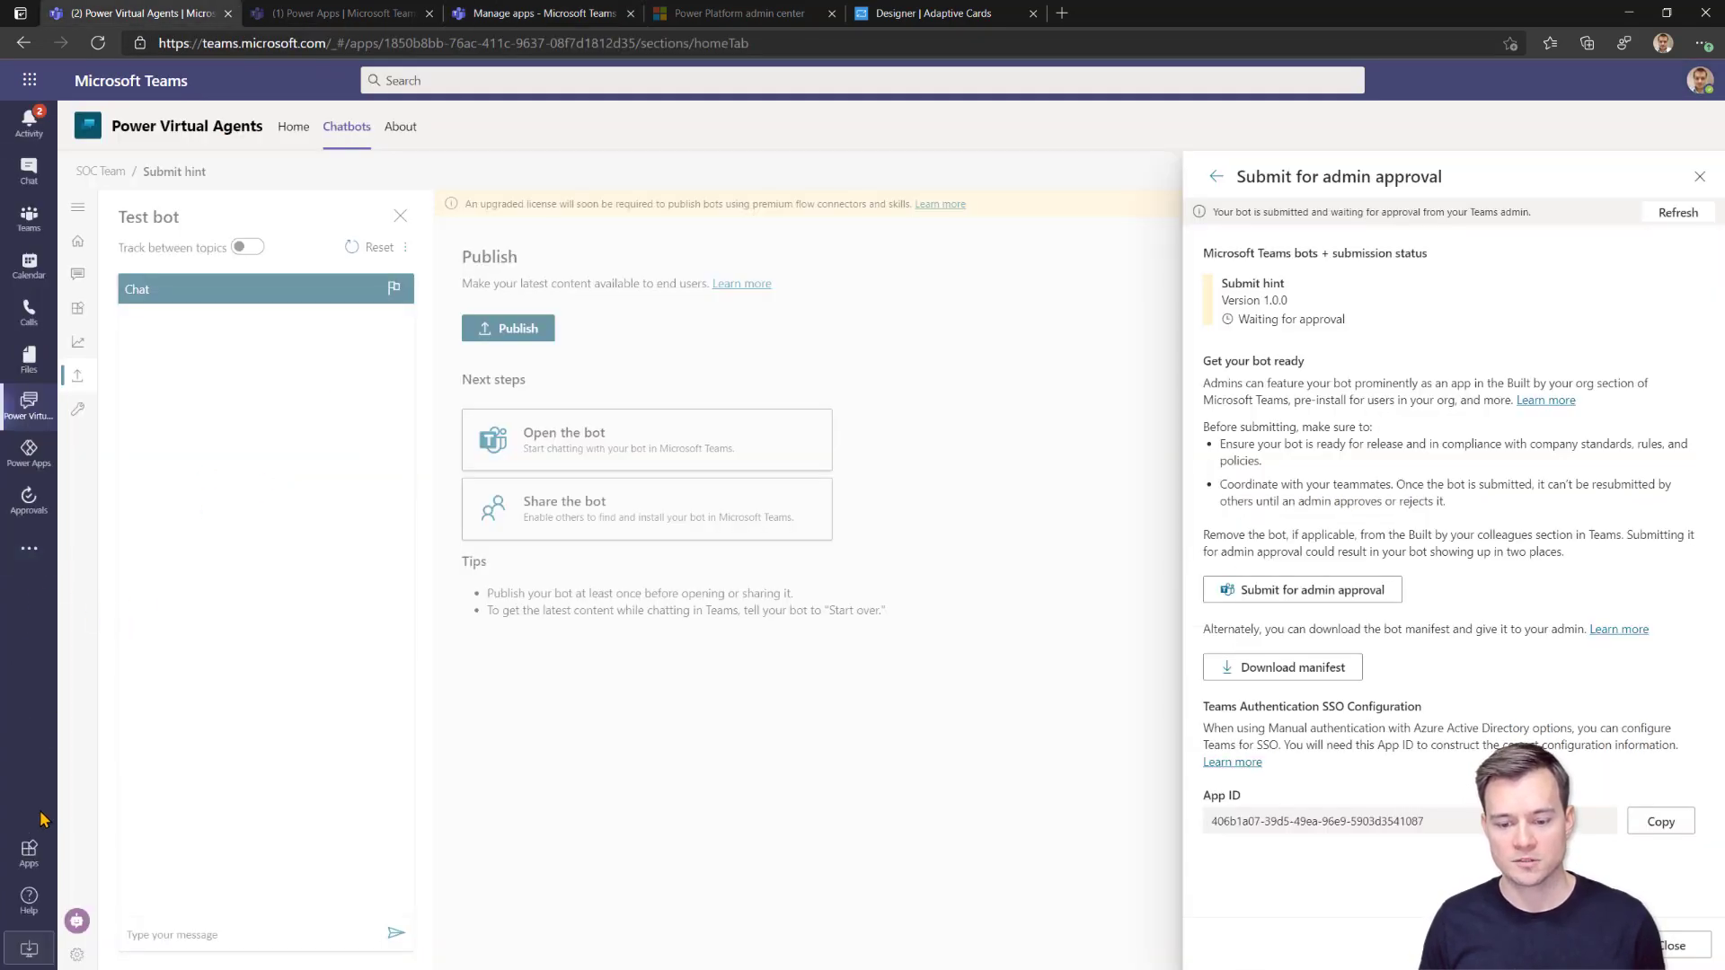
{"action": "left_click", "coordinate": [29, 853]}
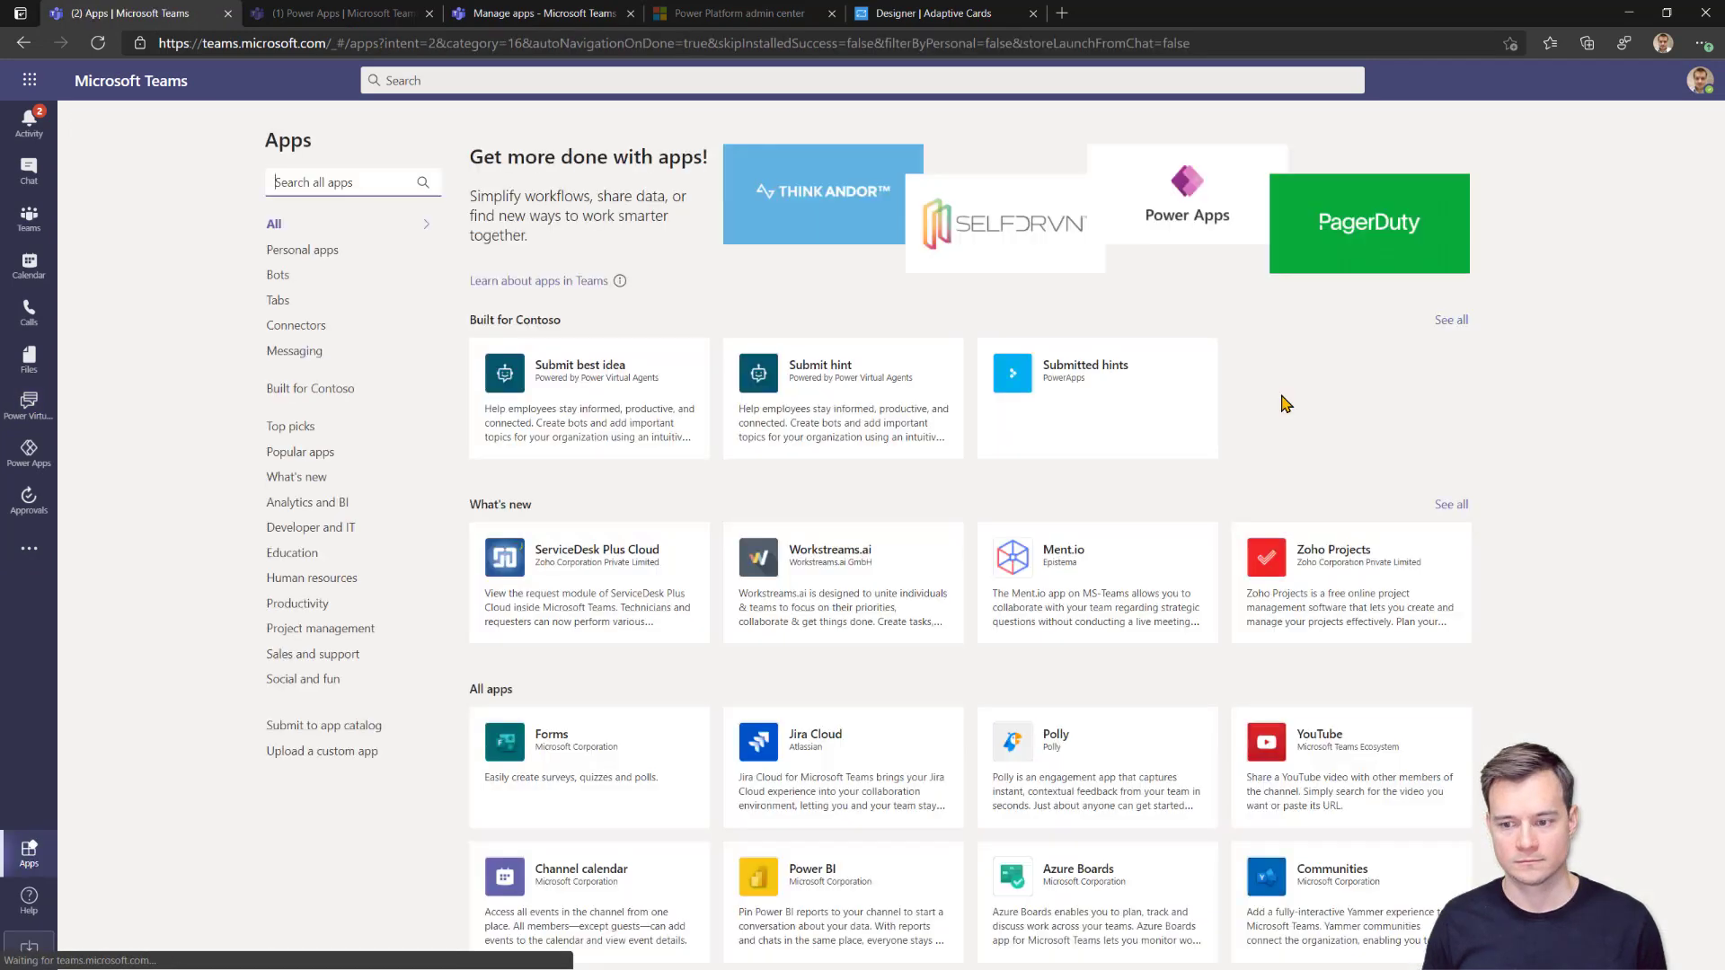
{"action": "left_click", "coordinate": [300, 390]}
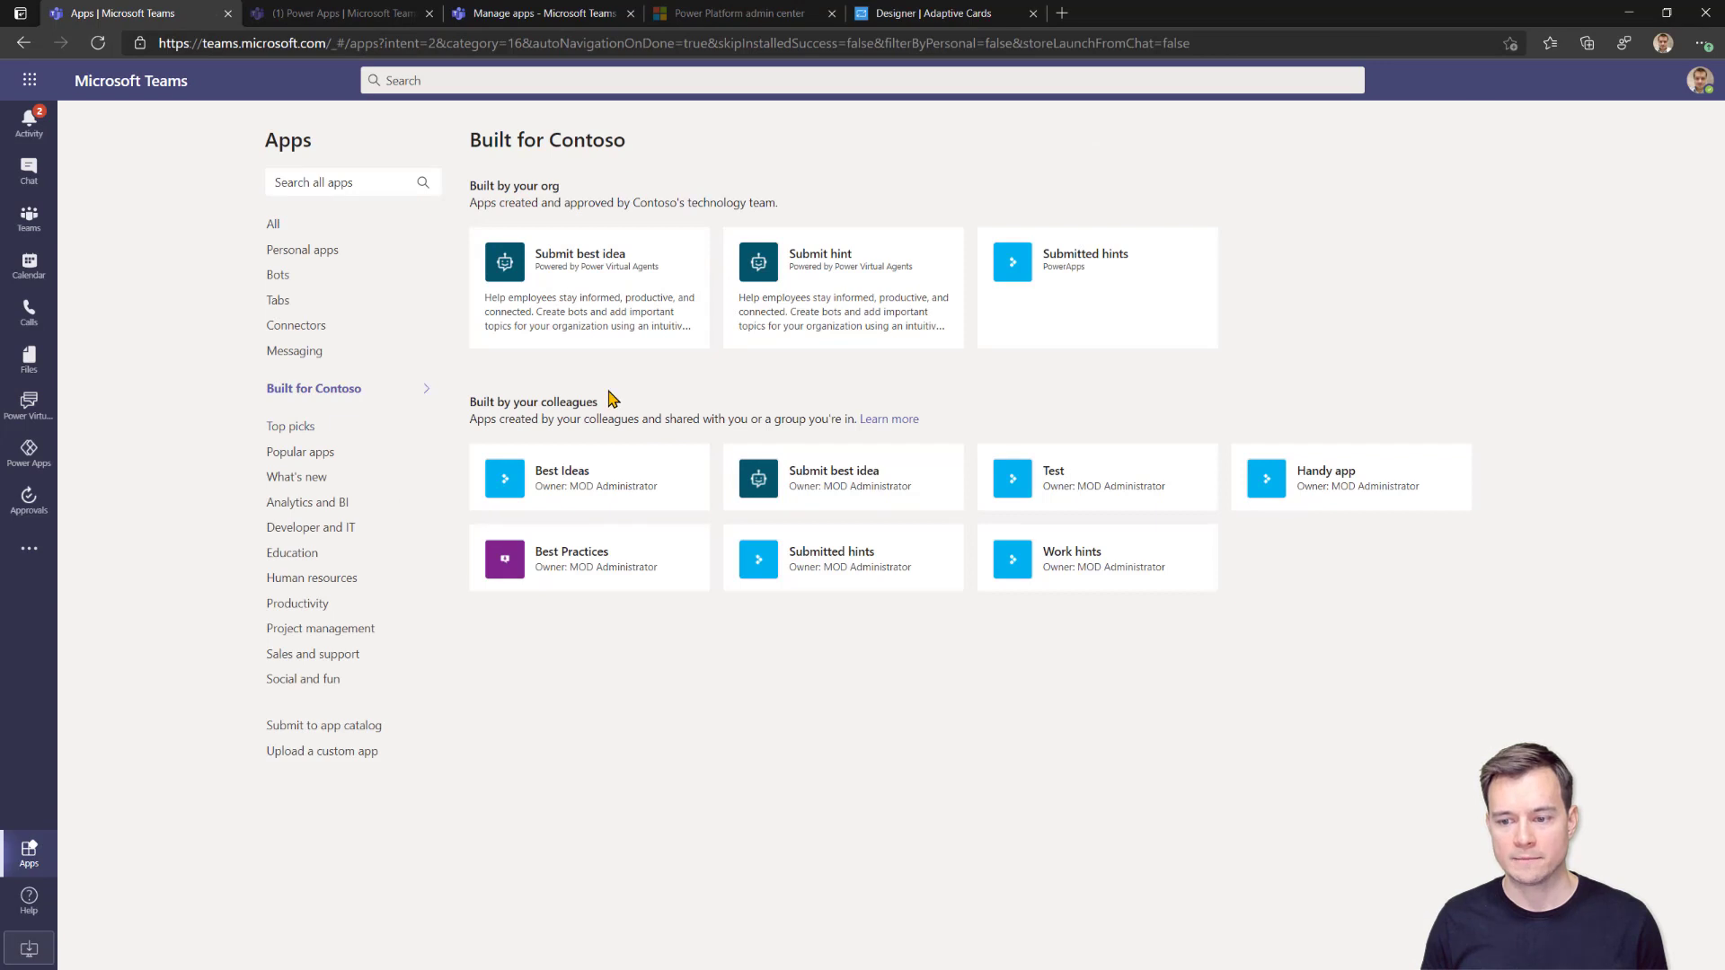